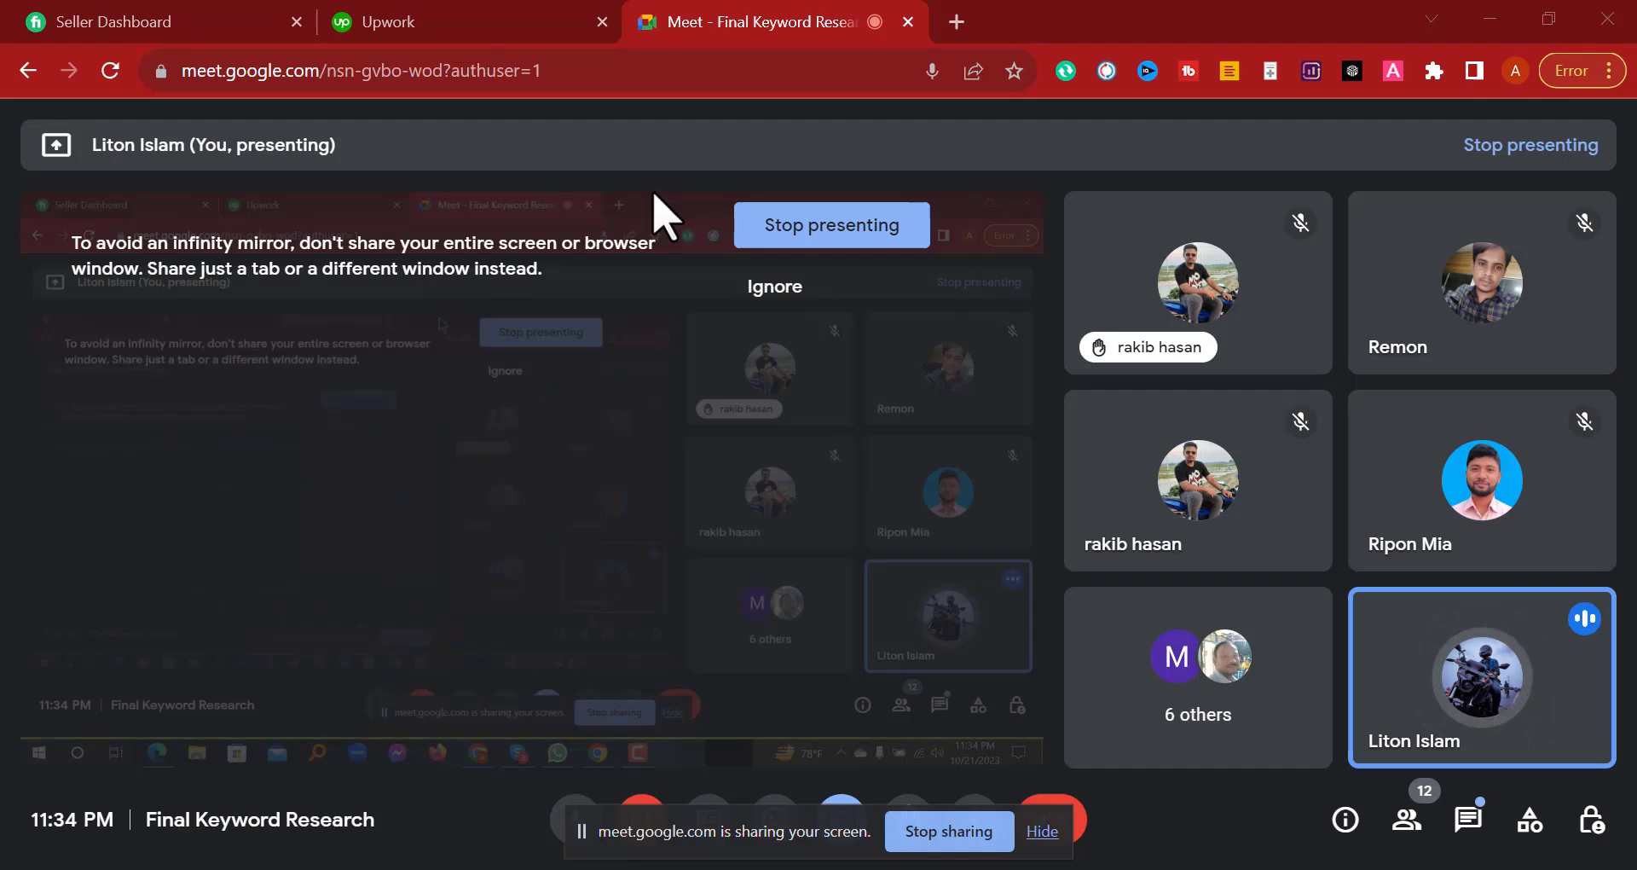
Step: Open the Google homepage in a new browser tab and hide the screen-sharing notice
left_click(957, 21)
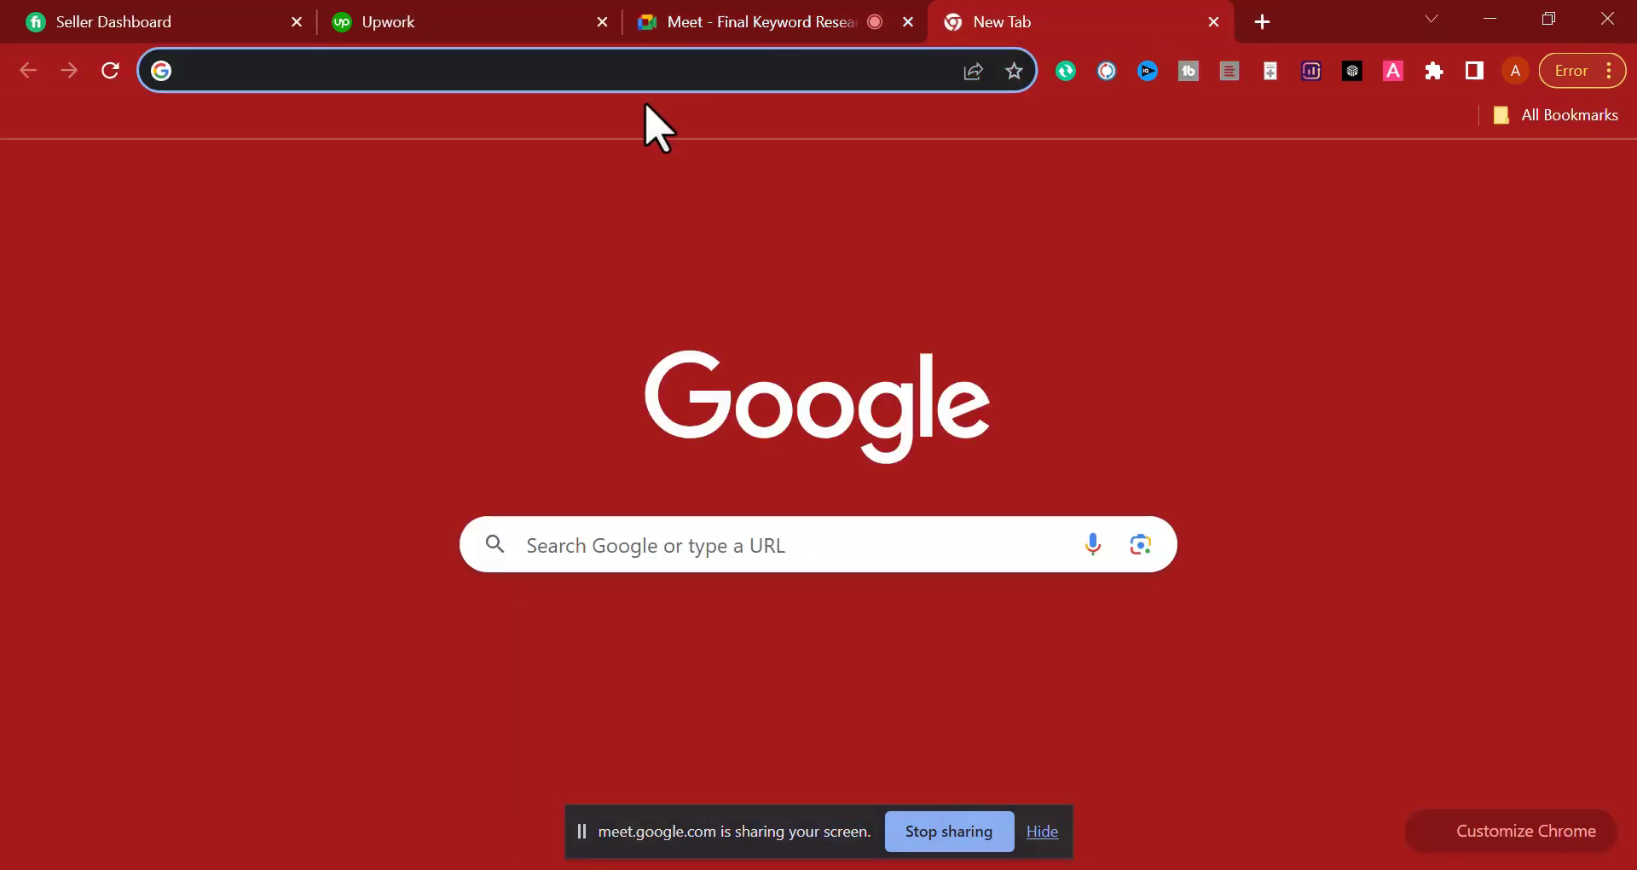
type("g")
key("Return")
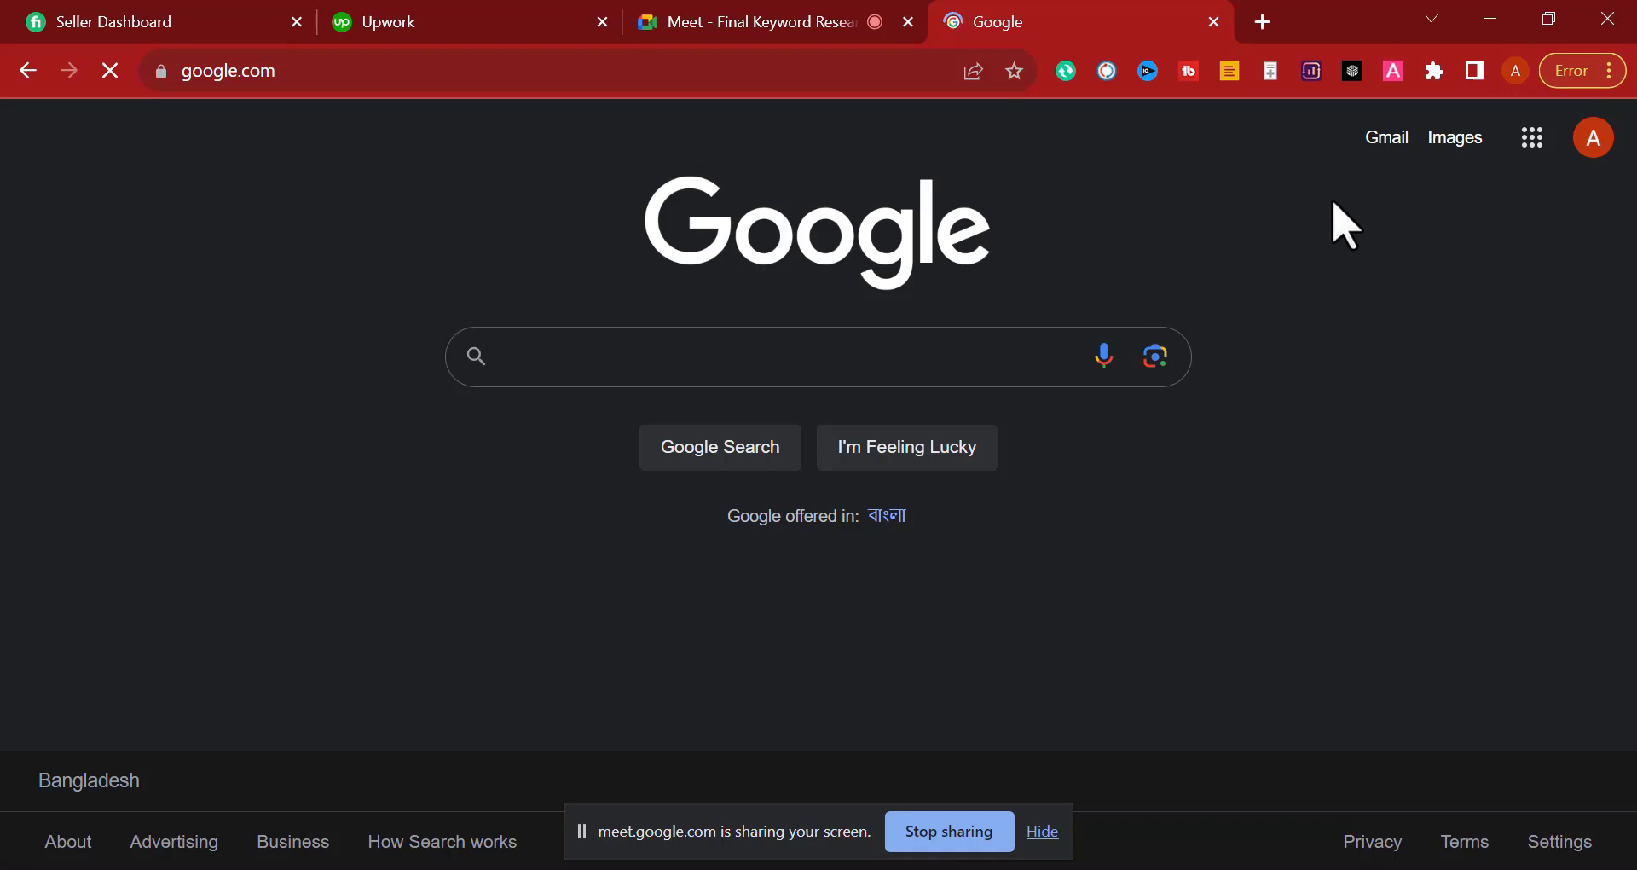
left_click(1532, 138)
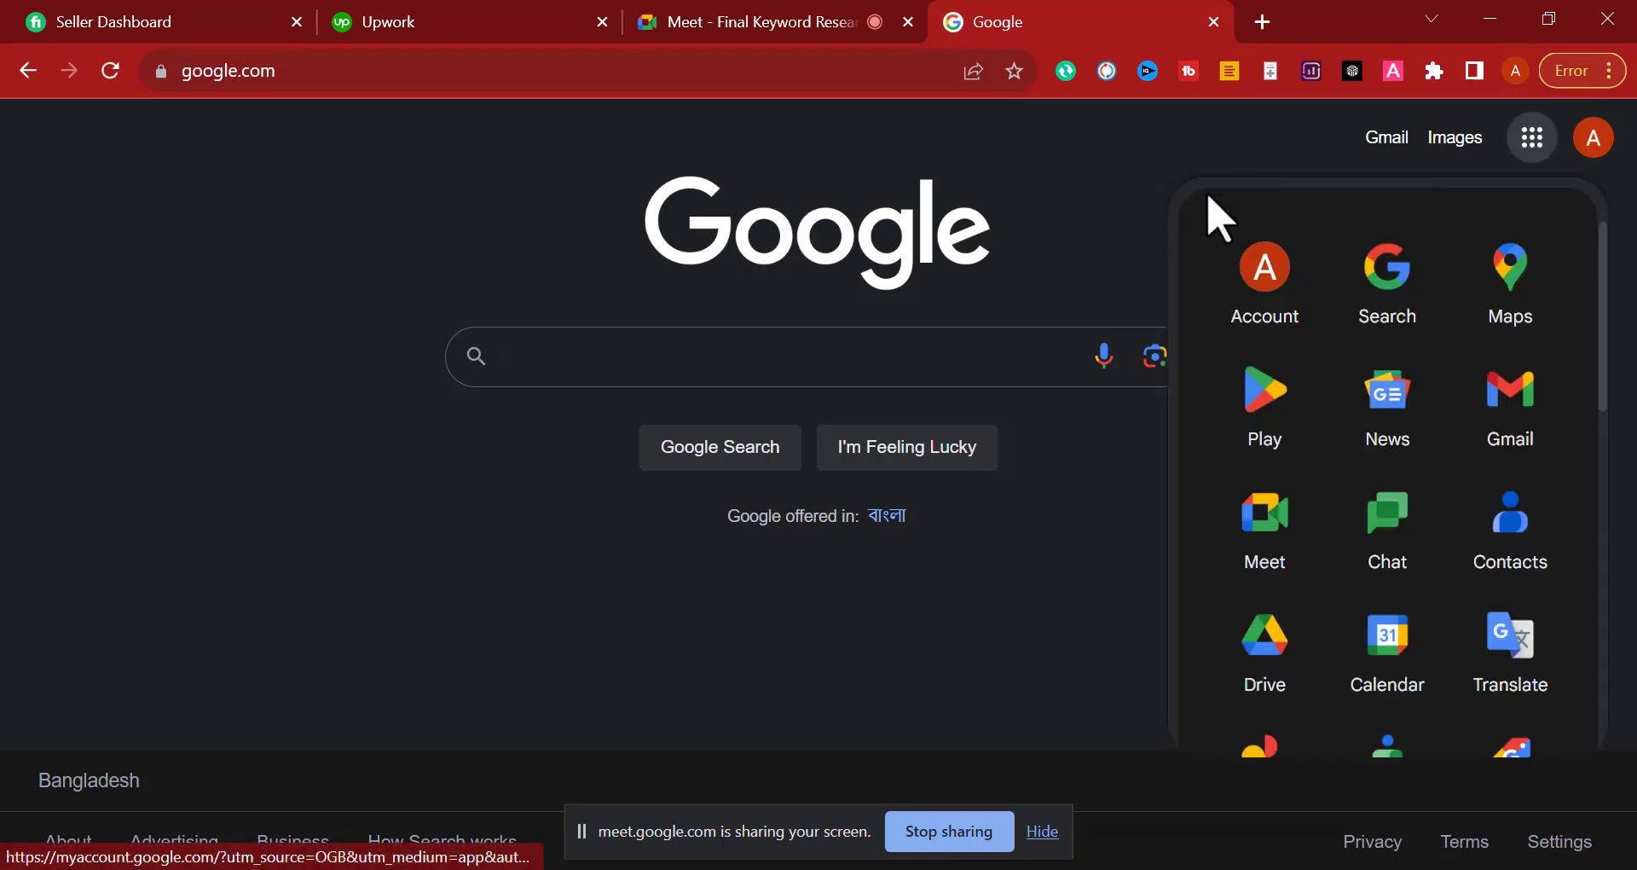
left_click(1532, 139)
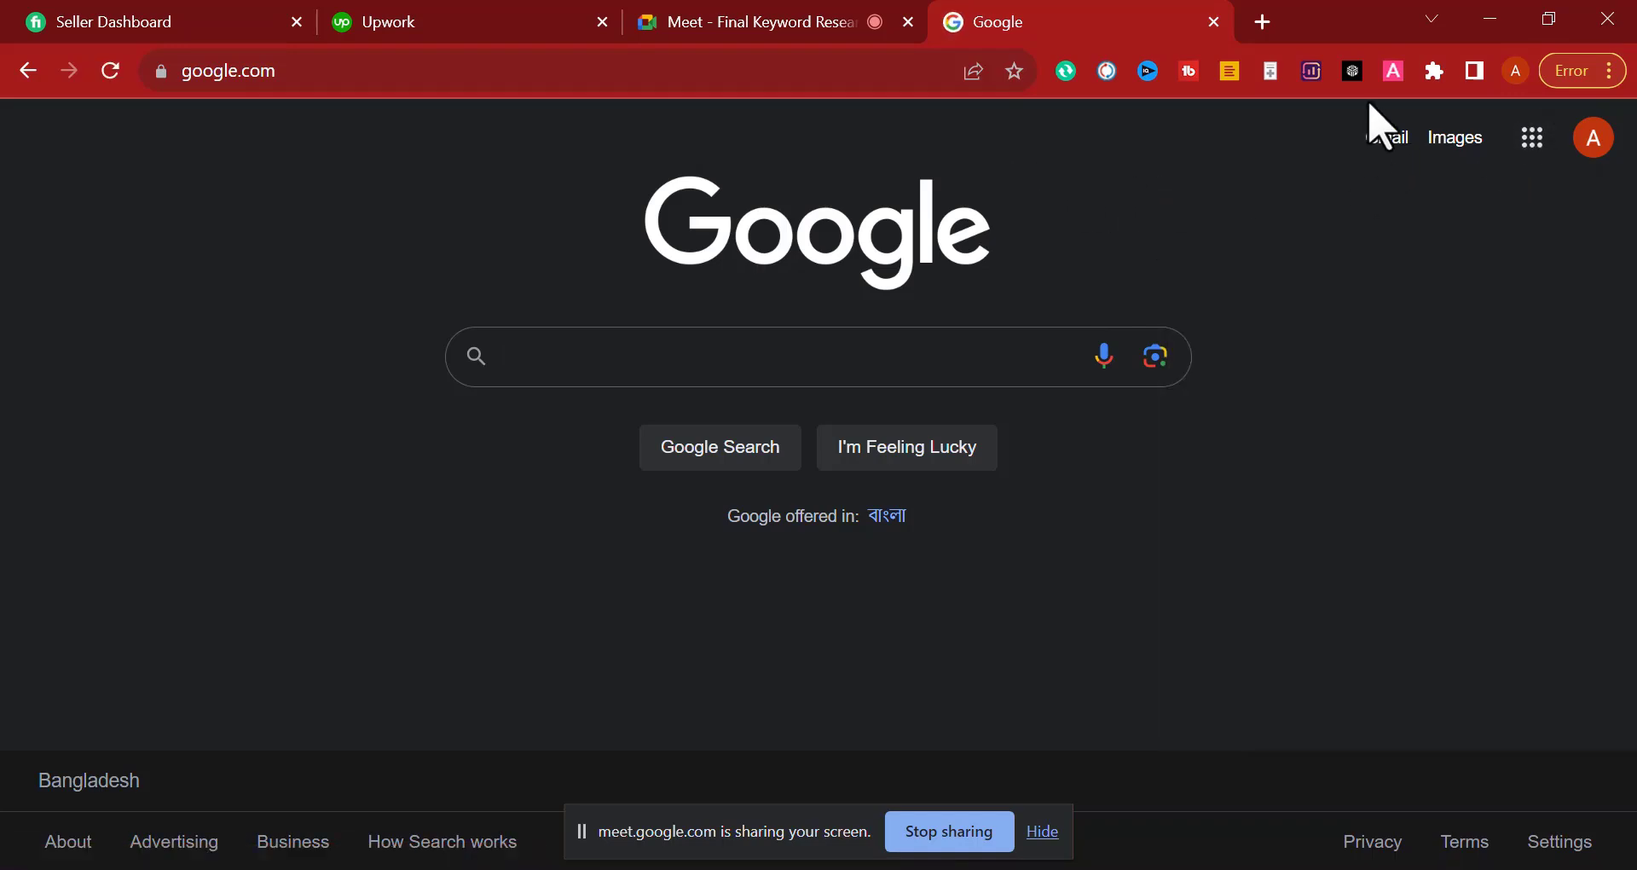
left_click(1042, 832)
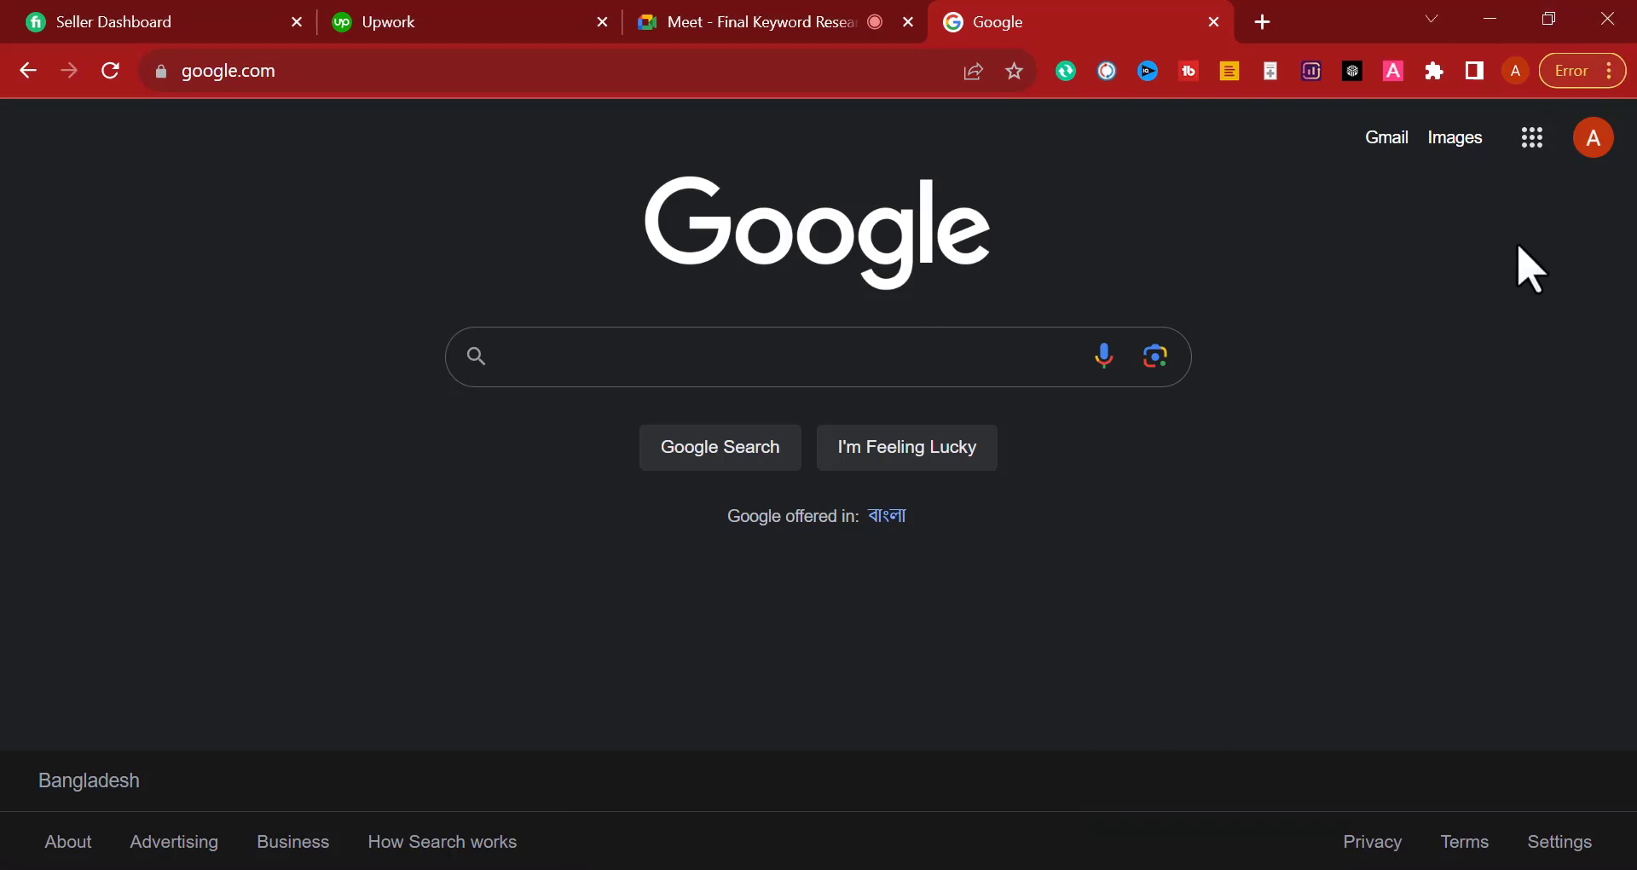
Step: Go to Google Sheets from the Google apps and create a blank spreadsheet
left_click(1532, 157)
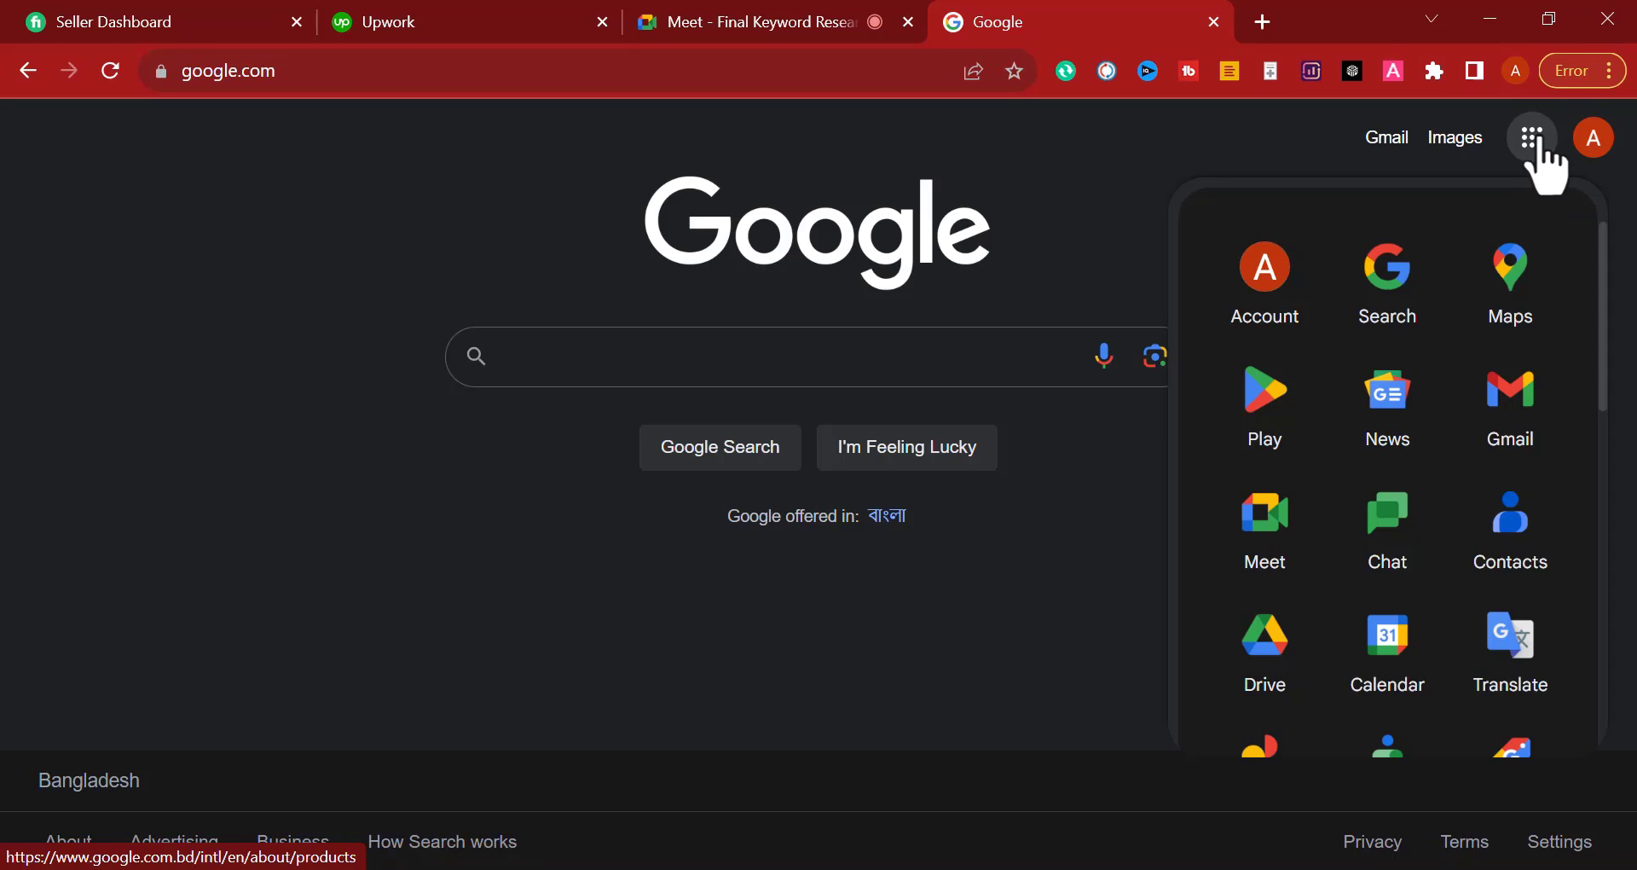
scroll(1466, 401, "down", 5)
left_click(1505, 499)
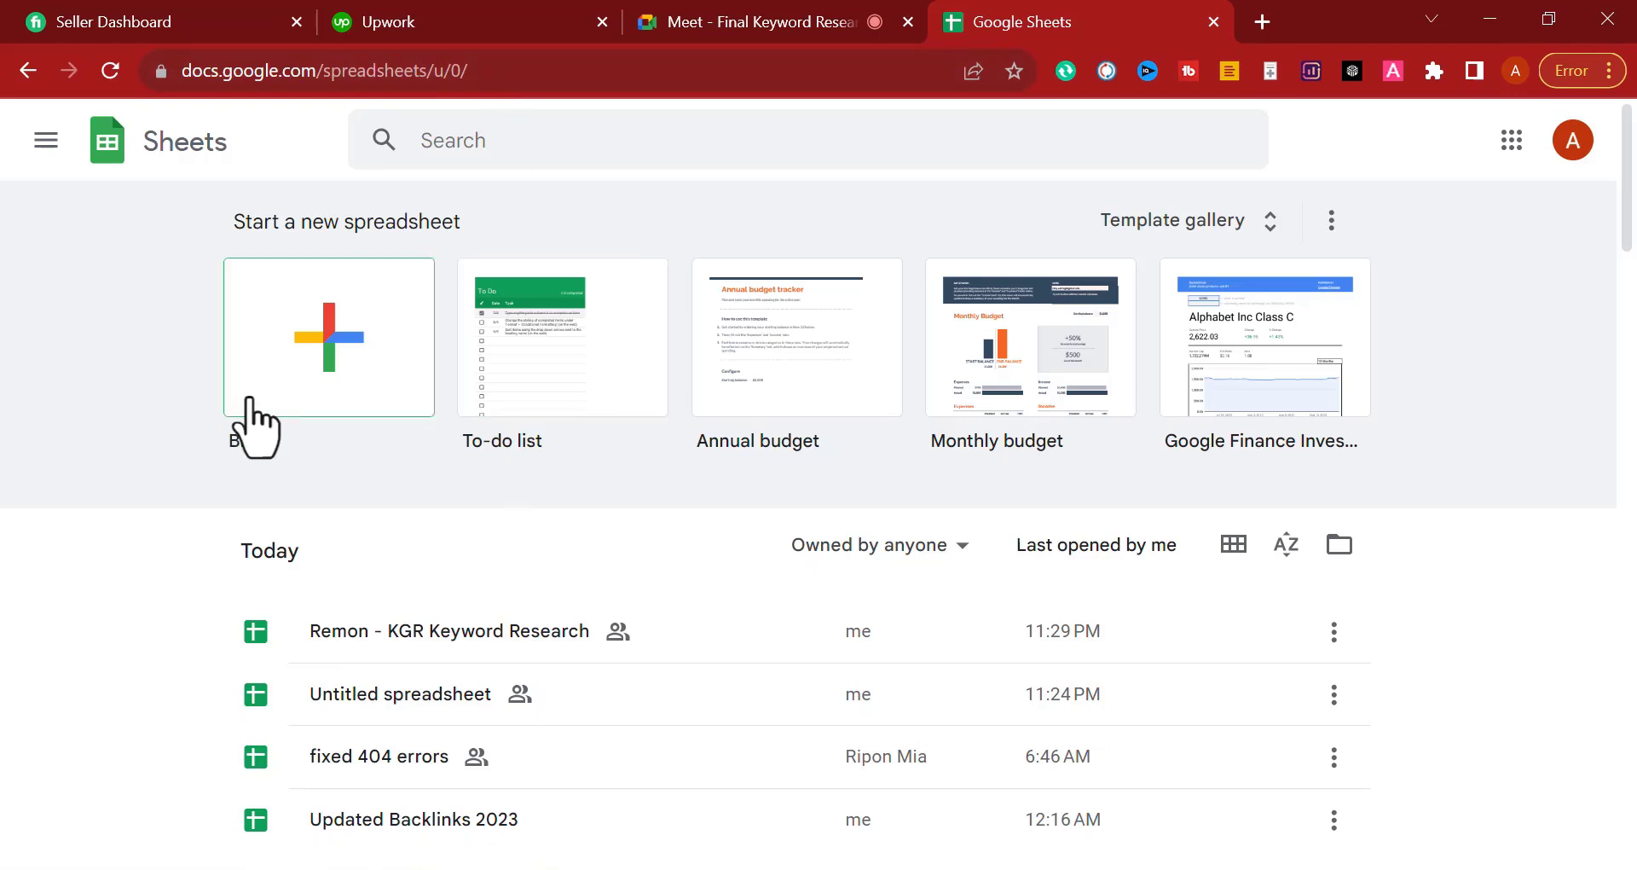
left_click(309, 382)
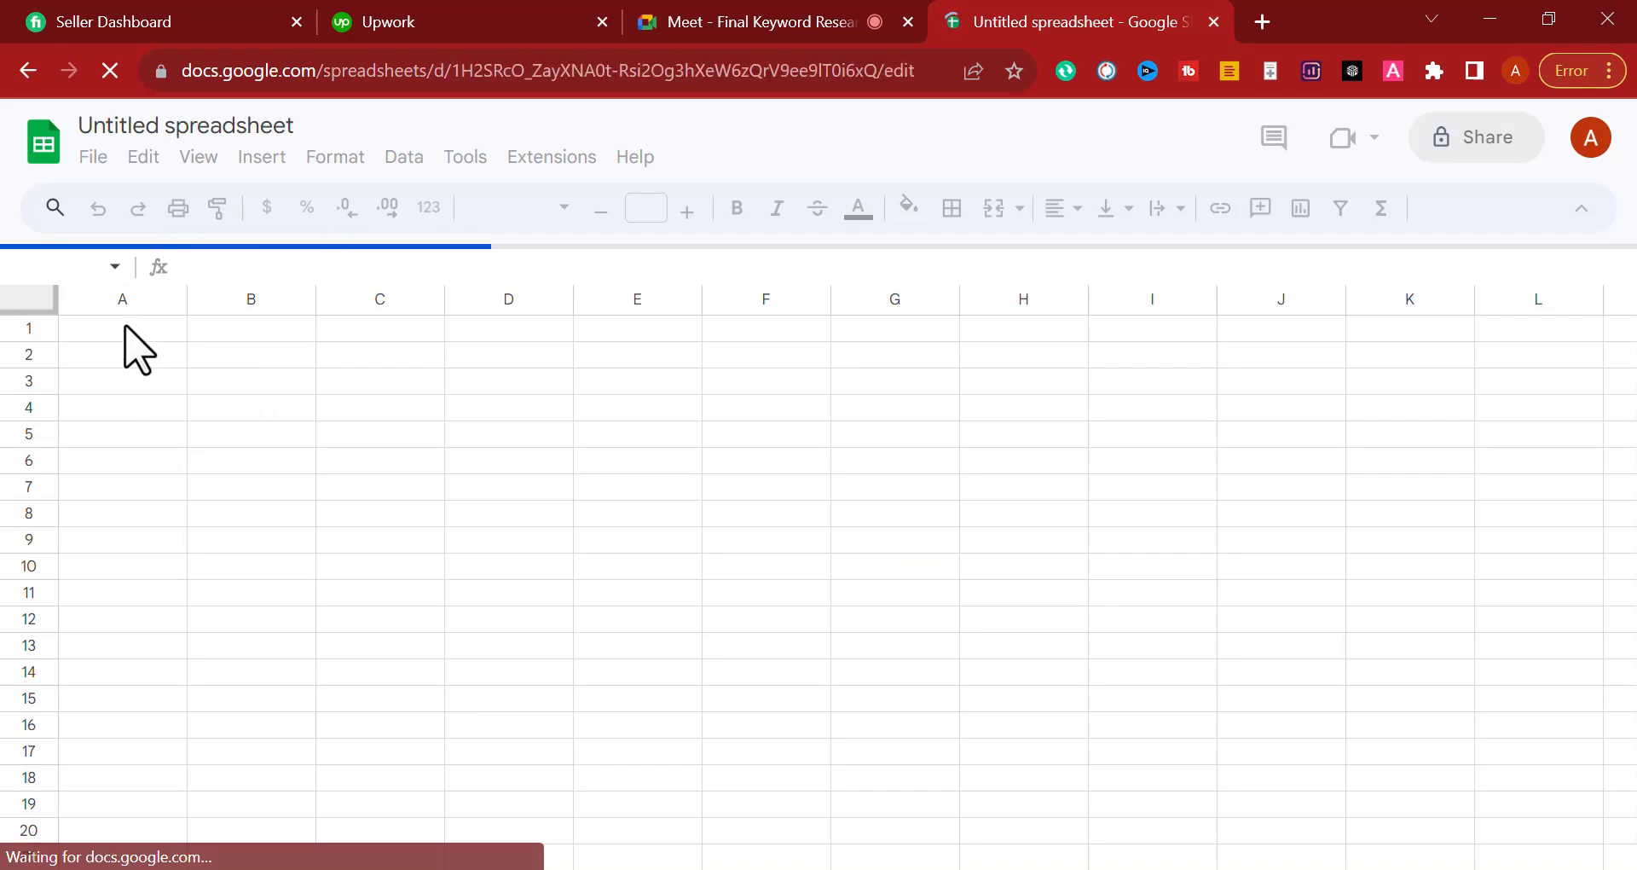
left_click(122, 409)
left_click(260, 435)
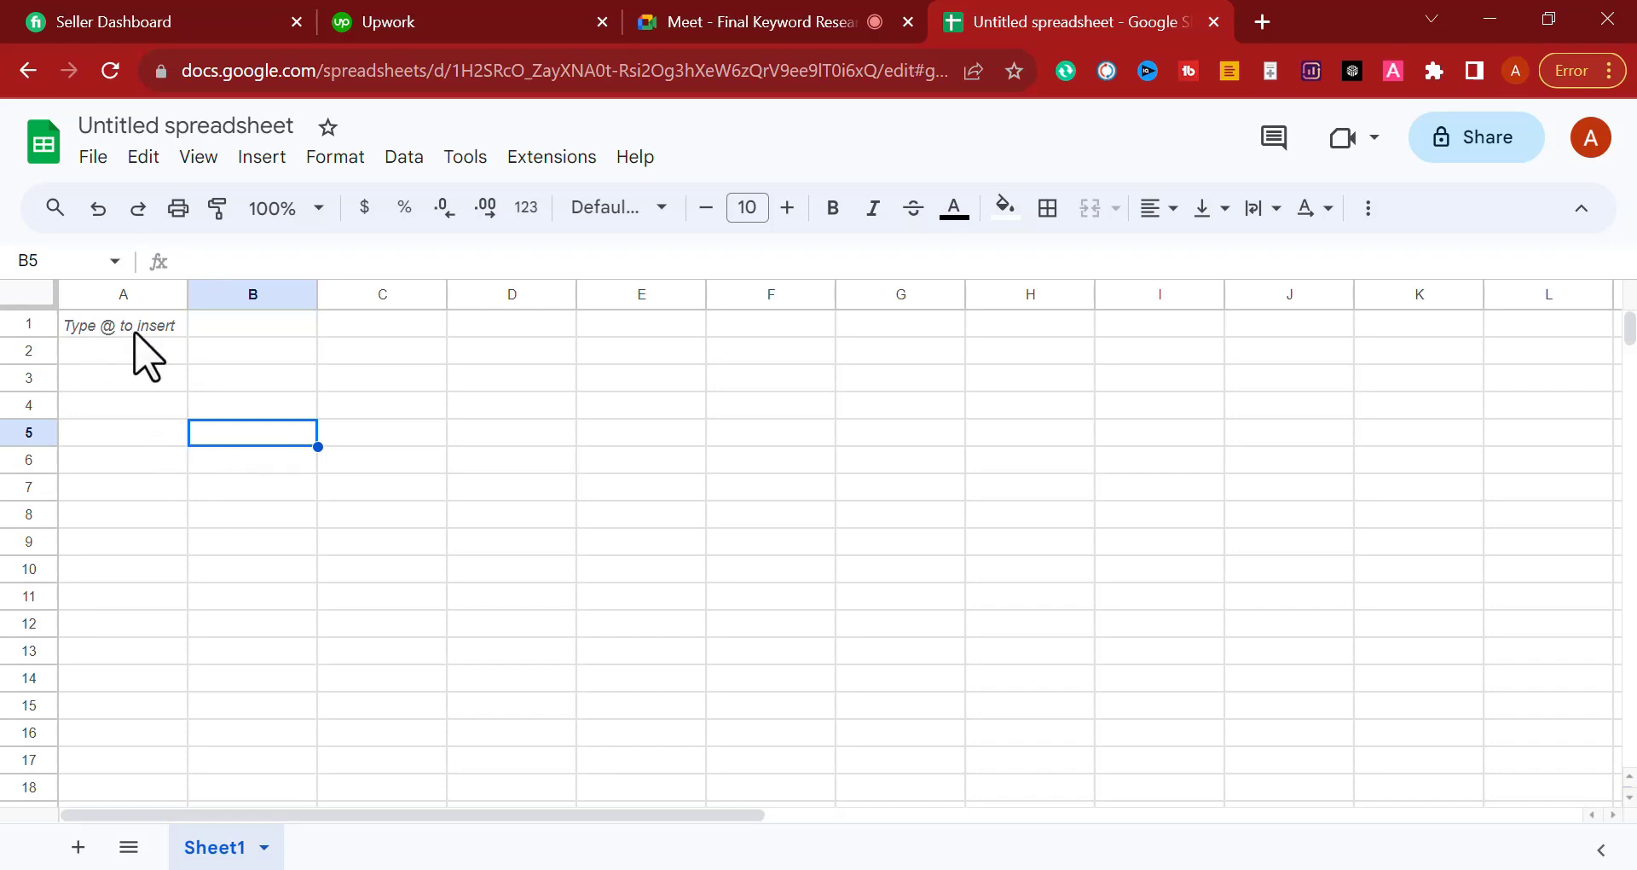
left_click(218, 522)
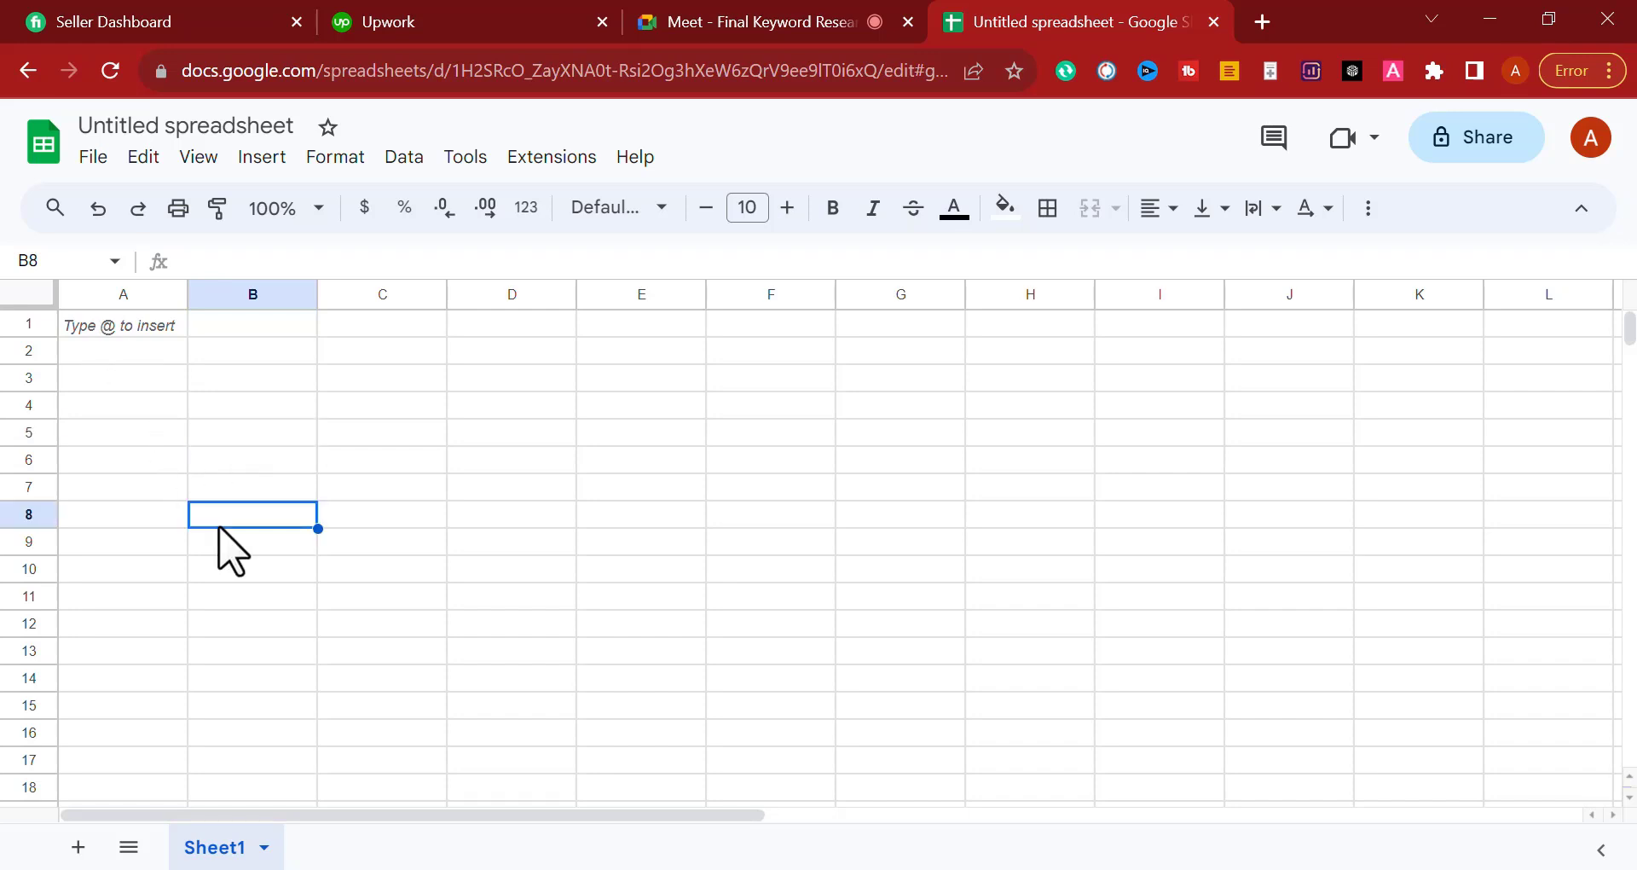
Step: Enter the label "Targeted Country:" in cell A1
left_click(129, 326)
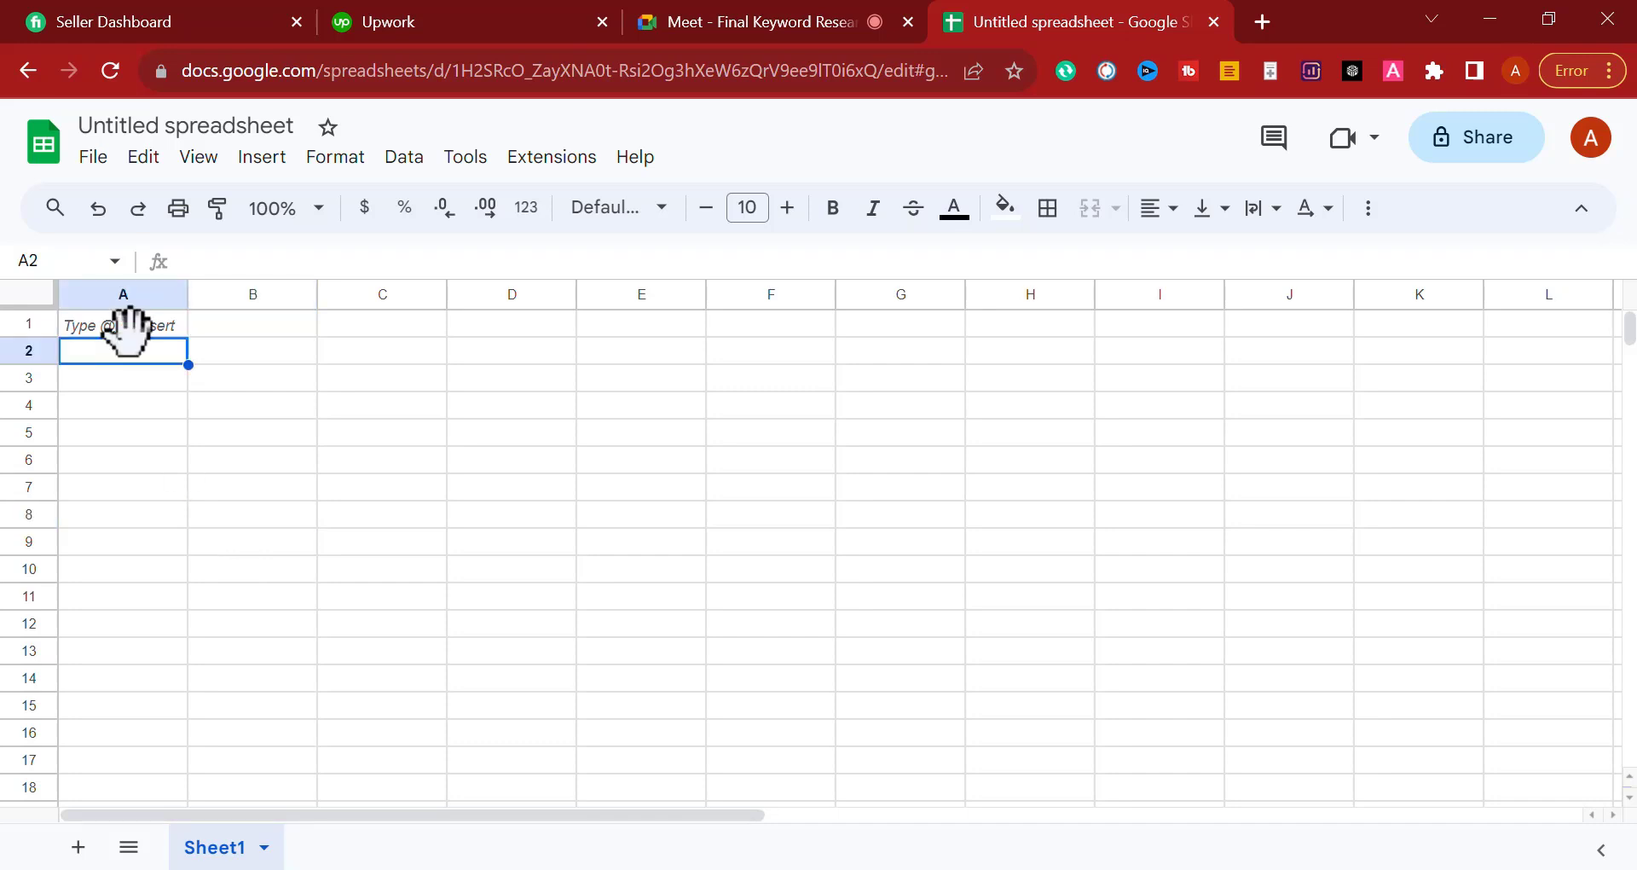
double_click(139, 327)
type("TArg")
key("BackSpace")
key("BackSpace")
key("BackSpace")
type("artege")
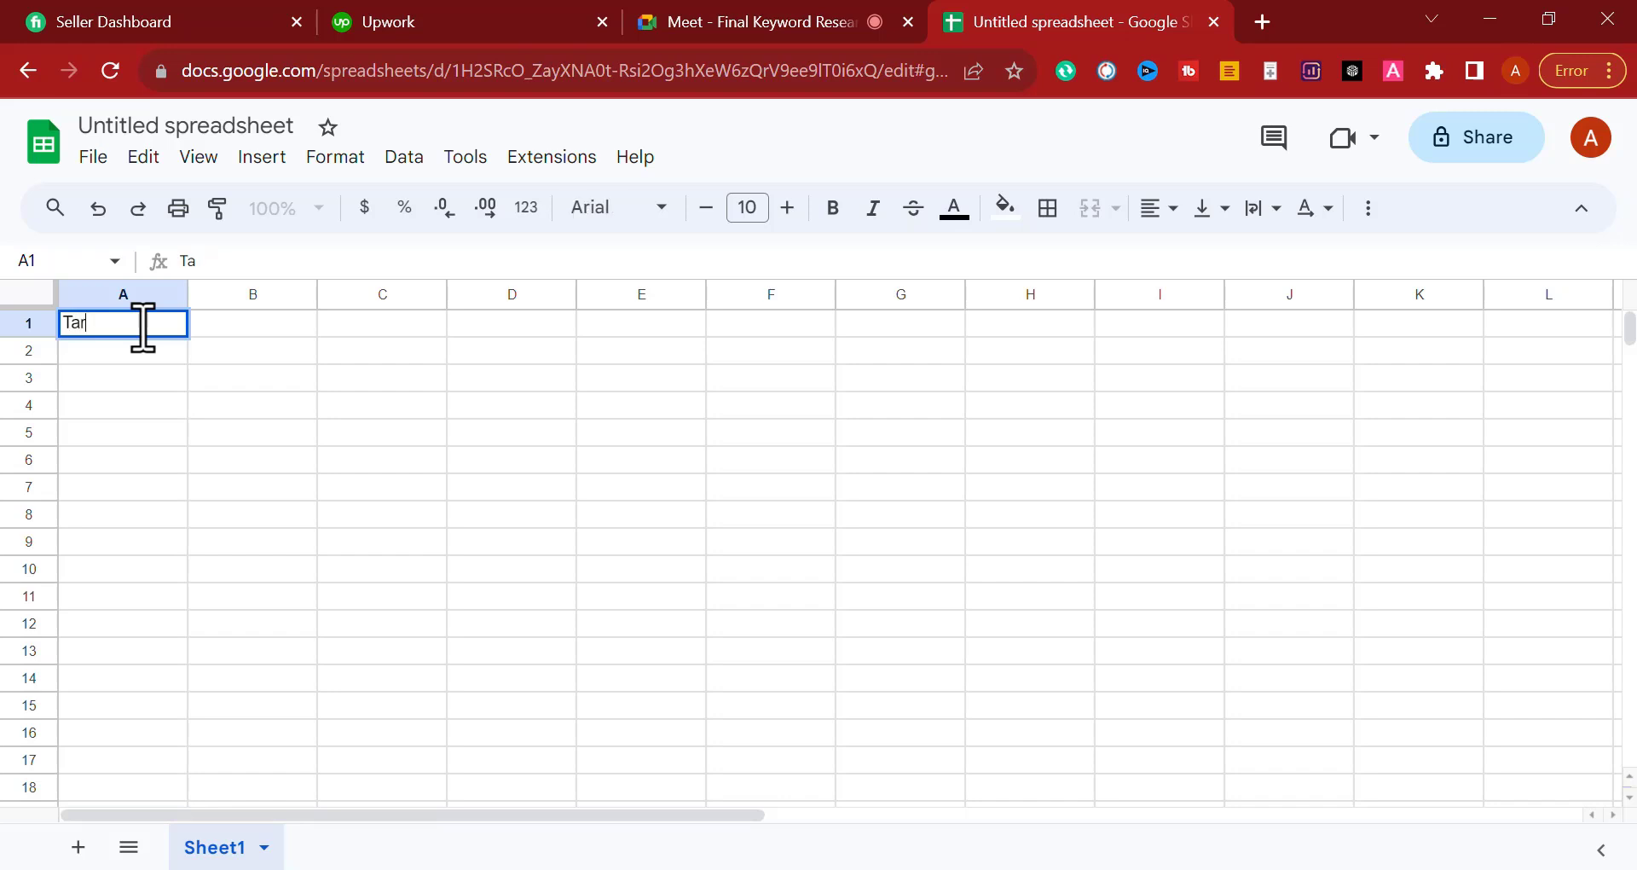
key("BackSpace")
key("BackSpace")
key("BackSpace")
key("BackSpace")
key("BackSpace")
key("BackSpace")
key("BackSpace")
type("Targeted Coun")
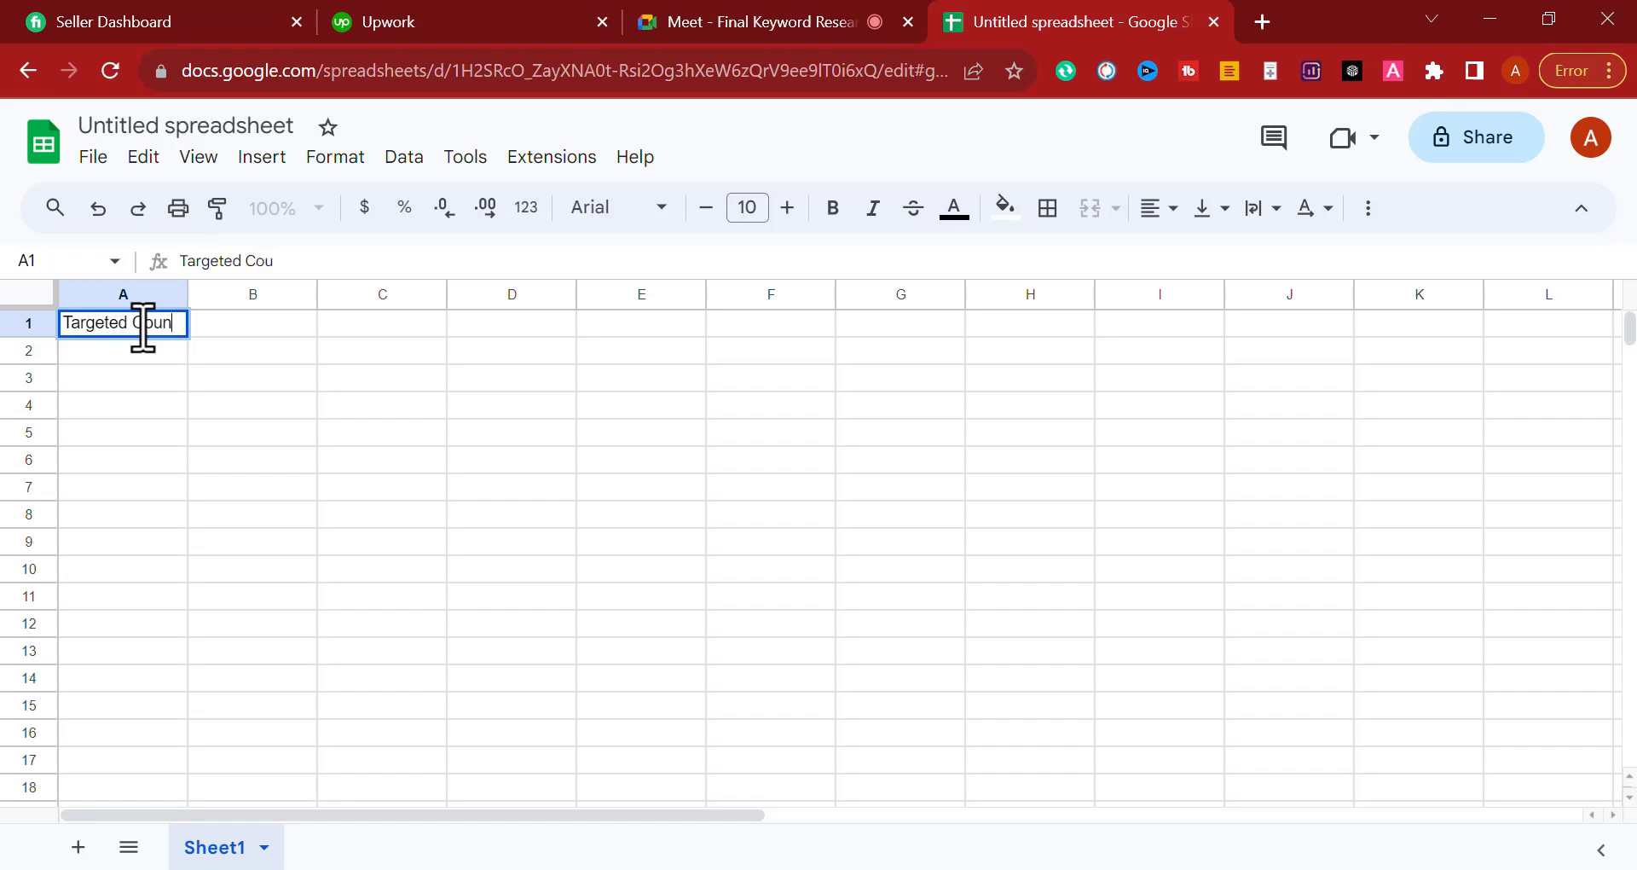
type("try:")
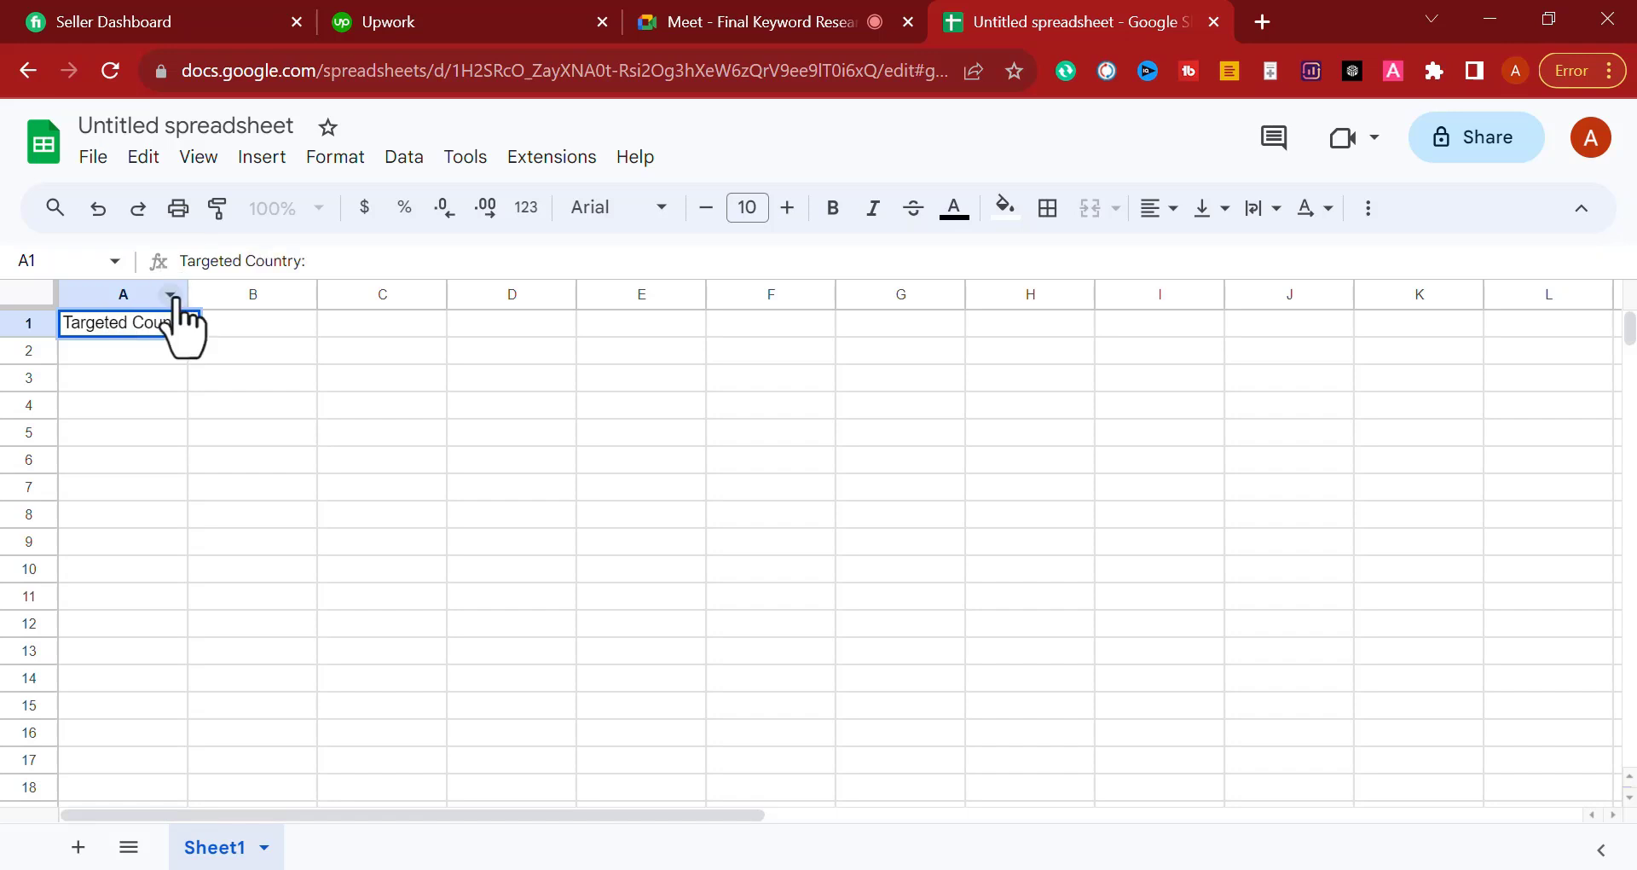
left_click(311, 408)
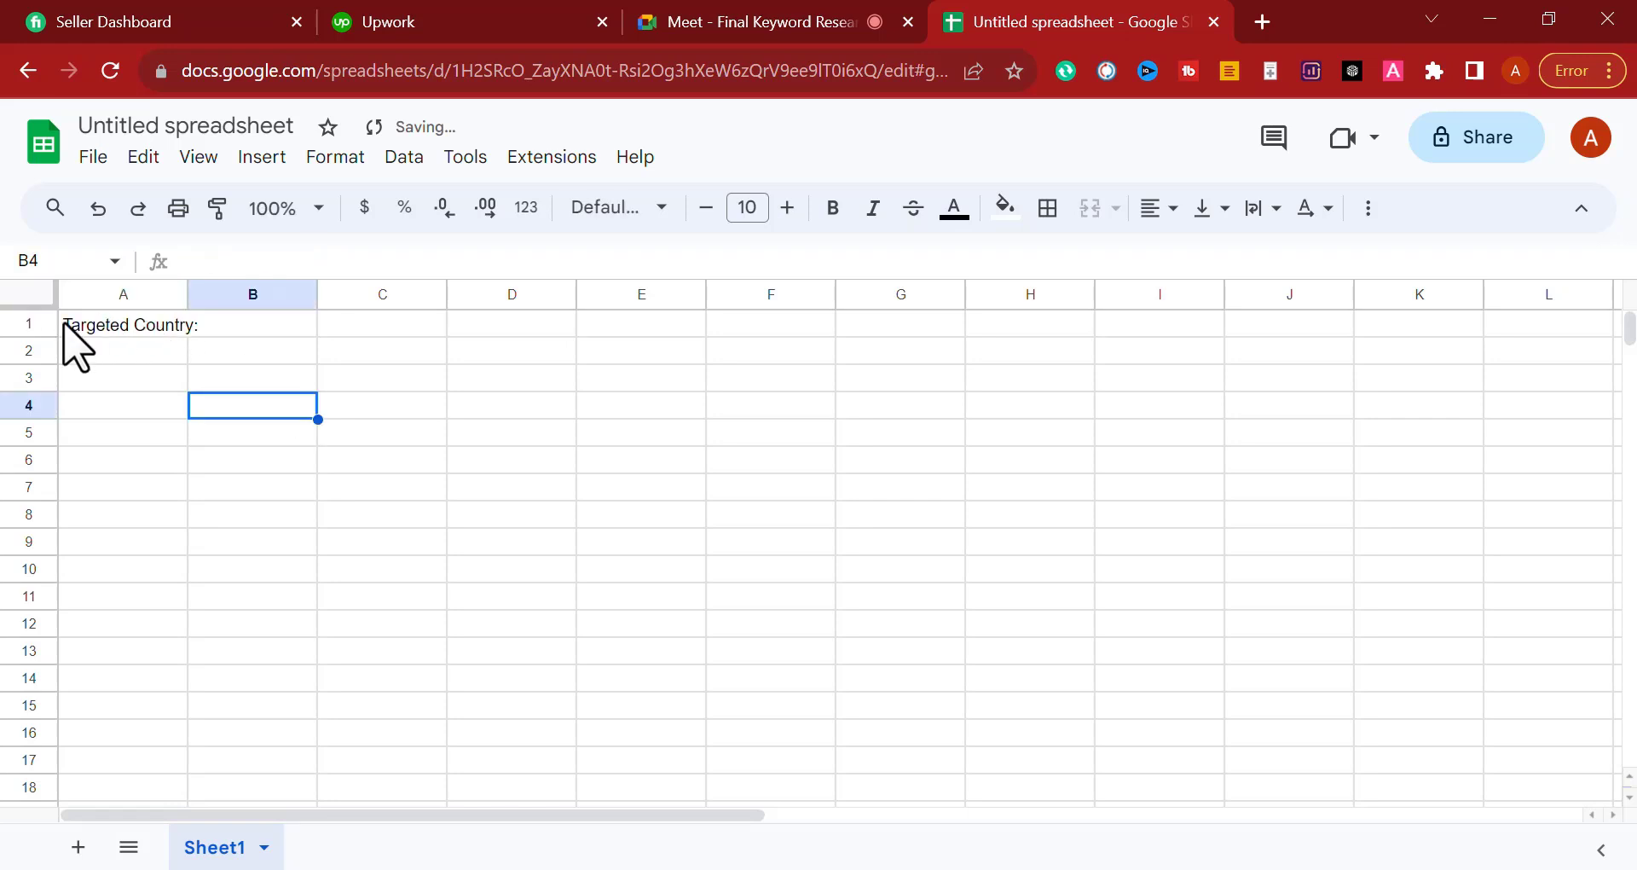
Step: Insert an empty row above the "Targeted Country:" row
left_click(34, 323)
right_click(34, 323)
left_click(103, 417)
left_click_drag(341, 432, 341, 460)
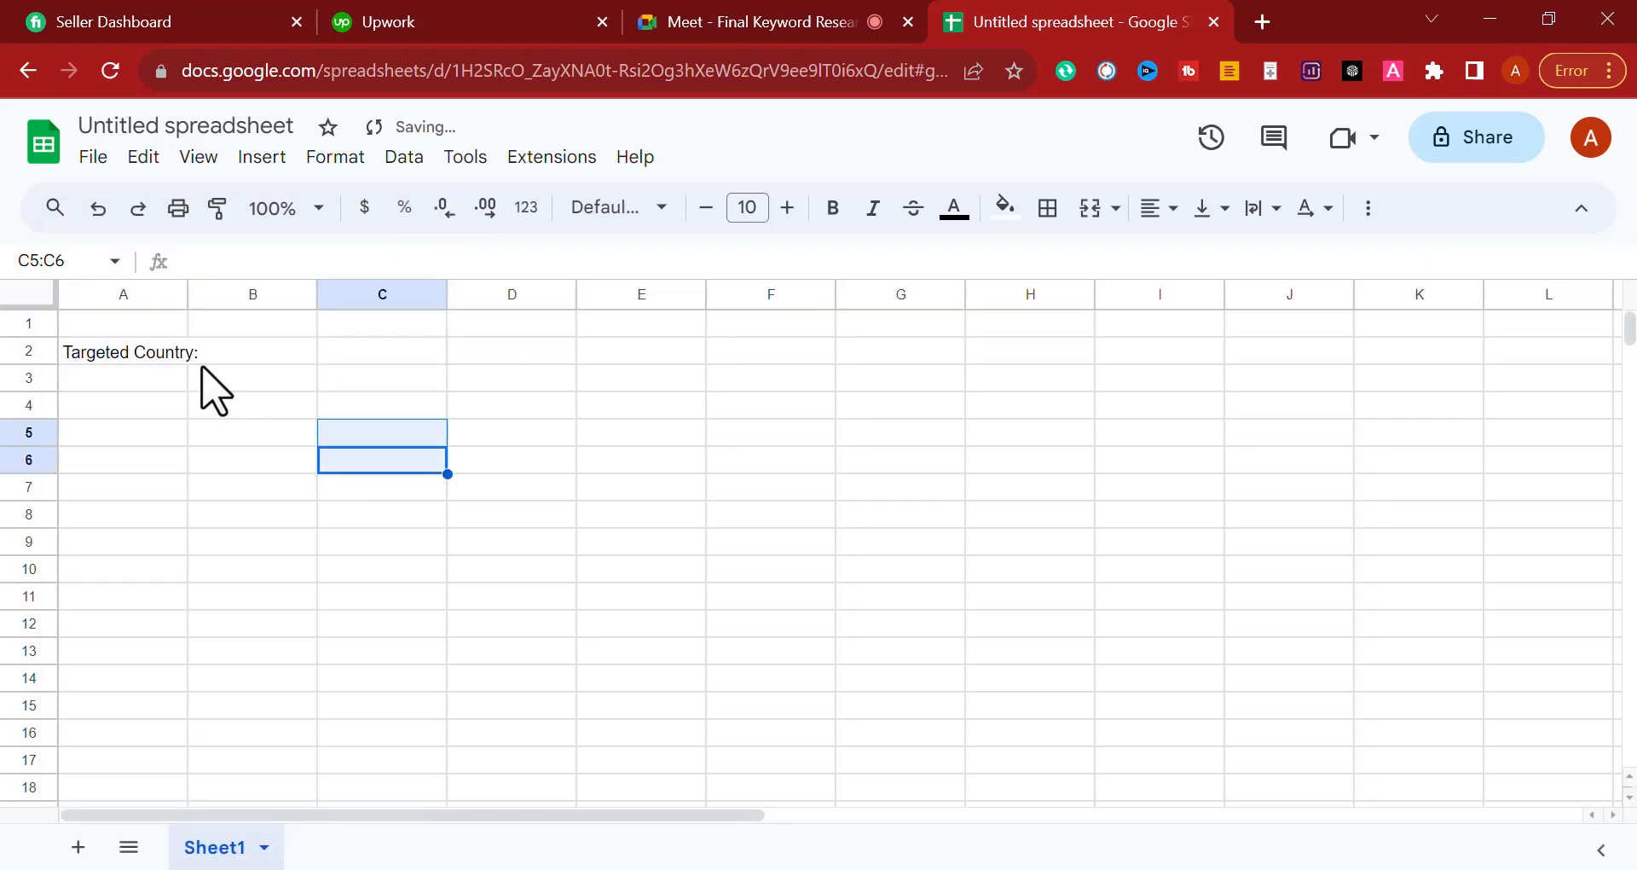
Step: Enter the heading "Client Requerment" in cell A1
left_click(139, 328)
double_click(137, 329)
type("Ci")
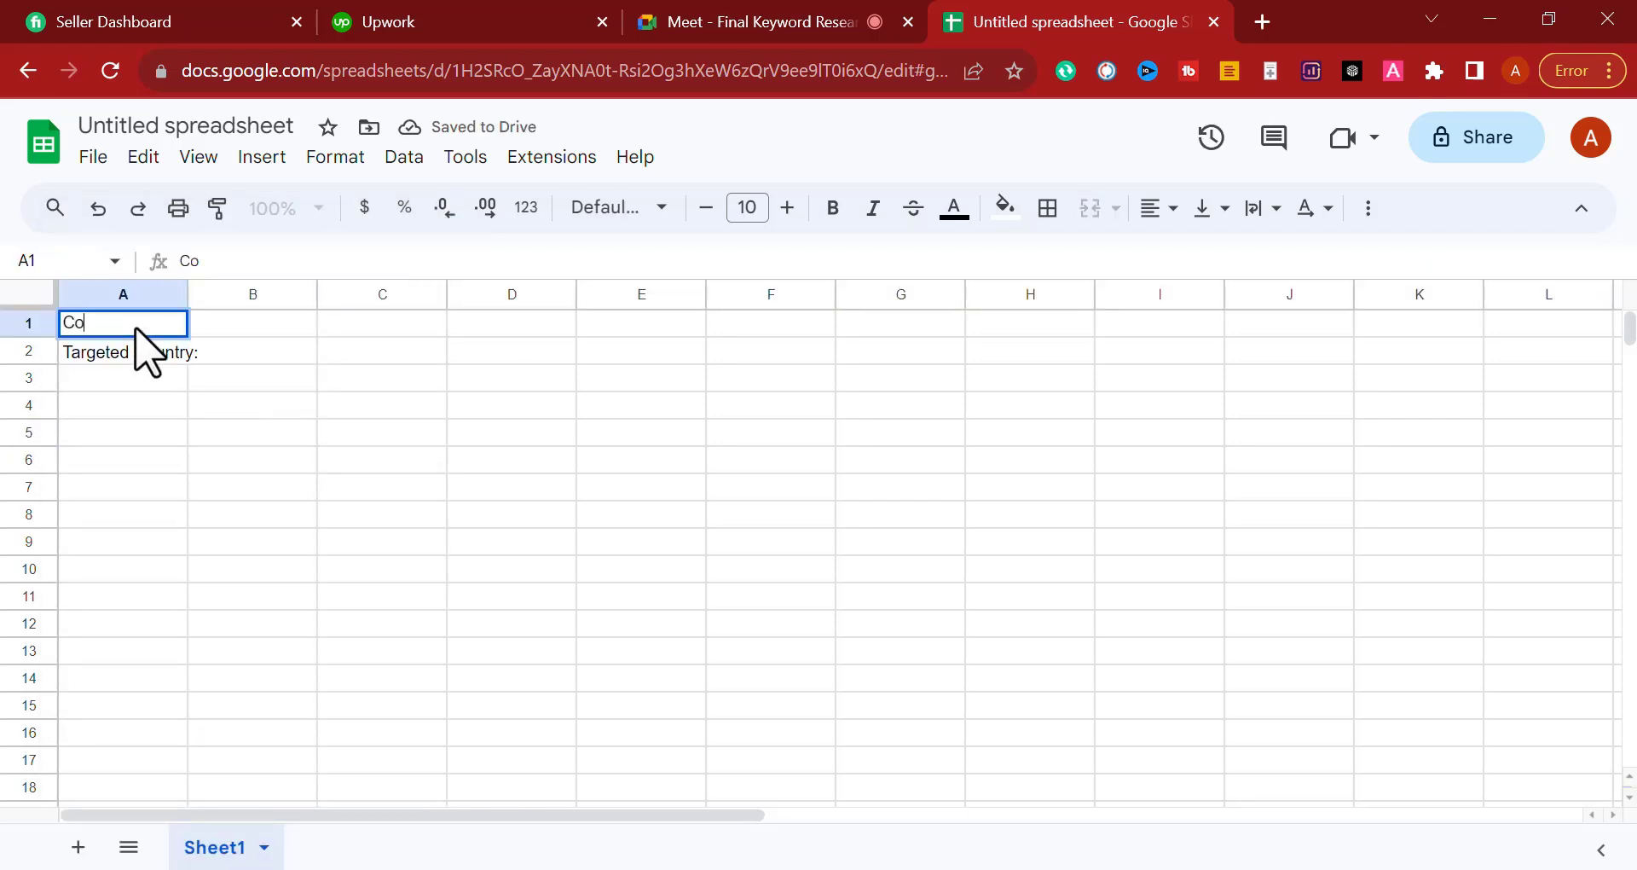
key("BackSpace")
type("lient Requerment")
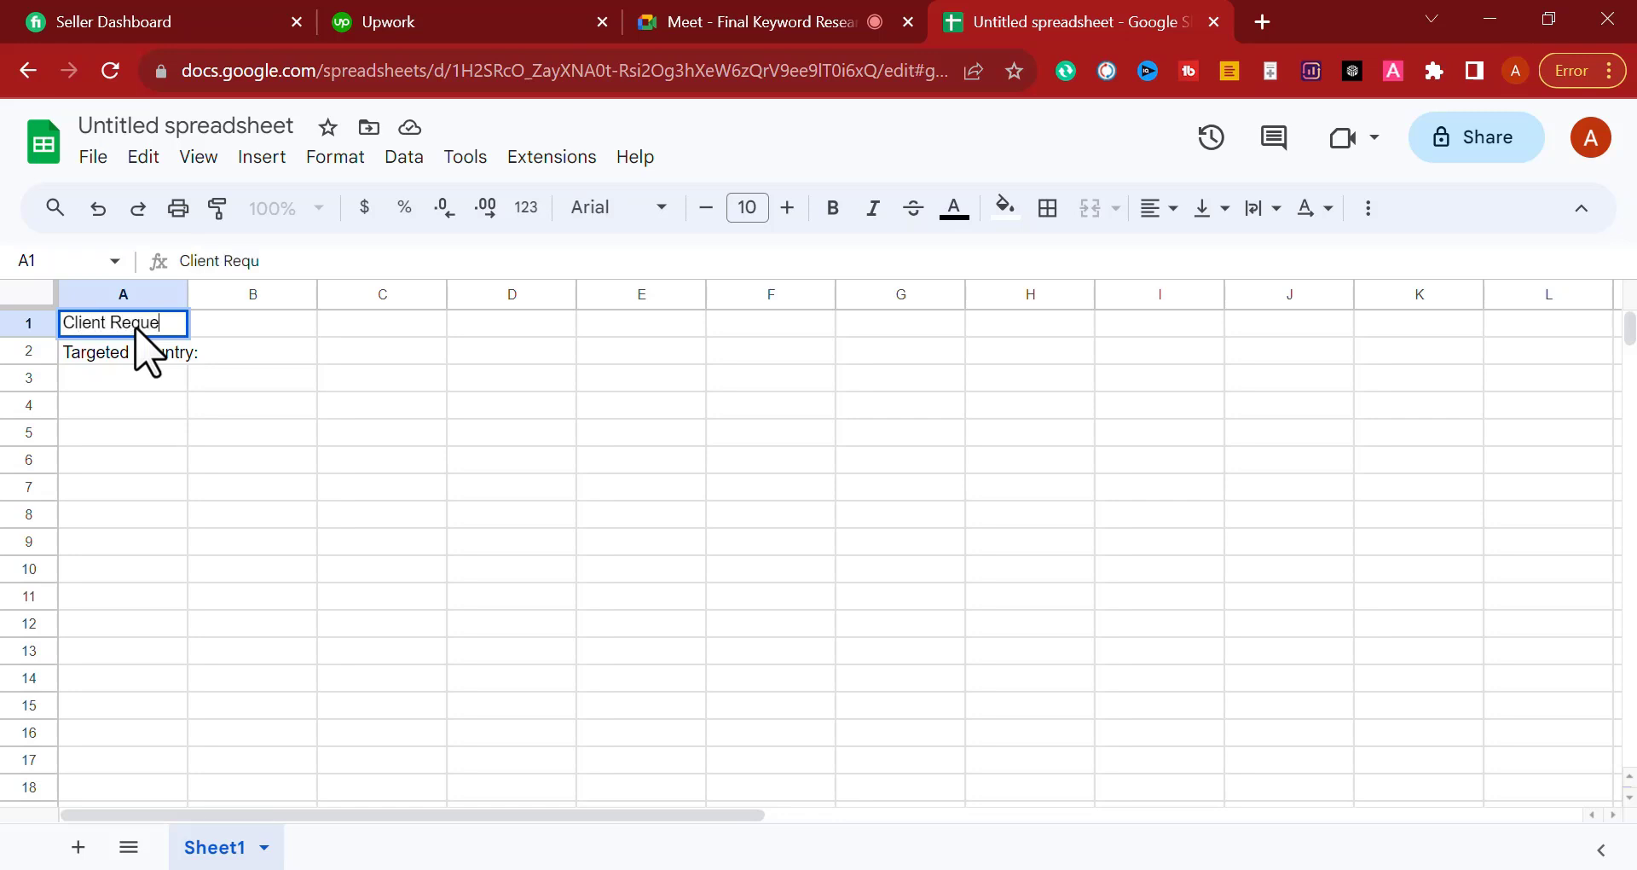
left_click(217, 569)
Step: Widen column A so that its heading and label fit inside the column
double_click(188, 294)
mouse_move(188, 294)
left_mouse_down()
mouse_move(285, 295)
mouse_move(212, 294)
left_mouse_up()
double_click(215, 353)
left_click(327, 437)
Step: Enter "USA" in cell B2 as the targeted country
left_click(262, 350)
type("USA")
left_click(152, 380)
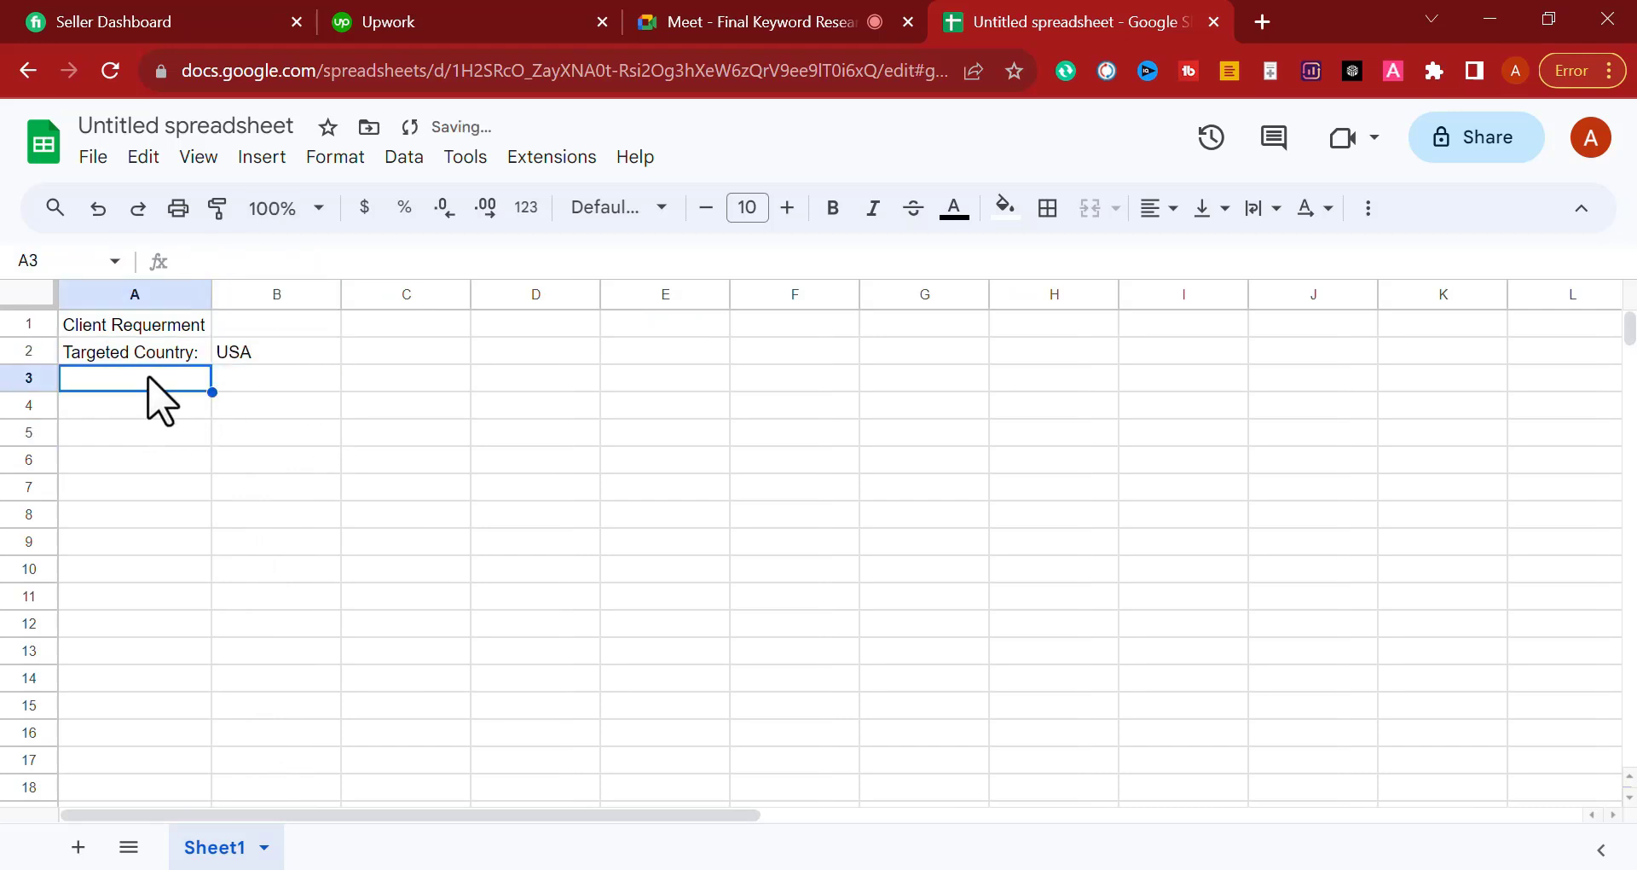
Step: Add the label "Total KW" in cell A3 with the range "20-35" beside it in B3
double_click(153, 378)
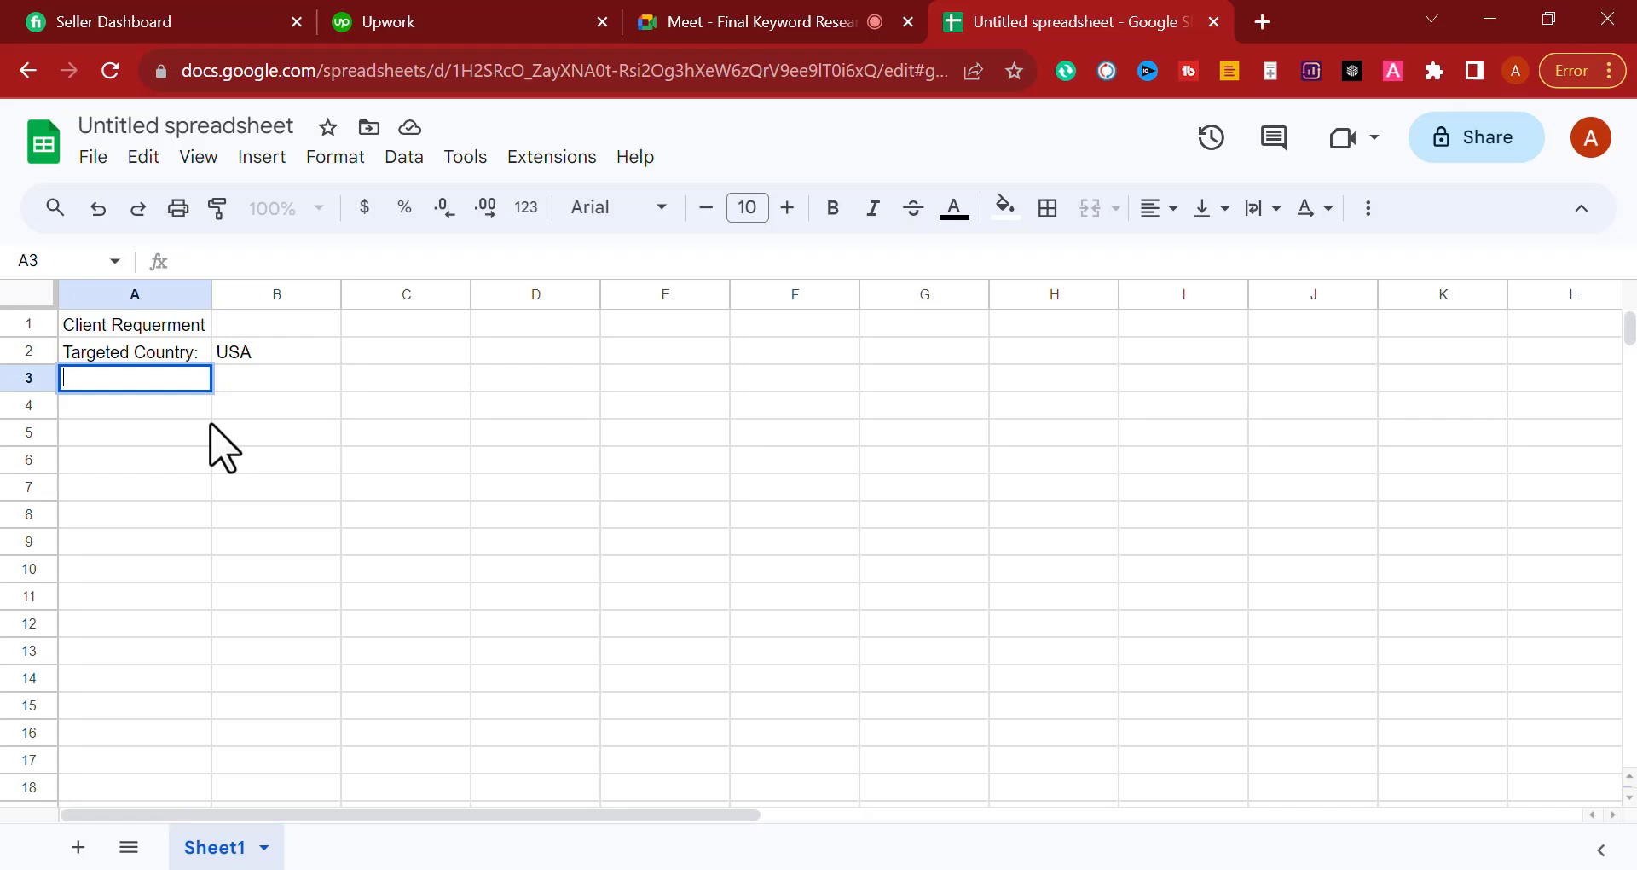
type("Total KW")
key("Tab")
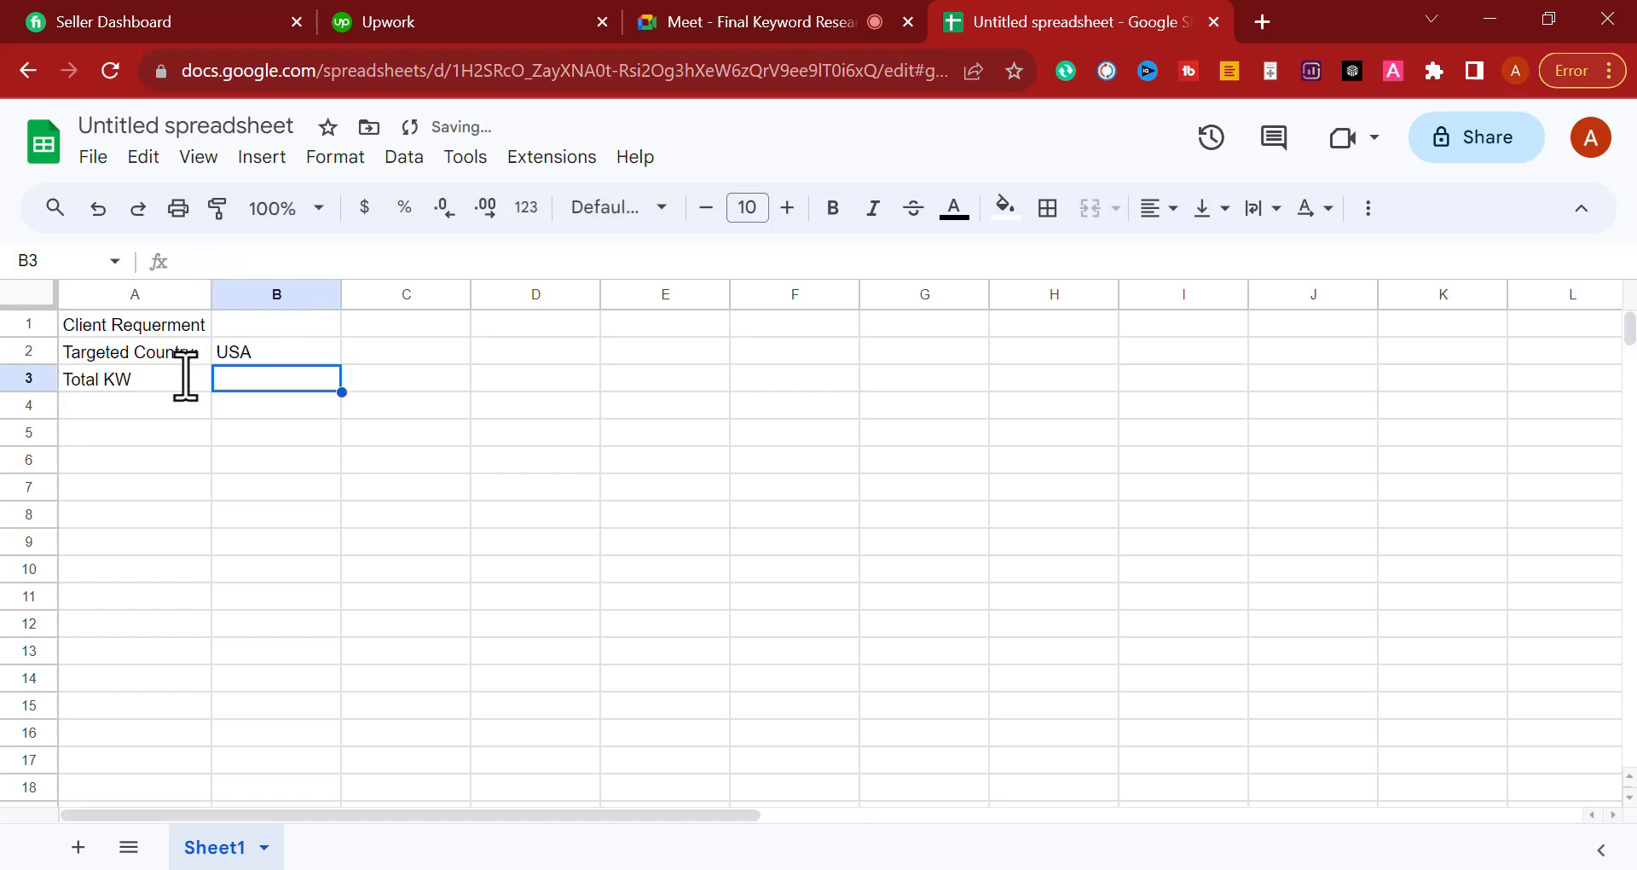
type("20-35")
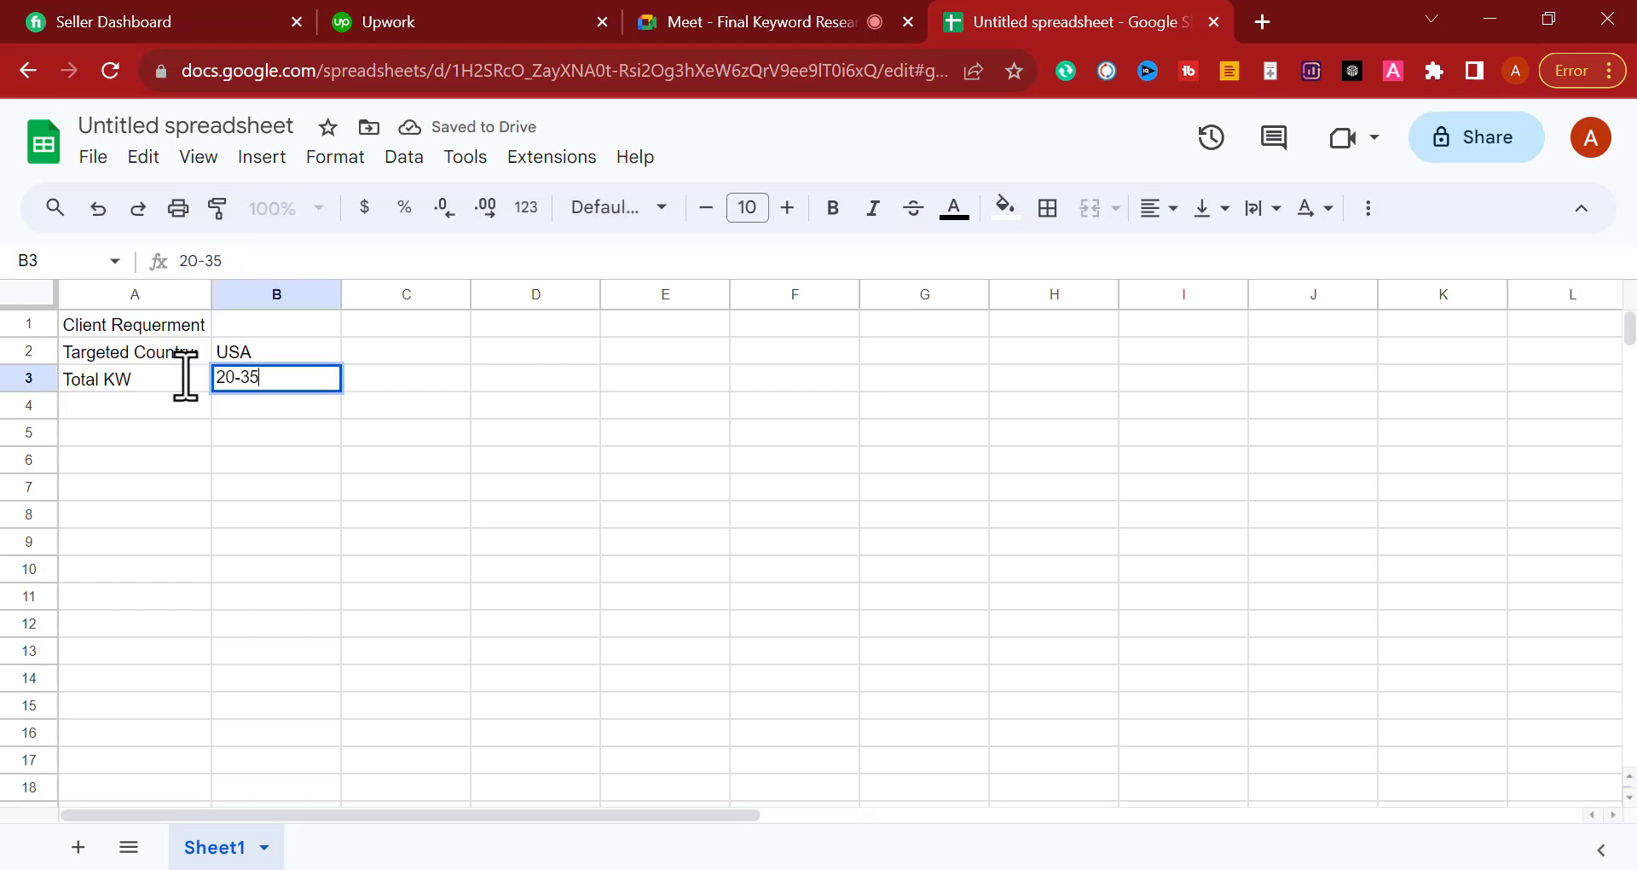
left_click(256, 406)
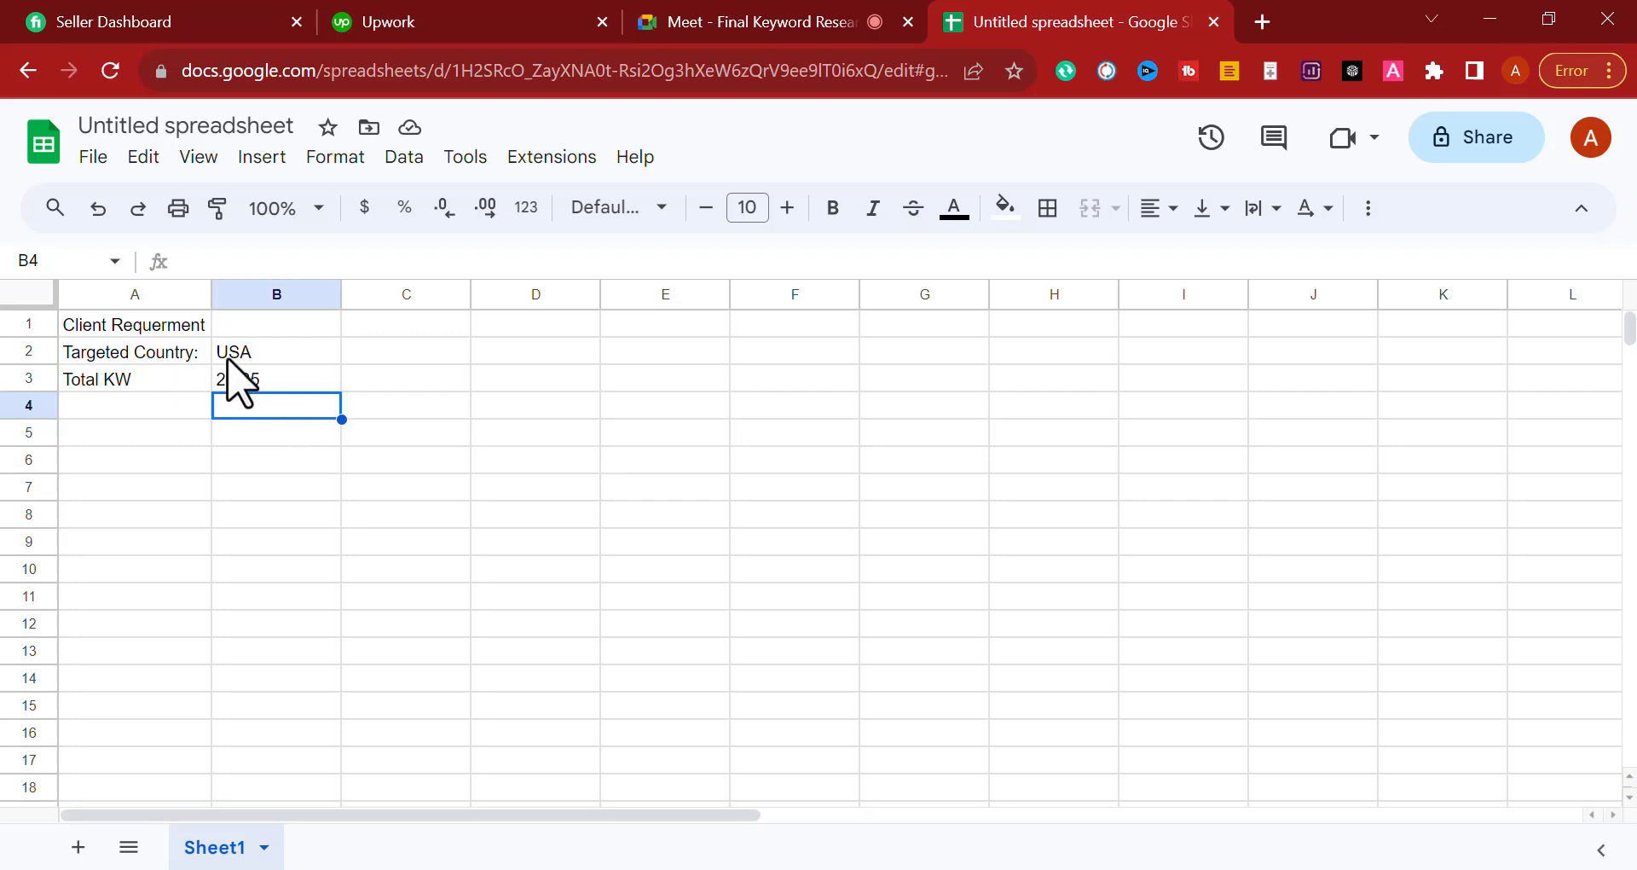
Step: Change the Total KW range in cell B3 to "20-25"
double_click(246, 376)
key("BackSpace")
type("2")
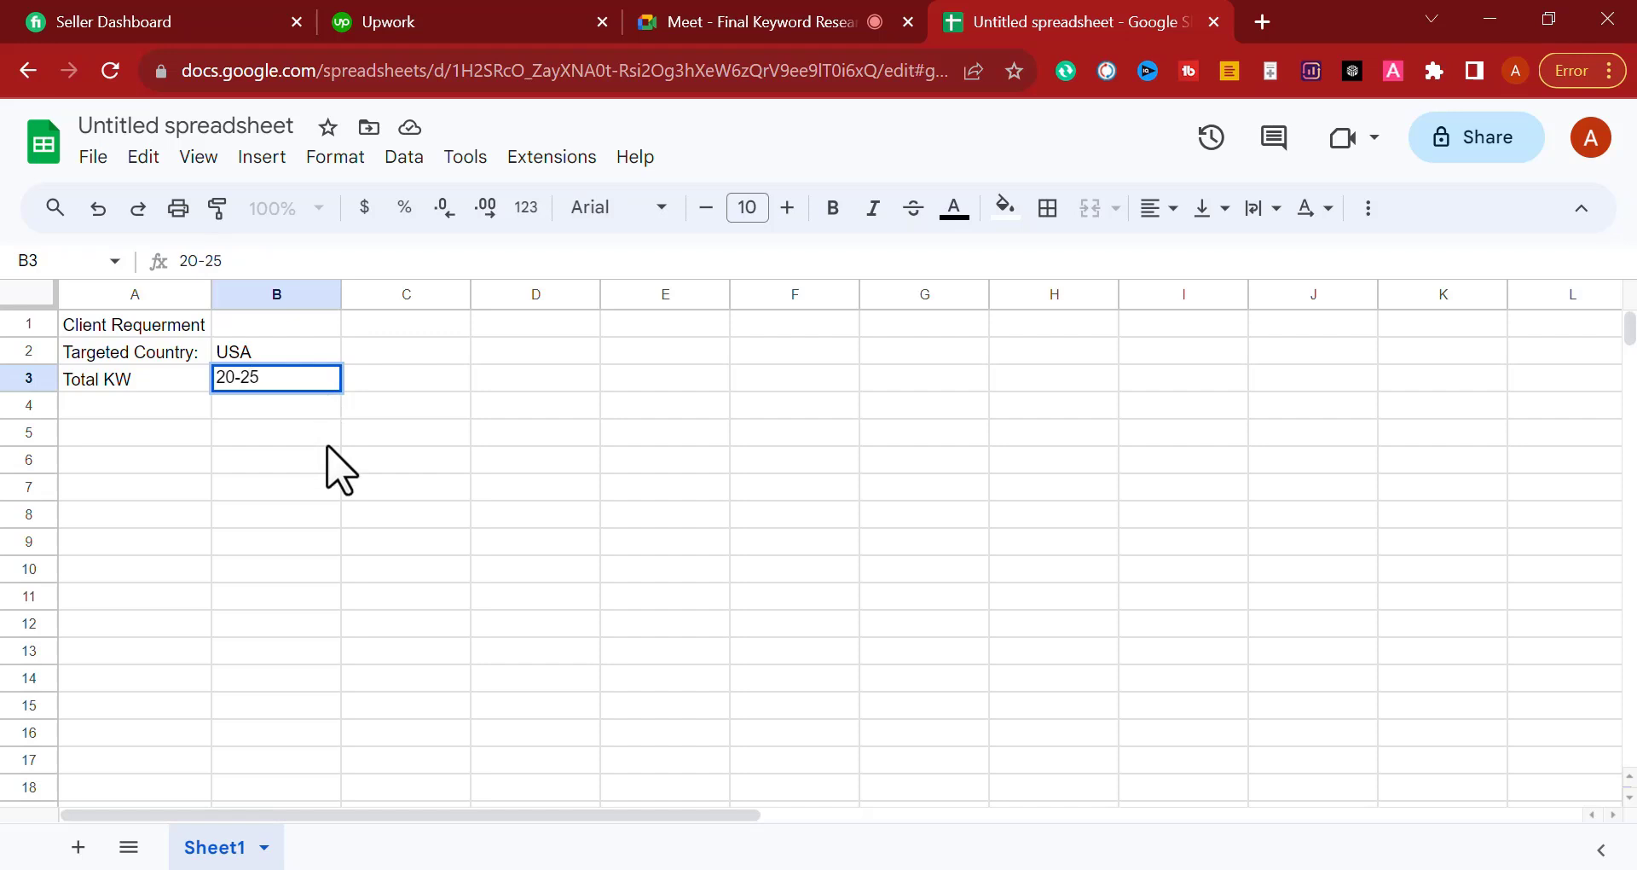
left_click(328, 442)
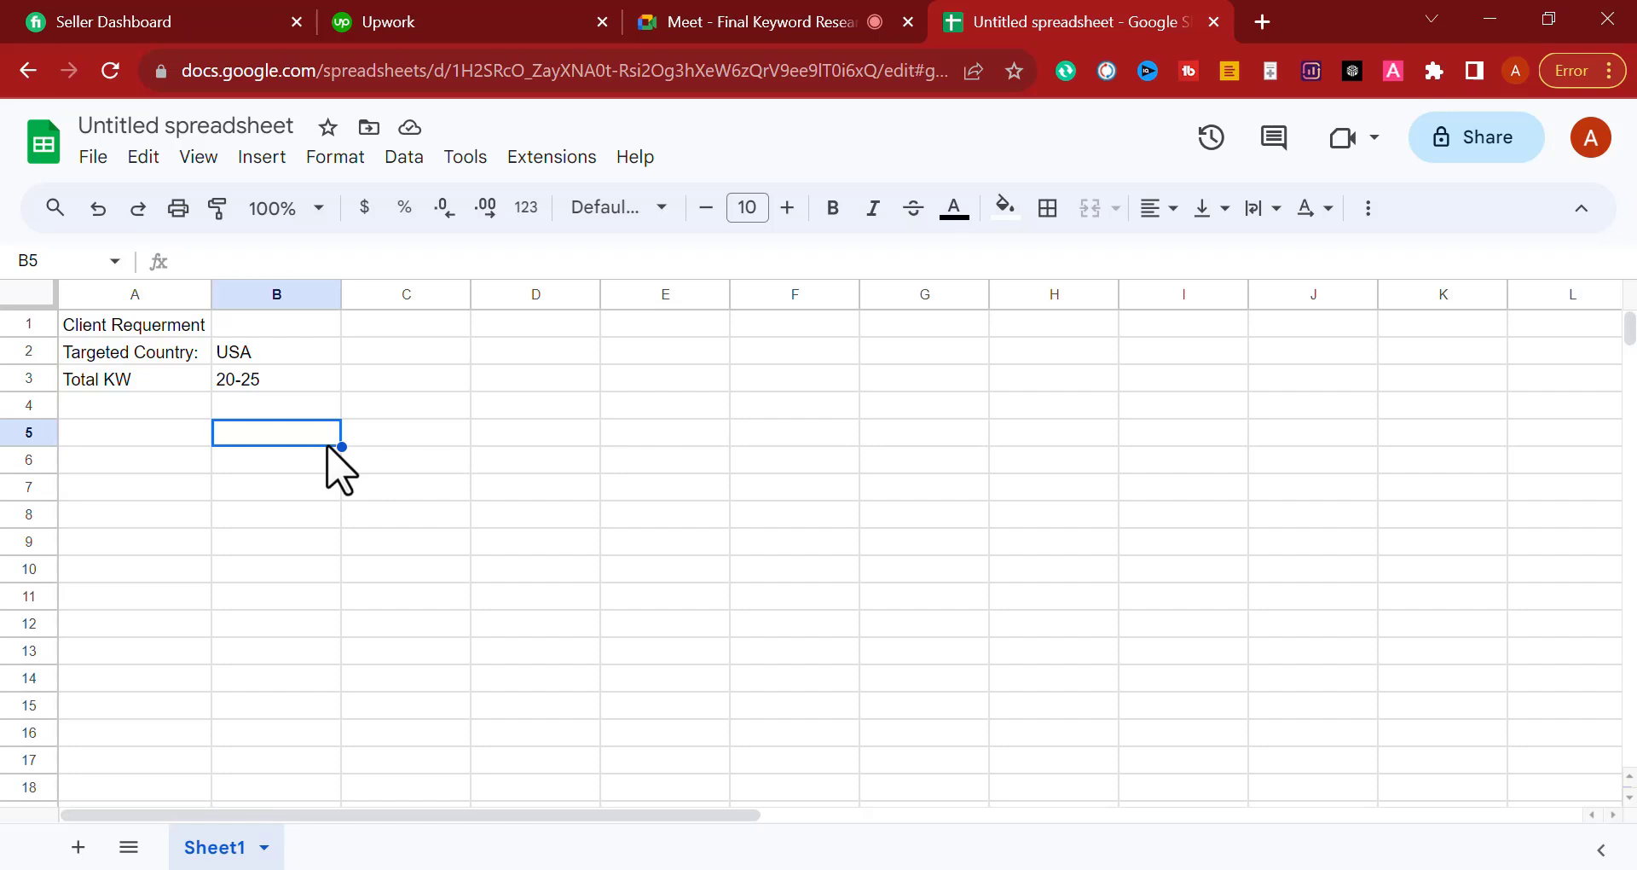
Step: Add the label "Tools" in cell A4 with "Ahrefs" beside it in B4
left_click(194, 407)
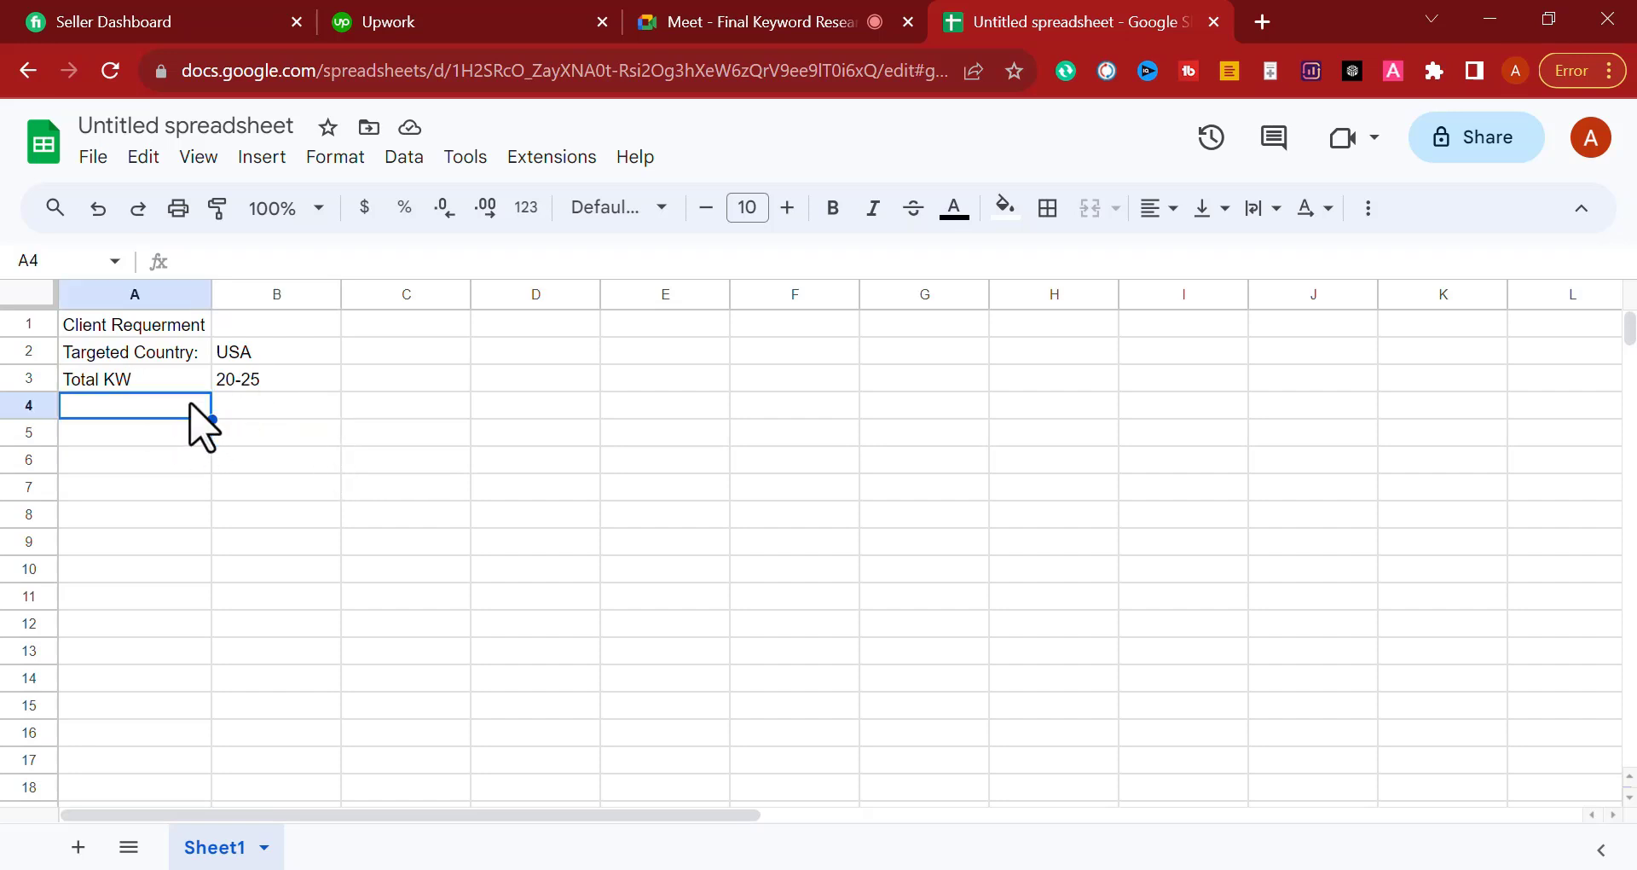
type("Ta")
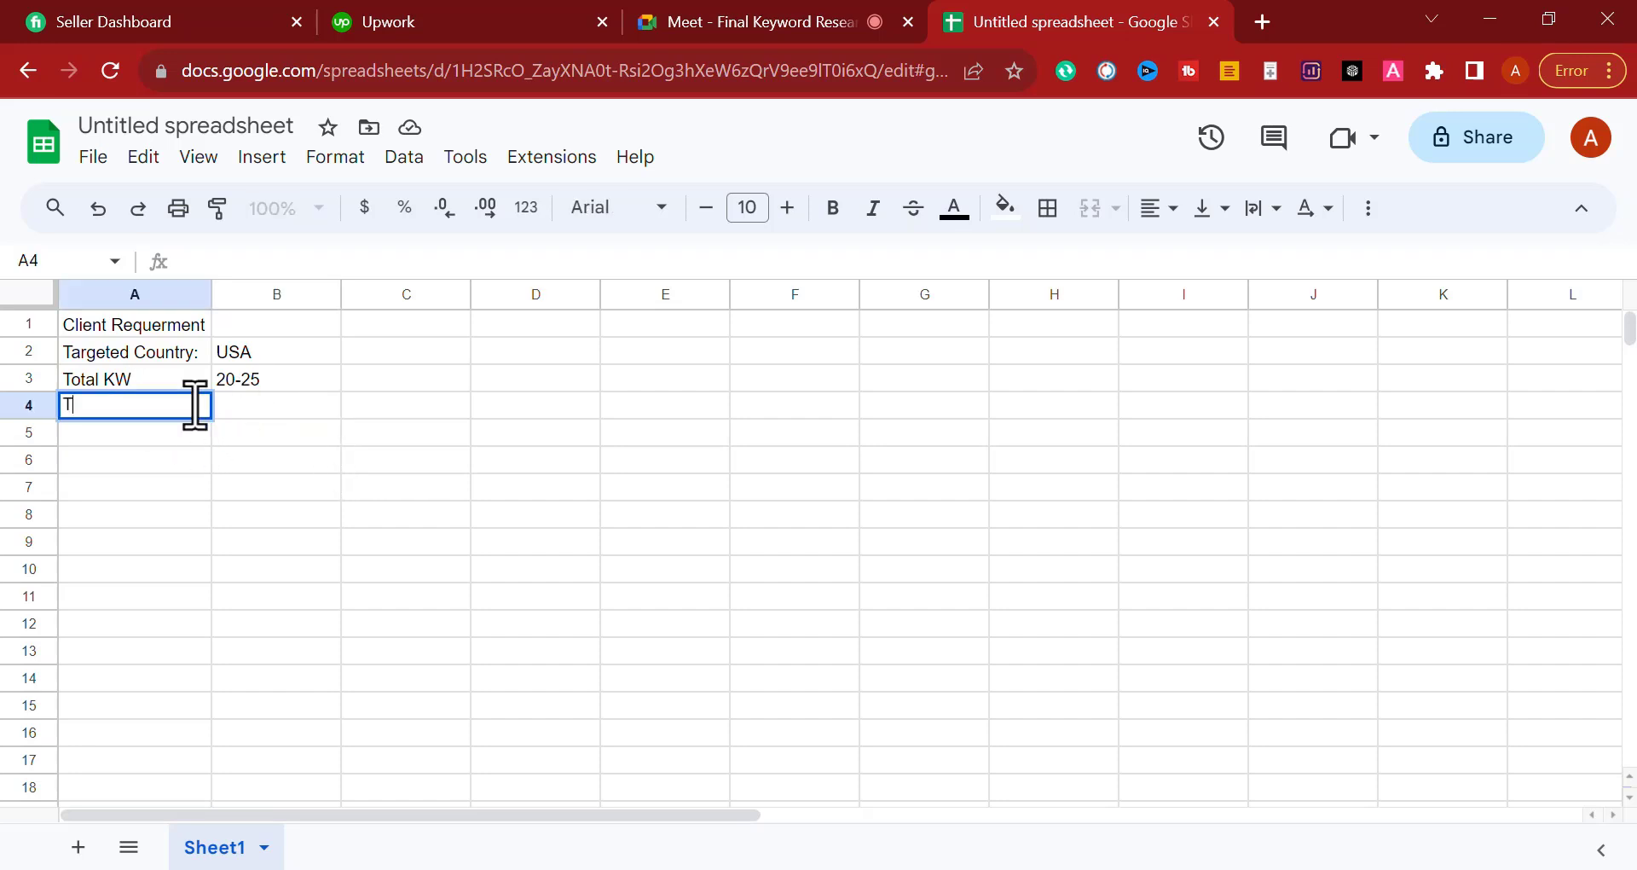
key("BackSpace")
key("BackSpace")
type("Tools")
key("Tab")
double_click(271, 411)
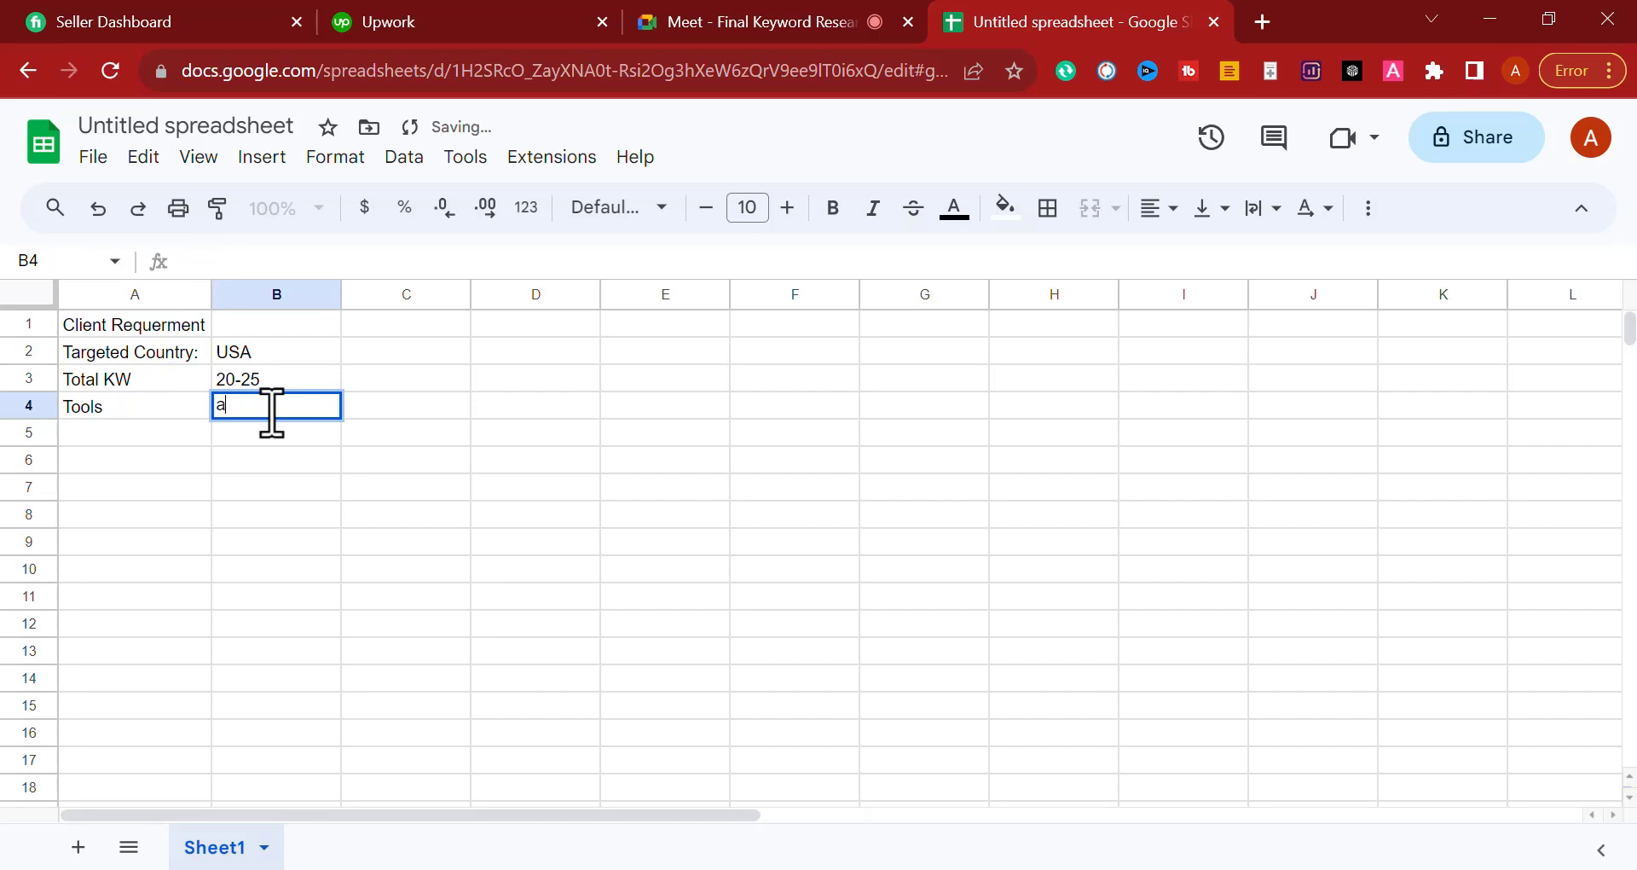
type("Ahrefs")
key("Return")
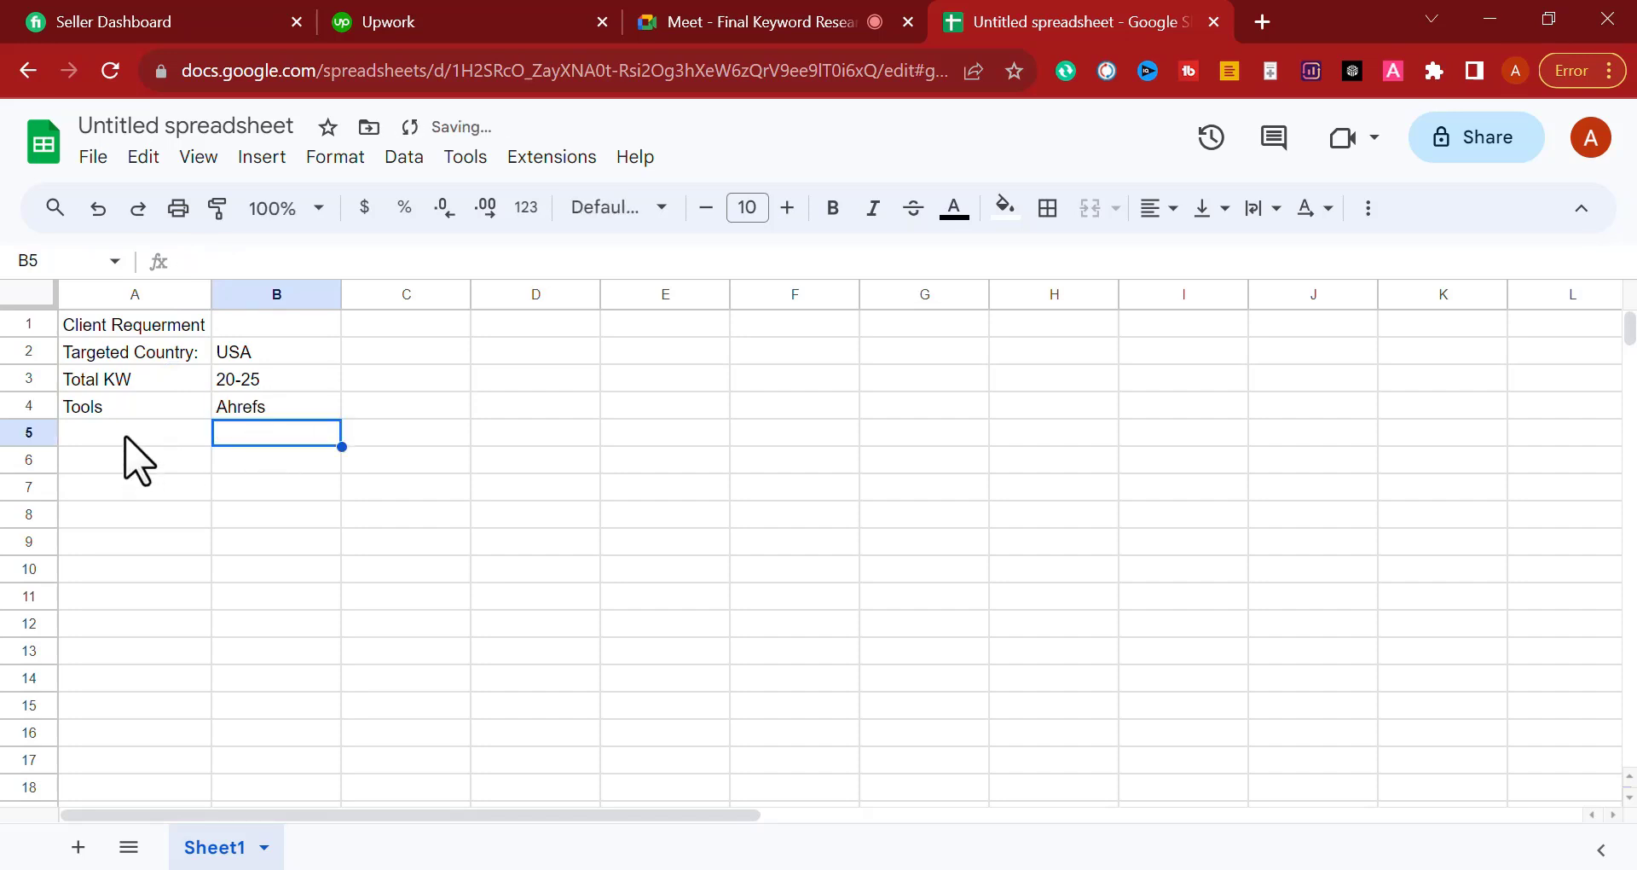
Step: Remove the colon from the "Targeted Country" label in cell A2
double_click(202, 352)
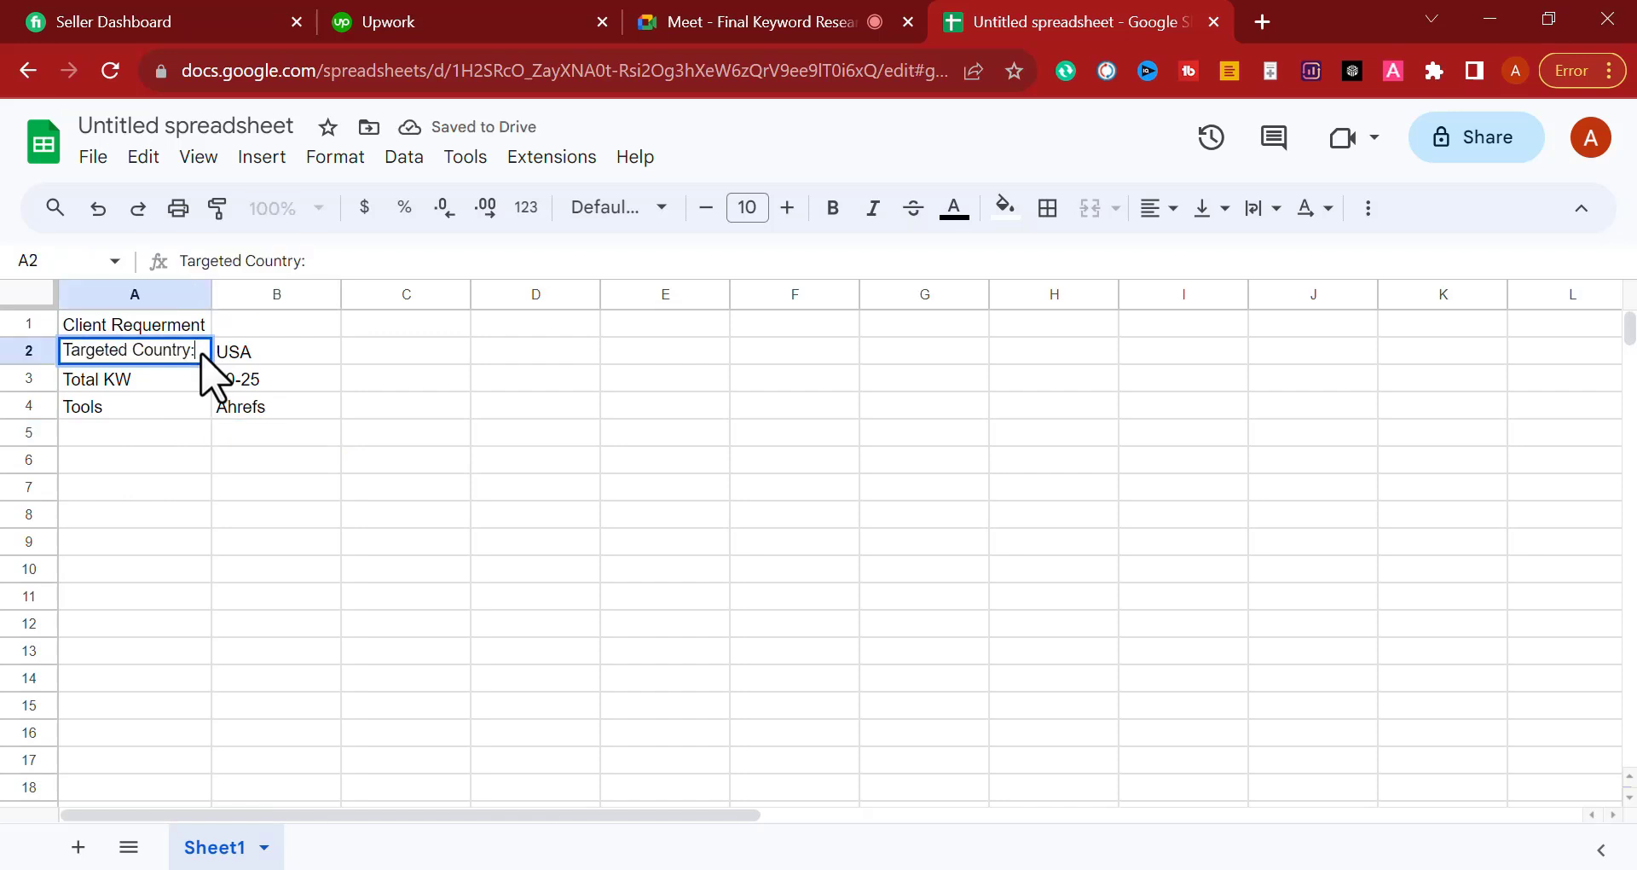
left_click(239, 414)
left_click_drag(140, 402, 256, 414)
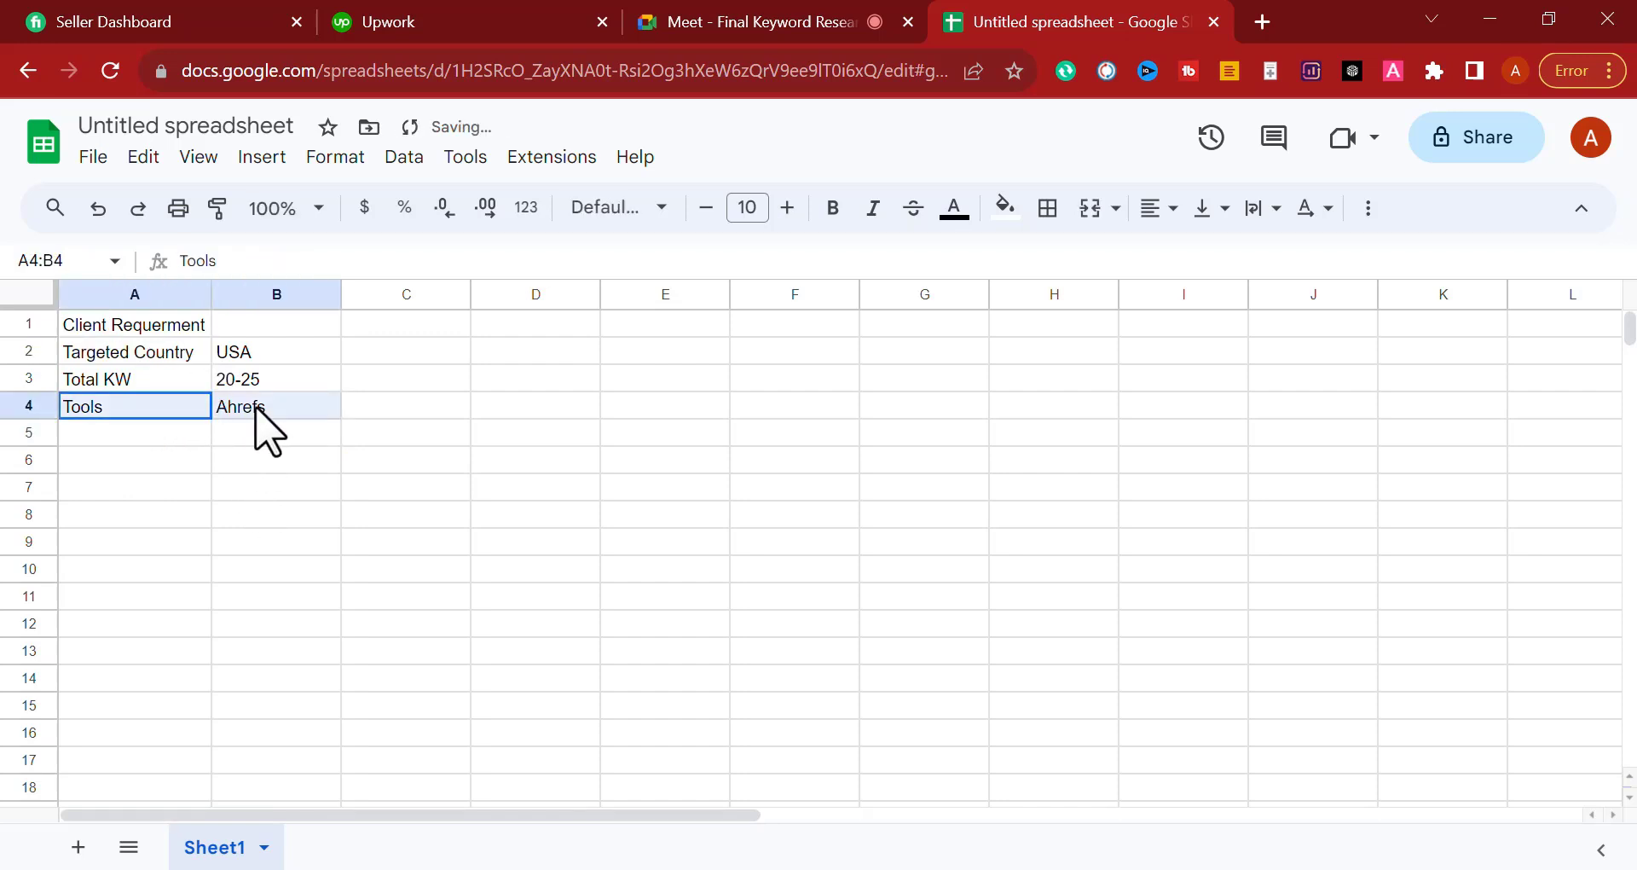
left_click(250, 432)
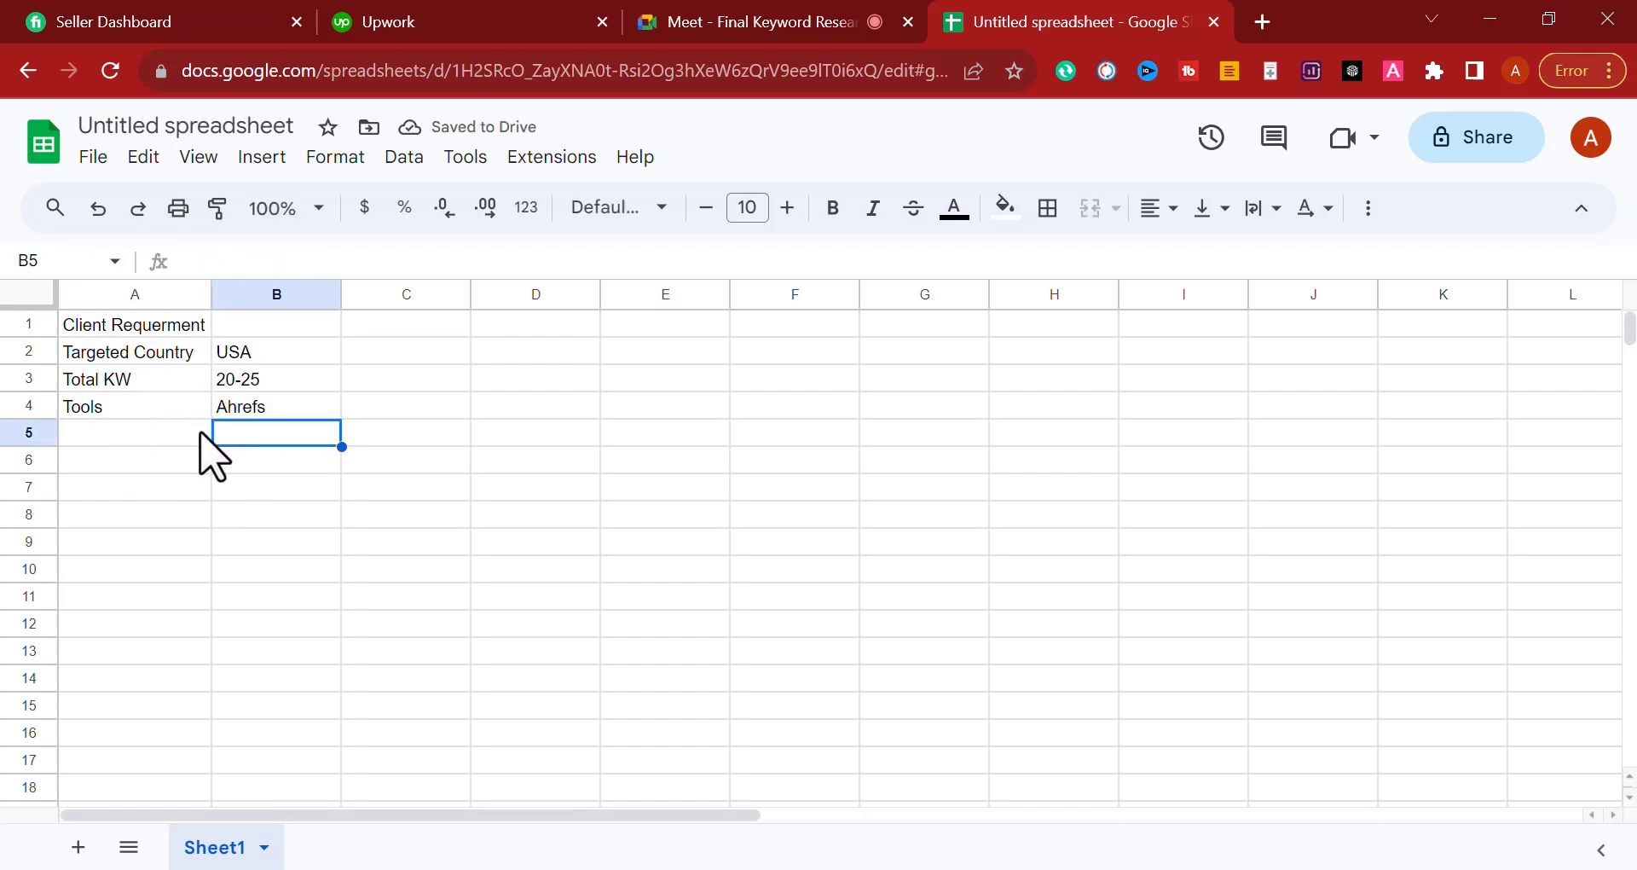
left_click_drag(145, 411, 267, 407)
left_click(256, 435)
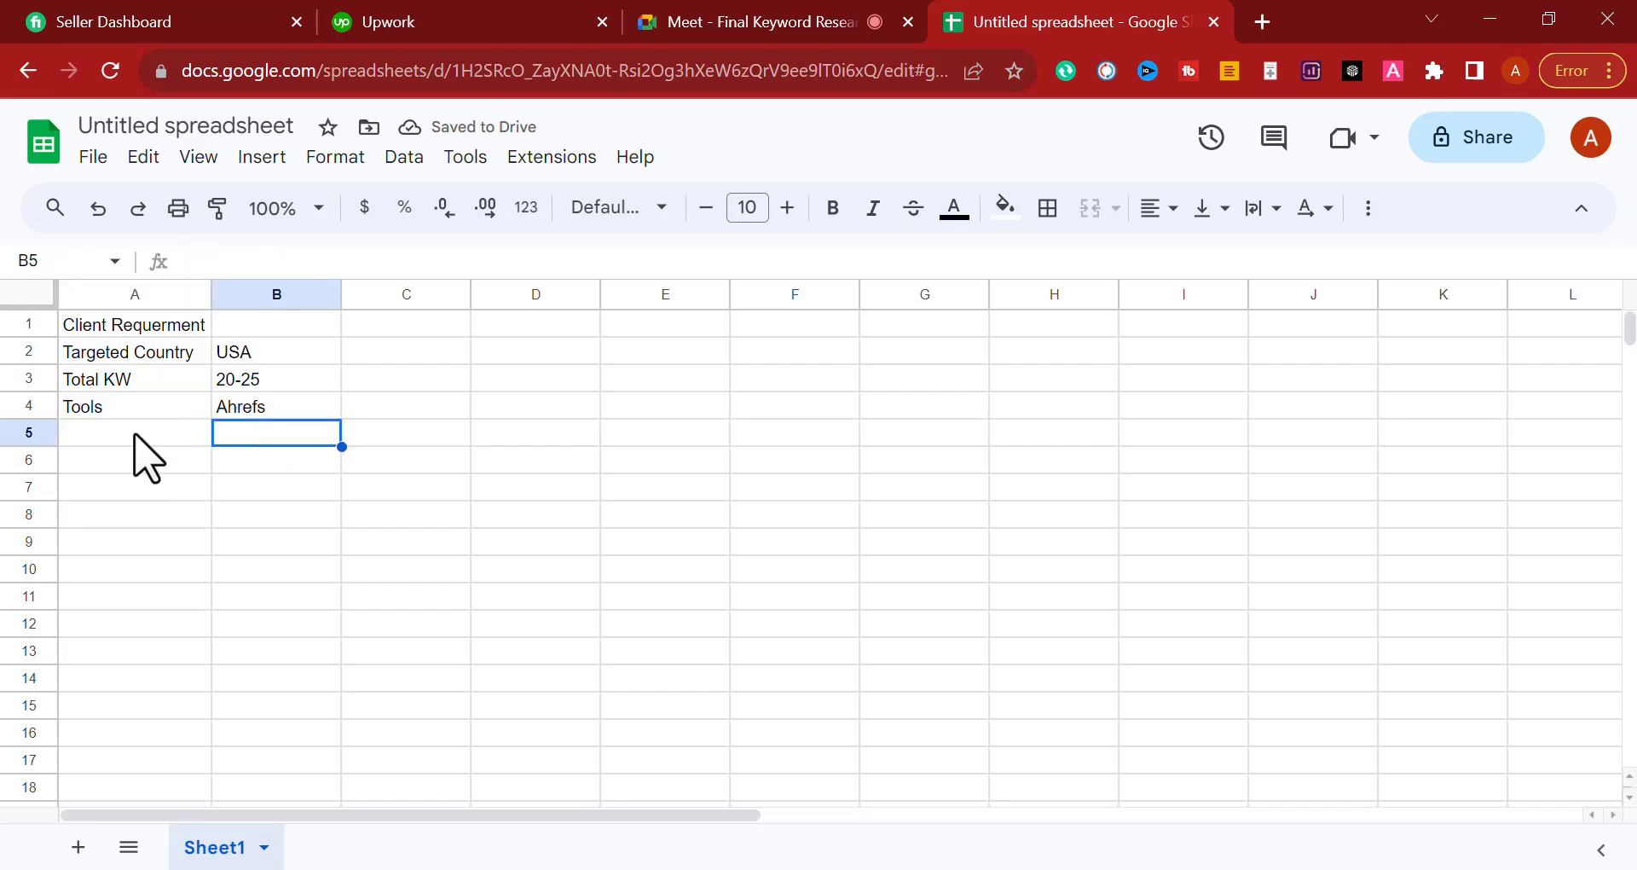
left_click(134, 433)
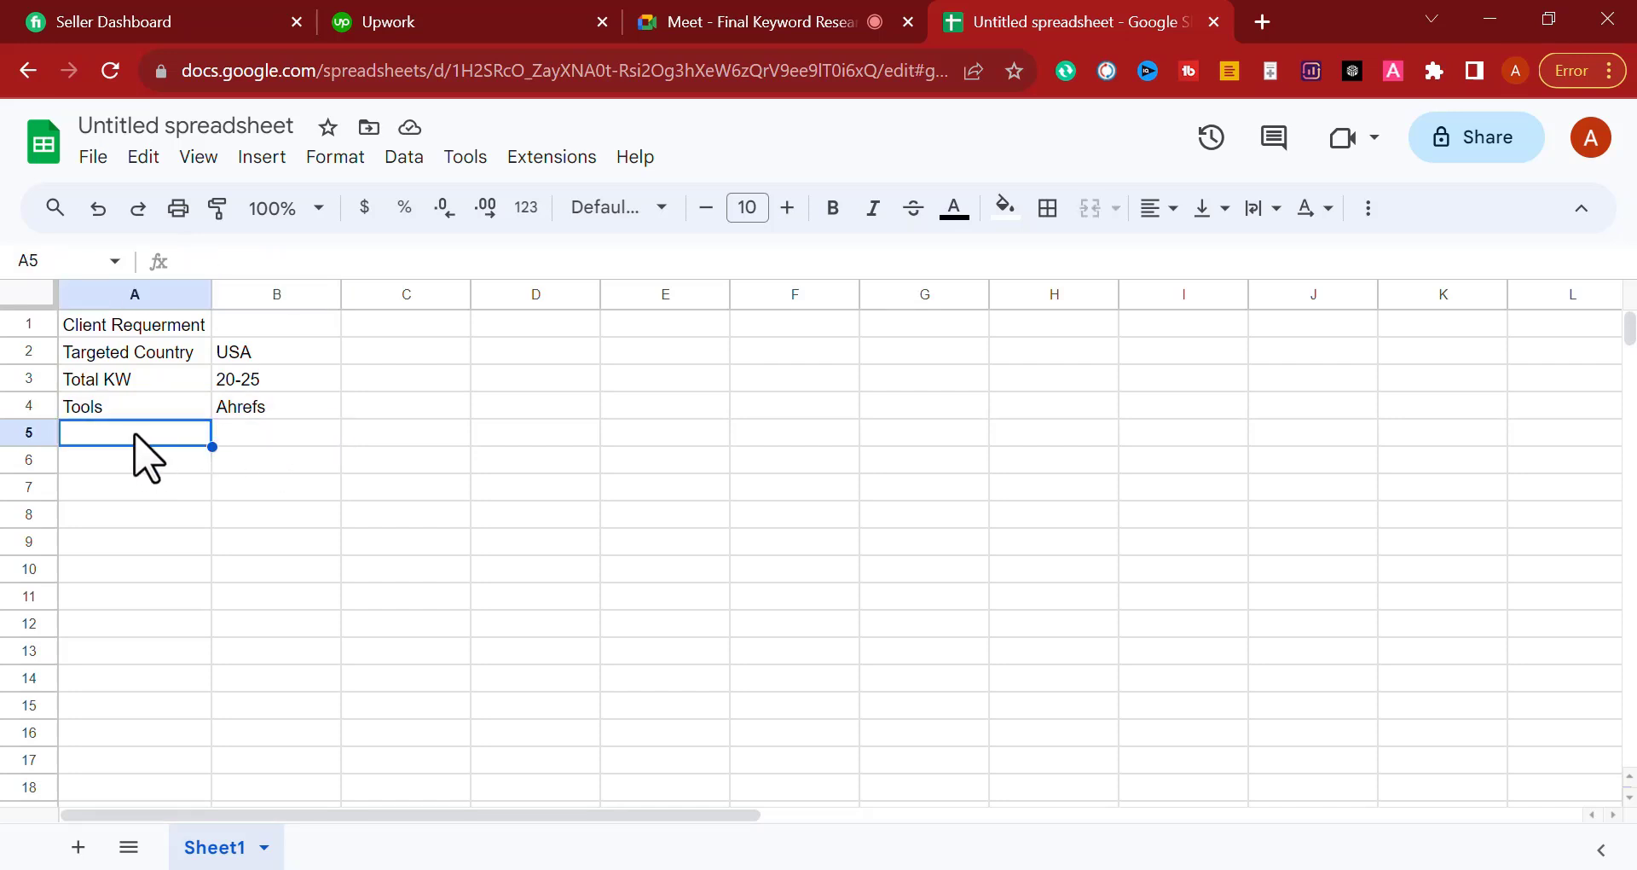
left_click(276, 410)
double_click(275, 410)
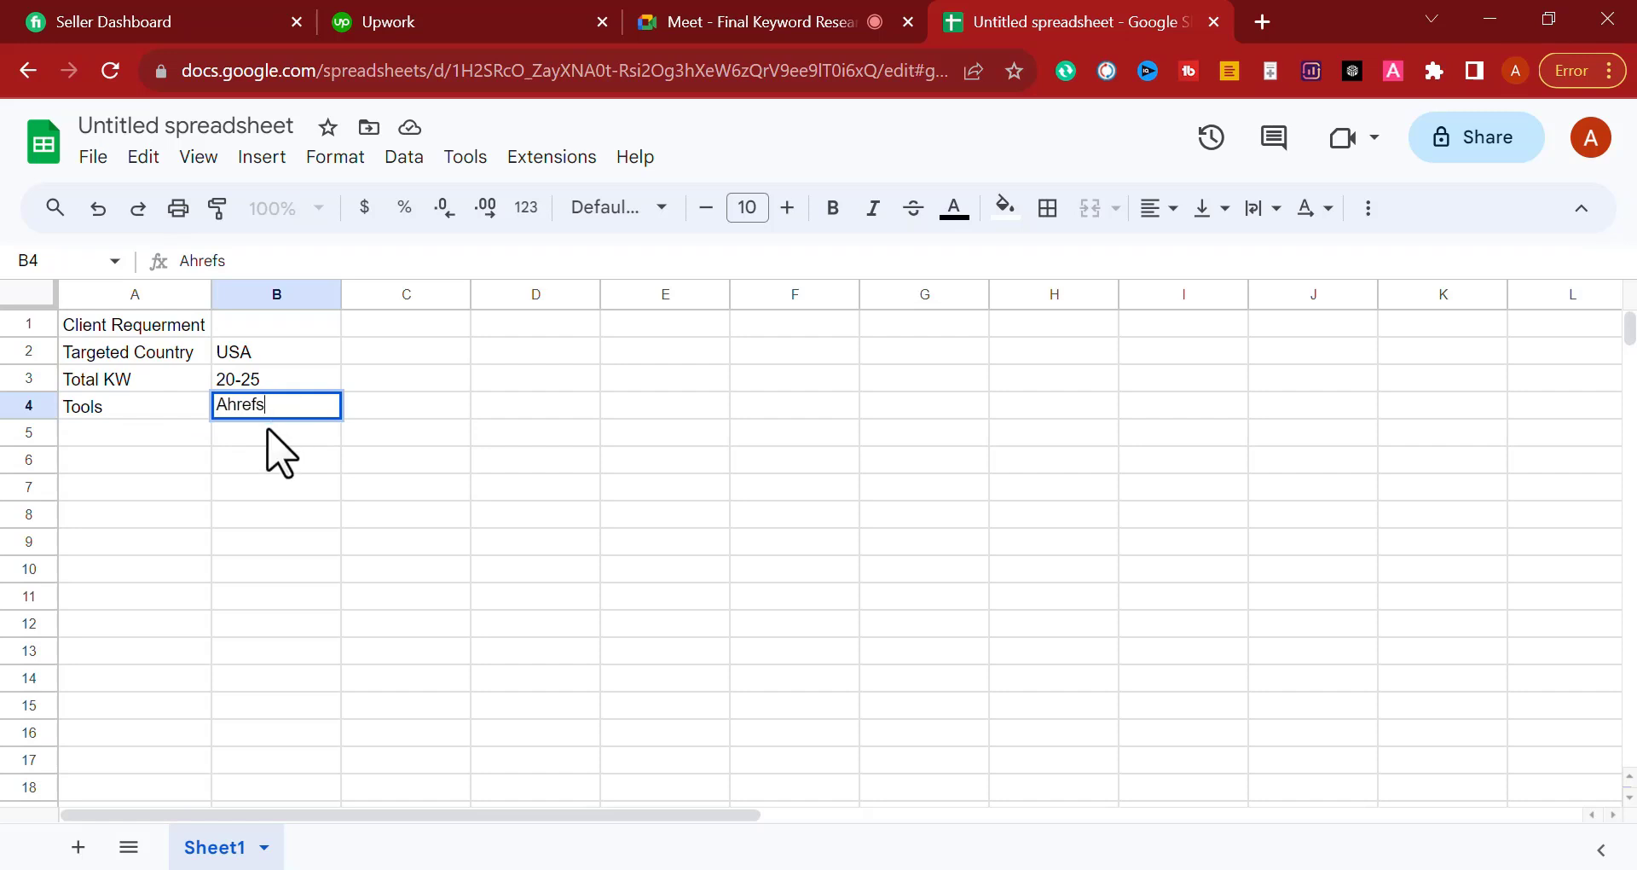
left_click(268, 432)
left_click(160, 435)
left_click(310, 409)
left_click(262, 433)
left_click(155, 434)
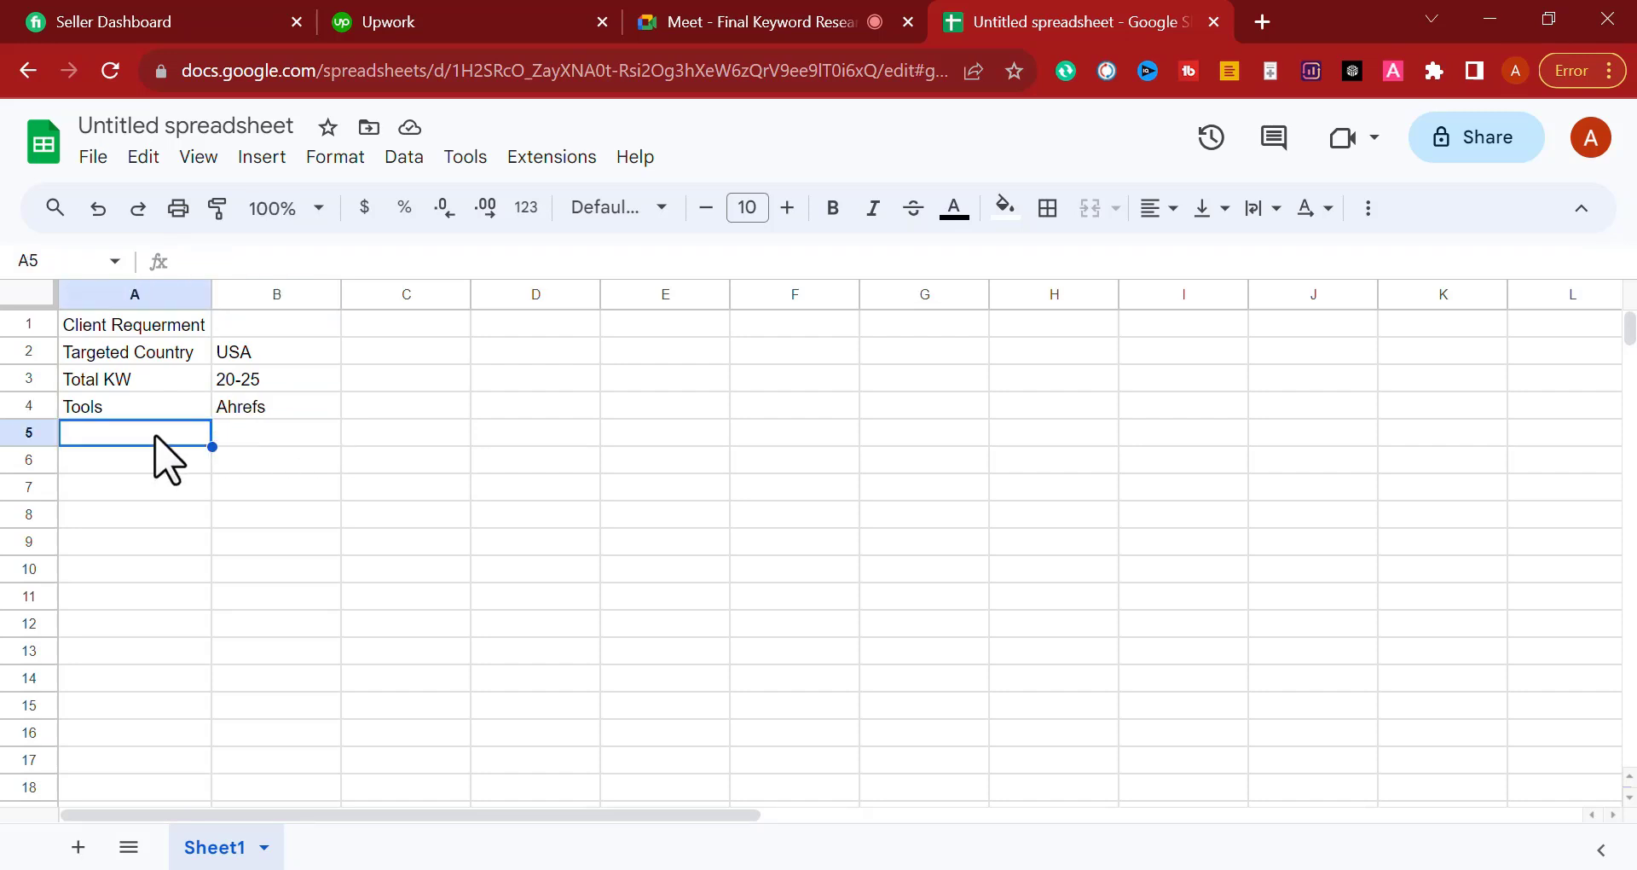
Step: Increase the font size of the "Client Requerment" title in cell A1 to 11
left_click(156, 331)
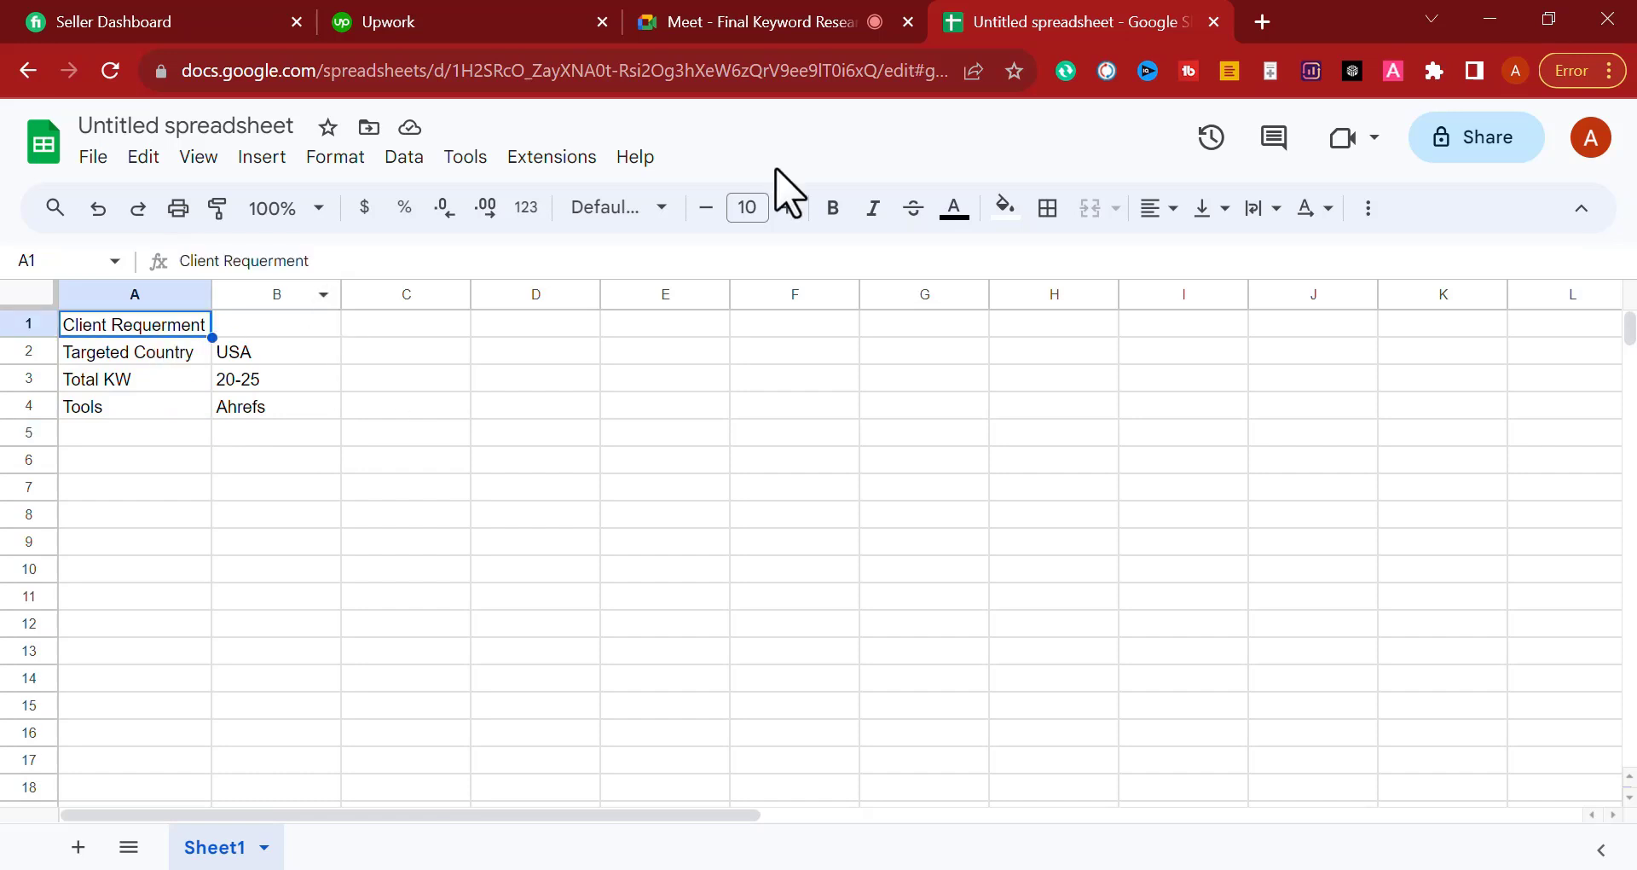
left_click(787, 207)
left_click(475, 520)
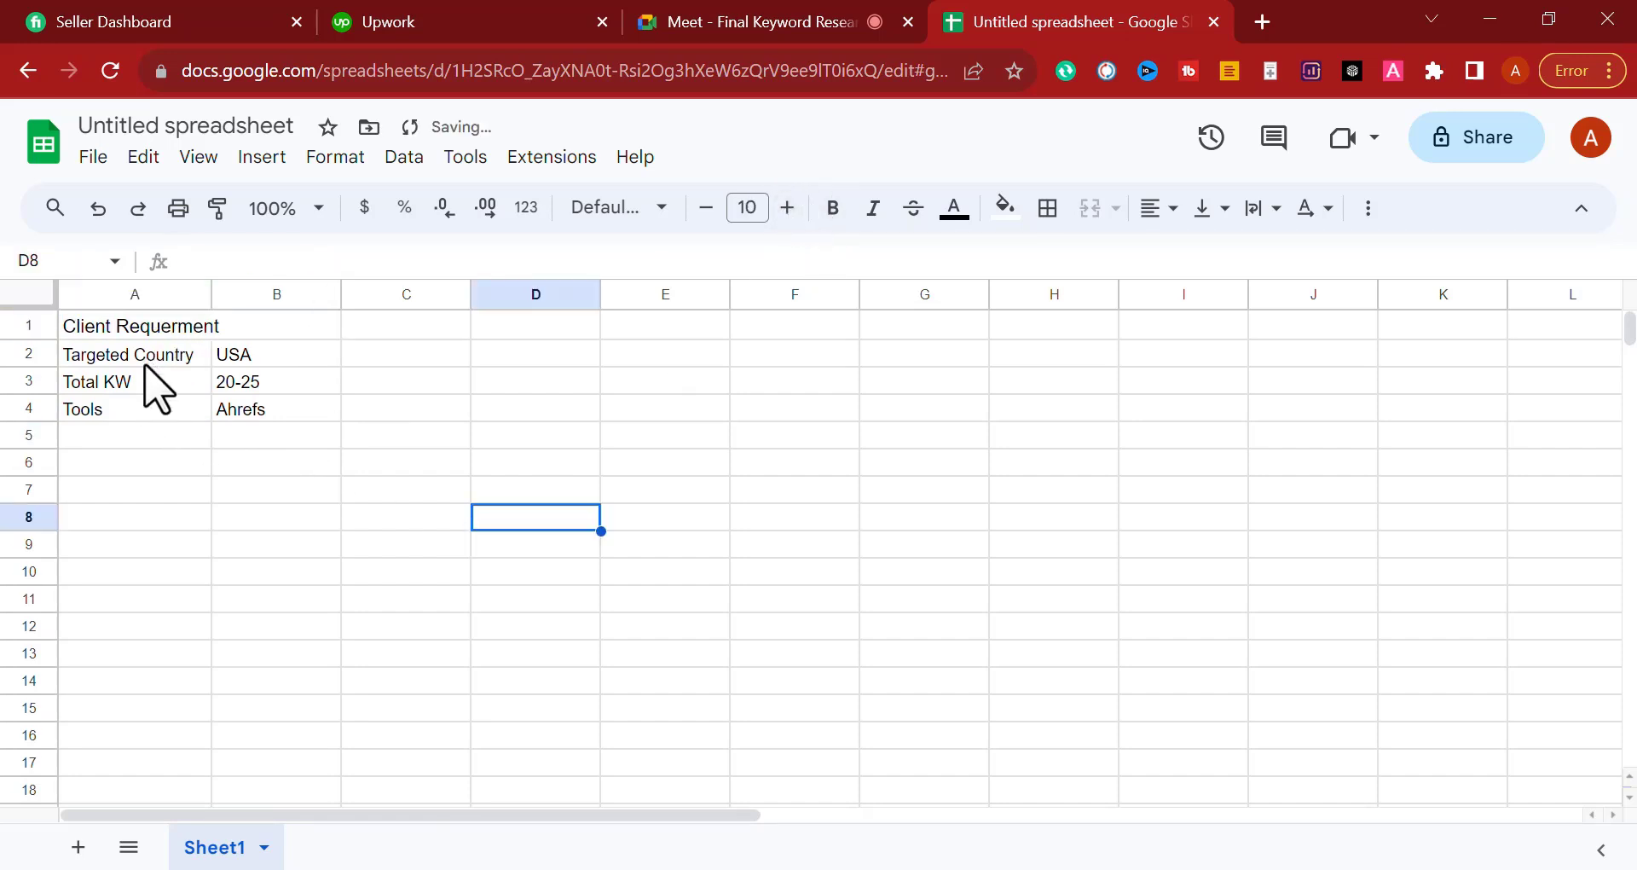
left_click_drag(156, 365, 157, 413)
left_click(166, 438)
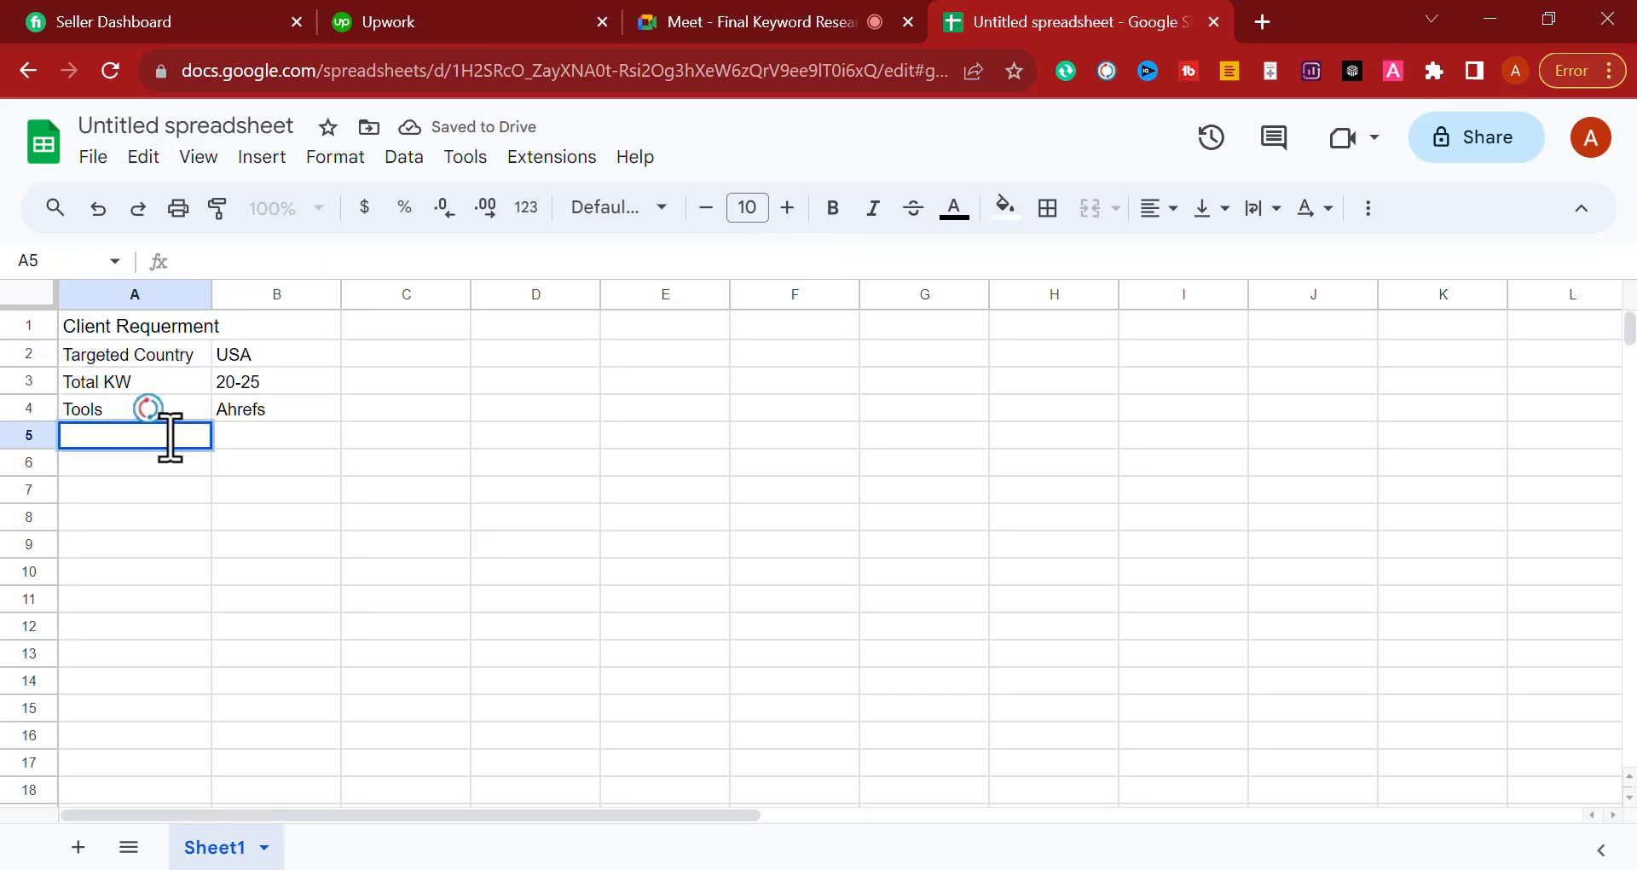
left_click(326, 437)
left_click_drag(296, 355, 165, 408)
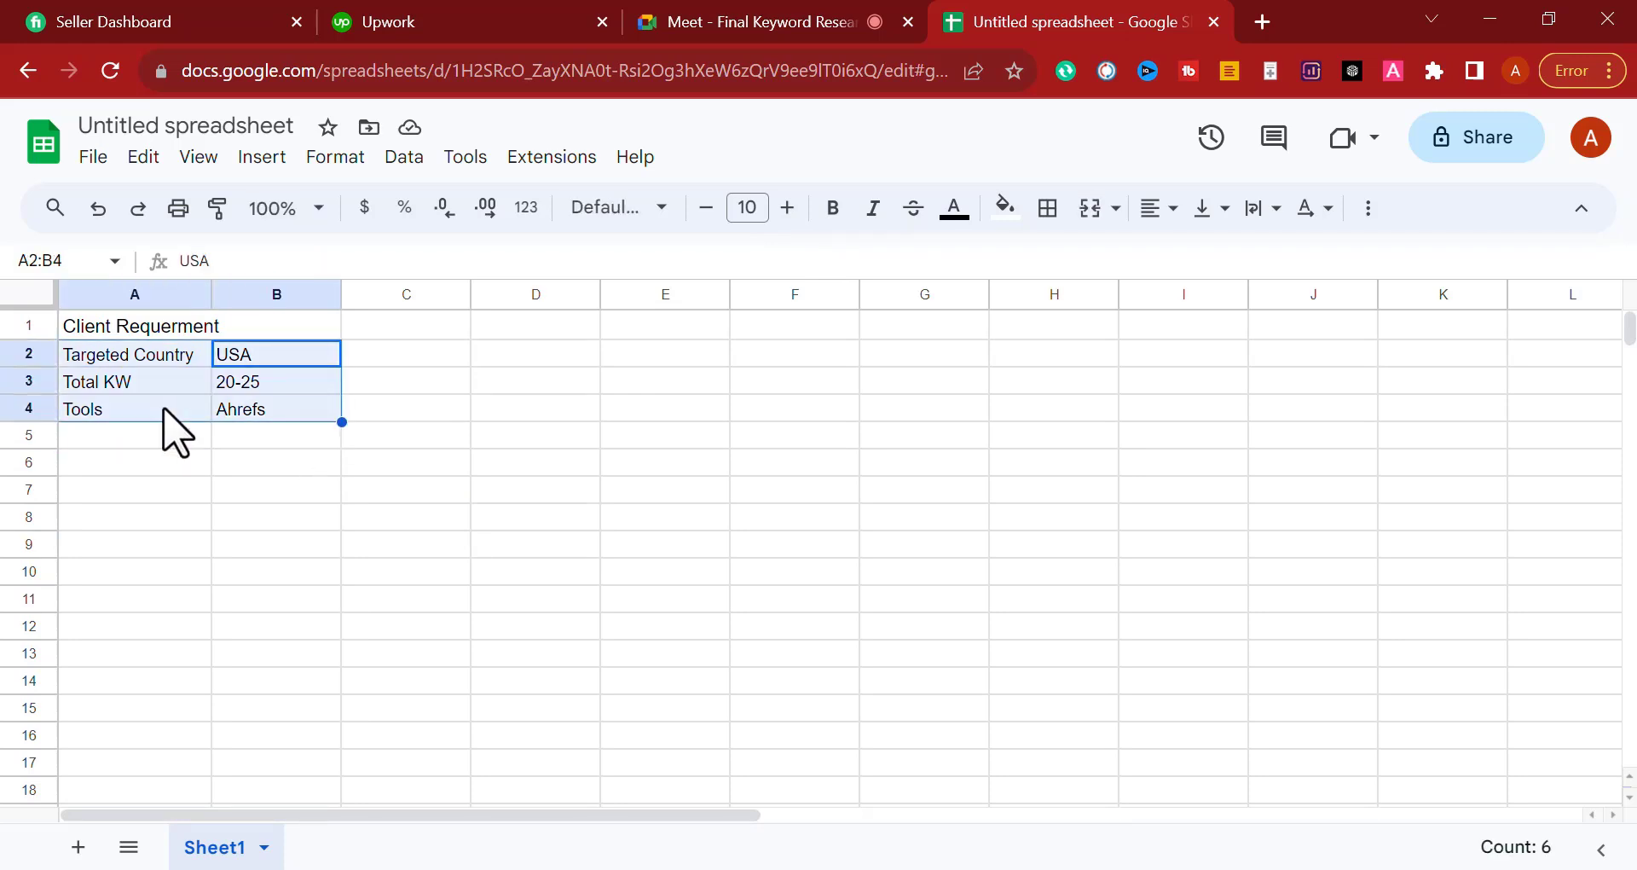
Step: Insert an empty row above the "Targeted Country" row
right_click(22, 351)
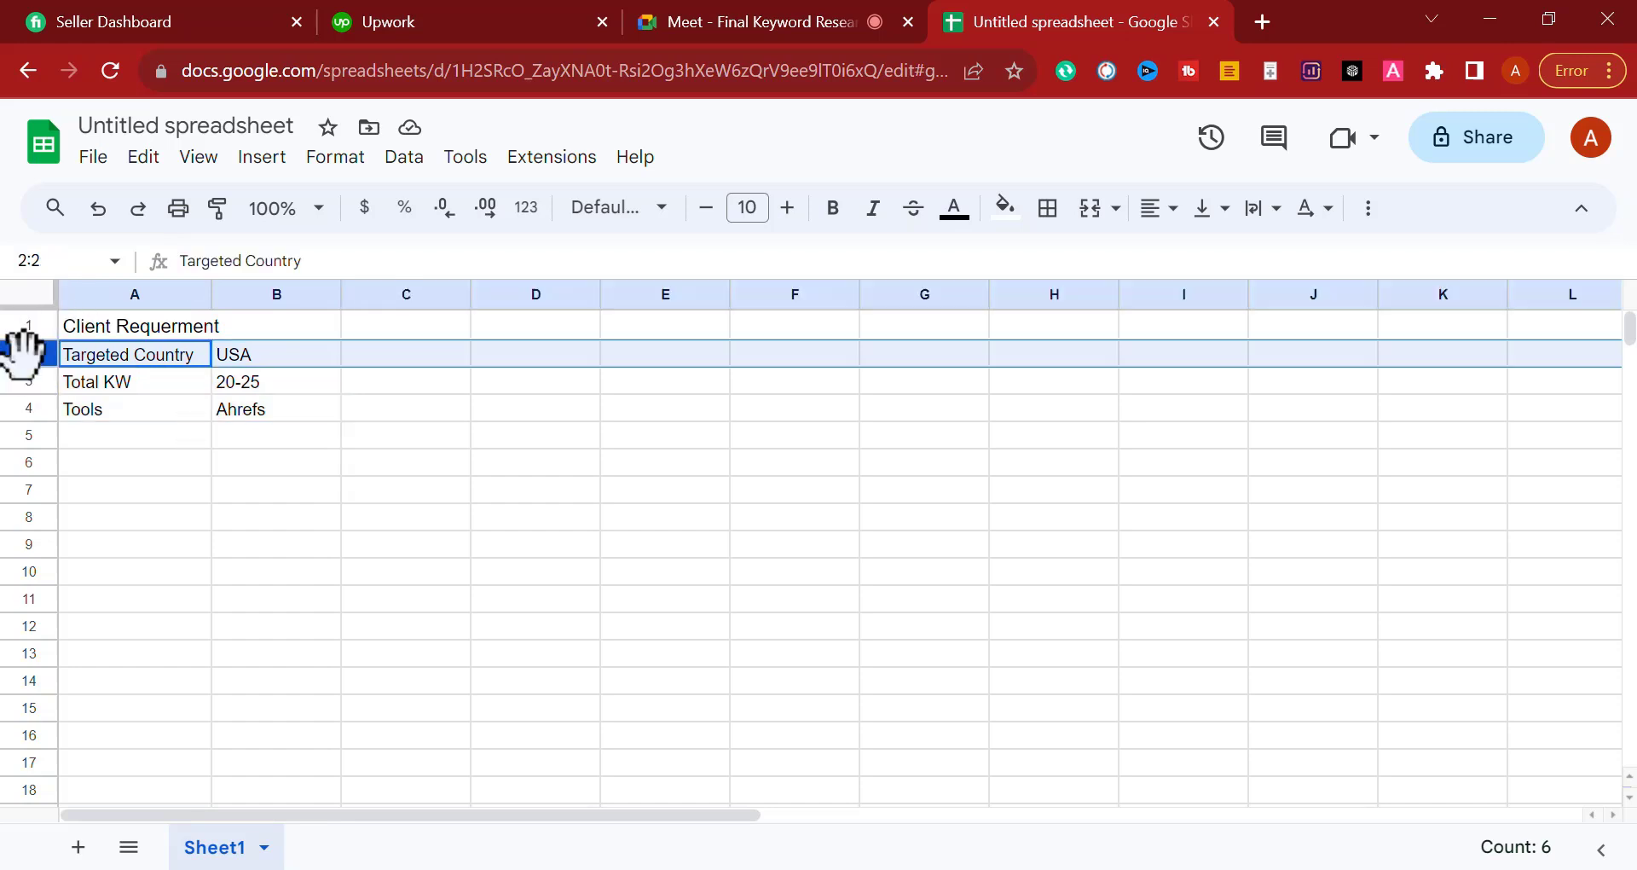
left_click(116, 426)
left_click(604, 522)
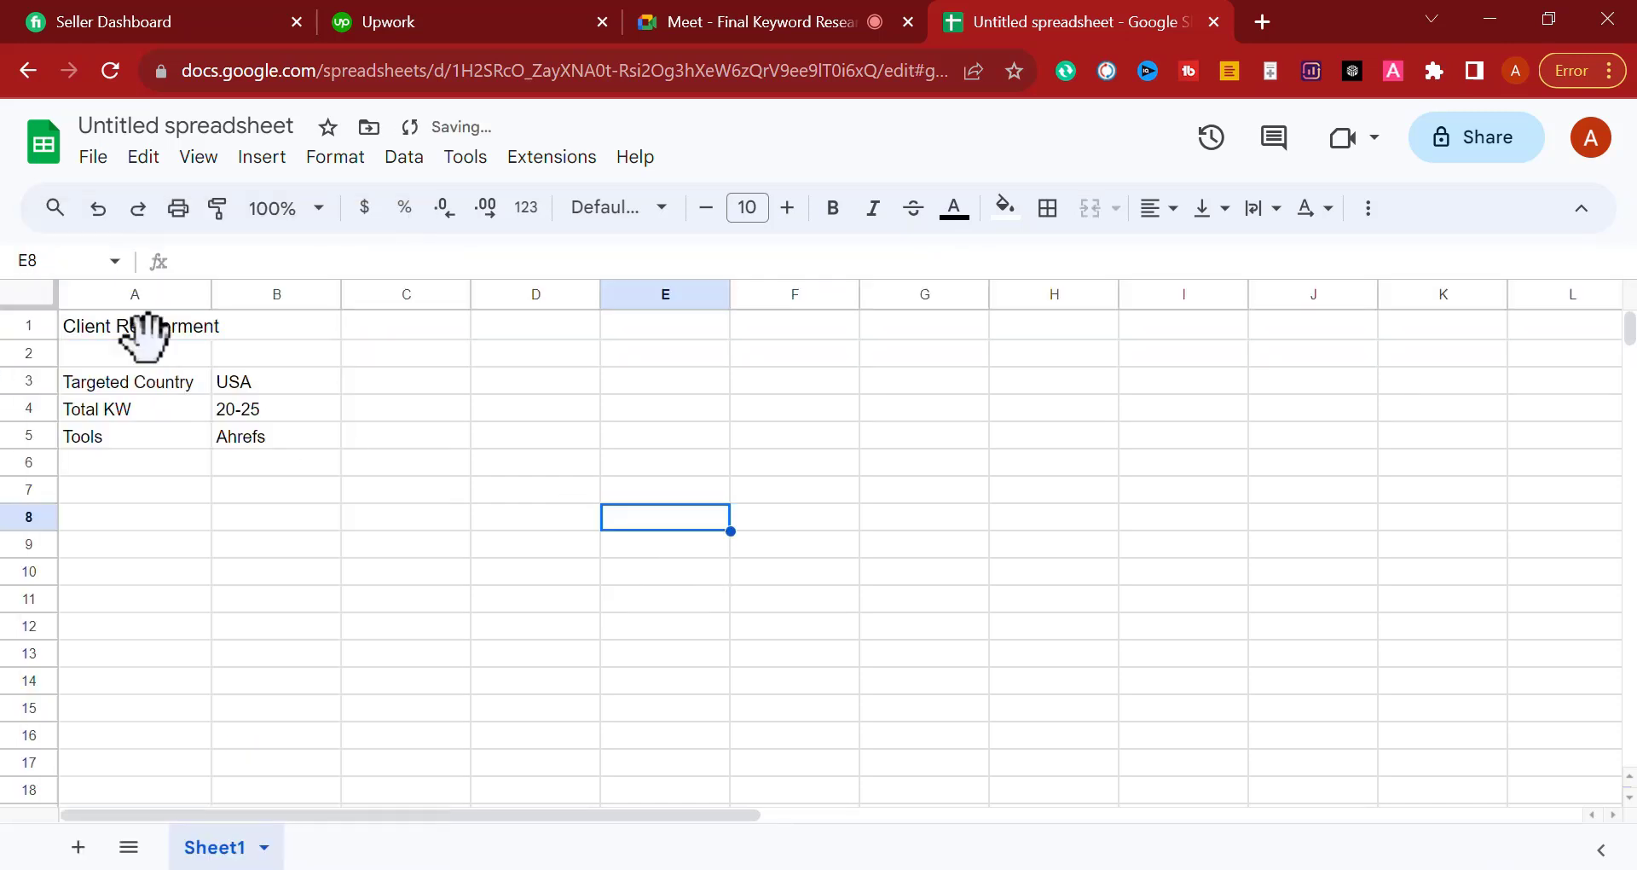
Step: Add the label "Targeted KW" in the empty cell A2
left_click(149, 352)
double_click(150, 351)
type("T")
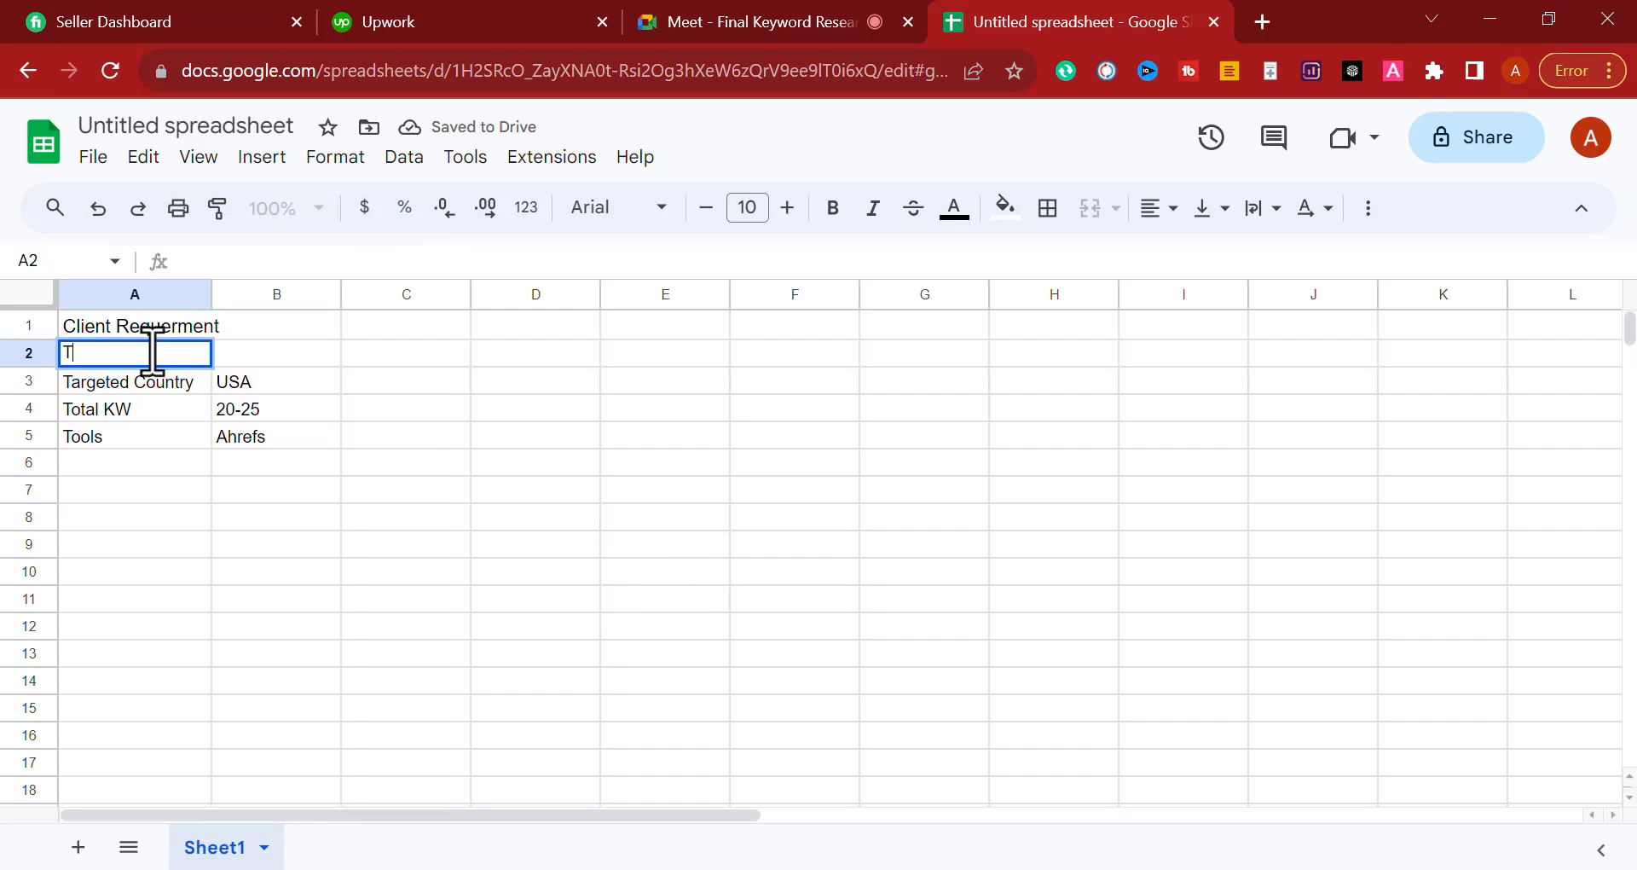
type("arg")
type("eted Countr")
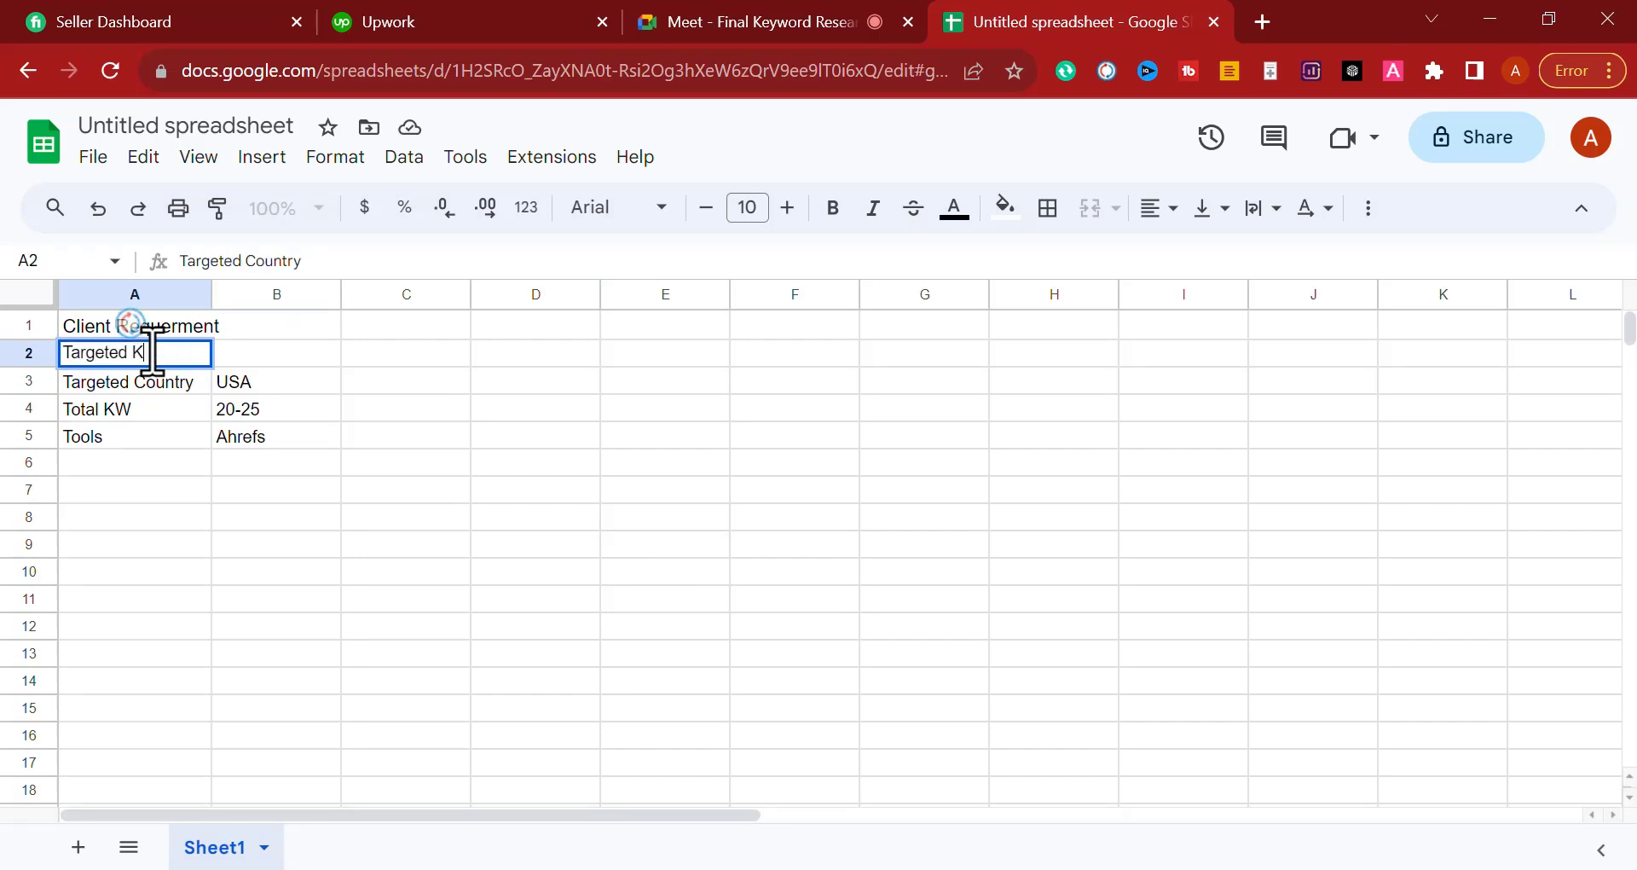
Step: Enter "Body Skin Care" in cell B2 as the targeted keyword
left_click(284, 353)
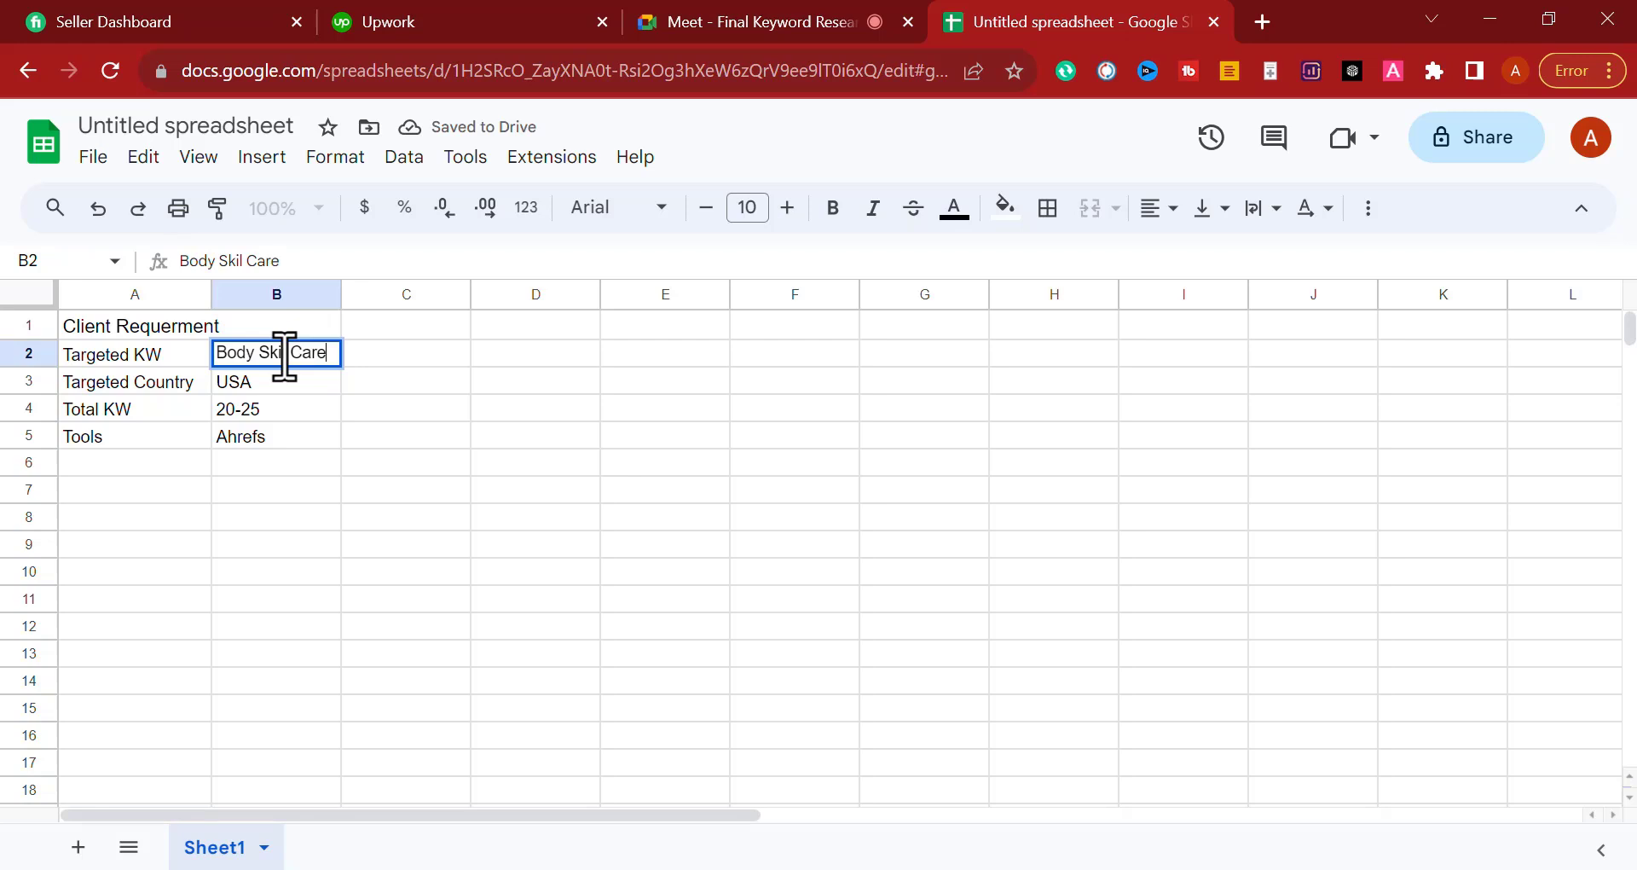
double_click(274, 354)
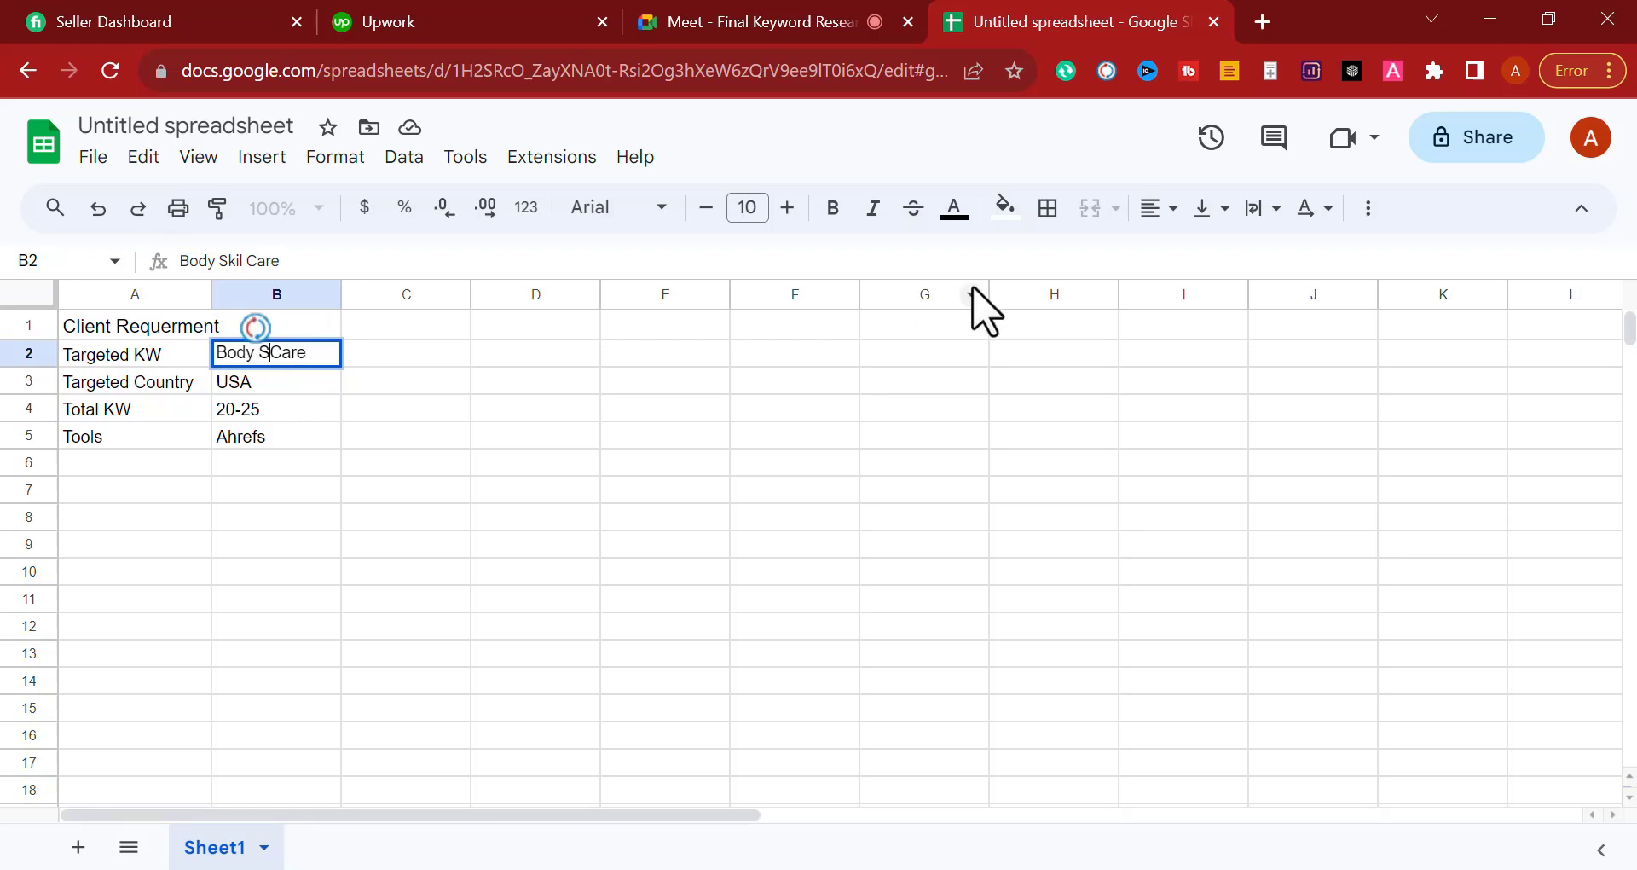
left_click(524, 439)
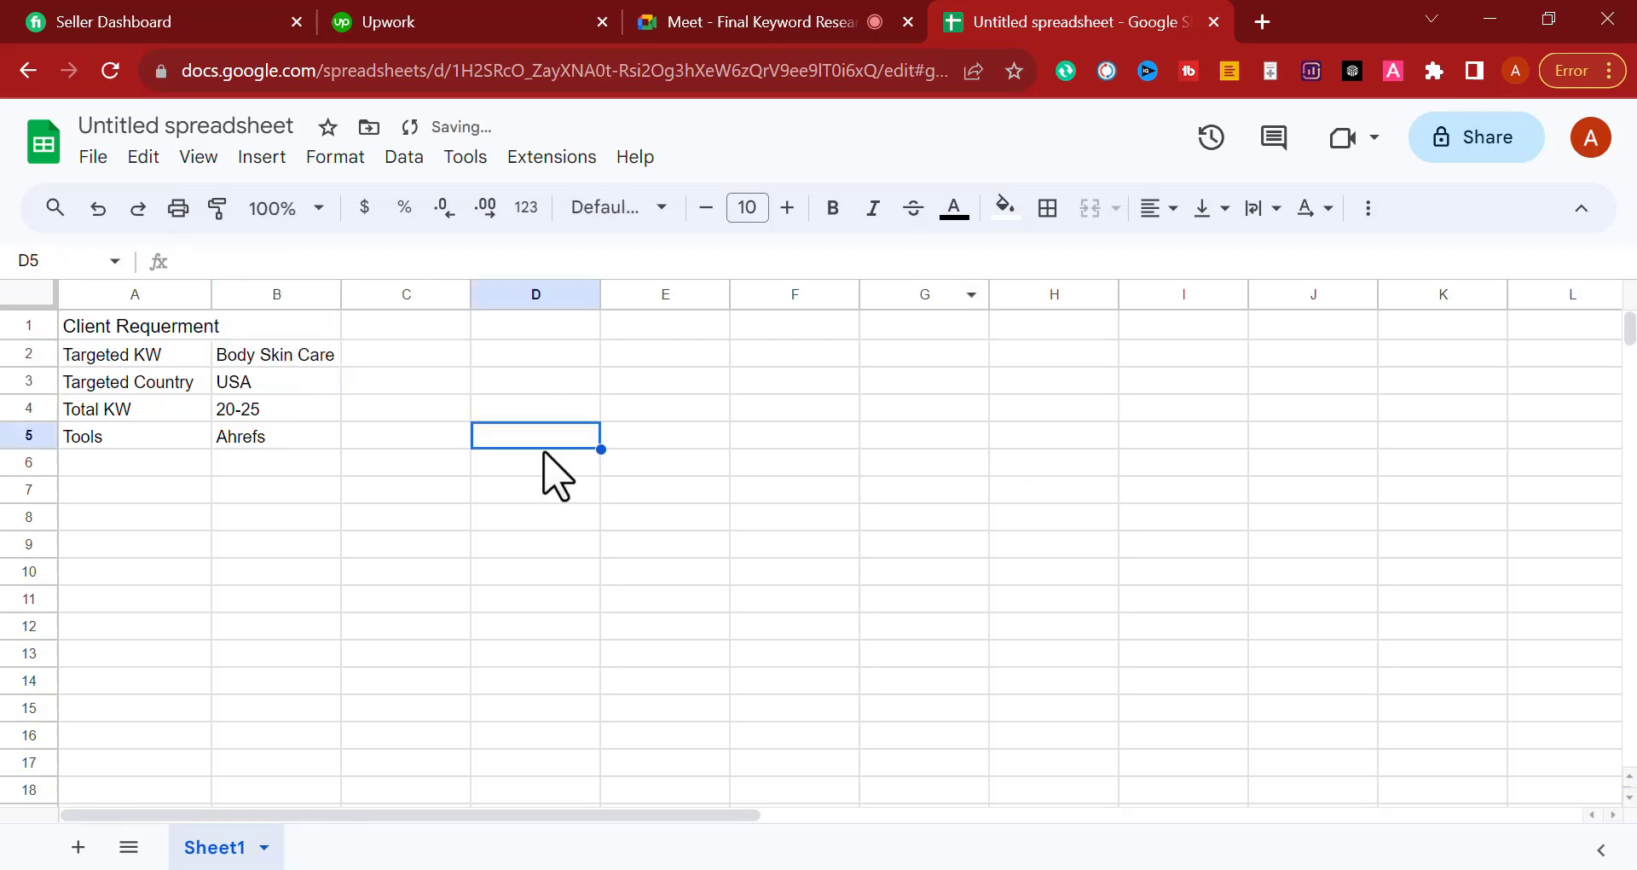
left_click_drag(220, 354, 490, 353)
left_click(450, 480)
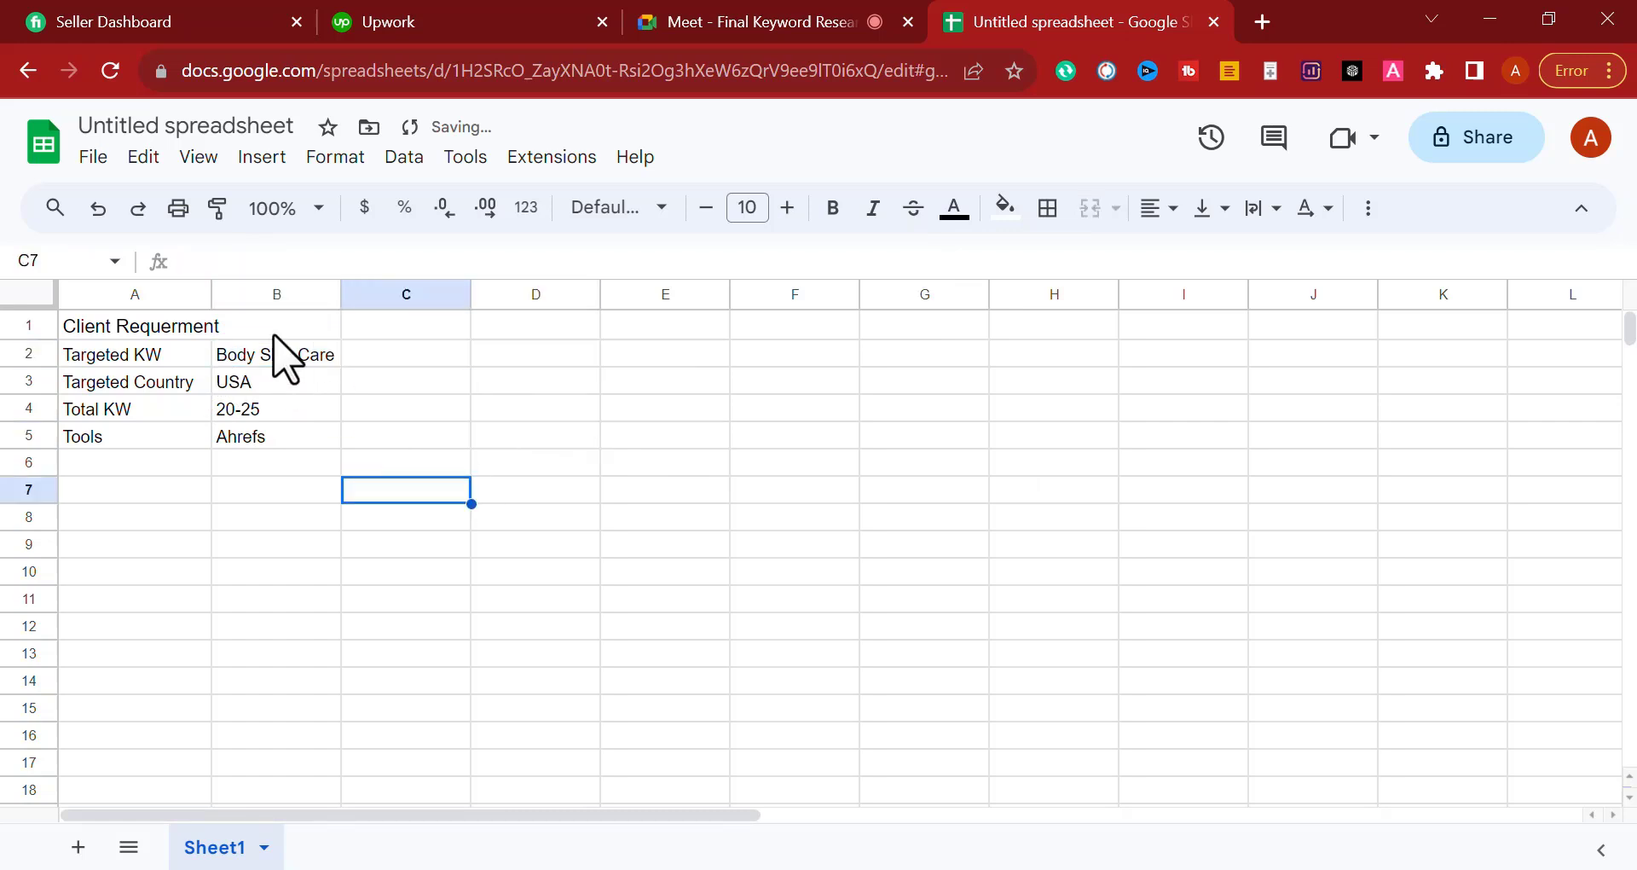
Step: Make the requirement labels in cells A2 through A5 bold
left_click_drag(168, 352, 155, 444)
key("ctrl+b")
left_click(401, 488)
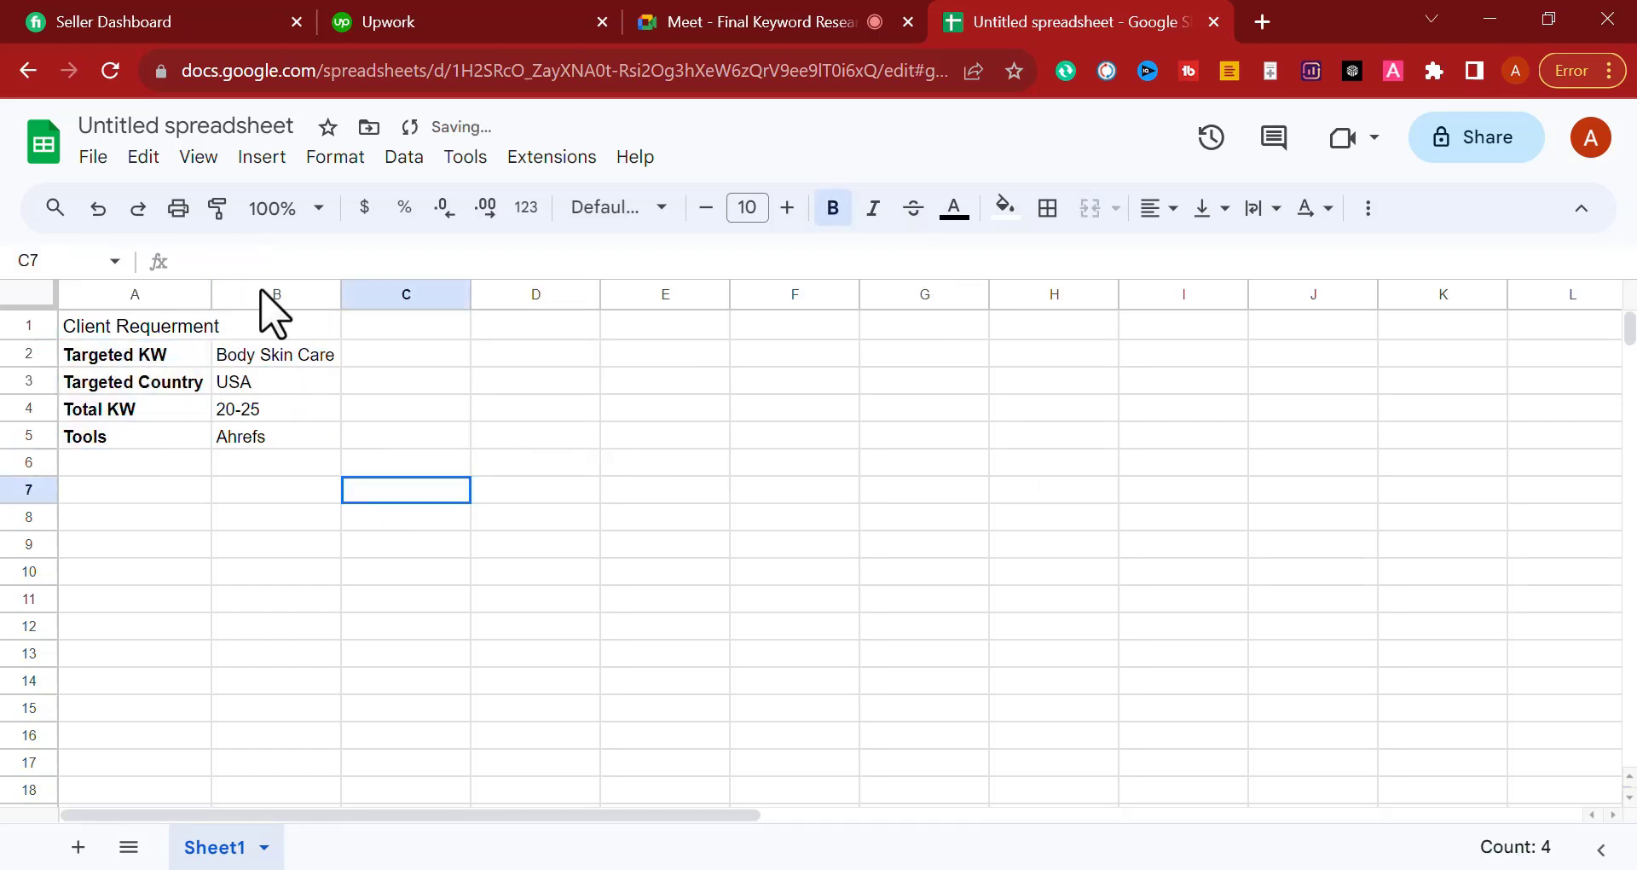
Step: Make the title in cell A1 bold and widen column A so the title fits inside it
left_click(159, 331)
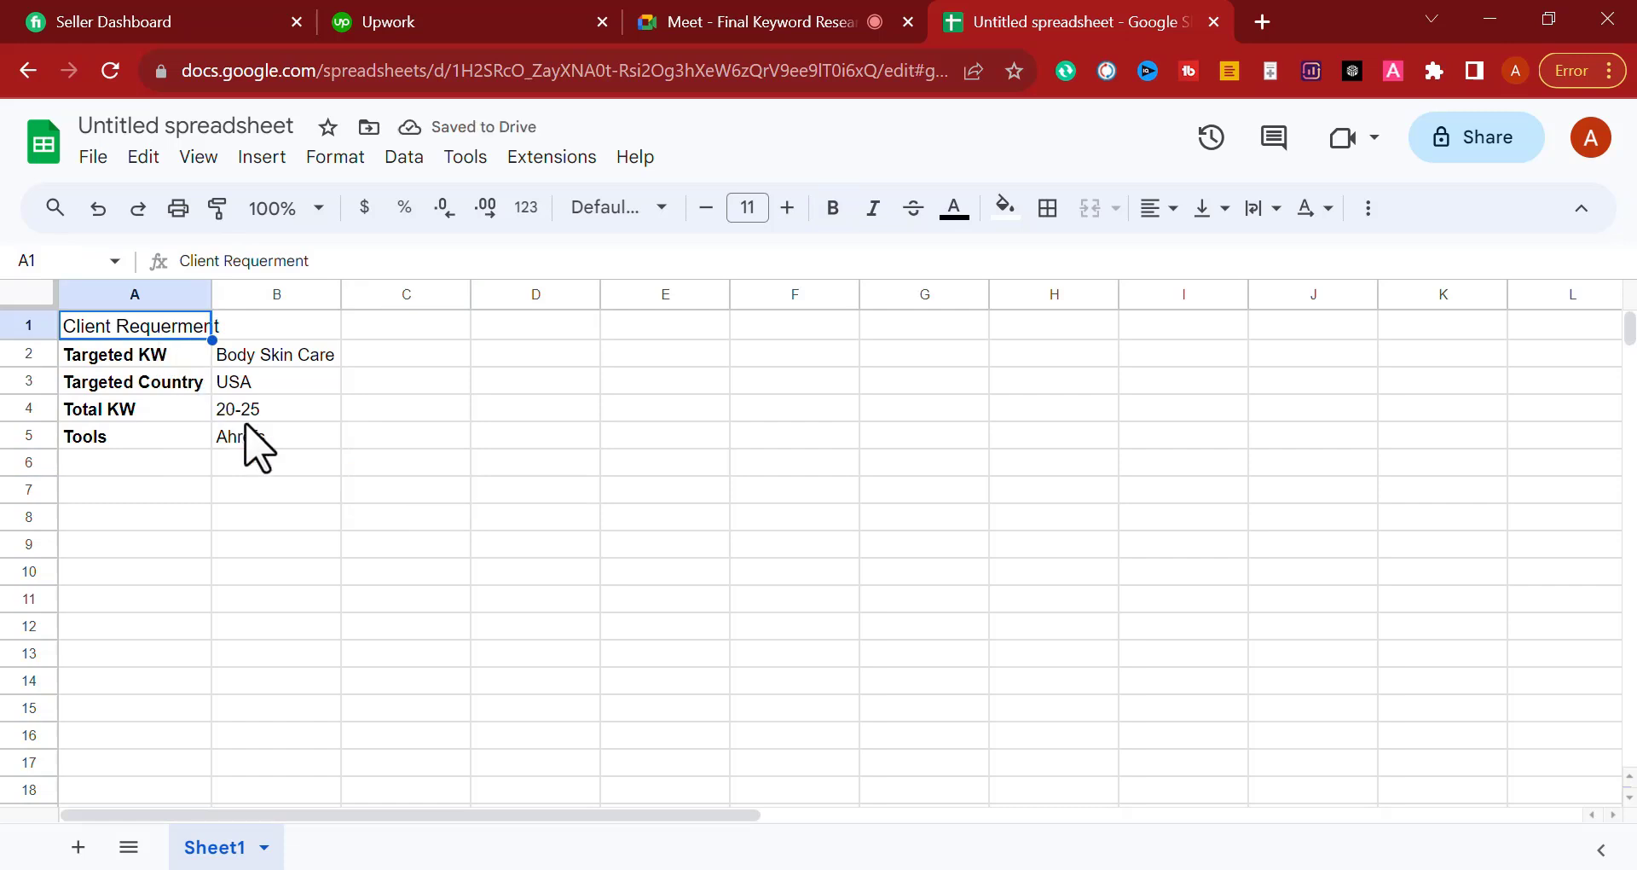
key("ctrl+b")
left_click(349, 465)
left_click_drag(216, 289, 239, 288)
left_click(655, 581)
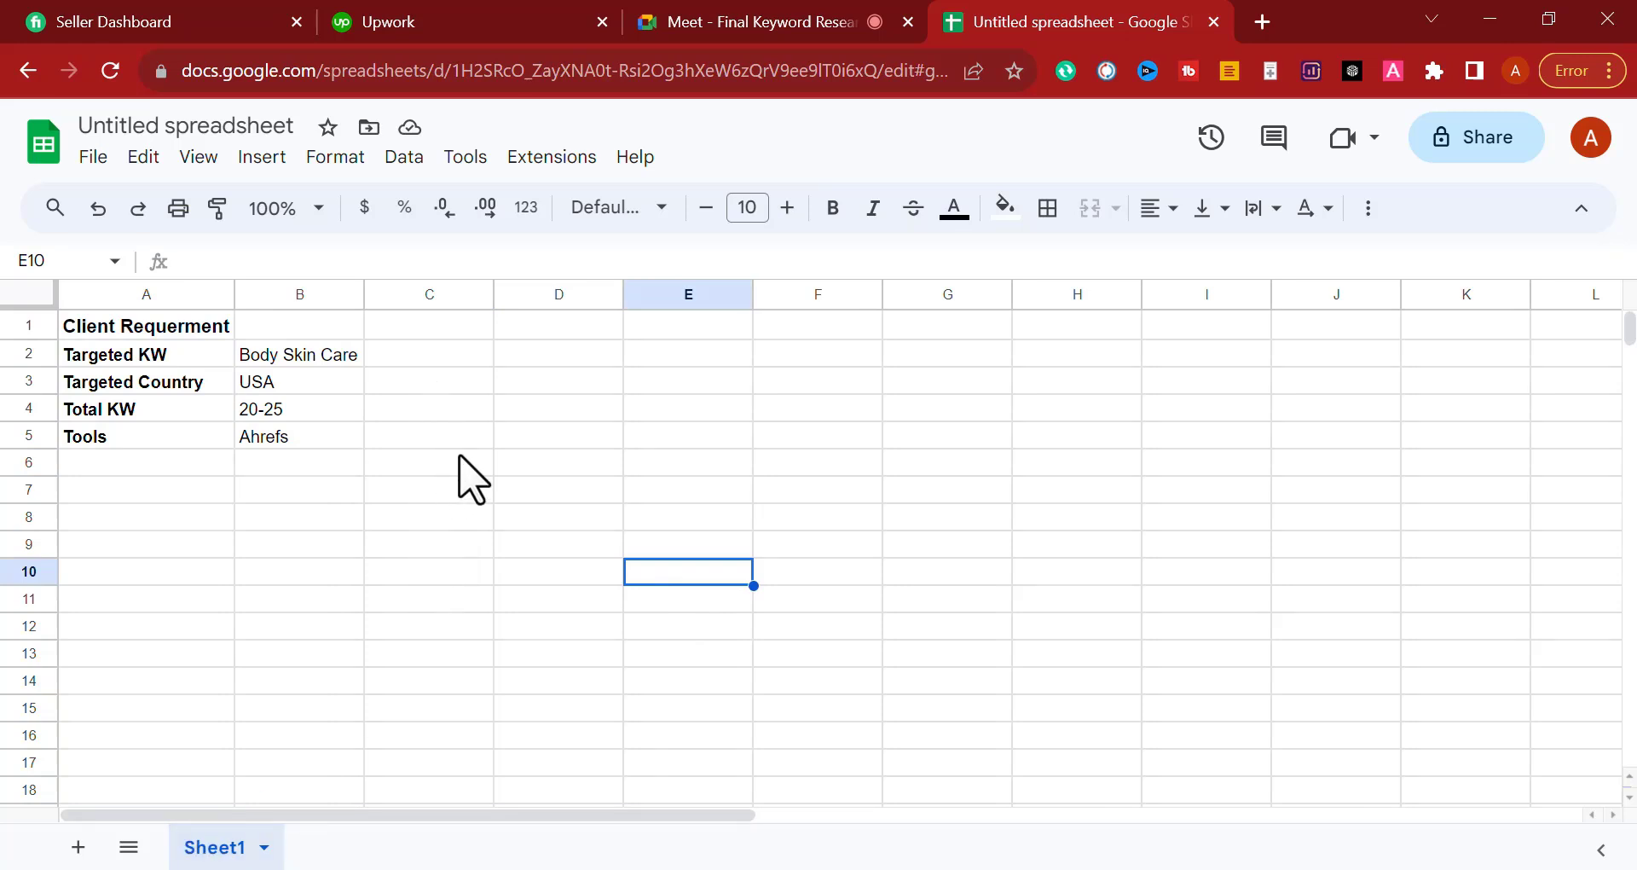
left_click_drag(522, 356, 1202, 740)
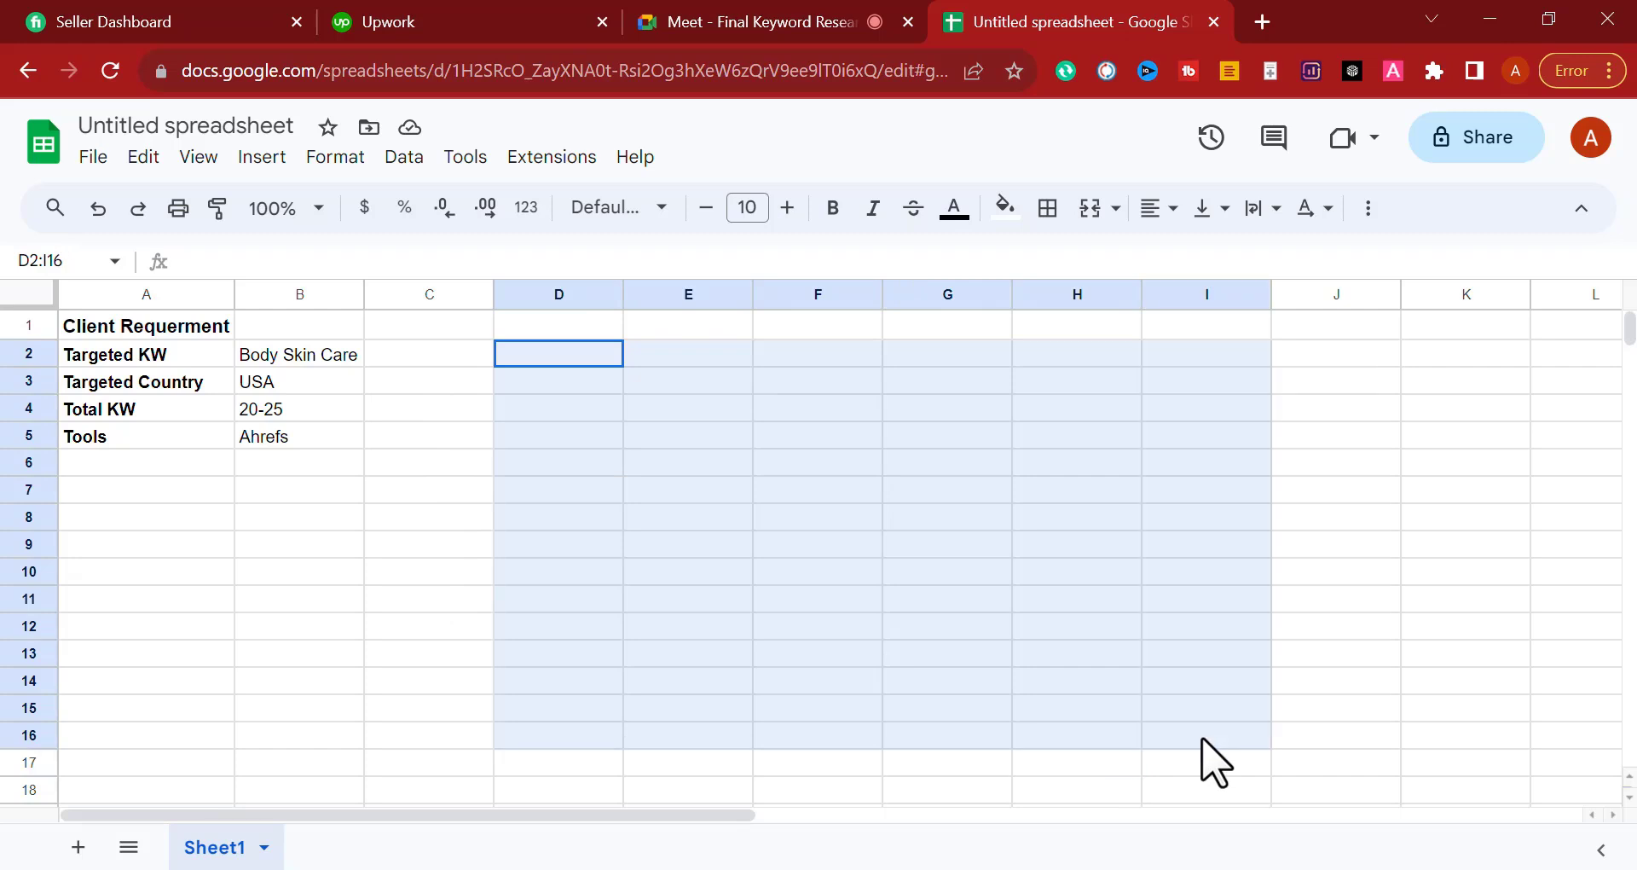
left_click(490, 599)
left_click_drag(73, 333, 353, 436)
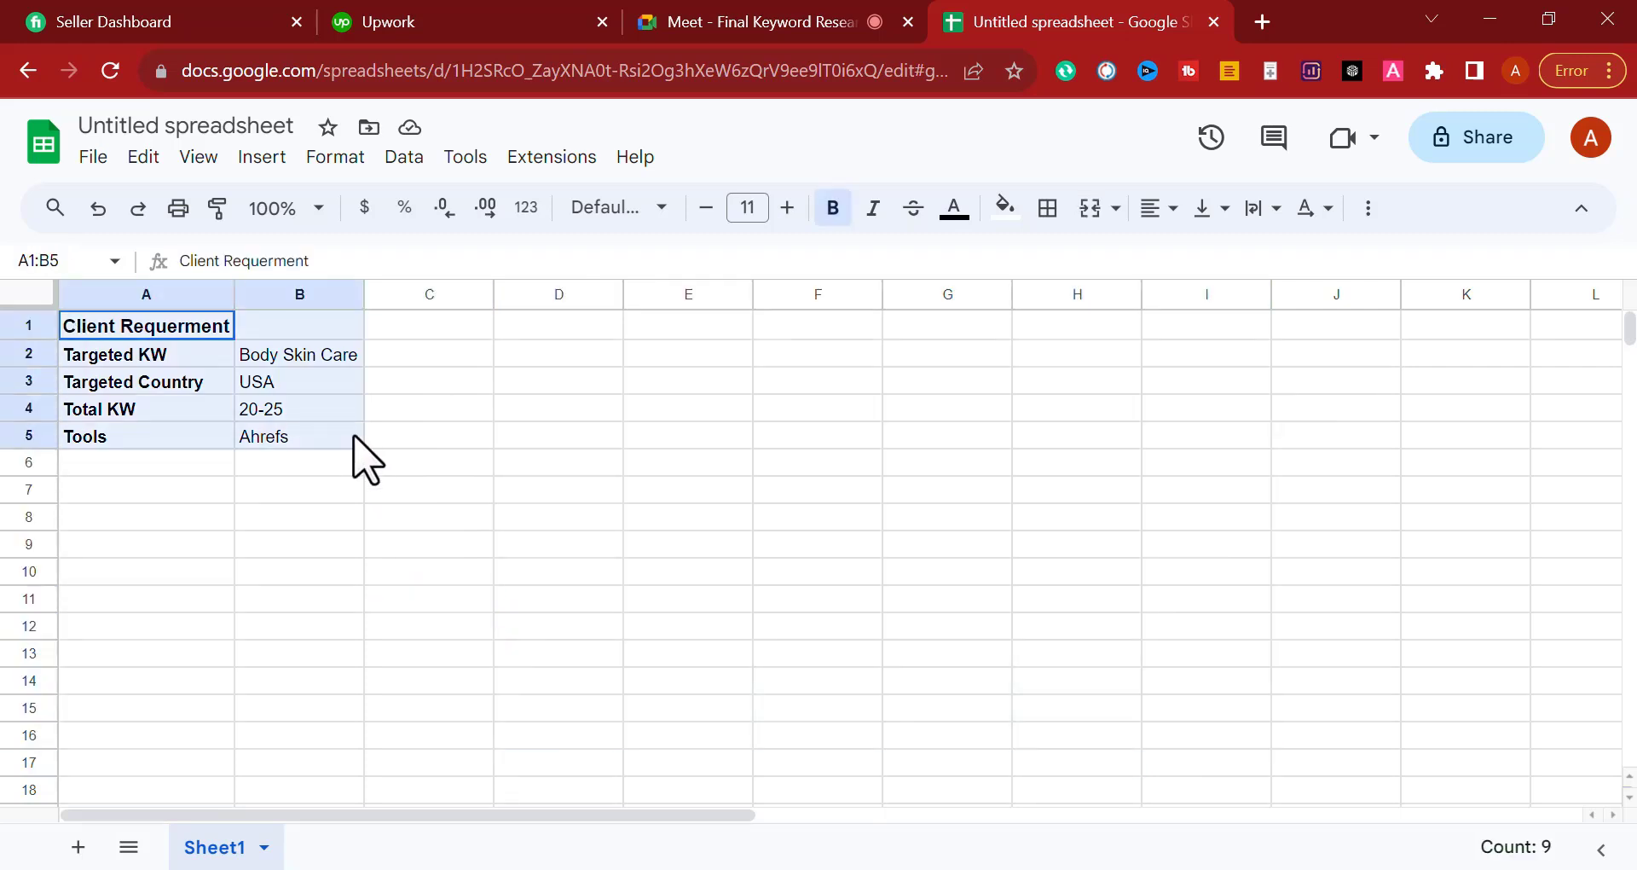
left_click(353, 437)
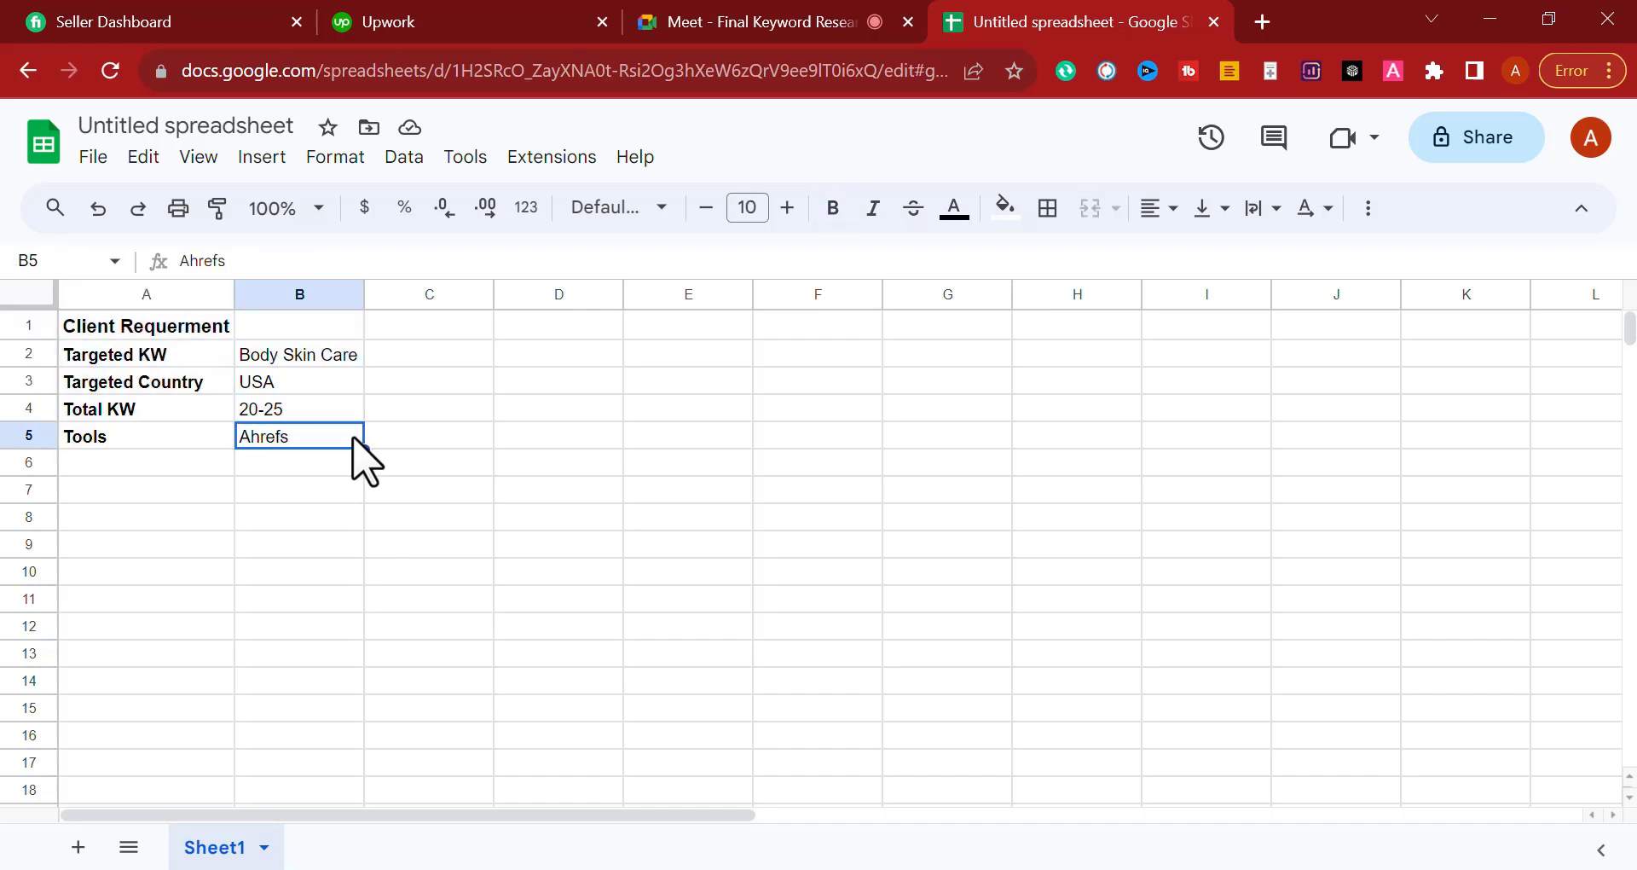
Step: Merge cells A1 and B1 into one title cell
left_click_drag(113, 324, 321, 332)
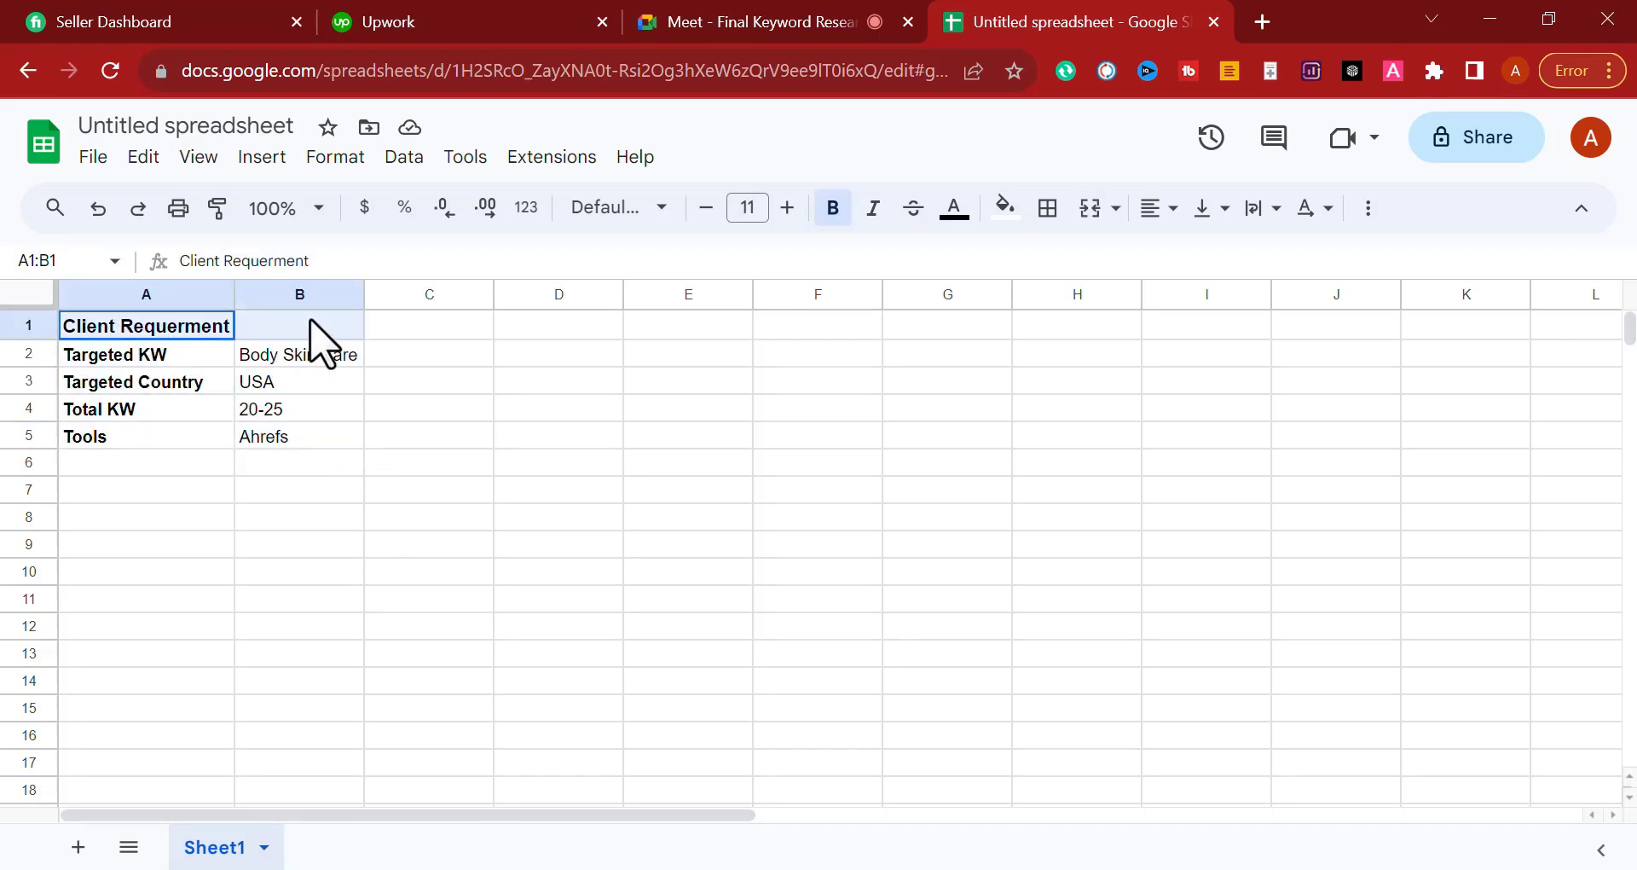
left_click(1090, 213)
left_click(520, 465)
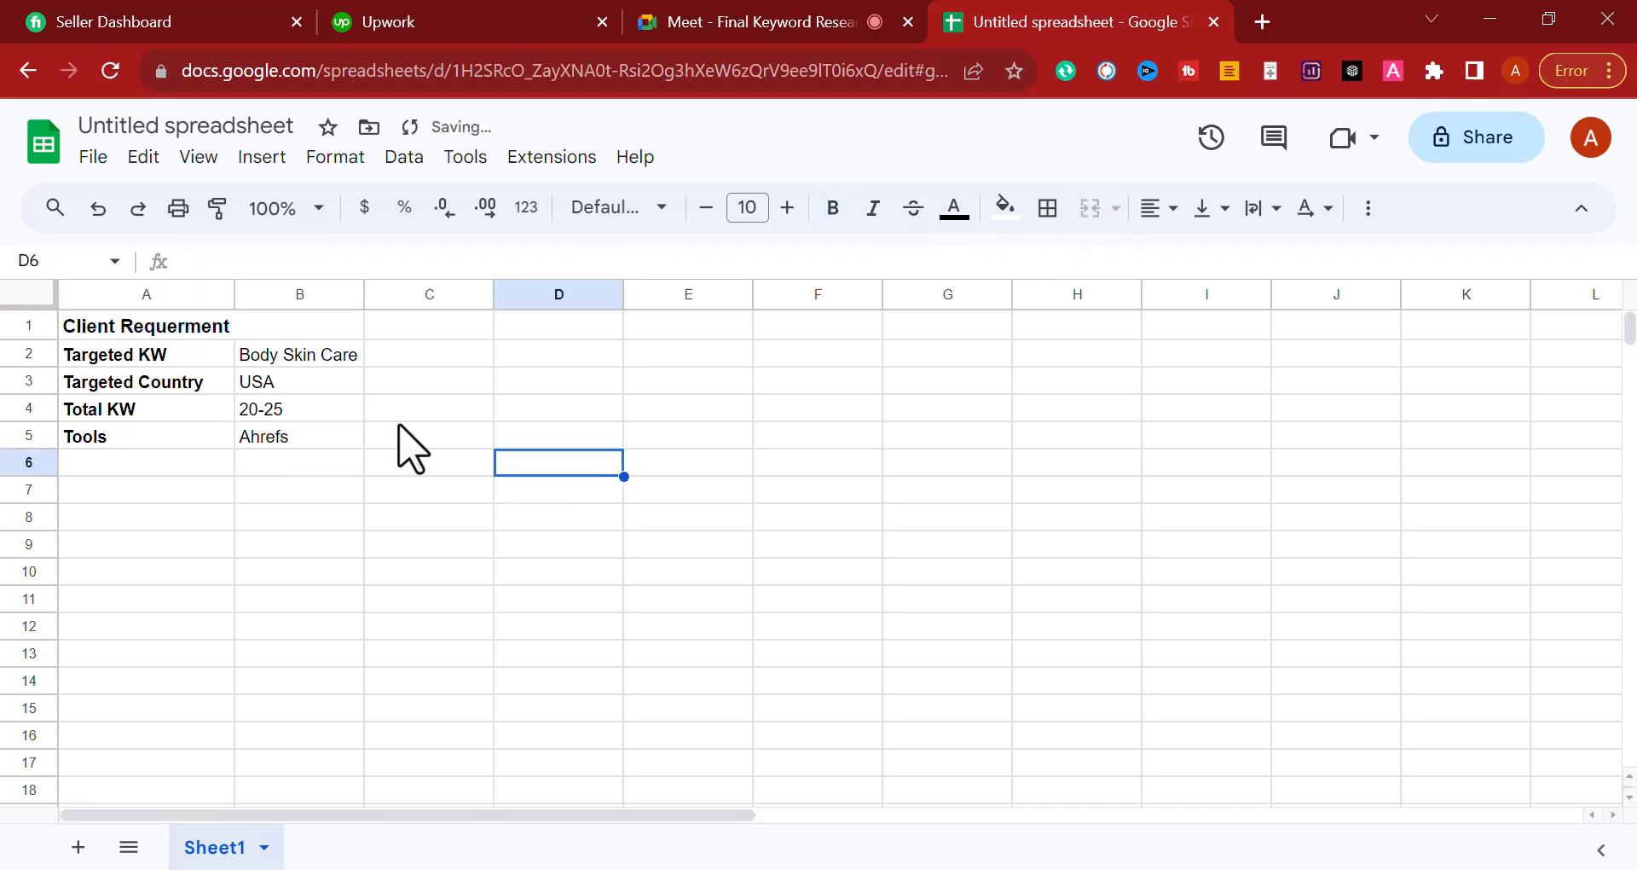
Step: Enlarge the font of the "Client Requerment" title in the merged cell A1:B1
left_click(315, 326)
left_click(786, 209)
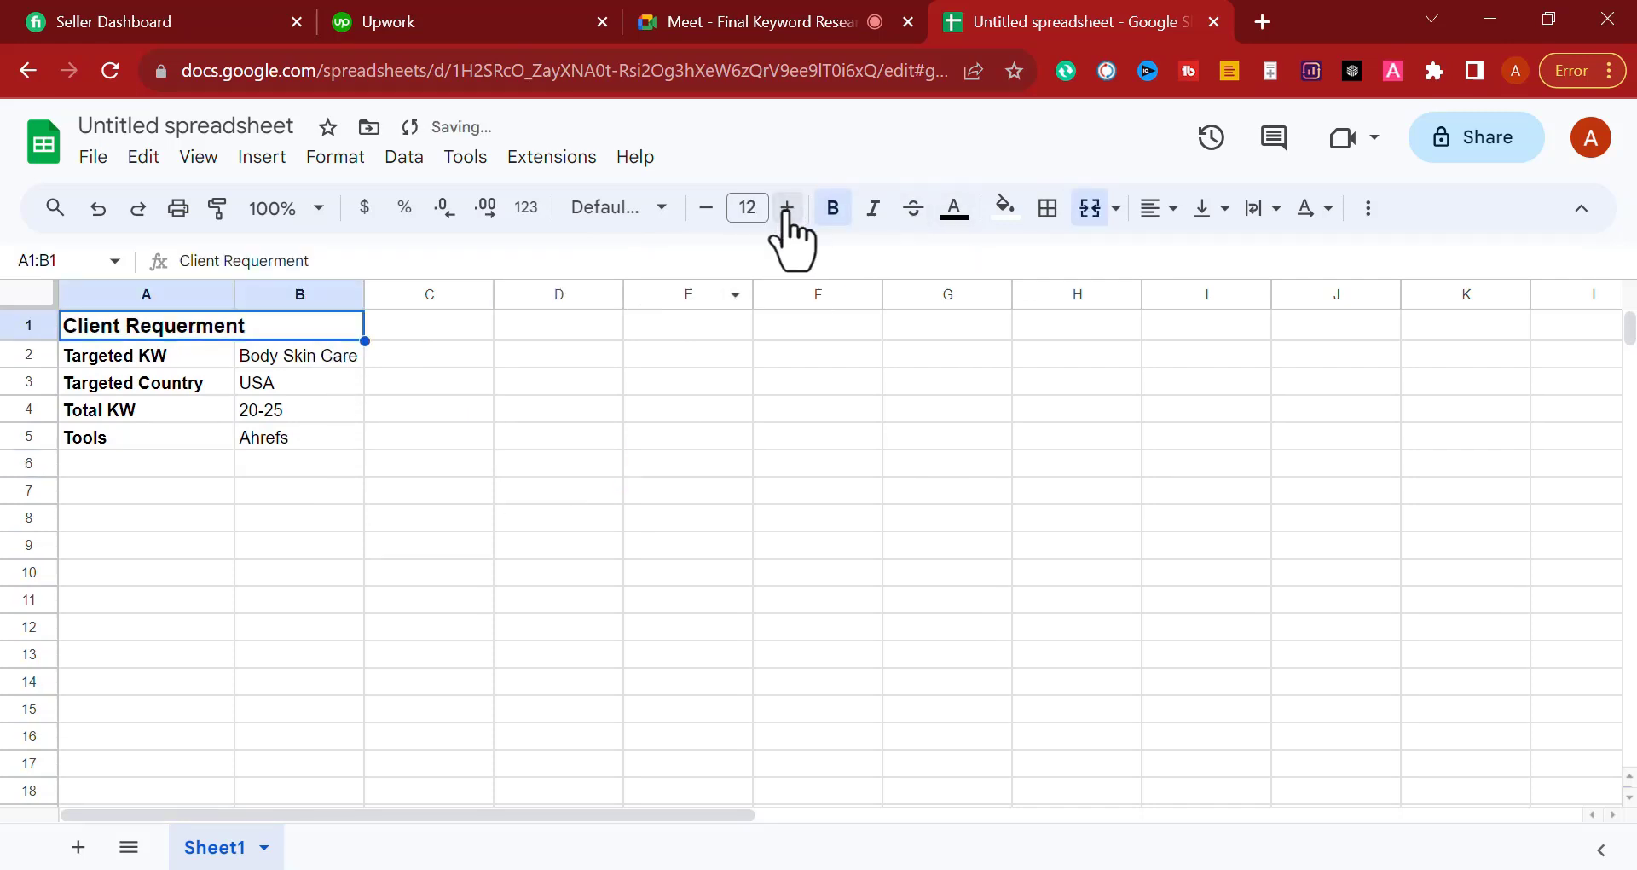
left_click(577, 443)
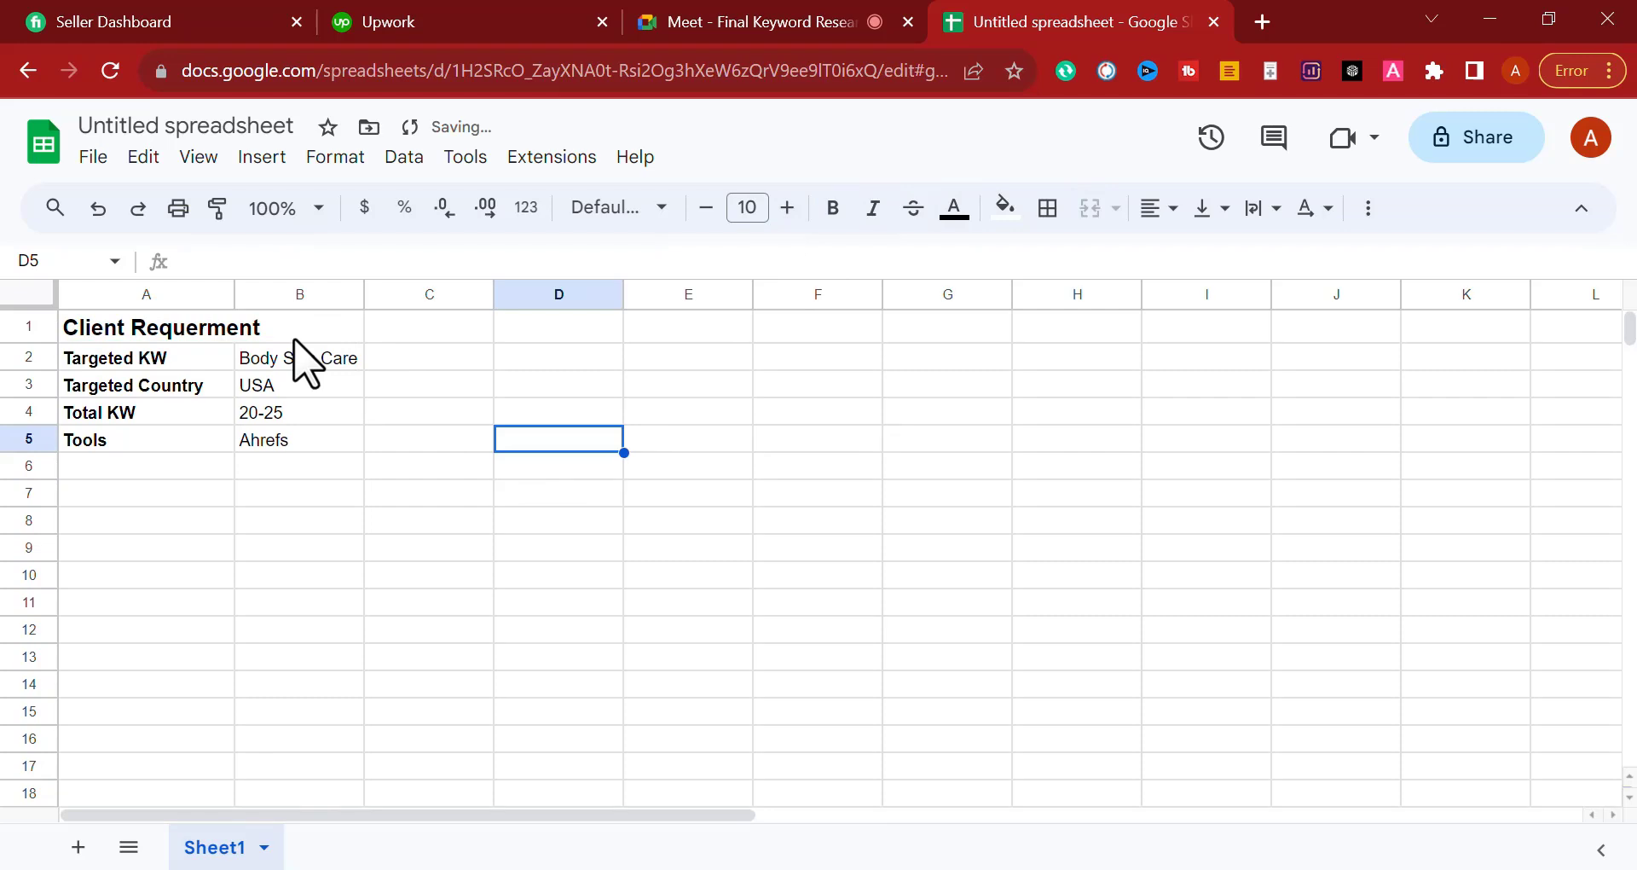
left_click_drag(174, 358, 309, 356)
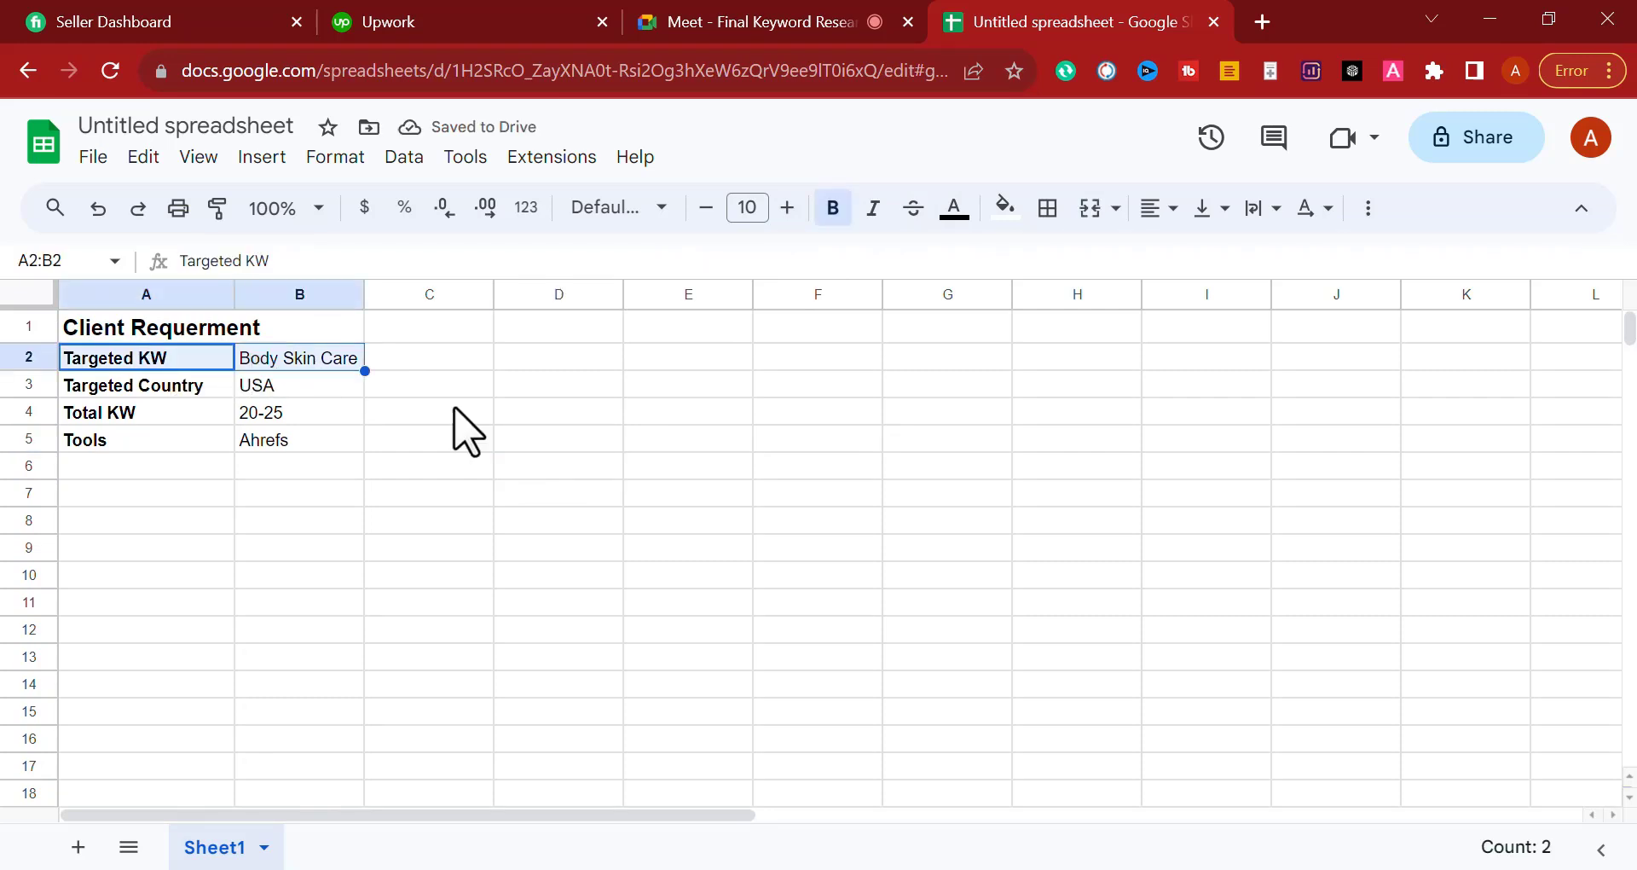
left_click(575, 421)
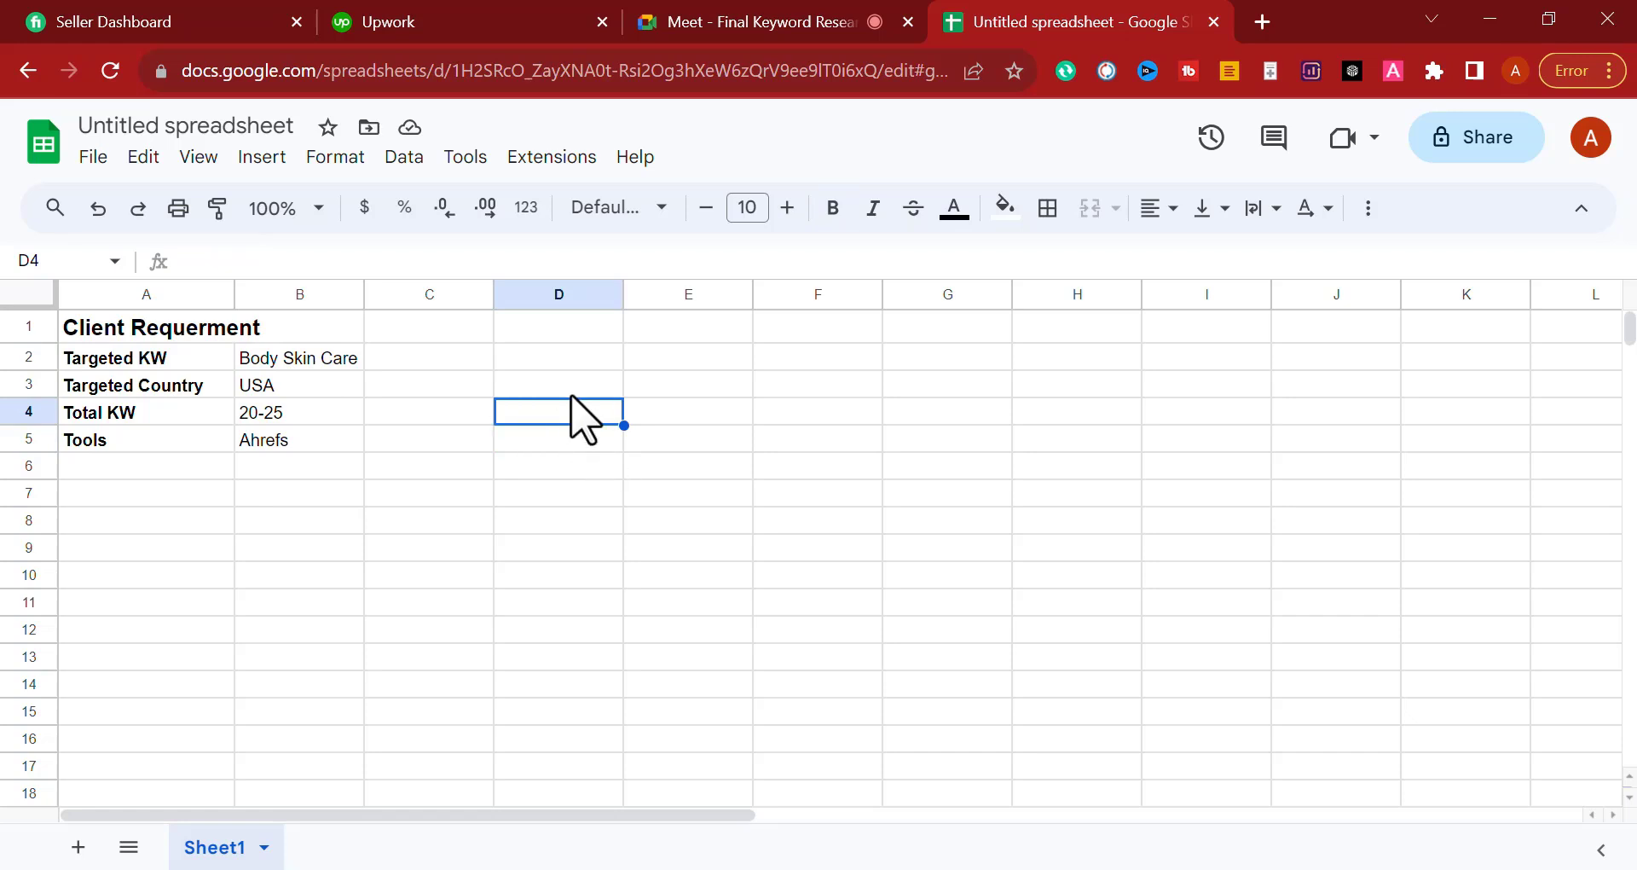
left_click_drag(566, 358, 1015, 540)
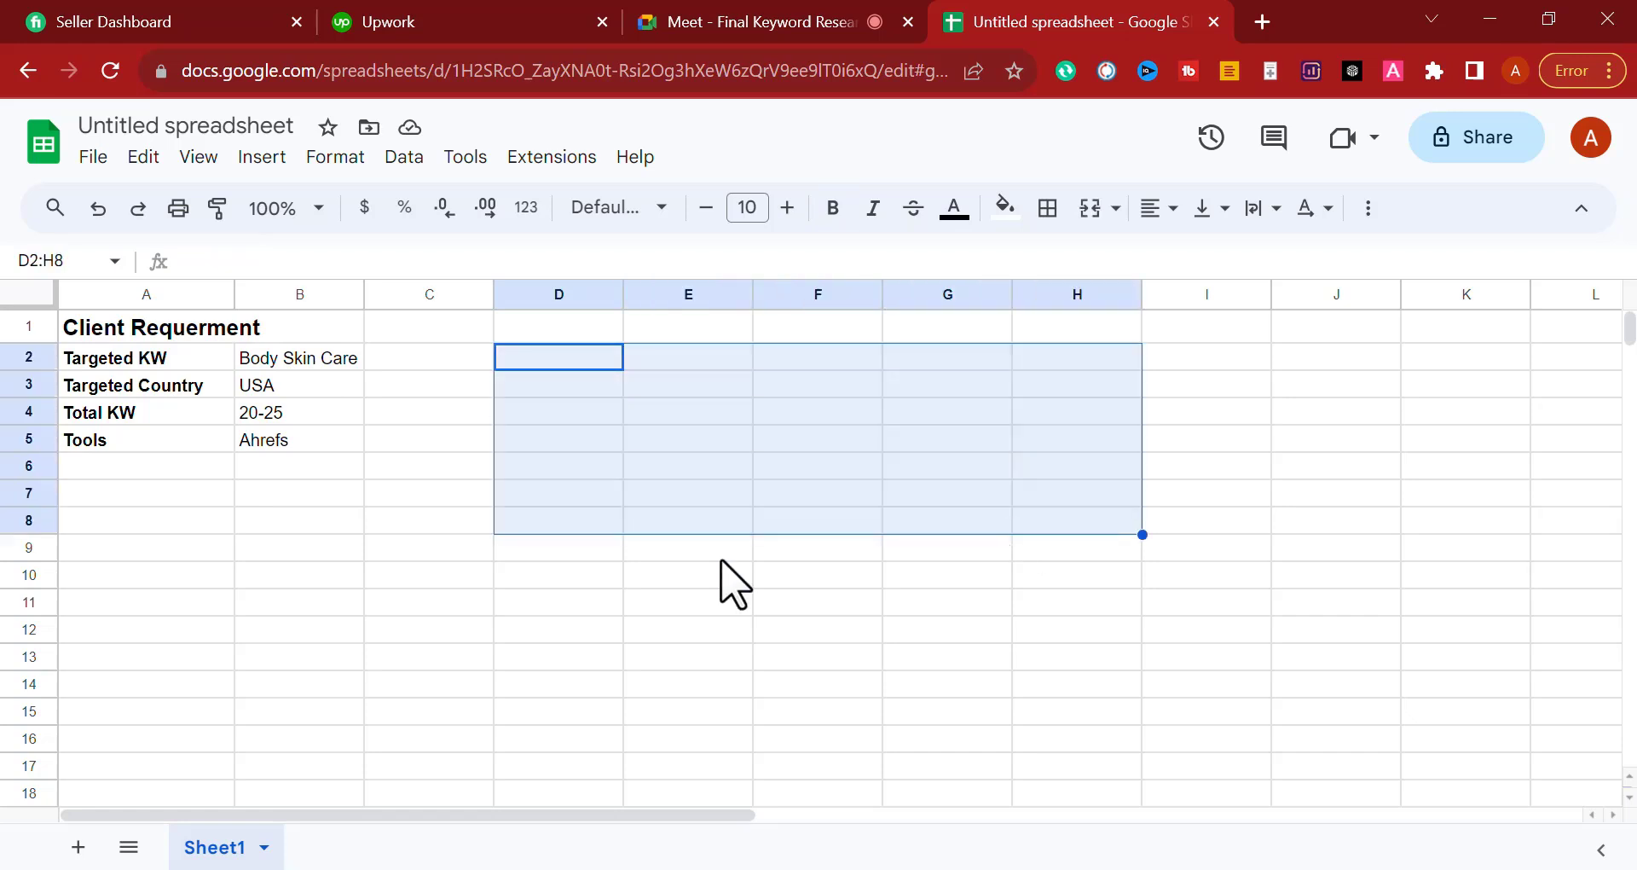
left_click(707, 538)
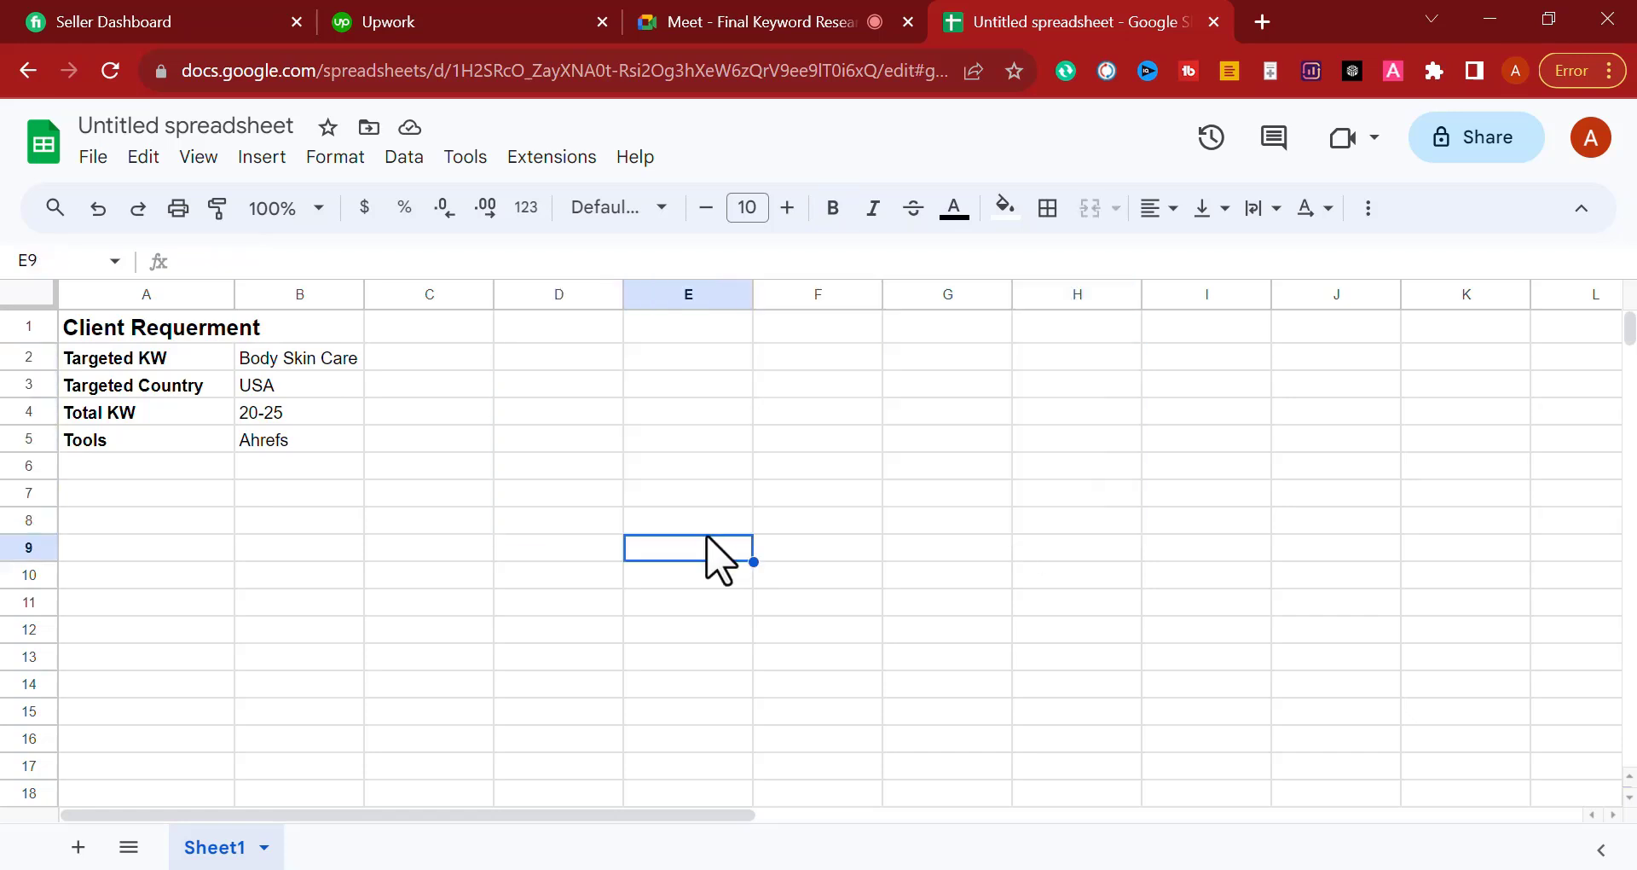
Step: Add a second blank sheet to the spreadsheet
double_click(201, 848)
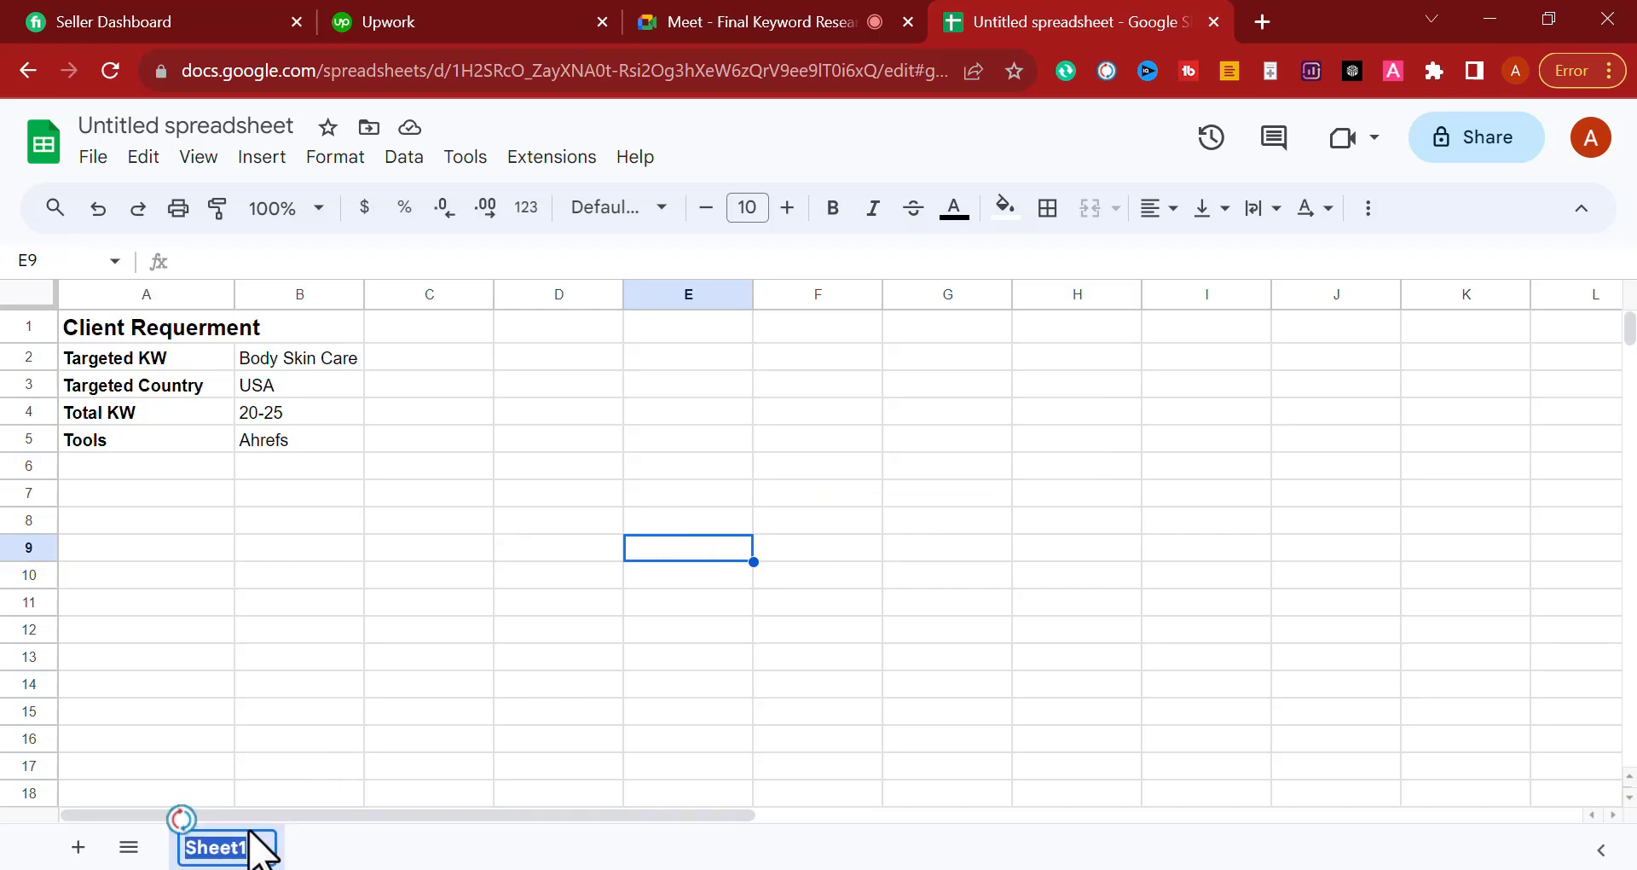
left_click(240, 744)
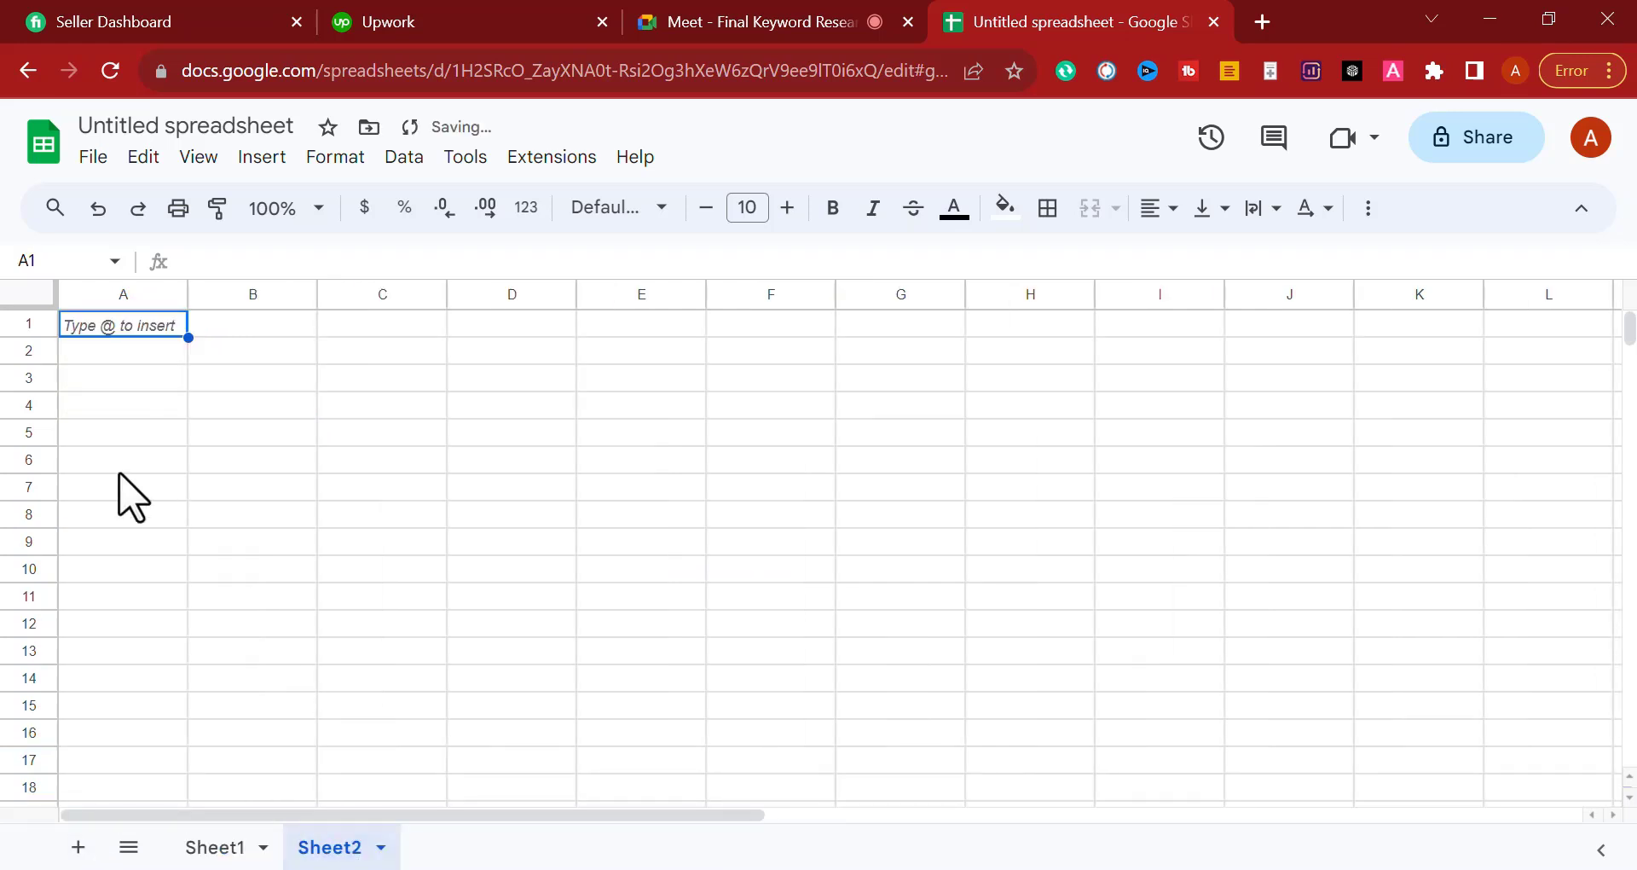
left_click_drag(134, 380, 687, 585)
left_click(501, 514)
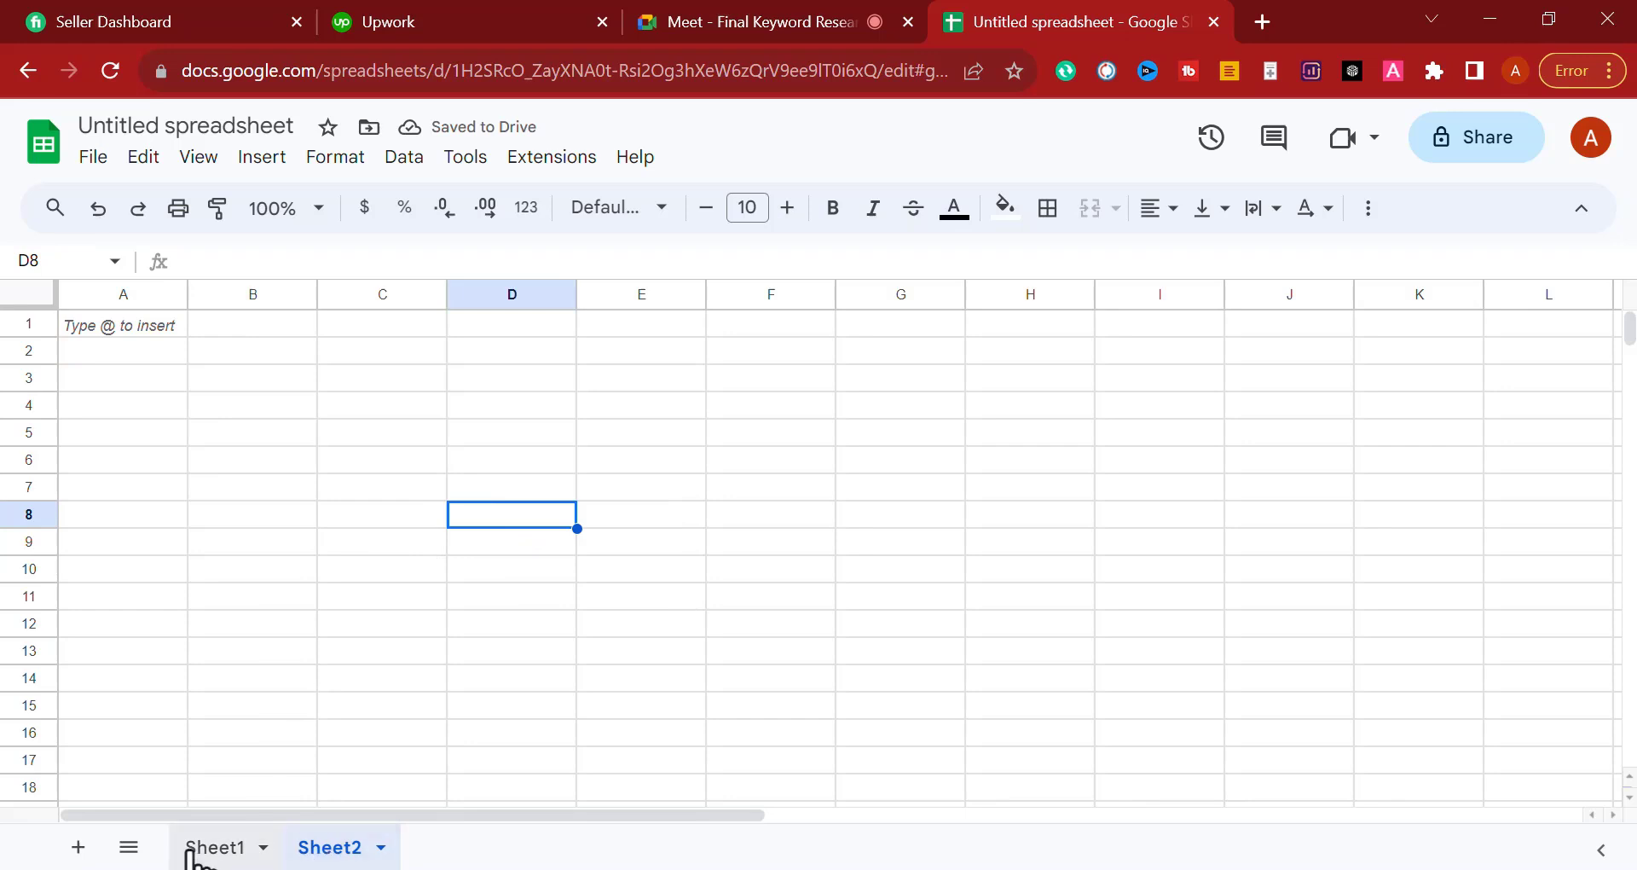
Step: Delete the blank Sheet2 and return to the client requirements on Sheet1
left_click(220, 849)
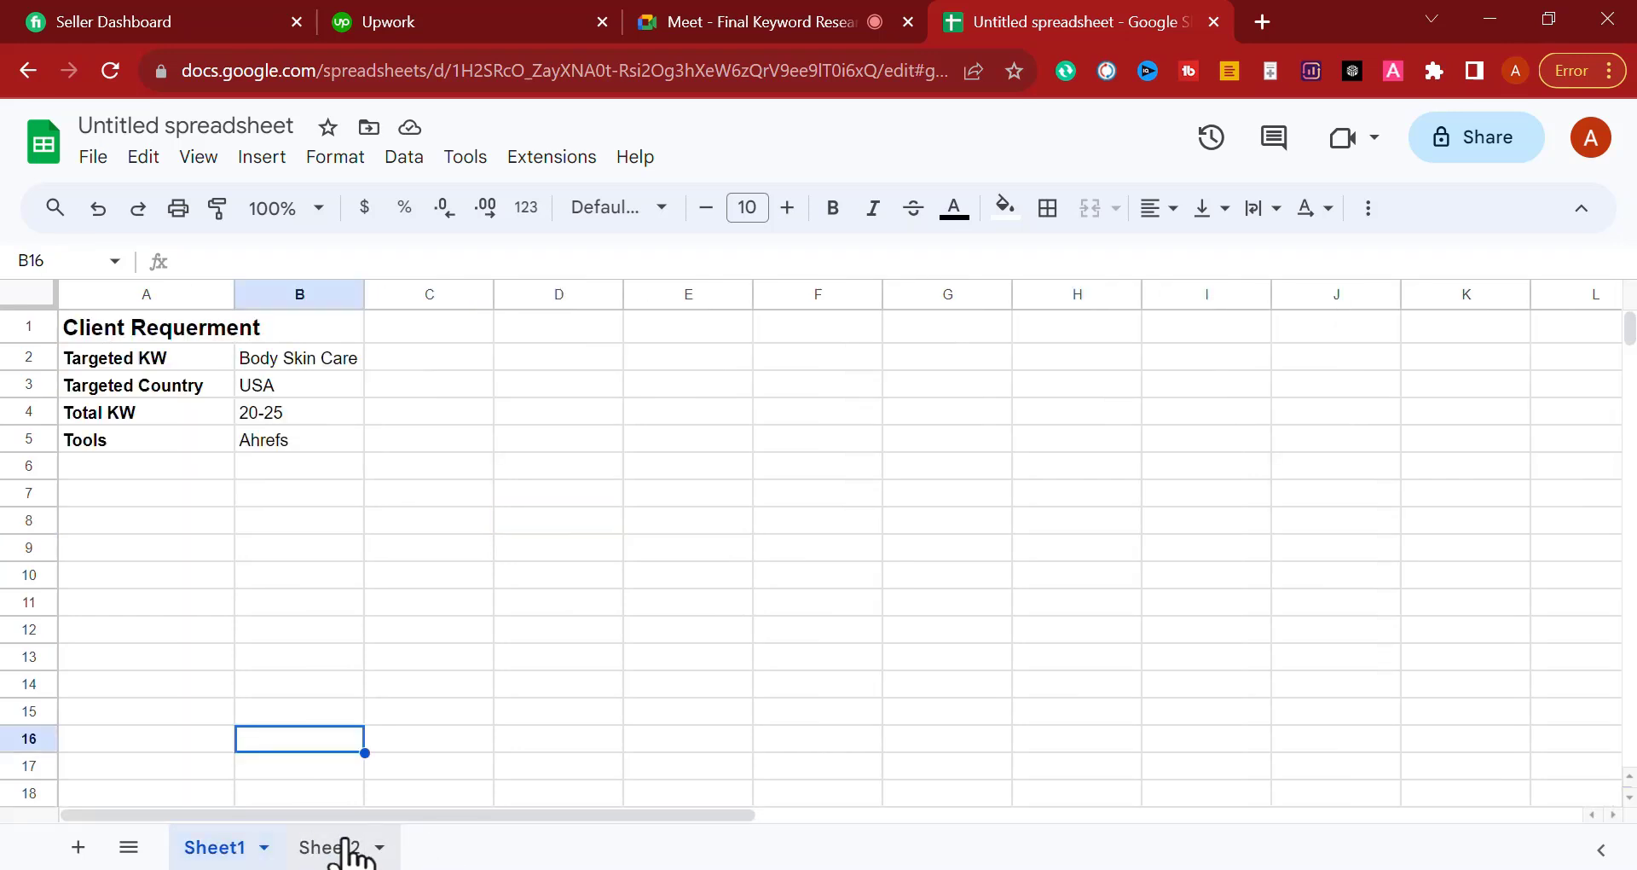
left_click(329, 850)
right_click(328, 849)
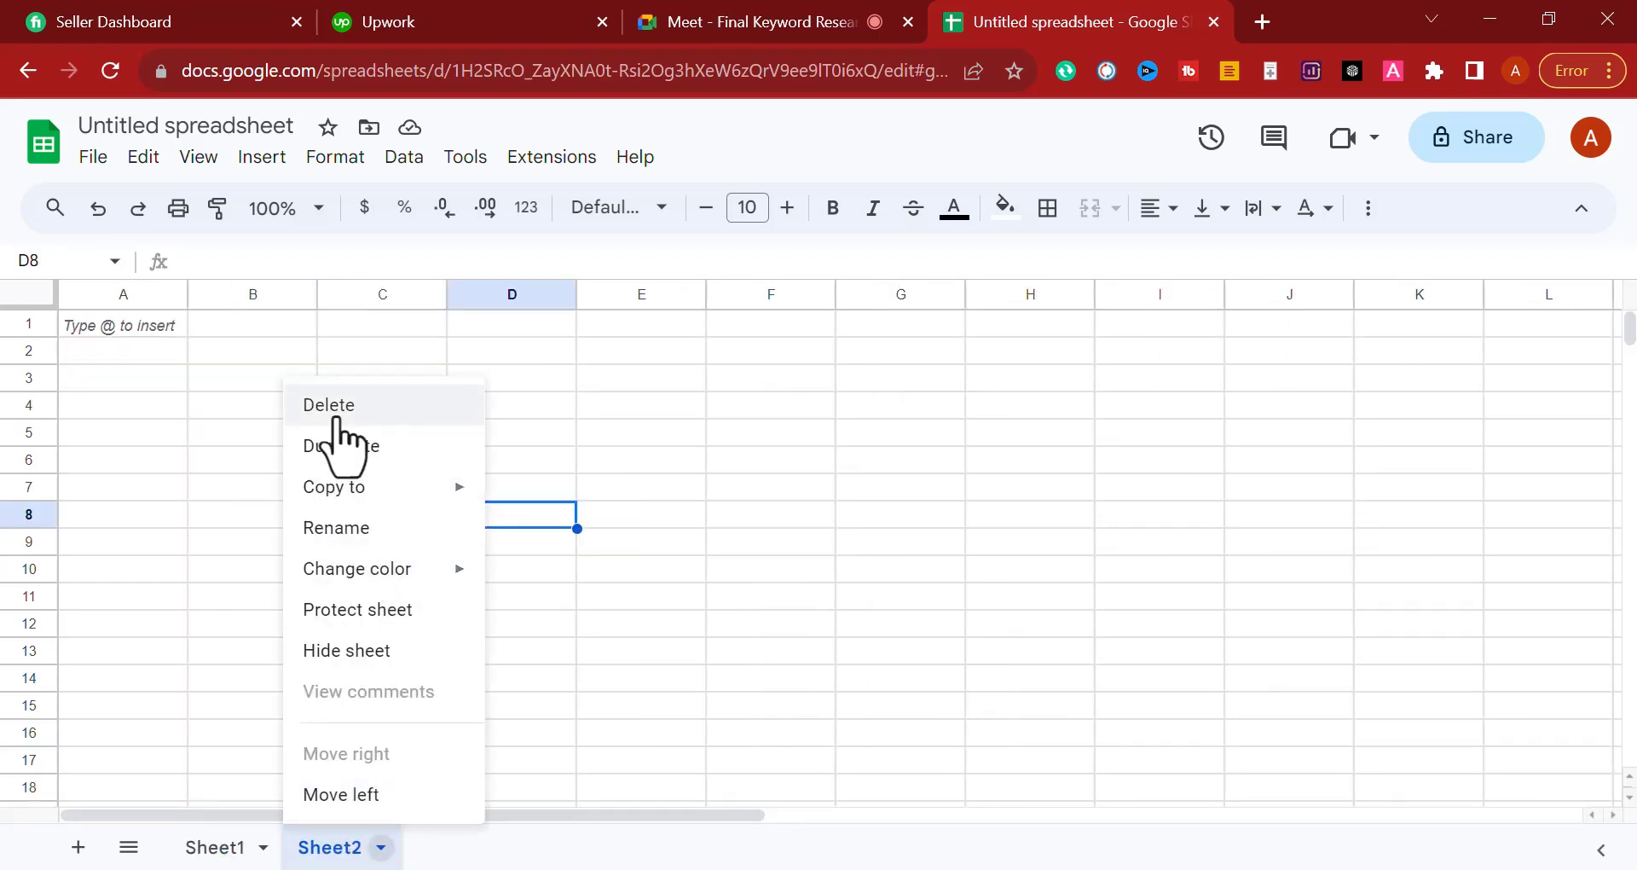
left_click(338, 407)
left_click(1098, 540)
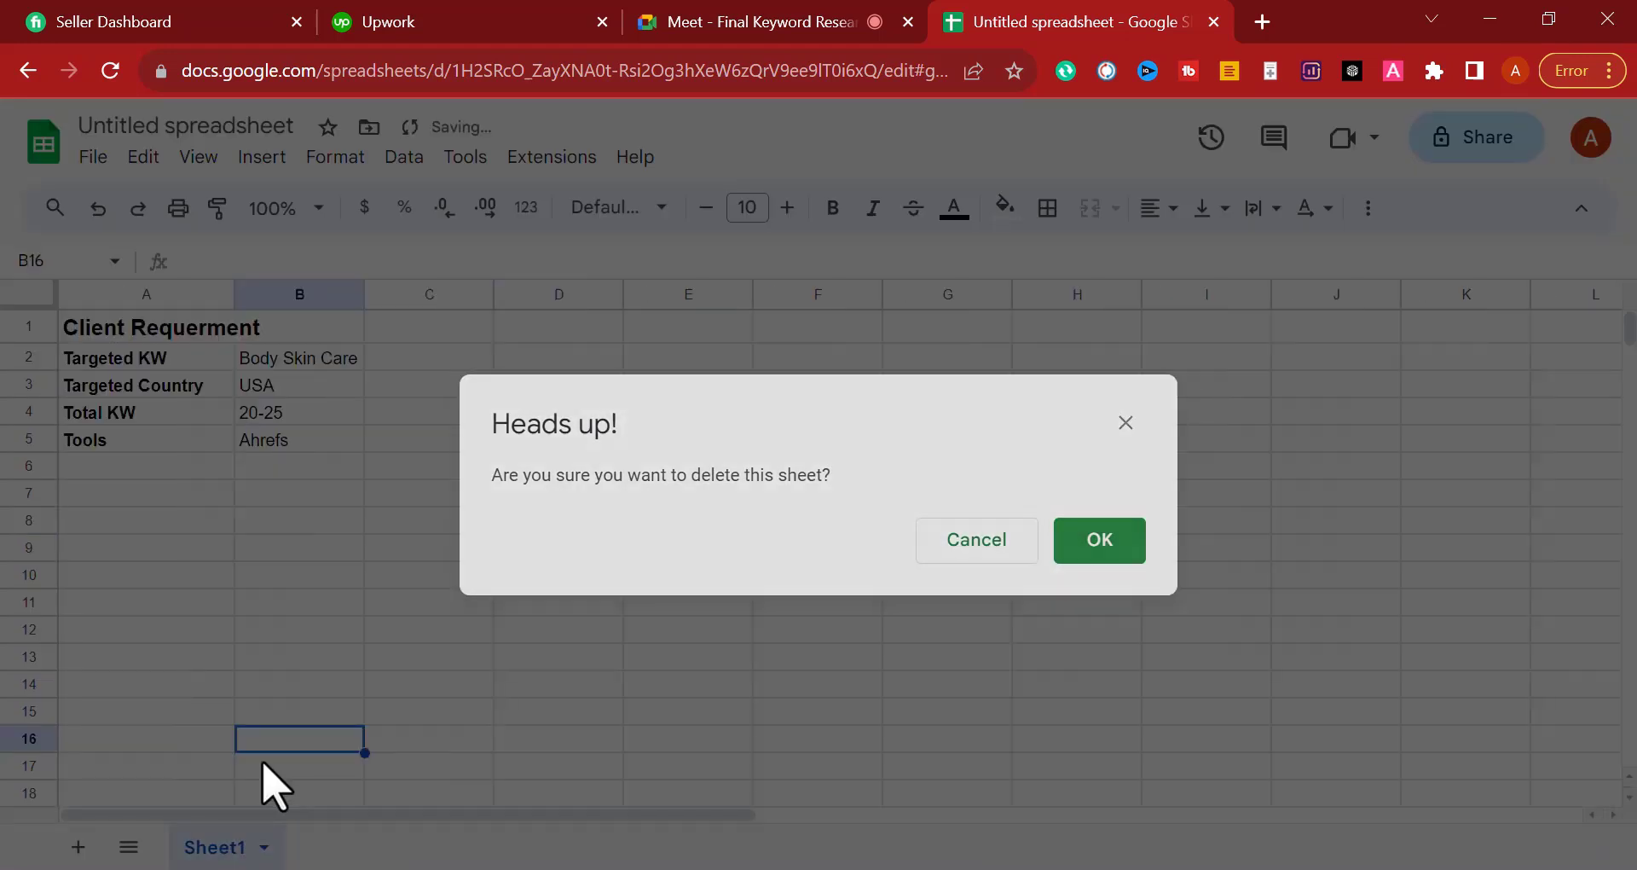
left_click(433, 522)
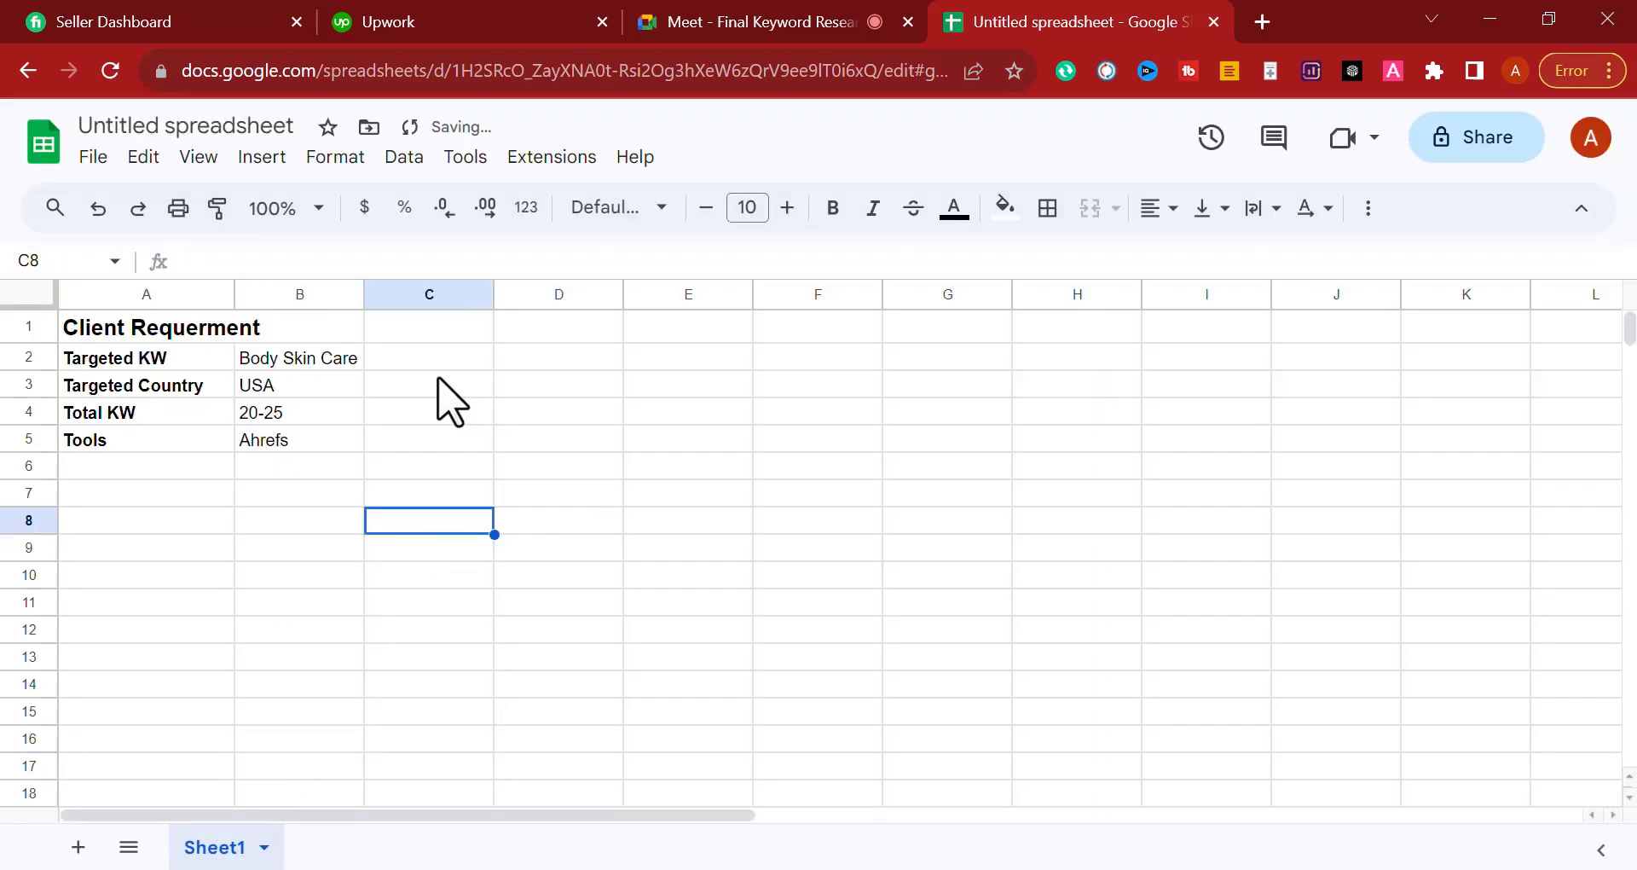
left_click_drag(73, 340, 278, 453)
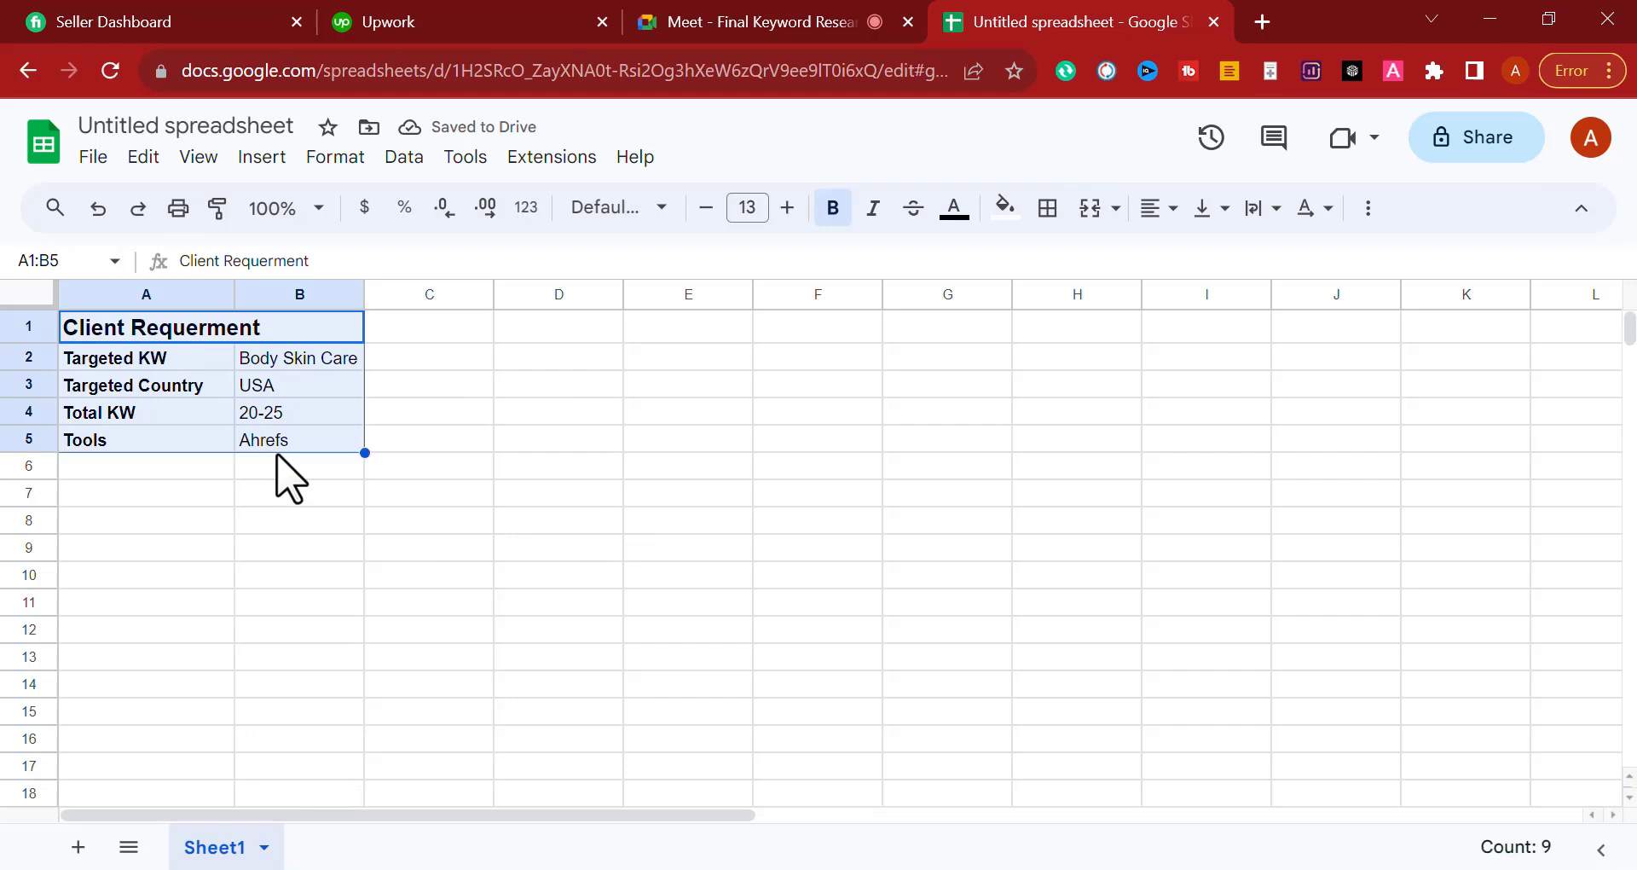
left_click(307, 522)
left_click_drag(131, 321, 292, 469)
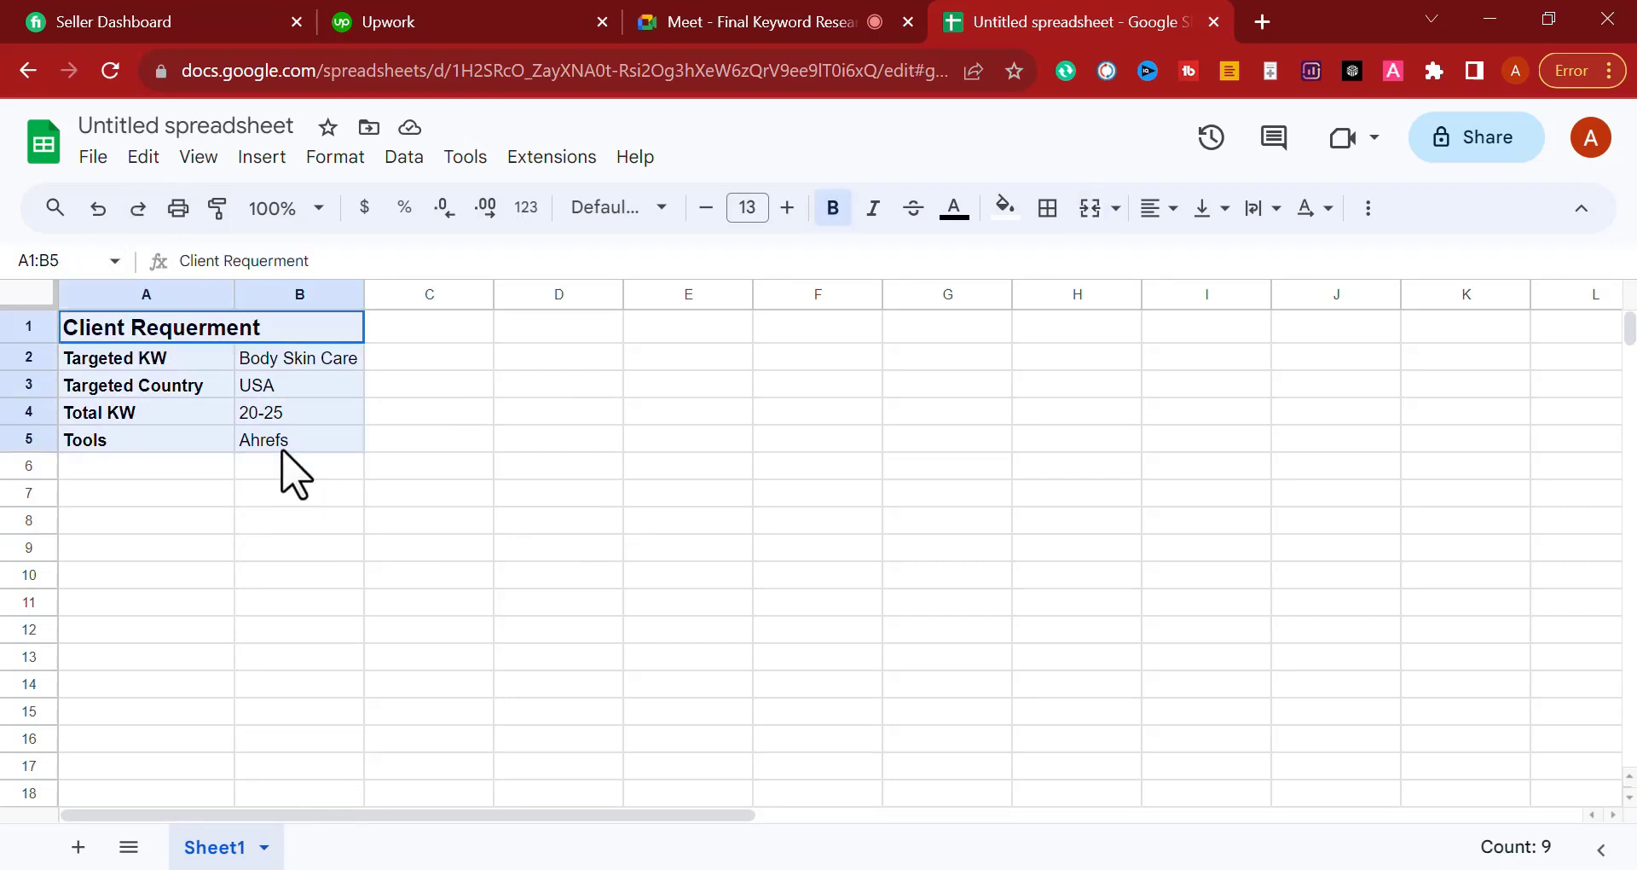
left_click(852, 477)
Step: Enter the header "SL" in cell D2 beside the client requirements
left_click_drag(585, 365, 775, 453)
left_click(775, 449)
left_click(582, 375)
double_click(585, 364)
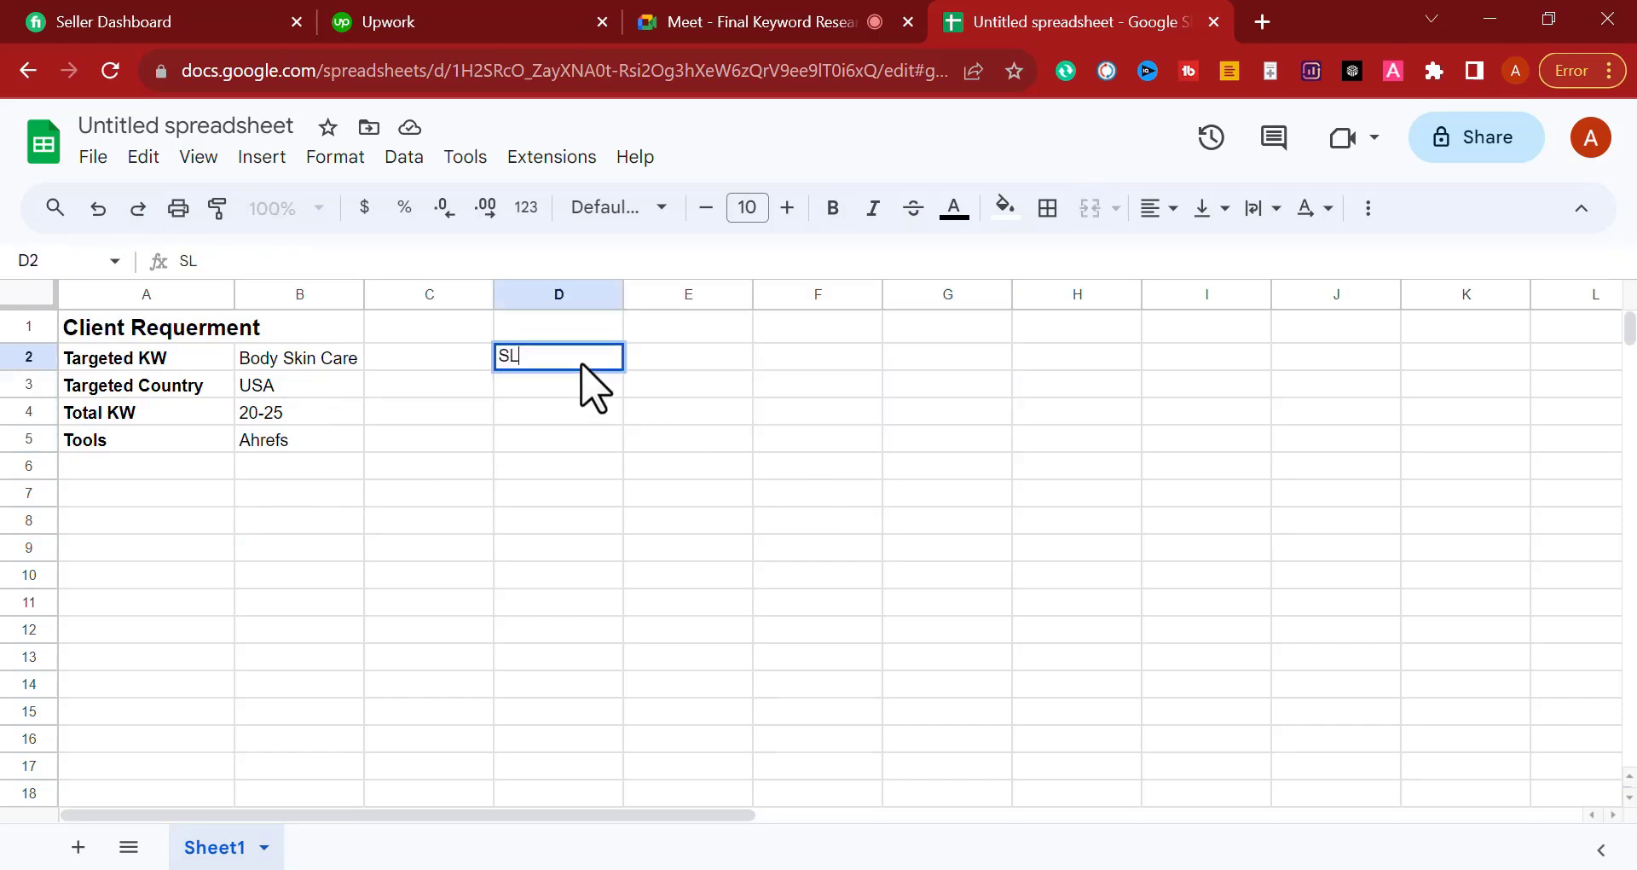
key("Tab")
left_click(579, 360)
double_click(579, 360)
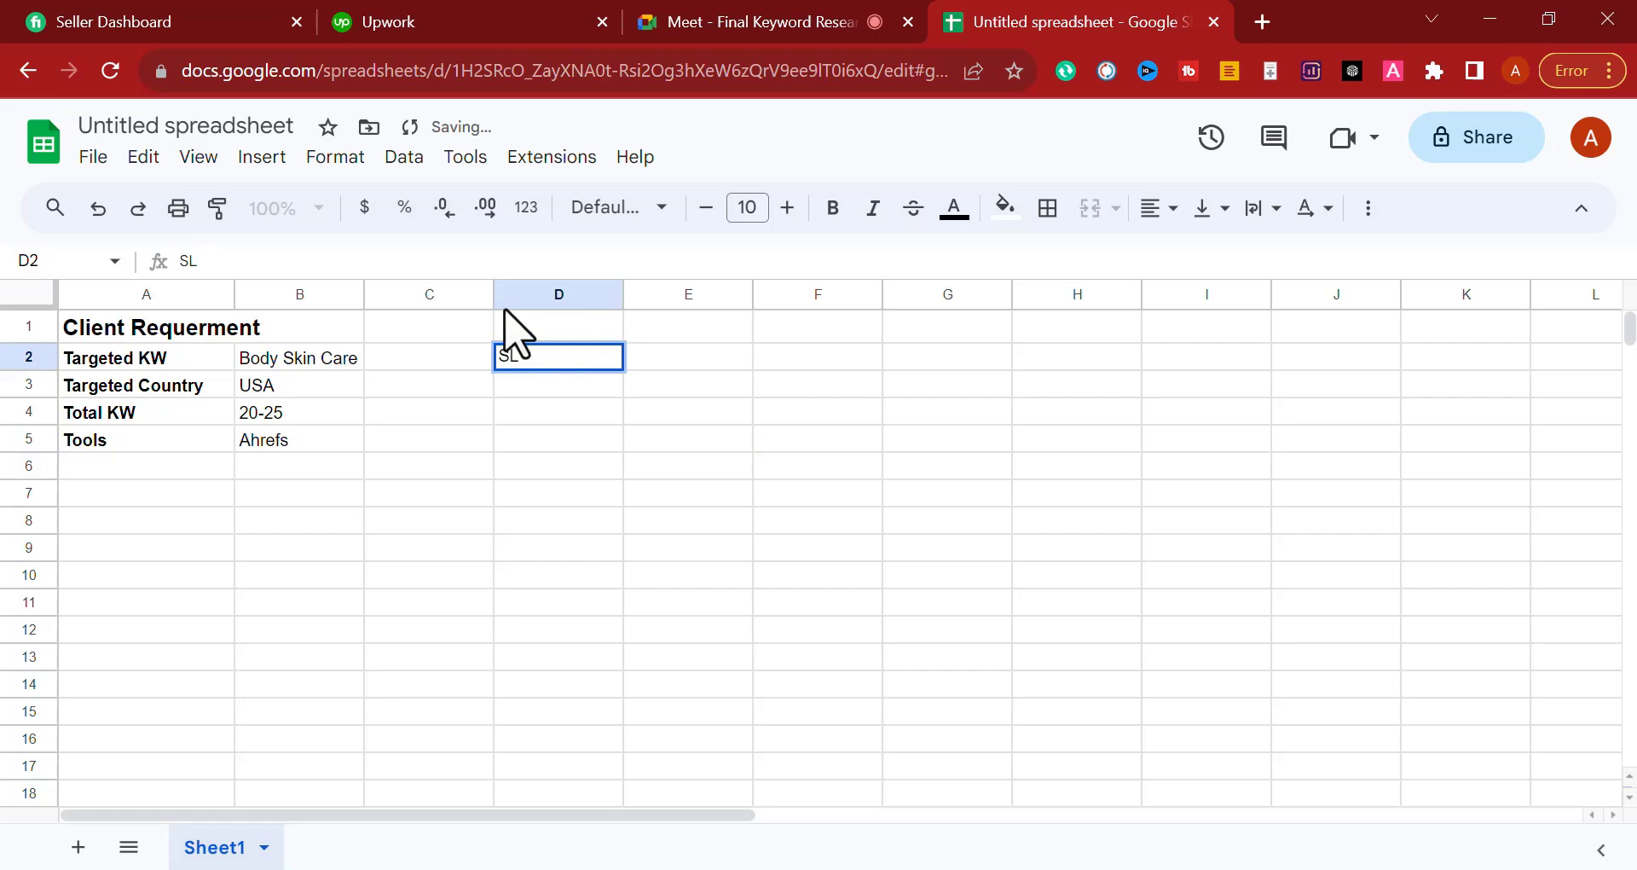
Step: Narrow column C to a slim spacer between the client requirements and the "SL" header
left_click_drag(492, 294, 395, 294)
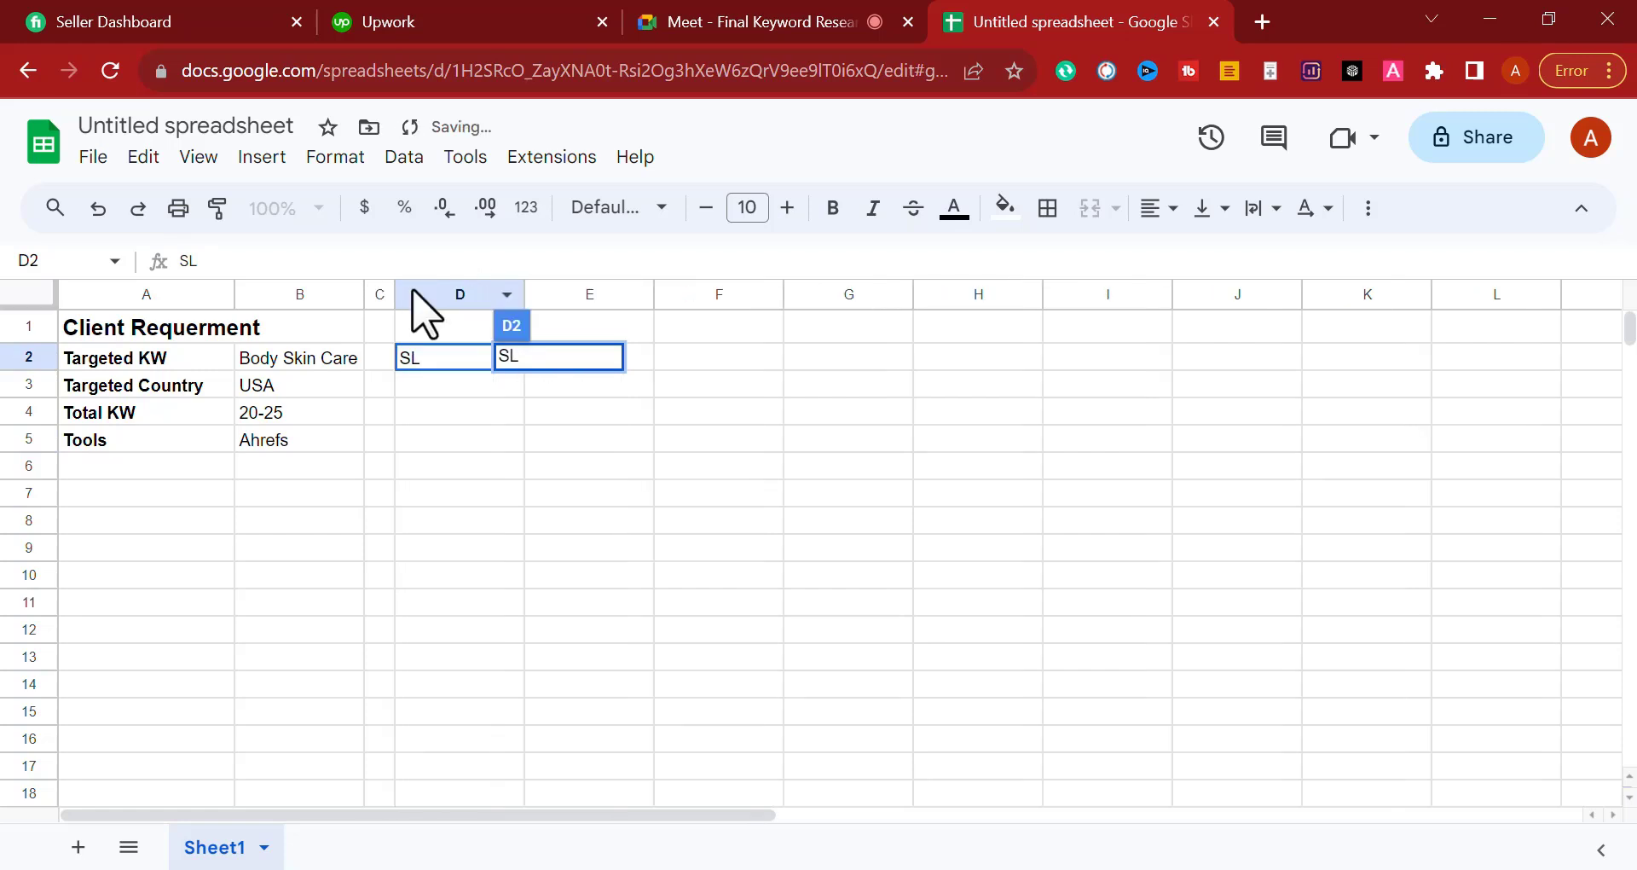
right_click(413, 294)
left_click(1147, 494)
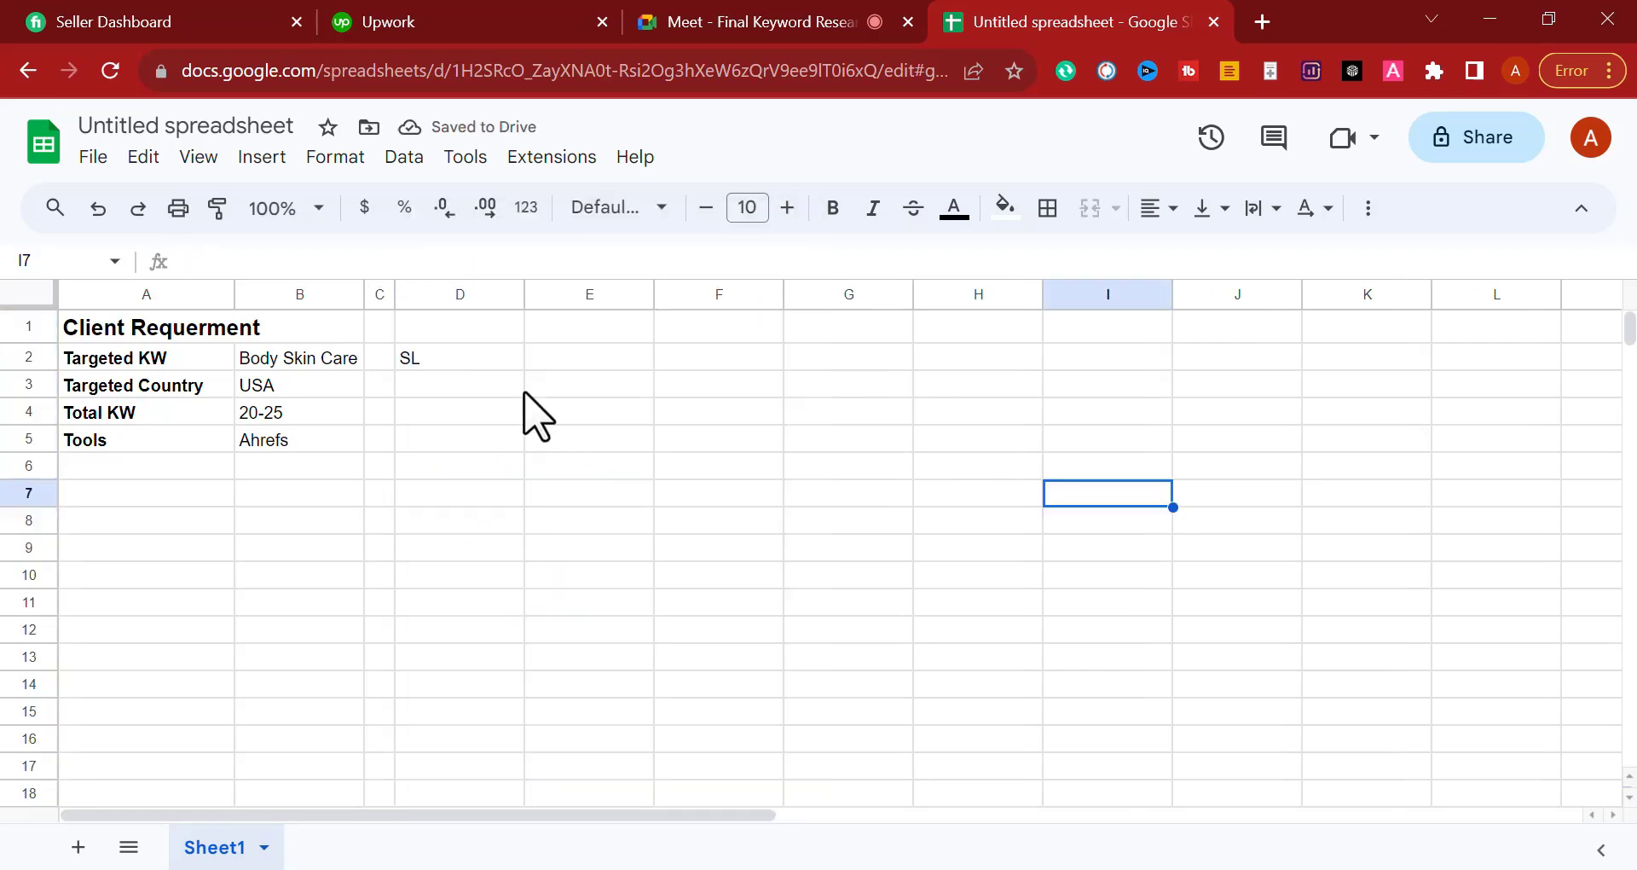
Step: Enter the headers "KW" in cell E2 and "Search Volume" in cell F2
left_click_drag(469, 329, 997, 324)
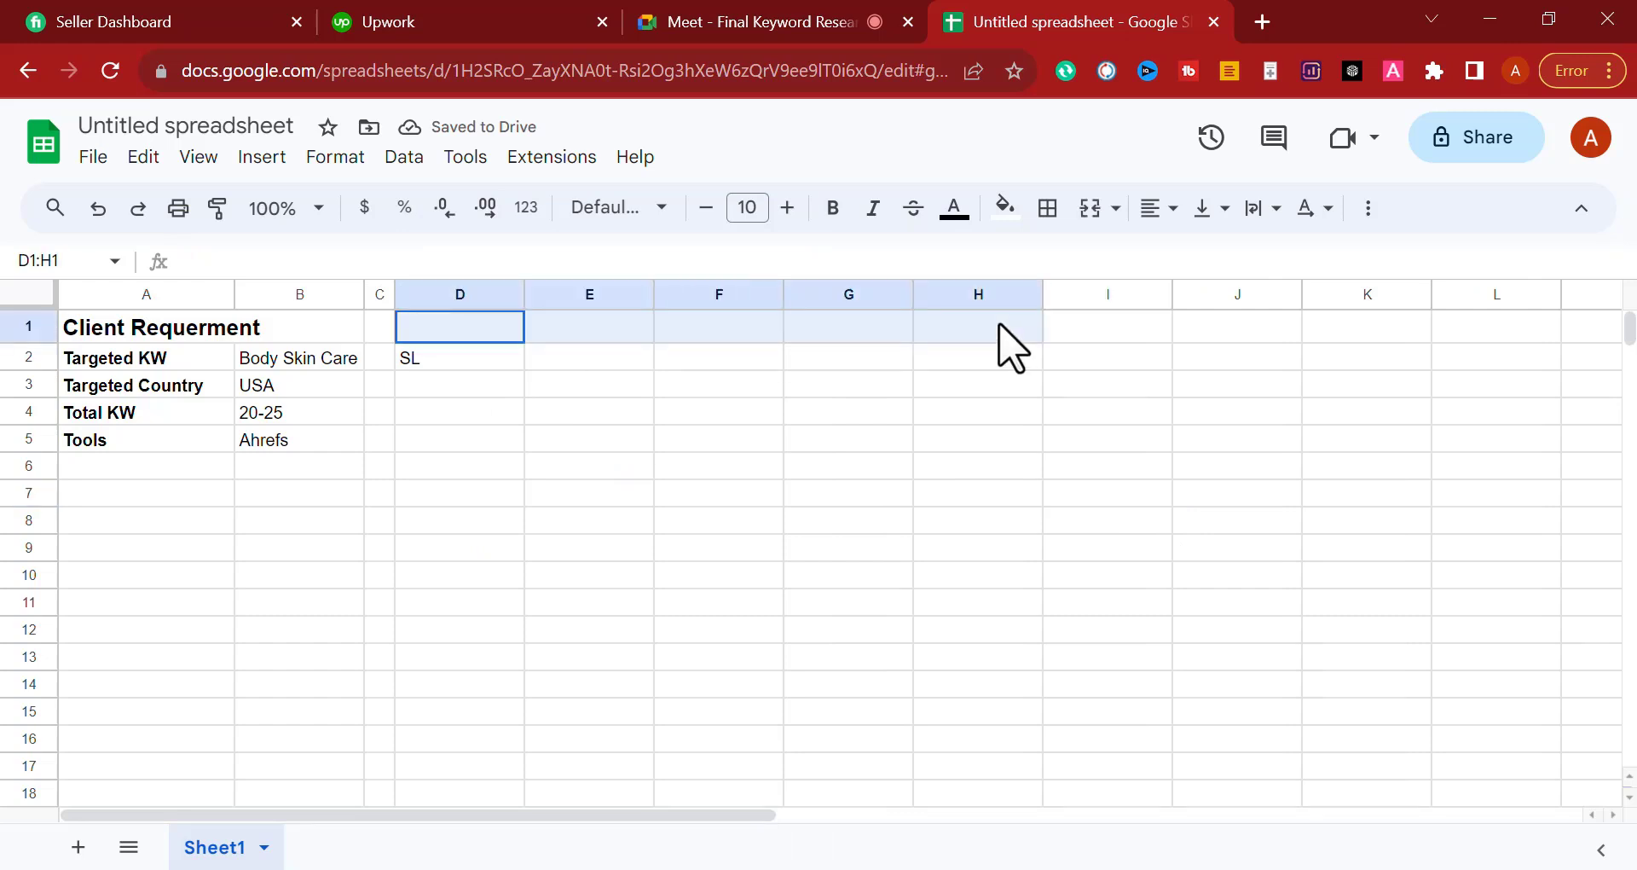
double_click(574, 357)
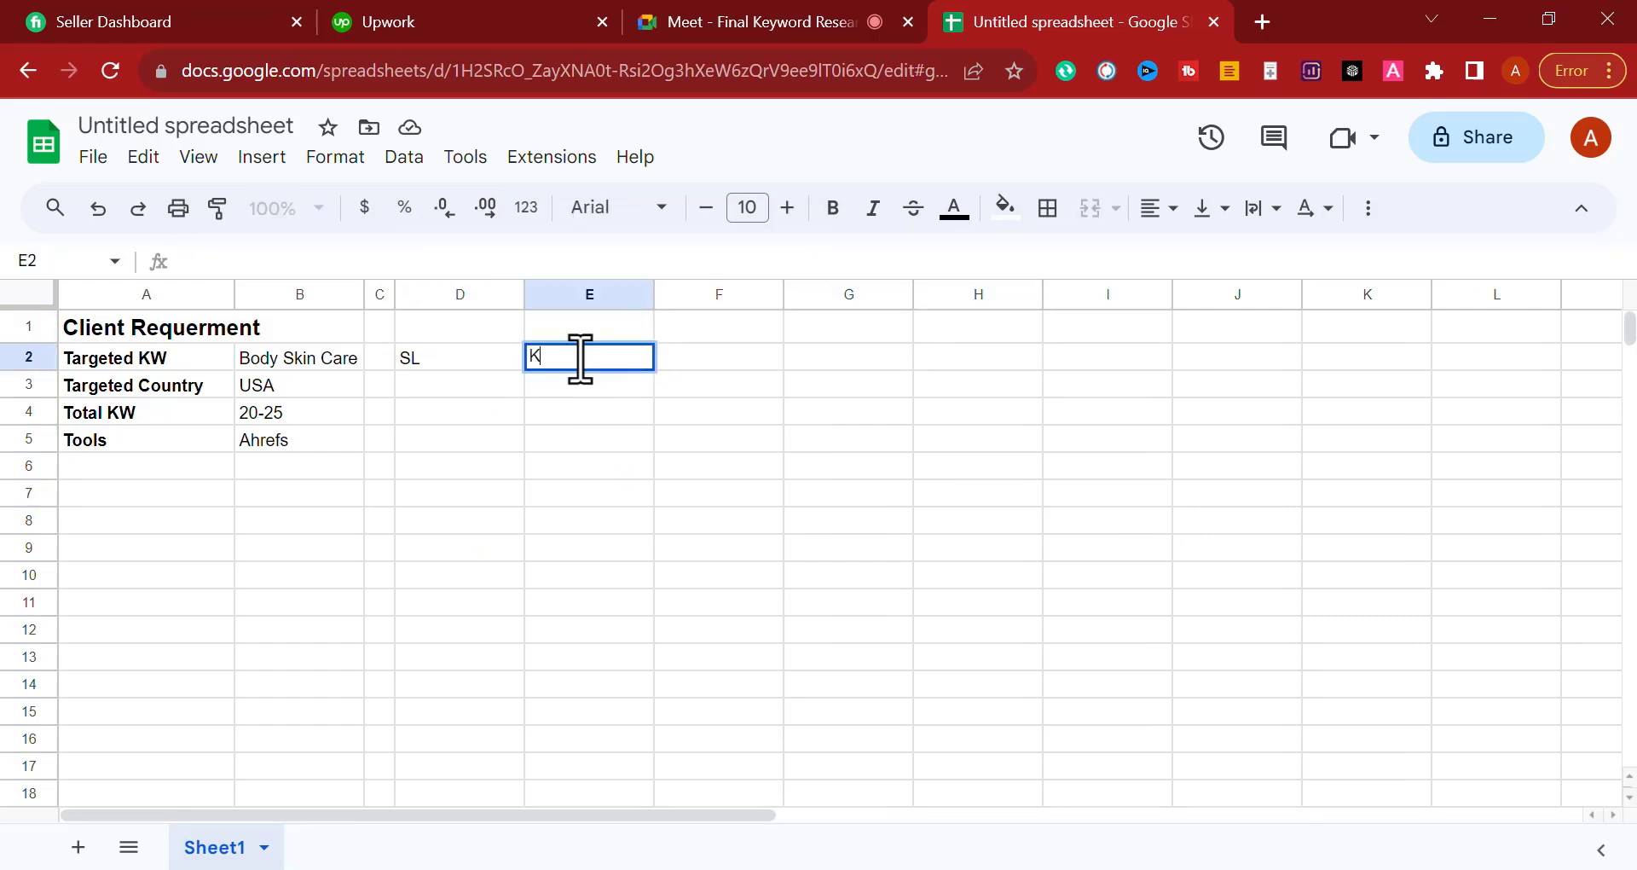
type("KW")
key("Tab")
type("S")
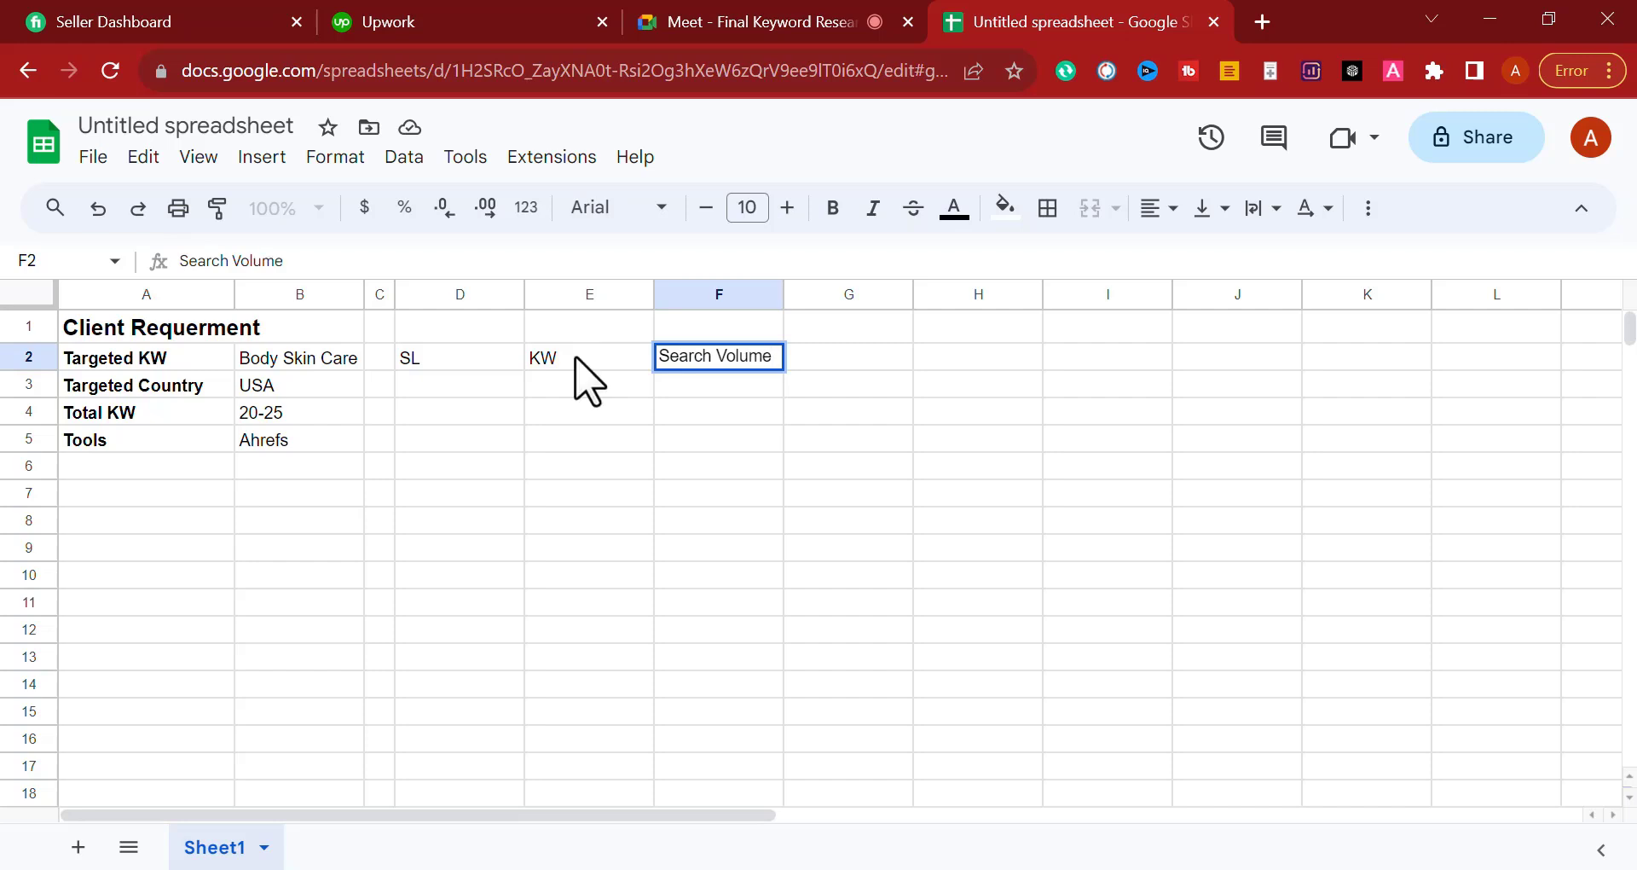
Step: Change the header in cell E2 to "Keyword"
double_click(579, 358)
type("Keyword")
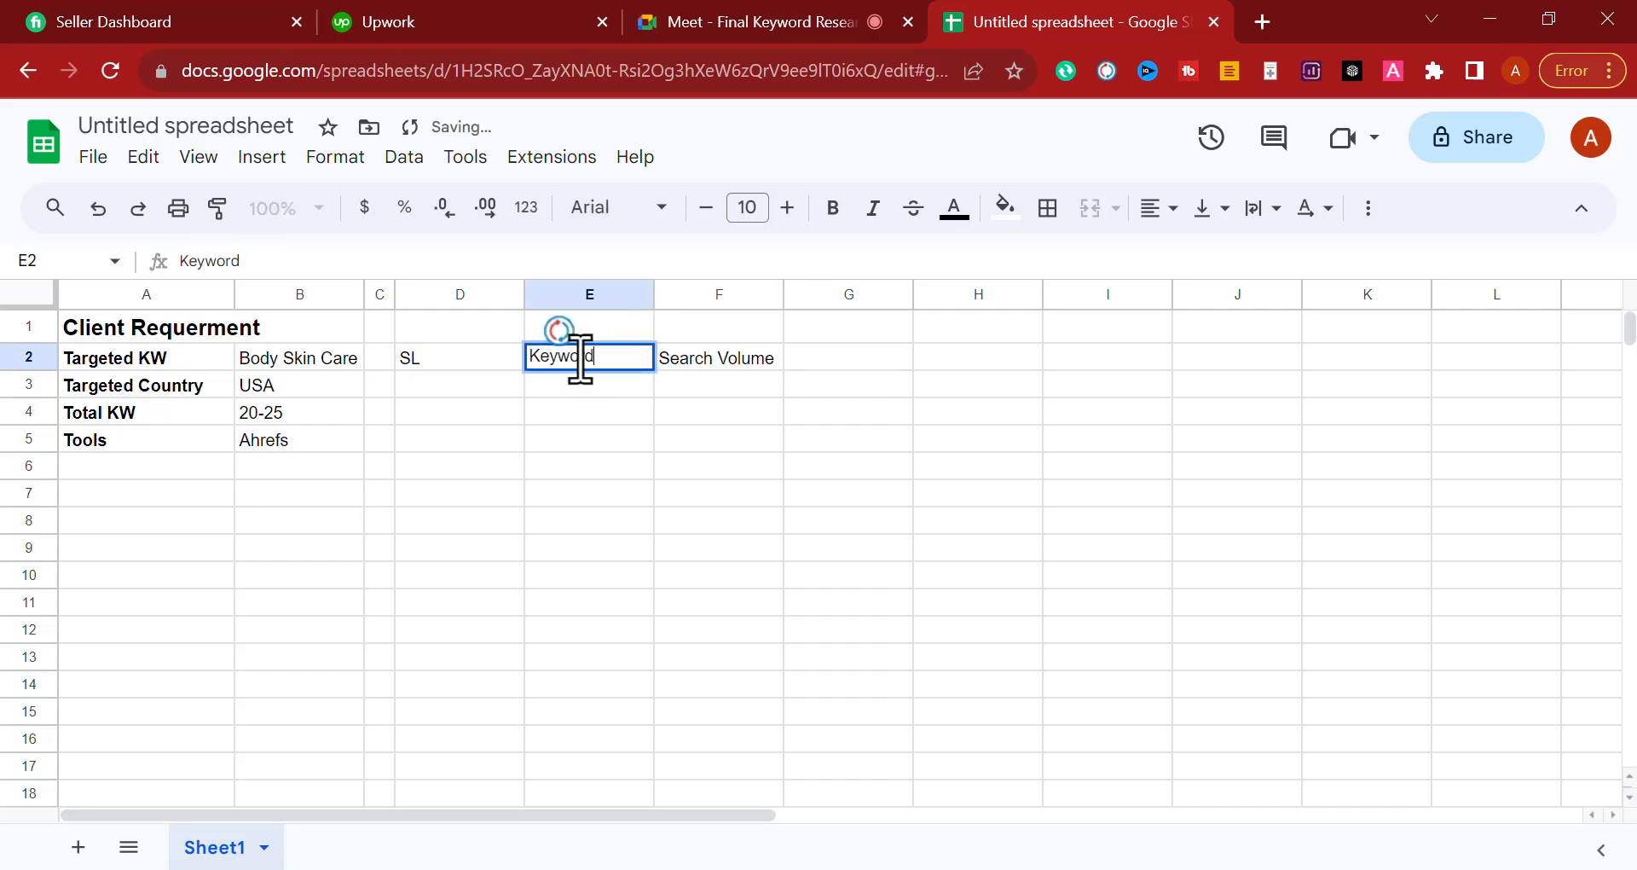
type("s")
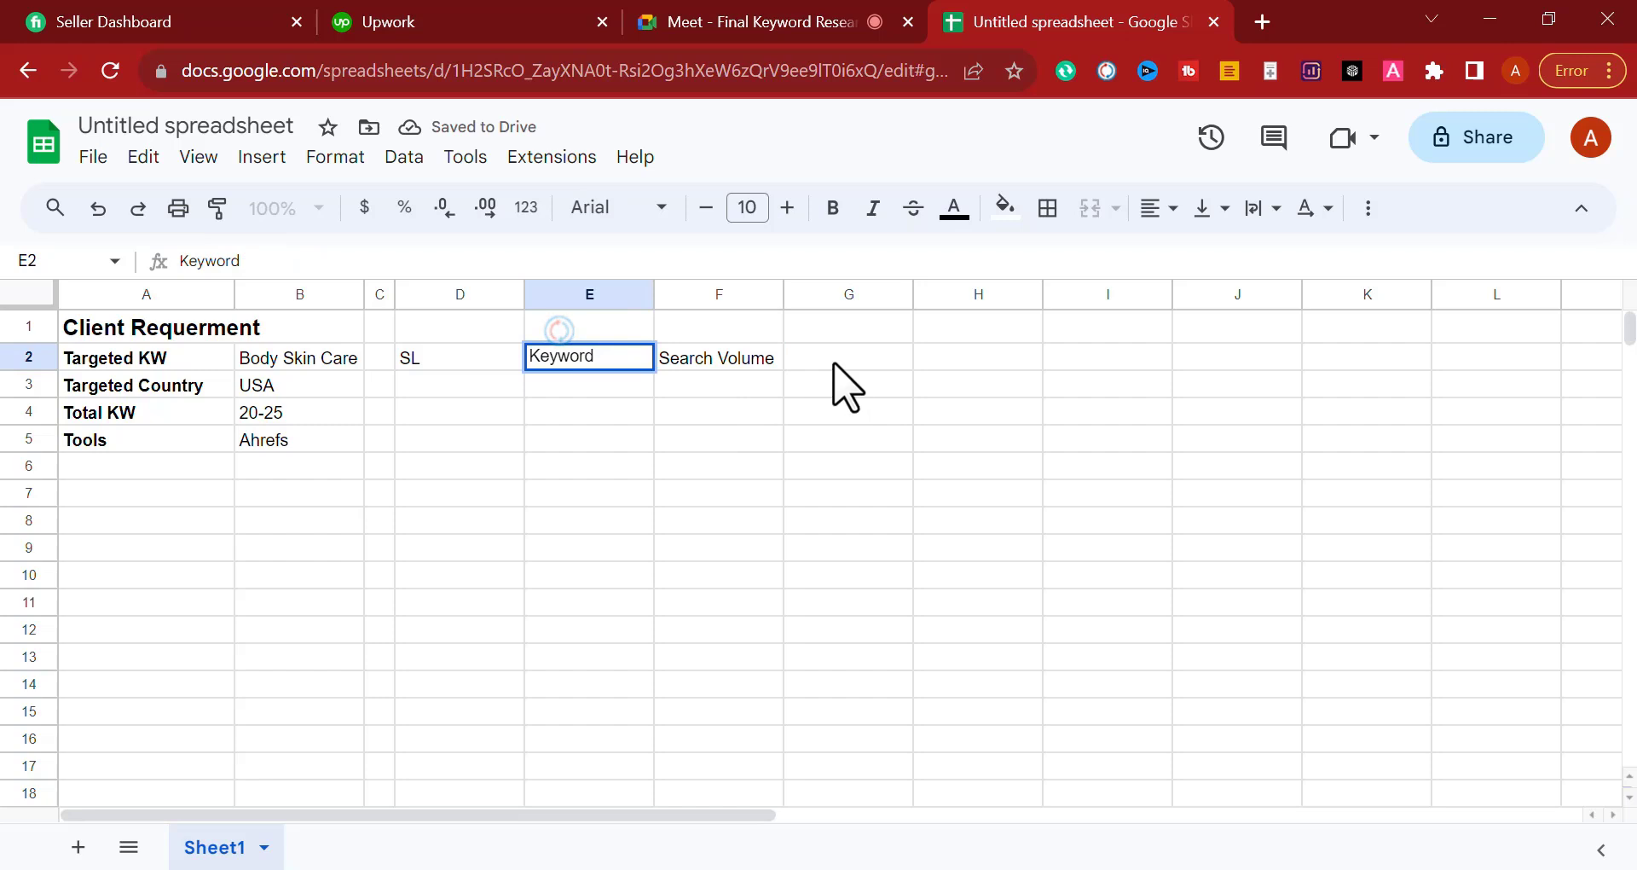
Step: Enter the headers "KD" in cell G2 and "KGR" in cell H2
double_click(833, 364)
type("KD")
left_click(975, 368)
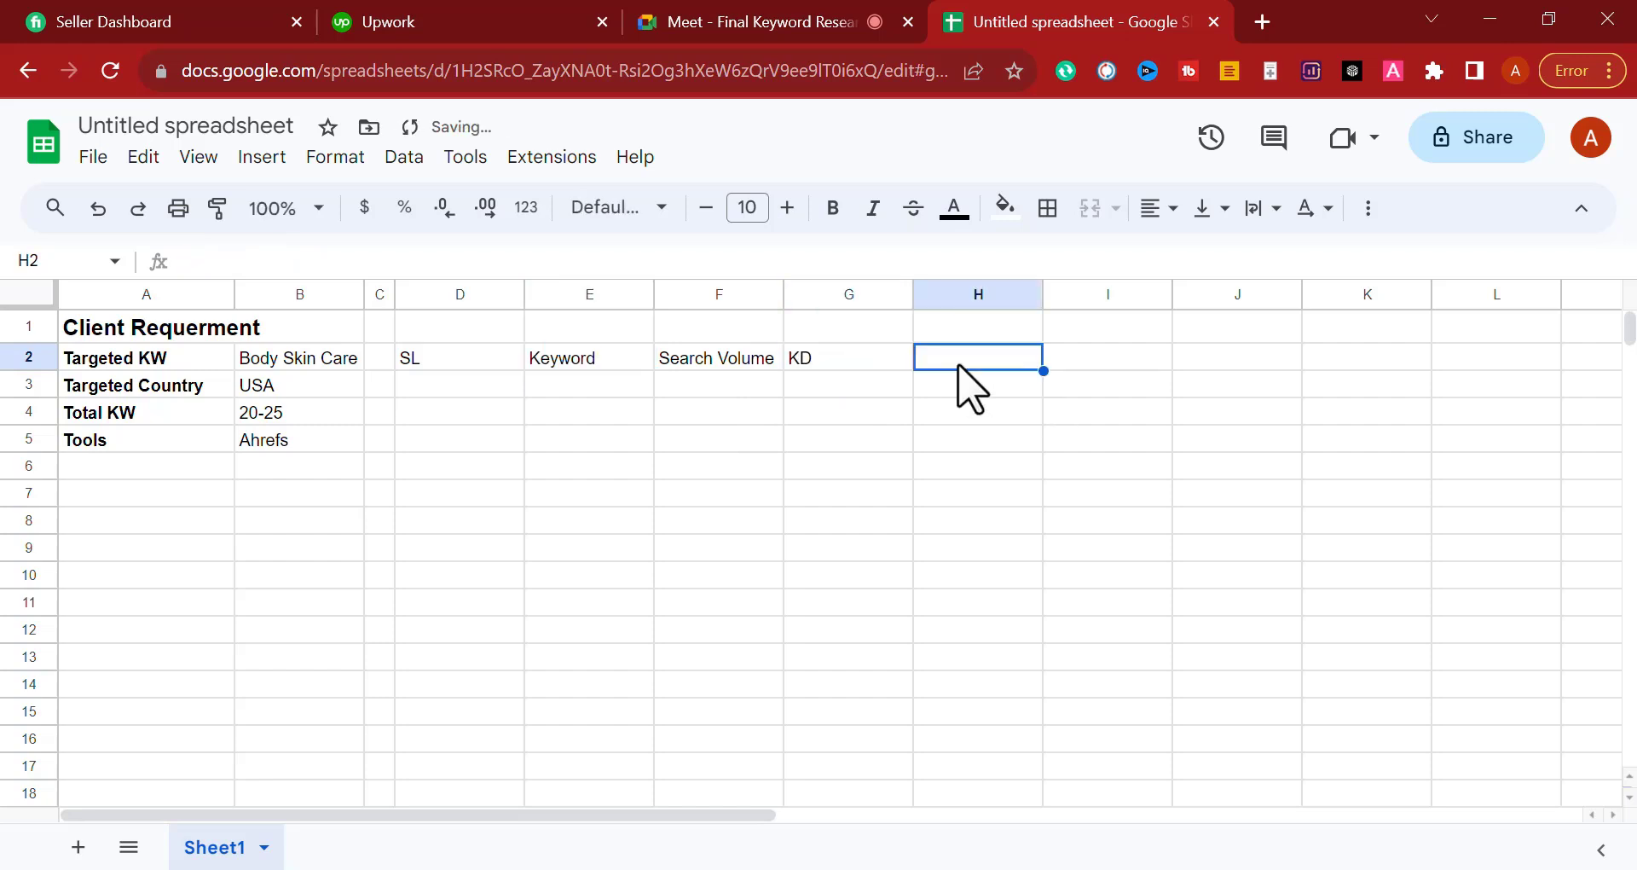
double_click(957, 366)
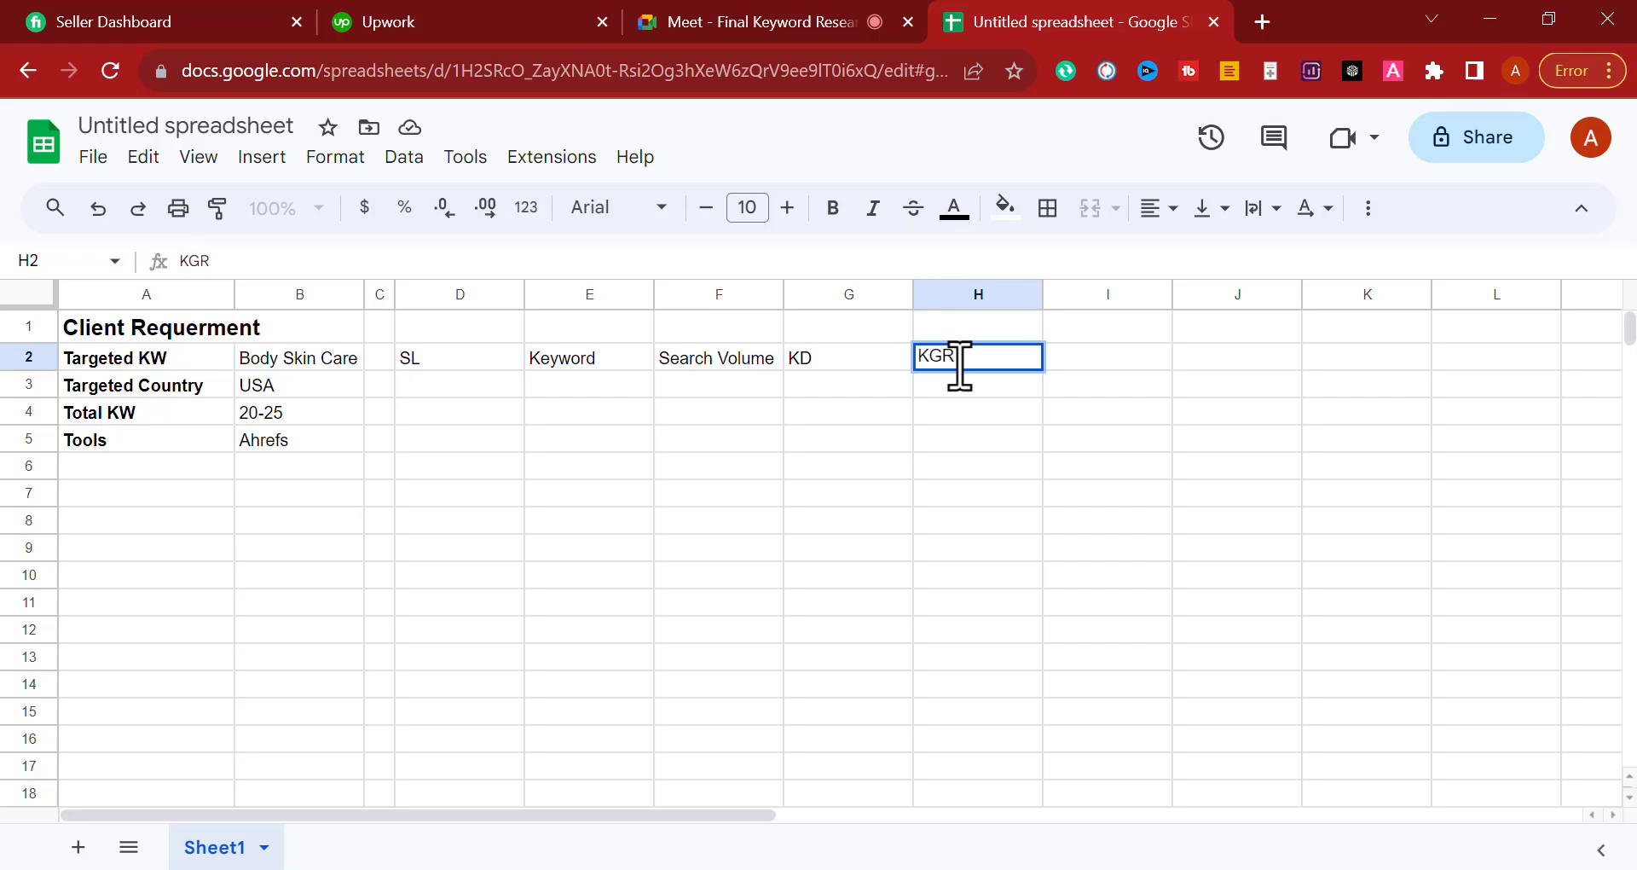
left_click(890, 413)
Step: Enter the header "Result" in cell I2 and leave the cell
left_click(1076, 375)
left_click(1072, 366)
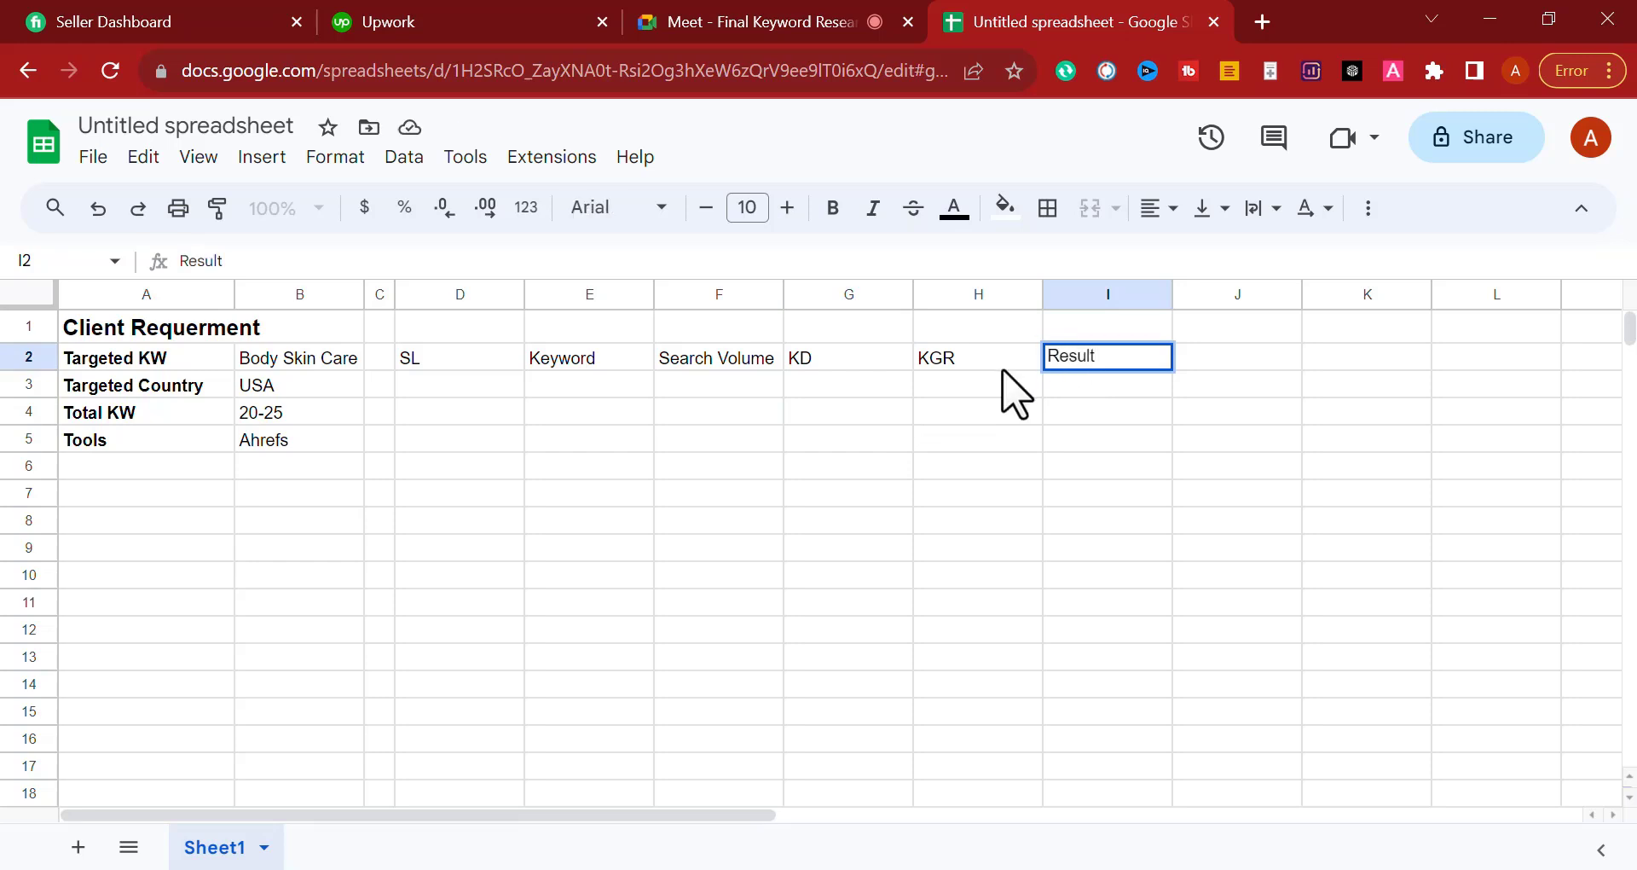
left_click(1014, 456)
left_click(1089, 371)
double_click(1088, 357)
type("R")
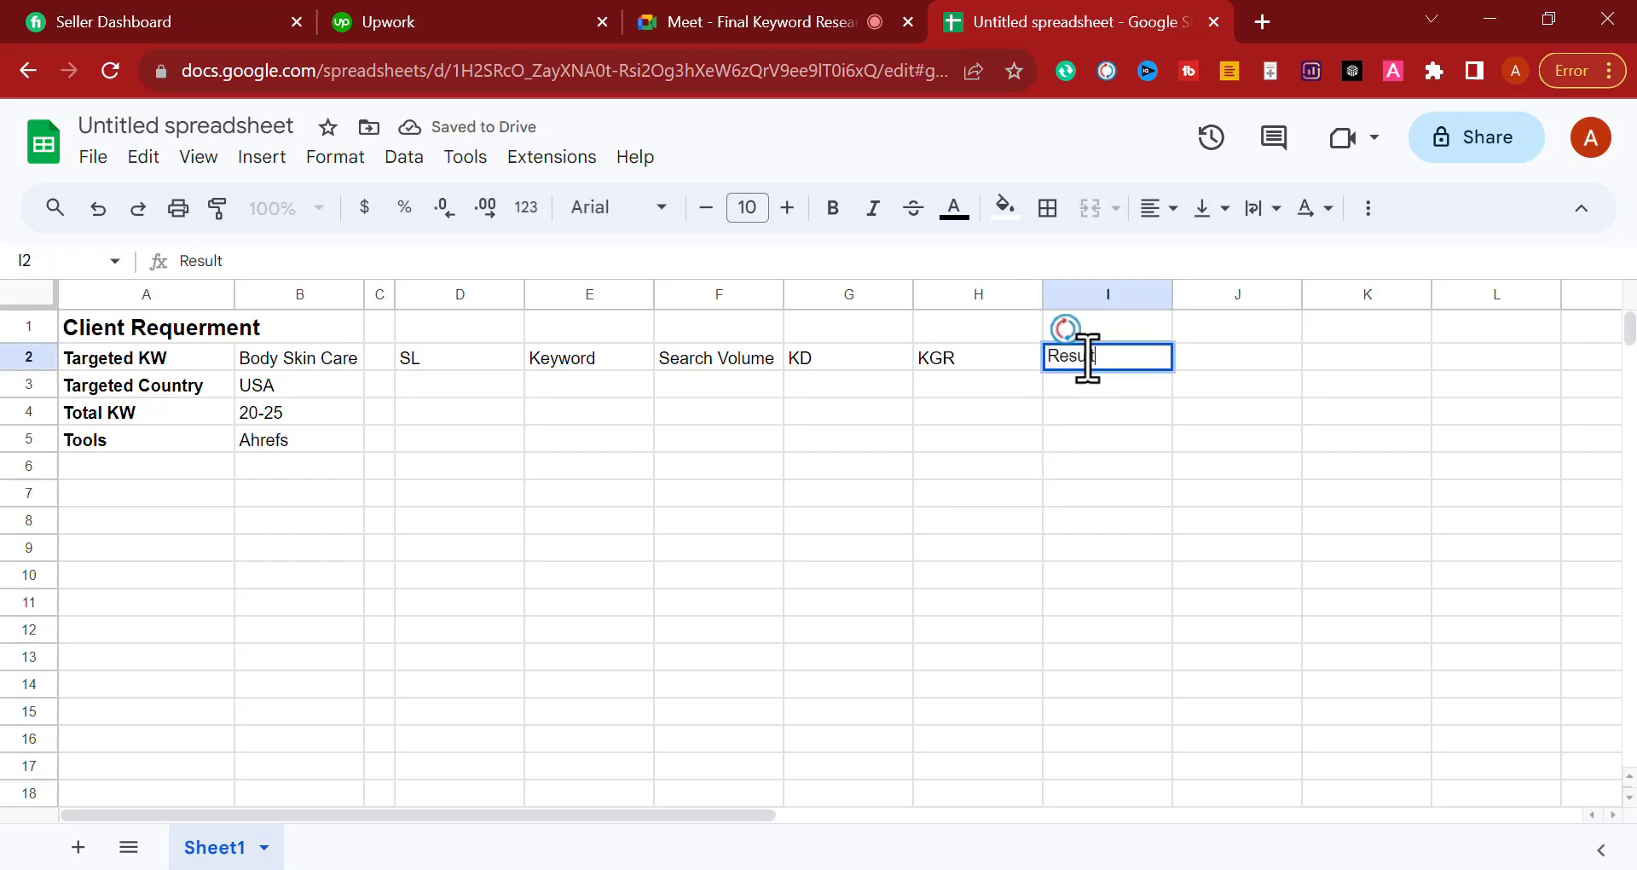
left_click_drag(1236, 466, 1237, 492)
Step: Open an incognito browser window and load the Fiverr home page at fiverr.com
left_click(1608, 70)
key("Escape")
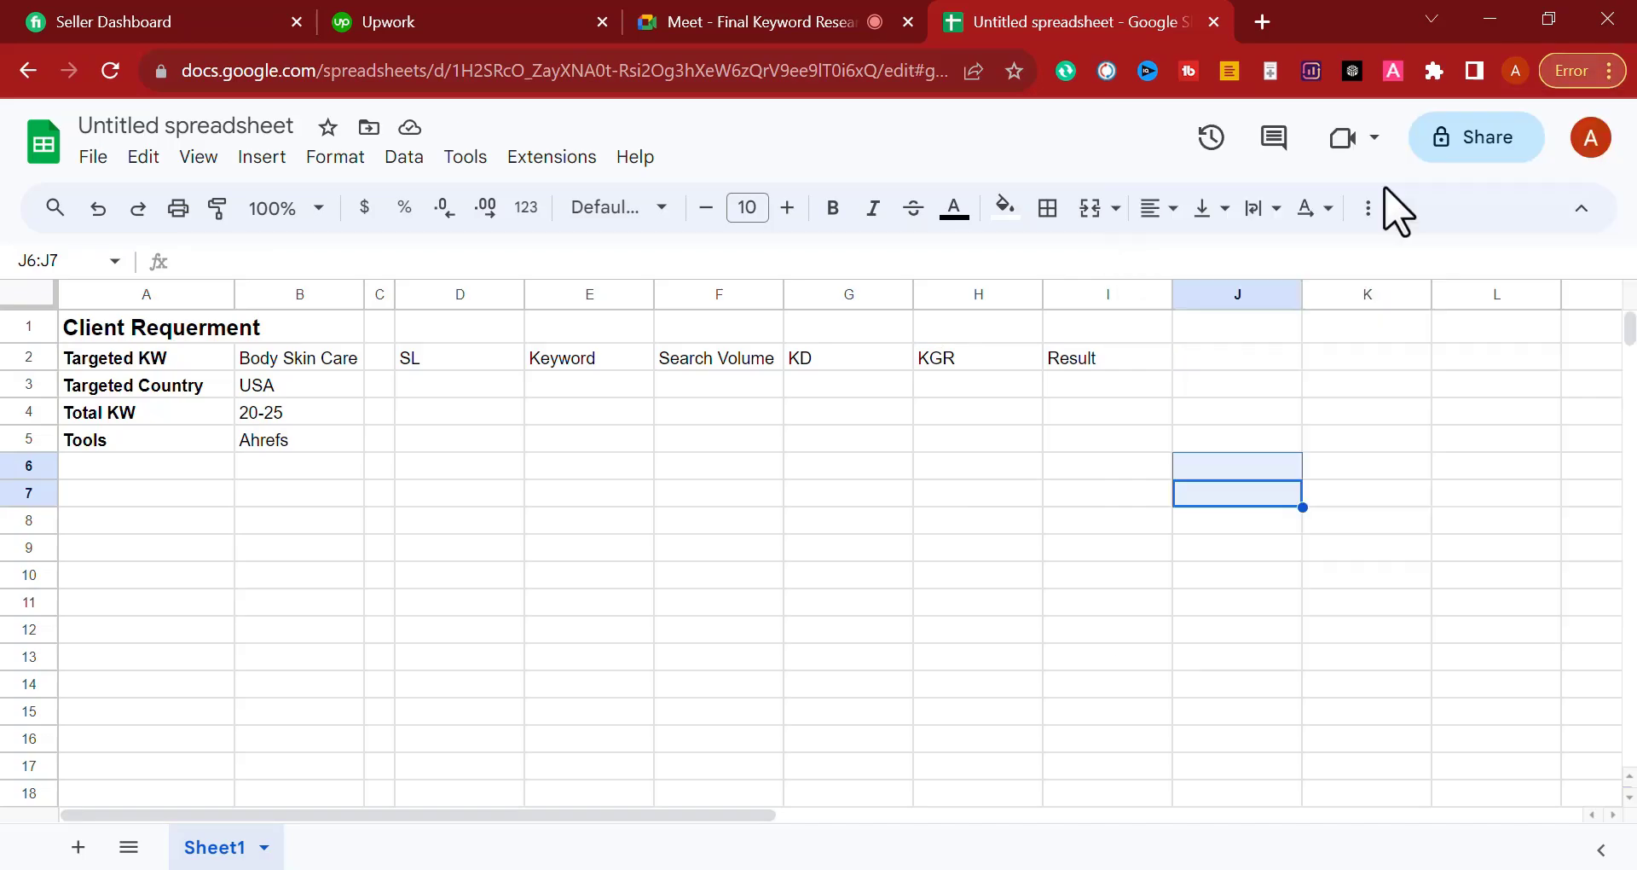
key("ctrl+shift+n")
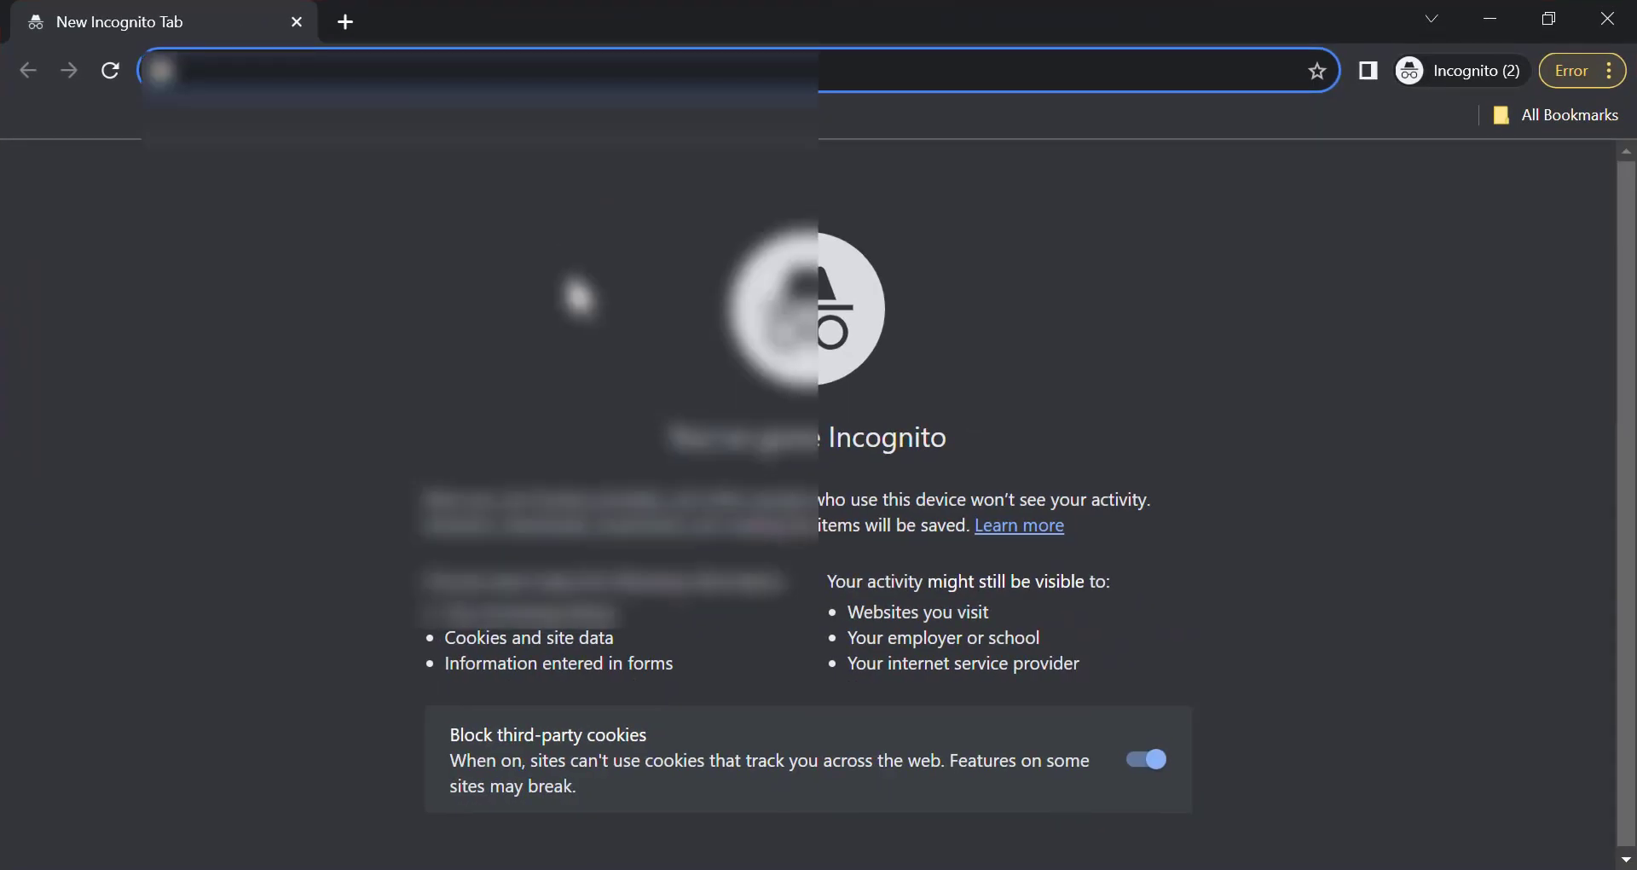
key("ctrl+v")
key("Return")
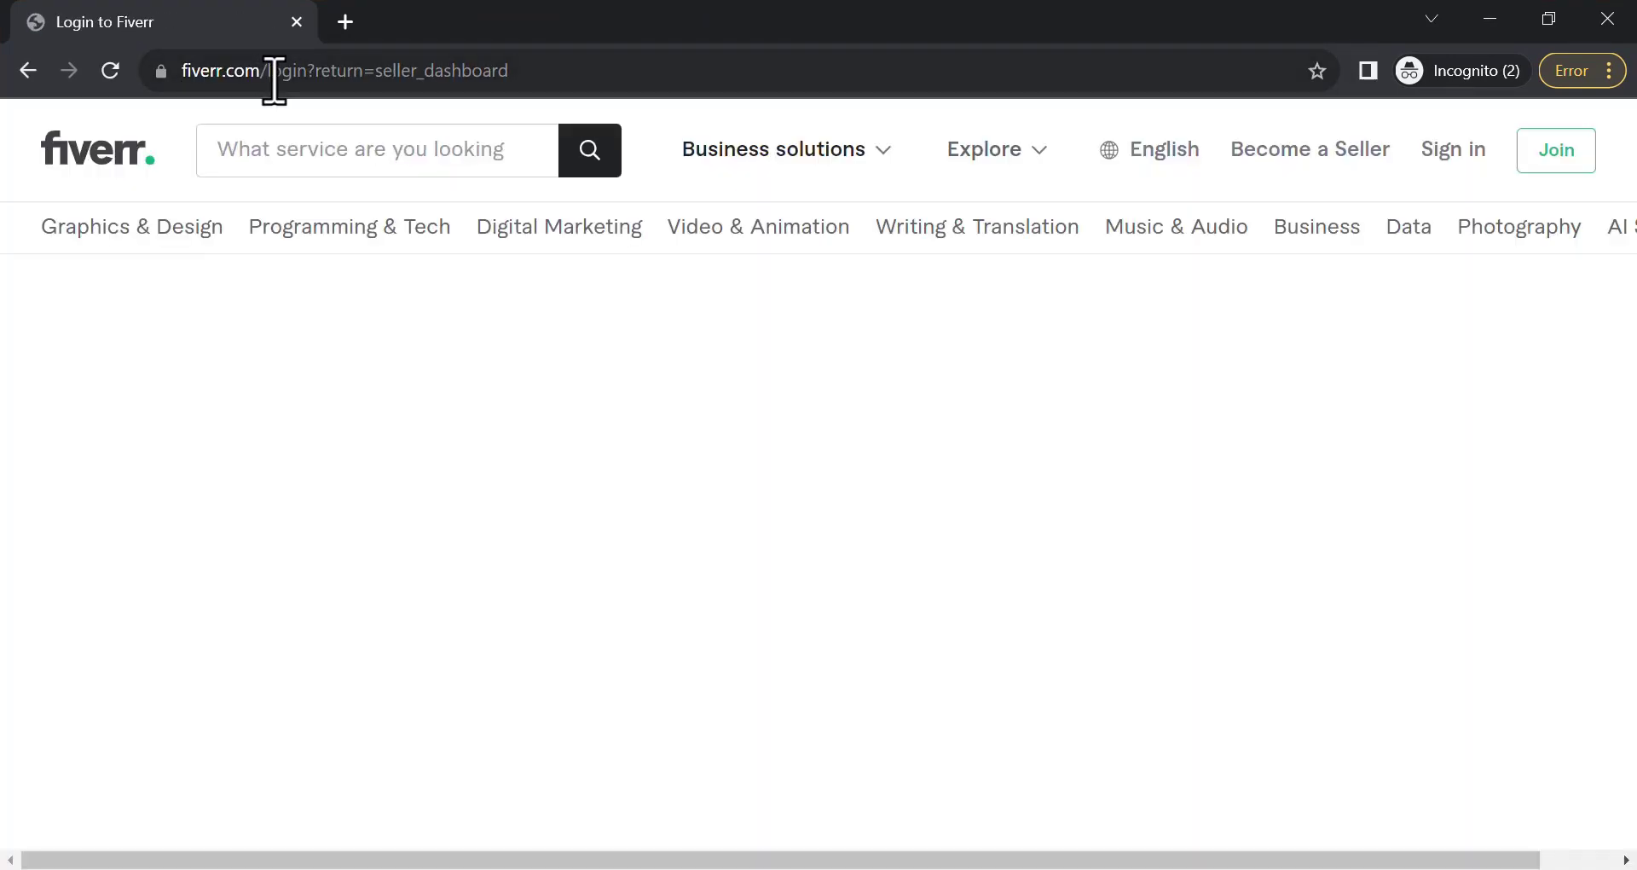
left_click_drag(273, 73, 687, 74)
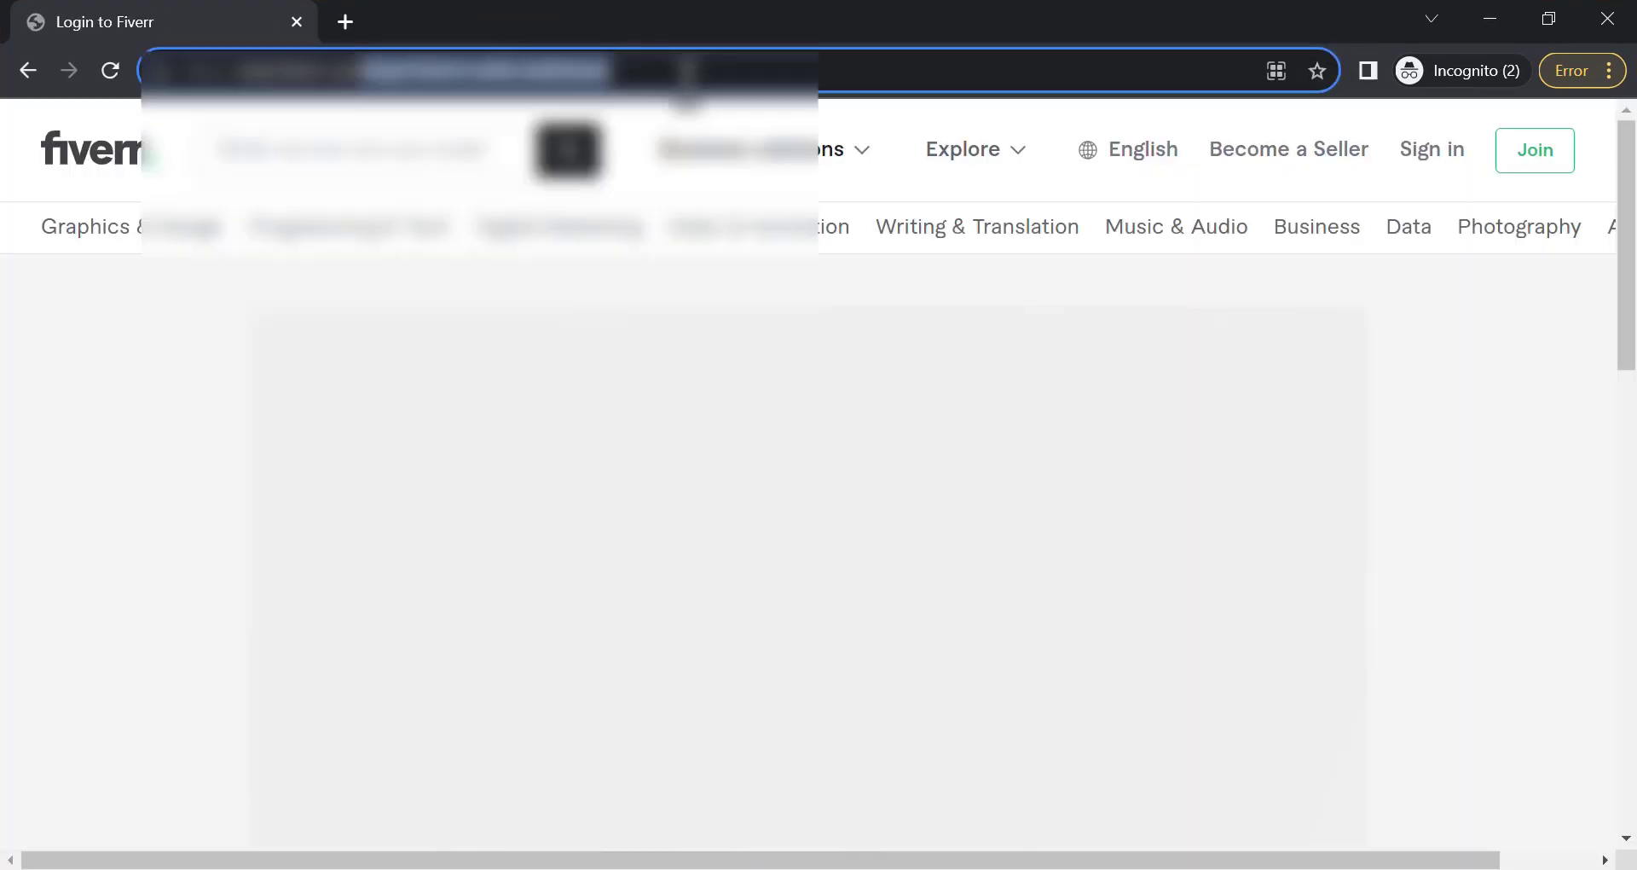
key("BackSpace")
key("Return")
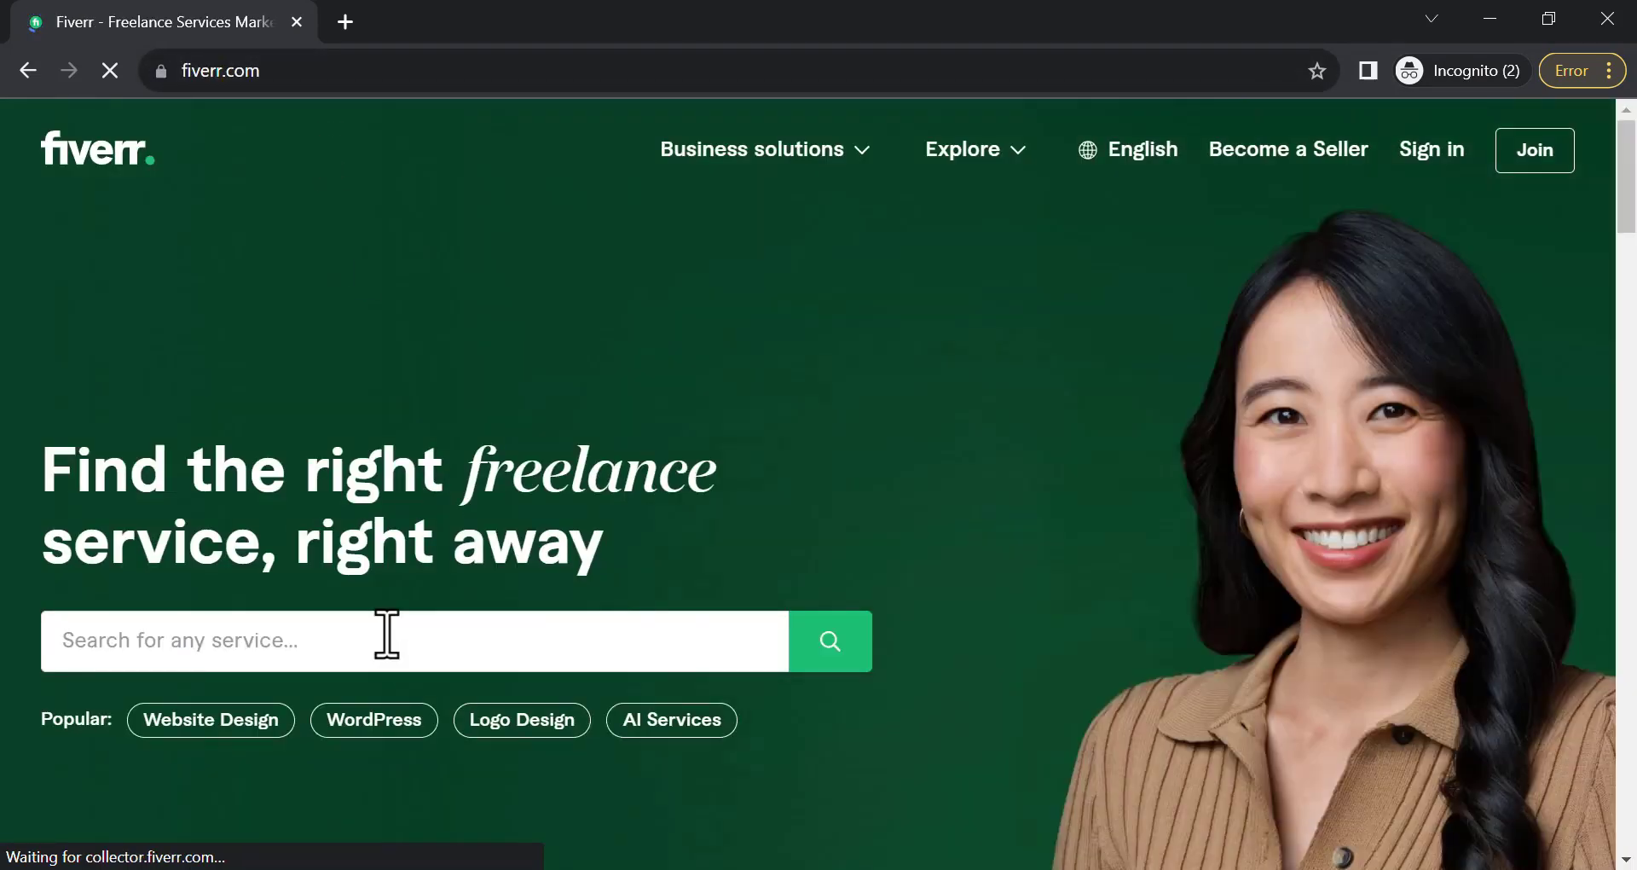
Step: Dismiss the sign-up popup and search Fiverr for "kgr keyword research"
left_click(387, 634)
type("kg")
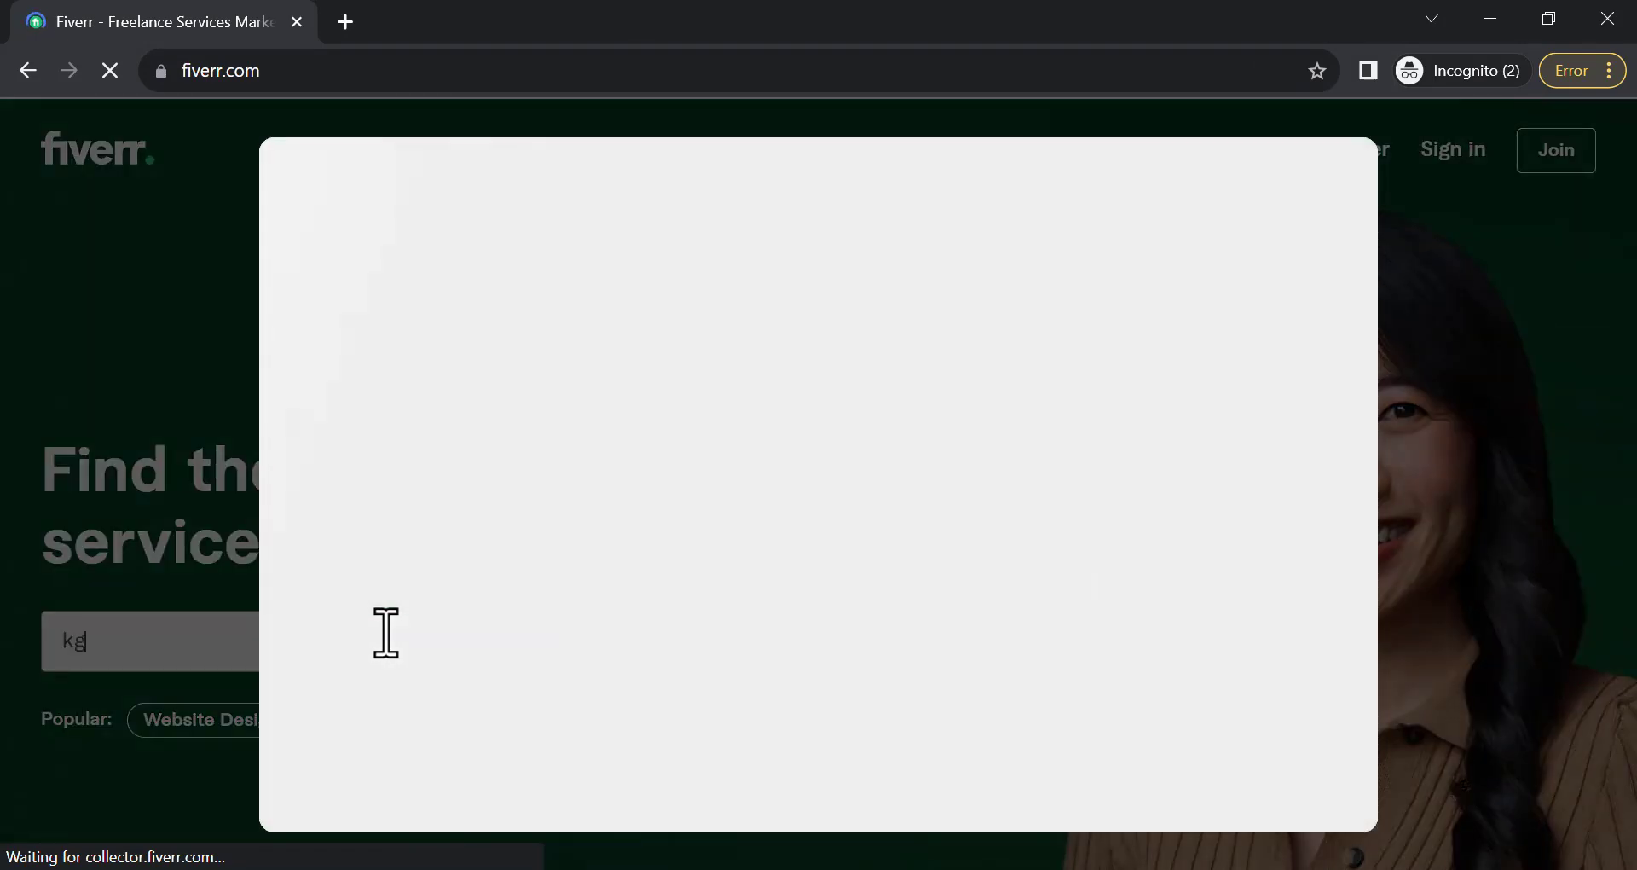
key("Escape")
left_click(183, 647)
type("gr keyword")
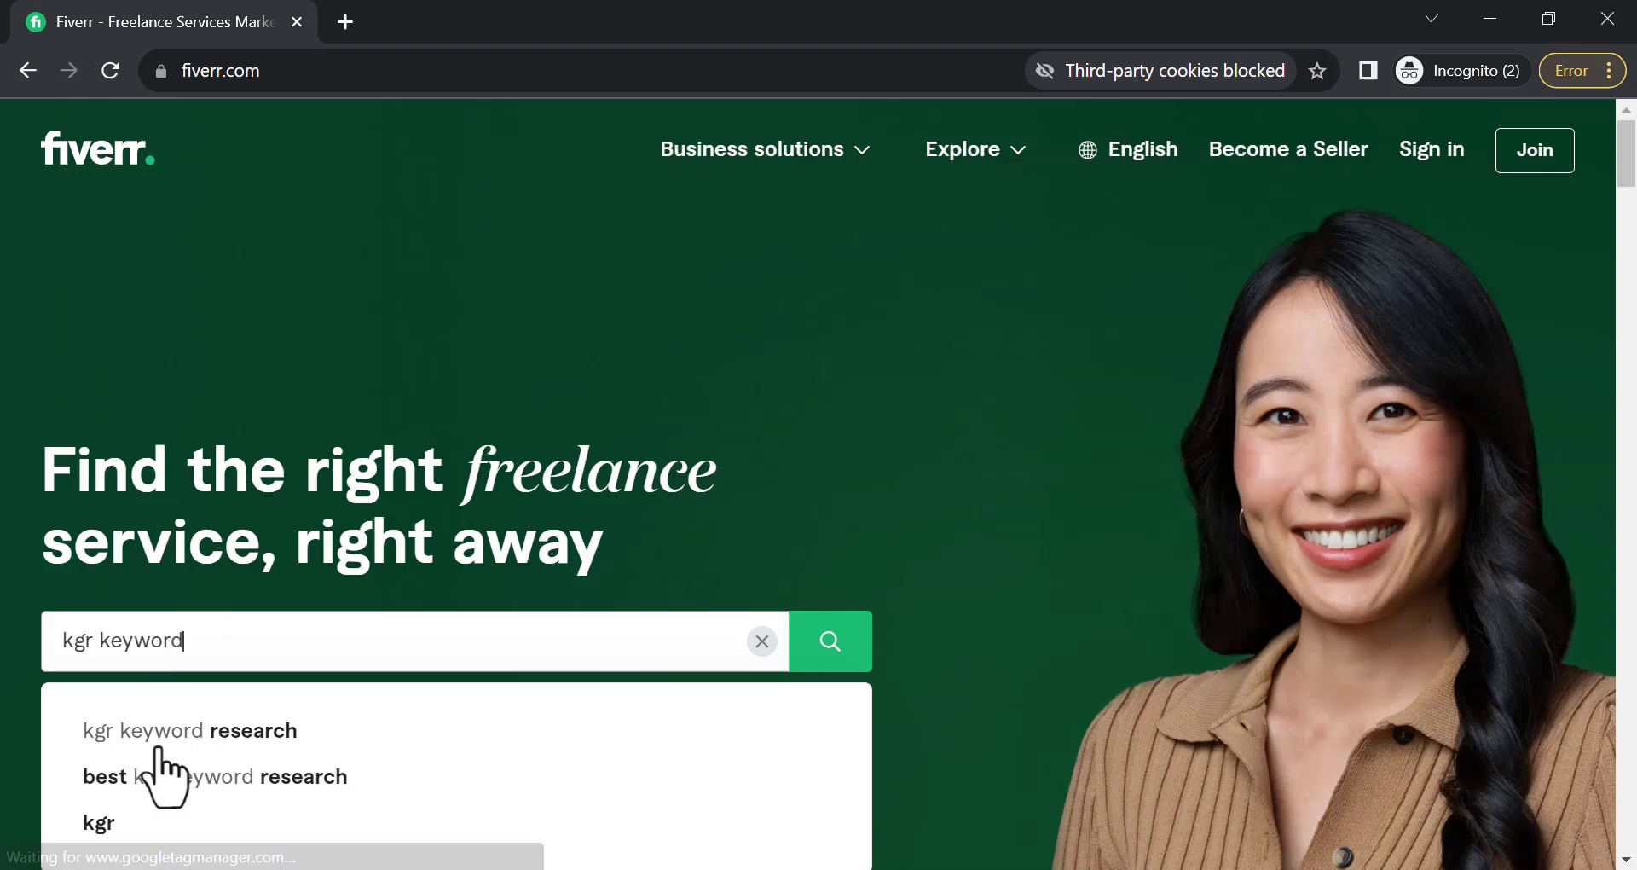
left_click(191, 732)
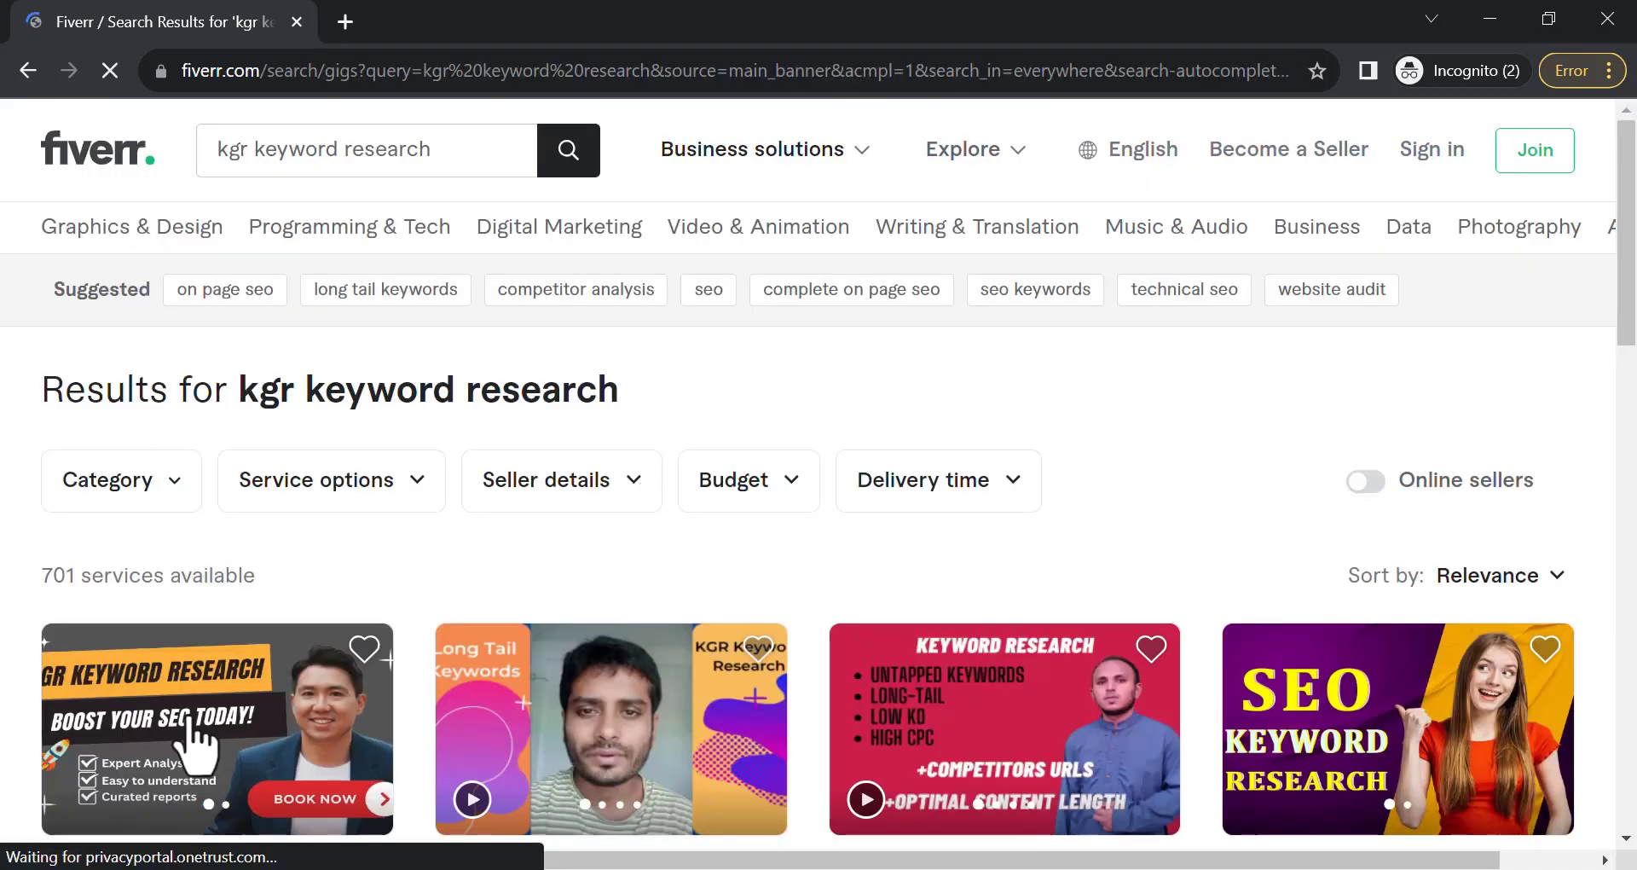
Step: Examine the "kgr keyword research" results, checking the number of available services and the sellers' gig titles, ratings and prices
left_click_drag(242, 392, 618, 394)
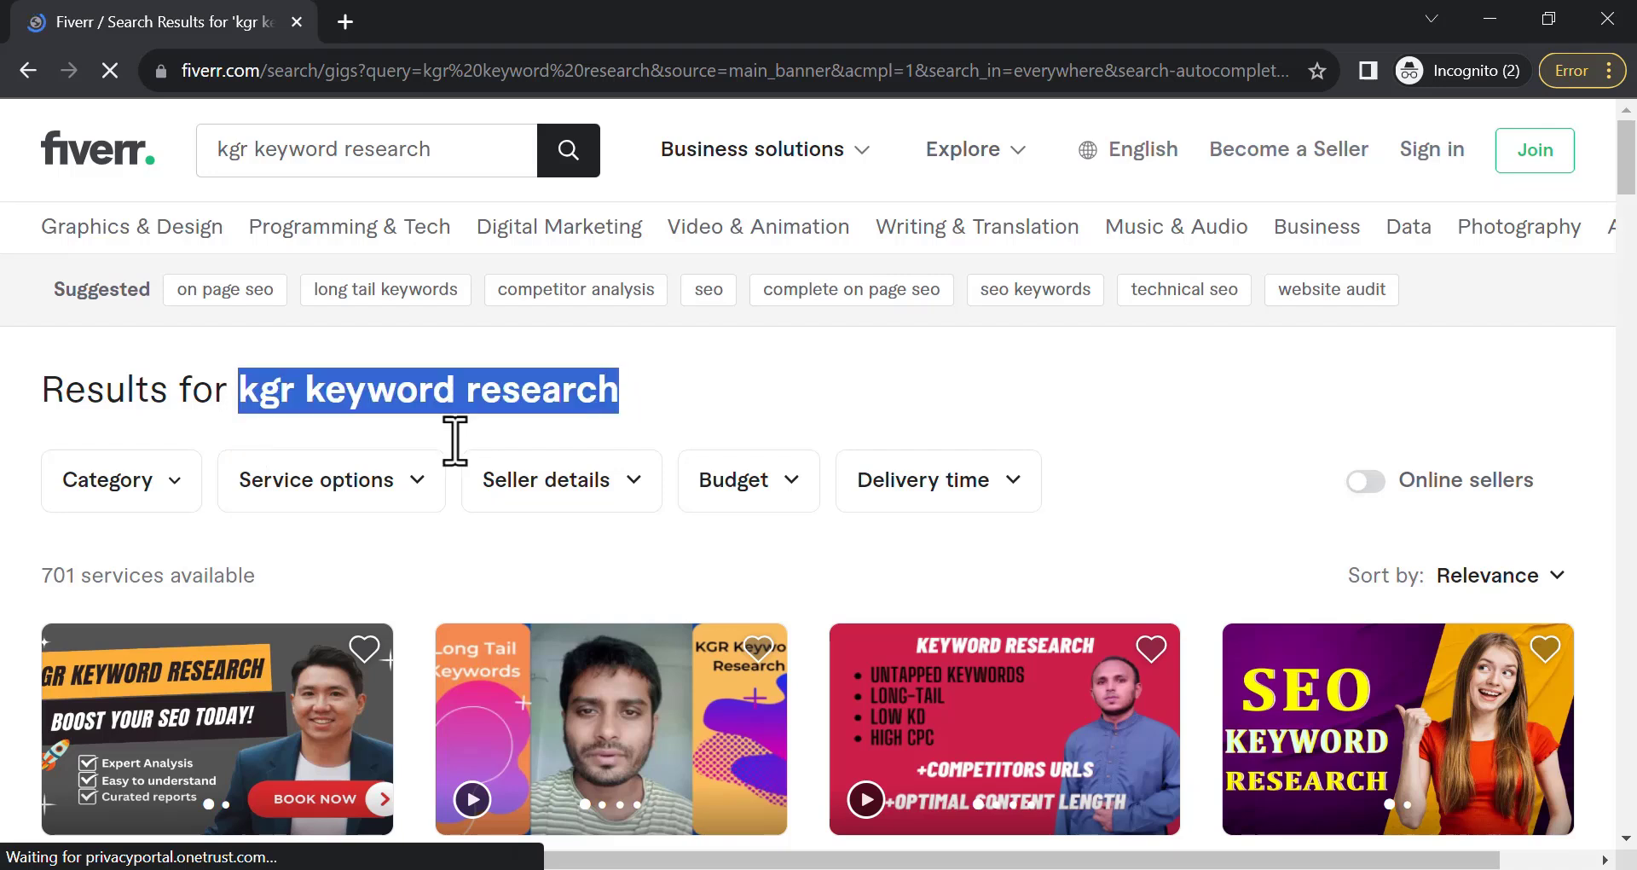
left_click_drag(38, 575, 322, 559)
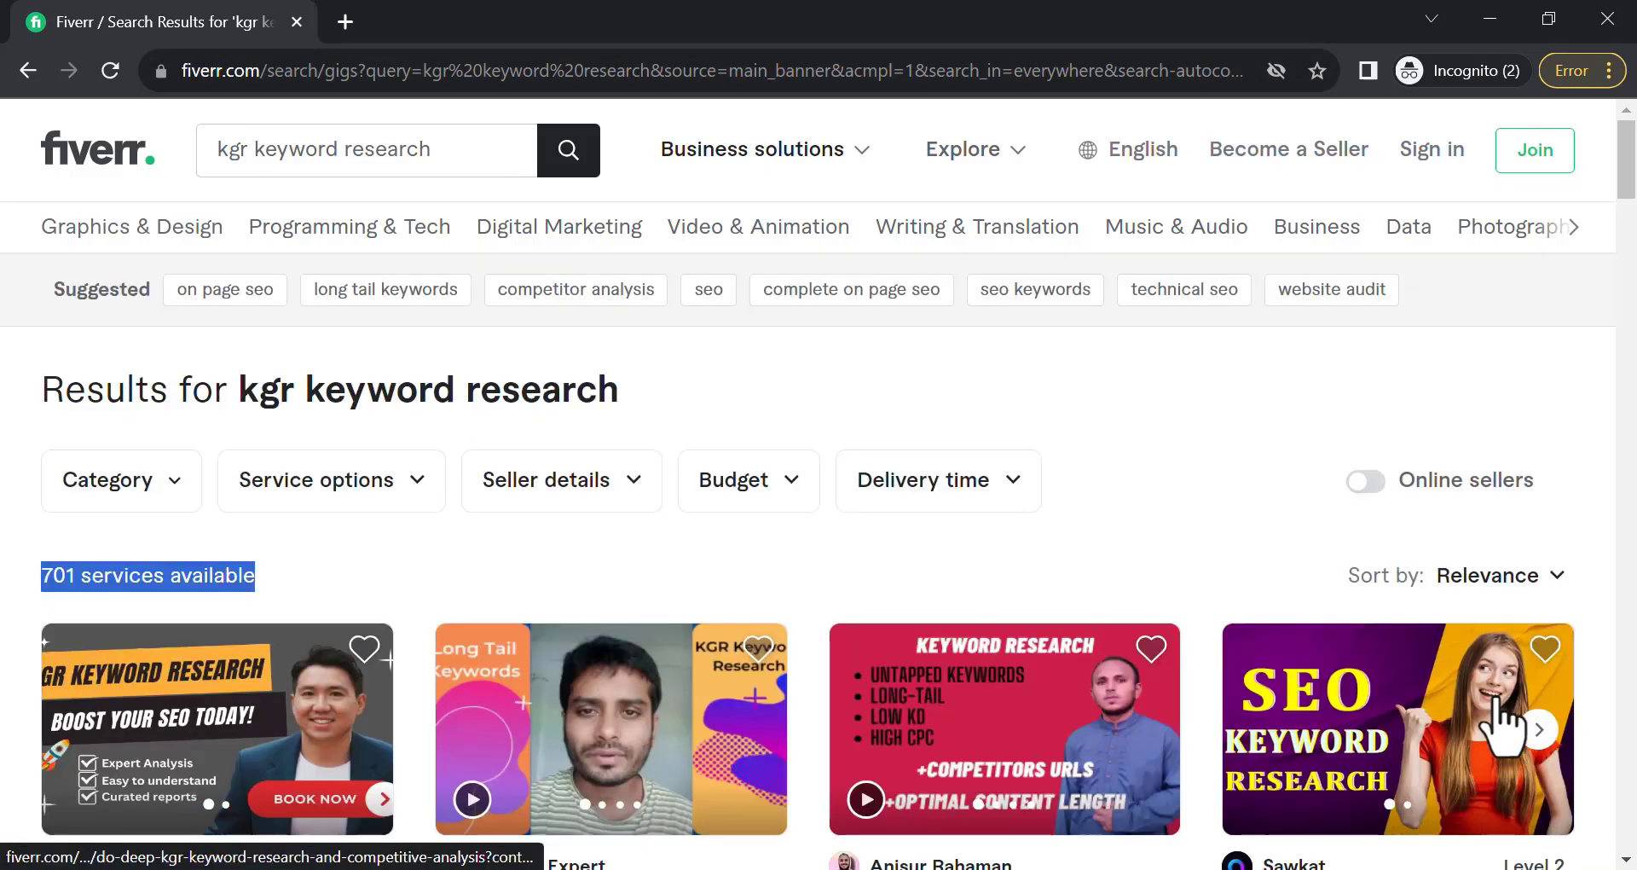
left_click_drag(240, 393, 878, 392)
scroll(878, 392, "down", 1)
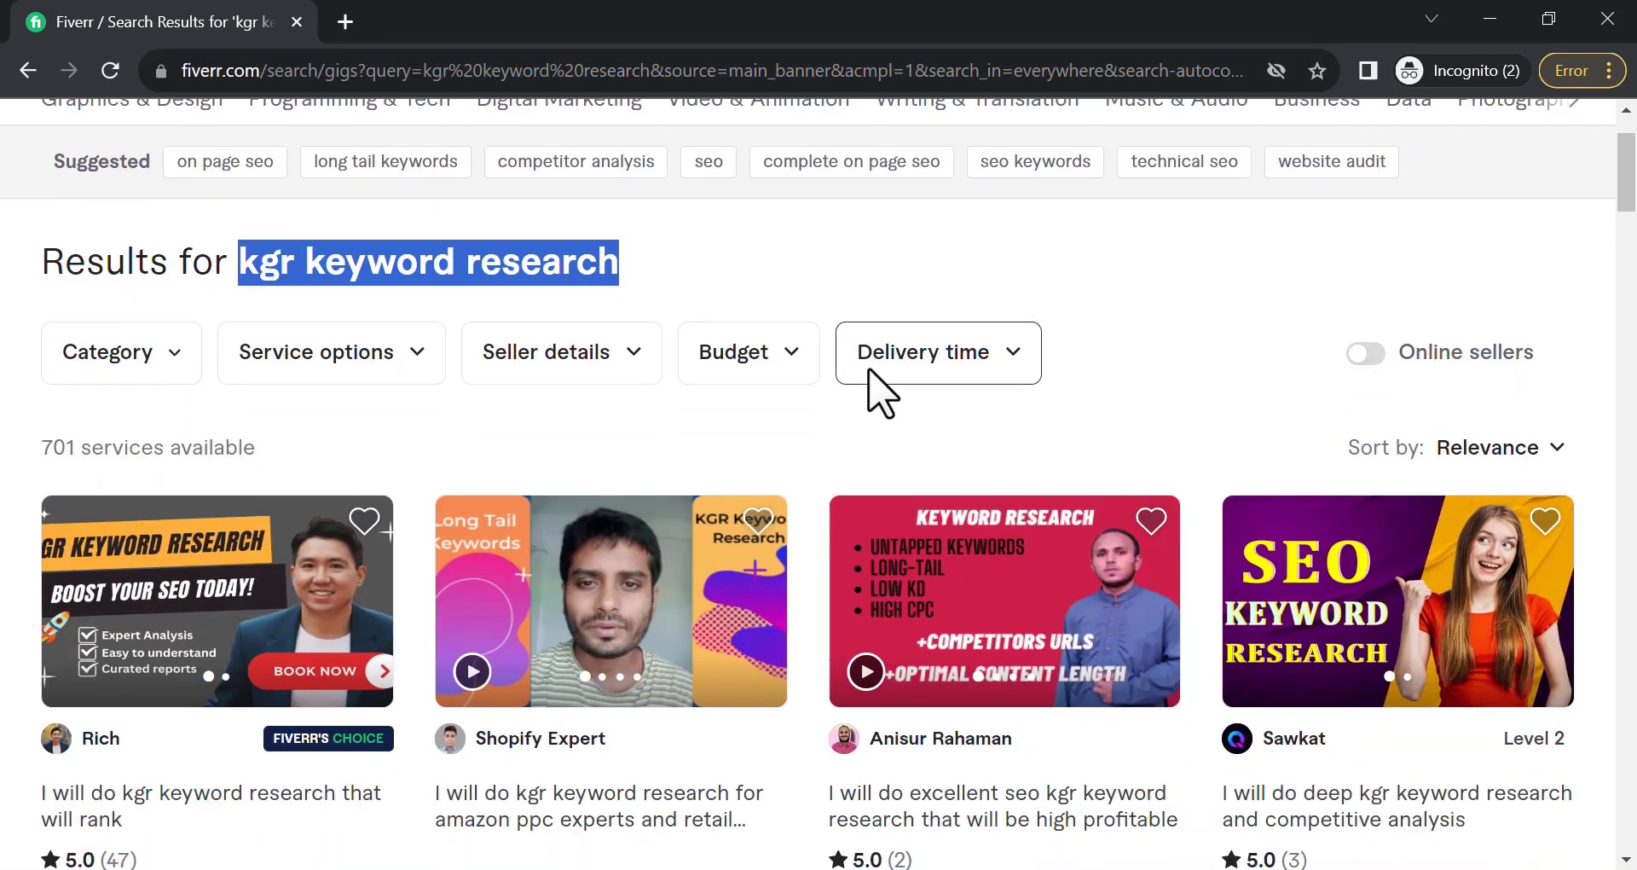
scroll(395, 446, "down", 3)
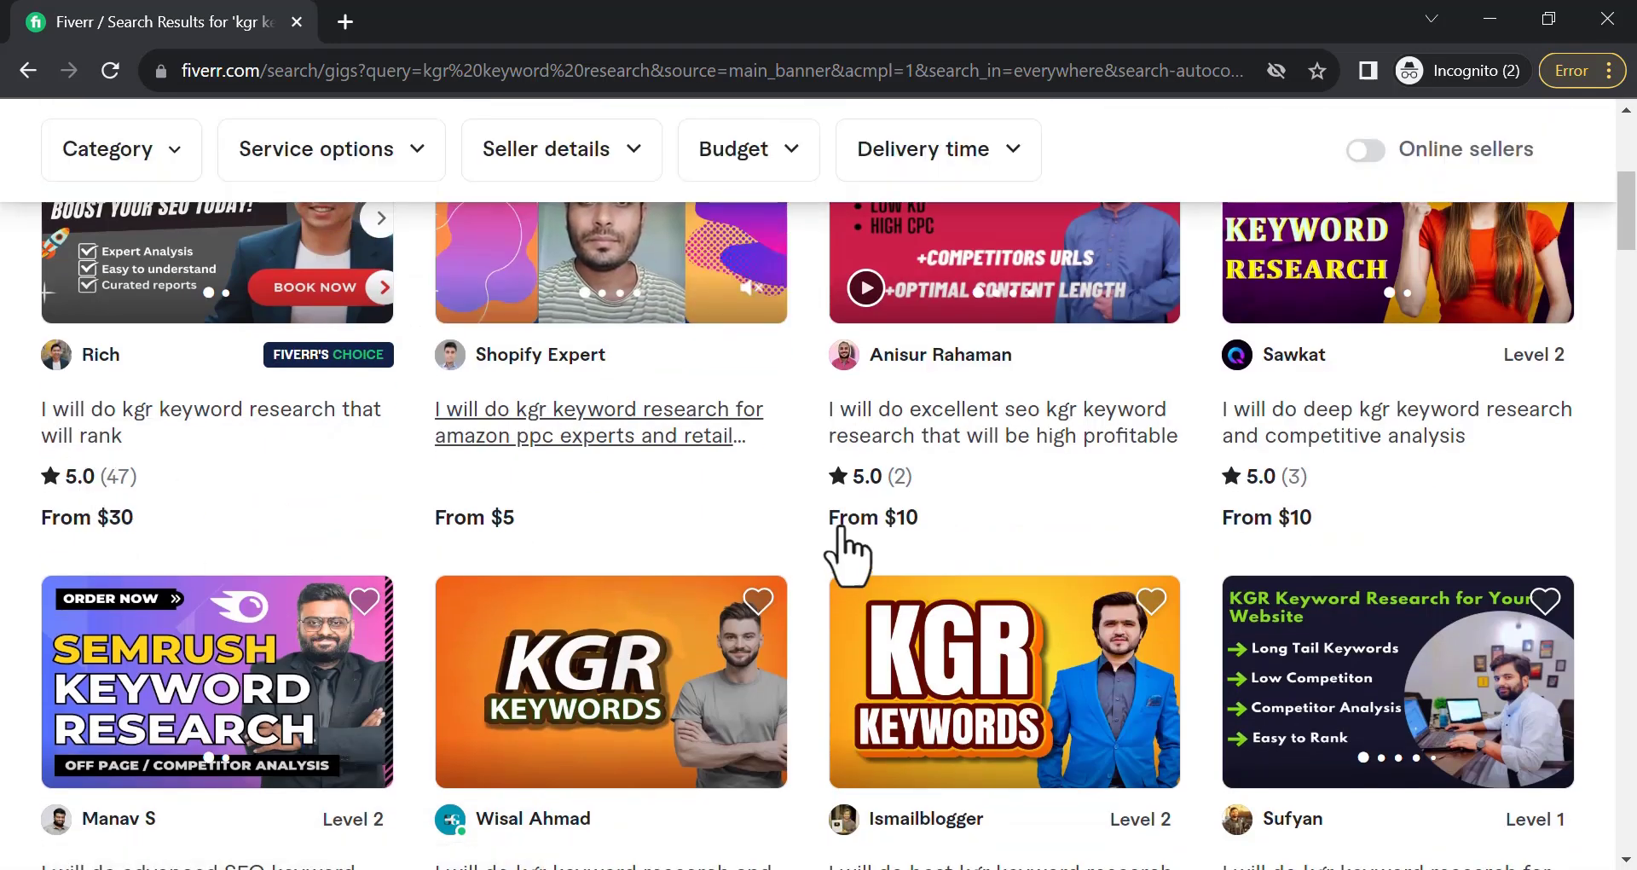
scroll(1490, 479, "down", 3)
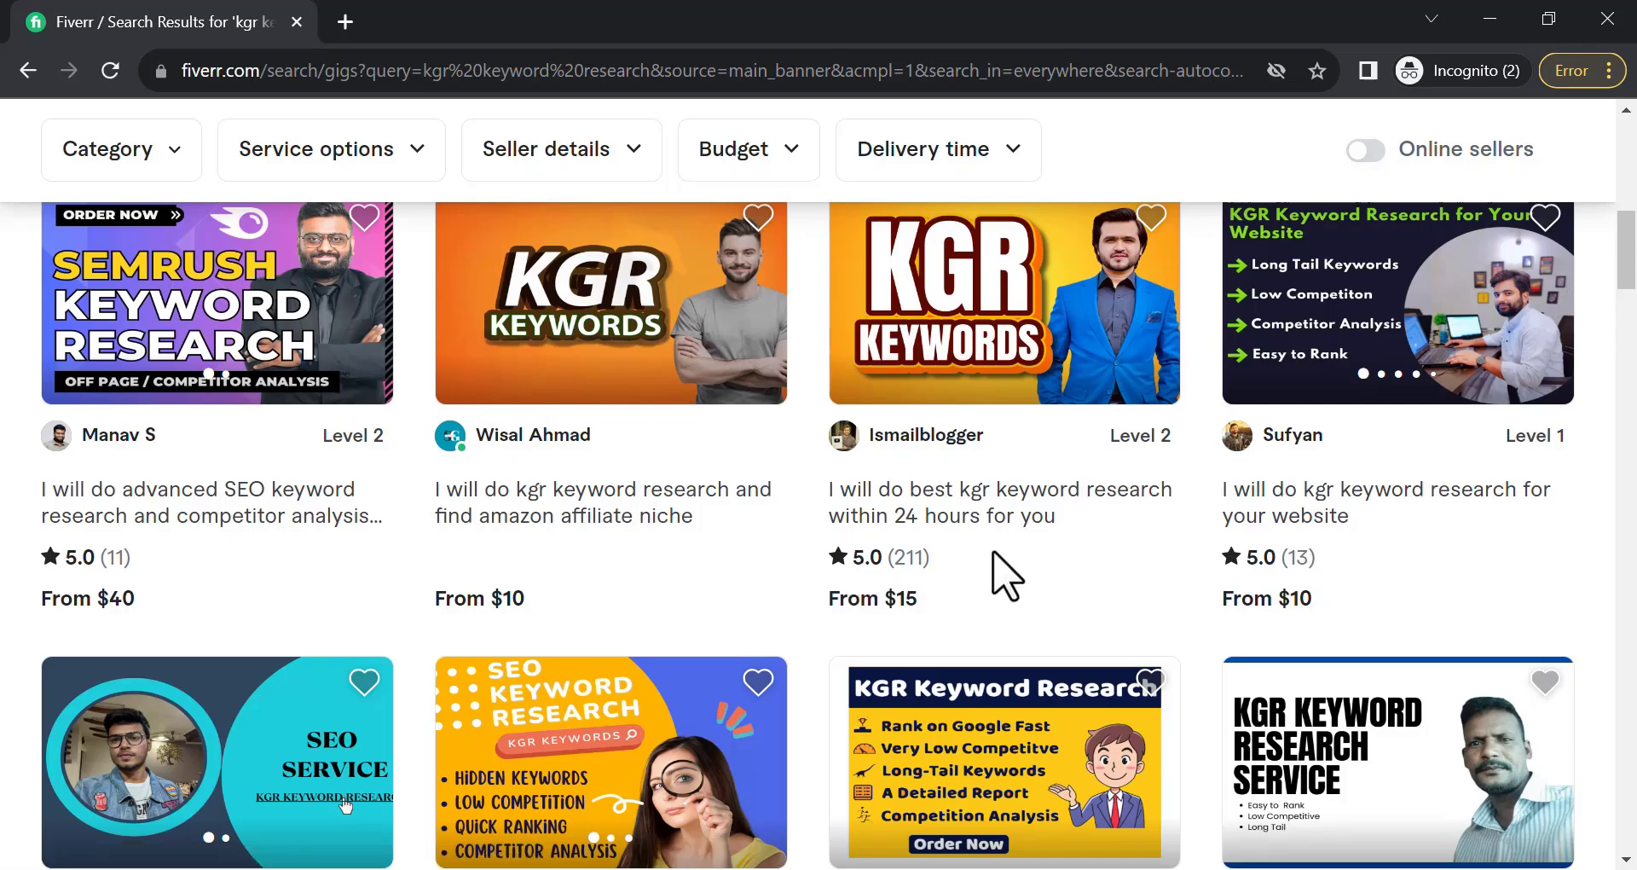
scroll(986, 566, "down", 4)
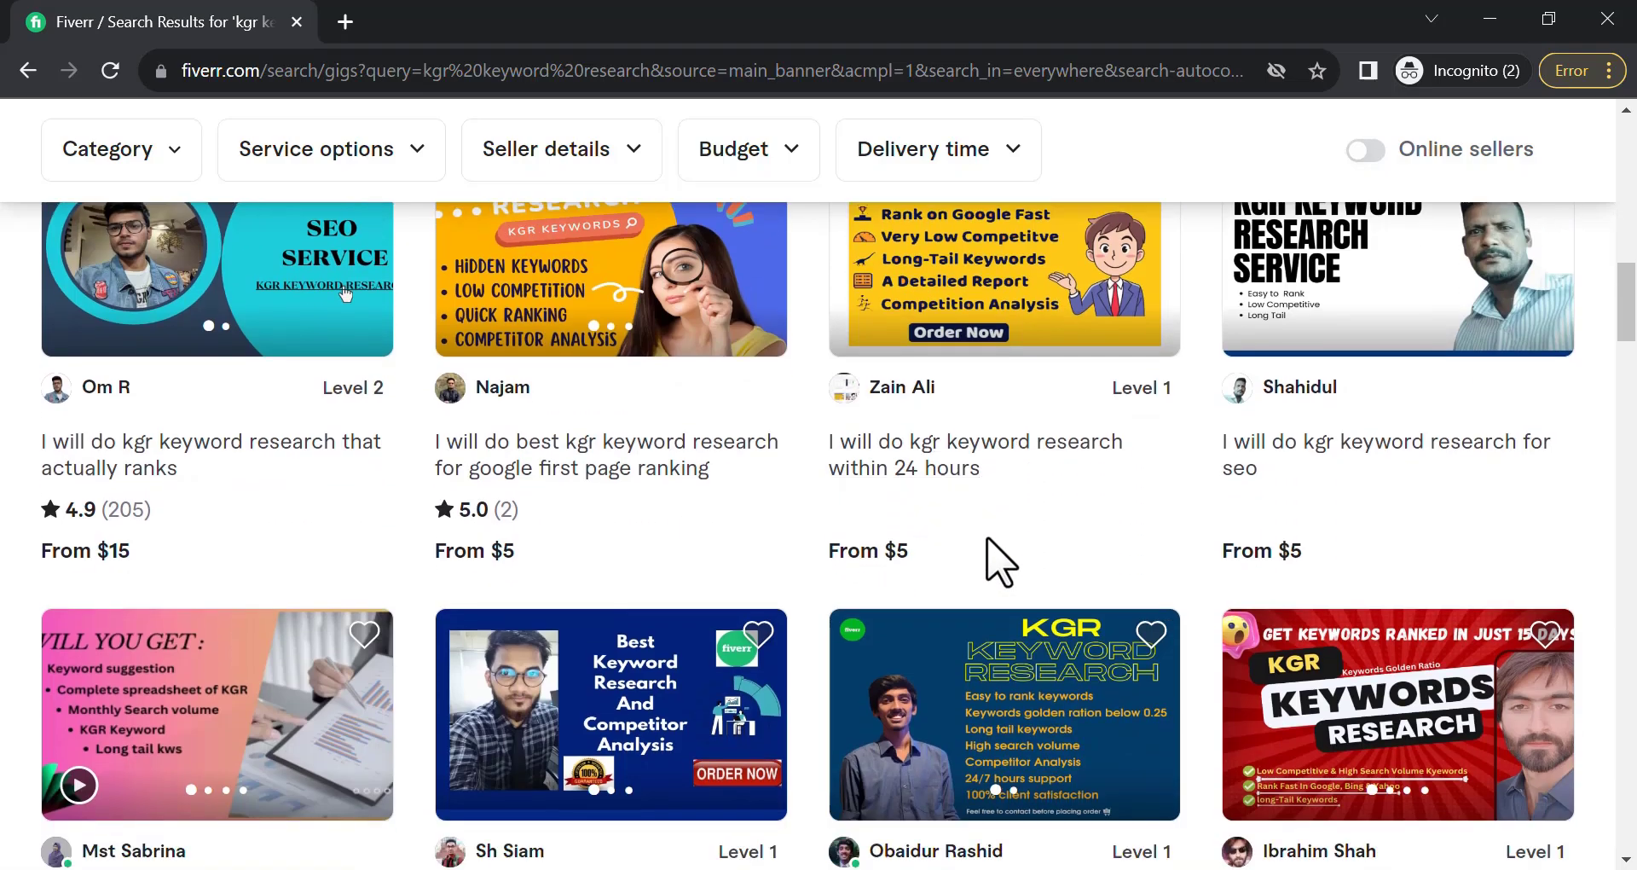
scroll(1352, 522, "down", 5)
scroll(1342, 511, "up", 6)
scroll(1342, 511, "down", 15)
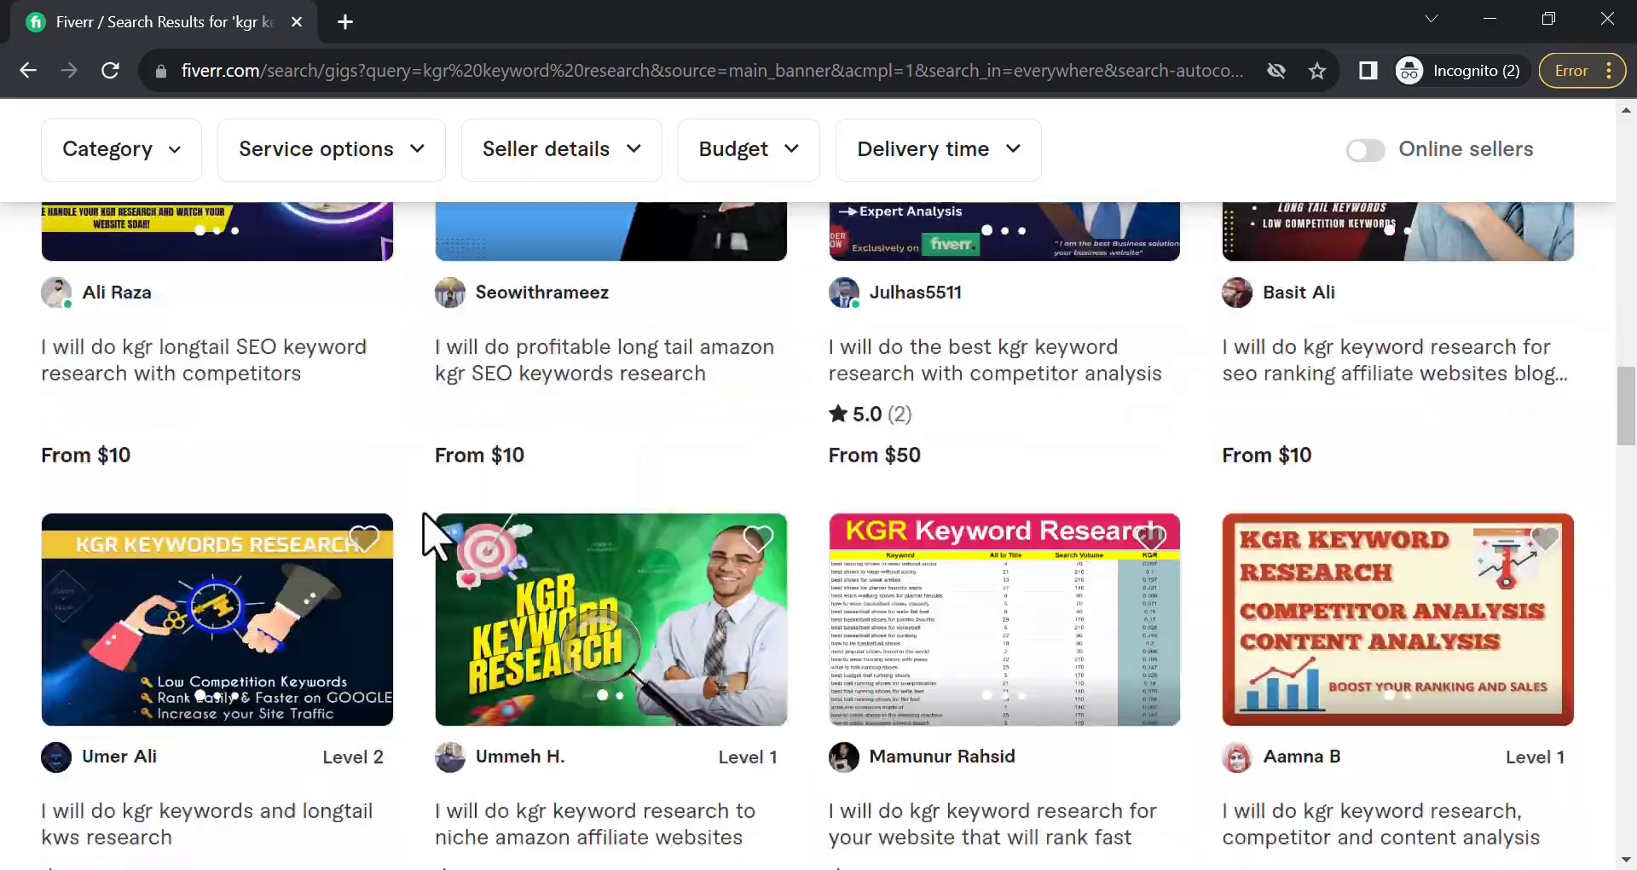
scroll(426, 515, "up", 15)
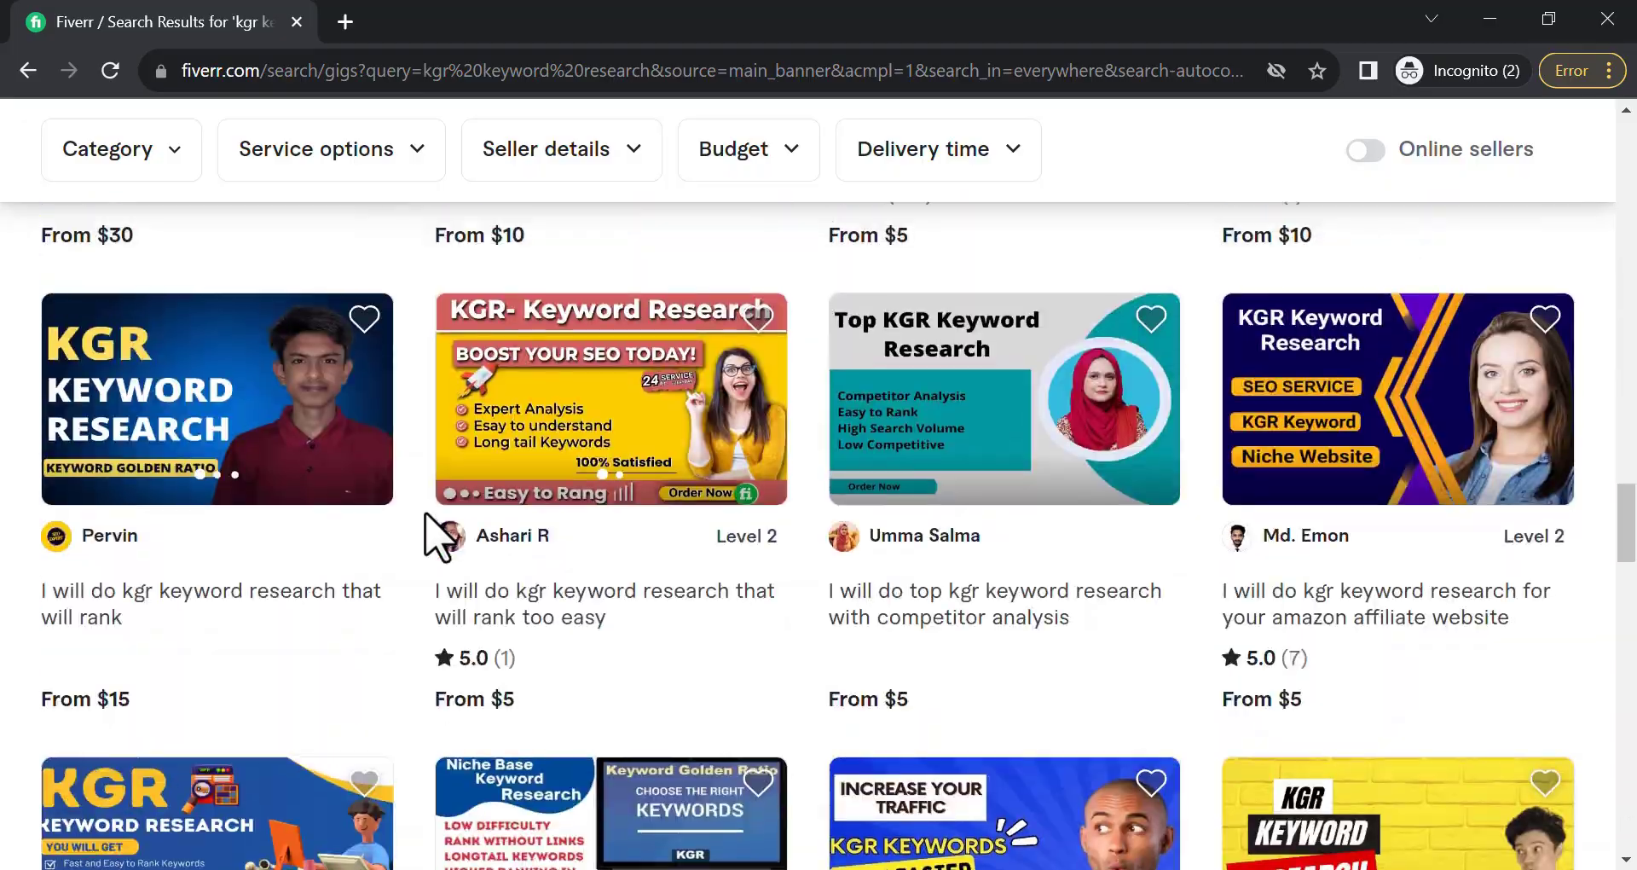
scroll(426, 537, "up", 3)
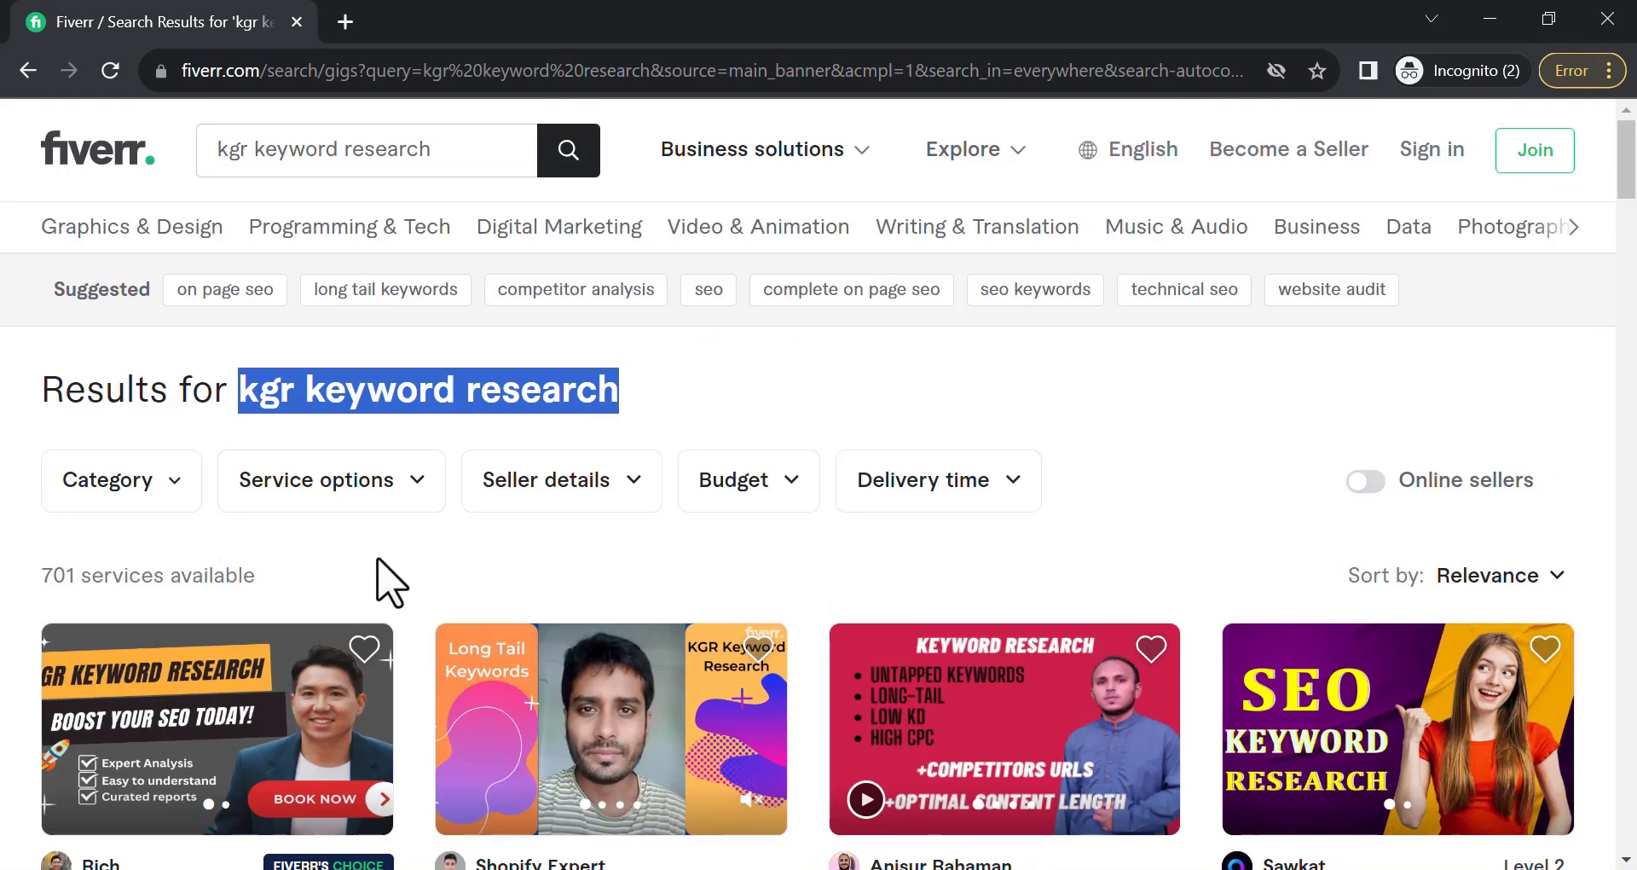
Step: Open the Amazon PPC KGR keyword research gig and the "kgr keyword research that will rank" gig in separate browser tabs
scroll(793, 618, "down", 2)
scroll(823, 609, "down", 3)
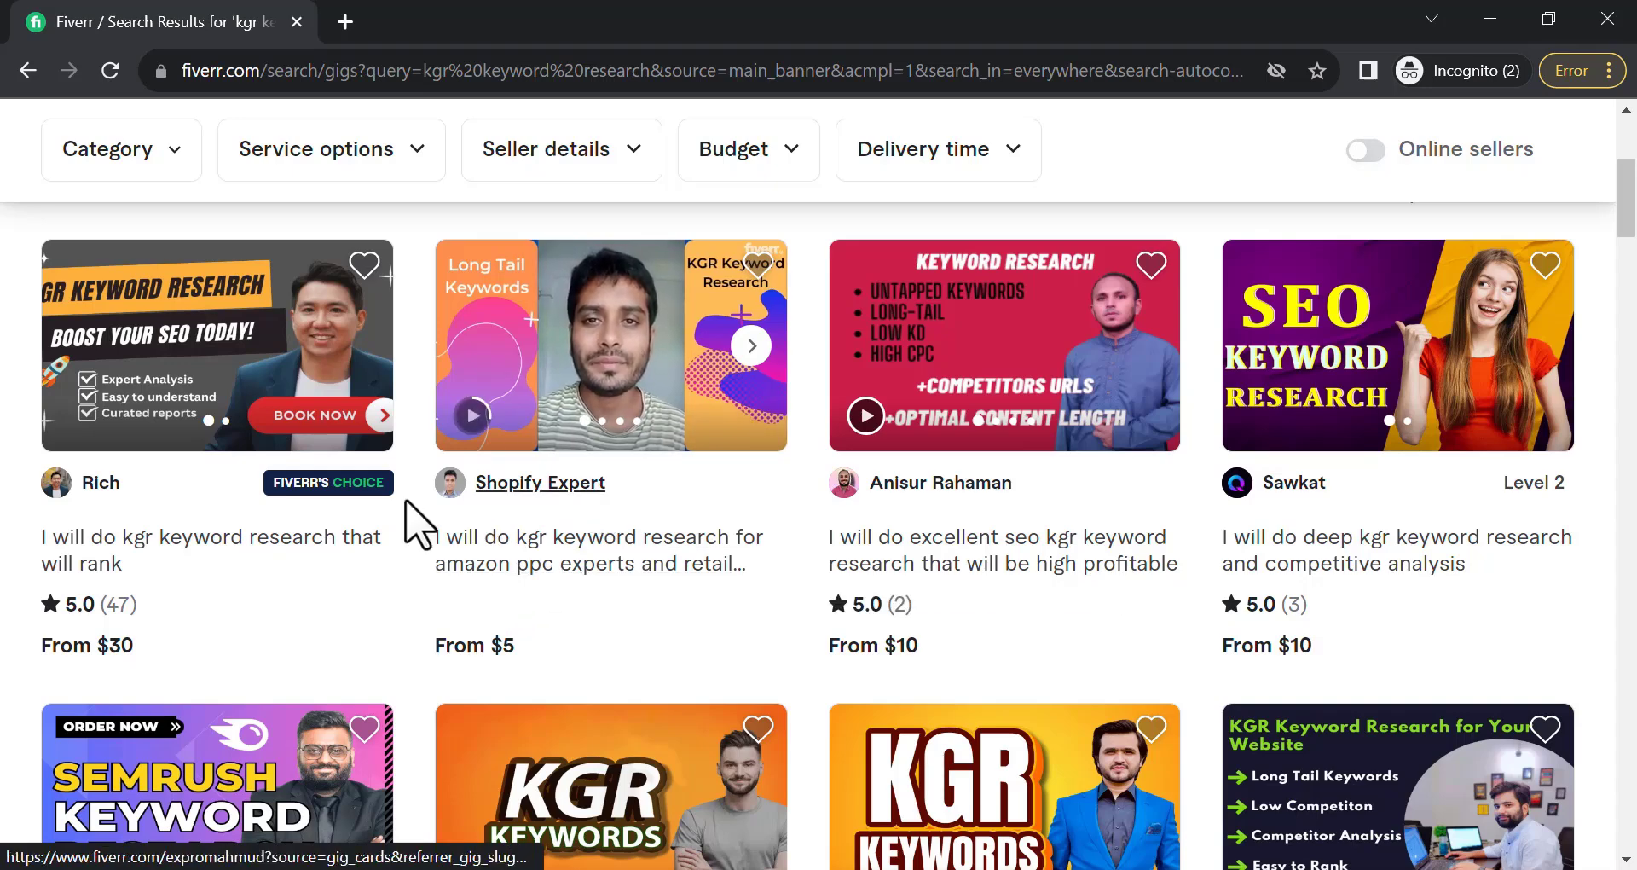
middle_click(569, 564)
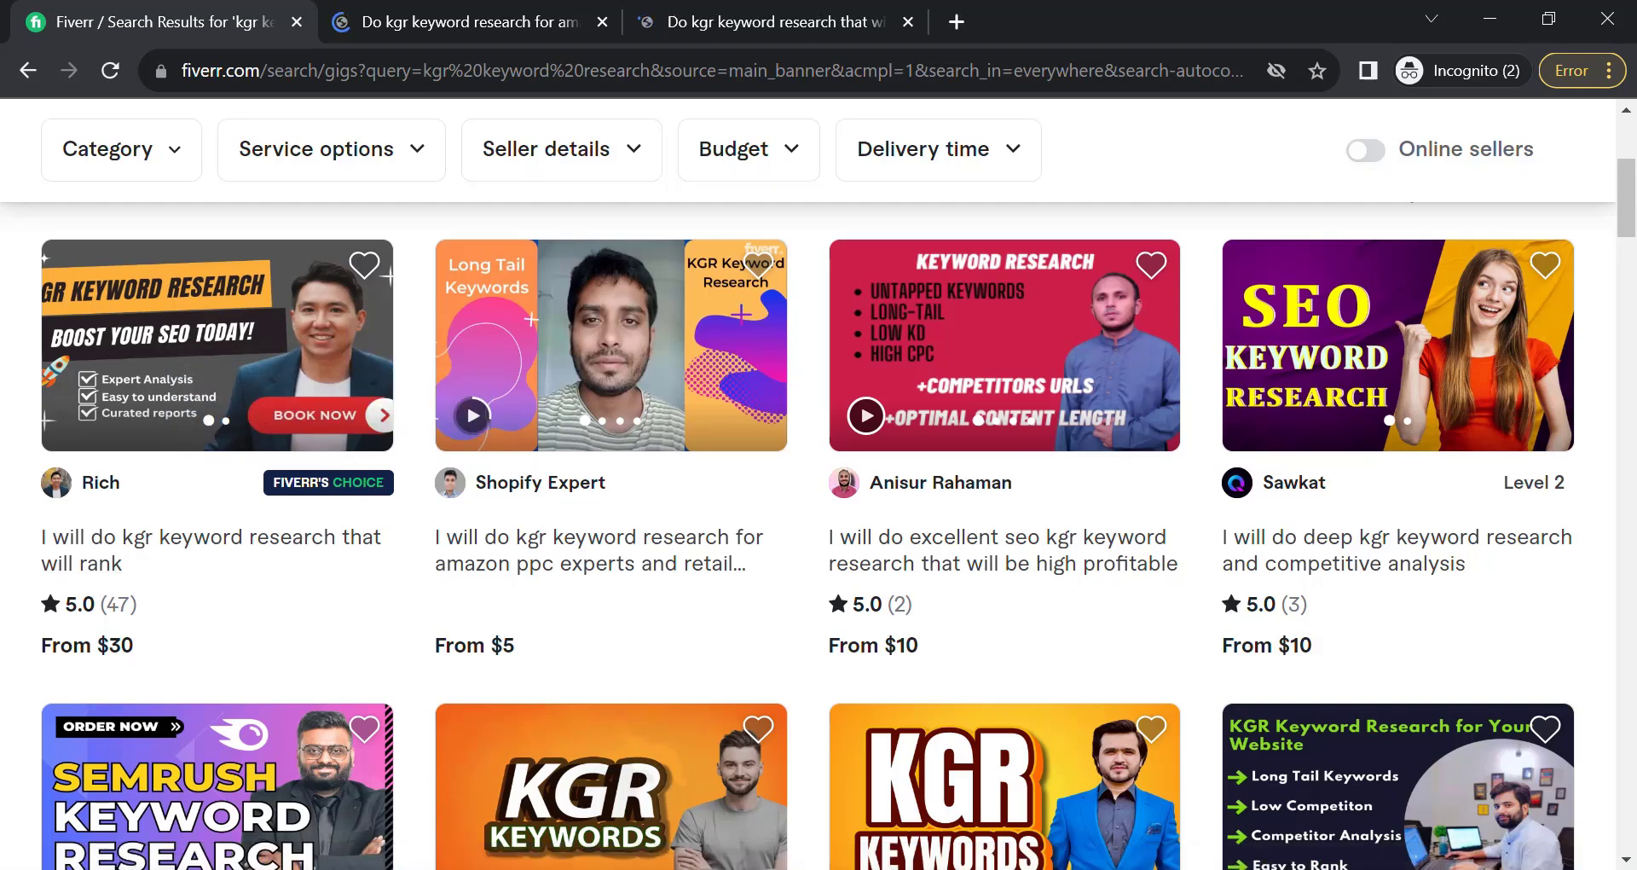
mouse_move(755, 426)
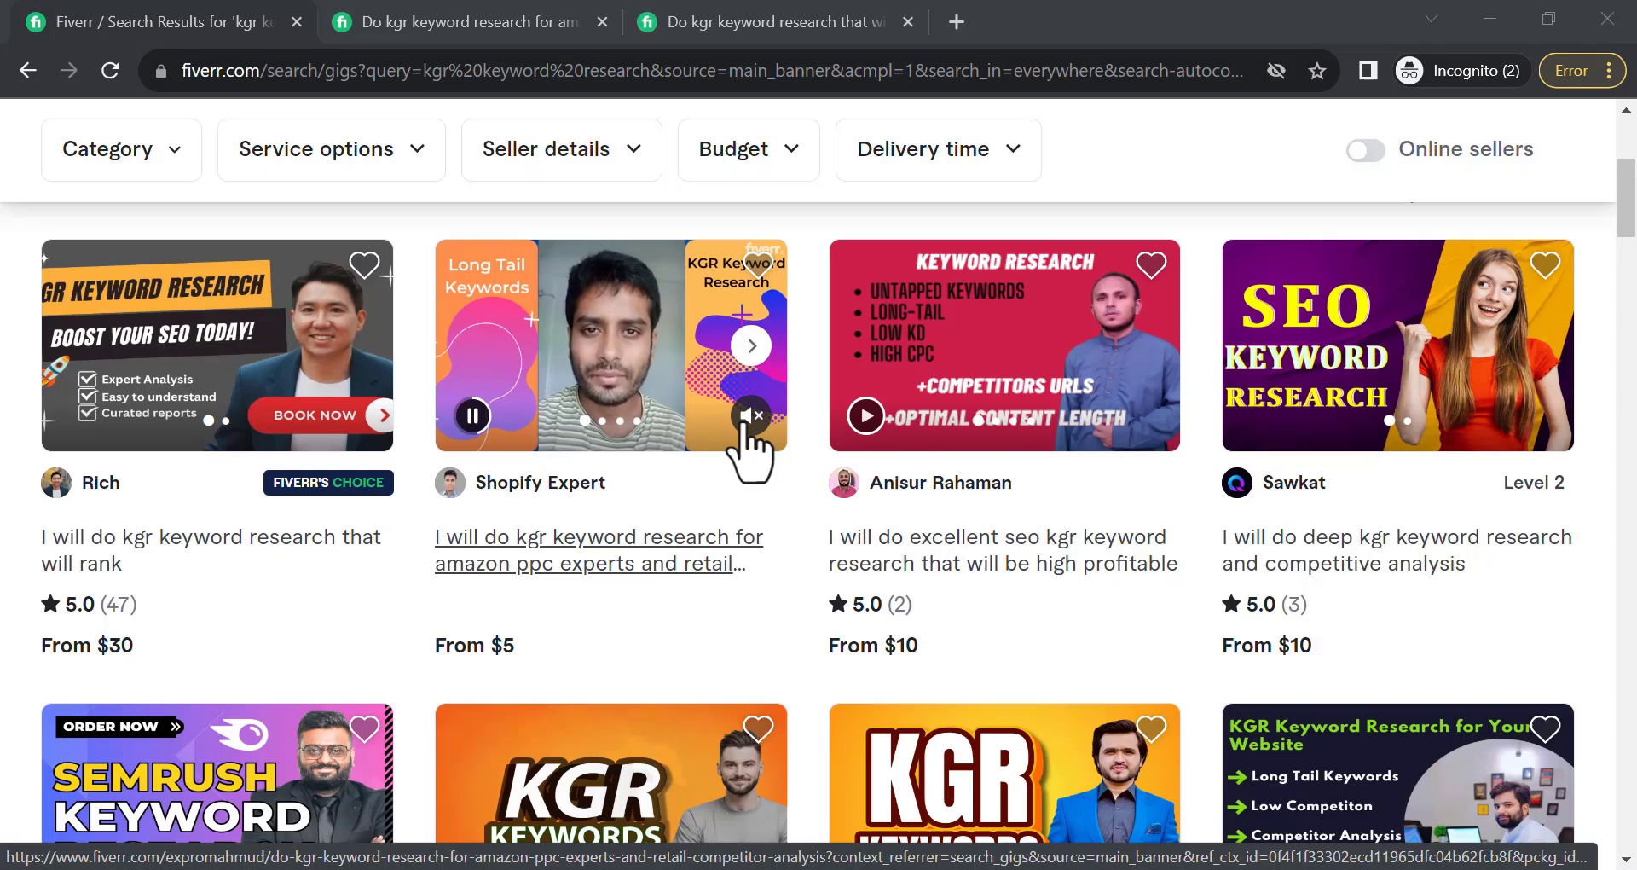
Step: Compare the titles of the Amazon PPC KGR keyword research gig and the "kgr keyword research that will rank" gig
left_click(541, 21)
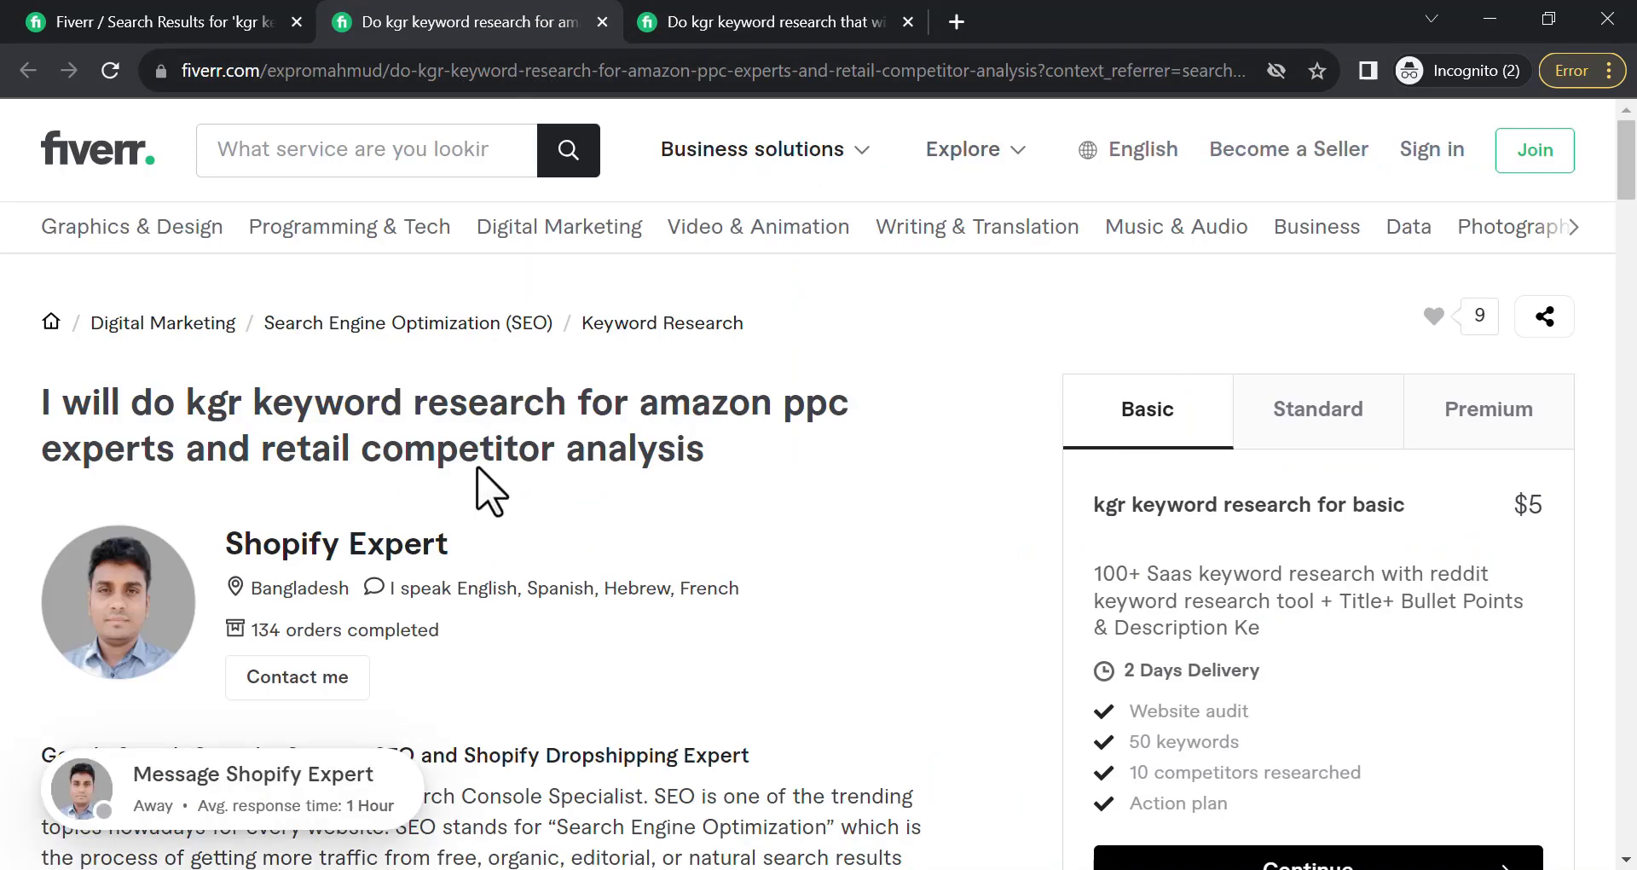
left_click_drag(715, 456, 10, 390)
left_click(707, 281)
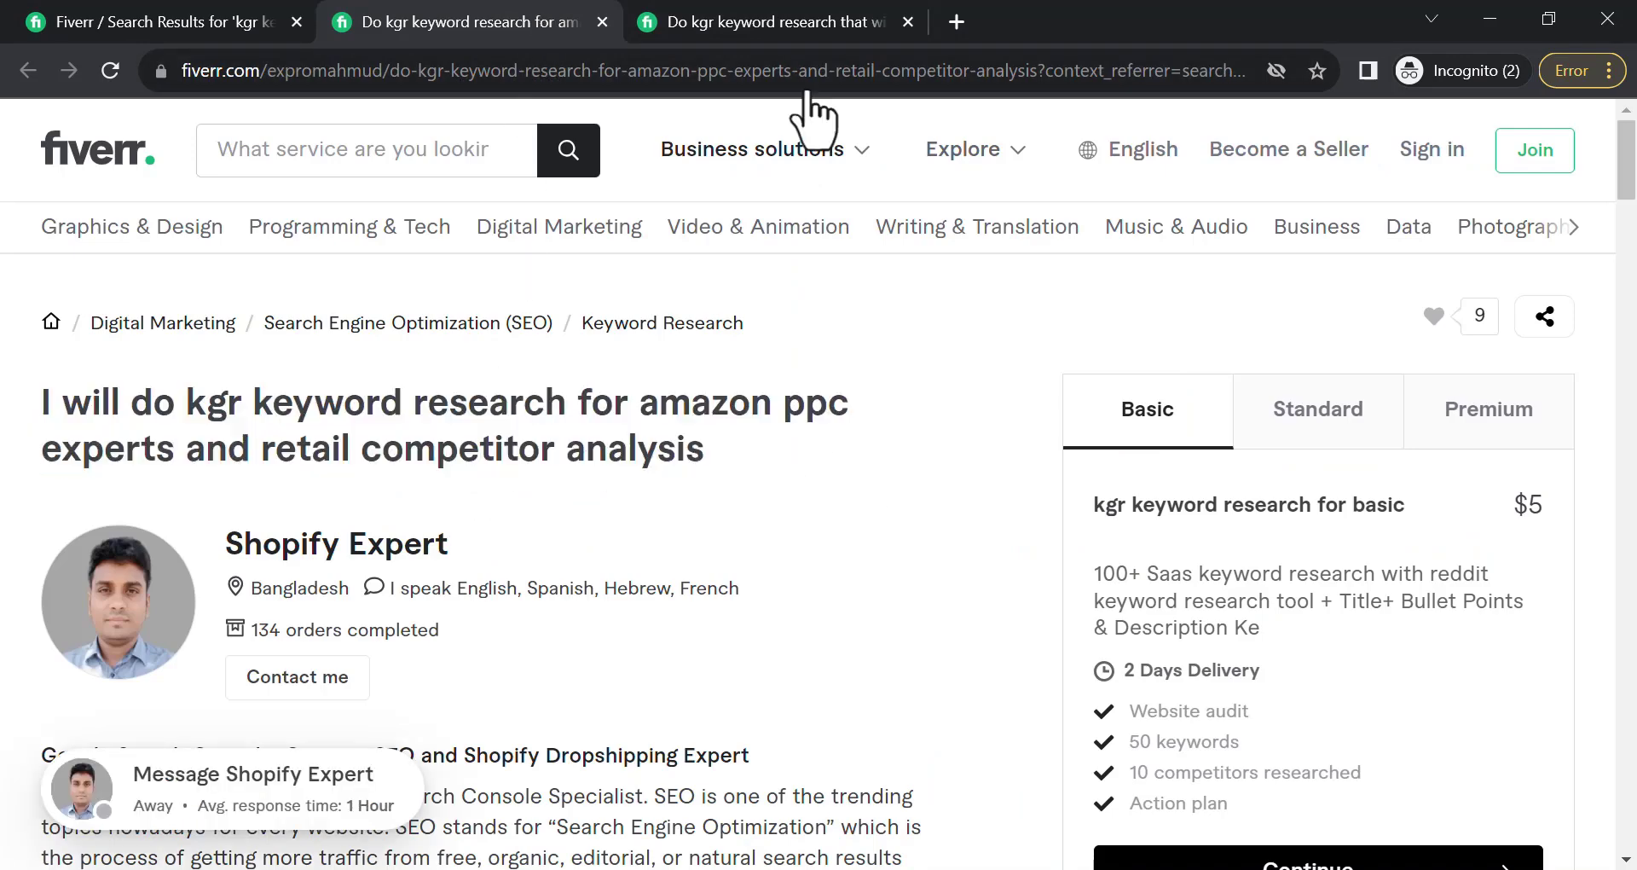
left_click(828, 20)
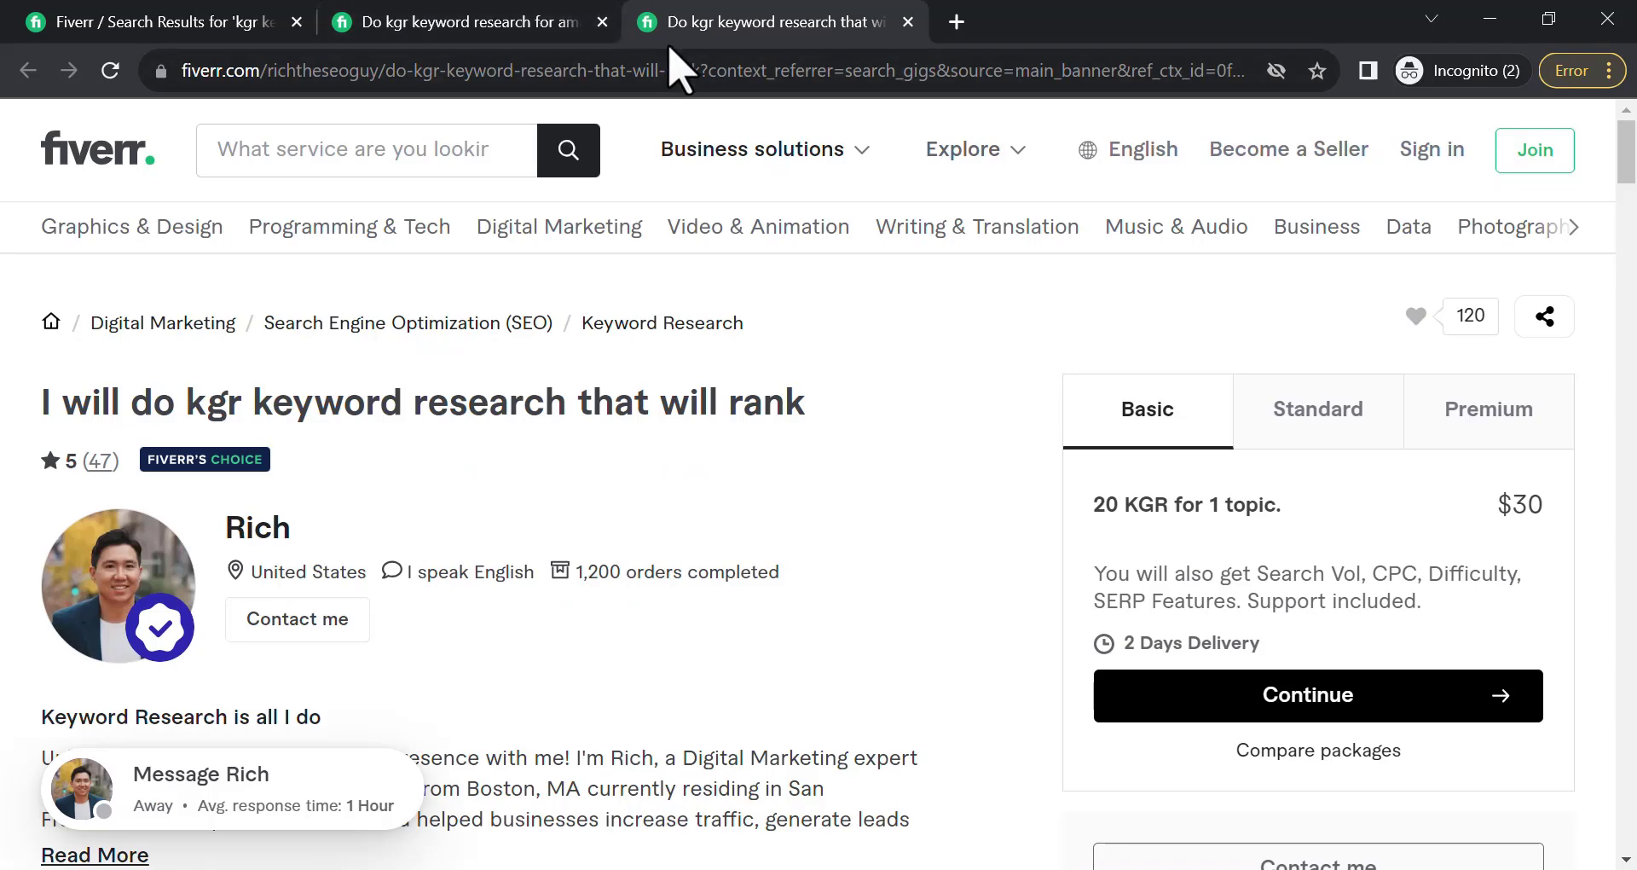
left_click(503, 38)
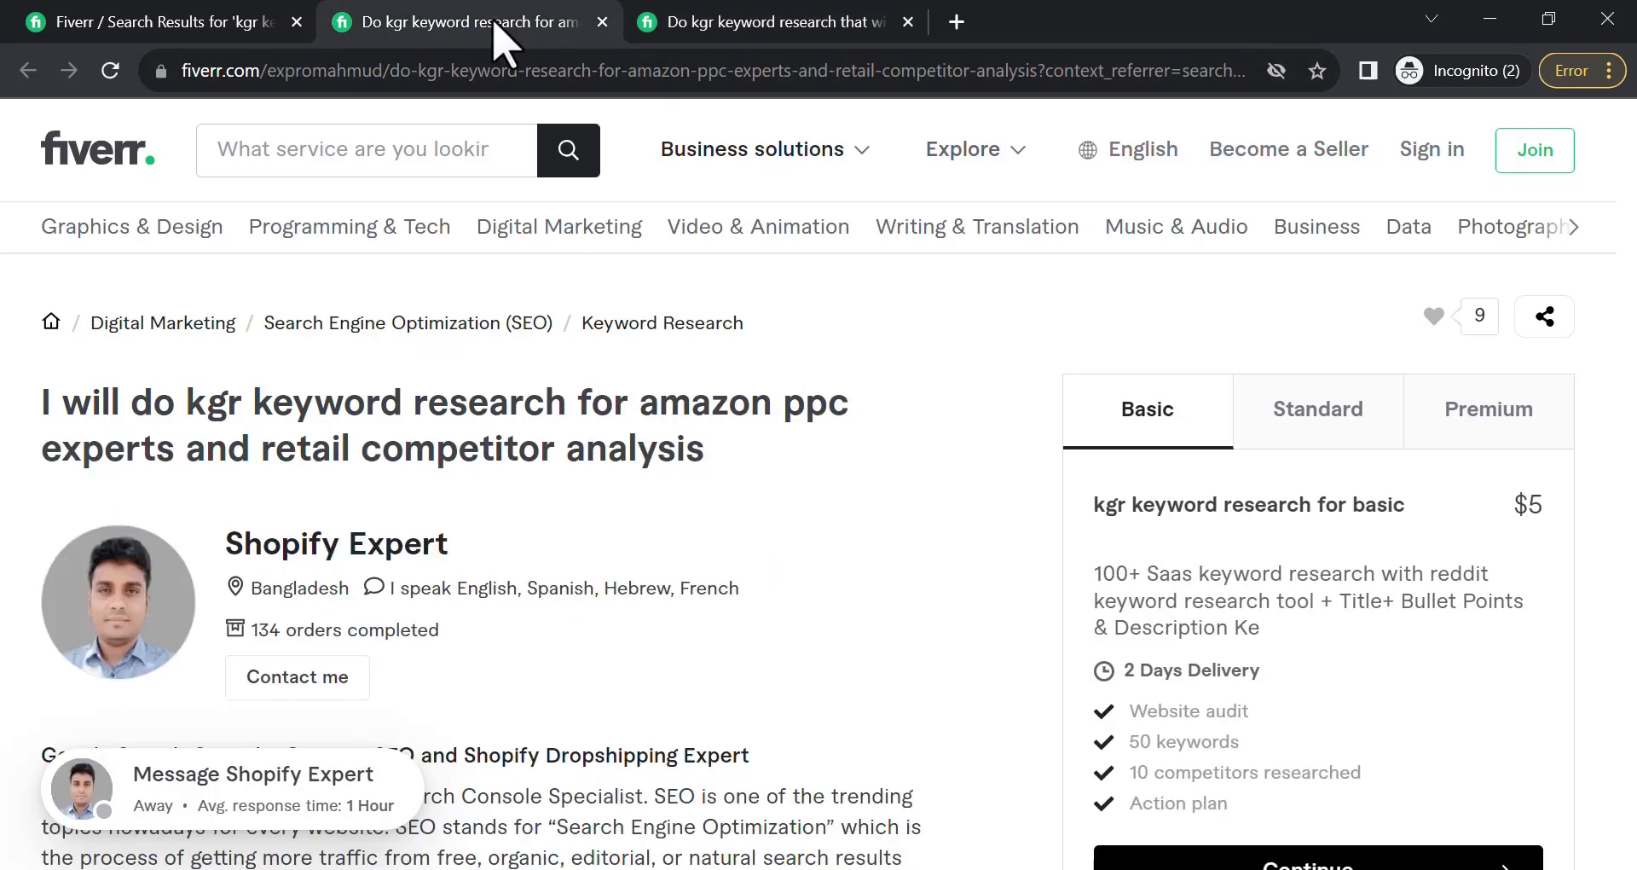
left_click_drag(728, 456, 13, 397)
left_click(620, 405)
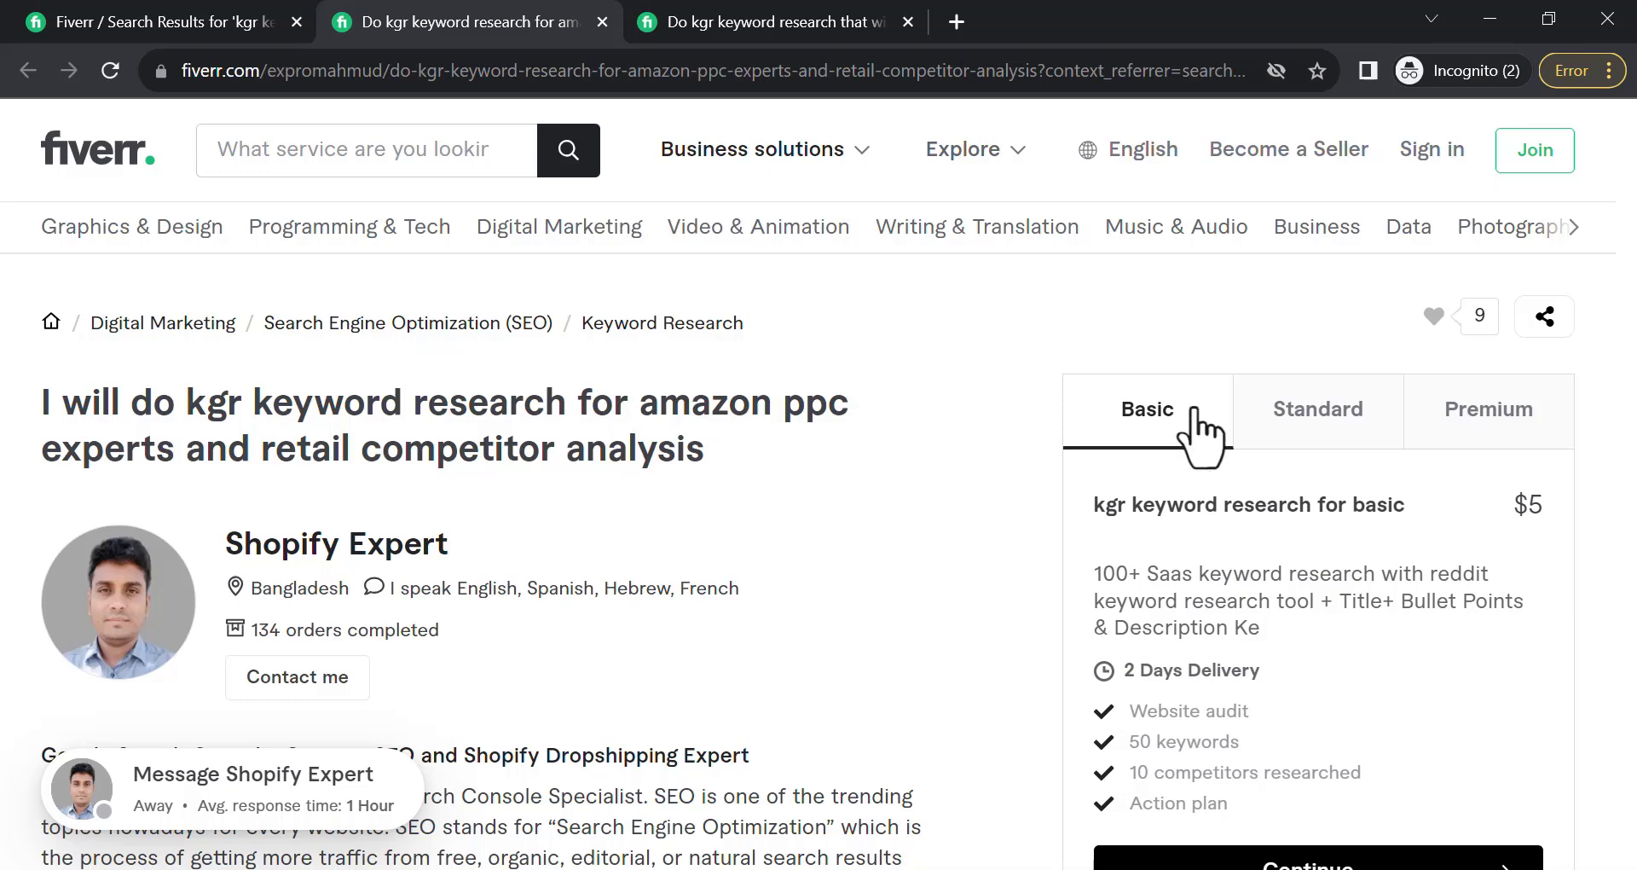
Step: Look over the Amazon PPC gig page, checking the Basic package's title and the seller's description
scroll(1185, 418, "down", 3)
left_click_drag(1095, 248, 1364, 254)
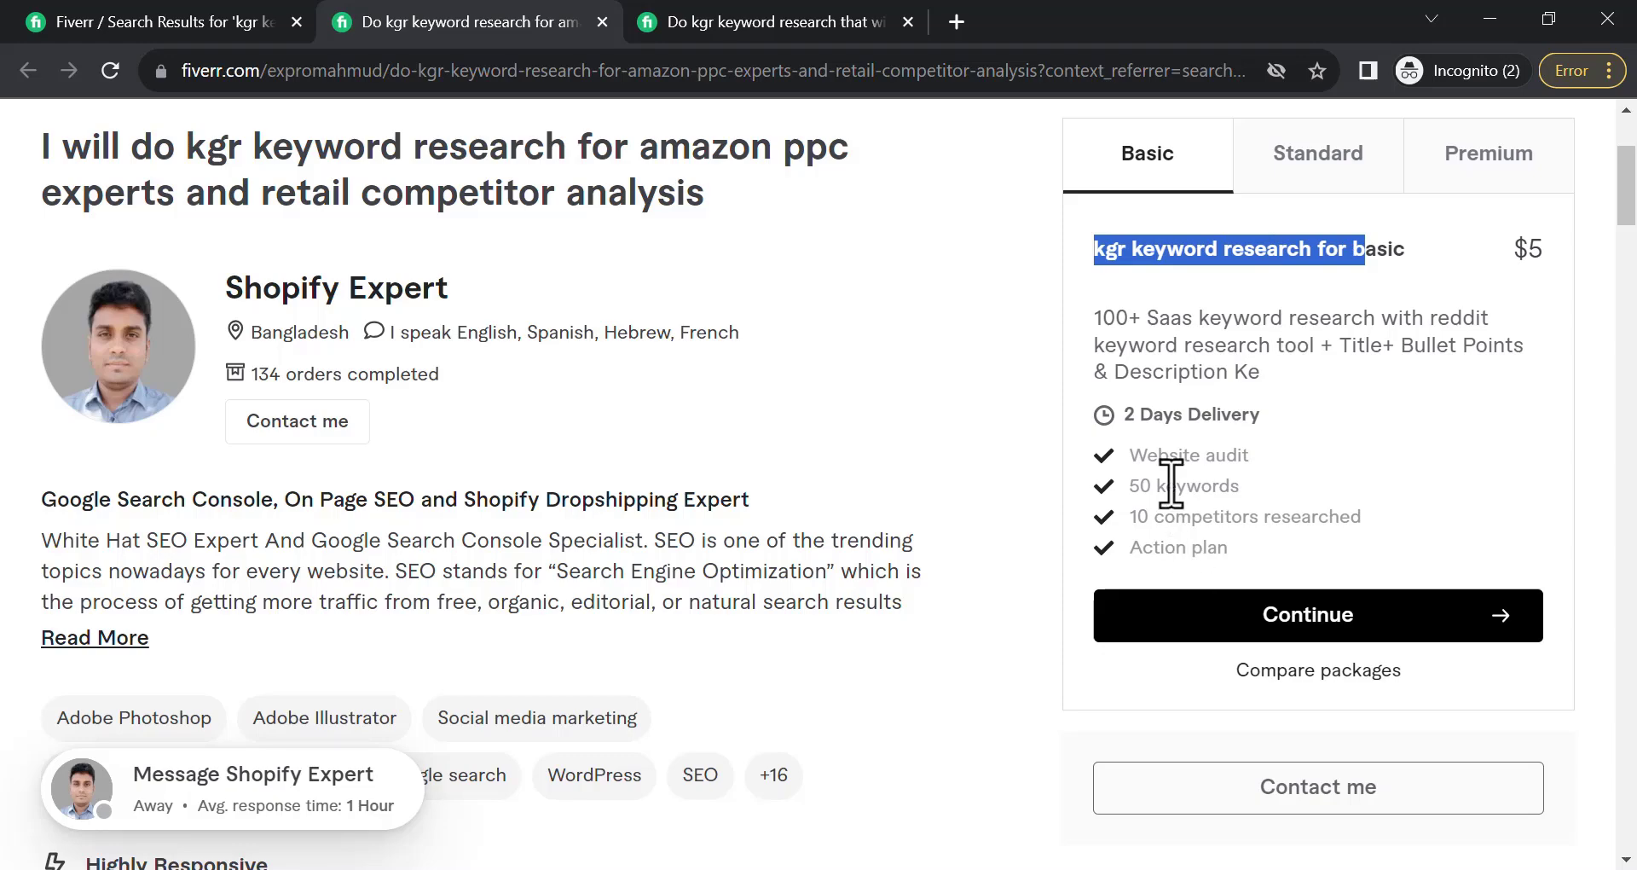
scroll(669, 341, "up", 3)
scroll(669, 349, "down", 12)
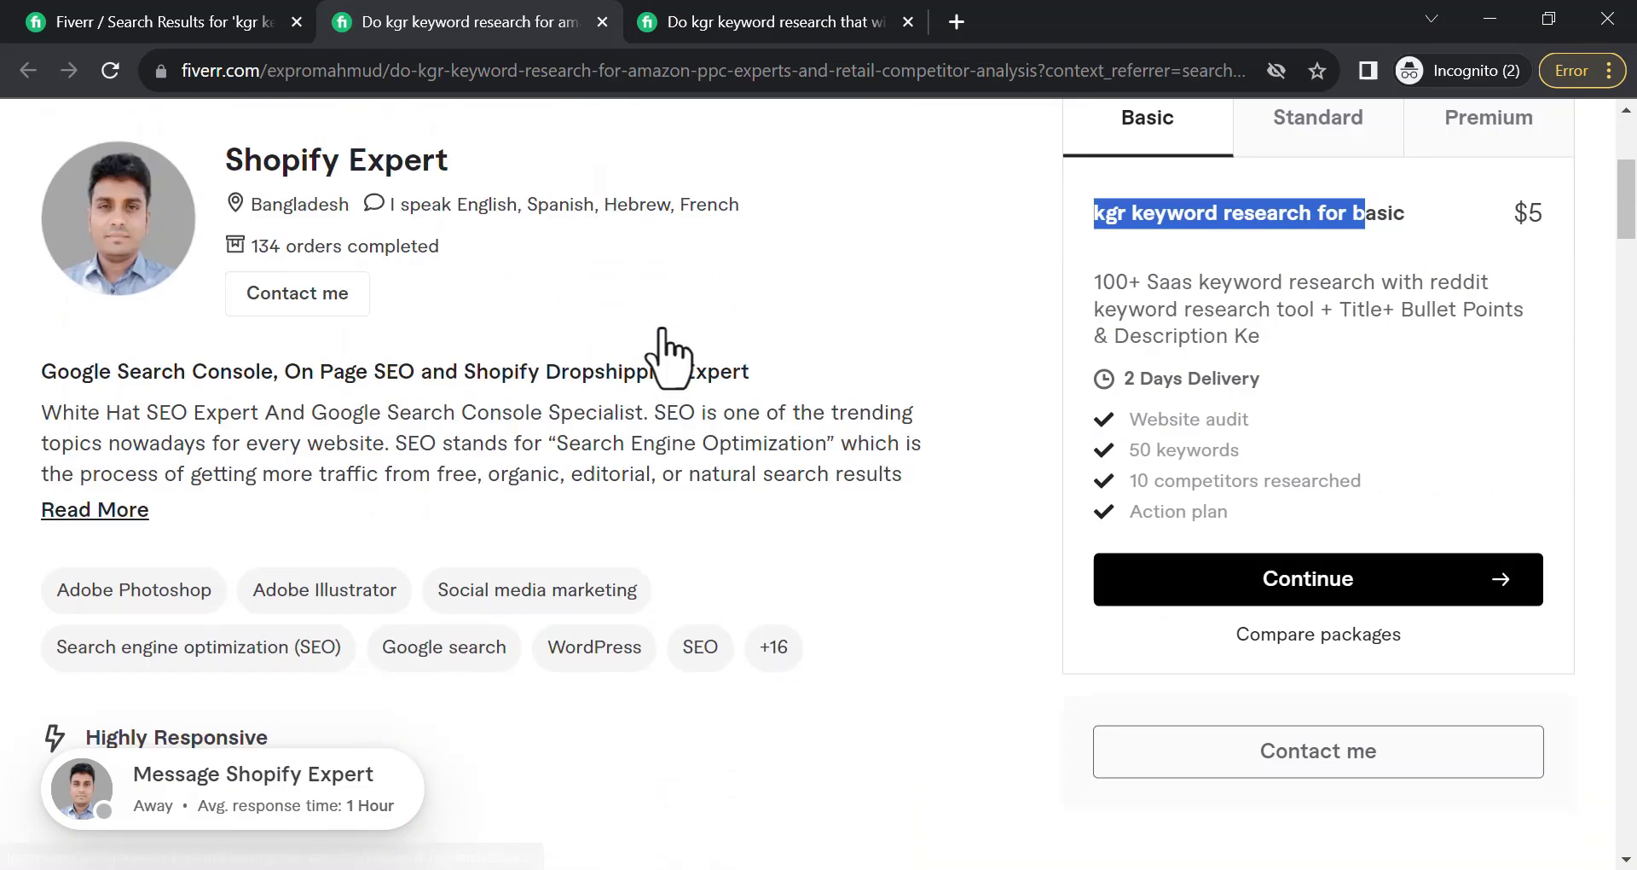
scroll(674, 353, "up", 6)
scroll(669, 350, "up", 7)
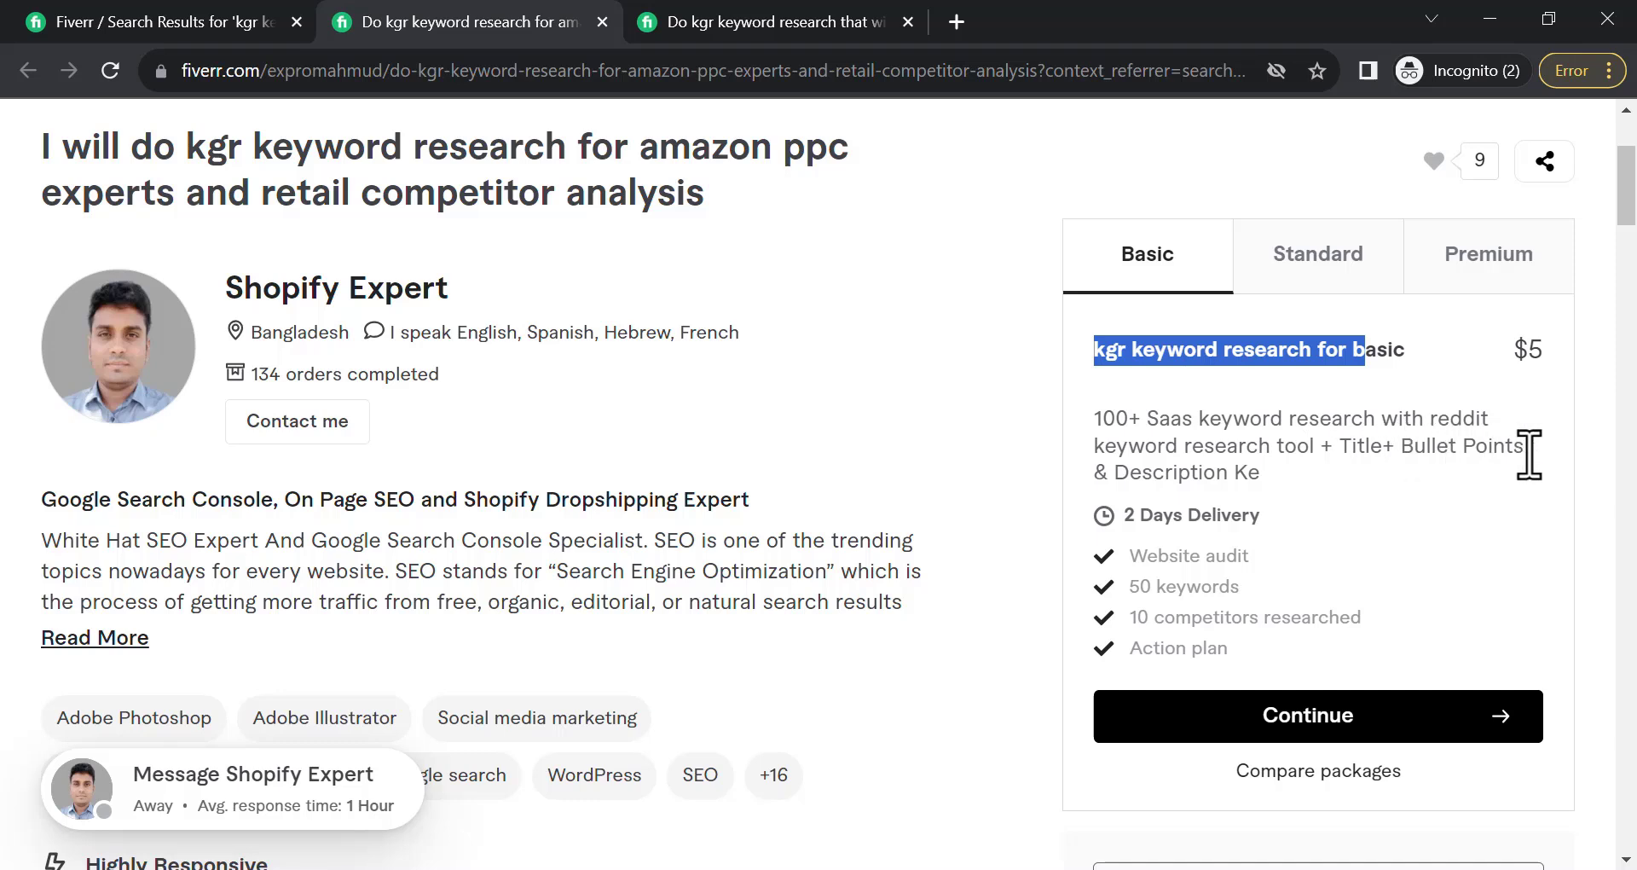
Step: Read the Basic package's description and its included website audit, keywords, competitor research and action plan items in the Amazon PPC gig
left_click_drag(1286, 486, 1103, 441)
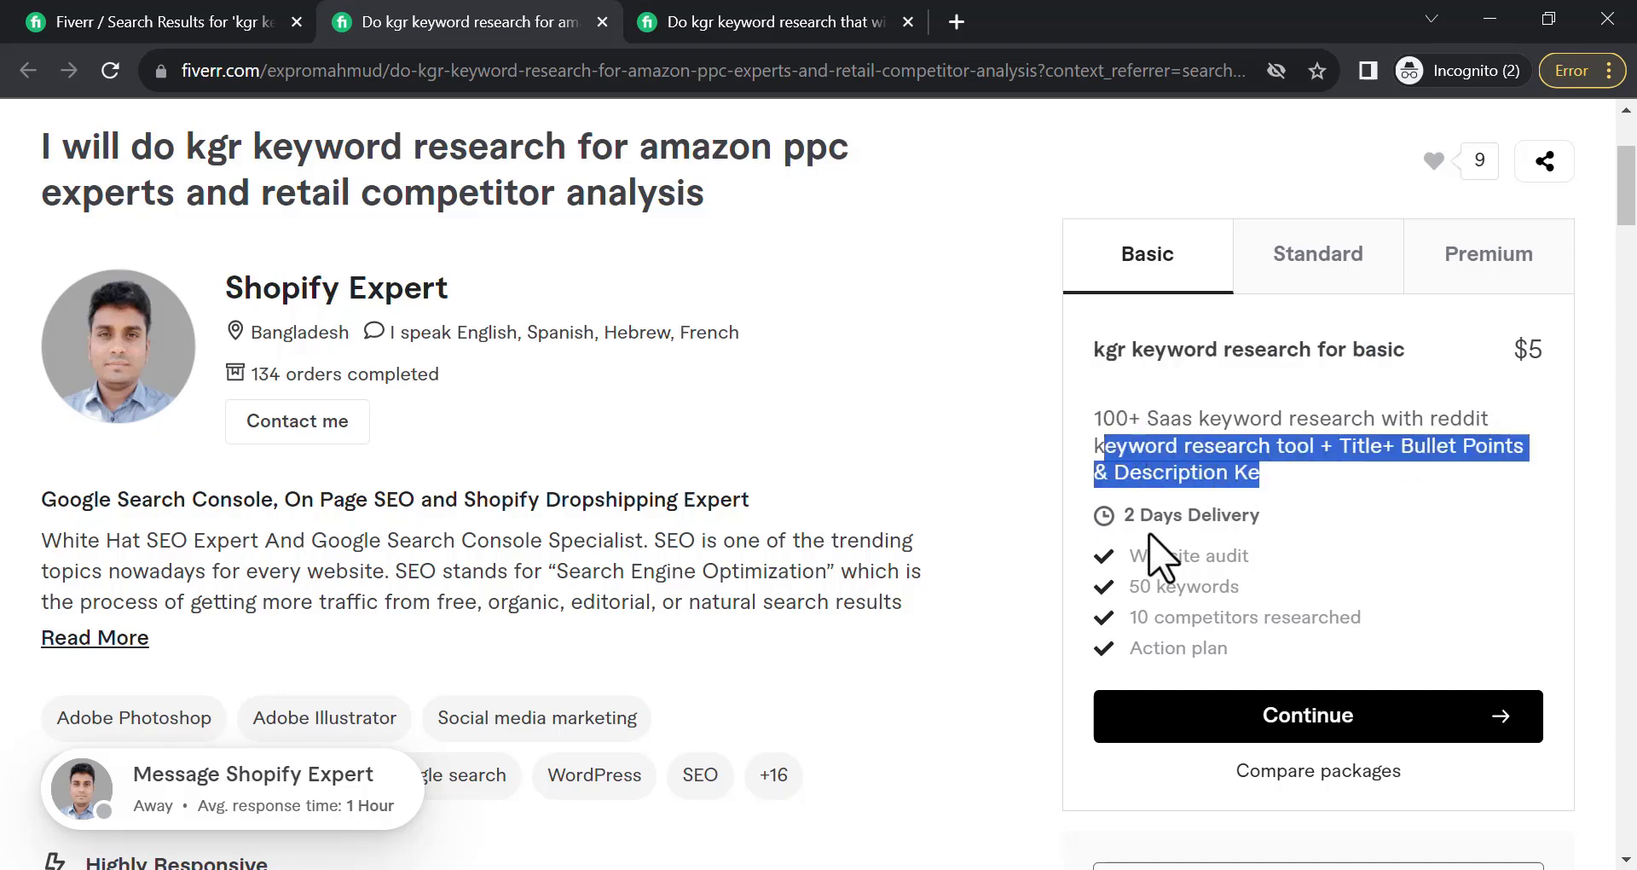
left_click_drag(1136, 555, 1315, 566)
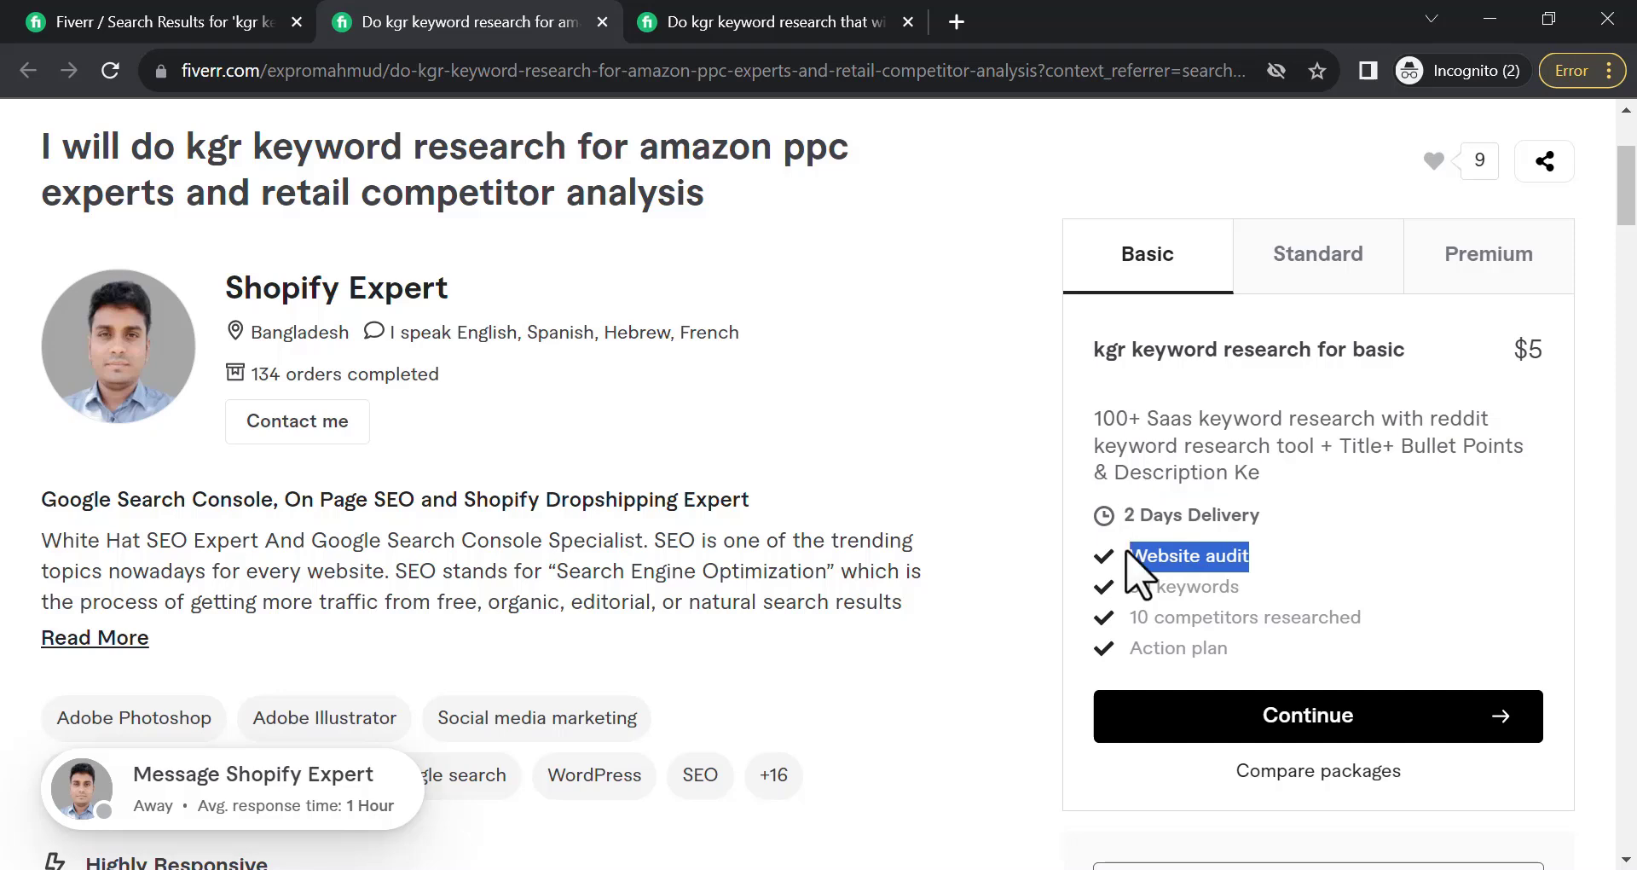
left_click(1257, 593)
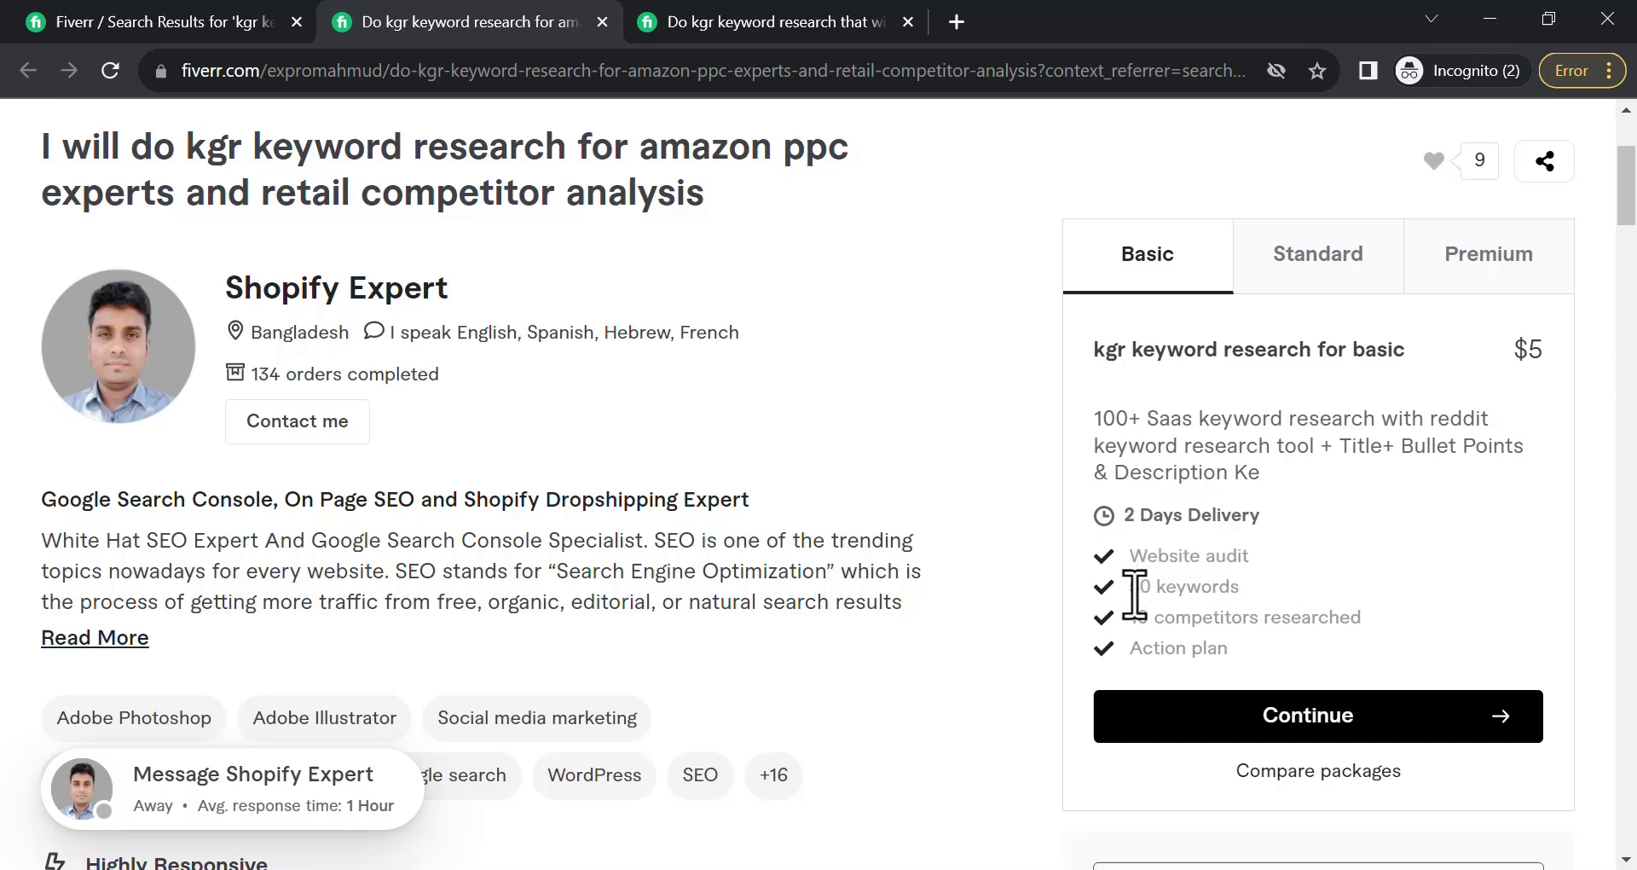
left_click_drag(1134, 594, 1297, 613)
left_click_drag(1124, 621, 1407, 651)
left_click_drag(1136, 650, 1353, 625)
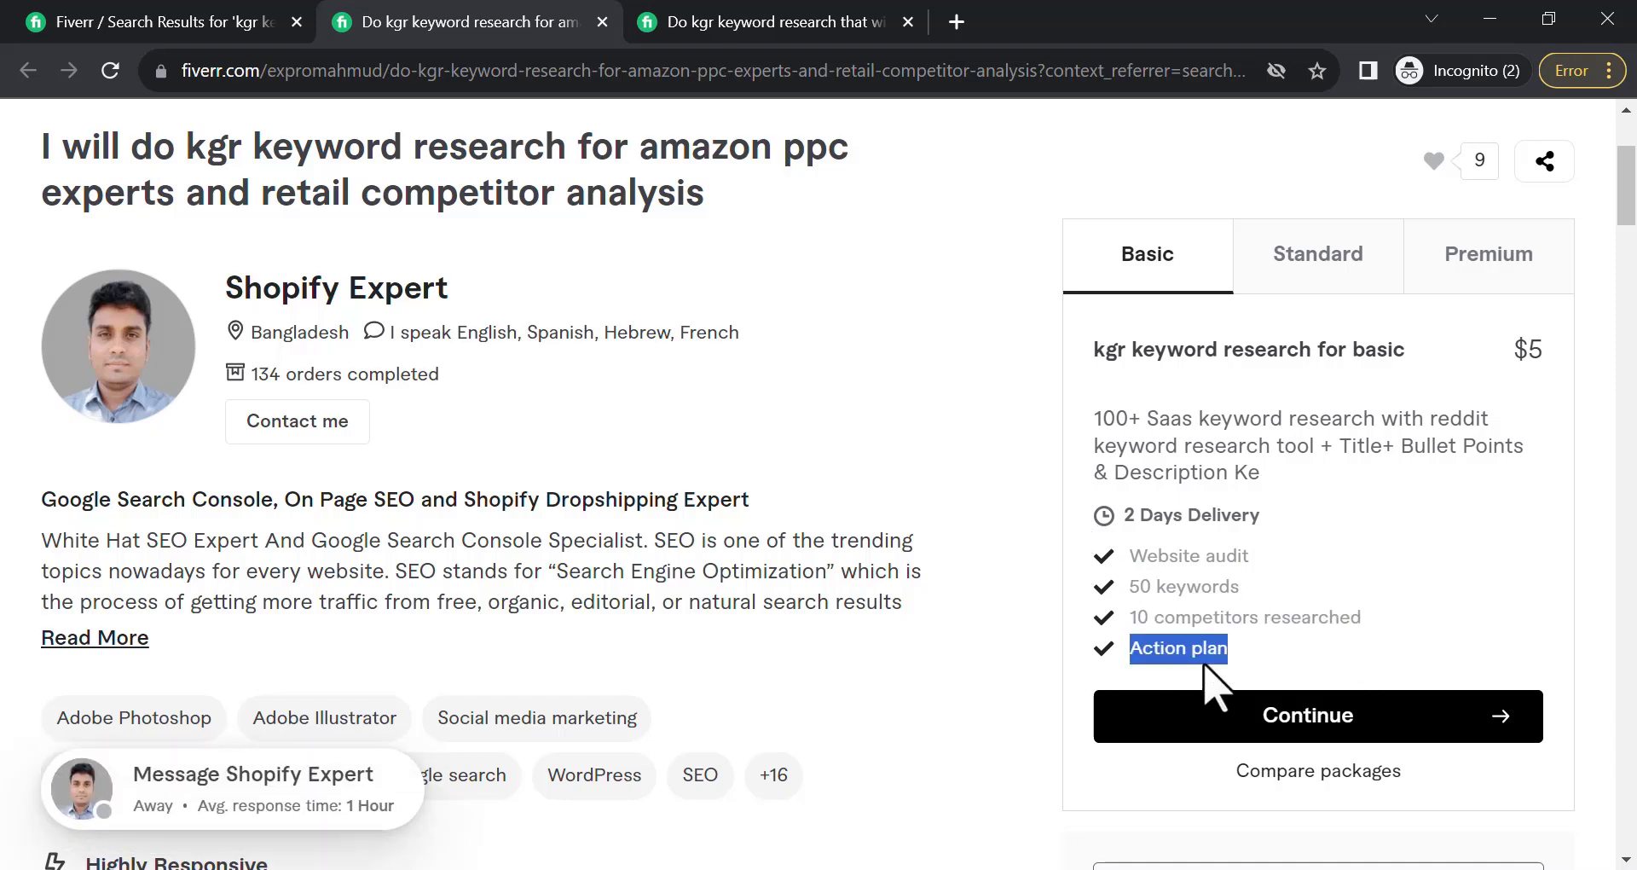
left_click_drag(1250, 674, 1110, 658)
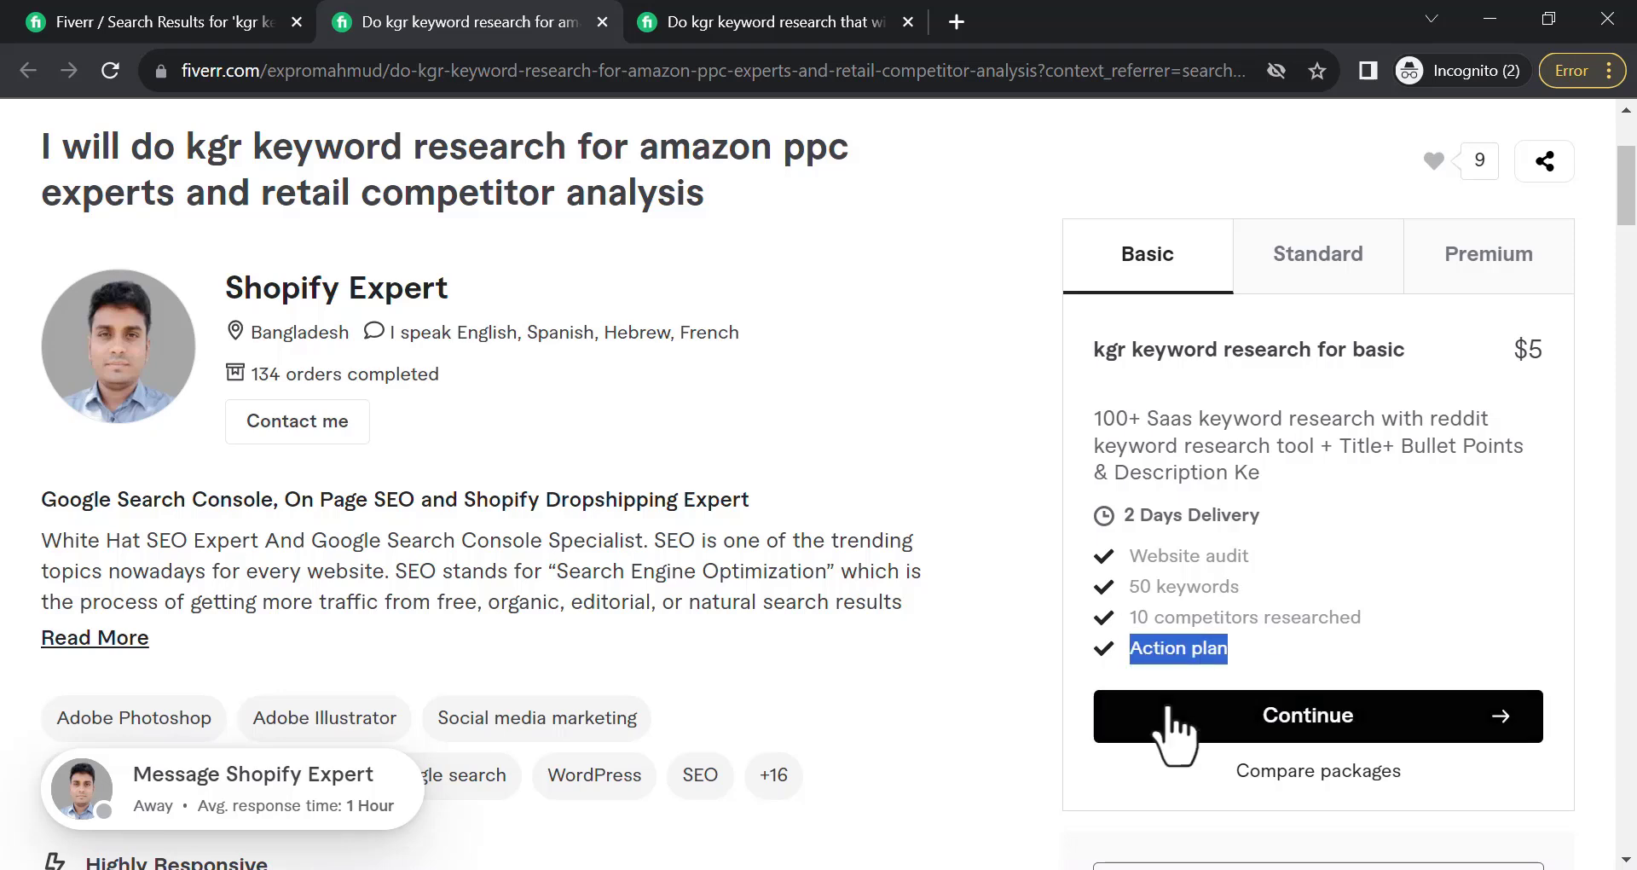
left_click_drag(1132, 617, 1365, 618)
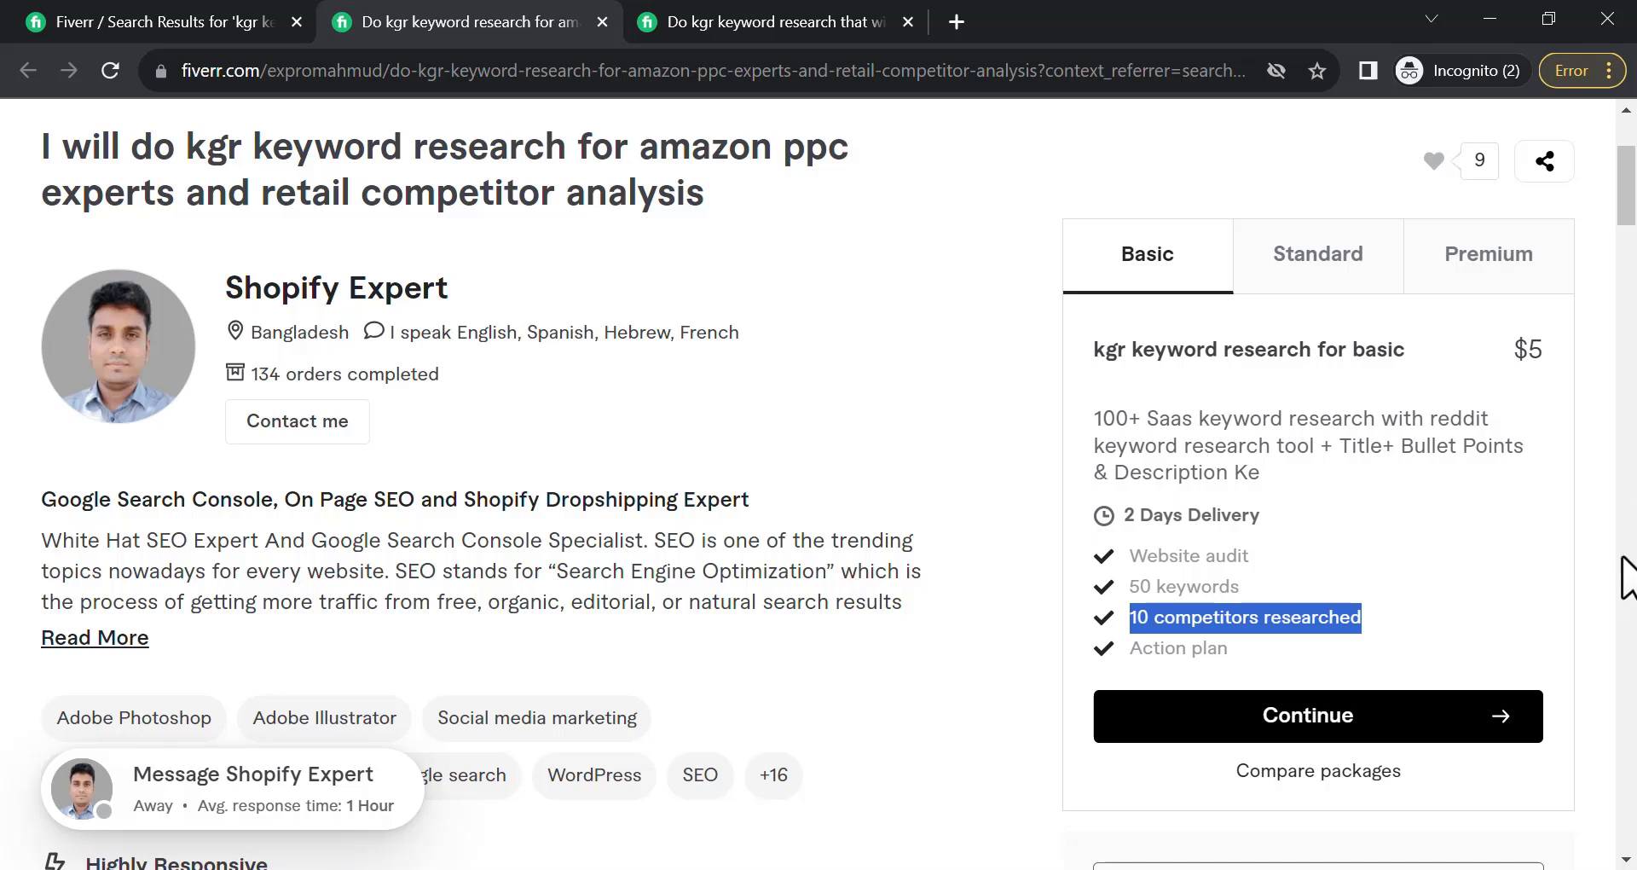
Step: Examine the Amazon PPC gig's Standard package and compare its included items and number of researched competitors with the Basic package
left_click(1336, 272)
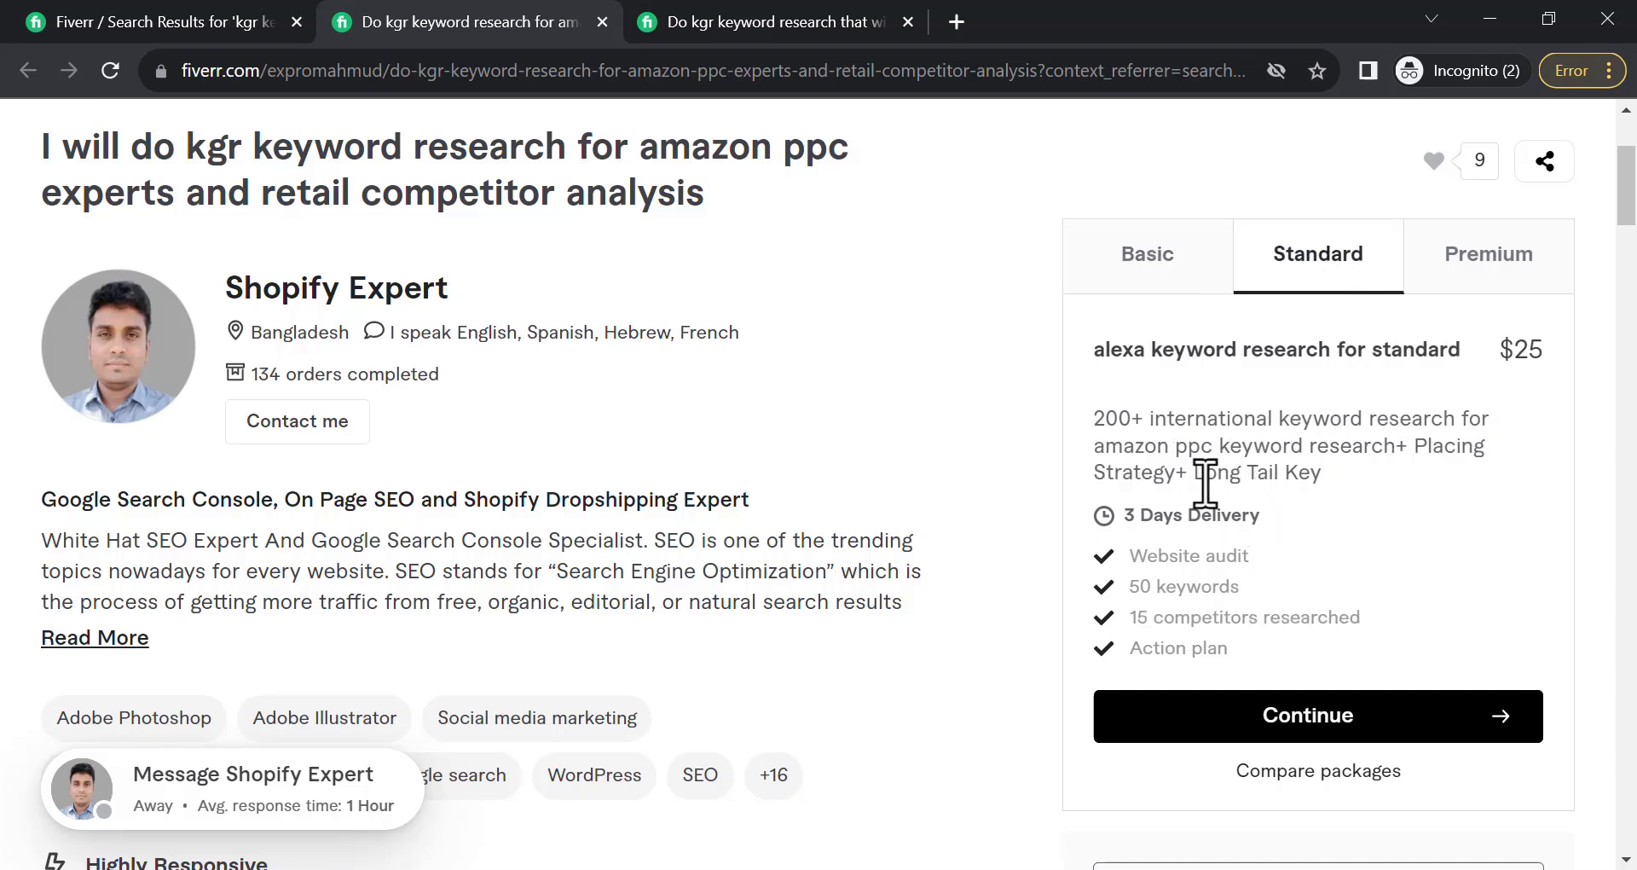
left_click_drag(1130, 556, 1332, 561)
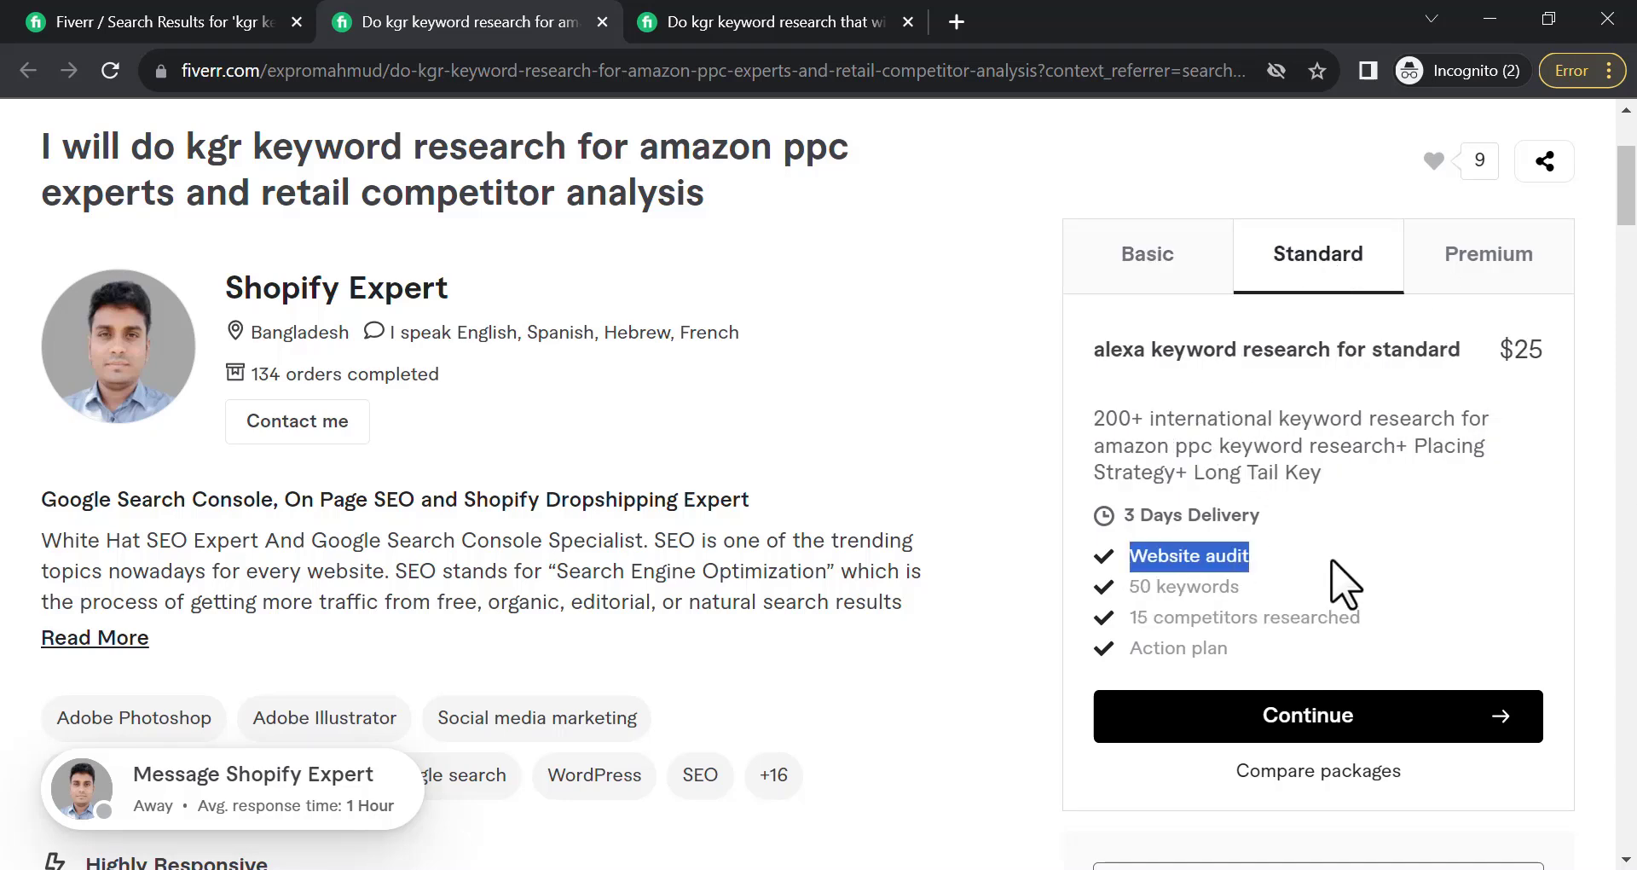
left_click_drag(1127, 589, 1304, 589)
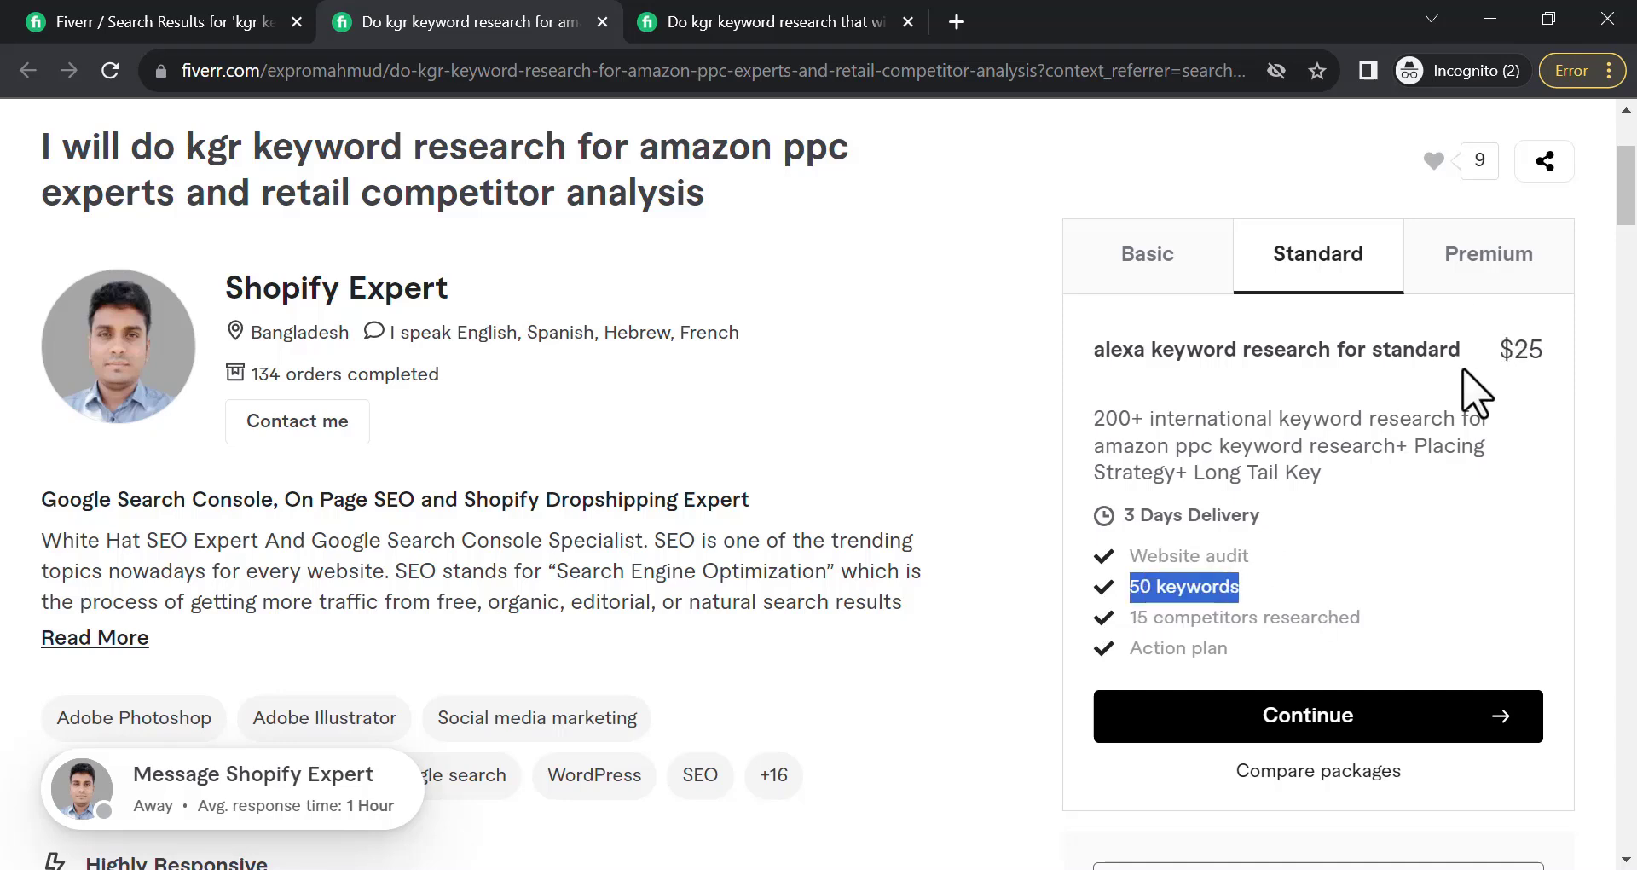
left_click_drag(1129, 617, 1392, 624)
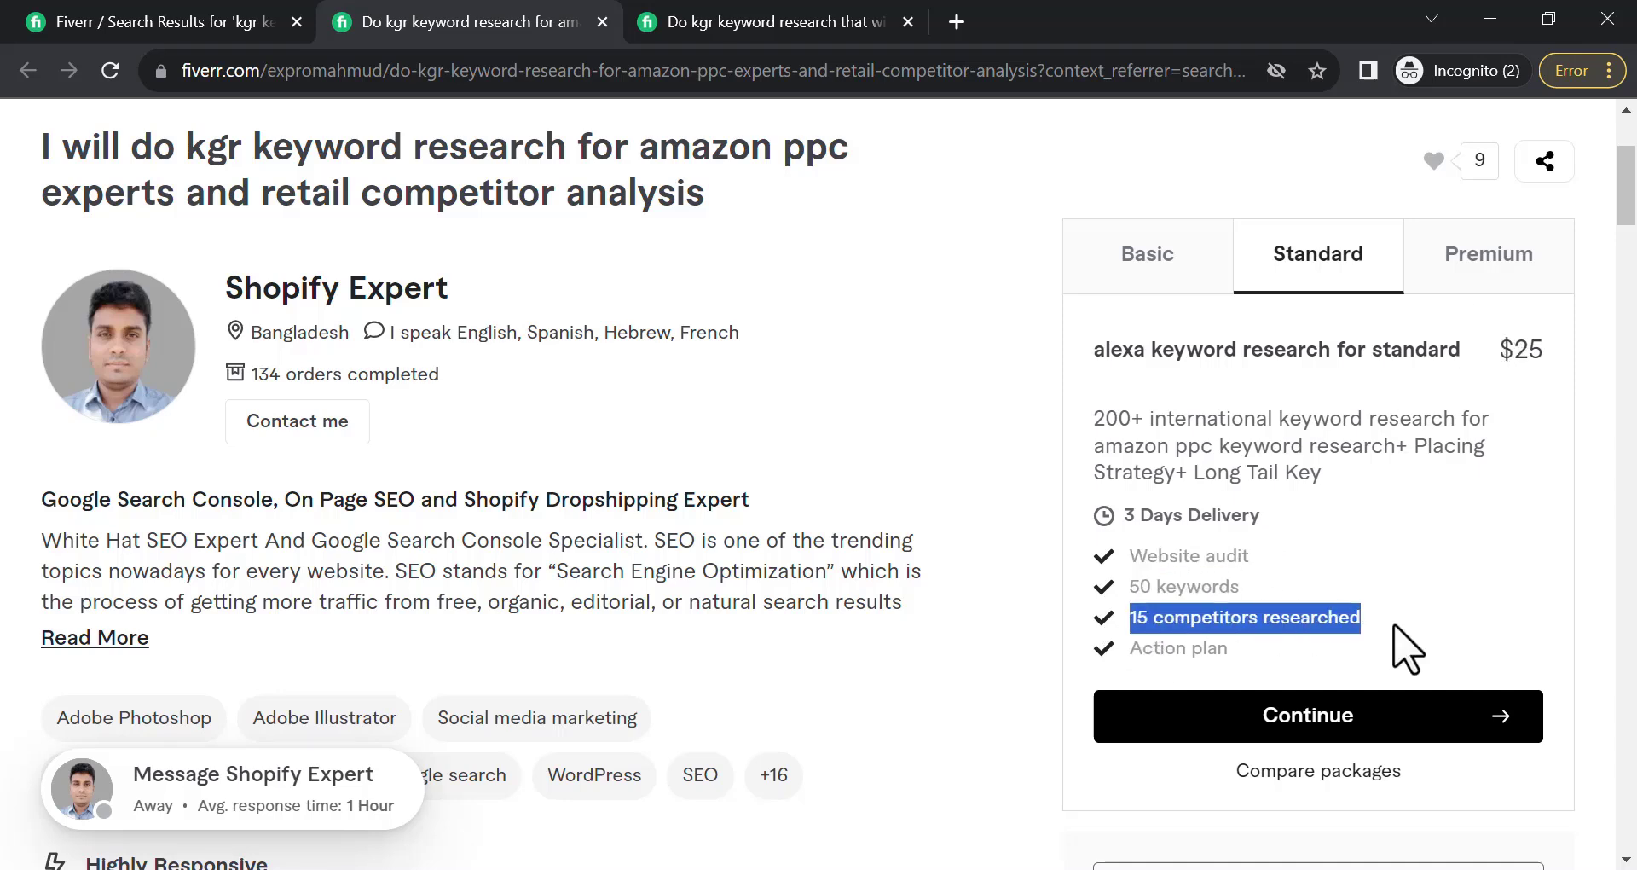
left_click(1164, 258)
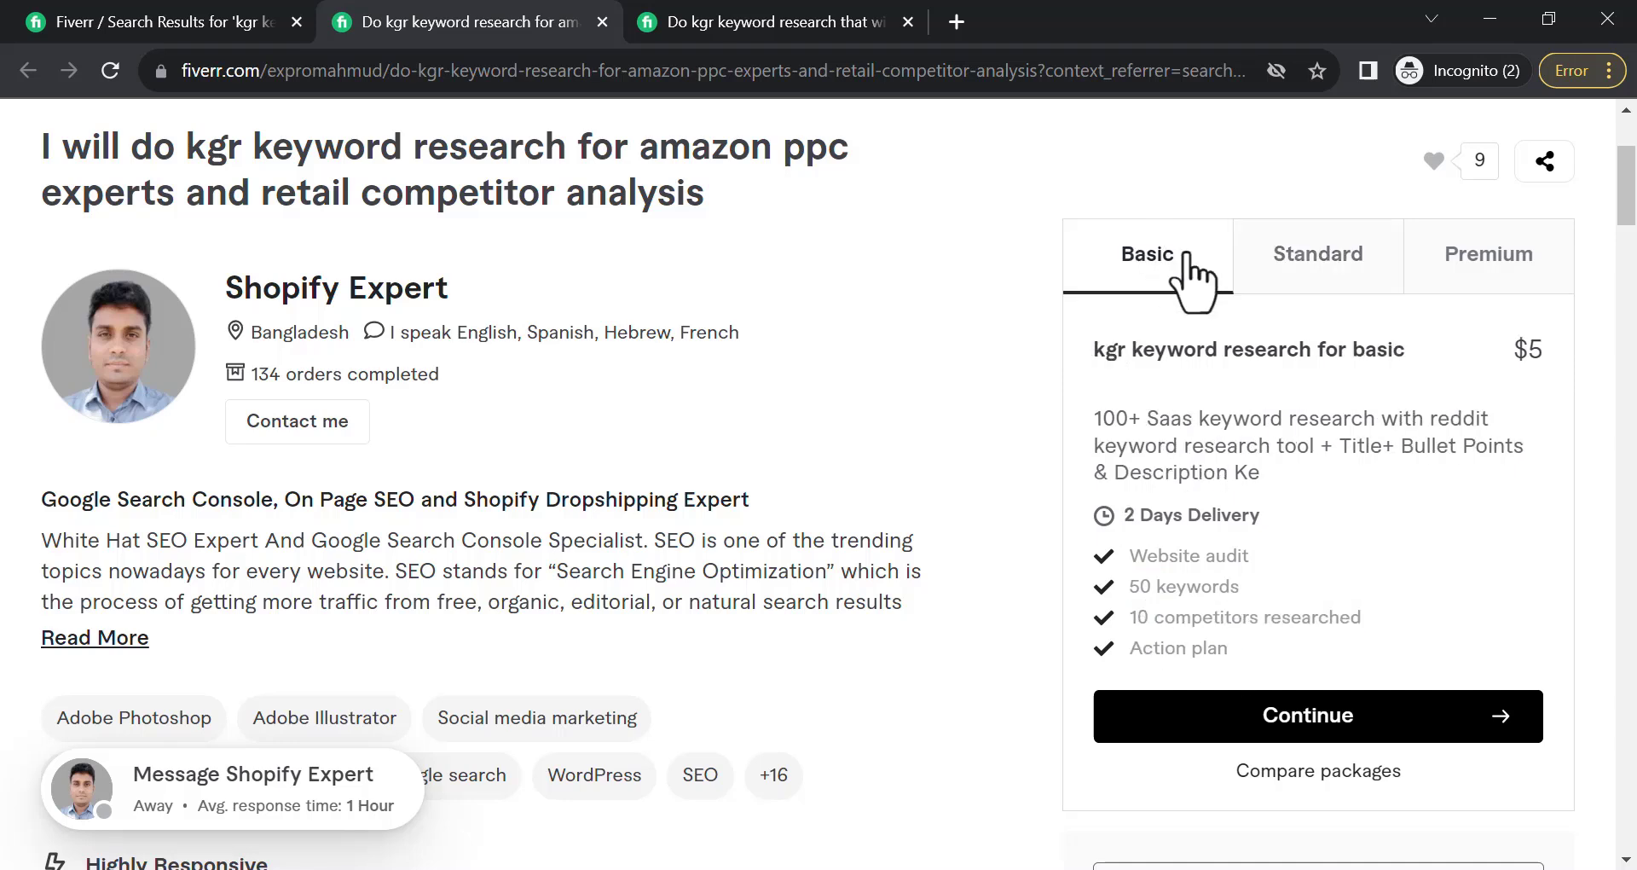
left_click(1279, 255)
left_click_drag(1130, 619, 1347, 646)
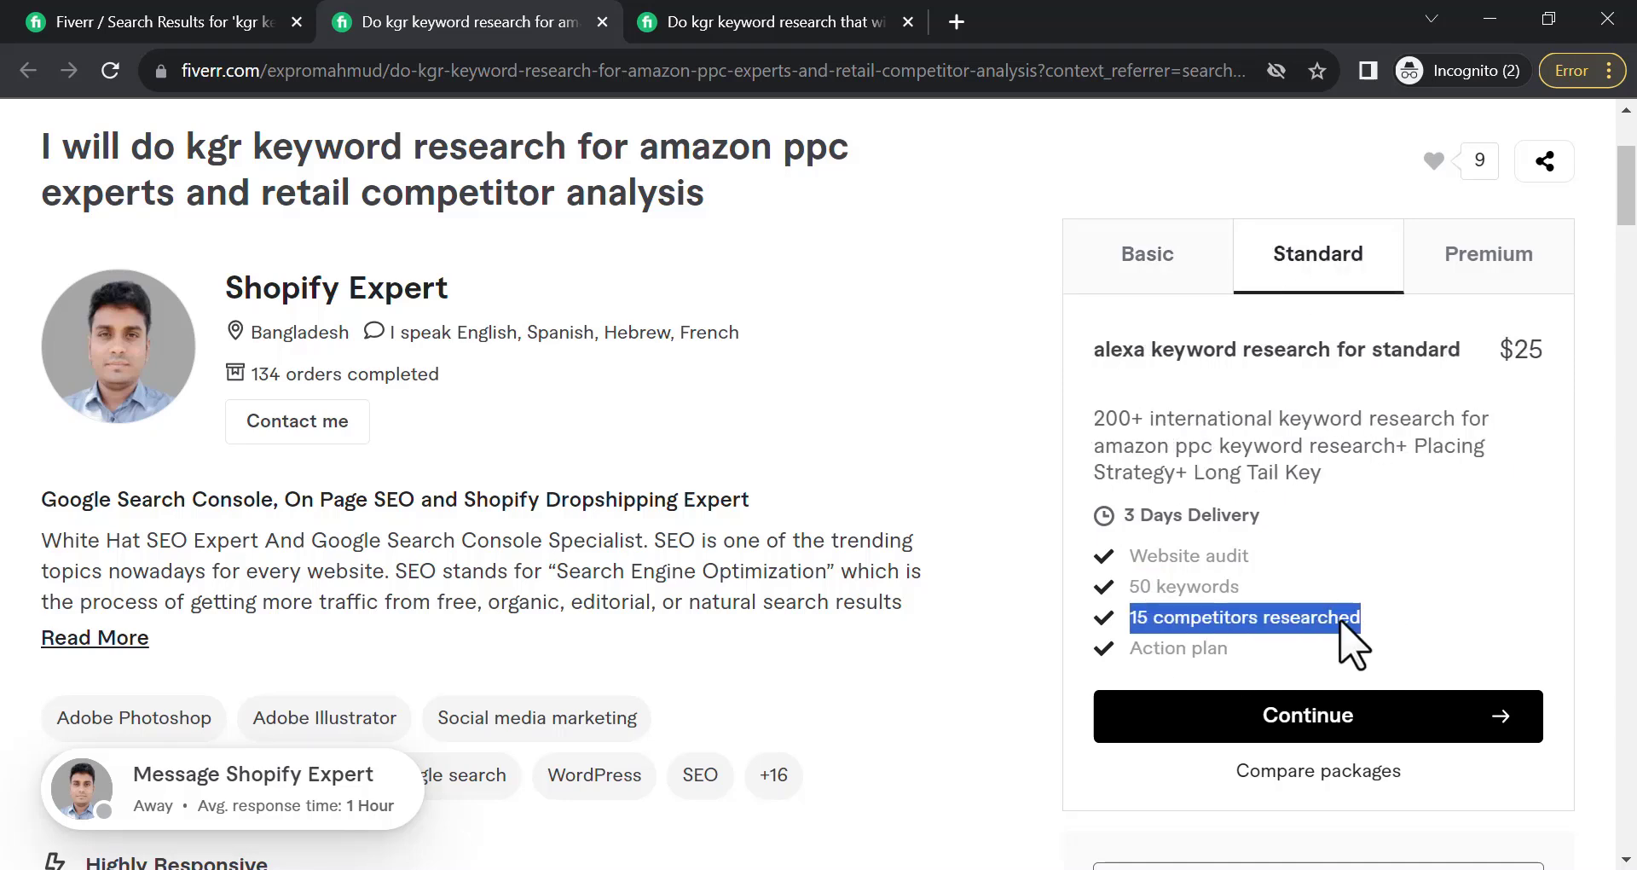
left_click_drag(1127, 650, 1224, 644)
left_click(1228, 645)
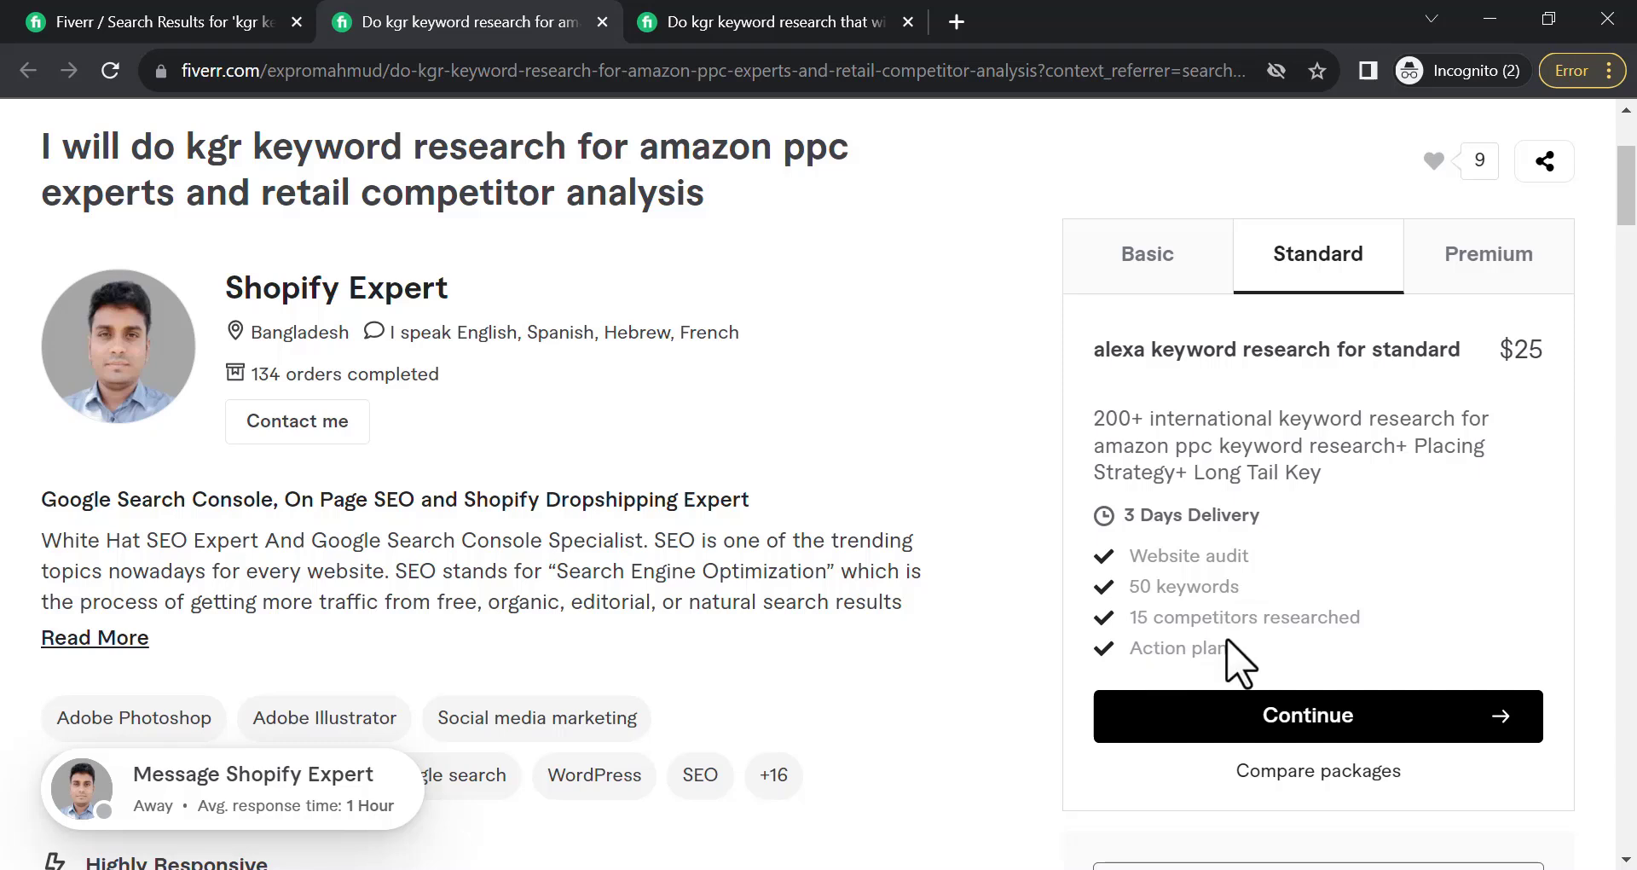
Step: Examine the Amazon PPC gig's Premium package, checking its keyword count, competitors researched, action plan and price
left_click(1485, 284)
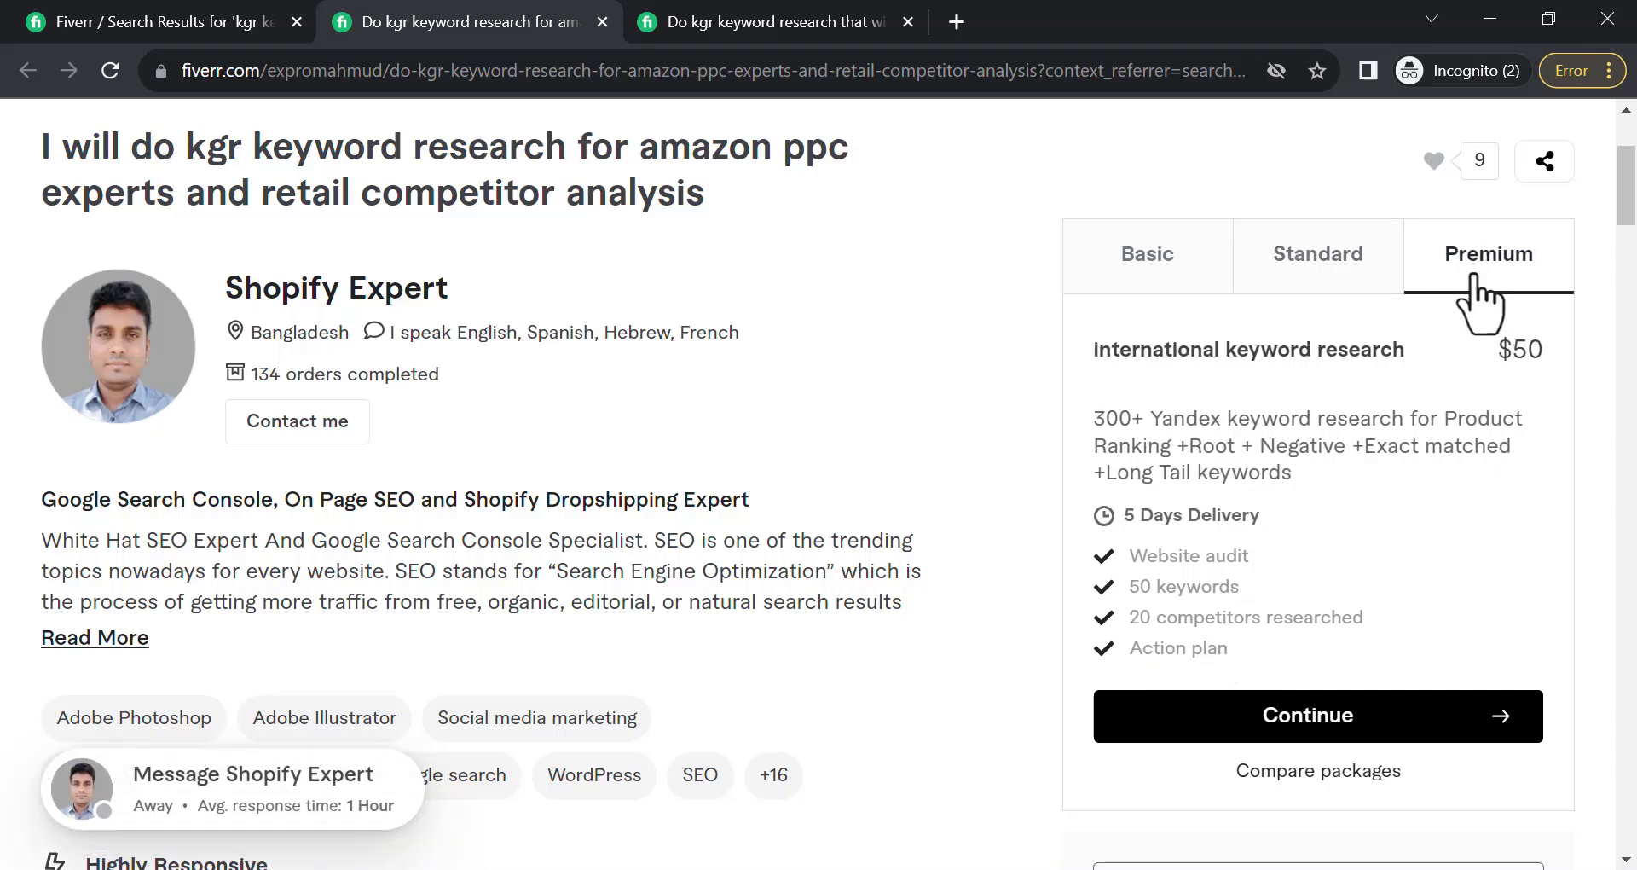
left_click_drag(1124, 586, 1330, 597)
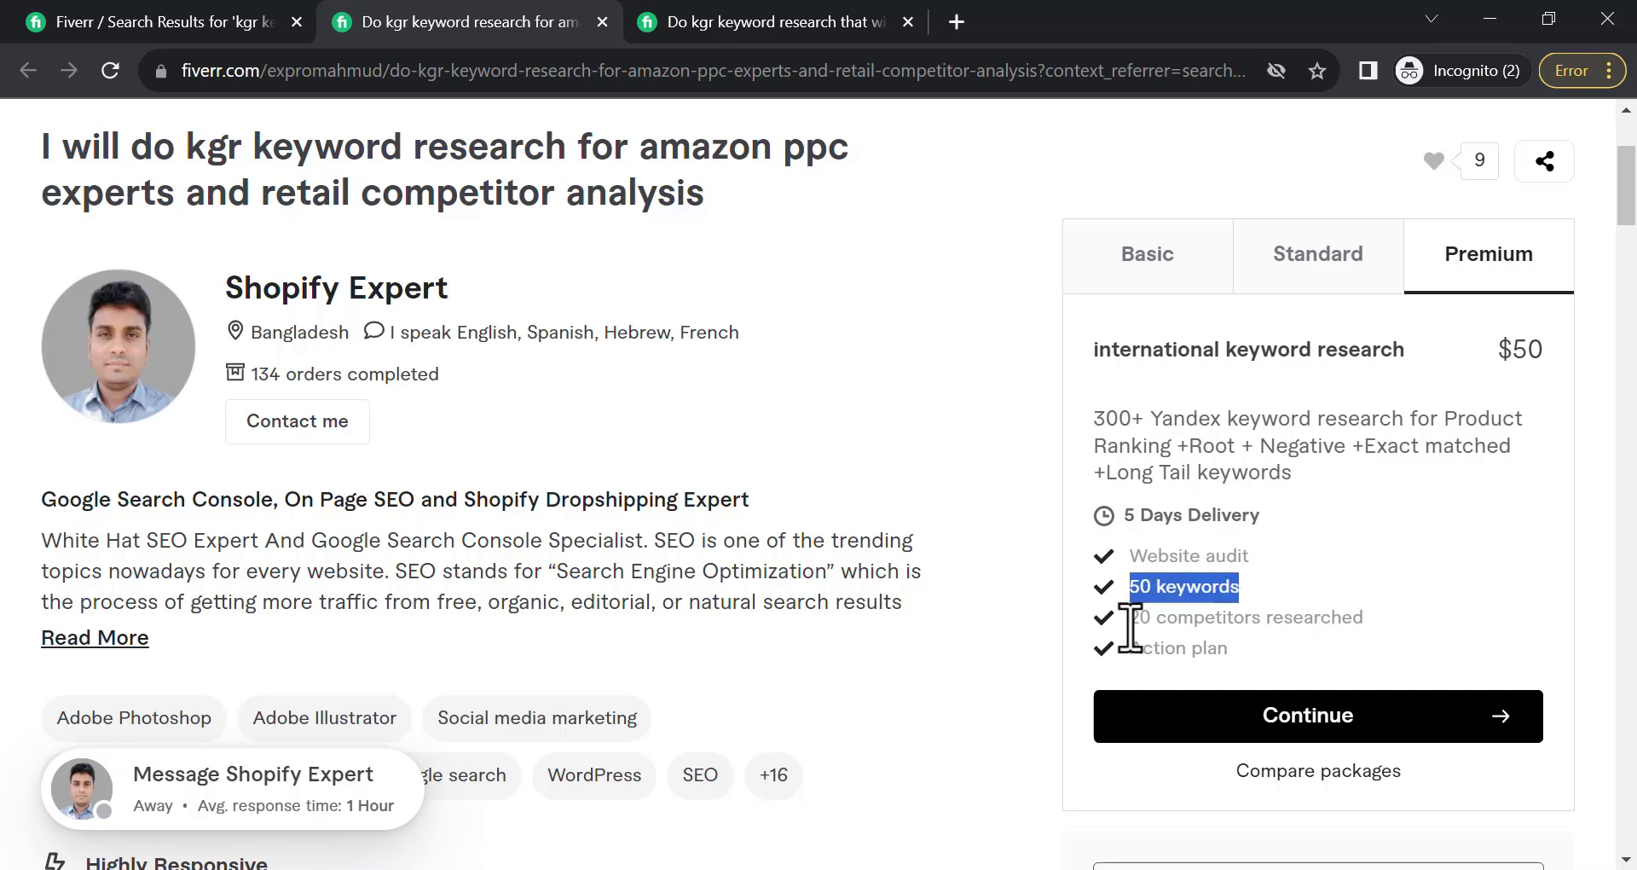
left_click_drag(1130, 619, 1424, 626)
left_click_drag(1169, 648, 1350, 647)
left_click_drag(1497, 352, 1573, 378)
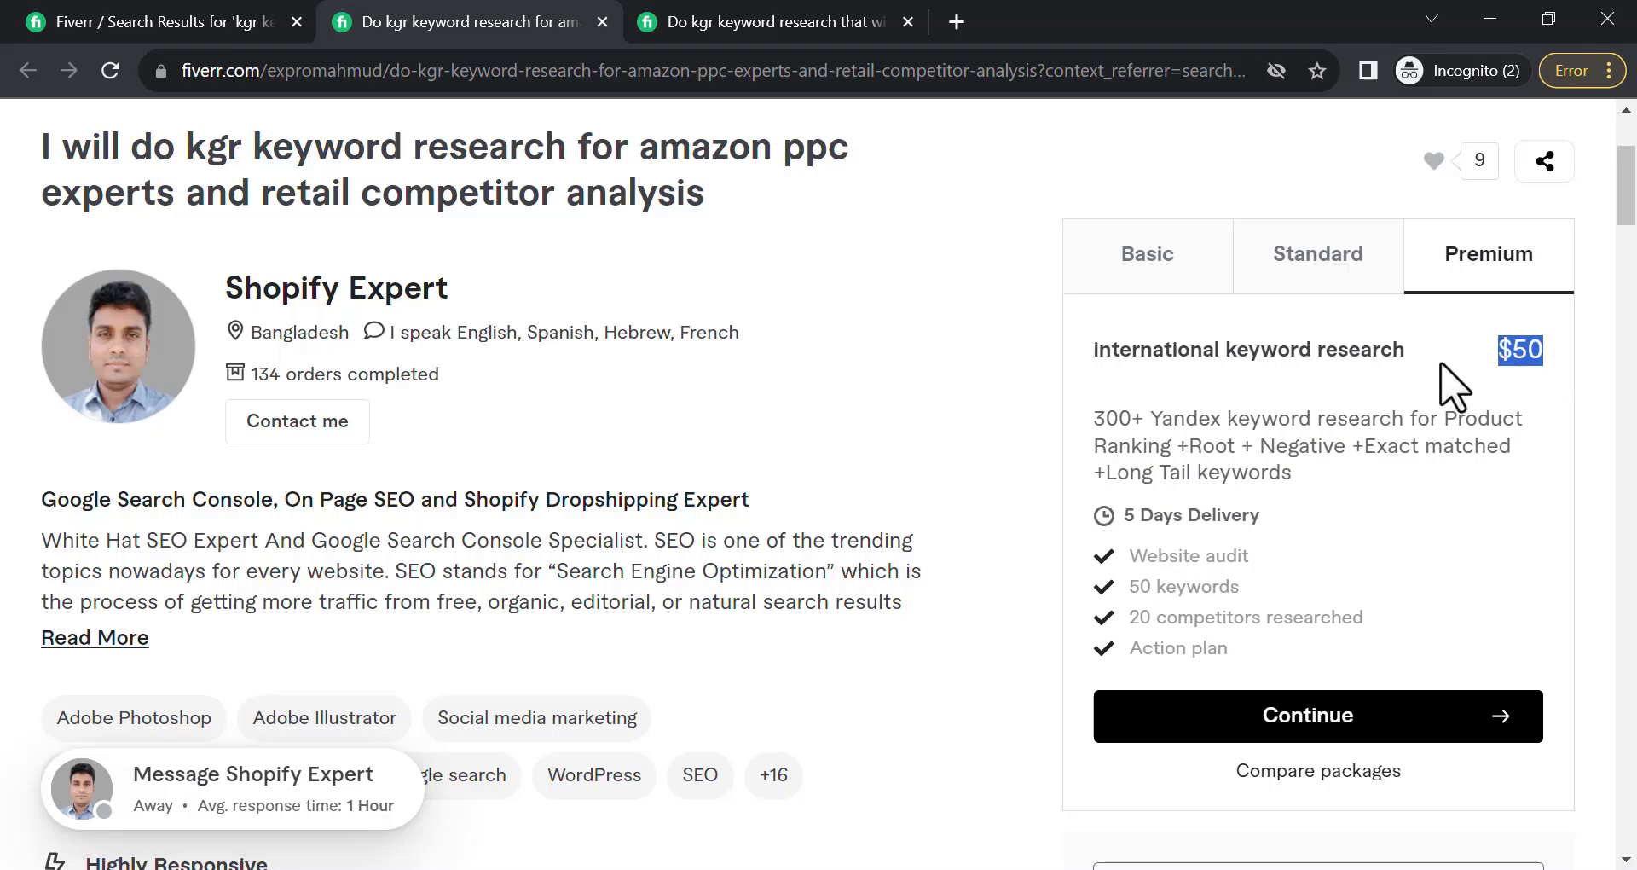
Step: Compare the Basic offer of the "kgr keyword research that will rank" gig with the Premium description and keyword count of the Amazon PPC gig
left_click(662, 26)
scroll(631, 243, "down", 1)
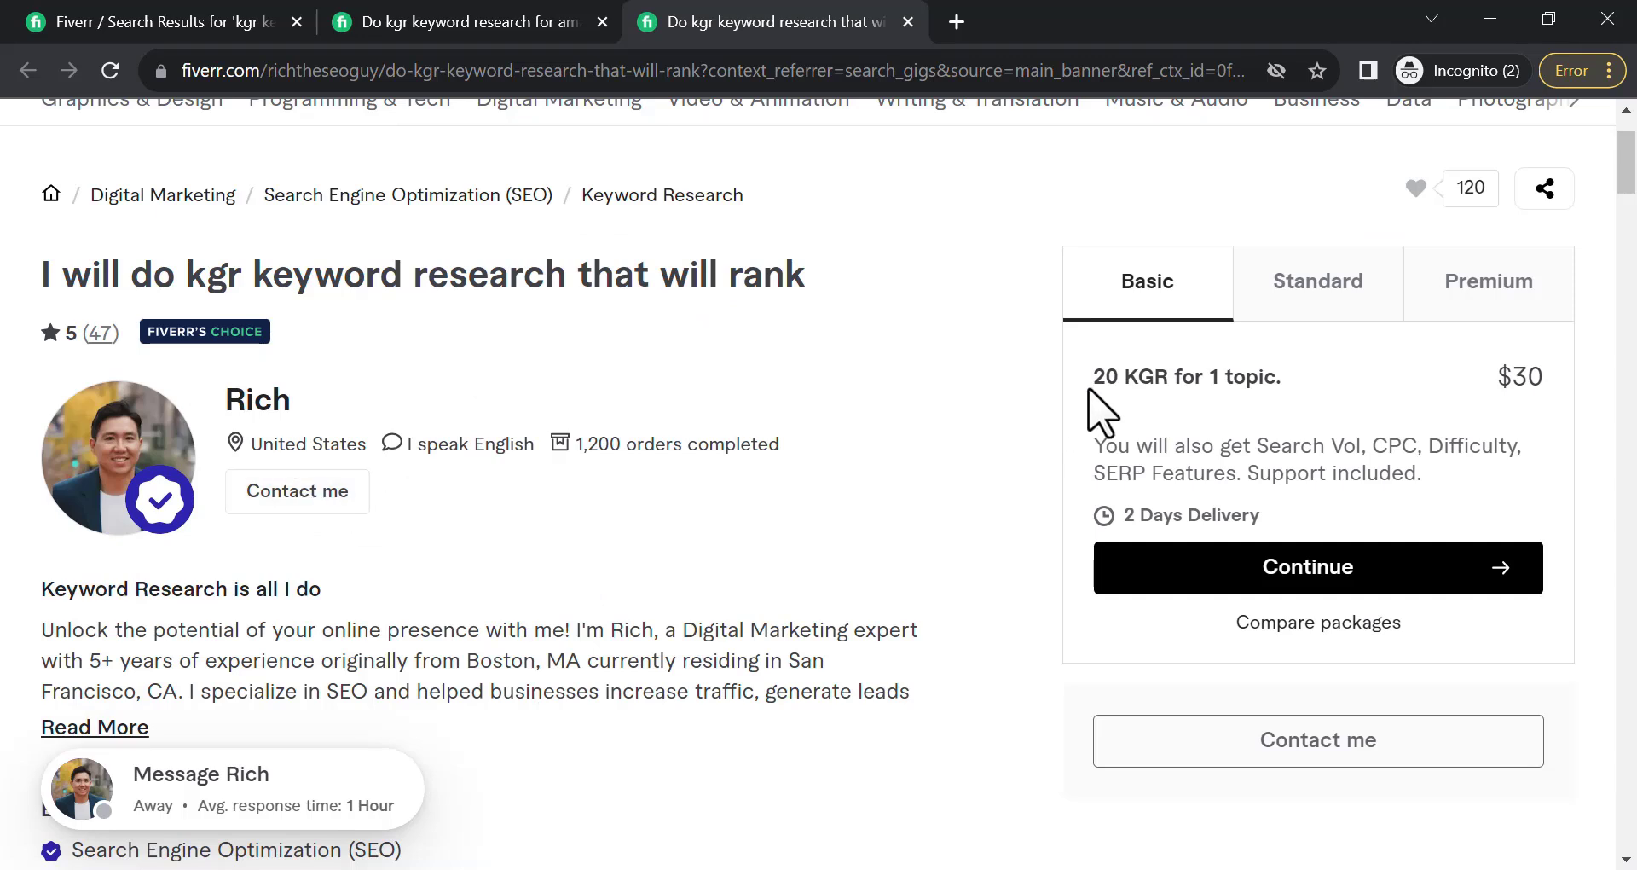
left_click_drag(1093, 390, 1289, 394)
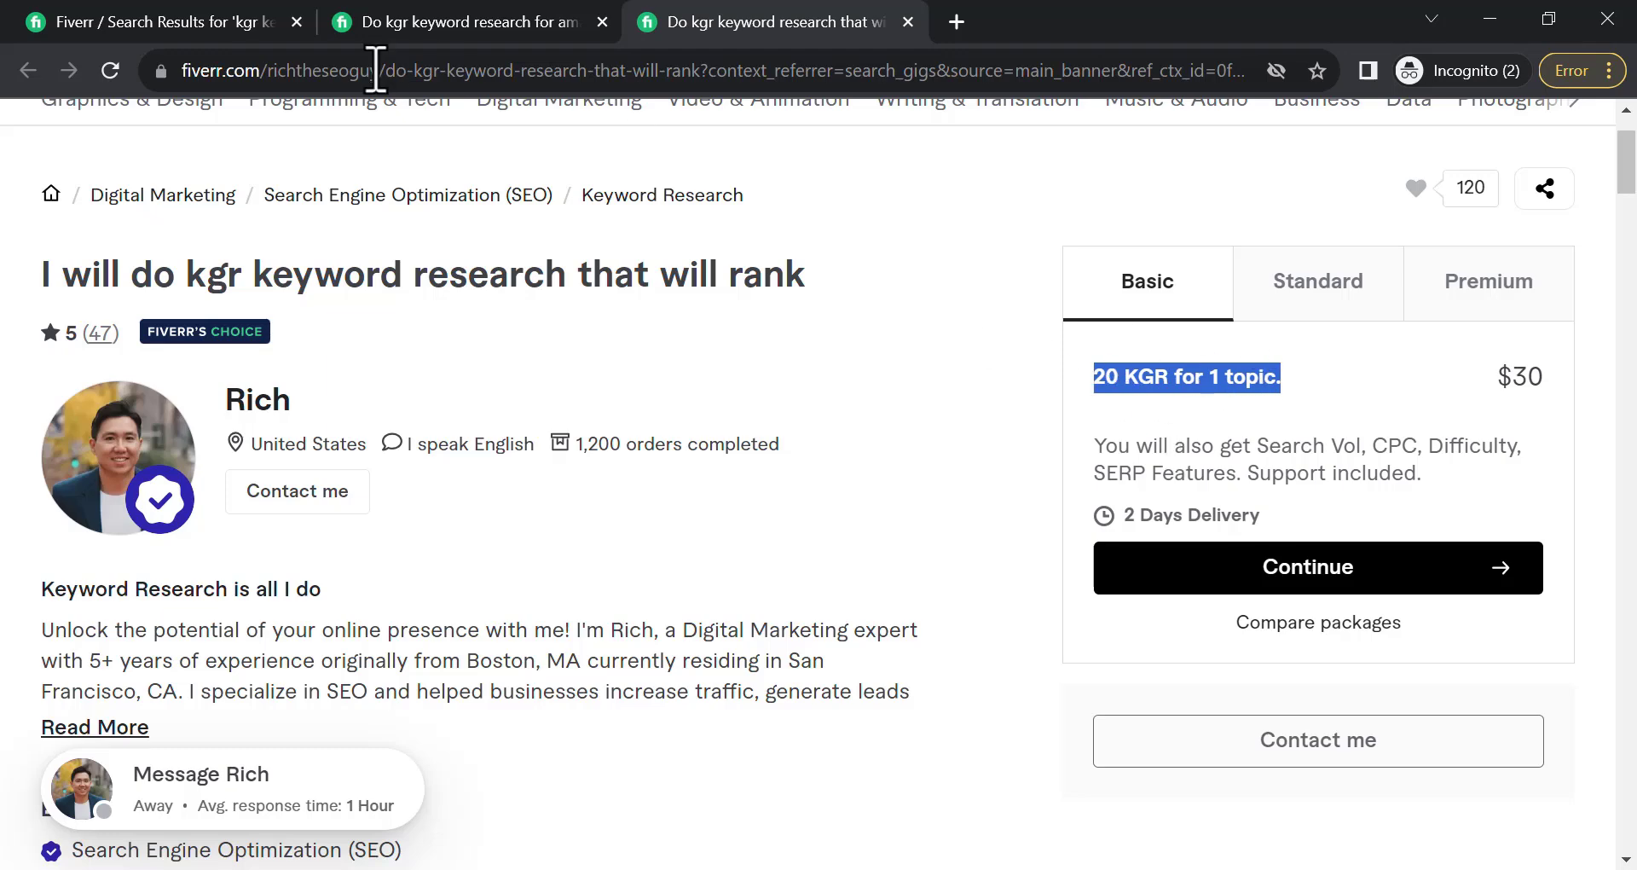
left_click(469, 25)
left_click_drag(1291, 473, 1104, 417)
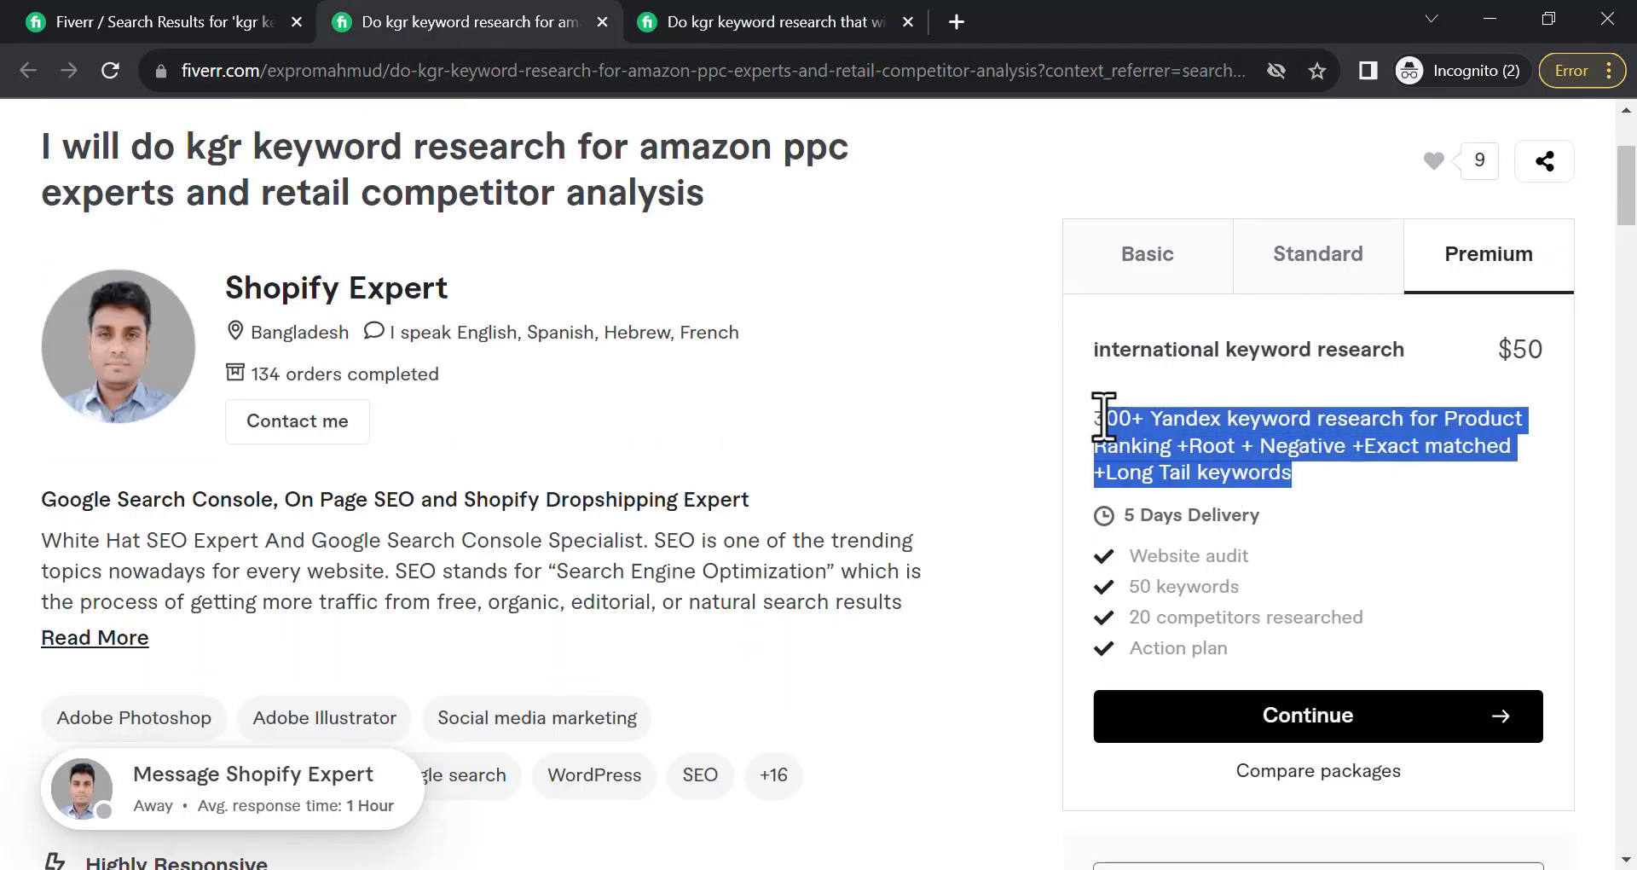
left_click_drag(1130, 586, 1249, 596)
triple_click(1194, 468)
left_click(1276, 491)
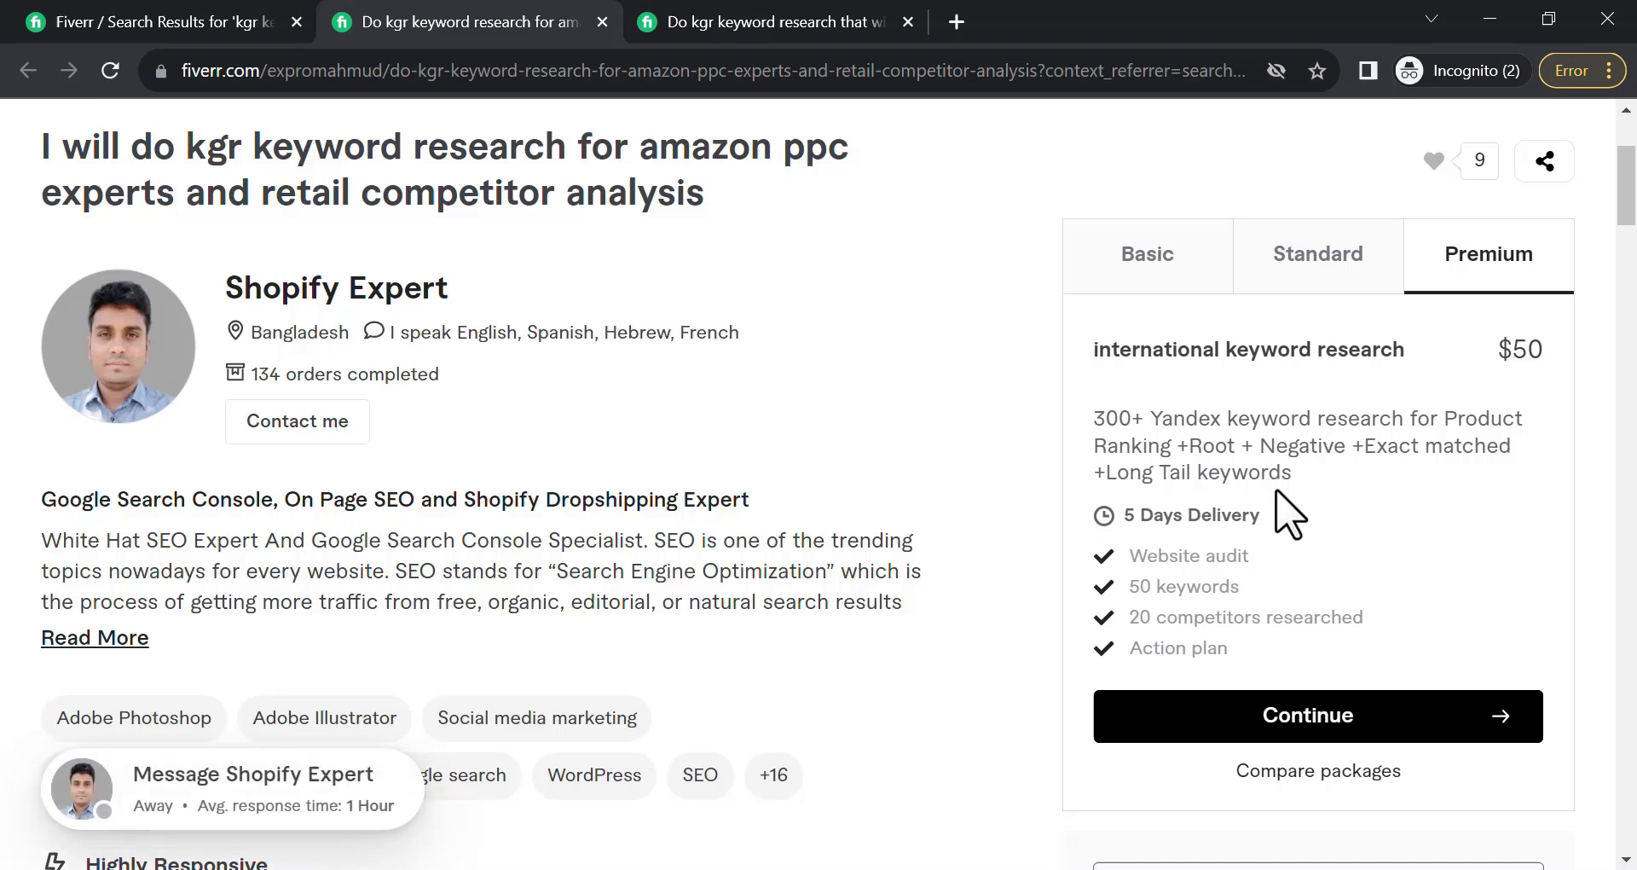
left_click_drag(1296, 490, 1317, 426)
Step: Return to the "kgr keyword research that will rank" gig and examine how many KGR keywords and topics its Basic package offers
left_click(725, 22)
left_click(1091, 387)
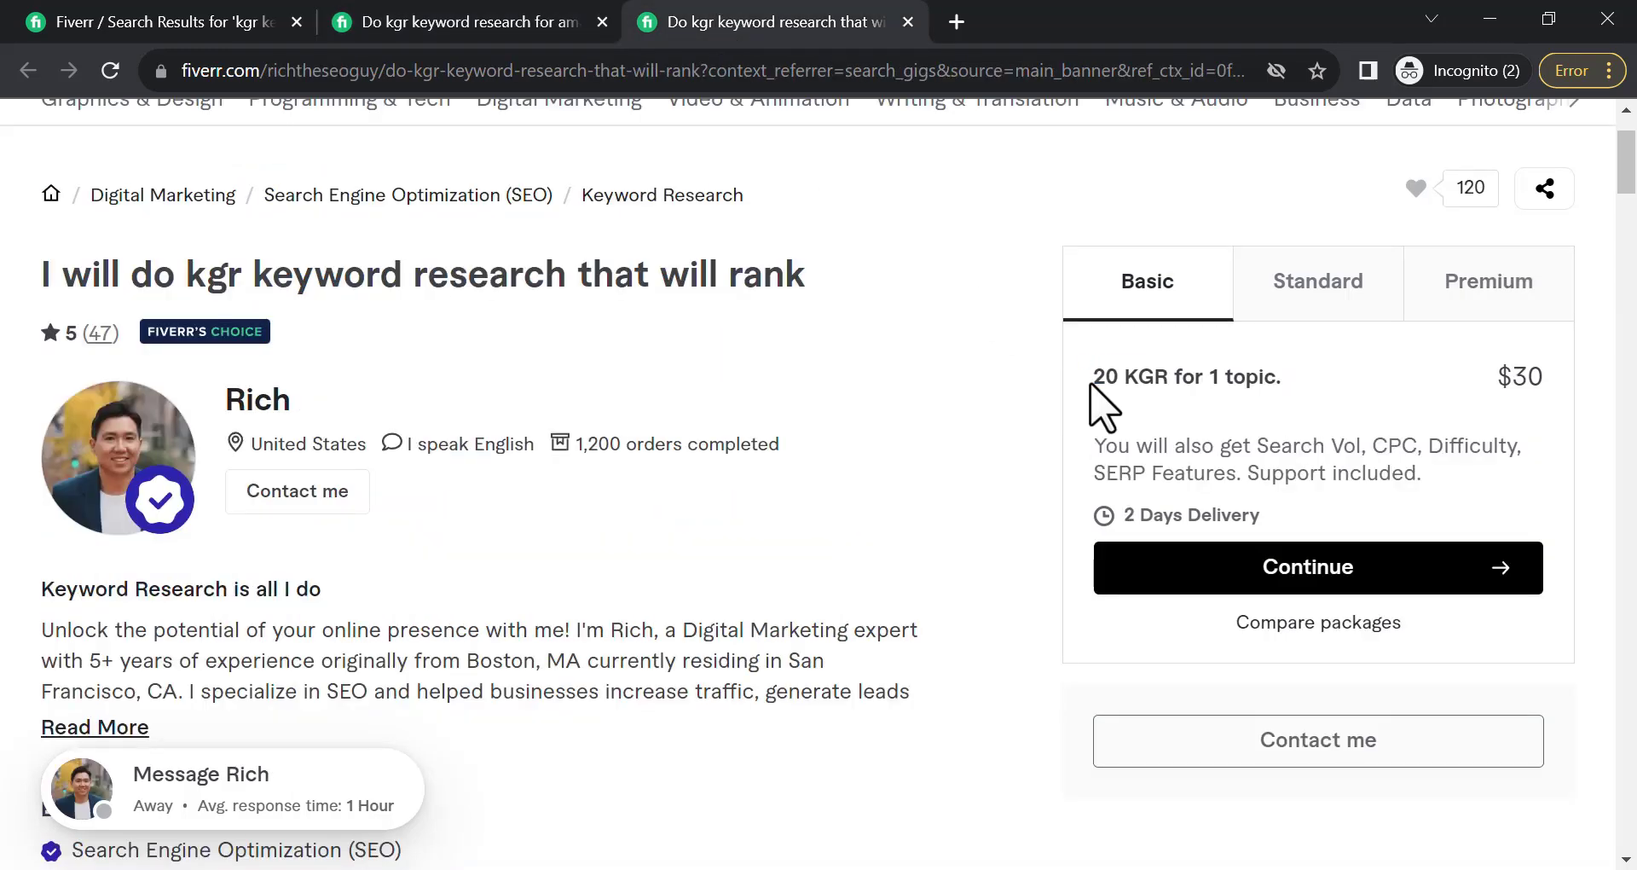
left_click_drag(1102, 384, 1307, 401)
left_click(1225, 384)
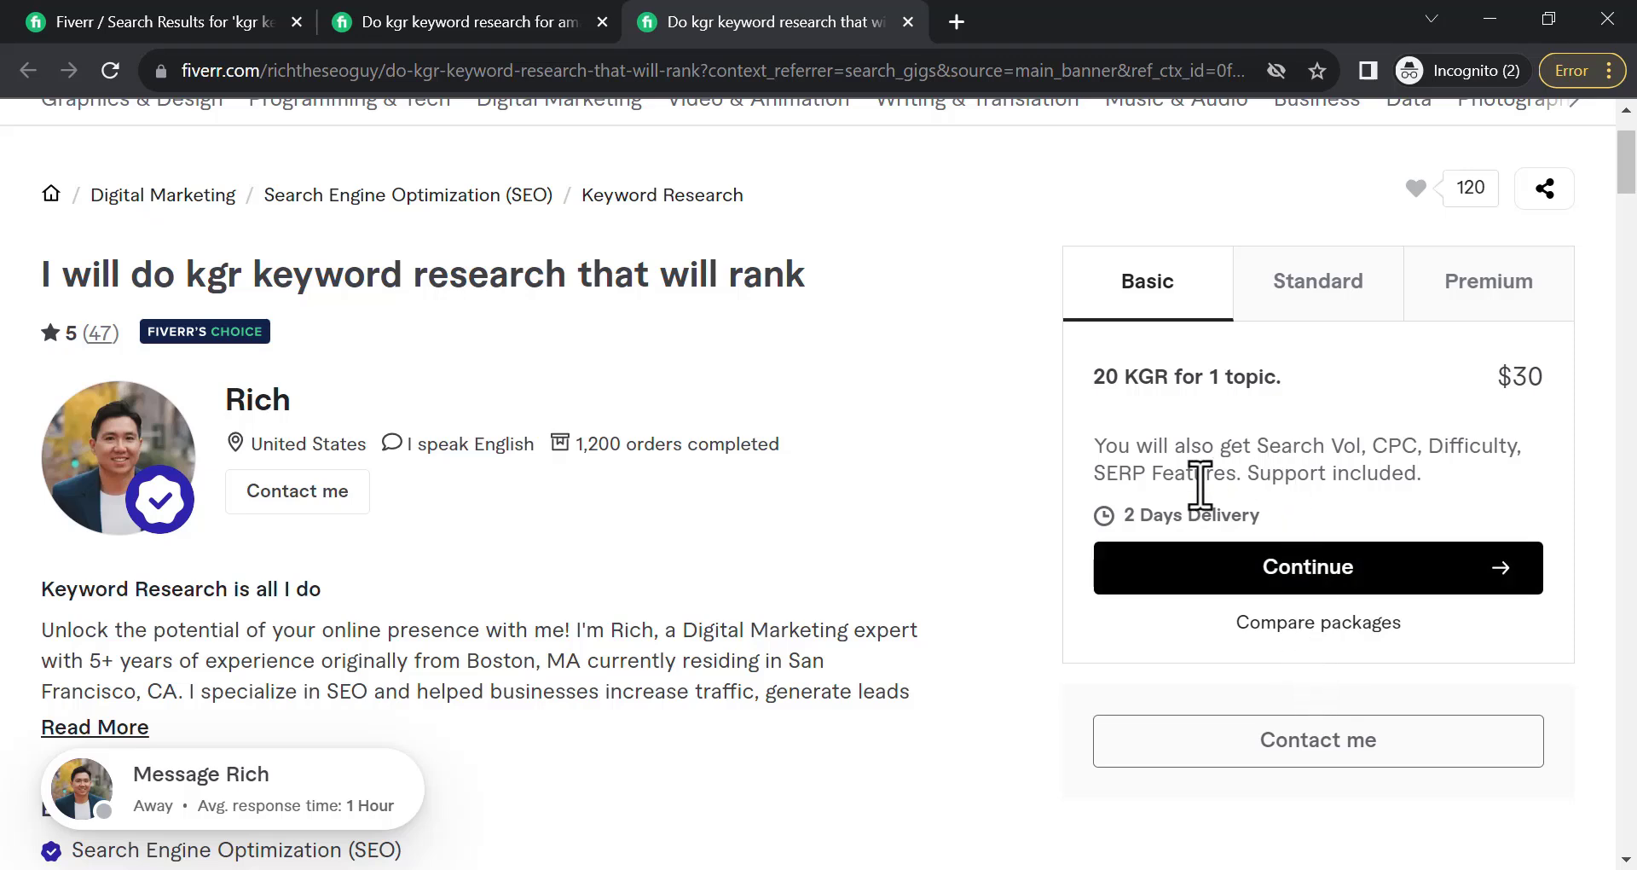
left_click_drag(1095, 376, 1304, 399)
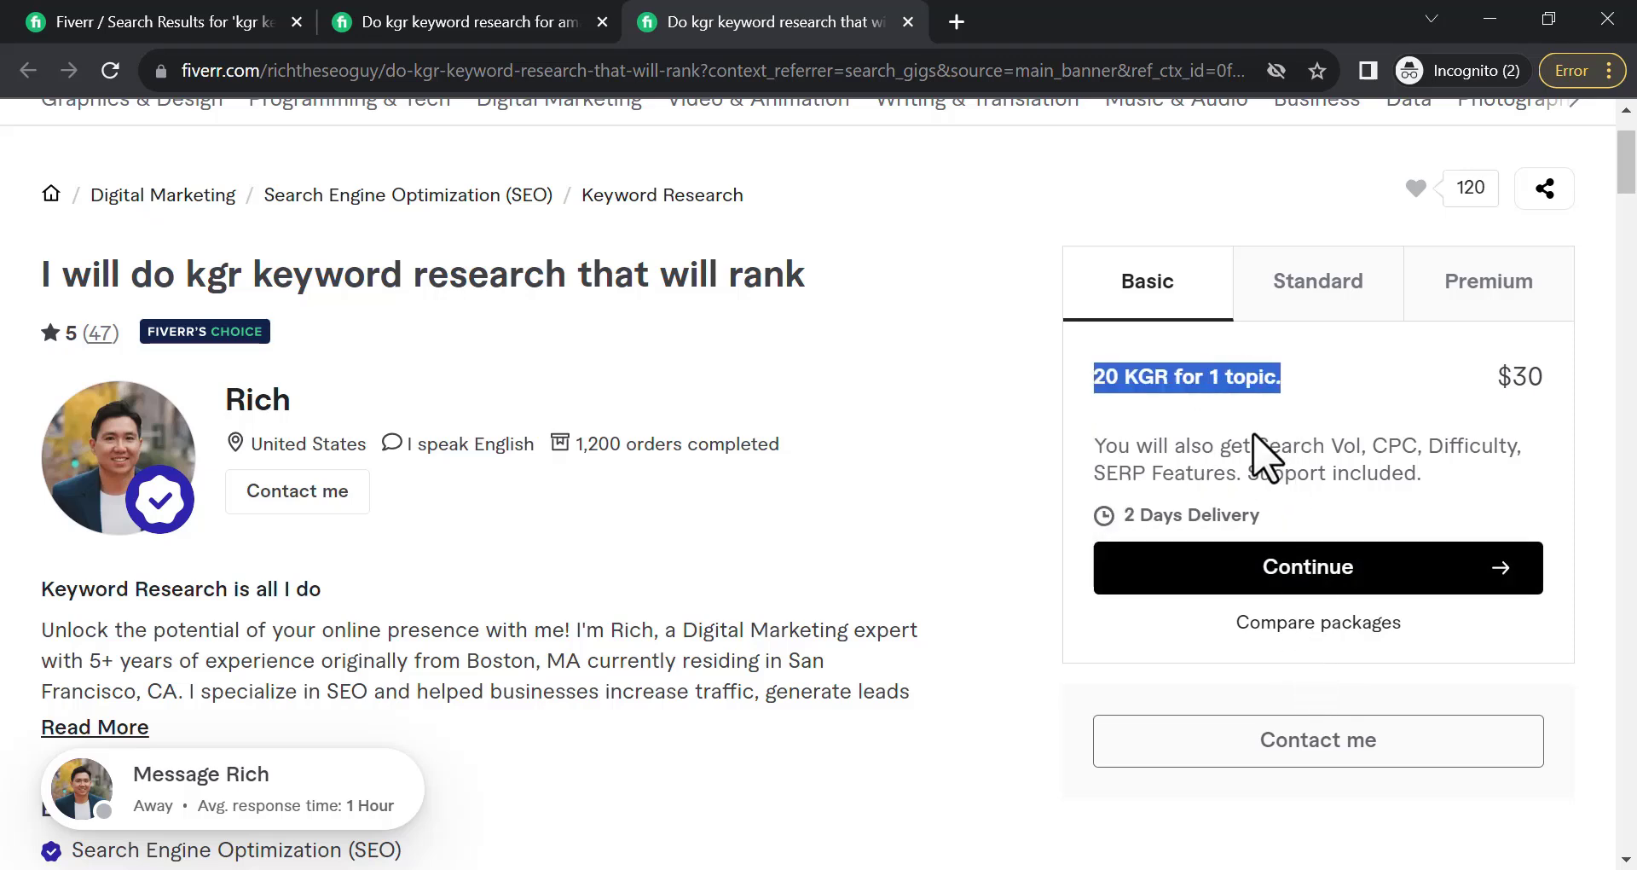
left_click(1318, 459)
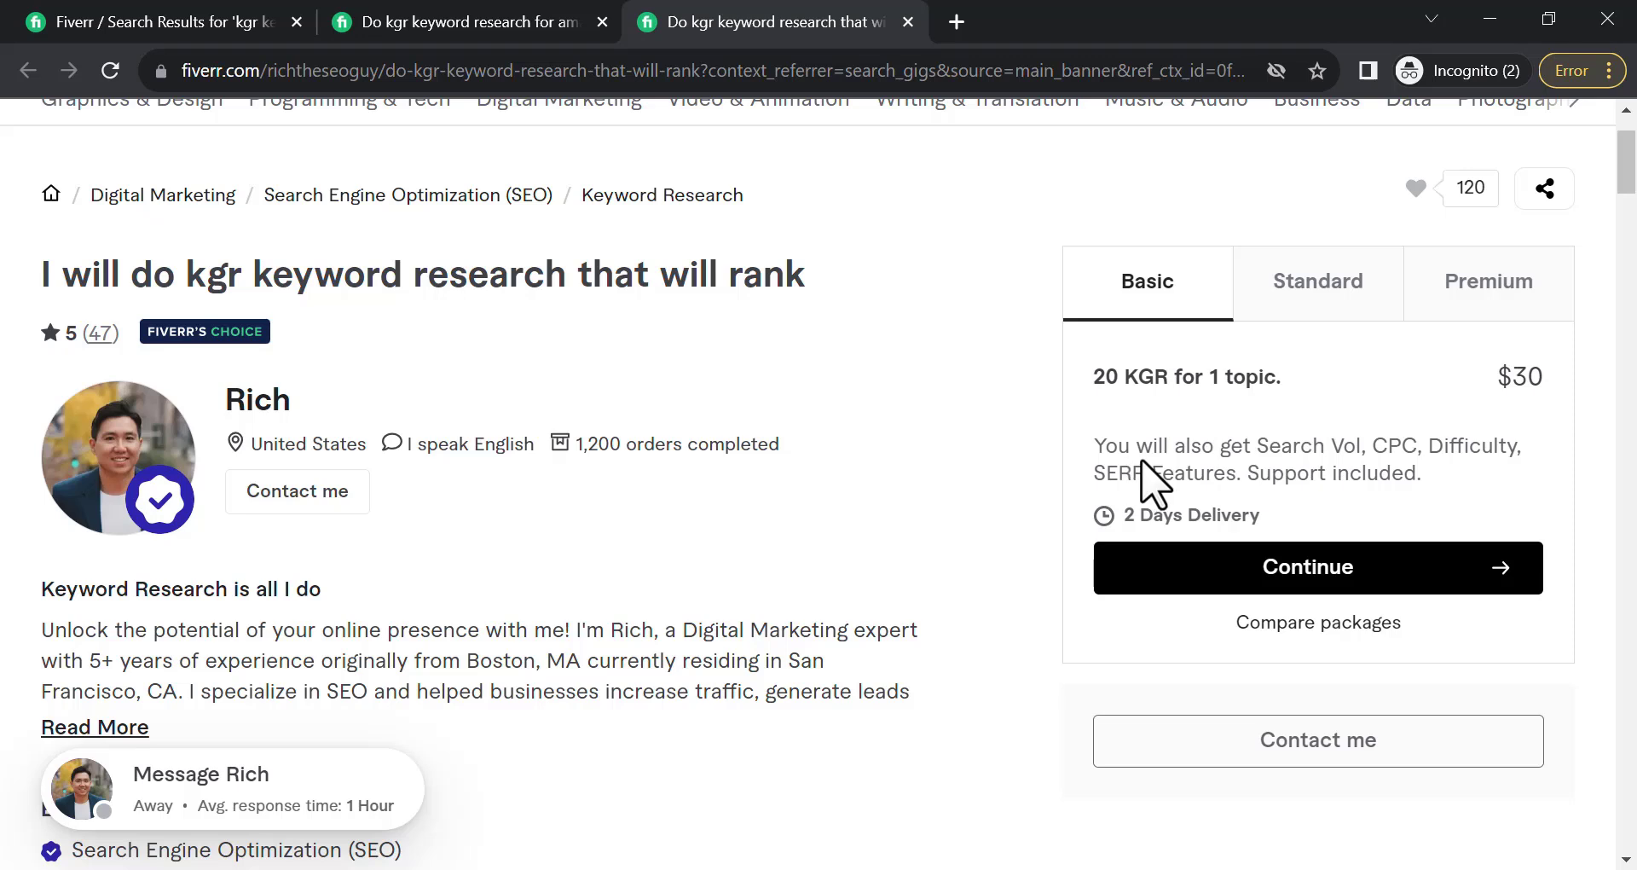
Step: Examine the extra data promised in the gig's Basic package description, focusing on search volume and CPC
left_click_drag(1250, 445, 1407, 444)
double_click(1399, 444)
left_click(1372, 449)
left_click_drag(1389, 446, 1404, 445)
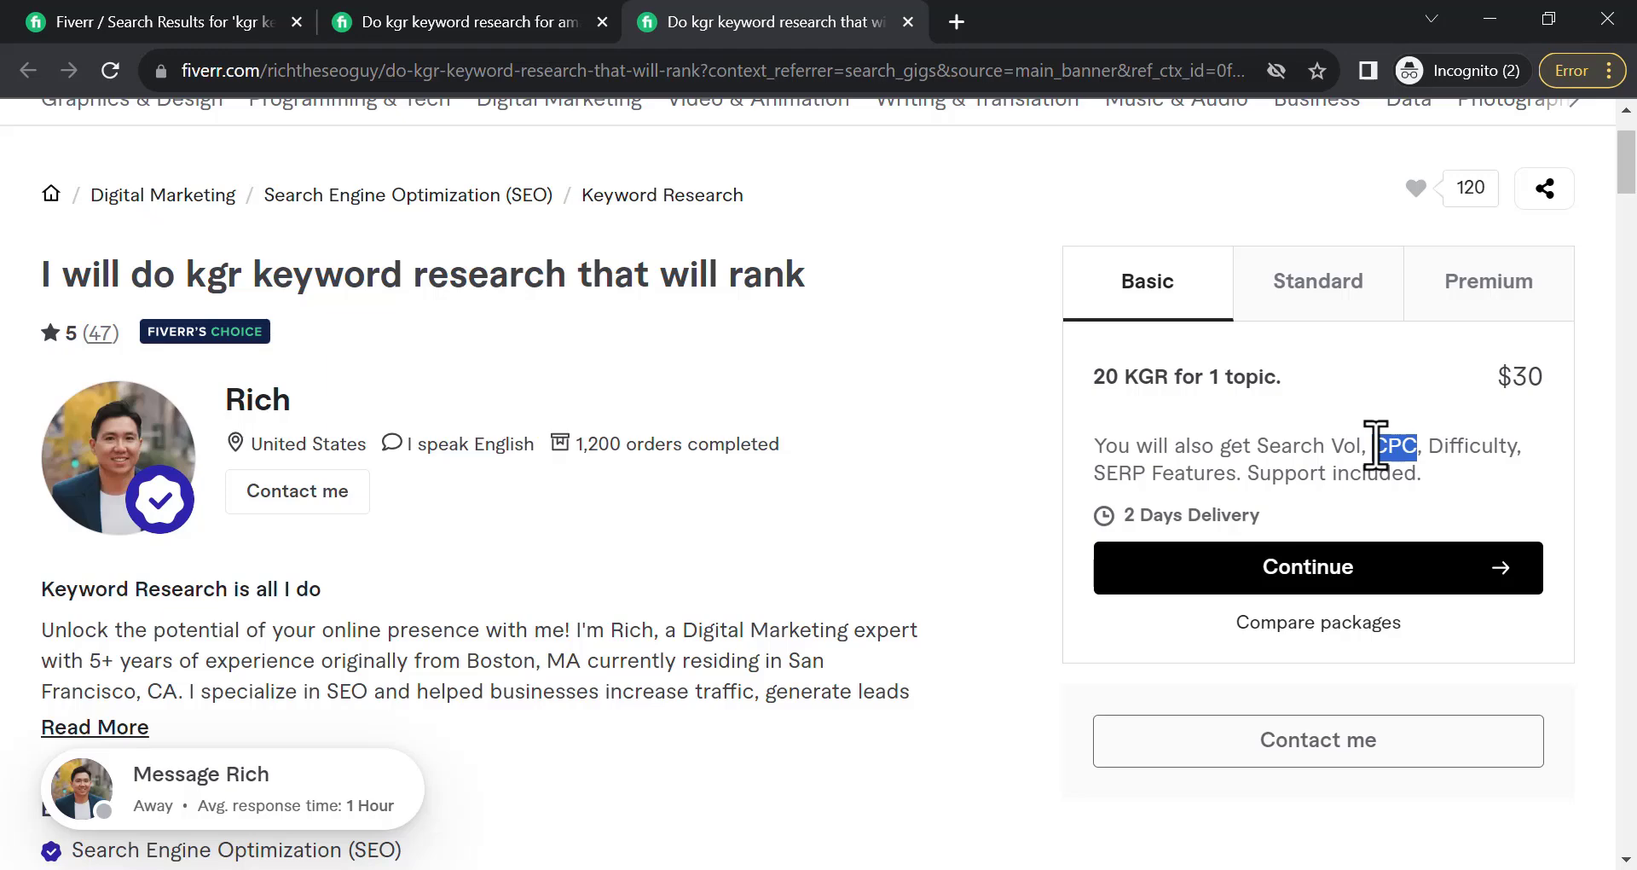
key("alt+Tab")
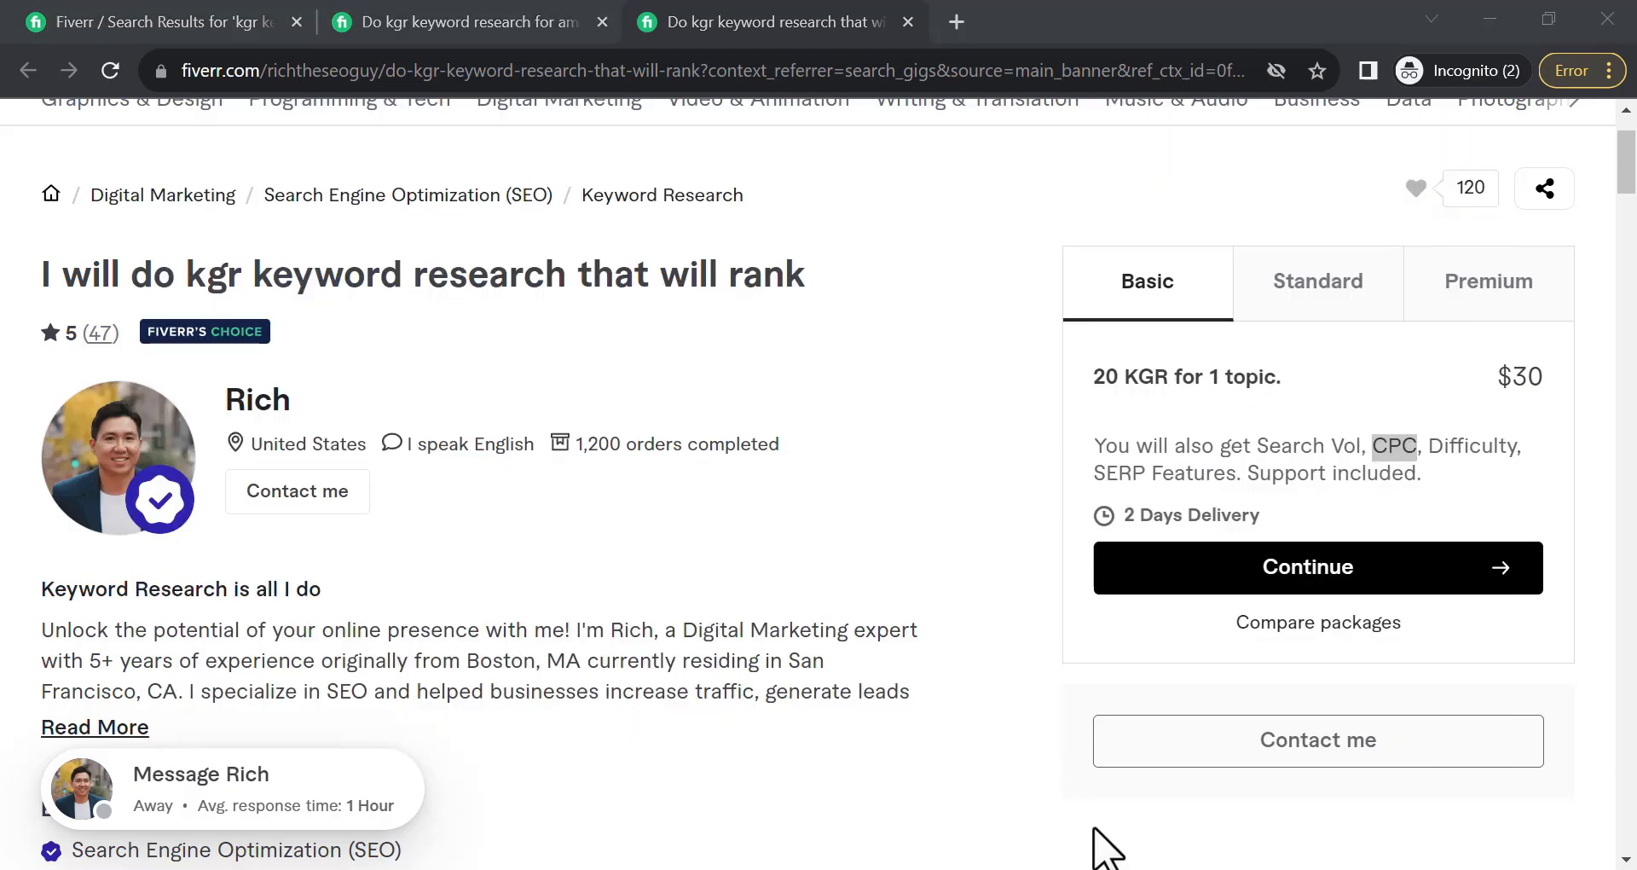
right_click(1392, 451)
left_click(1364, 472)
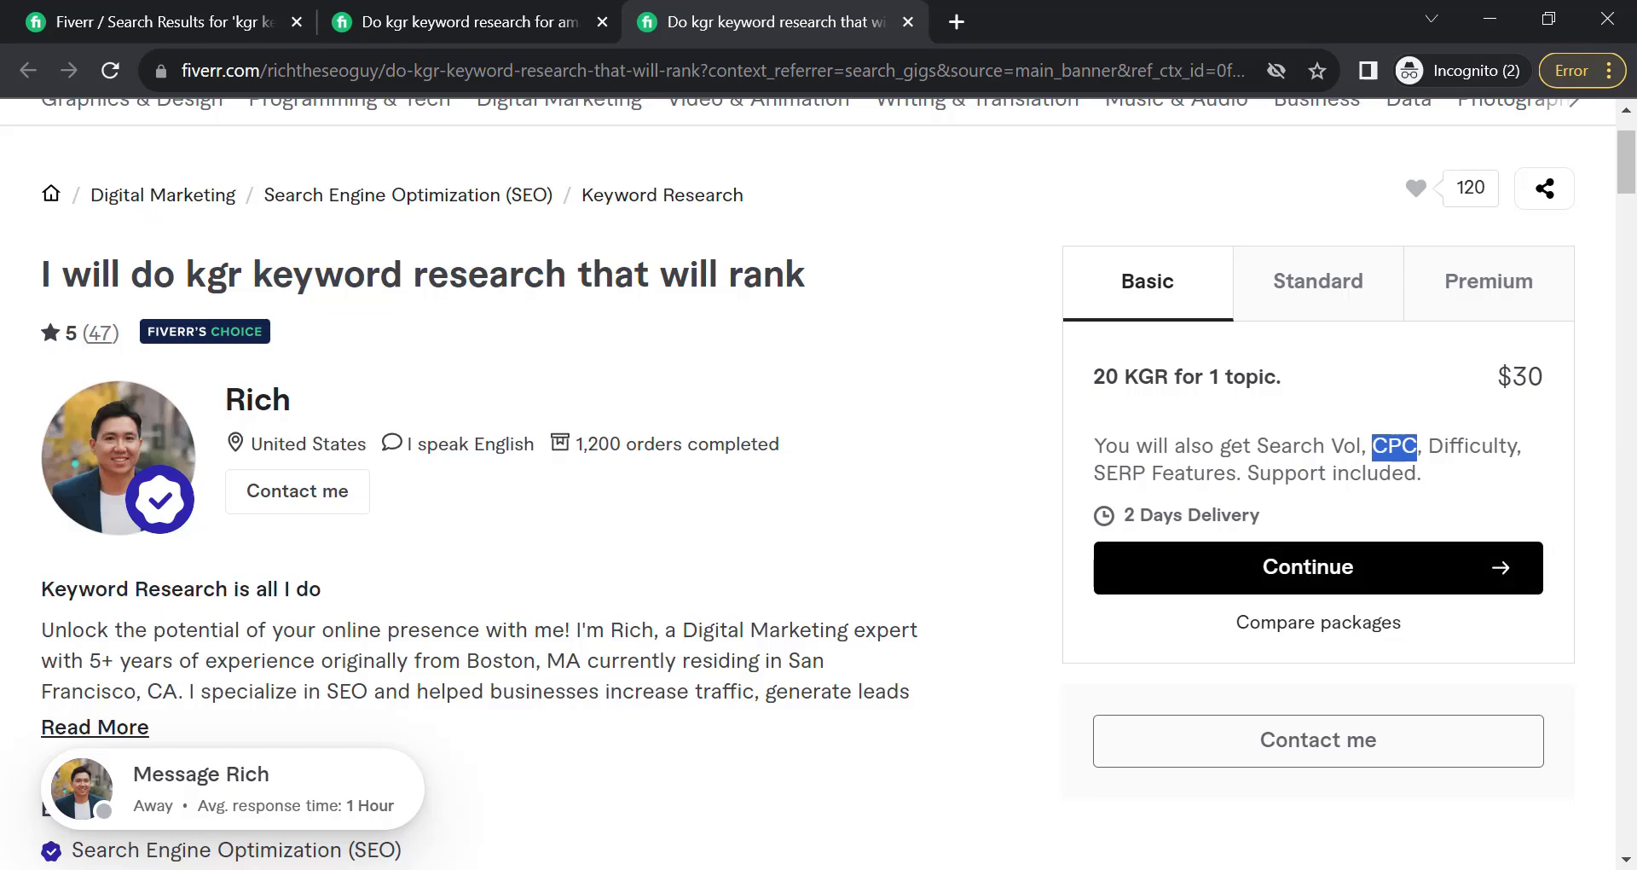
Step: Switch to the Google Sheets spreadsheet and insert a column between KGR and Result with the header CPC
key("alt+Tab")
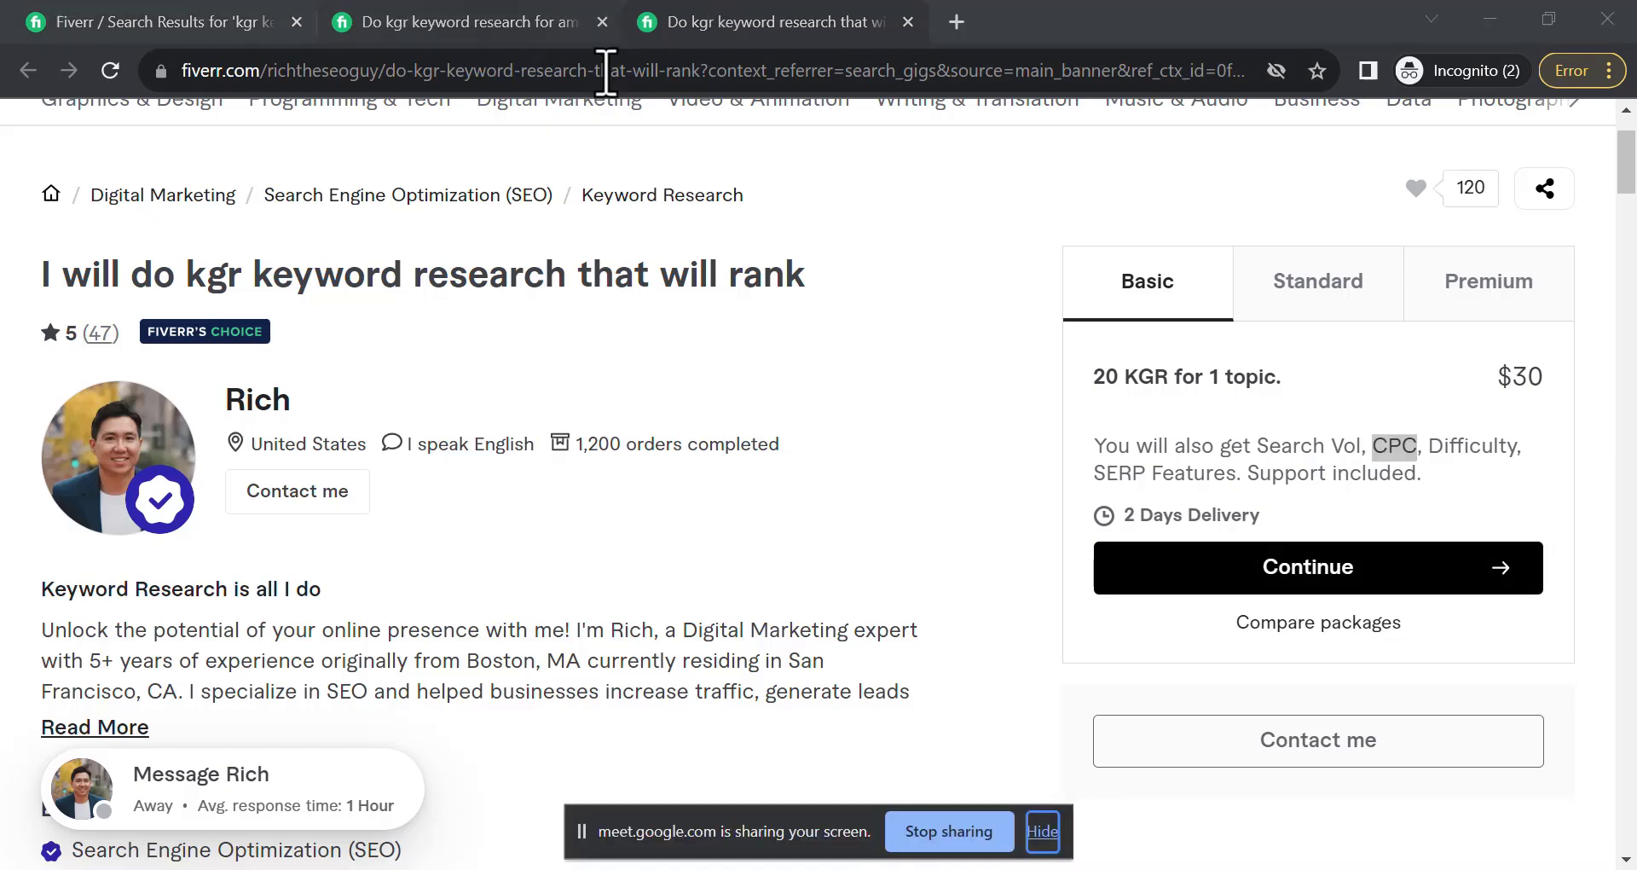
double_click(1296, 37)
key("super+Down")
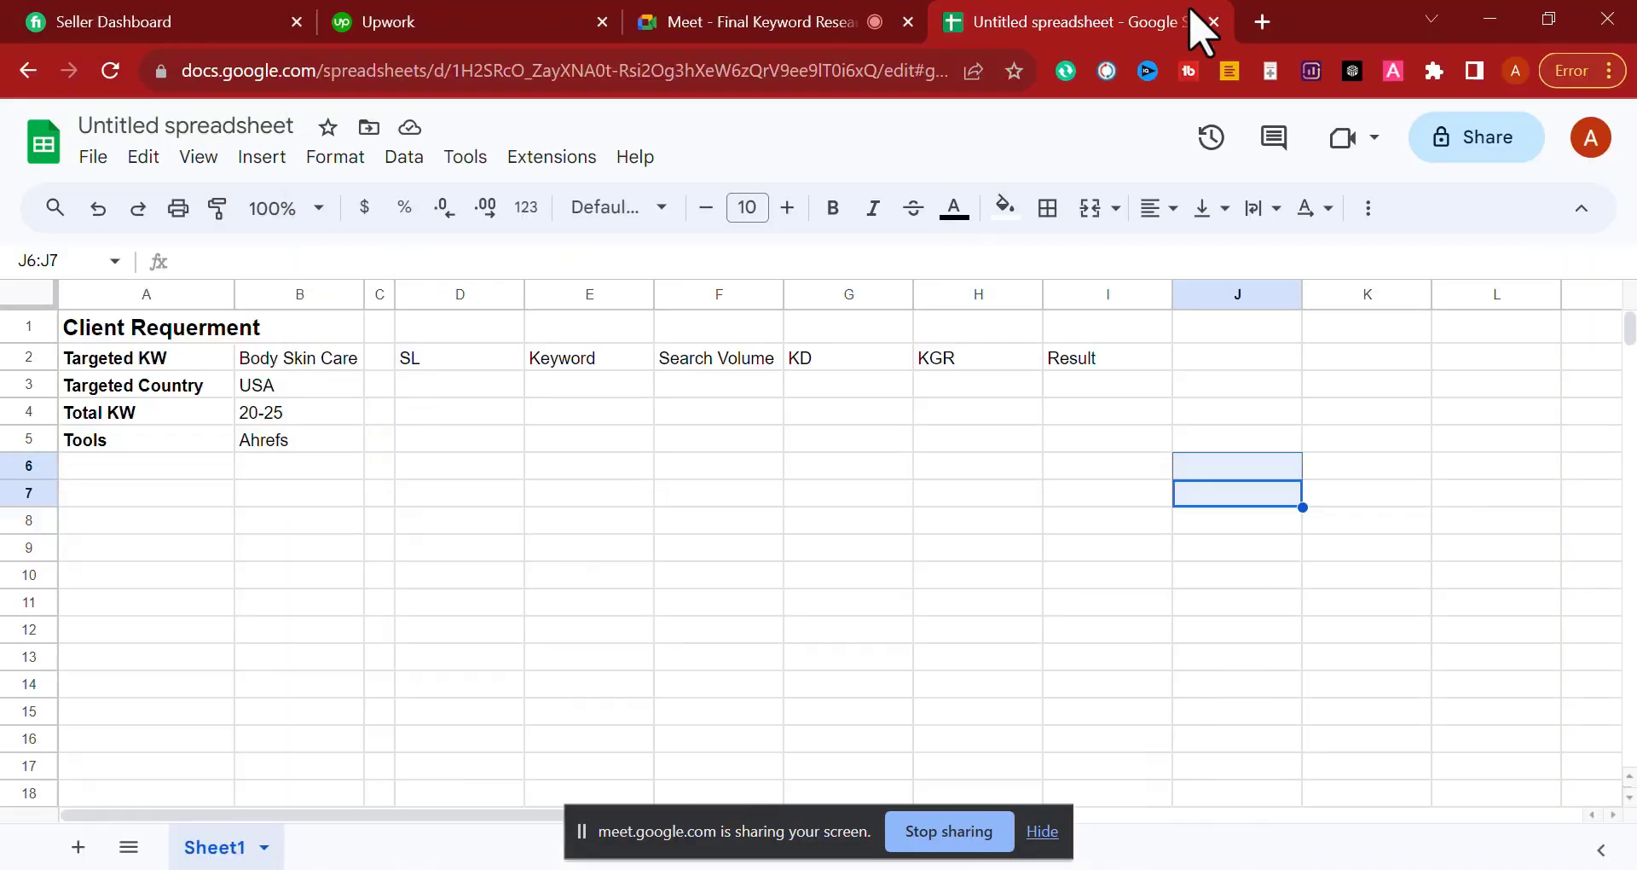
left_click(1108, 294)
right_click(1108, 294)
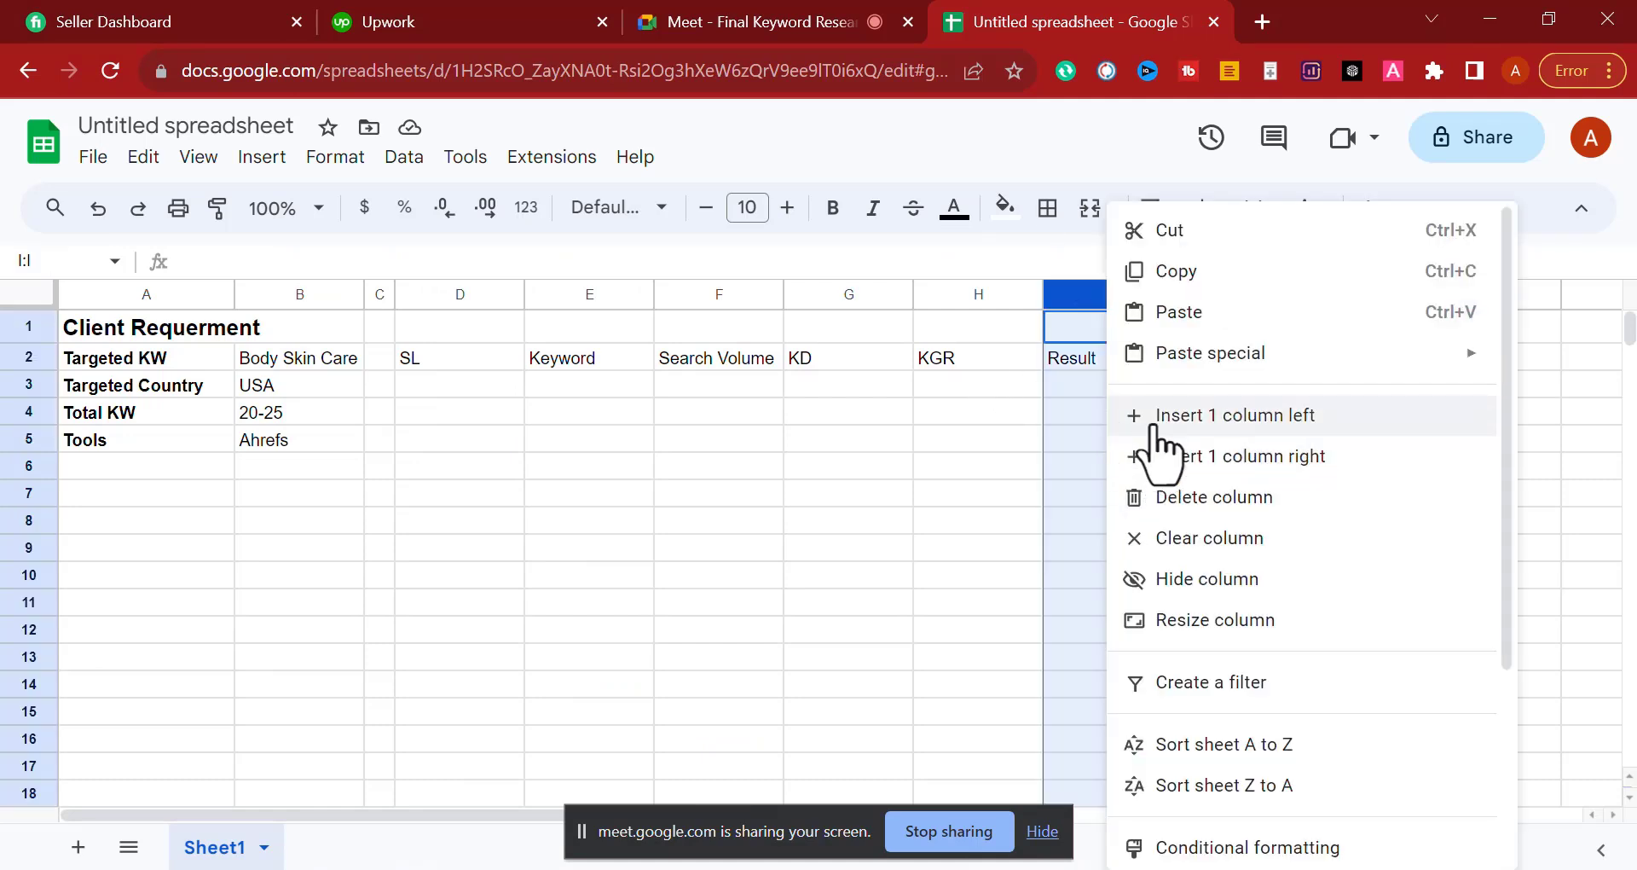
left_click(1176, 413)
left_click(1081, 464)
left_click(1079, 363)
type("CPC")
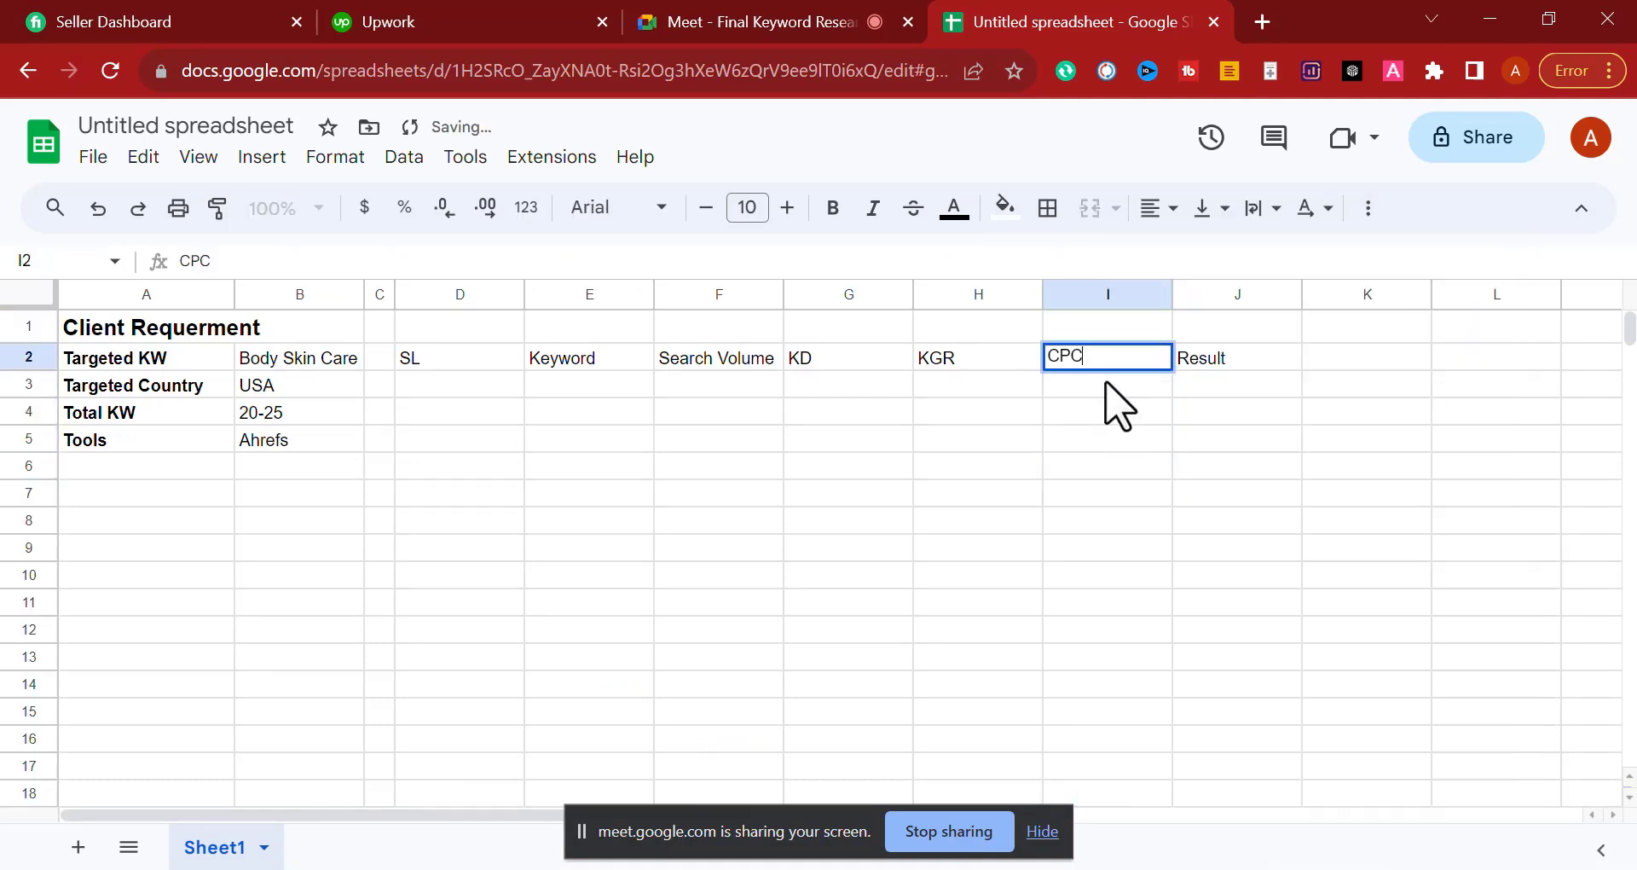
key("Return")
Step: Compare the difficulty and SERP features data promised in the Fiverr gig's Basic package with the spreadsheet's result headers
key("alt+Tab")
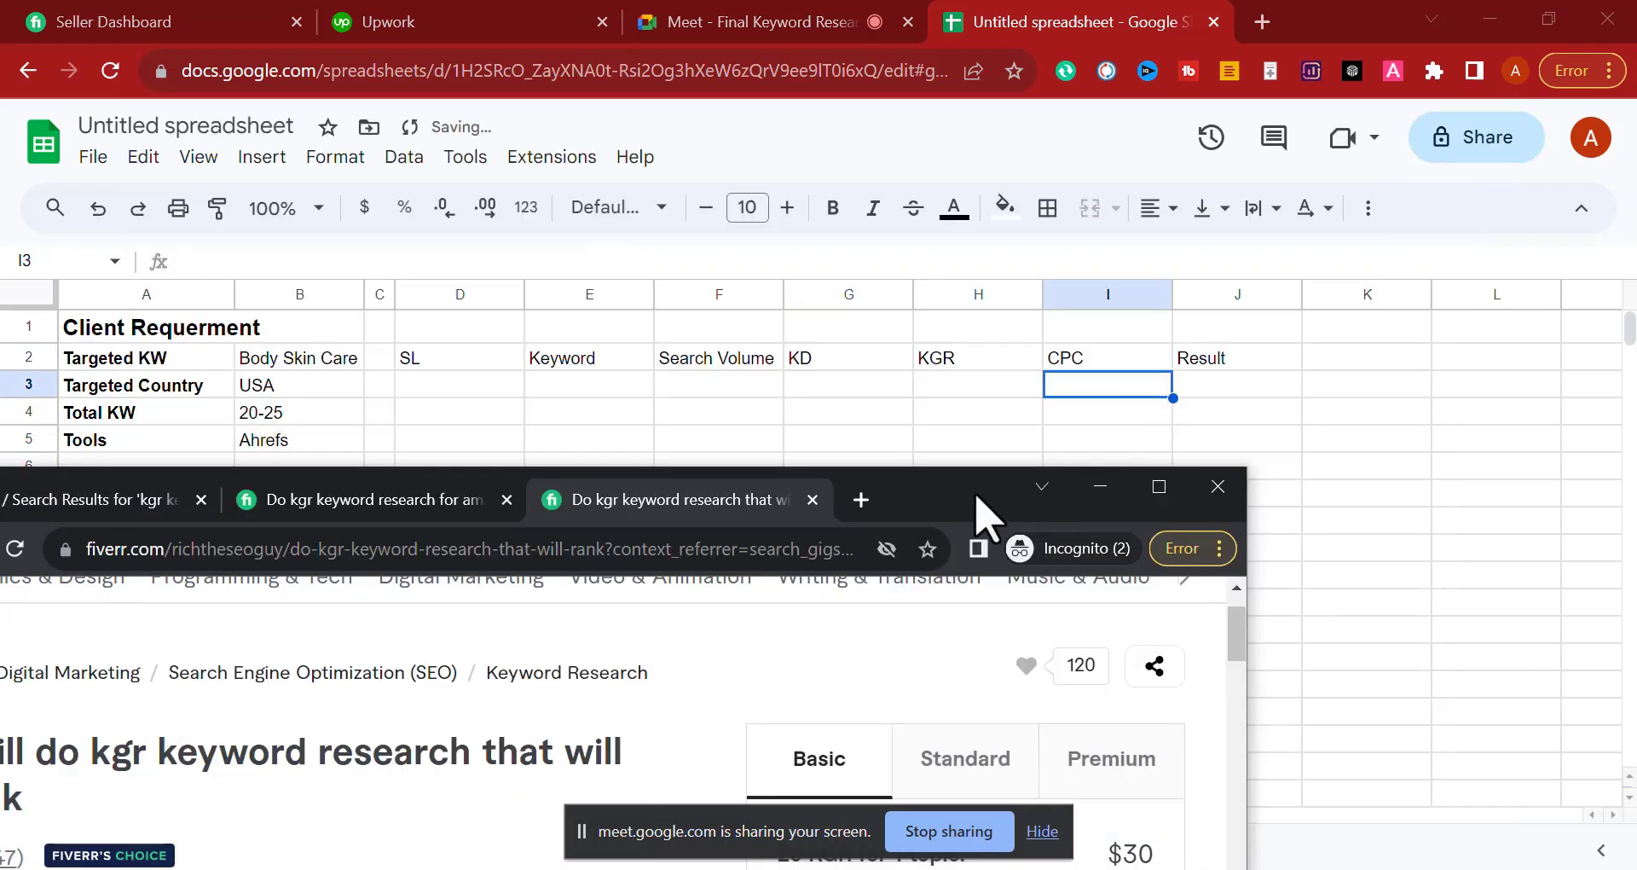
left_click_drag(986, 504, 1096, 18)
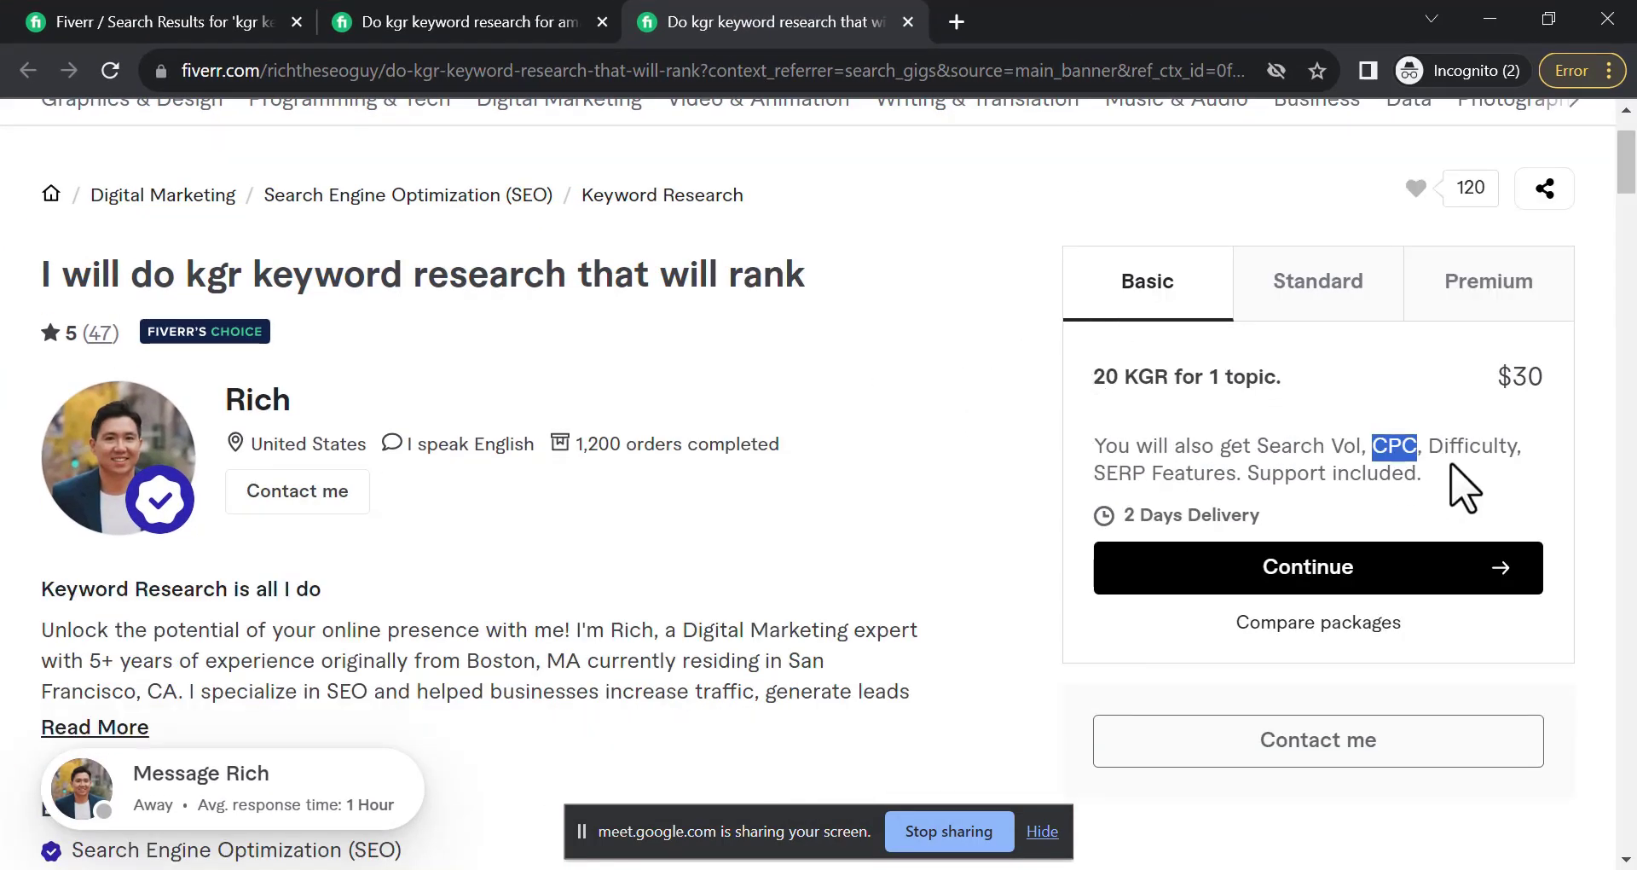
key("alt+Tab")
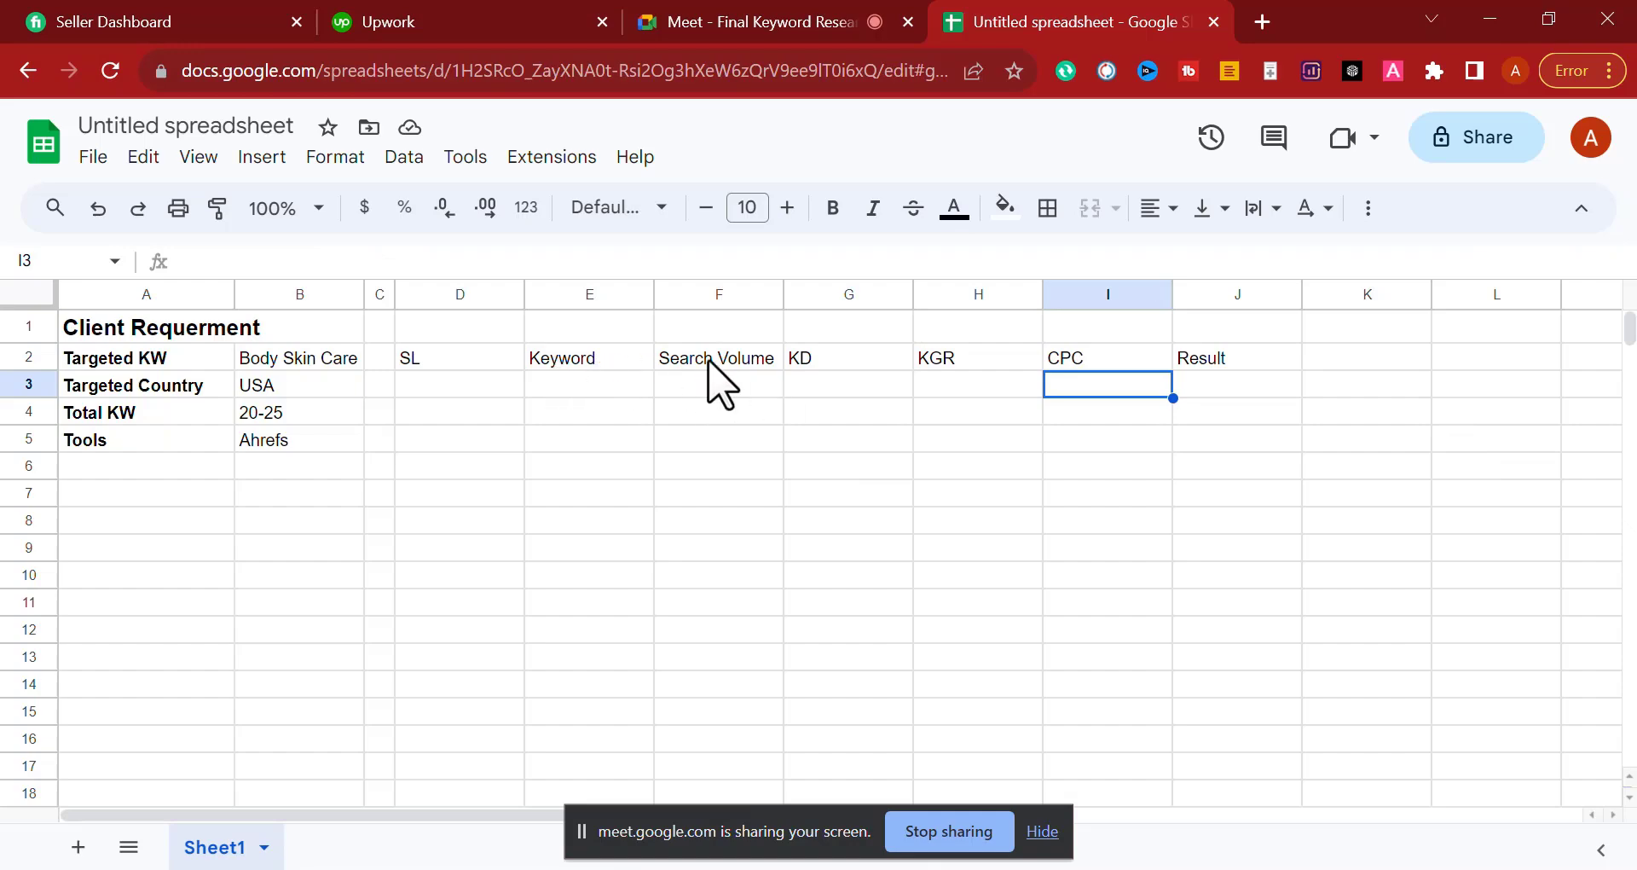
left_click(829, 358)
double_click(829, 358)
key("alt+Tab")
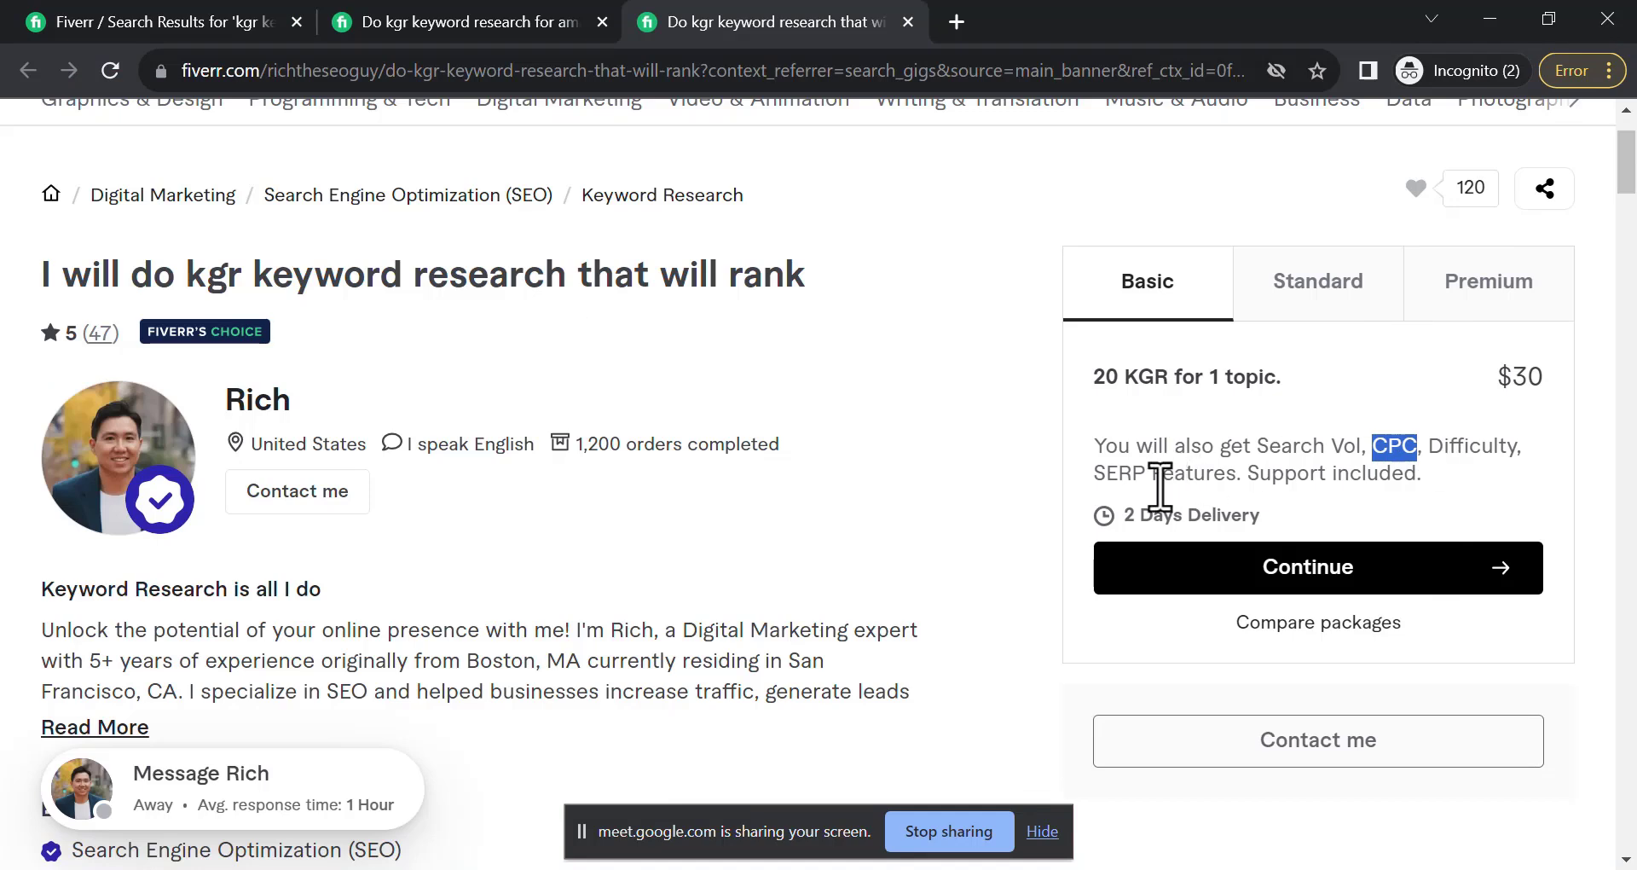
left_click_drag(1432, 474, 1128, 468)
left_click(1115, 473)
double_click(1115, 473)
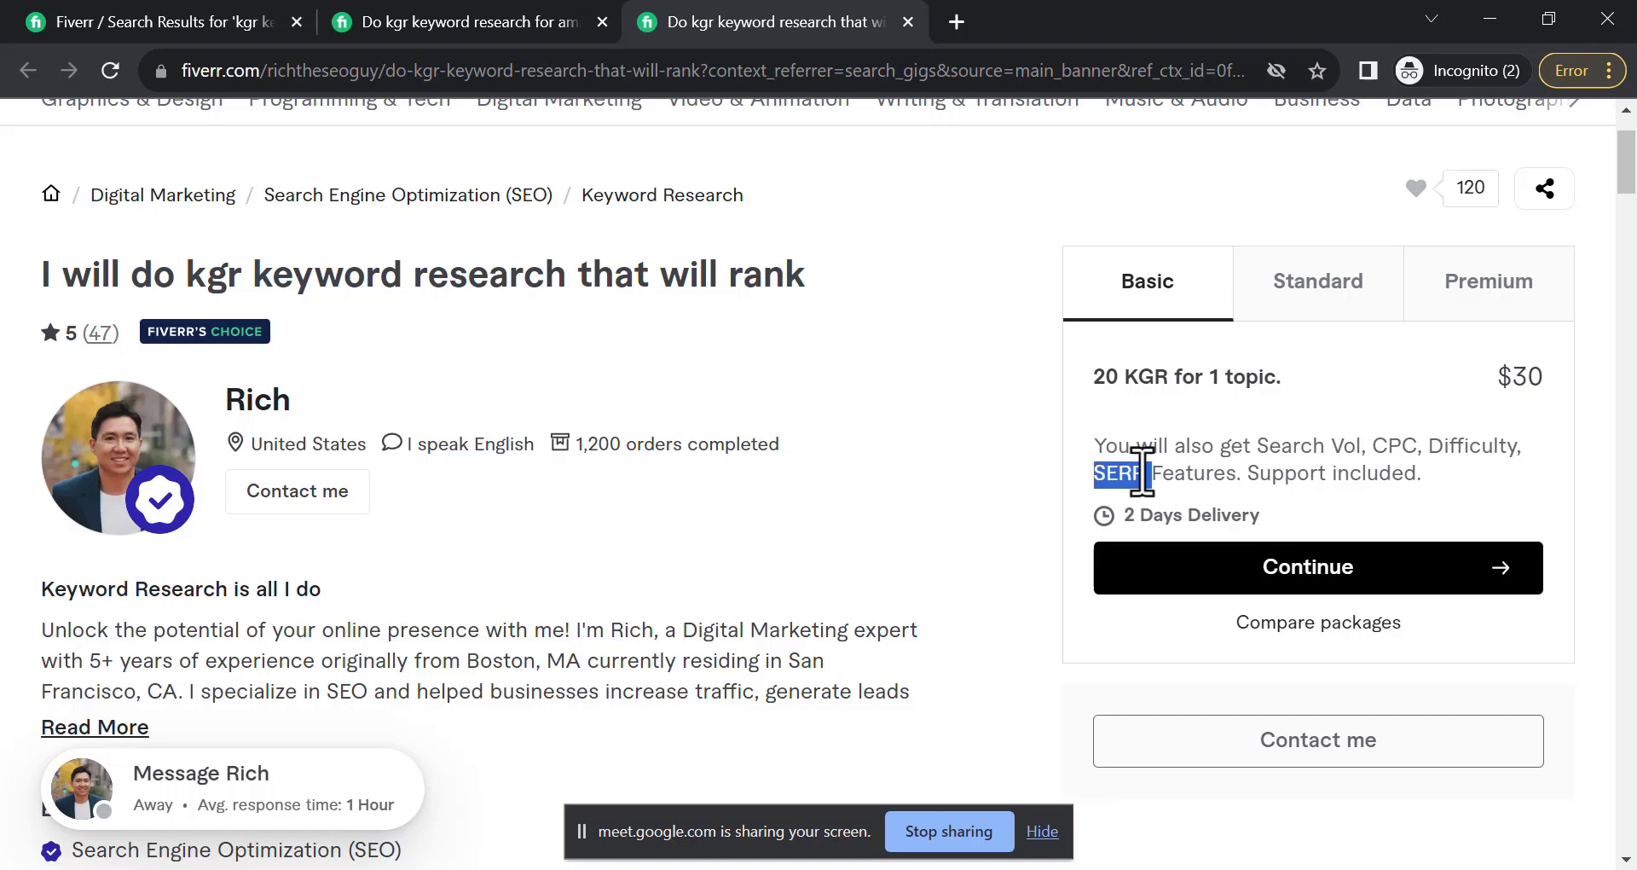
Step: Return to the spreadsheet and review the client's targeted keyword, Body Skin Care
left_click(1503, 22)
left_click(782, 442)
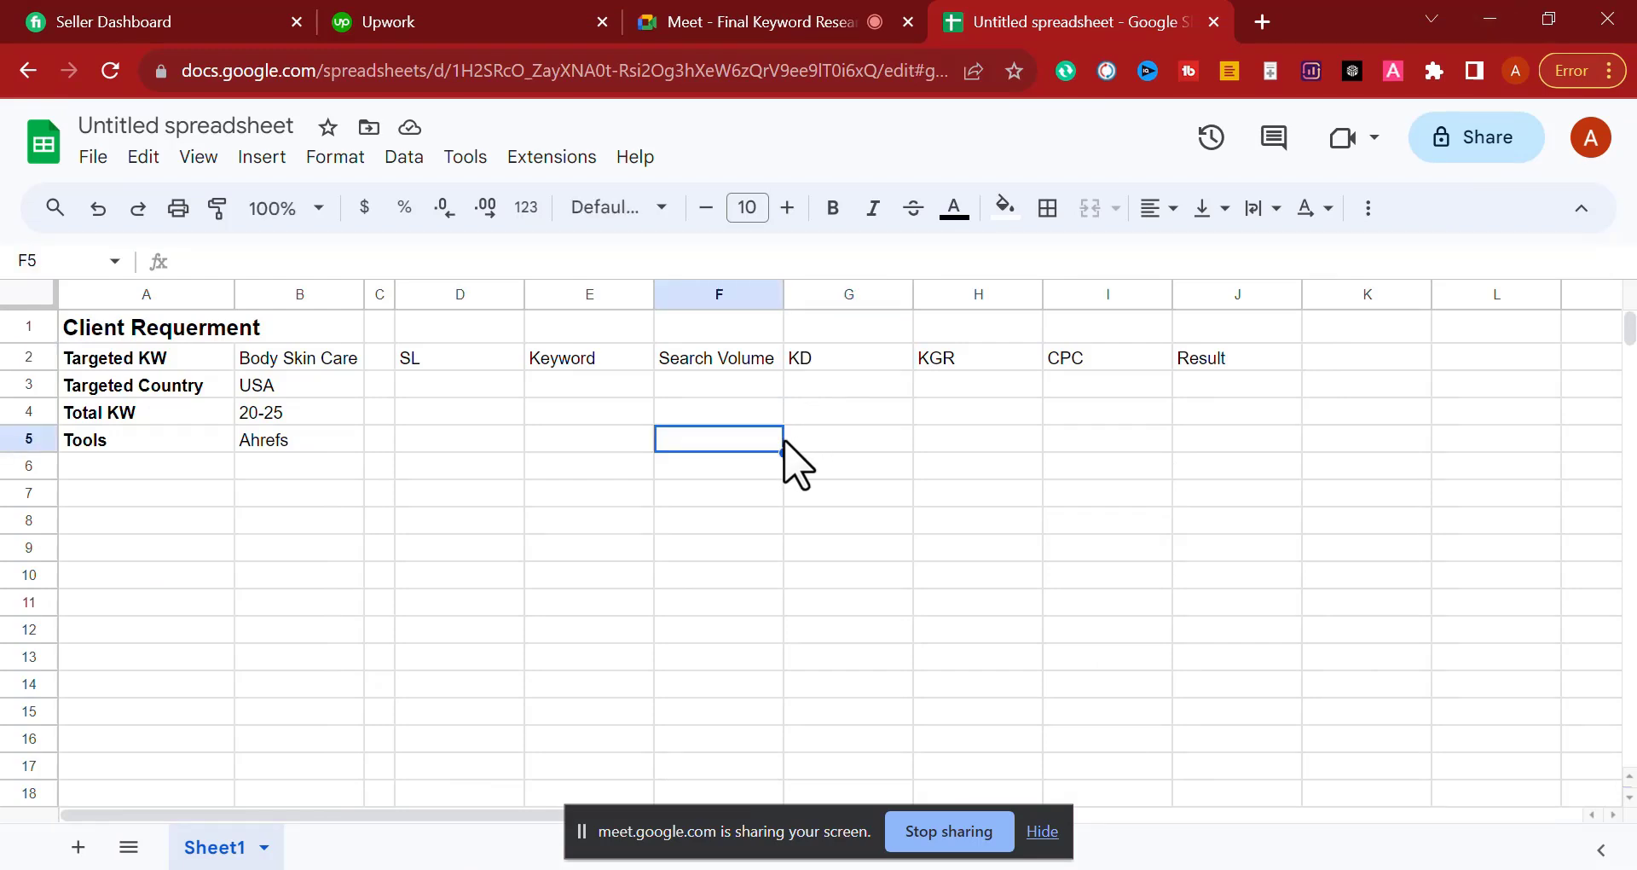
left_click(300, 358)
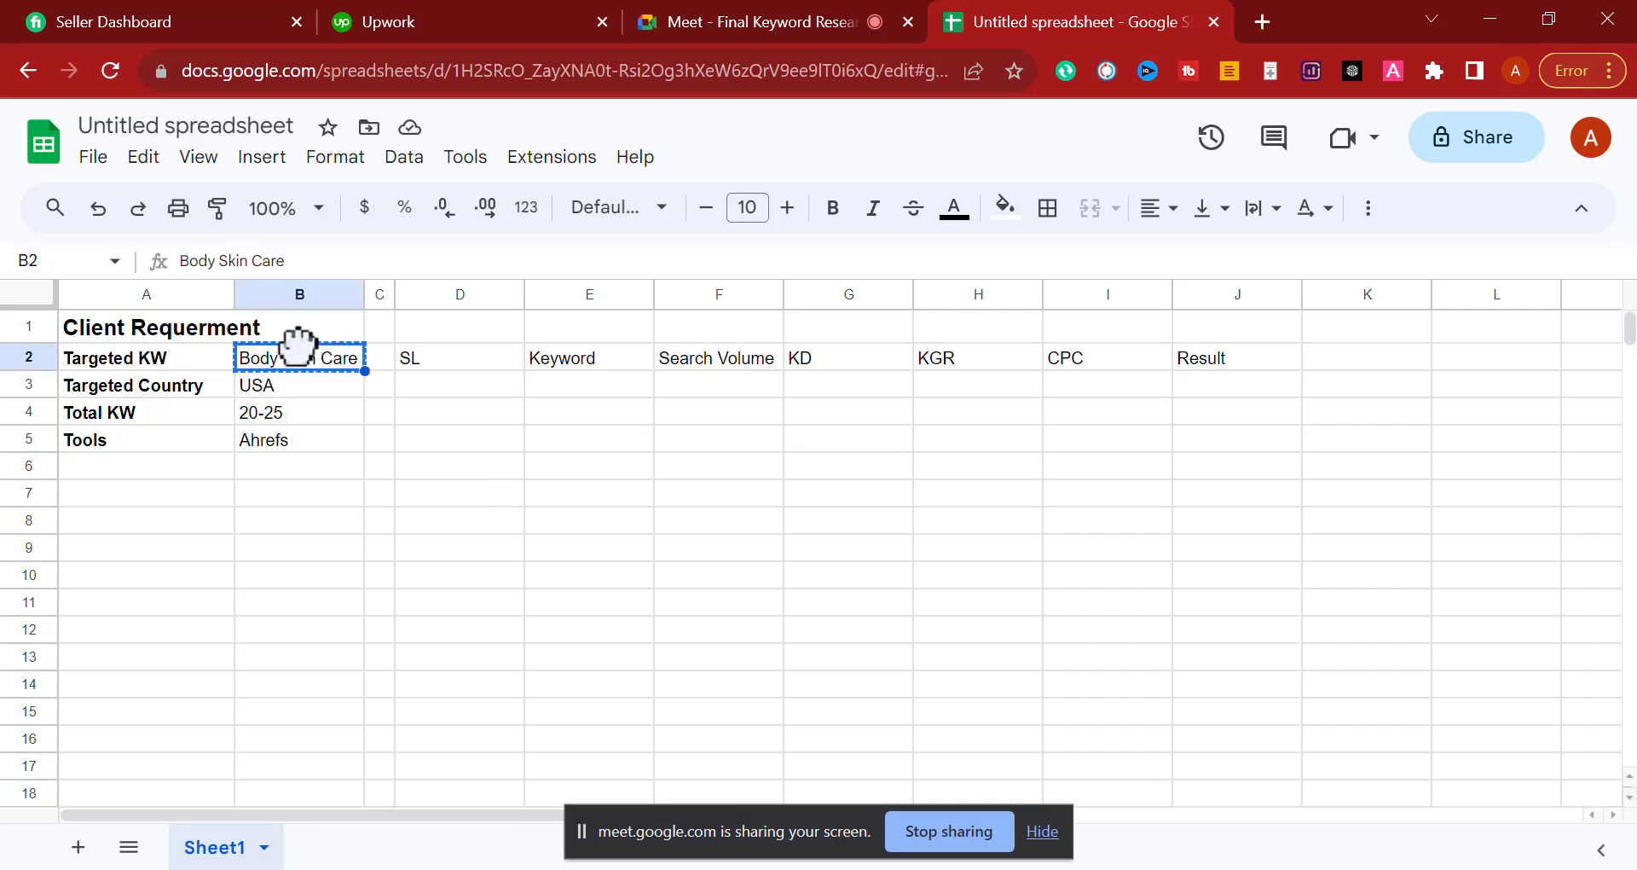
triple_click(302, 356)
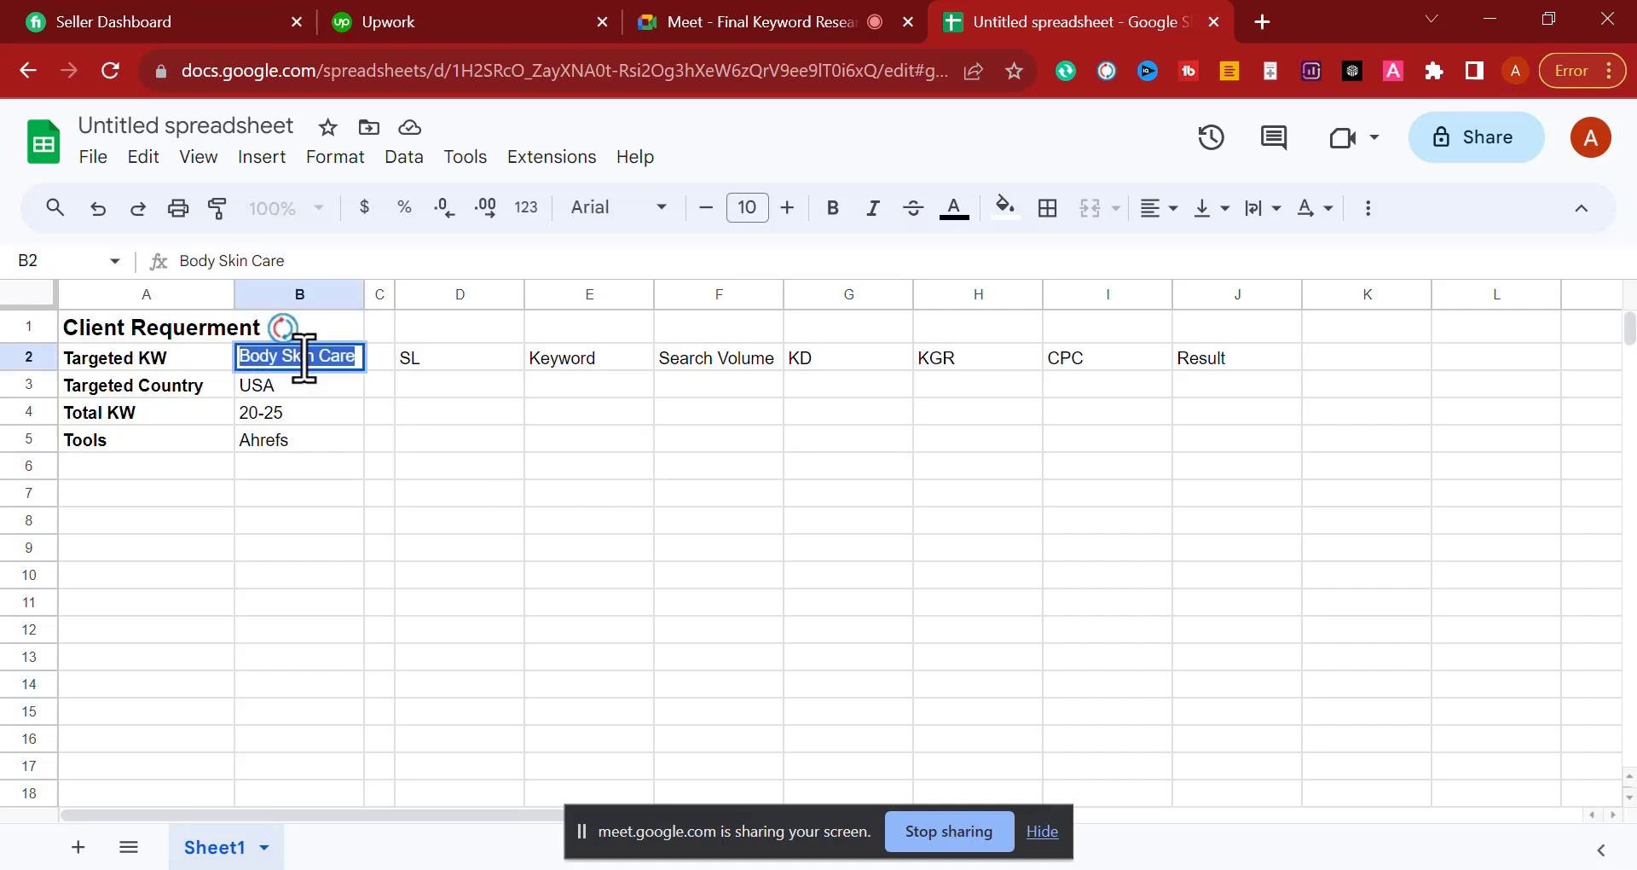
left_click(347, 432)
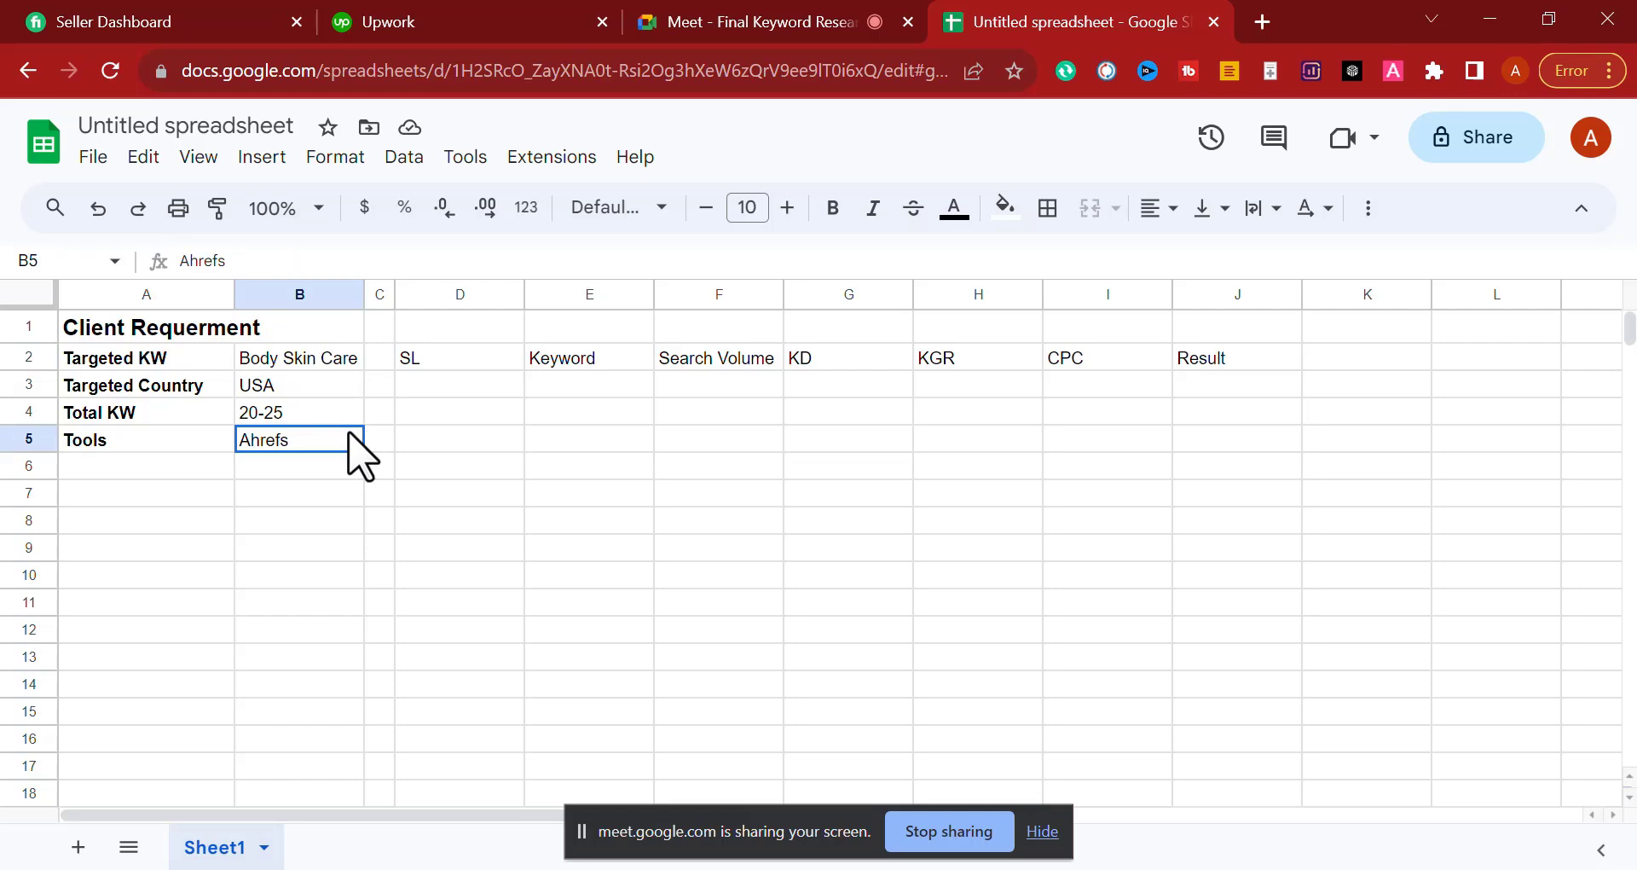
left_click(337, 358)
triple_click(337, 356)
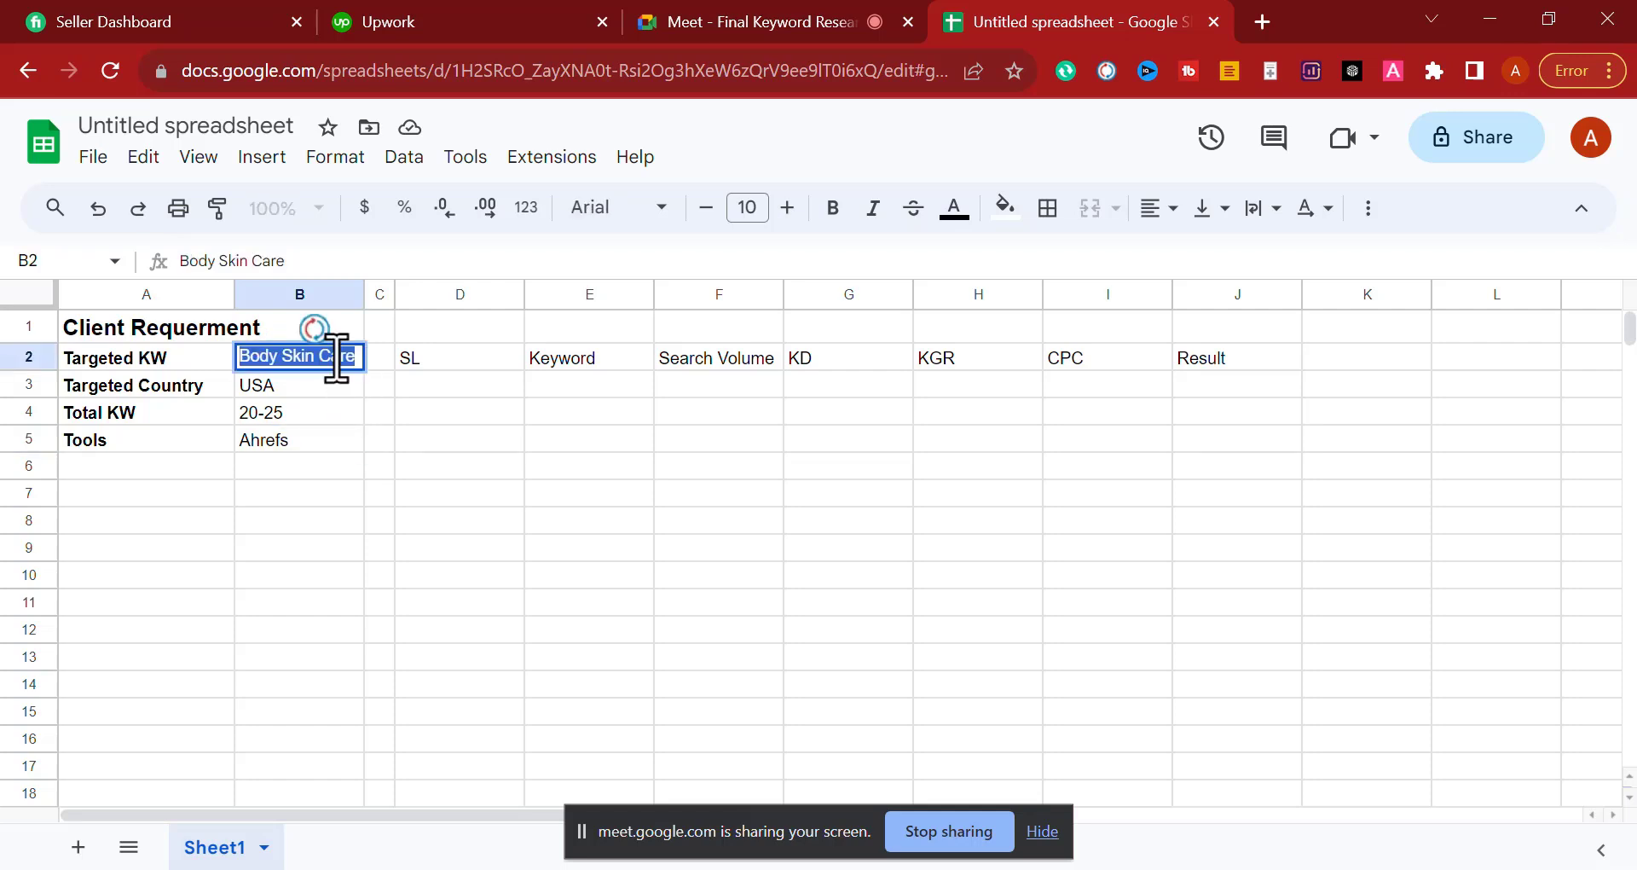
Step: Return to the "kgr keyword research that will rank" gig and examine the Standard package's keyword count and price
key("alt+Tab")
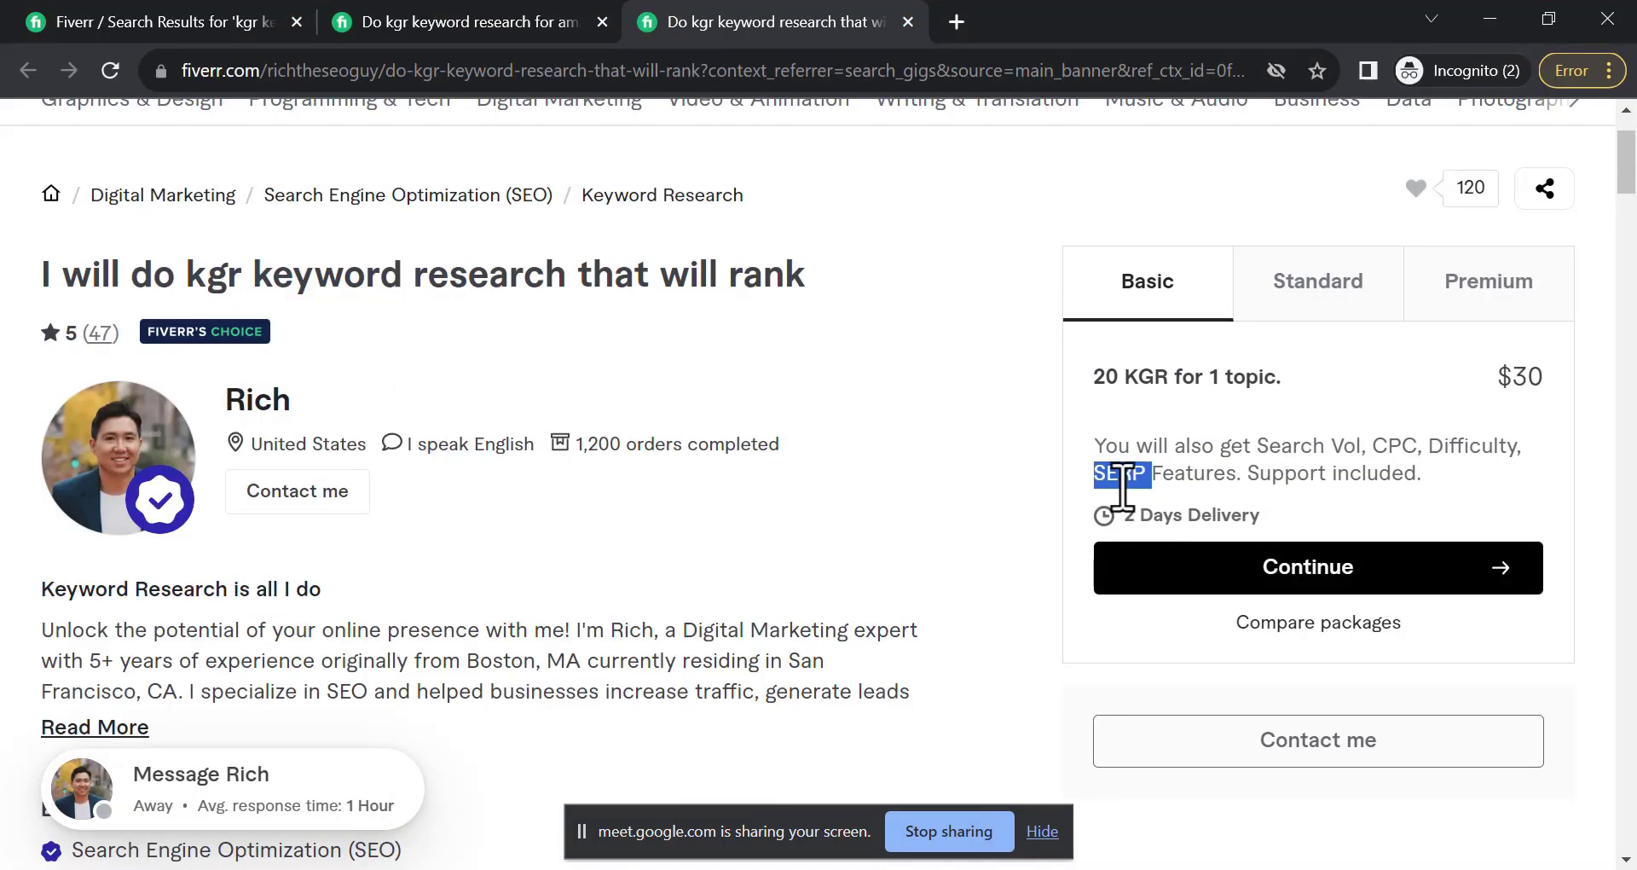
left_click(1307, 265)
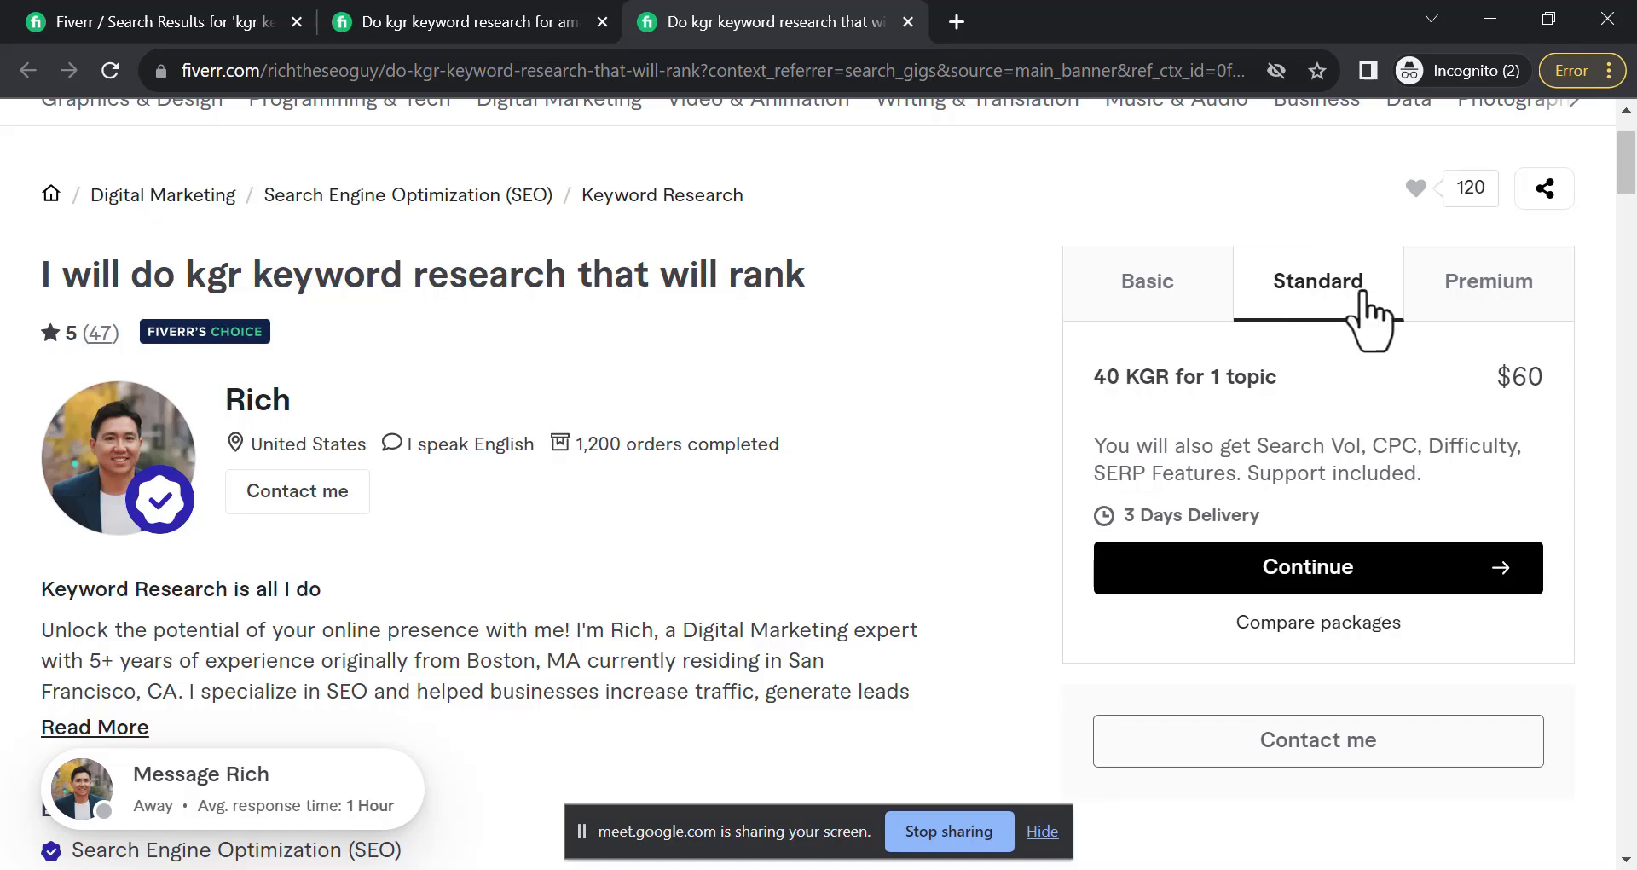
left_click_drag(1094, 379, 1326, 395)
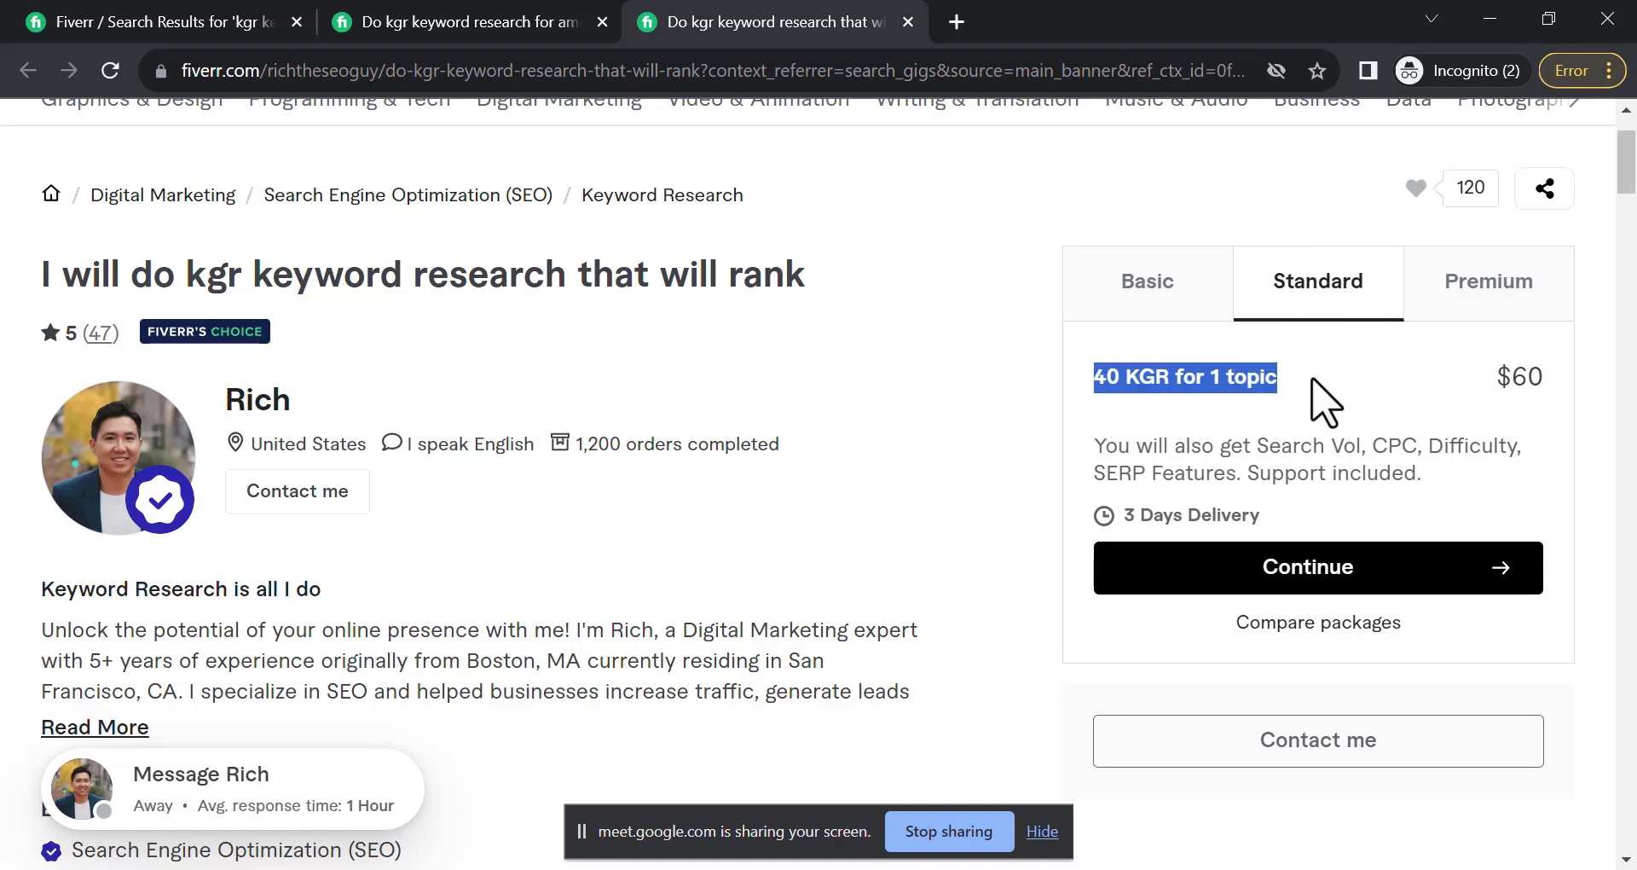
left_click_drag(1567, 368, 1424, 376)
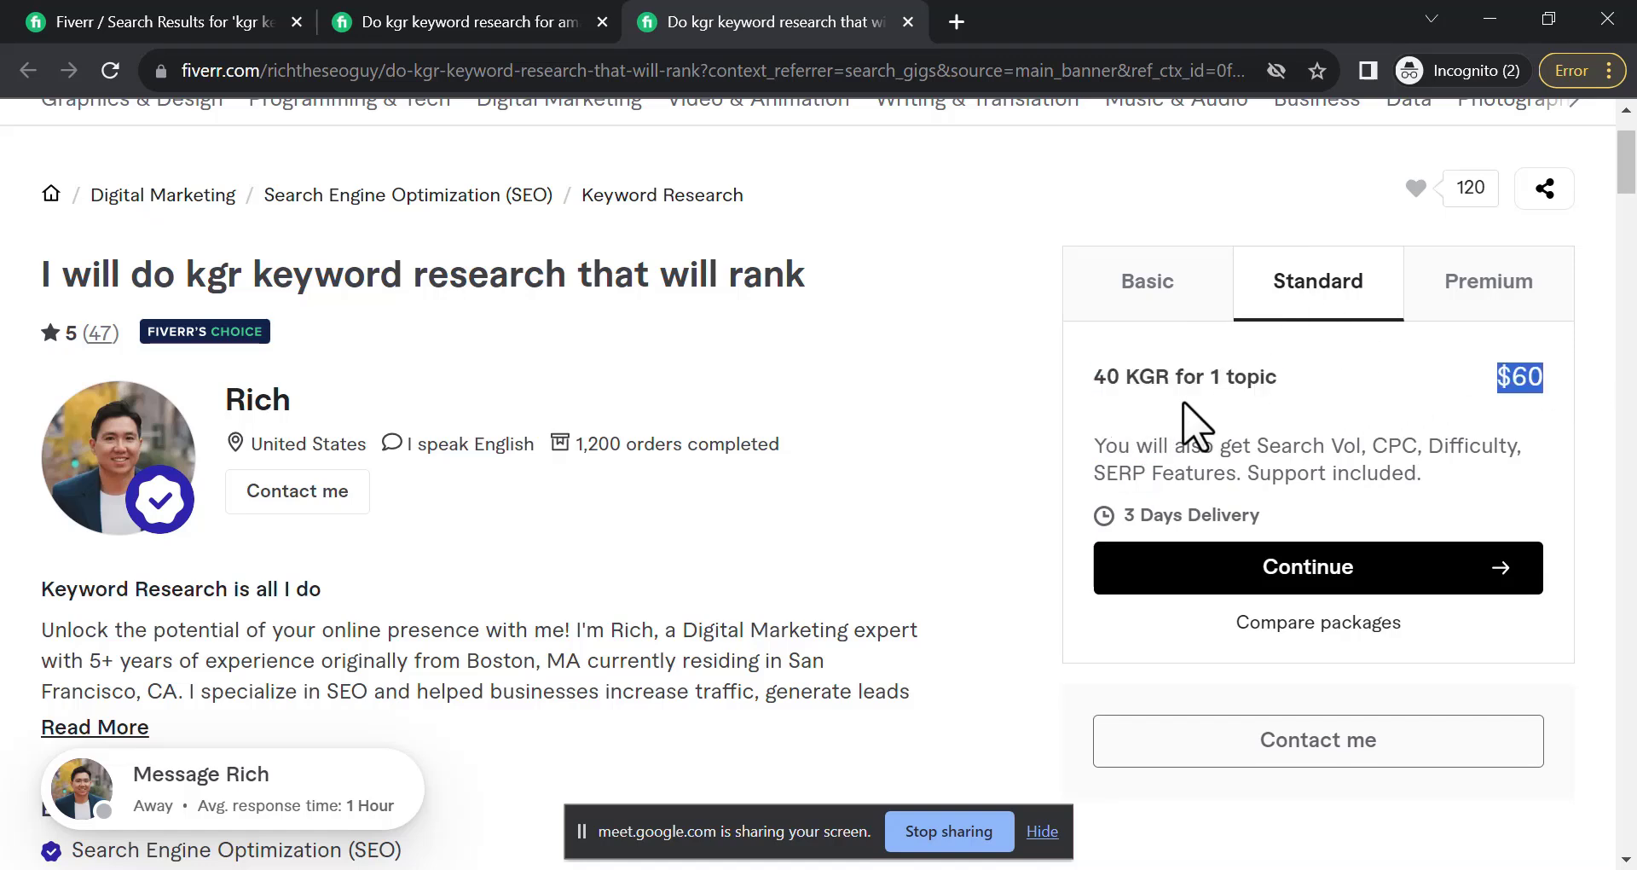
Step: Examine the same gig's Premium package, checking its KGR keyword count, number of topics and price
left_click(1470, 294)
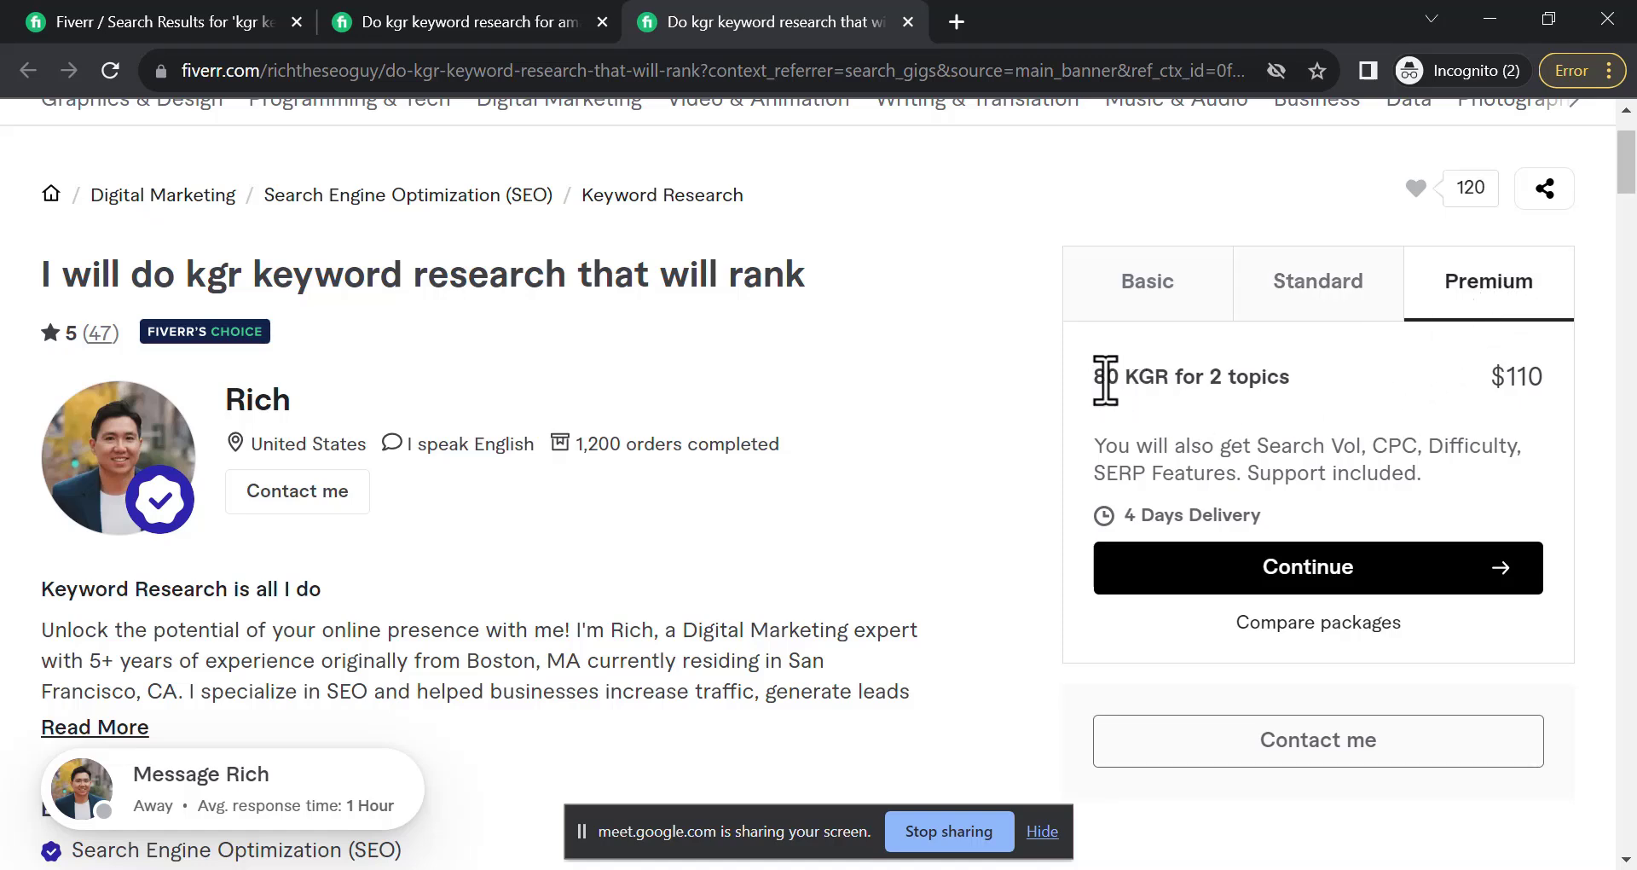
left_click_drag(1090, 378, 1330, 359)
left_click_drag(1488, 375, 1550, 374)
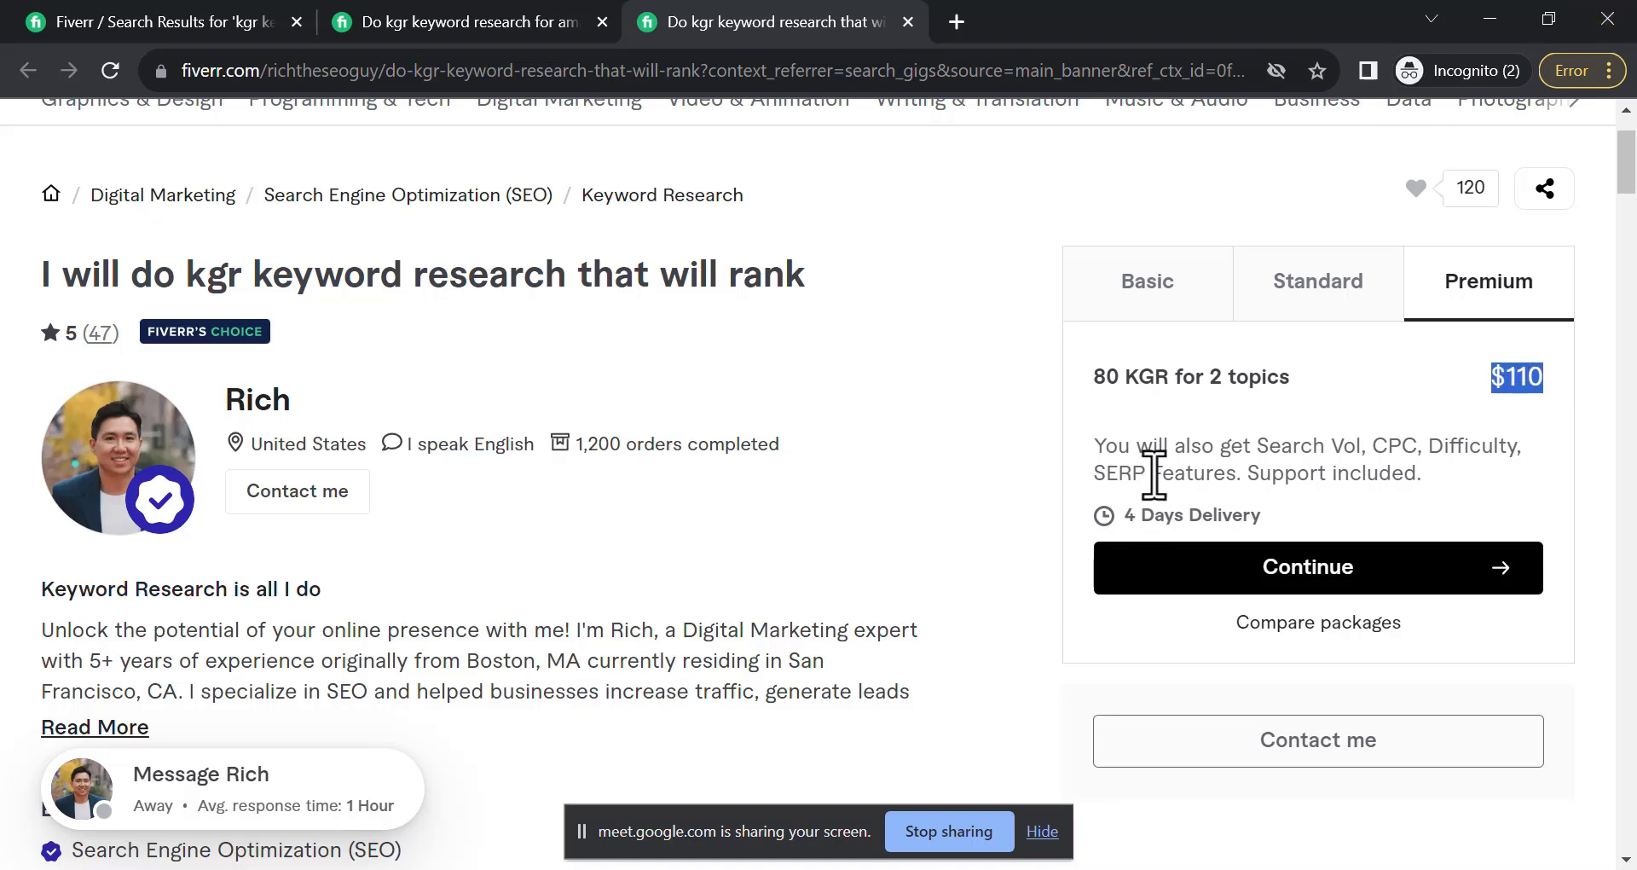
left_click_drag(1094, 376, 1344, 413)
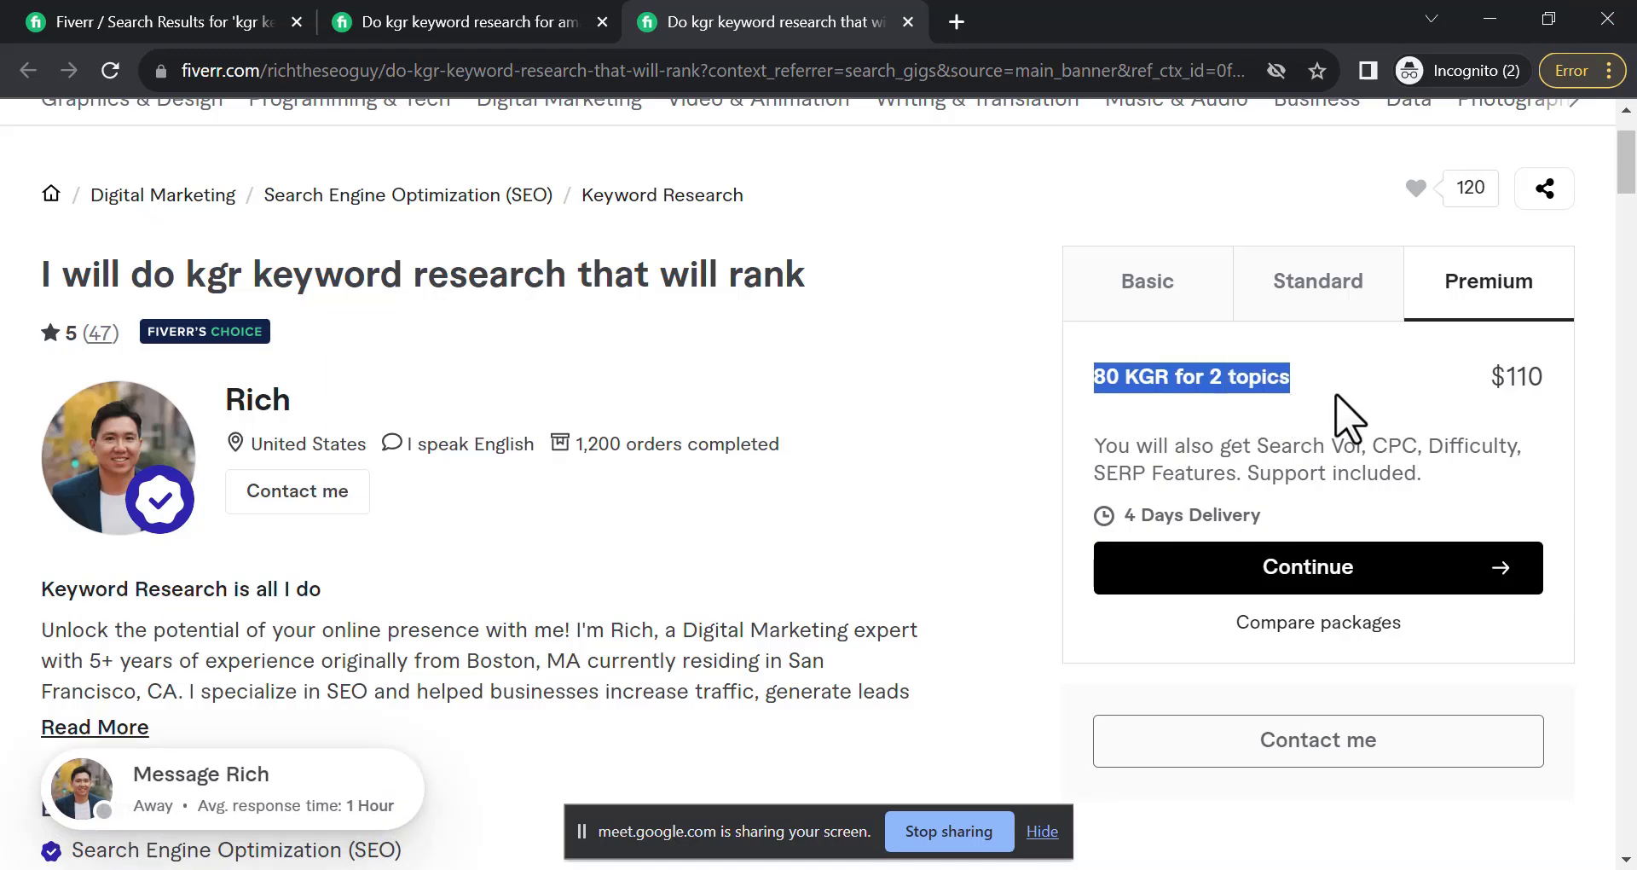
double_click(1516, 376)
Step: From the Fiverr search results, open the "excellent seo kgr keyword research" and "deep kgr keyword research" gigs, and show the first one
left_click(226, 18)
scroll(1109, 401, "down", 2)
scroll(1108, 401, "down", 1)
left_click(1006, 317)
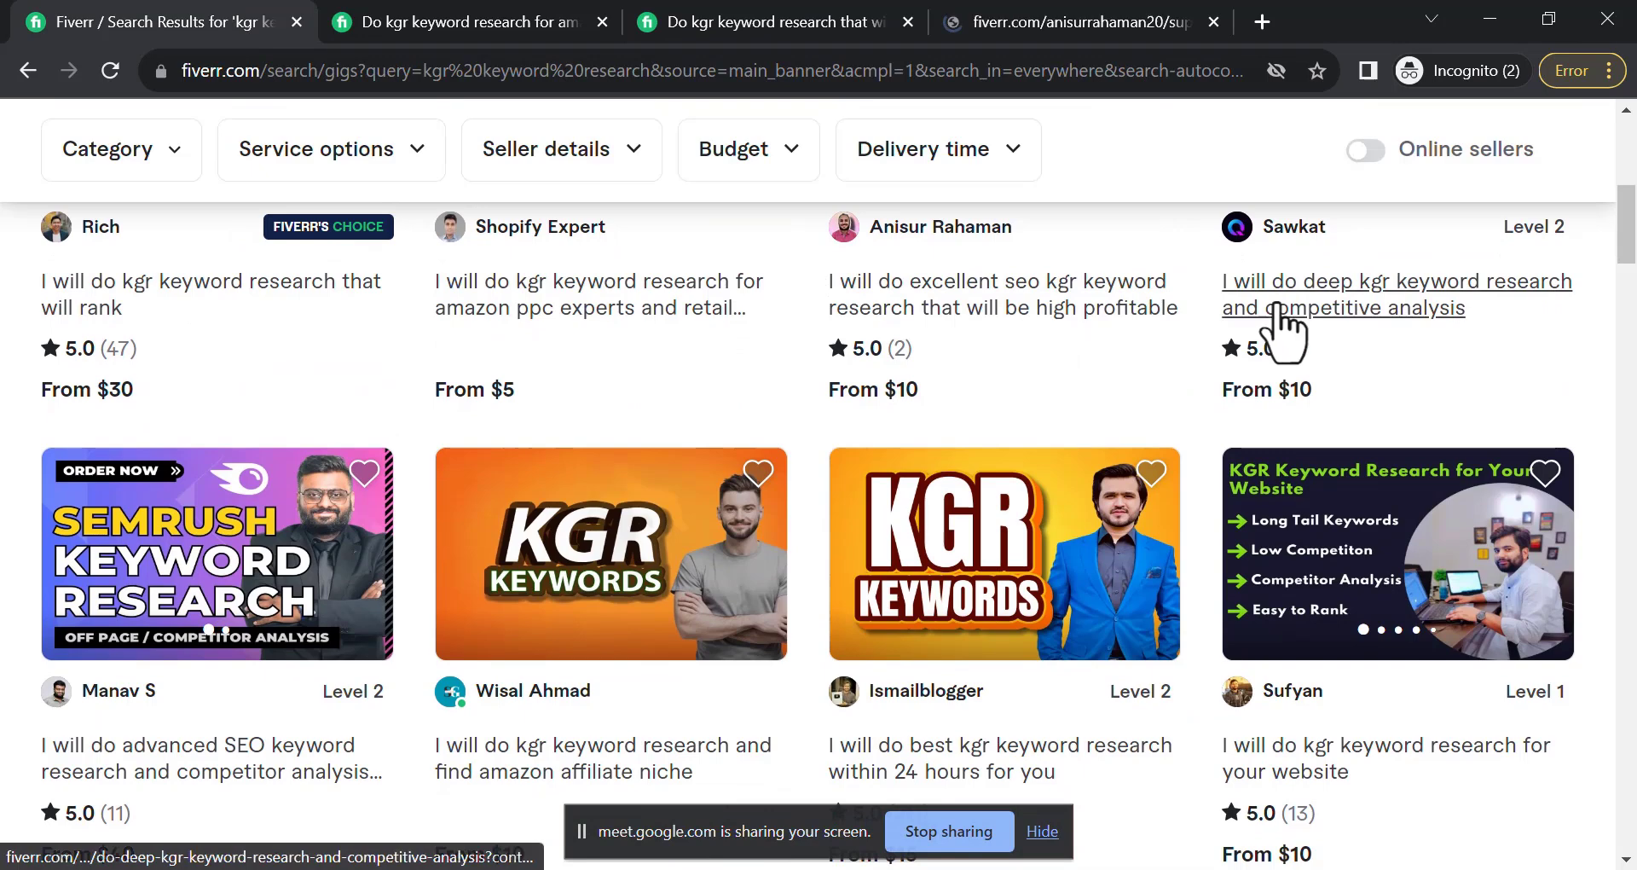
scroll(1279, 322, "up", 1)
left_click(1279, 322)
left_click(865, 18)
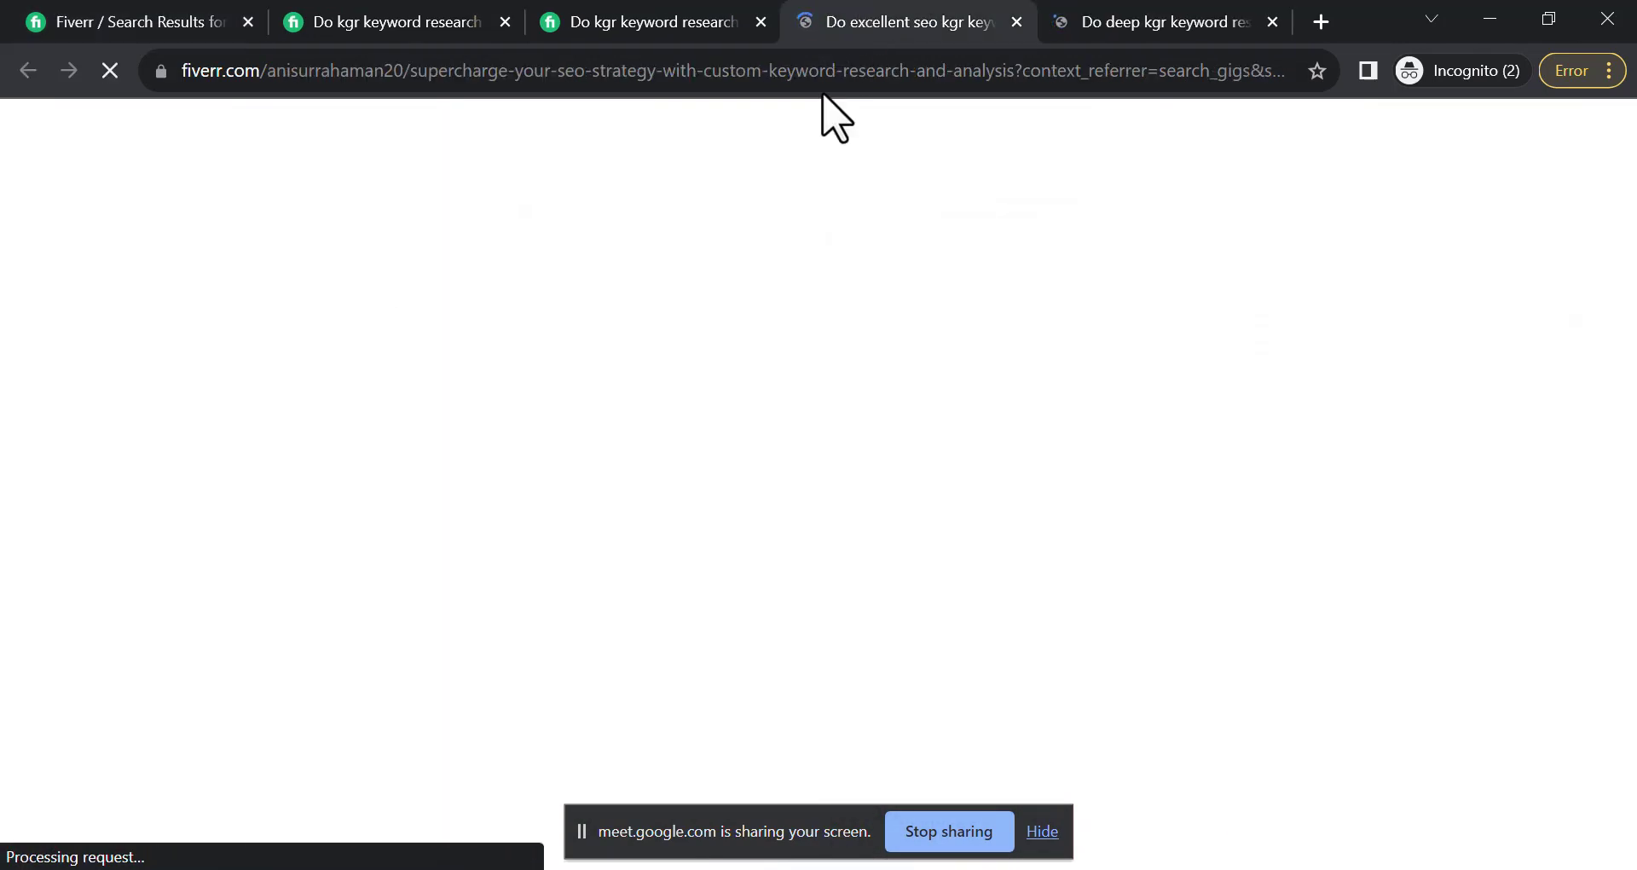
Step: Examine the Basic package of the "excellent seo kgr keyword research" gig, focusing on its price and longtail KGR keywords
left_click(1043, 831)
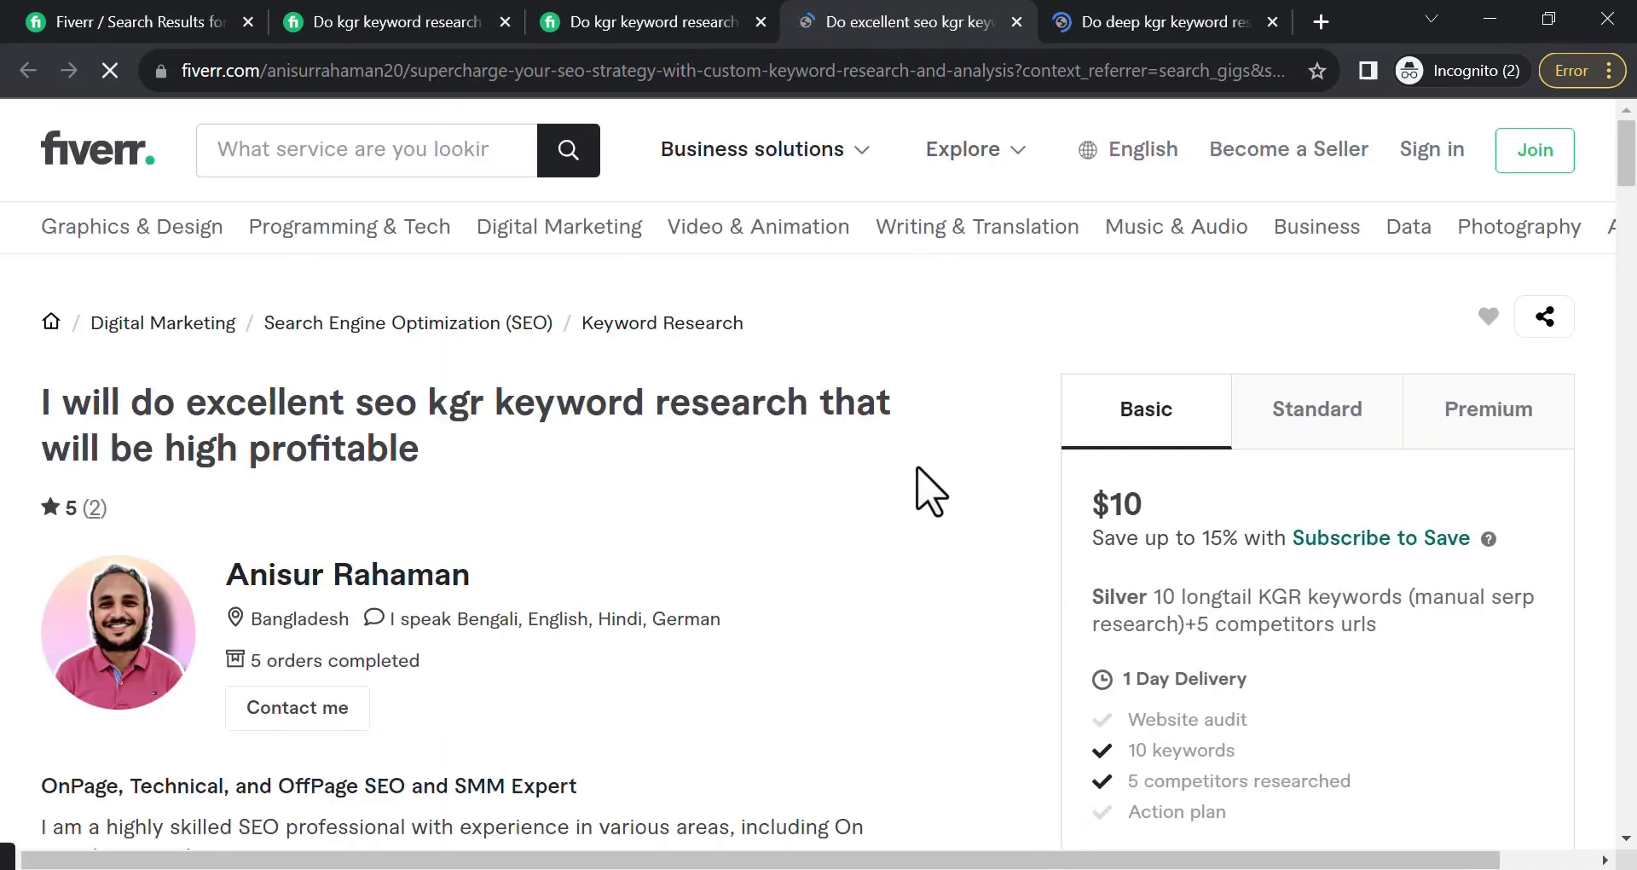
scroll(938, 473, "down", 2)
left_click_drag(1089, 375, 1159, 393)
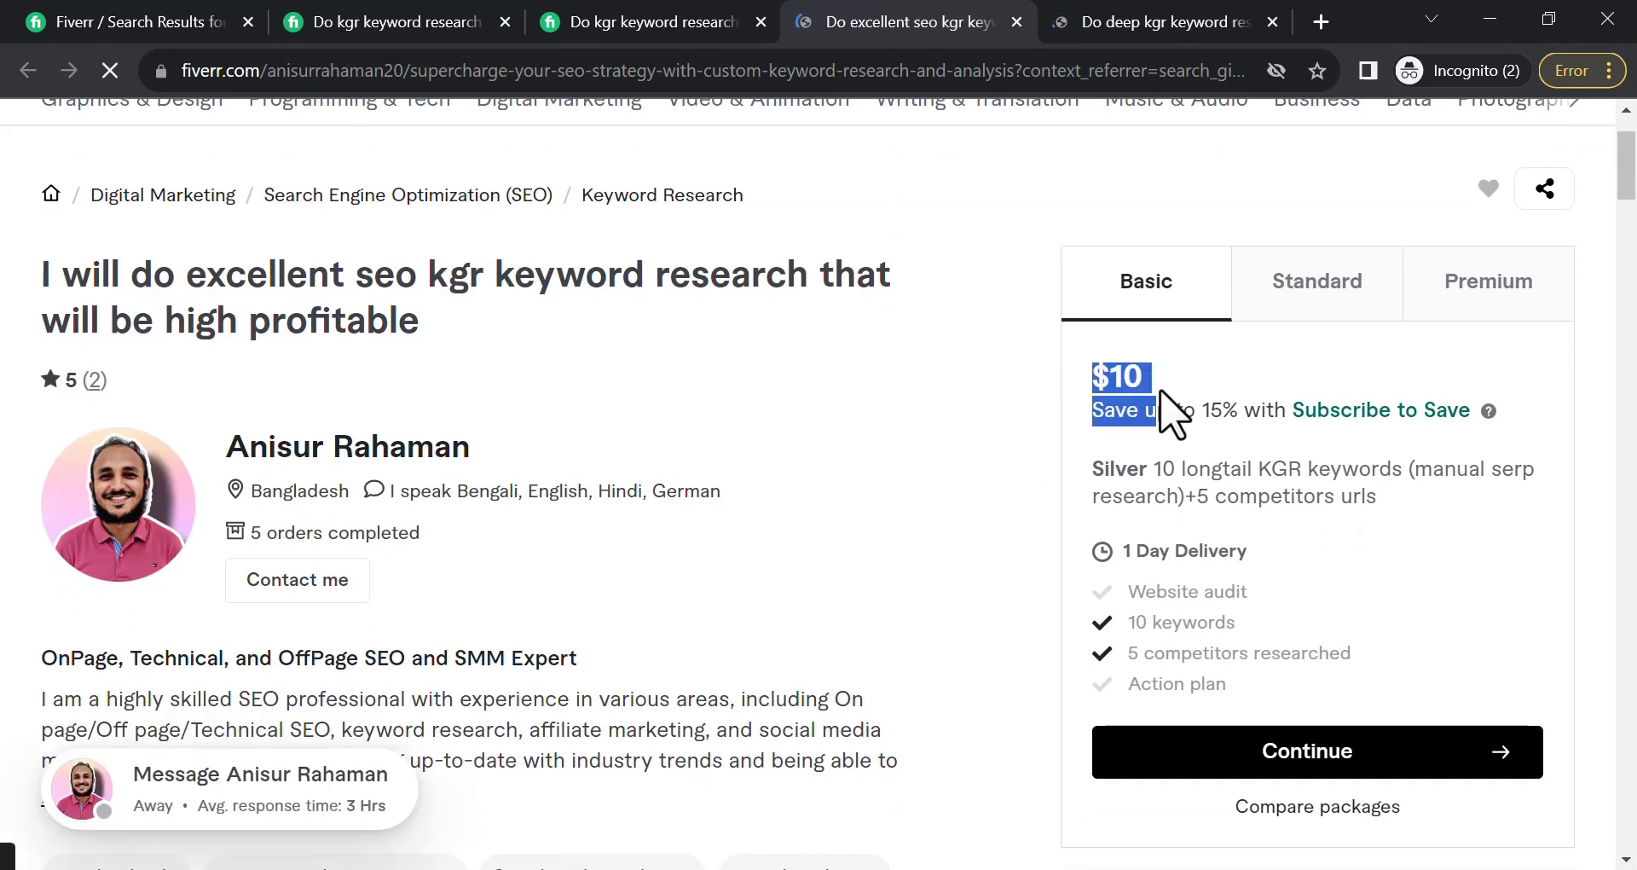
left_click(1228, 504)
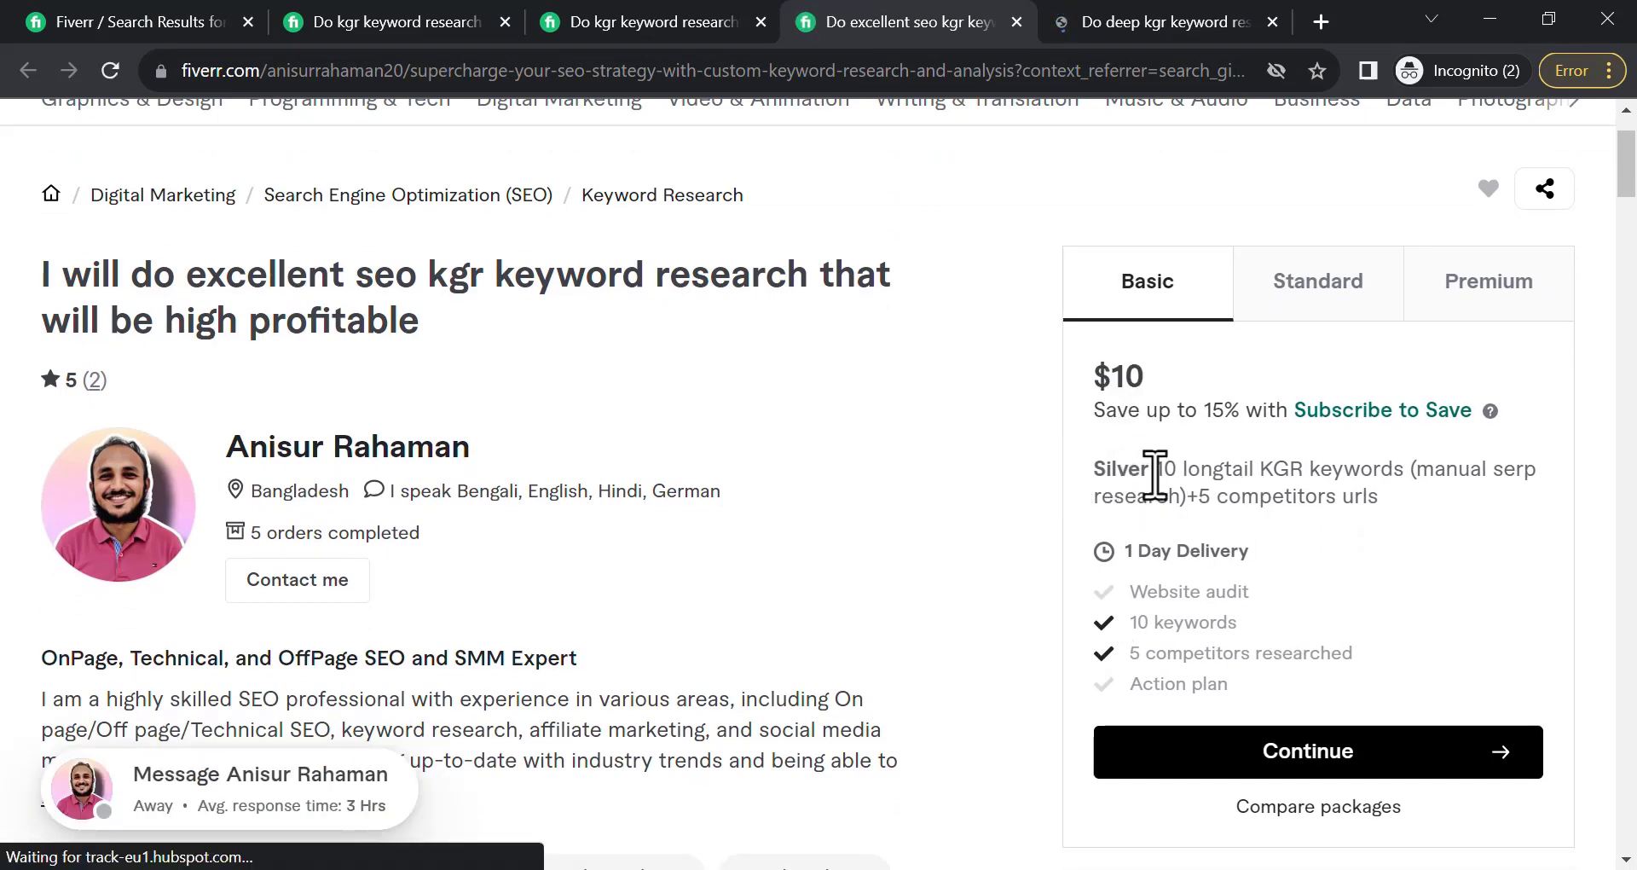
left_click_drag(1164, 468, 1406, 464)
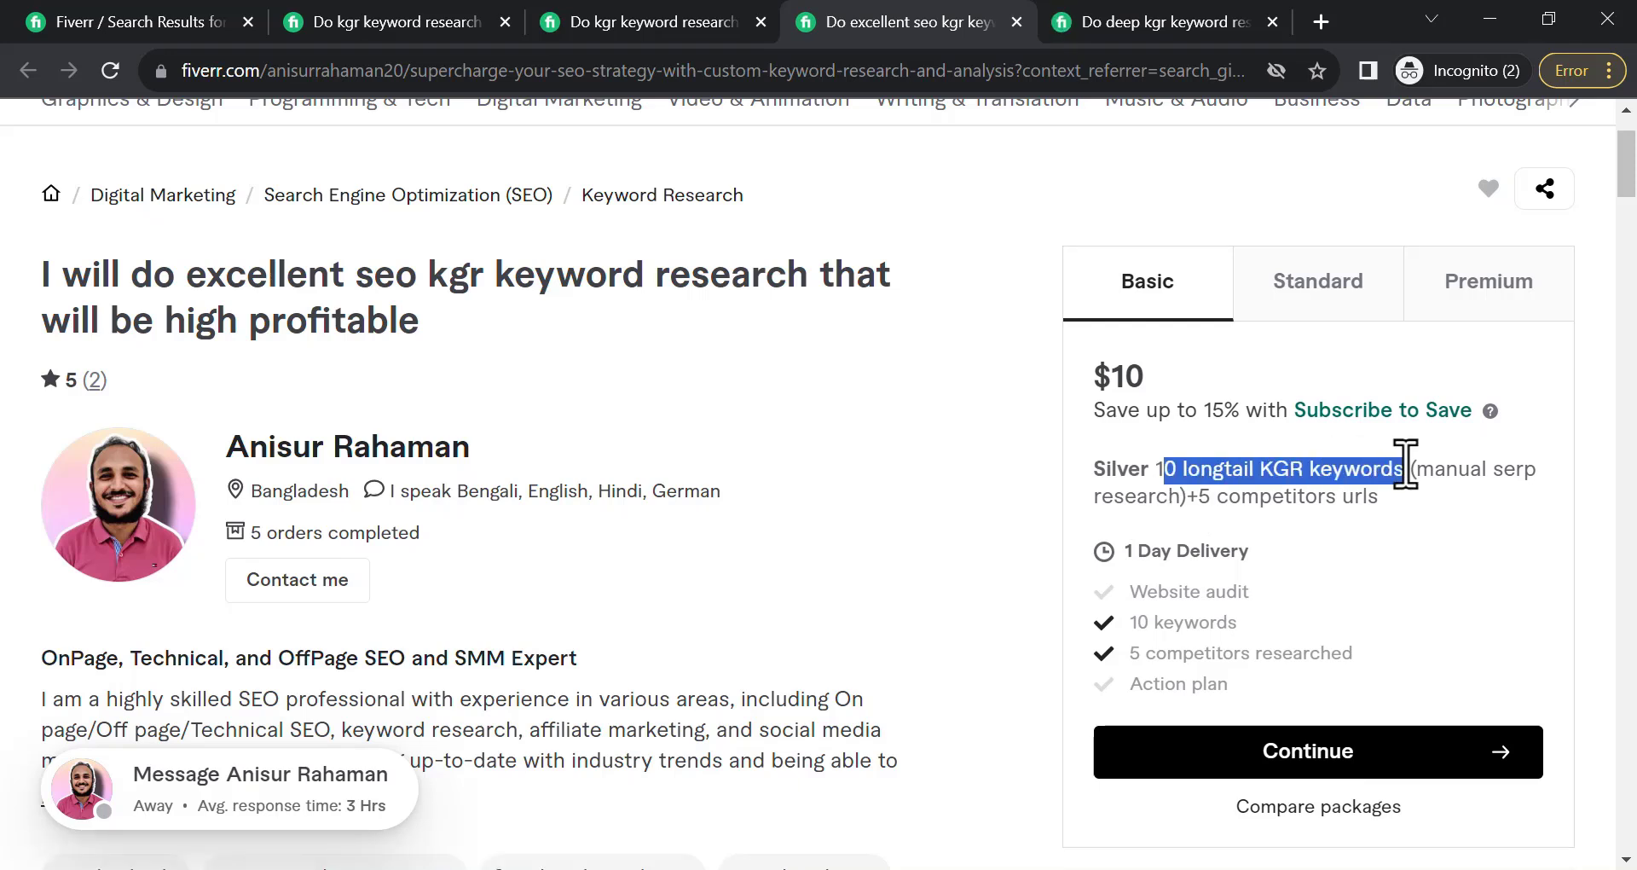
left_click(1133, 494)
left_click_drag(1162, 468, 1385, 473)
left_click(1122, 484)
left_click(1275, 471)
Step: Examine the manual SERP research and competitor URLs offered in the gig's Basic package description
left_click_drag(1168, 475, 1554, 477)
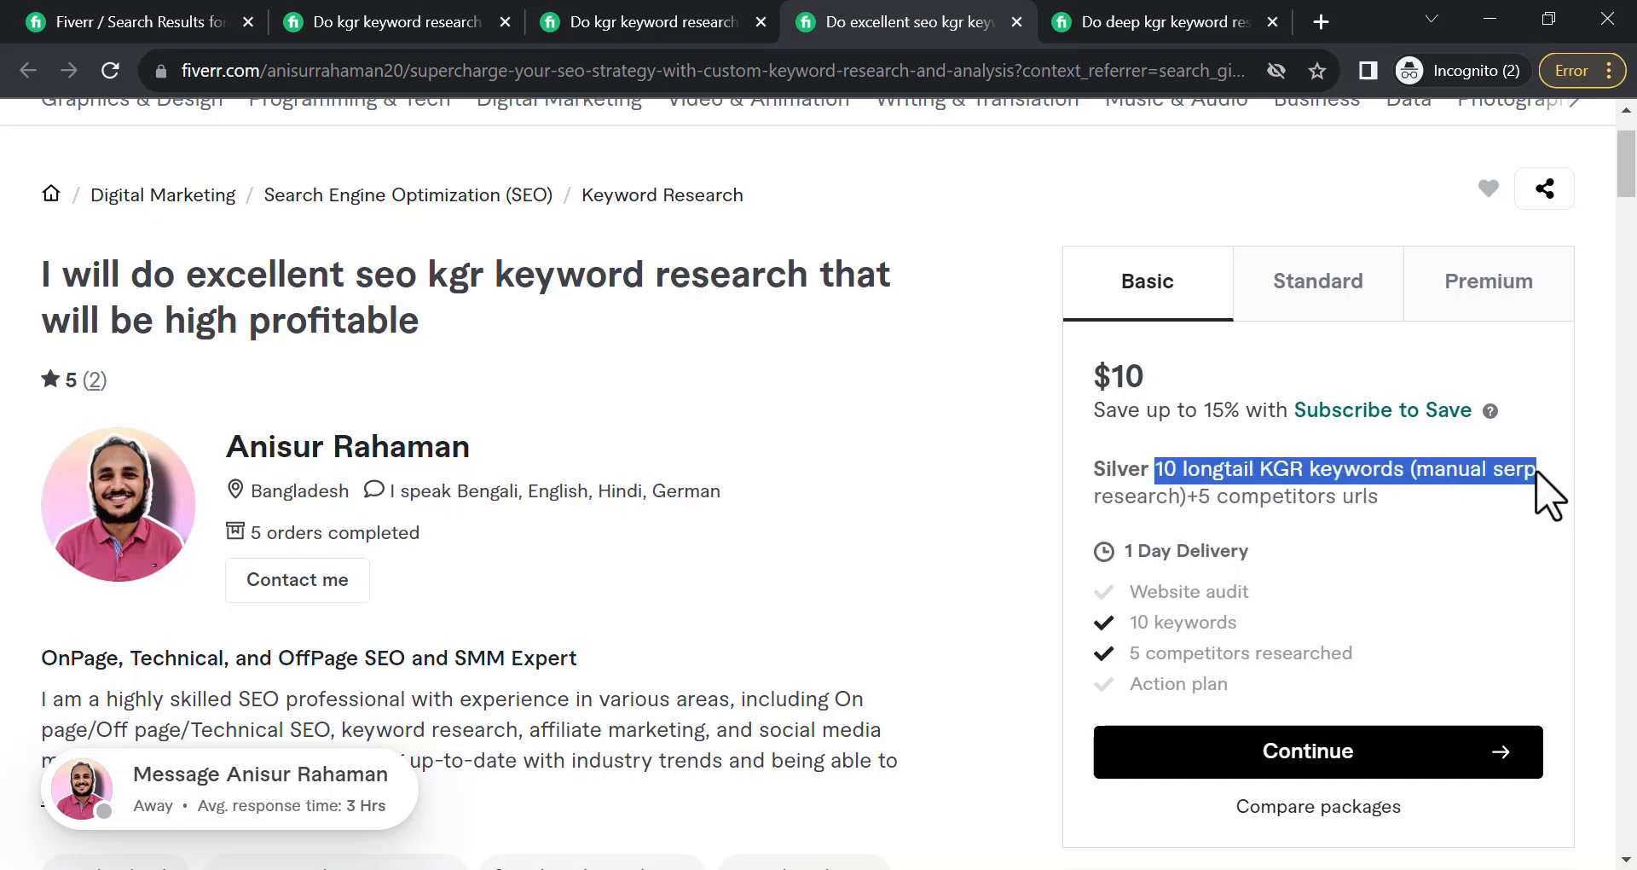
left_click(1267, 503)
left_click_drag(1184, 503, 1096, 501)
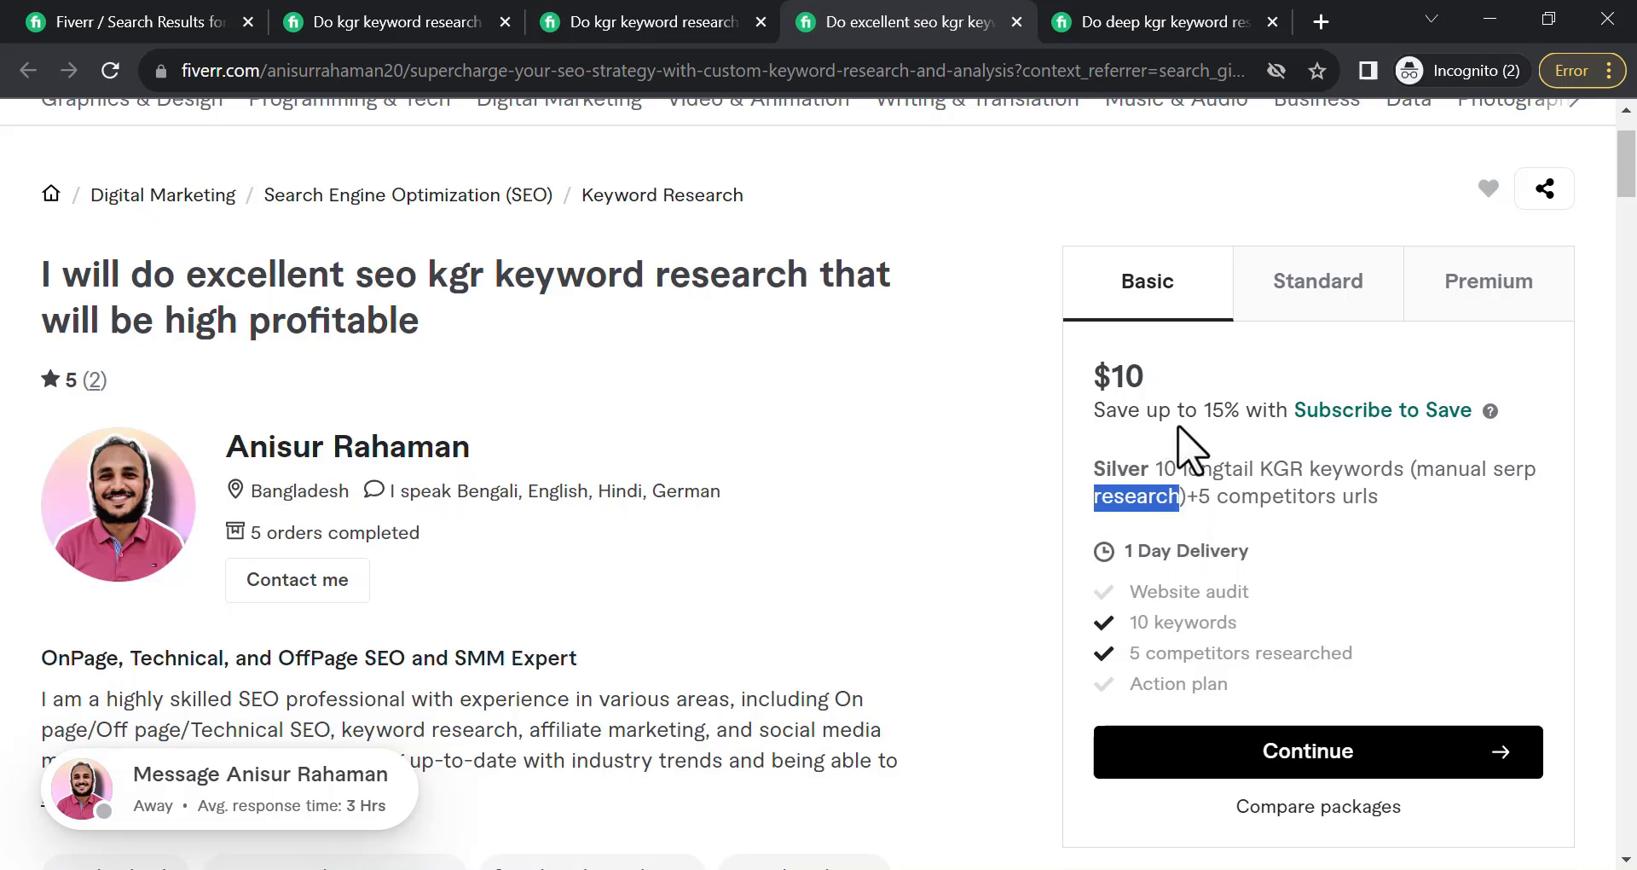
left_click_drag(1379, 497, 1194, 507)
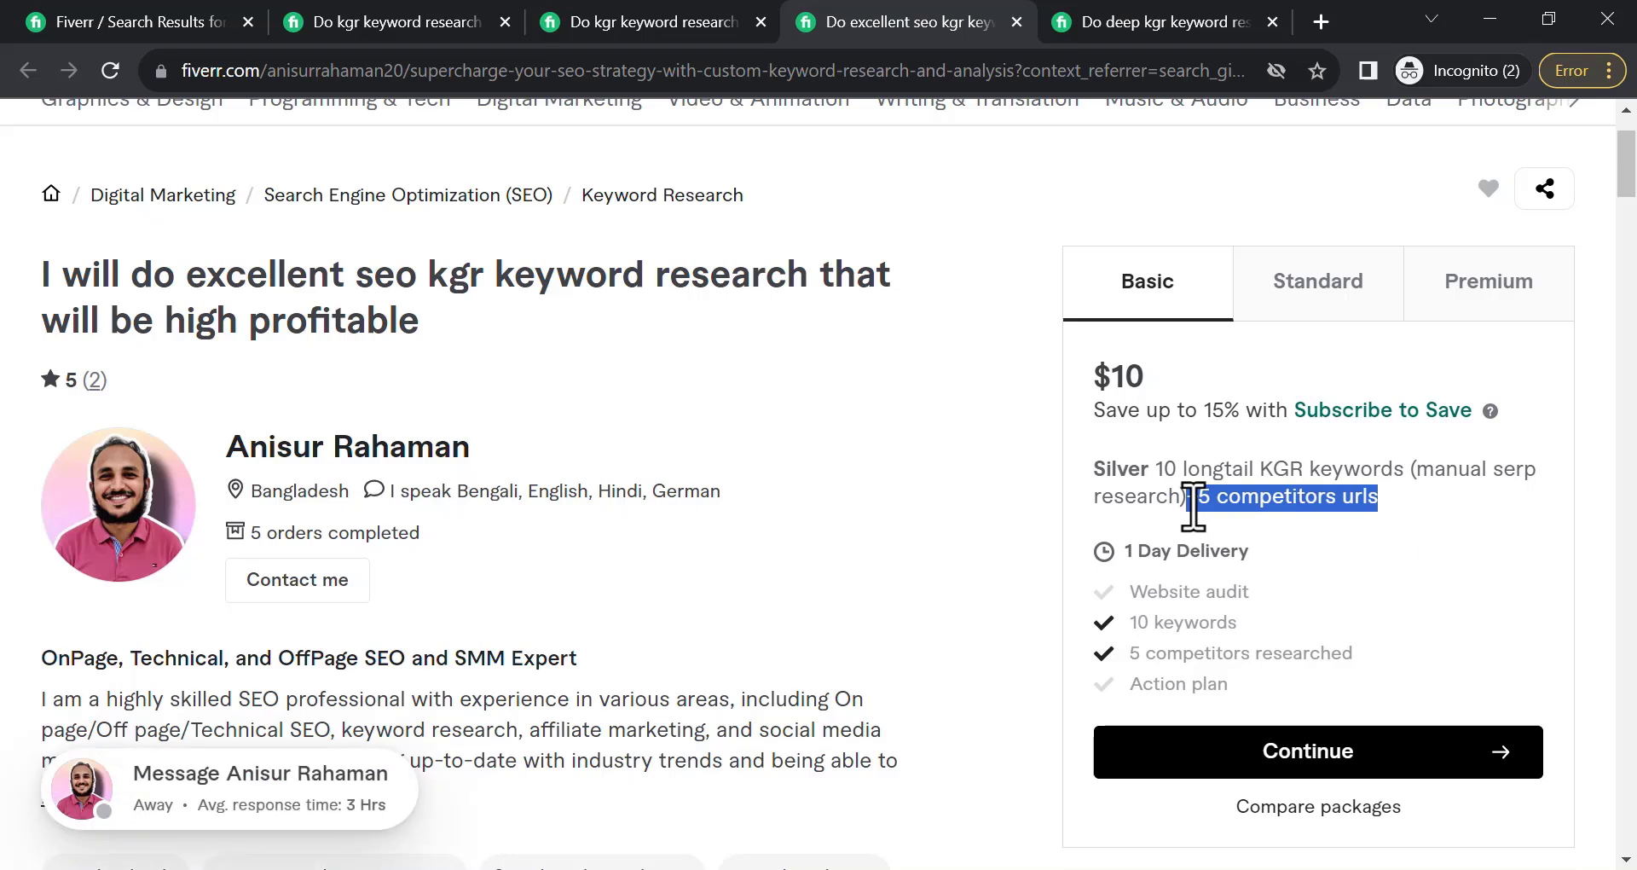
Step: Take the word "competitors" from the gig's Basic description and add a Competitors column between KGR and CPC in the spreadsheet
double_click(1247, 496)
right_click(1246, 496)
left_click(1304, 514)
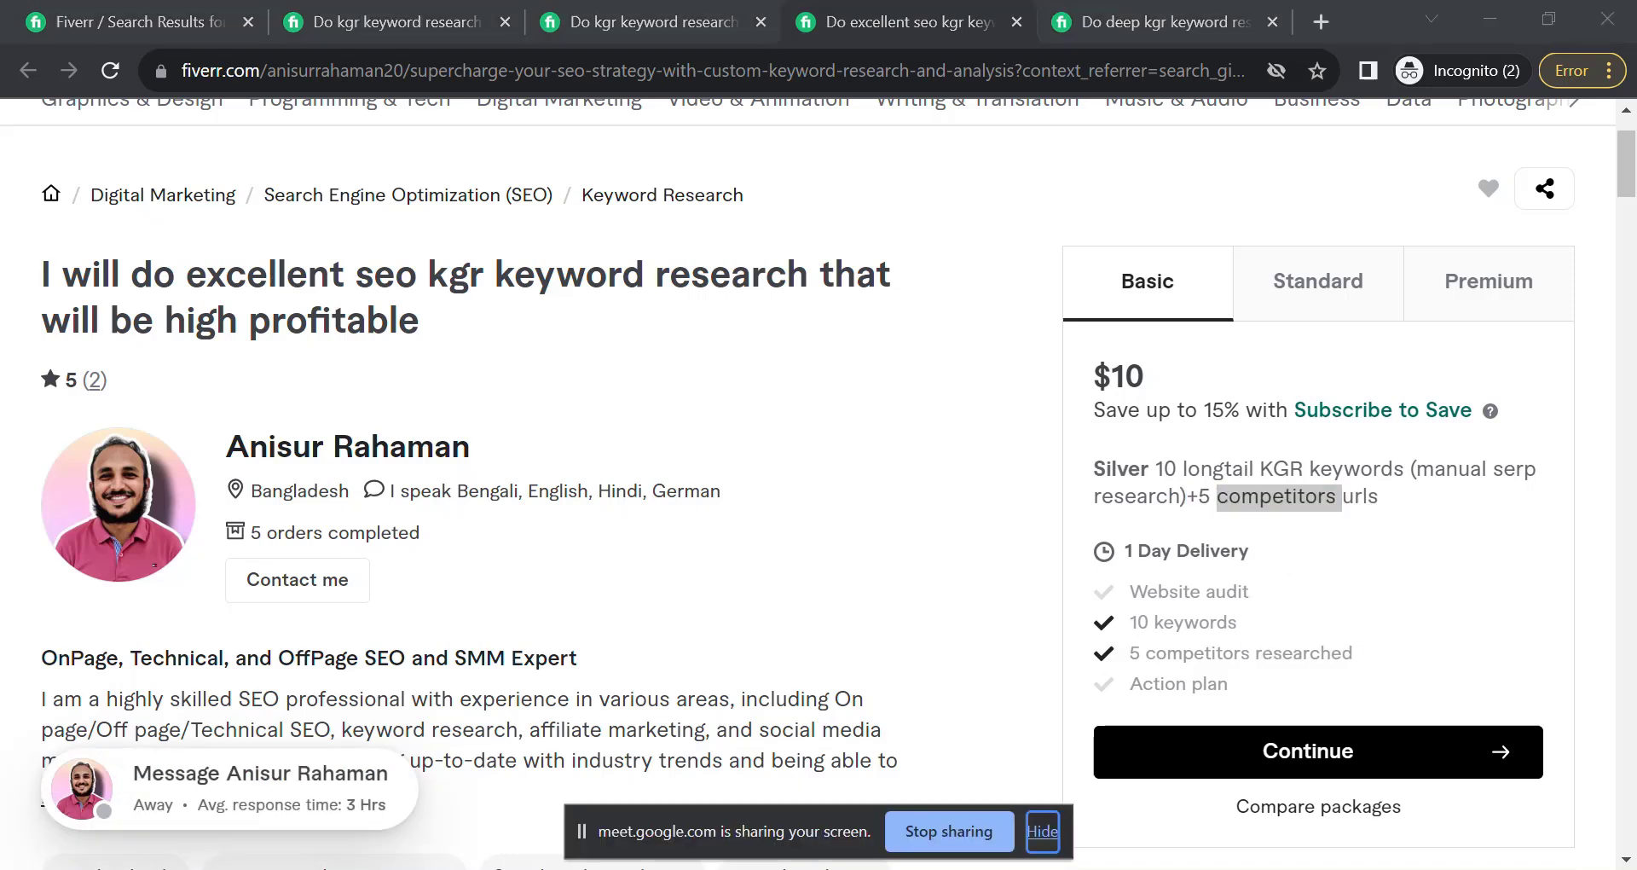
left_click(566, 767)
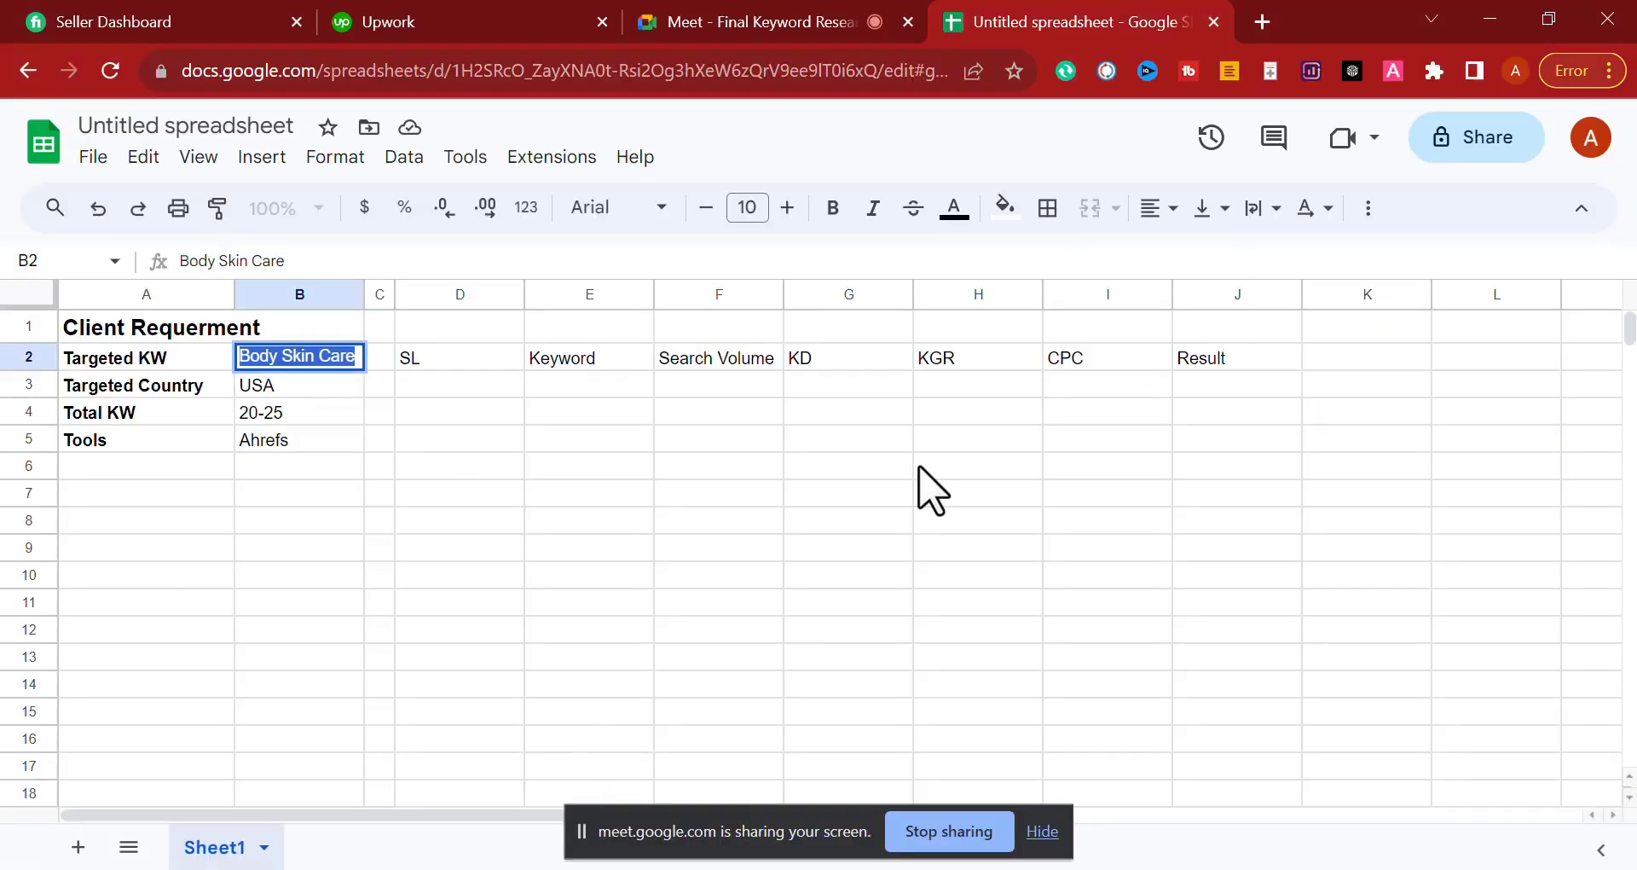
left_click(980, 362)
right_click(1083, 294)
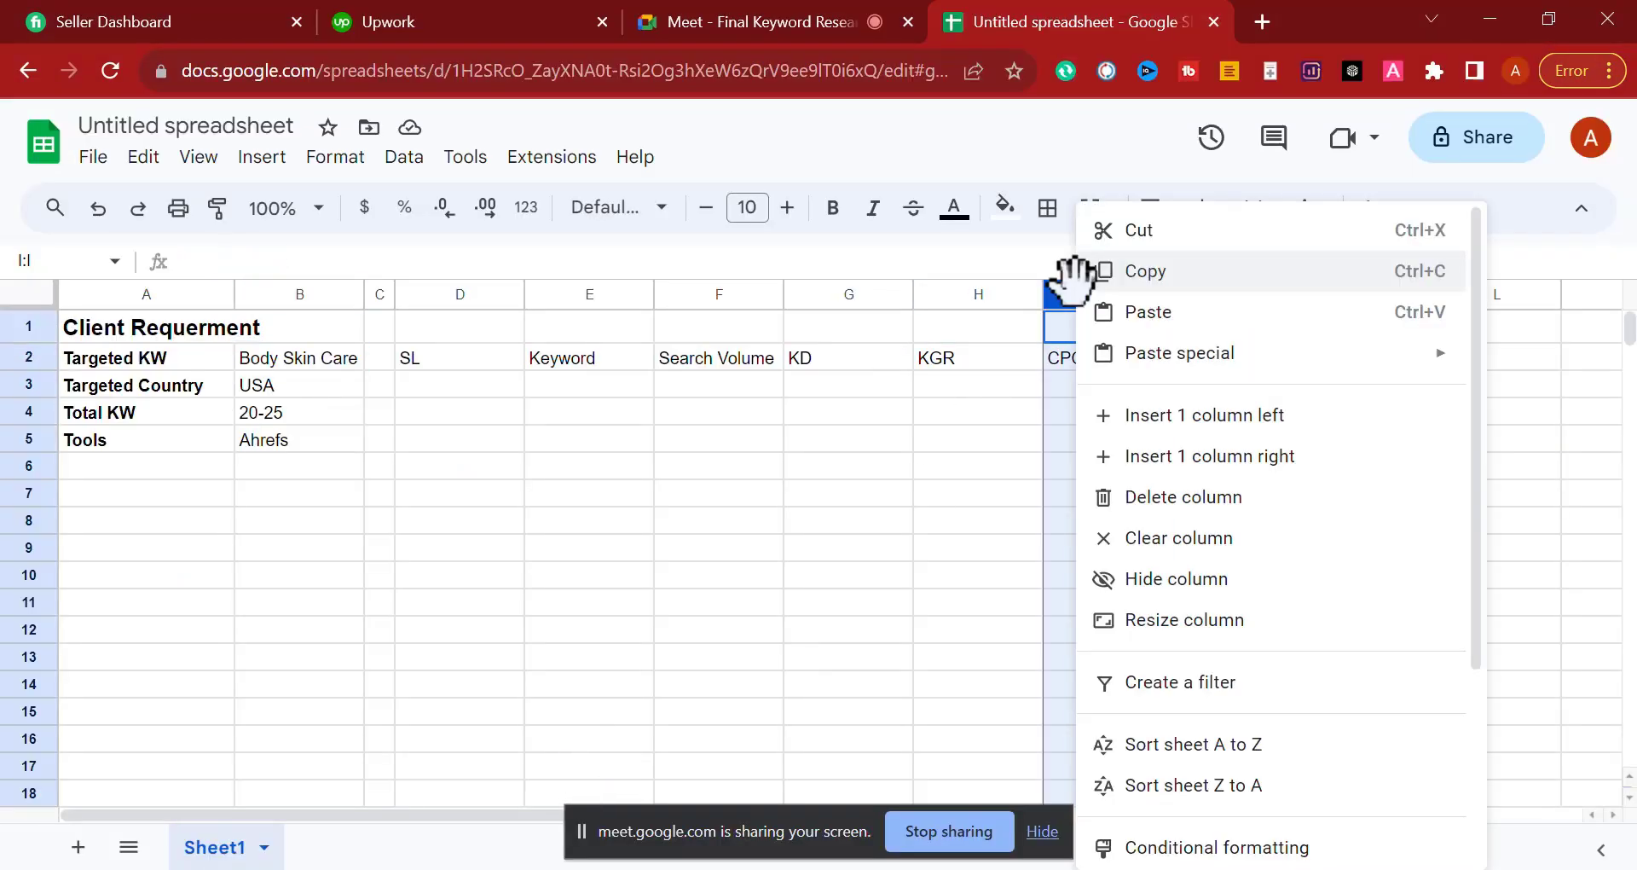
left_click(1108, 413)
left_click(1215, 365)
left_click(1144, 361)
type("competitors")
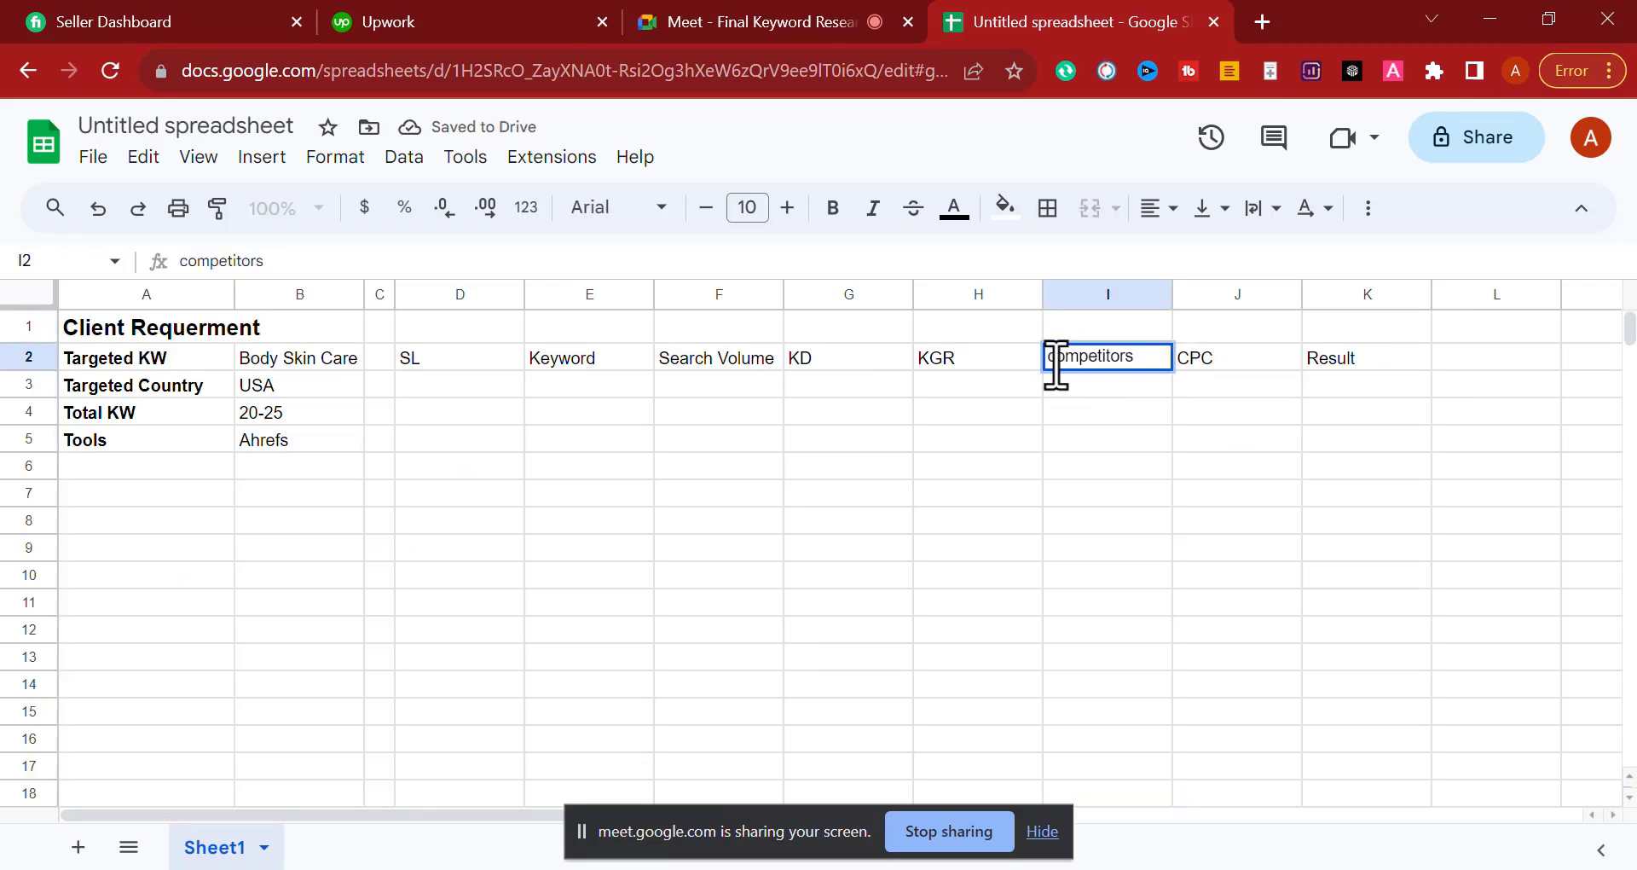
left_click_drag(1057, 364, 1044, 365)
left_click(1039, 381)
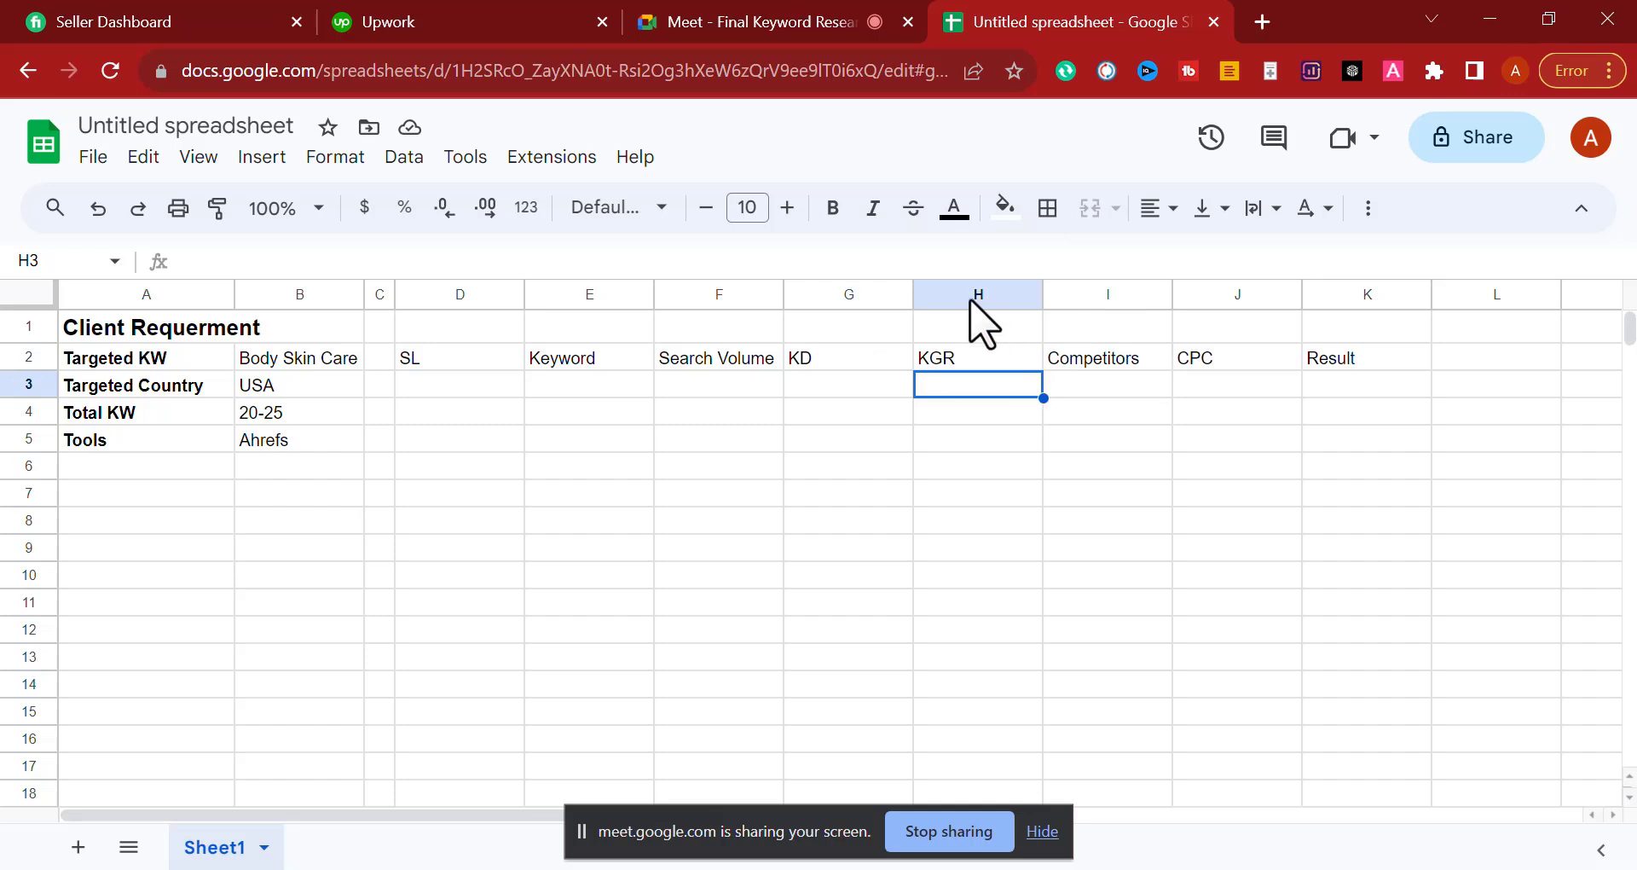
Step: Move the Competitors header into H2 and put the KGR header in I2
right_click(963, 293)
left_click(1408, 521)
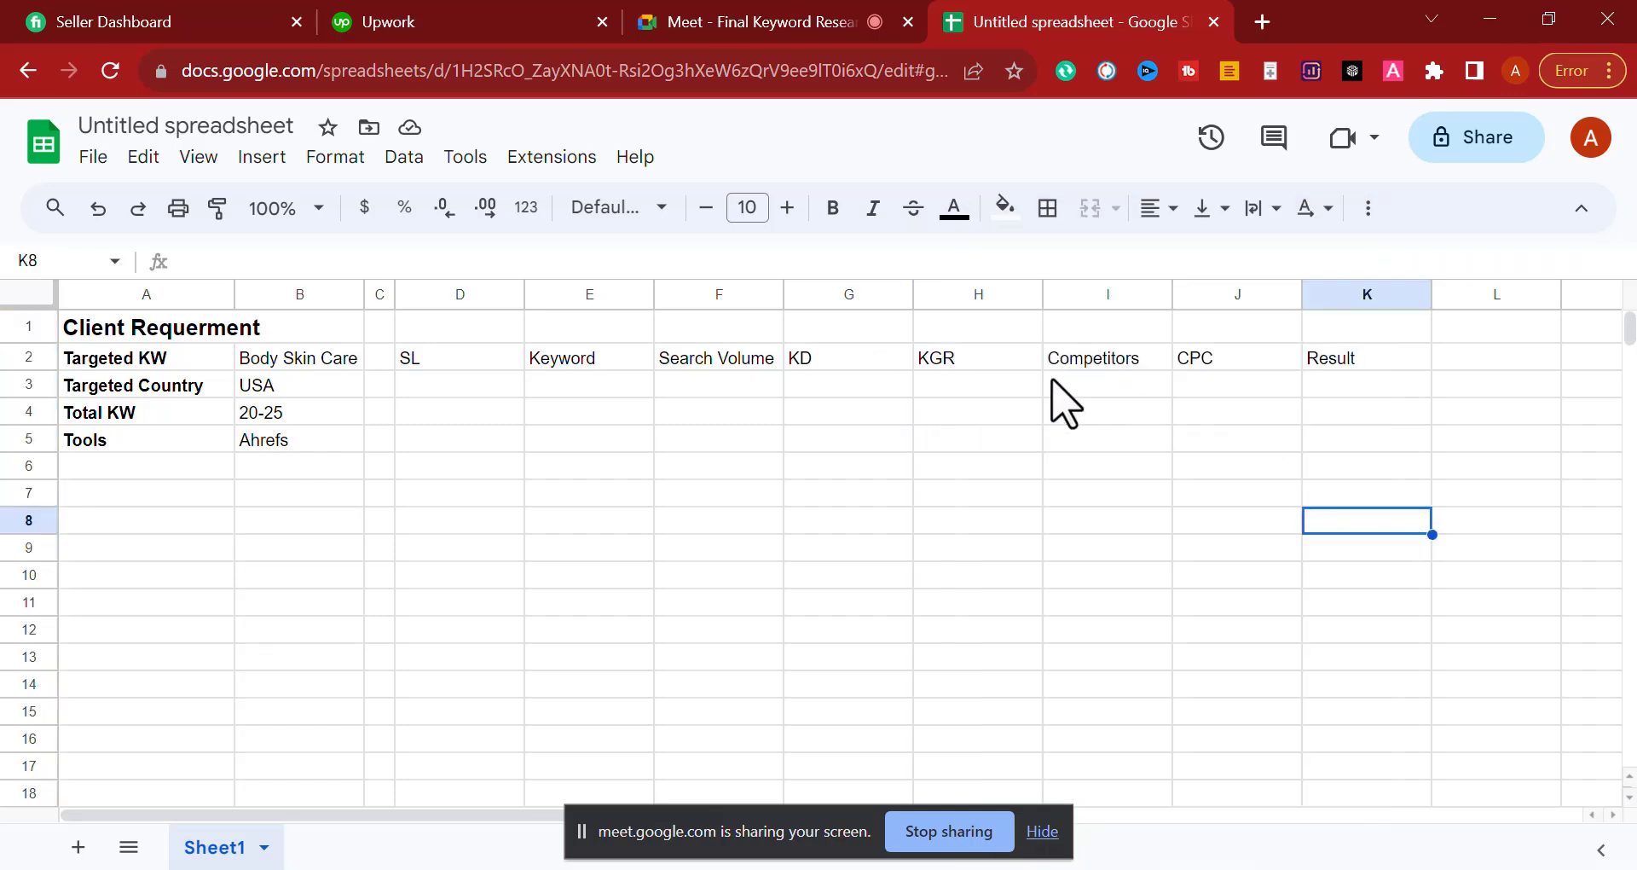
left_click(1089, 359)
double_click(1089, 360)
key("ctrl+x")
left_click(951, 357)
key("ctrl+v")
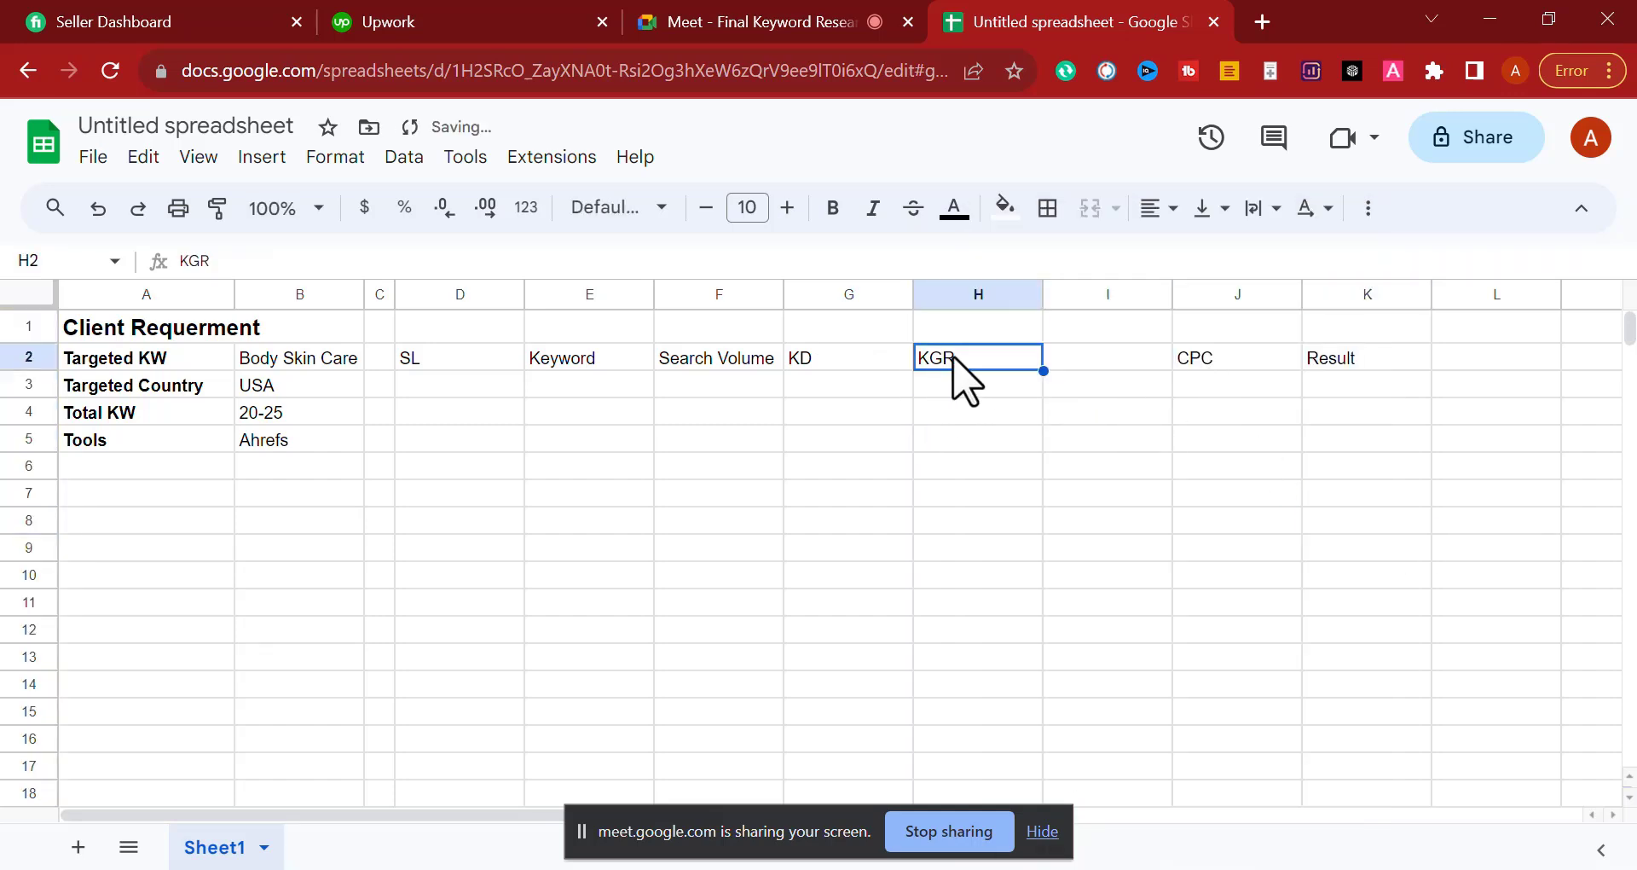
double_click(1127, 356)
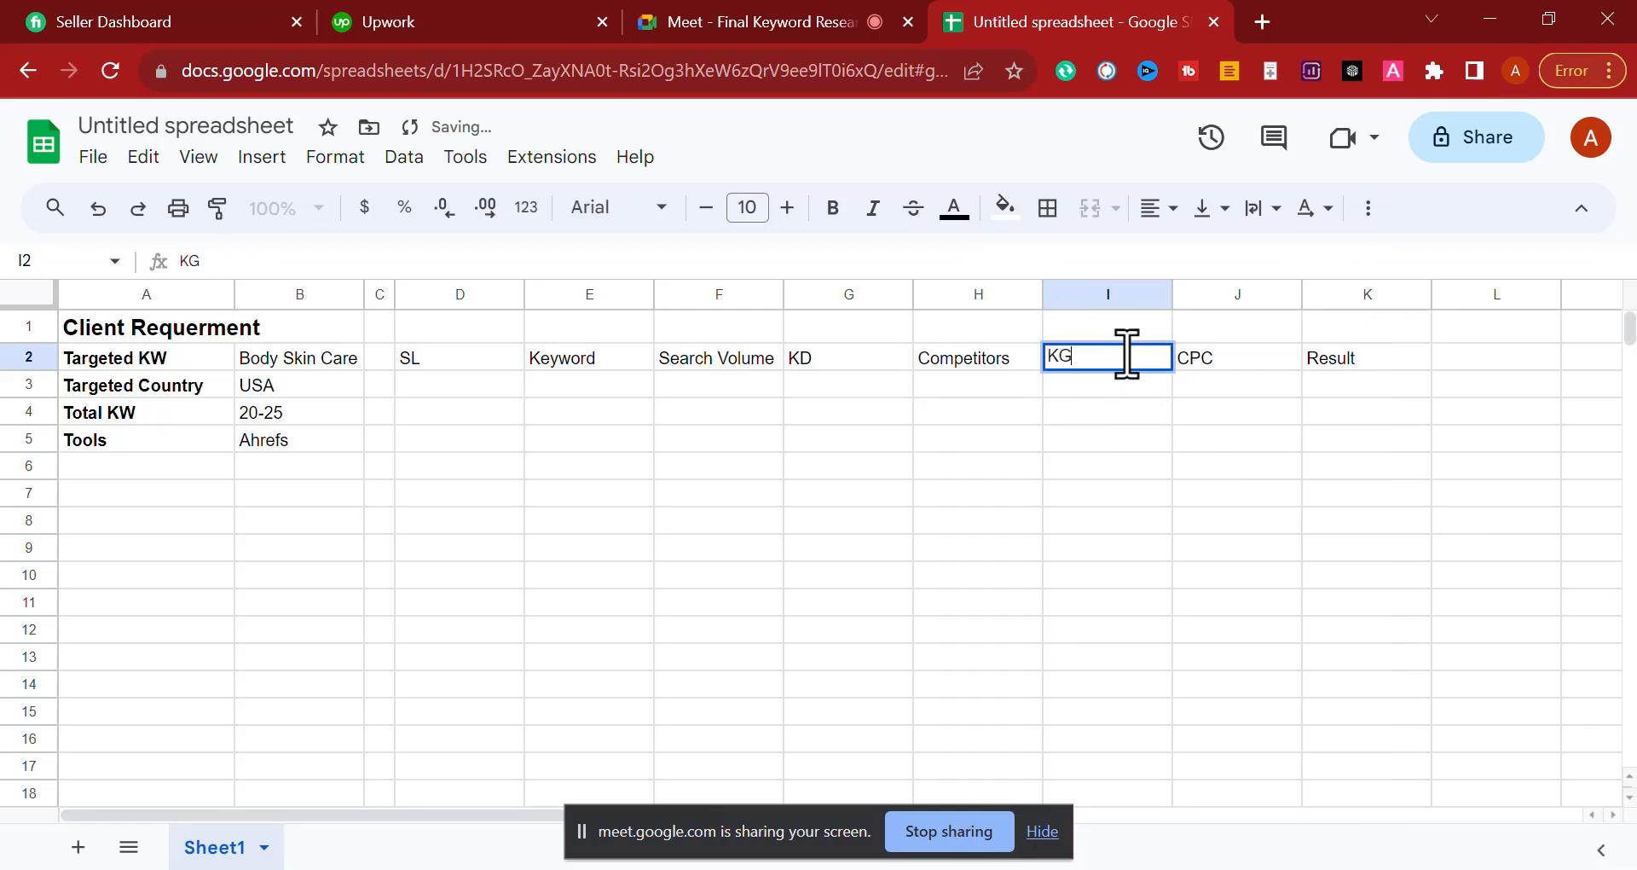
type("KGR")
left_click(1277, 362)
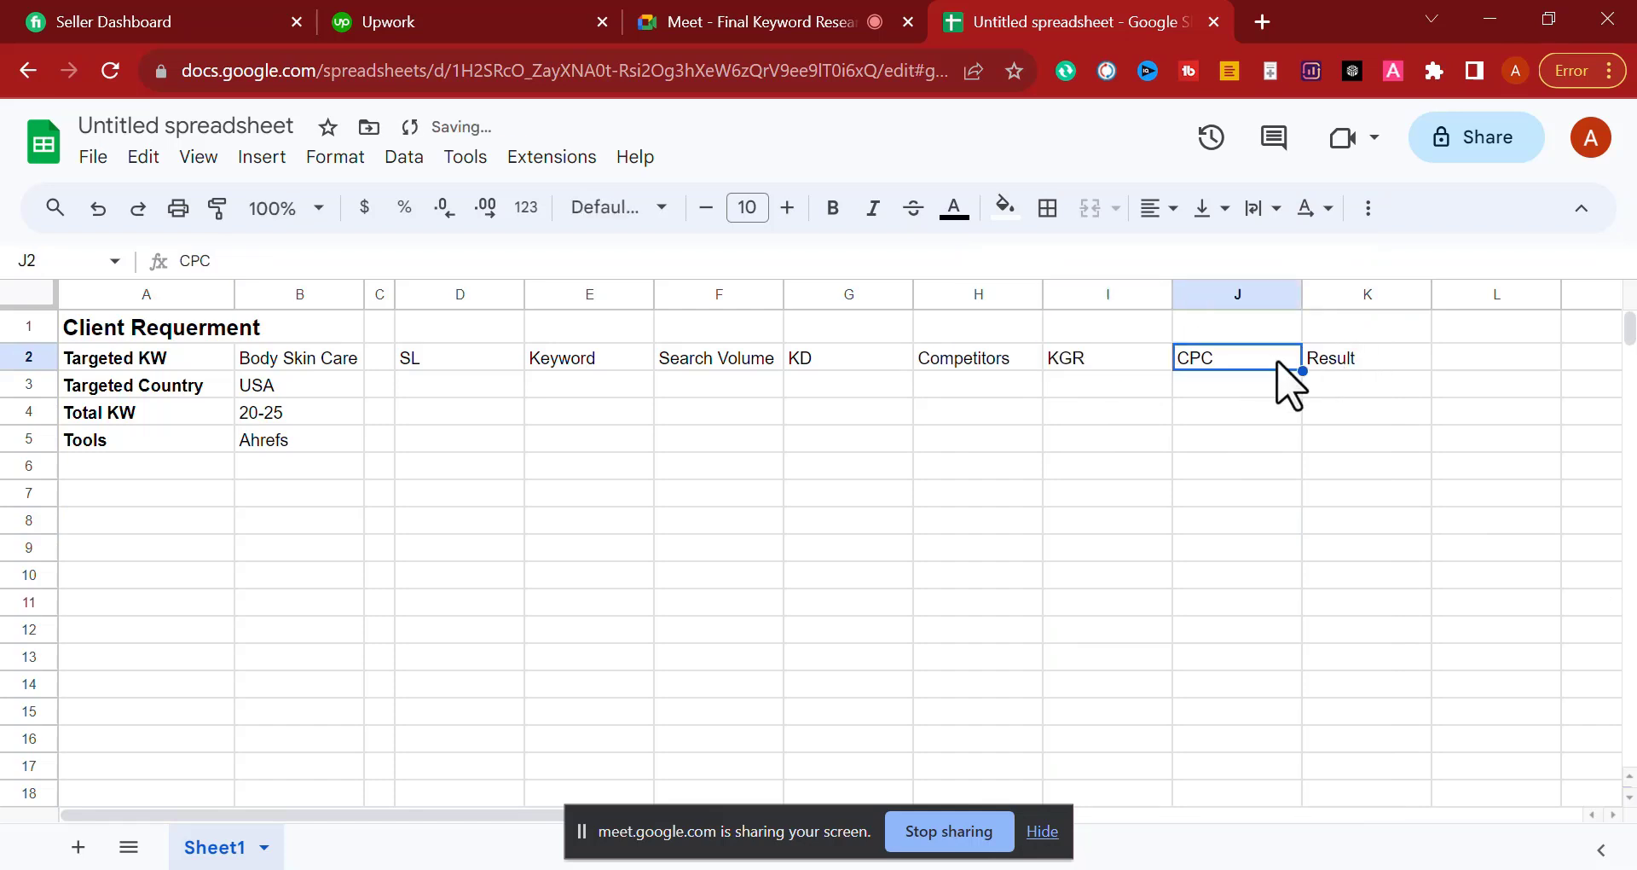
Step: Change the header in I2 to CPC and the header in J2 to KGR
double_click(1122, 357)
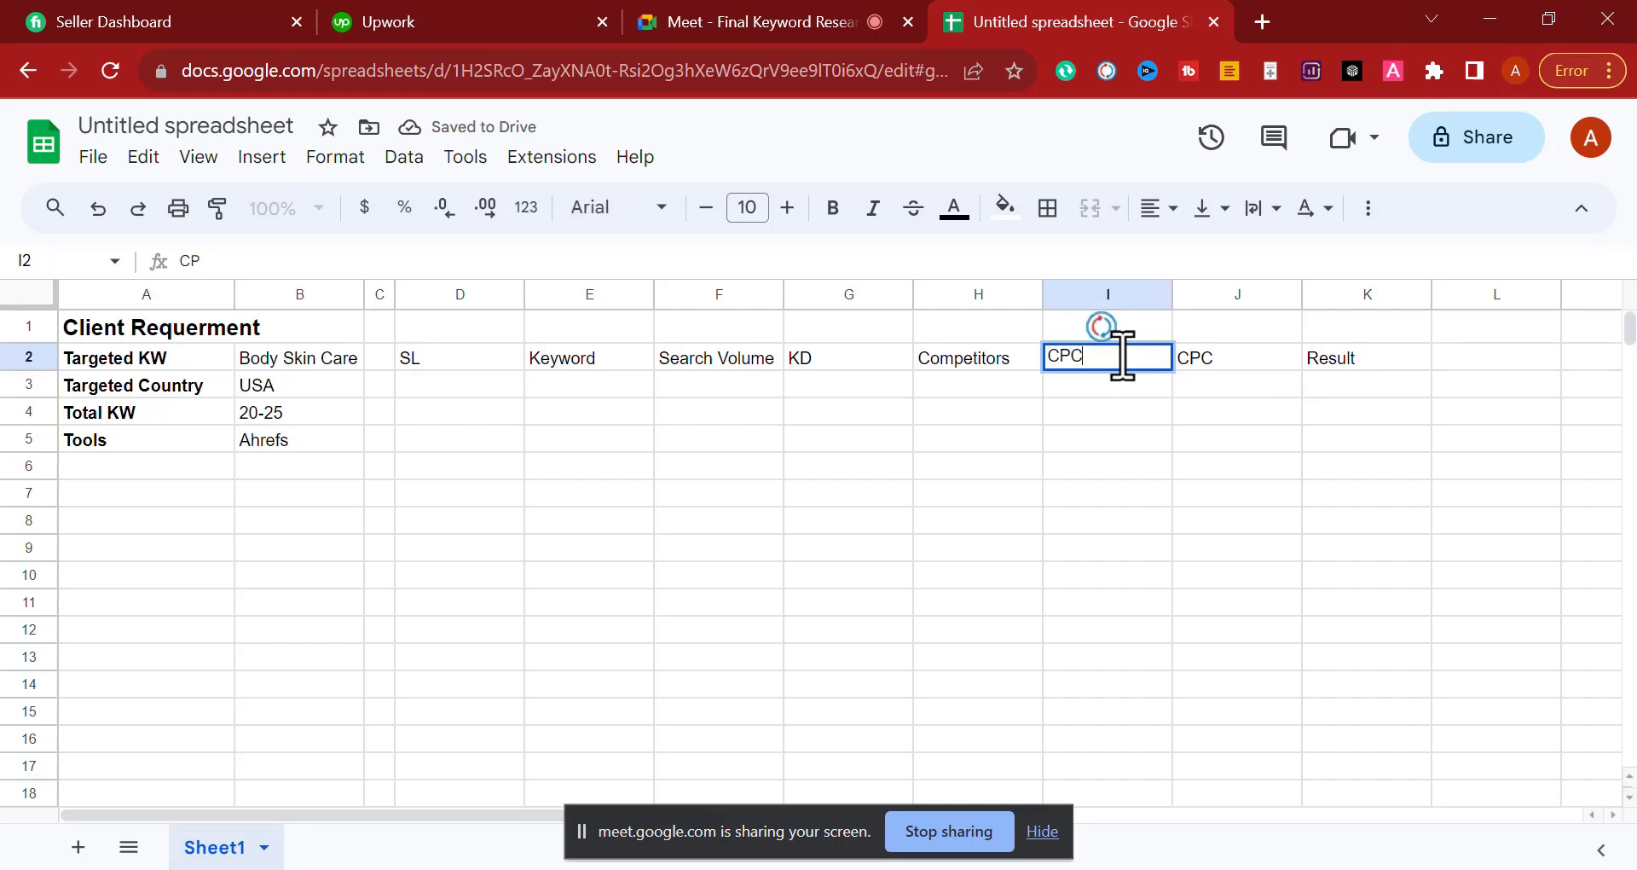
double_click(1257, 357)
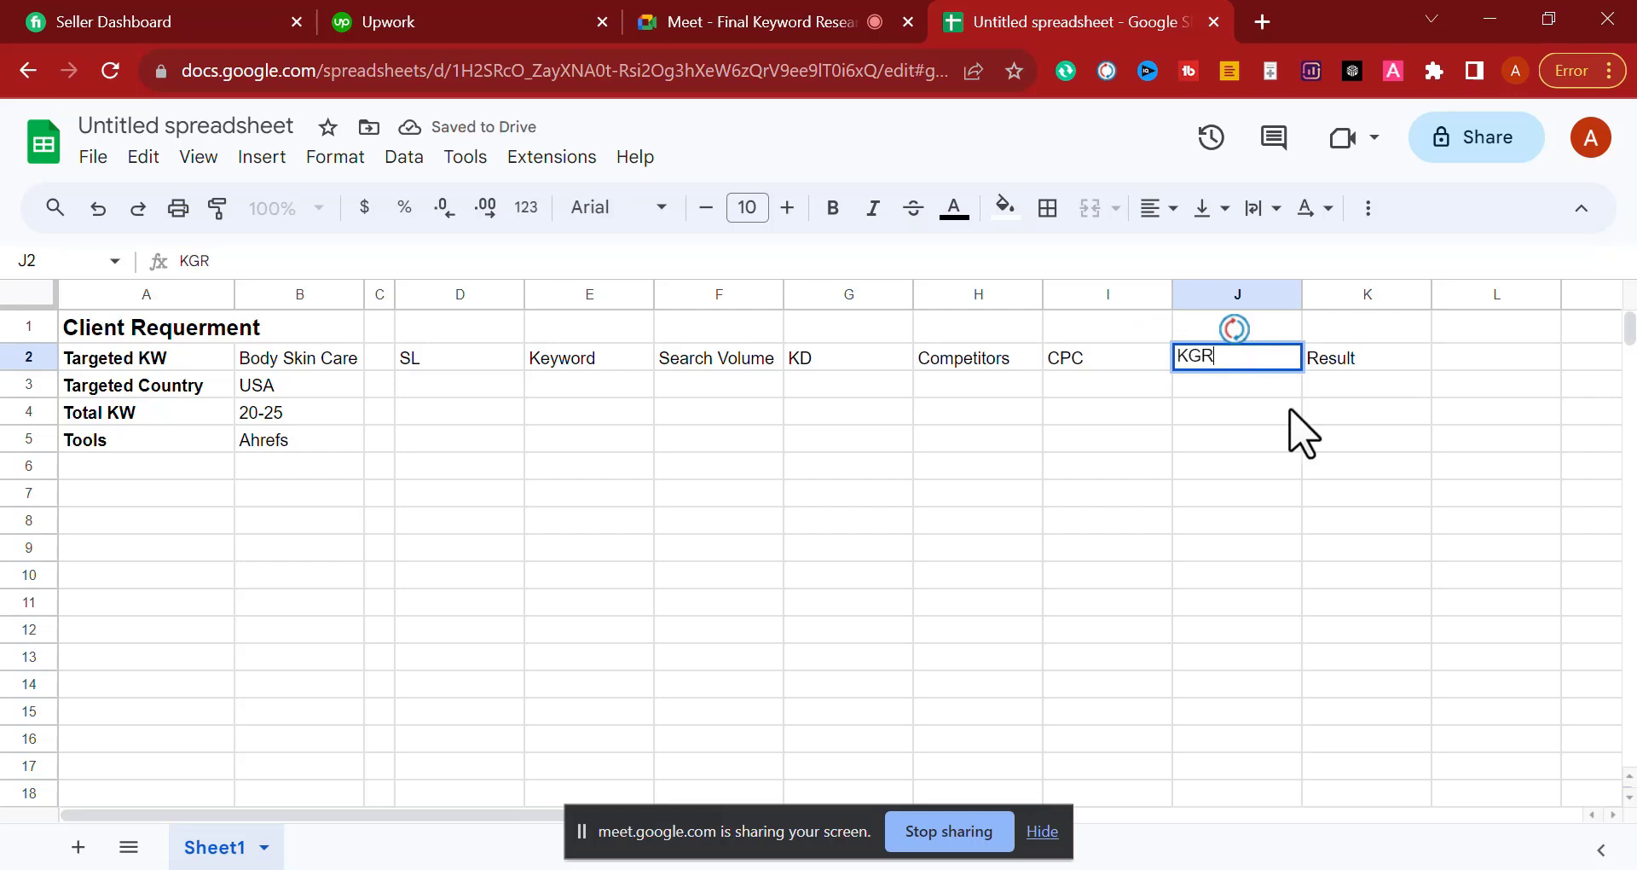
type("KGR")
left_click(1335, 439)
Step: Make the result headers from SL to Result in D2:K2 bold
left_click_drag(427, 358, 1401, 358)
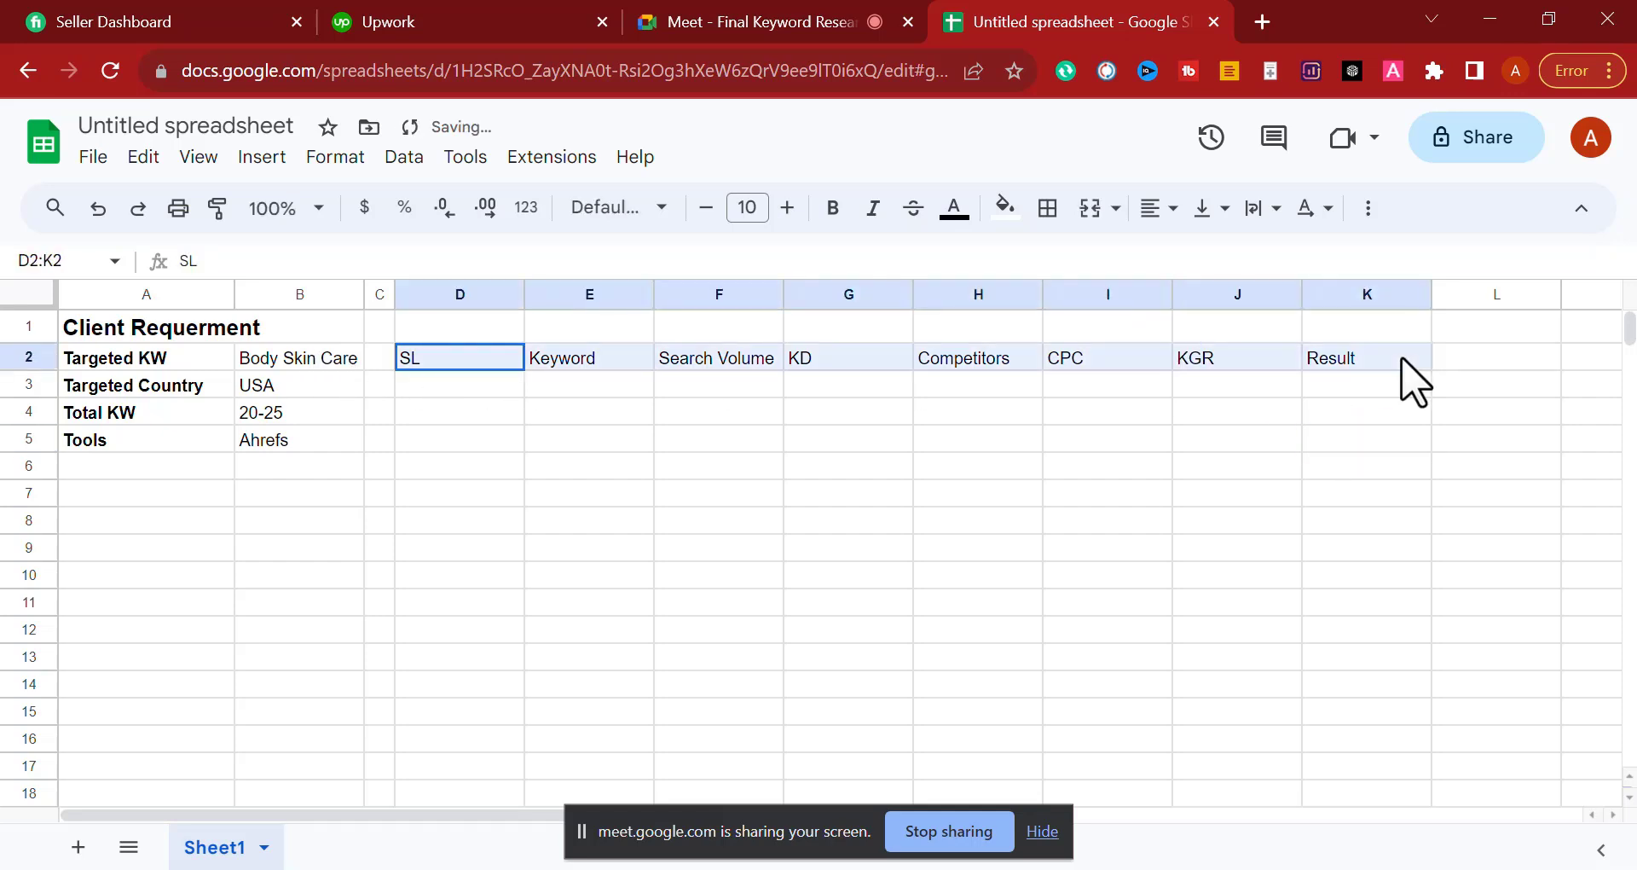
key("ctrl+b")
left_click(1180, 403)
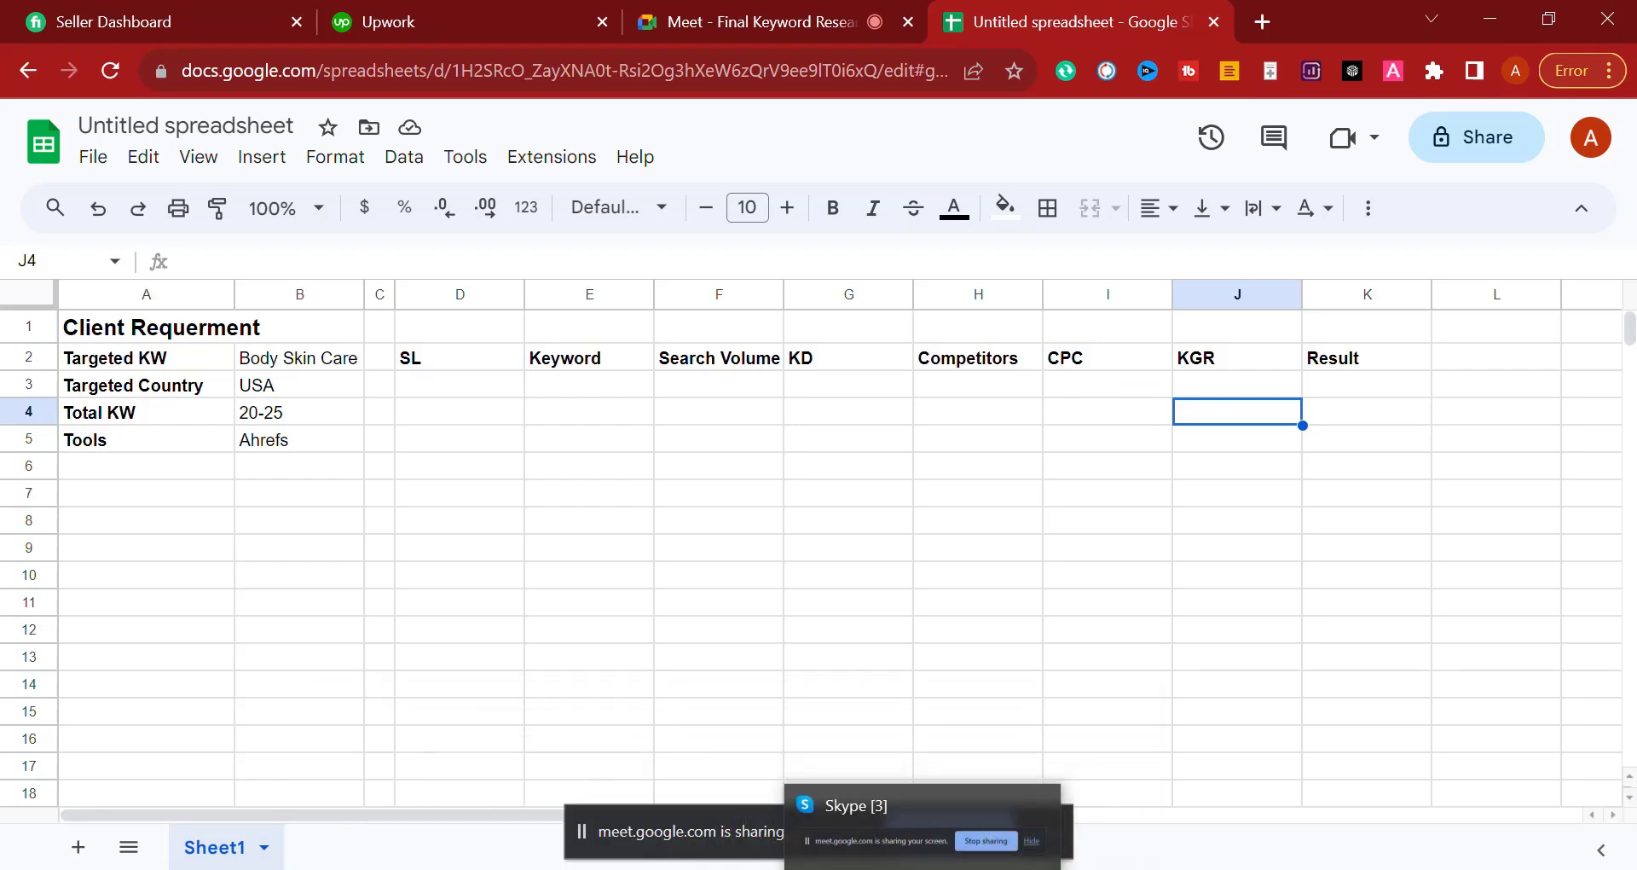
Step: Switch to the "excellent seo kgr keyword research" gig on Fiverr and examine its Basic package deliverables, including competitor research and action plan
mouse_move(767, 865)
left_click(943, 808)
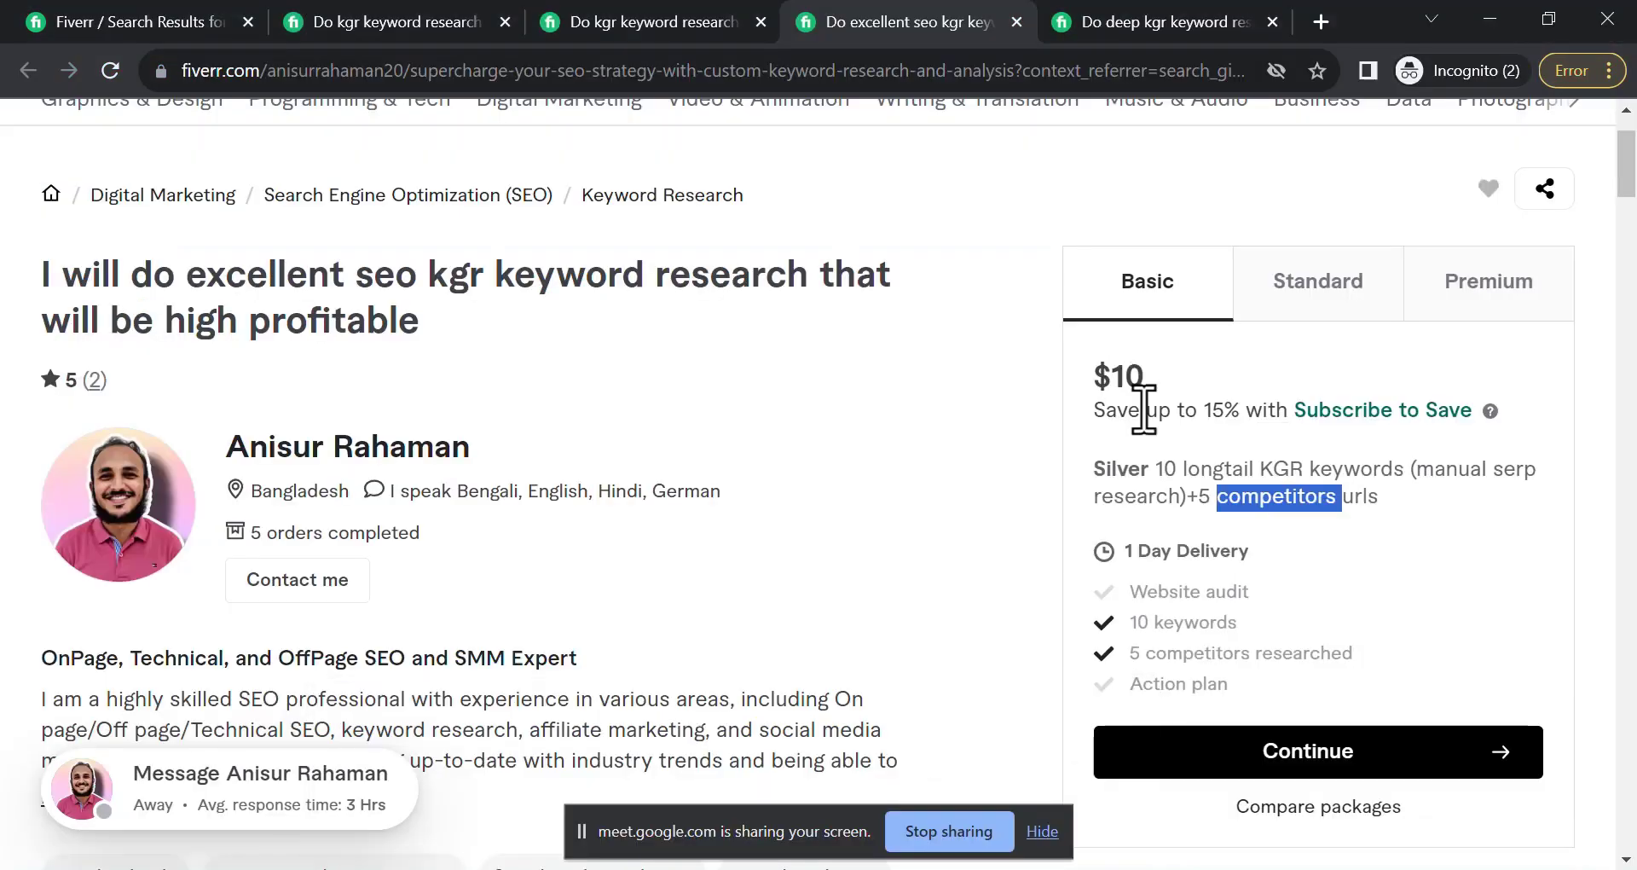
scroll(1432, 512, "down", 1)
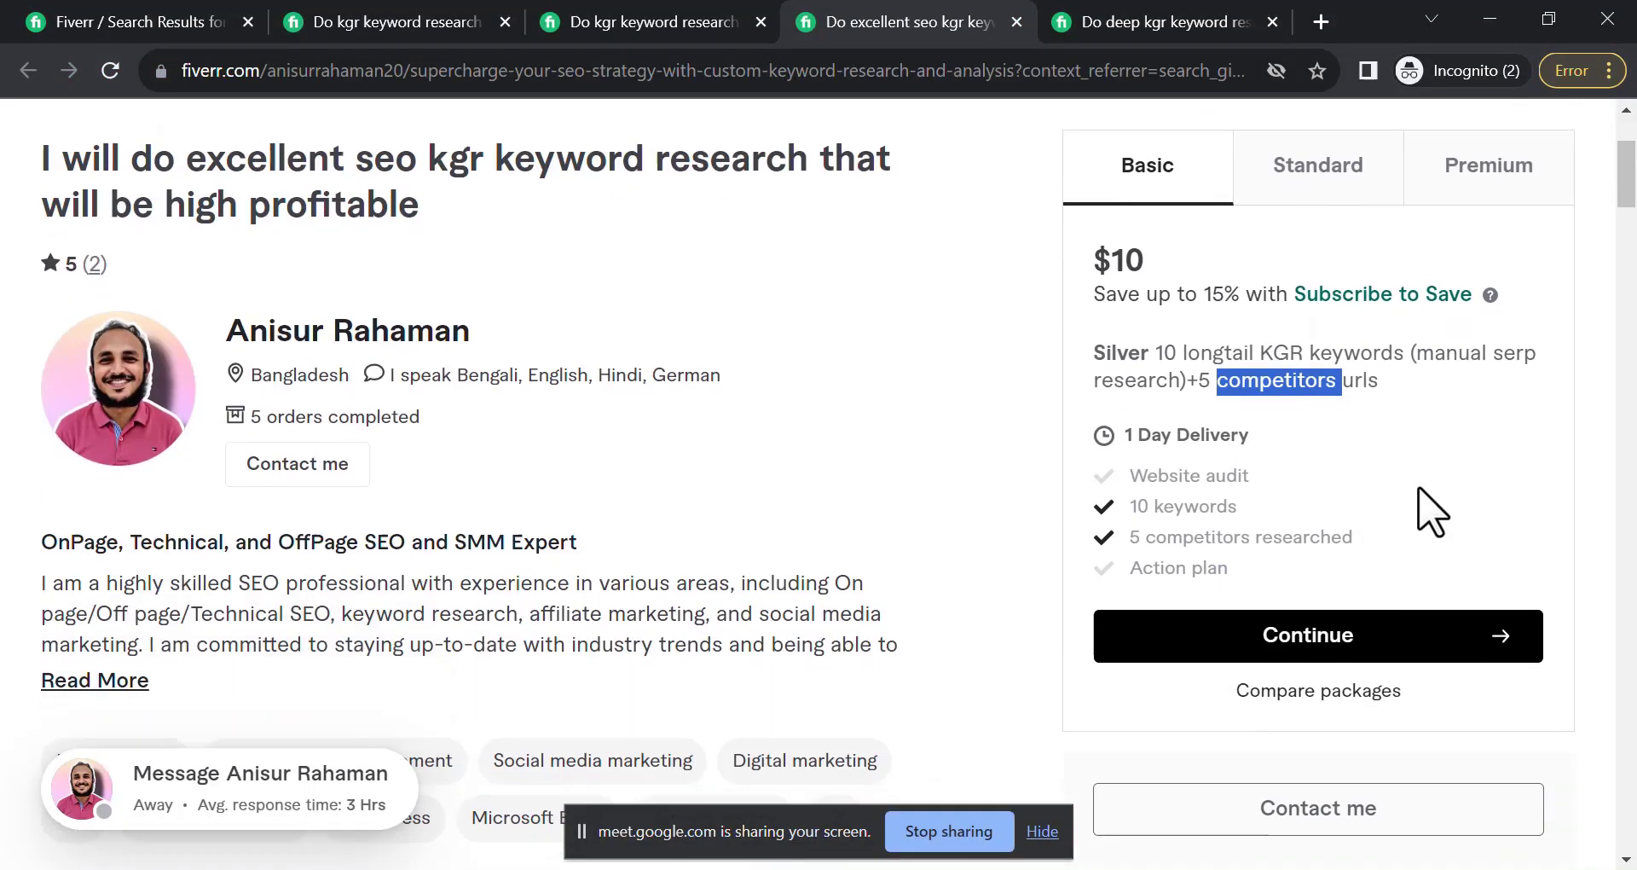
left_click_drag(1257, 464, 1309, 501)
left_click_drag(1131, 525, 1388, 537)
scroll(1364, 512, "down", 1)
left_click_drag(1133, 512, 1227, 511)
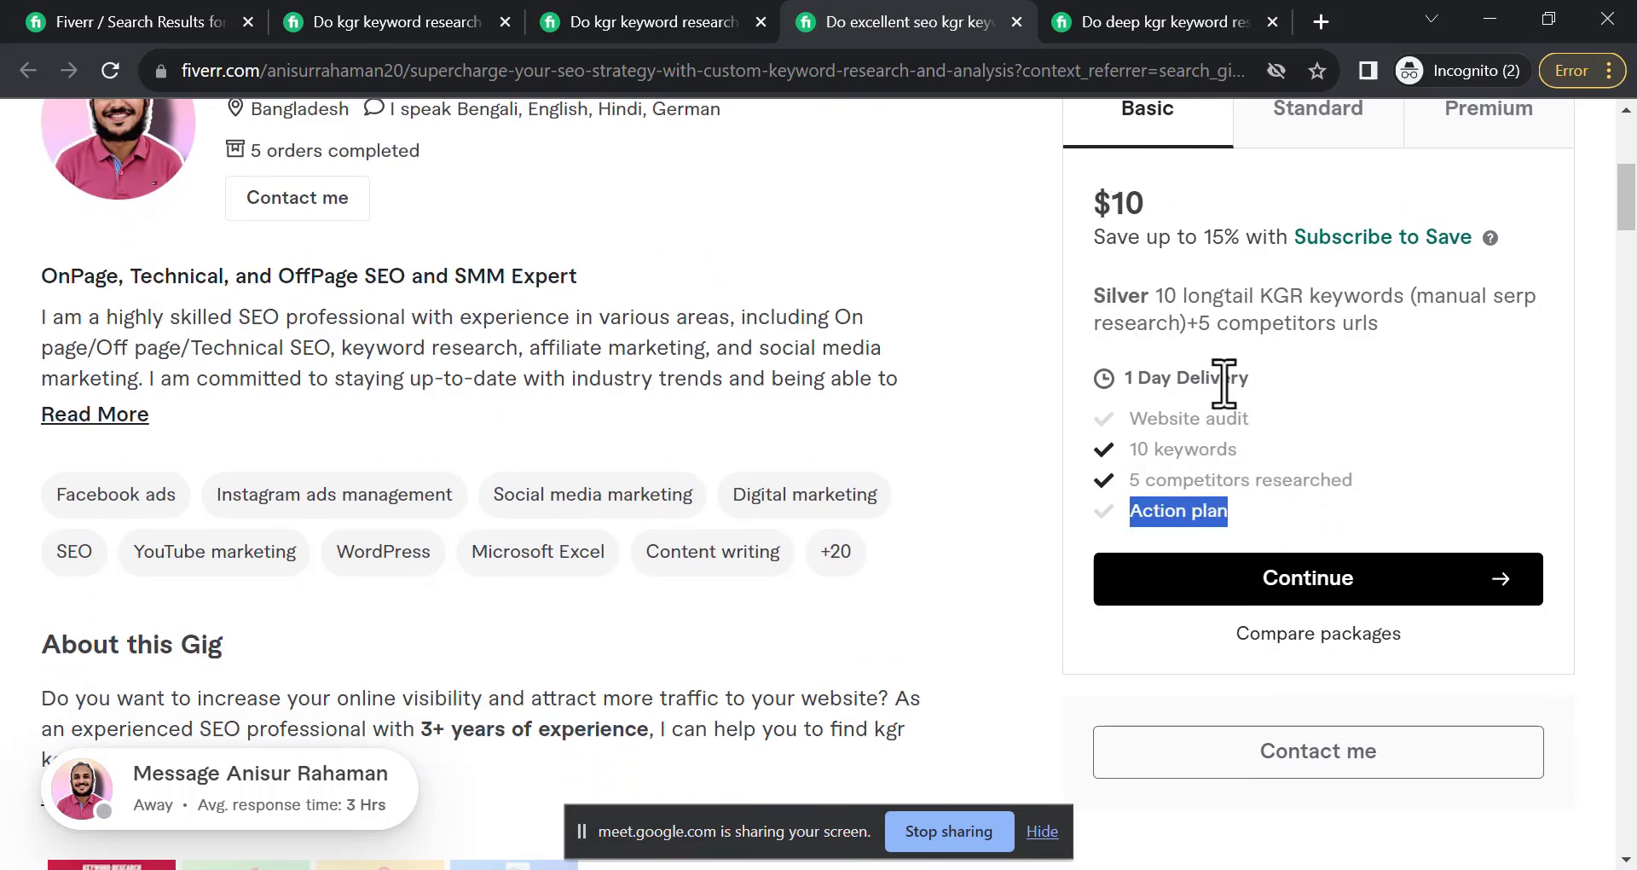
scroll(1194, 444, "up", 4)
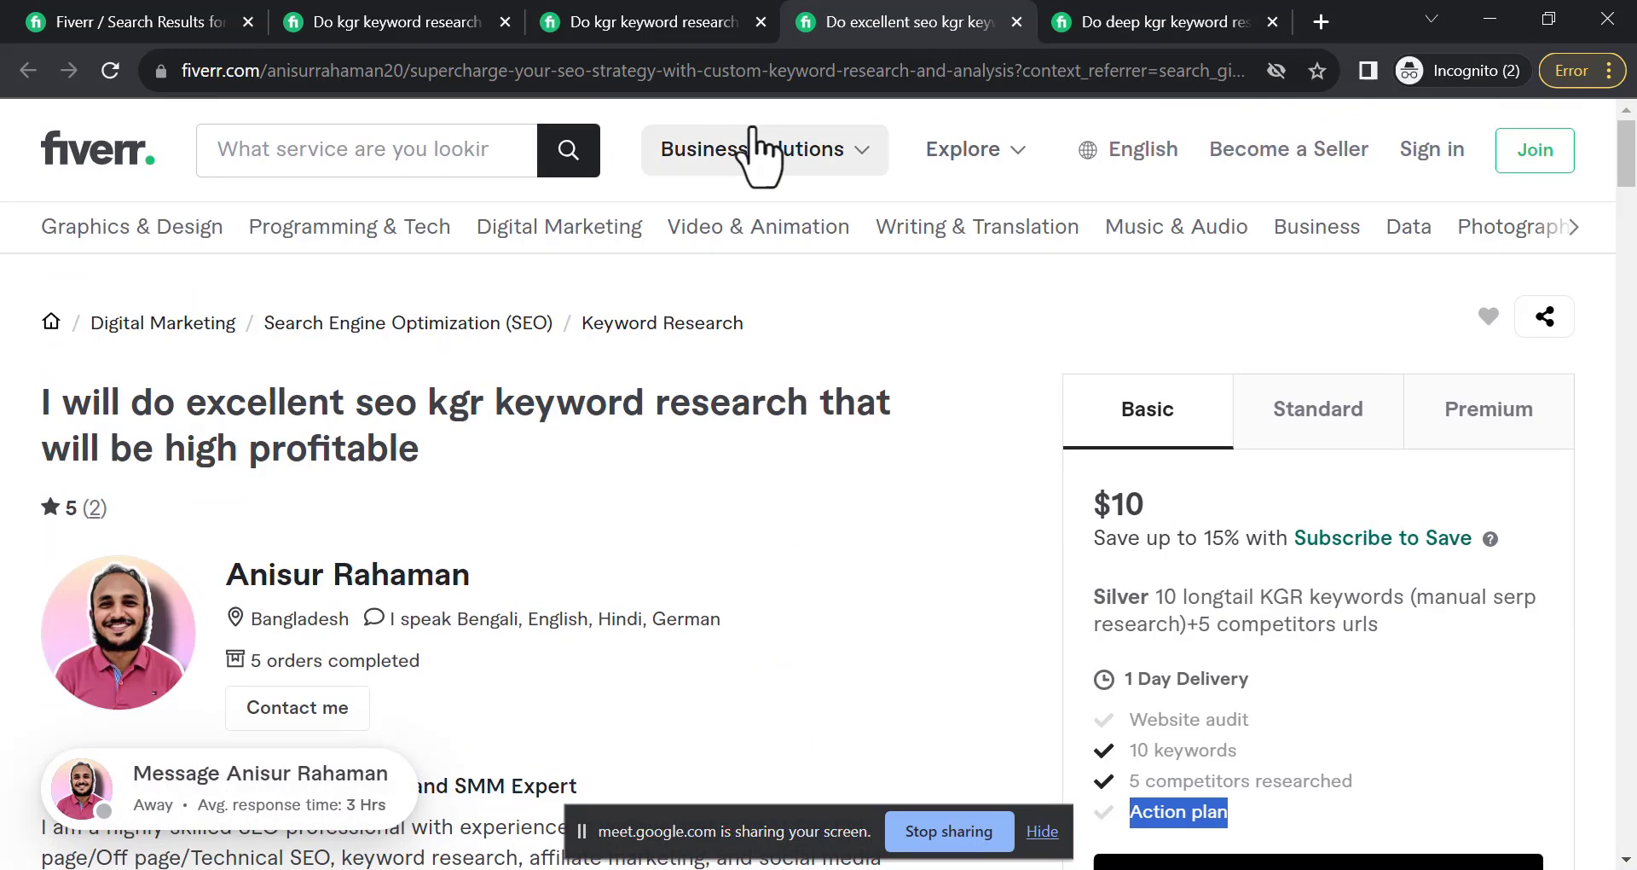
Step: Show the "deep kgr keyword research and competitive analysis" gig and examine its Basic package description and keyword count
left_click(1108, 33)
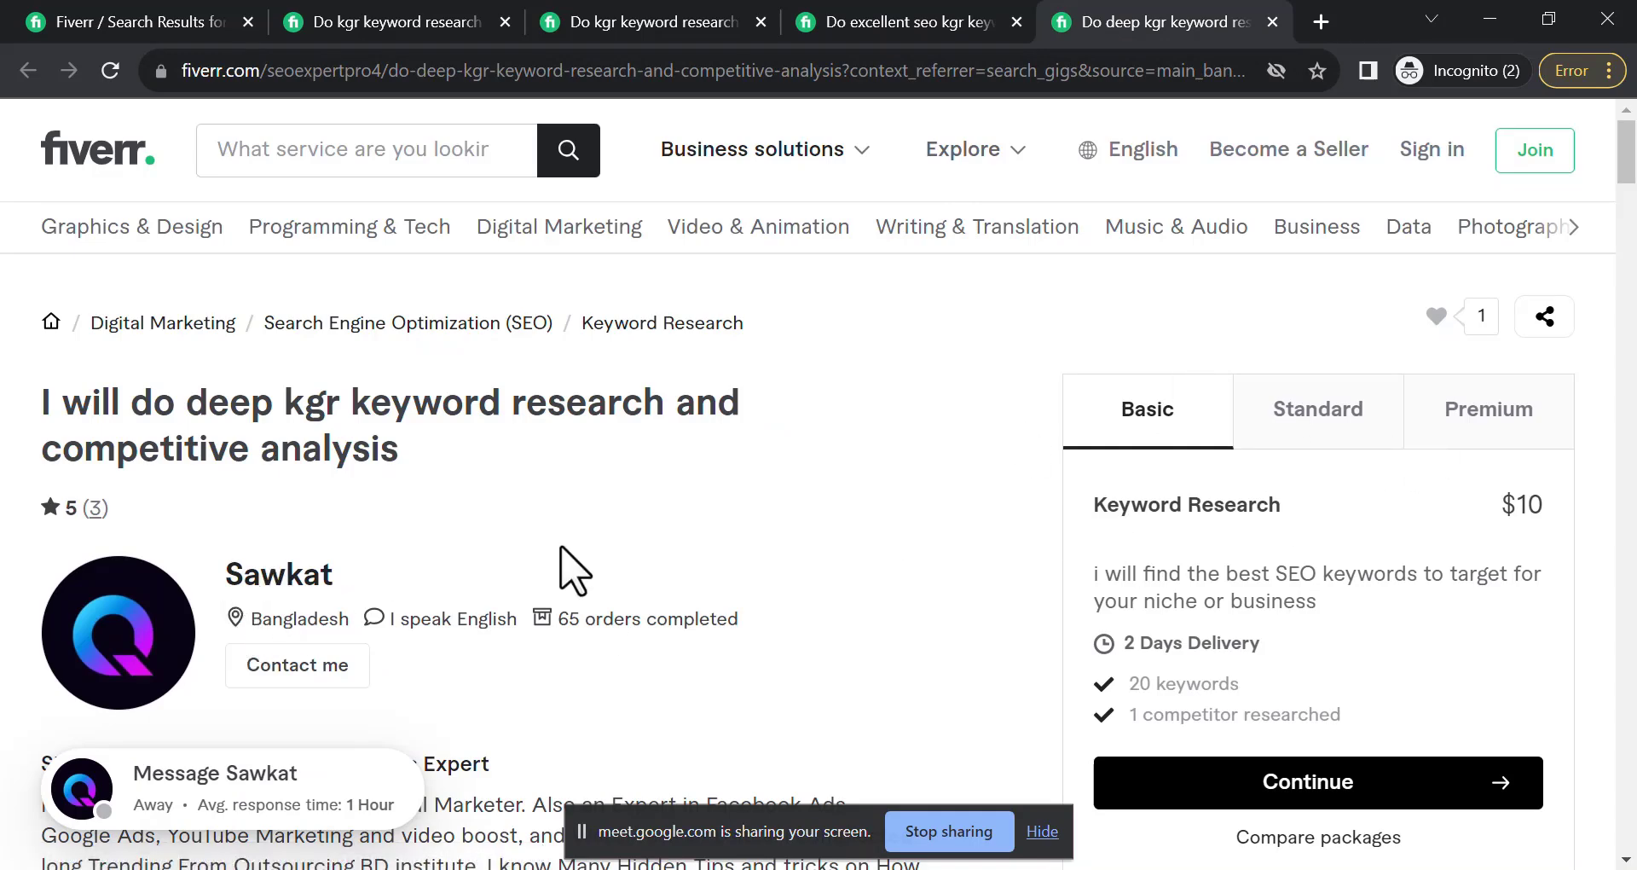
scroll(1426, 522, "down", 3)
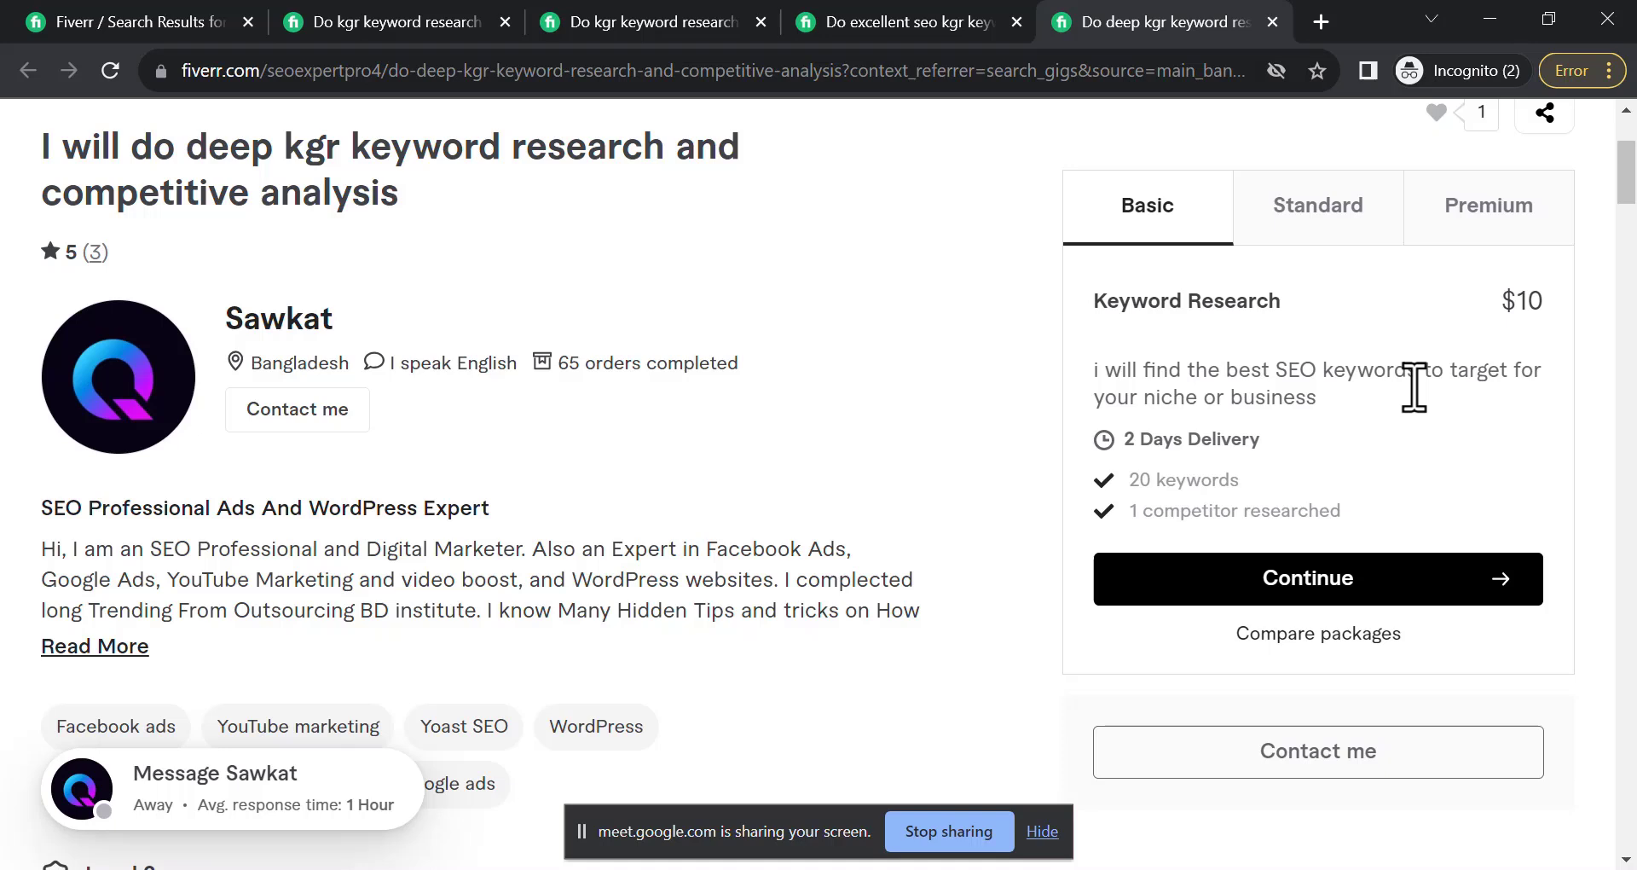
double_click(1168, 397)
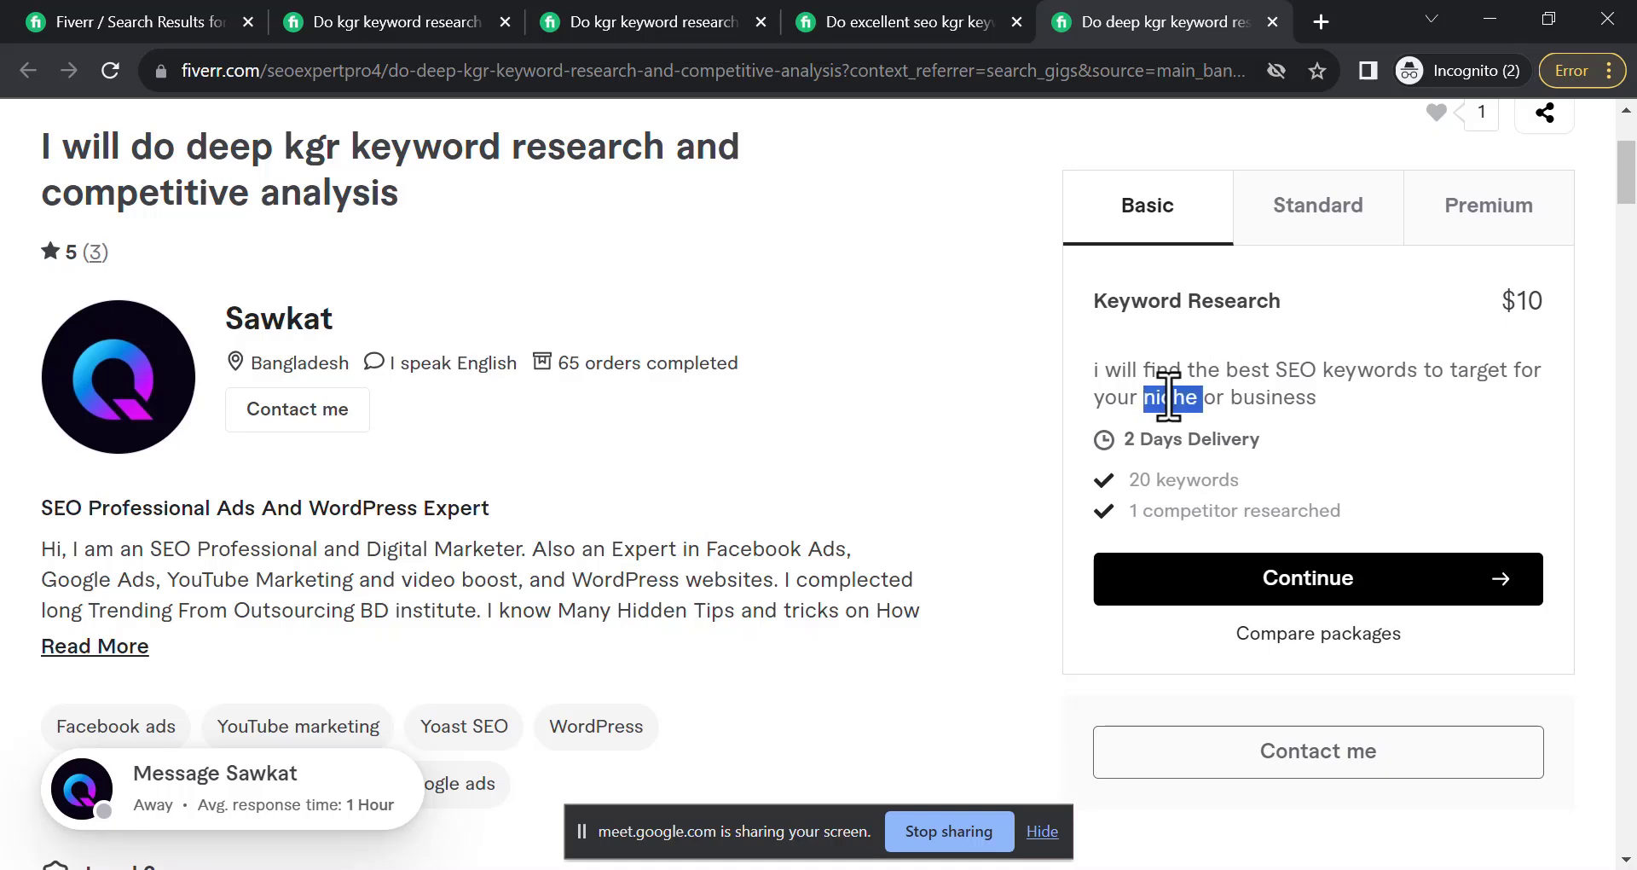
left_click_drag(1317, 398, 1083, 380)
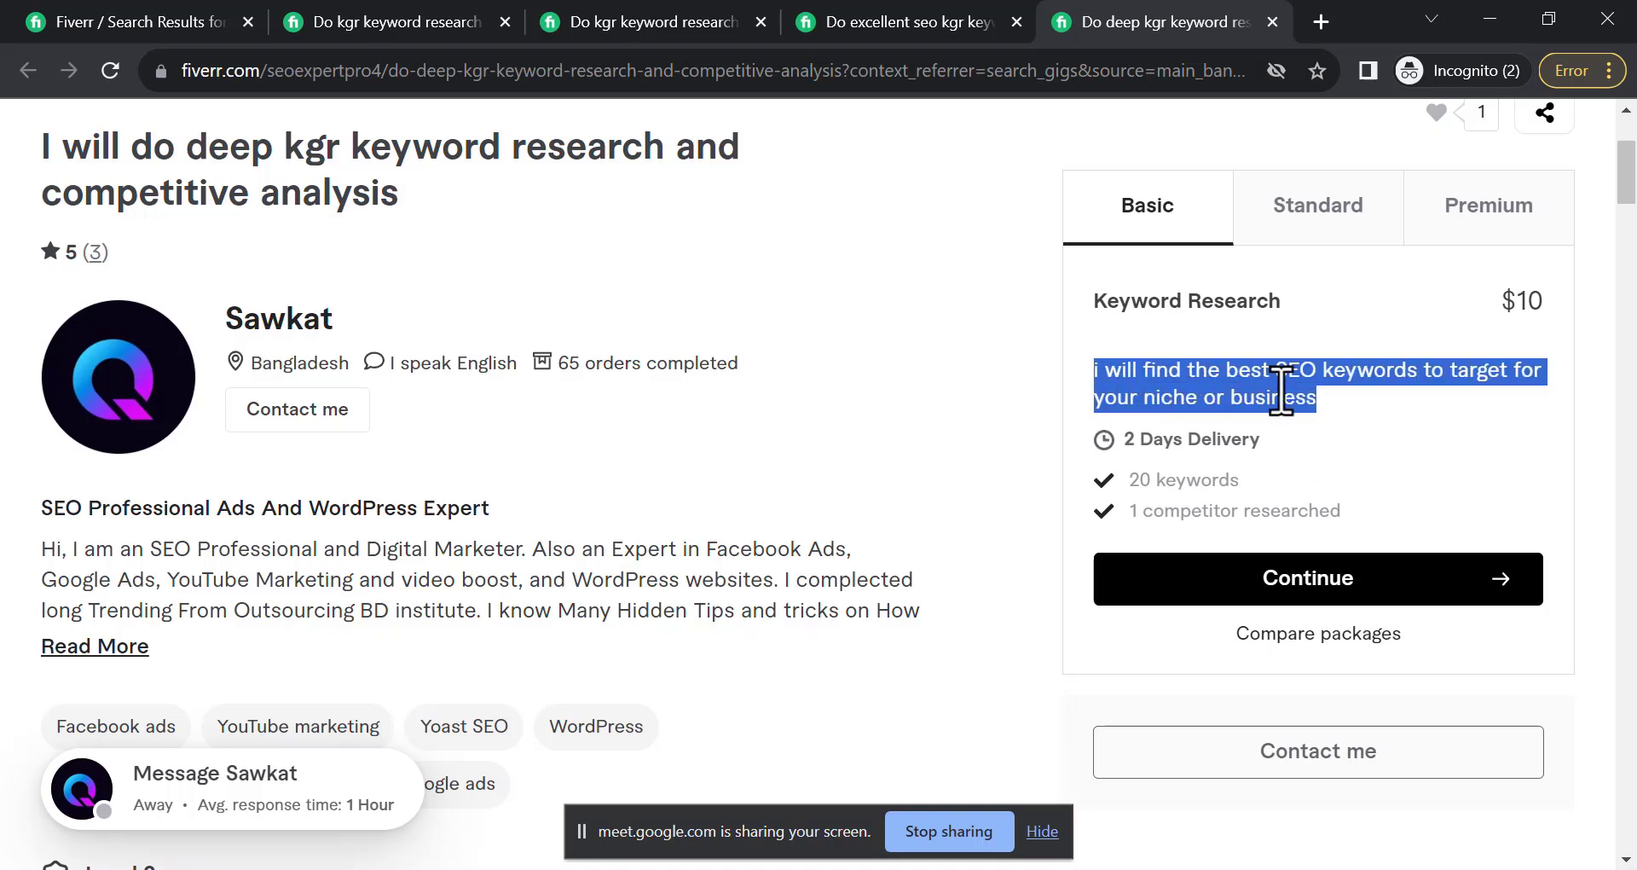
left_click(1206, 463)
left_click_drag(1130, 479, 1241, 490)
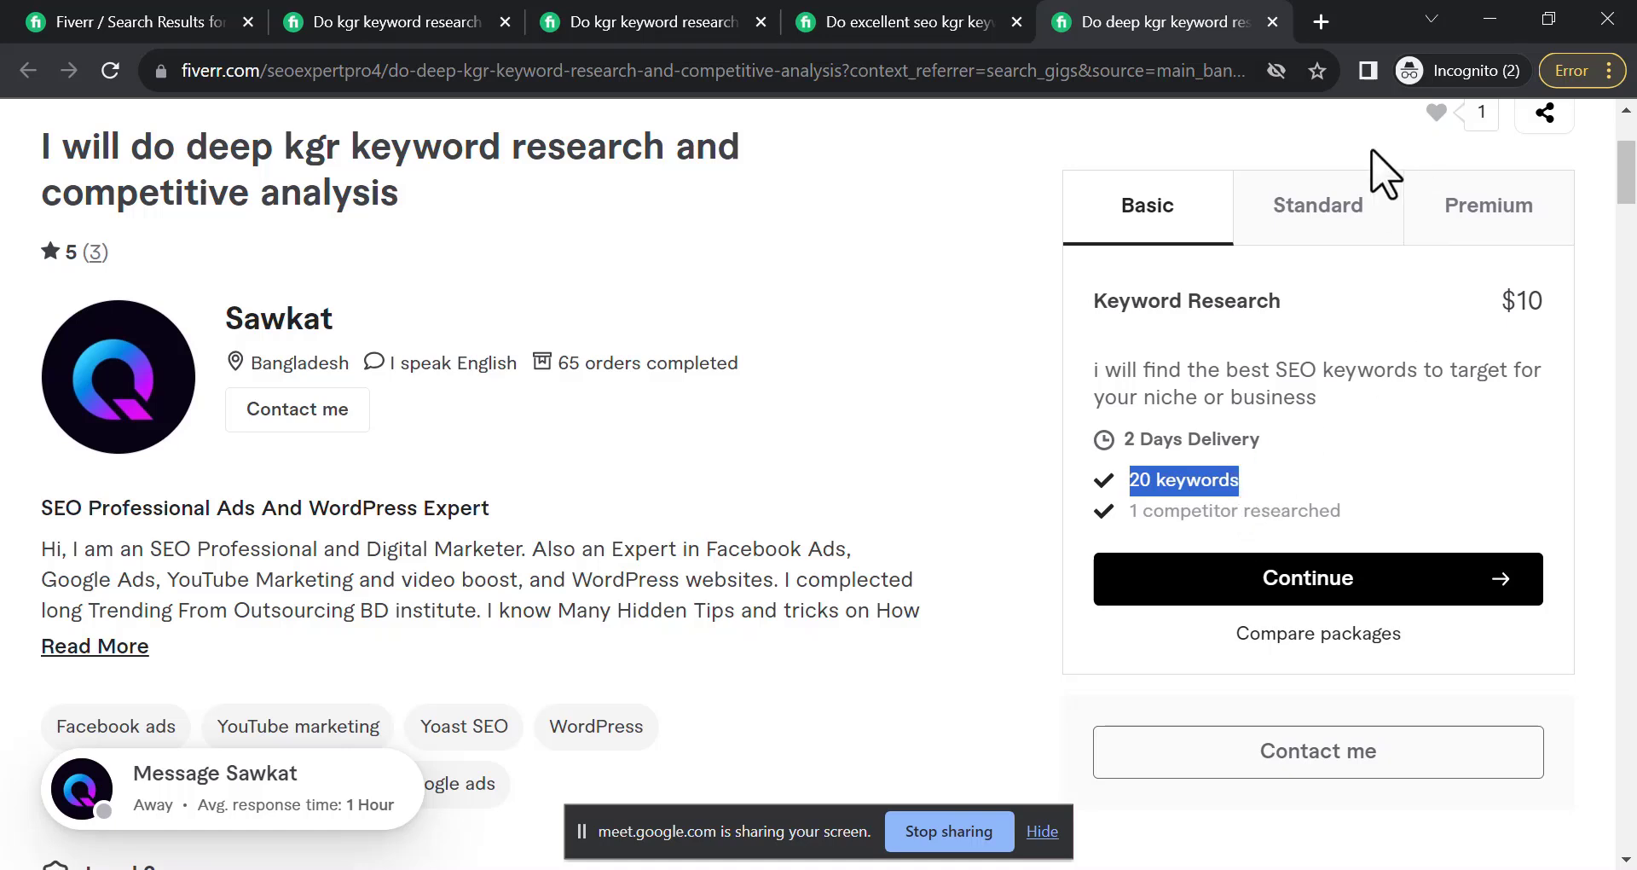
Step: Compare the gig's Standard and Premium packages by price, delivery time, and number of keywords and competitors
left_click(1299, 206)
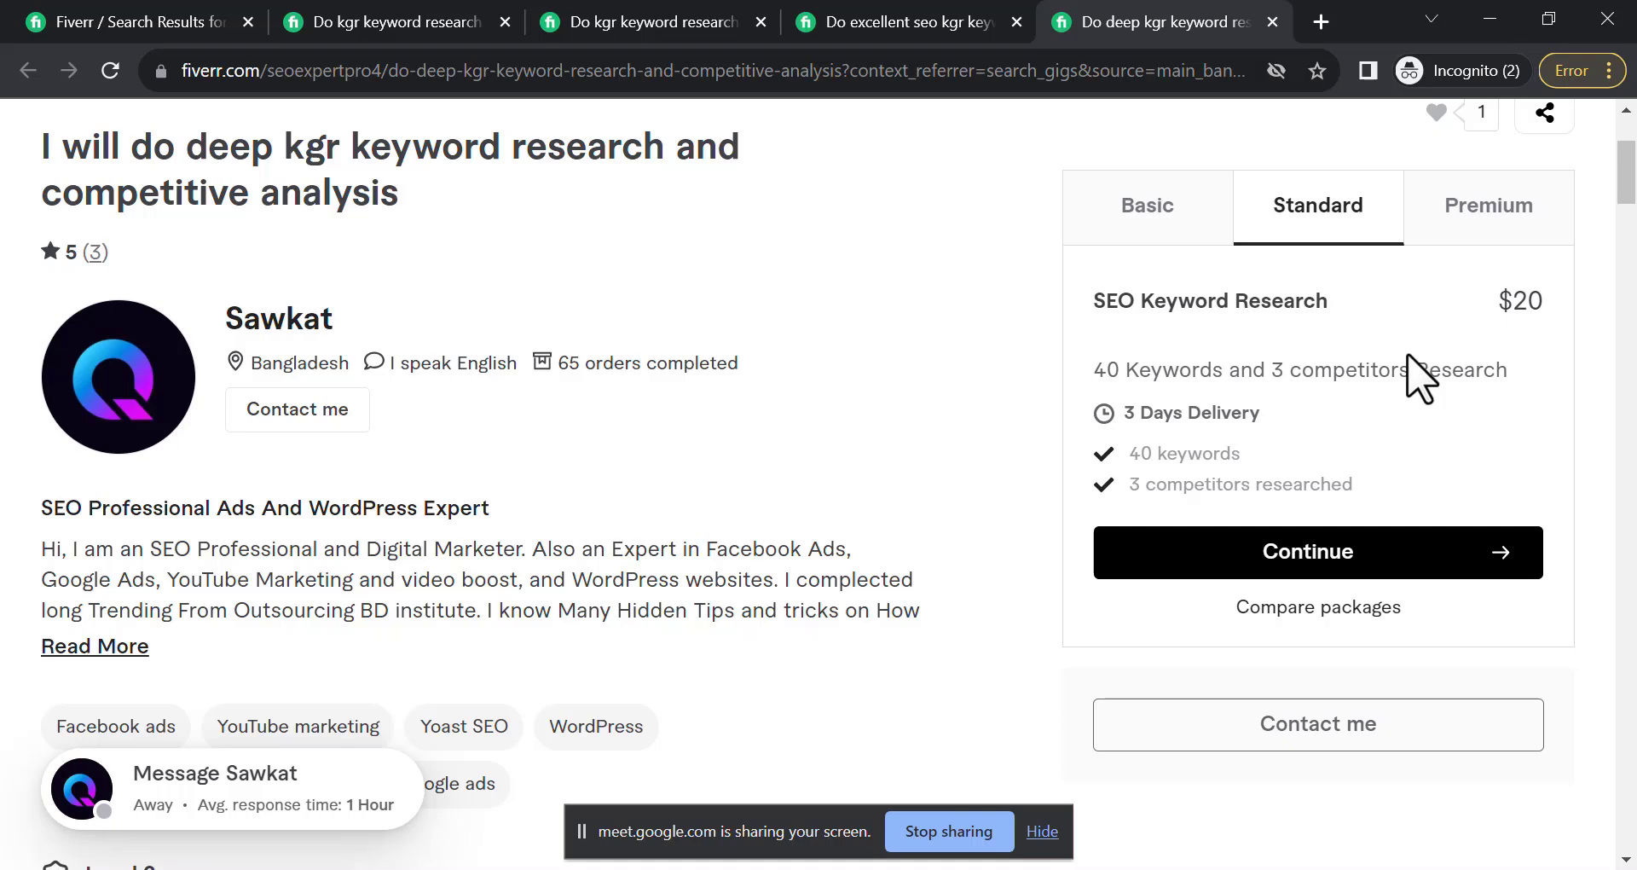
triple_click(1507, 322)
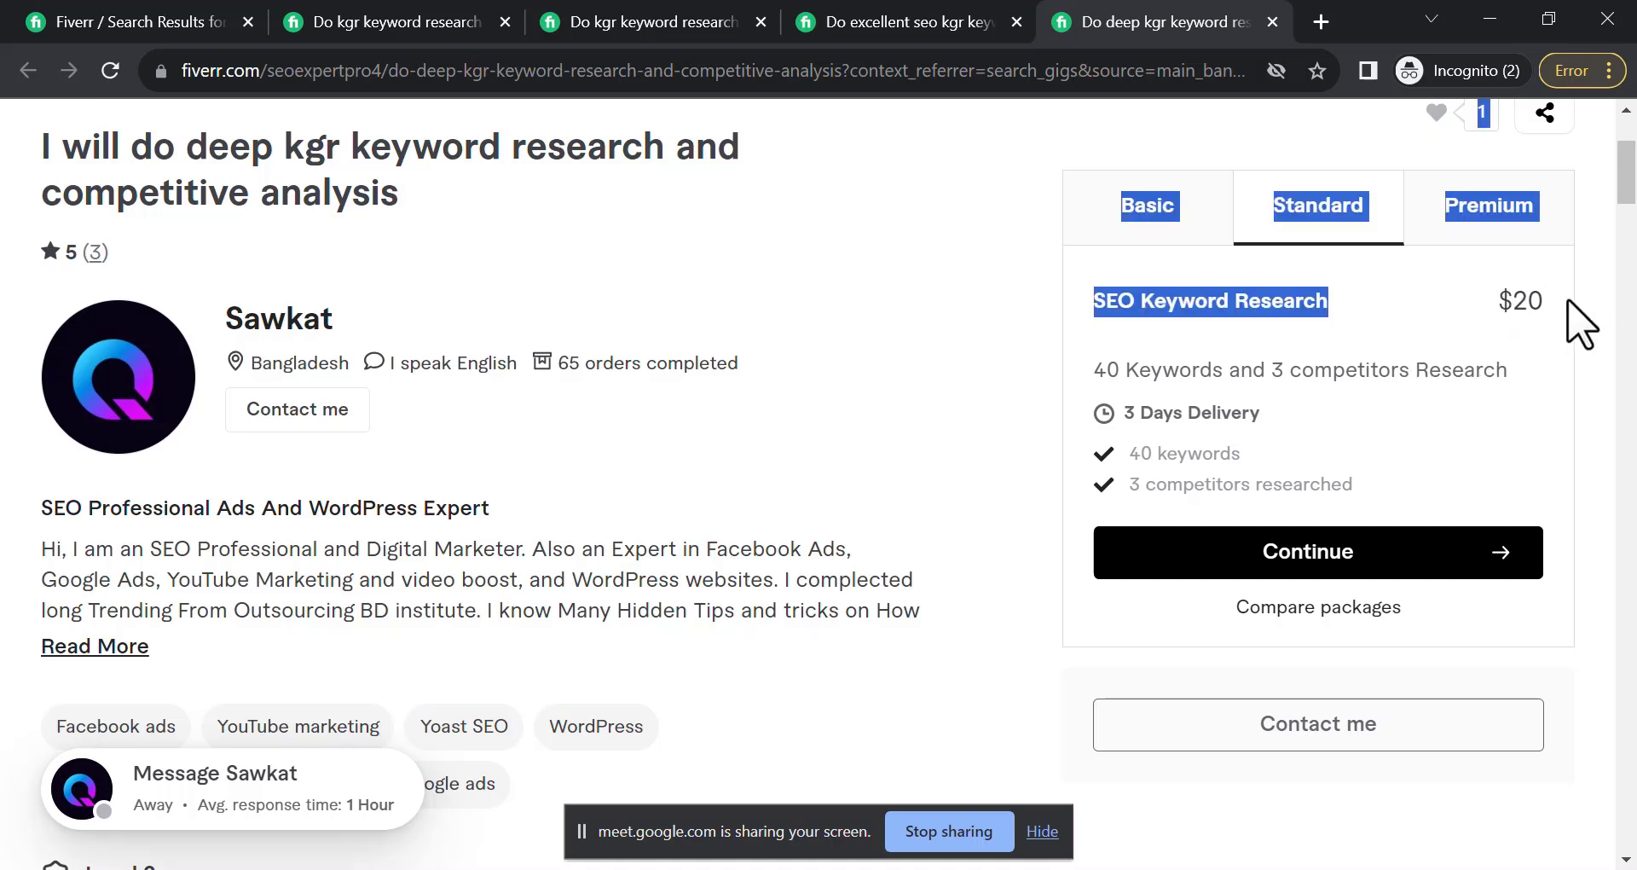
left_click(1213, 407)
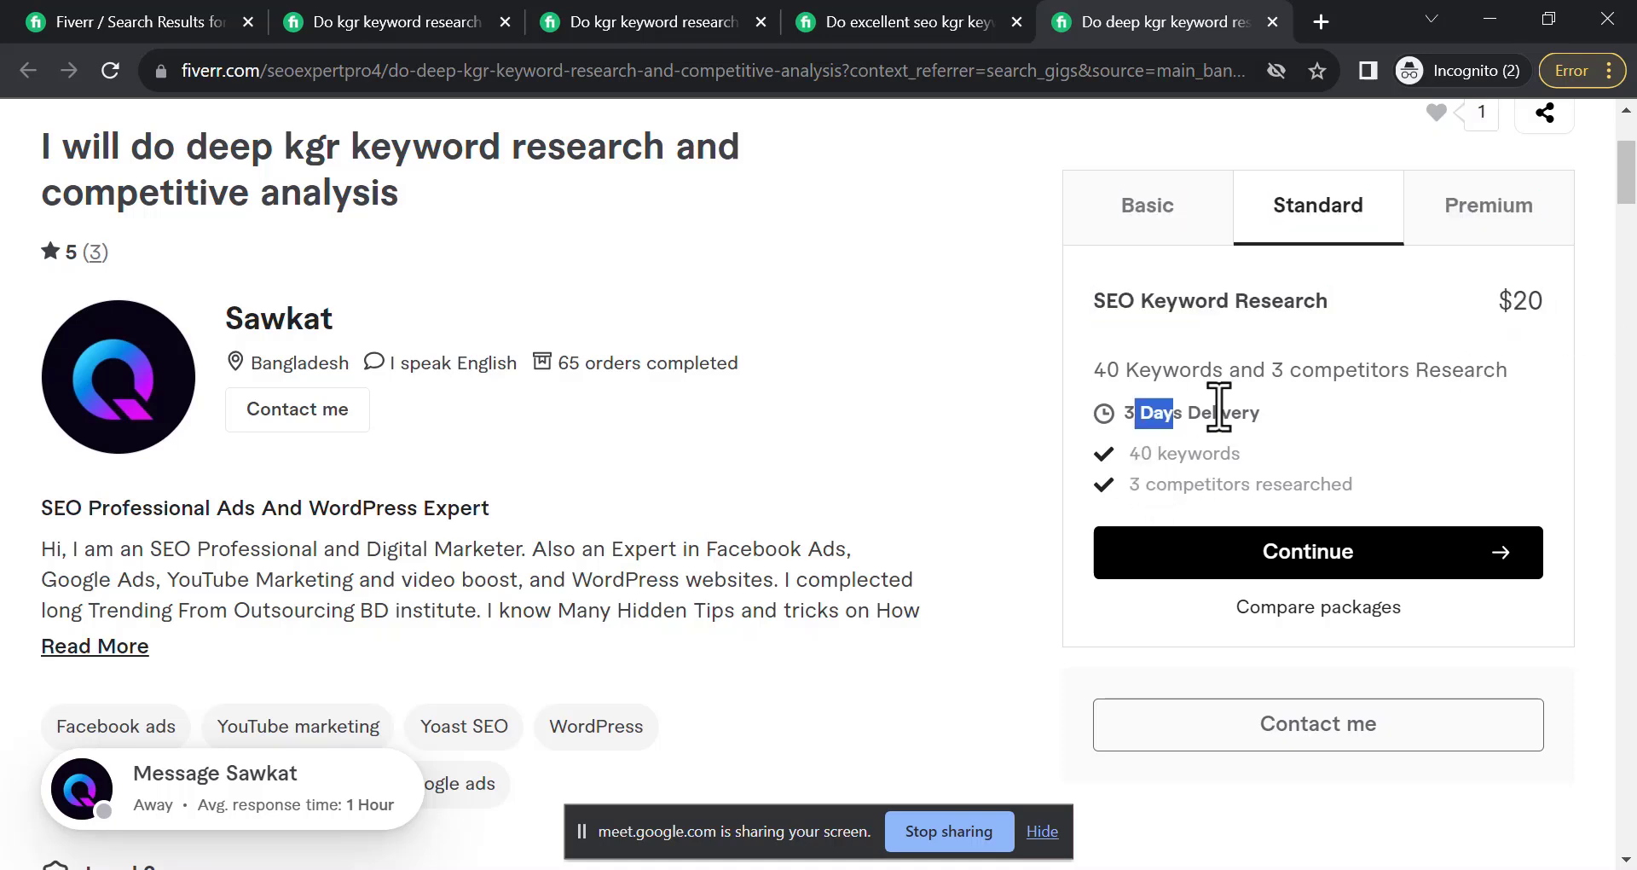
triple_click(1516, 298)
left_click(1502, 206)
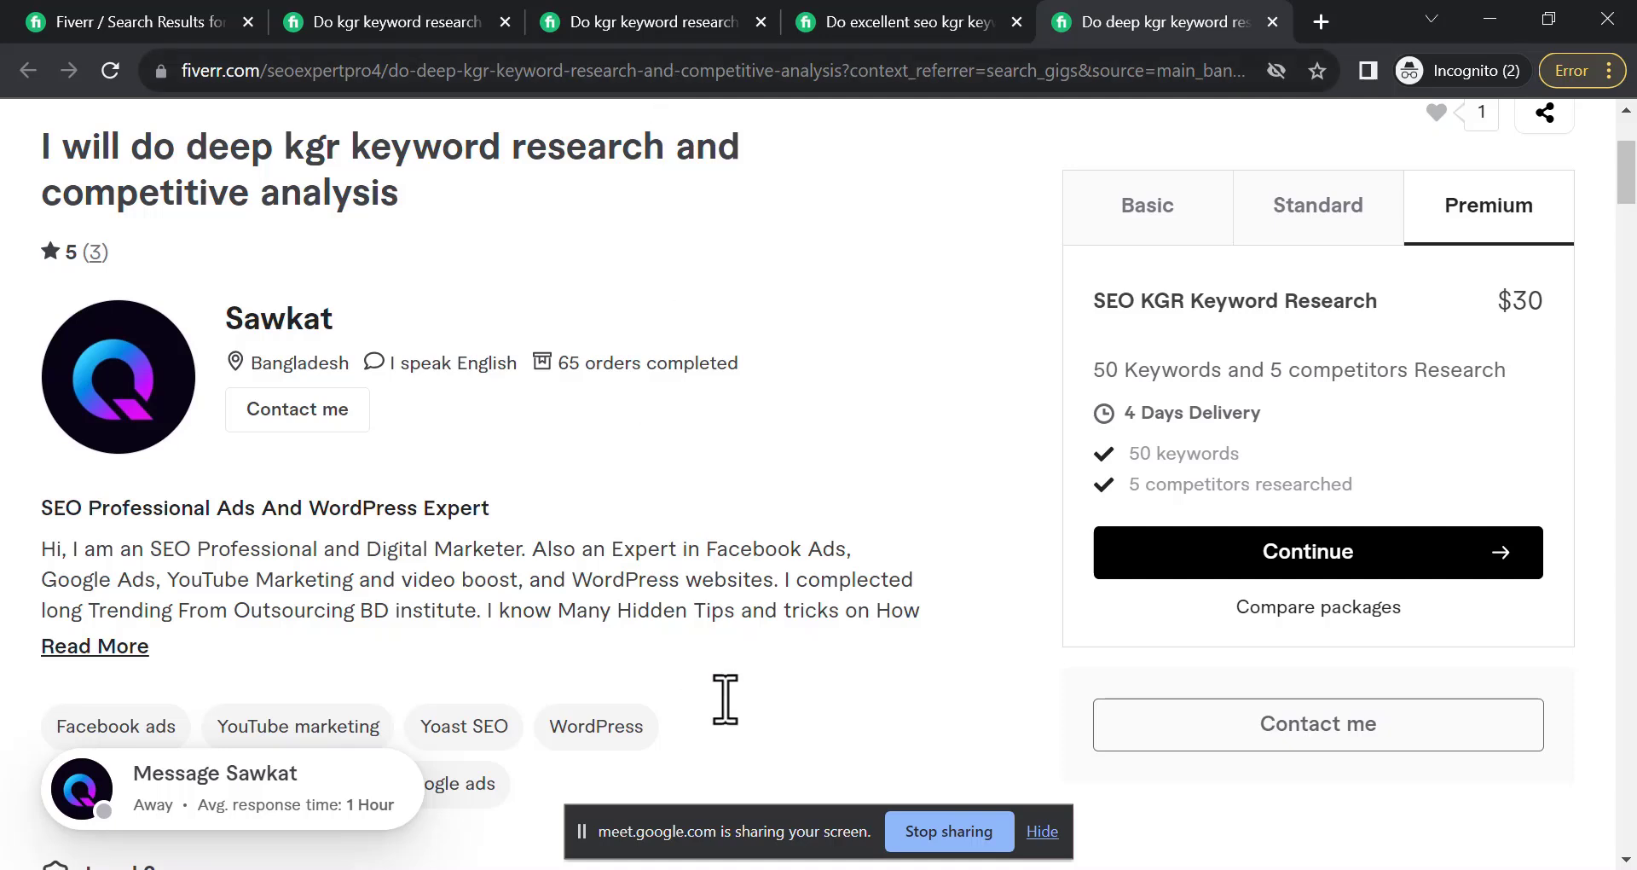
Step: Switch back to the Google Sheets keyword research spreadsheet
mouse_move(794, 865)
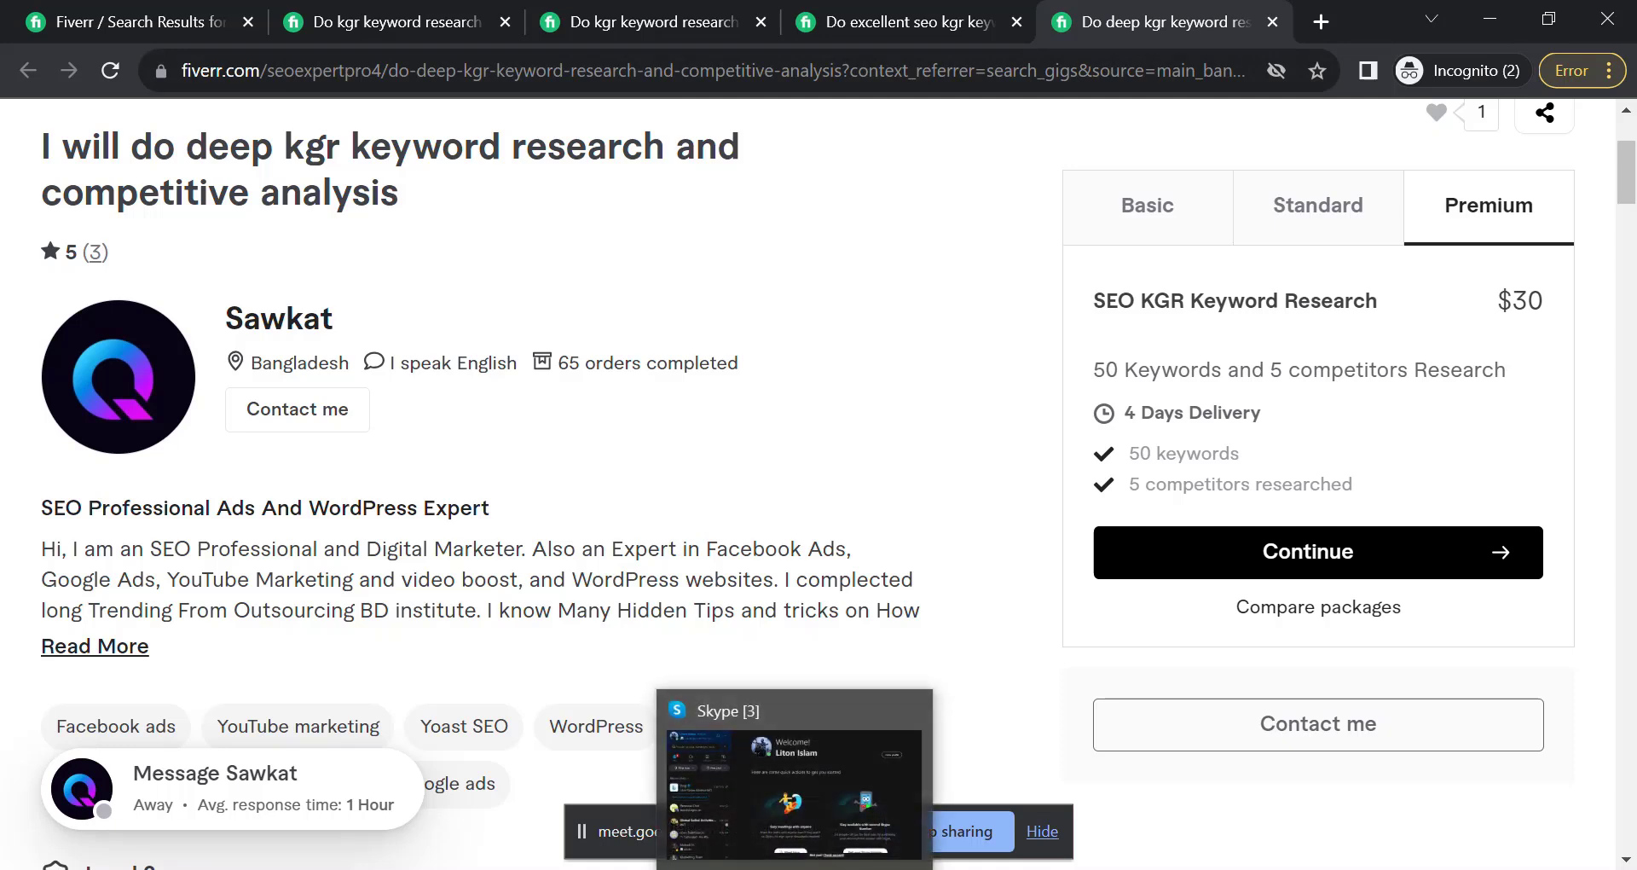
mouse_move(710, 850)
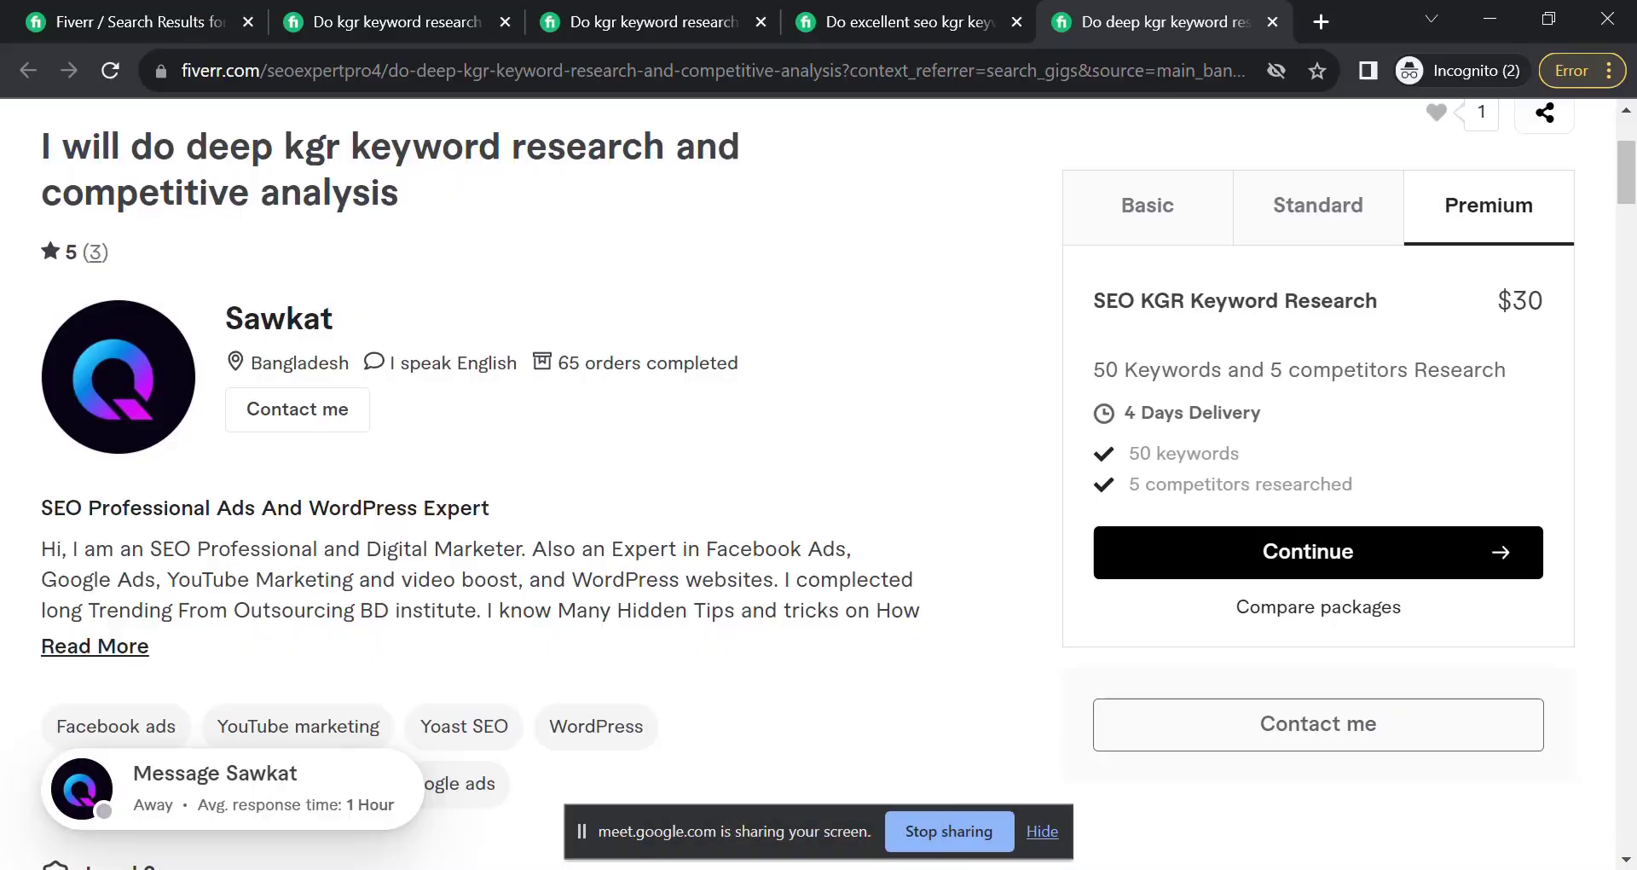
left_click(1311, 869)
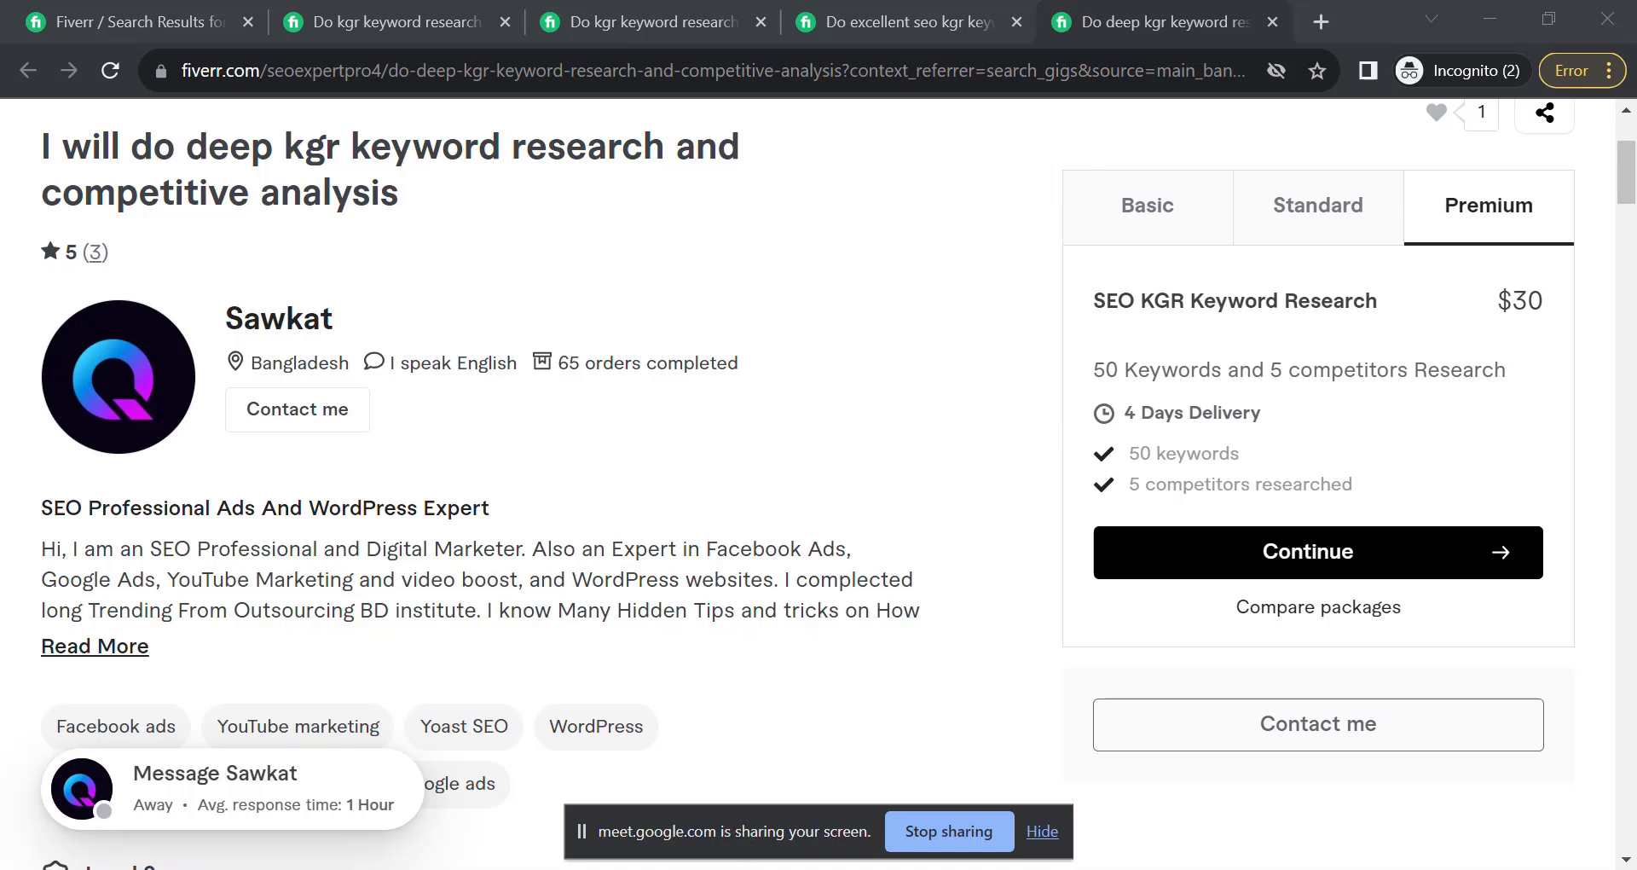
left_click(504, 797)
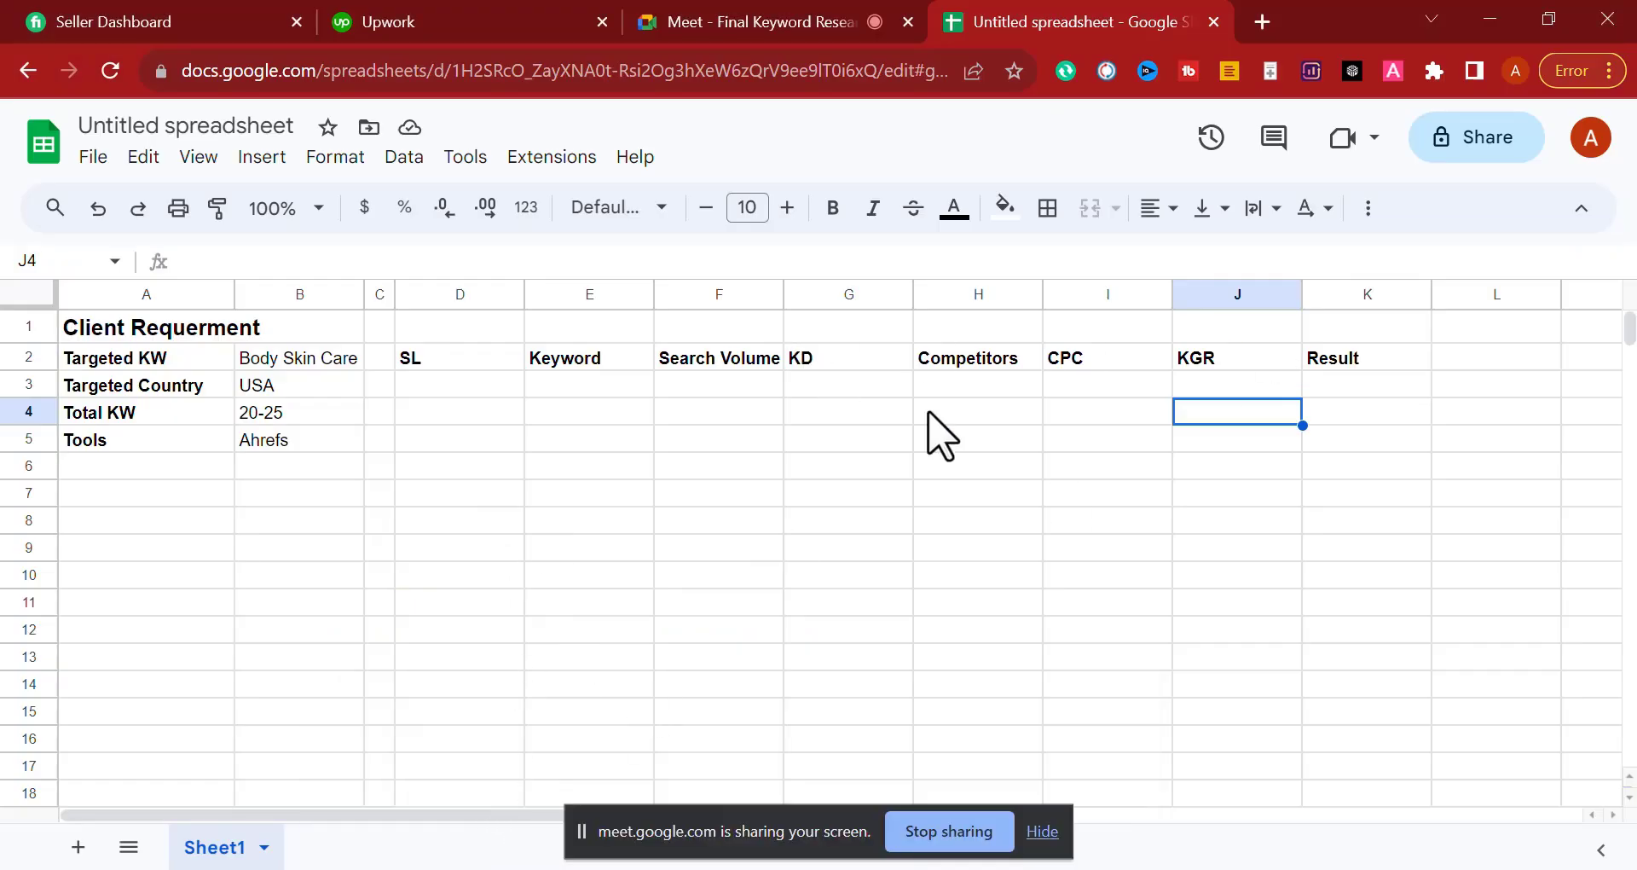
Step: Review the order of the result headers from SL to Result, focusing on the KD and CPC columns
left_click(1093, 362)
left_click(1085, 290)
right_click(1074, 290)
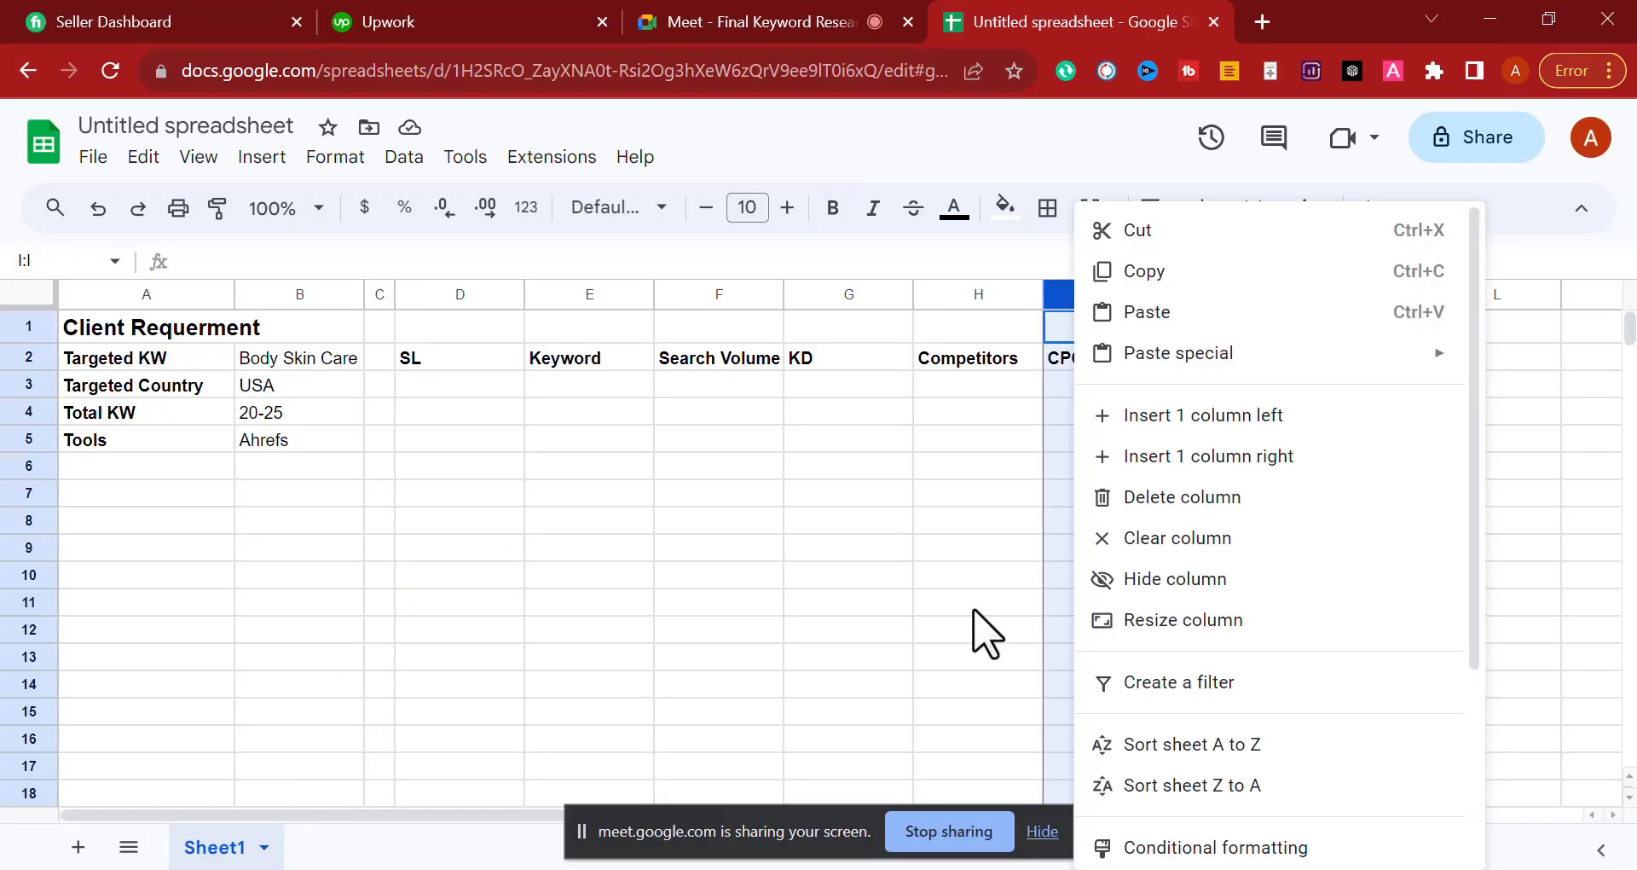
left_click(977, 611)
left_click(1122, 359)
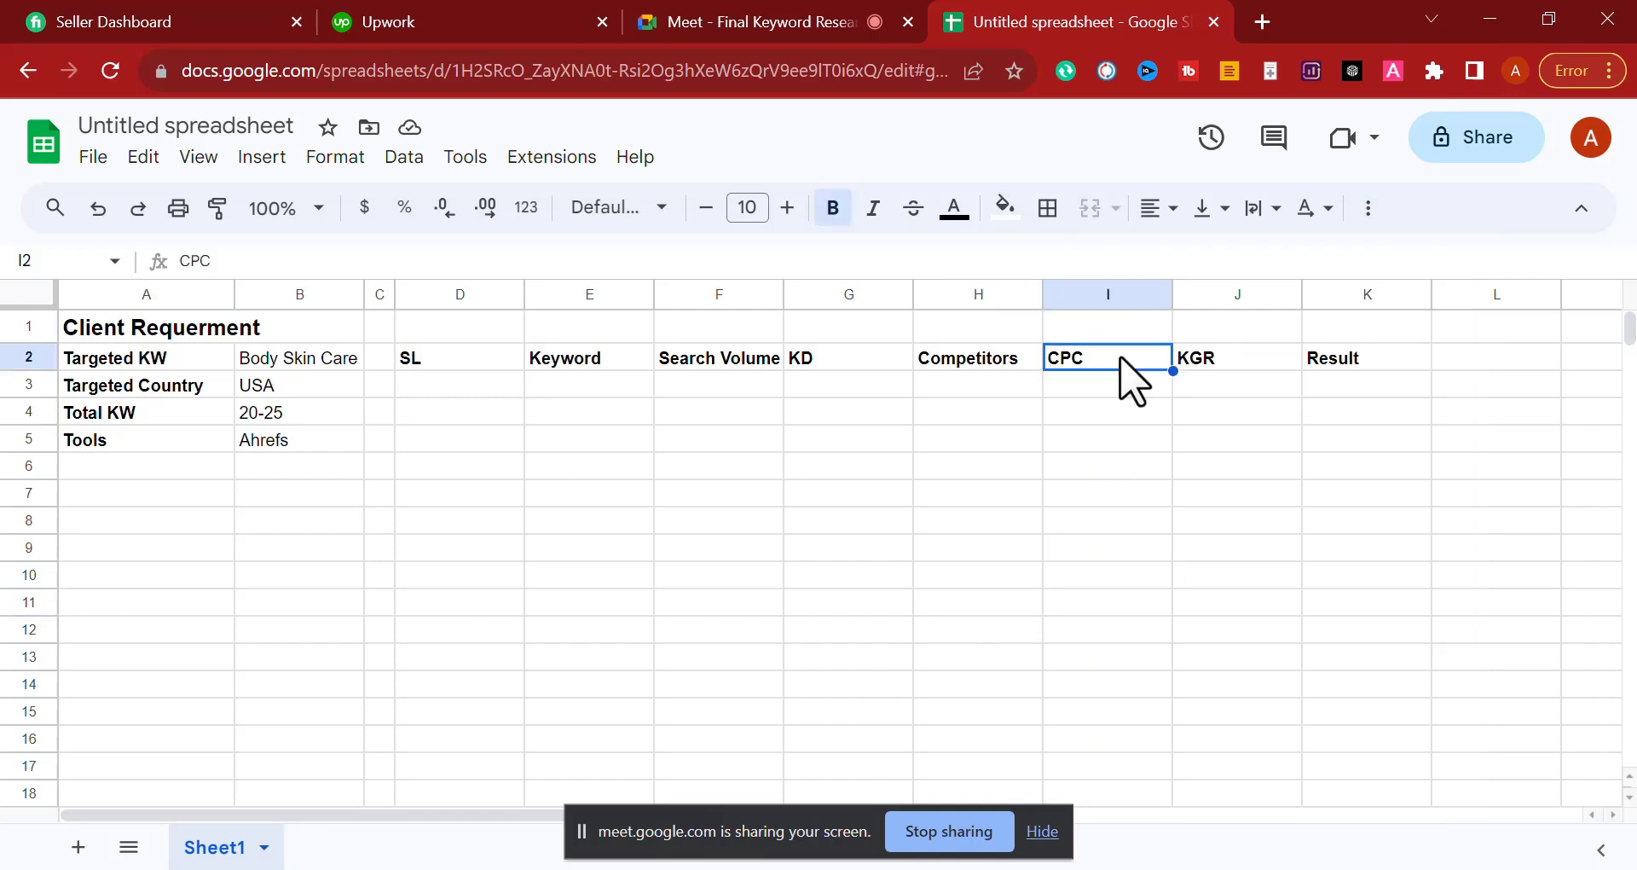
left_click_drag(520, 384, 1368, 364)
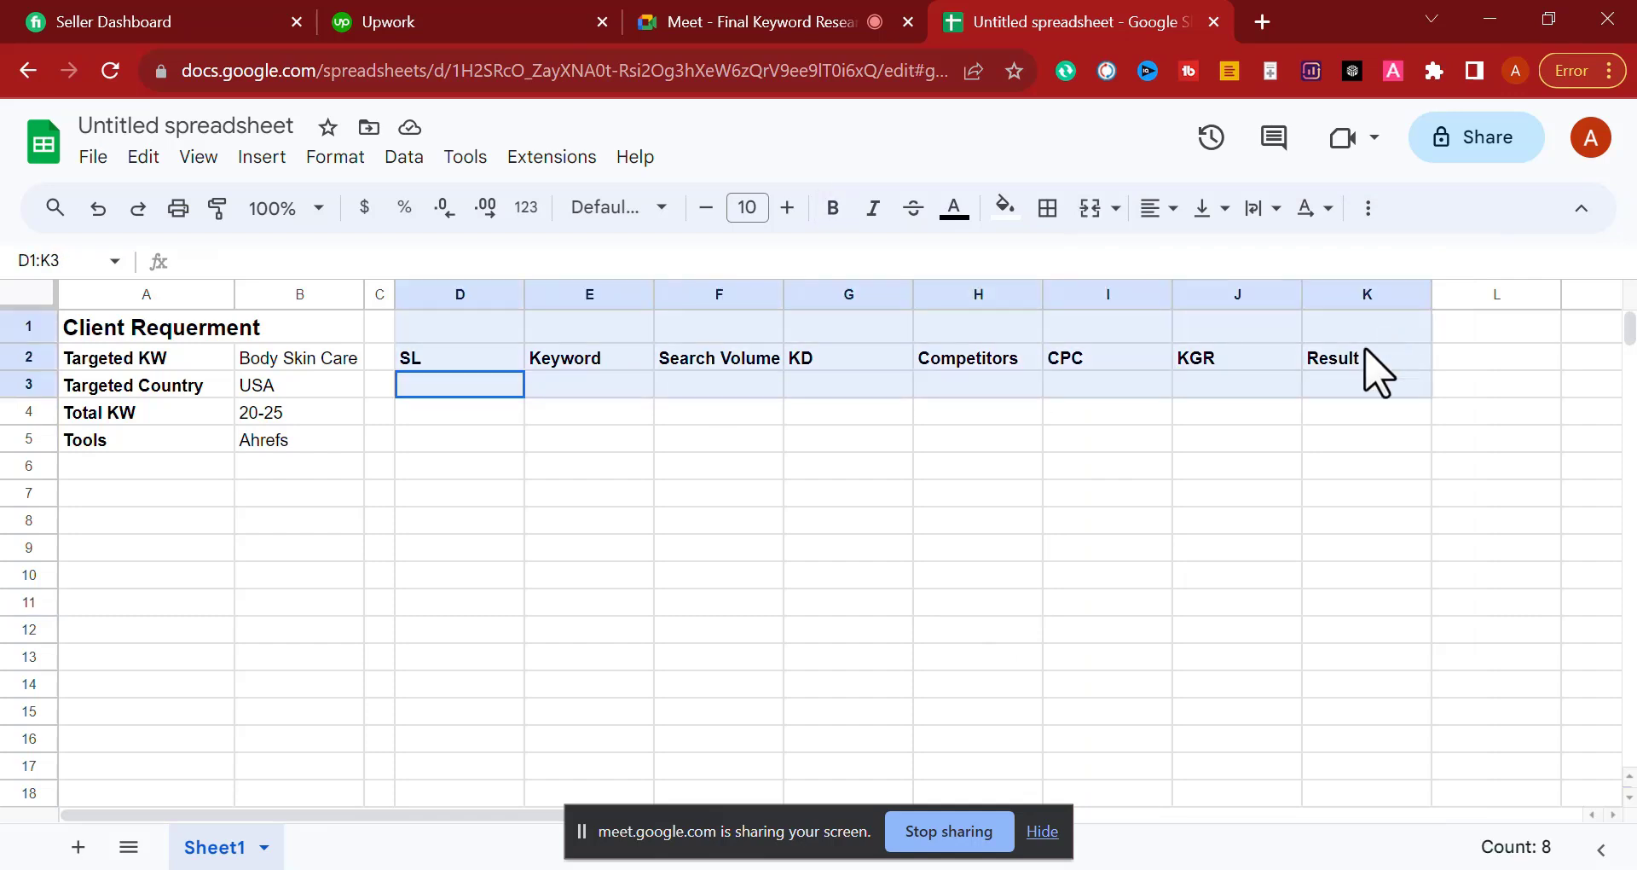
left_click(1079, 365)
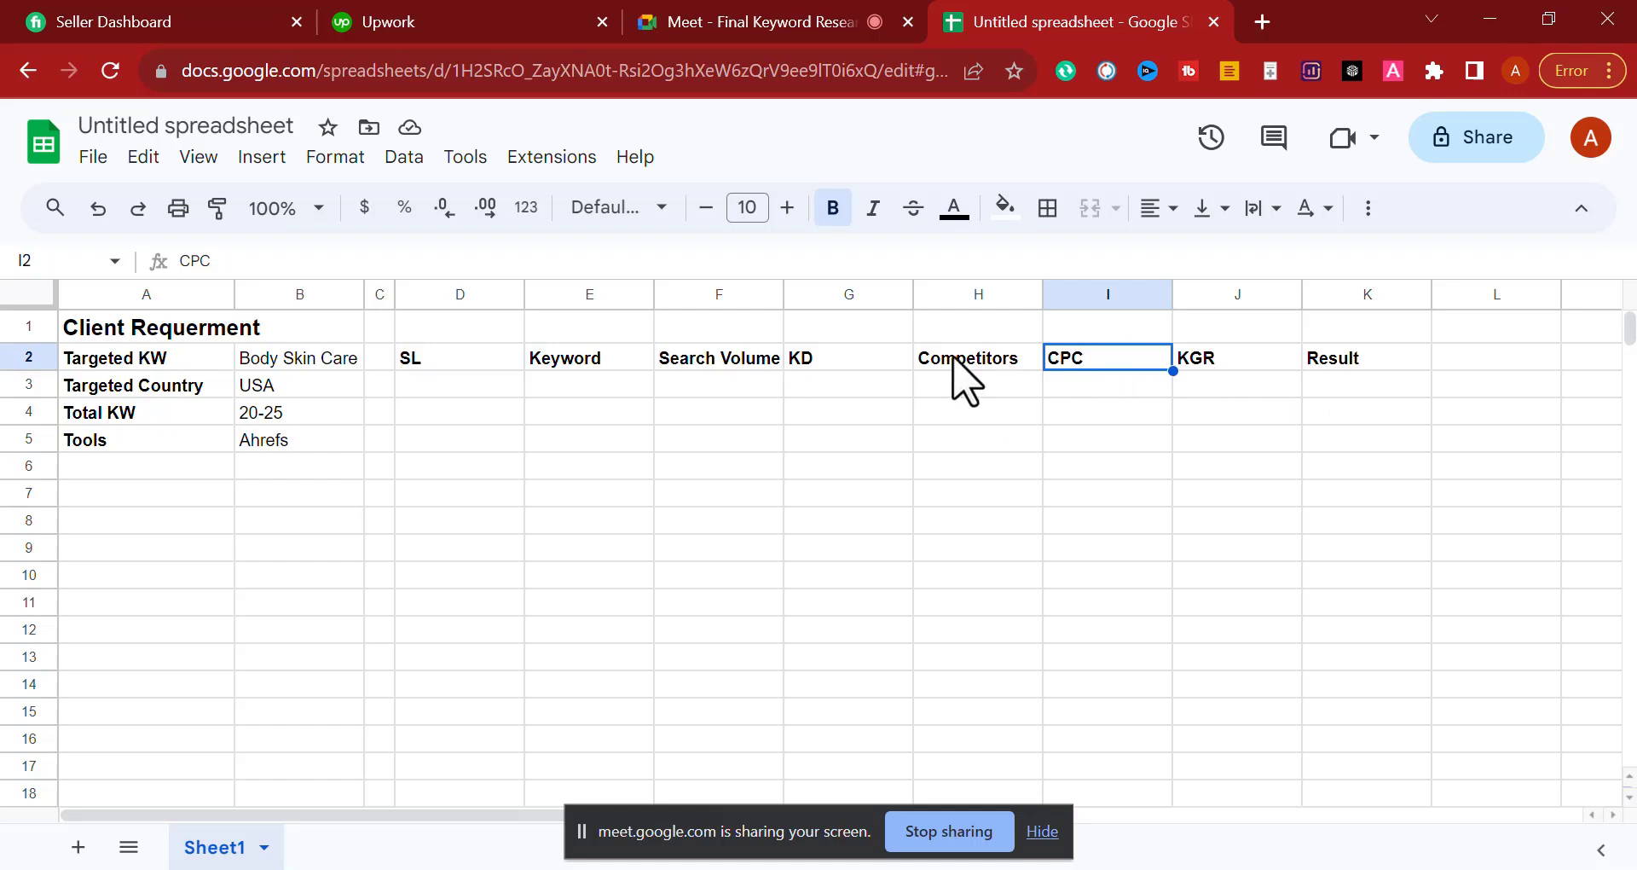
left_click(822, 362)
left_click(723, 412)
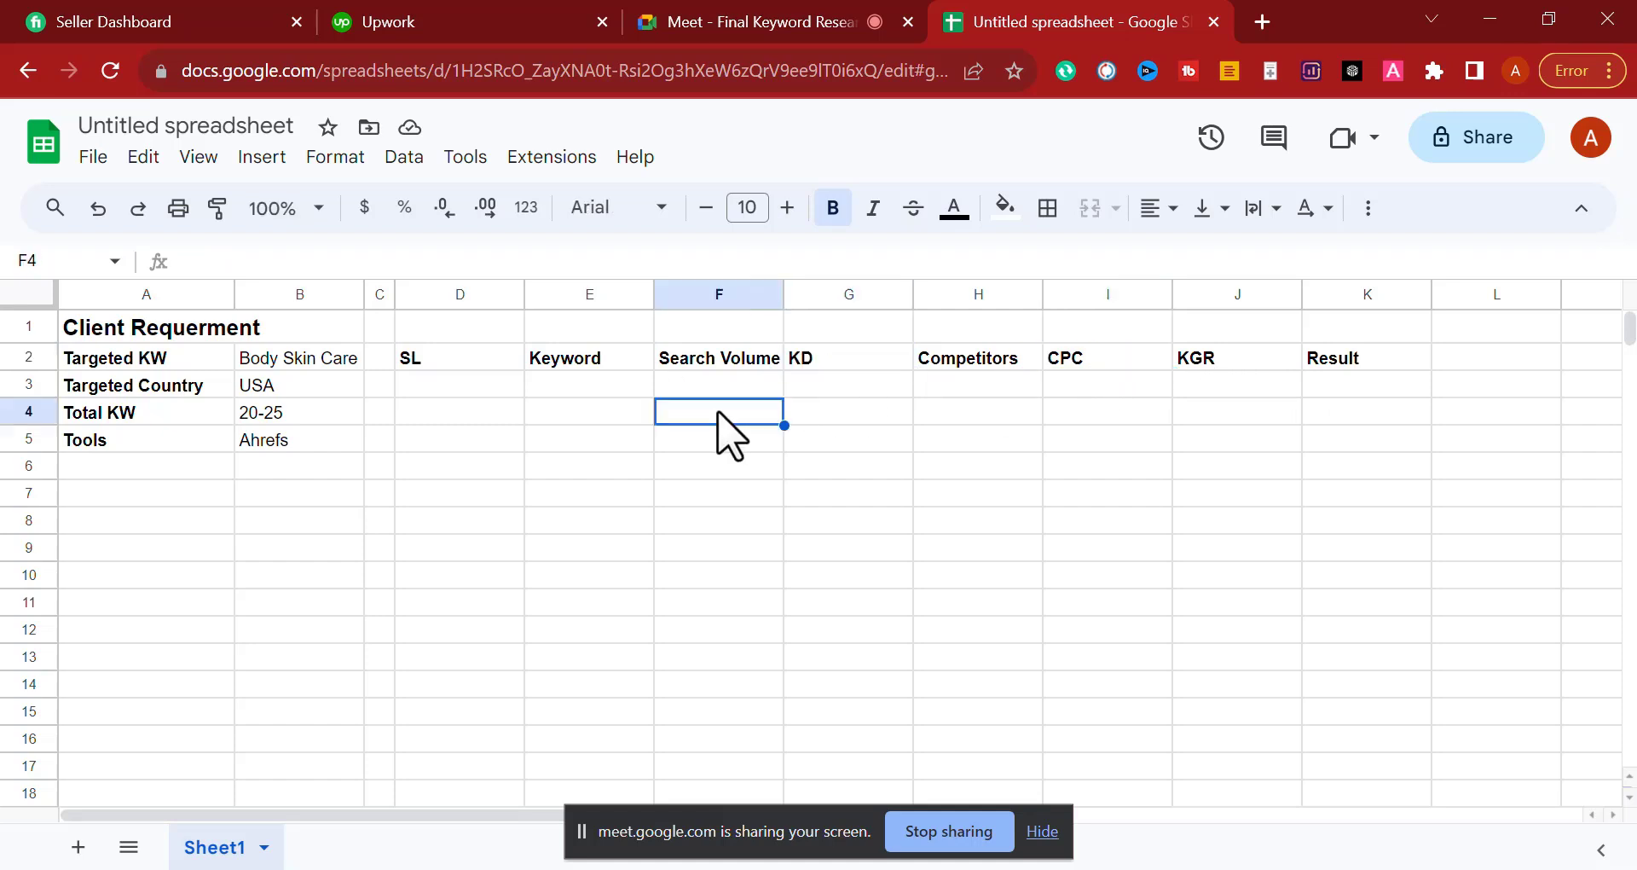
Step: Narrow the SL column and enter the serial numbers 1 in D3 and 2 in D4
left_click_drag(525, 289, 469, 292)
left_click(436, 388)
type("1")
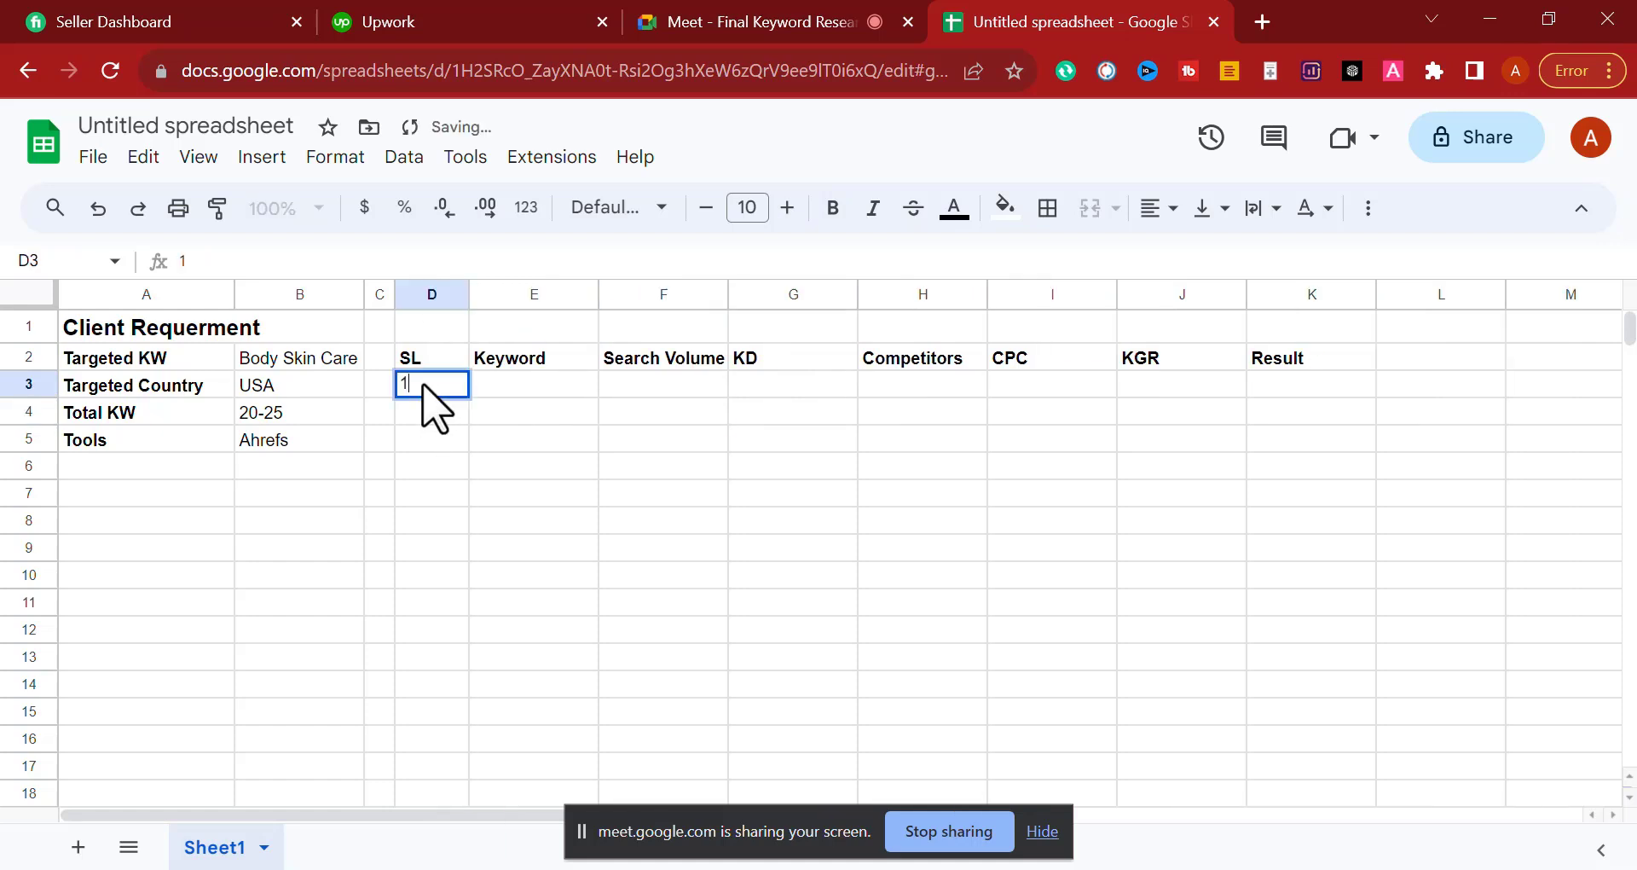
type("2")
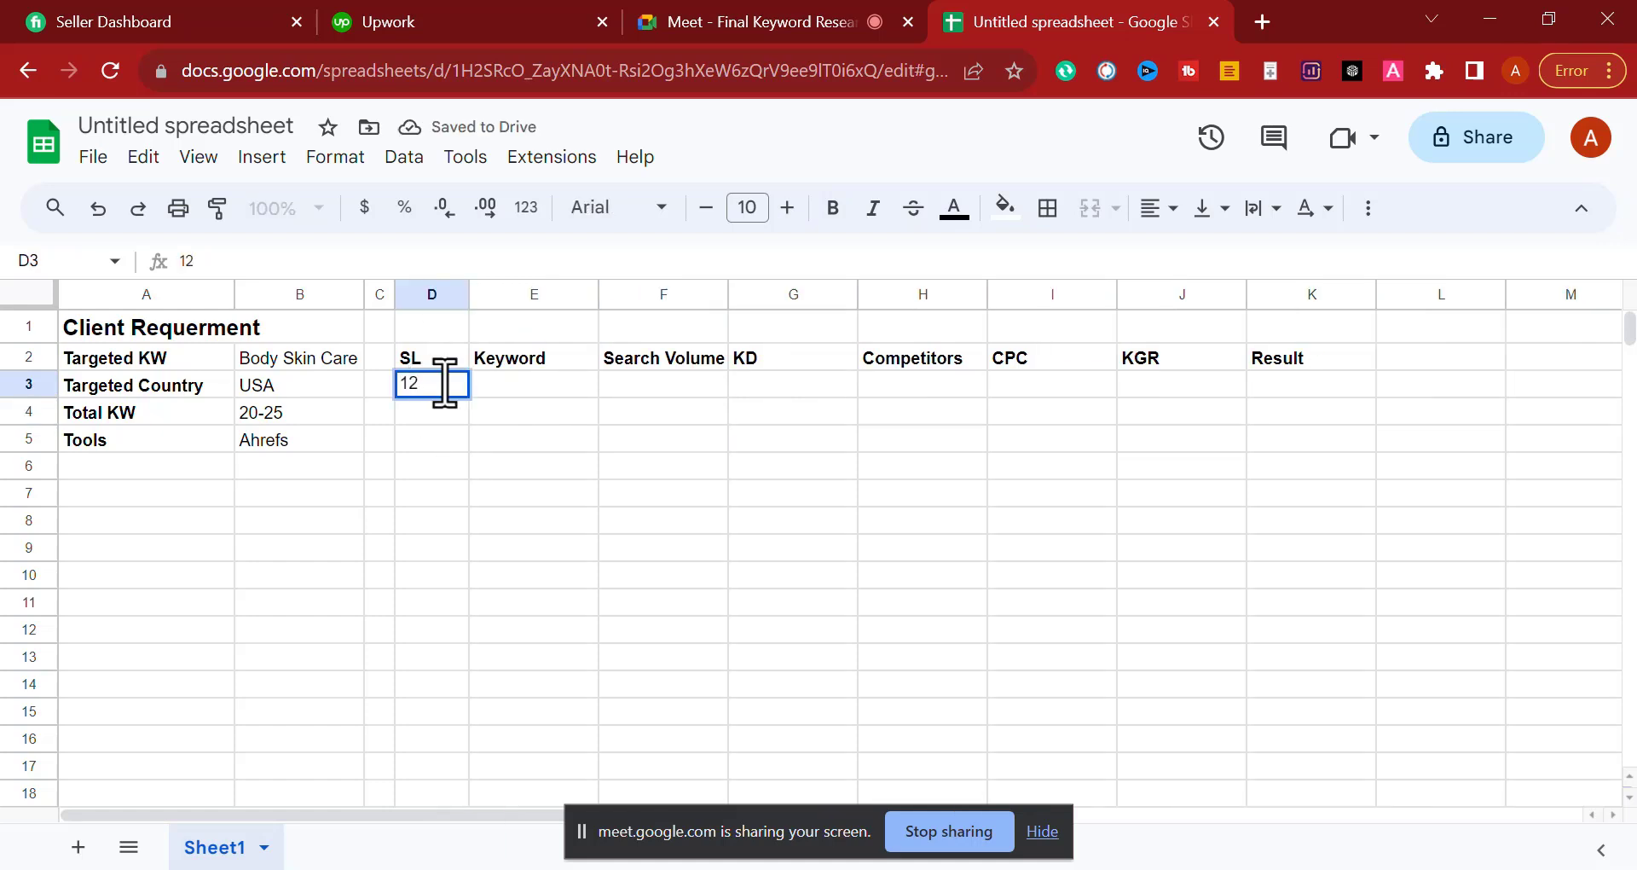
key("Return")
type("2")
key("Up")
Step: Extend the SL number series down to 5 in D7, leaving D8 empty
left_click(439, 414)
left_click(453, 387)
left_click_drag(452, 385, 469, 524)
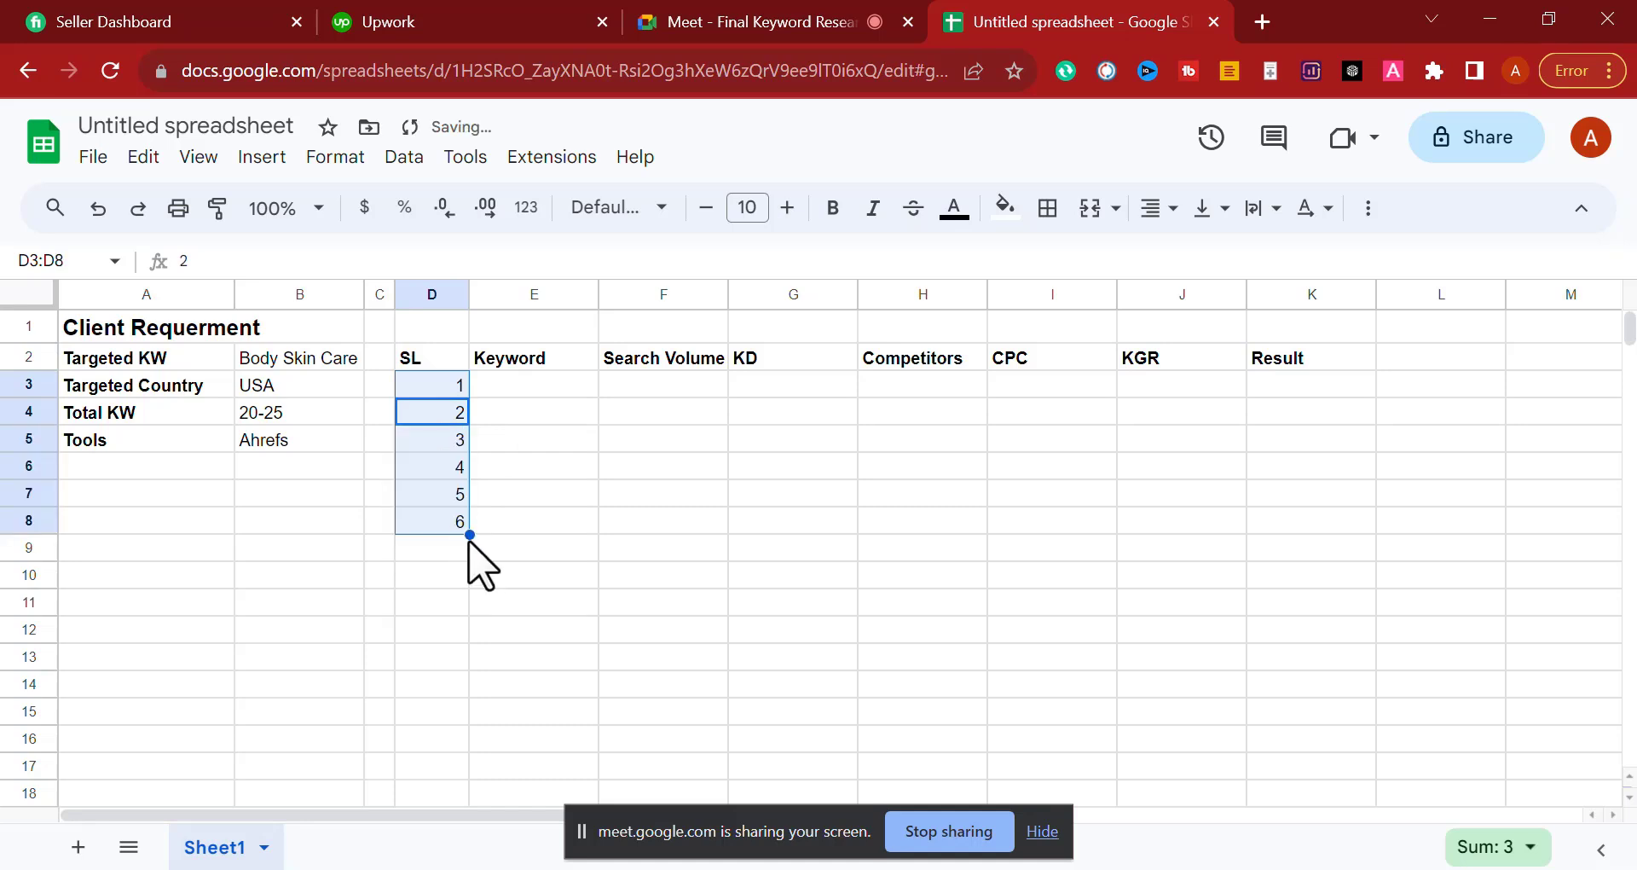
left_click(452, 522)
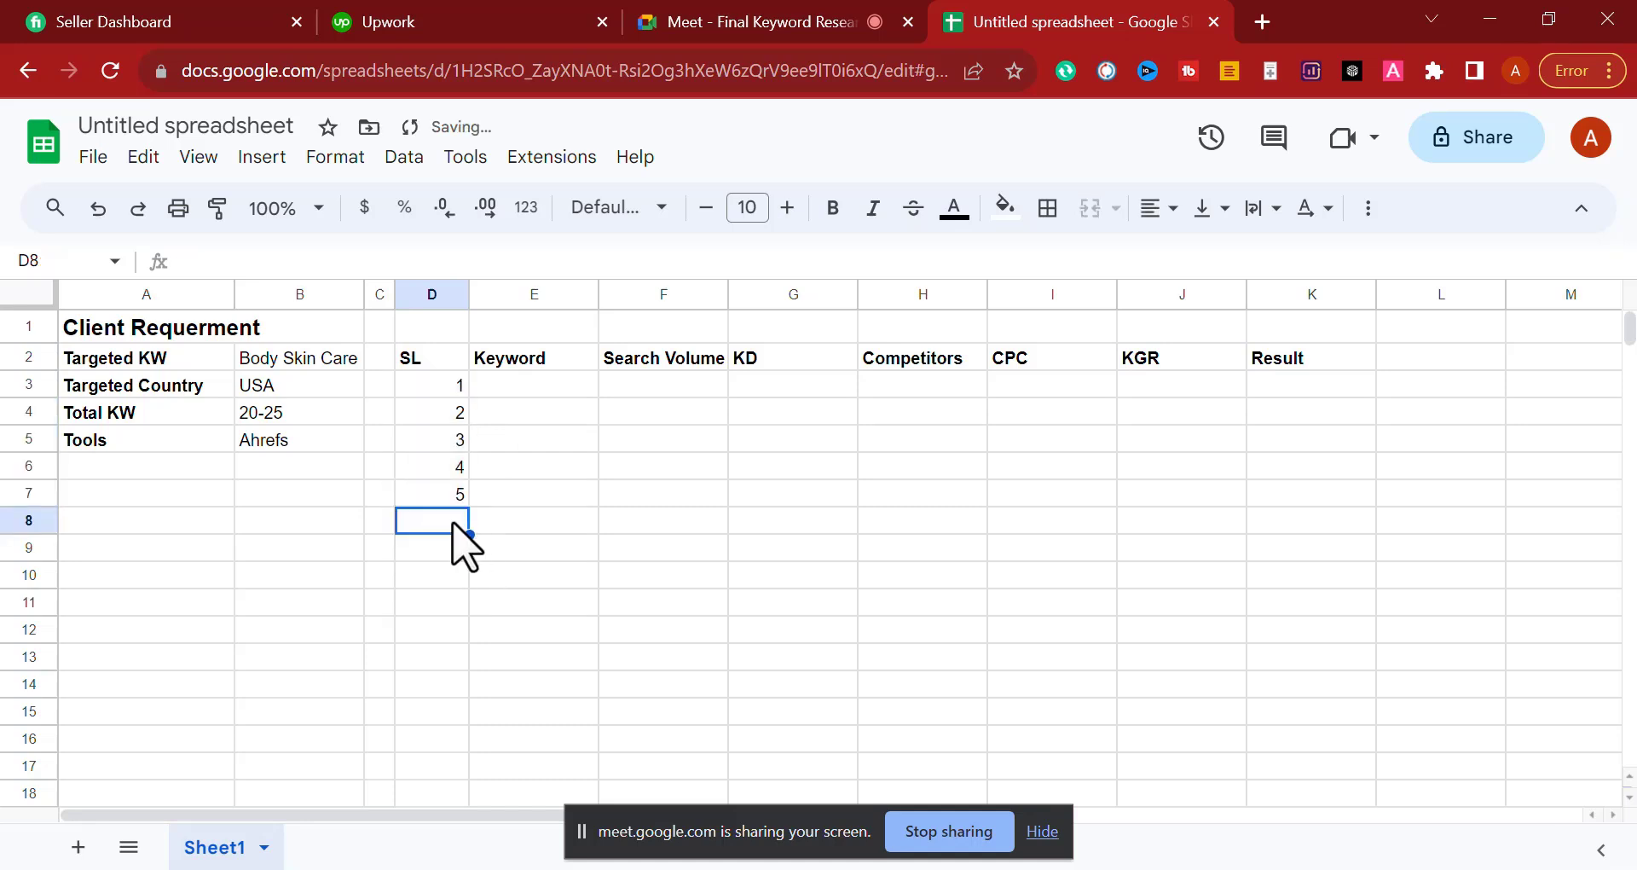
left_click(1065, 836)
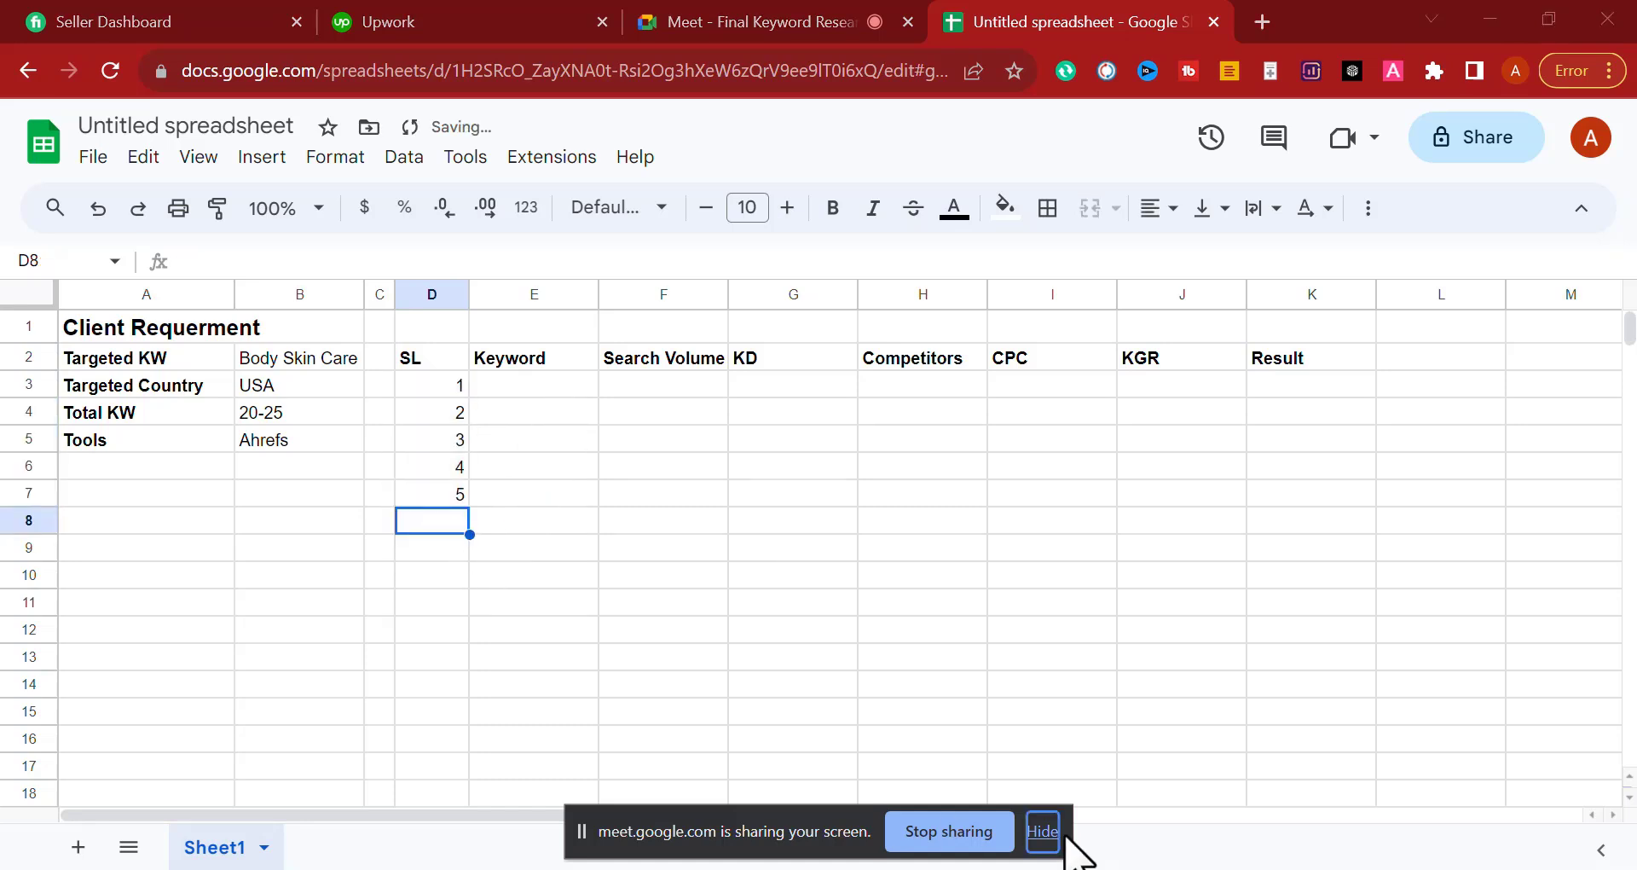
Step: Fill the result header cells D2:K2 with green and set their text colour to white
left_click_drag(431, 362, 1283, 363)
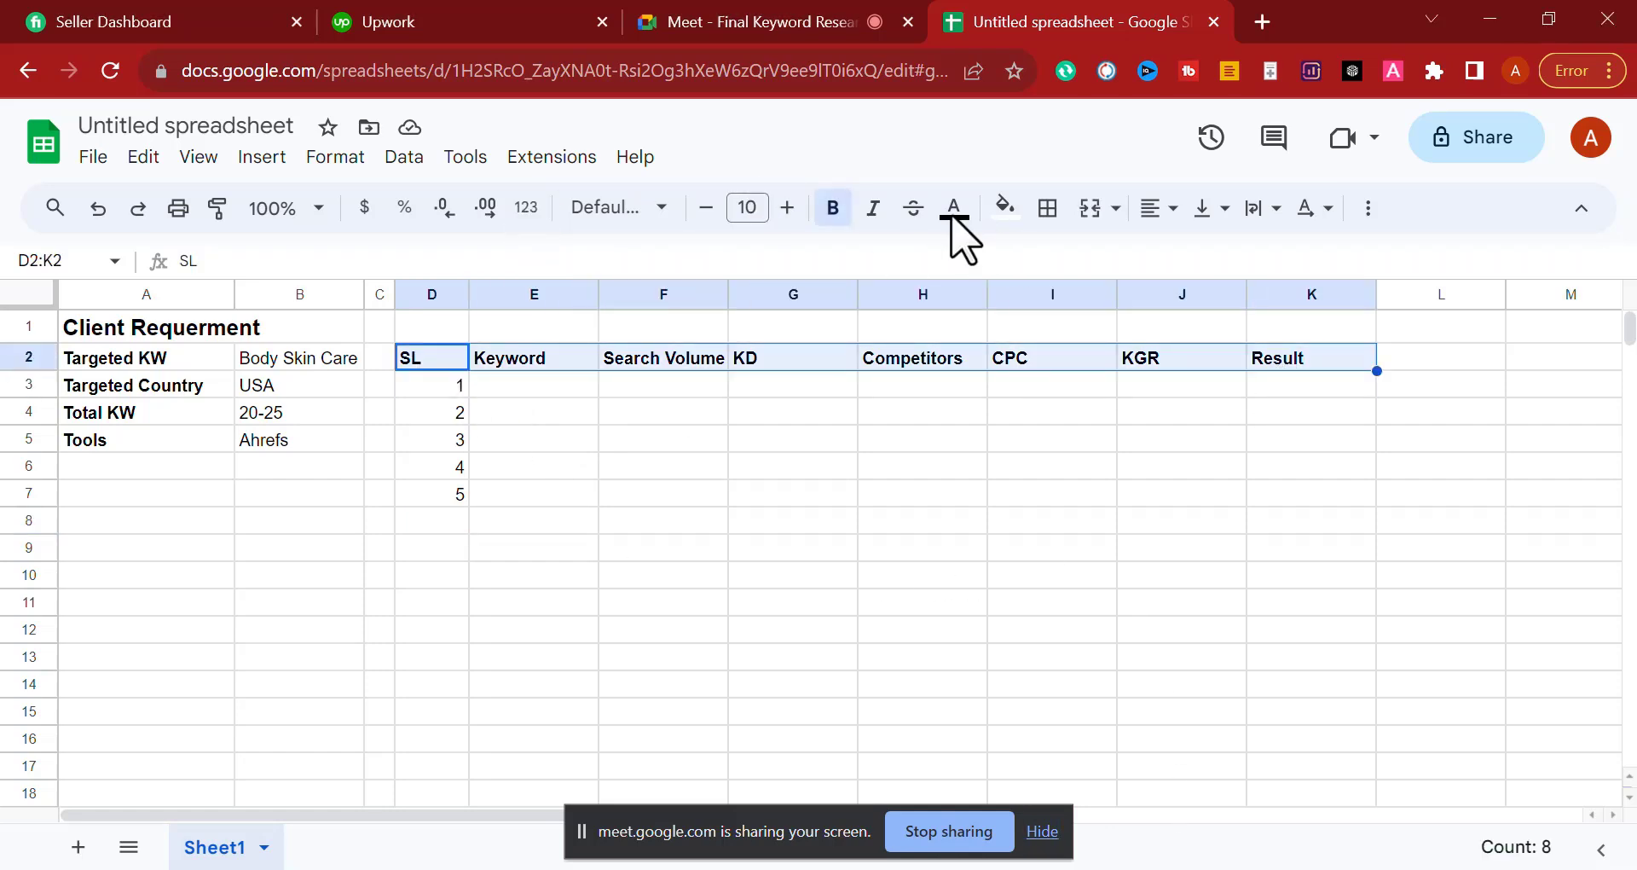
left_click(1005, 207)
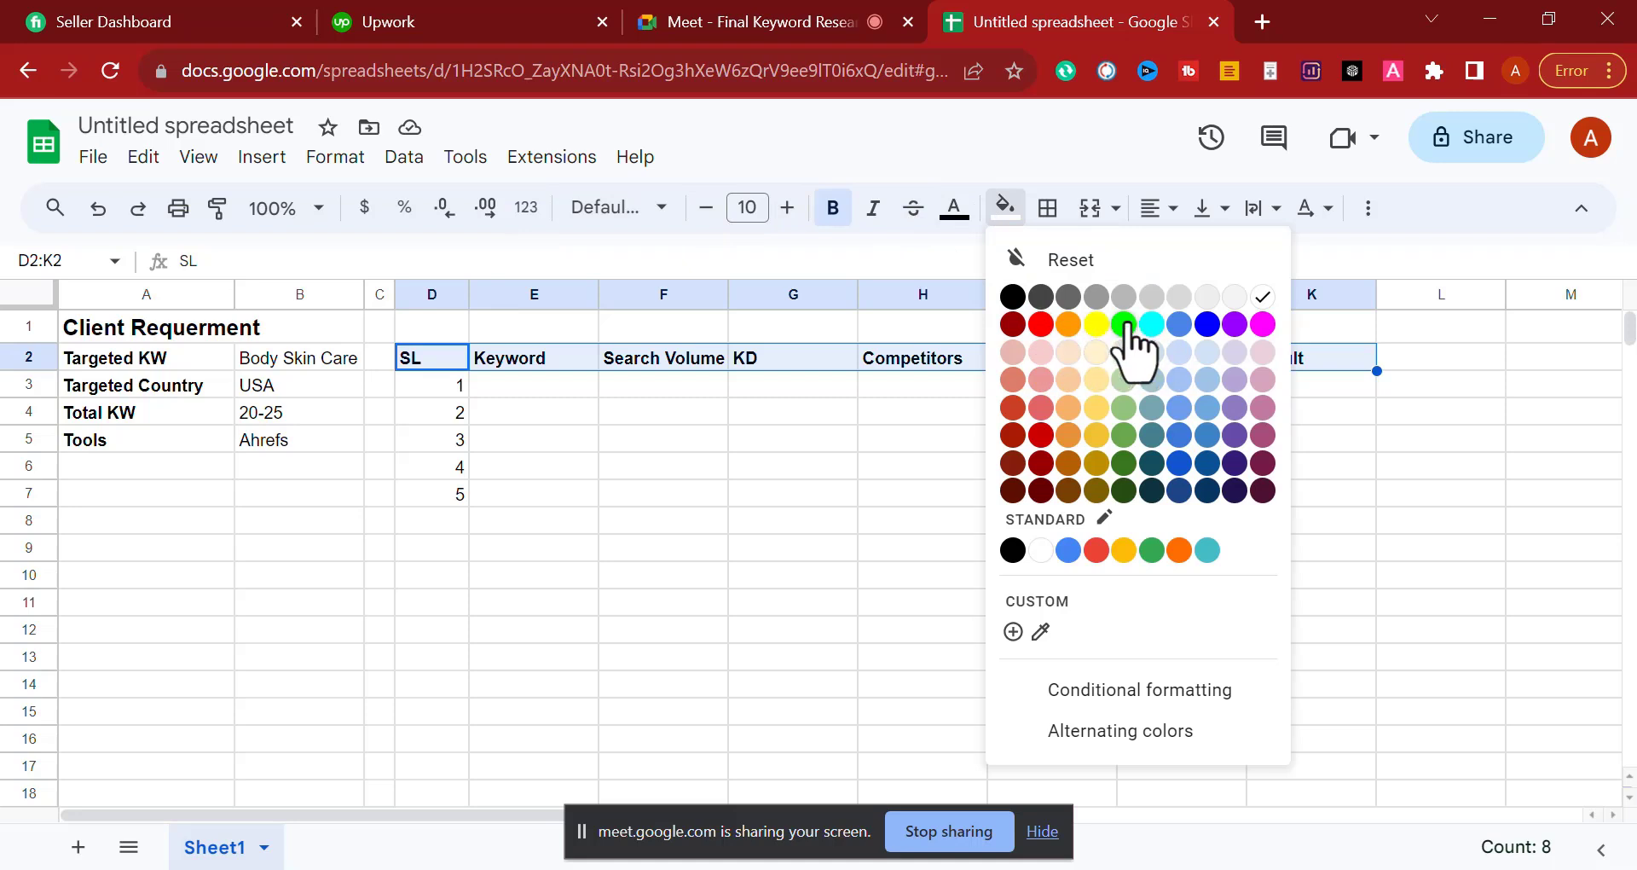
left_click(1151, 550)
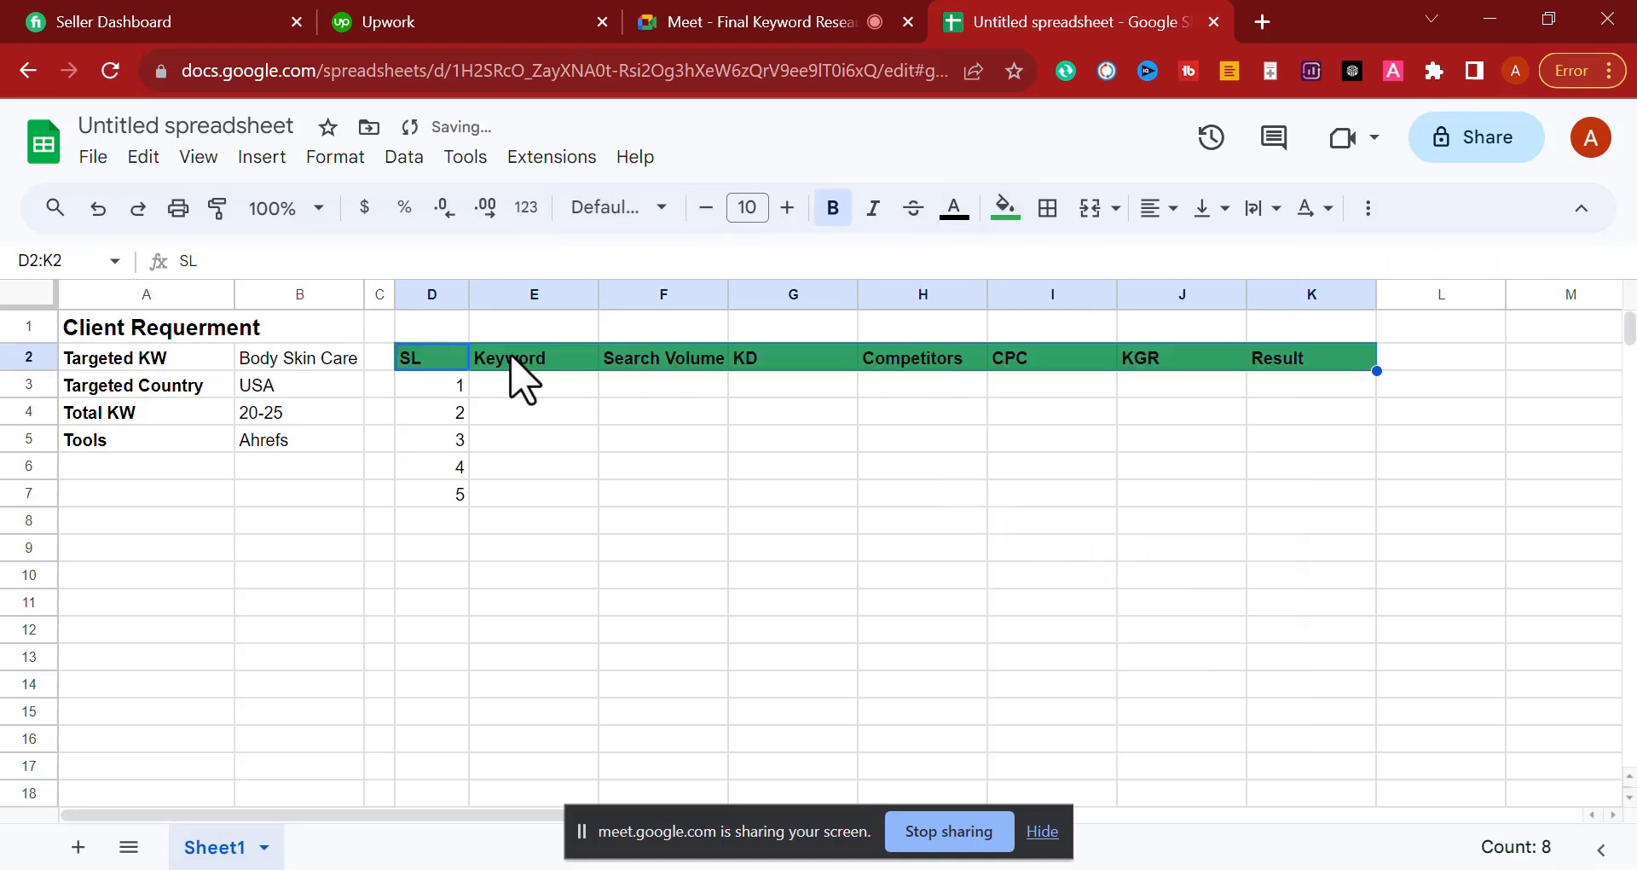
left_click_drag(413, 376, 1291, 362)
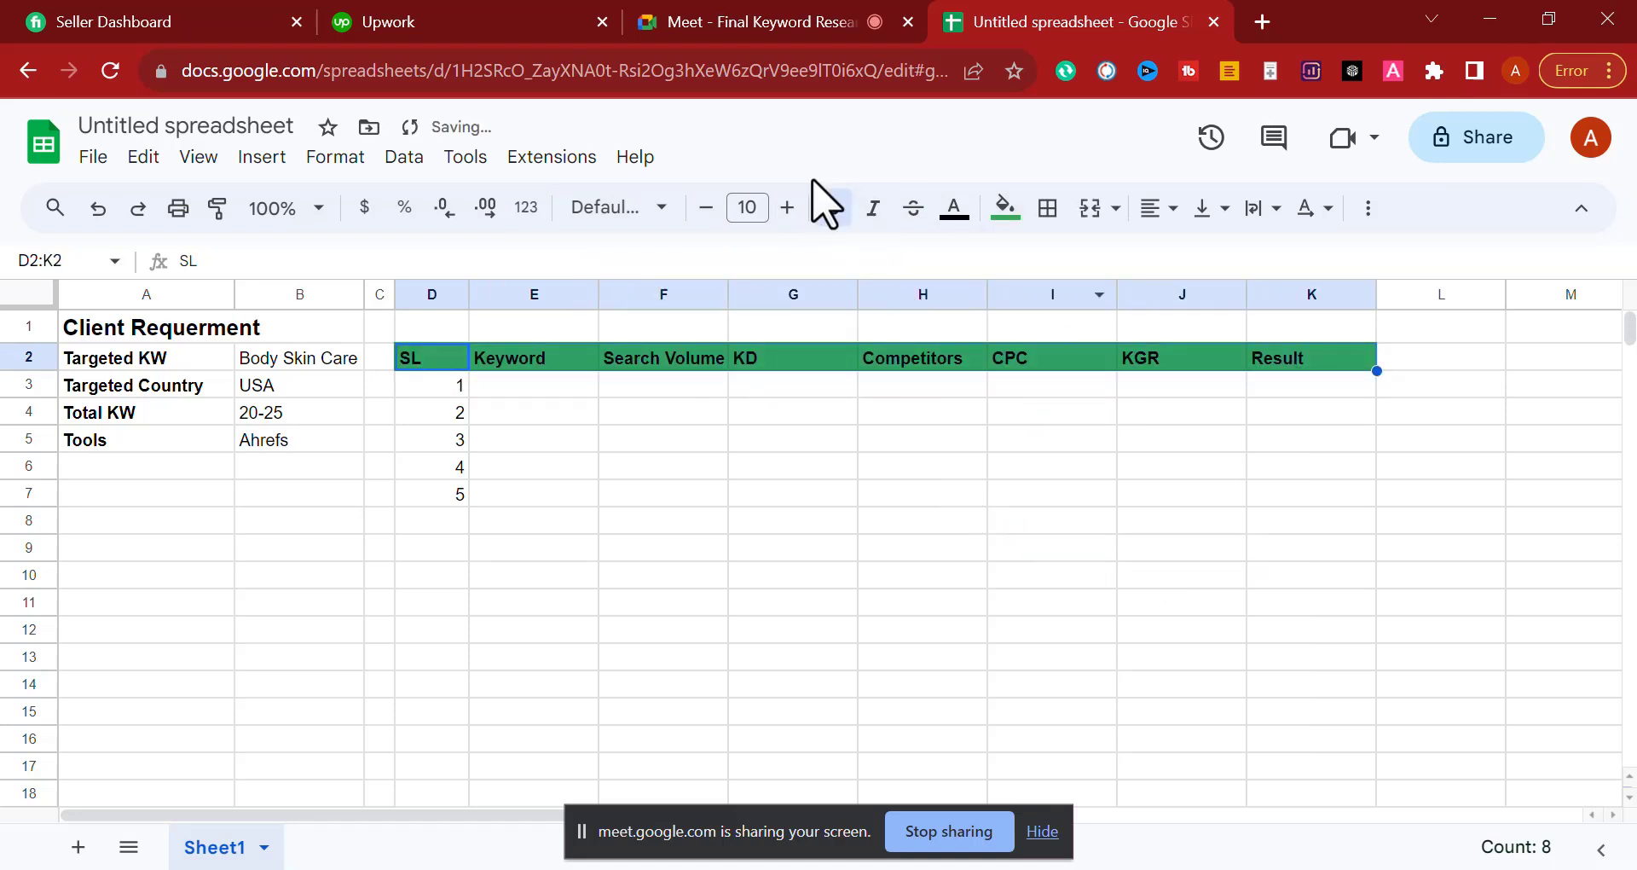
left_click(954, 209)
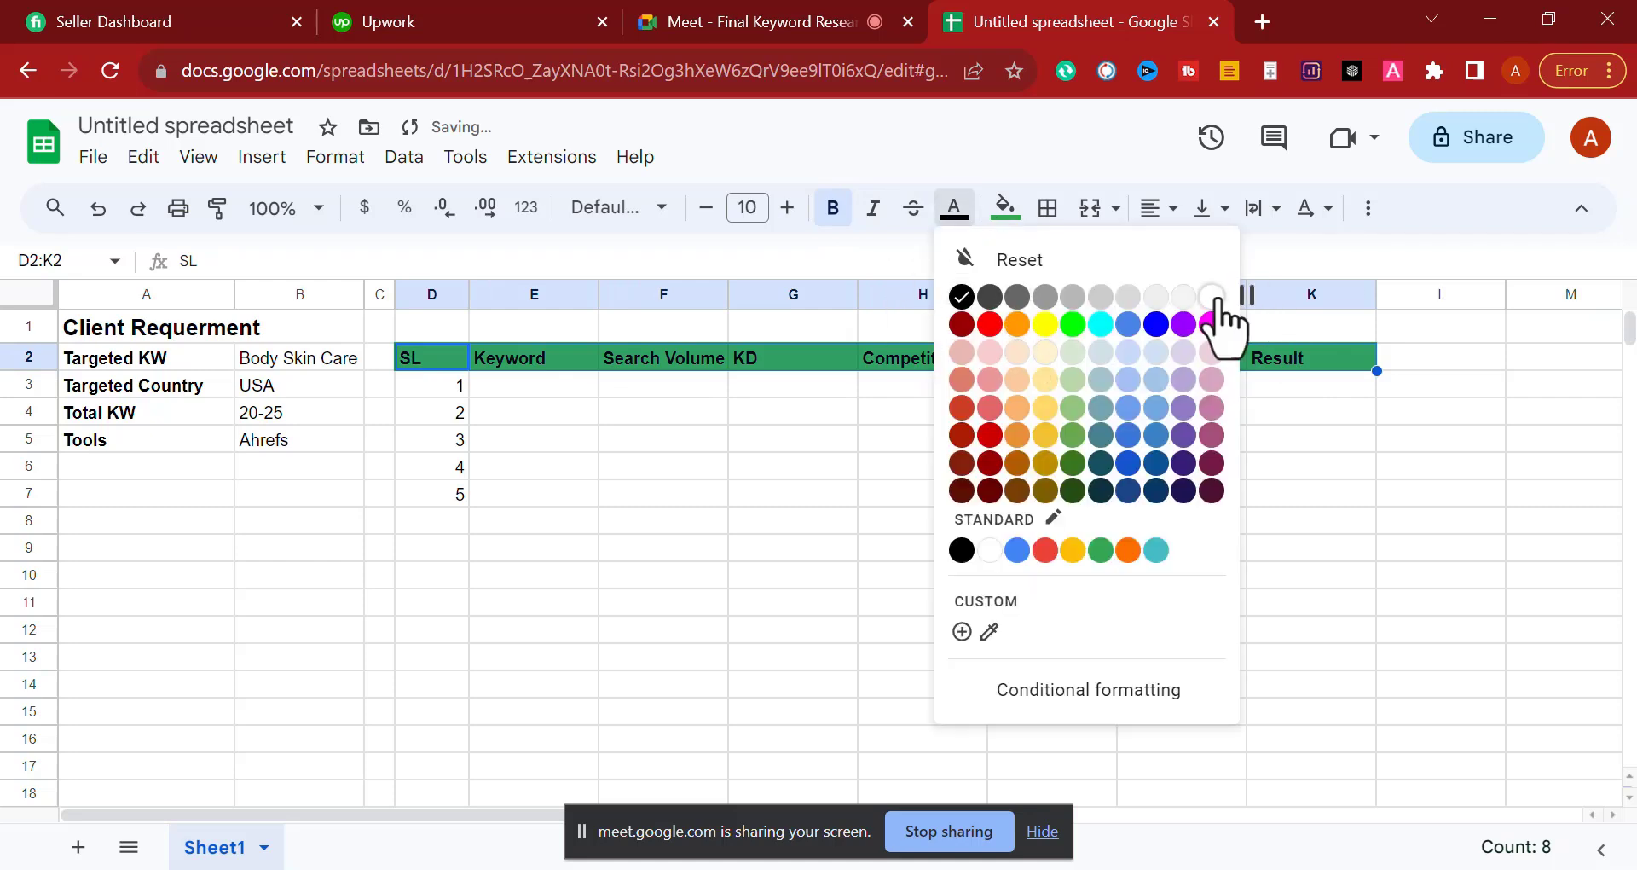
left_click(813, 501)
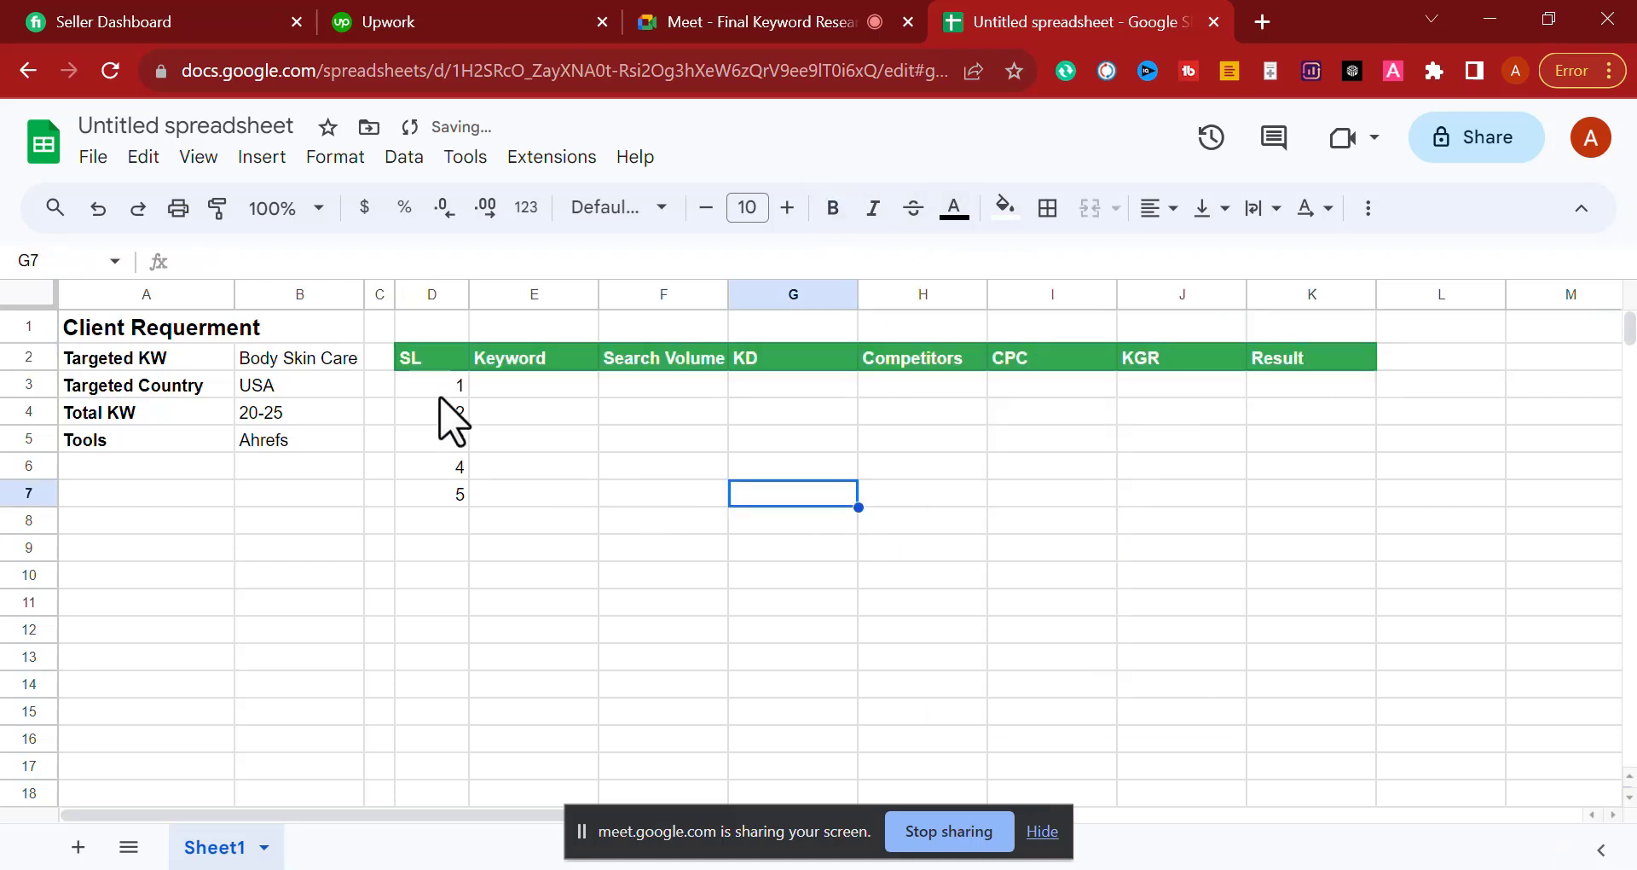
Step: Copy the targeted keyword Body Skin Care from cell B2
left_click(520, 387)
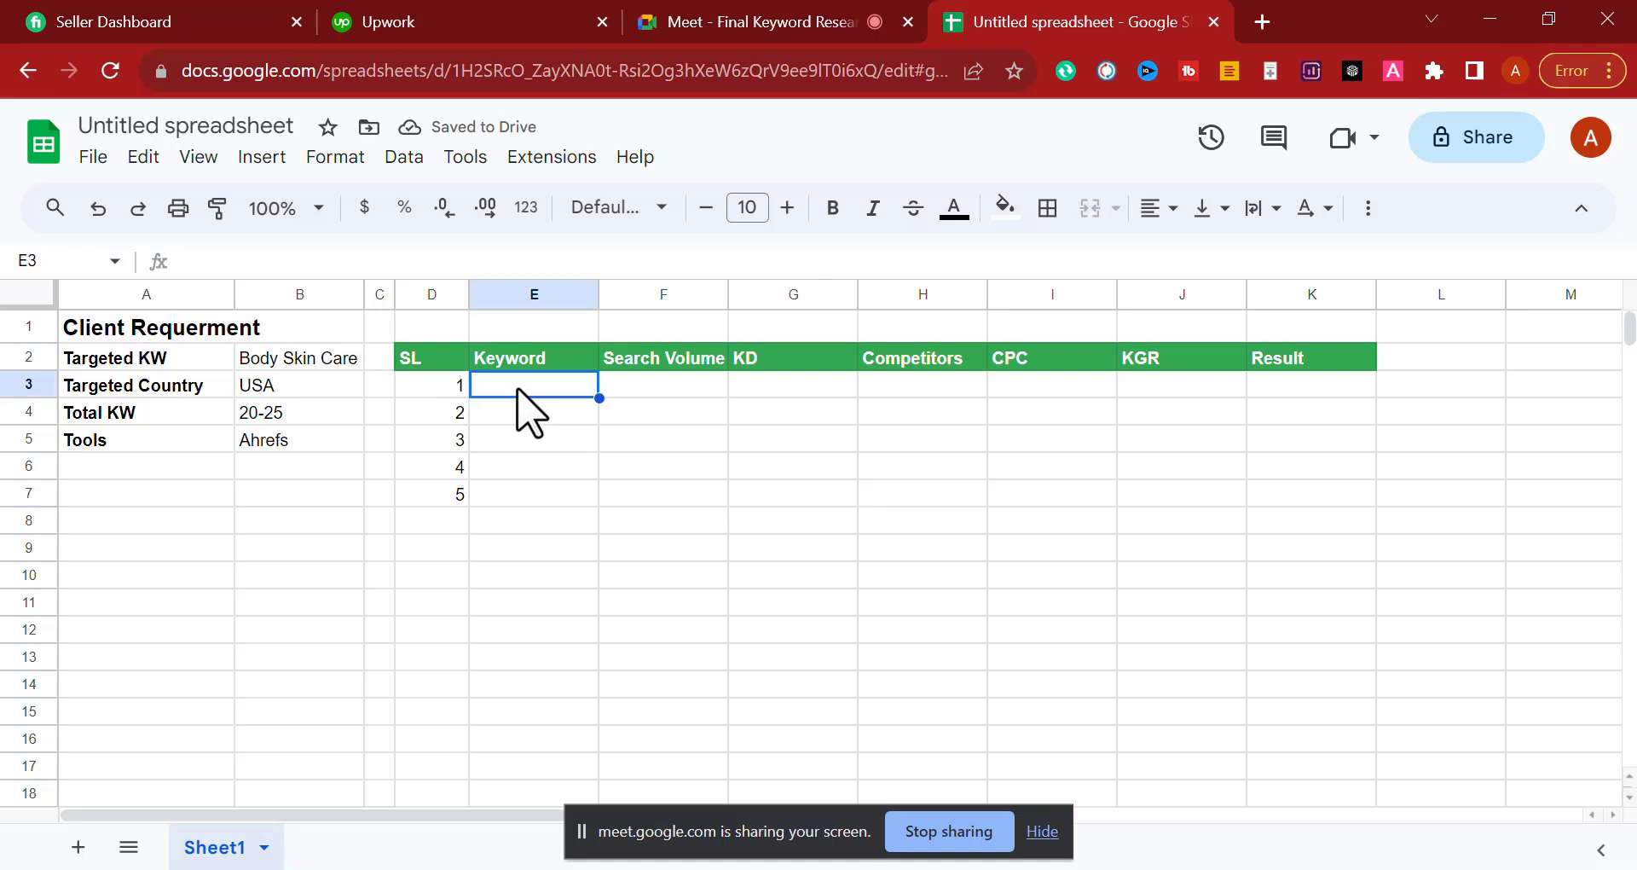
triple_click(317, 356)
right_click(308, 357)
left_click(364, 396)
left_click(735, 441)
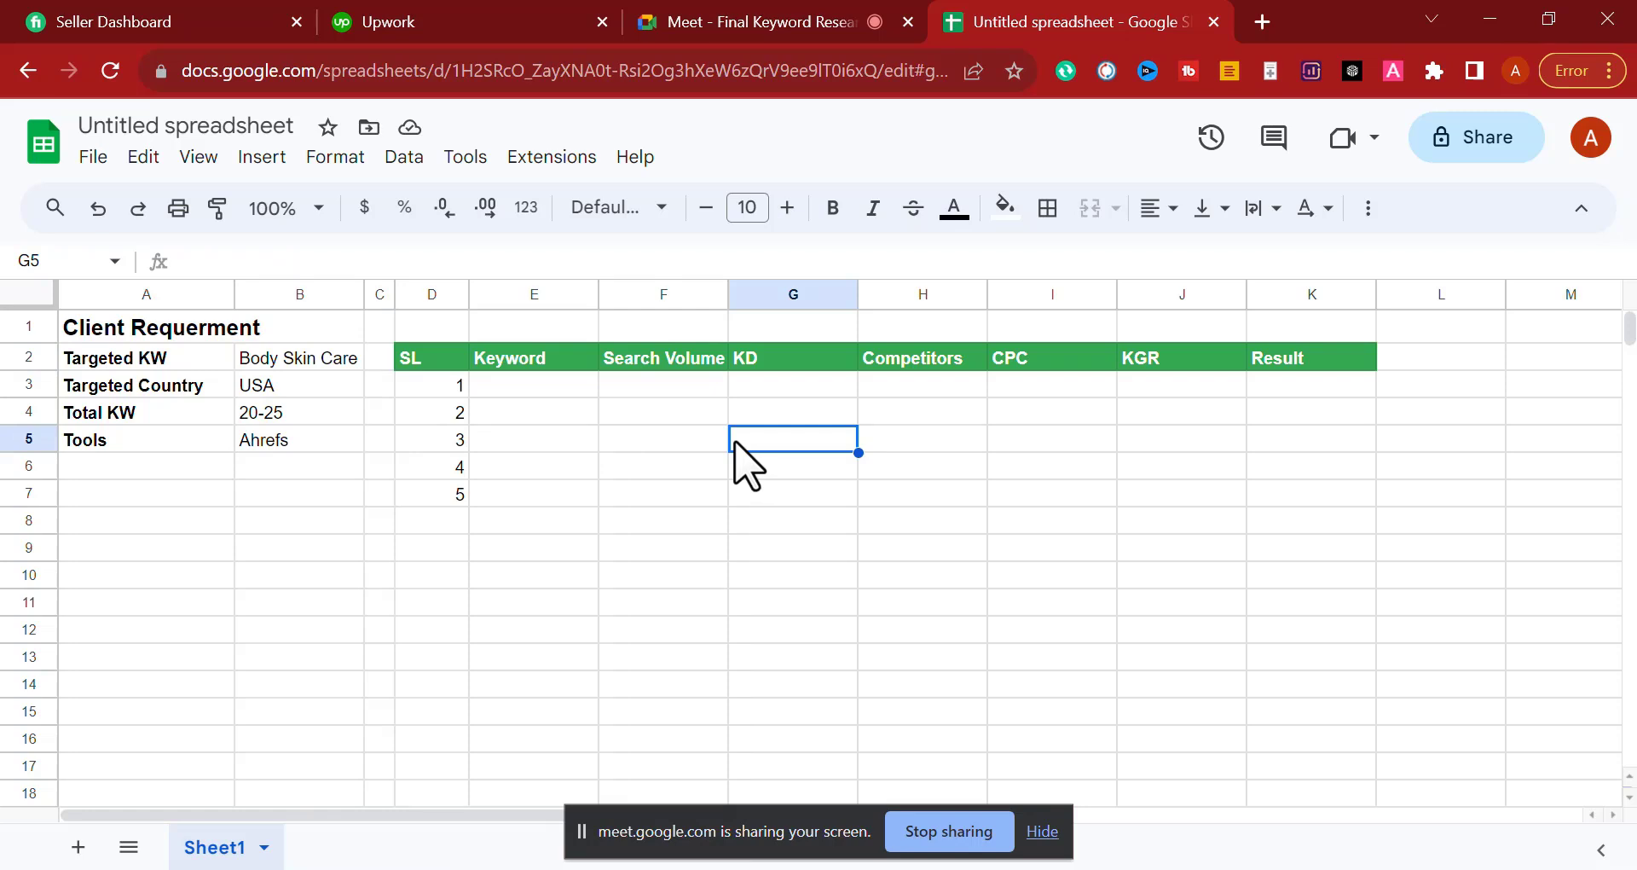
Step: Search for answerthepublic in a new browser tab, open the AnswerThePublic site and dismiss its free registration pop-up
left_click(1263, 23)
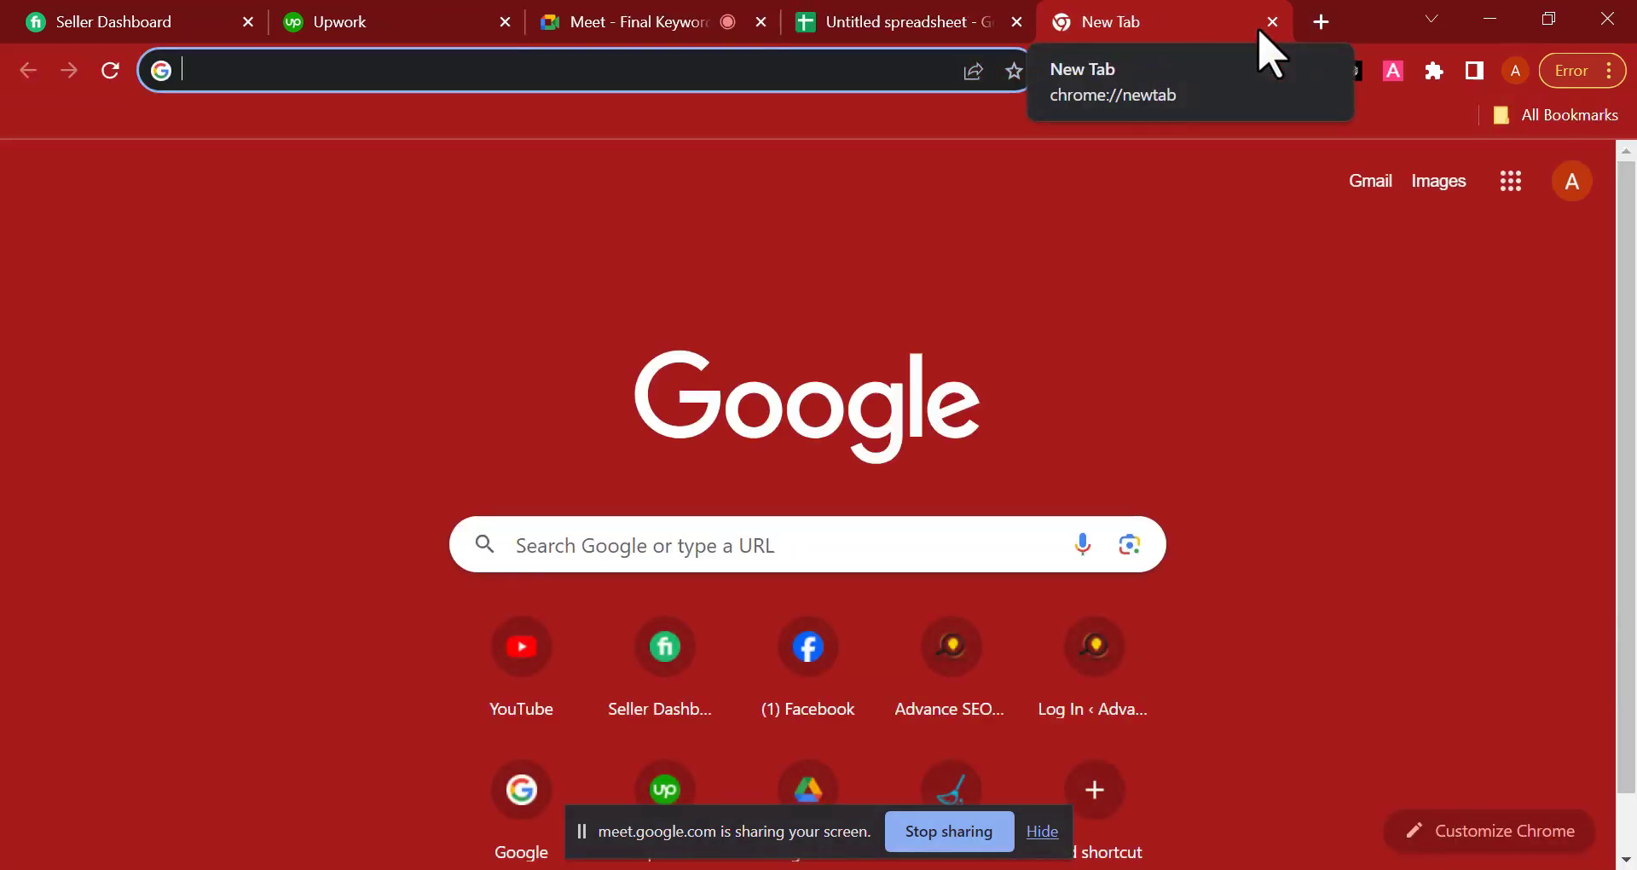
type("an")
key("BackSpace")
key("BackSpace")
key("BackSpace")
type("answerthepublic")
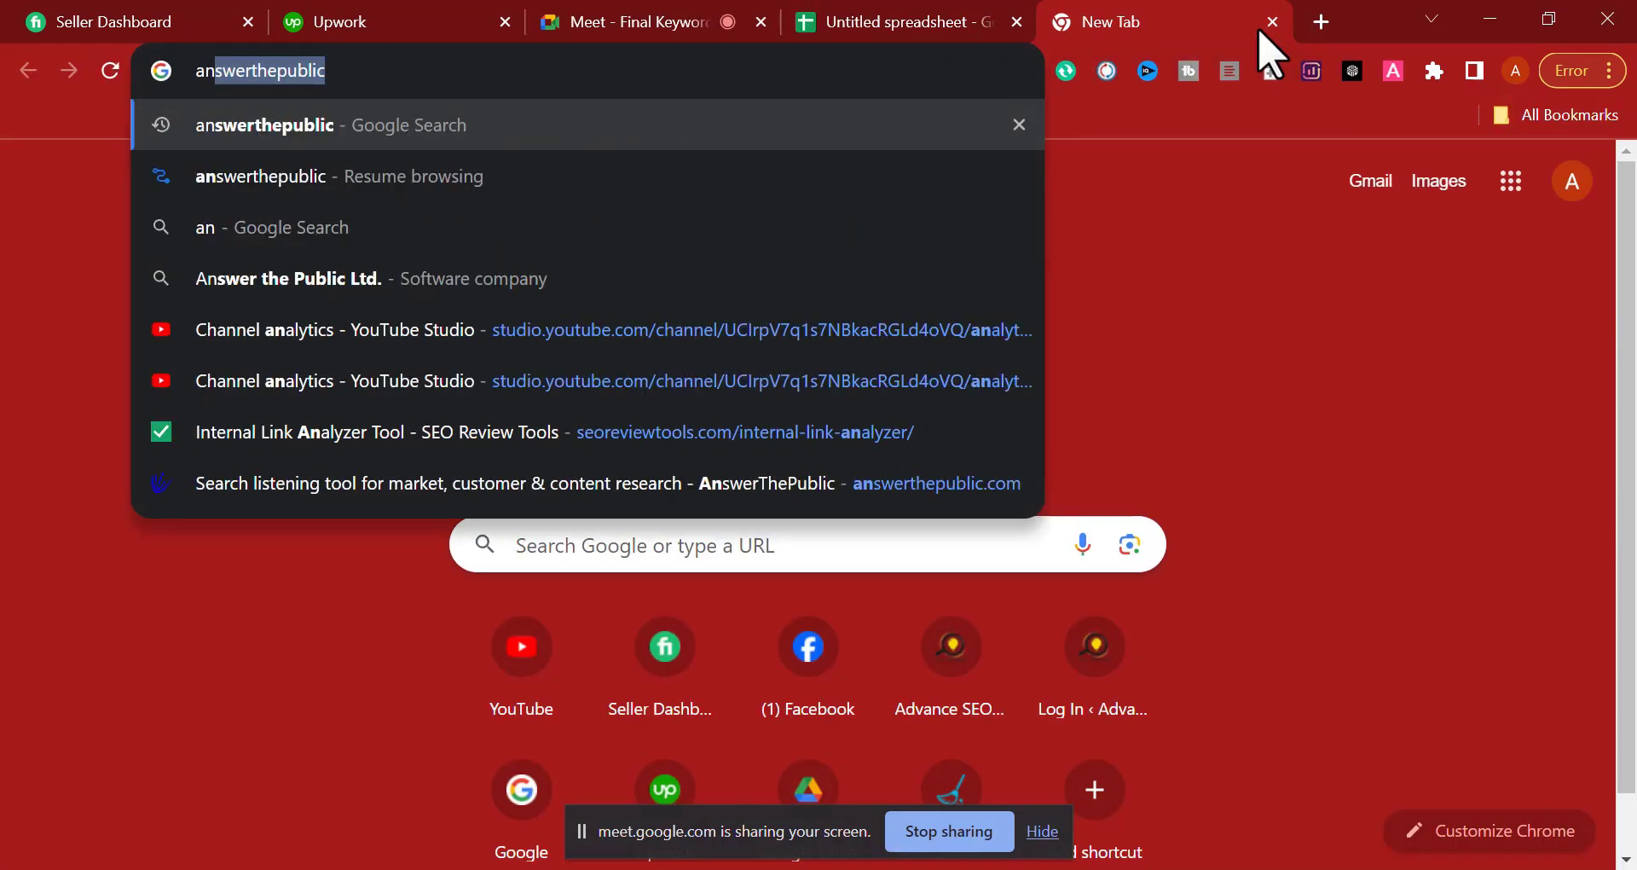
key("Return")
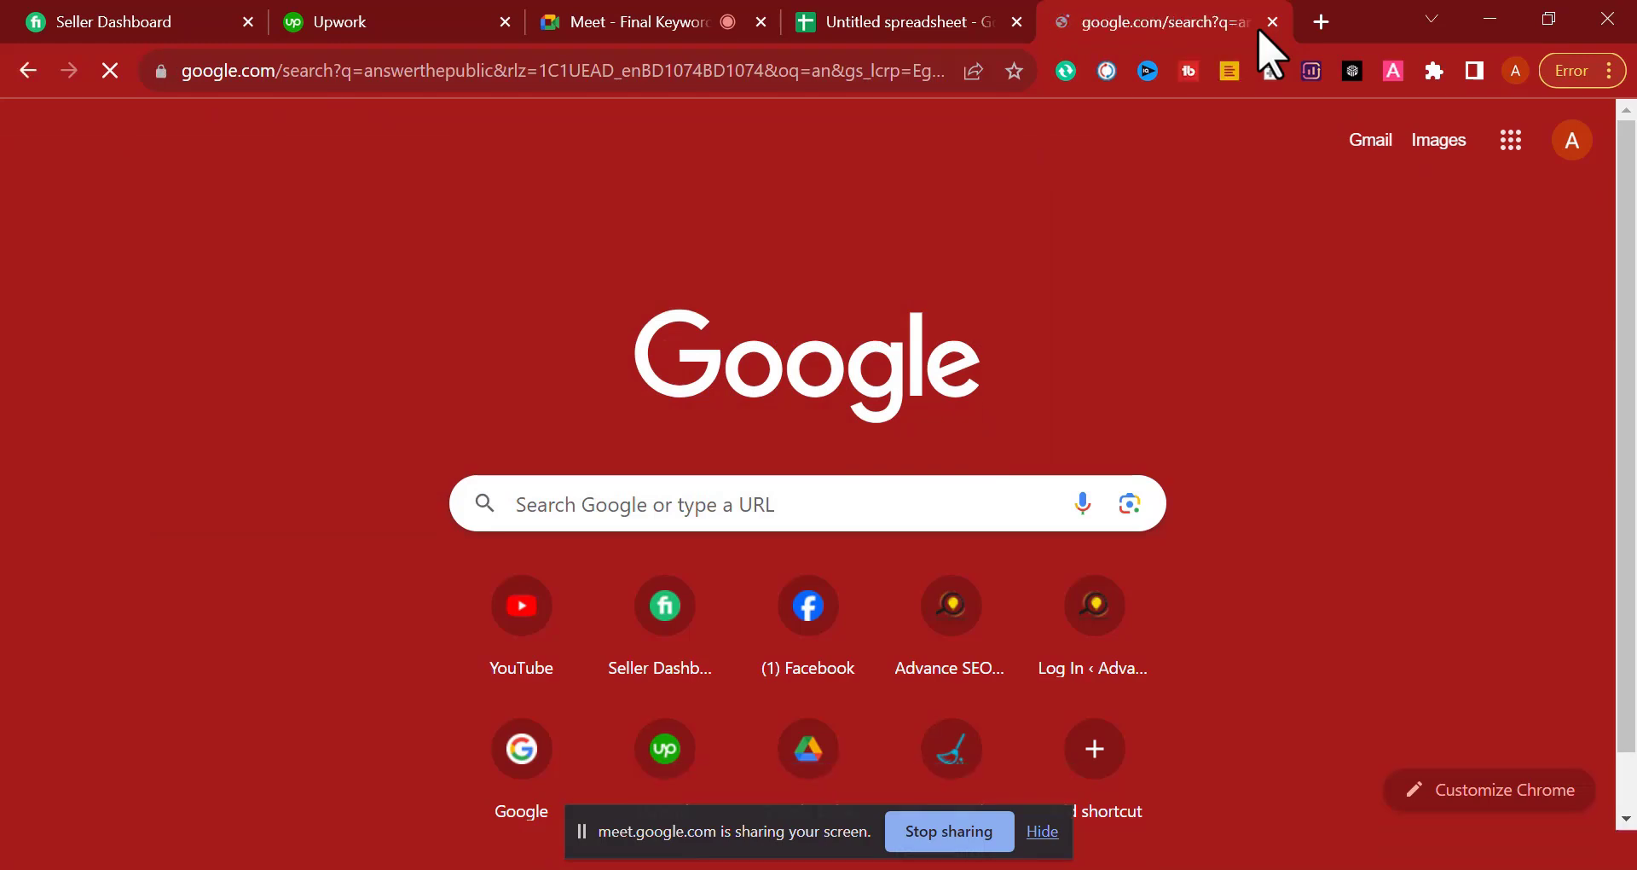
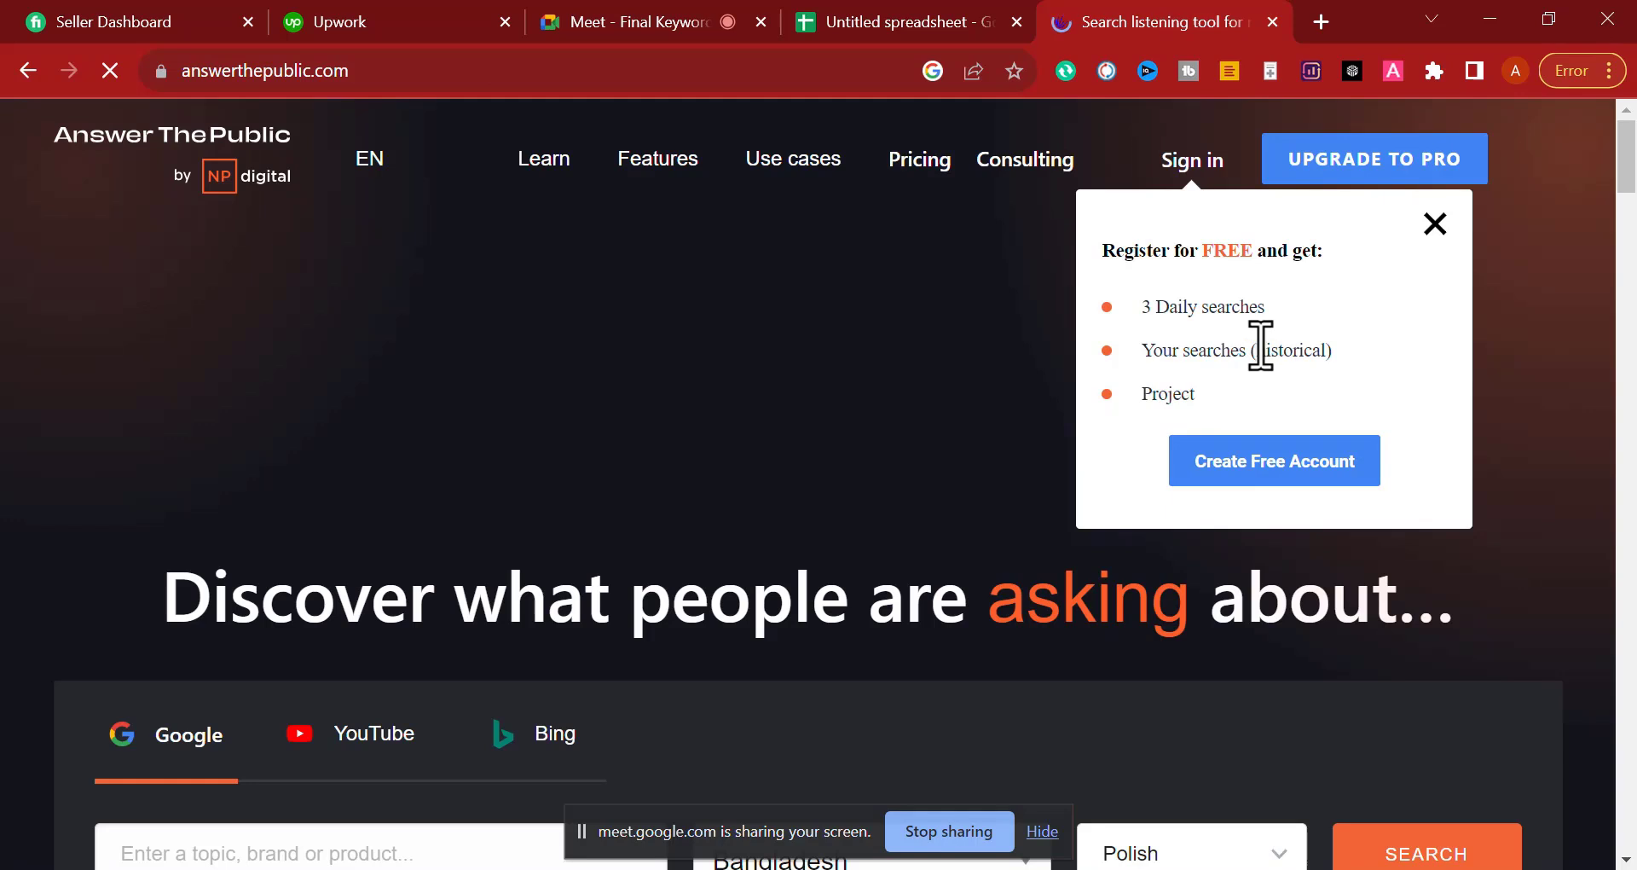
left_click(1436, 222)
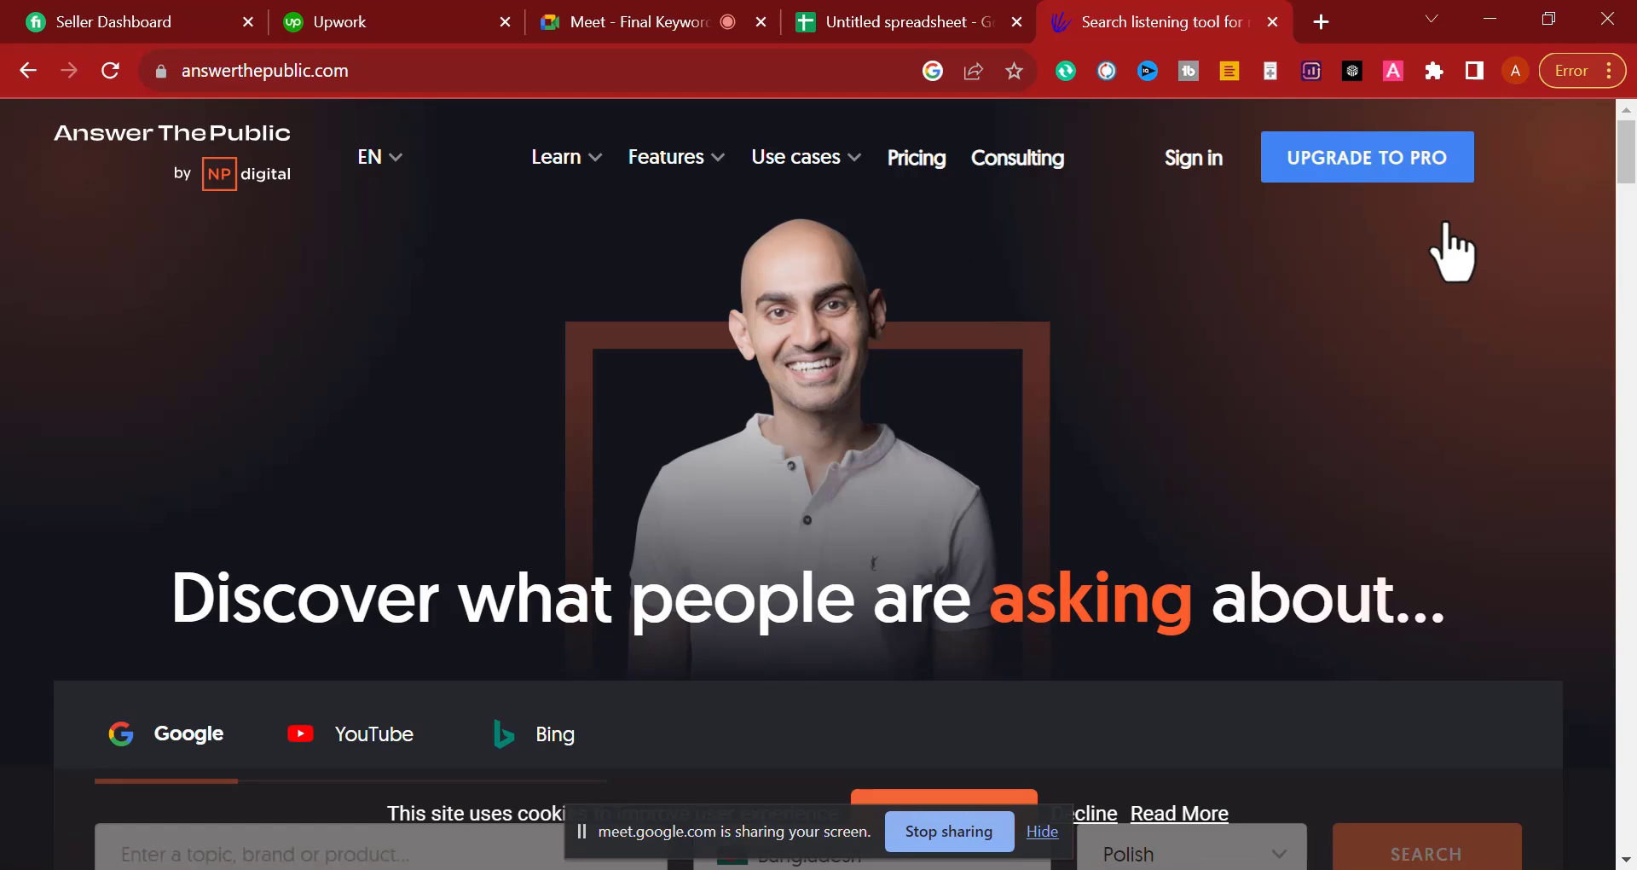
Step: Enter Body Skin Care as the topic for the Google search on AnswerThePublic
scroll(376, 299, "down", 7)
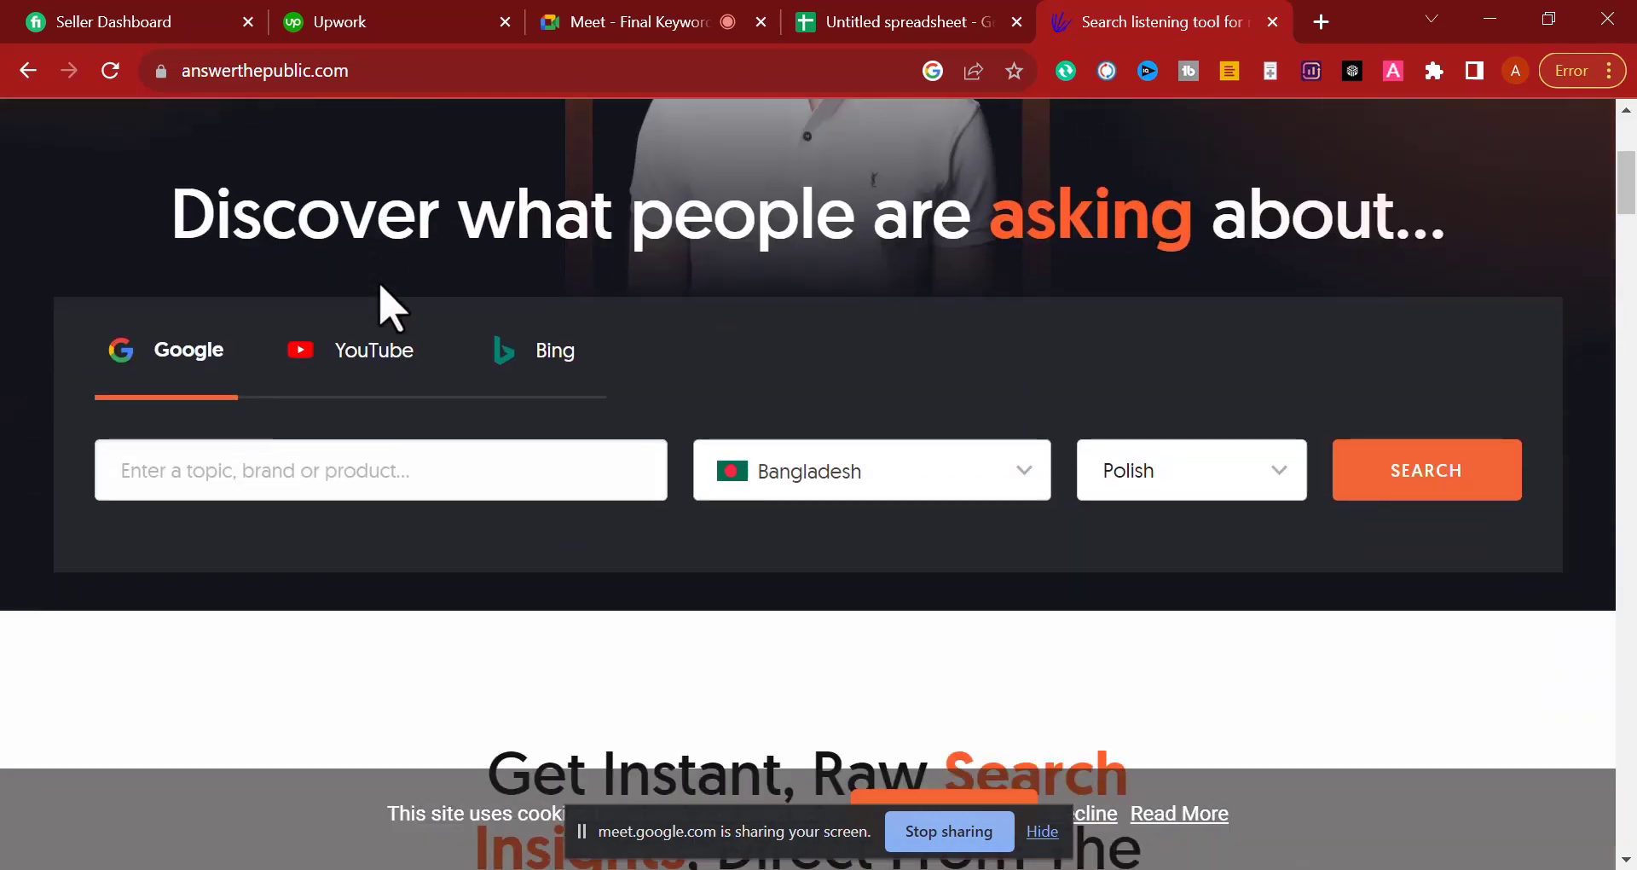
scroll(381, 294, "up", 4)
scroll(385, 302, "down", 1)
left_click(484, 496)
type("Body Skin Care")
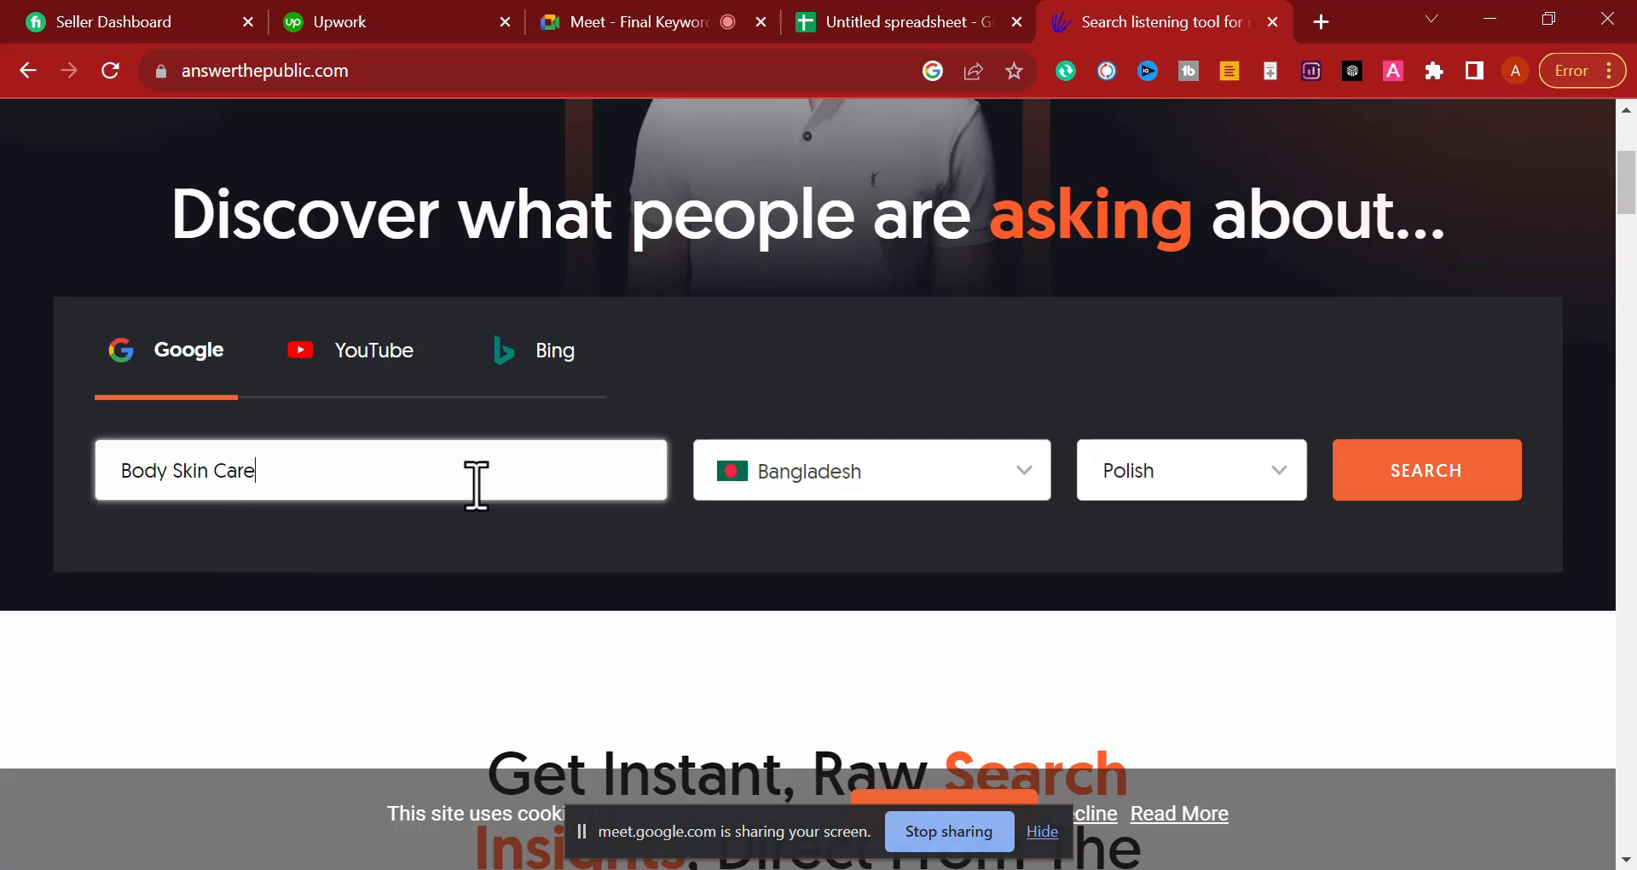
Step: Set the search country to United States
left_click(755, 498)
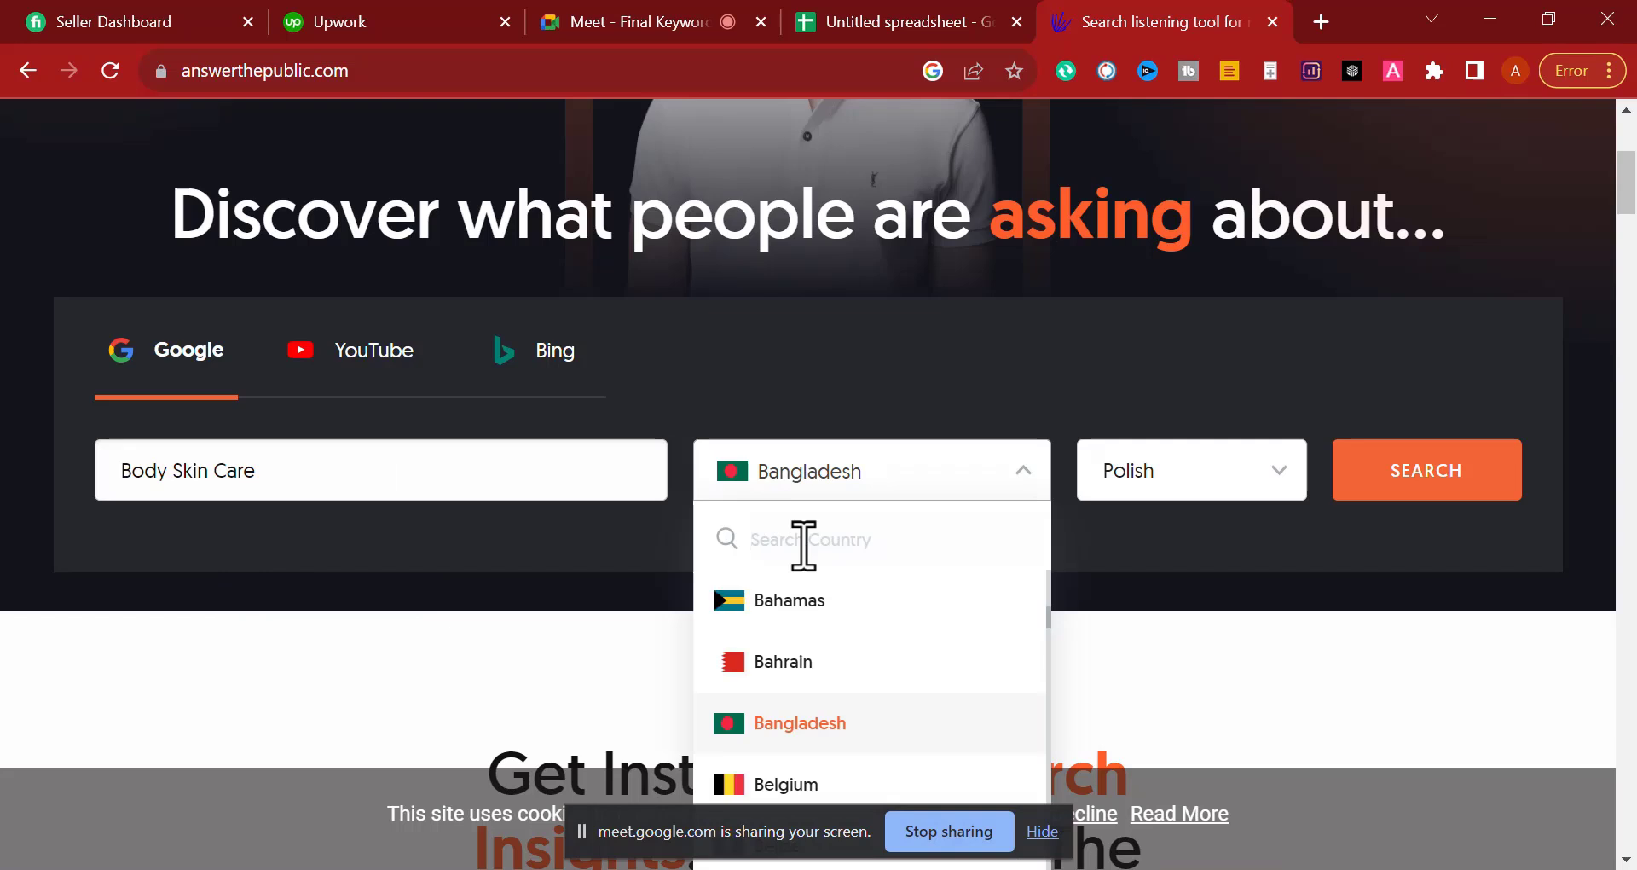
type("usa")
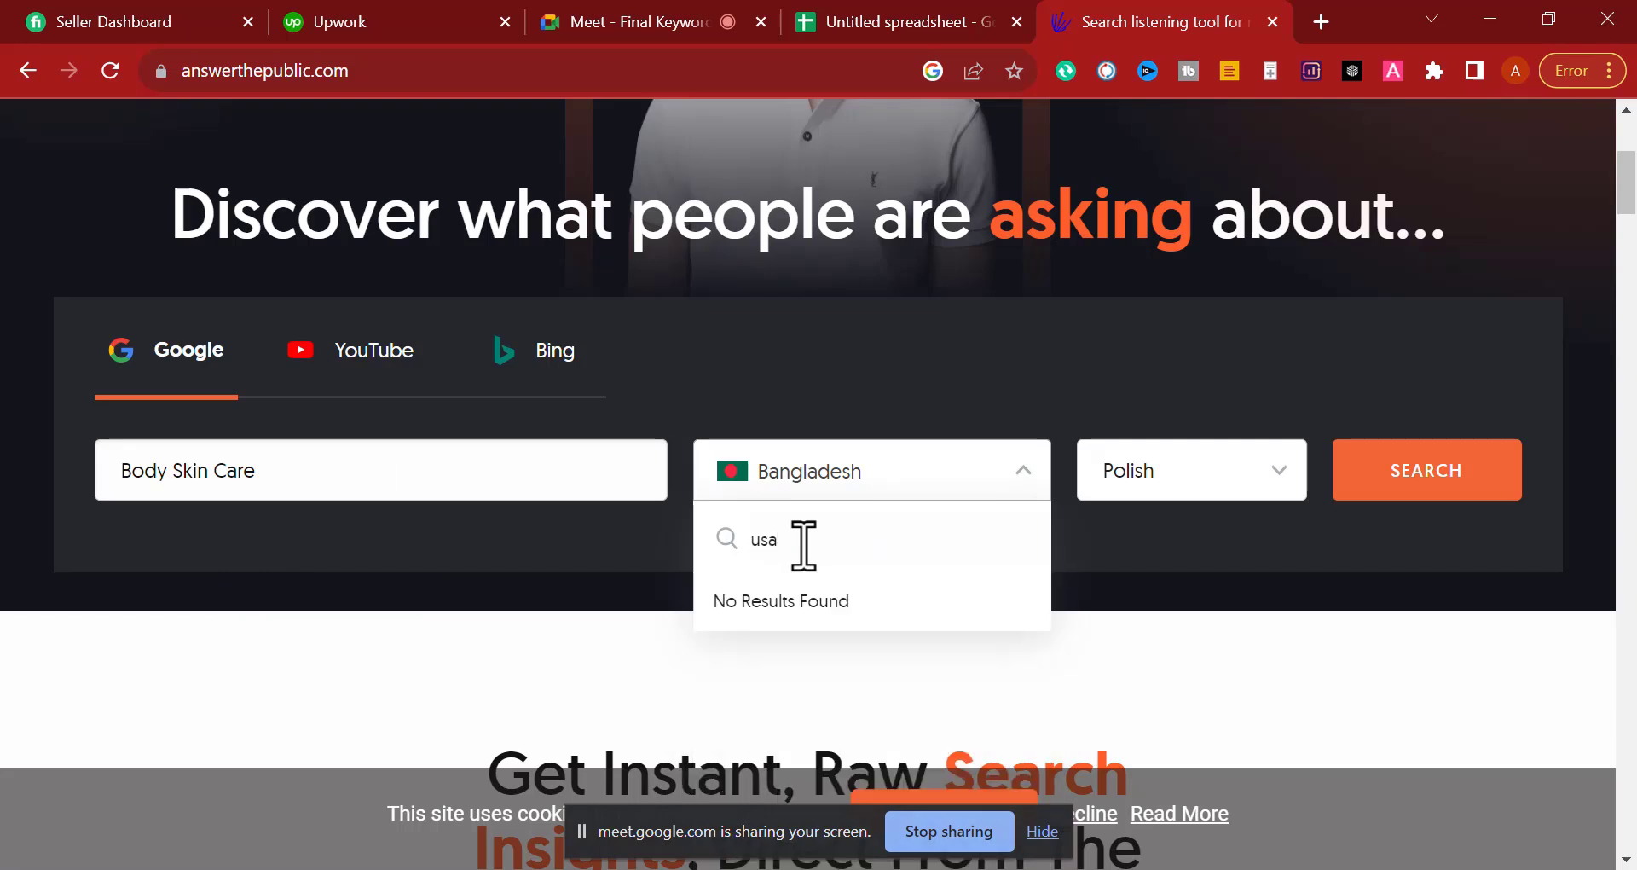
key("BackSpace")
double_click(841, 539)
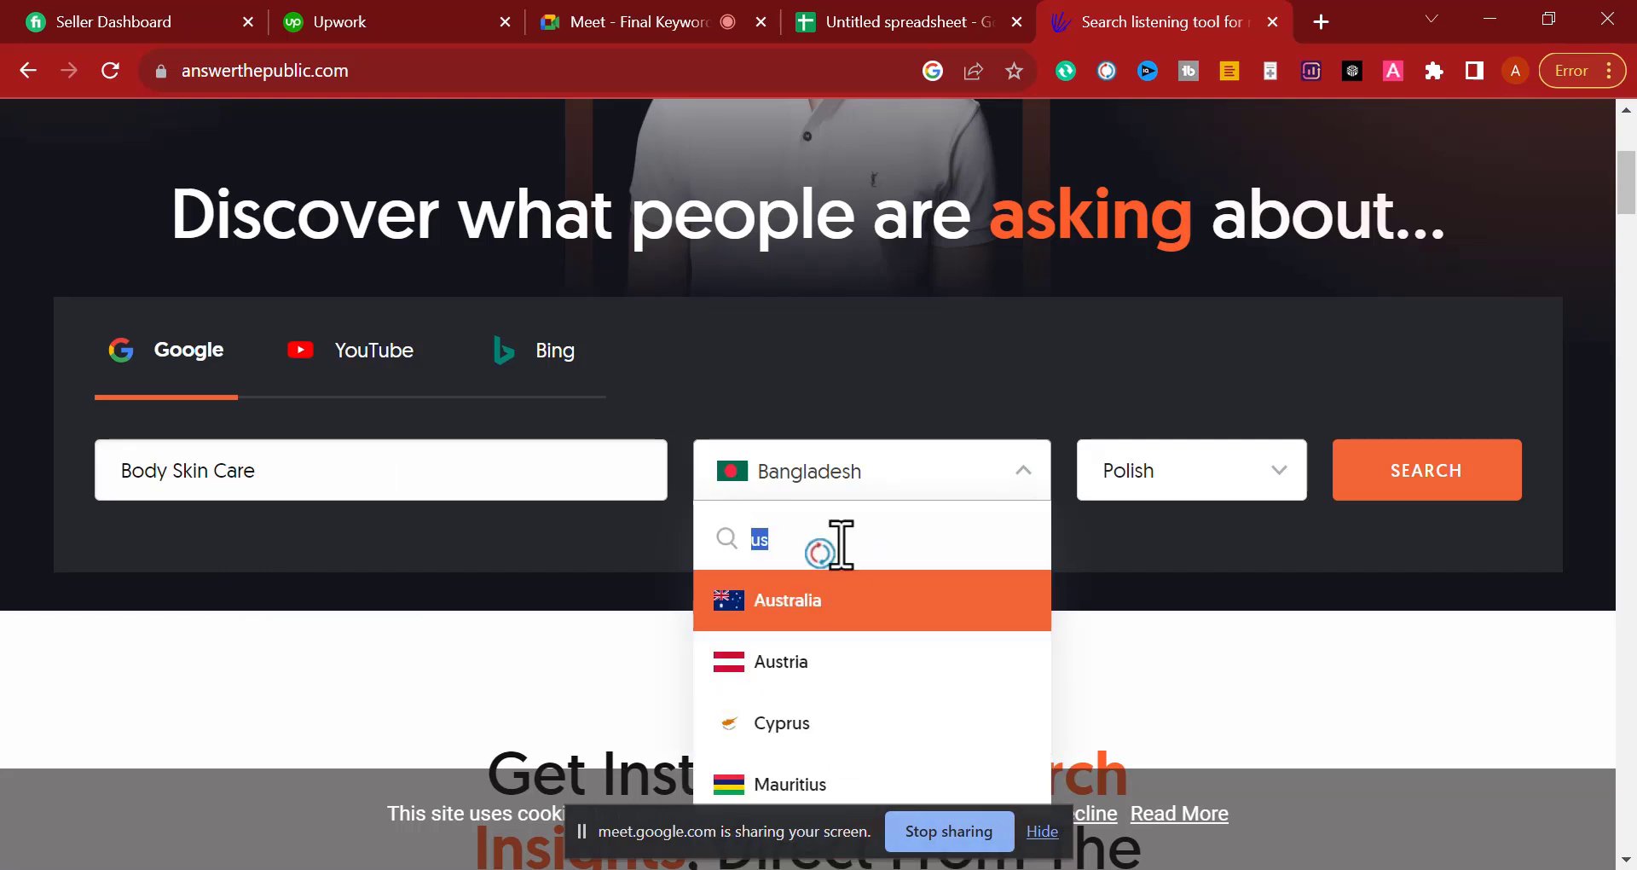
type("united")
left_click(848, 601)
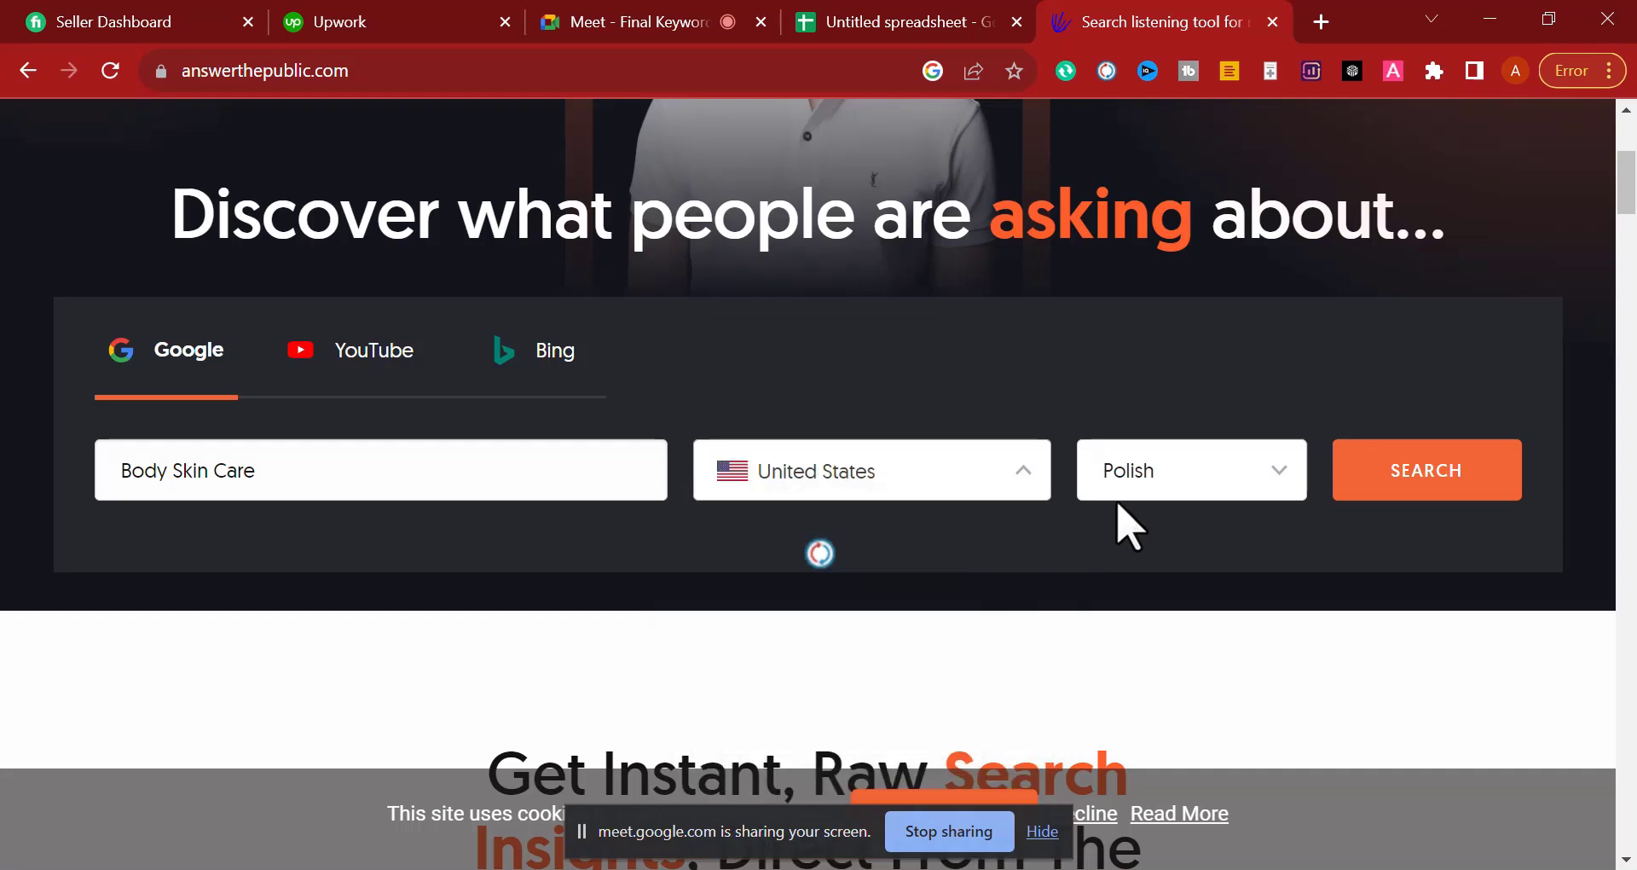
Step: Set the search language to English, run the keyword search and hide the screen-sharing bar
left_click(1164, 488)
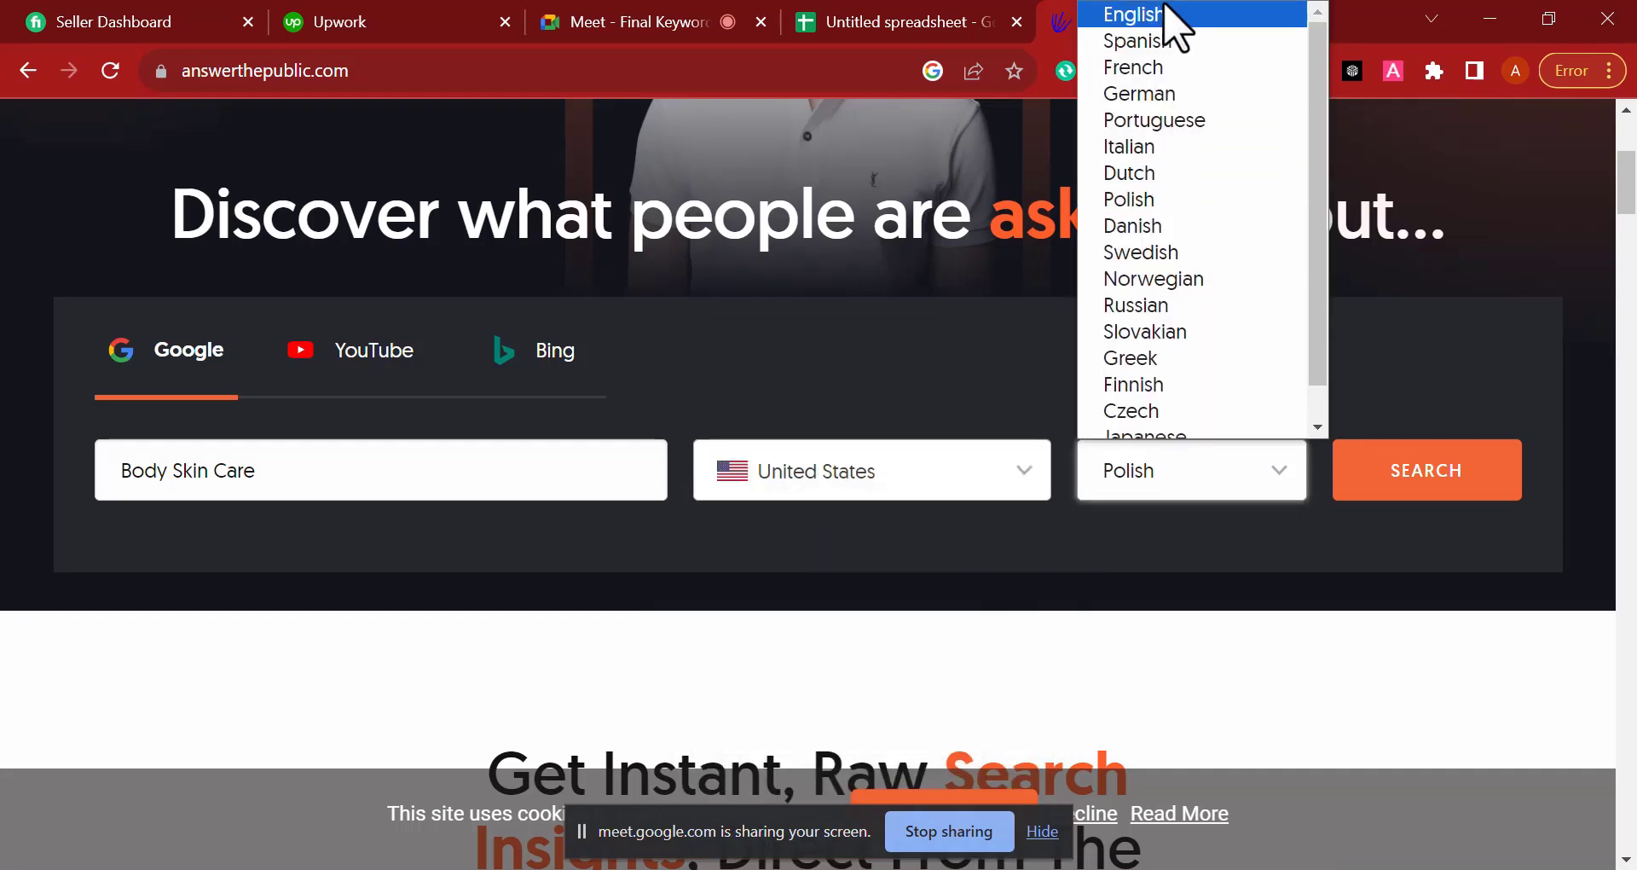
left_click(1168, 13)
left_click(1424, 483)
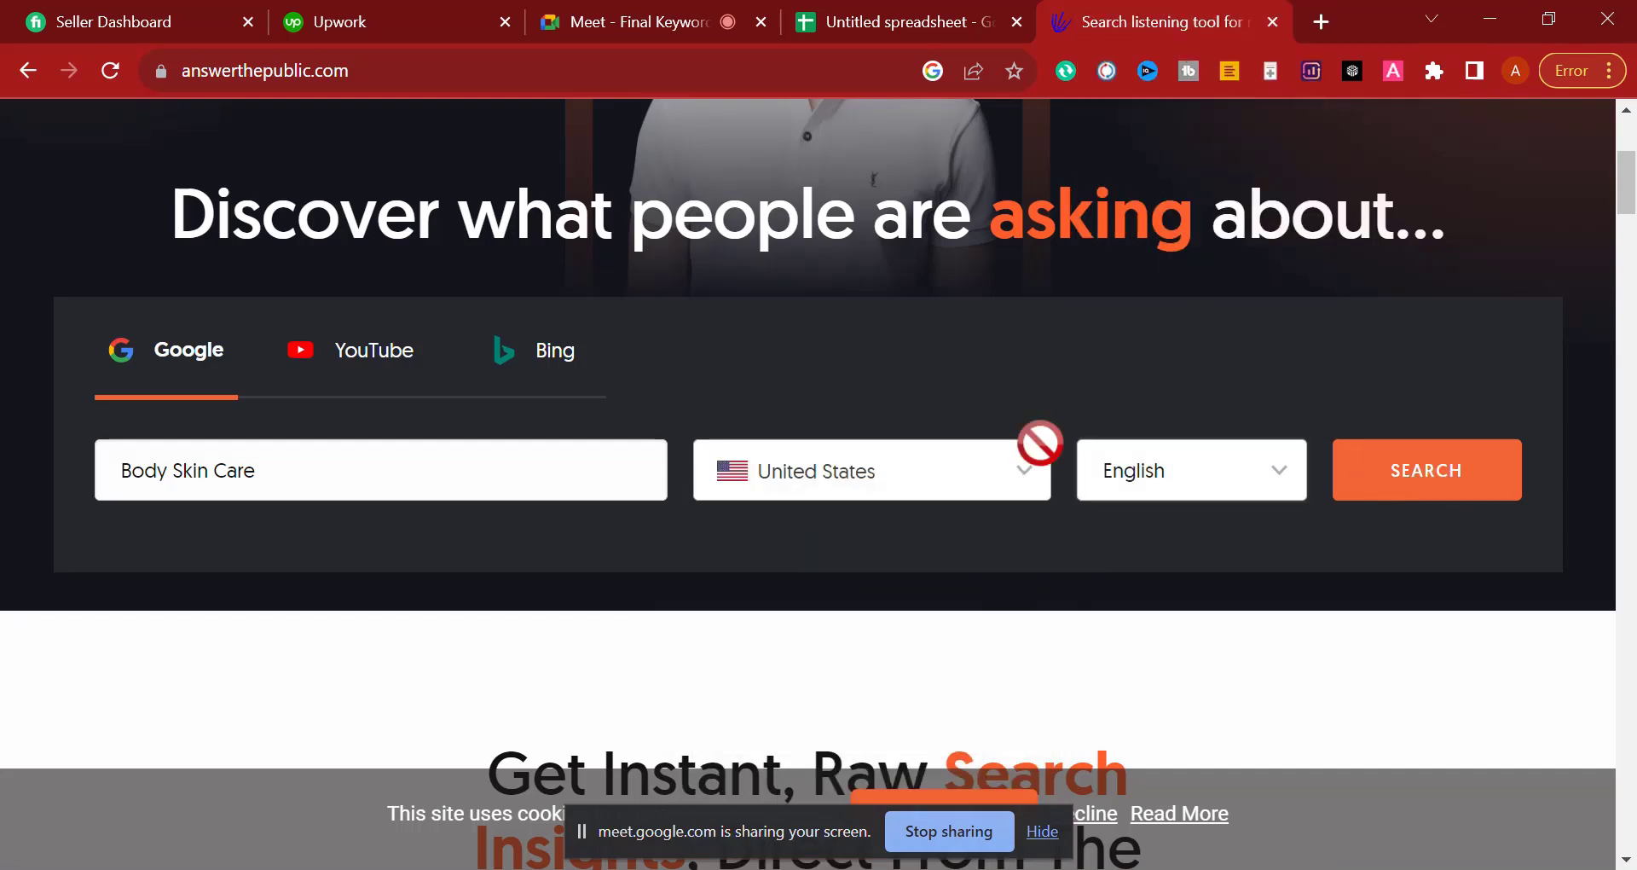
left_click(1044, 836)
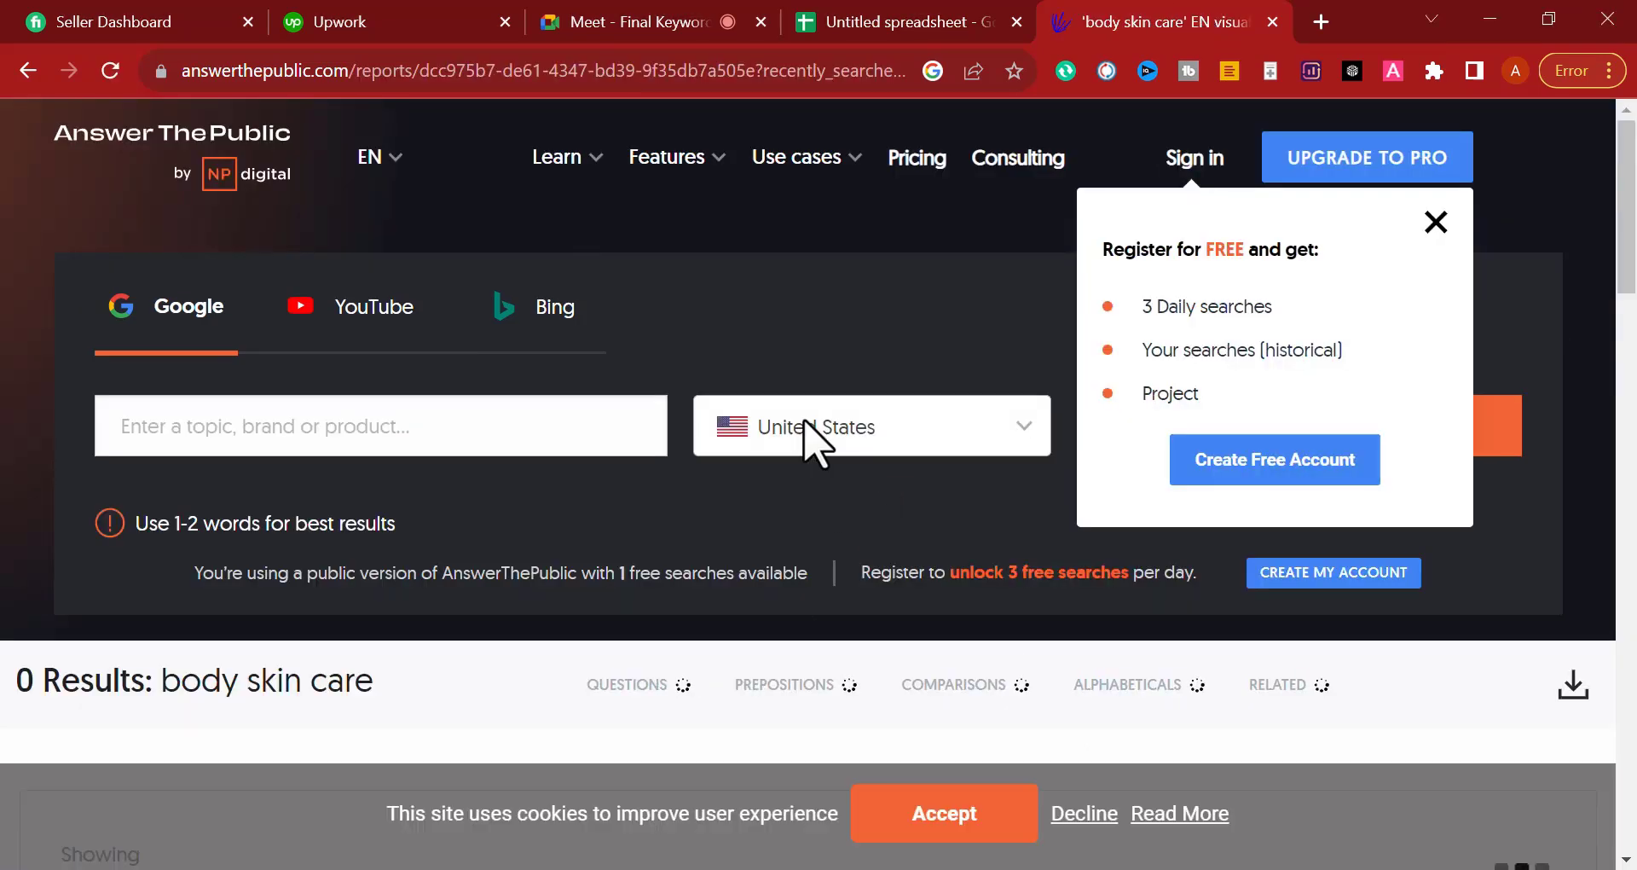
Step: Accept the site's cookies and look through the Questions wheel of the body skin care report
scroll(774, 402, "down", 5)
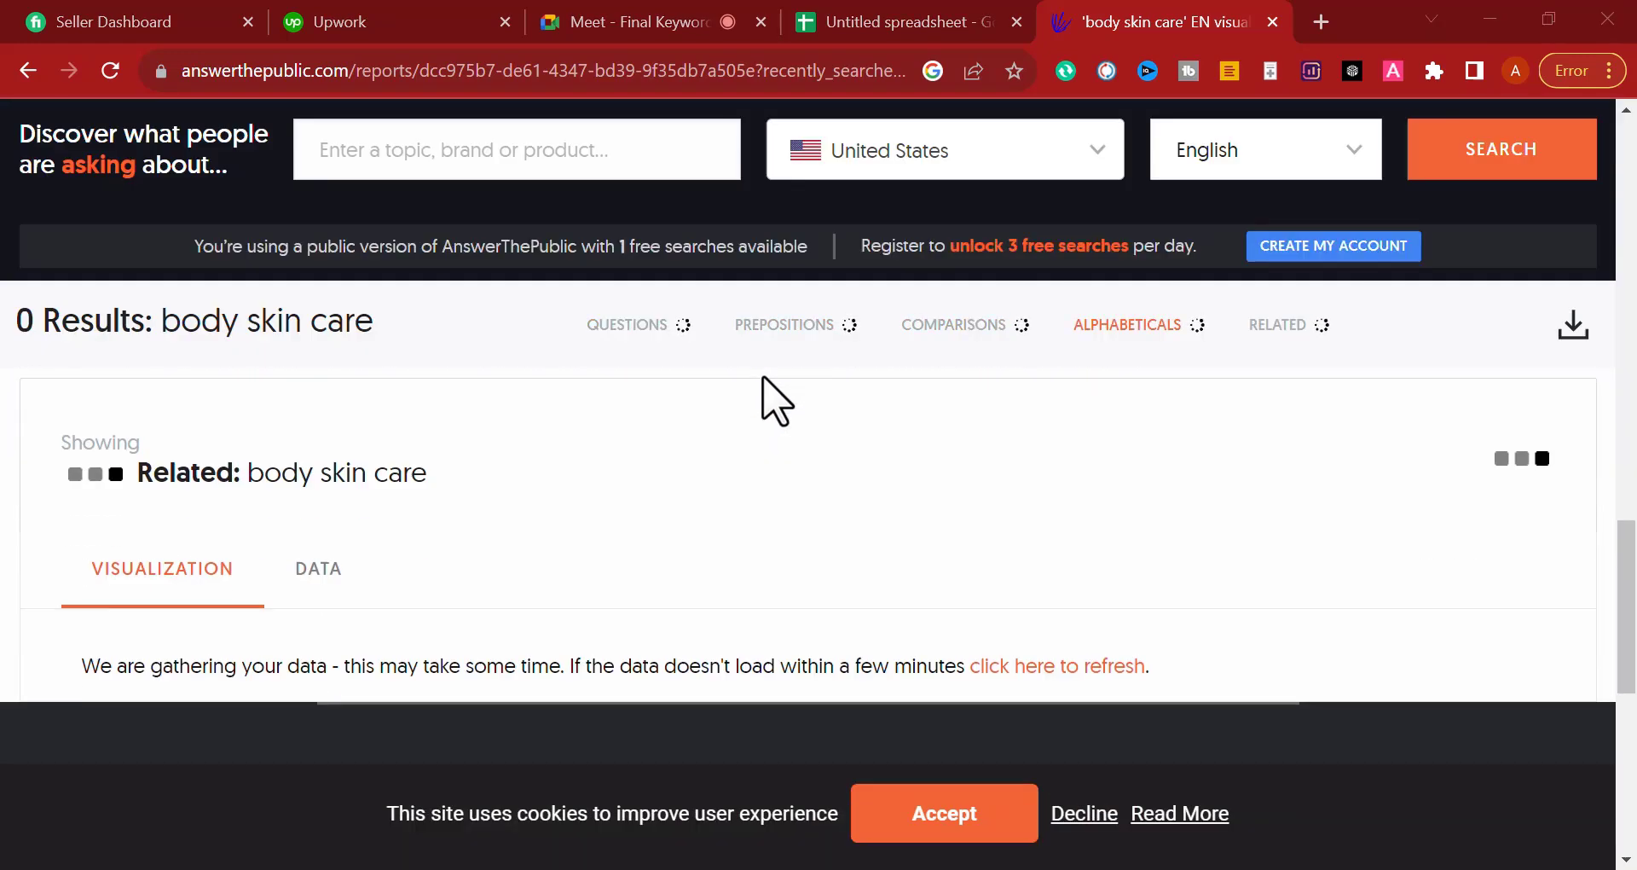
left_click(920, 814)
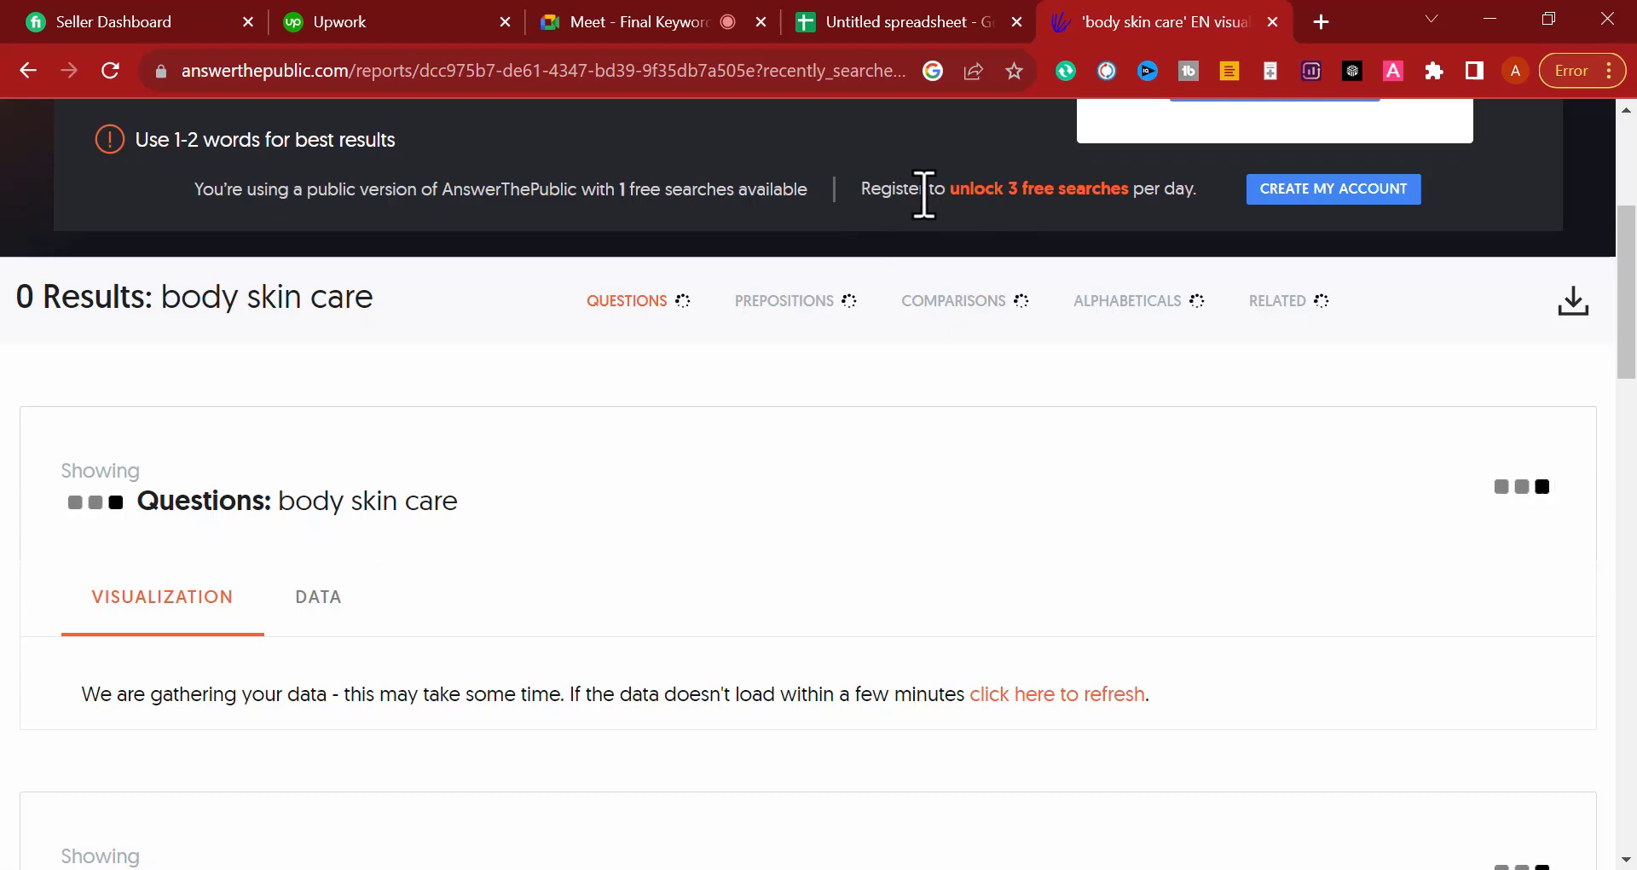
scroll(963, 290, "up", 5)
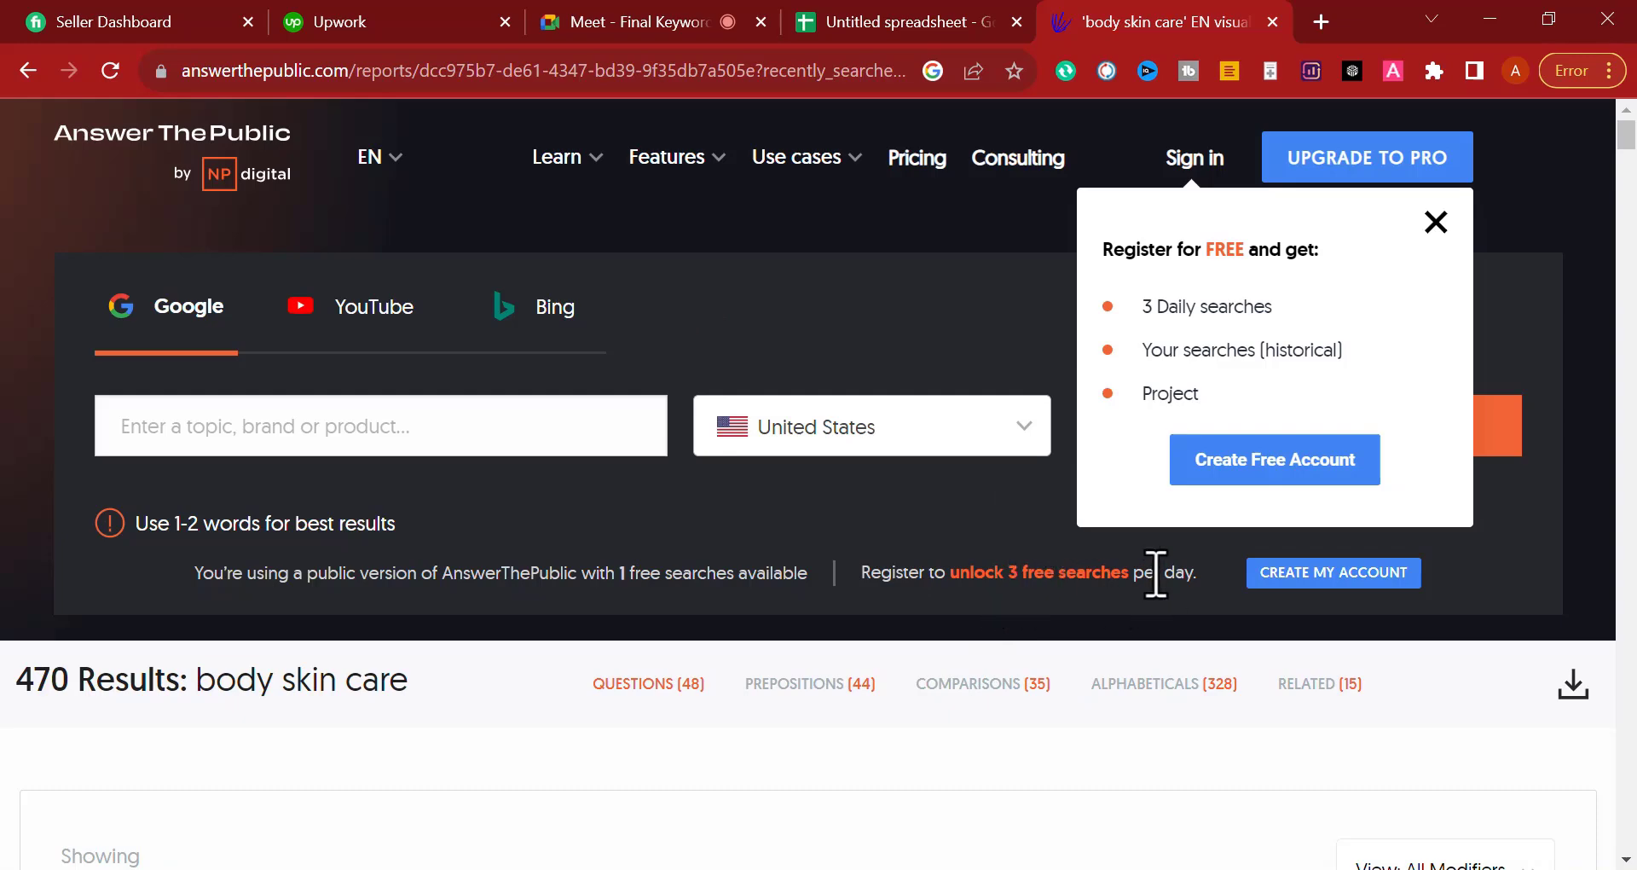
scroll(1156, 574, "down", 10)
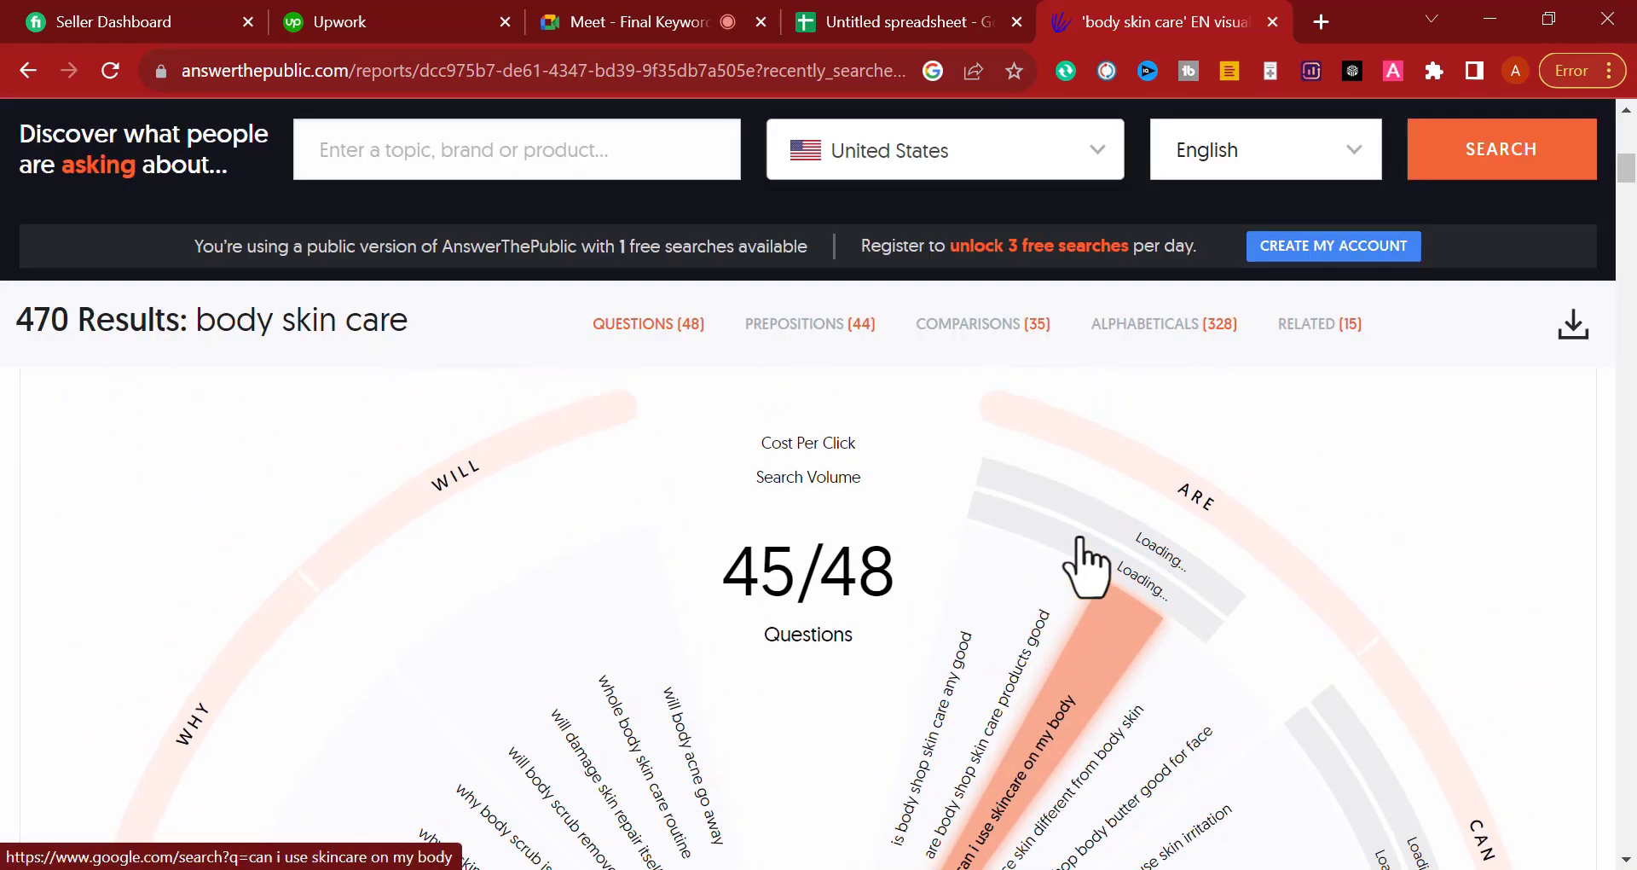
scroll(991, 546, "down", 3)
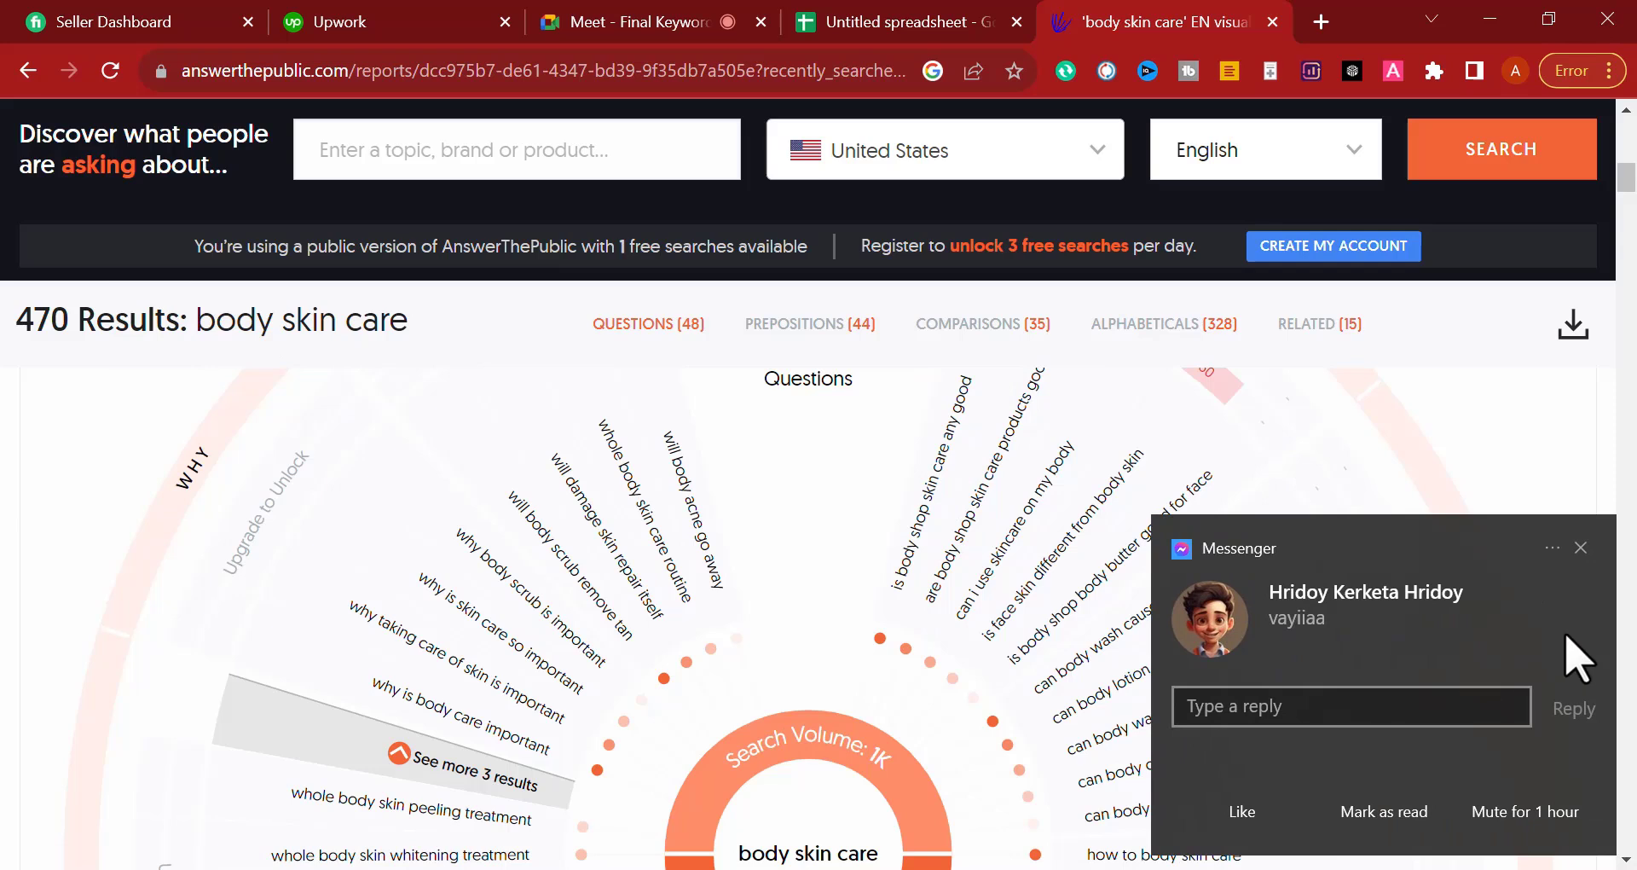
Step: Dismiss the incoming Messenger notification and quit the Messenger app running in the background
left_click(1584, 546)
left_click(1308, 867)
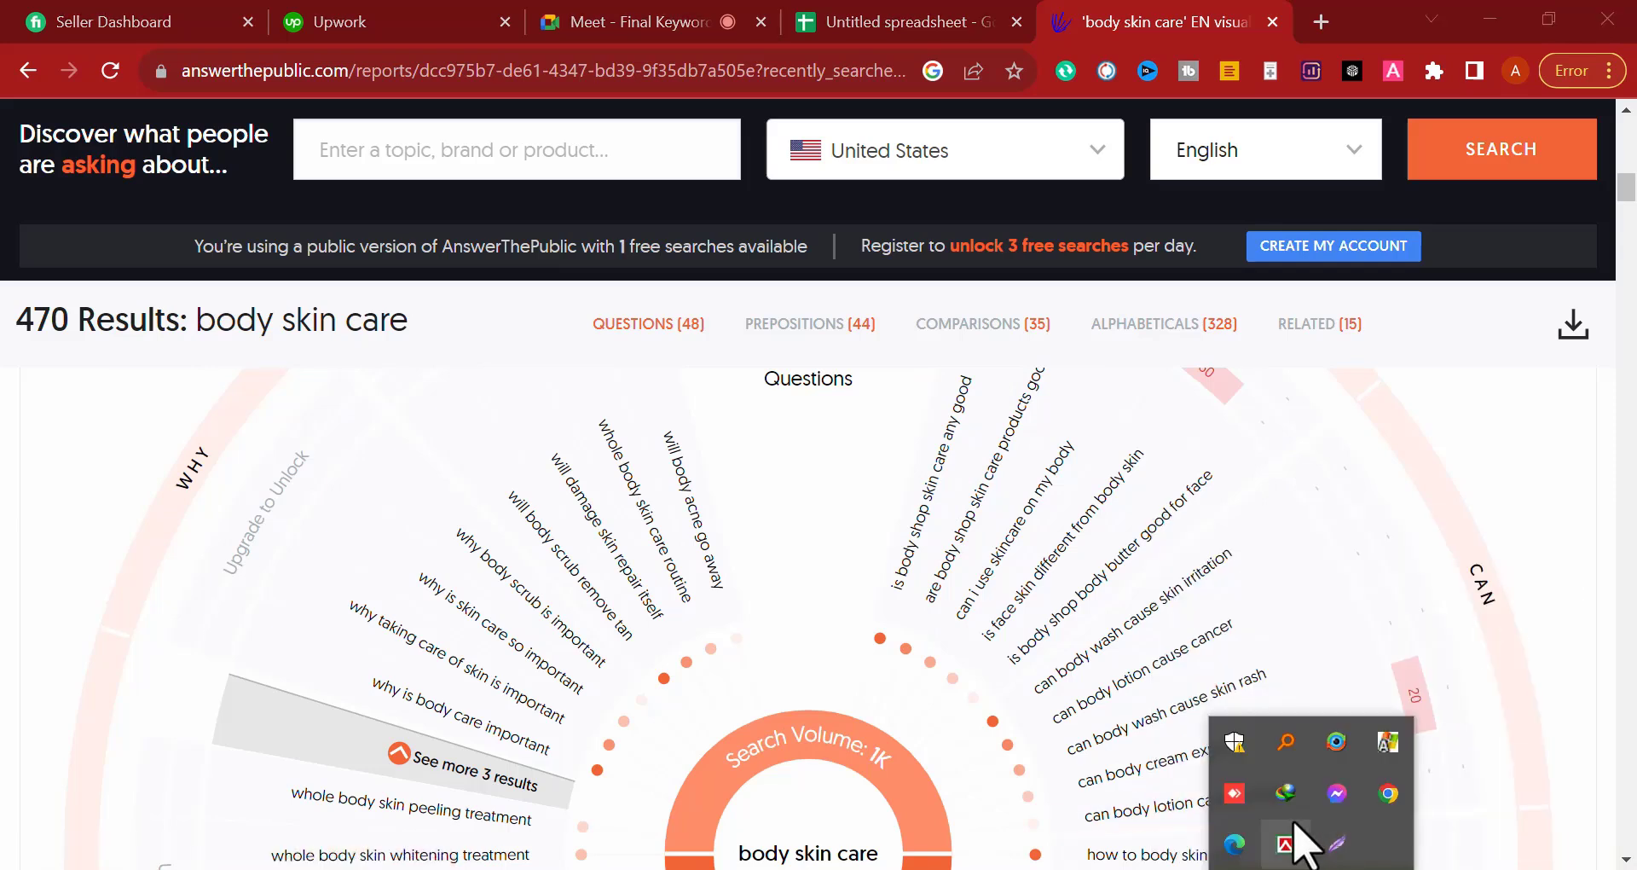
right_click(1336, 793)
left_click(1370, 837)
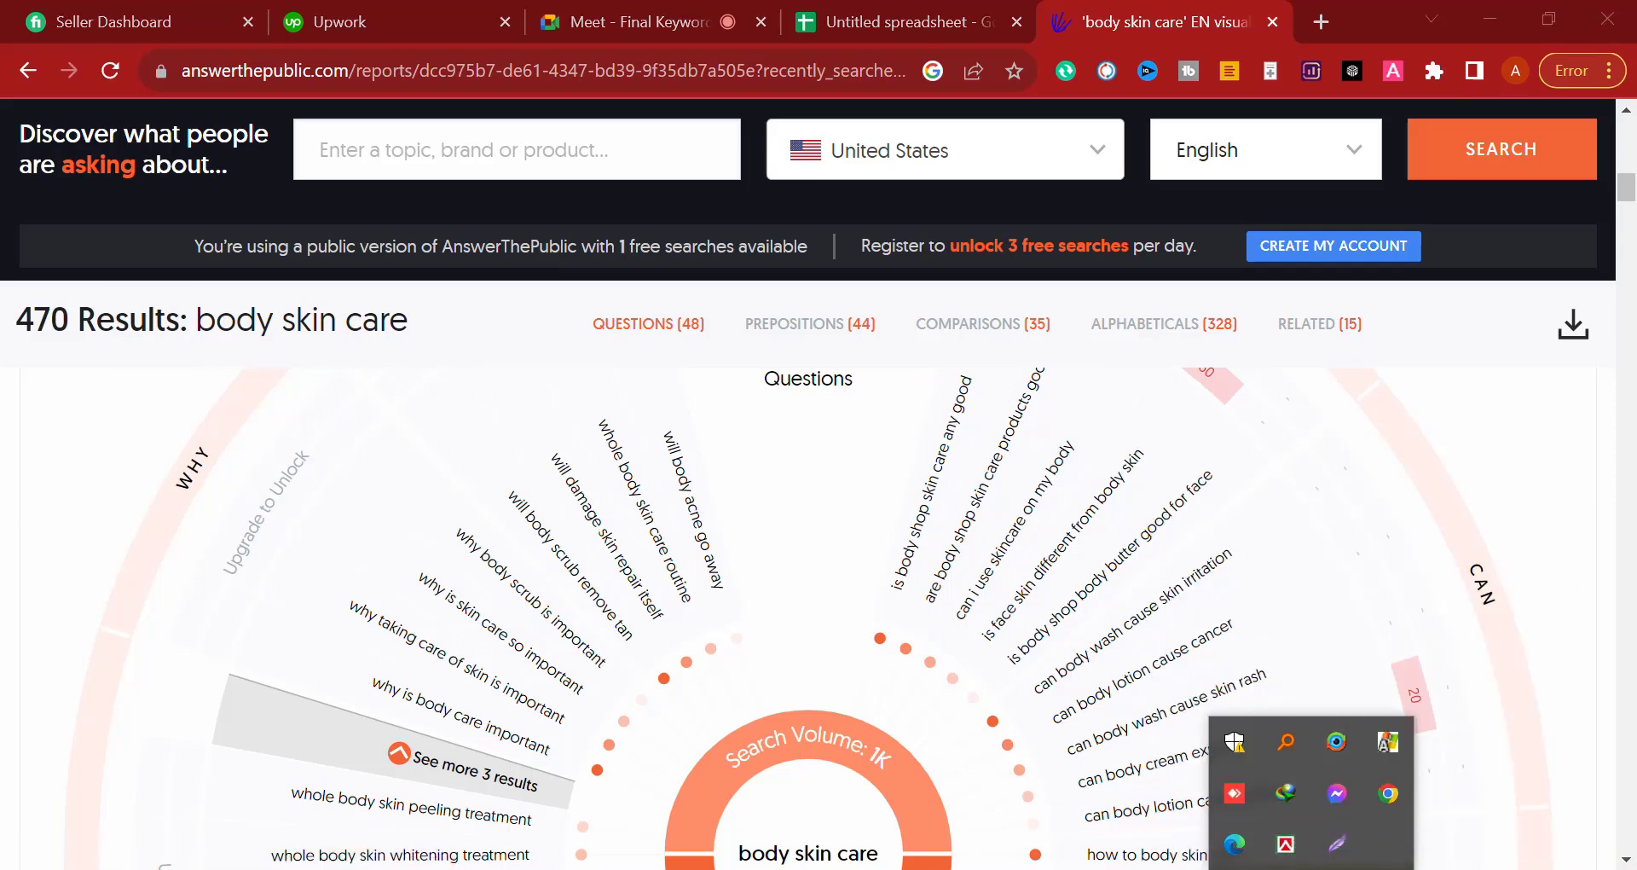
Step: Switch to the Google Meet call, check its participants and raised hands, and close the list
left_click(669, 25)
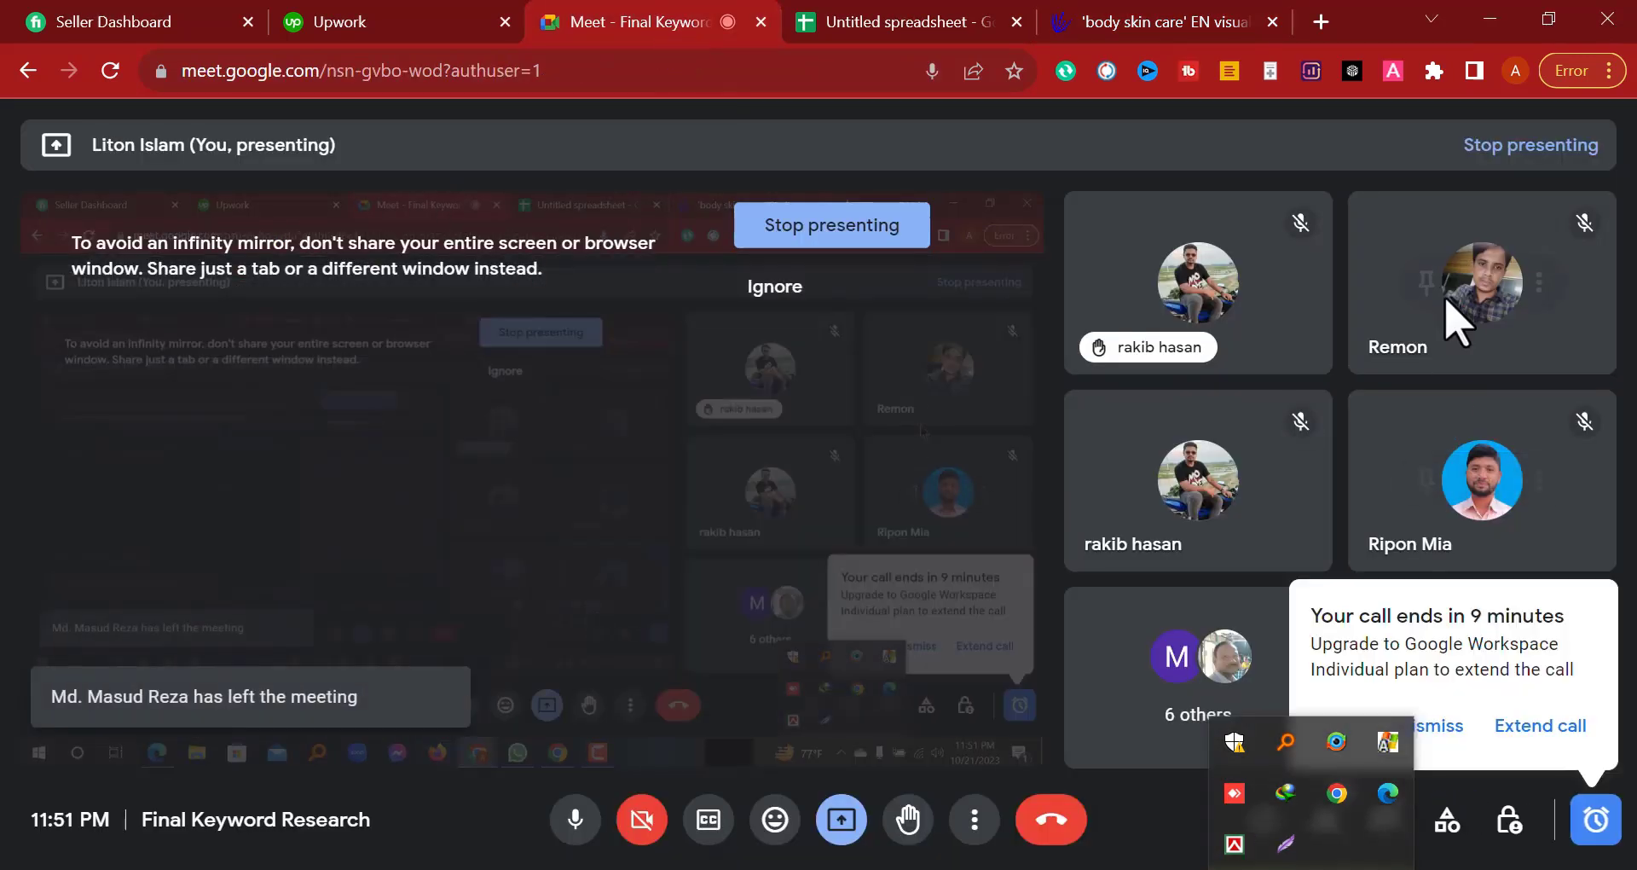
left_click(1324, 820)
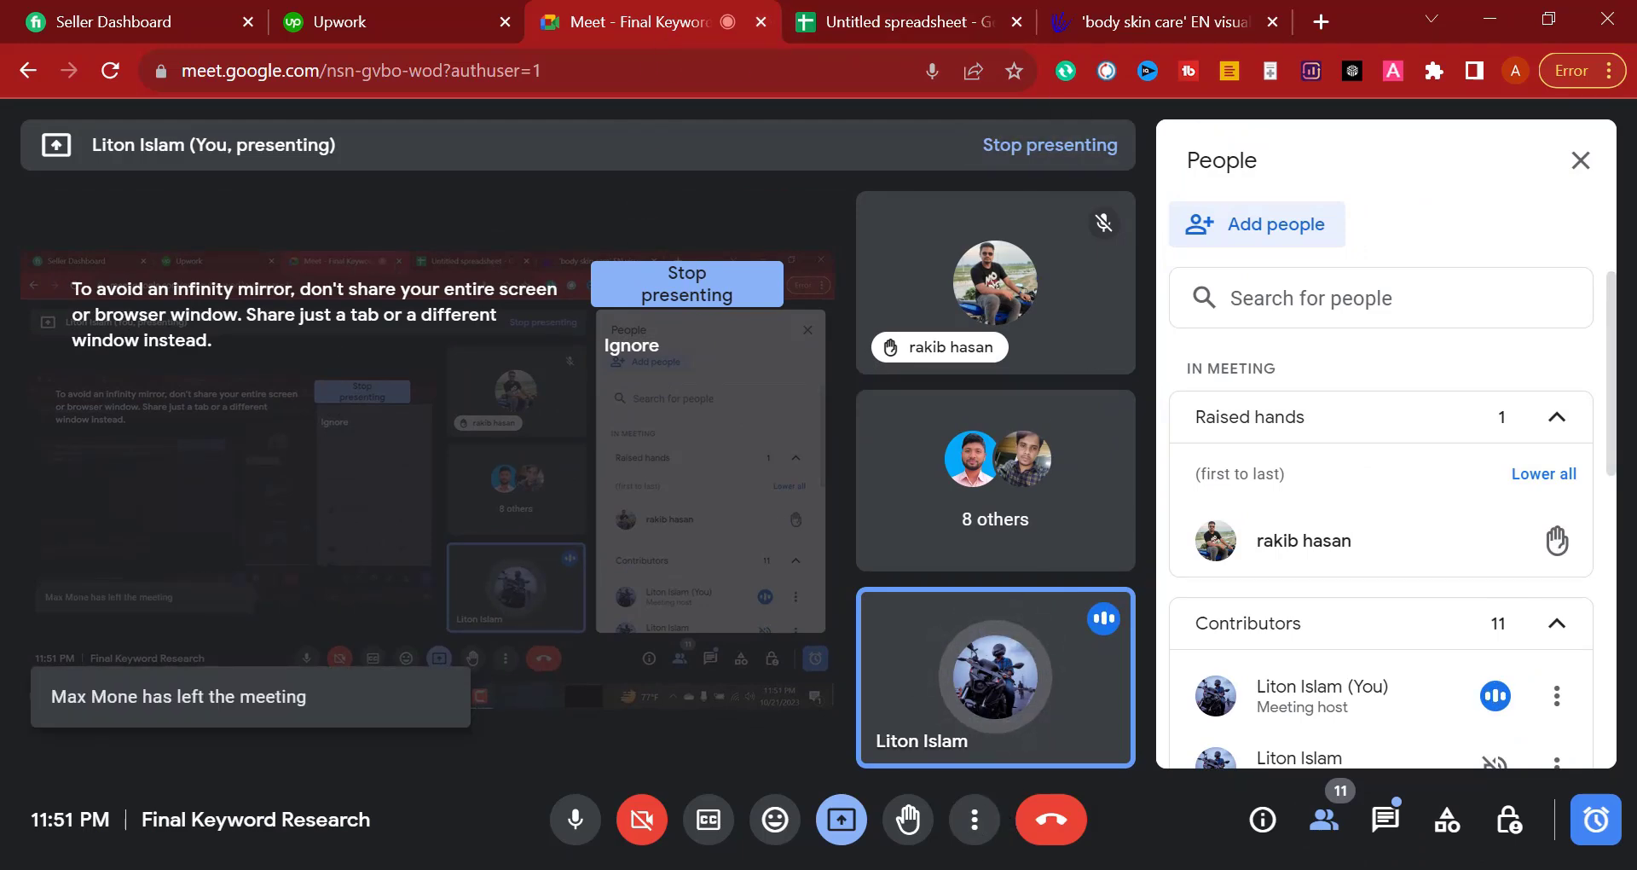
left_click(1581, 162)
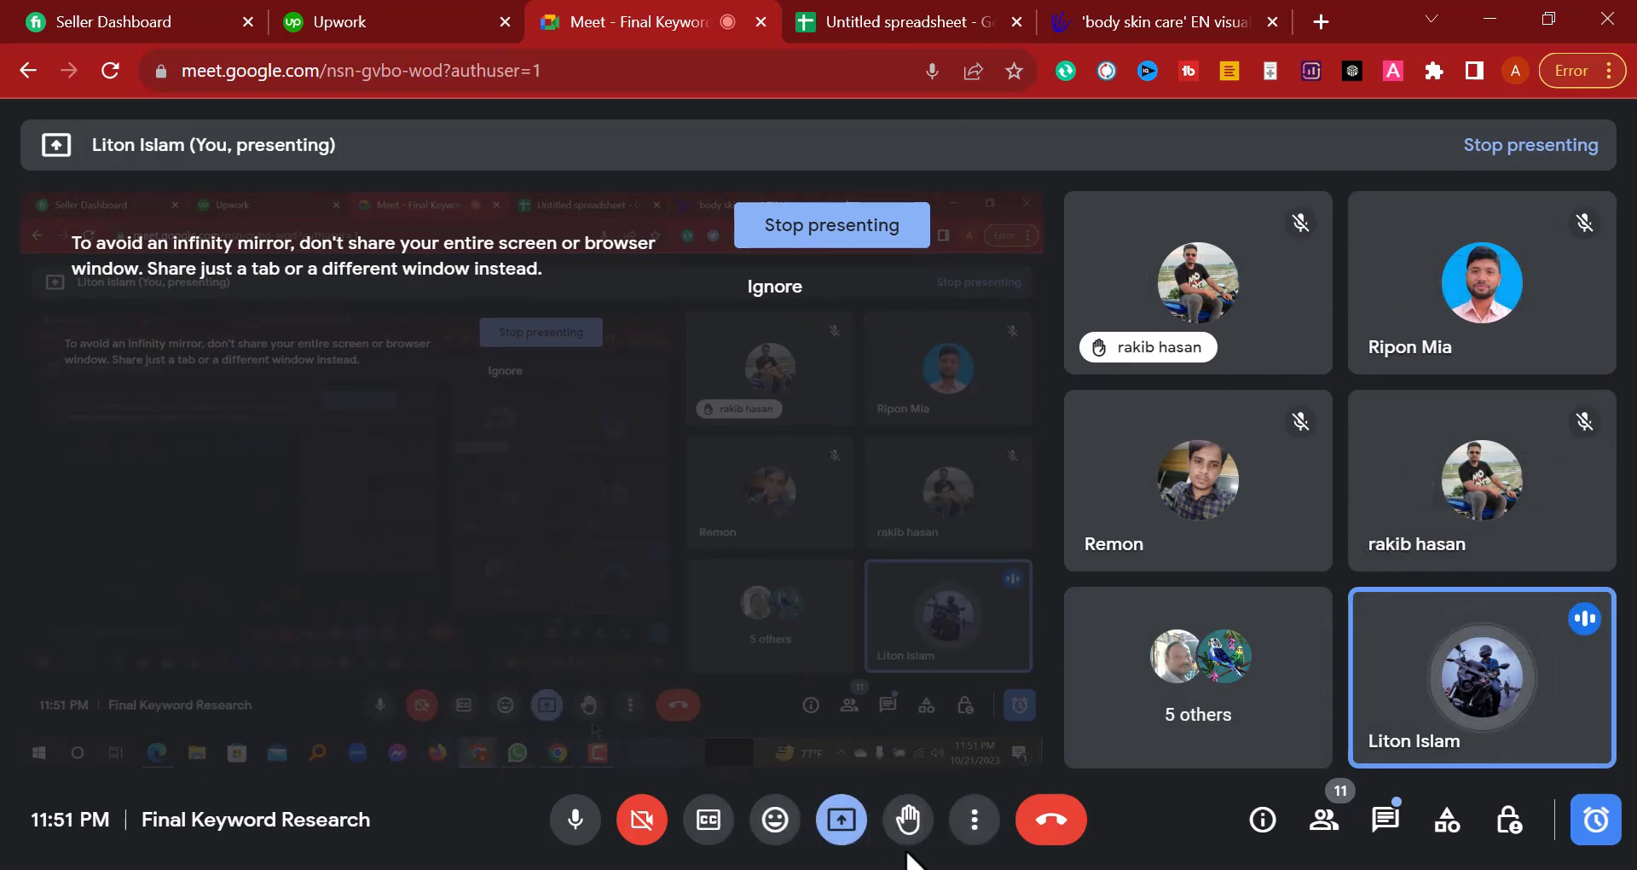
Step: Check the keyword research spreadsheet in Google Sheets, then return to the AnswerThePublic body skin care report
mouse_move(858, 818)
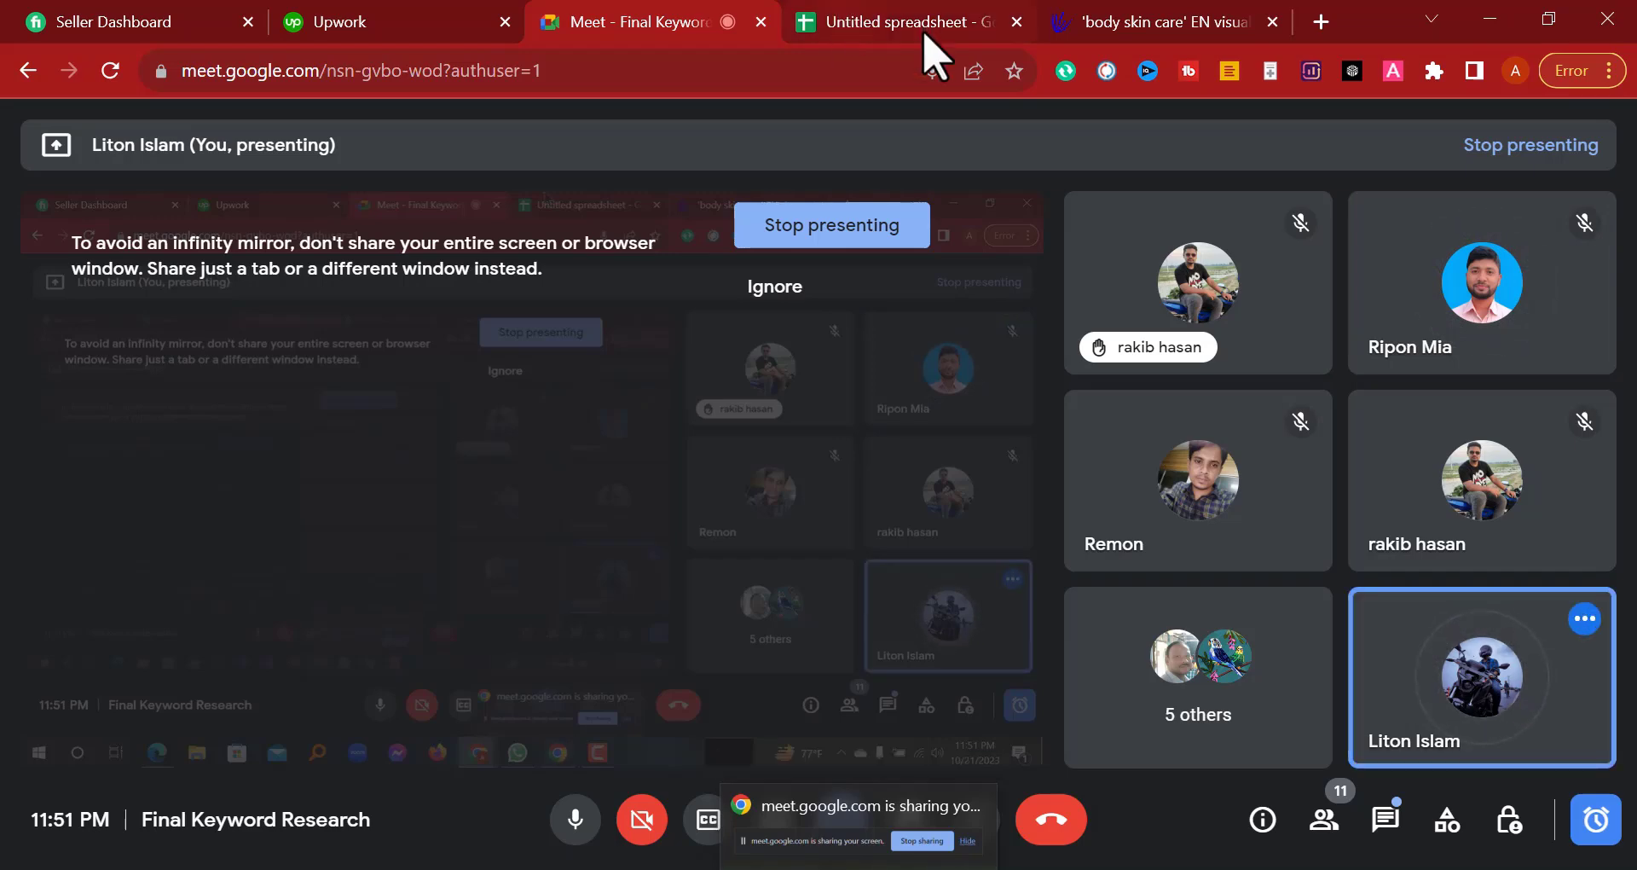
left_click(897, 25)
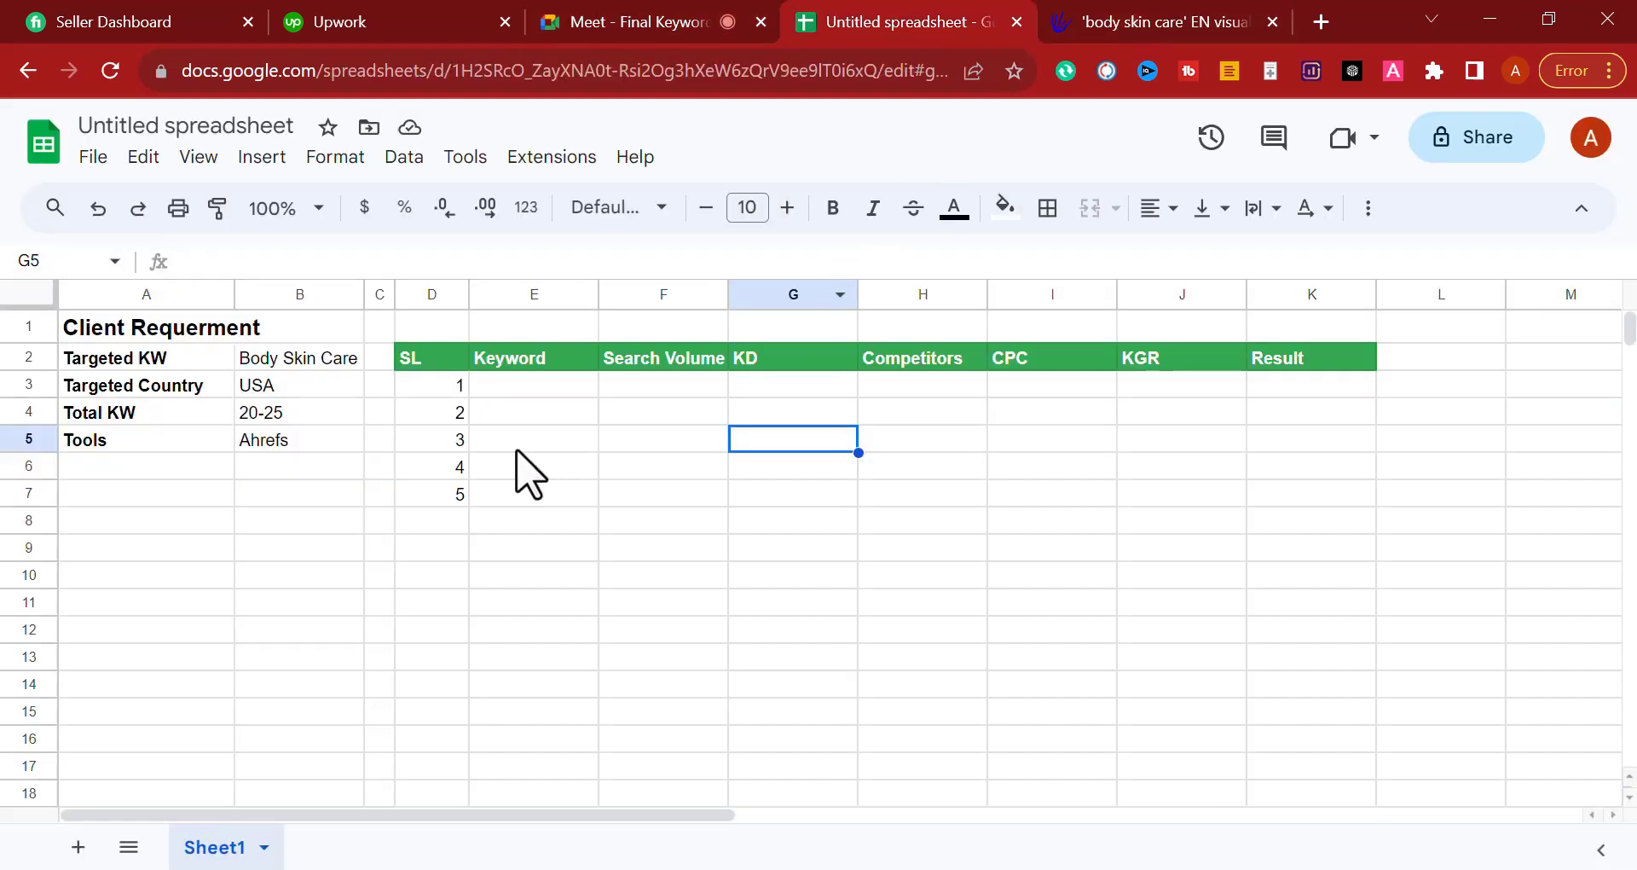
left_click(1203, 19)
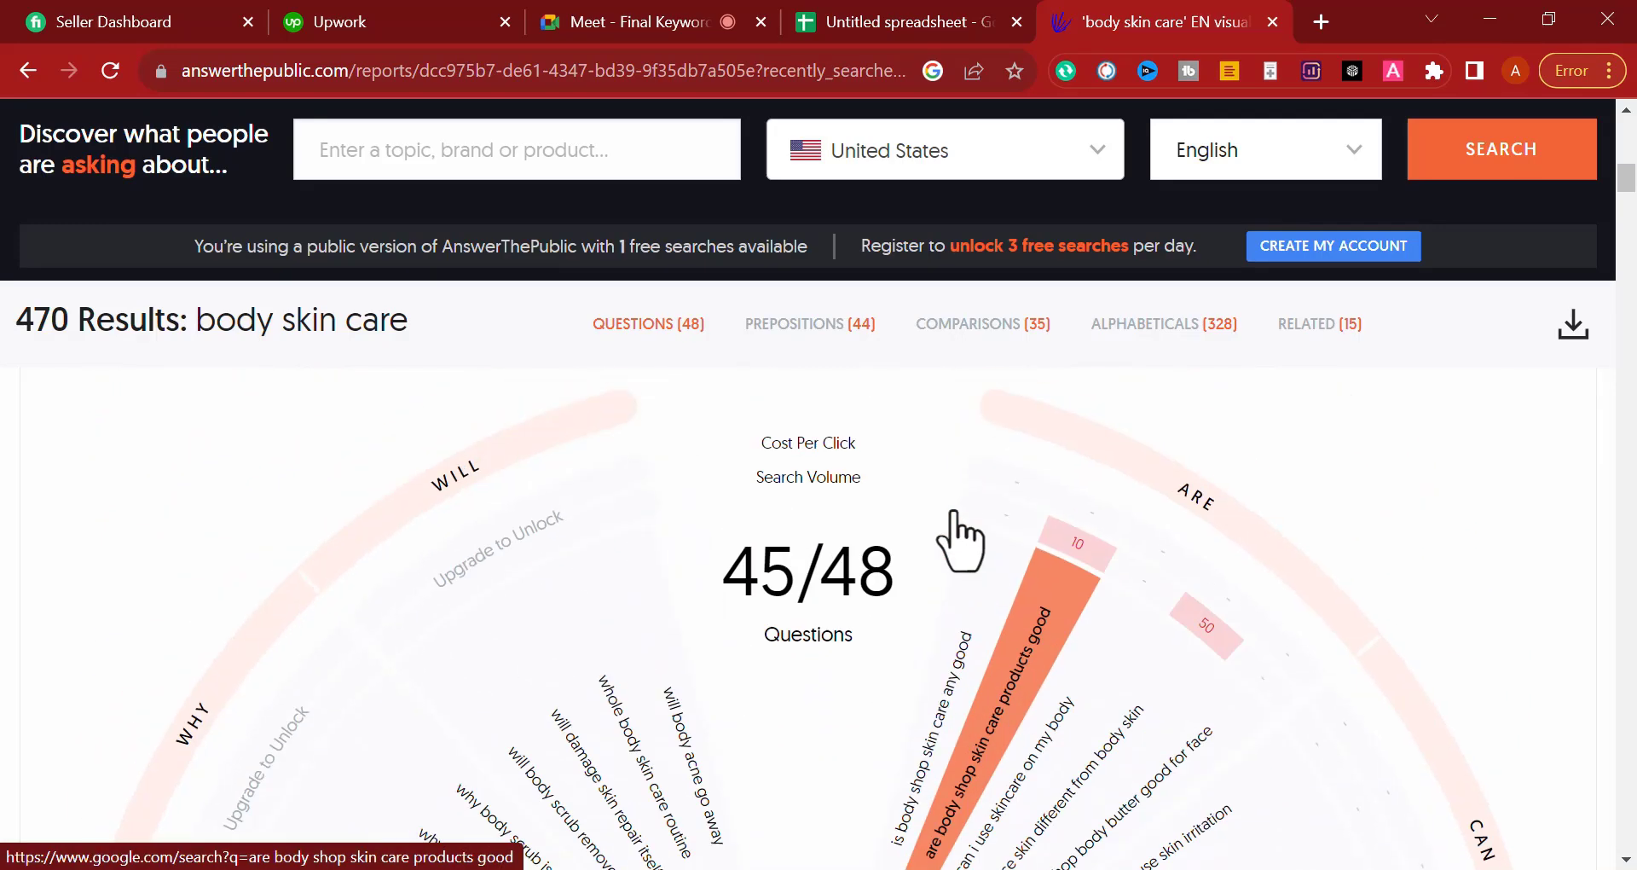
Step: Look over the Are, Can, Why and Will segments of the body skin care report's Questions wheel
scroll(959, 590, "down", 2)
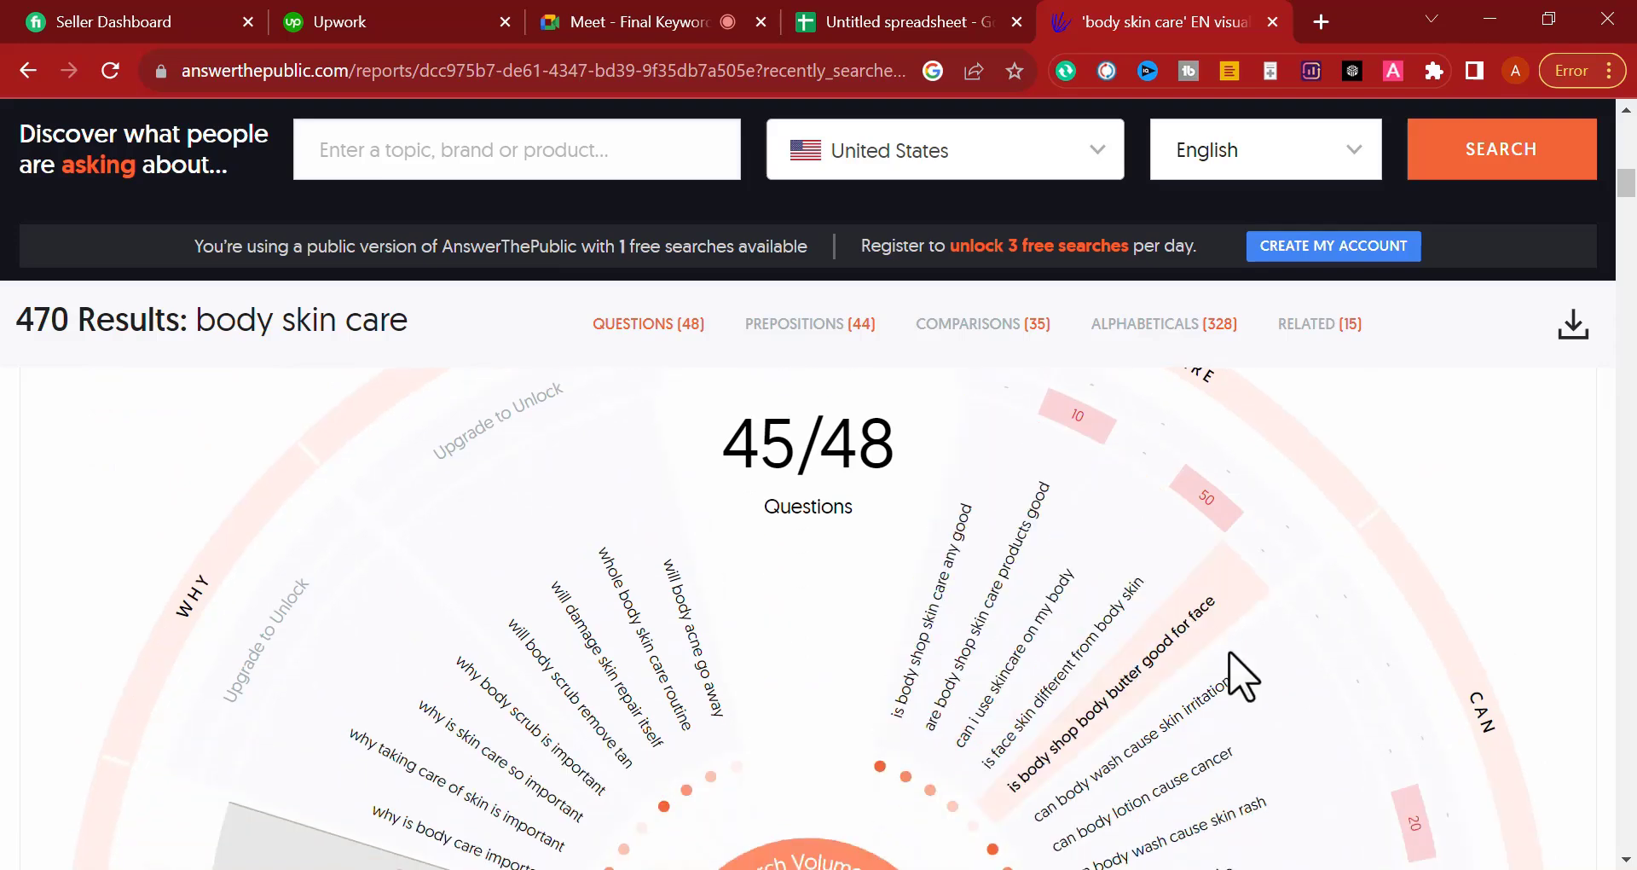
scroll(1236, 670, "down", 3)
scroll(1258, 682, "down", 2)
scroll(1253, 676, "up", 5)
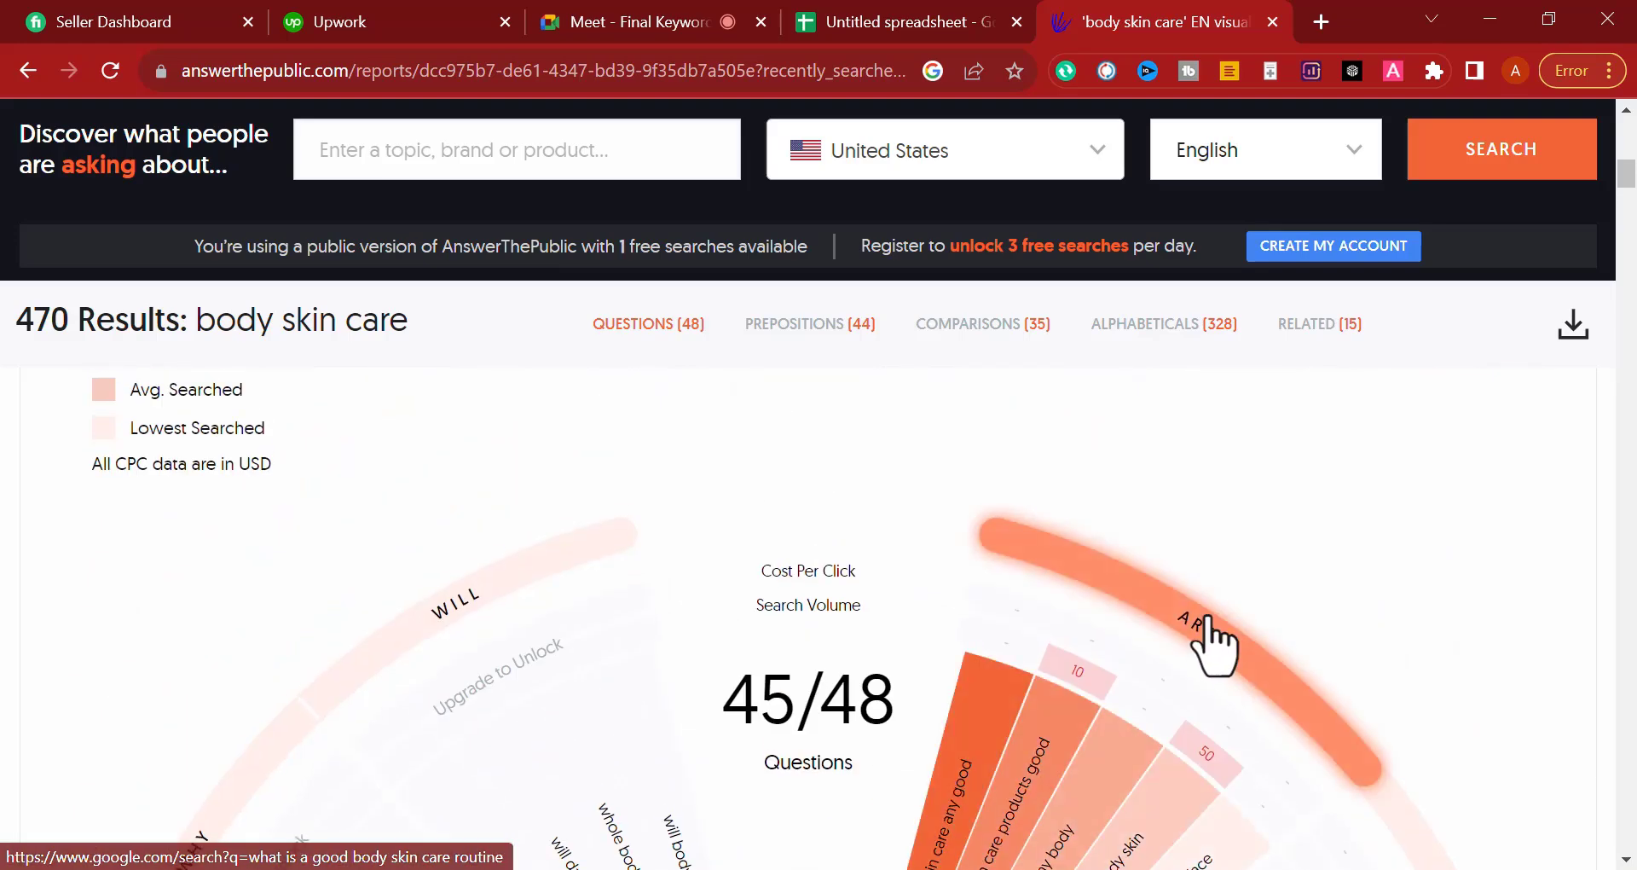
scroll(1109, 665, "down", 5)
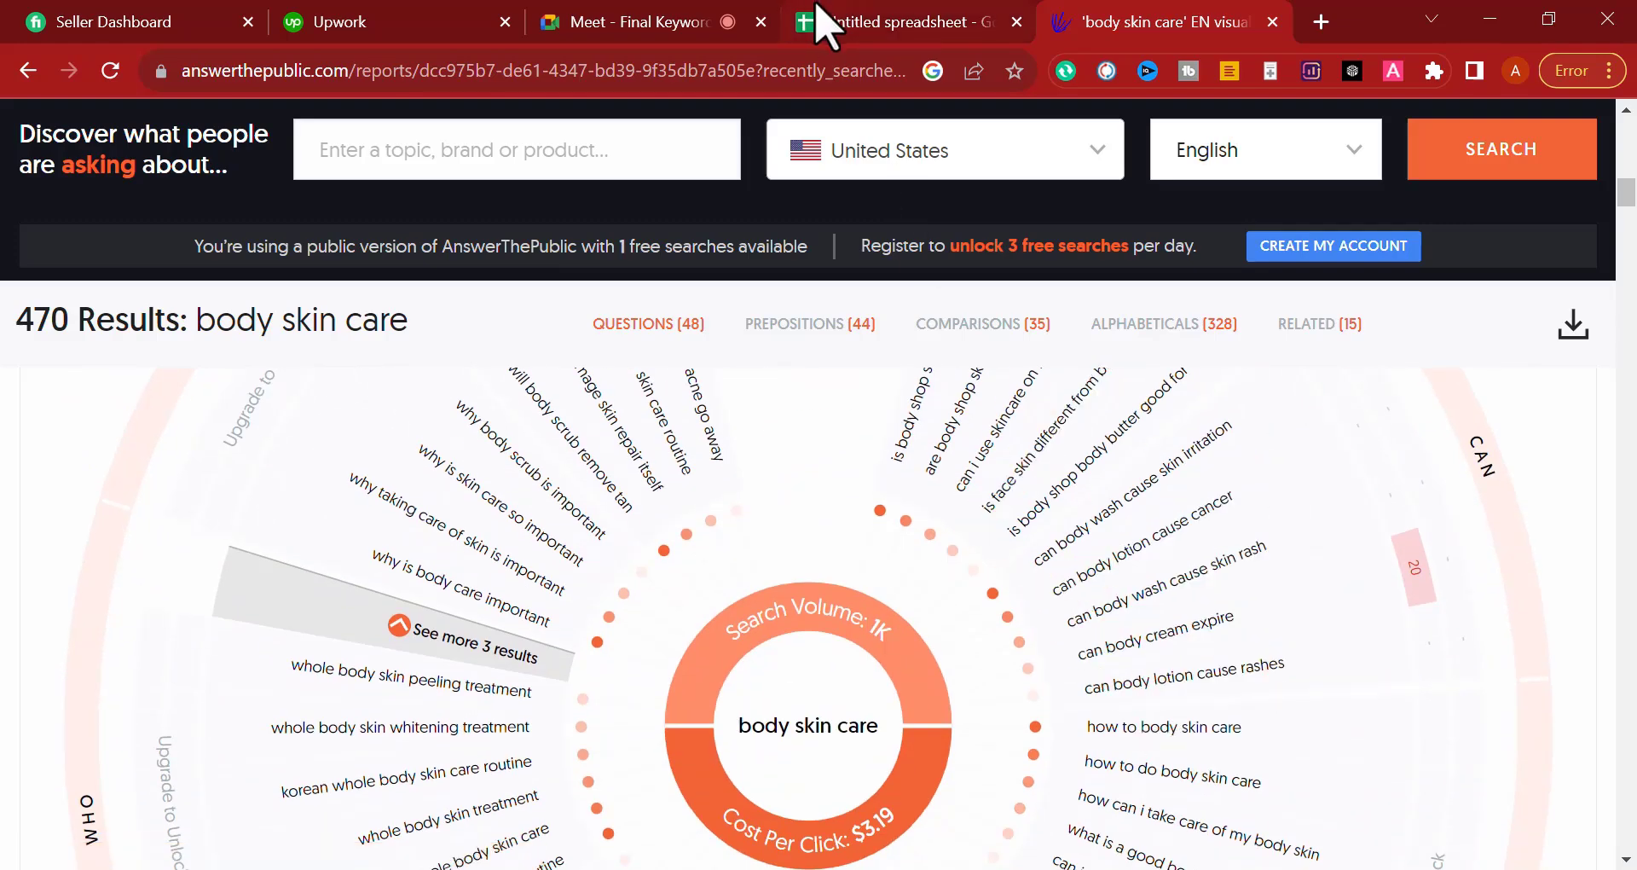
scroll(841, 134, "up", 5)
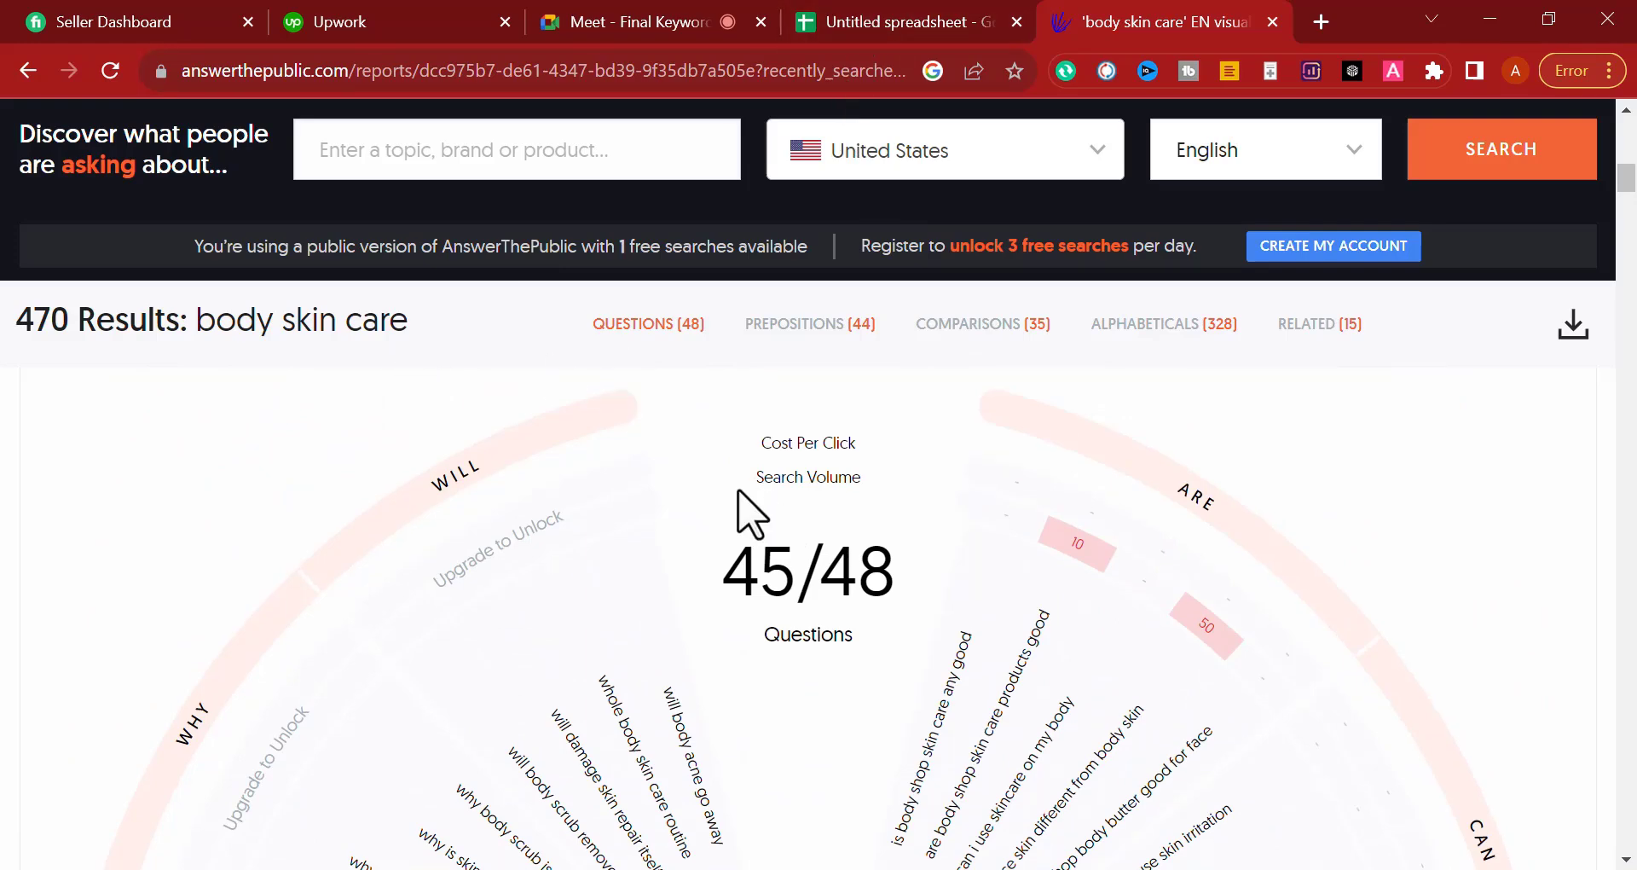
Step: Switch to the SEO tools list spreadsheet and look over the keyword box and results area on Sheet2
left_click(946, 22)
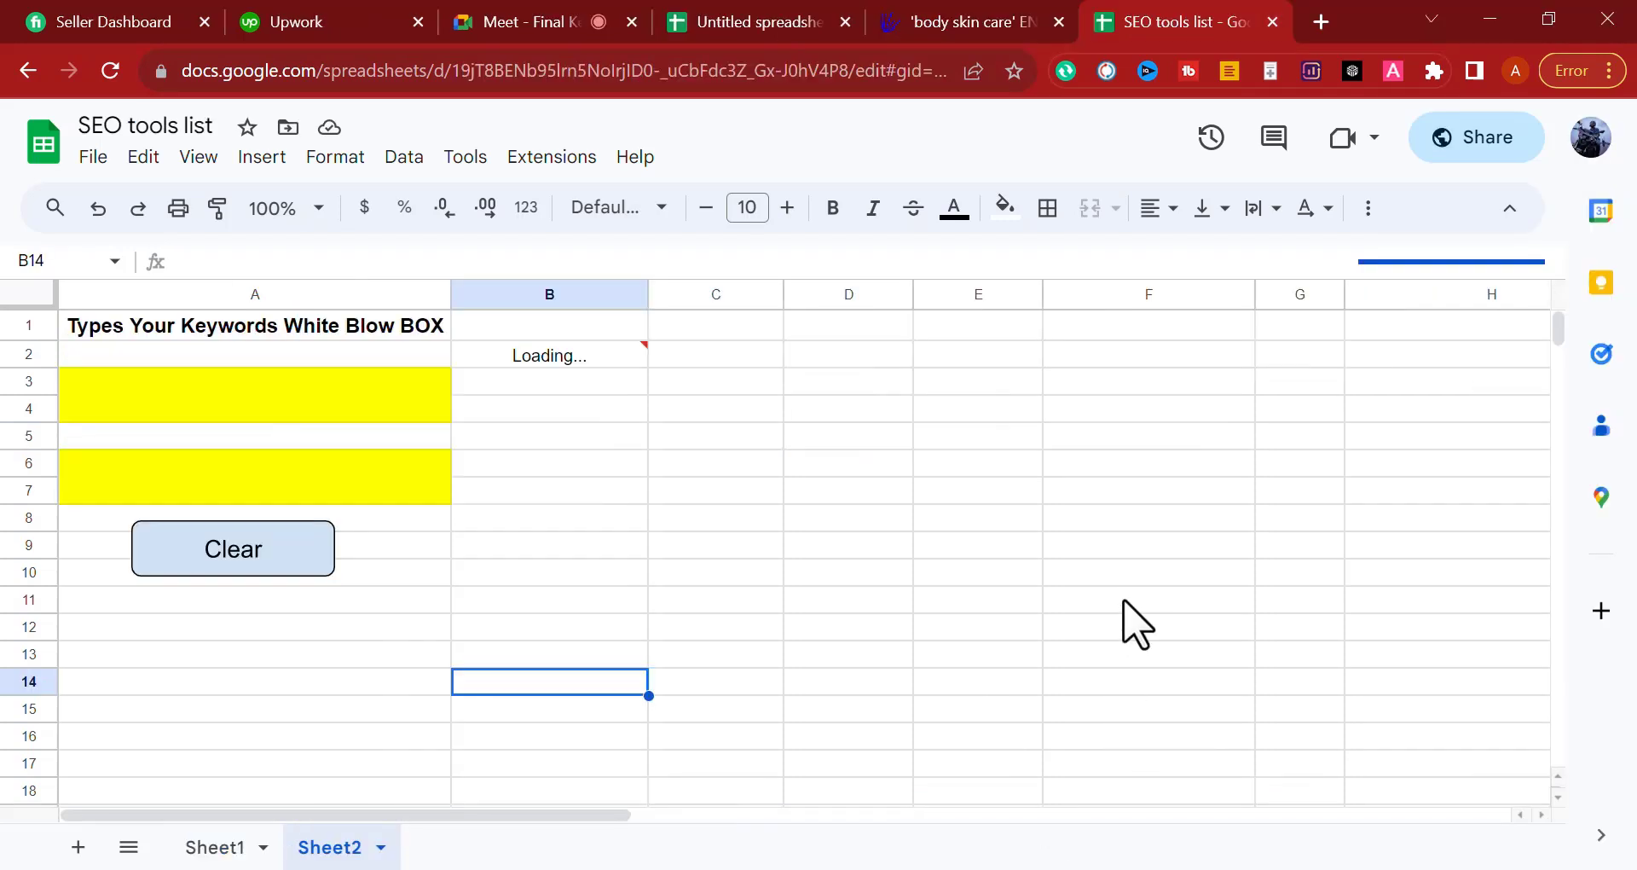
left_click(641, 541)
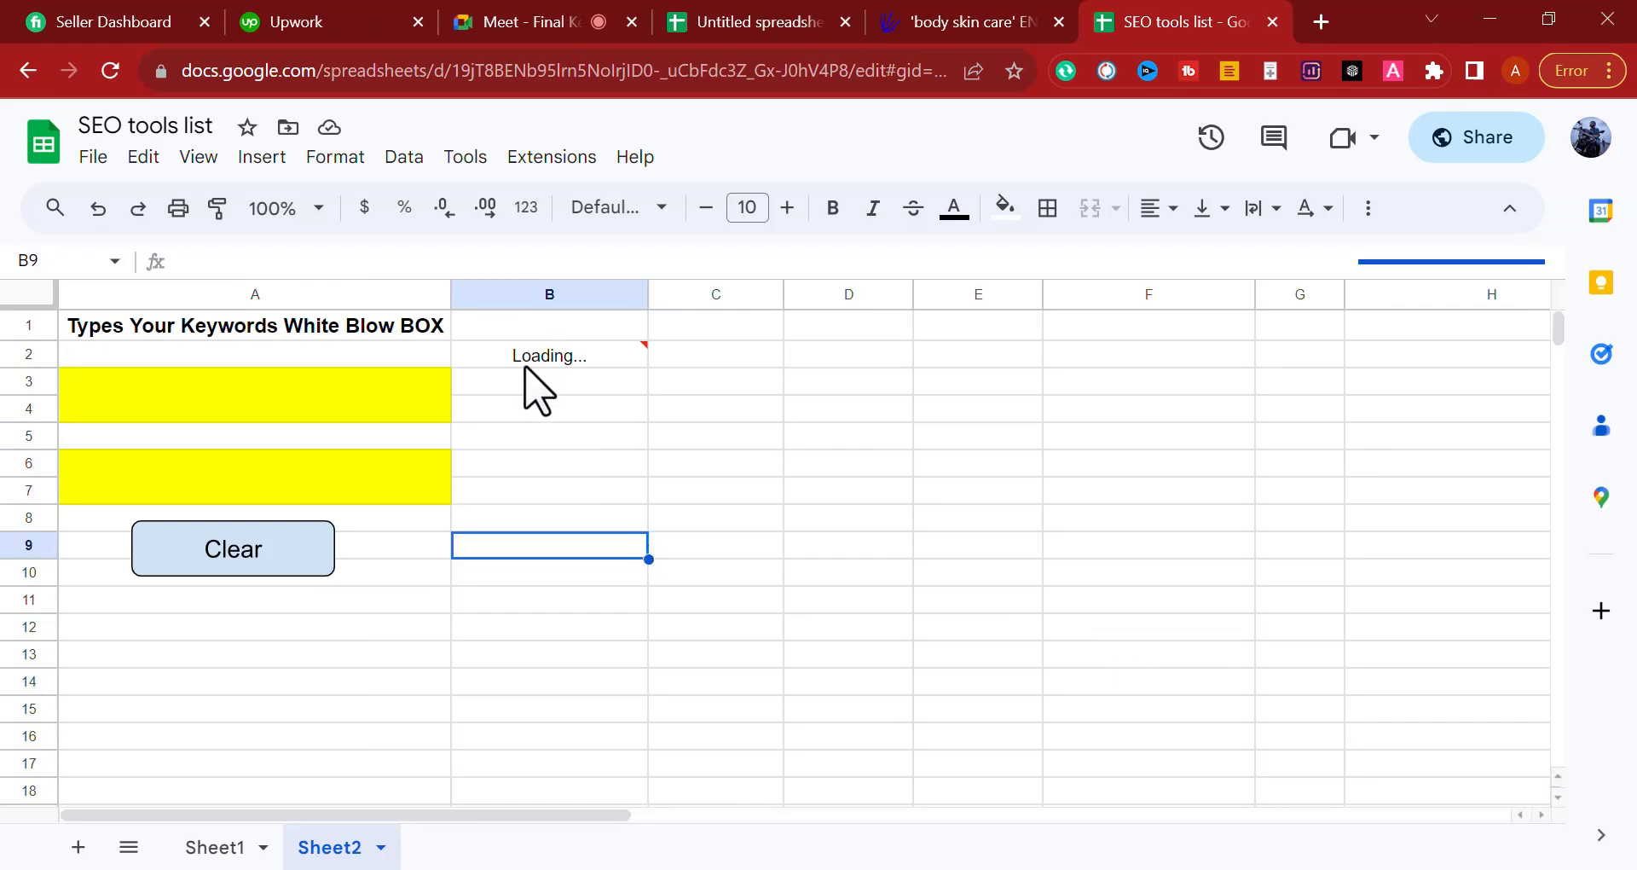
mouse_move(526, 368)
left_click(558, 444)
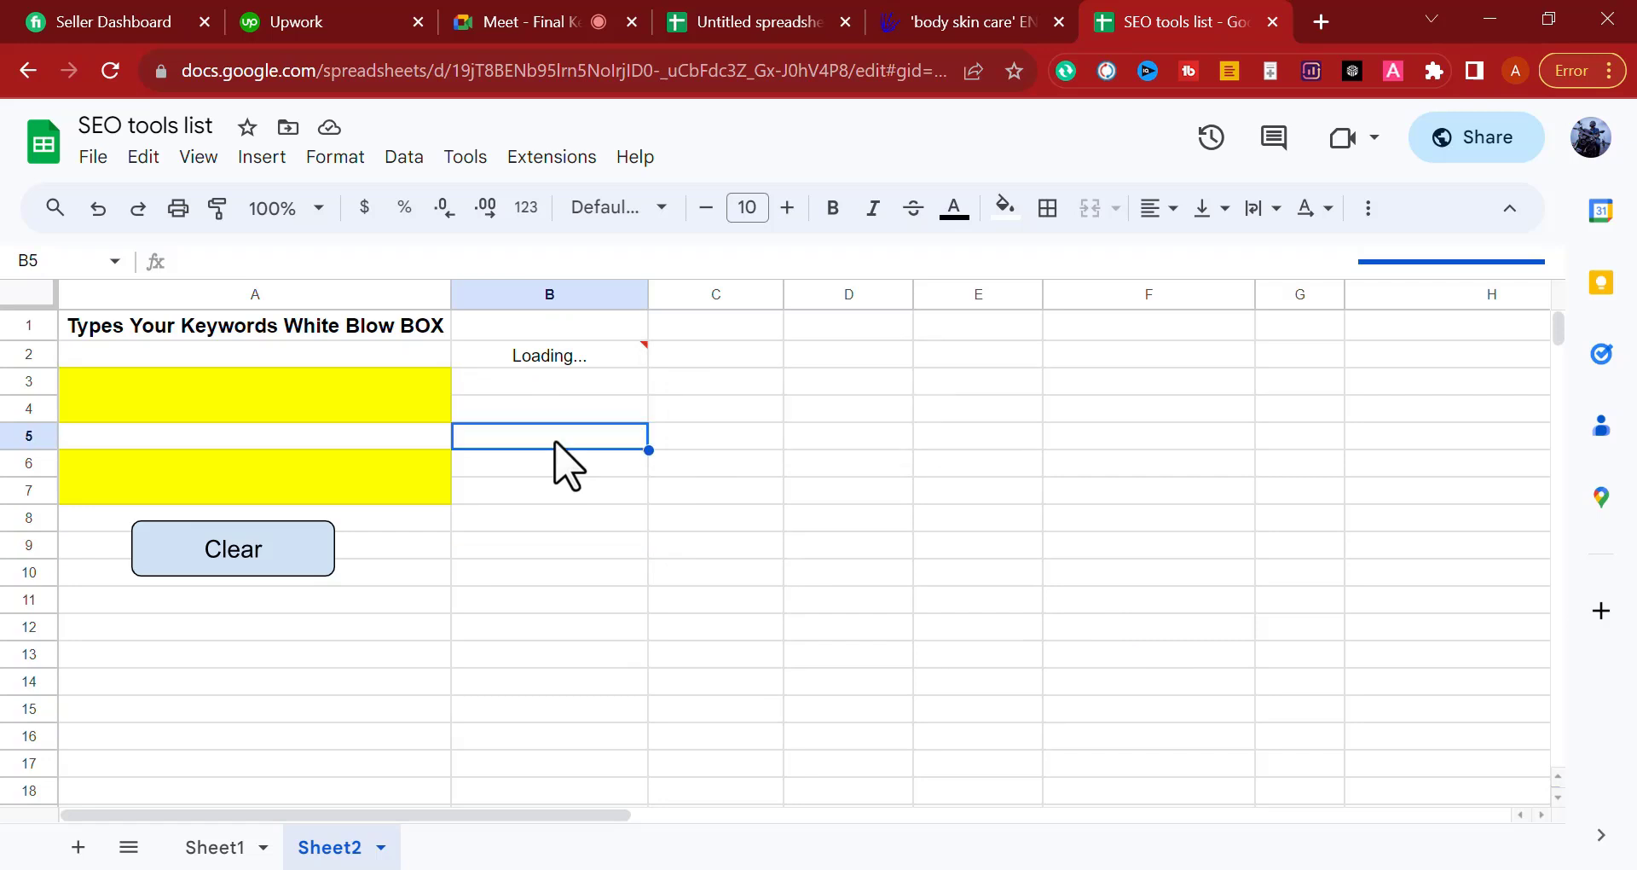
left_click_drag(522, 391, 532, 571)
left_click(852, 550)
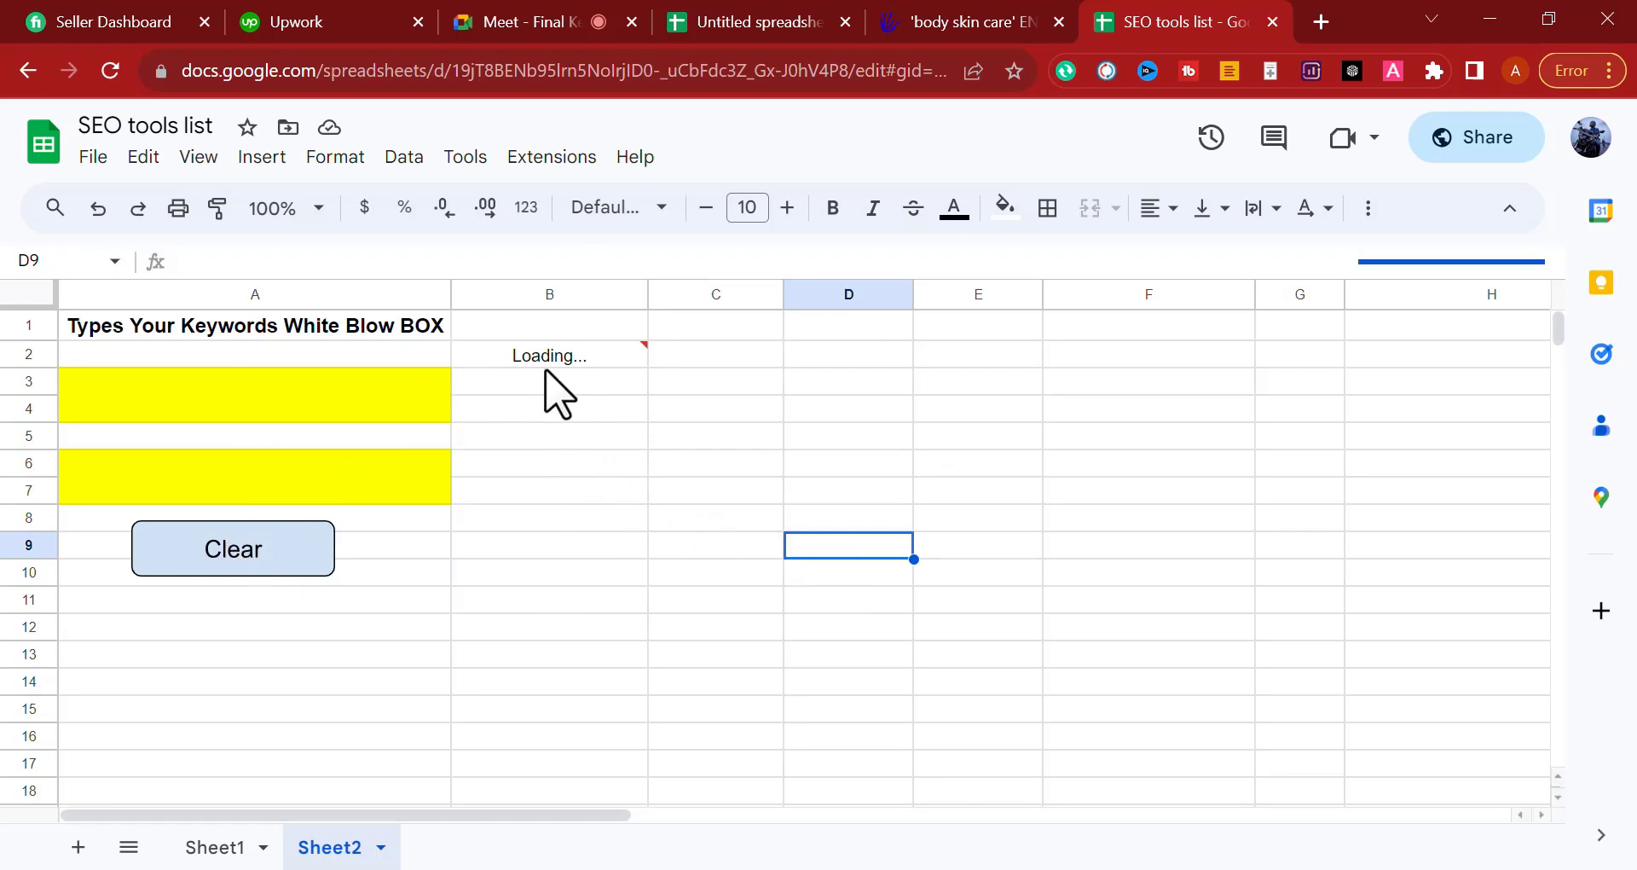
mouse_move(546, 370)
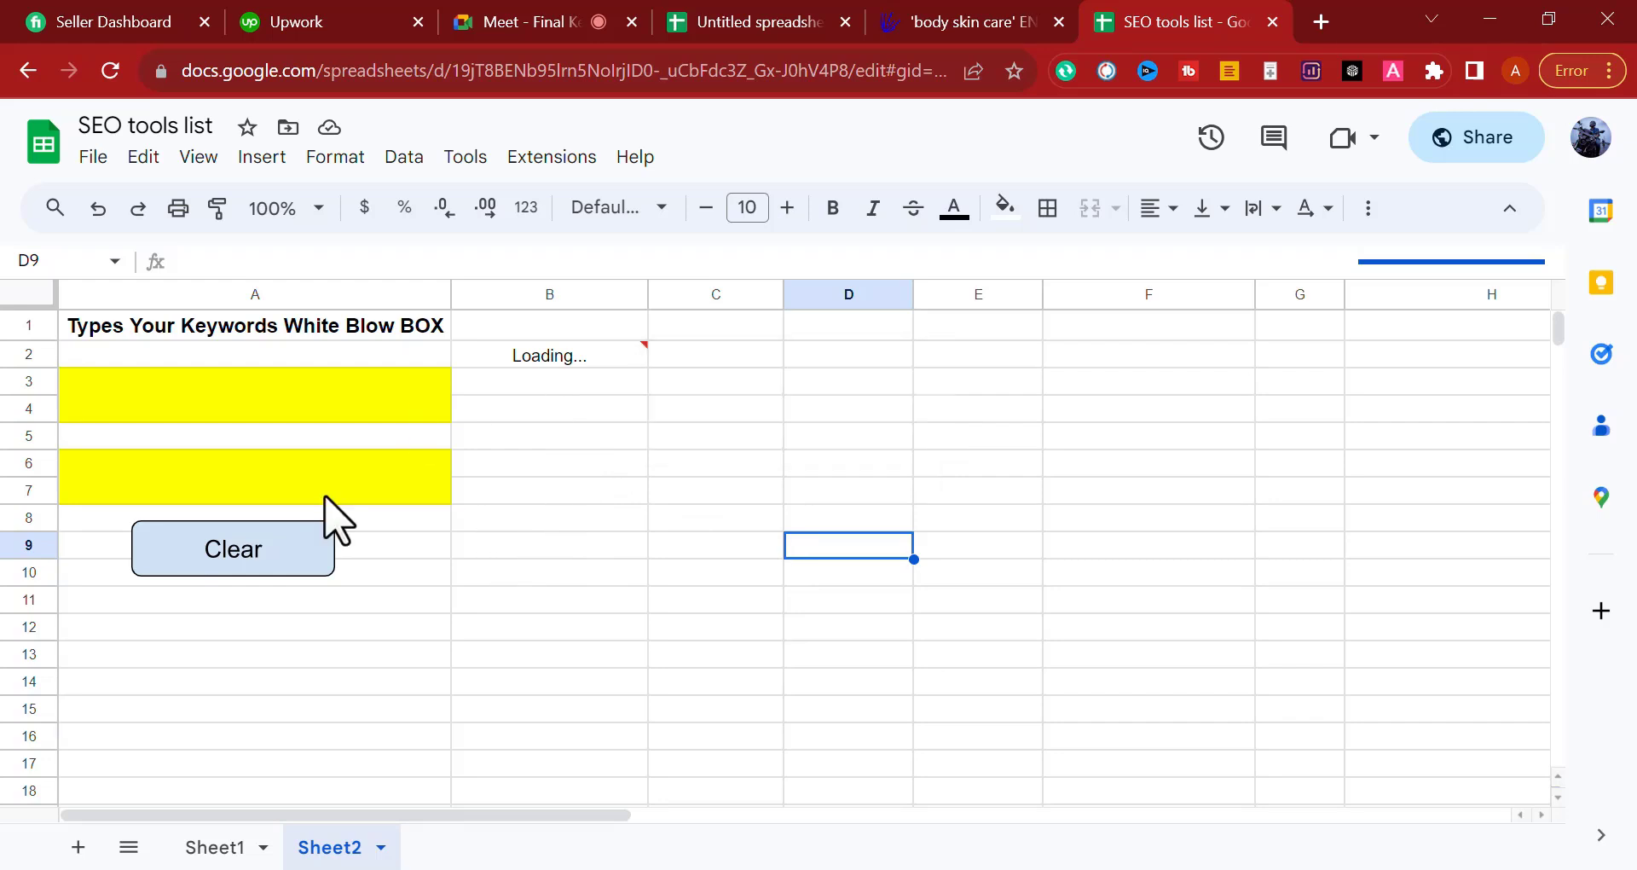
left_click_drag(490, 490, 870, 724)
left_click(1210, 576)
left_click(618, 709)
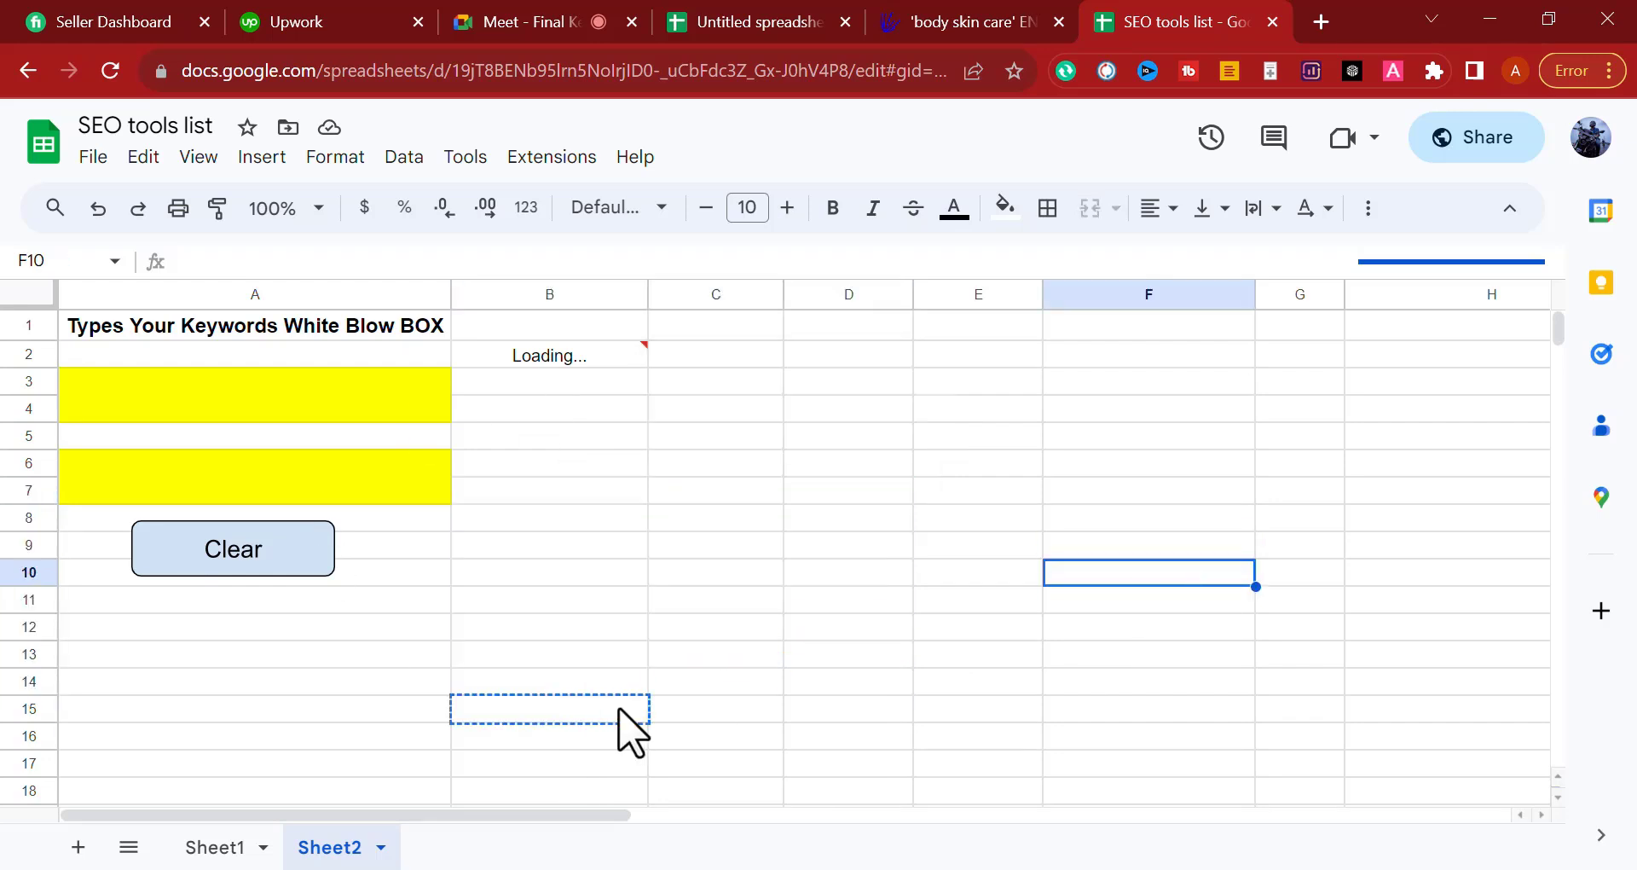
left_click_drag(522, 550, 1003, 742)
left_click(1057, 524)
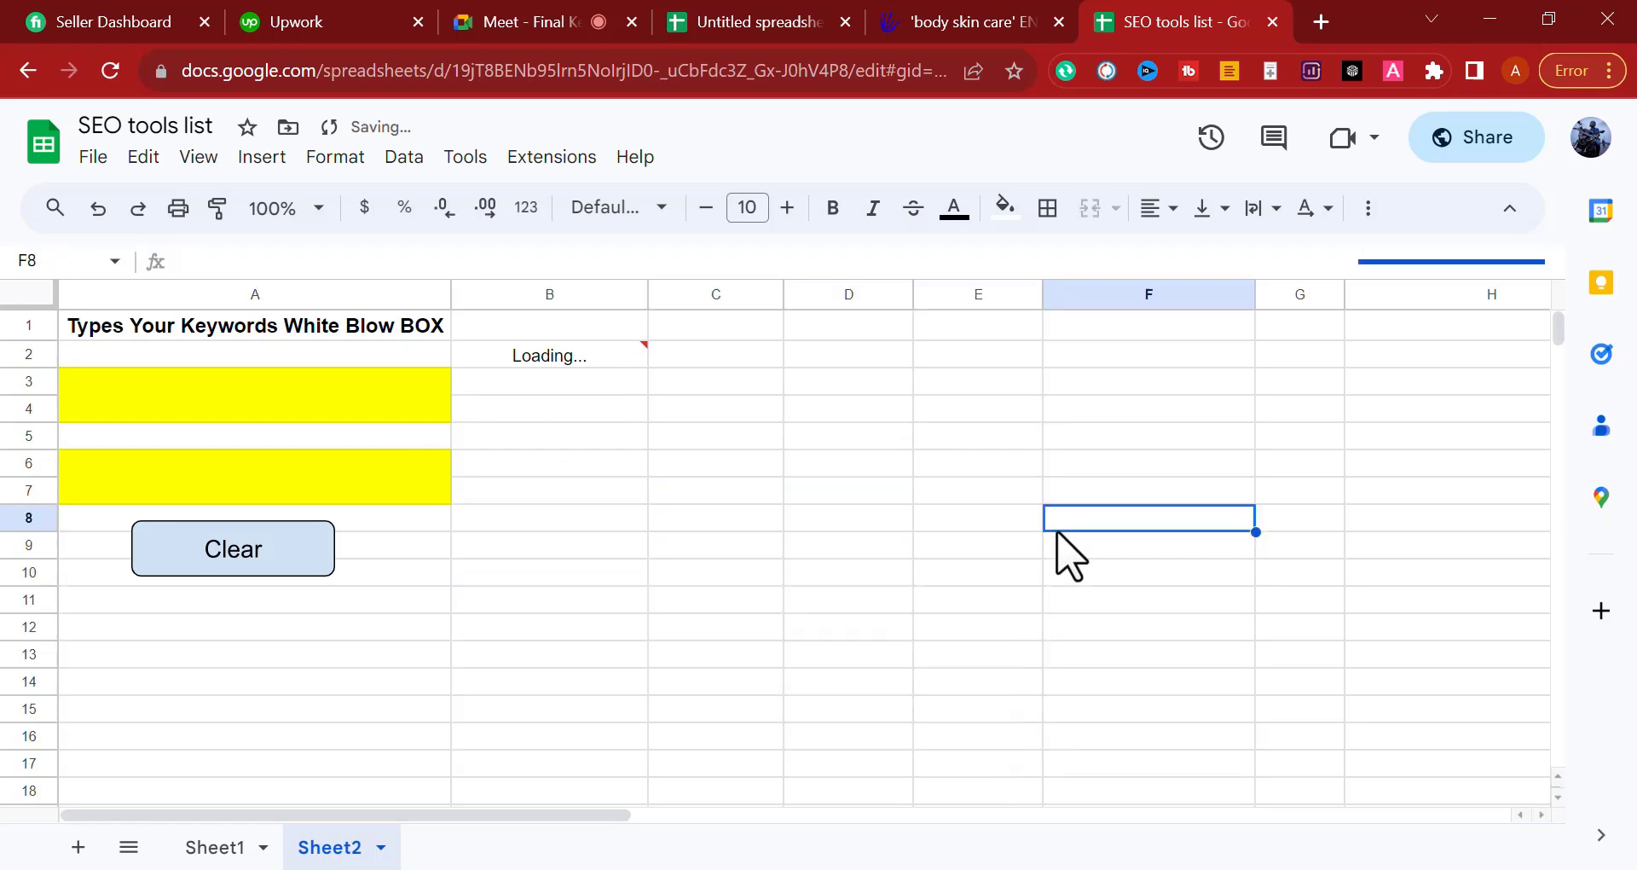
Step: Copy "body skin care" from the AnswerThePublic report heading into the keyword cell A5 of the SEO tools list
double_click(190, 435)
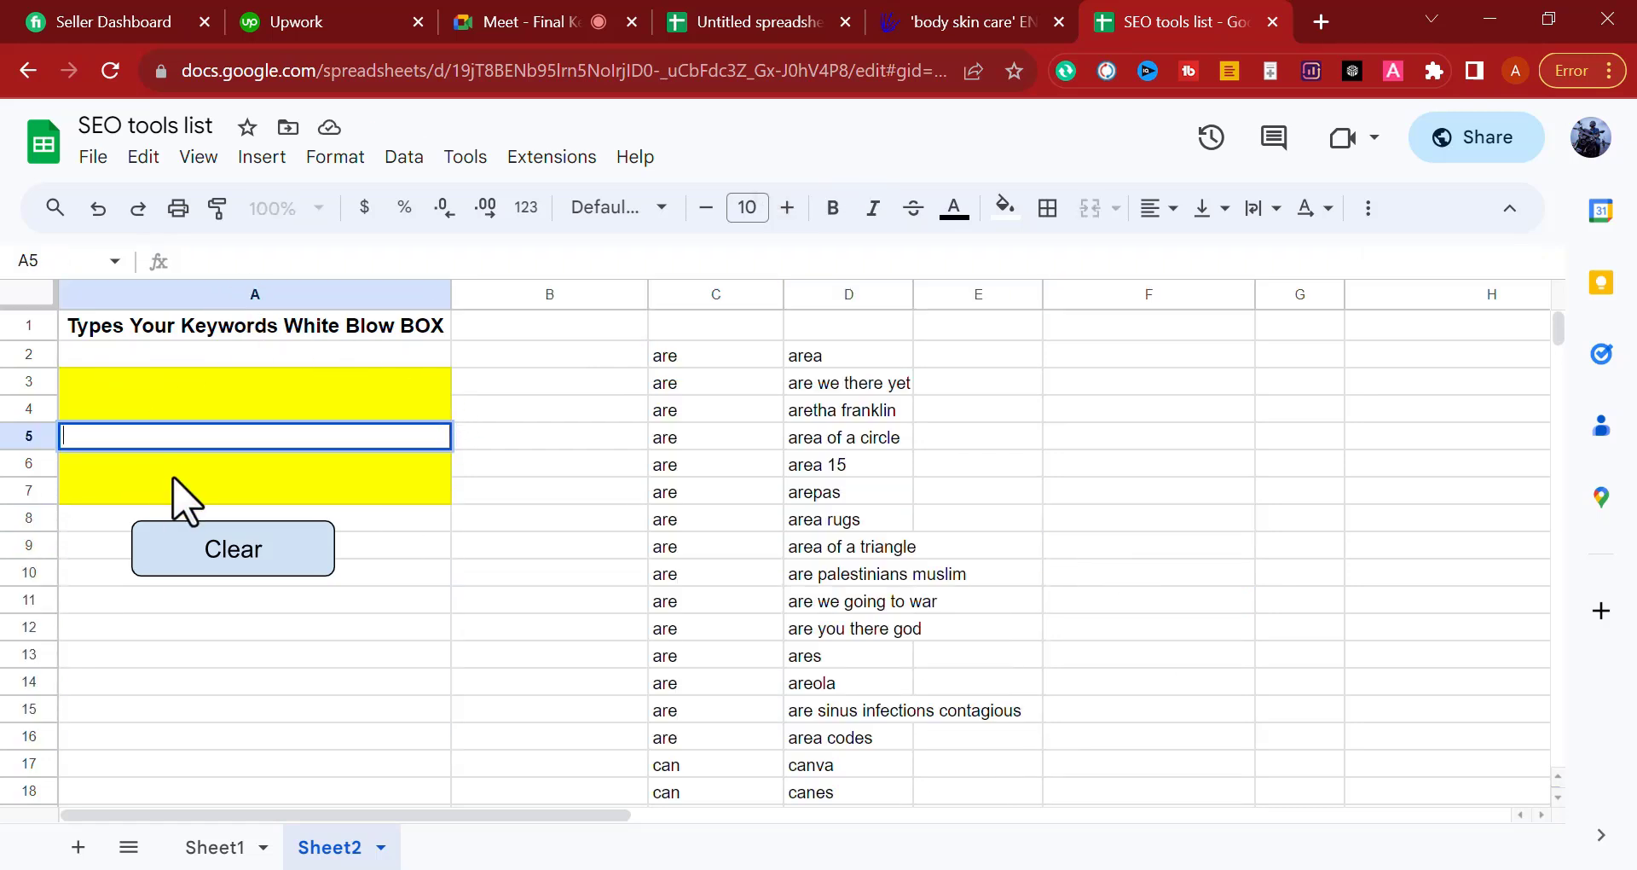
left_click(167, 681)
left_click(238, 441)
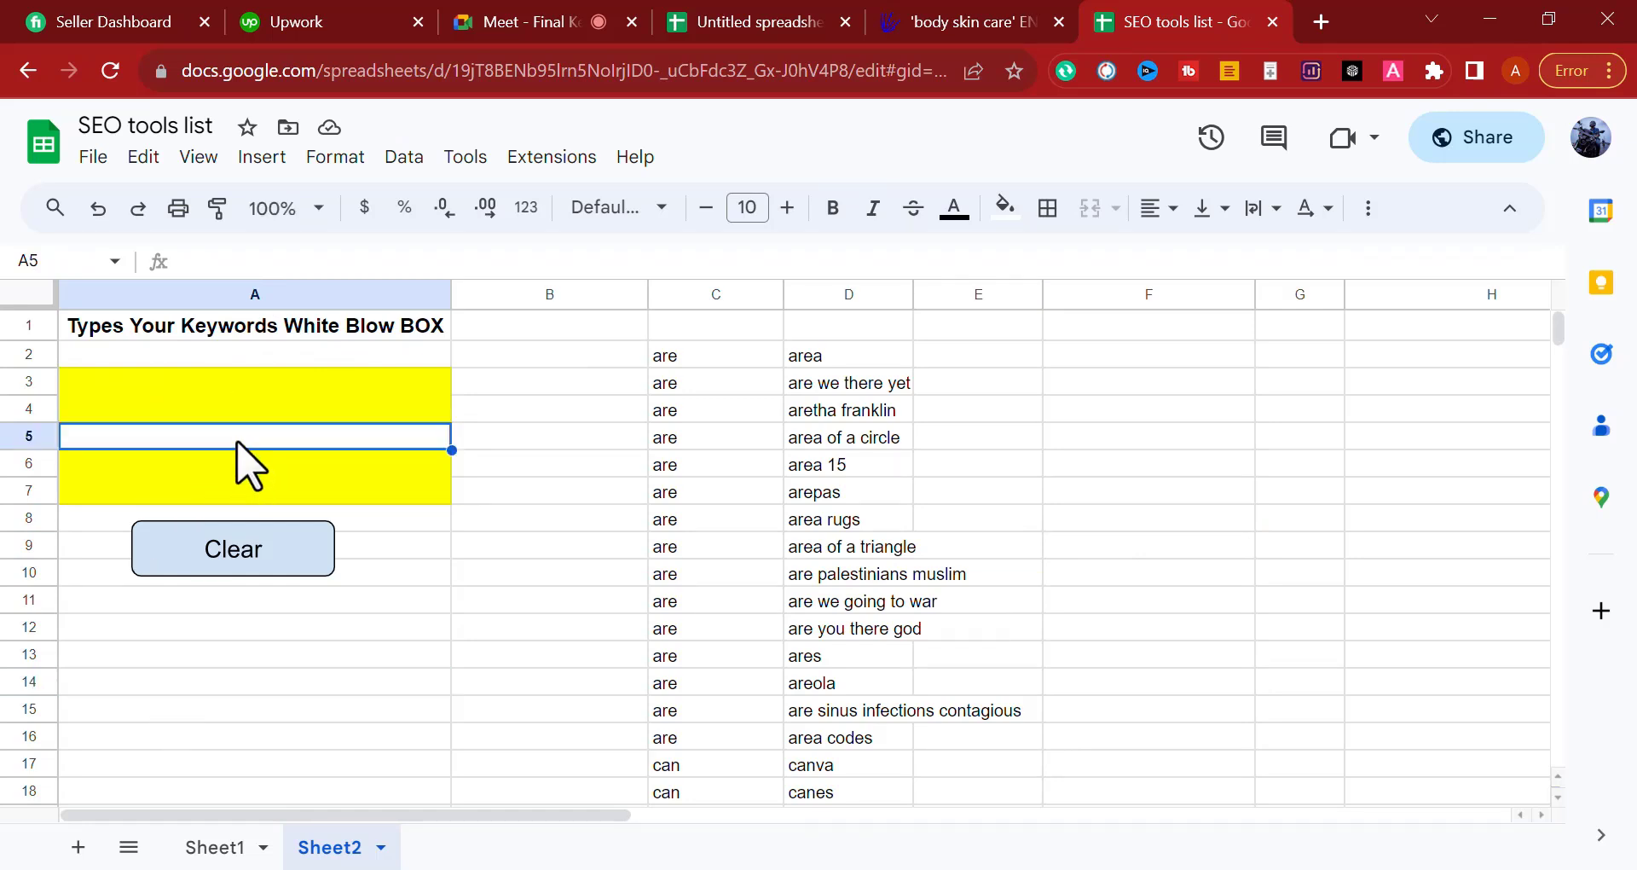
double_click(238, 443)
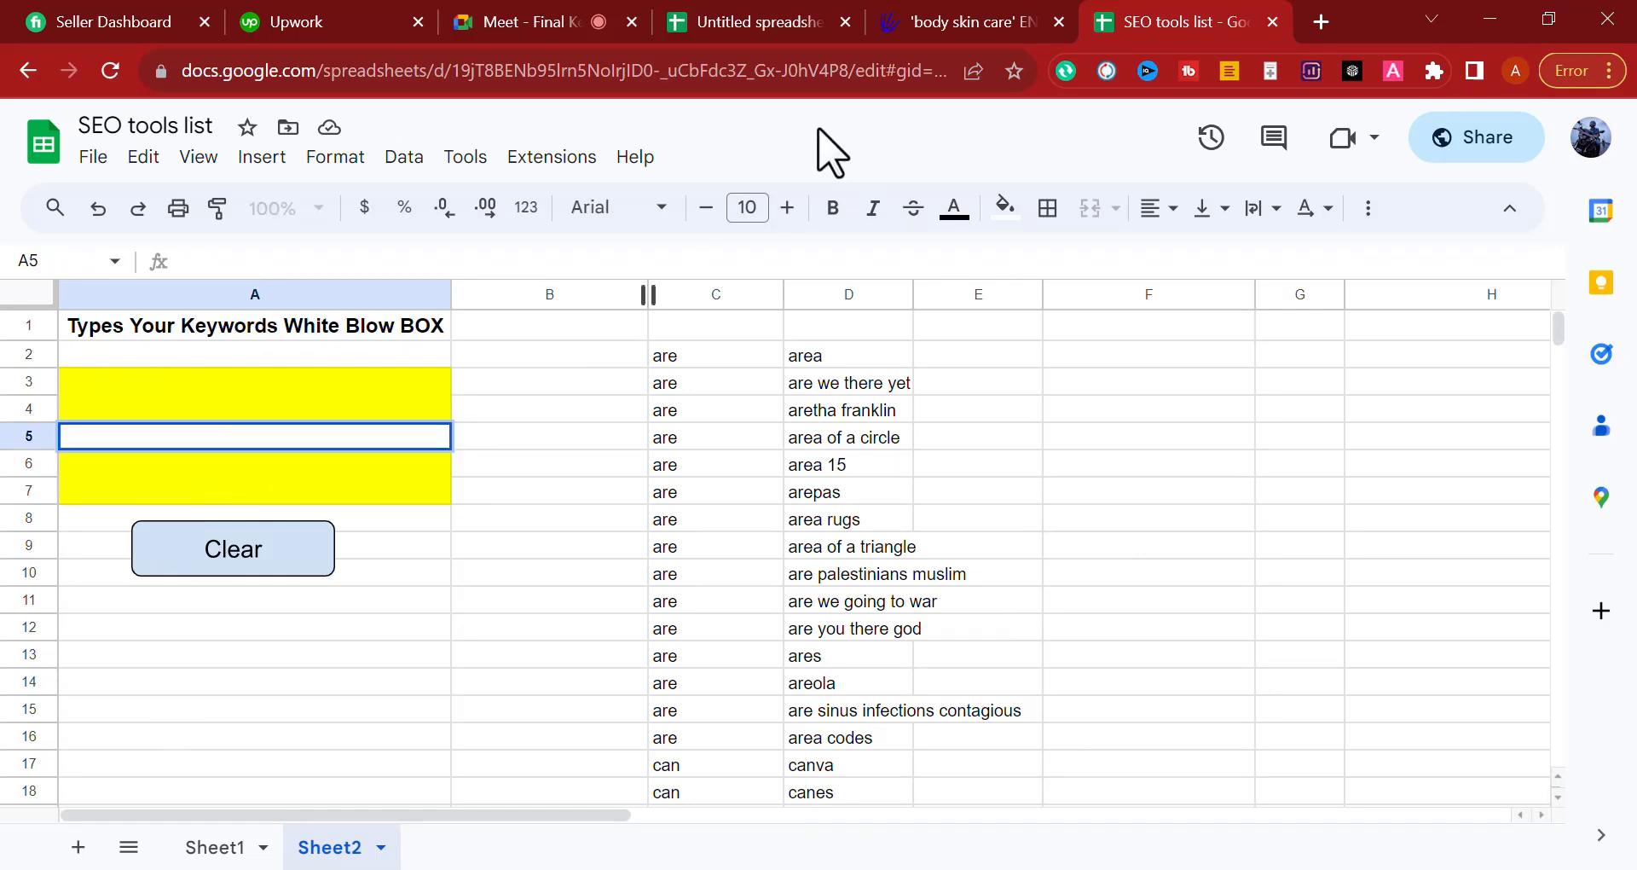
left_click(1012, 23)
left_click_drag(201, 324, 710, 331)
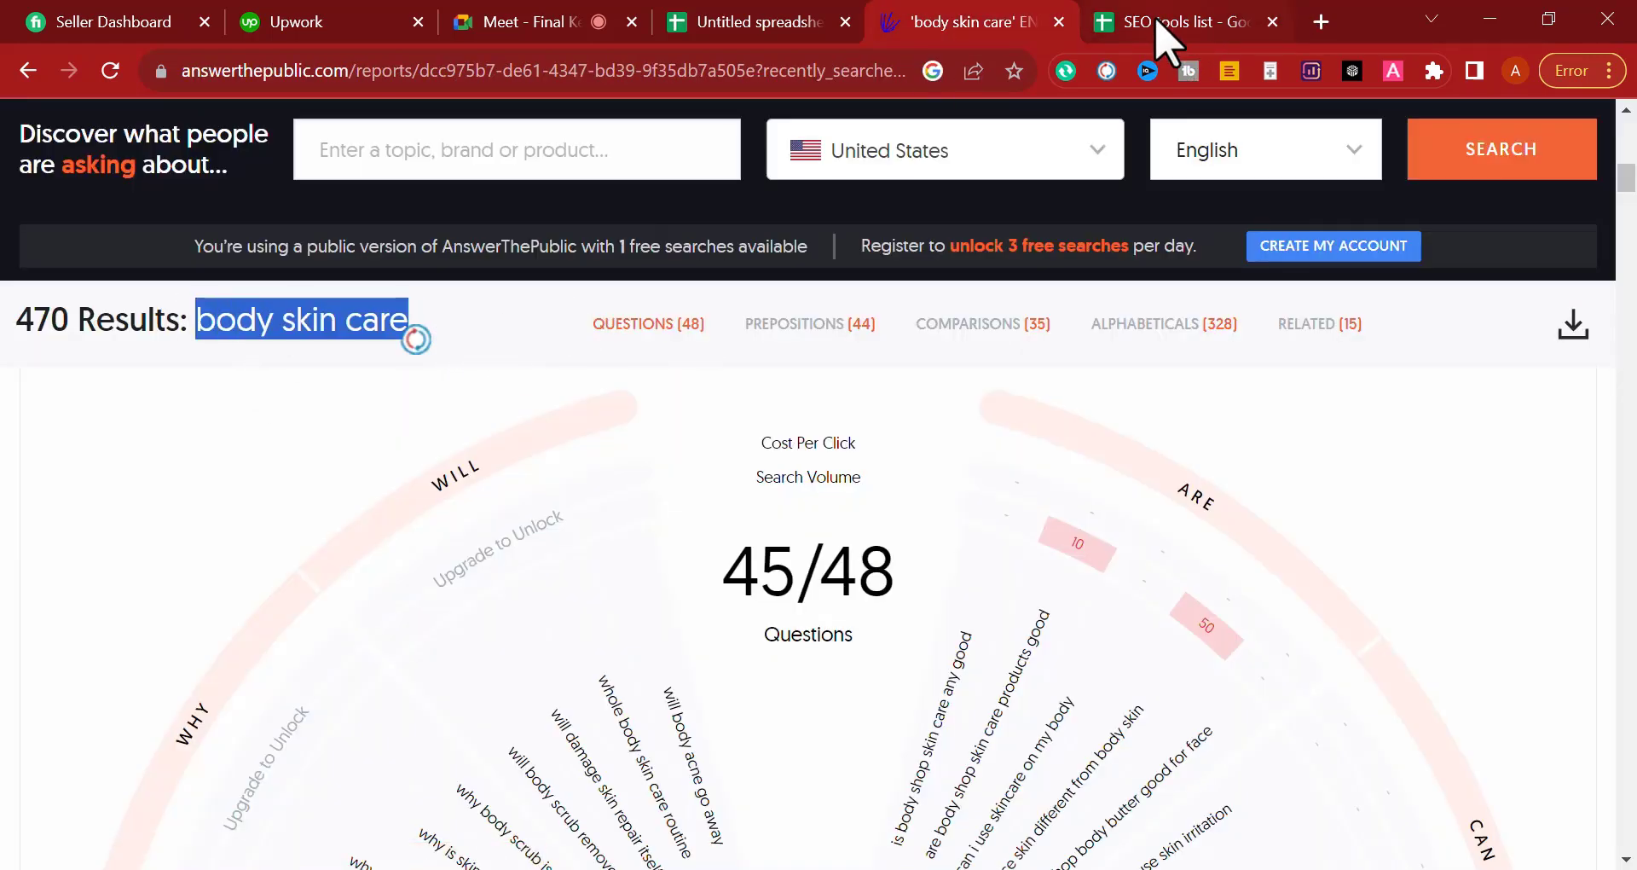
left_click(1185, 24)
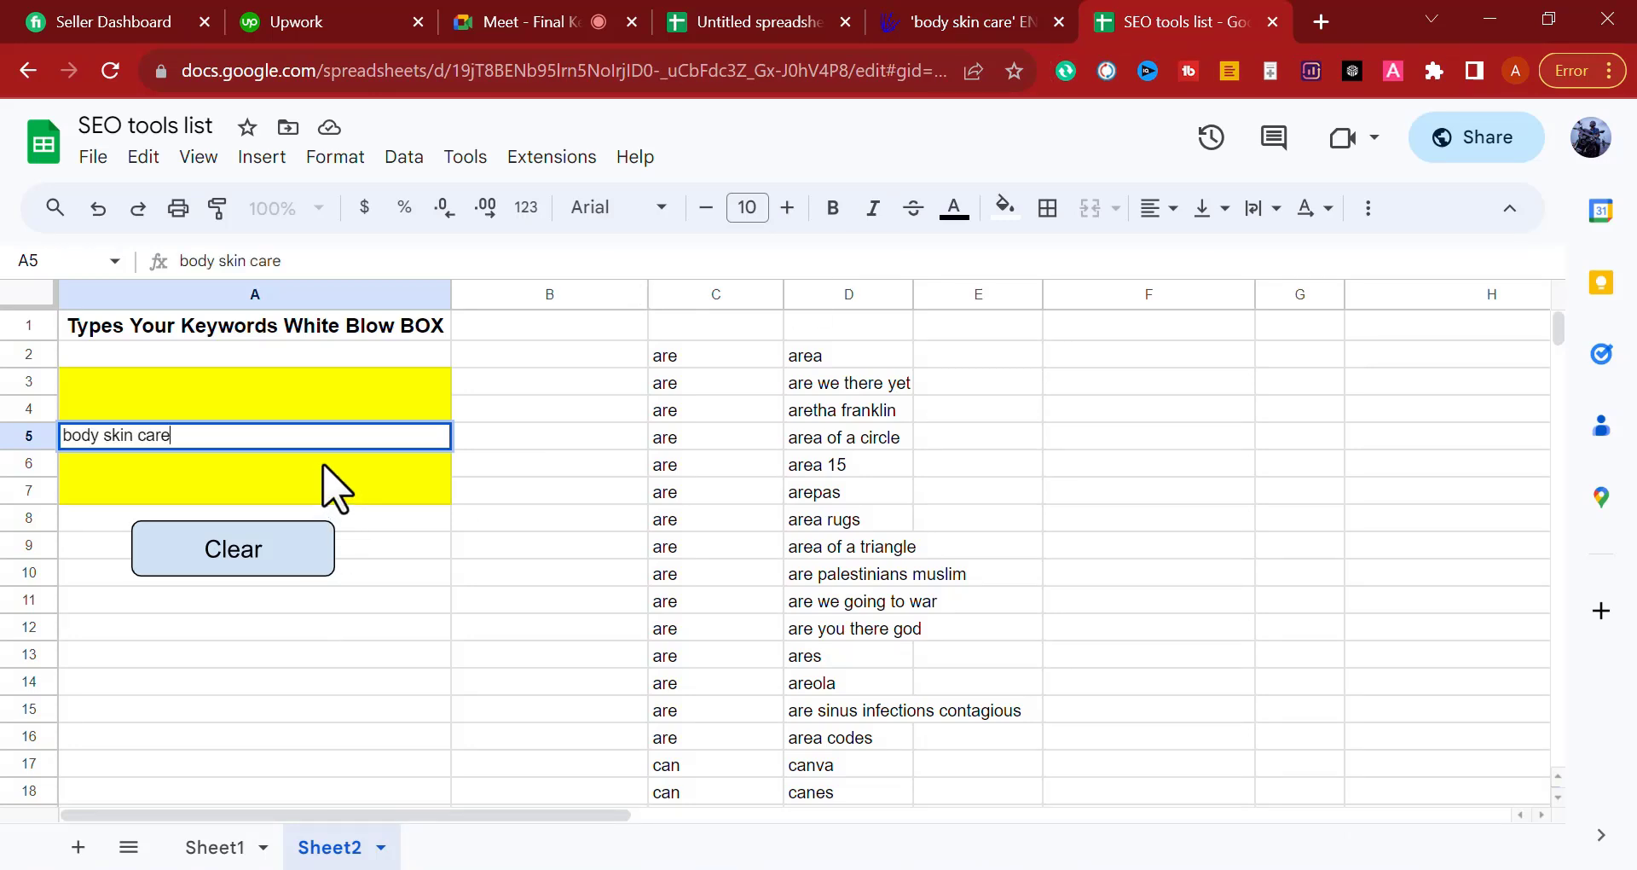
left_click(337, 486)
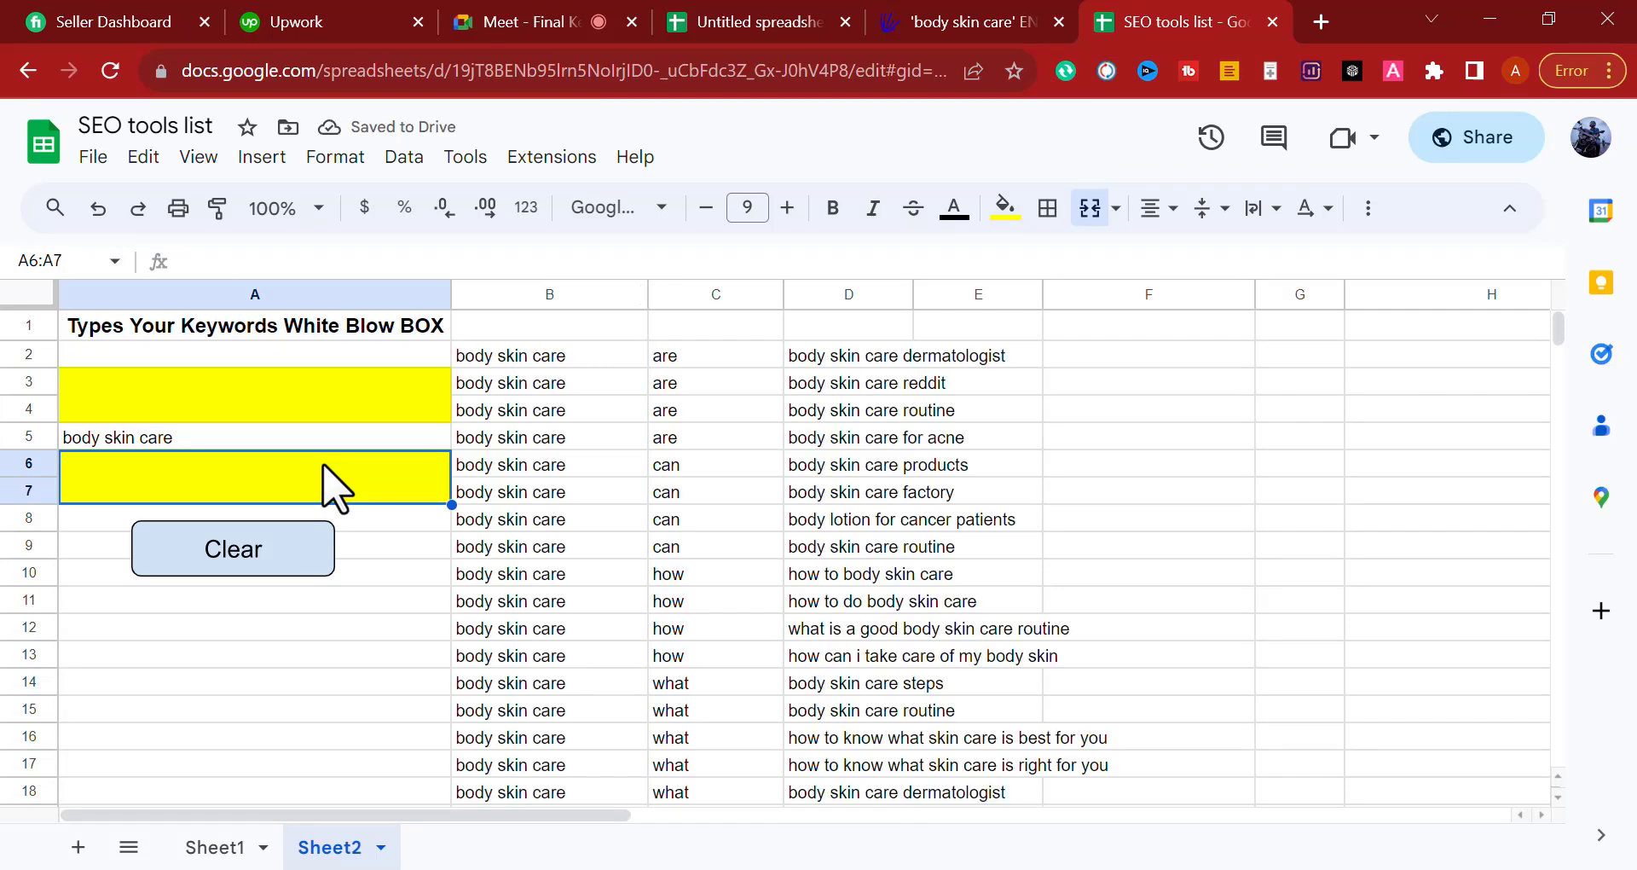
Step: Compare the "are" and "can" rows in column C with the matching segments of the AnswerThePublic Questions wheel
left_click_drag(669, 355, 706, 652)
left_click(706, 653)
left_click(938, 26)
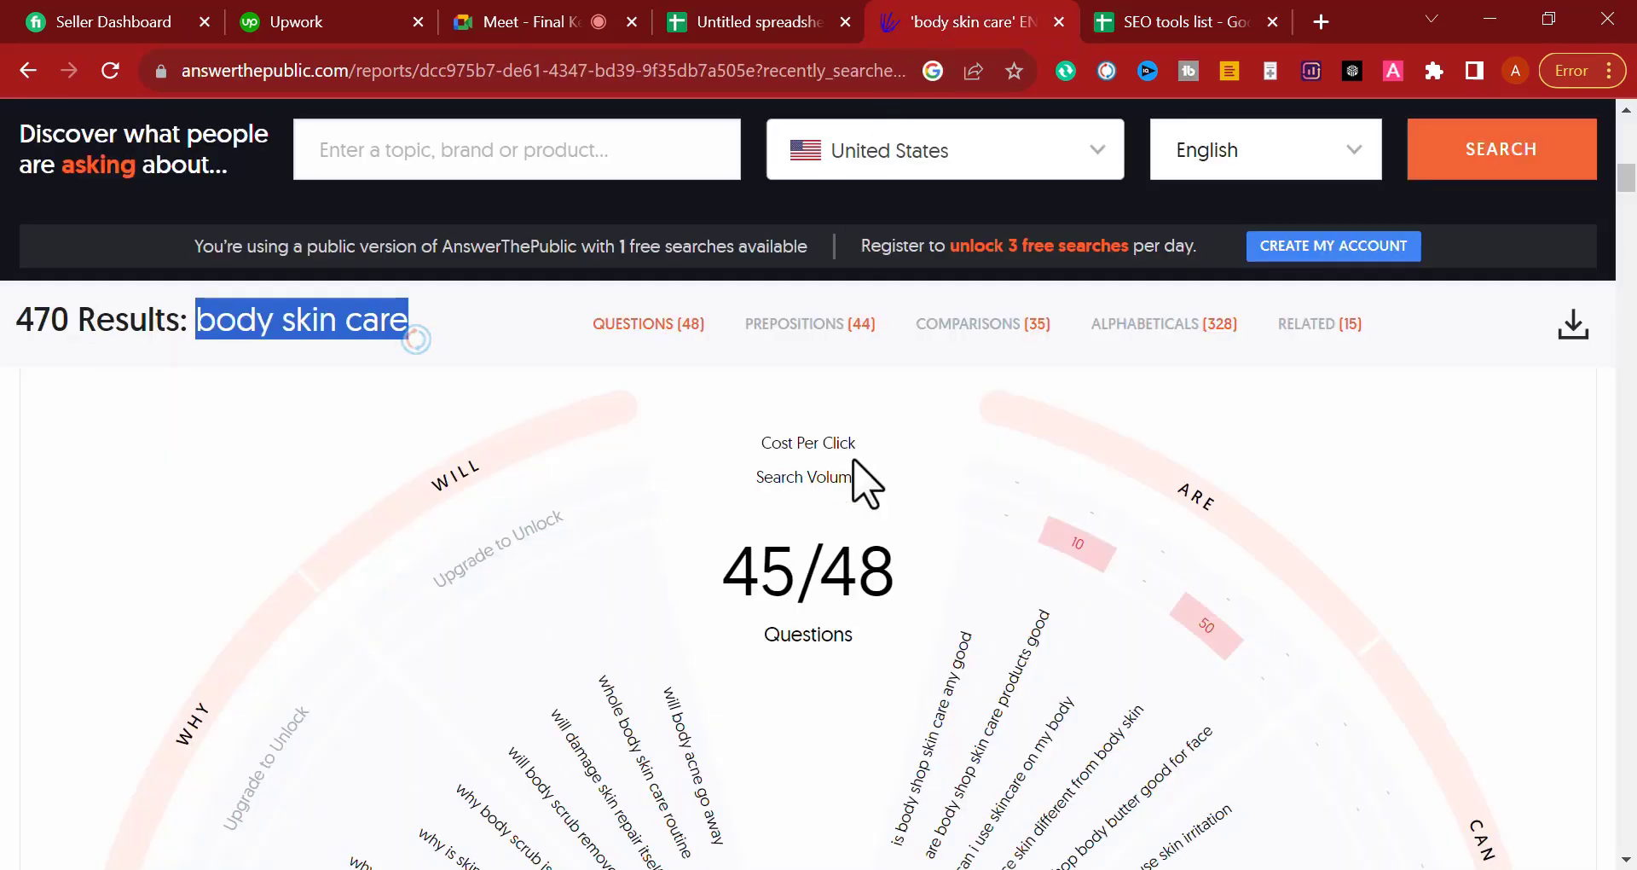
scroll(1205, 516, "down", 3)
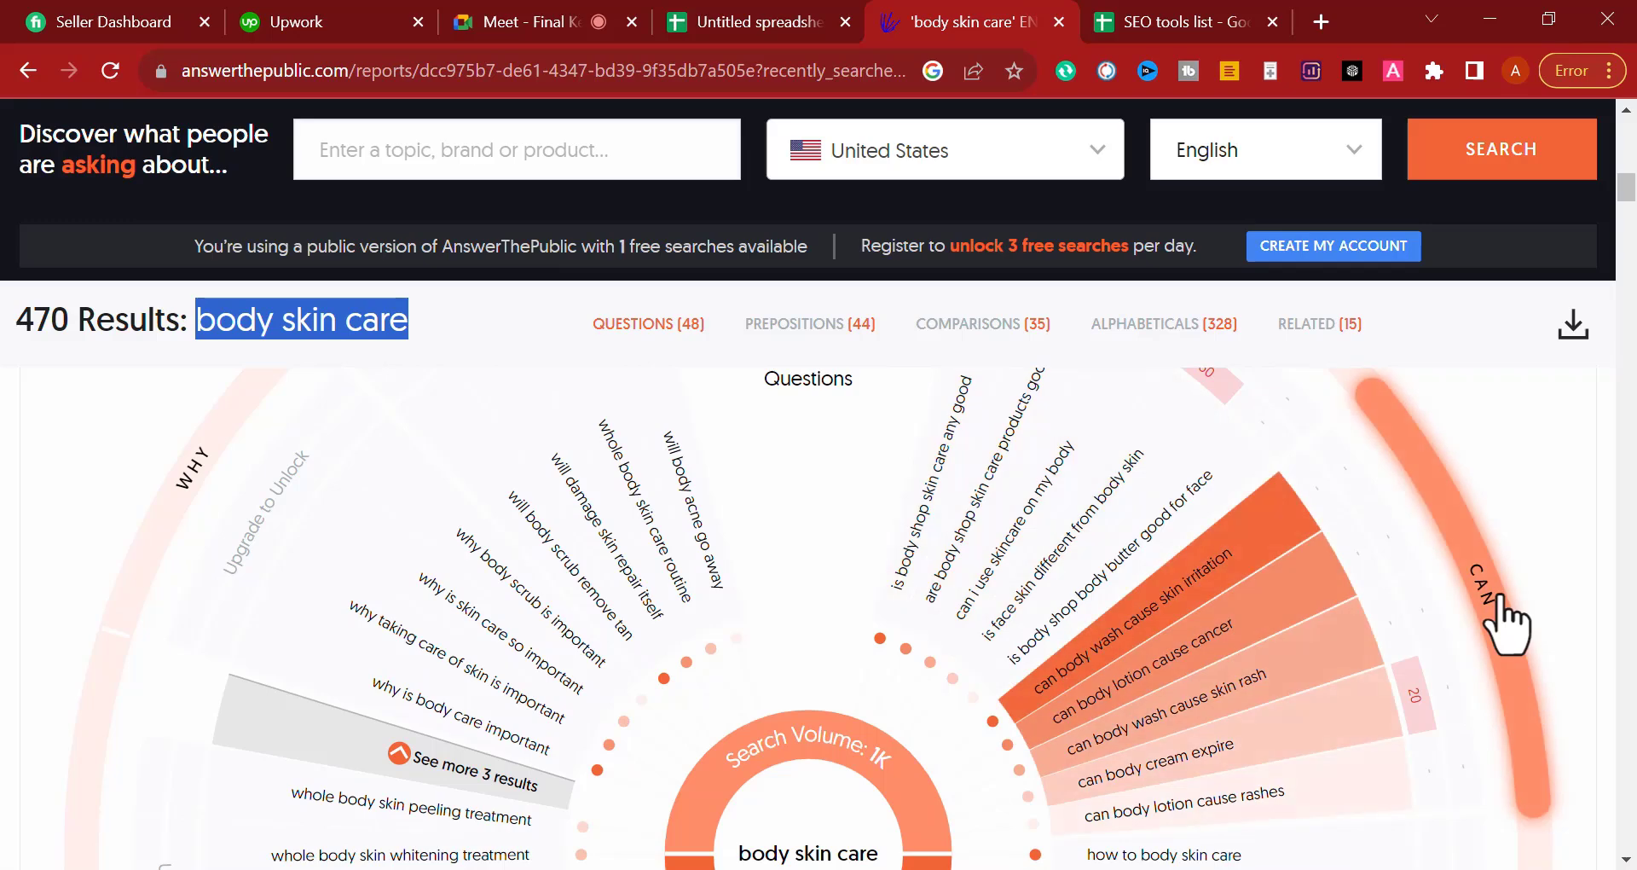
left_click(1206, 23)
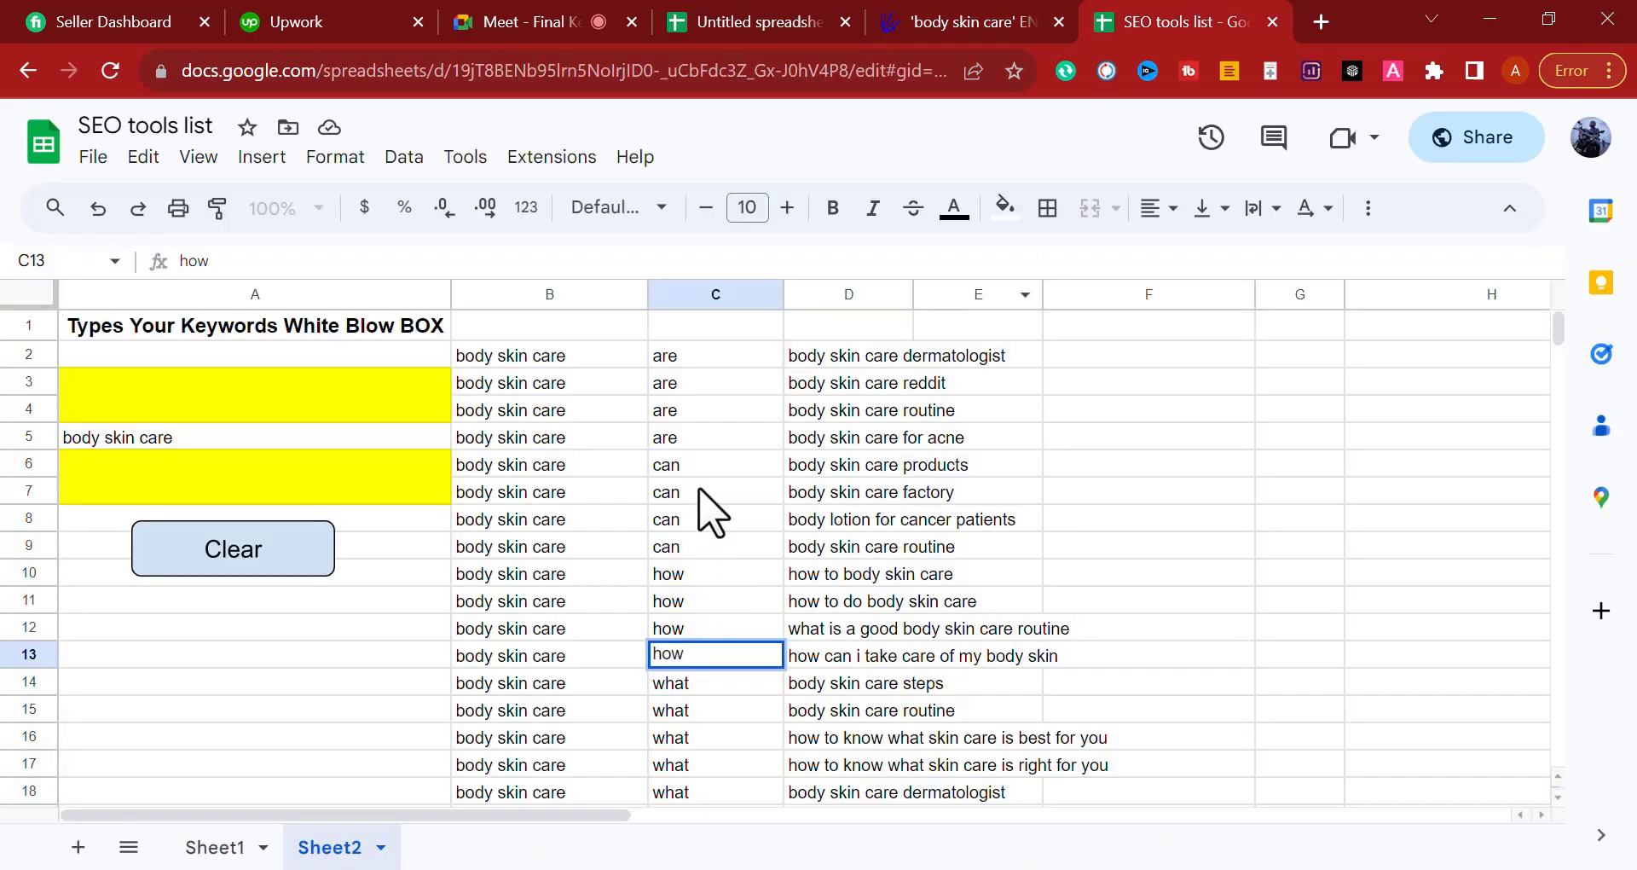
left_click_drag(687, 475, 694, 555)
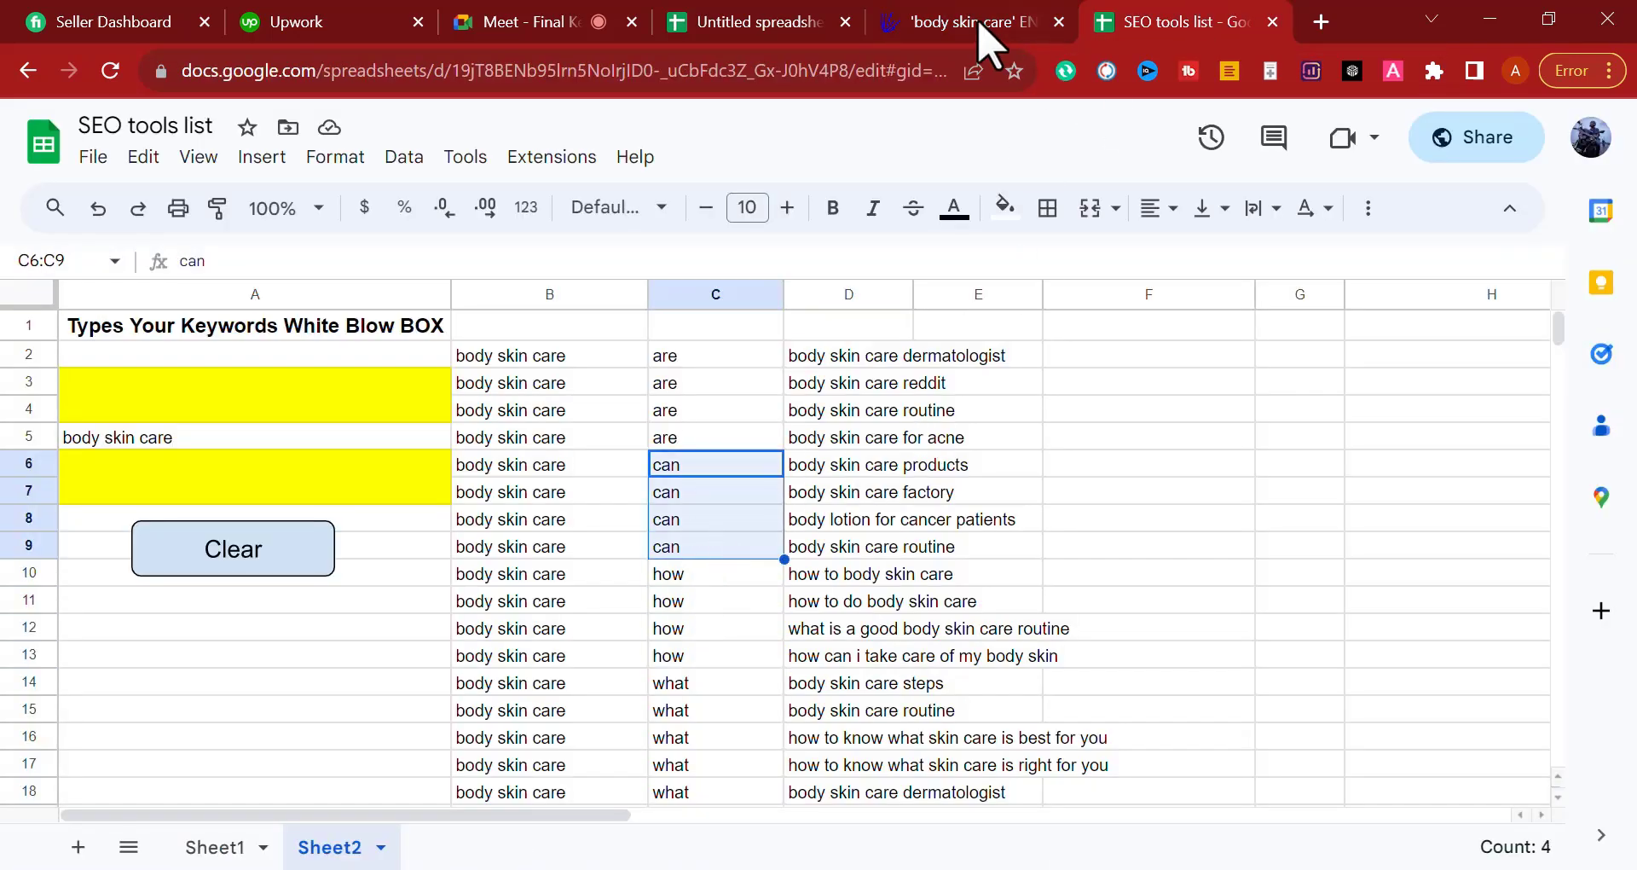
Step: Check the "how" and "what" rows in column C against the lower part of the AnswerThePublic wheel
left_click(946, 22)
scroll(1461, 585, "down", 5)
left_click(1185, 22)
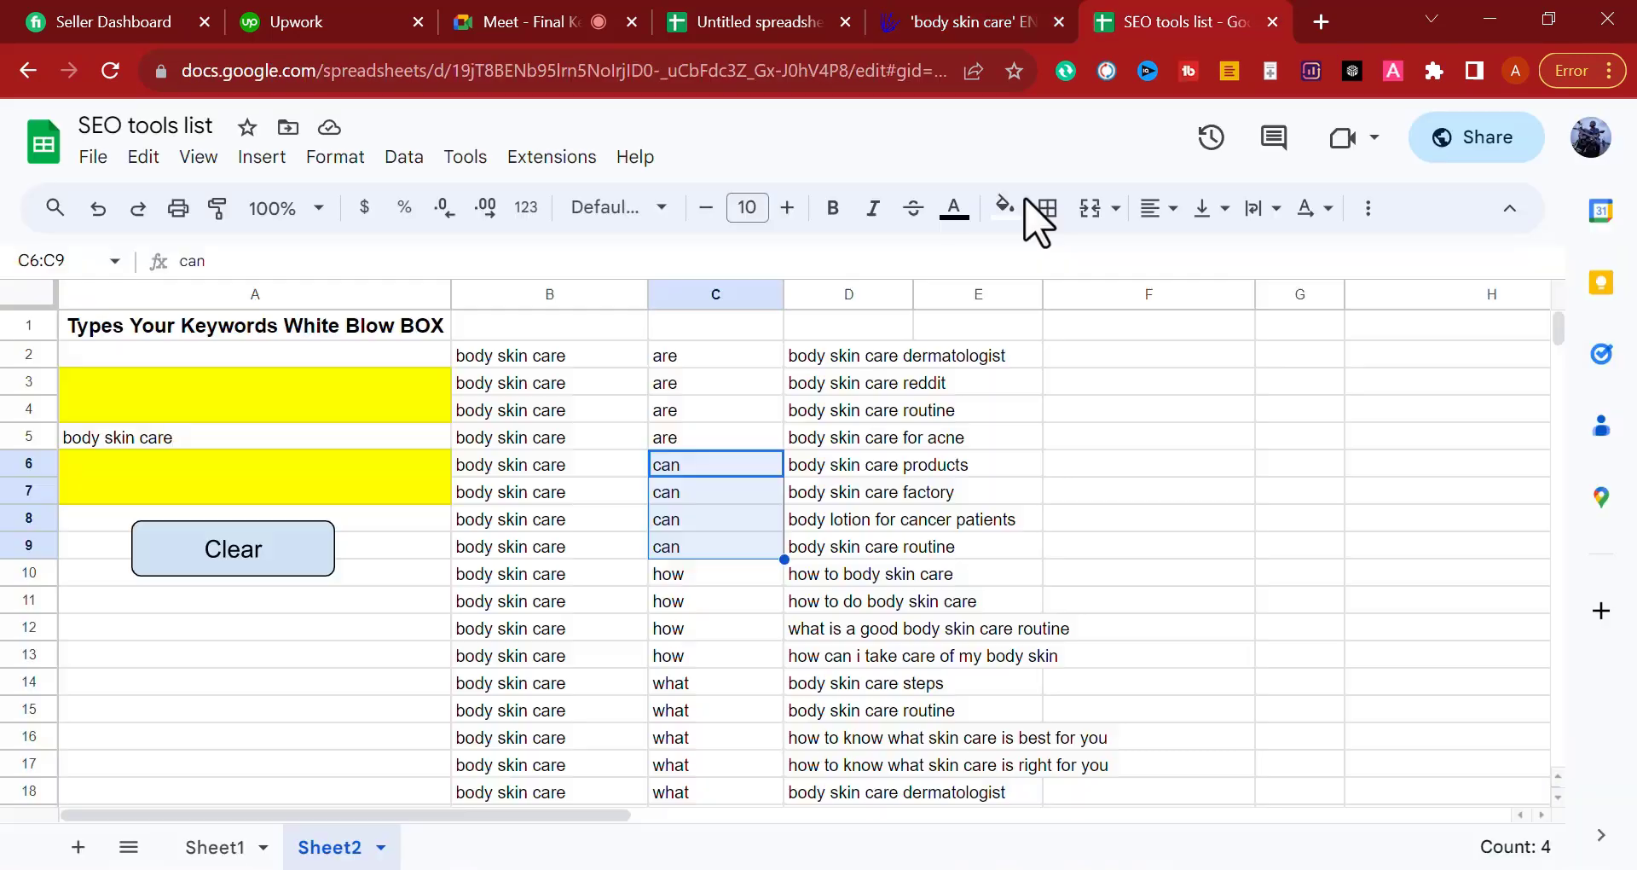
left_click_drag(701, 573, 718, 708)
scroll(724, 588, "down", 1)
Step: Compare the "when" and "where" rows in column C with the AnswerThePublic wheel, then return to the SEO tools list
left_click(946, 22)
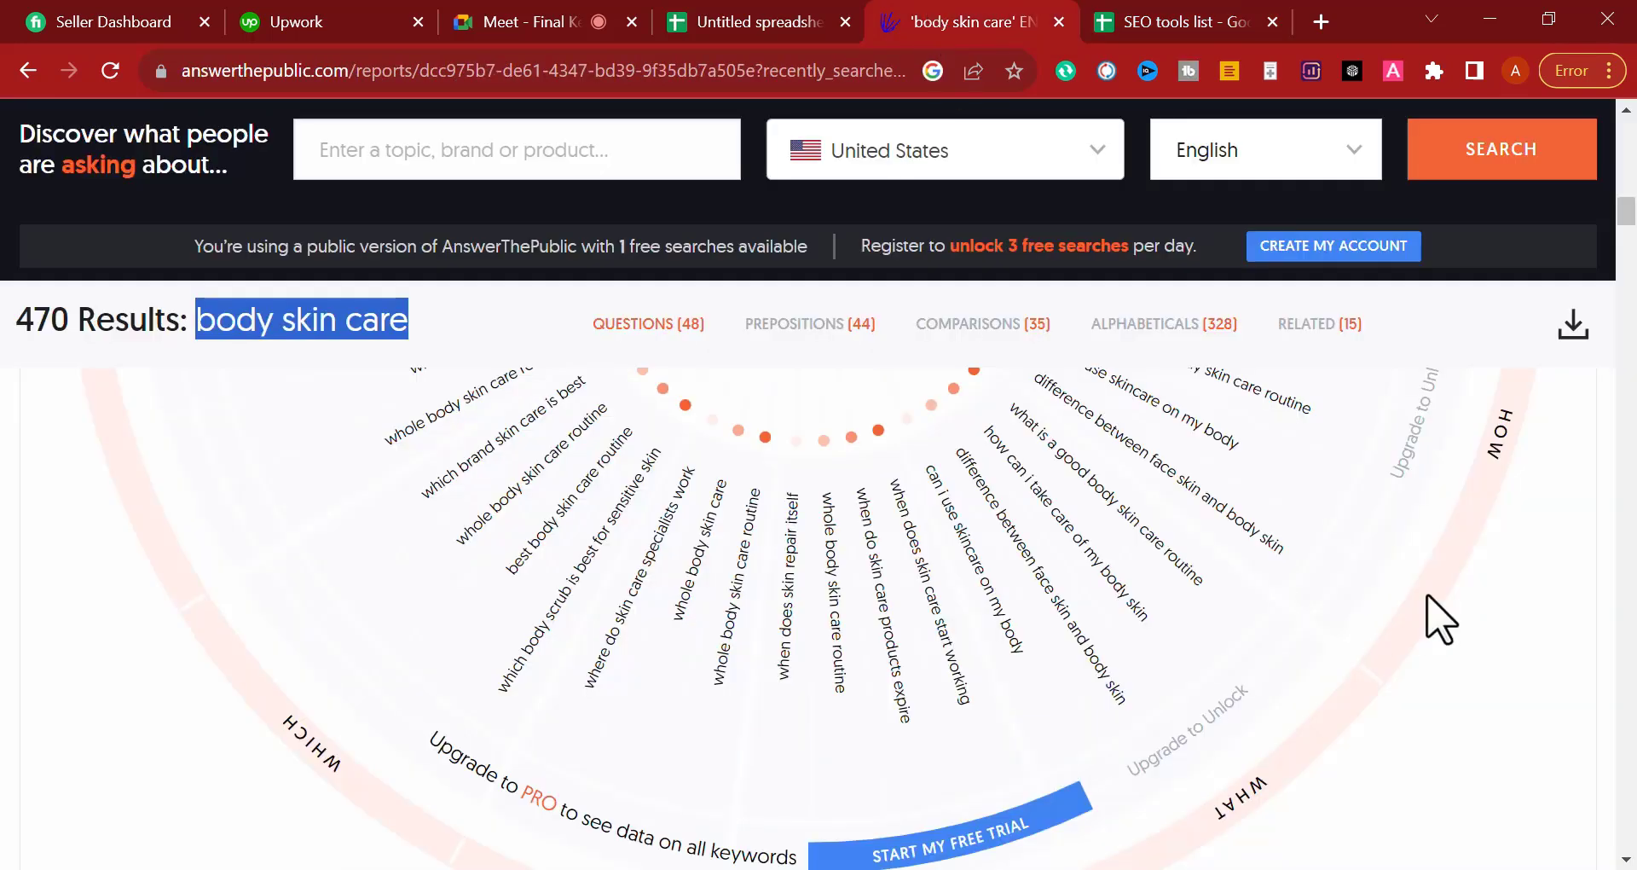
scroll(1330, 618, "down", 4)
left_click(1126, 26)
scroll(767, 579, "down", 3)
left_click_drag(735, 570, 717, 680)
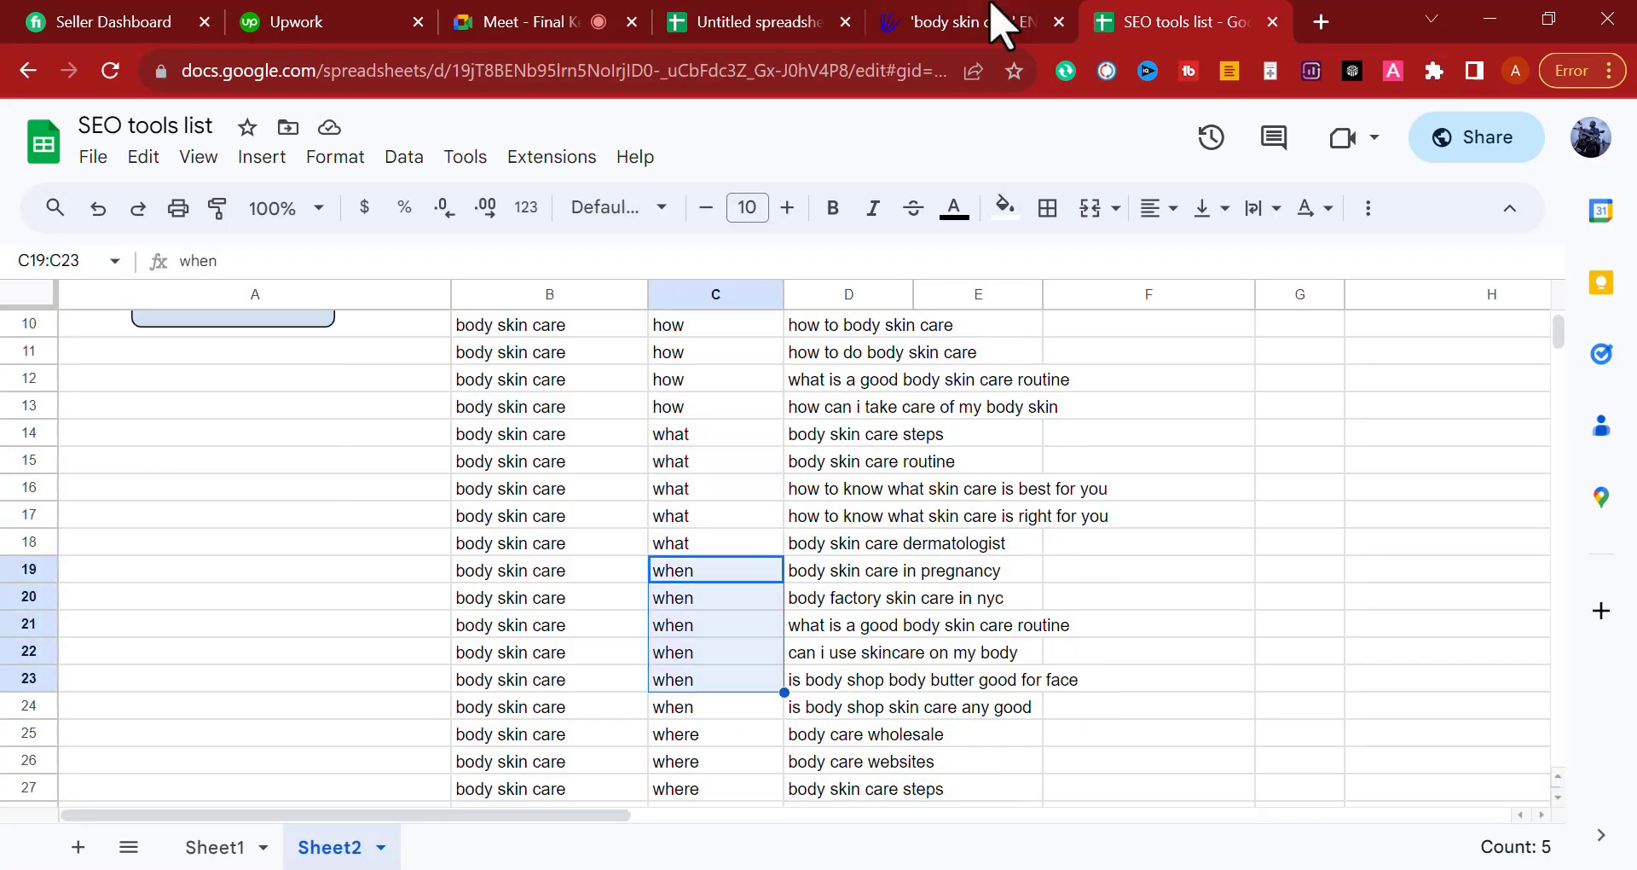
left_click(998, 18)
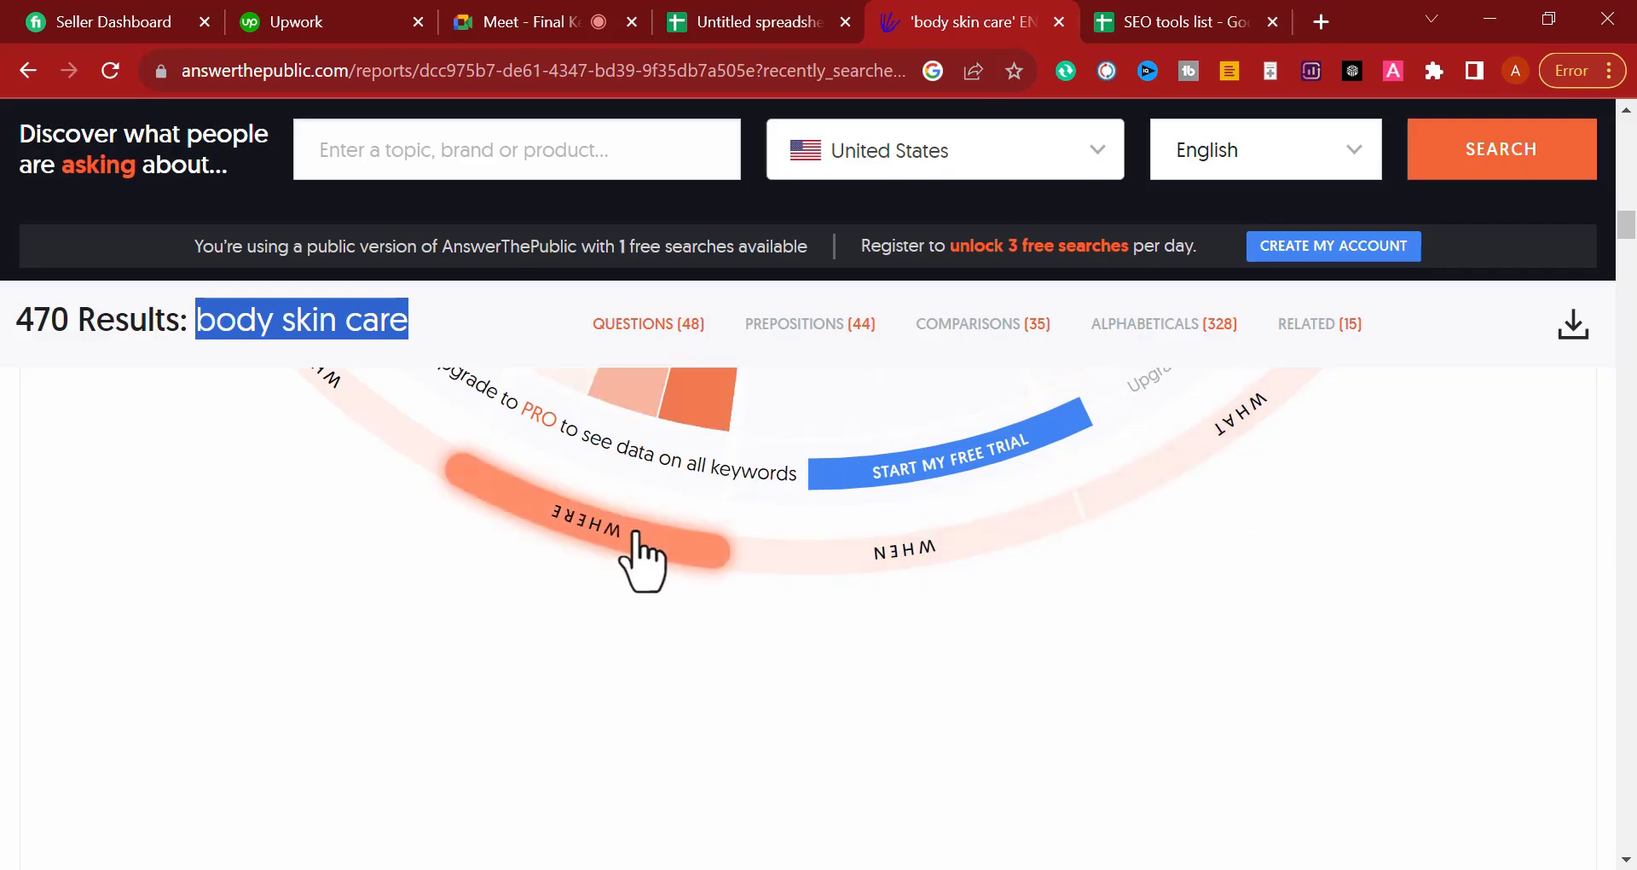
scroll(248, 486, "up", 5)
scroll(137, 562, "up", 3)
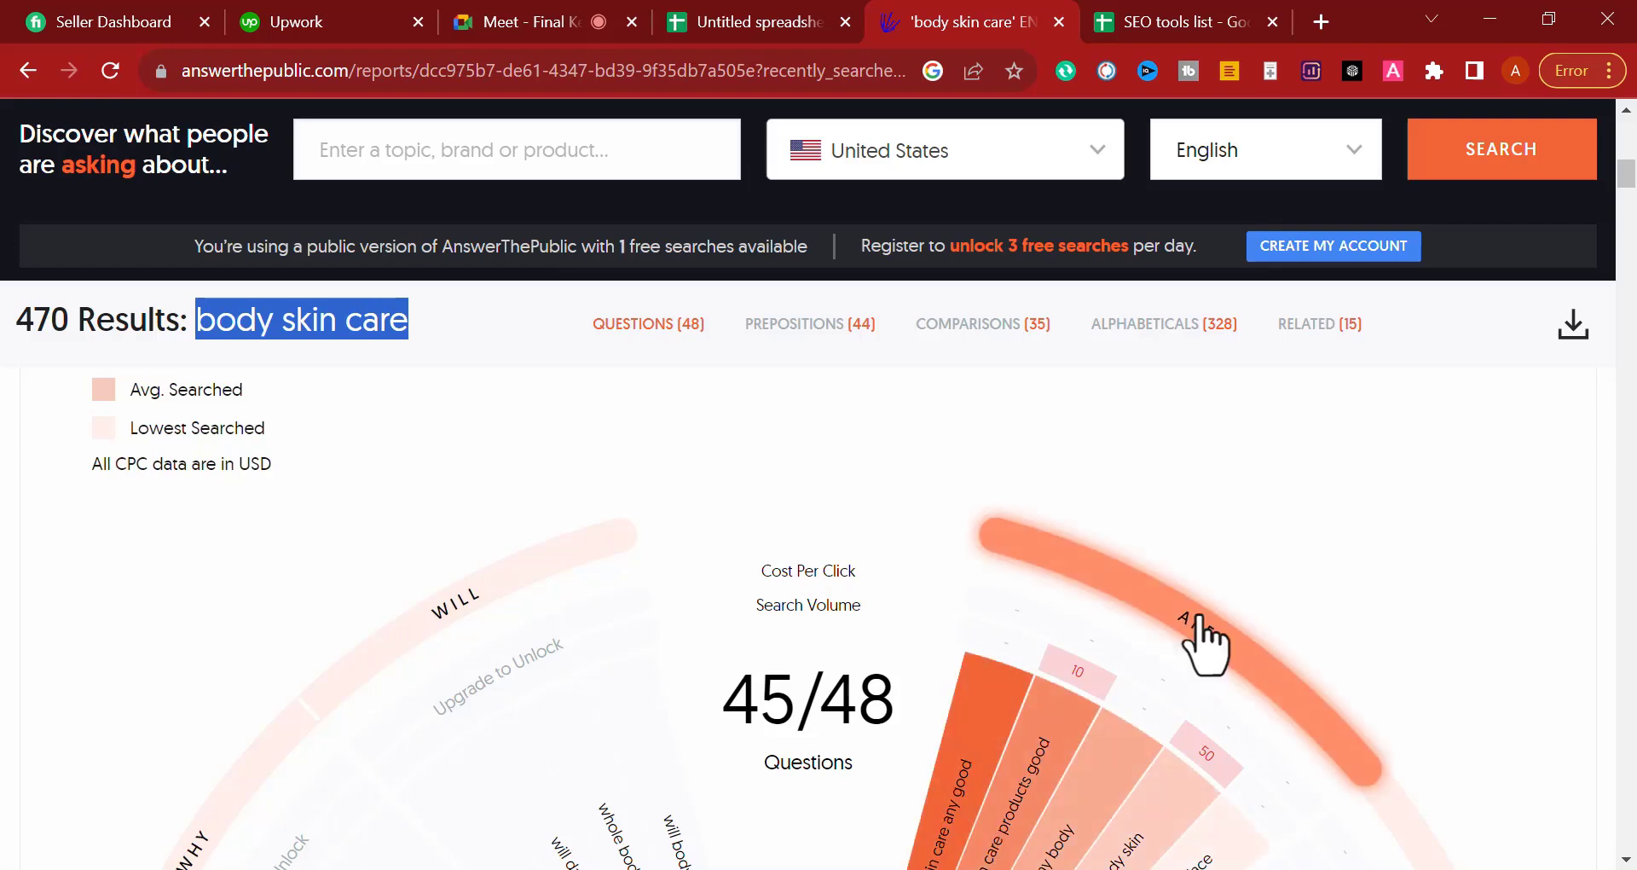
left_click(1172, 18)
left_click(1313, 516)
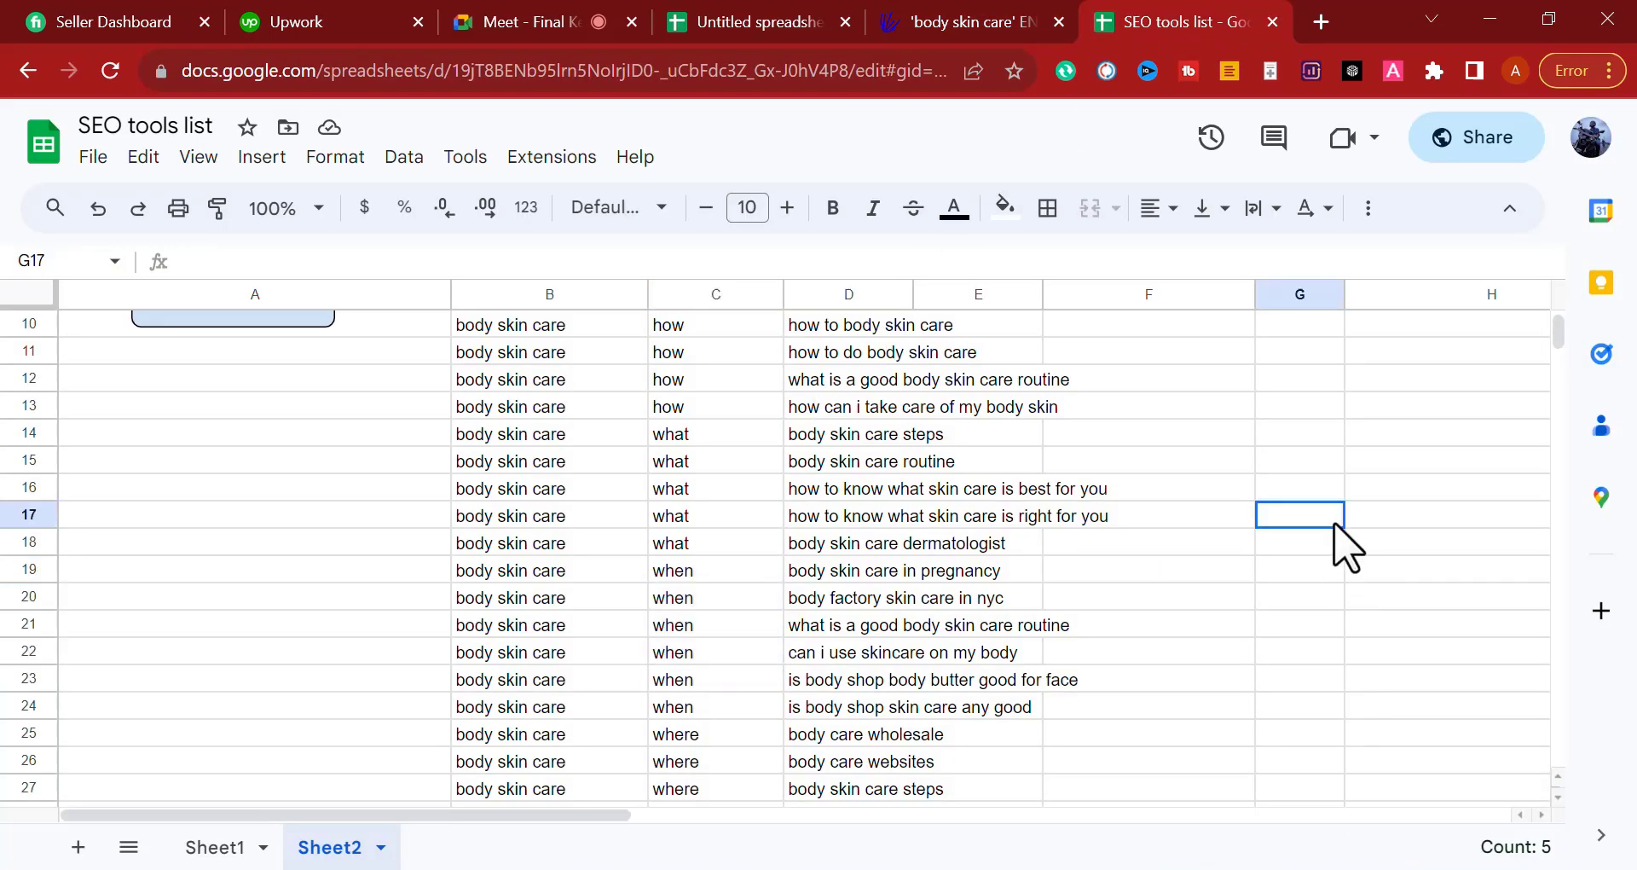
Step: Review the full list of generated keyword suggestions on Sheet2 from the first row to the end
scroll(1010, 490, "up", 3)
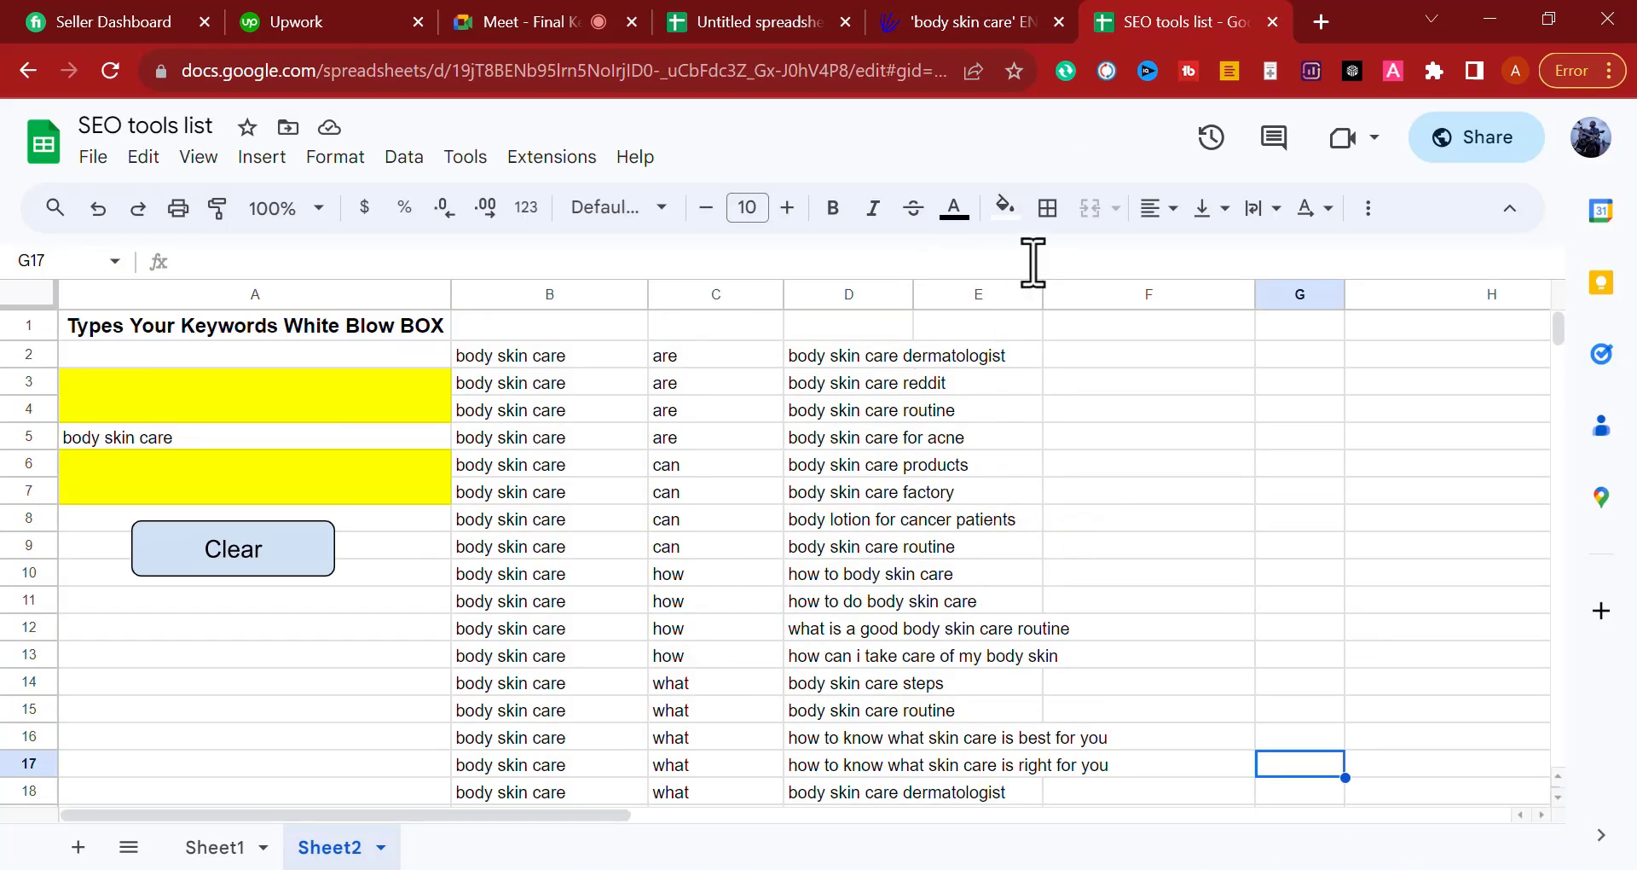
scroll(754, 478, "down", 20)
scroll(779, 571, "up", 20)
scroll(861, 545, "up", 10)
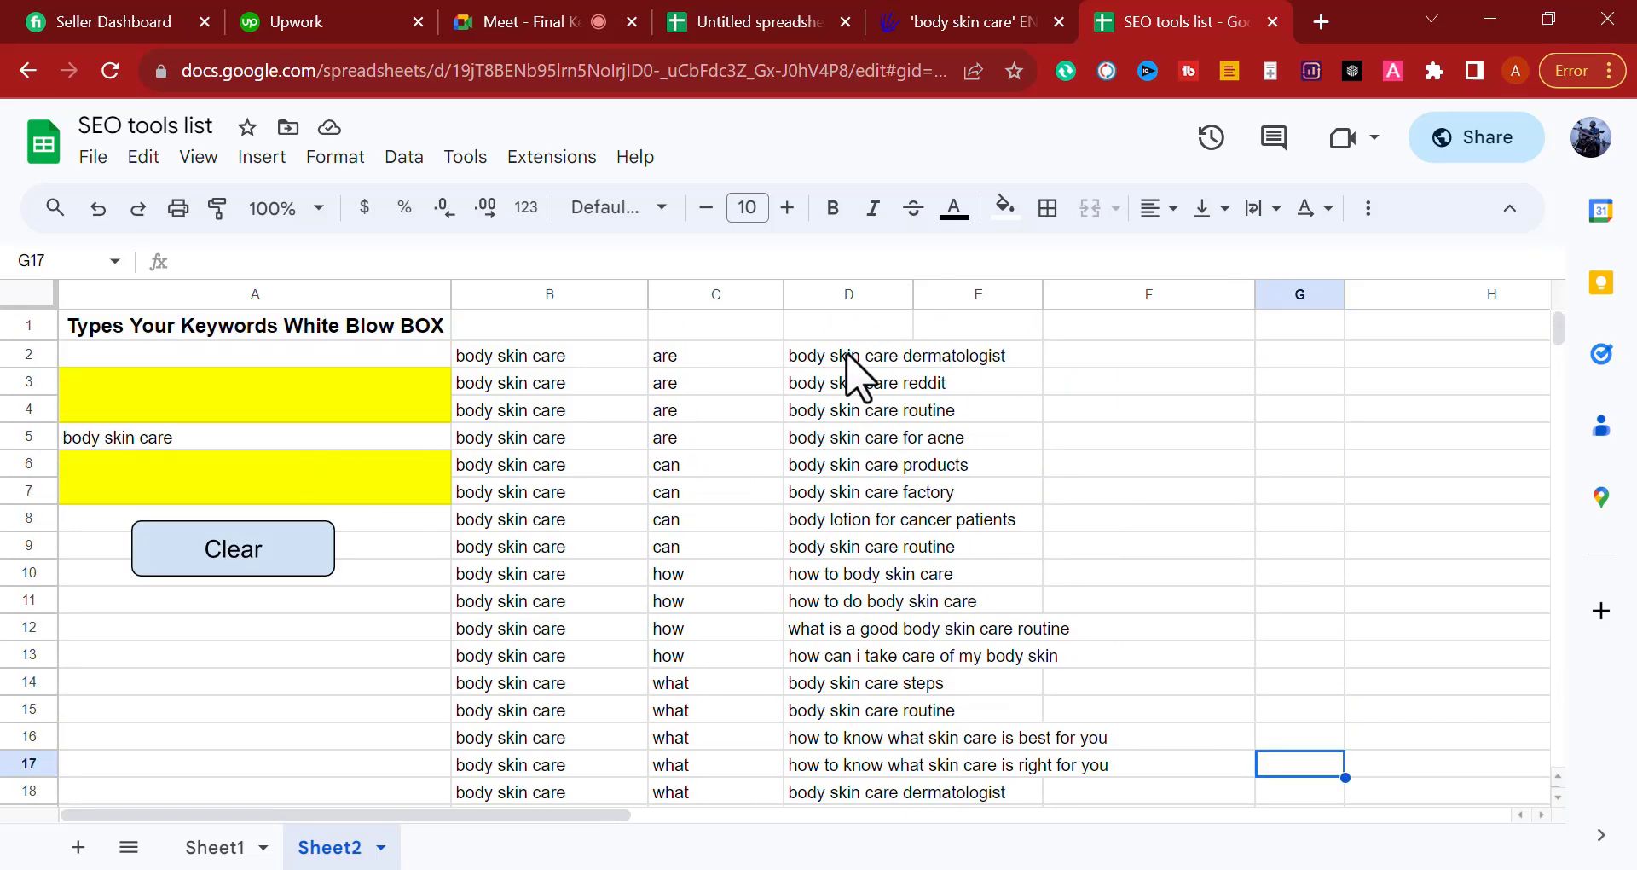
left_click_drag(847, 357, 870, 797)
left_click(1126, 576)
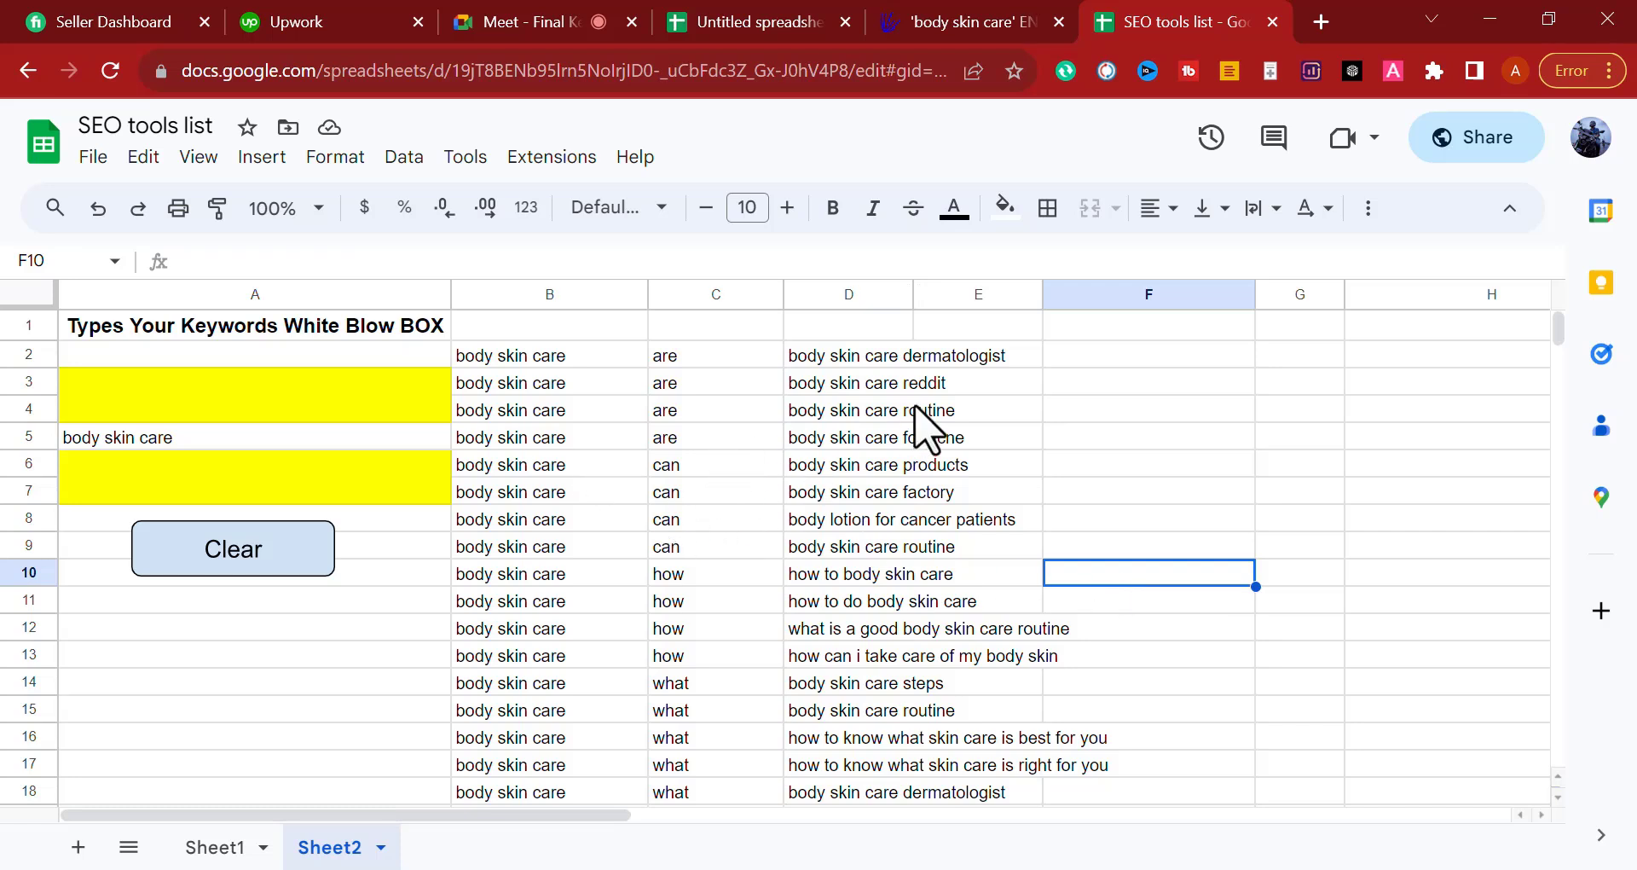
Step: Examine the individual keyword suggestions at the start of column D, selecting cells D2 to D14
left_click(820, 360)
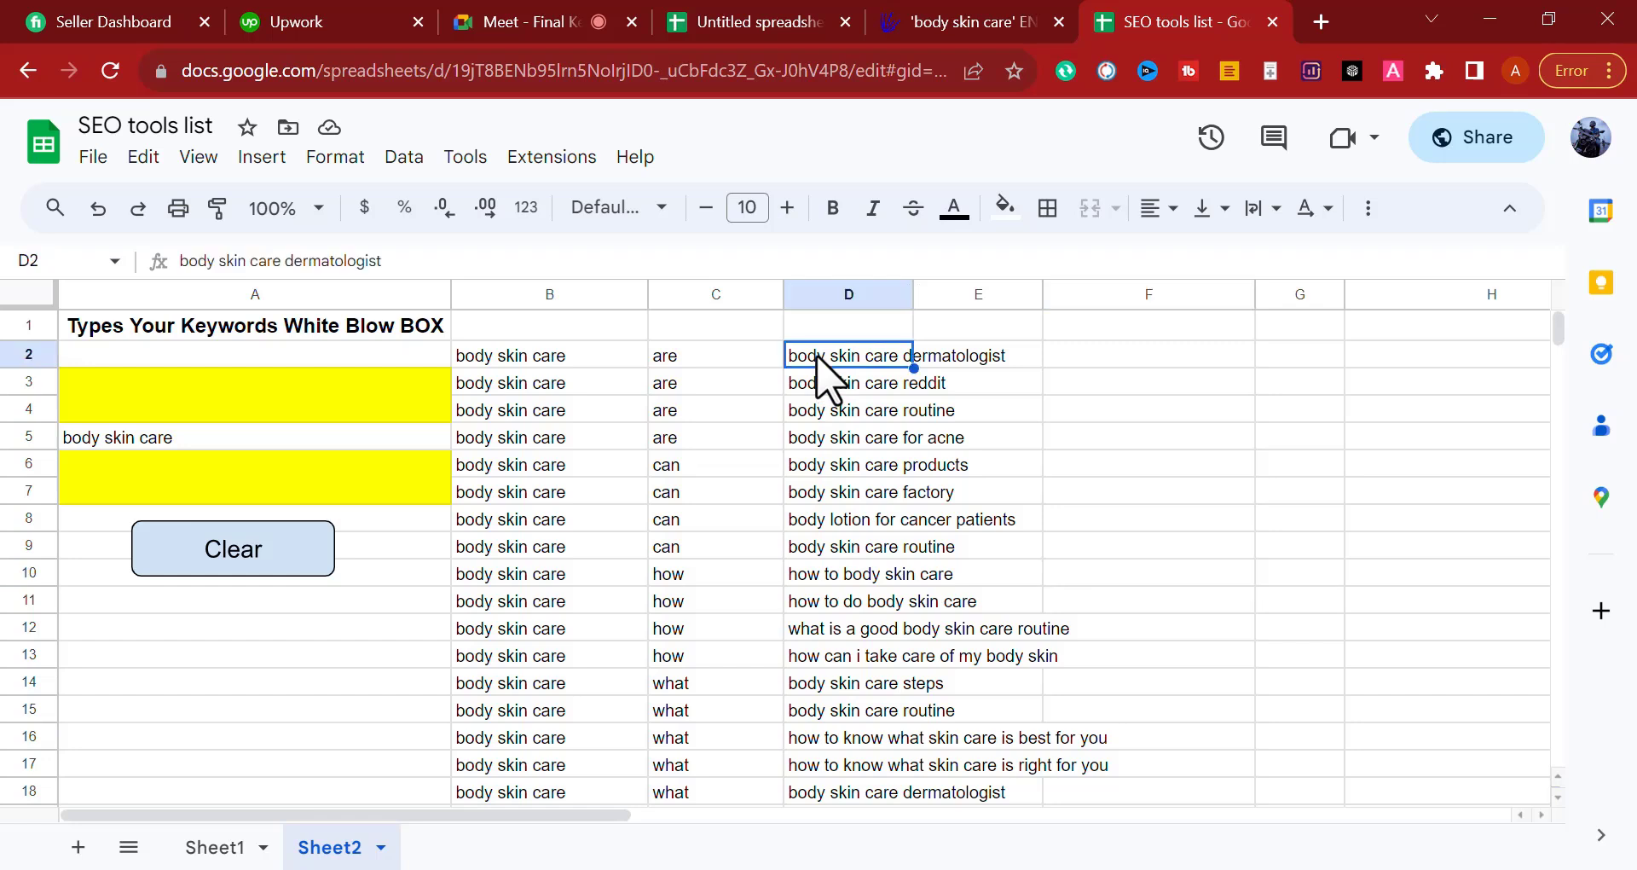
left_click(1181, 522)
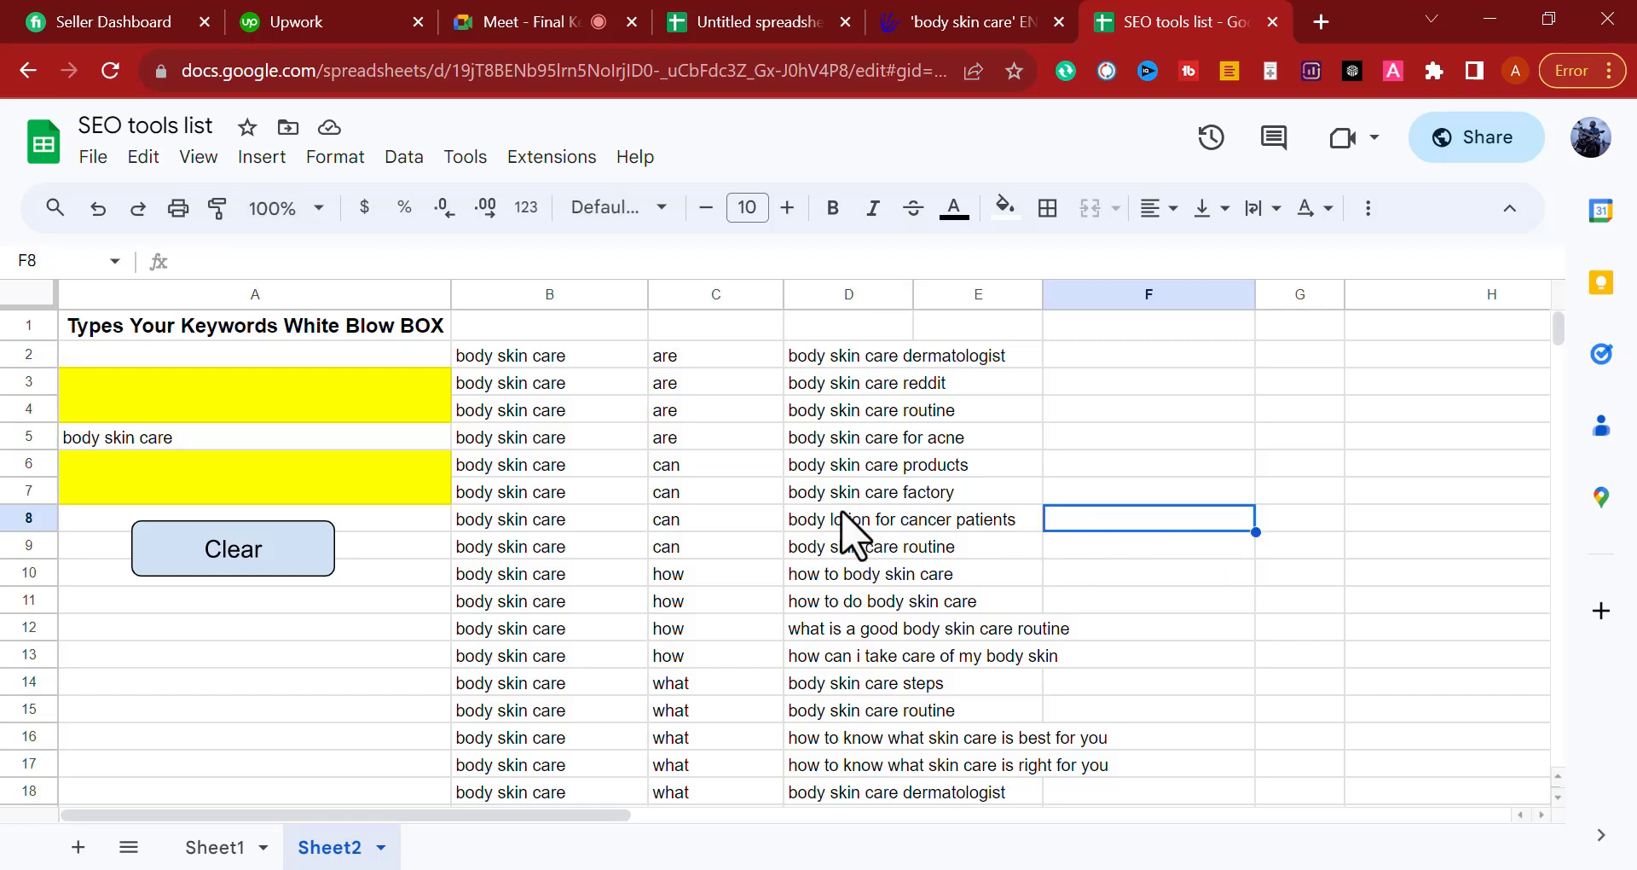
left_click_drag(816, 384, 867, 353)
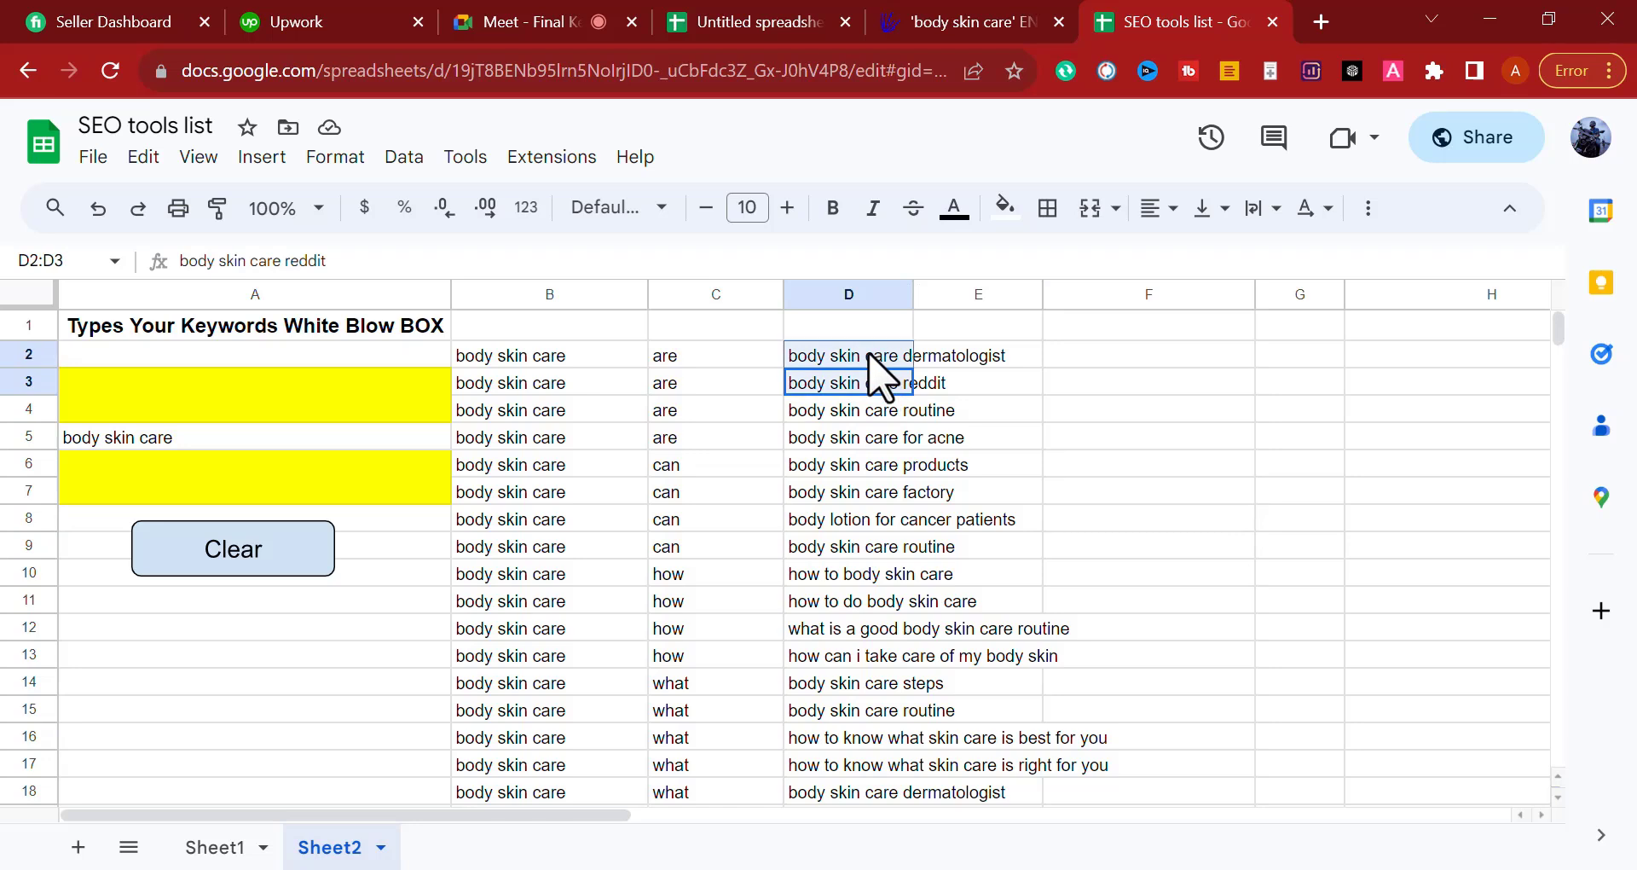
left_click(1184, 420)
left_click(836, 358)
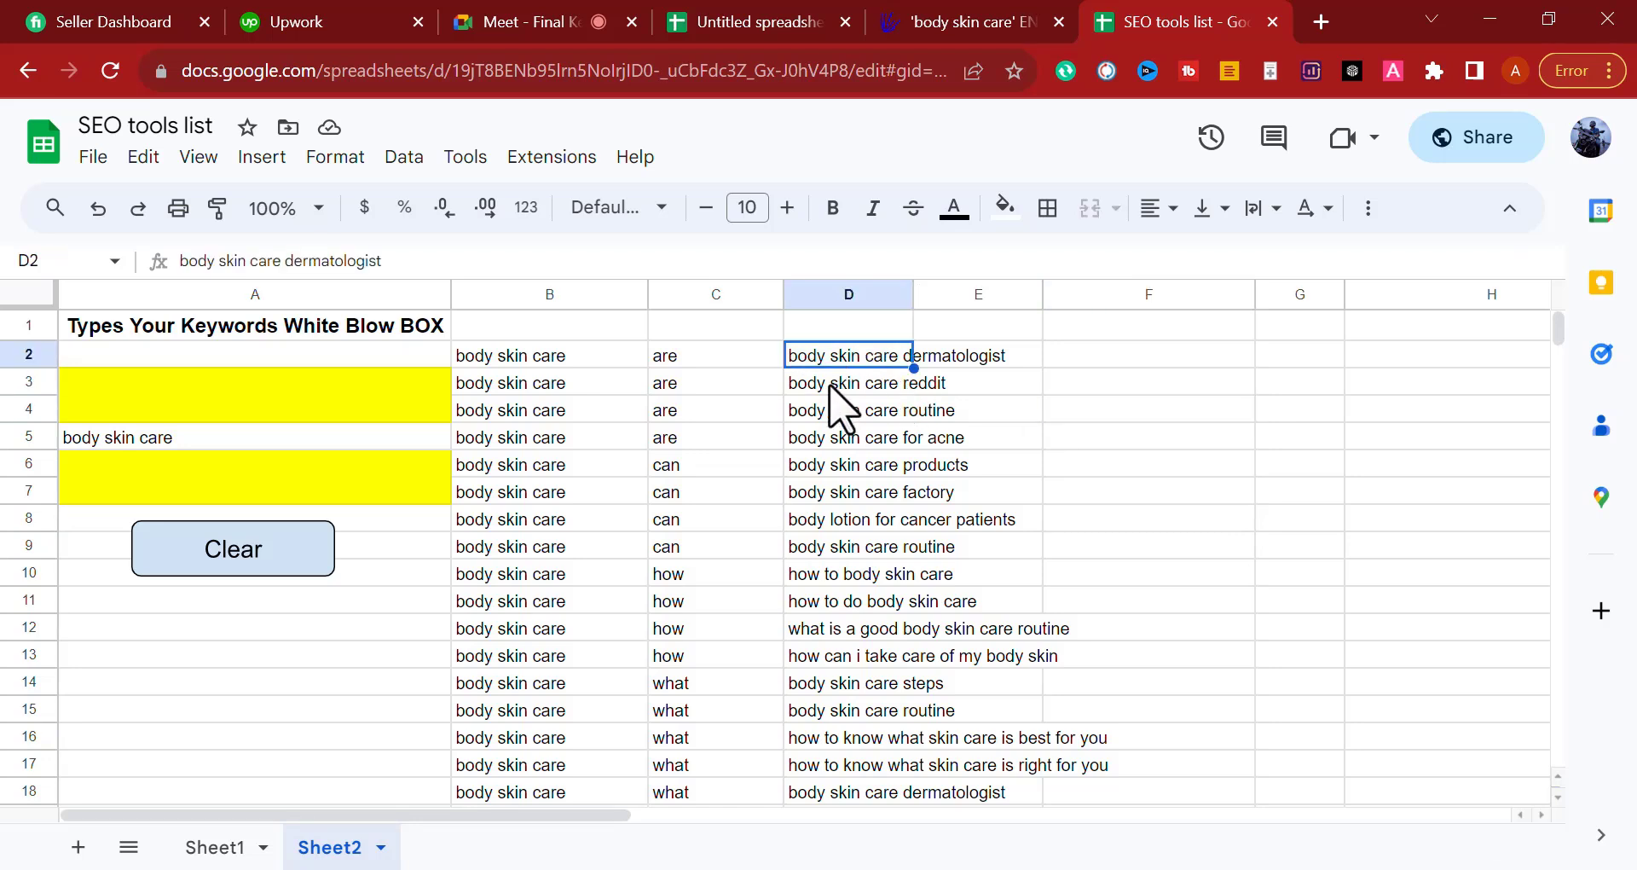
left_click(831, 383)
left_click(1302, 546)
left_click_drag(844, 358, 912, 706)
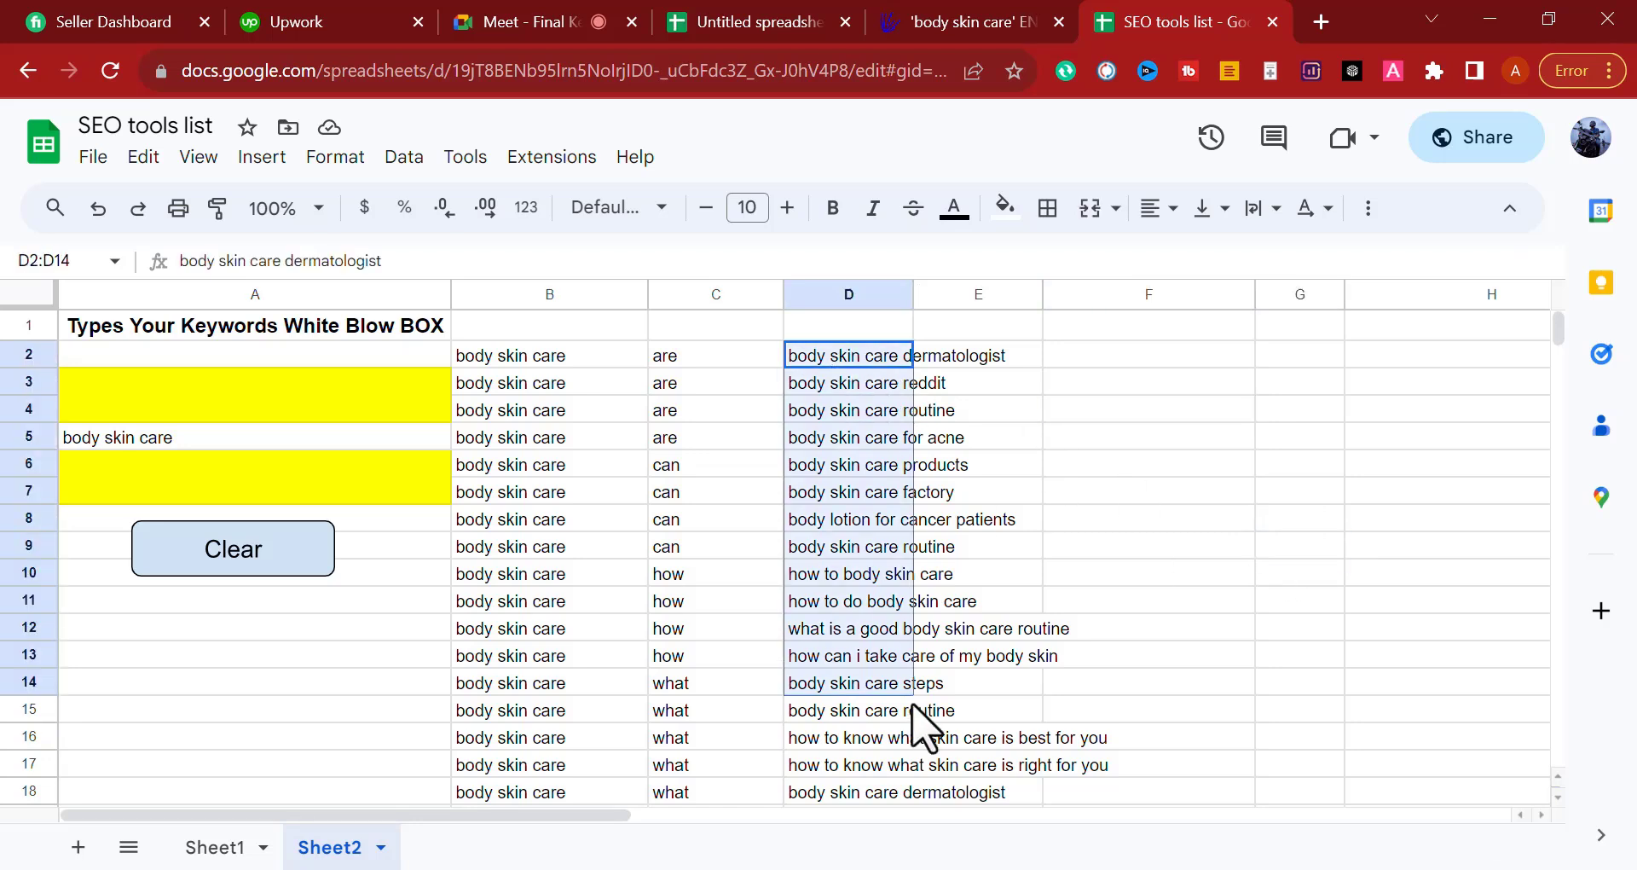
Step: Select the whole column of keyword suggestions from D2 to D57 to look over its extent
left_click(1407, 573)
left_click_drag(869, 358, 851, 601)
scroll(914, 657, "up", 15)
scroll(1138, 567, "up", 1)
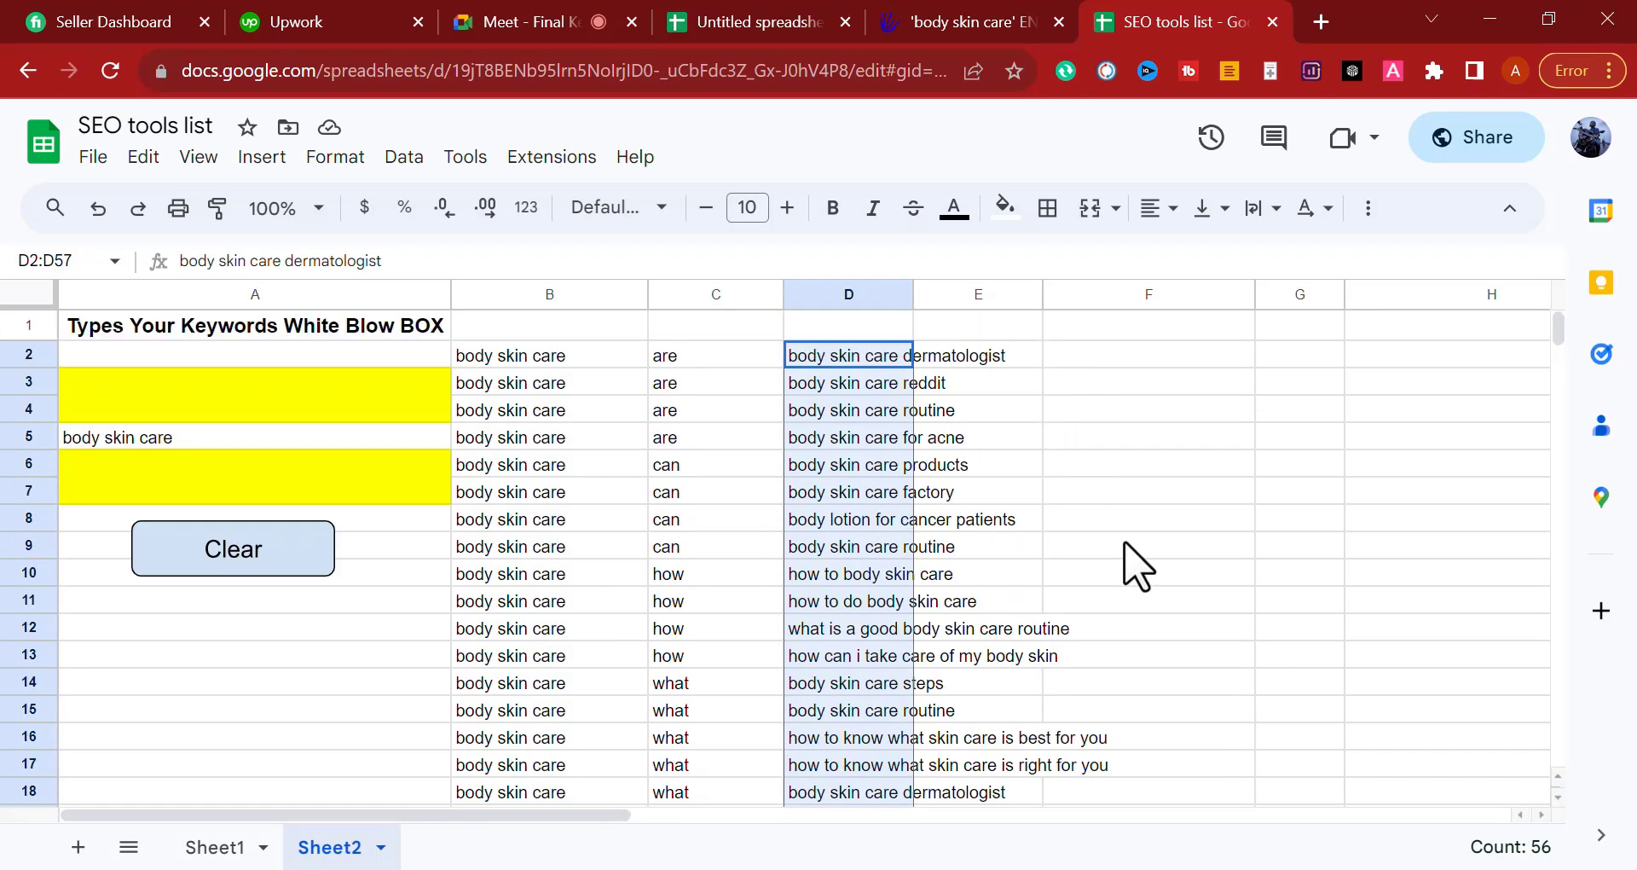
left_click(974, 525)
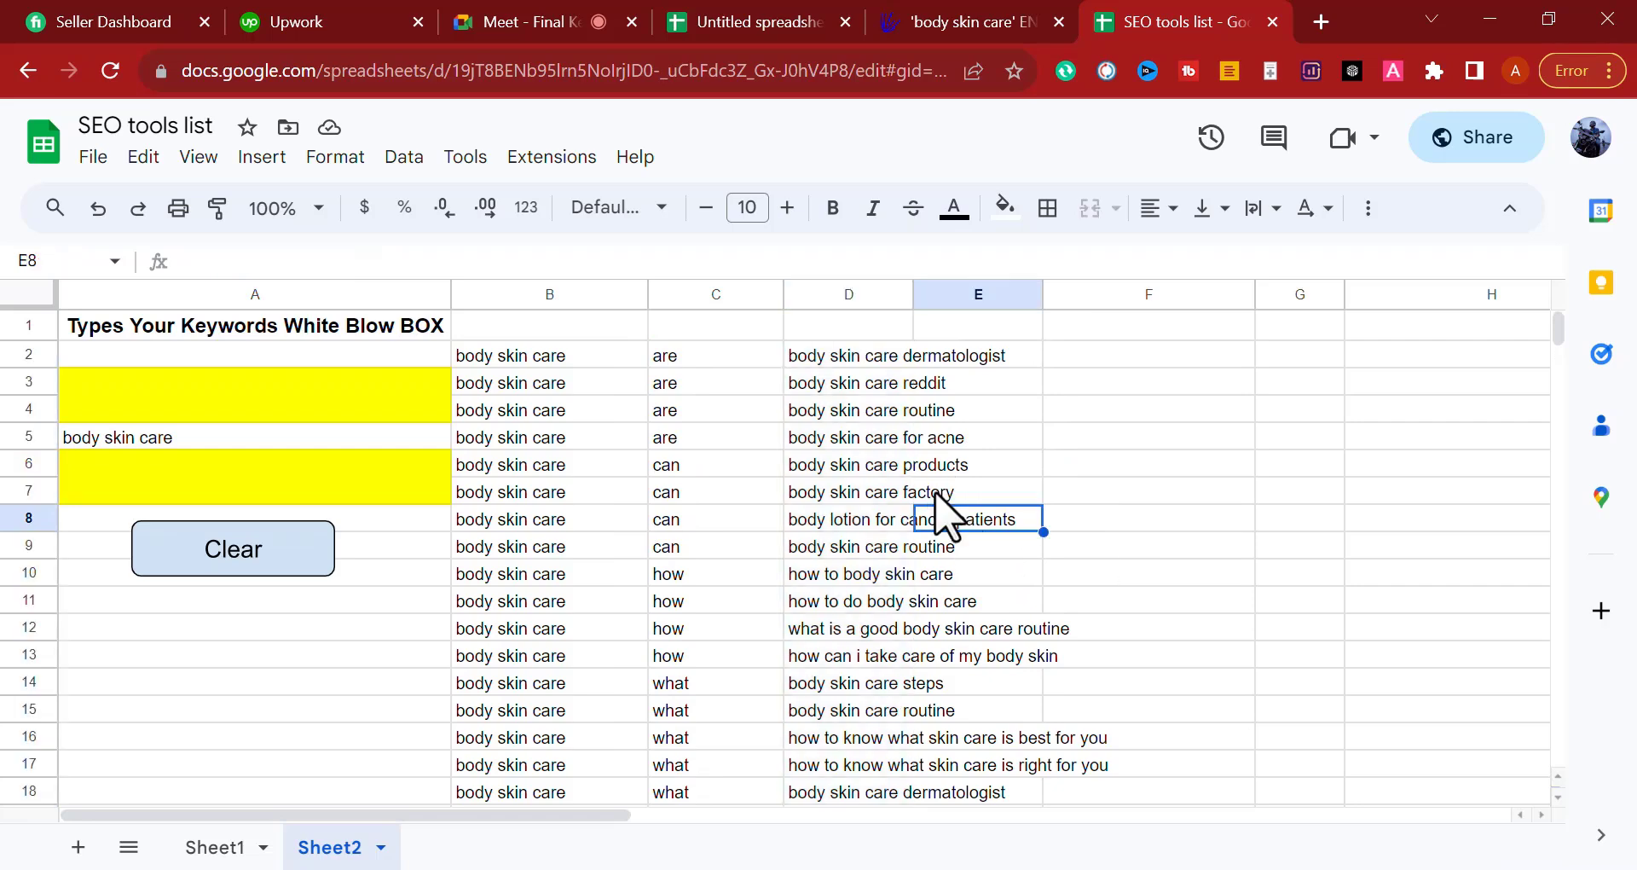
Step: Open the "body skin care products" suggestion in D6 to inspect its text
left_click(806, 468)
double_click(801, 465)
right_click(805, 464)
left_click(1487, 492)
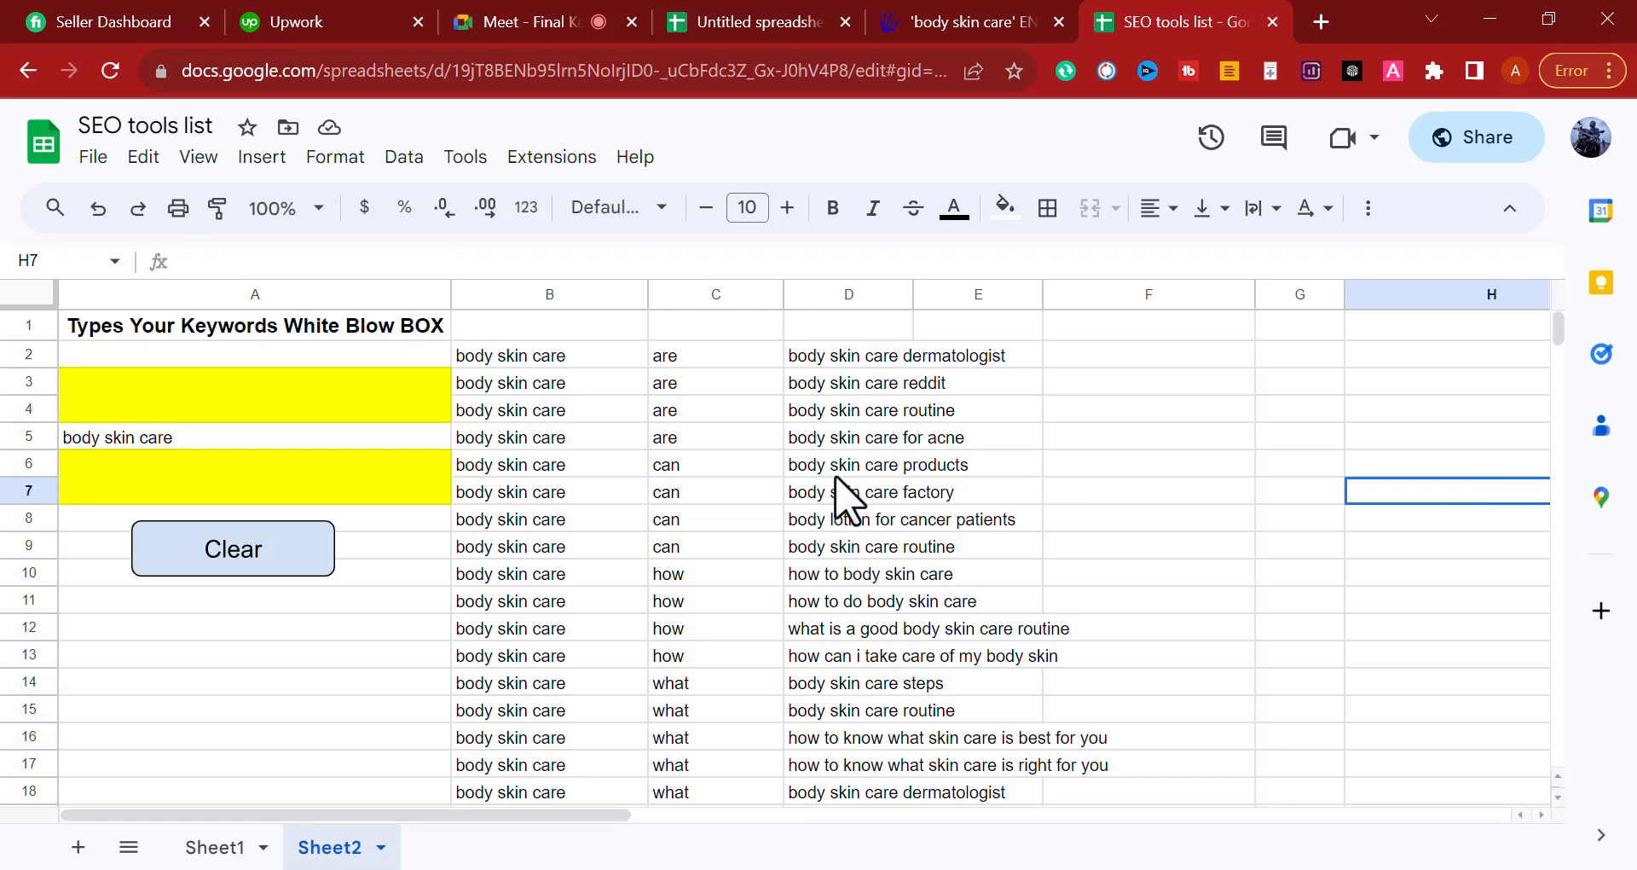
double_click(835, 474)
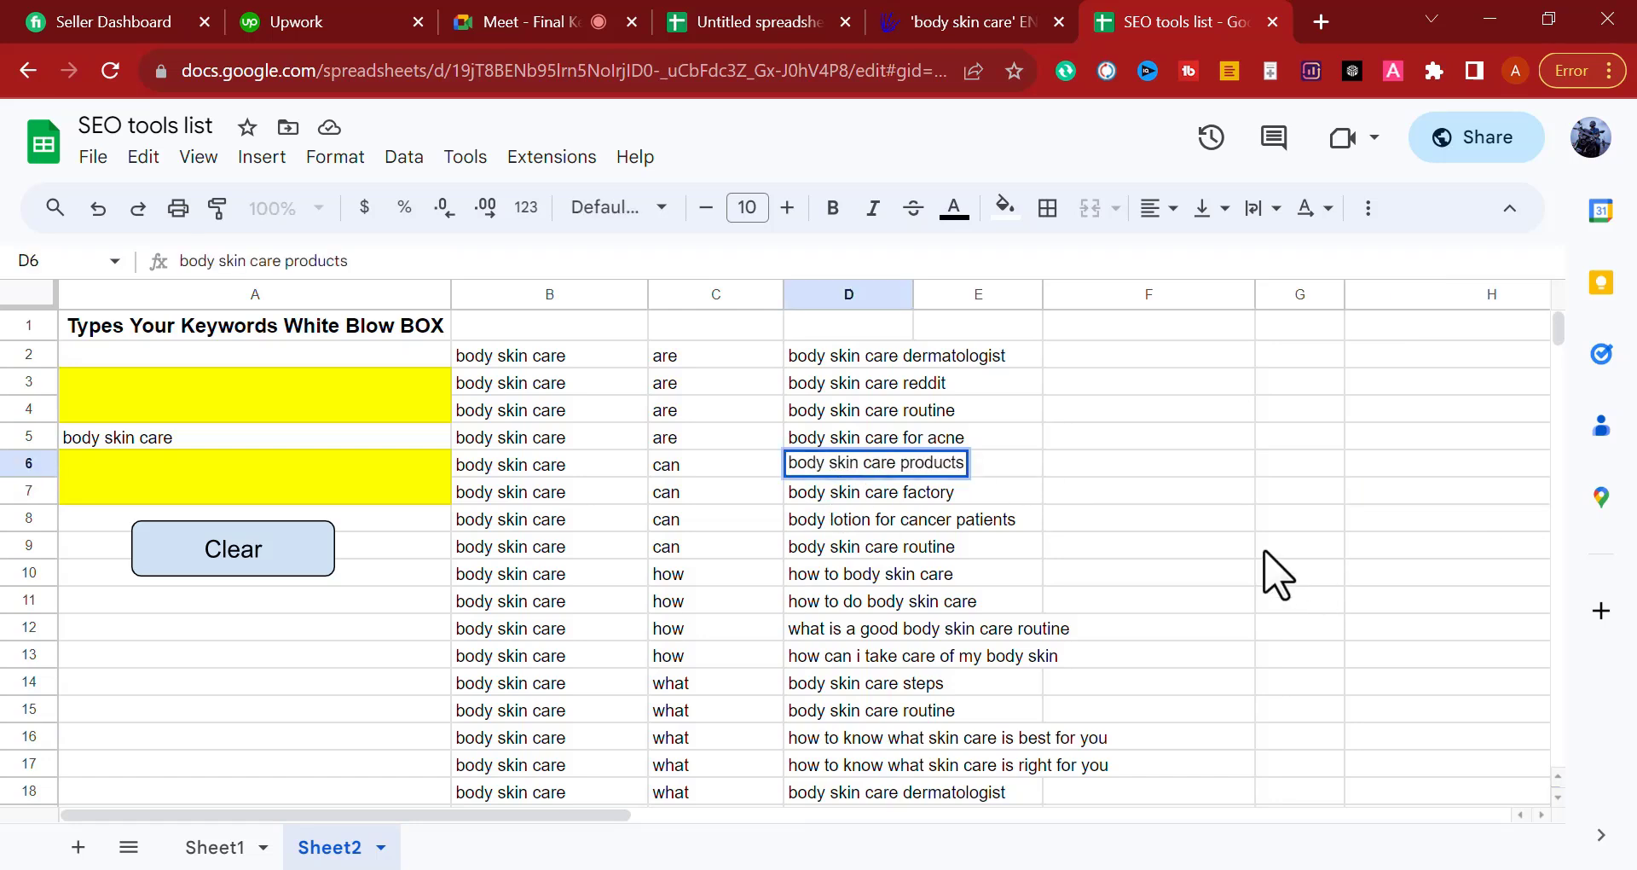
scroll(1275, 576, "down", 1)
left_click(1396, 546)
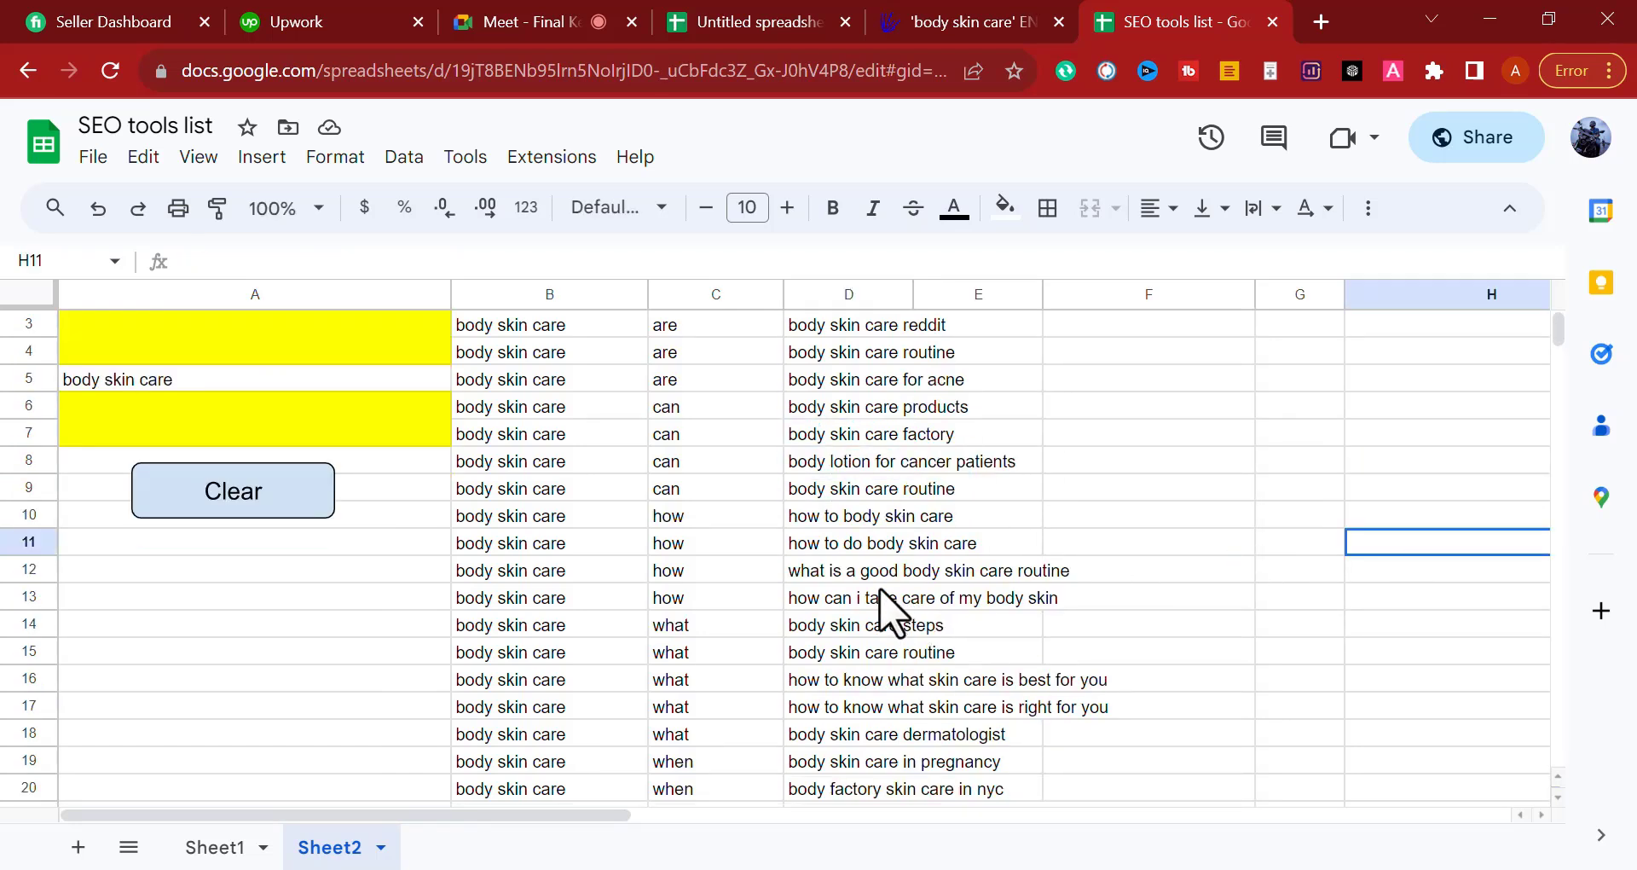
left_click(803, 576)
double_click(804, 576)
right_click(810, 580)
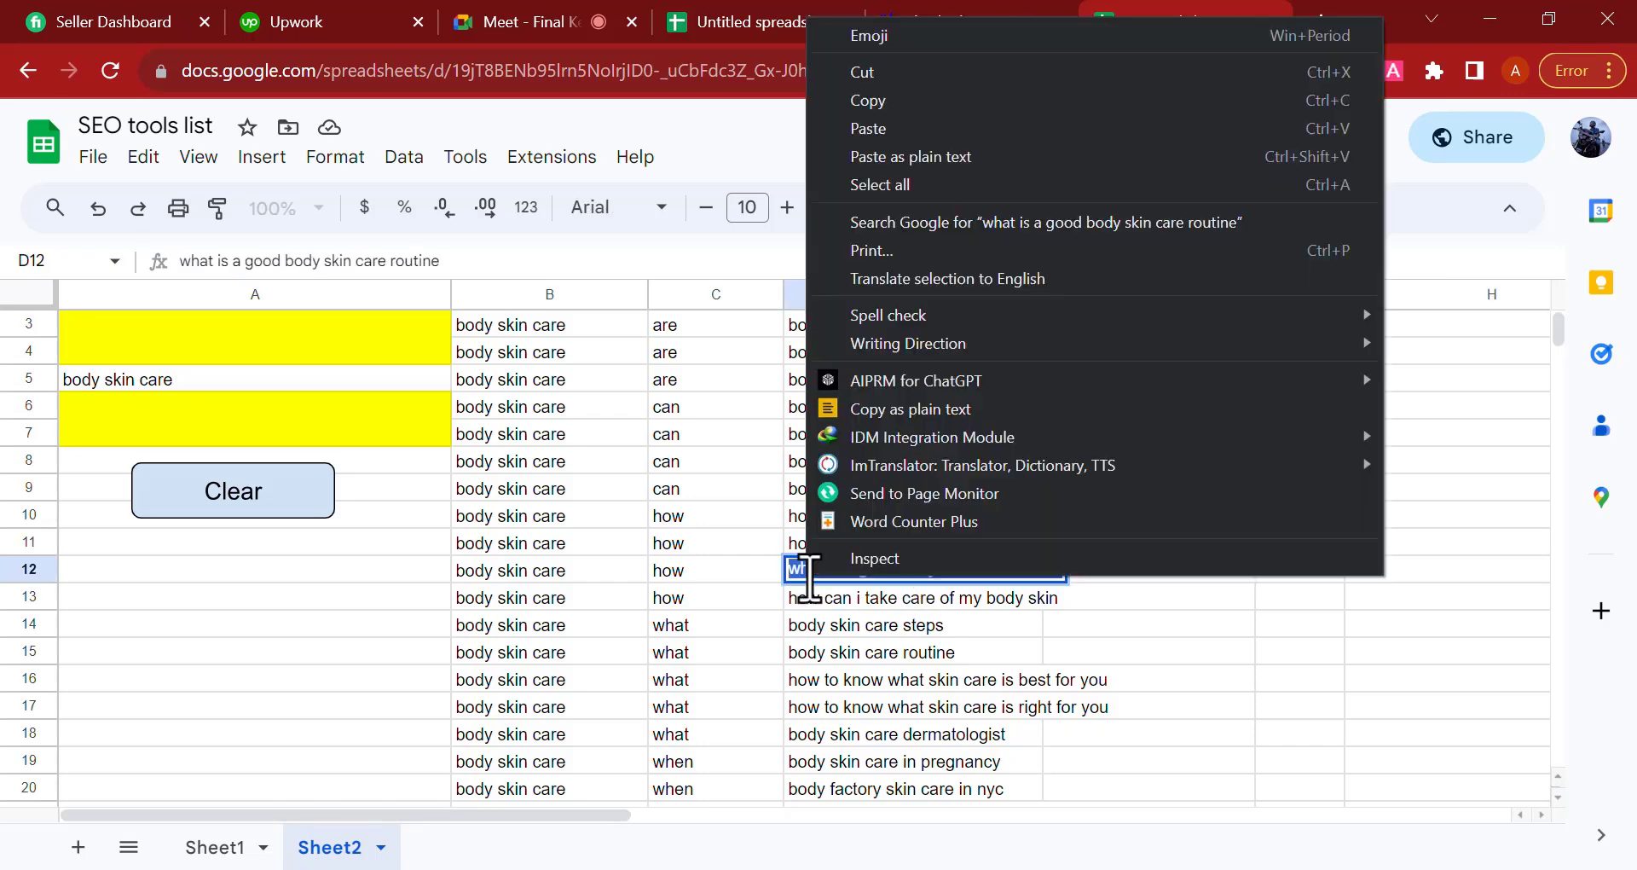
left_click(1291, 682)
triple_click(830, 573)
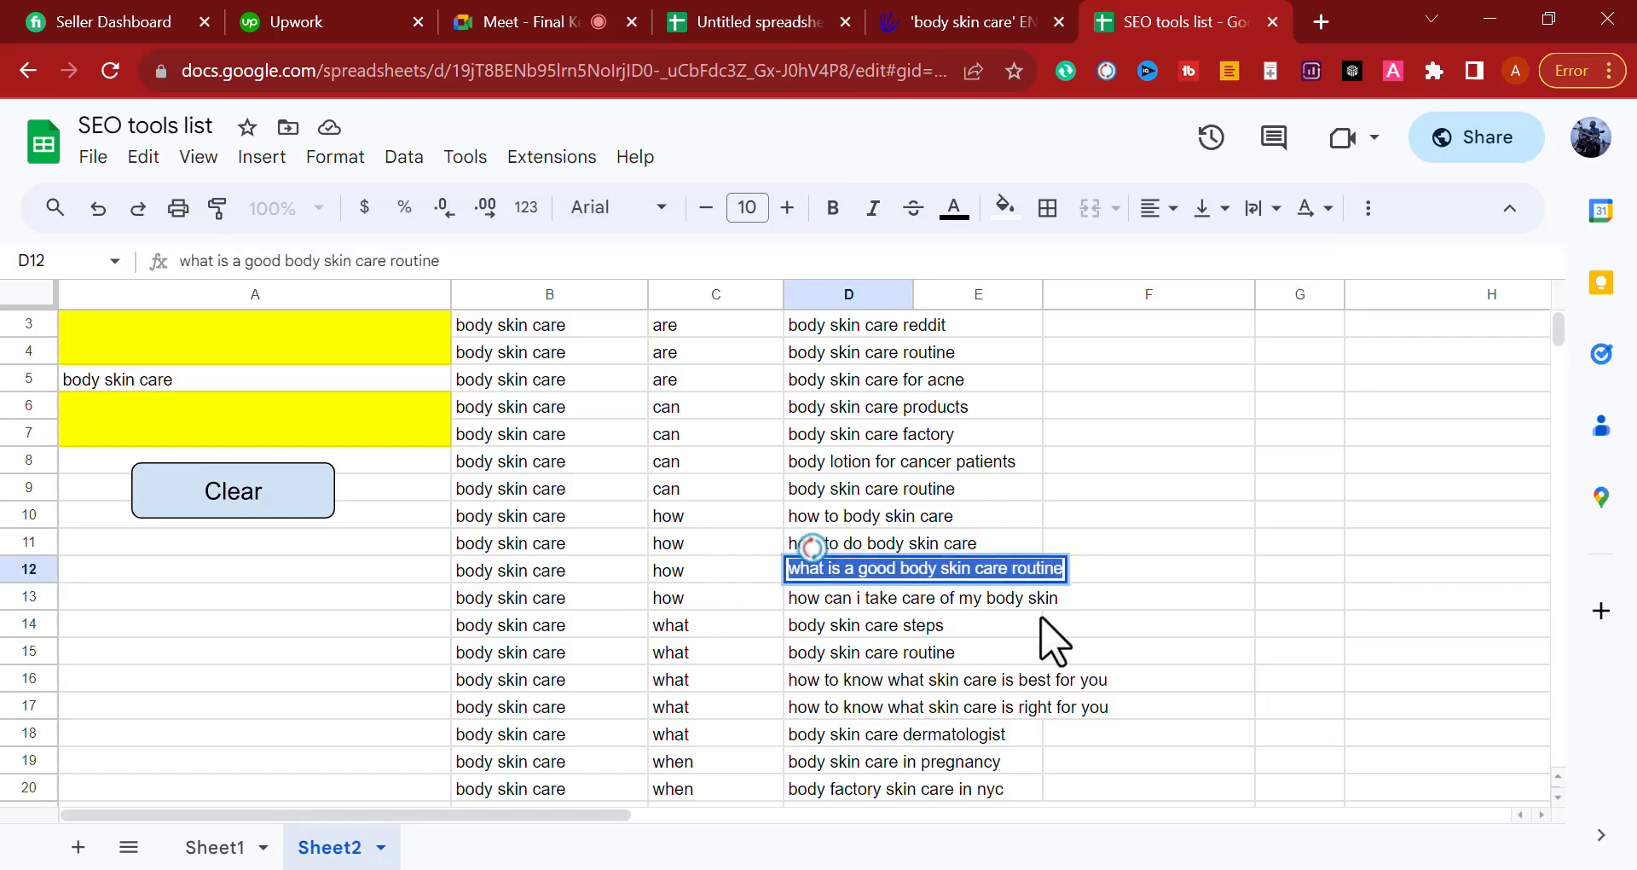
left_click(1266, 605)
triple_click(833, 572)
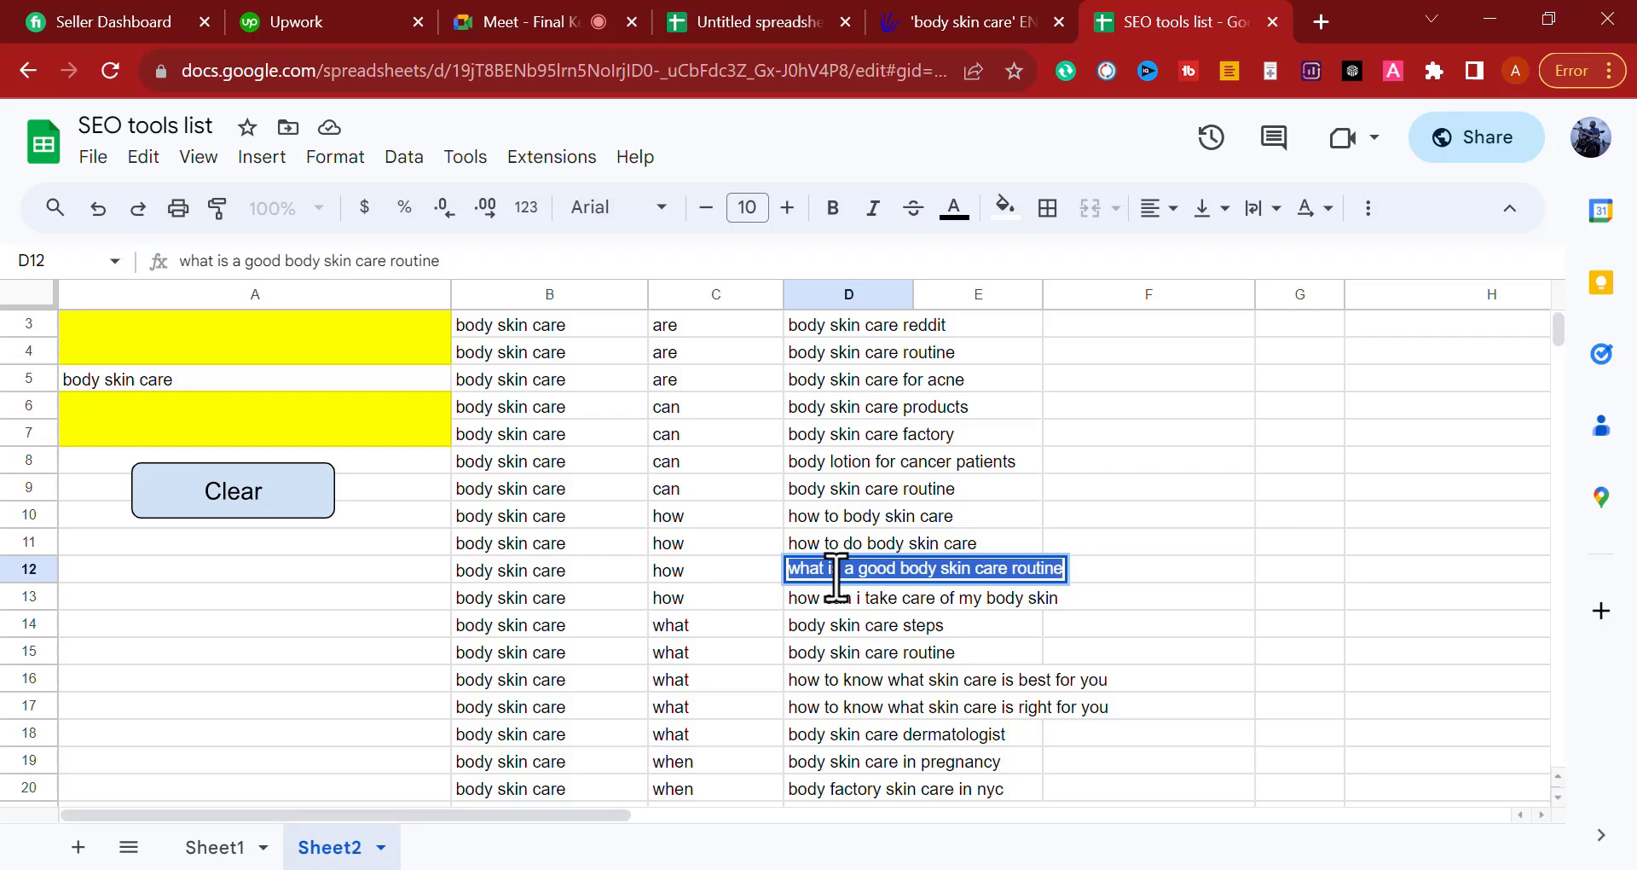
right_click(836, 577)
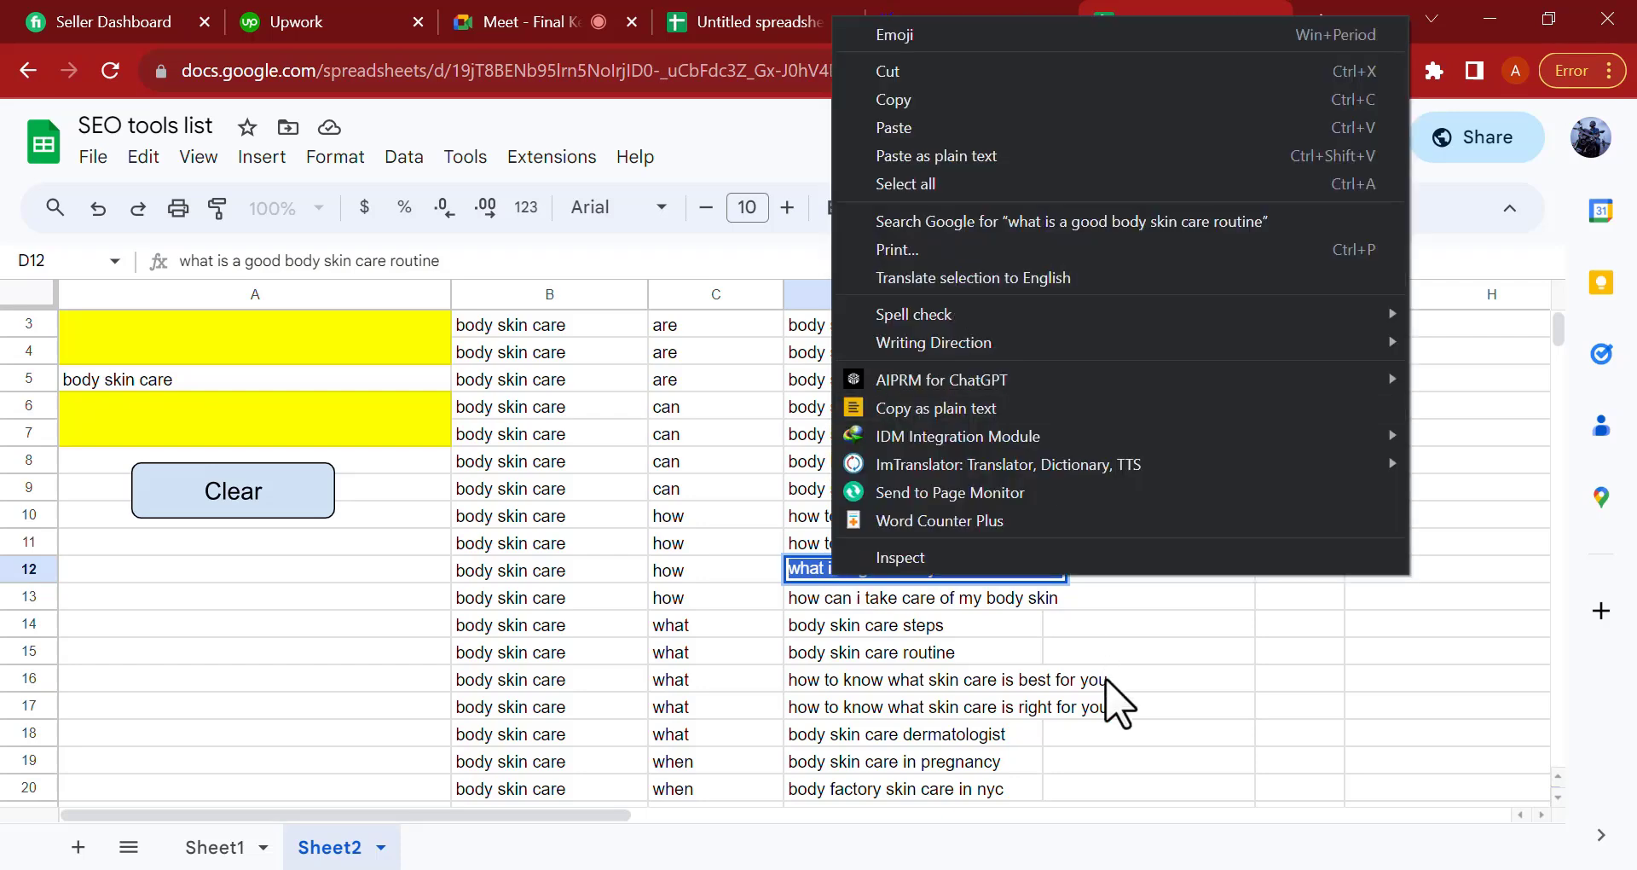
left_click(1108, 689)
left_click(832, 569)
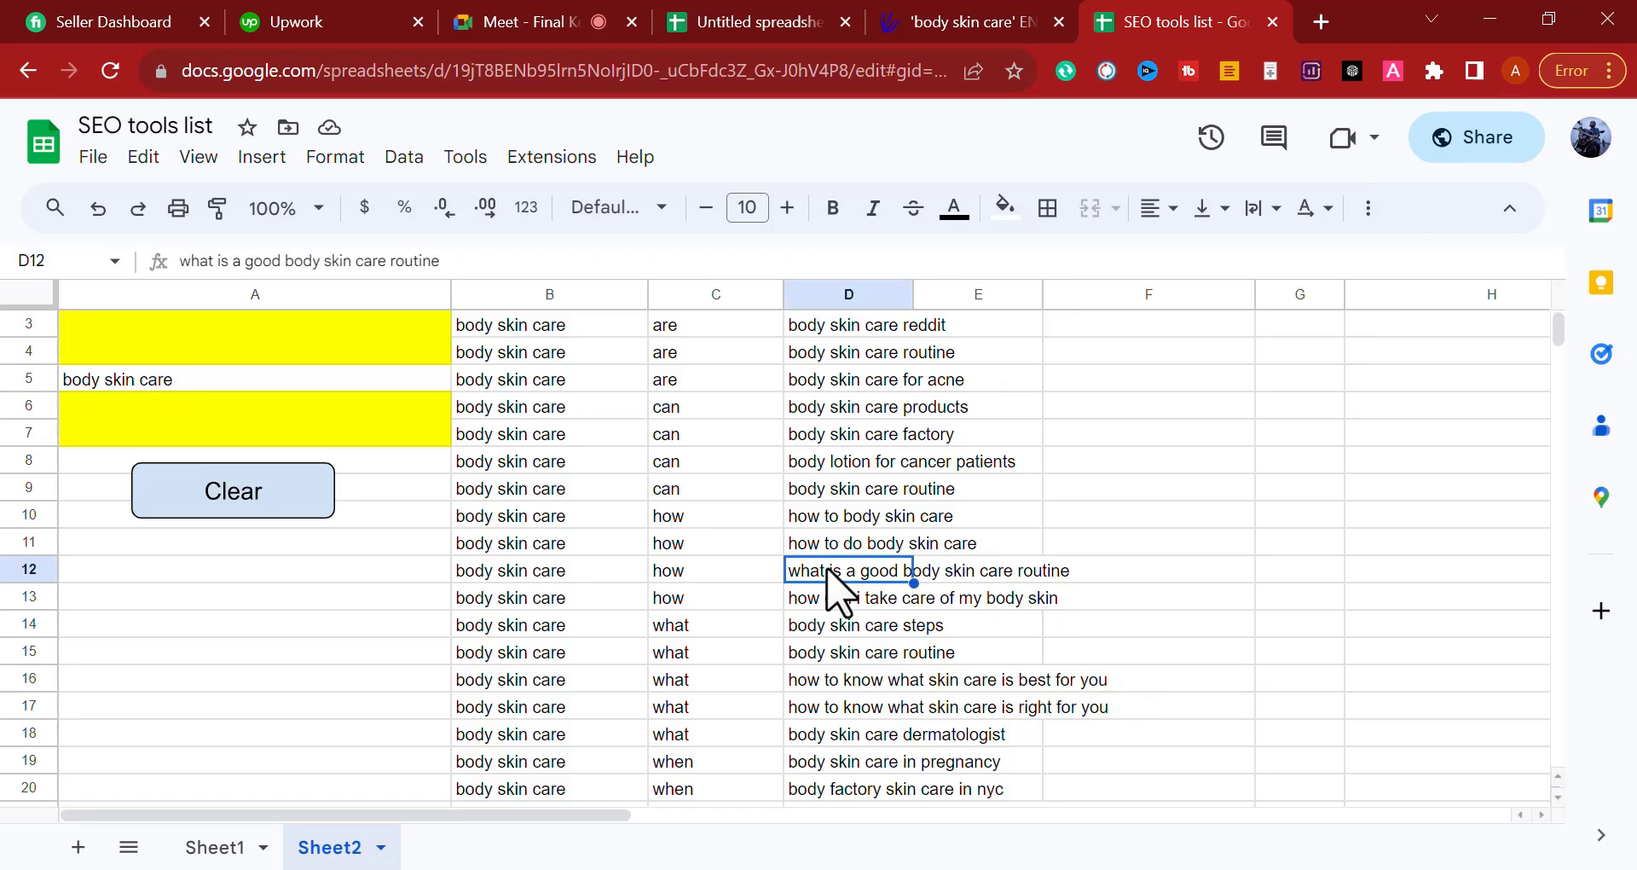
double_click(831, 570)
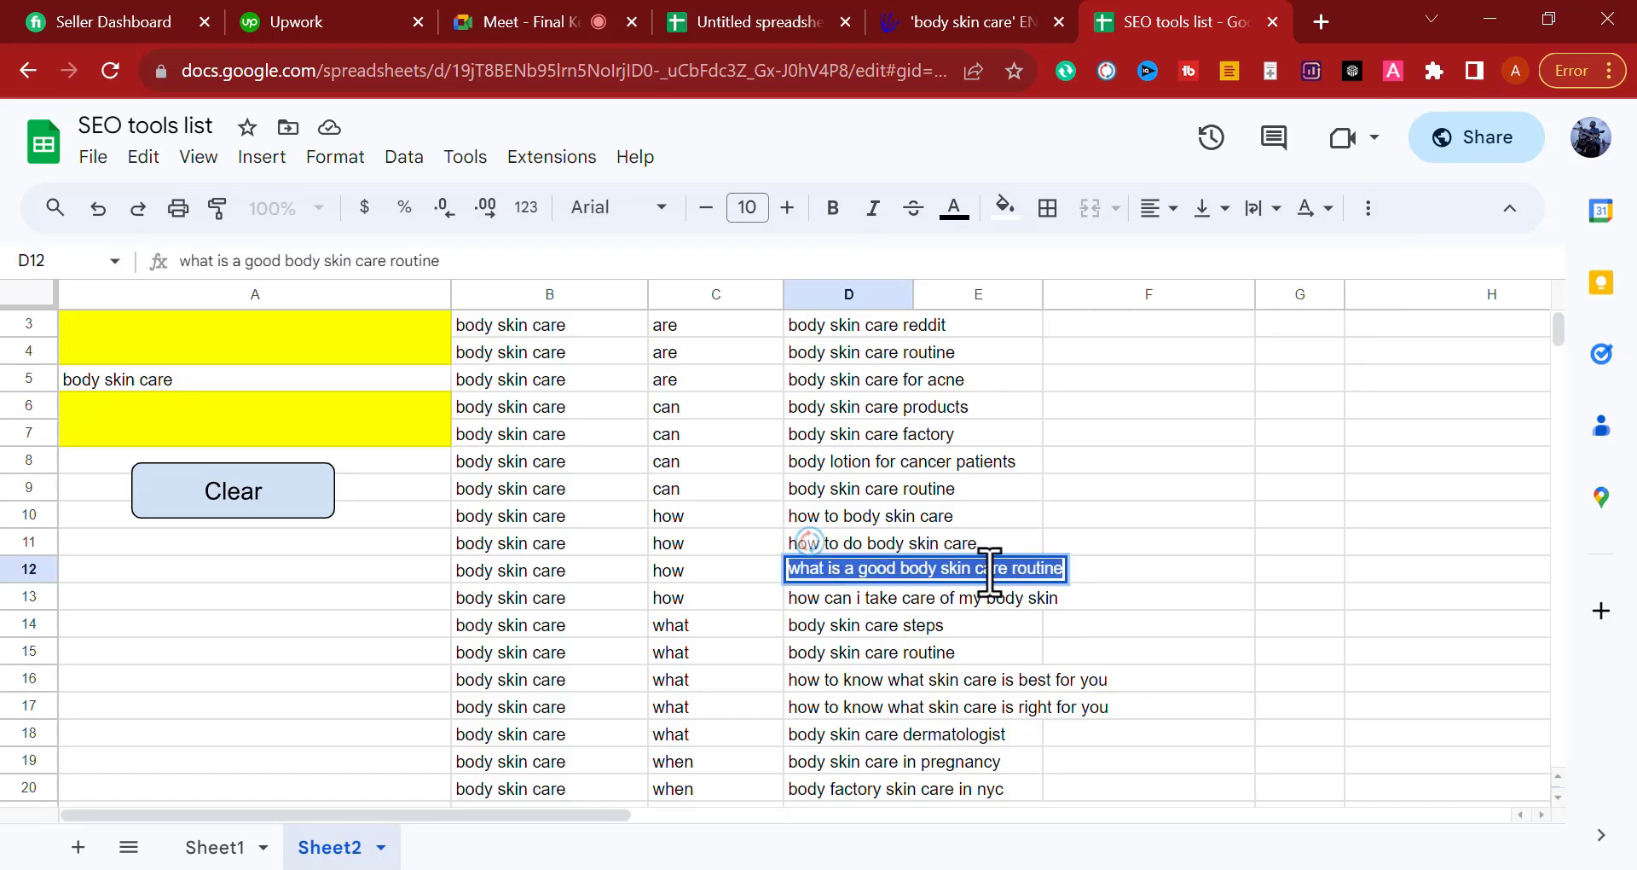
right_click(1038, 572)
left_click(1093, 675)
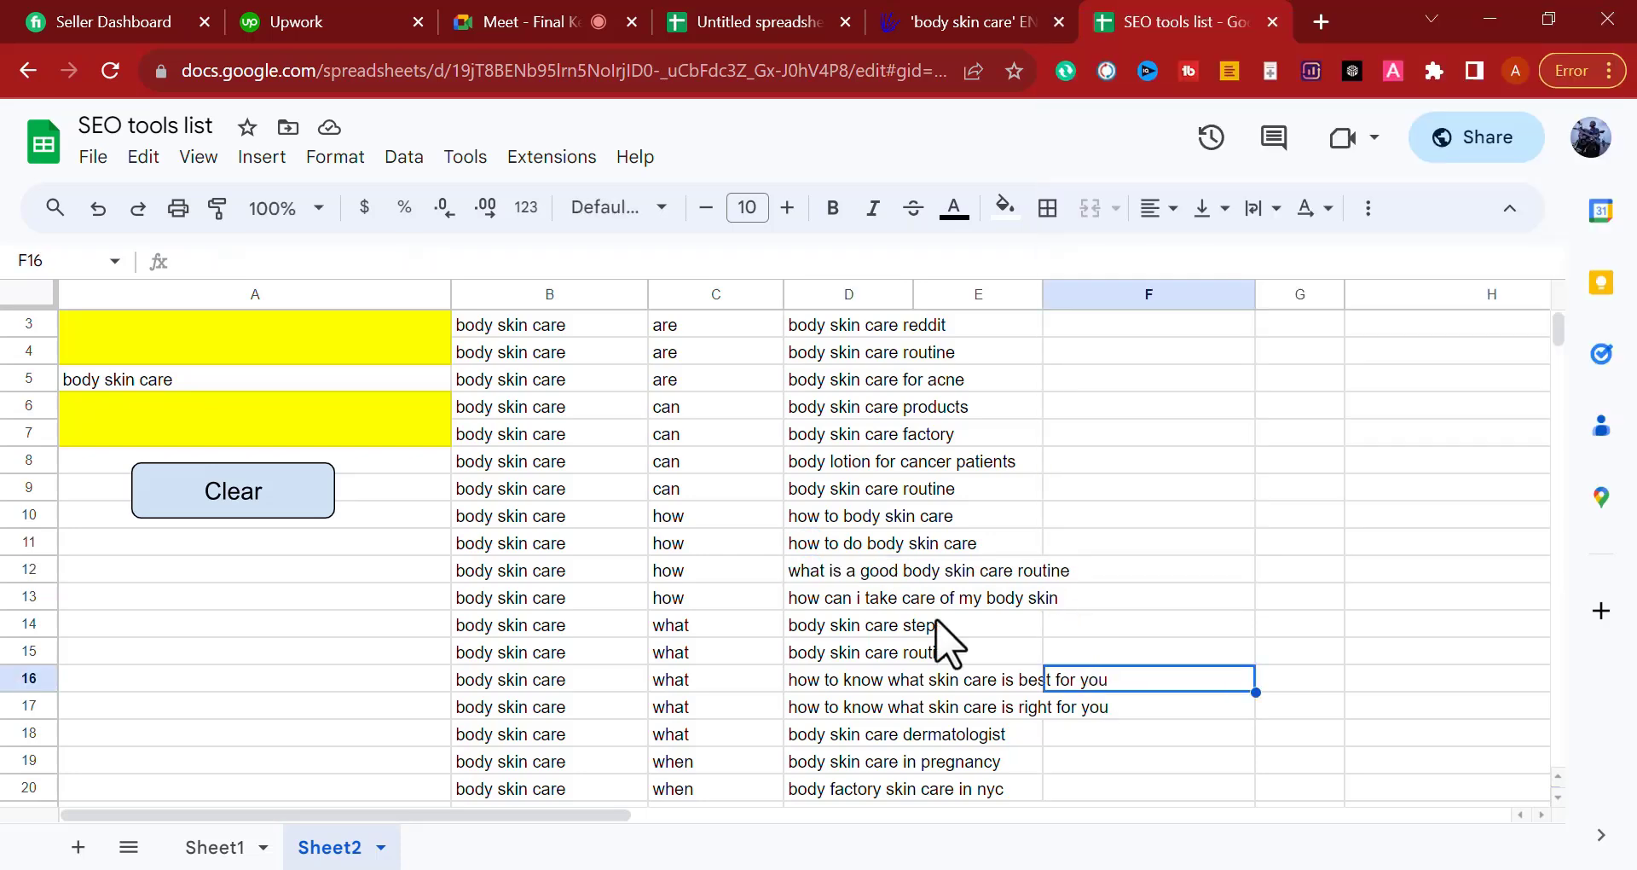
Step: Copy the keyword text "what is a good body skin care routine" from cell D12
left_click(864, 578)
double_click(864, 578)
right_click(863, 575)
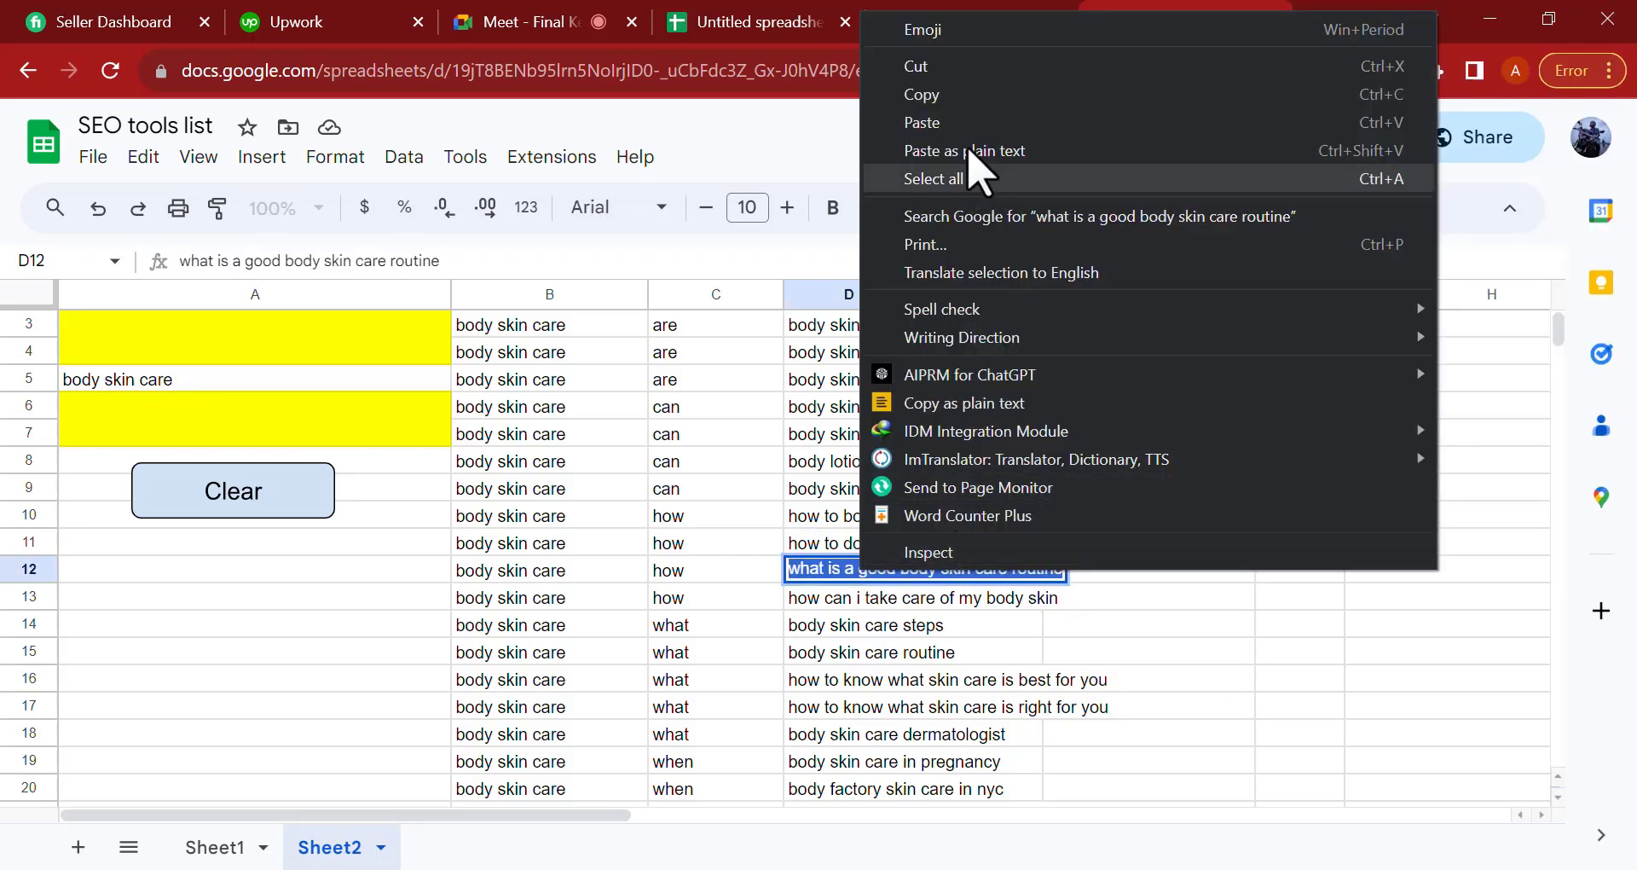
left_click(932, 105)
left_click(1276, 573)
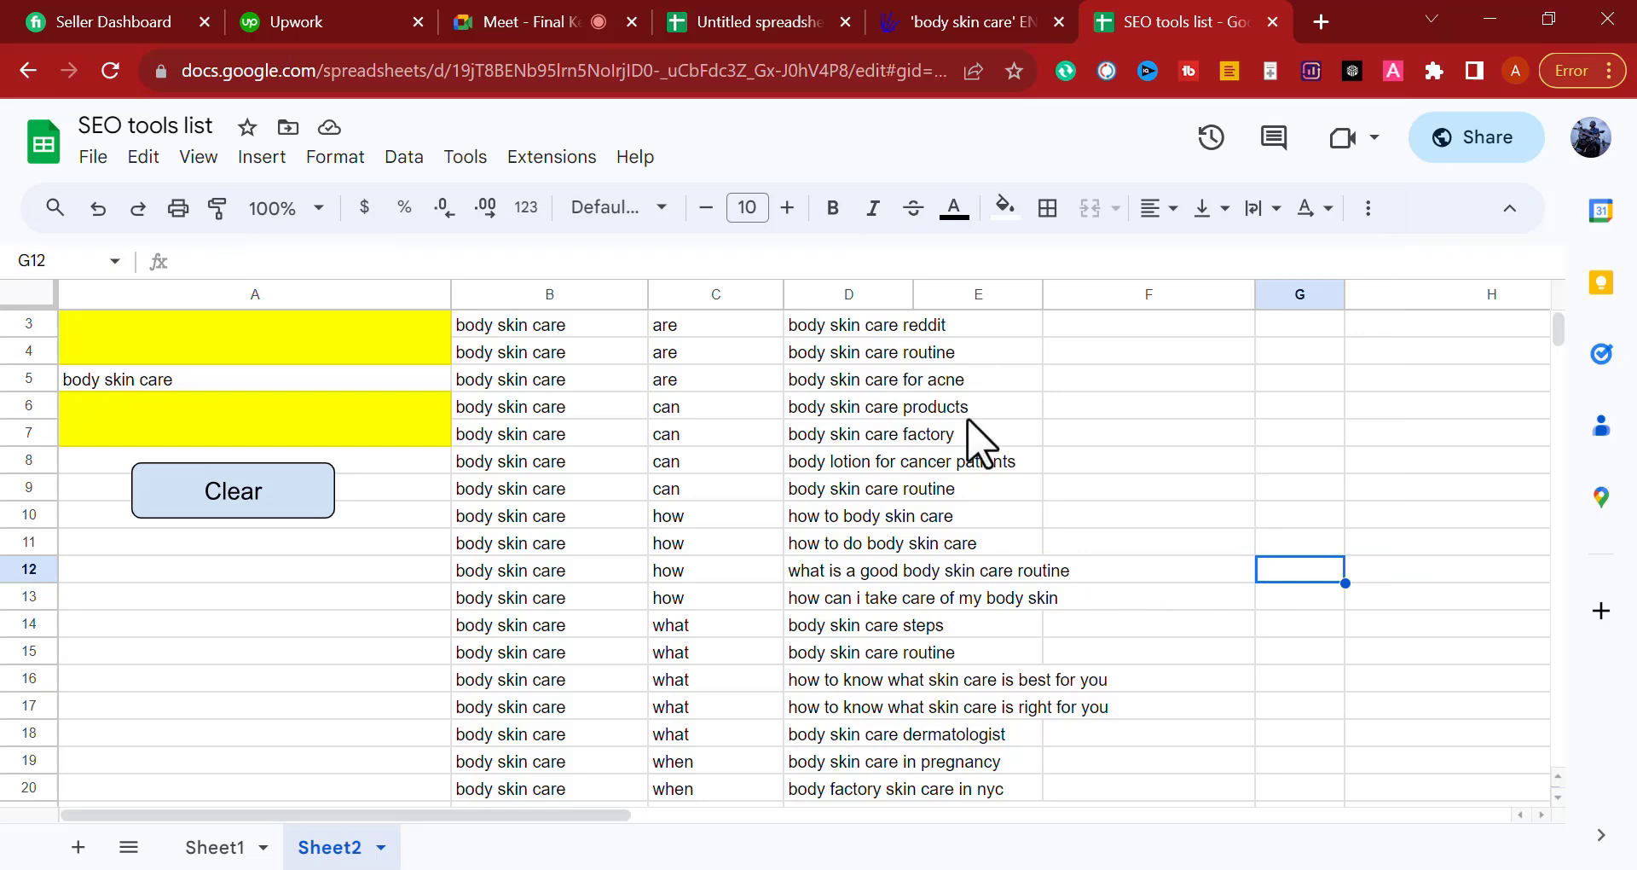
double_click(819, 573)
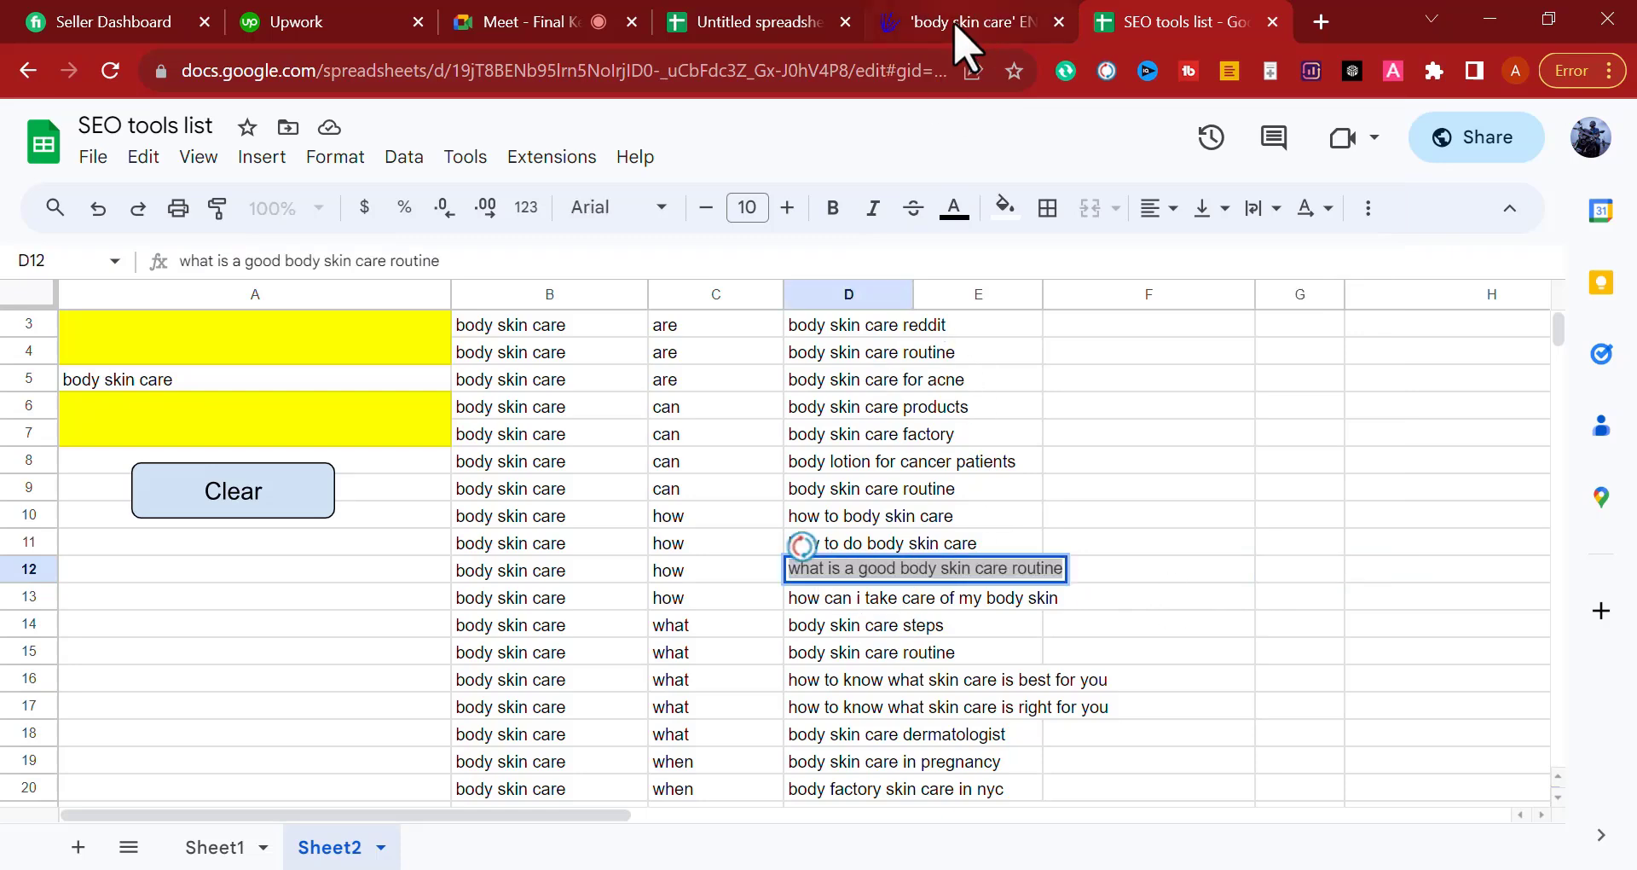
Step: Open the Ahrefs free keyword generator at ahrefs.com/keyword-generator in a new browser tab
left_click(961, 24)
left_click(721, 24)
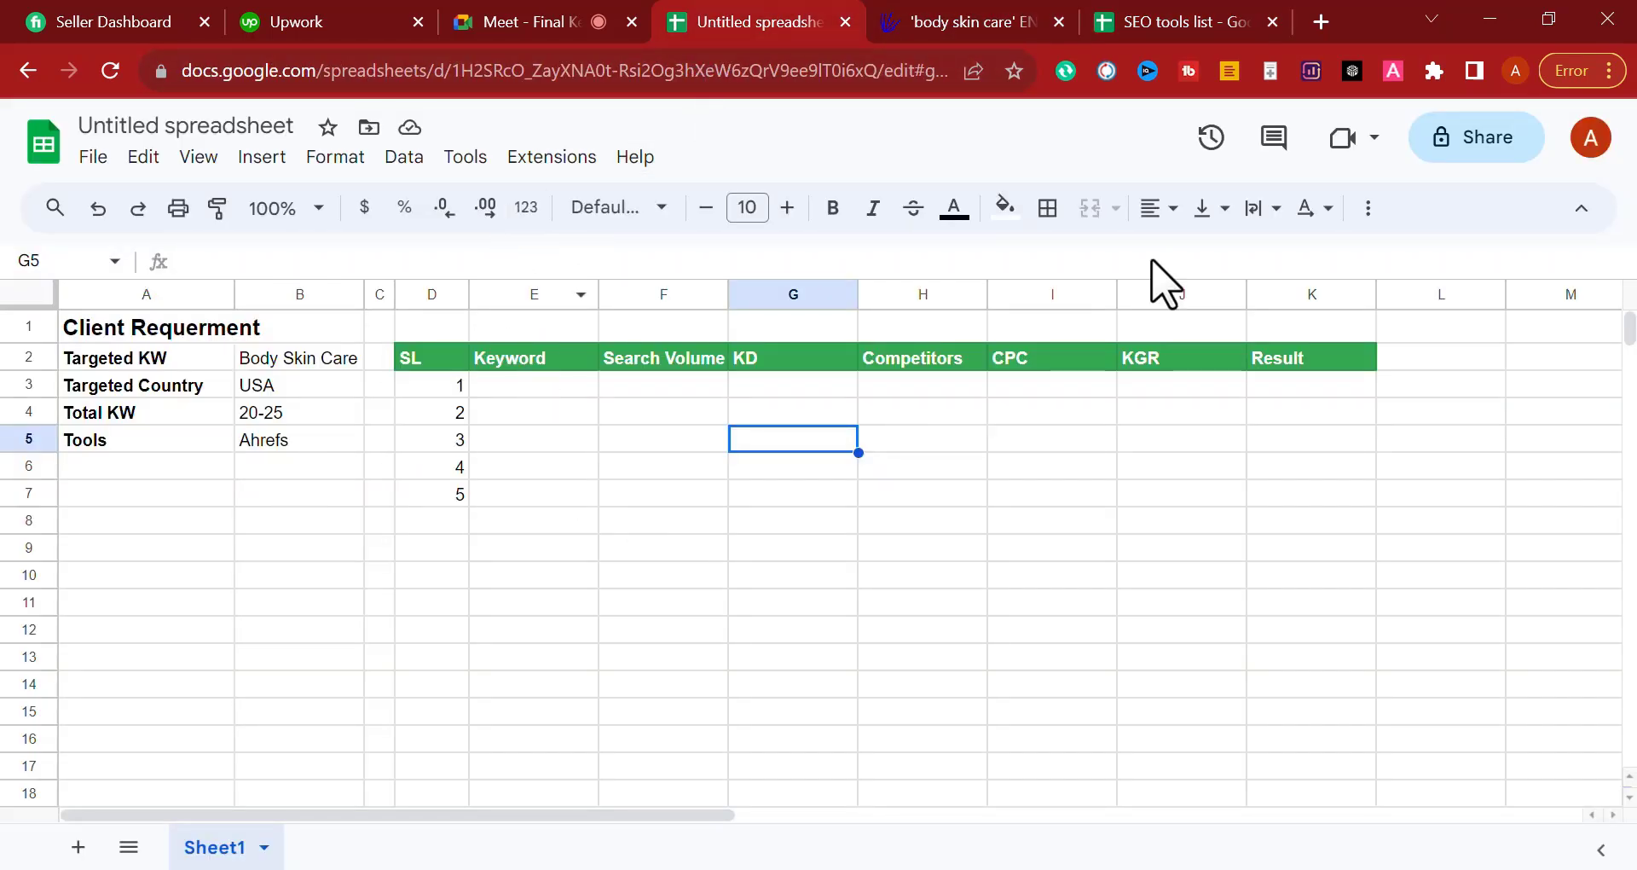
left_click(1320, 21)
type("ahrefs.com/keyword-generator")
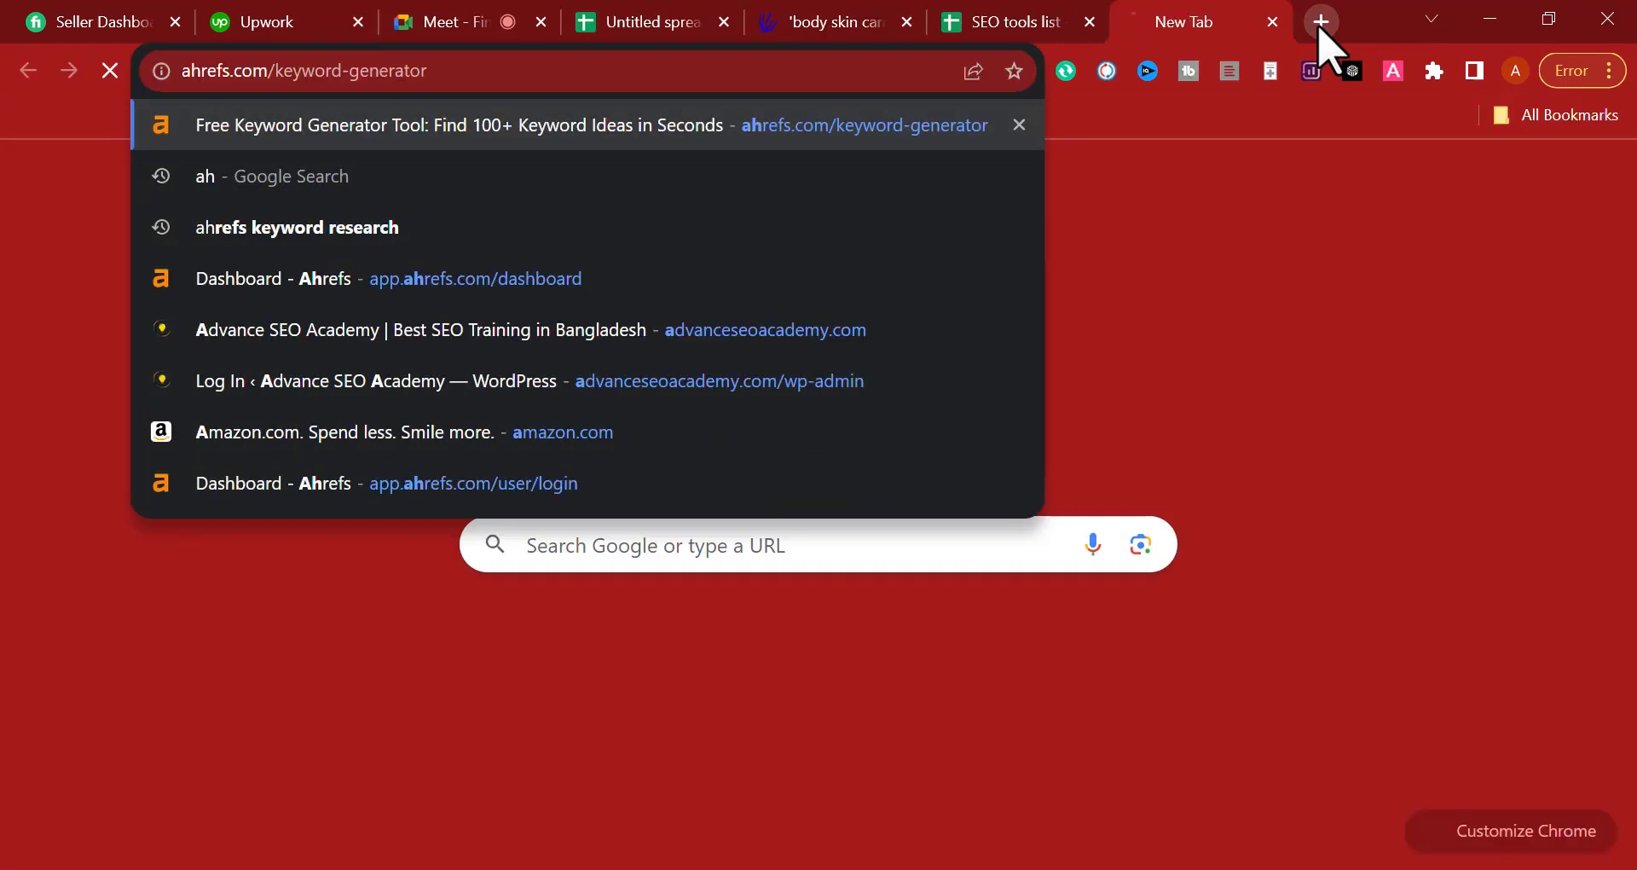
key("Return")
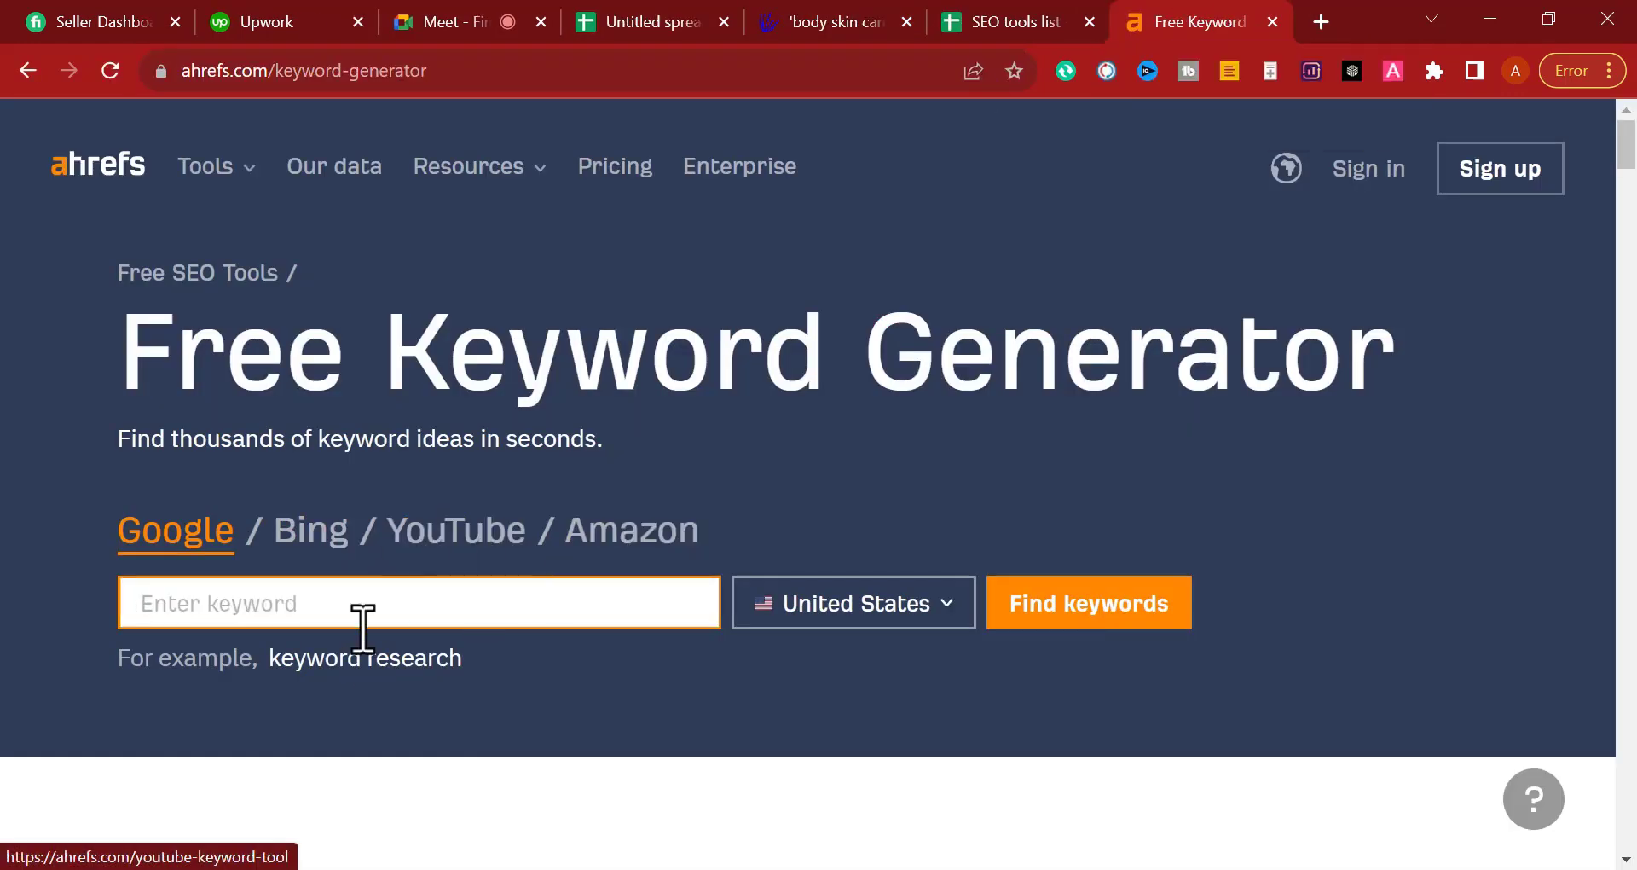
Step: Search for Google keyword ideas in the United States for the copied phrase "what is a good body skin care routine"
key("ctrl+v")
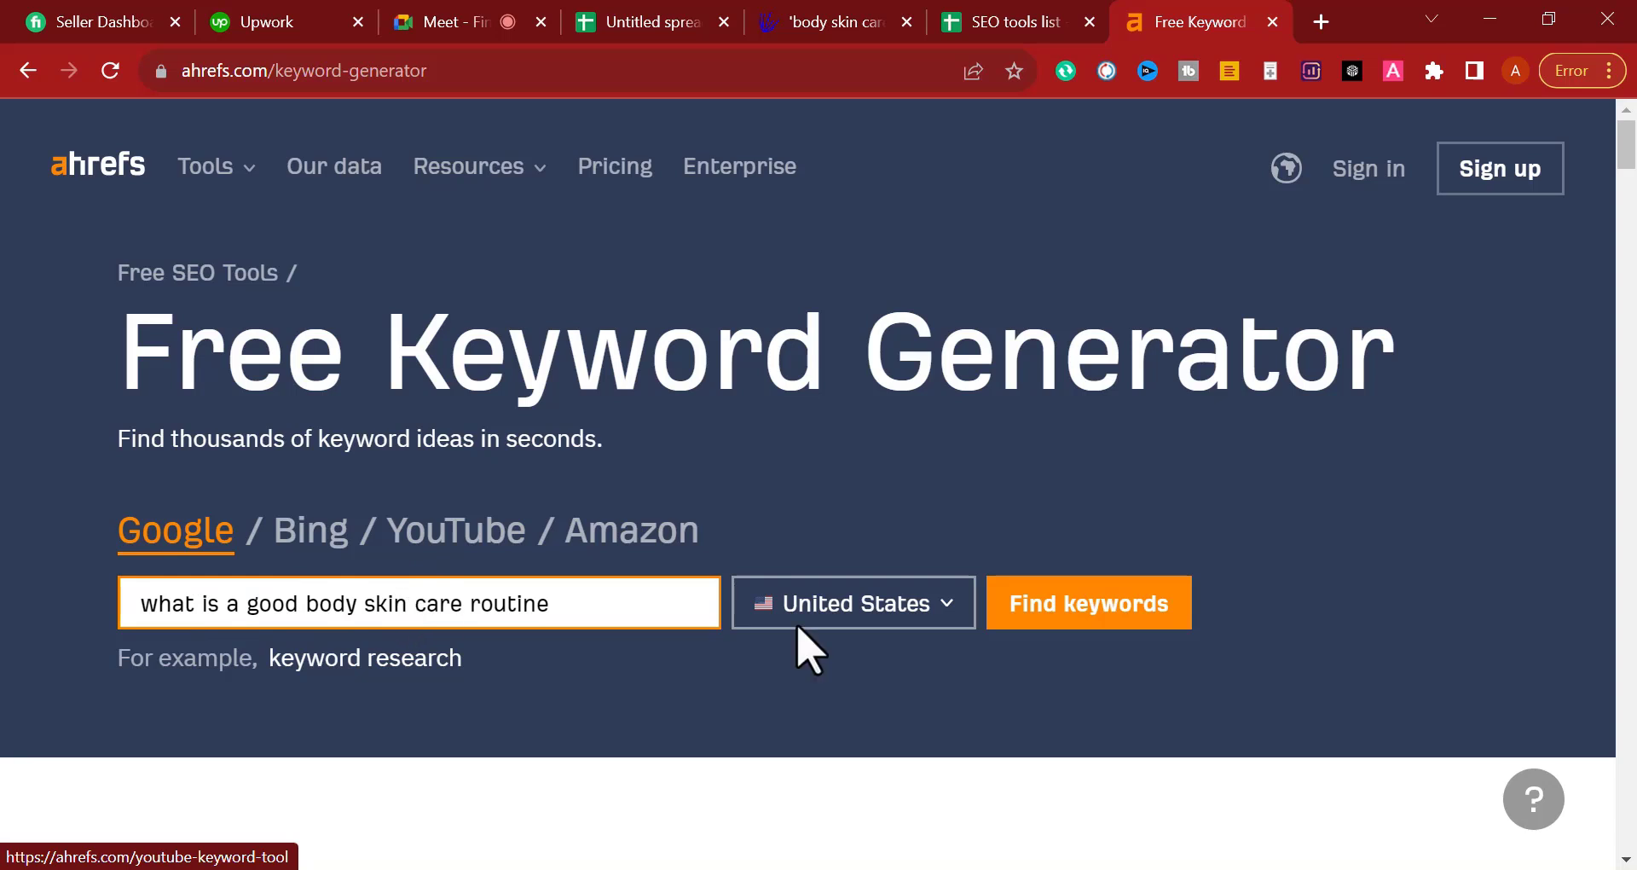
left_click(1057, 622)
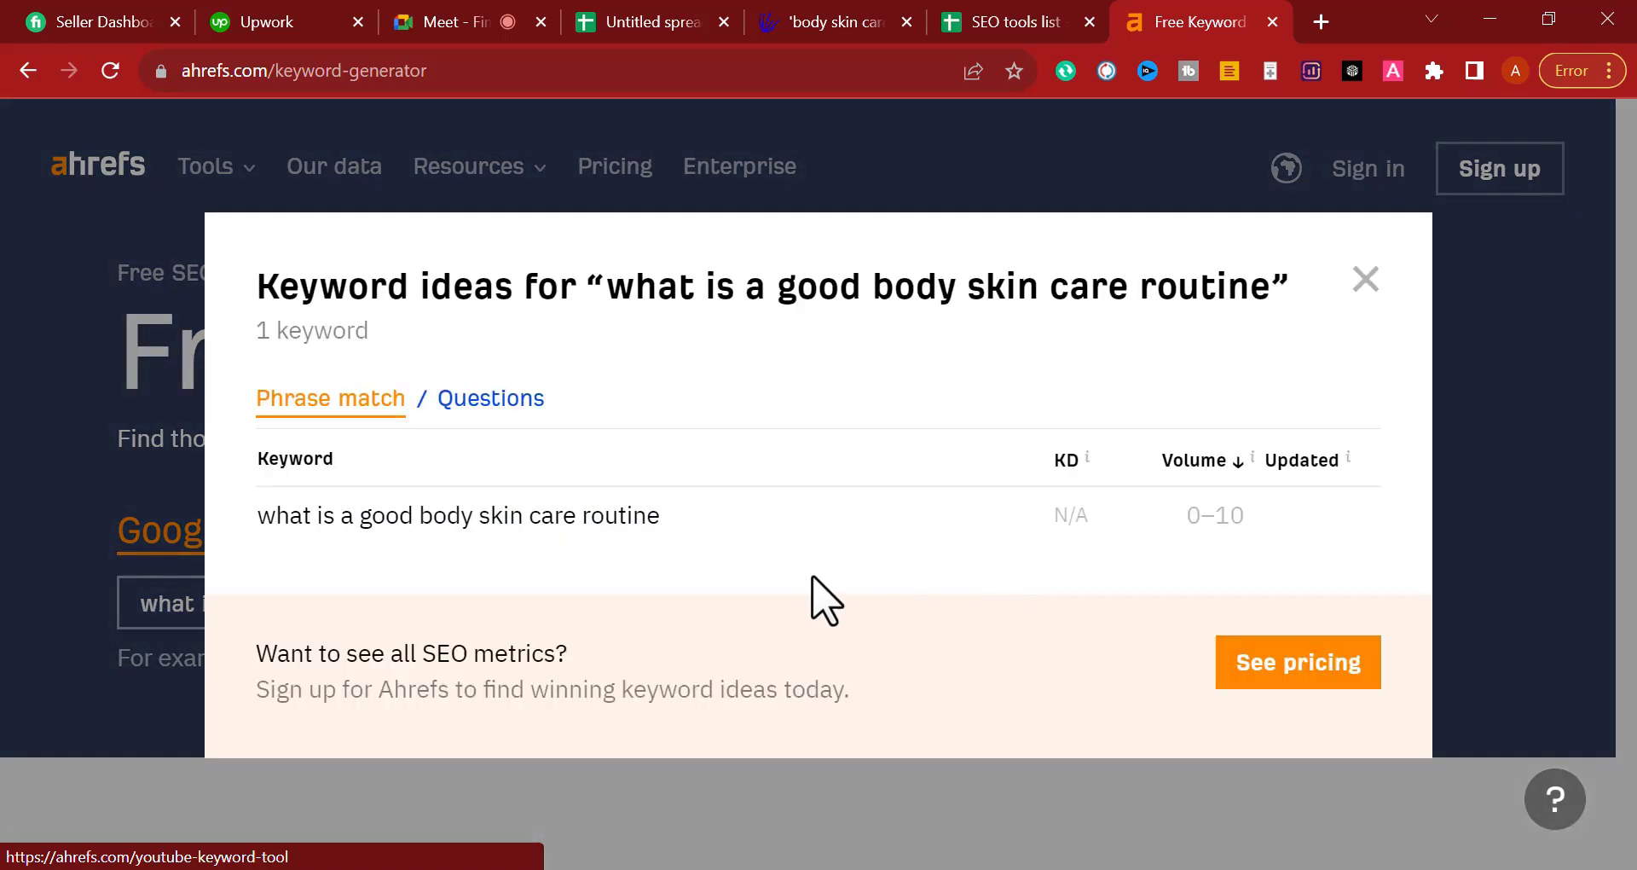
left_click_drag(249, 520, 784, 523)
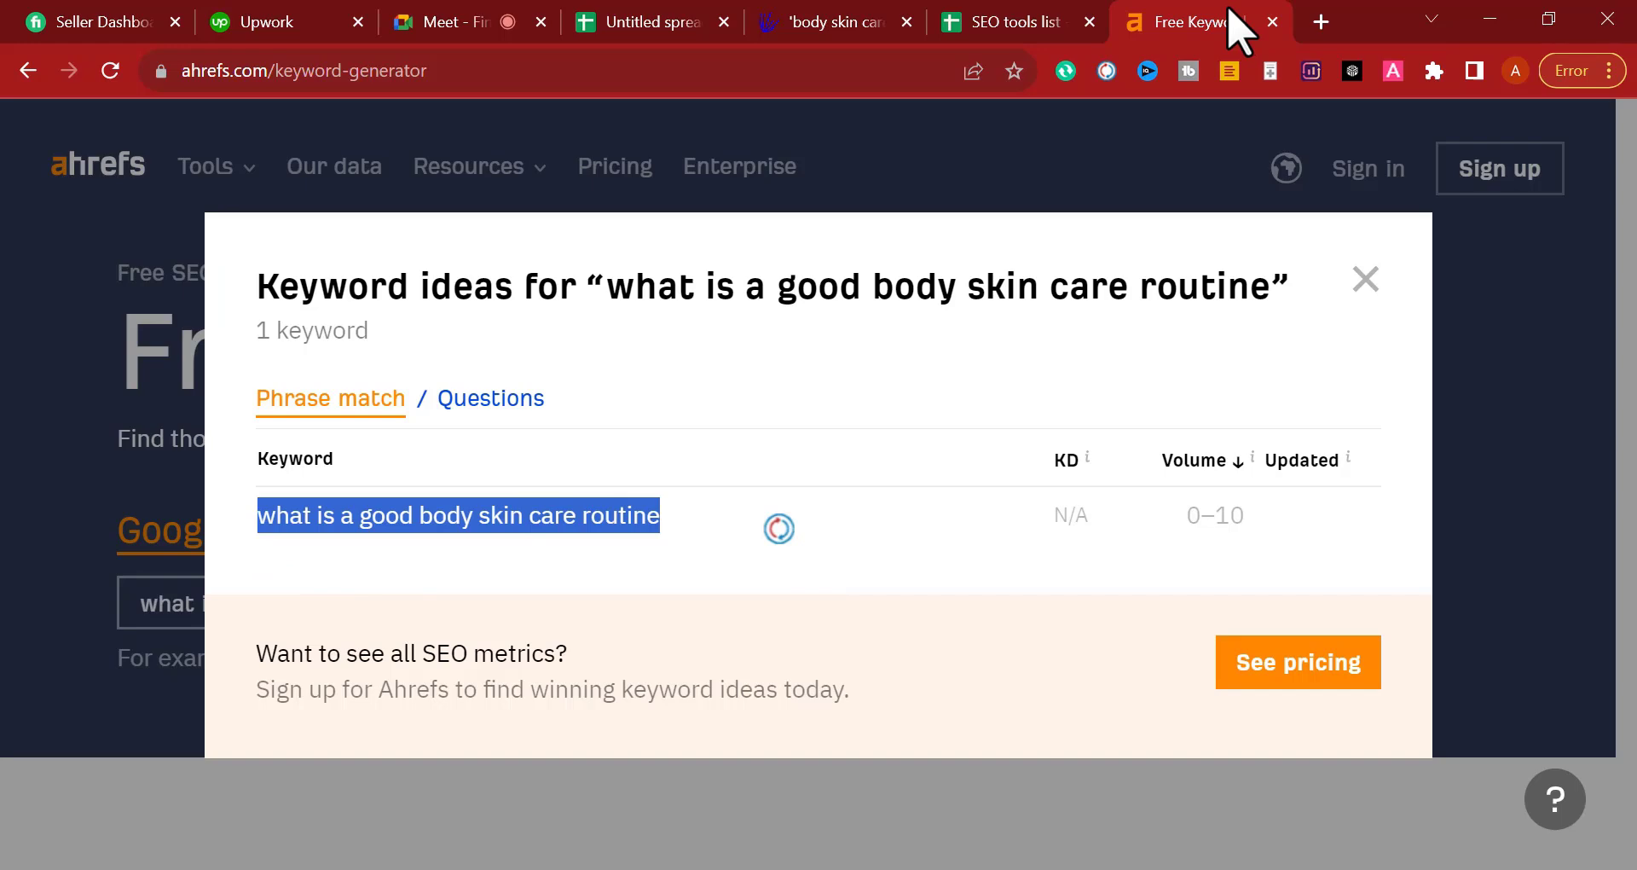
Step: Return to the SEO tools list and scan the suggestions in column D for another keyword to check
left_click(957, 34)
left_click(1201, 523)
scroll(1155, 452, "up", 2)
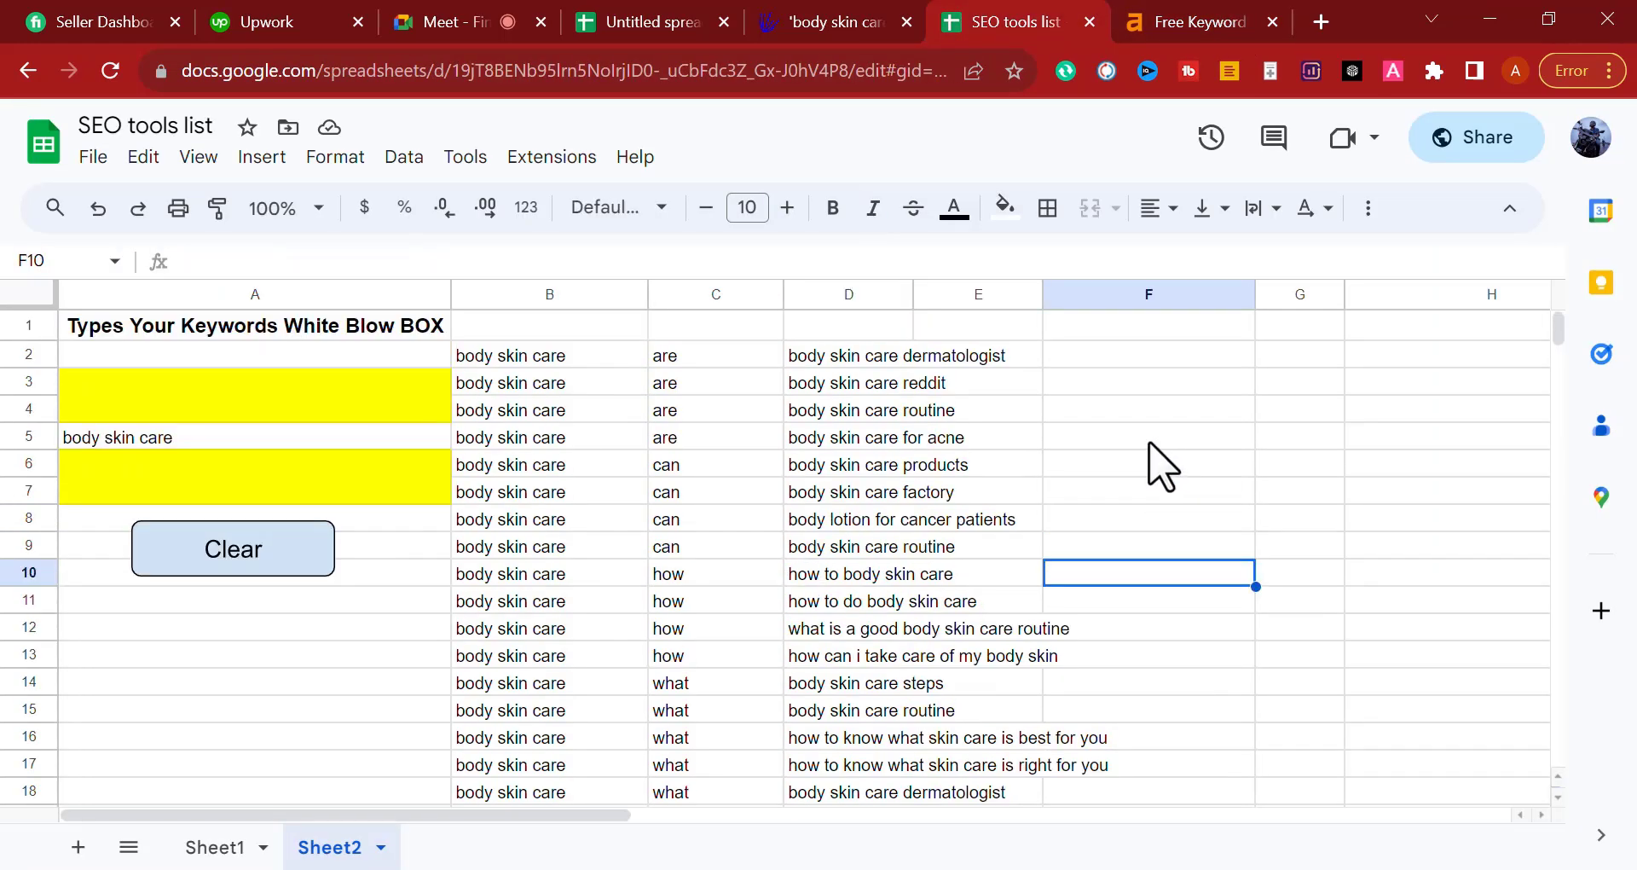
left_click_drag(944, 358, 1032, 819)
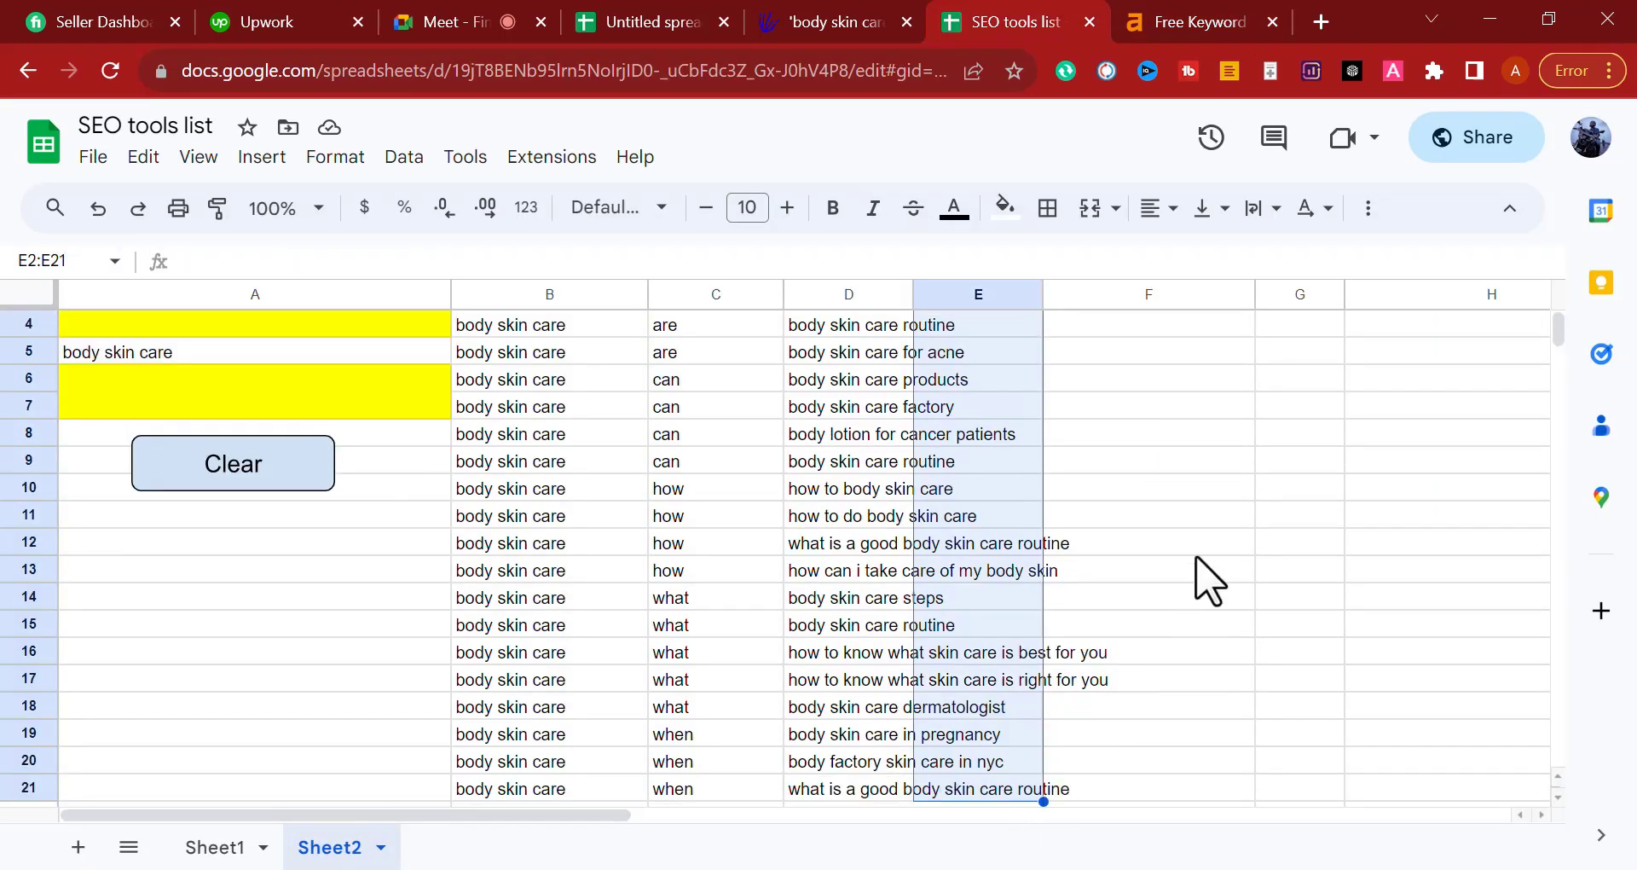
left_click(1195, 566)
scroll(1058, 546, "up", 3)
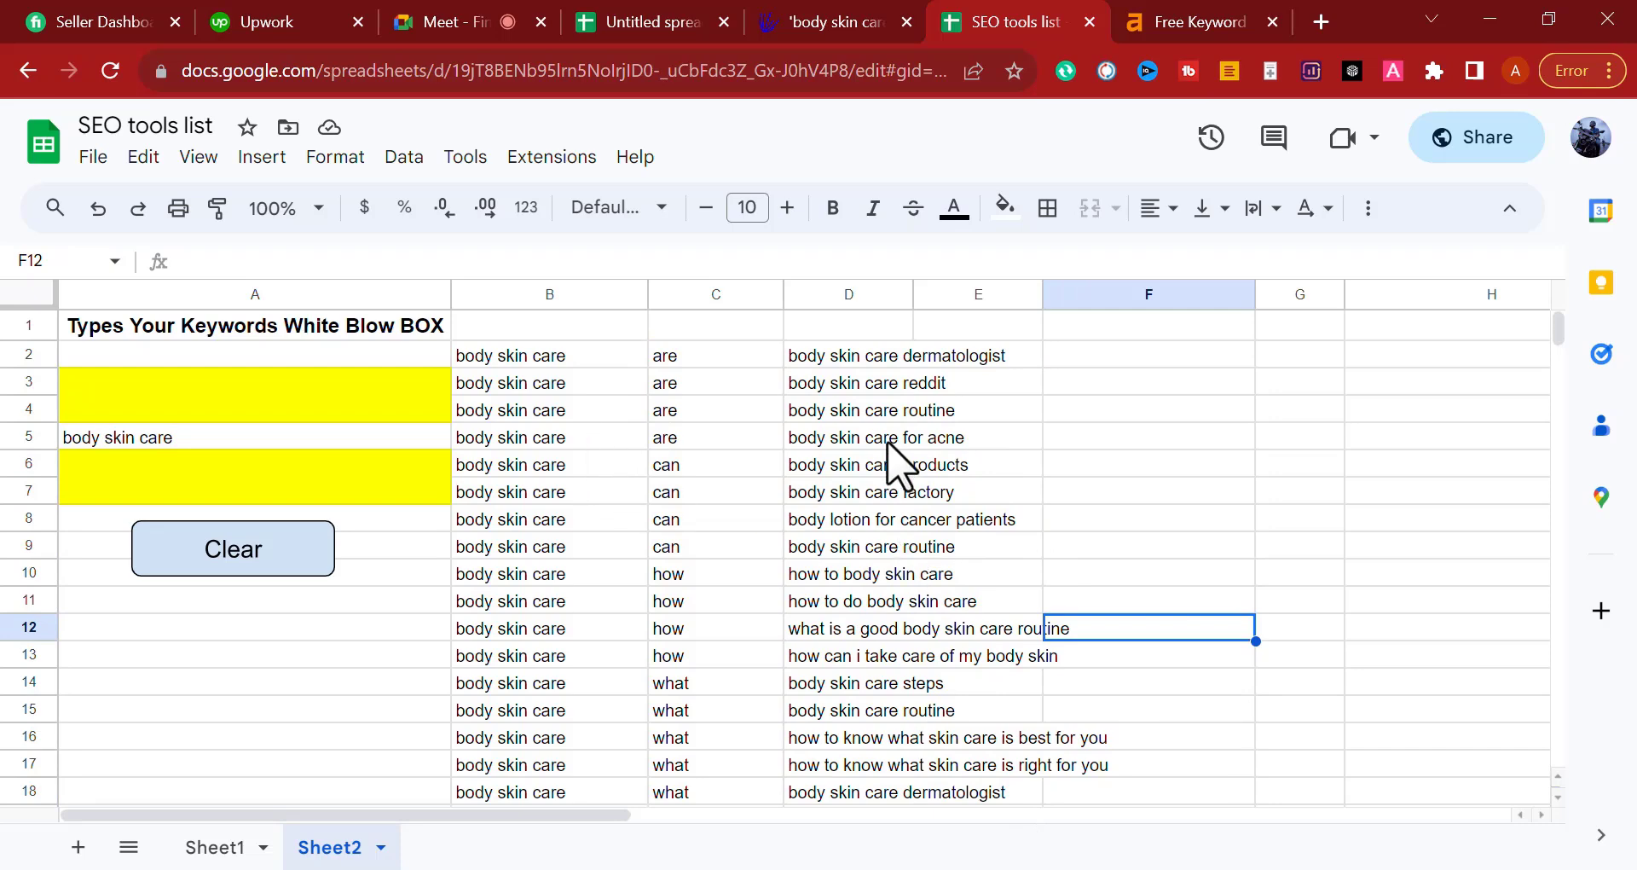
key("Down")
scroll(887, 460, "down", 5)
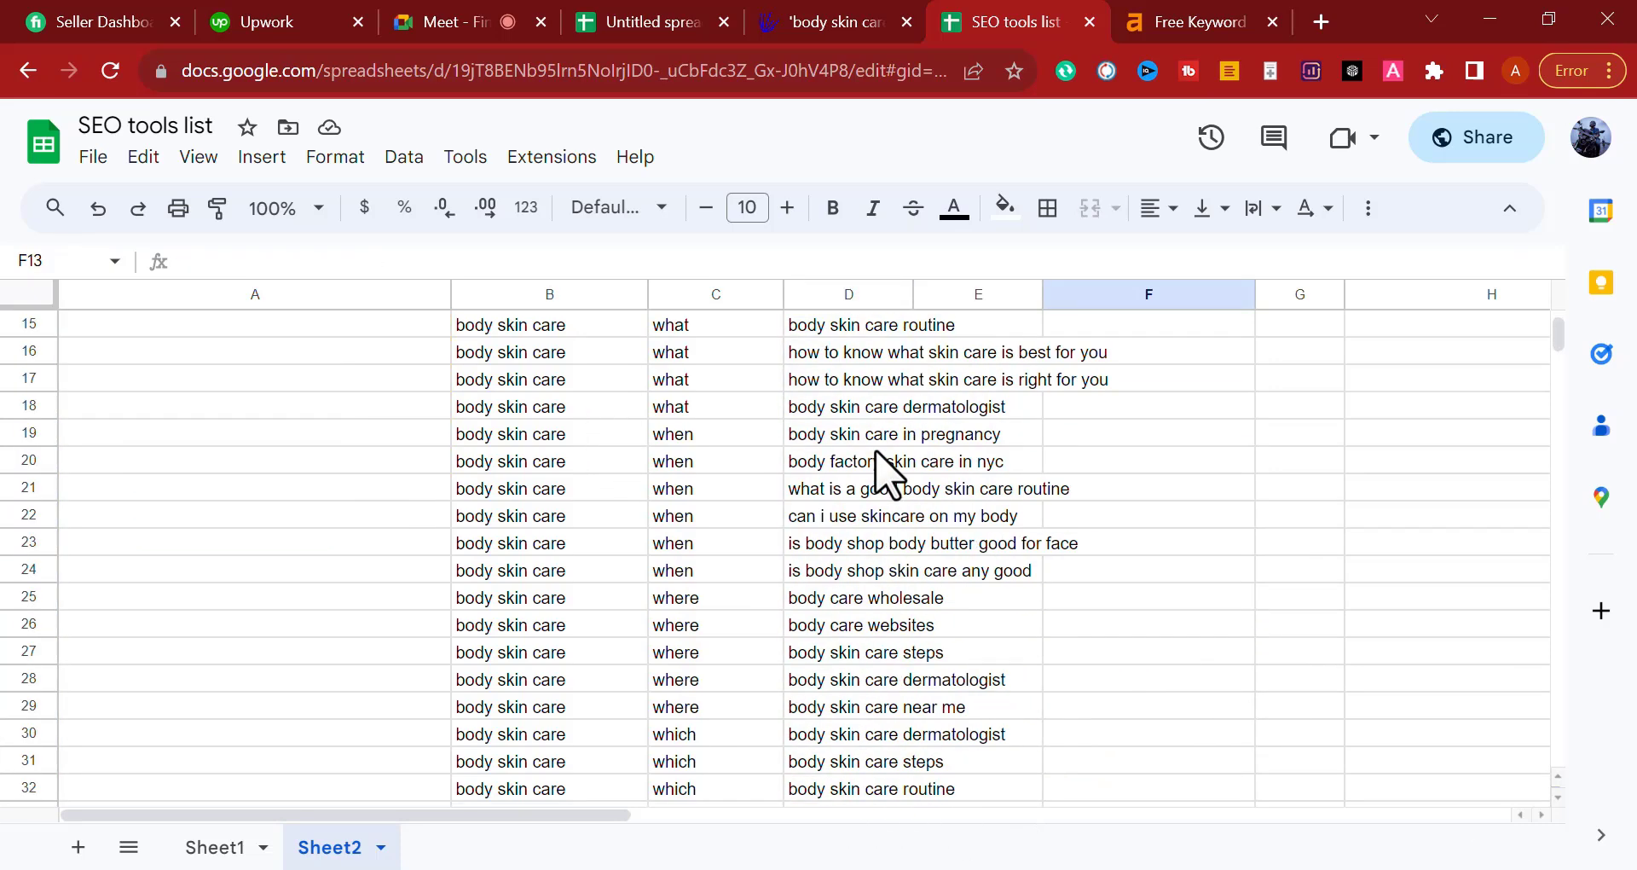
scroll(886, 474, "down", 12)
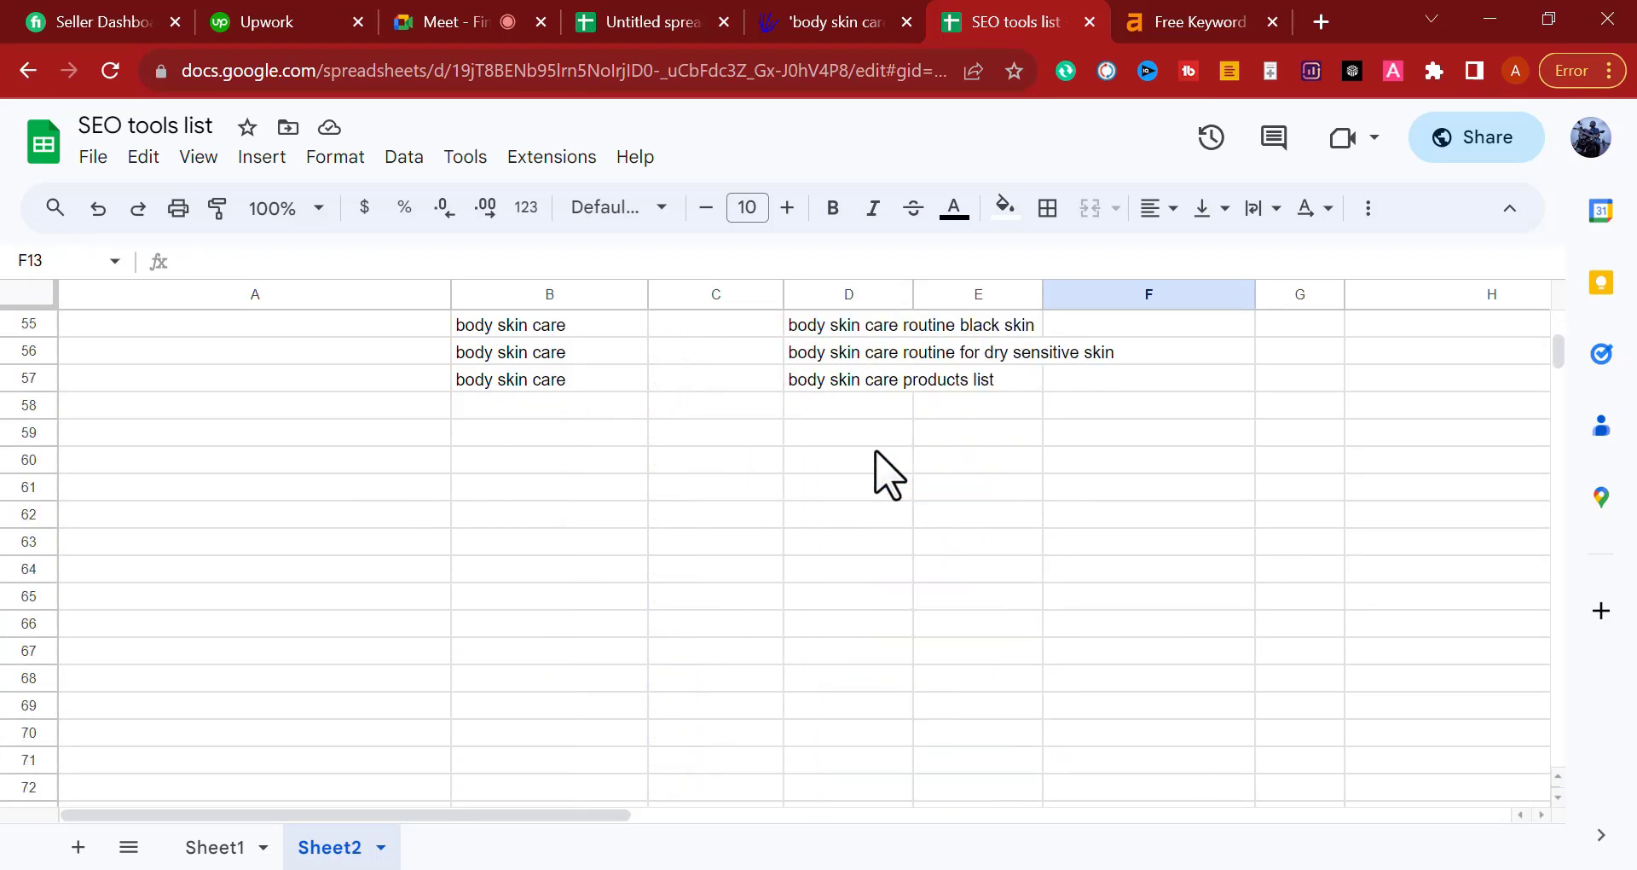
scroll(887, 473, "up", 17)
scroll(886, 473, "down", 8)
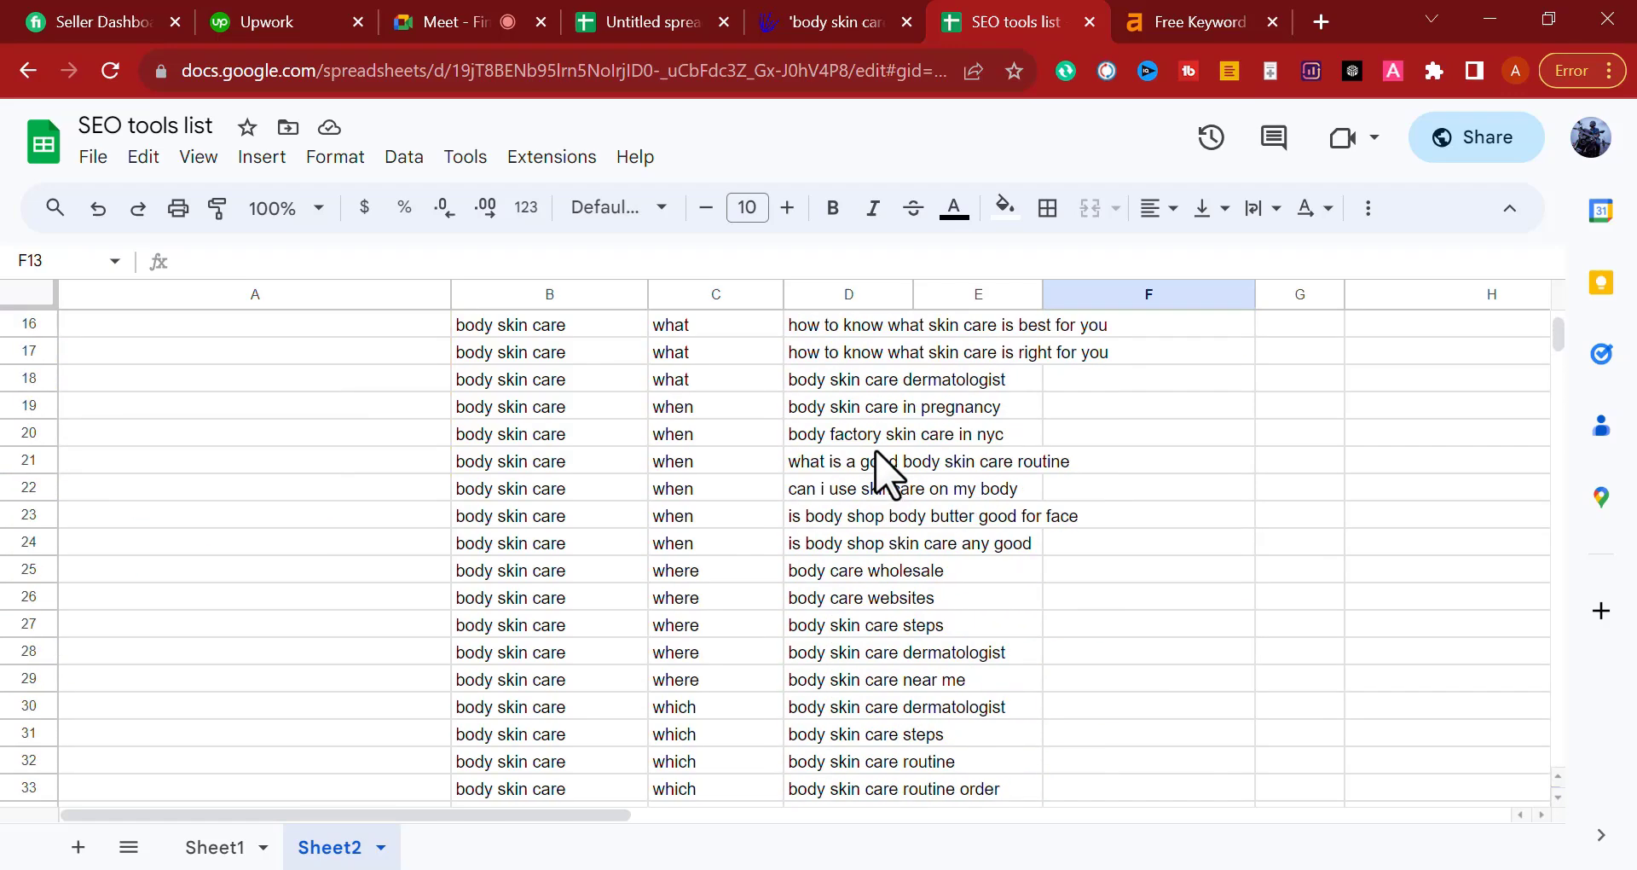
scroll(887, 473, "down", 9)
scroll(886, 494, "up", 2)
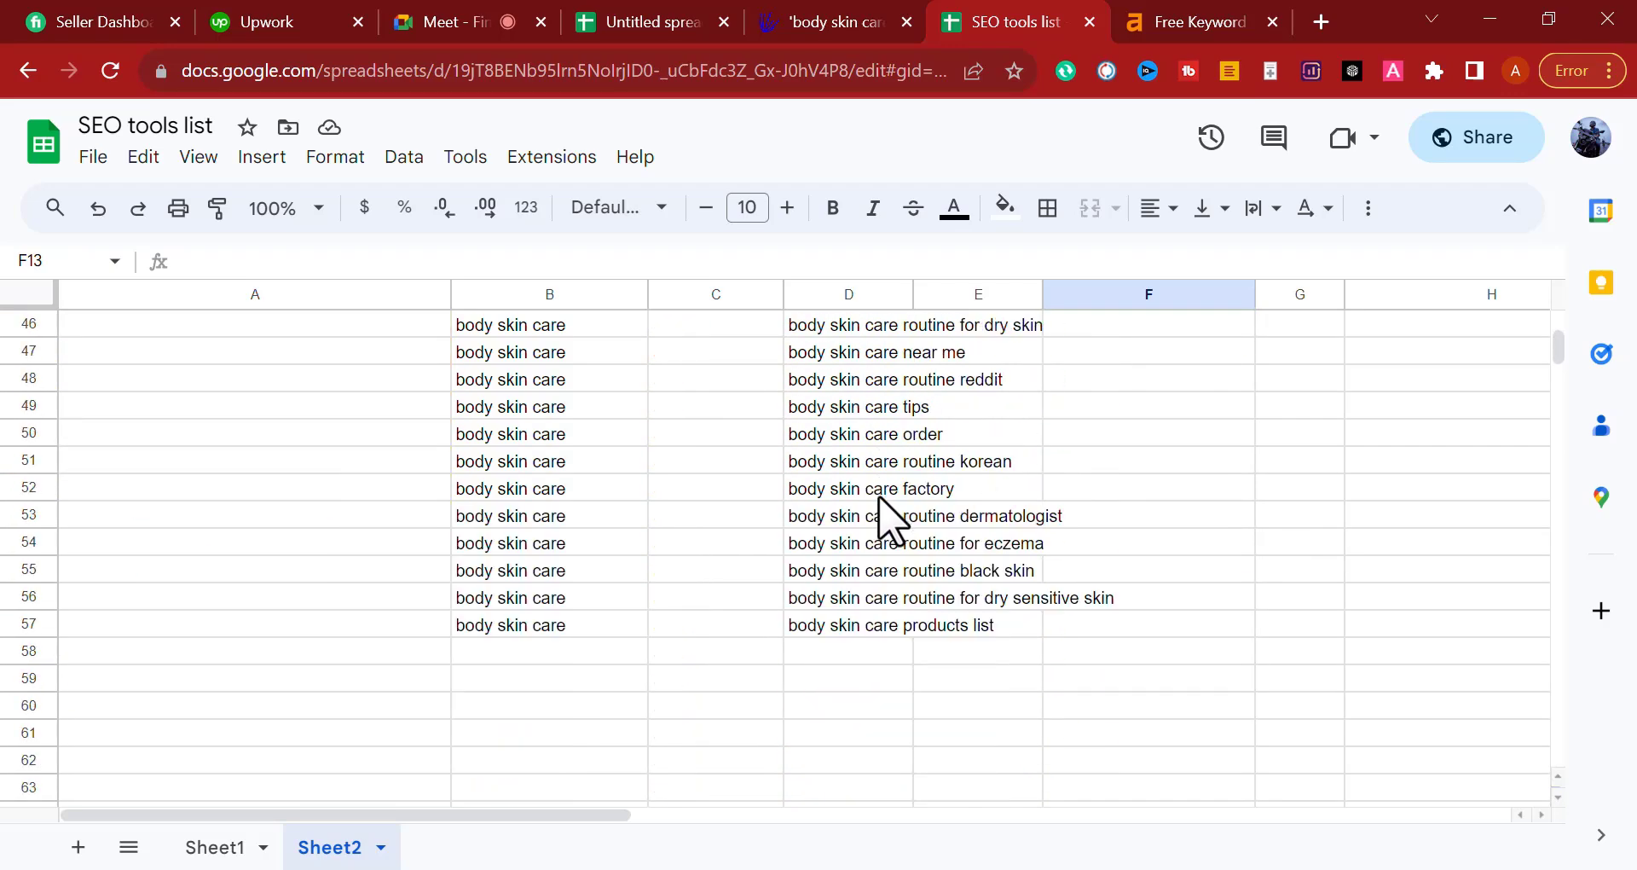
Step: Copy the keyword text "body skin care products list" from cell D57
triple_click(817, 627)
key("ctrl+c")
right_click(818, 626)
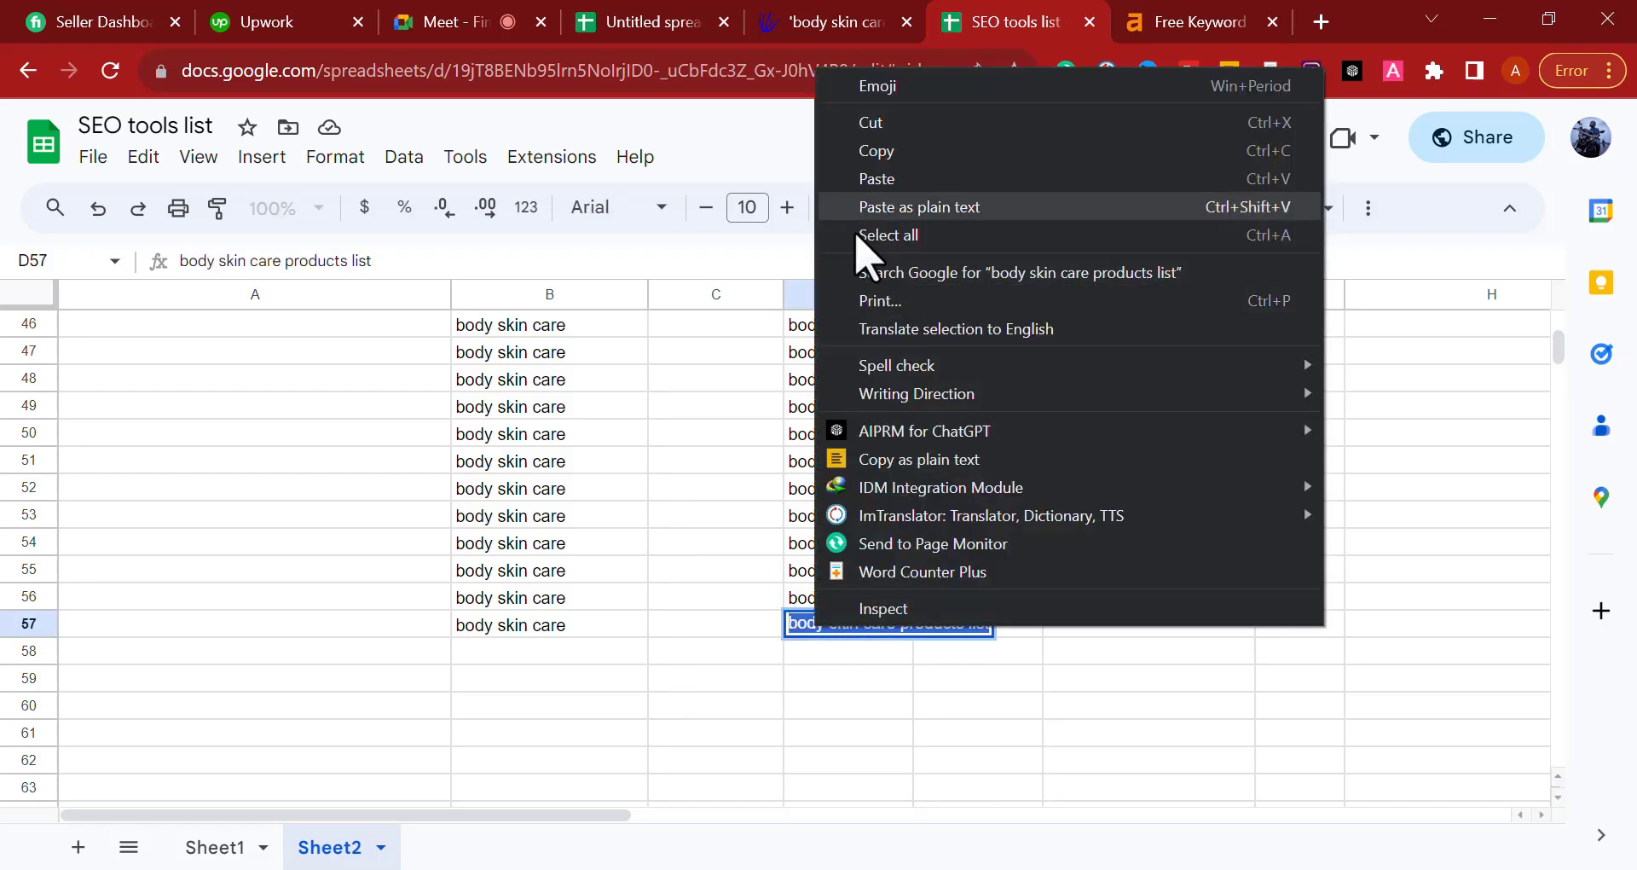
left_click(884, 145)
scroll(491, 492, "up", 6)
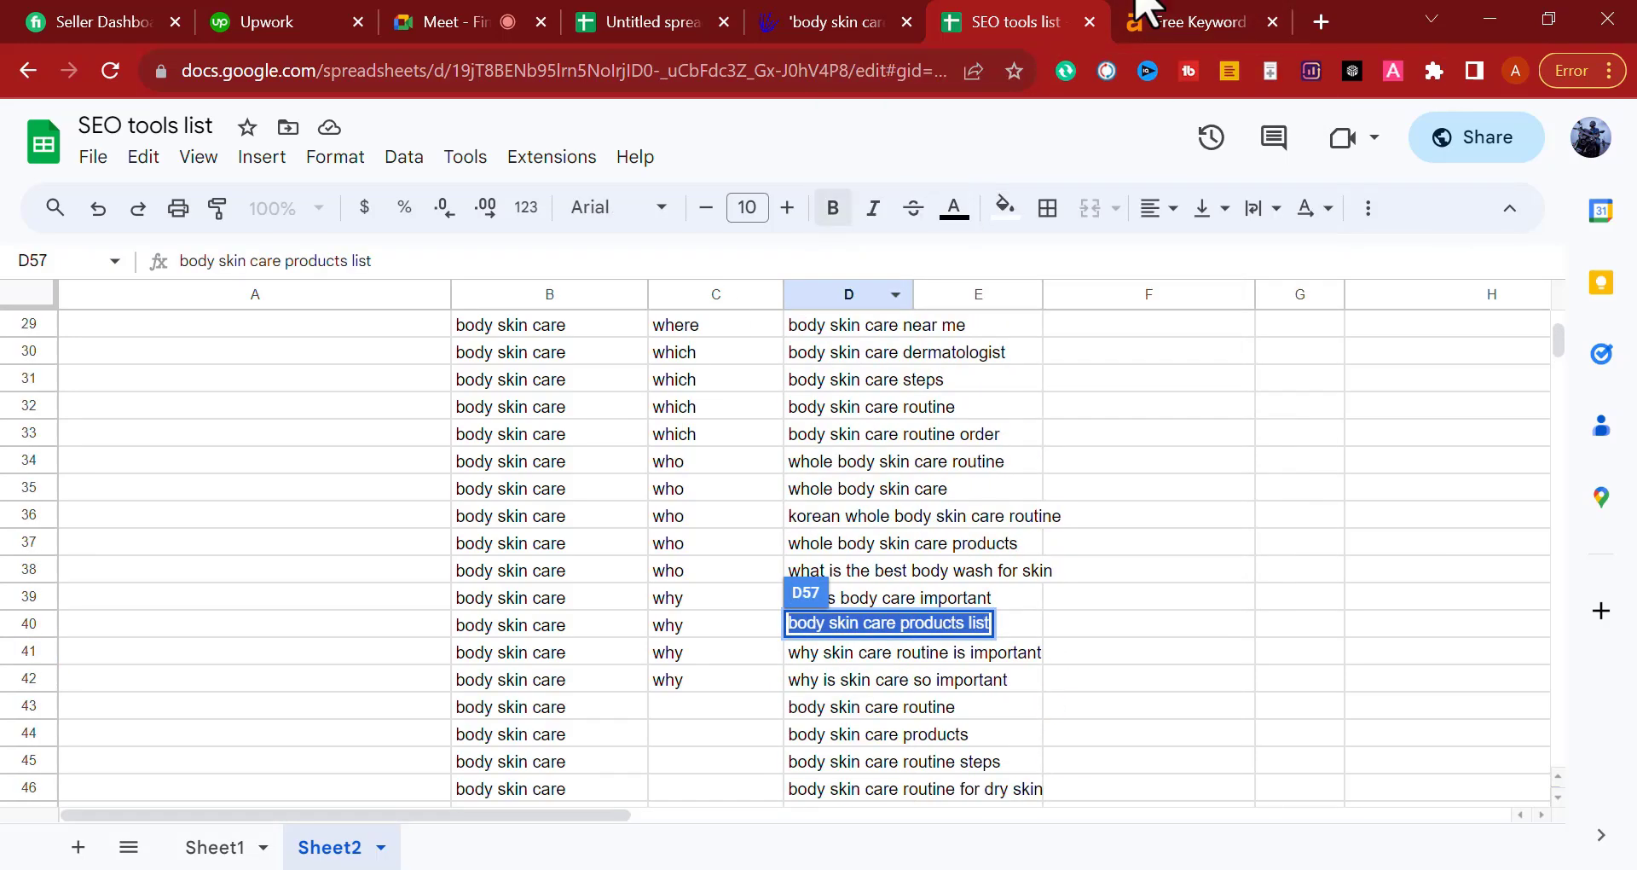
Step: Replace the keyword in the Ahrefs generator with "body skin care products list" and search for ideas in the United States
left_click(1210, 26)
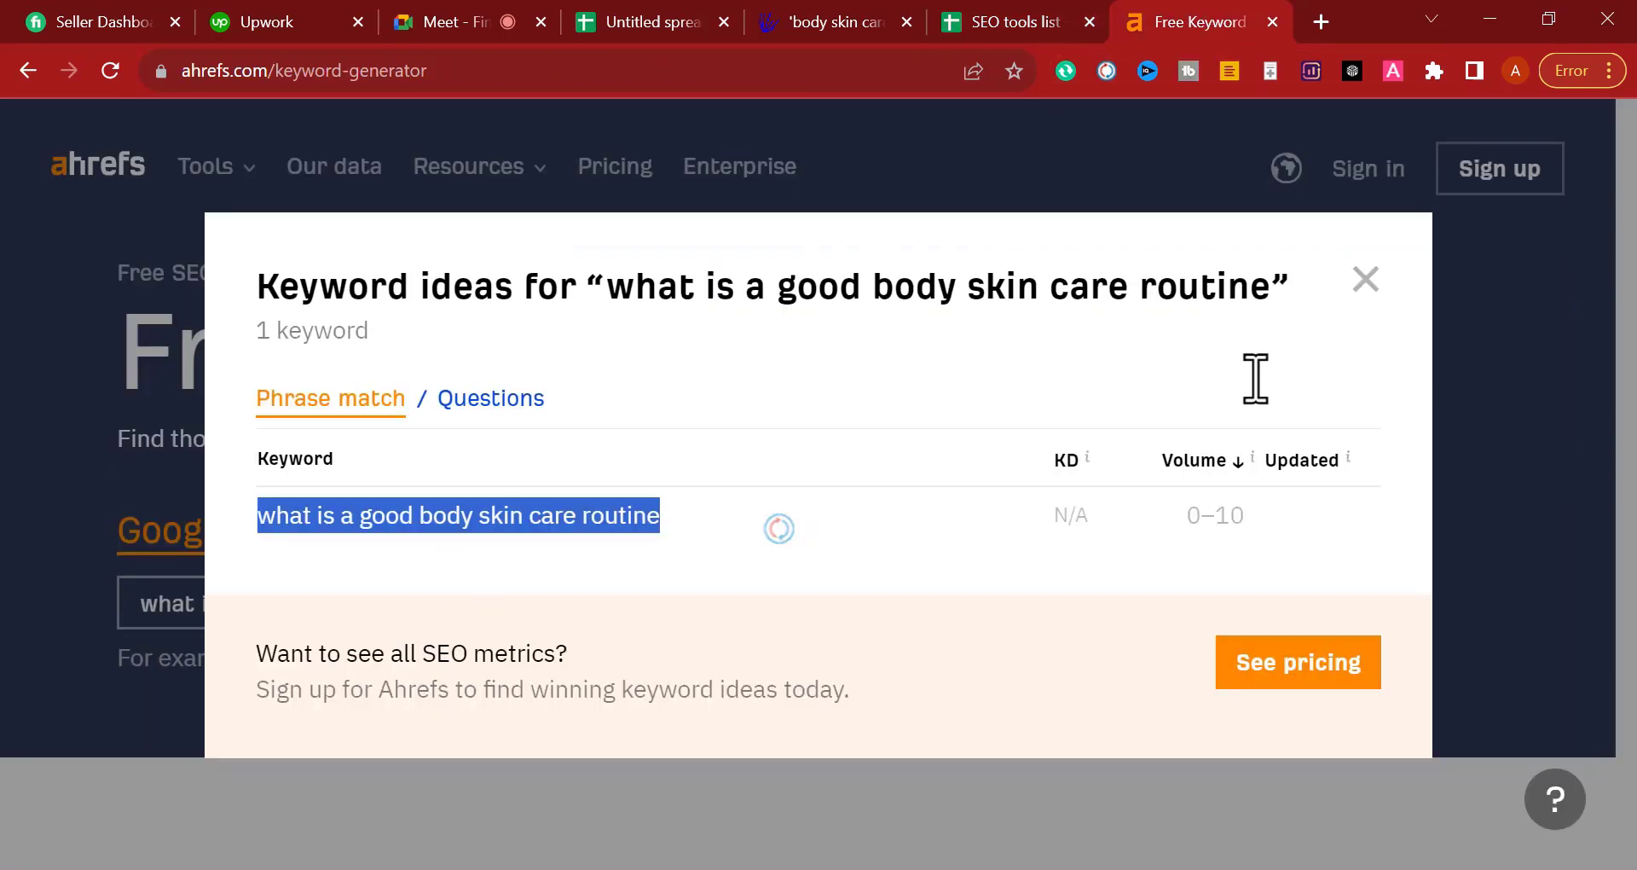
left_click(1364, 275)
left_click(559, 614)
key("ctrl+a")
key("ctrl+v")
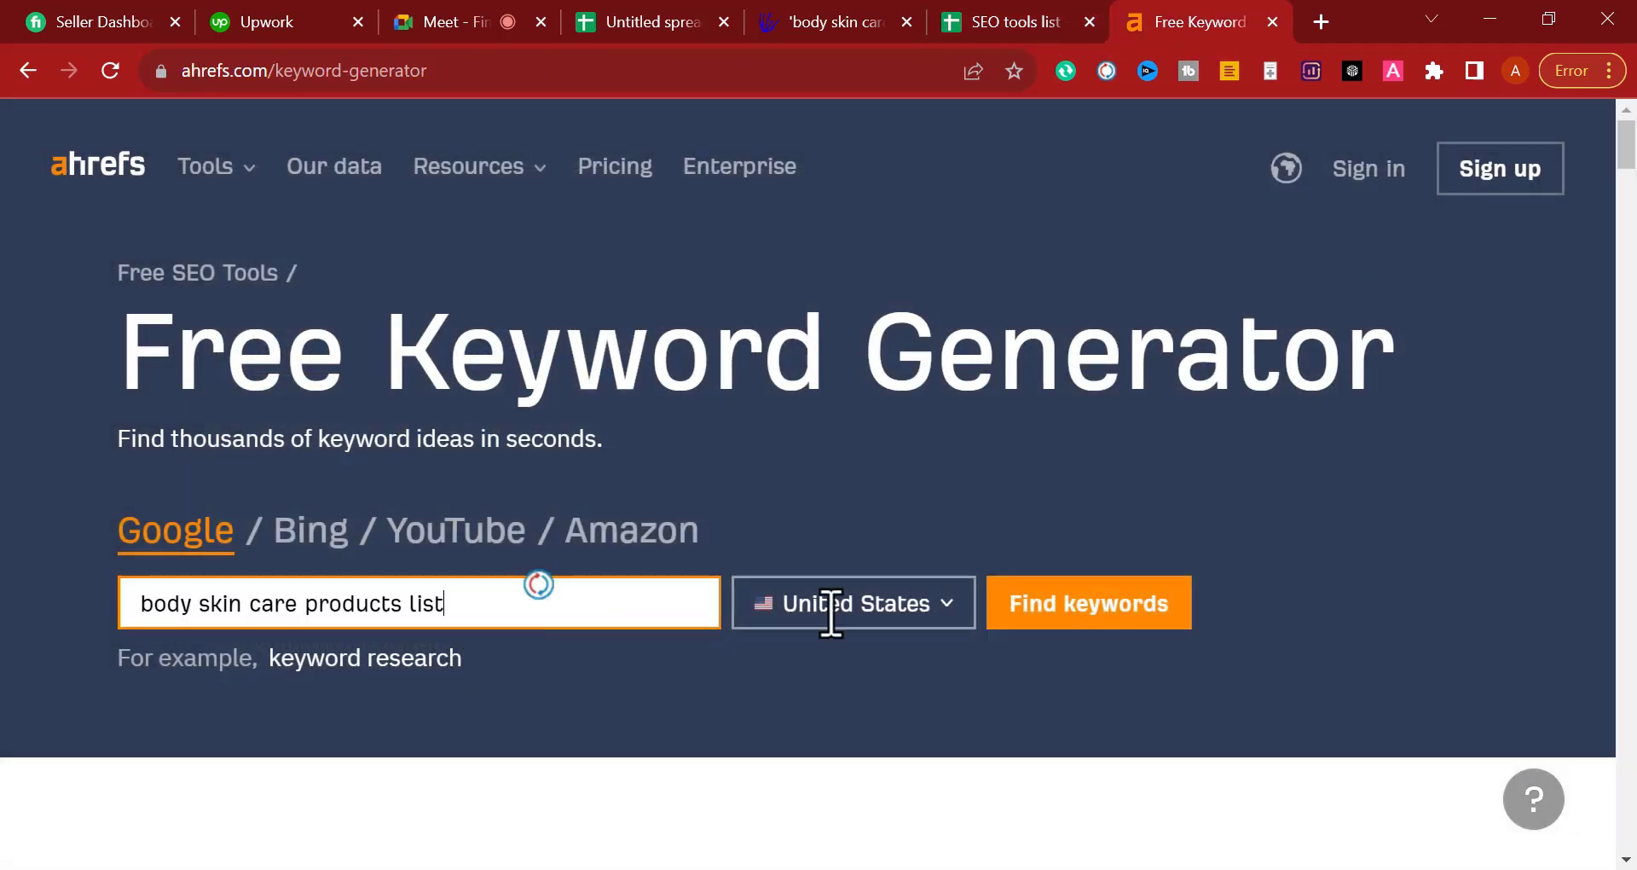
left_click(1085, 621)
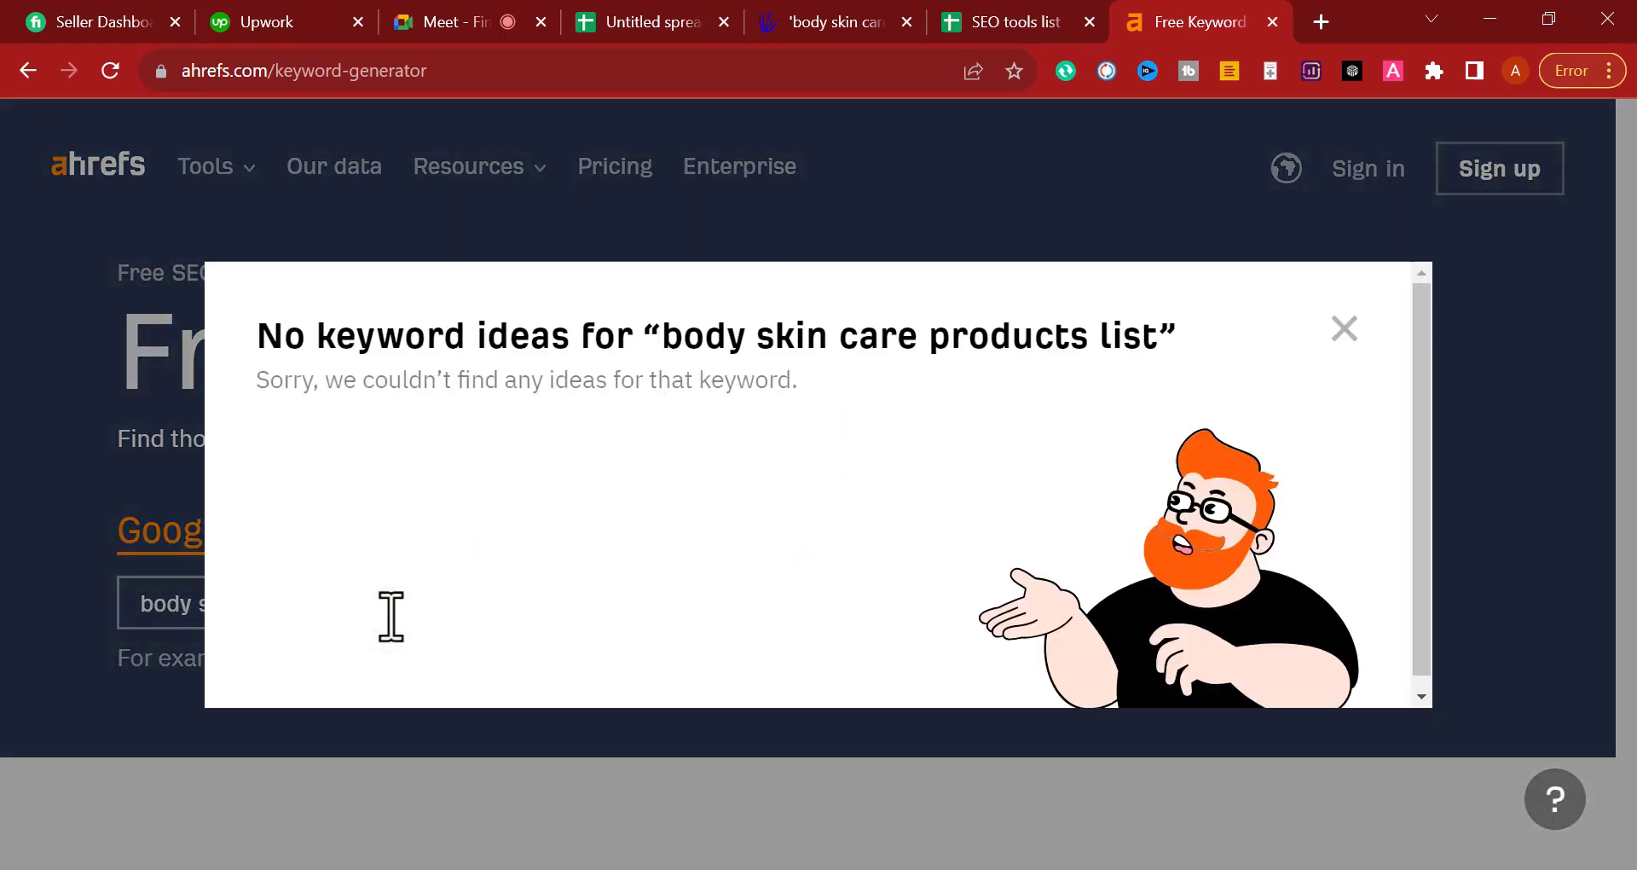
Step: Return to the SEO tools list and scan the column D suggestions around rows 41 to 57 for another keyword to check
left_click(1028, 25)
scroll(1097, 642, "down", 2)
left_click(1083, 635)
scroll(1066, 628, "down", 3)
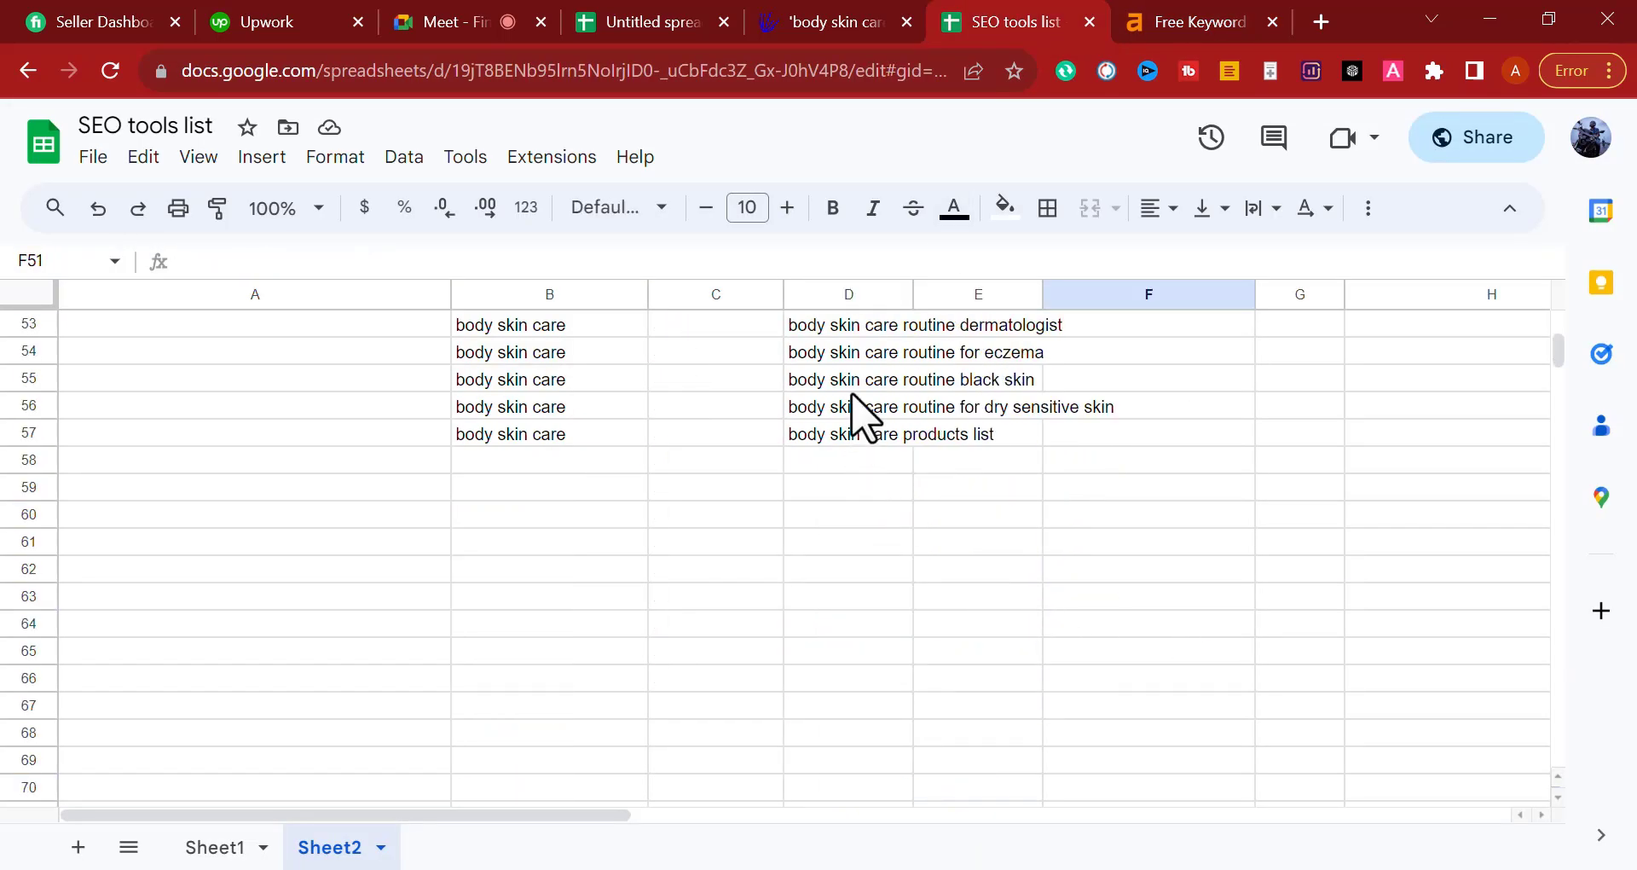
left_click(836, 327)
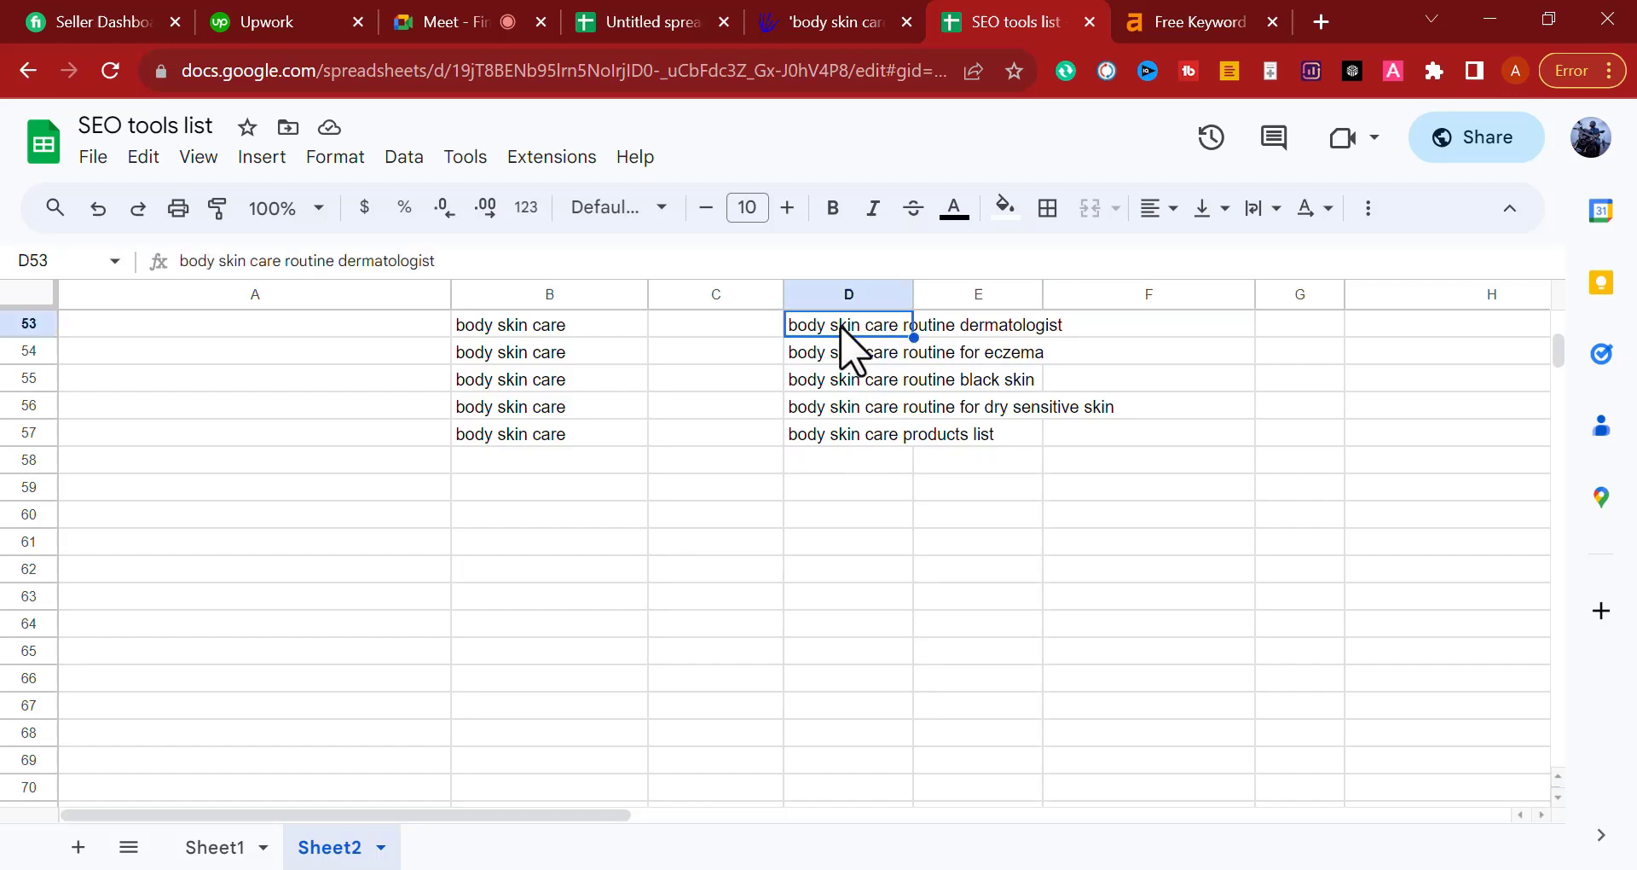
scroll(932, 640, "up", 2)
scroll(840, 436, "up", 2)
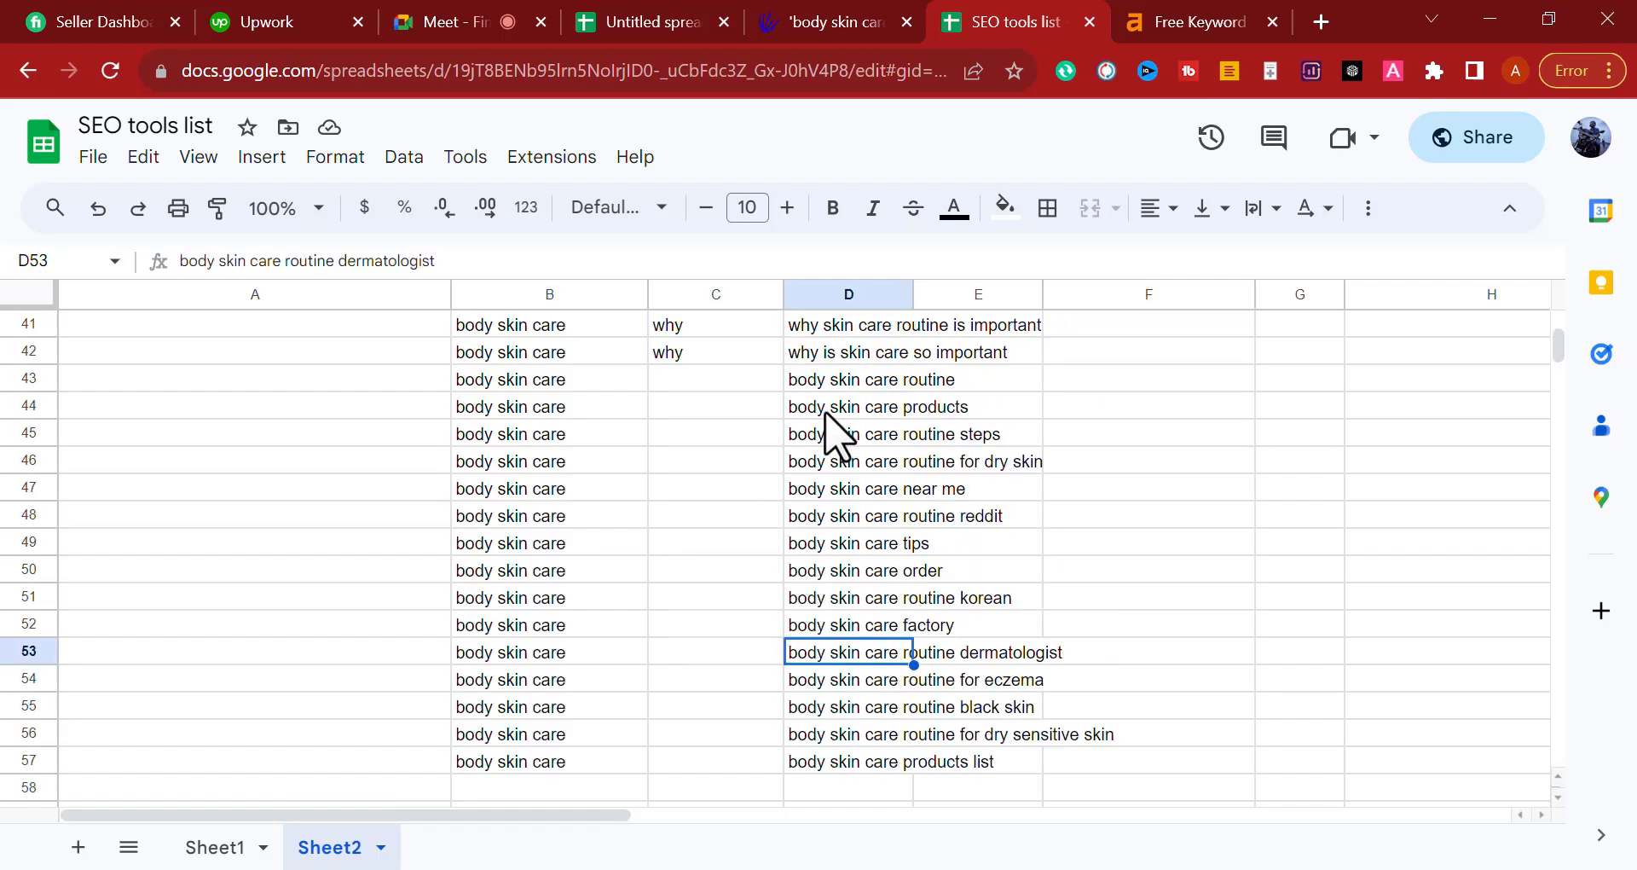
left_click(805, 488)
double_click(823, 486)
right_click(820, 488)
left_click(1440, 545)
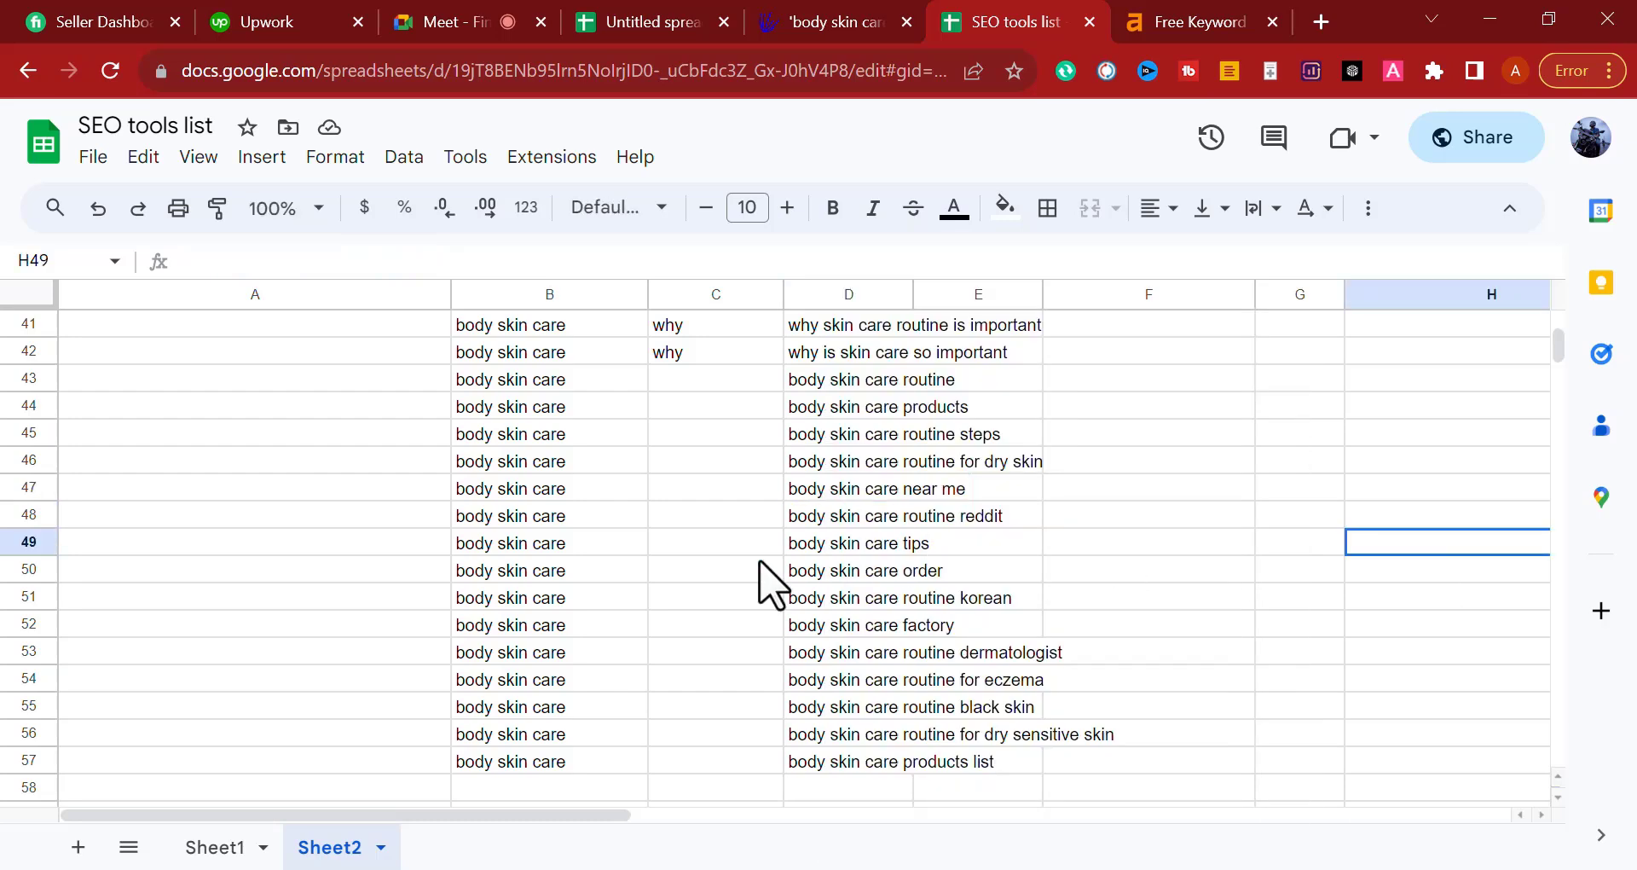
left_click(826, 409)
double_click(826, 409)
right_click(826, 409)
left_click(1428, 525)
Step: Copy the keyword text "body skin care products" from cell D44
left_click(832, 409)
double_click(827, 408)
right_click(829, 409)
key("Escape")
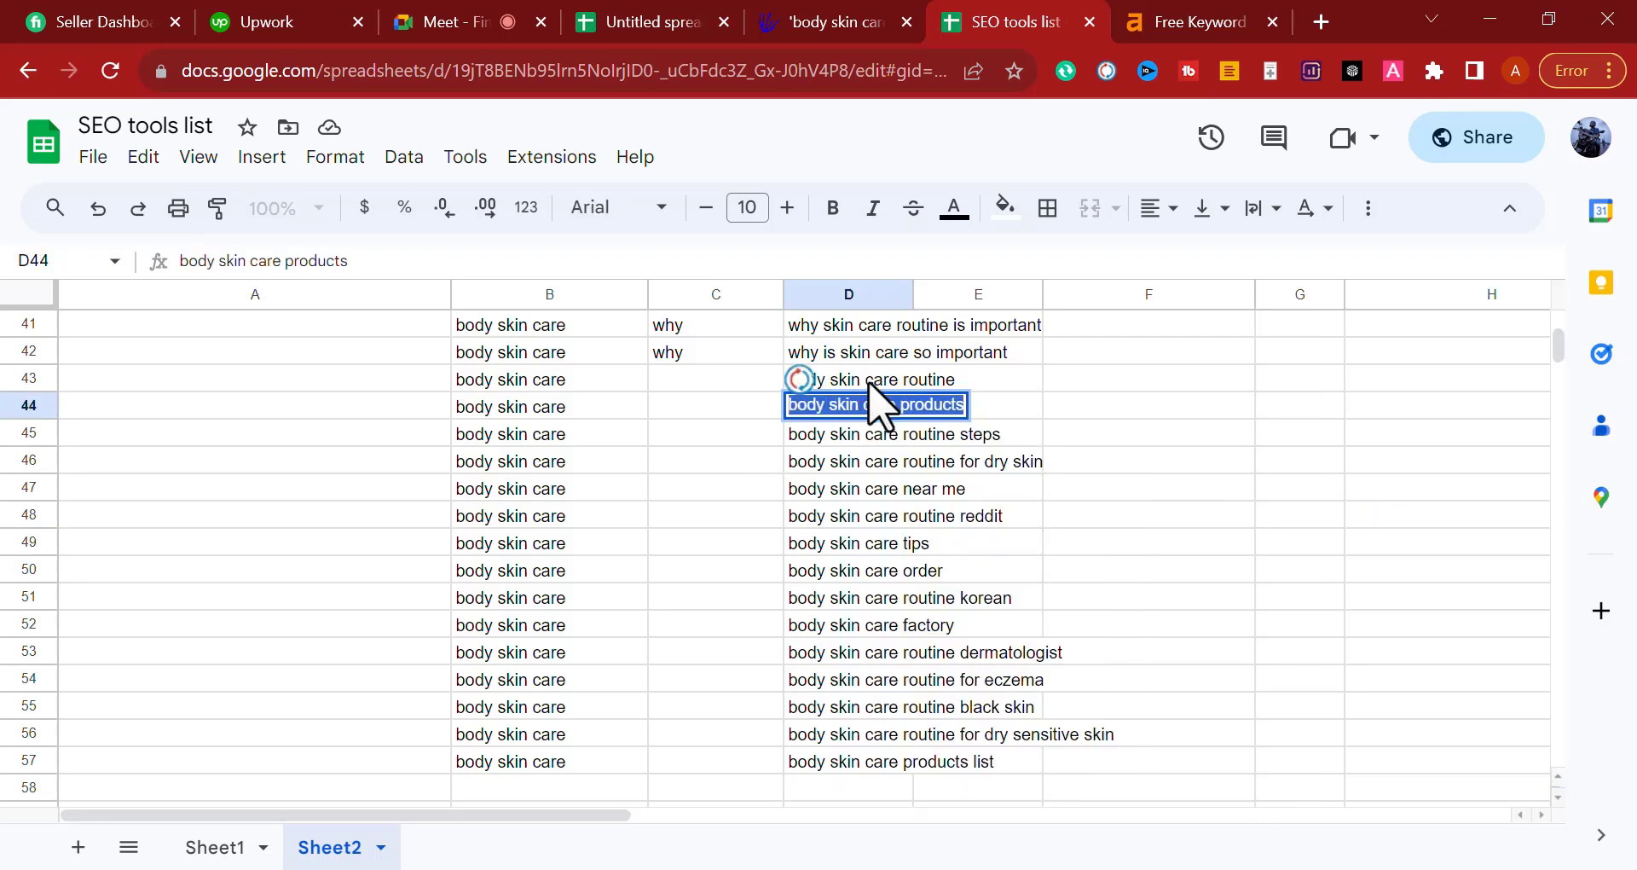
right_click(856, 416)
left_click(924, 409)
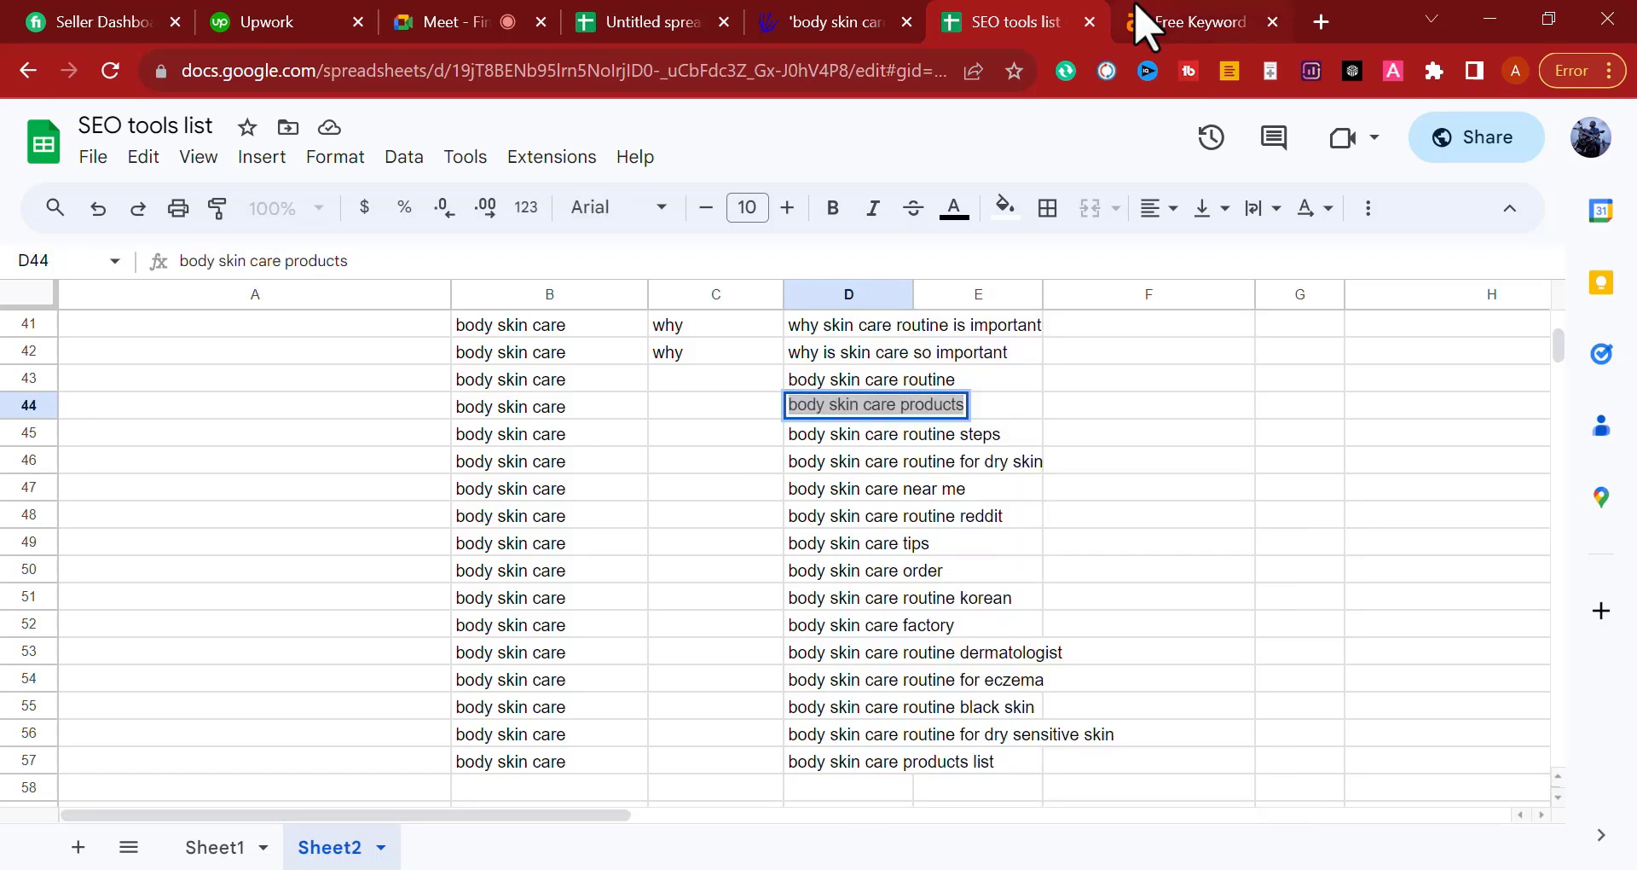
Step: Replace the keyword in the Ahrefs generator with "body skin care products" and search for ideas in the United States
left_click(1147, 22)
left_click(1343, 329)
triple_click(562, 611)
key("ctrl+v")
left_click(1143, 629)
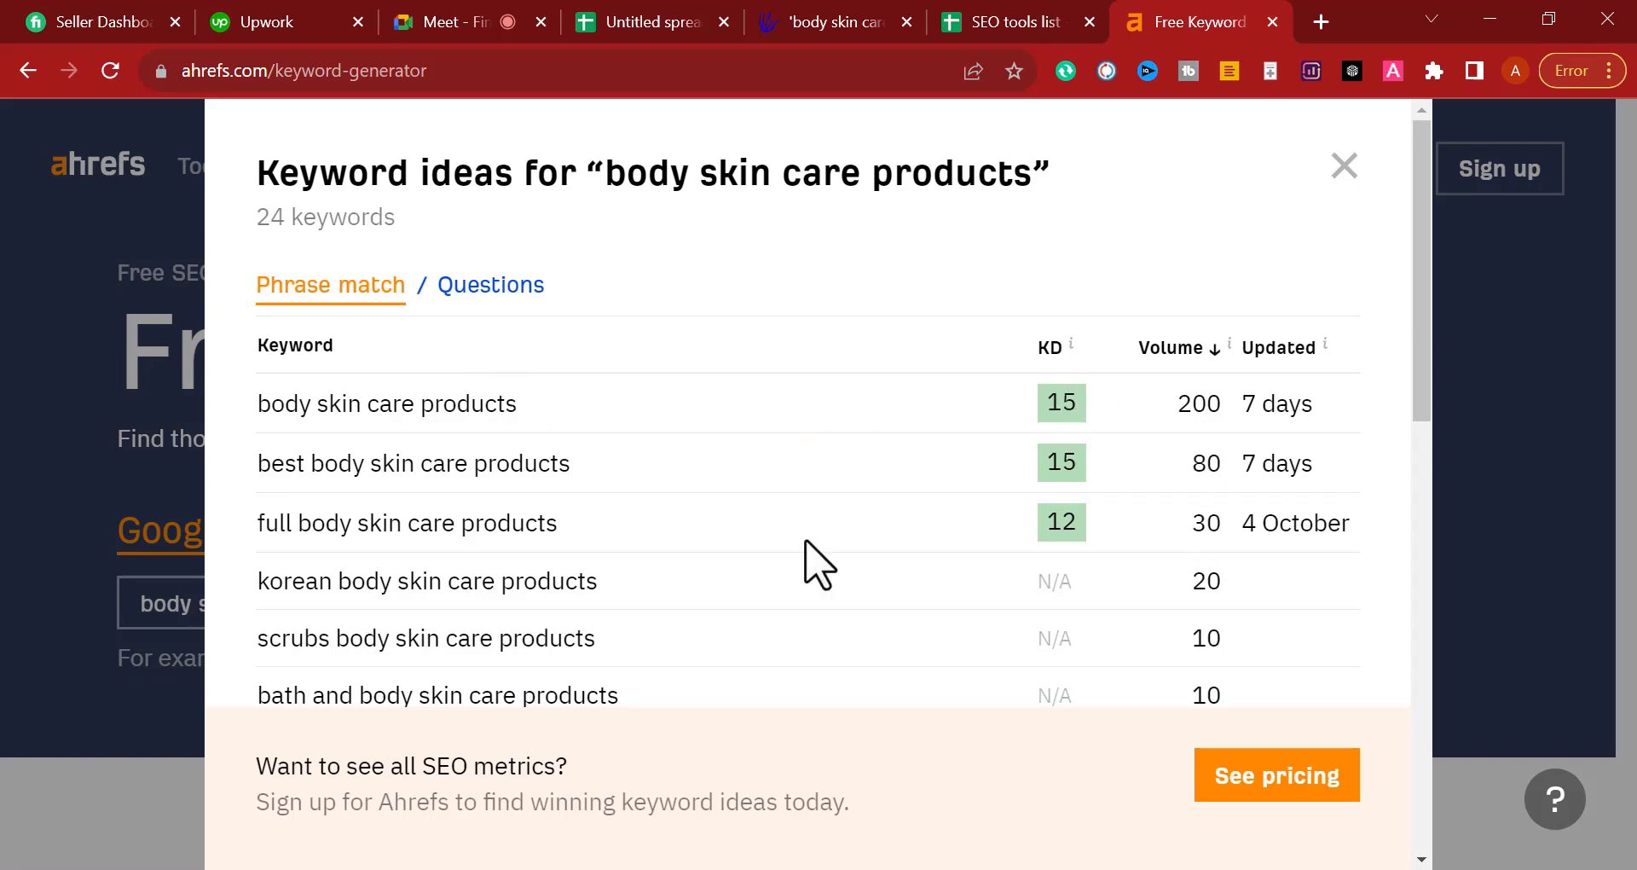
Step: Copy the idea "full body skin care products" from the results and run a new United States keyword search for it
triple_click(537, 522)
right_click(537, 521)
left_click(641, 174)
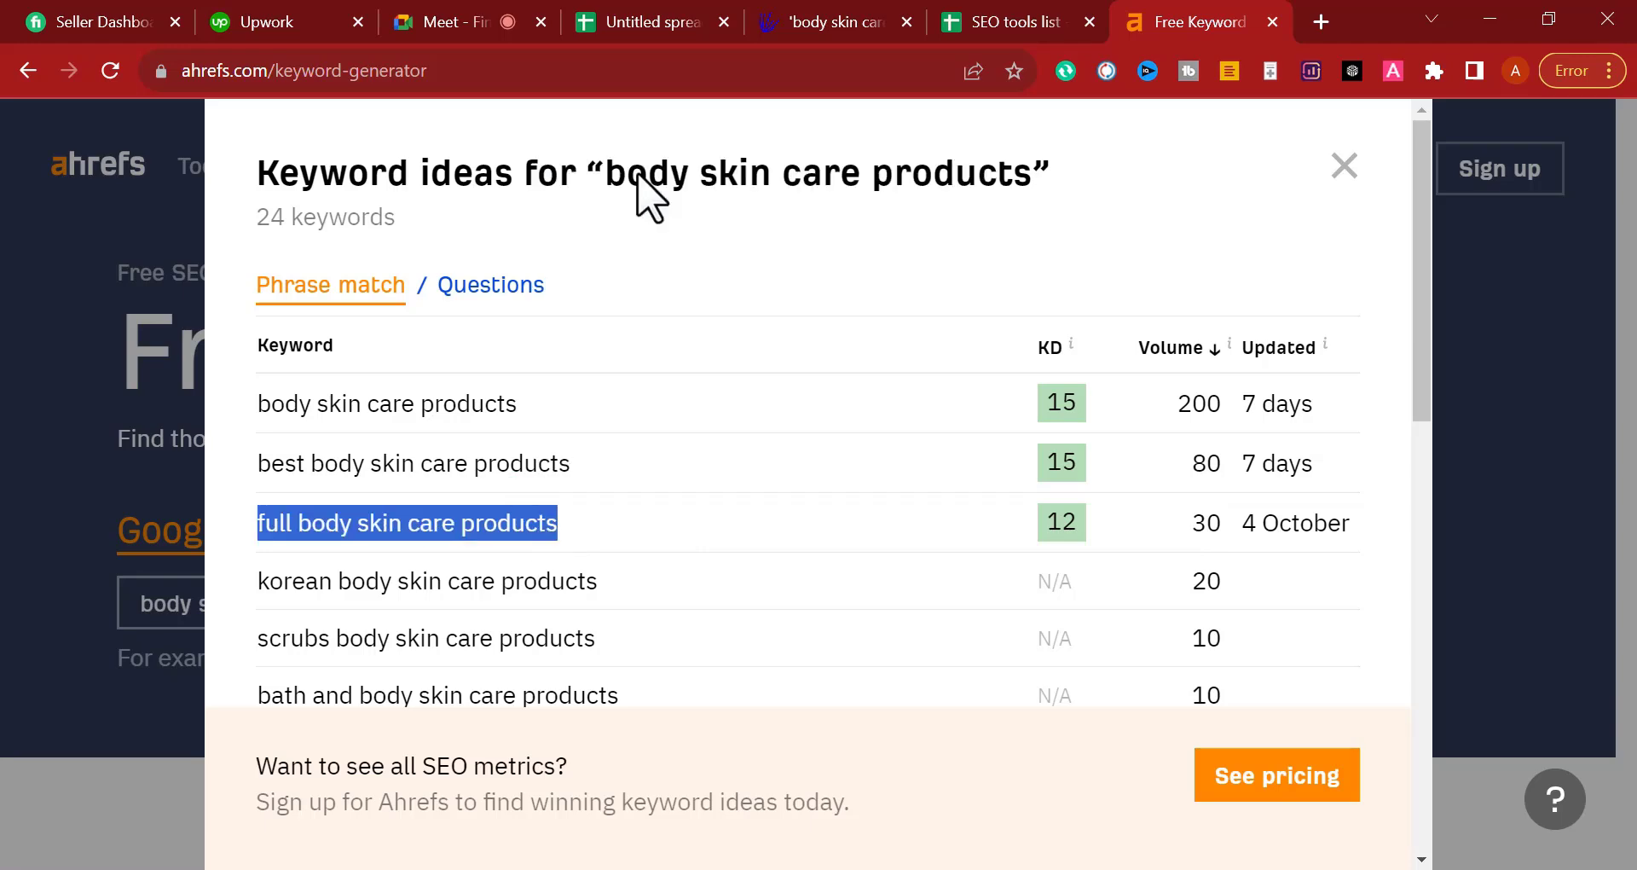
left_click(1346, 167)
triple_click(446, 601)
key("ctrl+v")
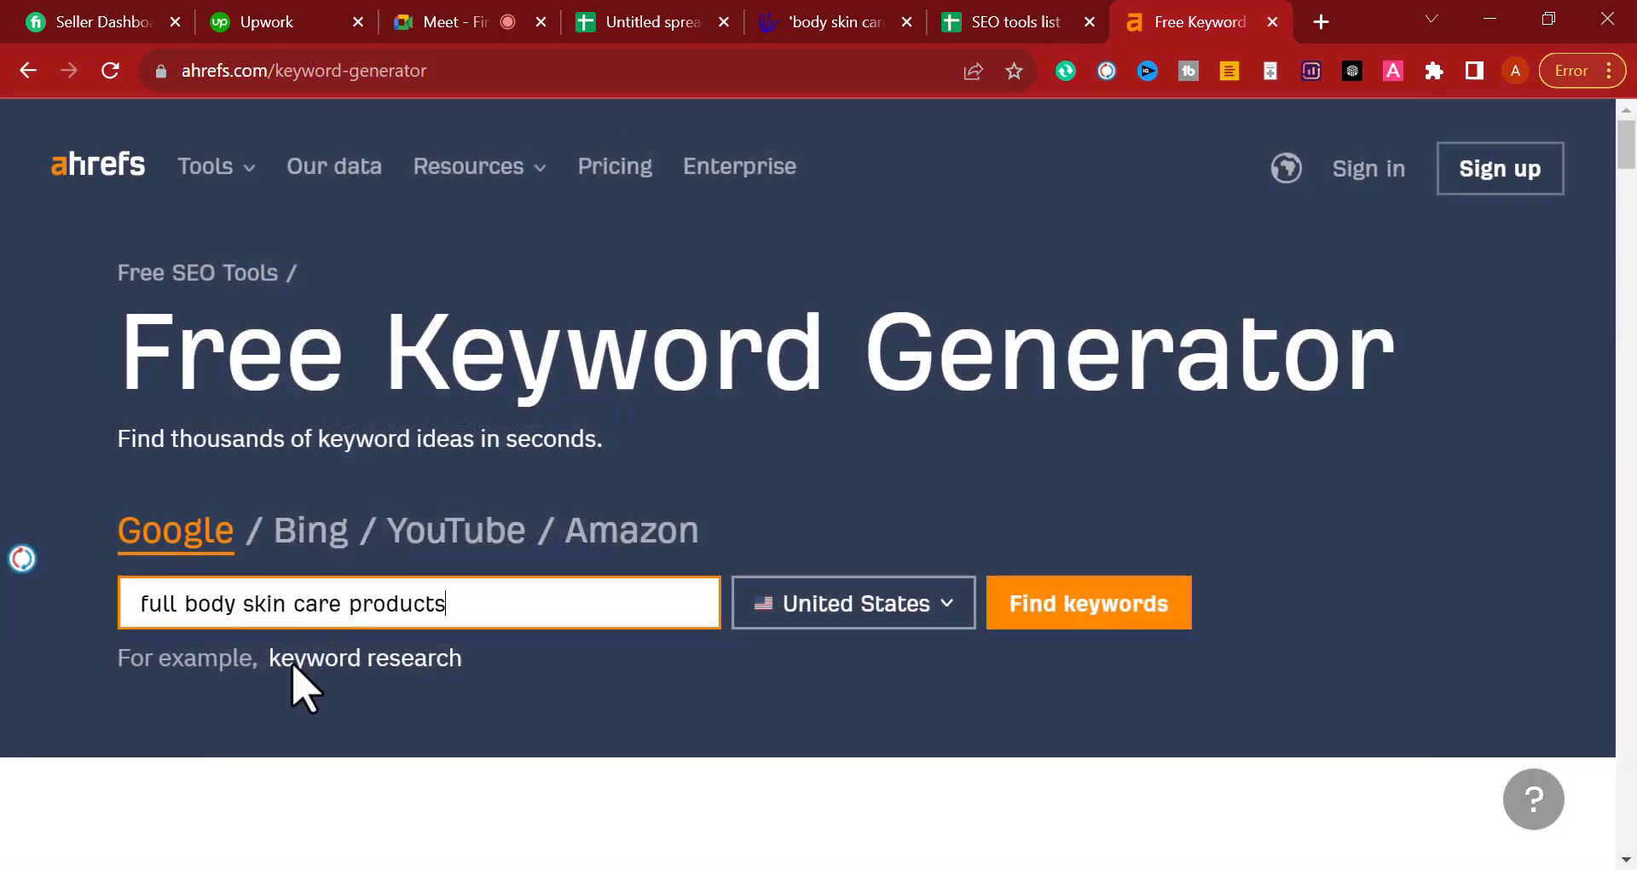
left_click(1001, 609)
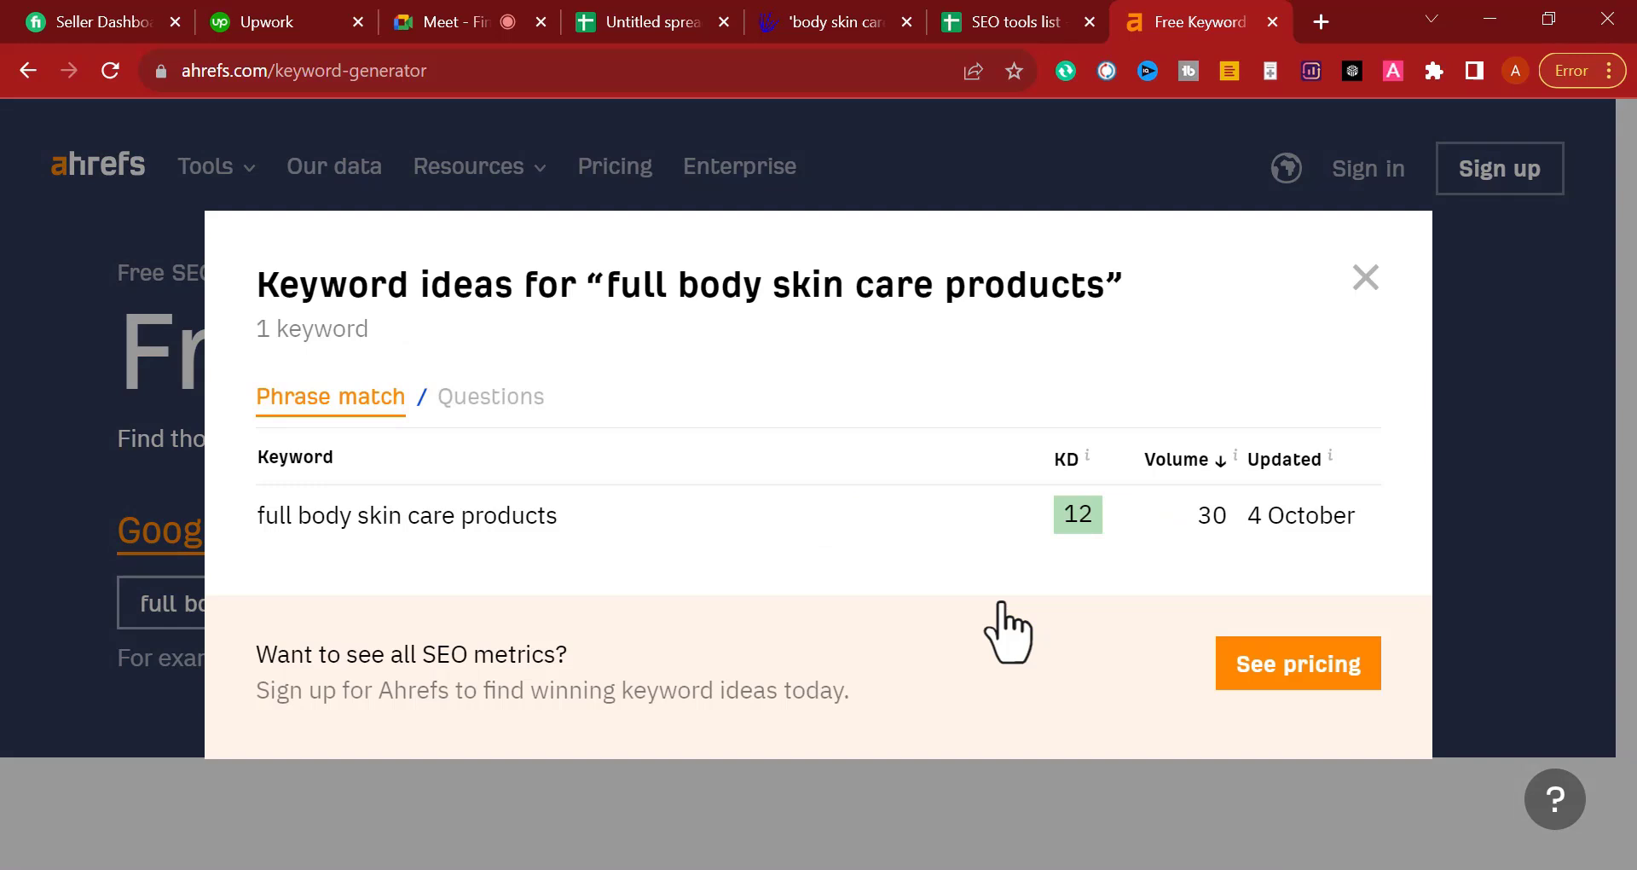
Step: Copy the phrase "full body skin care products" from the results list and close the keyword ideas
triple_click(483, 520)
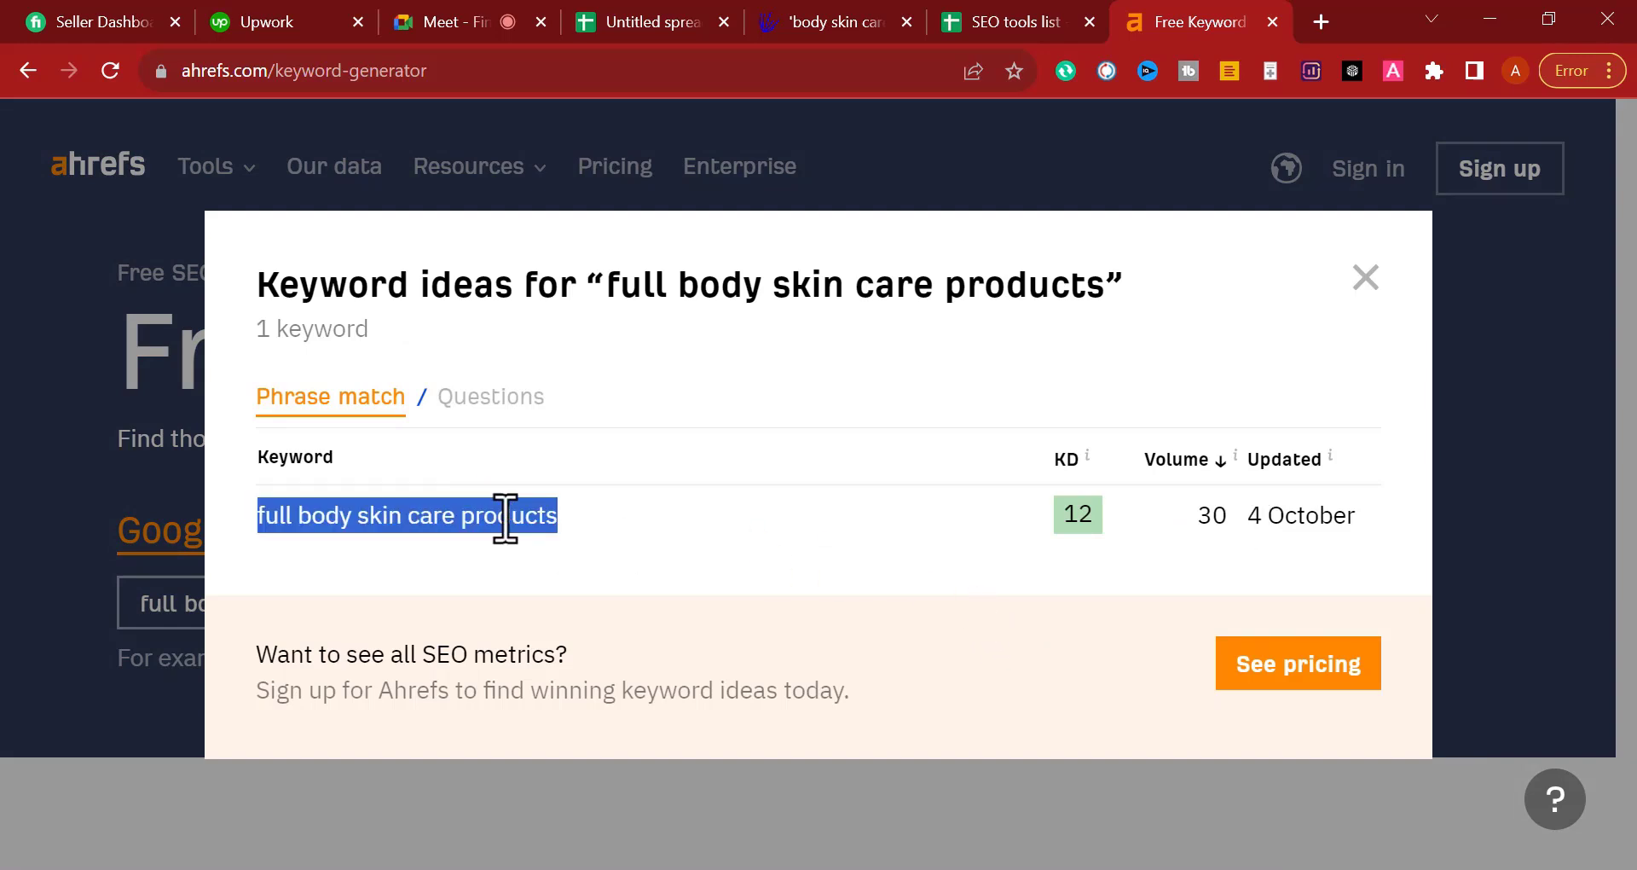
right_click(505, 518)
left_click(576, 178)
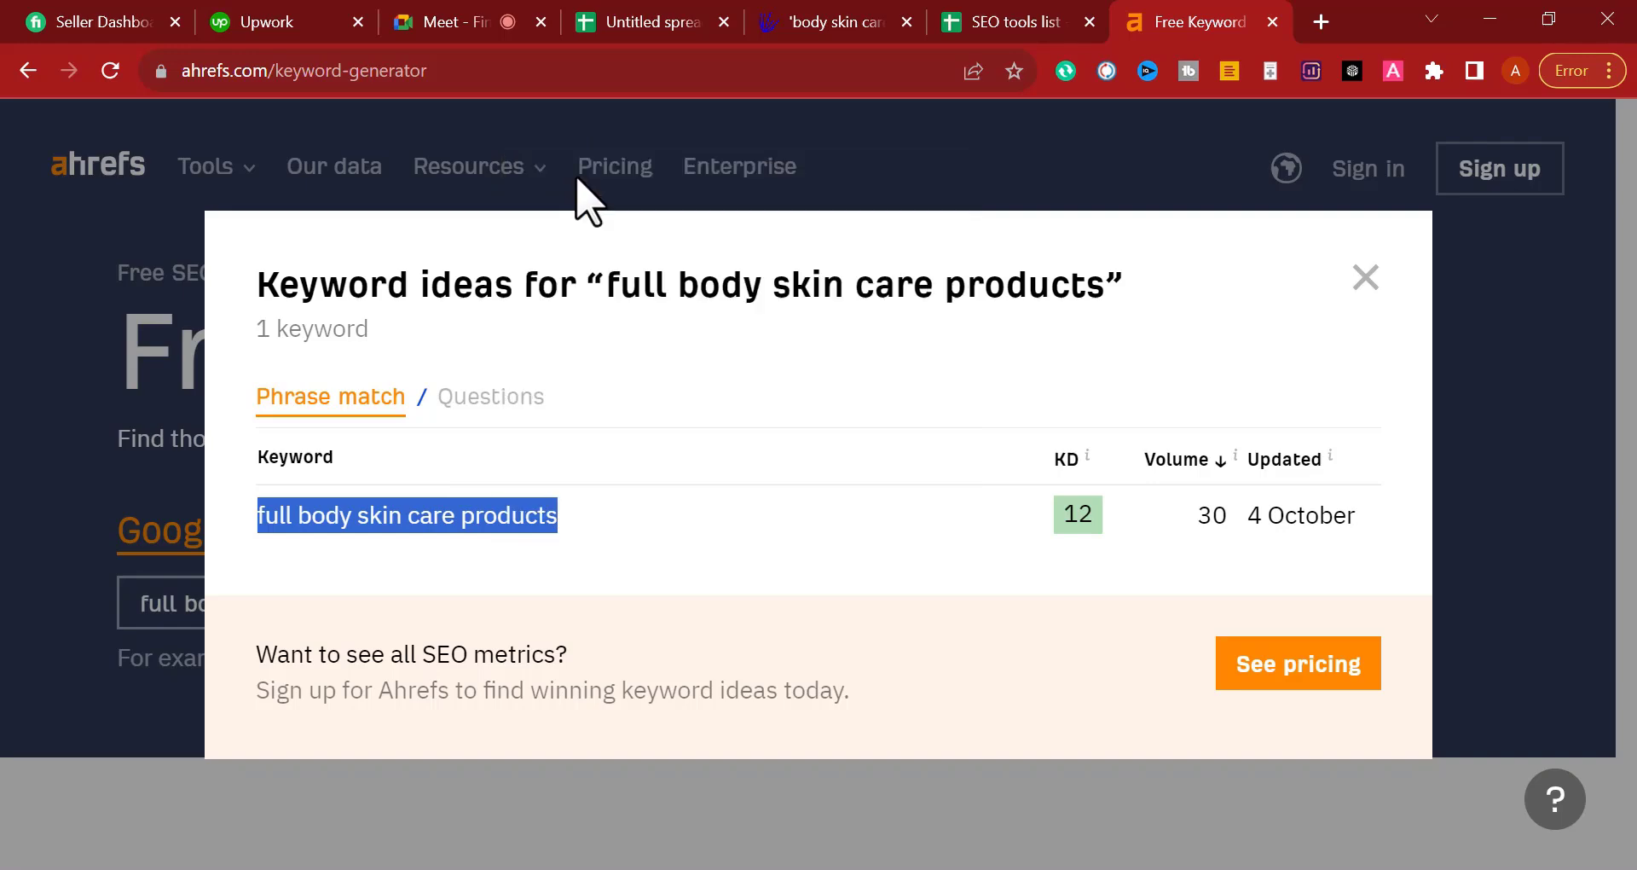
left_click(1367, 280)
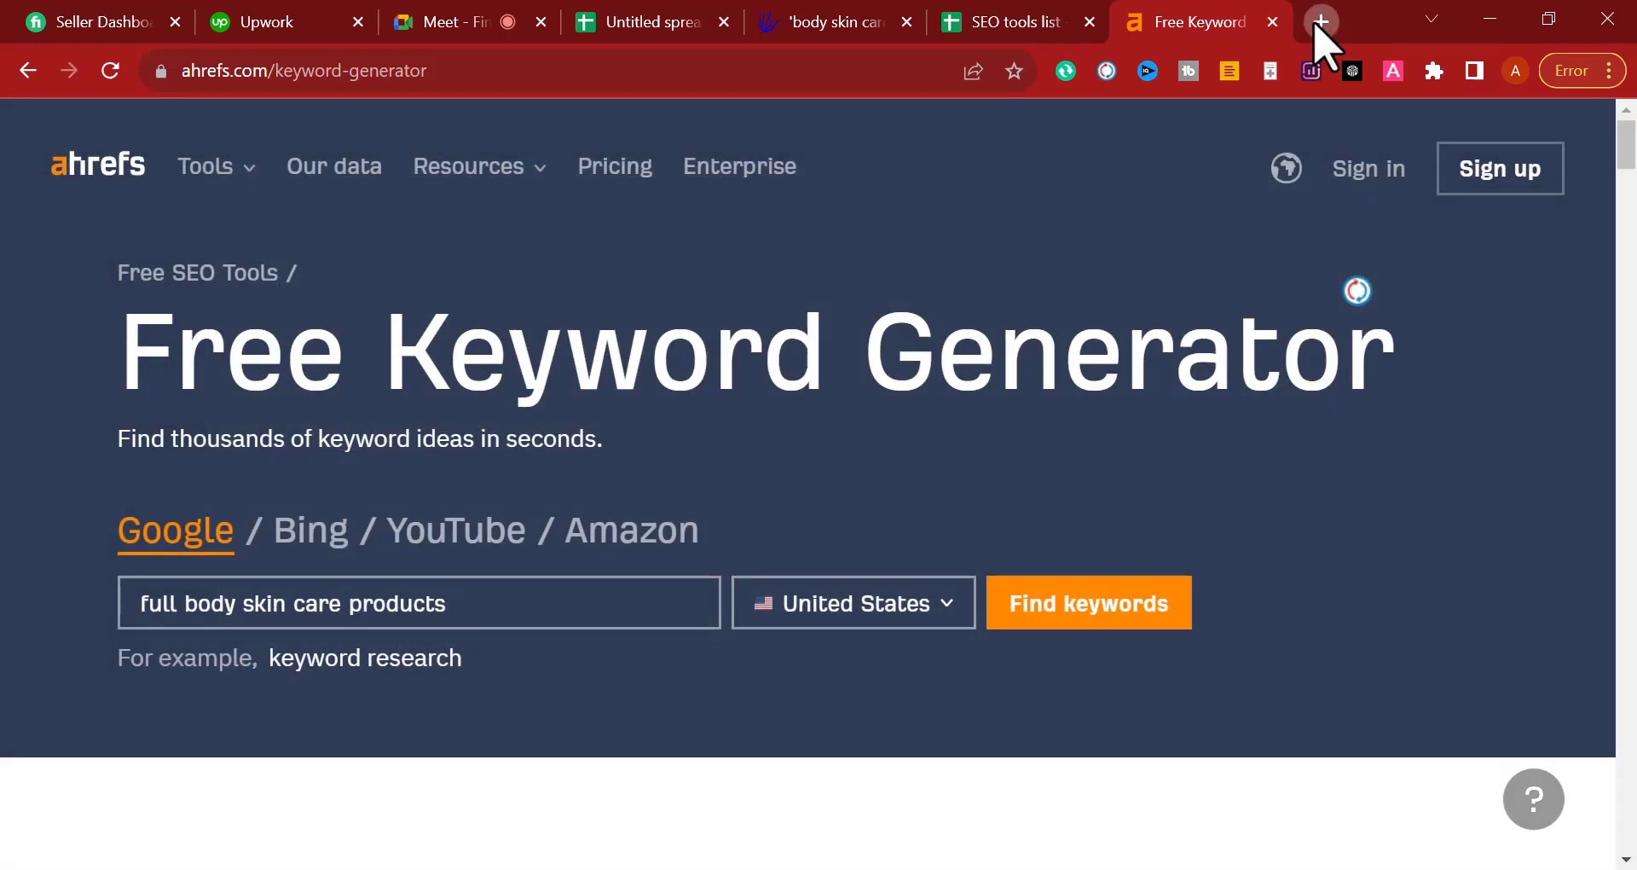
Step: Search for "google usa" in a new browser tab and open the Google USA page
left_click(1319, 22)
key("ctrl+v")
left_click_drag(646, 64, 146, 194)
key("BackSpace")
type("google usa")
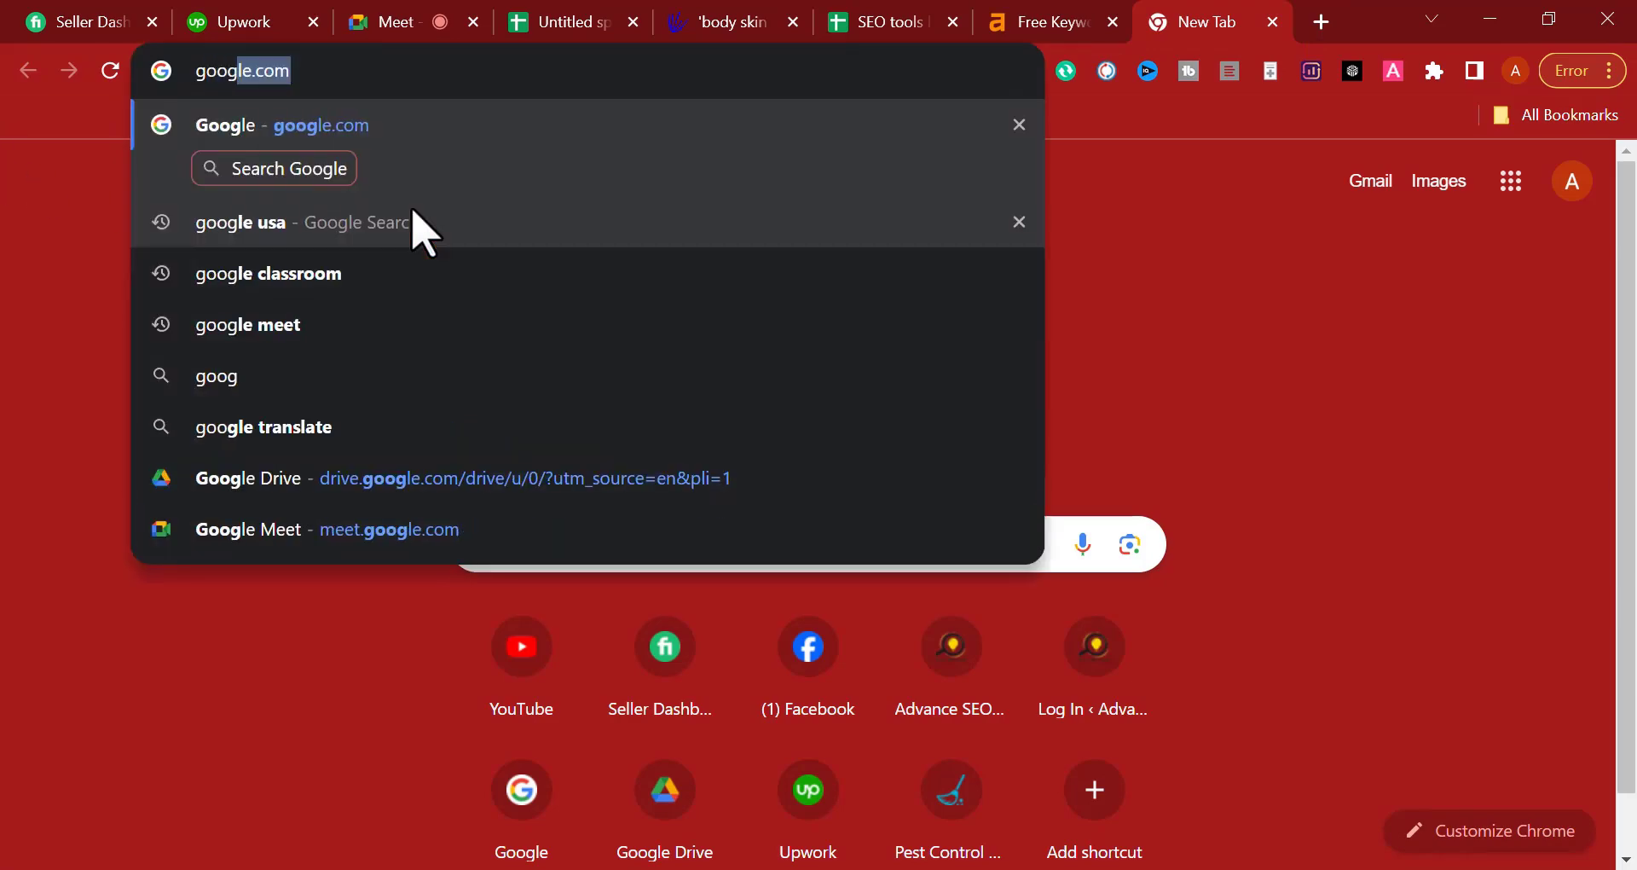
key("Return")
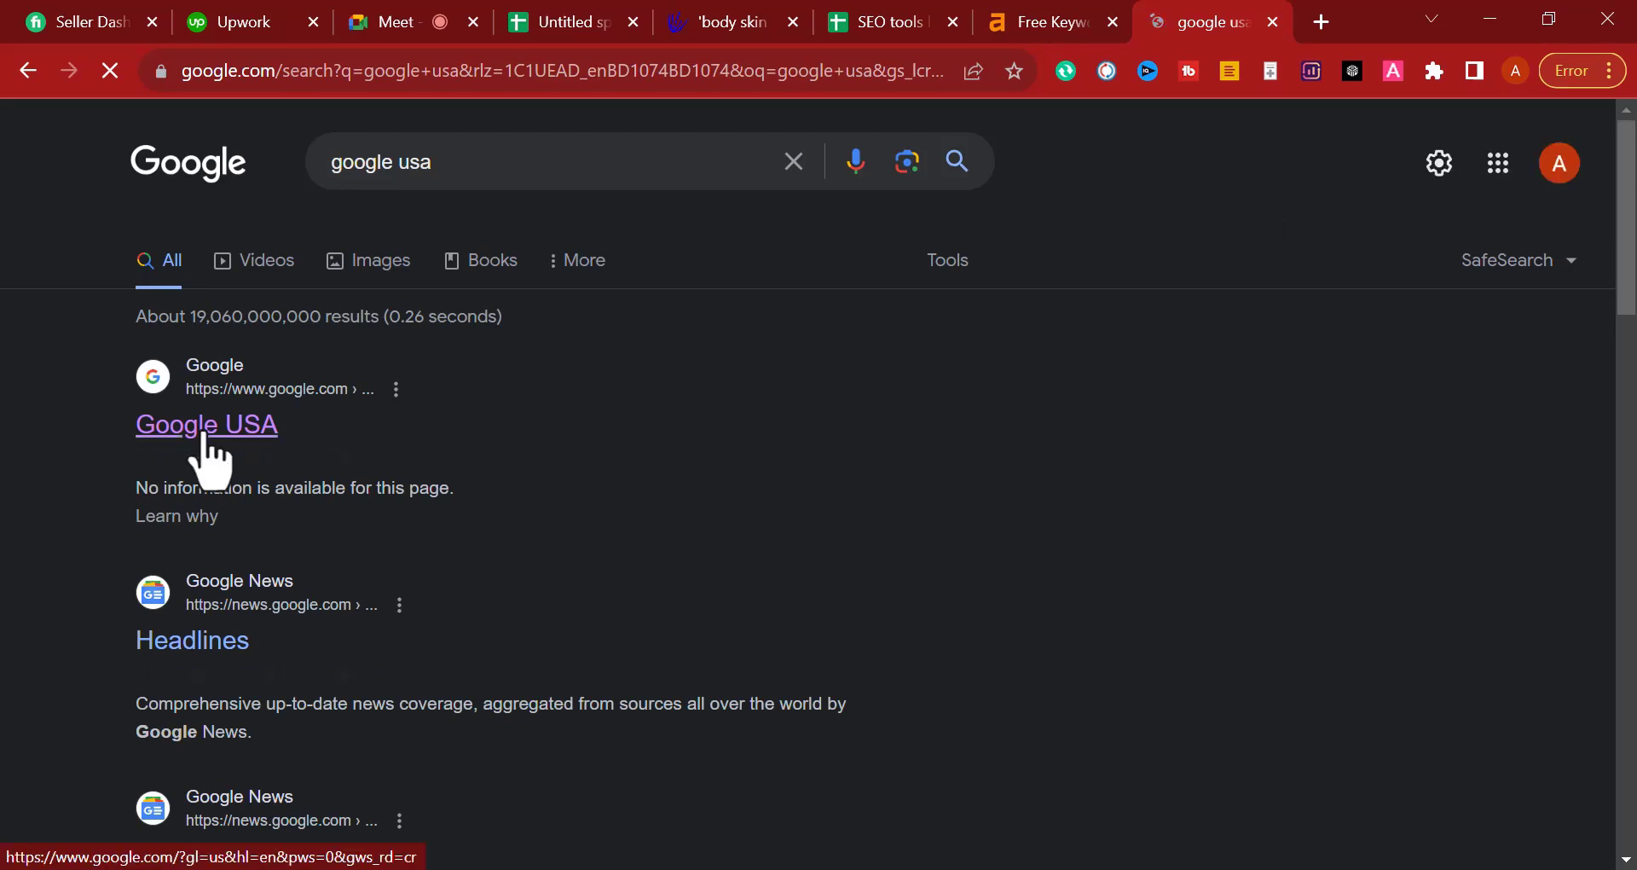
left_click(205, 437)
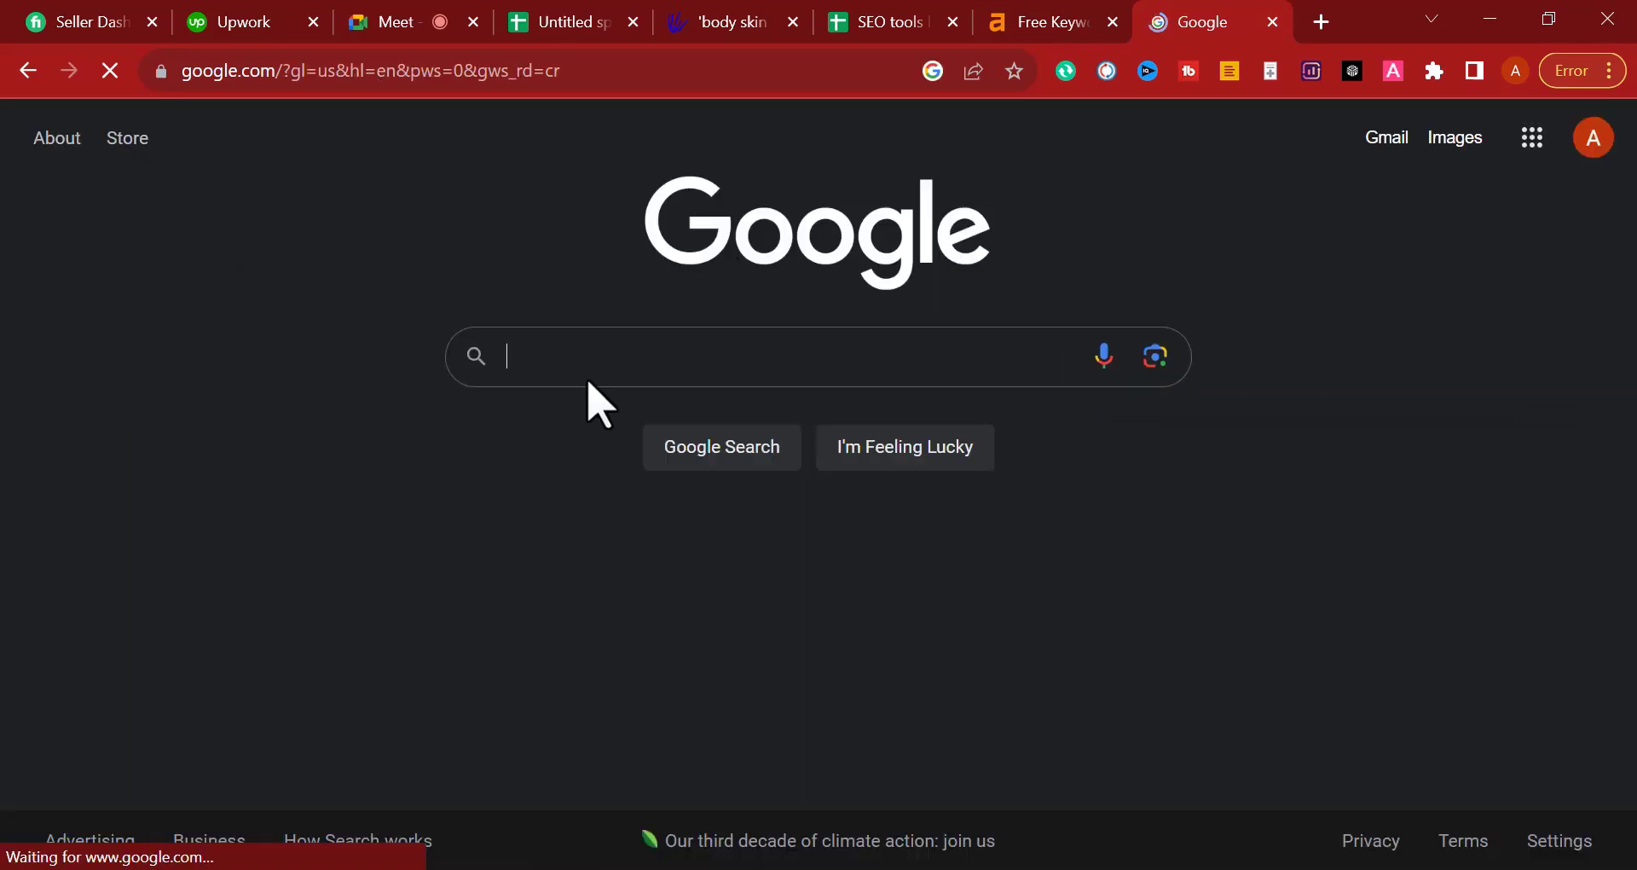
Step: Search Google USA for "allintitle:full body skin care products"
key("ctrl+v")
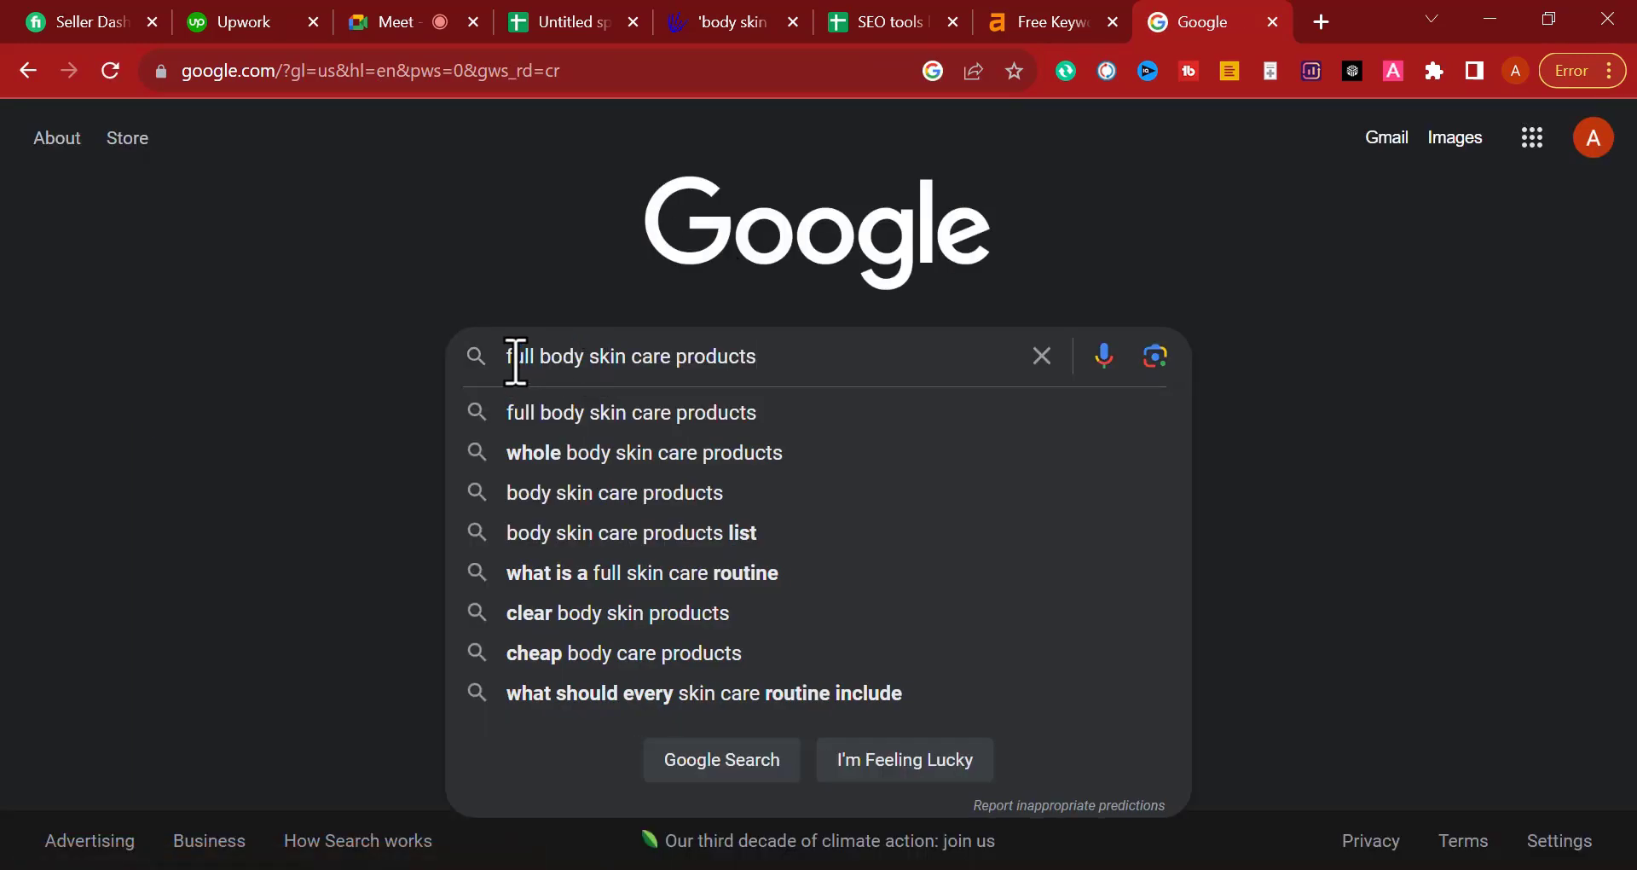
key("ctrl+a")
type("allin")
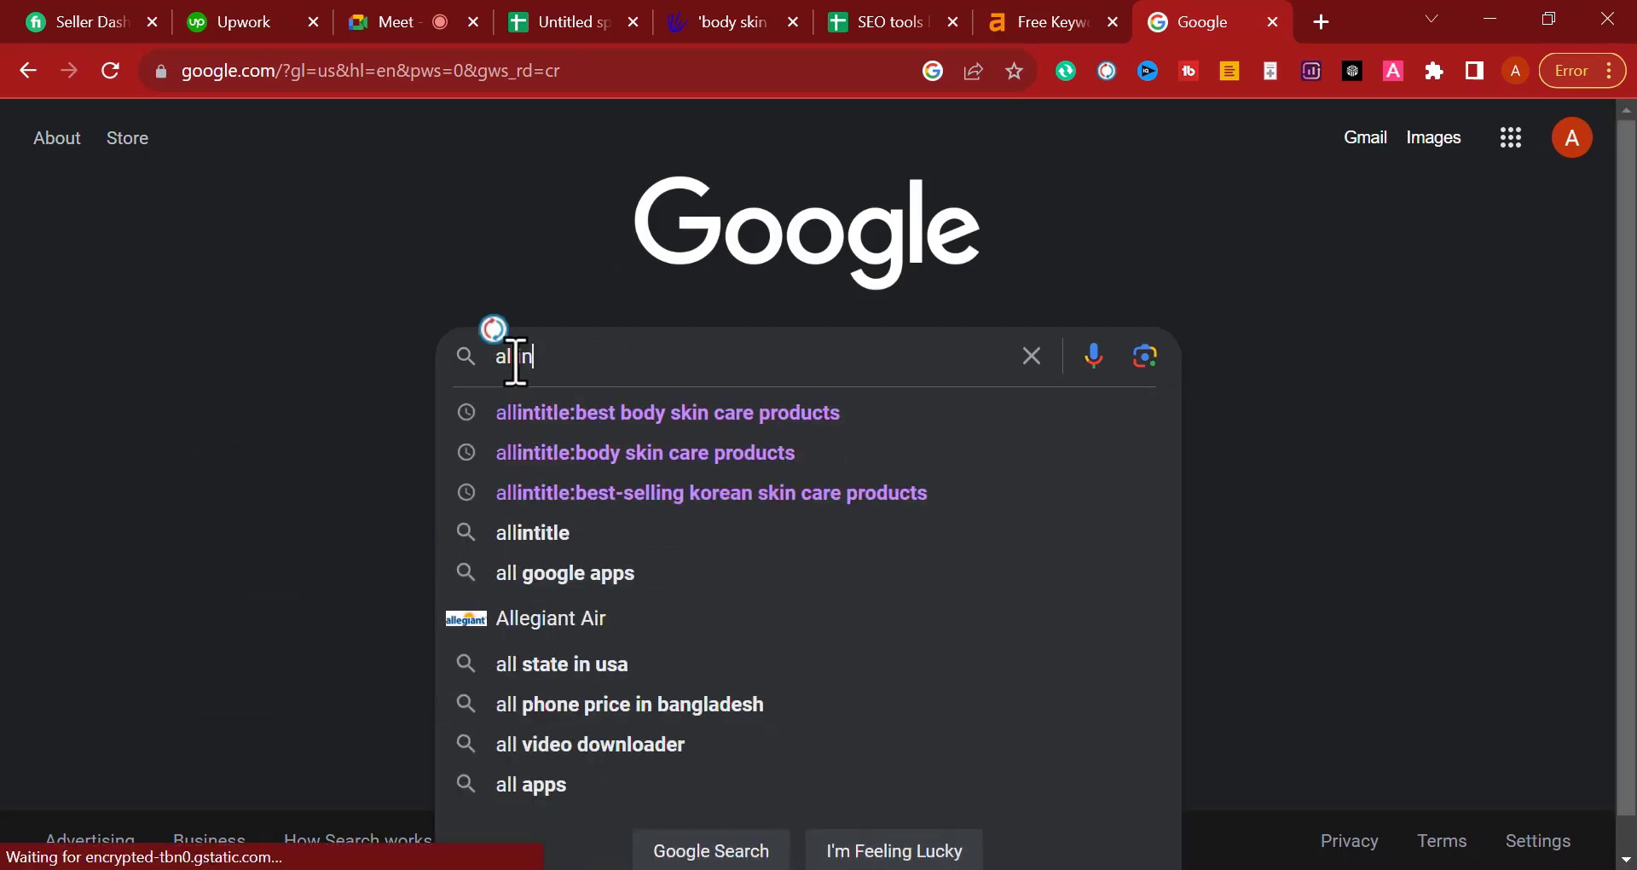
type("title:")
key("ctrl+v")
key("Return")
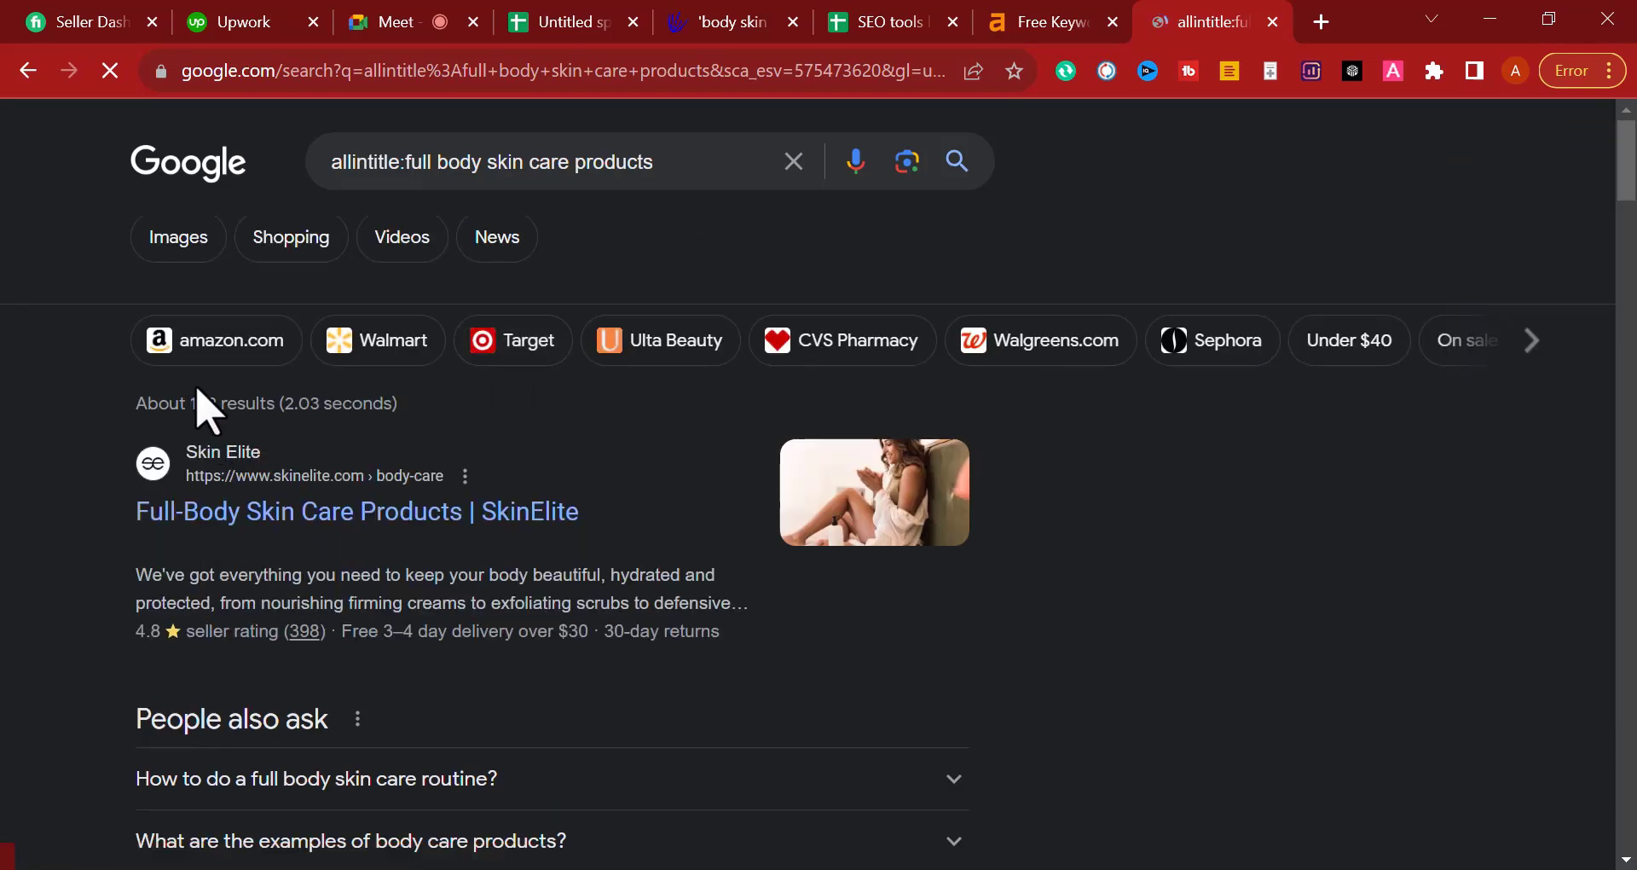
key("alt+Tab")
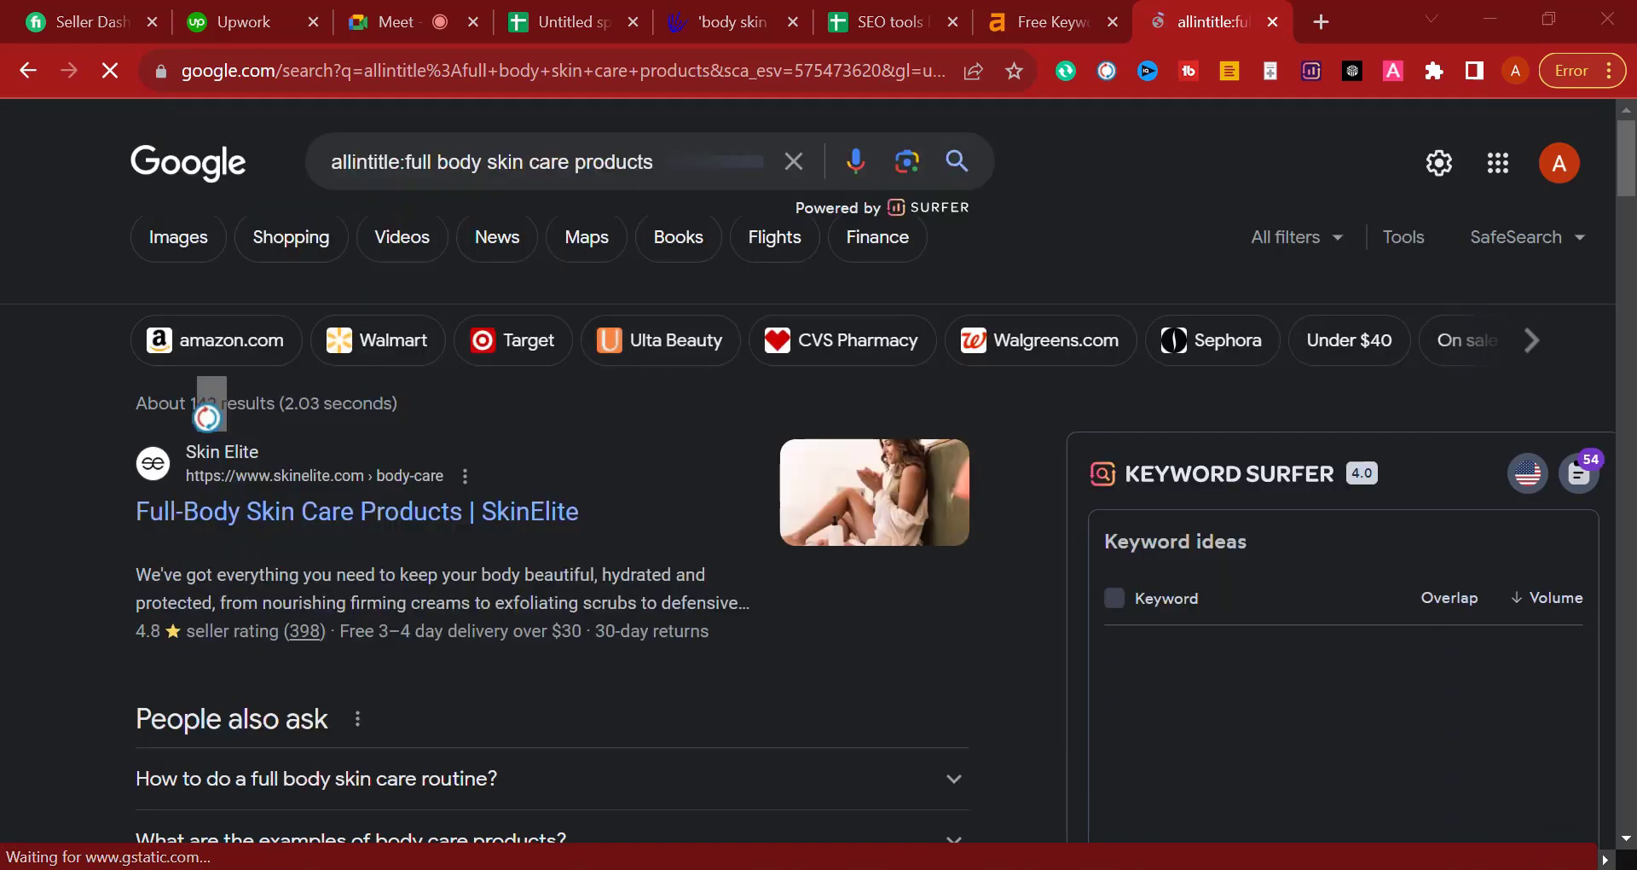
key("super")
type("cal")
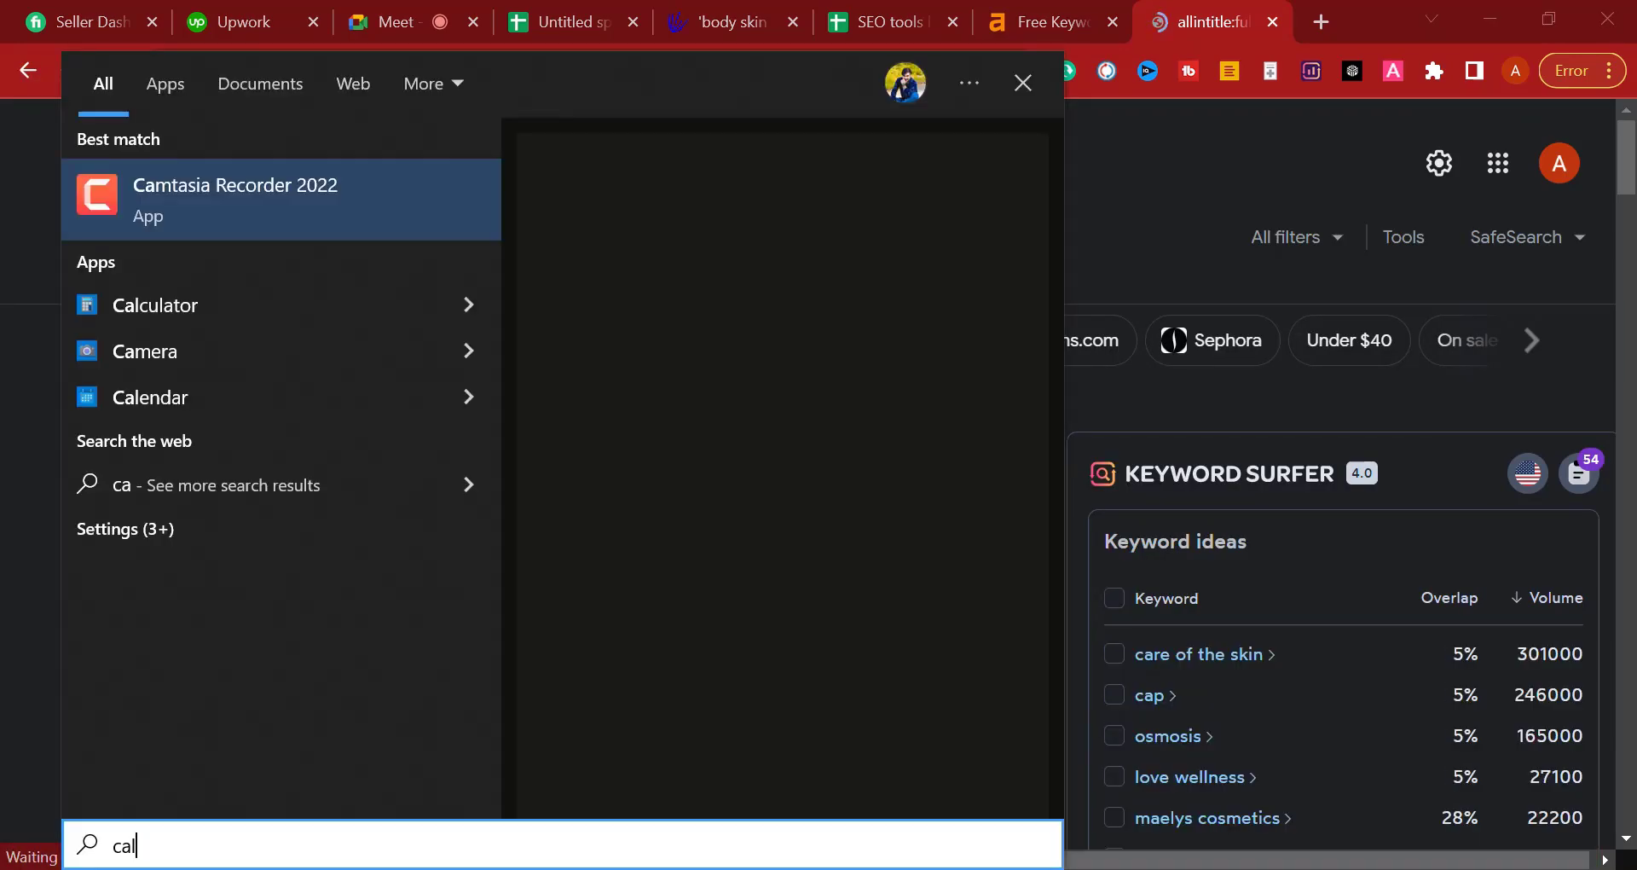
left_click(228, 222)
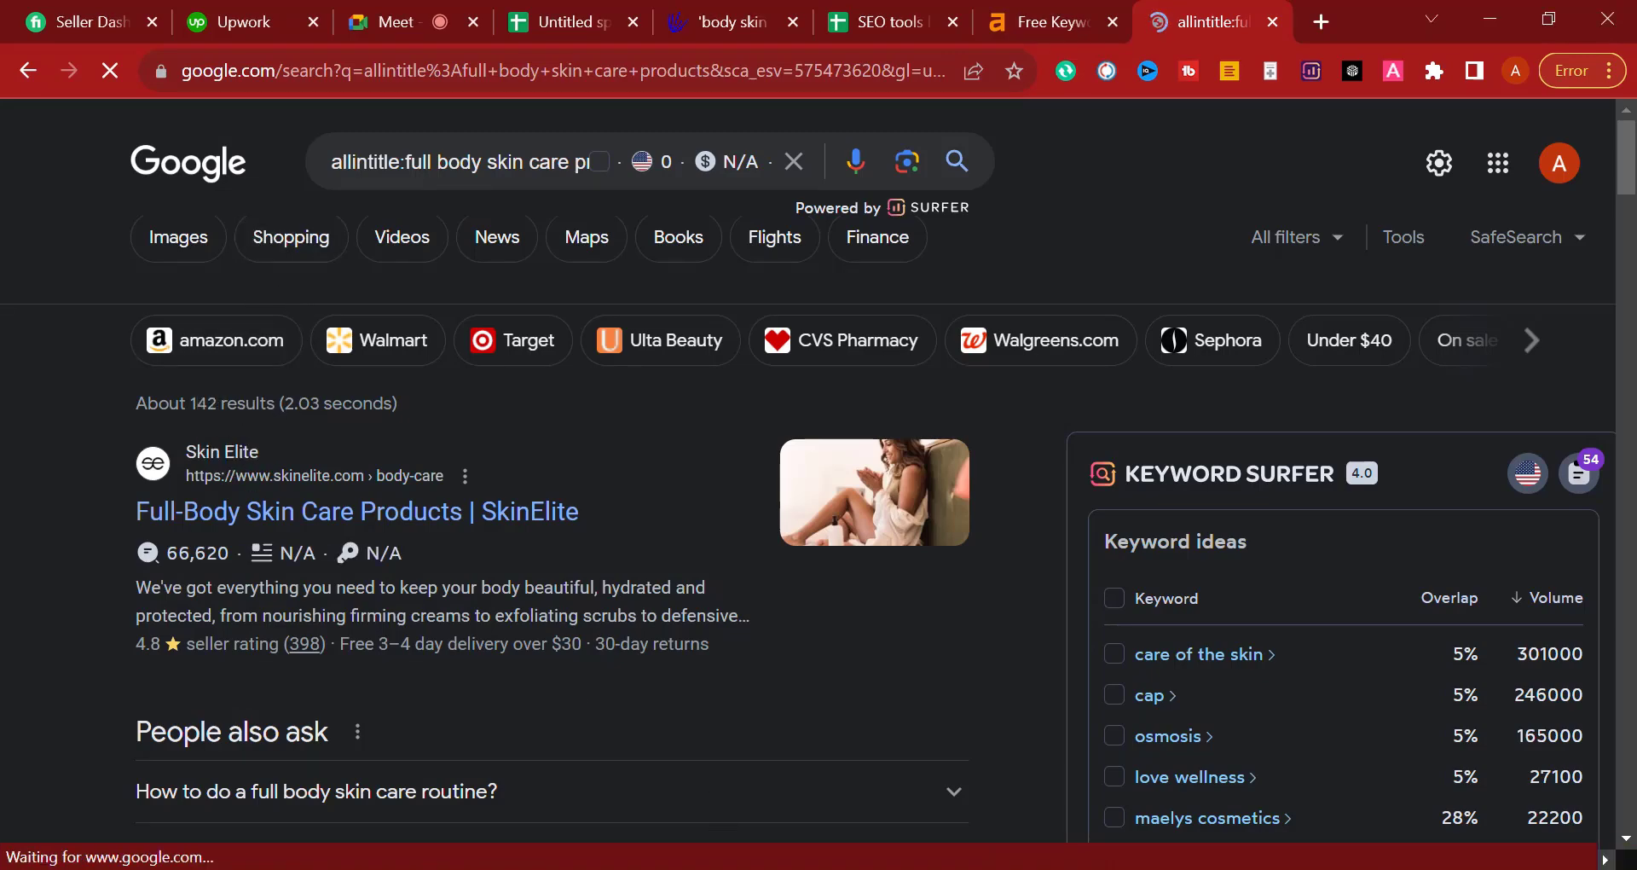
Step: Open the Windows Calculator and place its window so the allintitle result count stays readable
key("super")
type("cal")
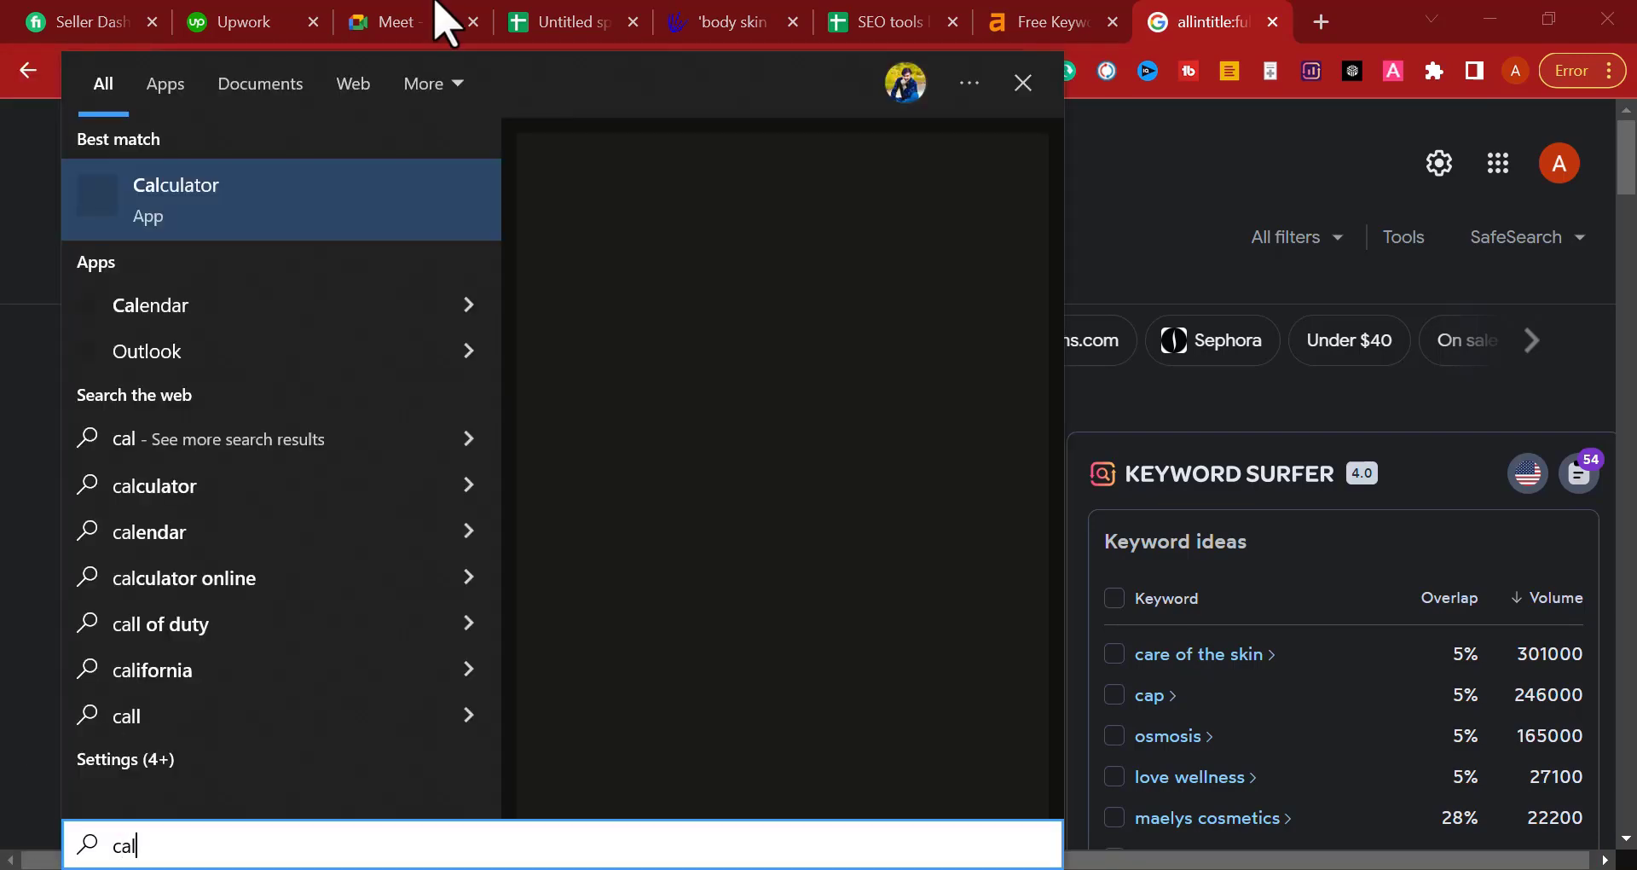
key("Return")
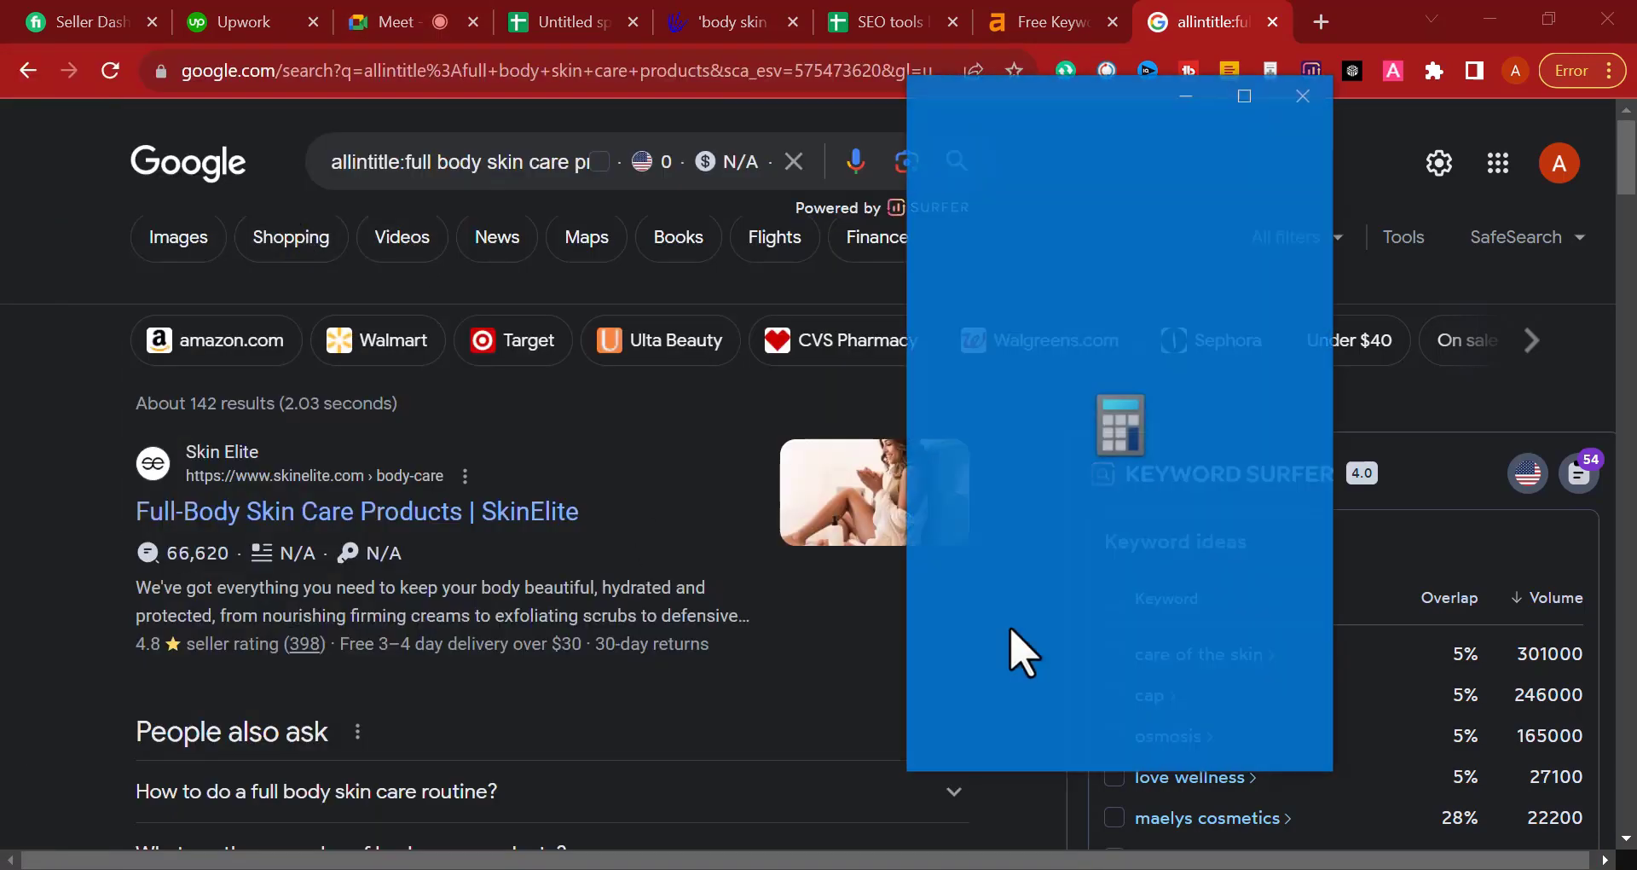
left_click_drag(946, 92, 1162, 182)
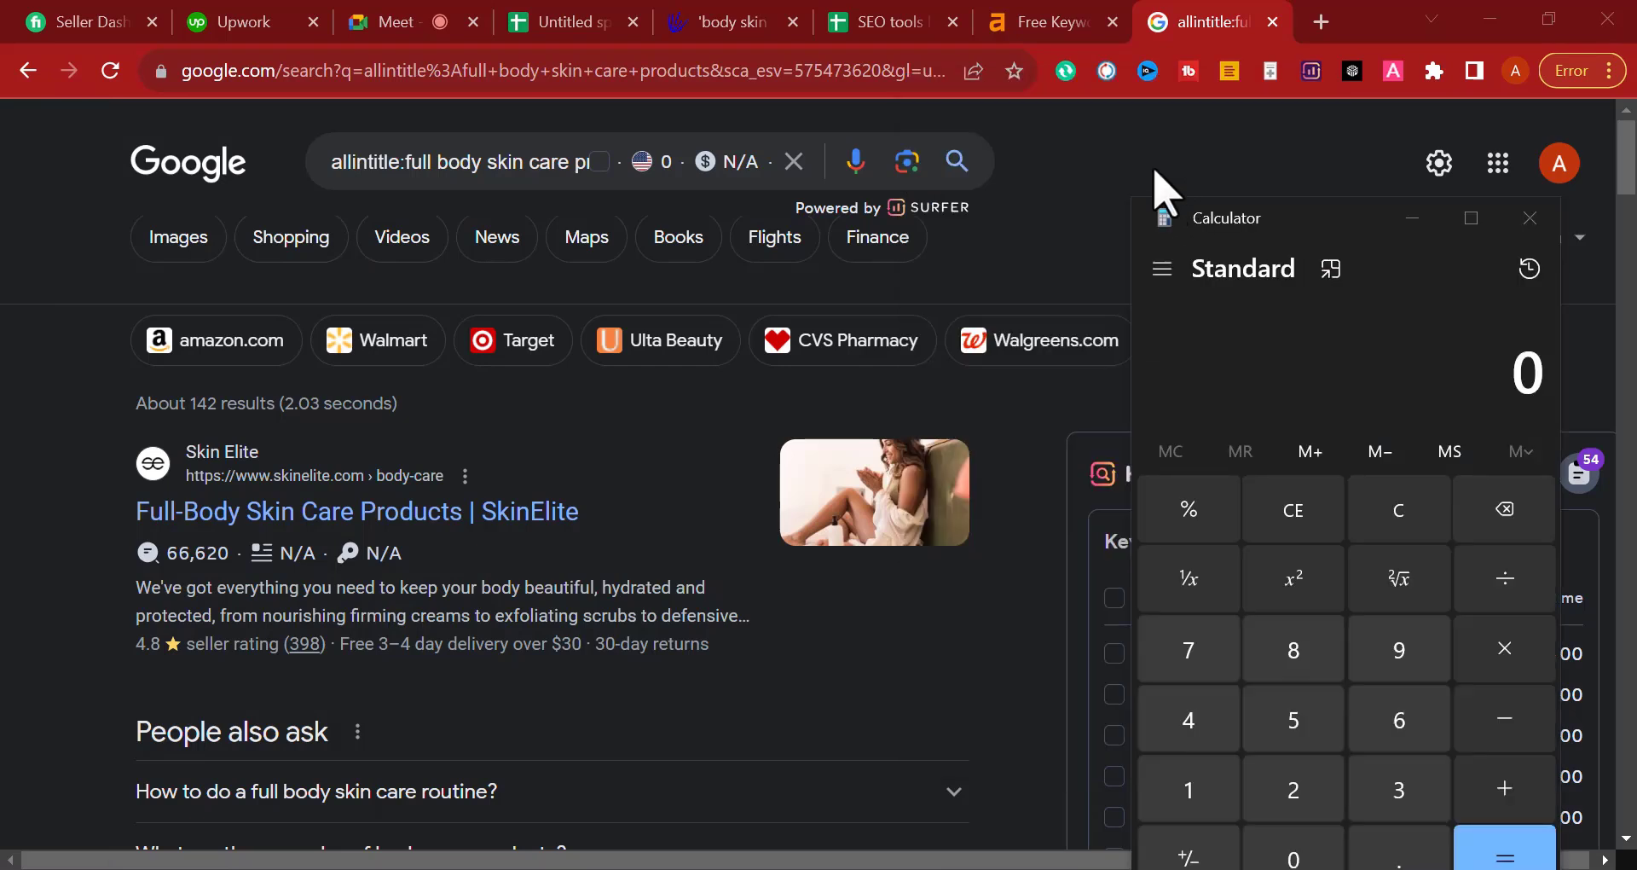
left_click_drag(1260, 230, 1060, 182)
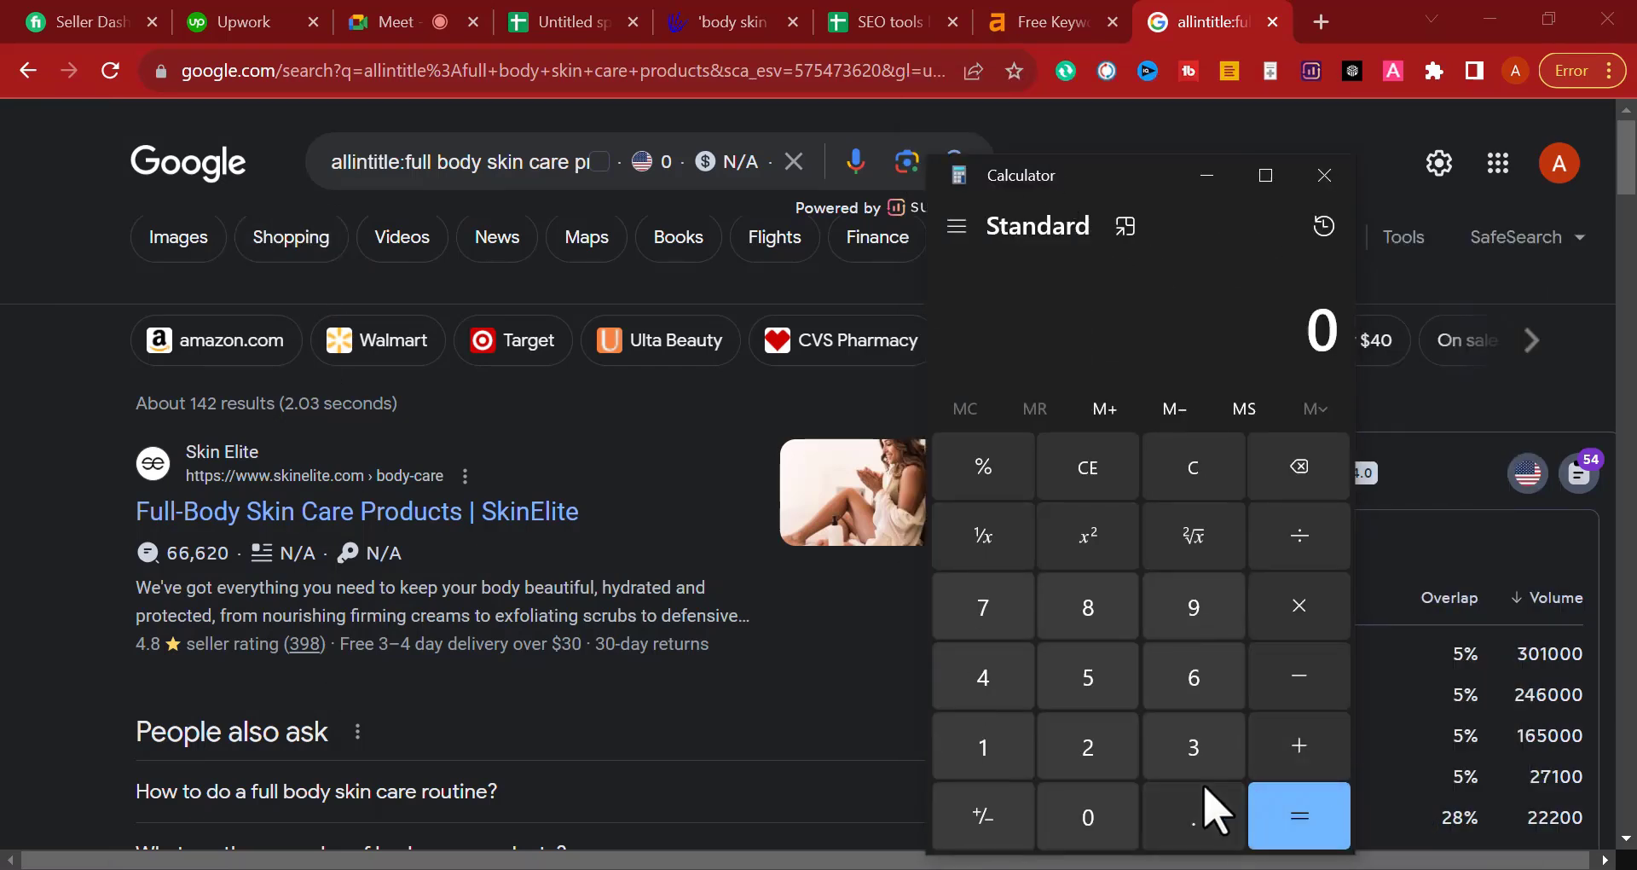
Step: Enter the allintitle count 142 in Calculator and start a division
left_click(1002, 748)
left_click(981, 682)
left_click(1089, 746)
left_click(1291, 554)
Step: Return to the Ahrefs generator and rerun the ideas search for "full body skin care products" to recheck its volume
left_click(1034, 34)
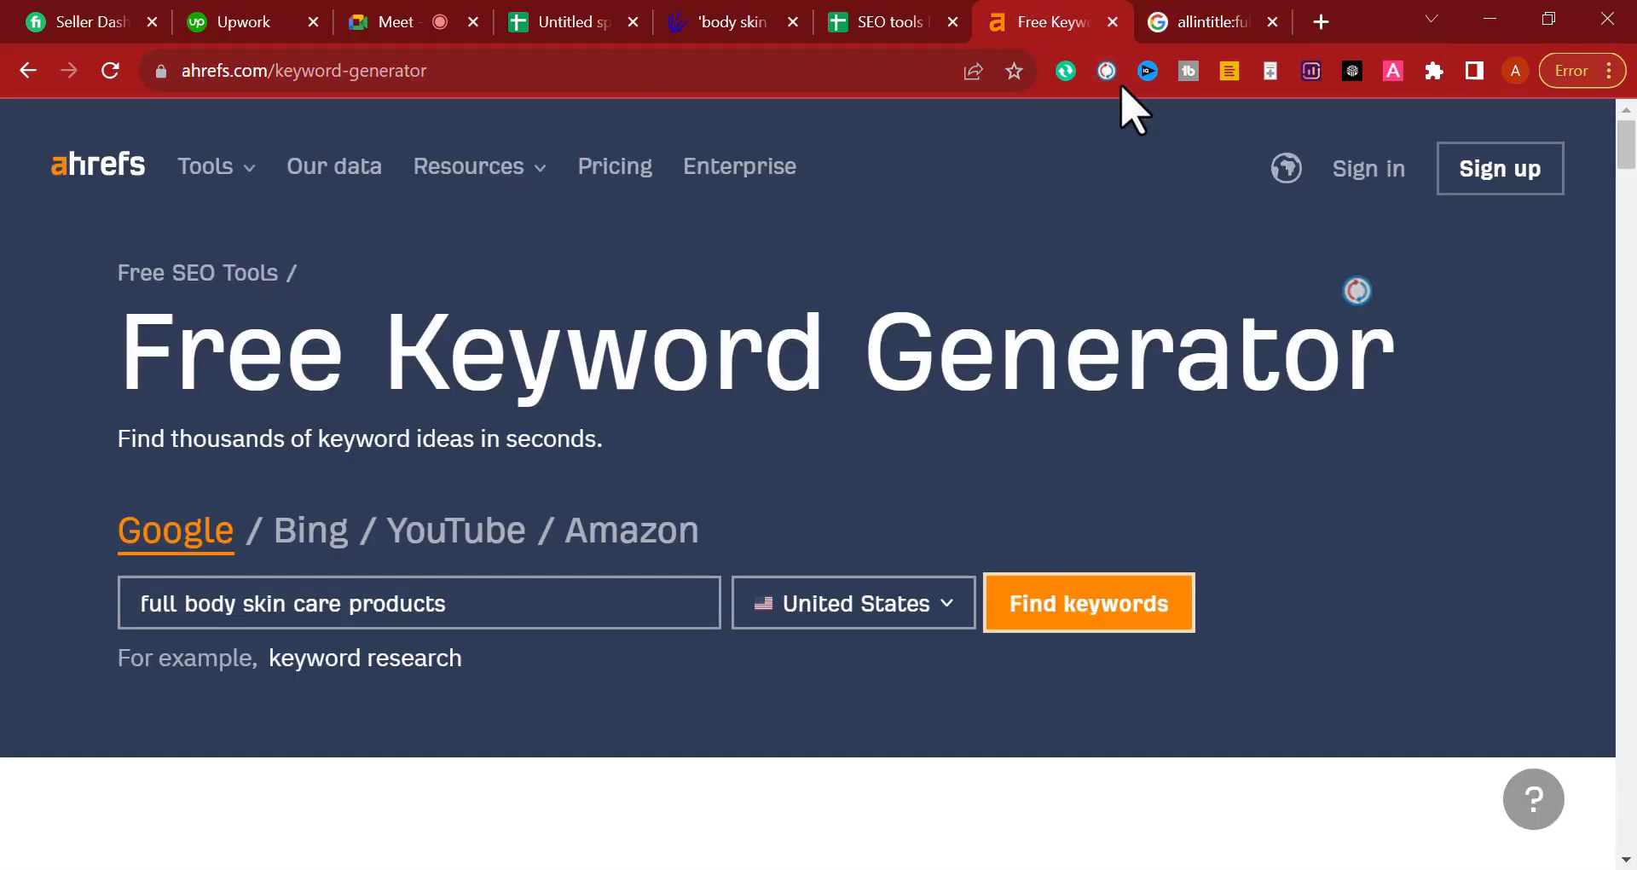
scroll(1006, 597, "down", 1)
scroll(1074, 443, "up", 1)
left_click(1107, 610)
Step: Complete the KGR division in Calculator with the search volume 30 as divisor, and close Calculator
key("alt+Tab")
left_click(1198, 749)
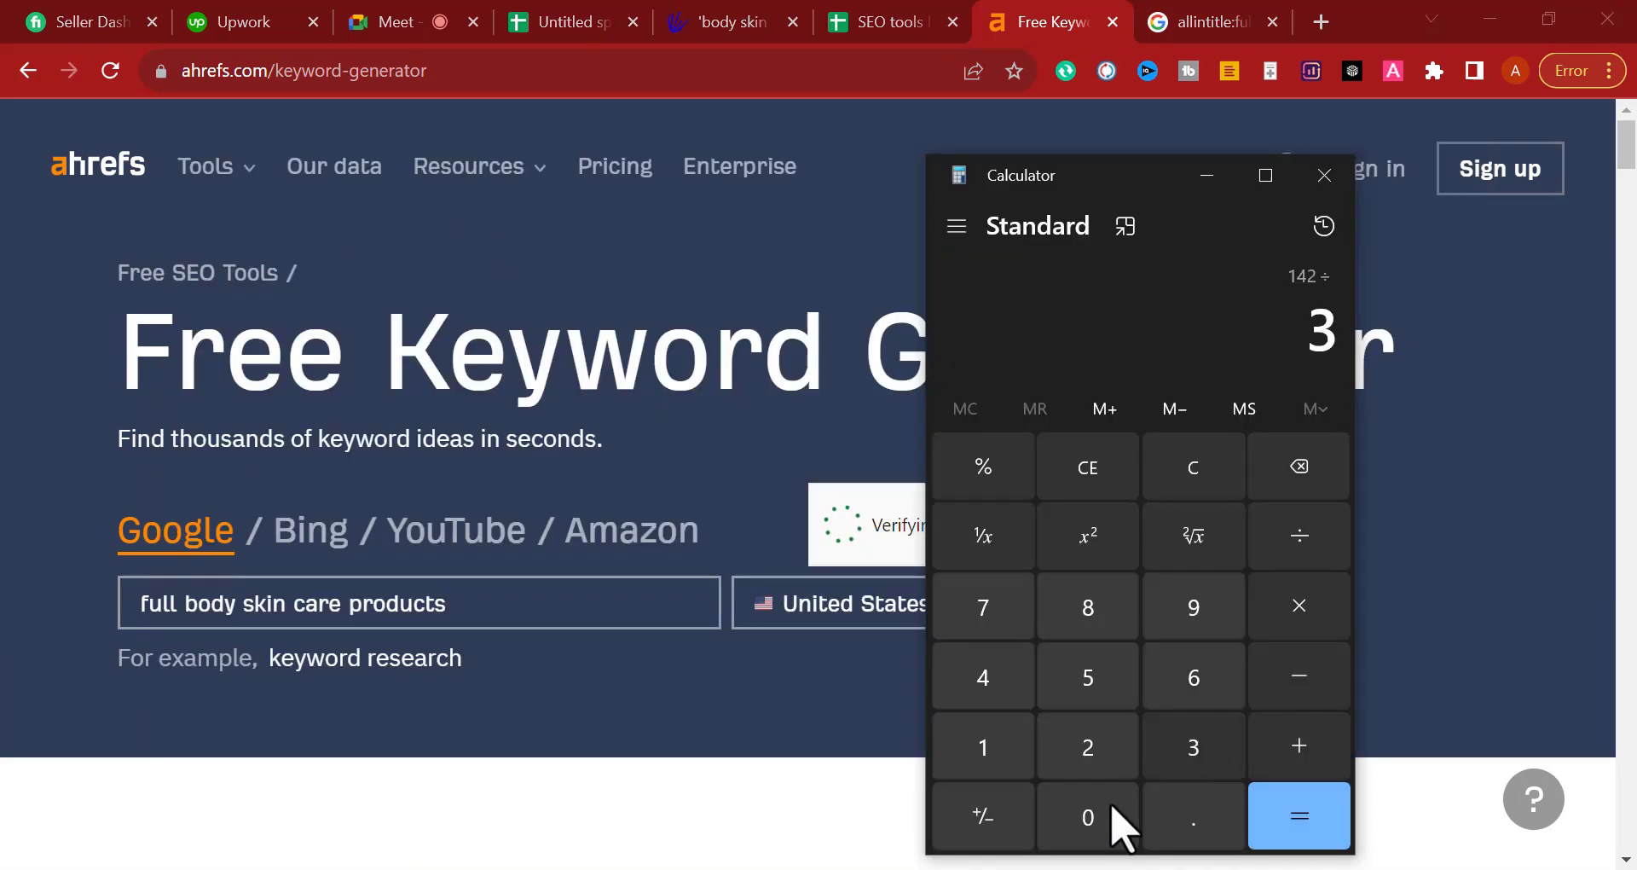
left_click(1095, 831)
left_click(1297, 816)
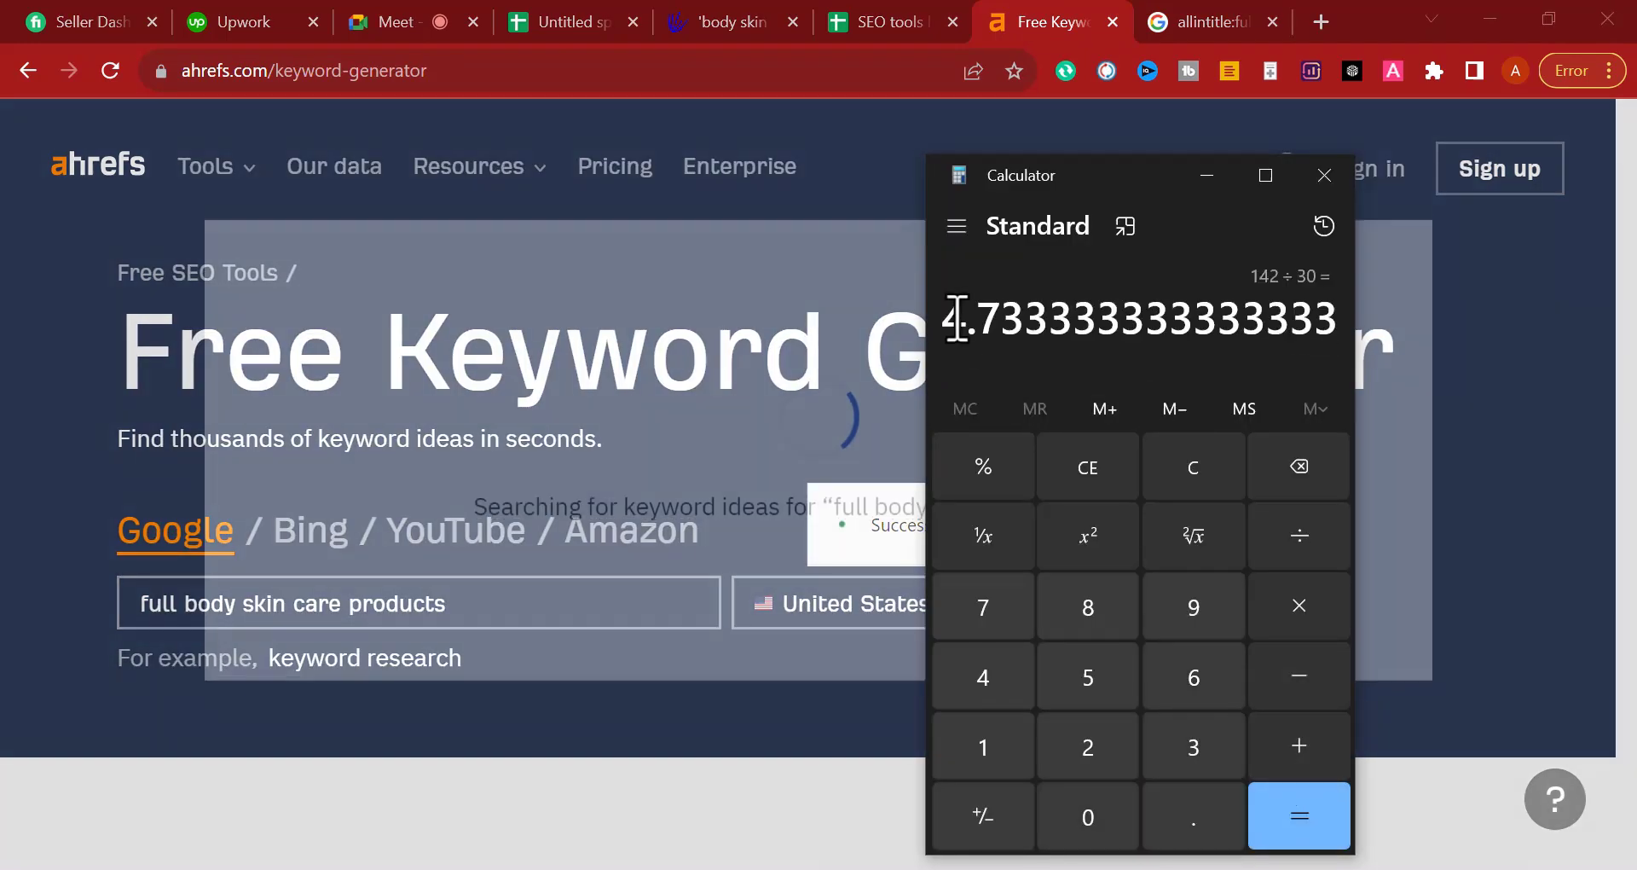
left_click_drag(954, 318, 1319, 318)
left_click(1324, 174)
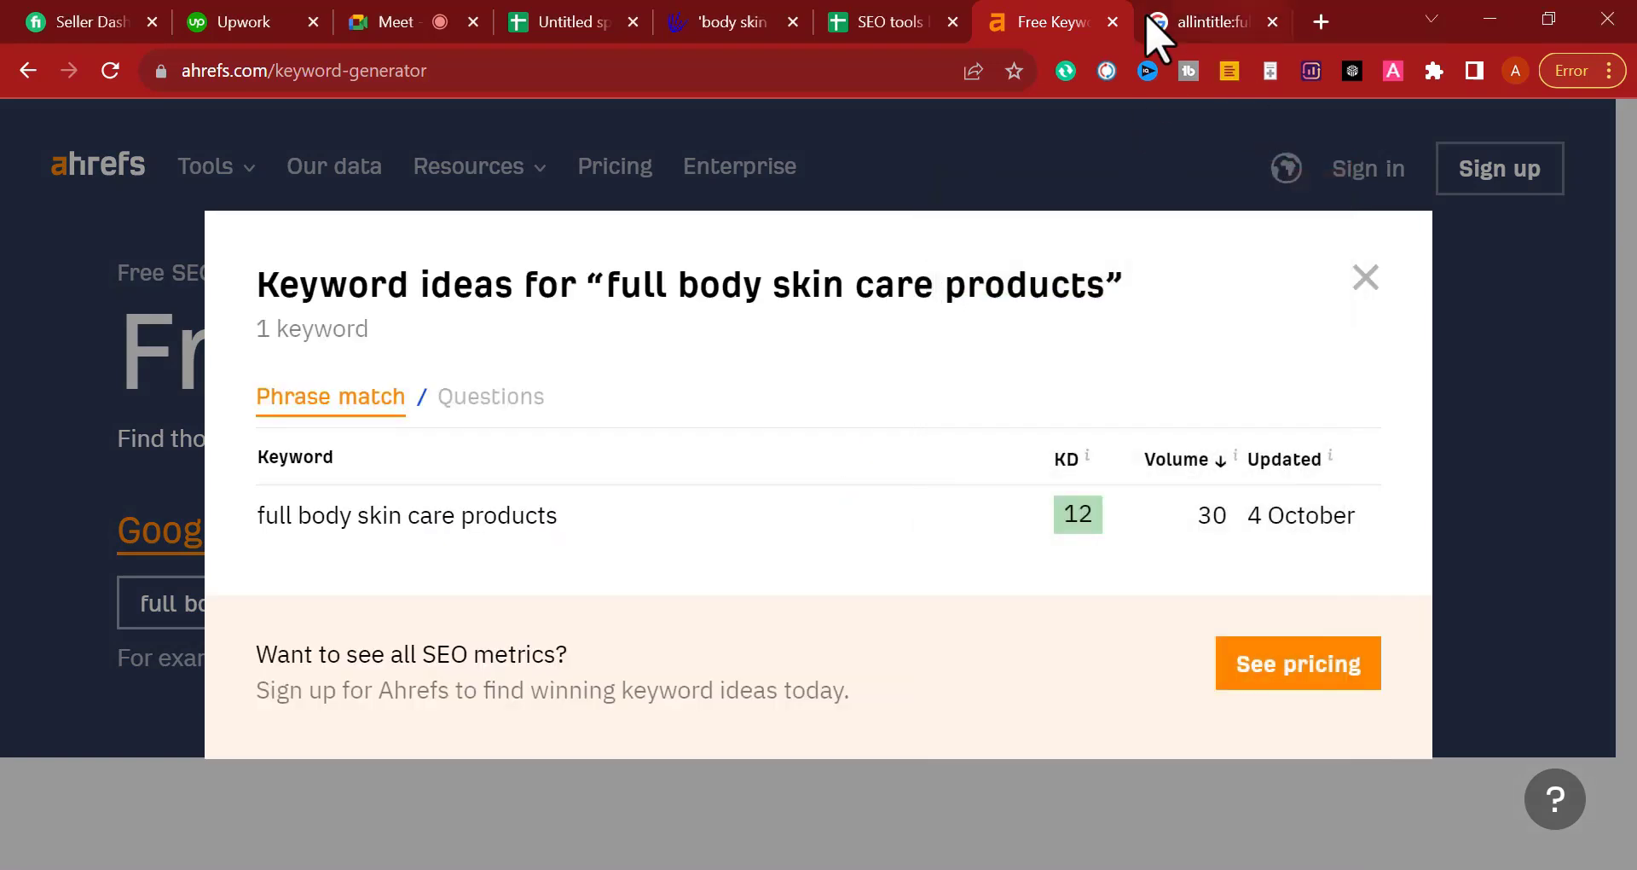
Step: Go back to the SEO tools list and look through the column D keywords for the next candidate
left_click(879, 22)
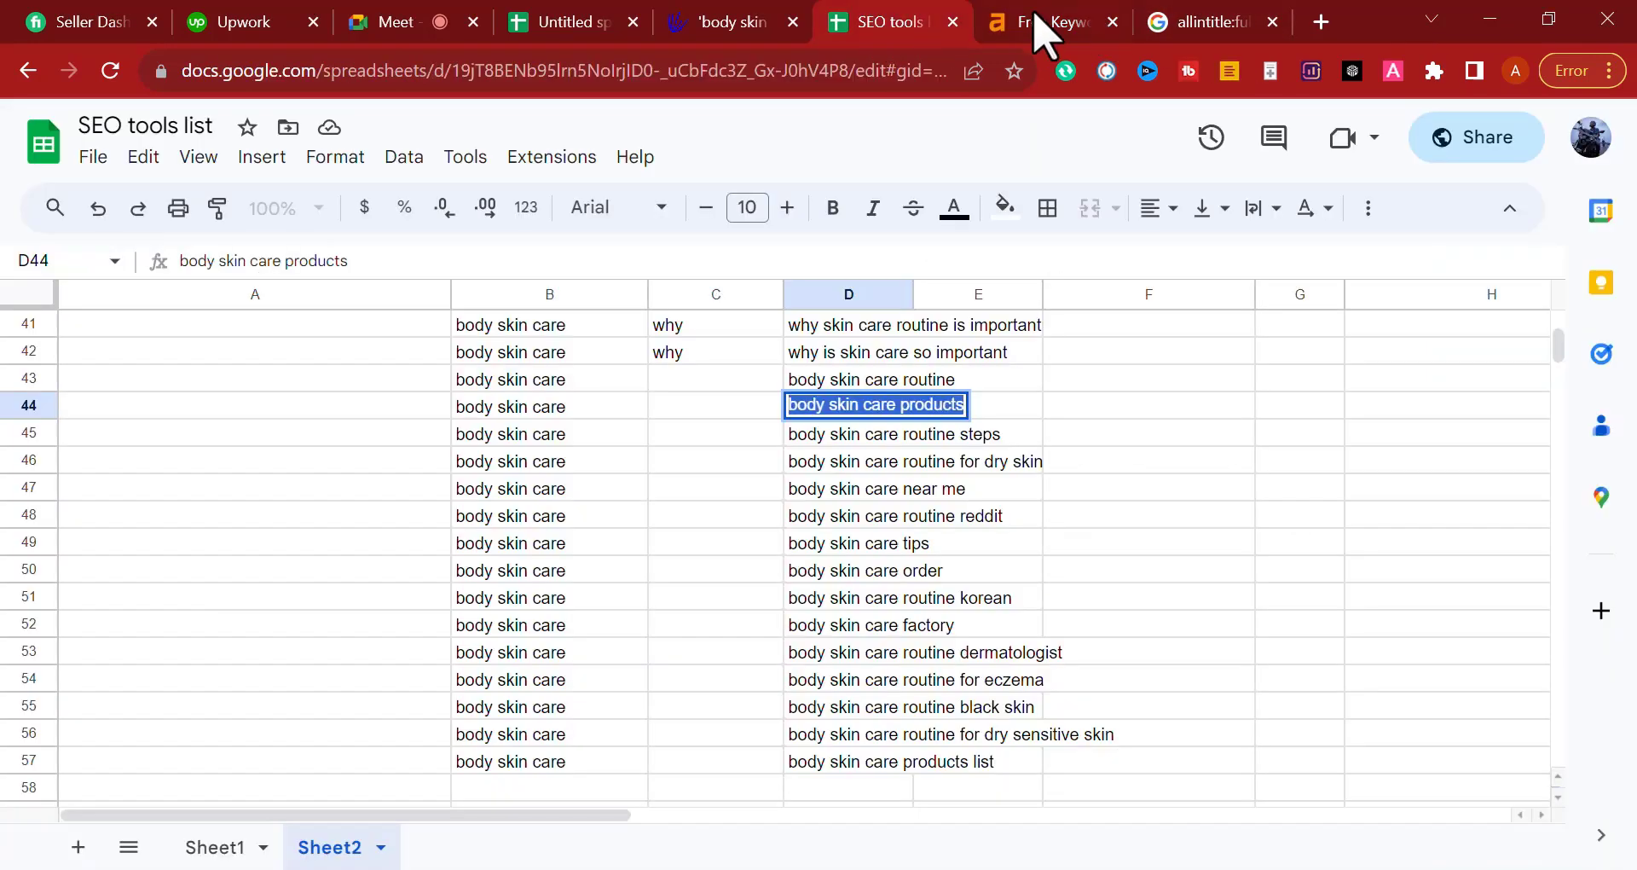
left_click(894, 384)
scroll(1099, 623, "up", 2)
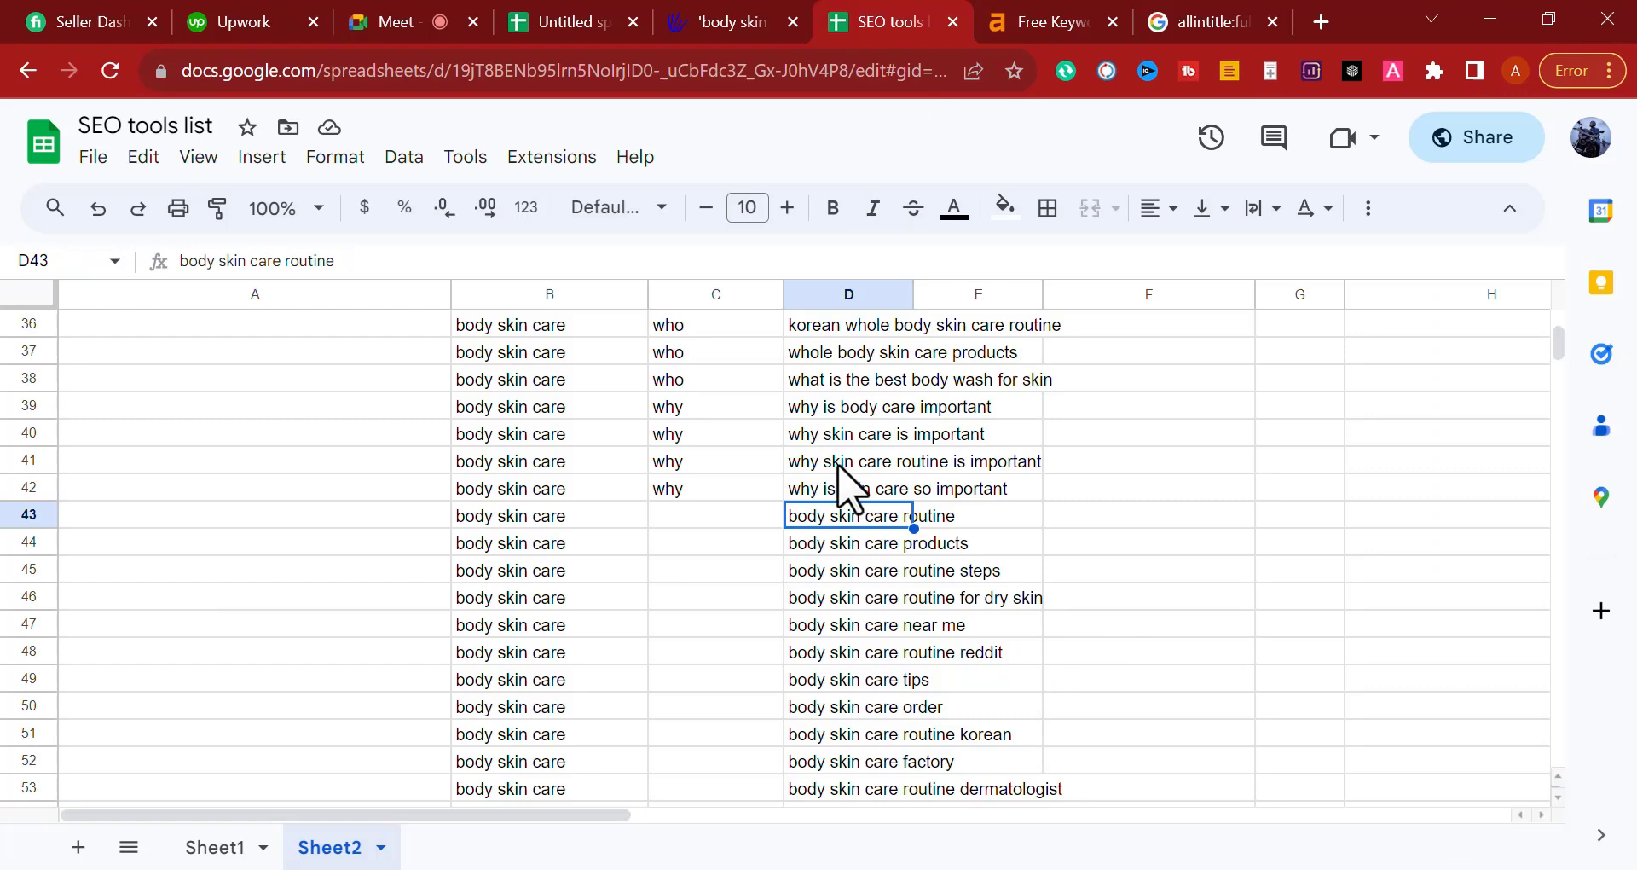
scroll(856, 589, "up", 12)
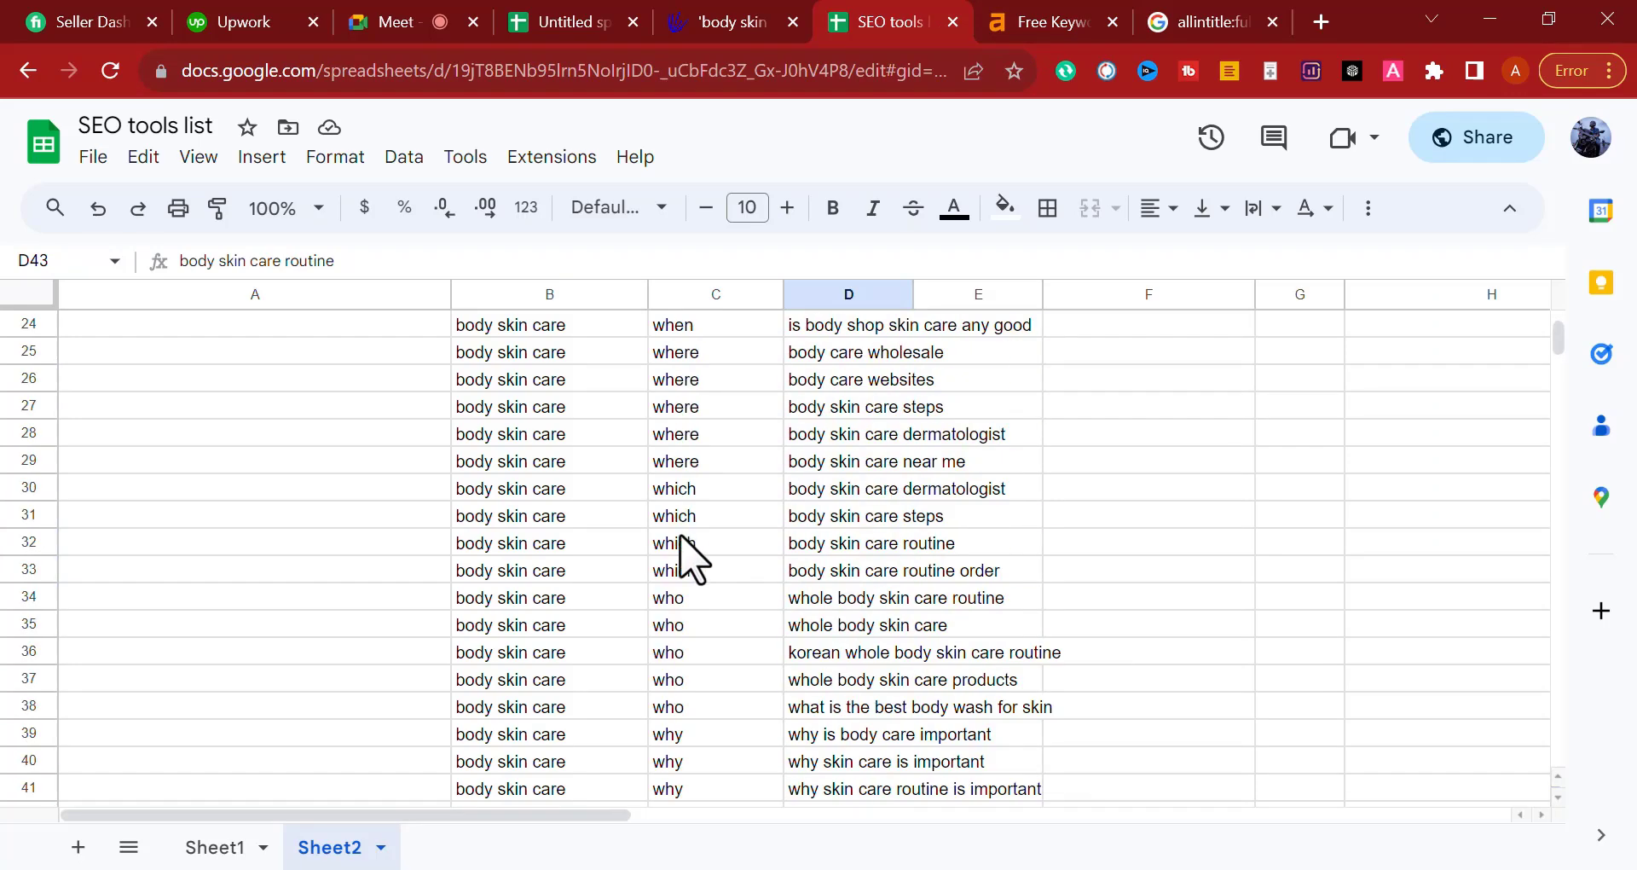
scroll(171, 467, "down", 1)
scroll(170, 467, "down", 13)
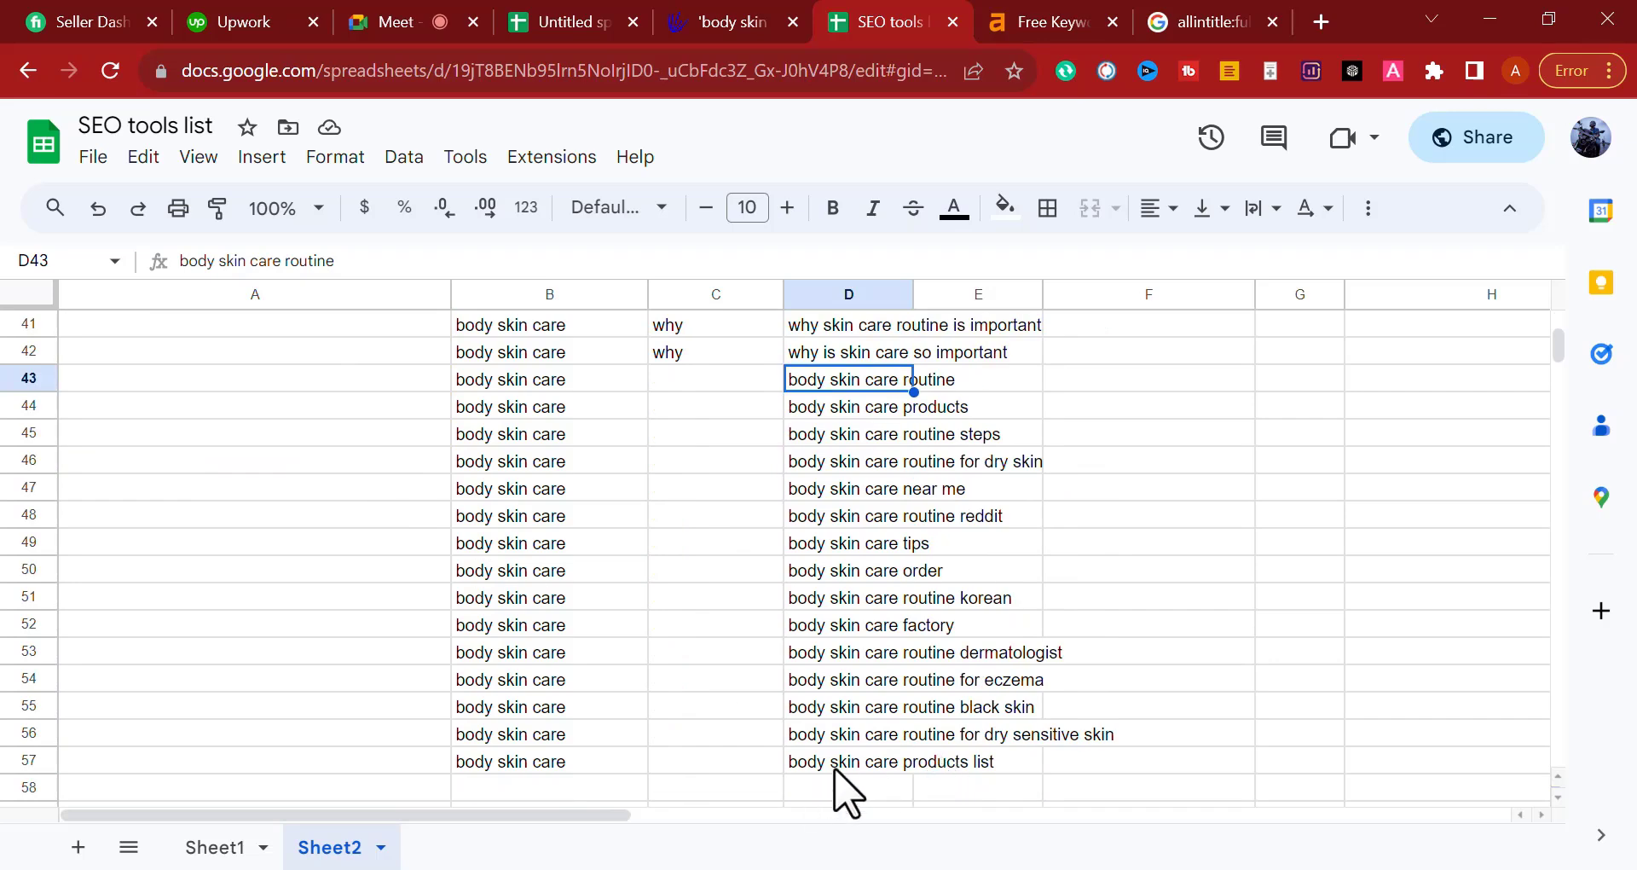
left_click(846, 761)
double_click(846, 762)
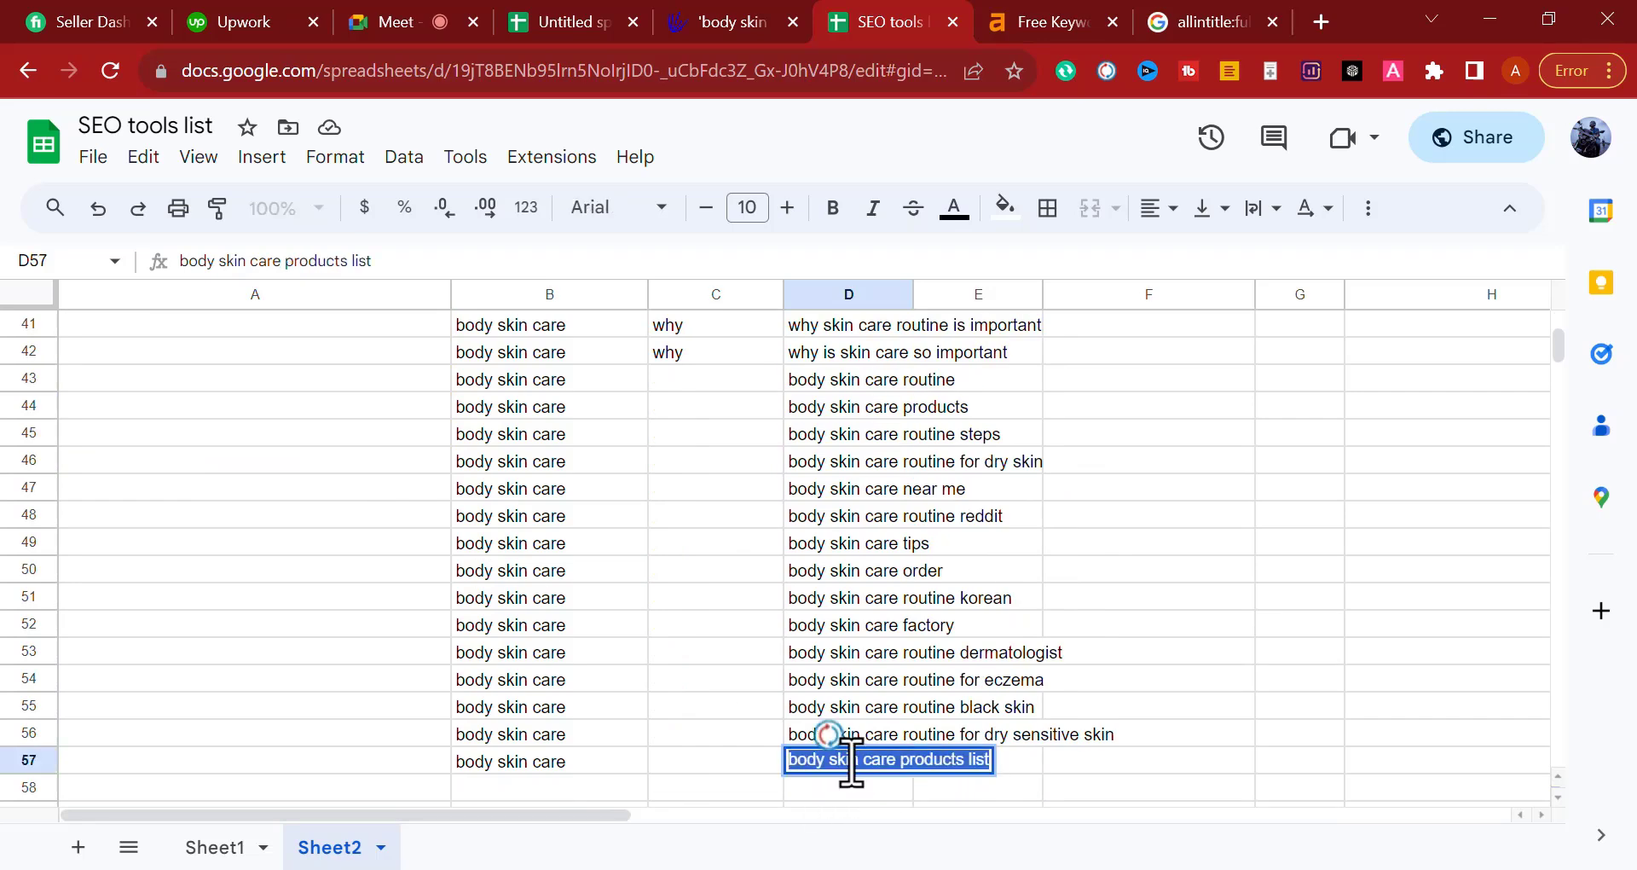
left_click(1278, 596)
Step: Copy the keyword text "body skin care steps" from cell D27
scroll(1274, 584, "up", 4)
scroll(892, 489, "up", 2)
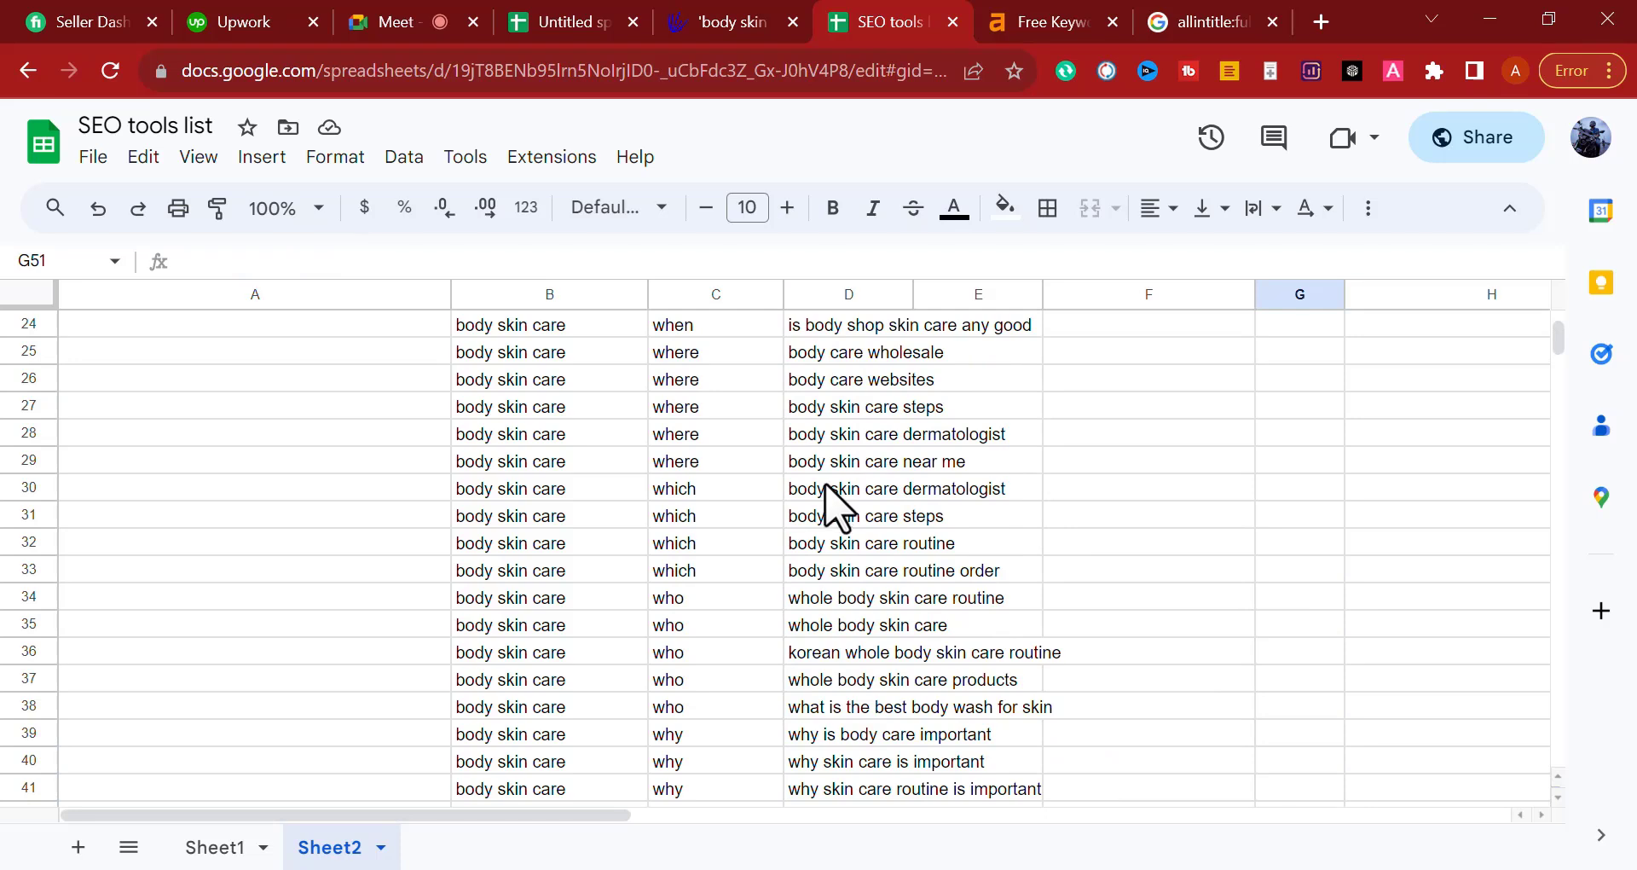
left_click(852, 408)
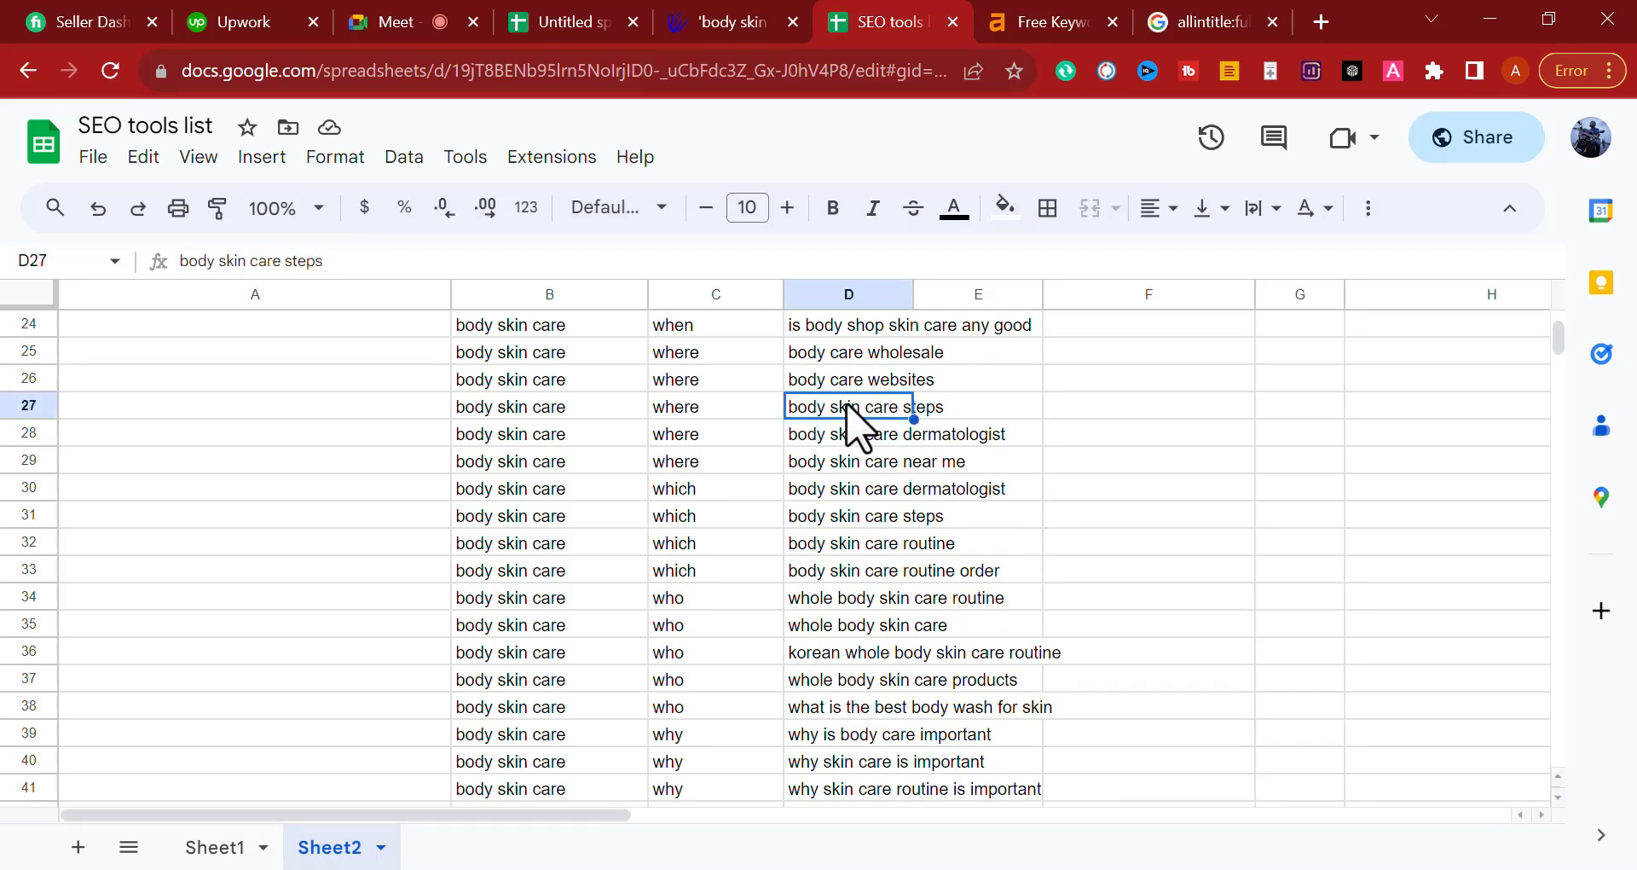
double_click(851, 406)
key("ctrl+c")
left_click(1157, 417)
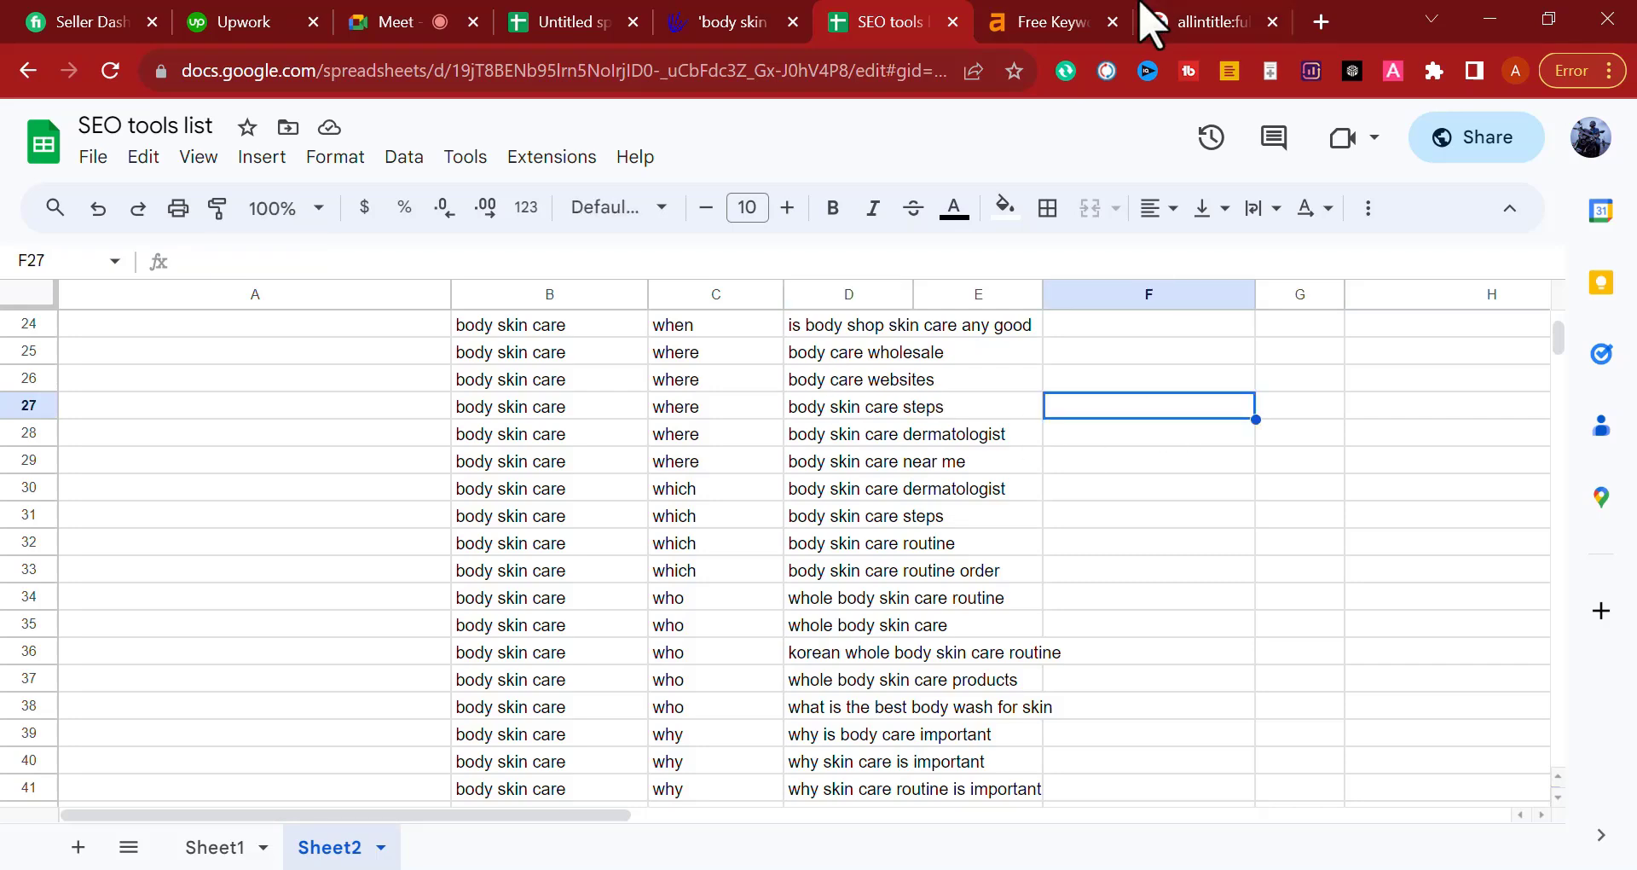
Step: Look up "body skin care steps" in the Ahrefs keyword generator and close its results
left_click(1040, 22)
left_click(1365, 277)
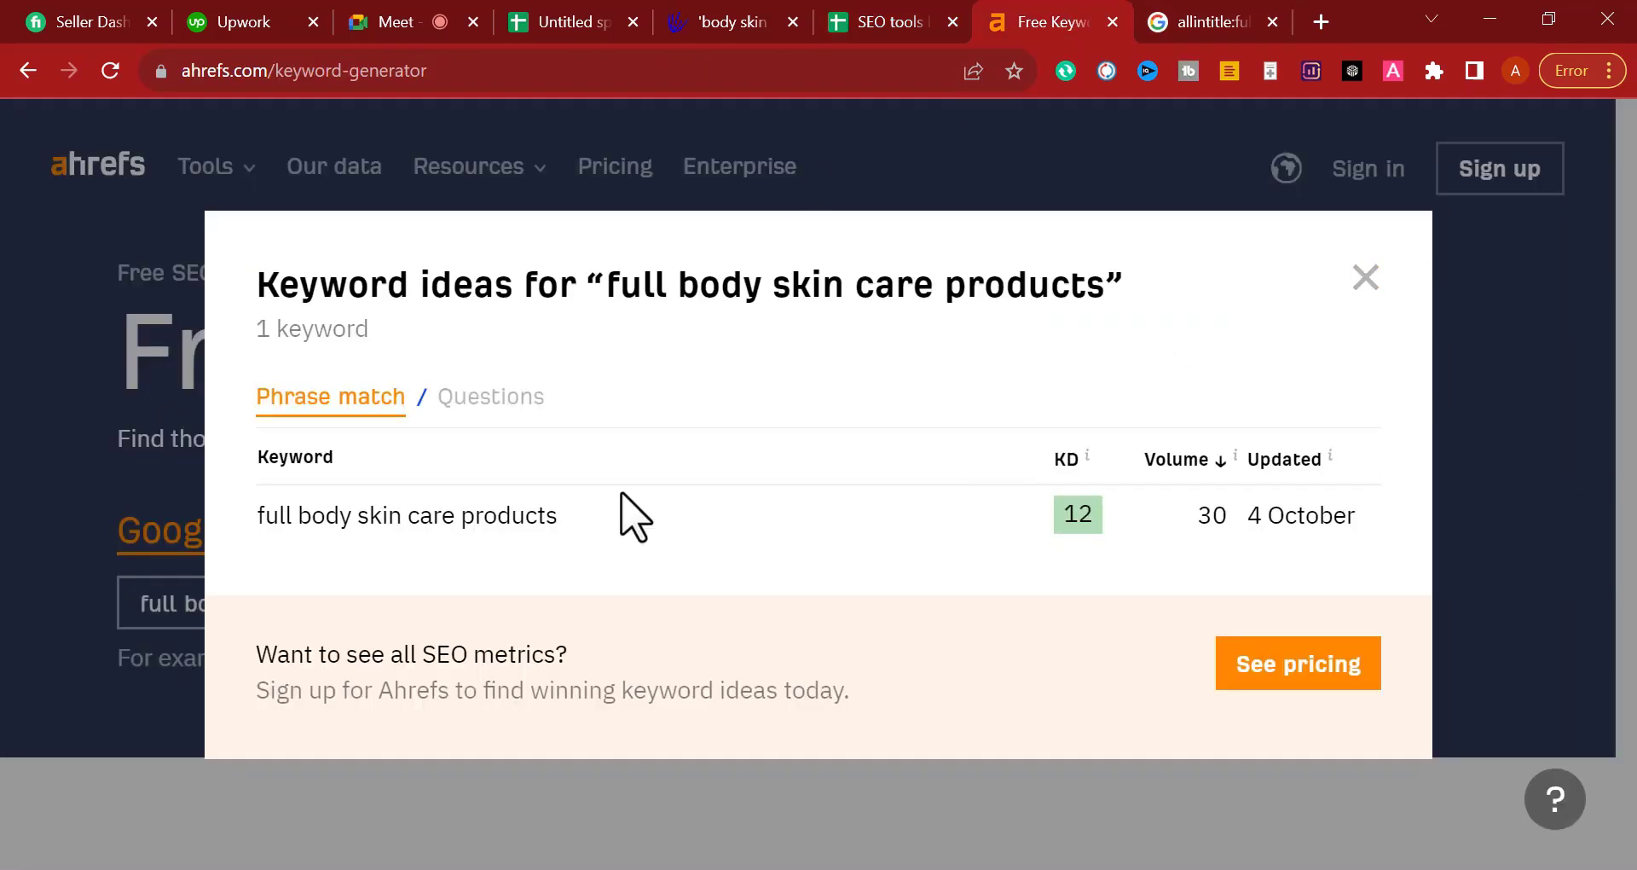
triple_click(574, 602)
key("ctrl+v")
left_click(1116, 633)
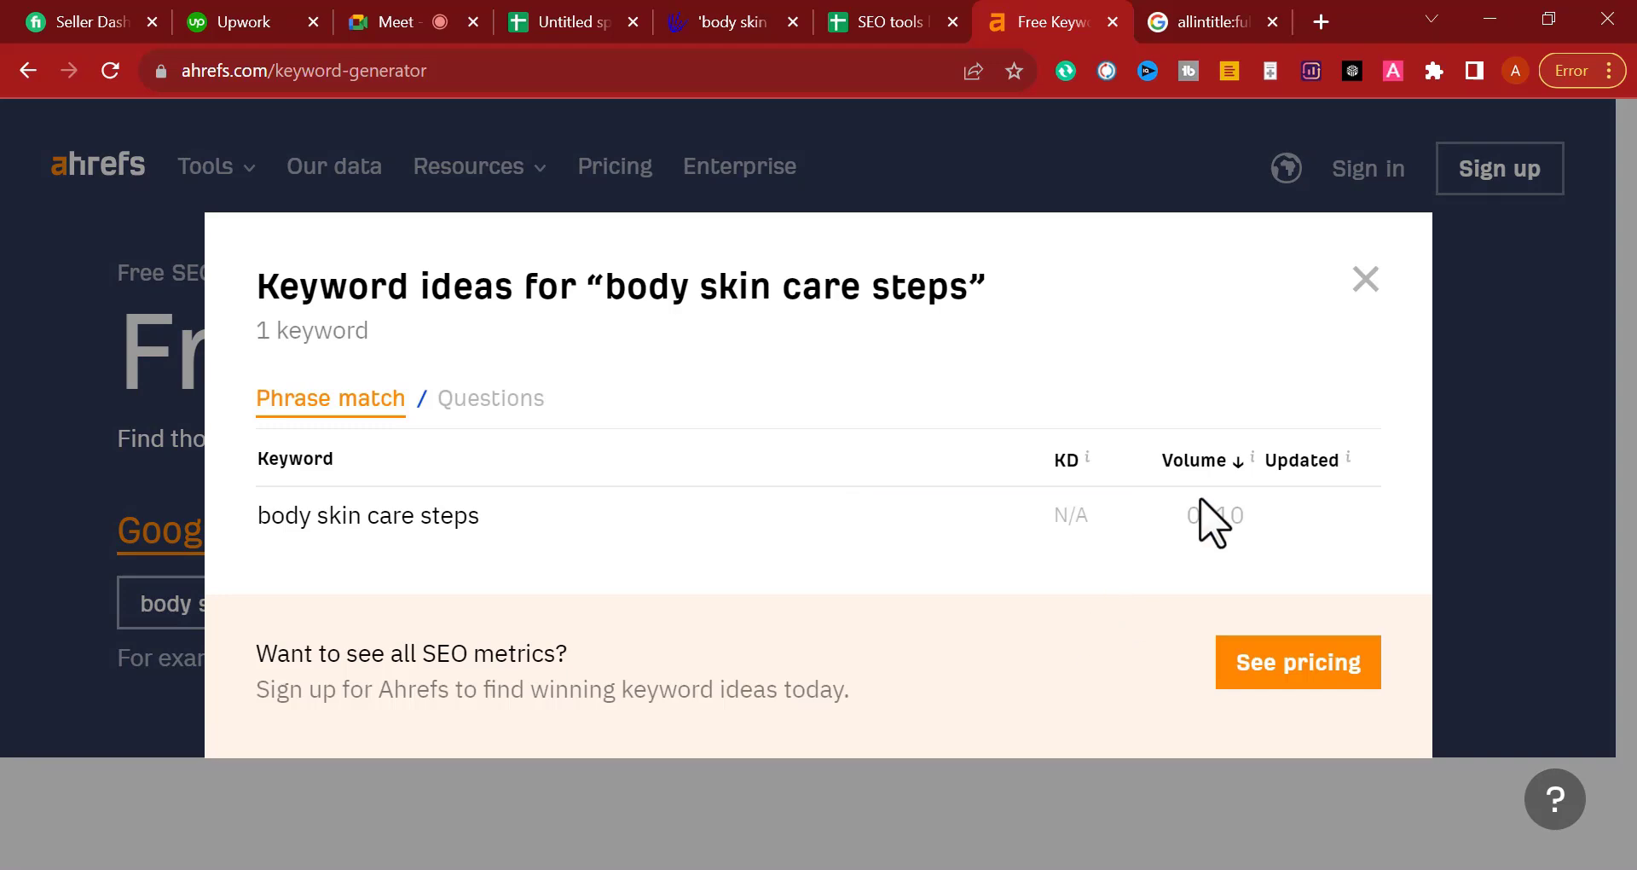
left_click(1364, 280)
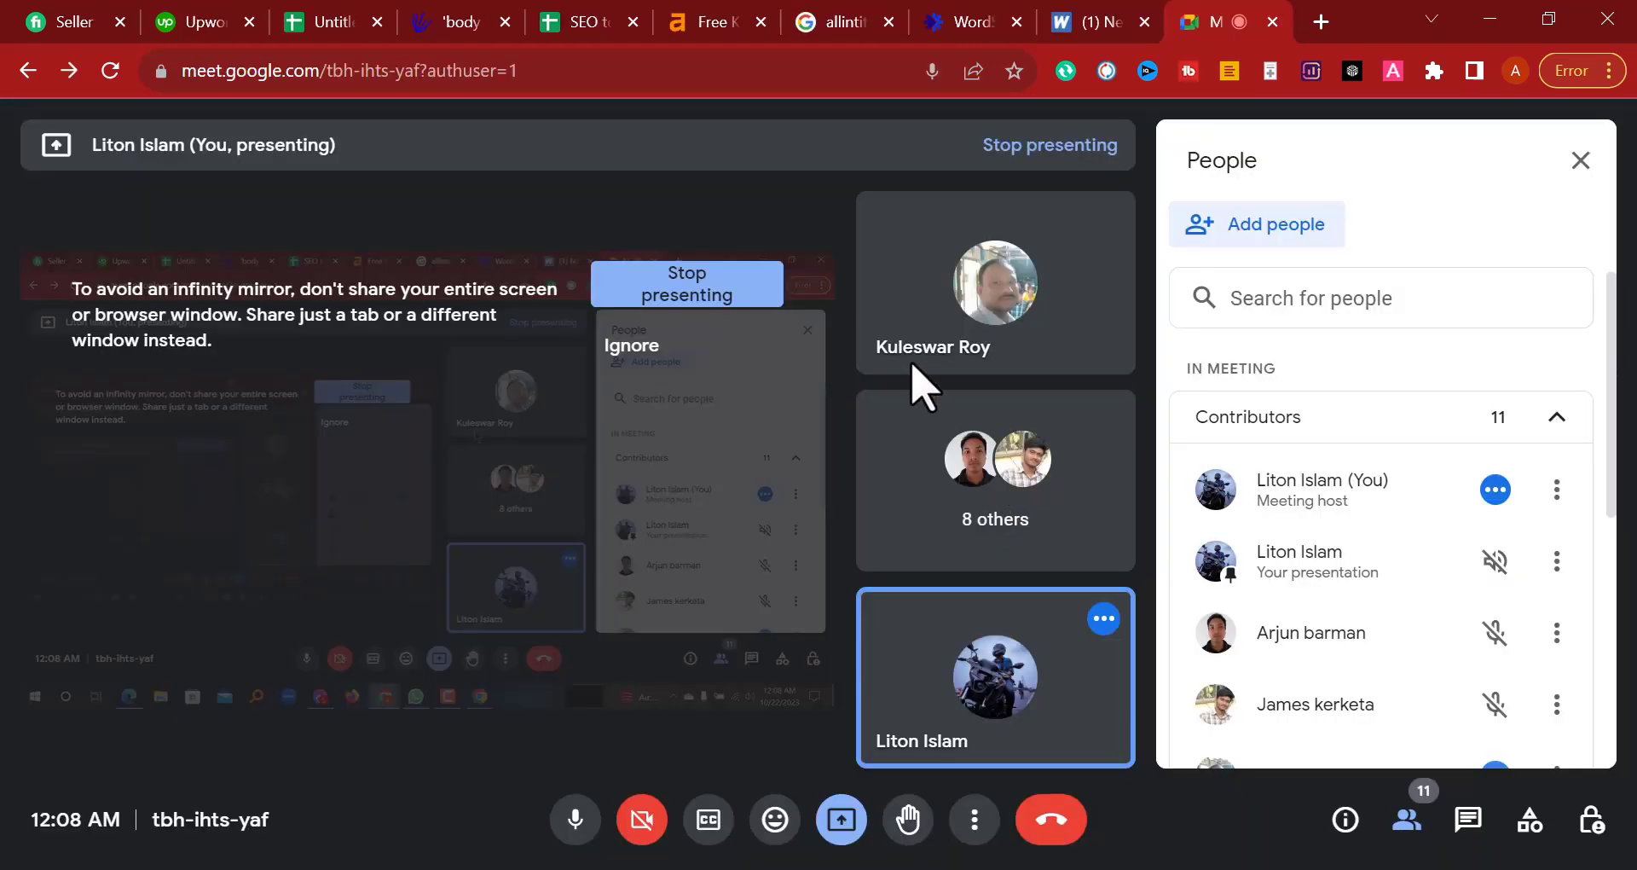
Step: Review the "body skin care" keyword suggestions on Sheet2 of the SEO tools list spreadsheet
left_click(580, 24)
left_click_drag(848, 409, 912, 771)
left_click(889, 525)
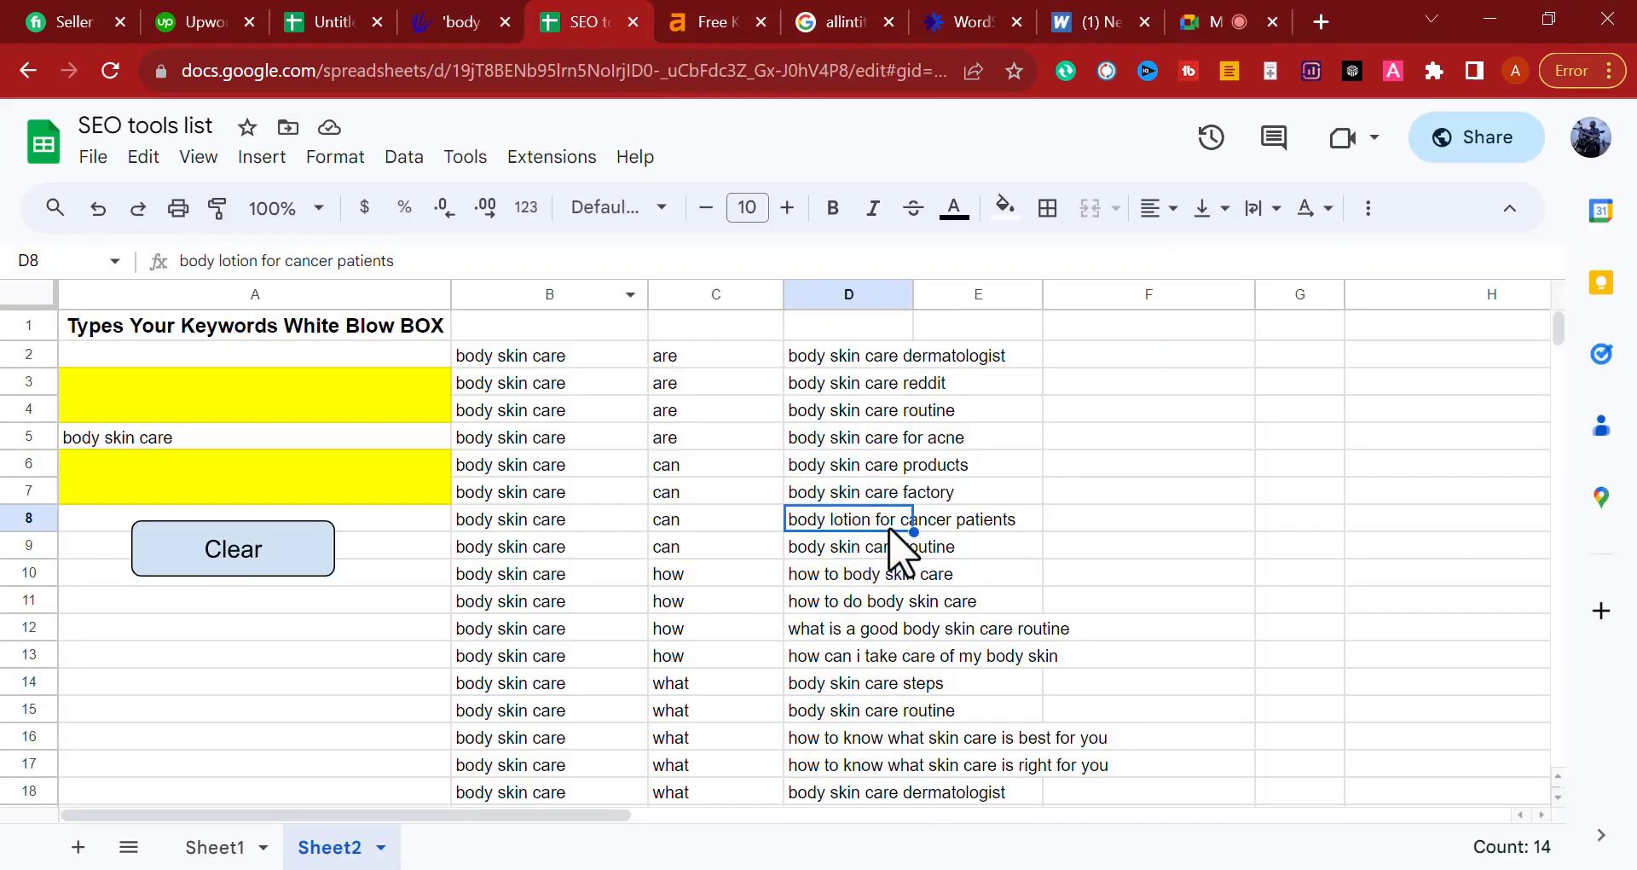
scroll(891, 533, "down", 4)
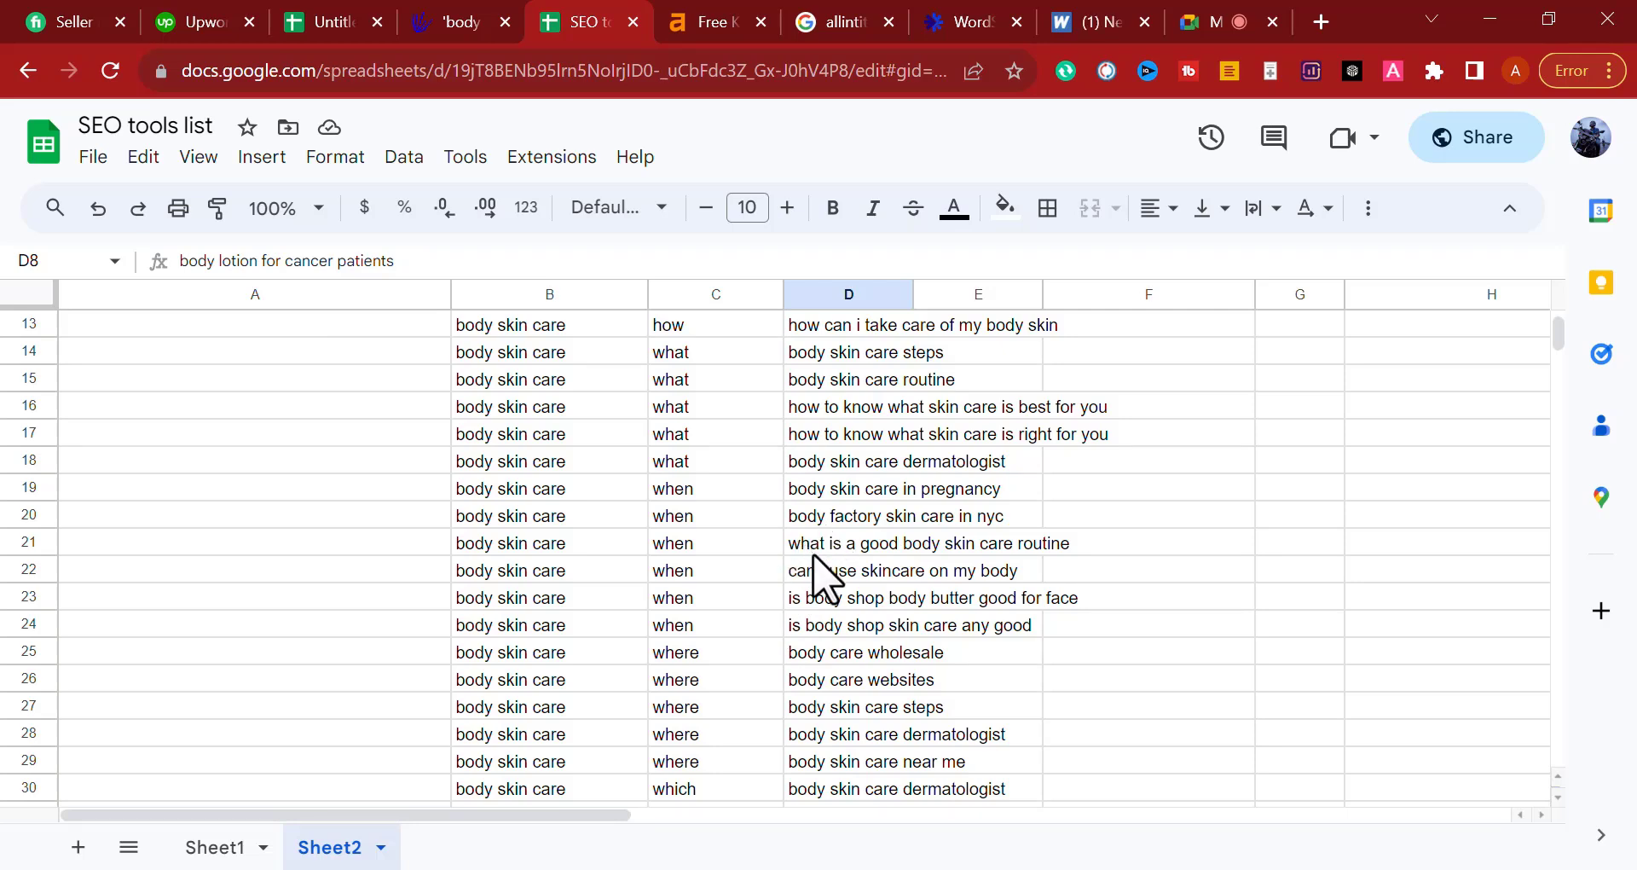
Step: Switch to Wordtracker and go from its search results to the wordtracker.com homepage
left_click(1083, 26)
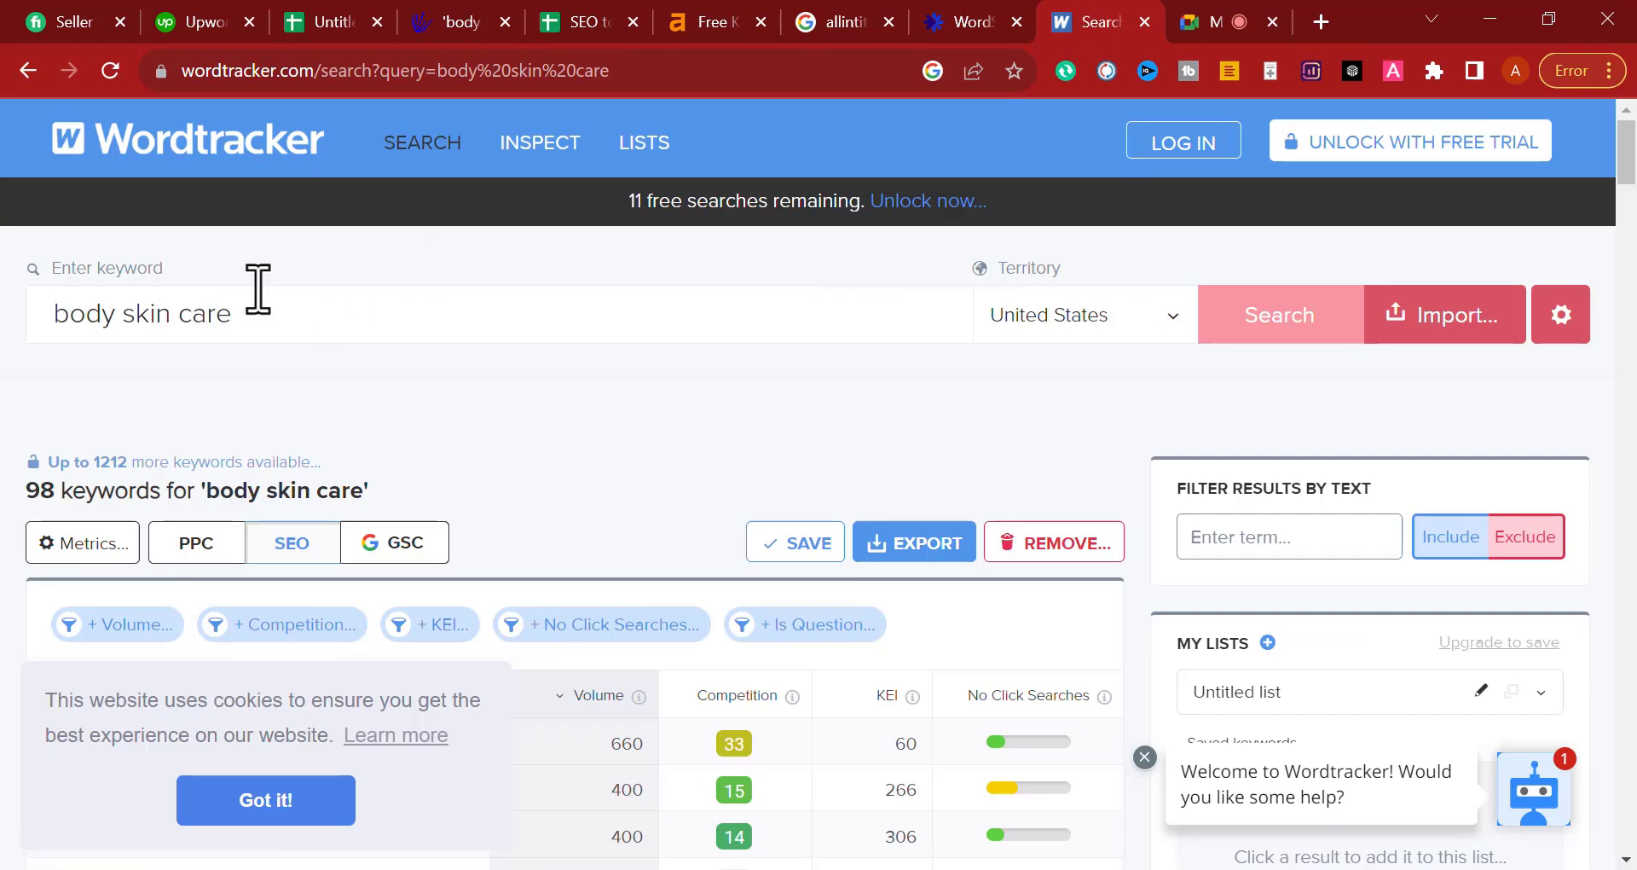
left_click_drag(312, 72, 1060, 80)
key("BackSpace")
key("Return")
Step: Try to load WordStream's root address tools.wordstream.com from the keyword results page
left_click(955, 22)
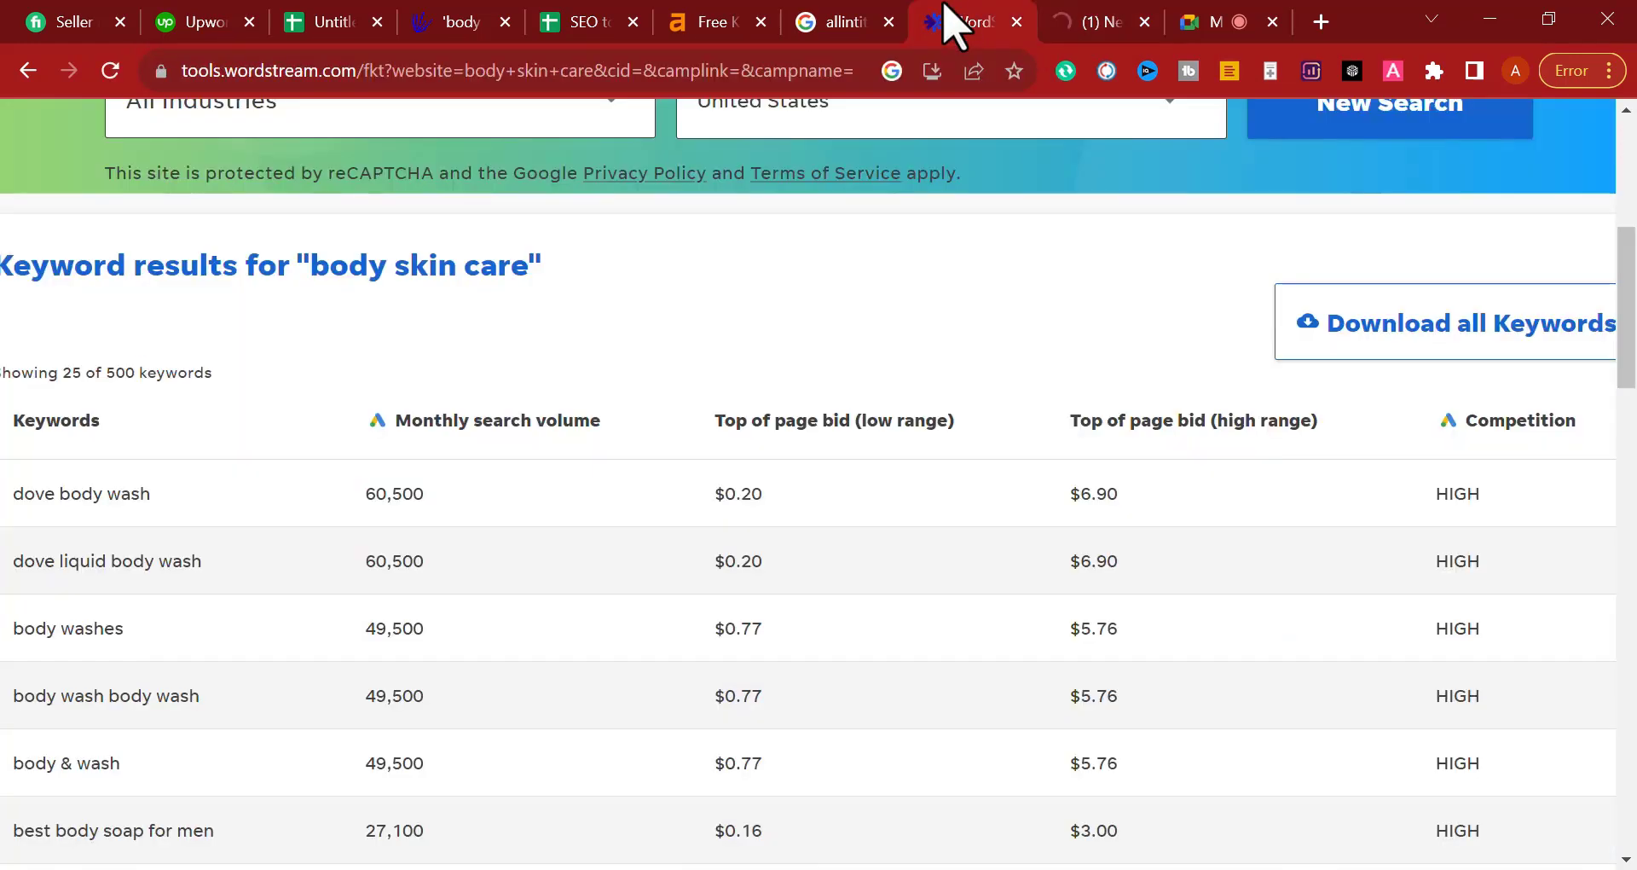
scroll(597, 239, "up", 5)
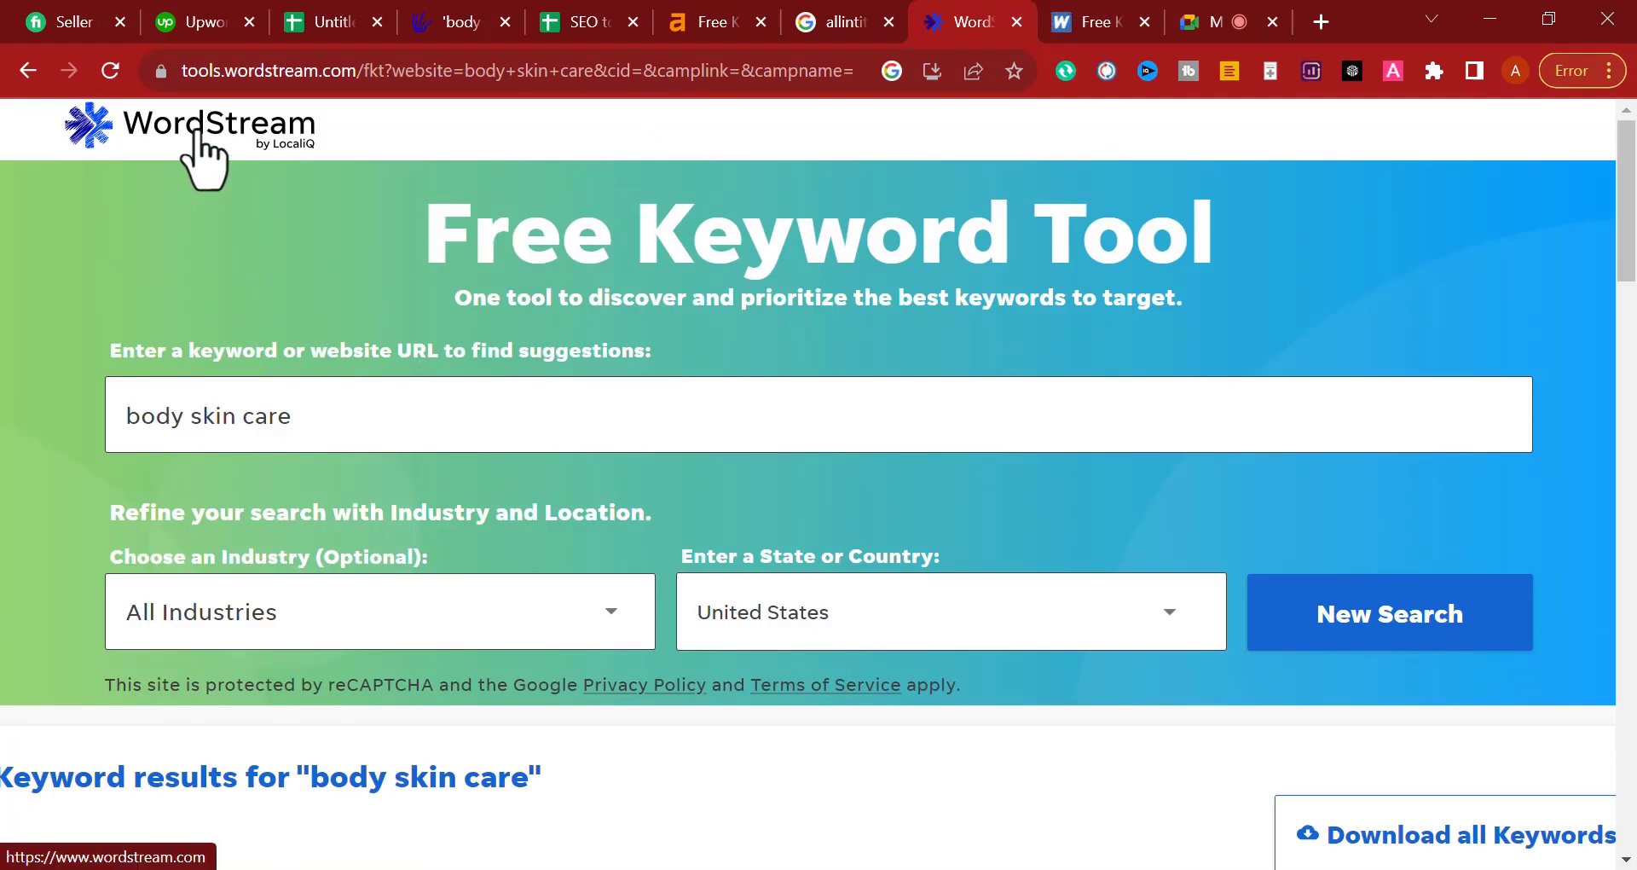
left_click_drag(365, 73, 1447, 98)
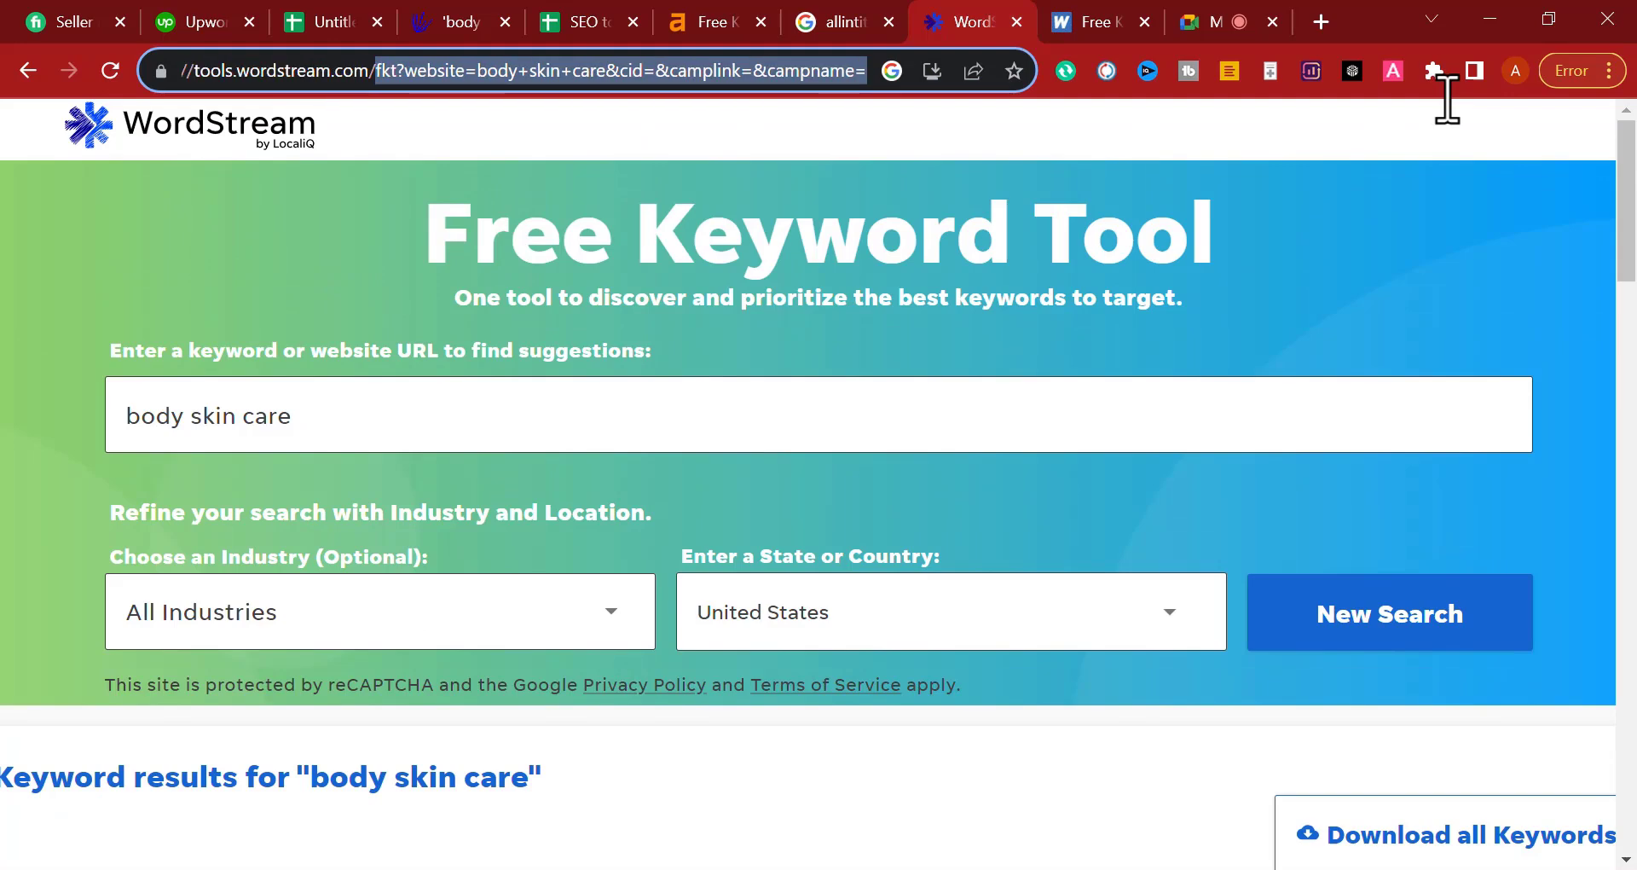
key("BackSpace")
key("Return")
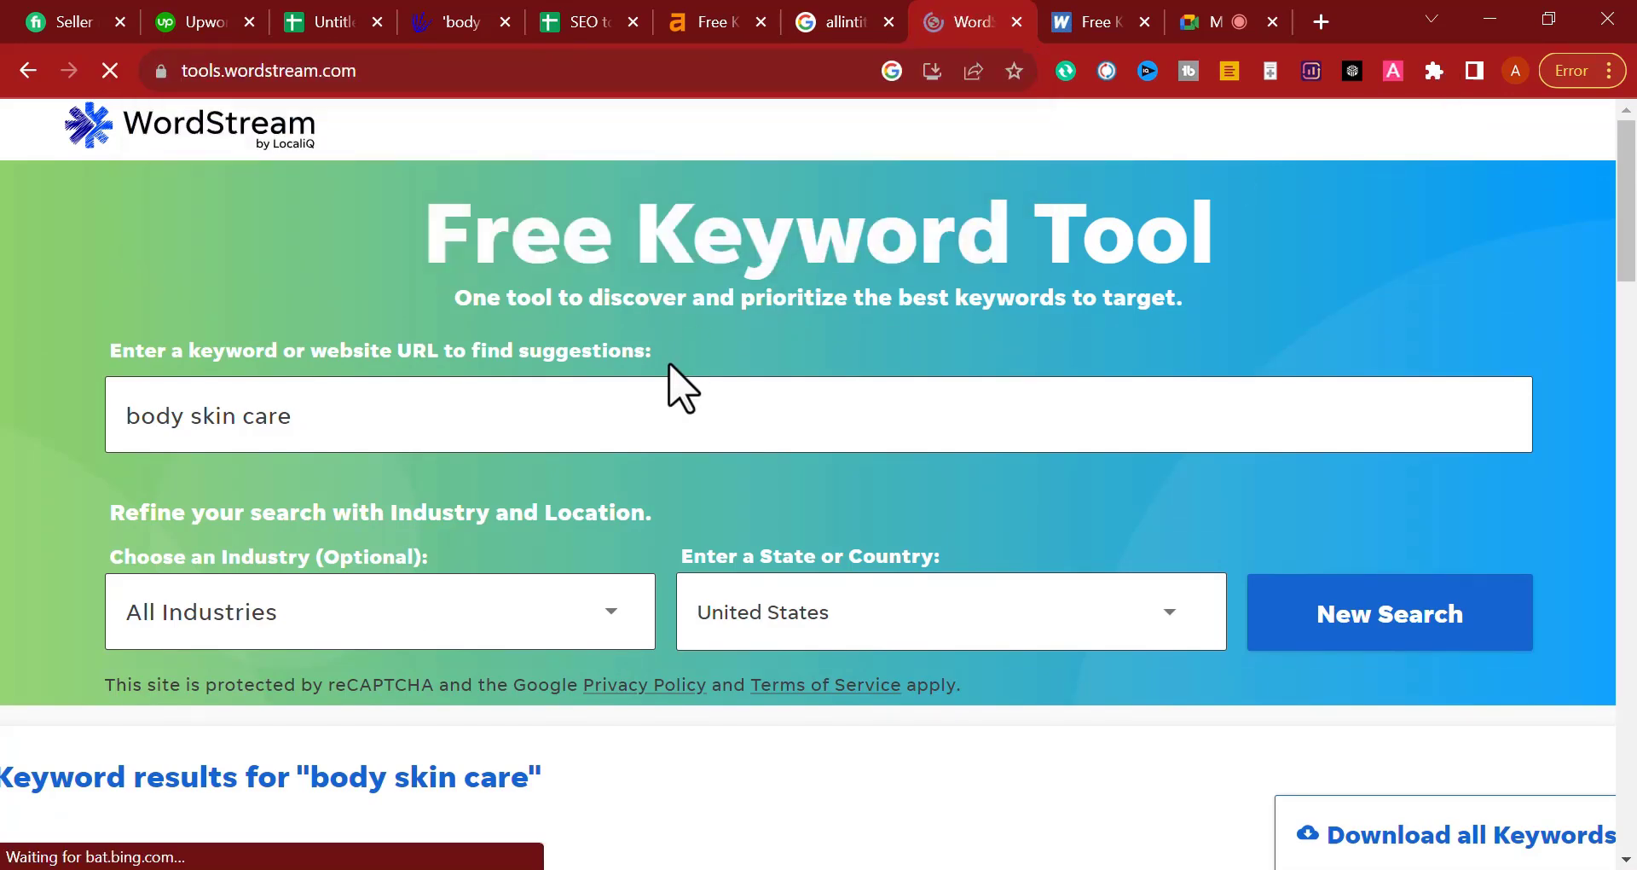
Step: Shorten the WordStream address to wordstream.com and load the homepage
double_click(228, 72)
key("BackSpace")
key("BackSpace")
key("BackSpace")
key("BackSpace")
key("BackSpace")
key("BackSpace")
key("BackSpace")
key("BackSpace")
key("BackSpace")
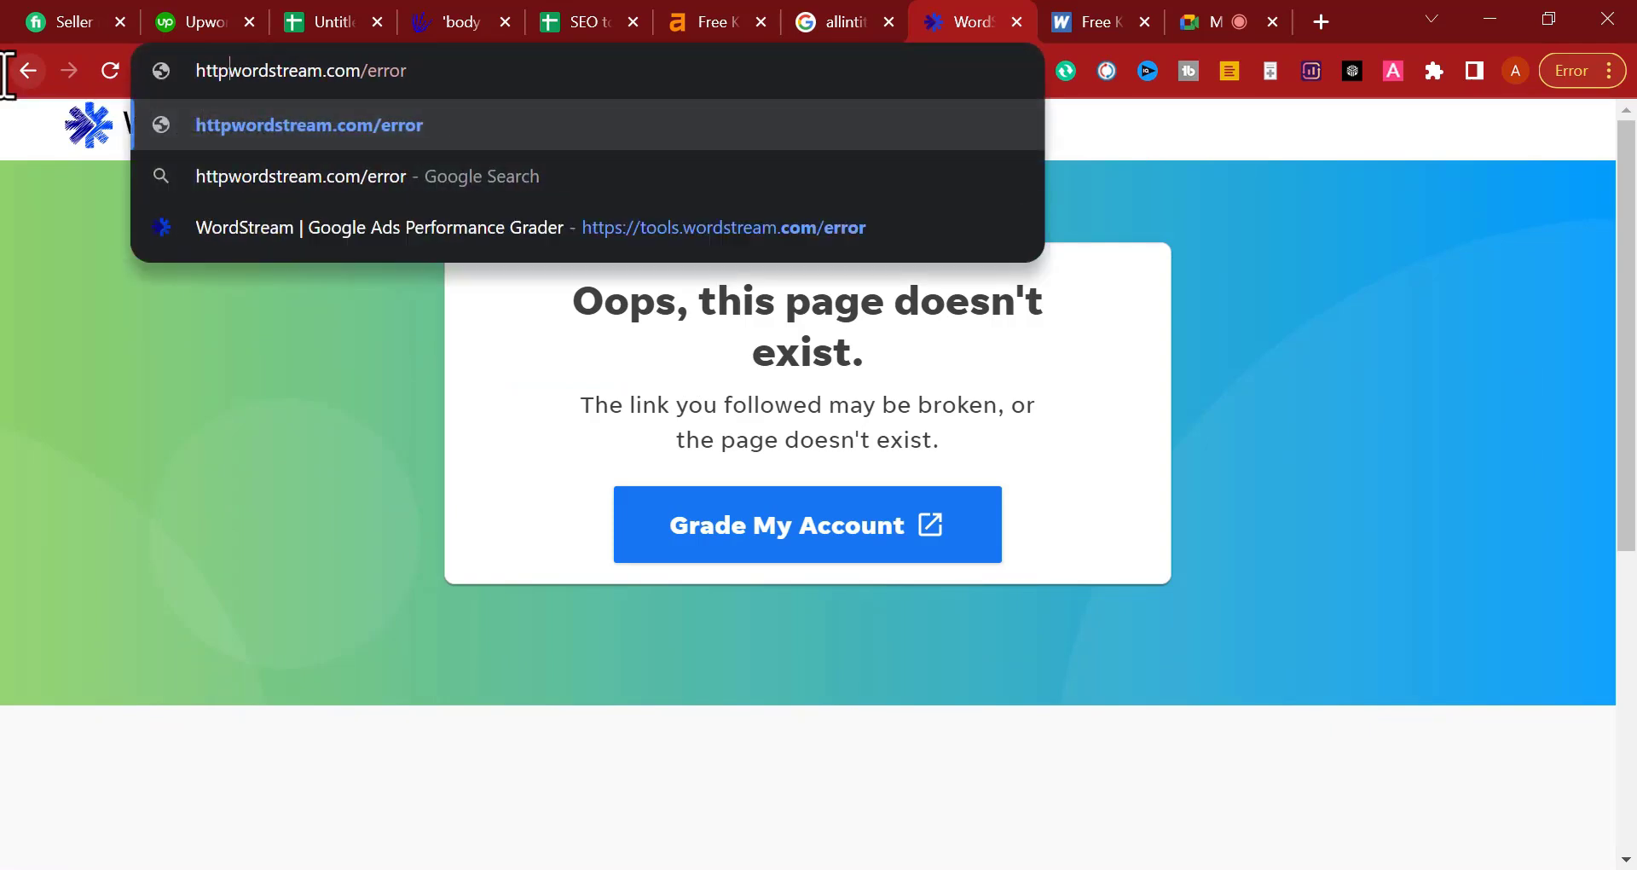
double_click(350, 77)
key("BackSpace")
key("Return")
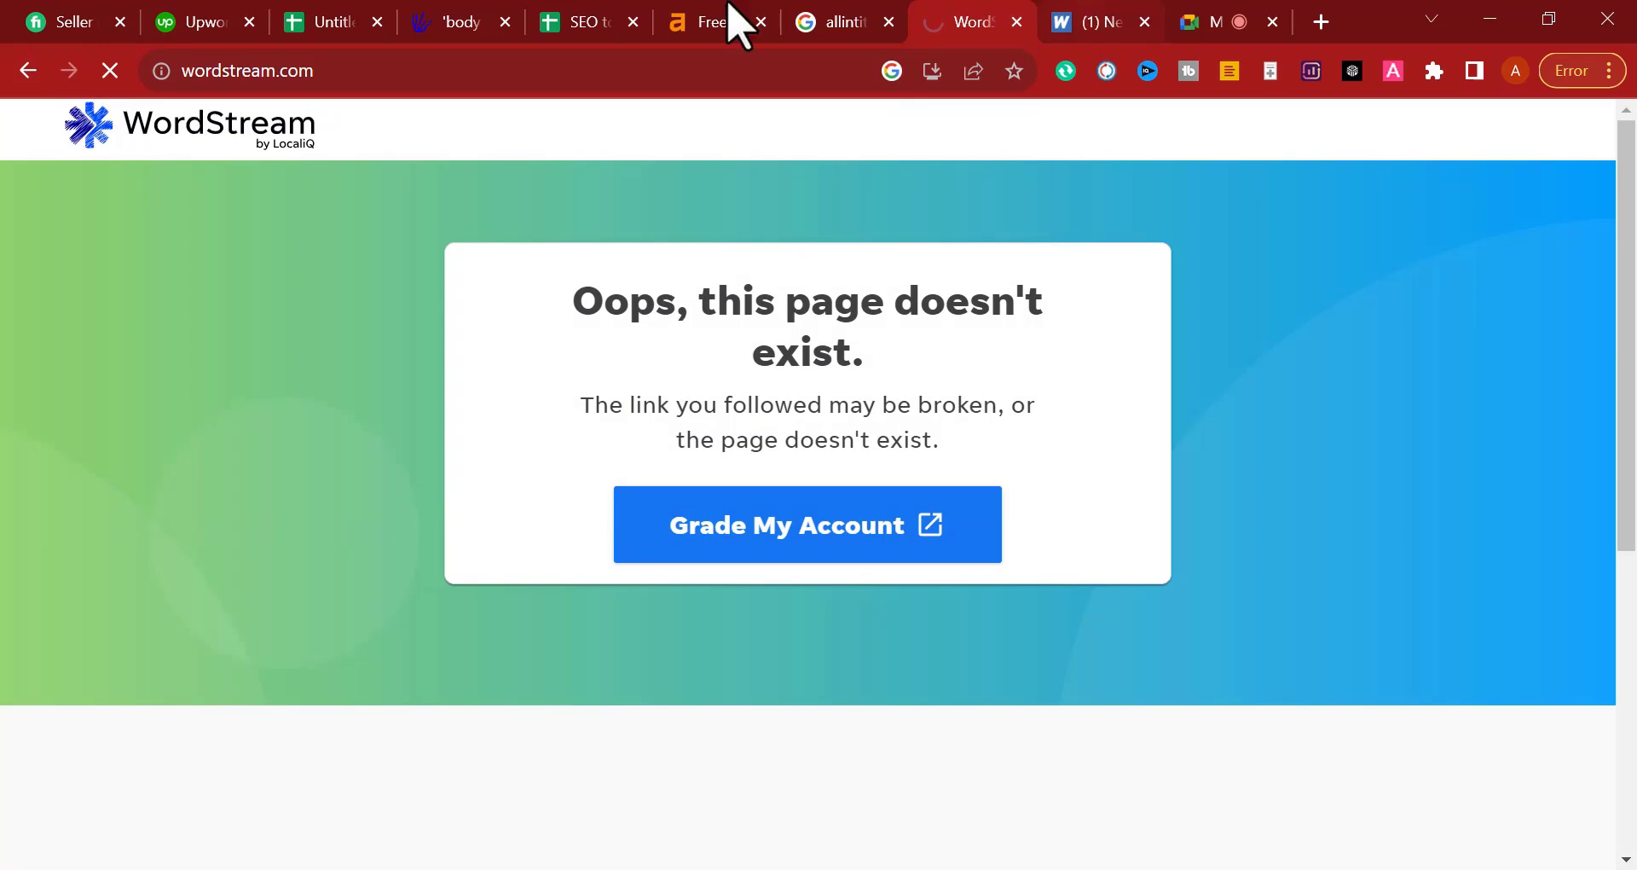
Step: Check the Wordtracker and WordStream homepages and close the WordStream page
left_click(1081, 22)
right_click(439, 68)
left_click(465, 224)
left_click(380, 238)
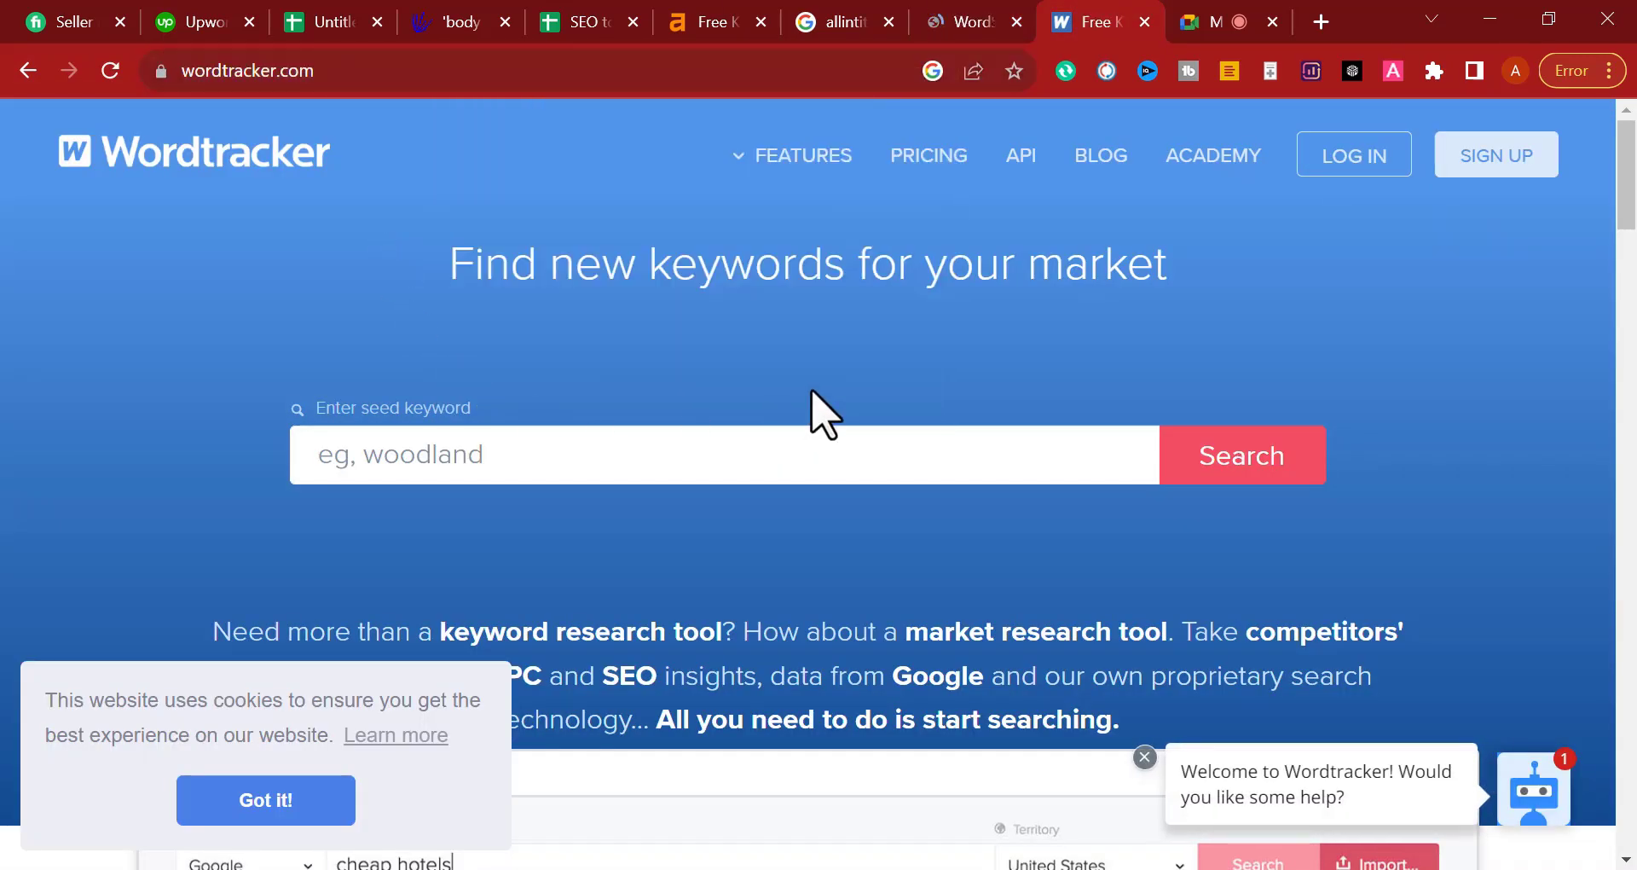
left_click(951, 21)
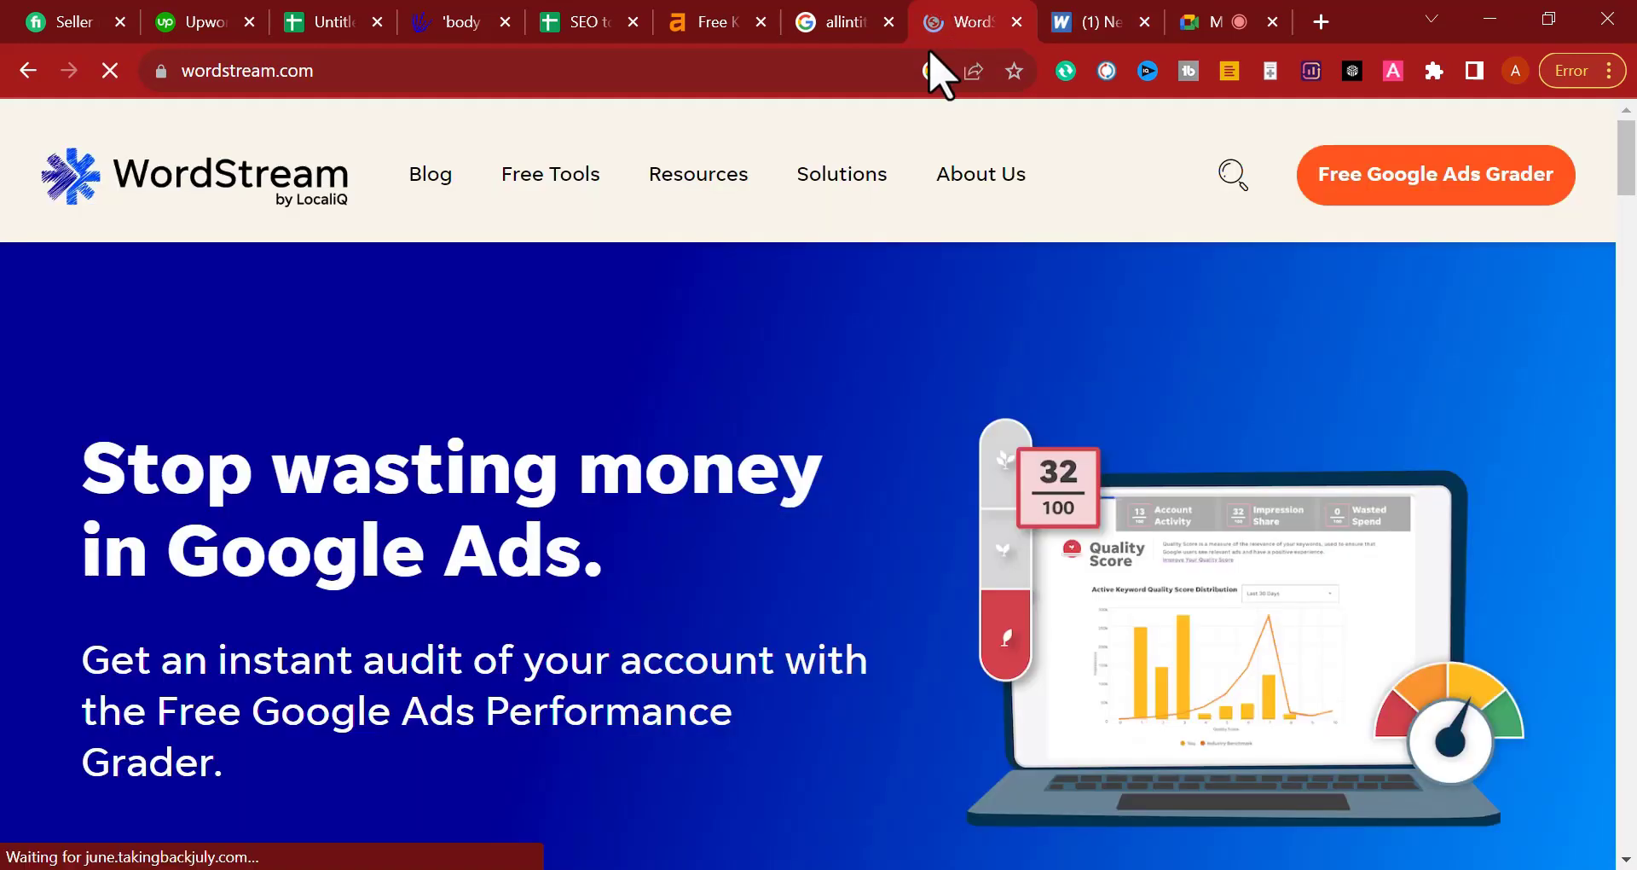
left_click(1071, 12)
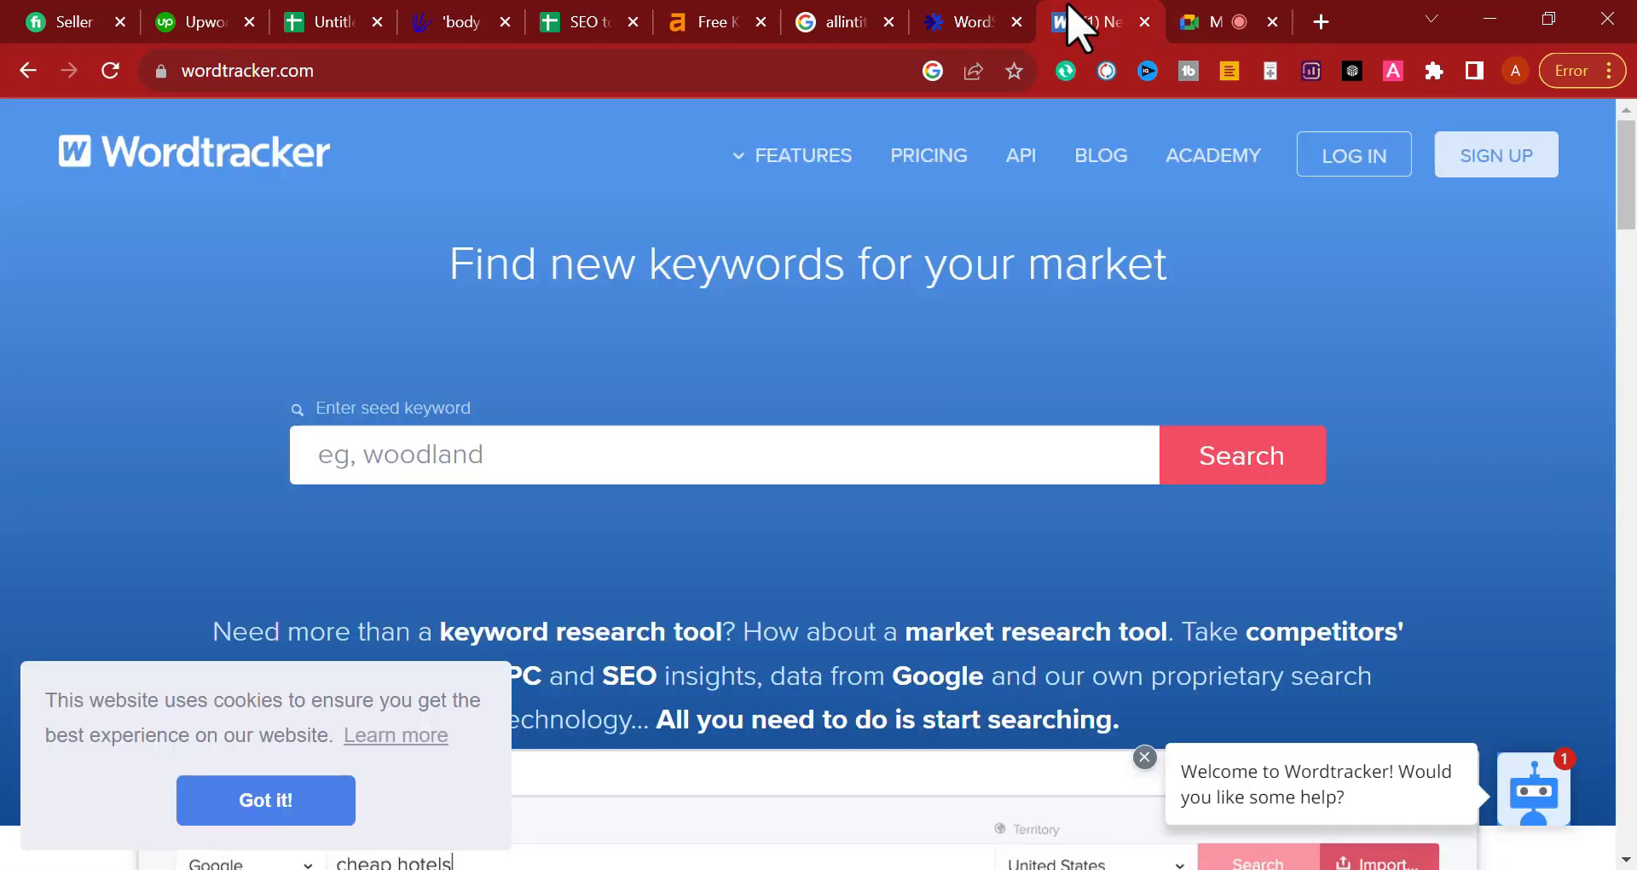
left_click(1016, 22)
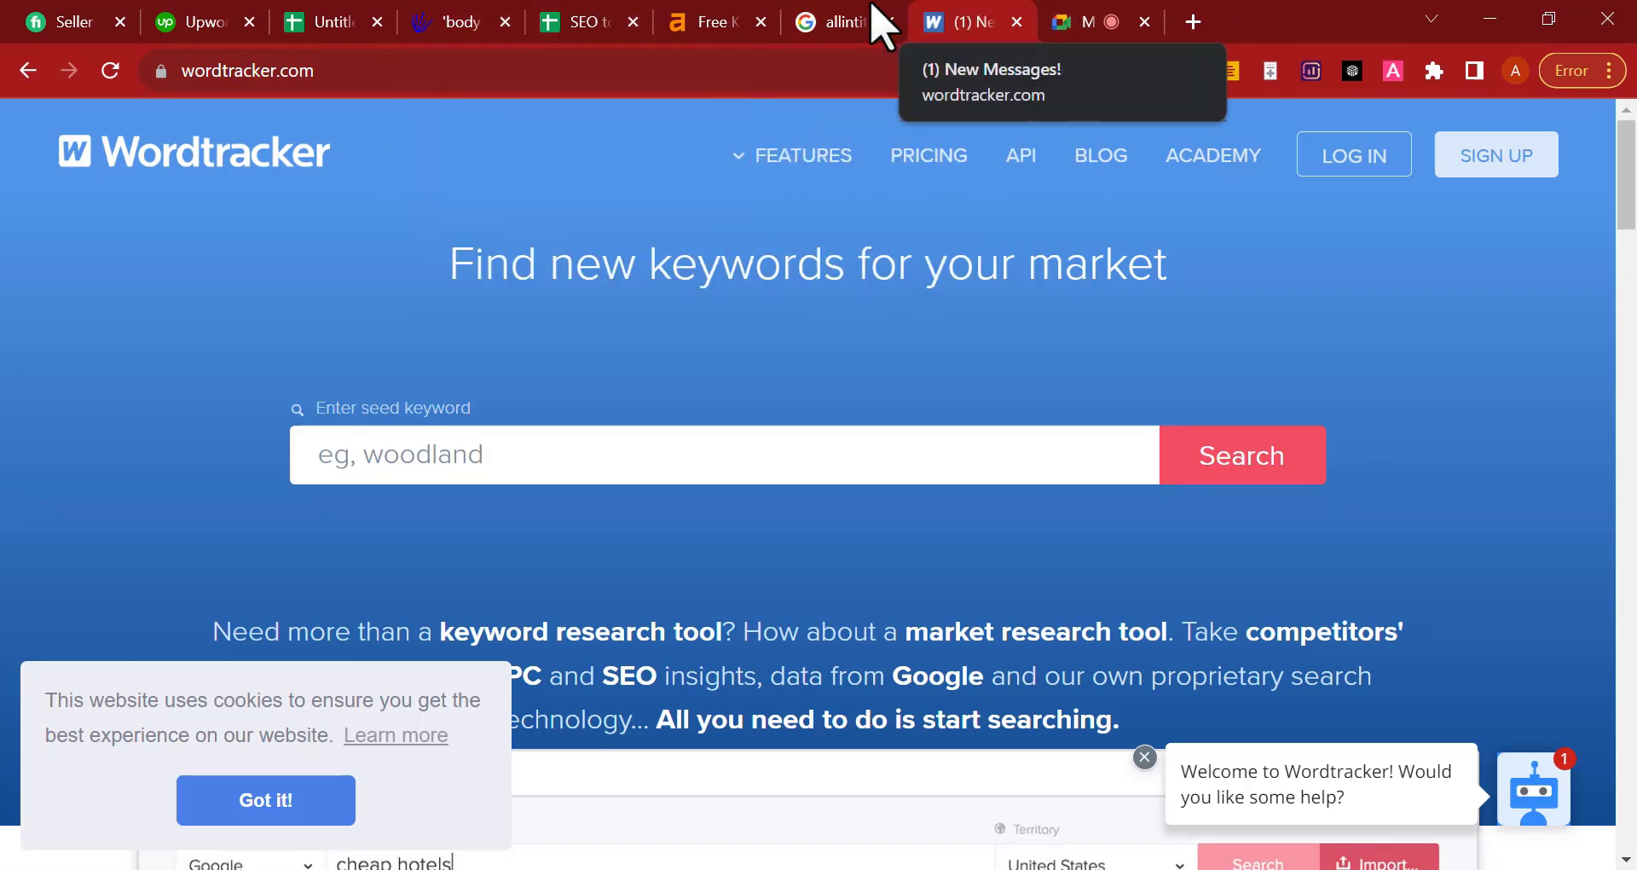
Step: Check the Google allintitle results and the "body skin care" results page, and return to Wordtracker
left_click(853, 21)
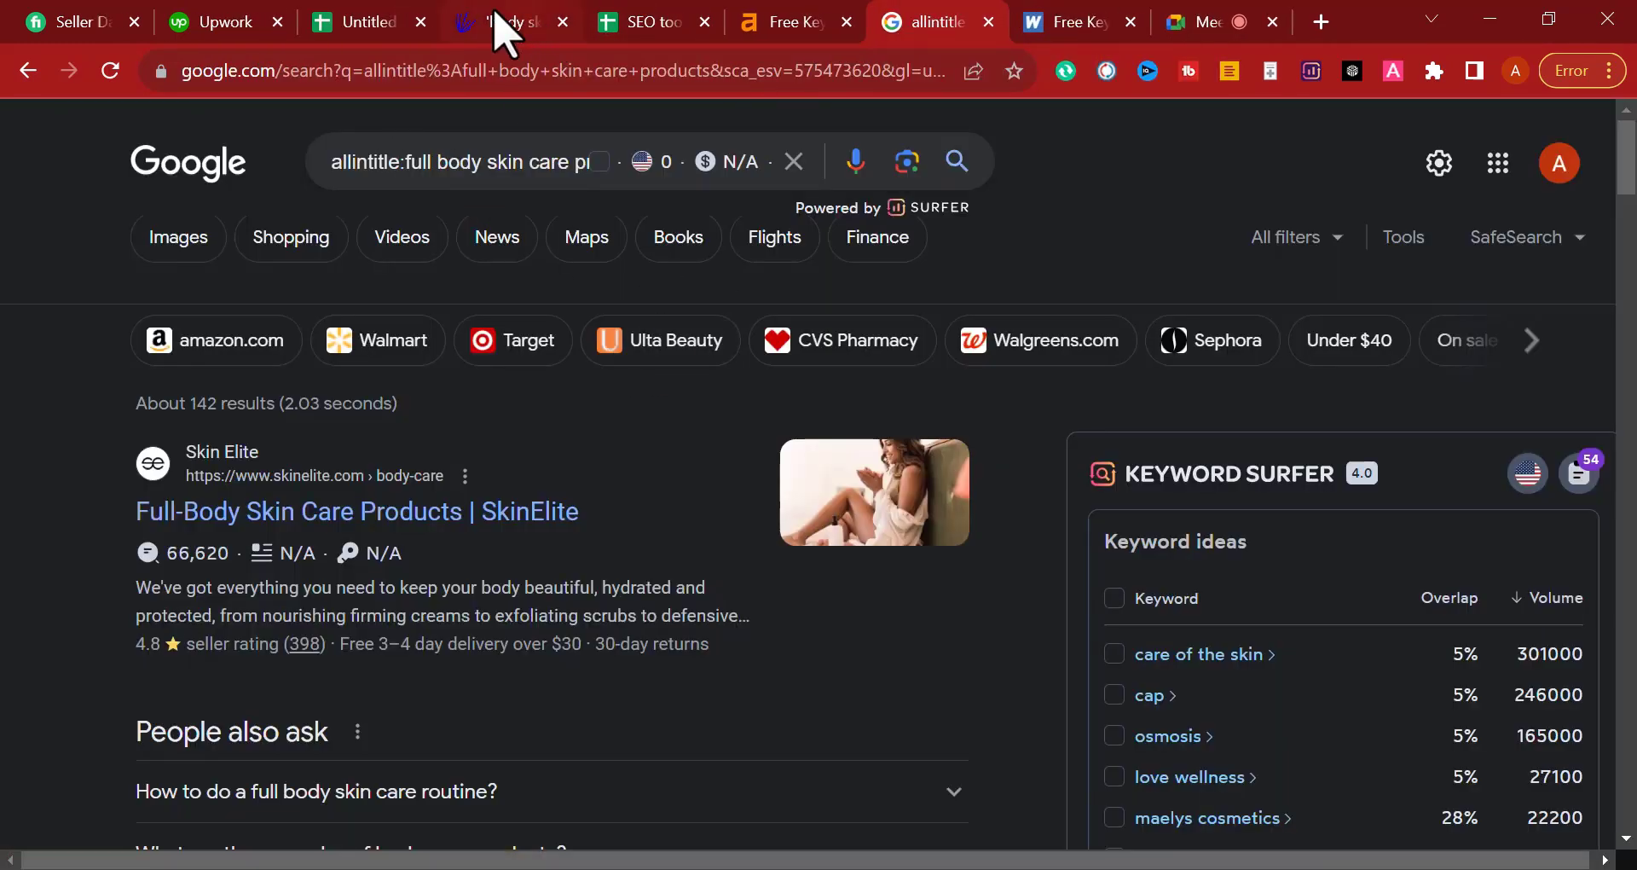
left_click(486, 17)
right_click(294, 329)
left_click(367, 347)
left_click(1023, 19)
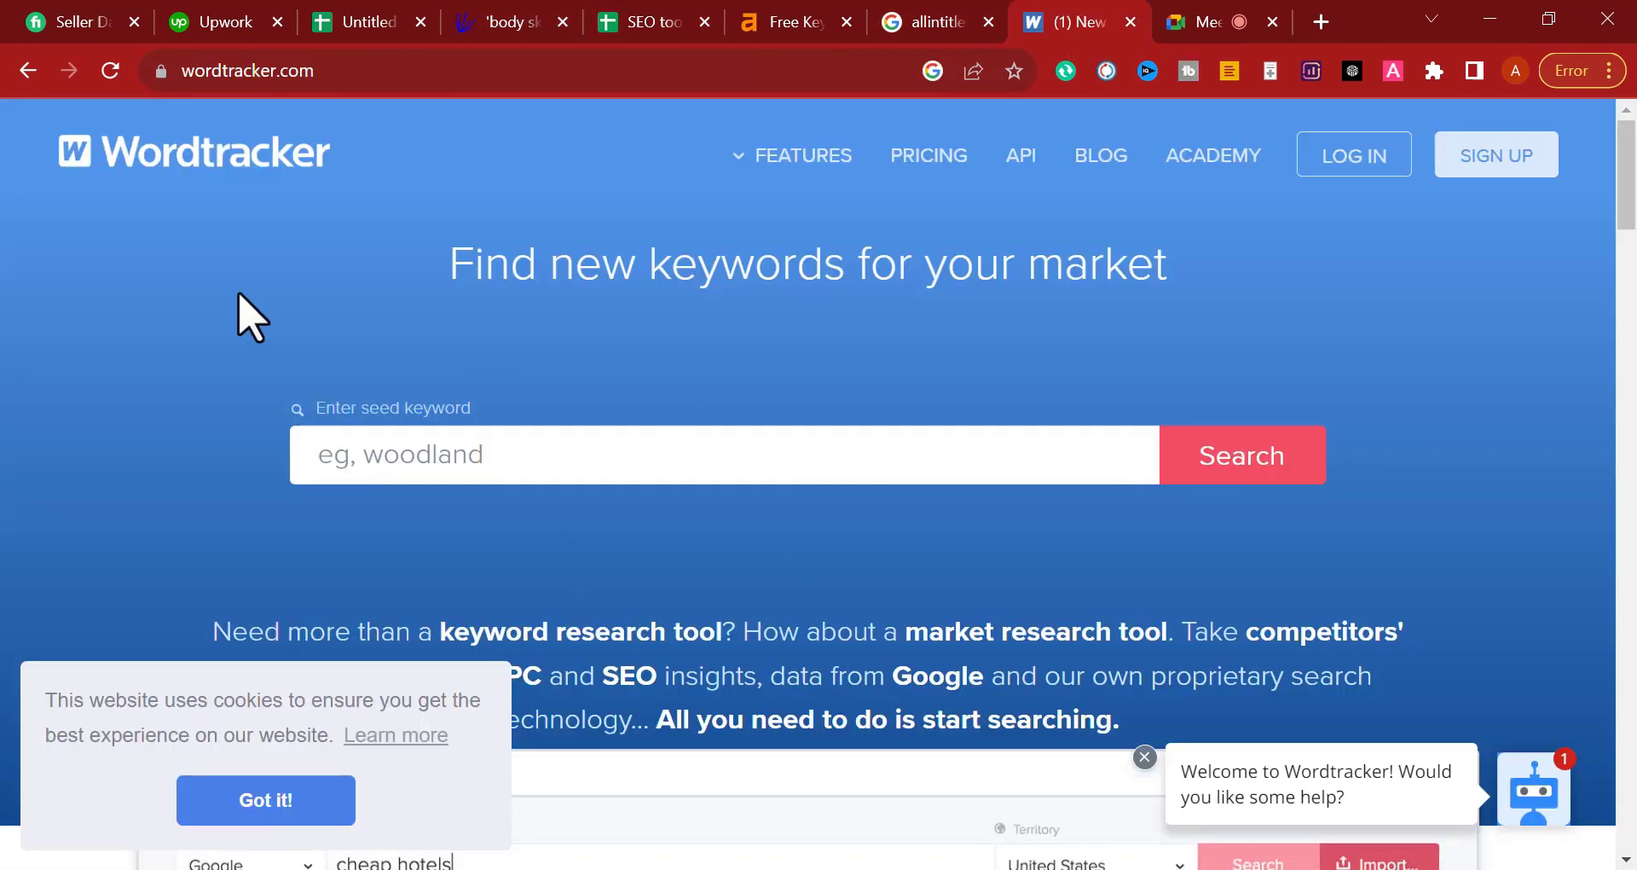
Step: Accept Wordtracker's cookie notice and search for the seed keyword "body skin care"
left_click_drag(438, 284, 1169, 285)
left_click(881, 311)
left_click(282, 801)
left_click(432, 469)
key("Down")
key("Return")
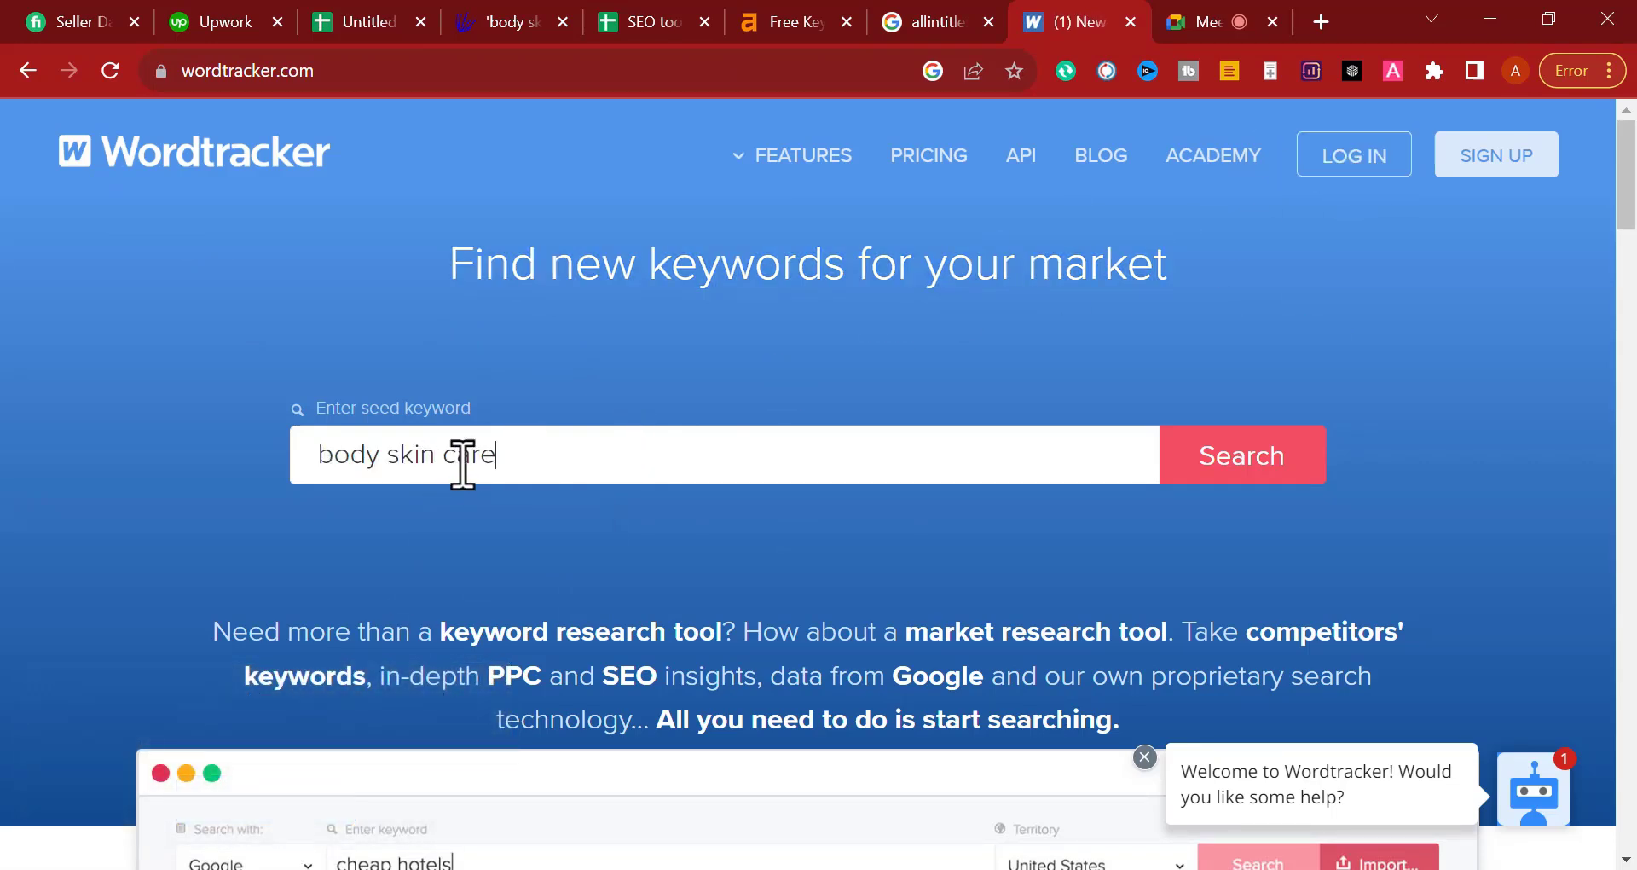
triple_click(359, 450)
left_click(227, 355)
left_click(1273, 488)
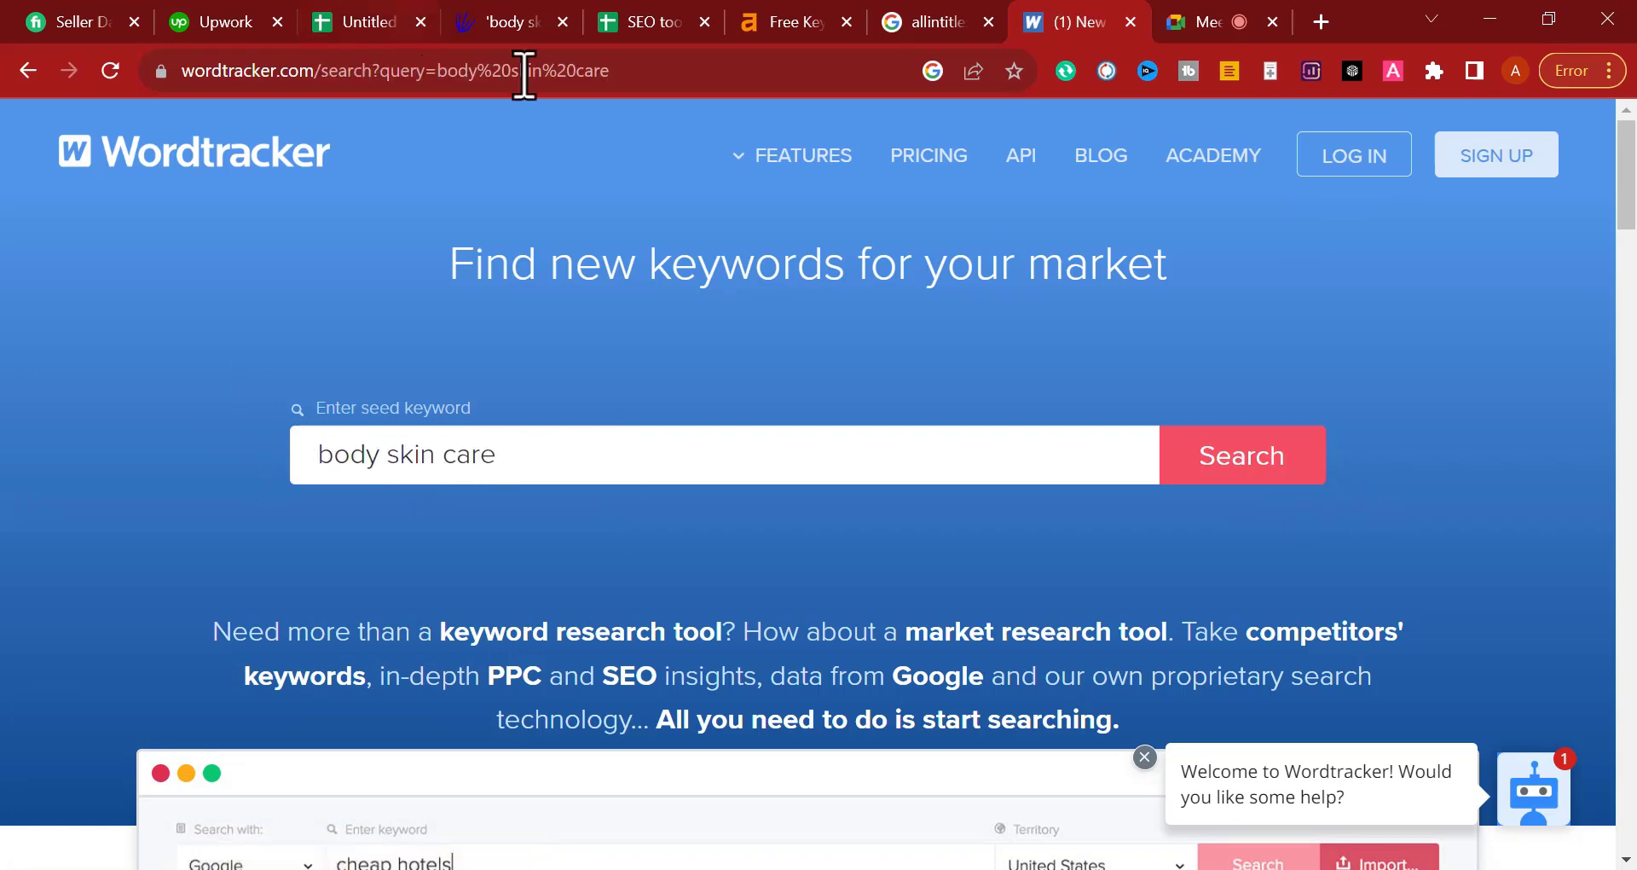
Step: Admit the waiting participant to the Google Meet call and return to the Wordtracker results
left_click(1229, 30)
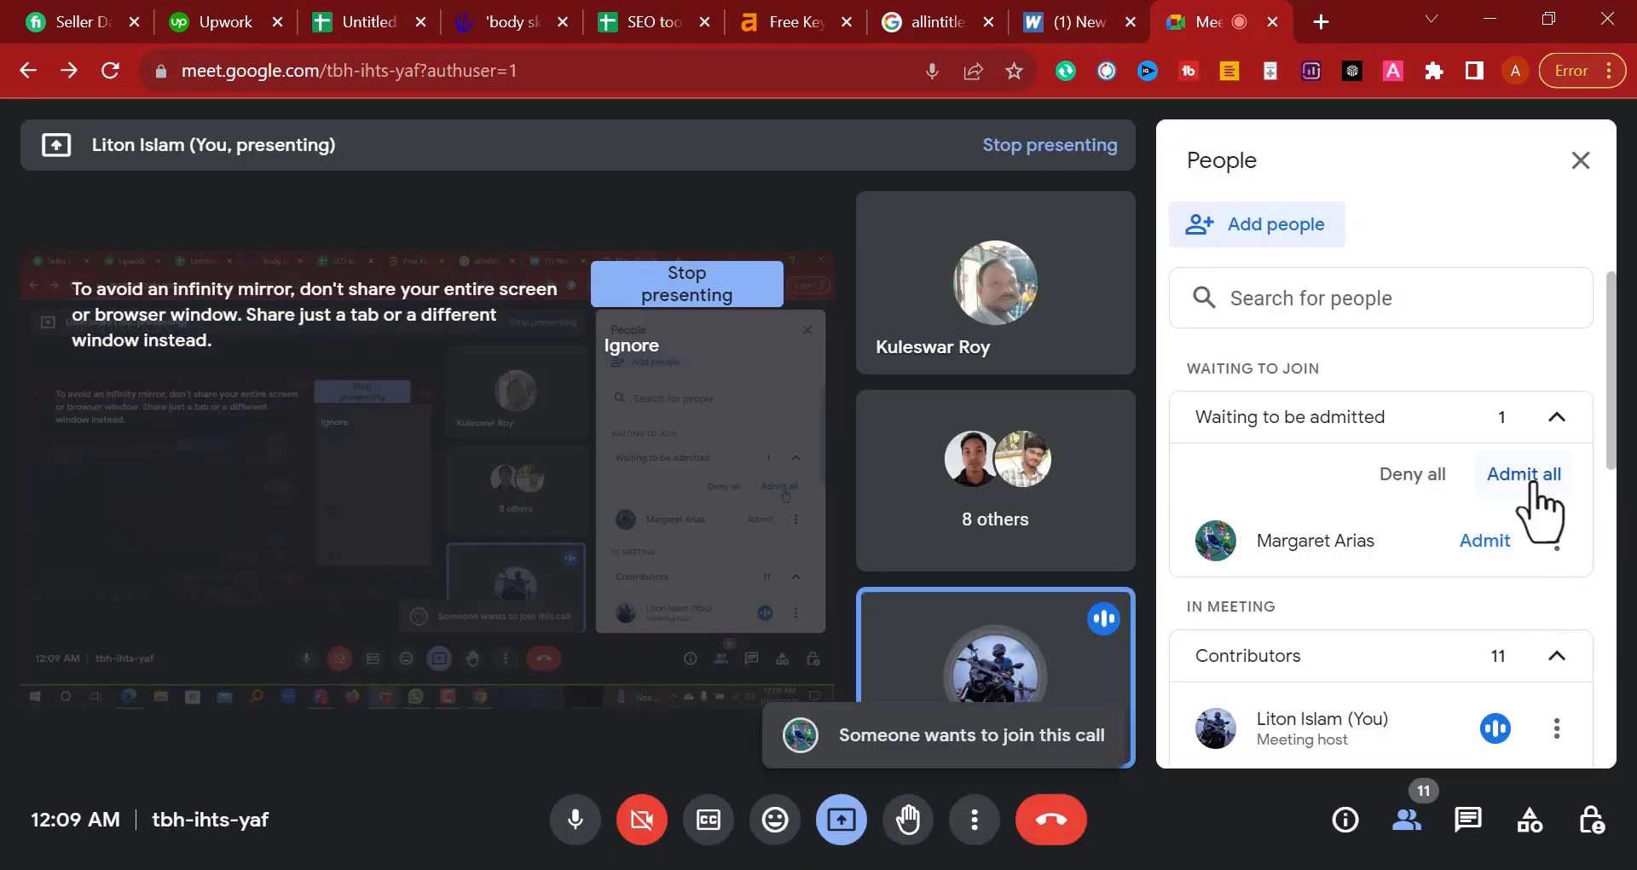
left_click(1523, 473)
left_click(945, 555)
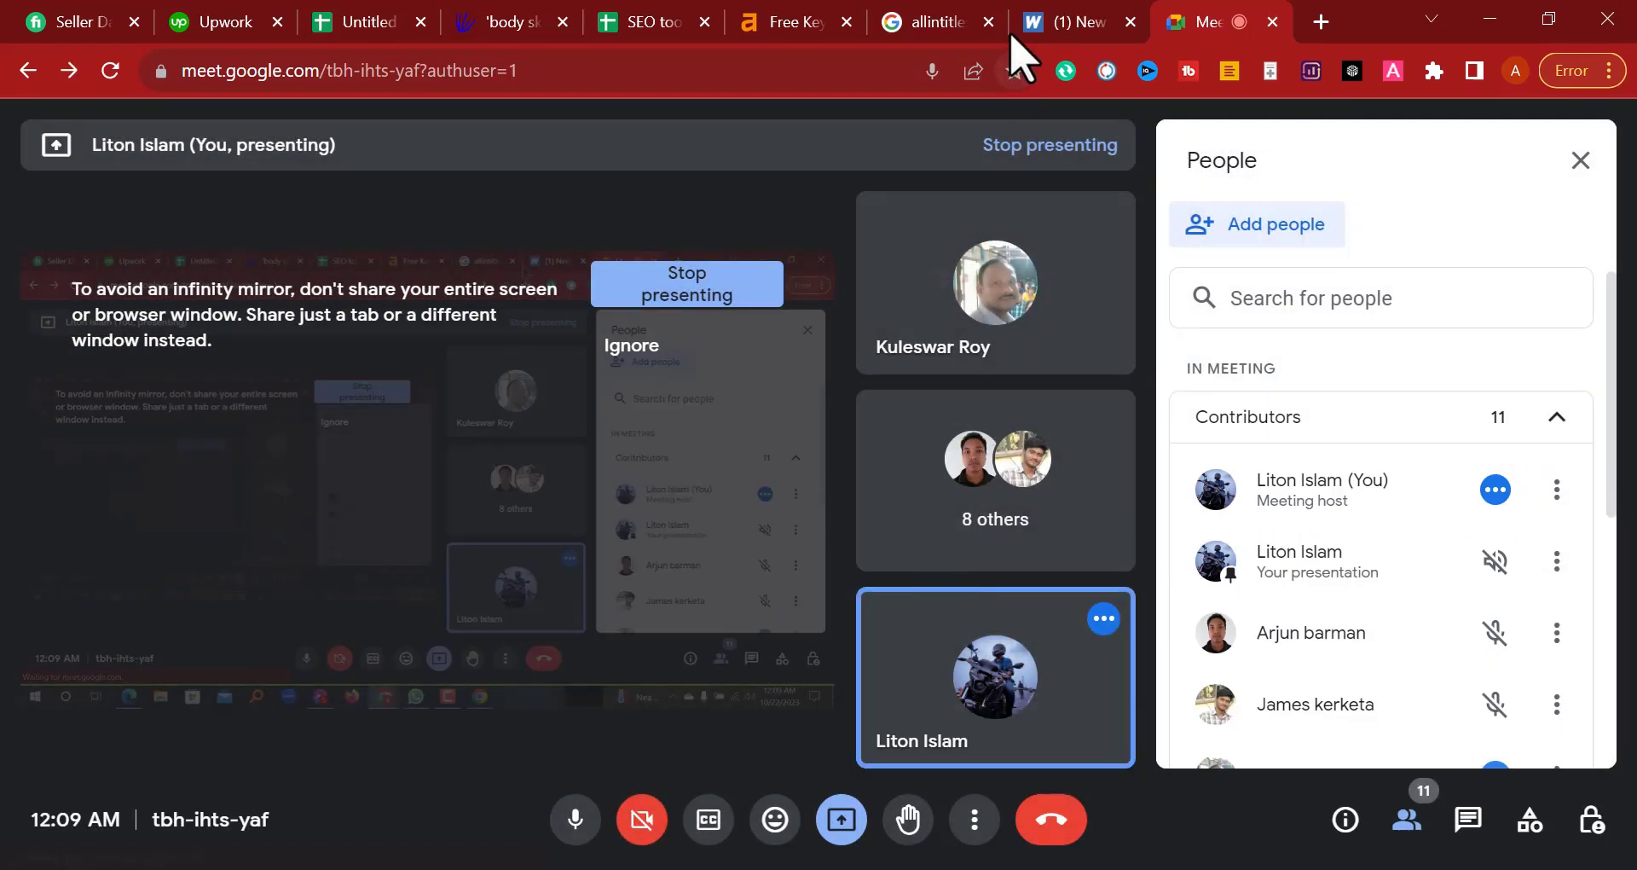
left_click(1053, 20)
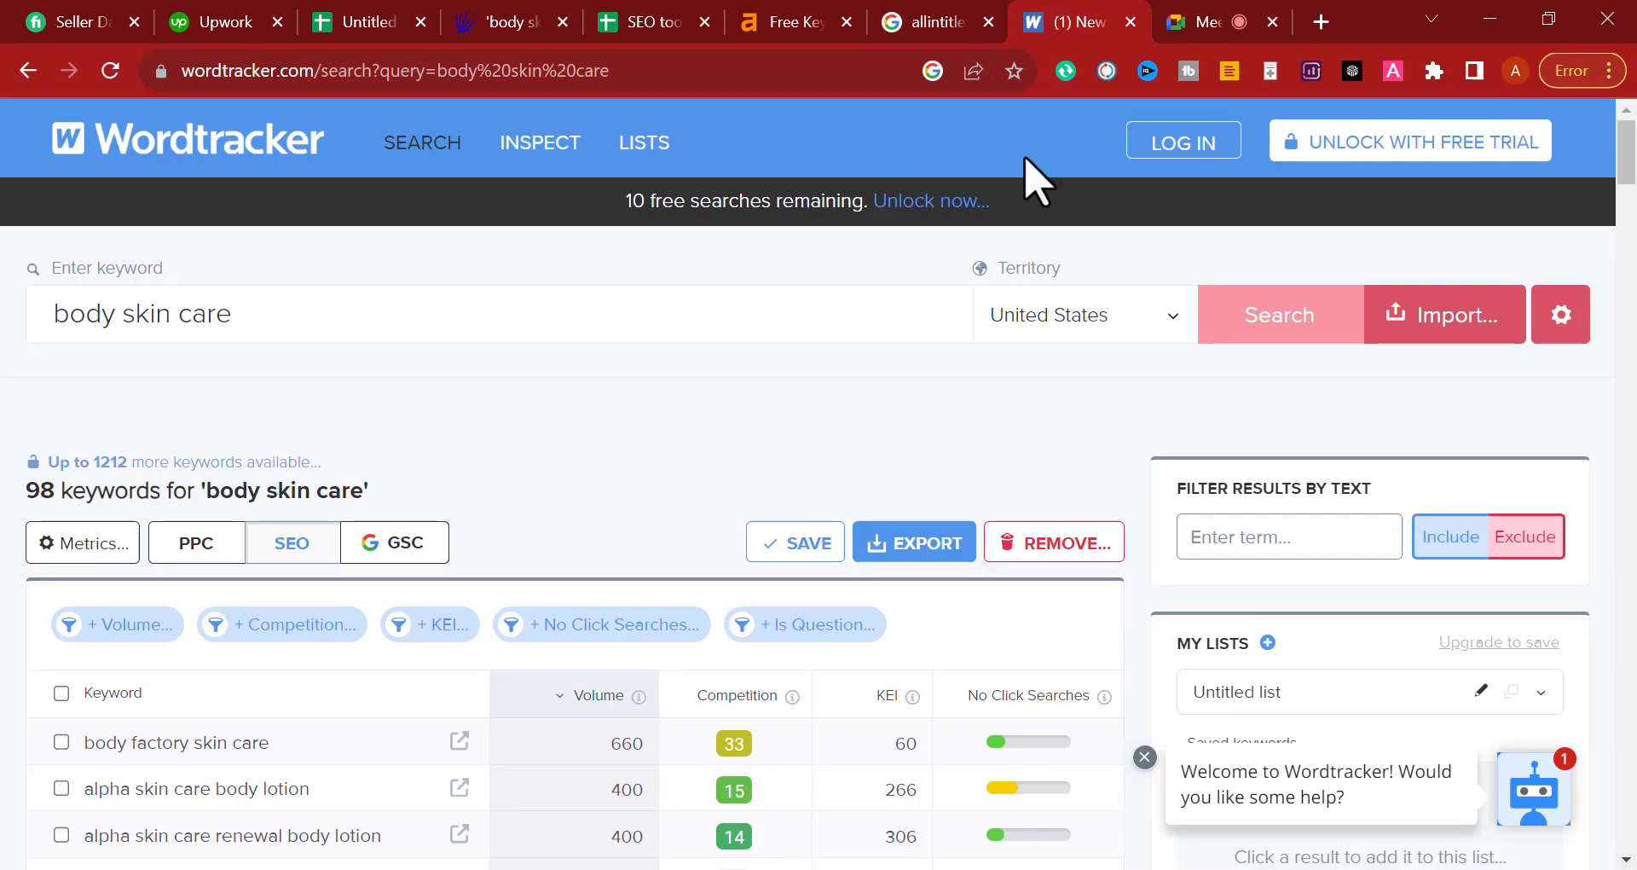
Step: Examine the volume, competition and KEI of the keywords listed for "body skin care", keeping the page at 100% zoom
left_click_drag(51, 501, 427, 504)
left_click(649, 422)
scroll(651, 419, "down", 1)
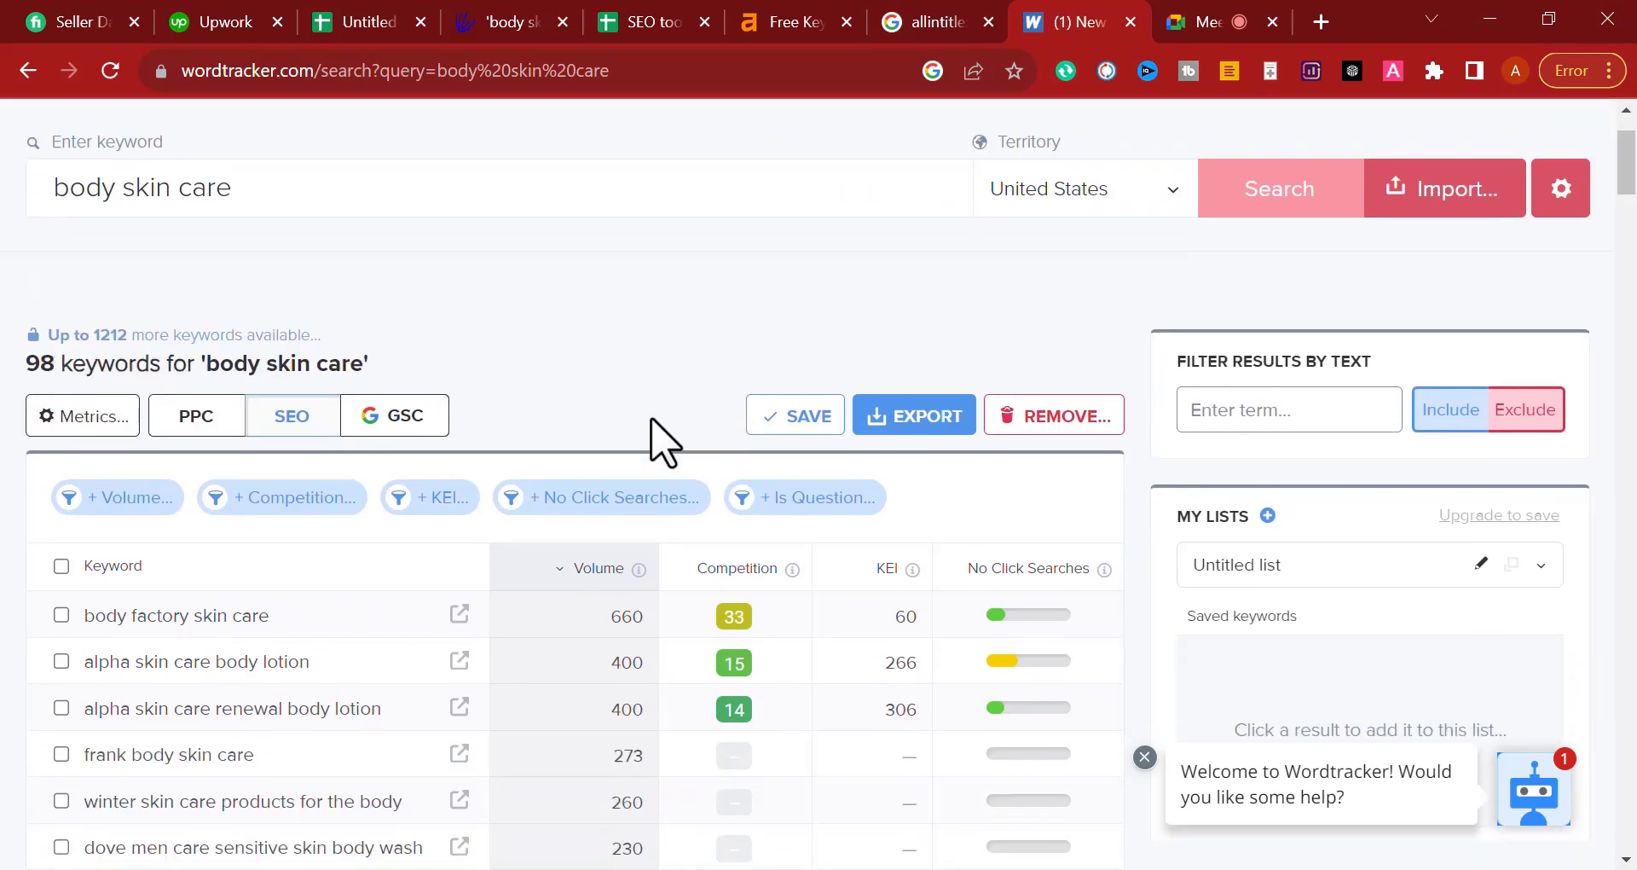
scroll(664, 436, "down", 3)
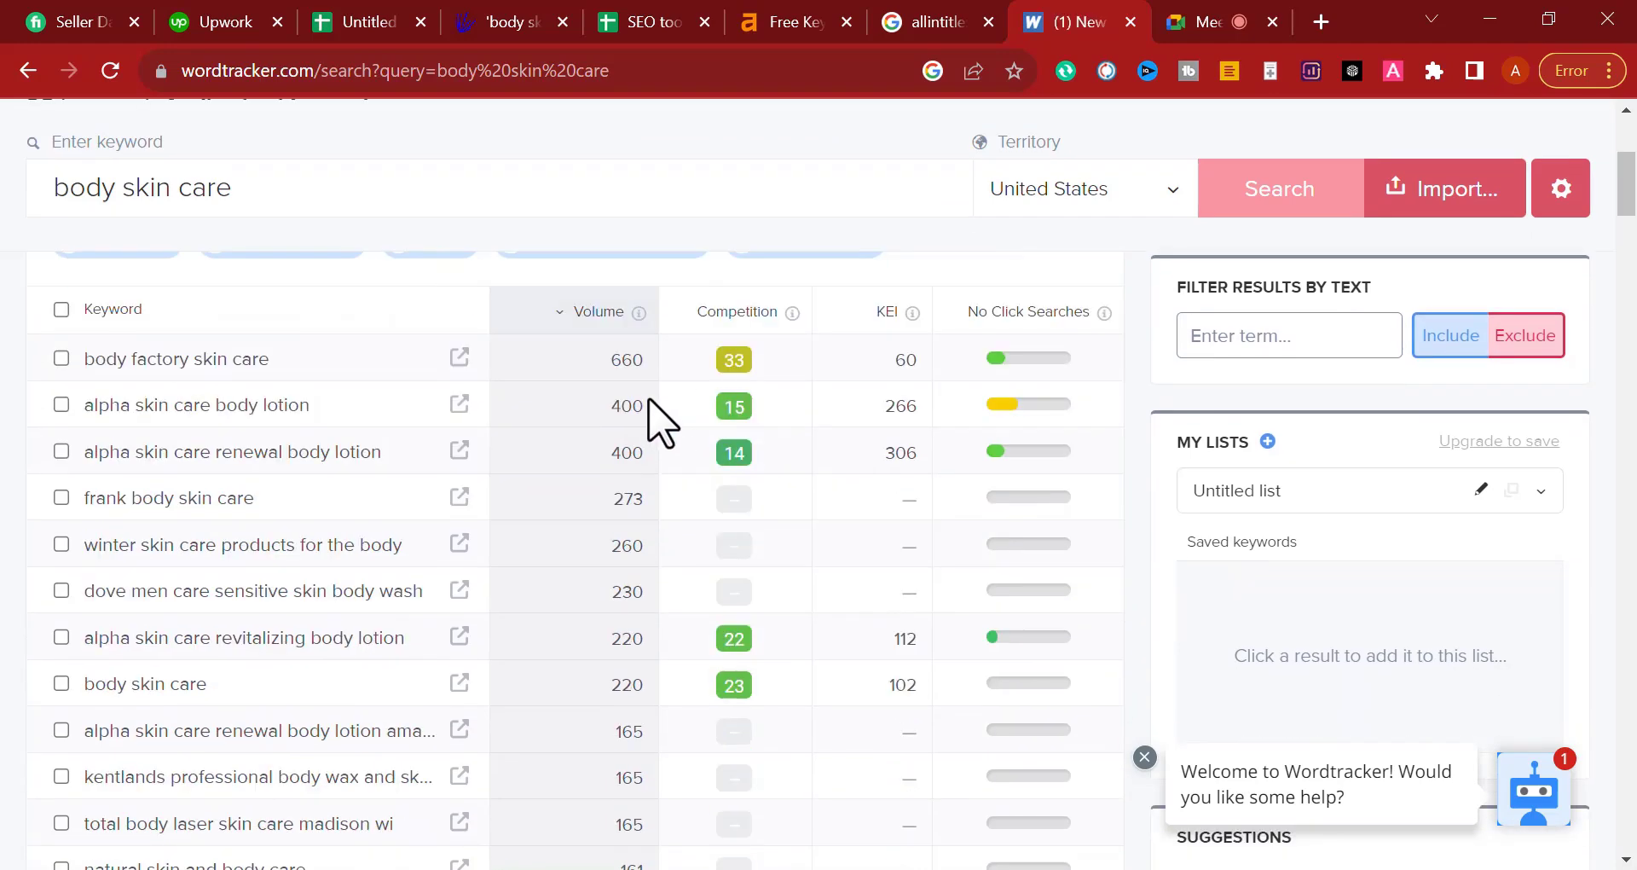
scroll(661, 422, "up", 2)
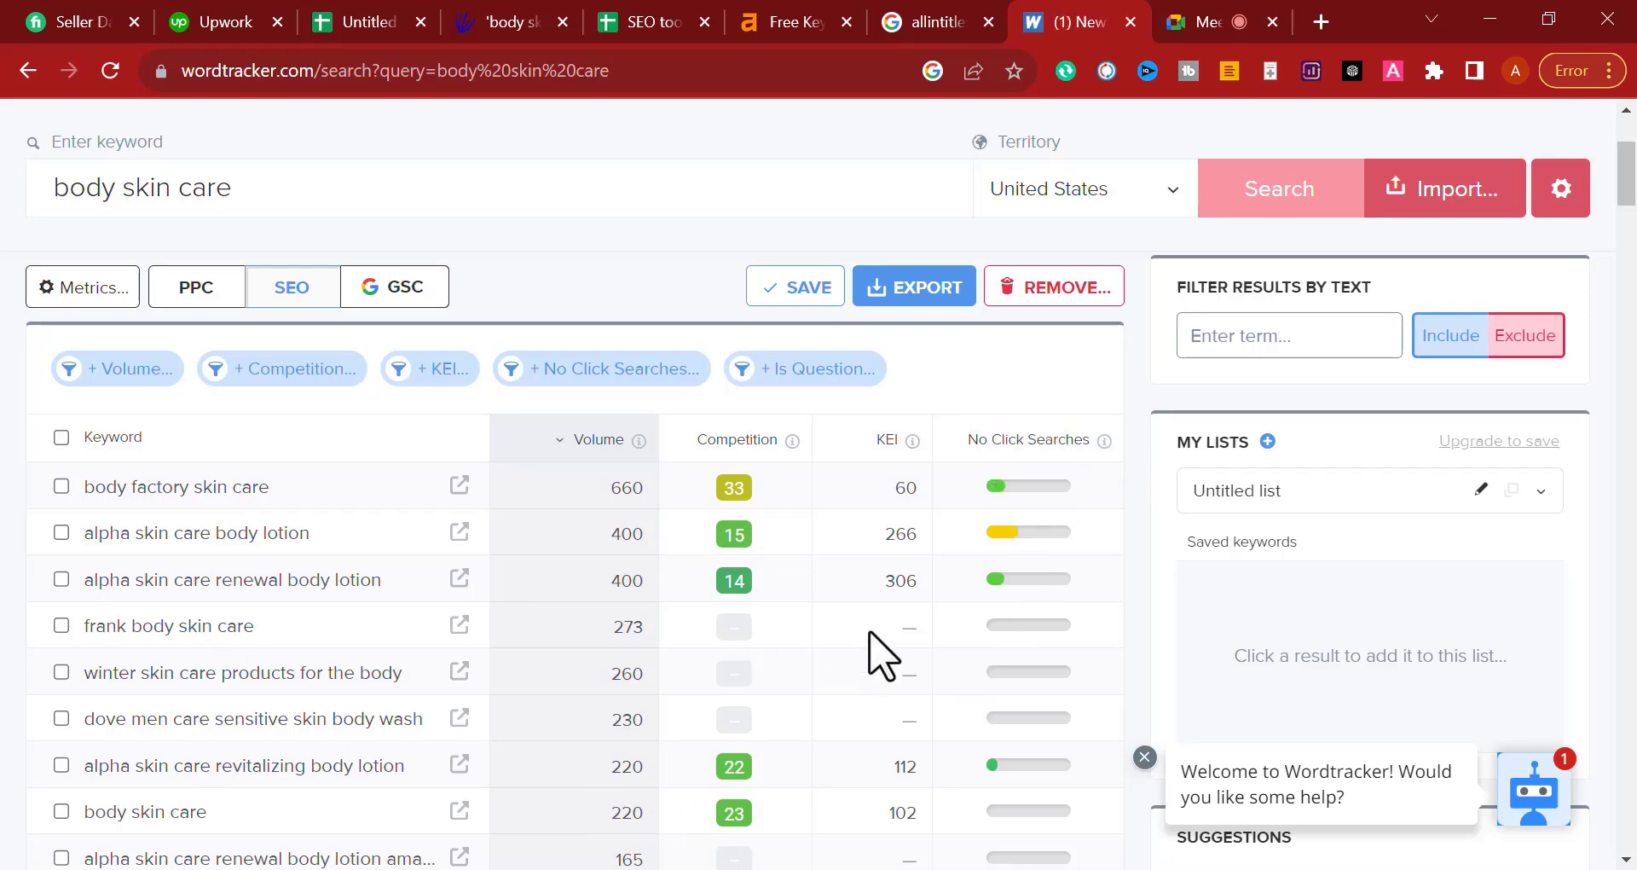
key("ctrl+minus")
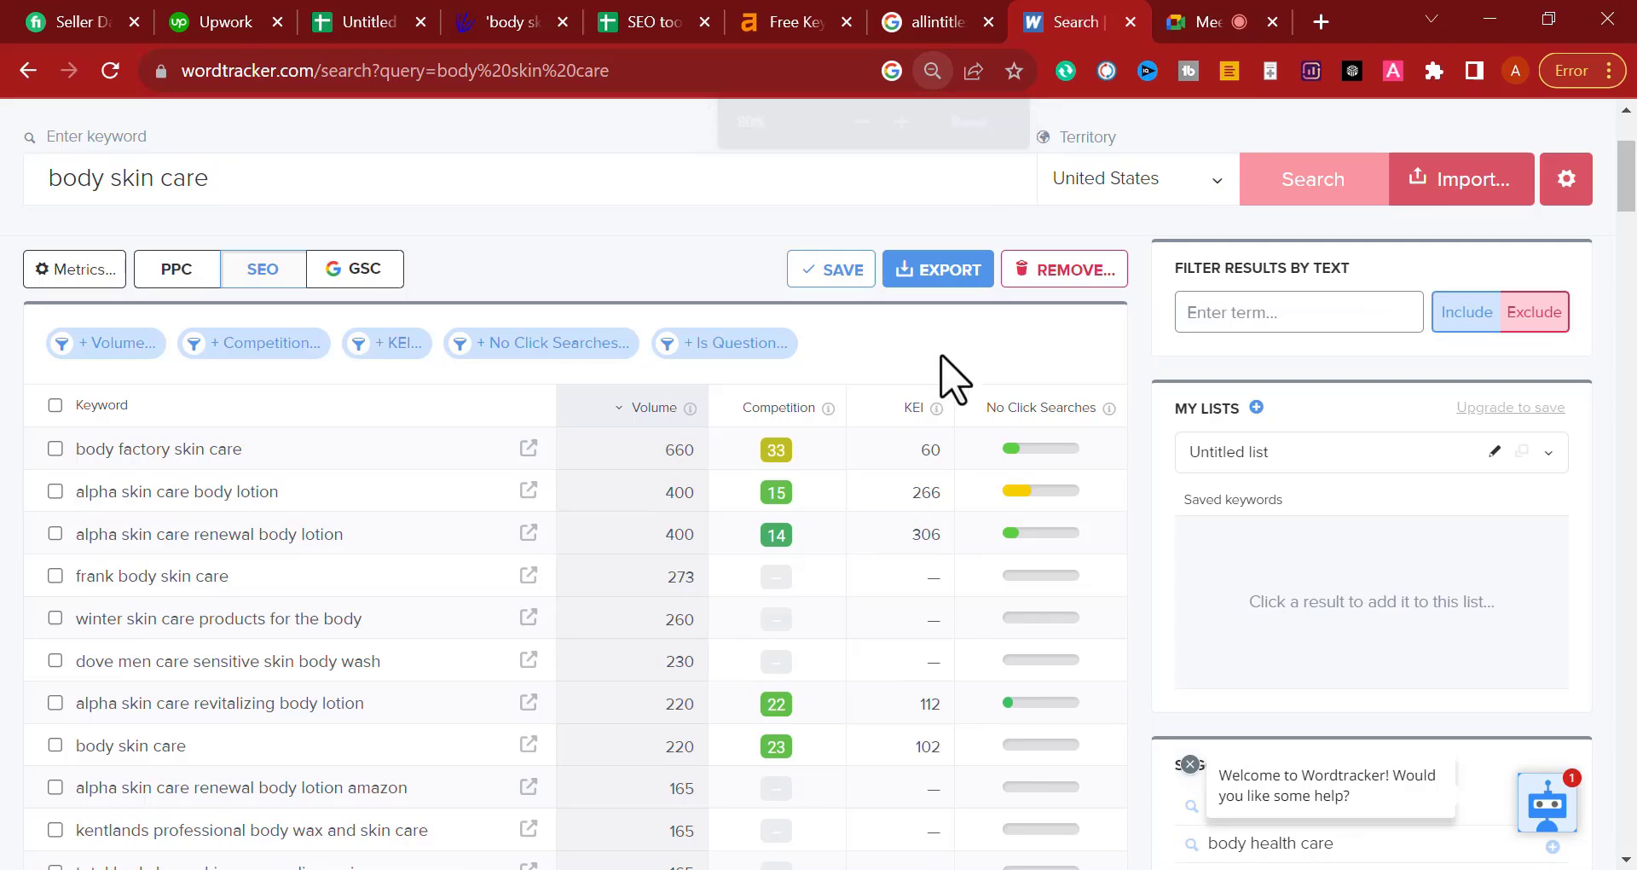
key("ctrl+plus")
left_click(972, 123)
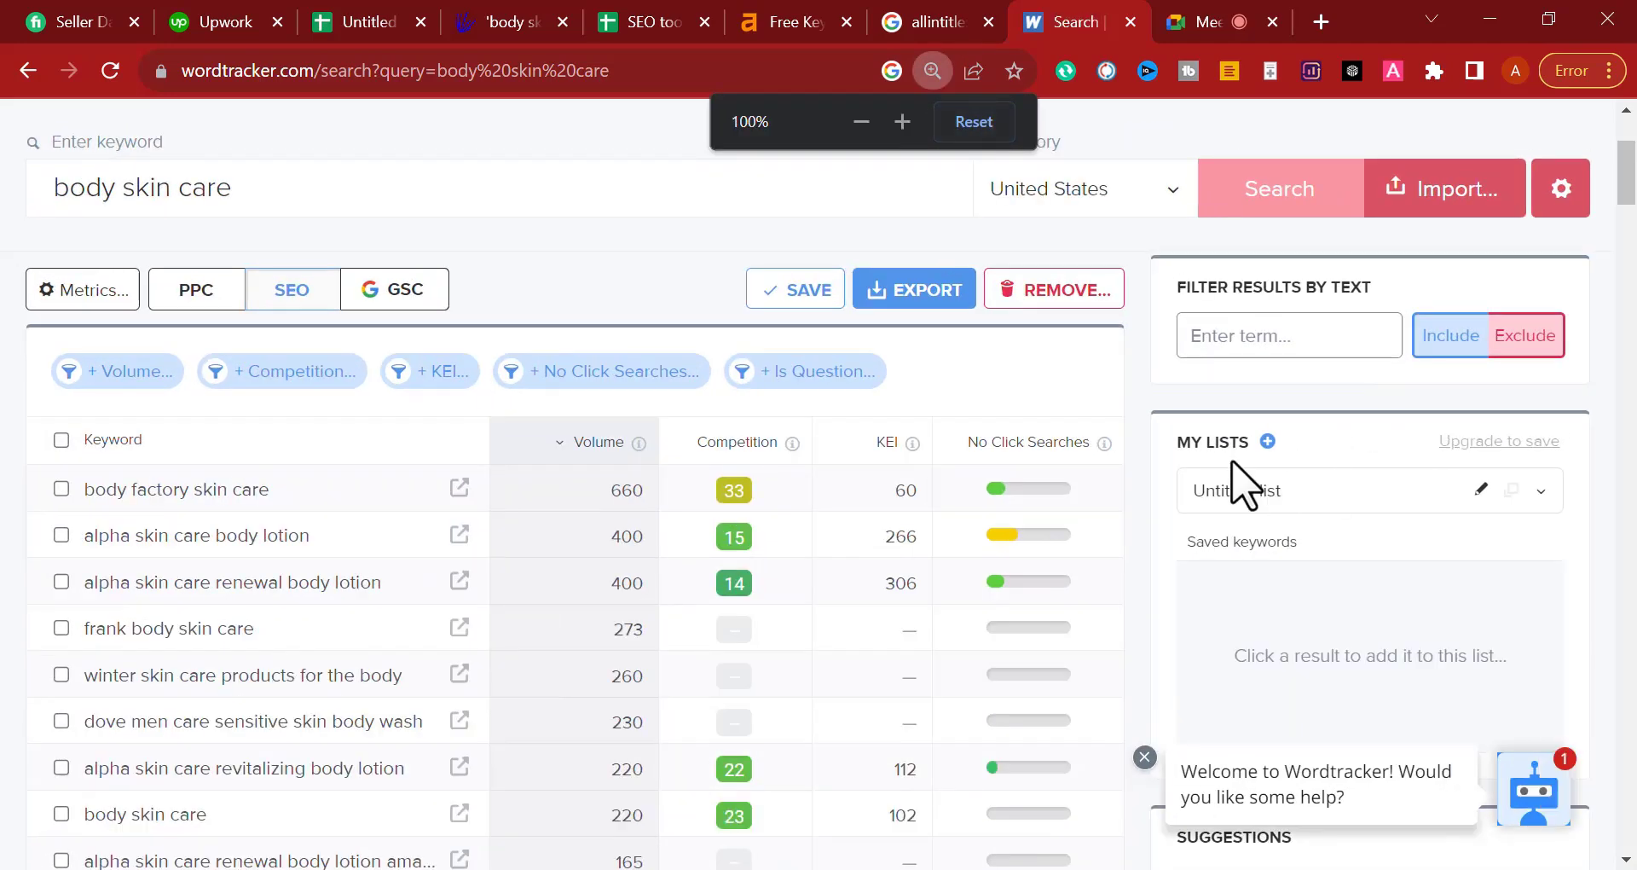
scroll(1324, 580, "down", 2)
scroll(355, 650, "down", 8)
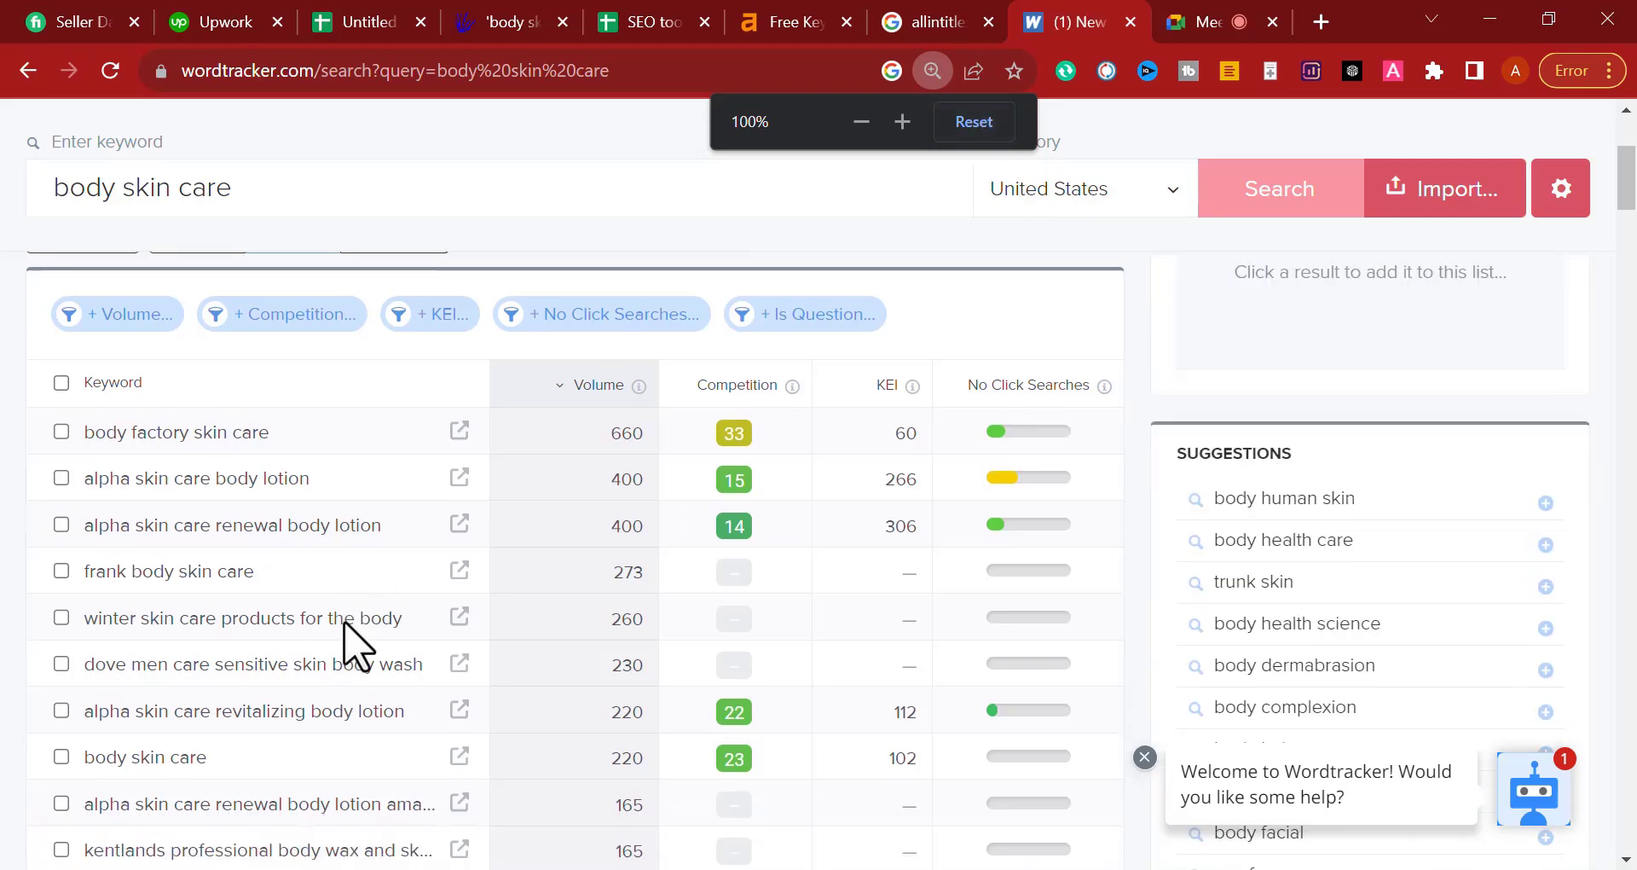
scroll(358, 630, "down", 10)
scroll(356, 627, "up", 20)
scroll(357, 631, "down", 5)
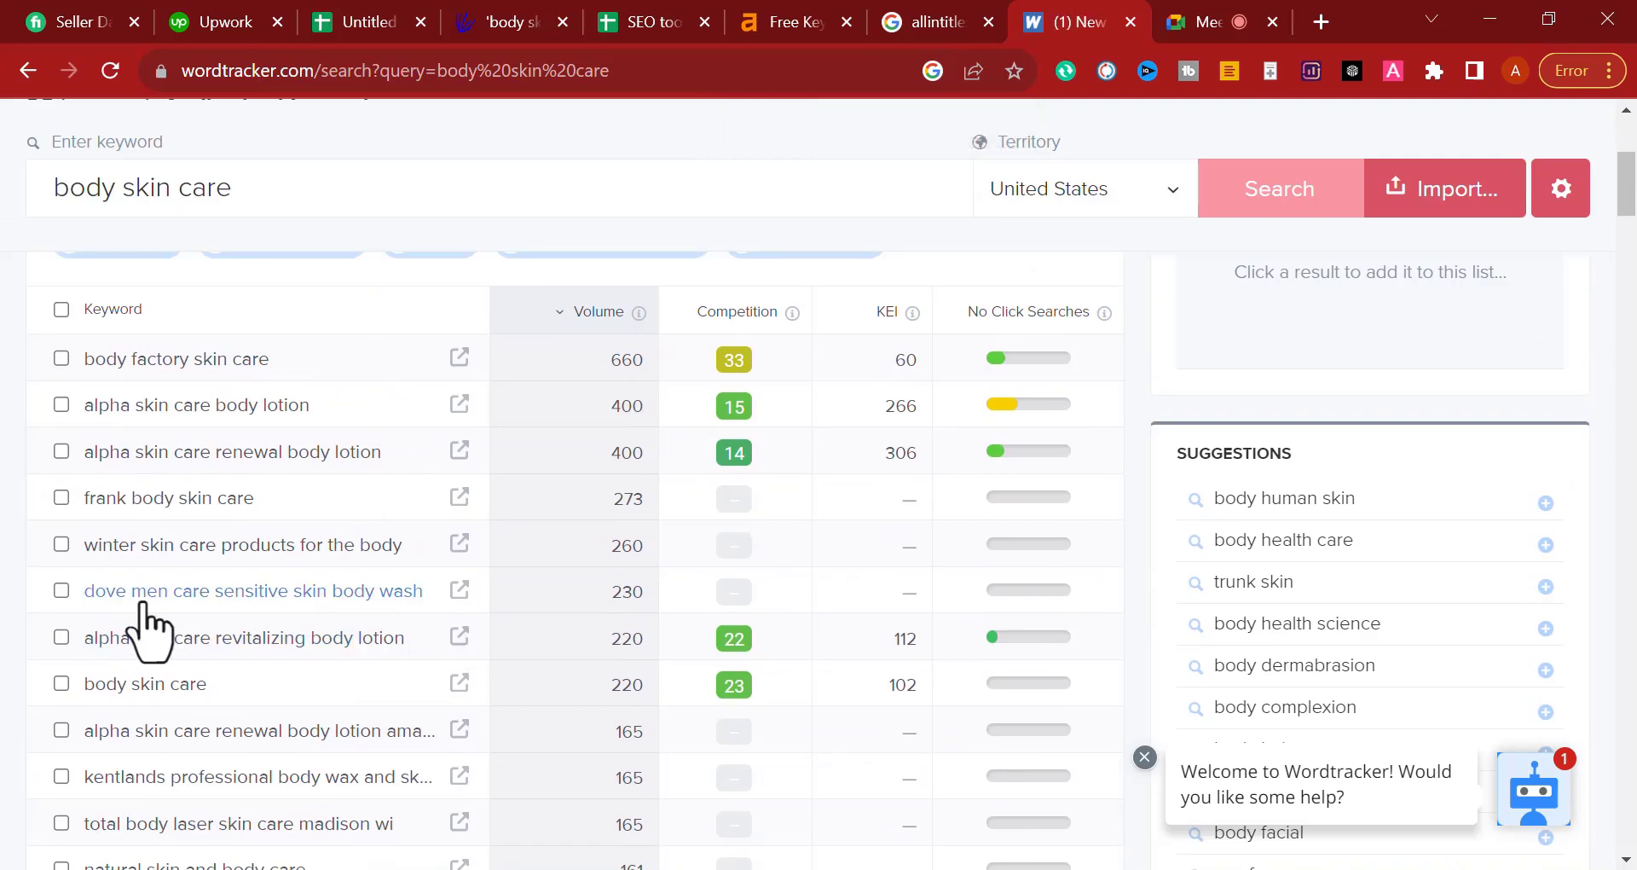
Step: Copy the keyword "dove men care sensitive skin body wash" from the Wordtracker results
left_click_drag(424, 595, 83, 596)
right_click(83, 596)
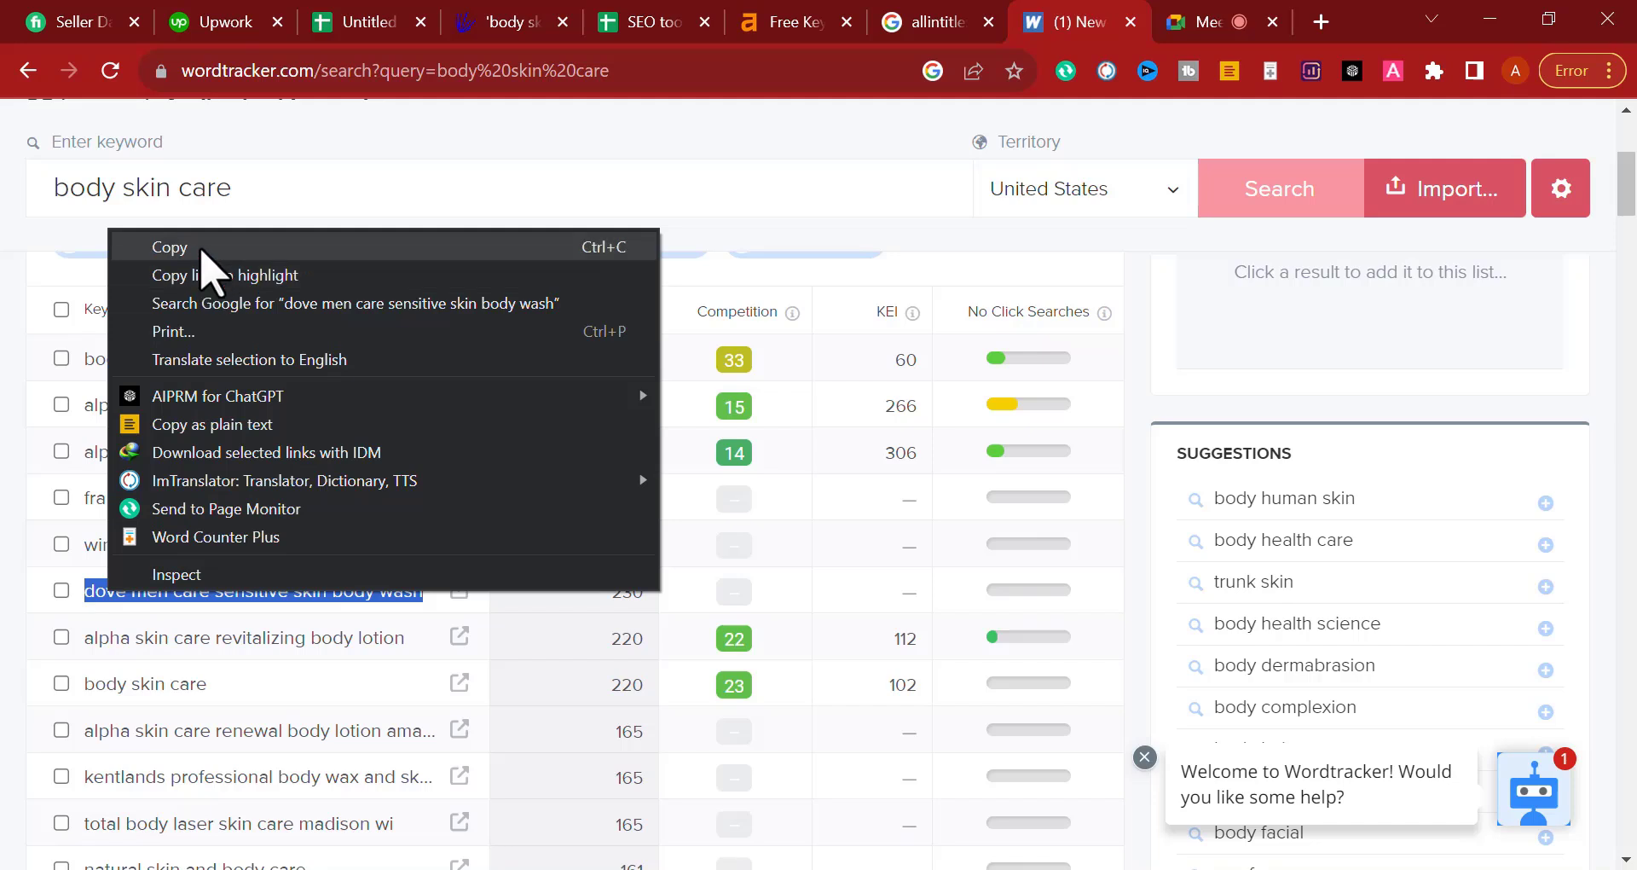
left_click(201, 247)
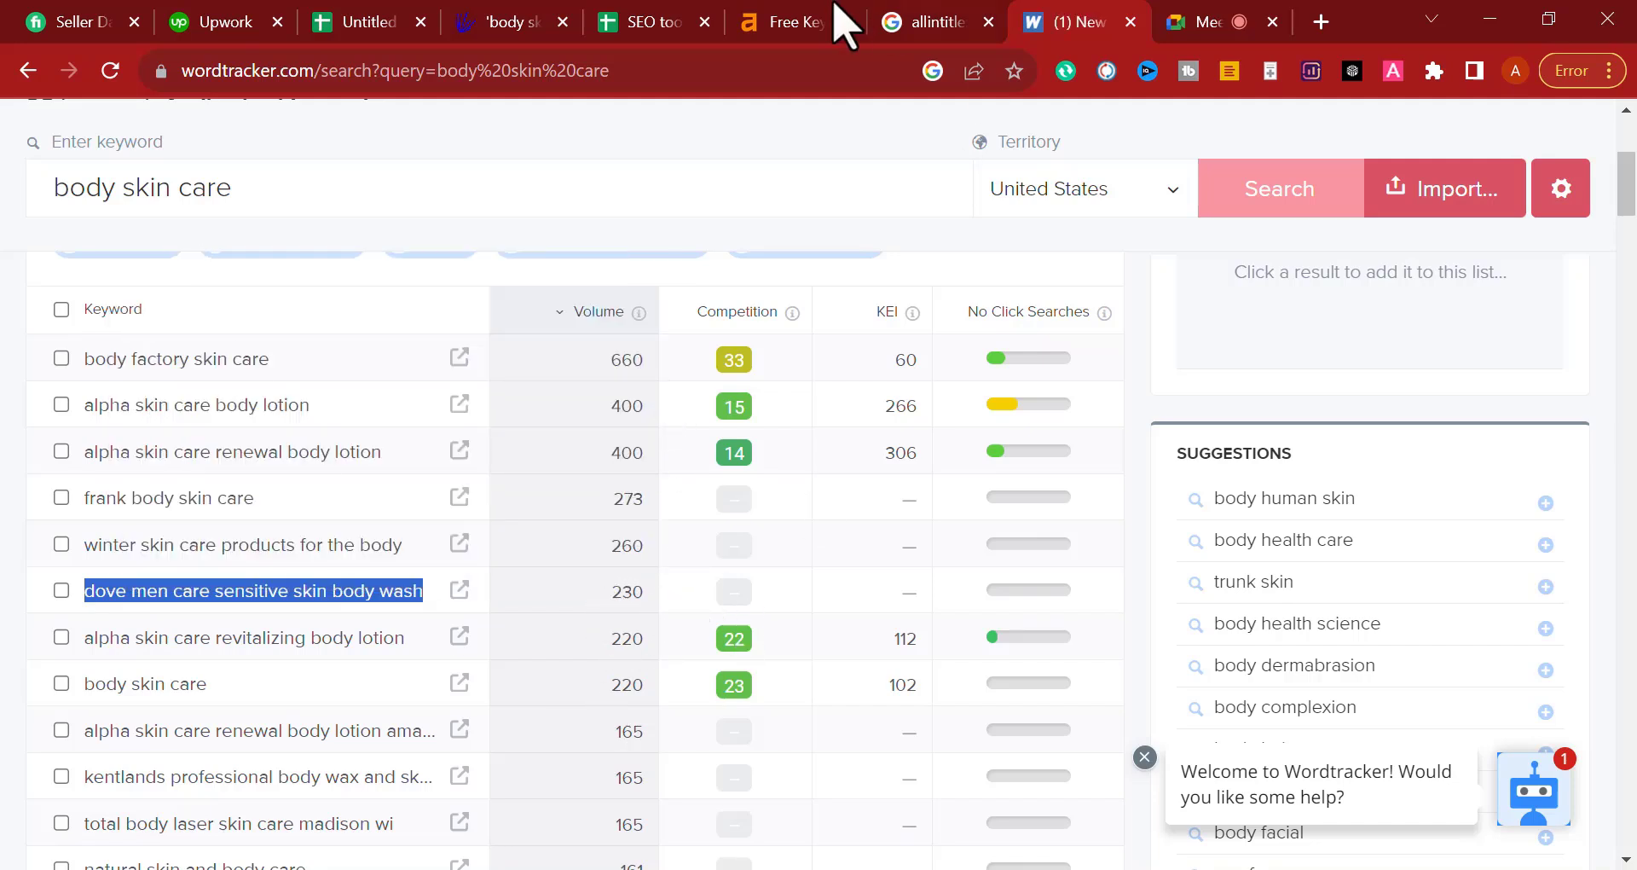
Step: Look up the copied keyword "dove men care sensitive skin body wash" in the Ahrefs keyword generator for United States
left_click(805, 25)
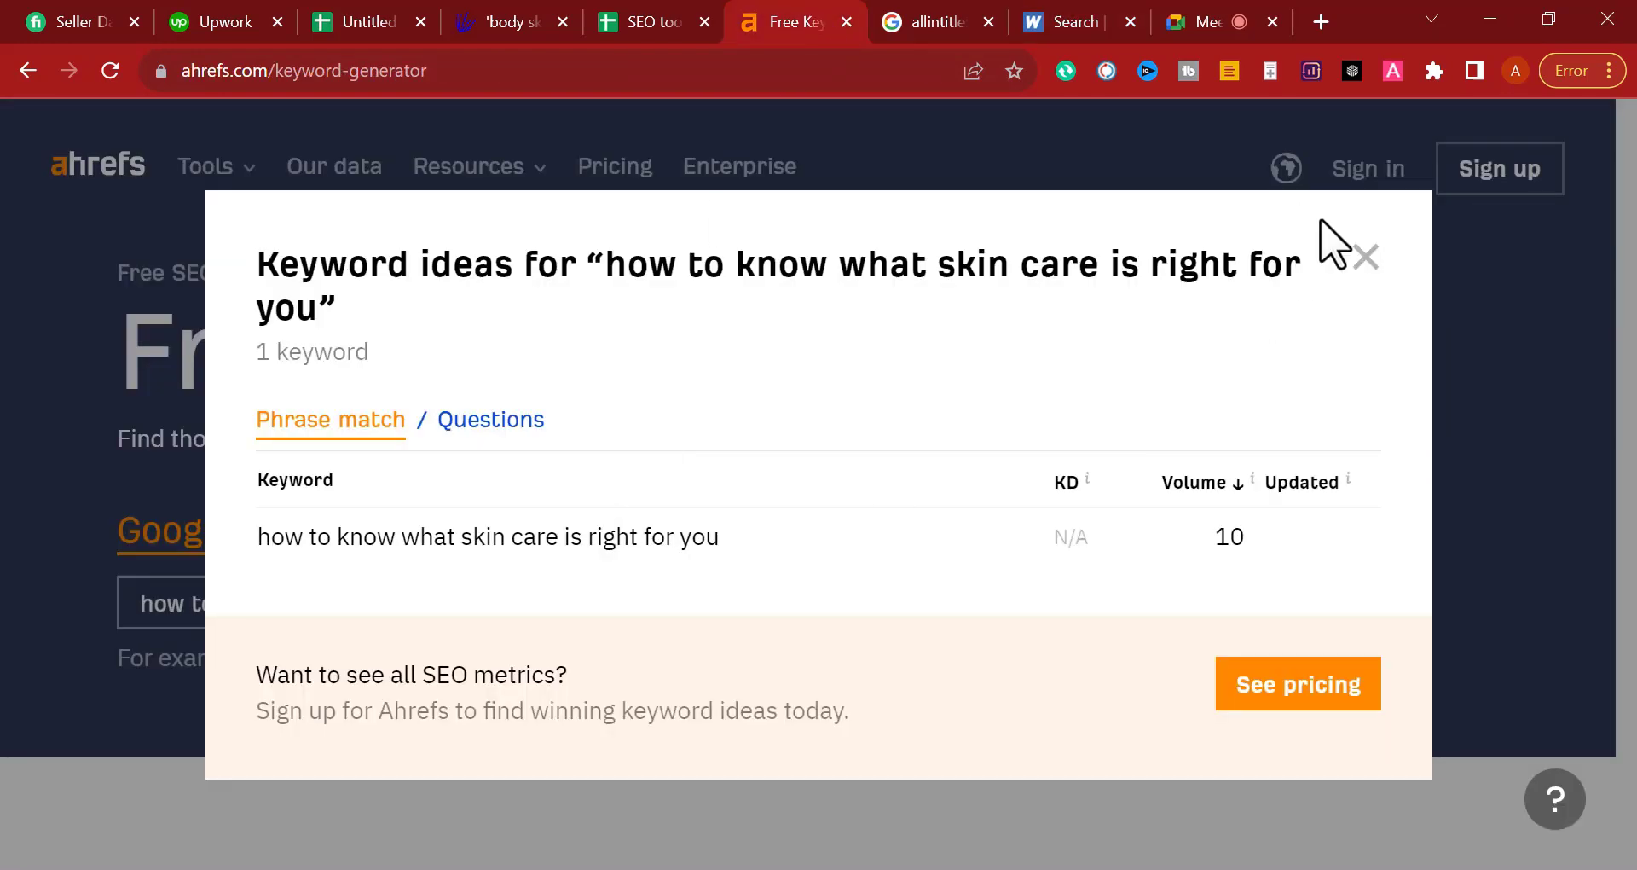
left_click(1365, 257)
left_click_drag(650, 603, 4, 605)
key("ctrl+v")
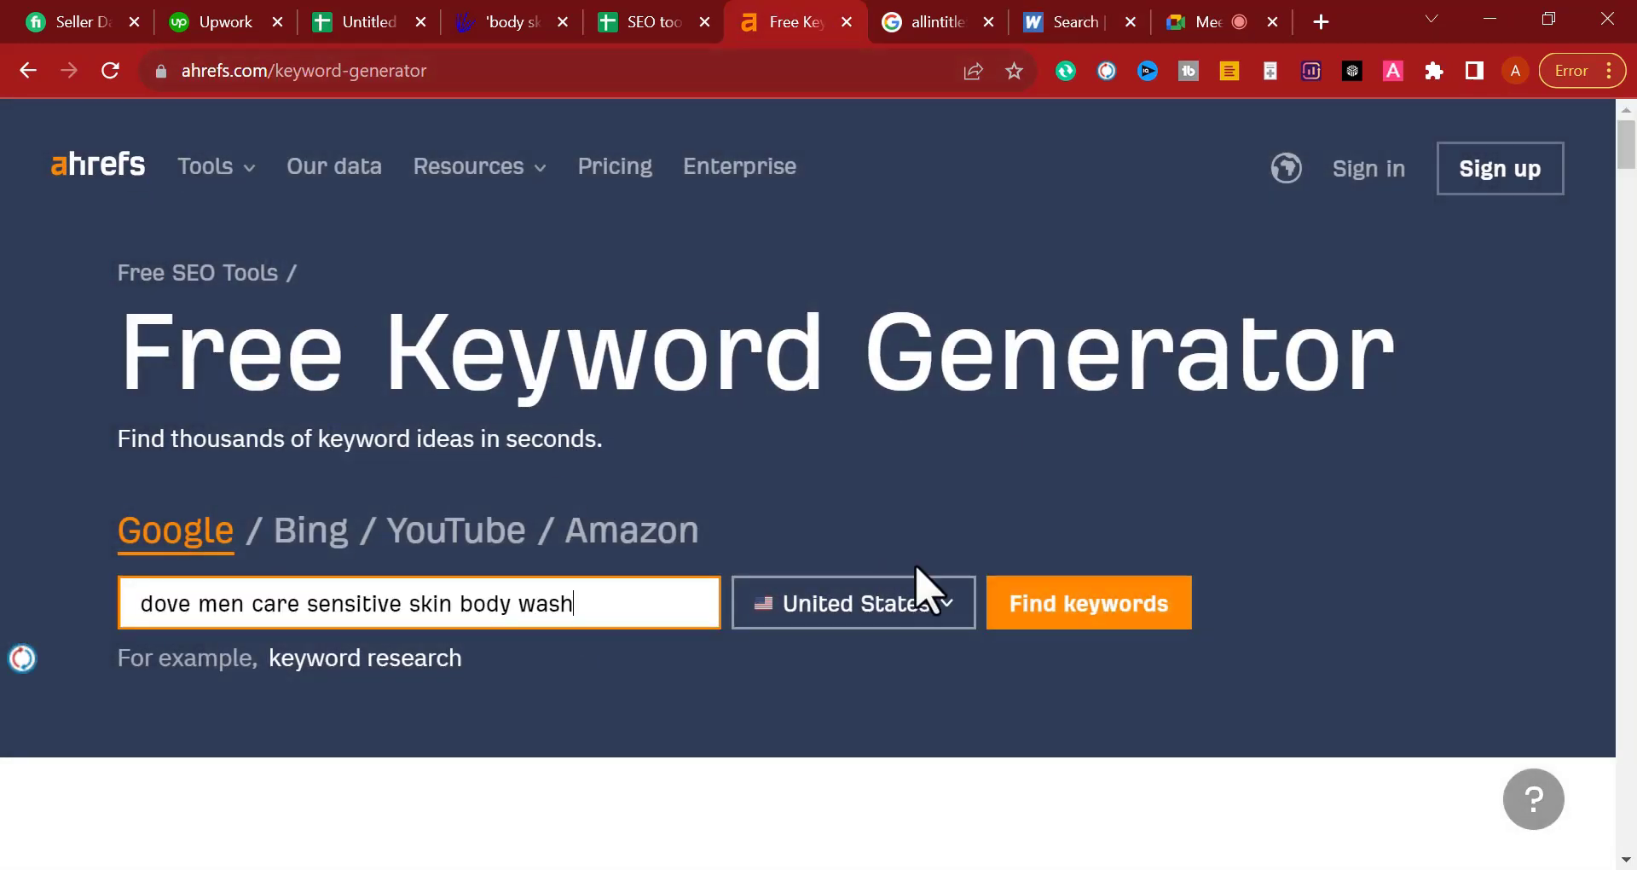
left_click(1097, 612)
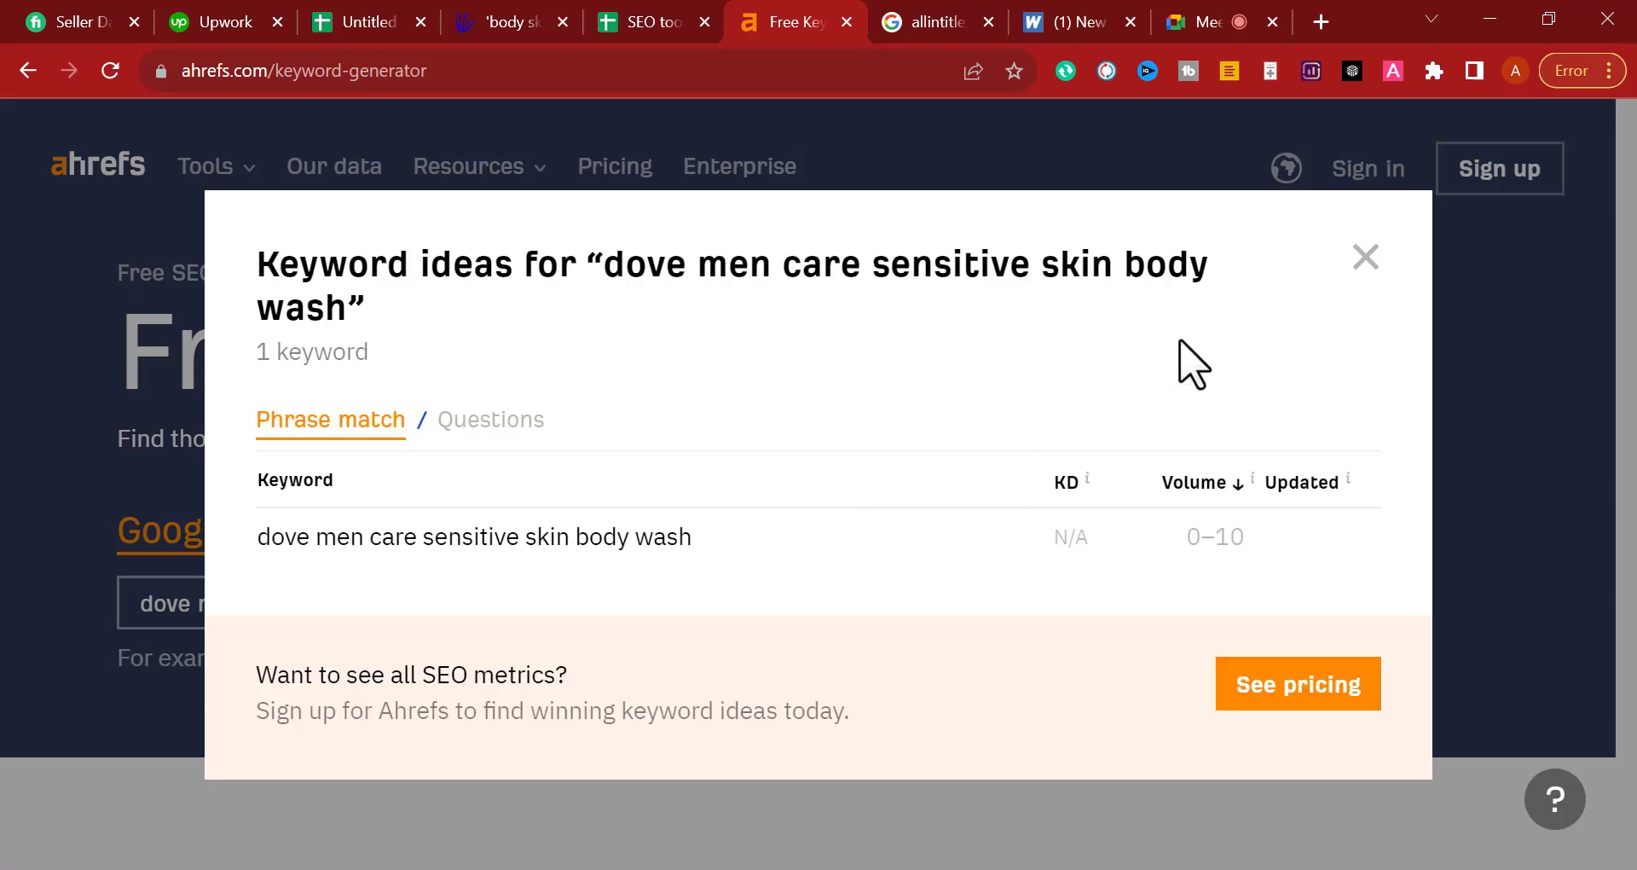
Step: Close the Ahrefs keyword ideas and search Google in a new tab for Wordtracker's keyword "dove men care sensitive skin body wash"
left_click(1364, 259)
left_click(1070, 25)
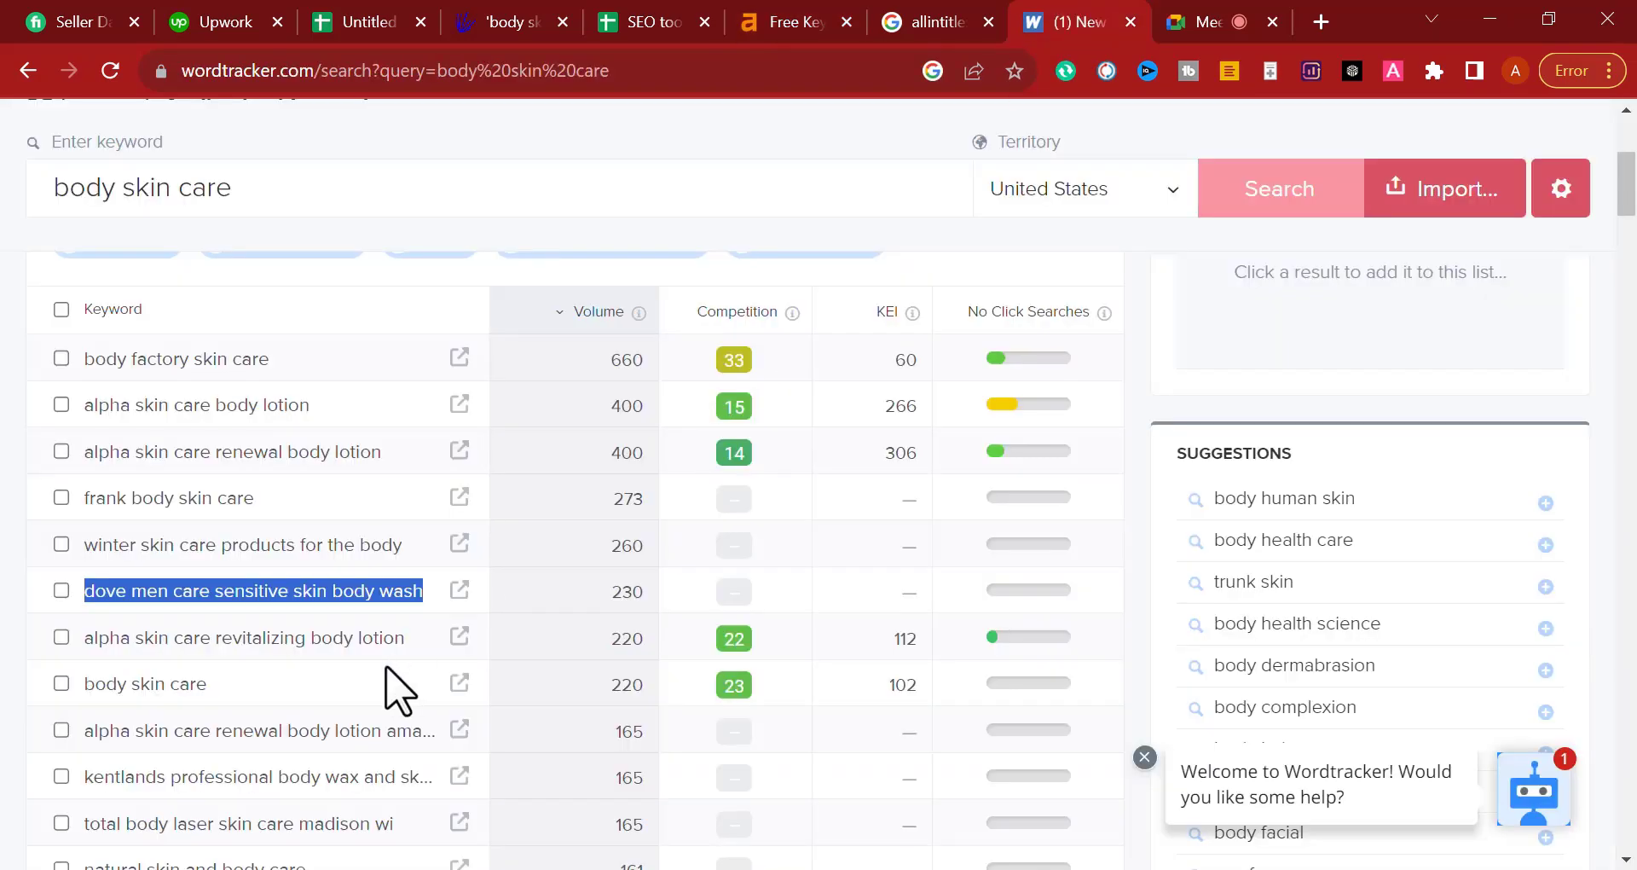
right_click(371, 600)
left_click(457, 248)
left_click(1320, 21)
key("ctrl+v")
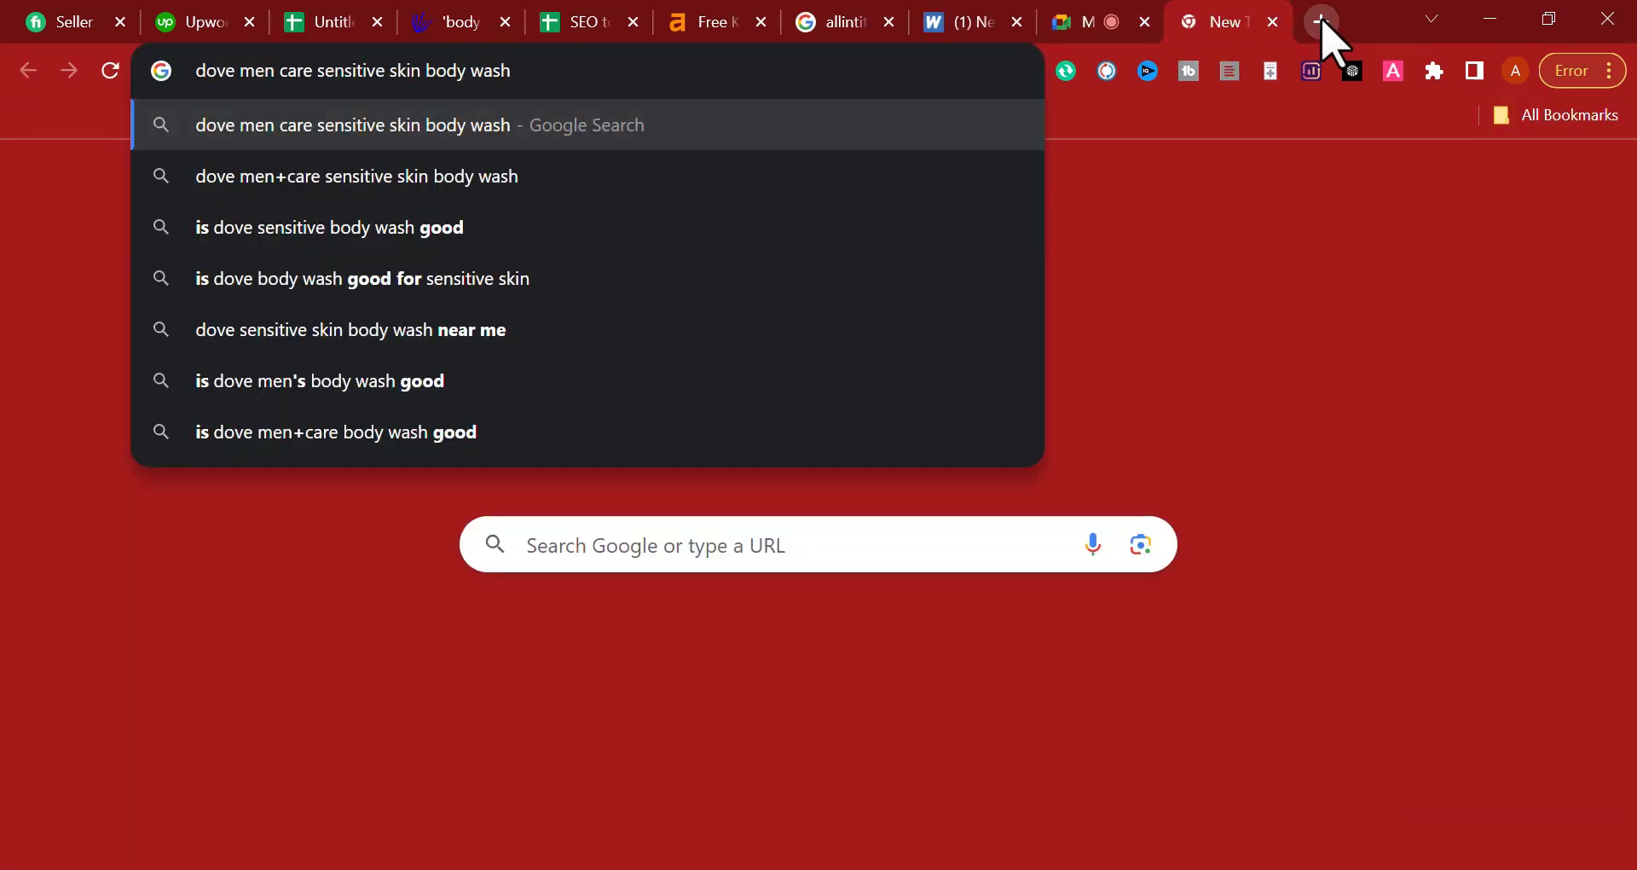
key("Return")
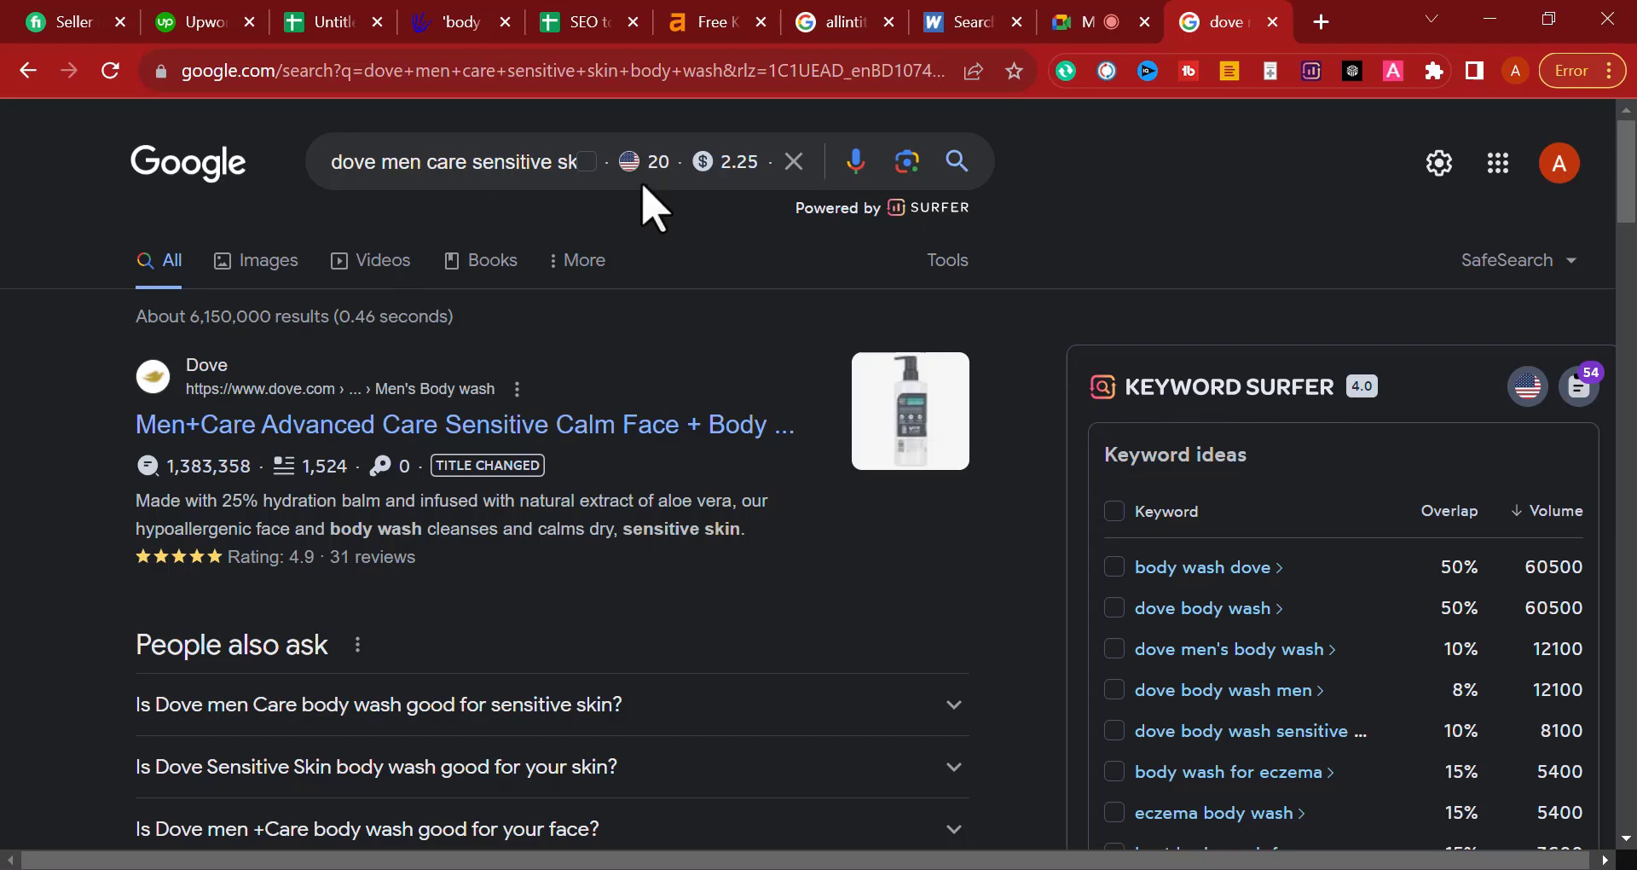
Step: Copy the keyword from Wordtracker again and run the Google search "allintitle:dove men care sensitive skin body wash"
left_click(938, 25)
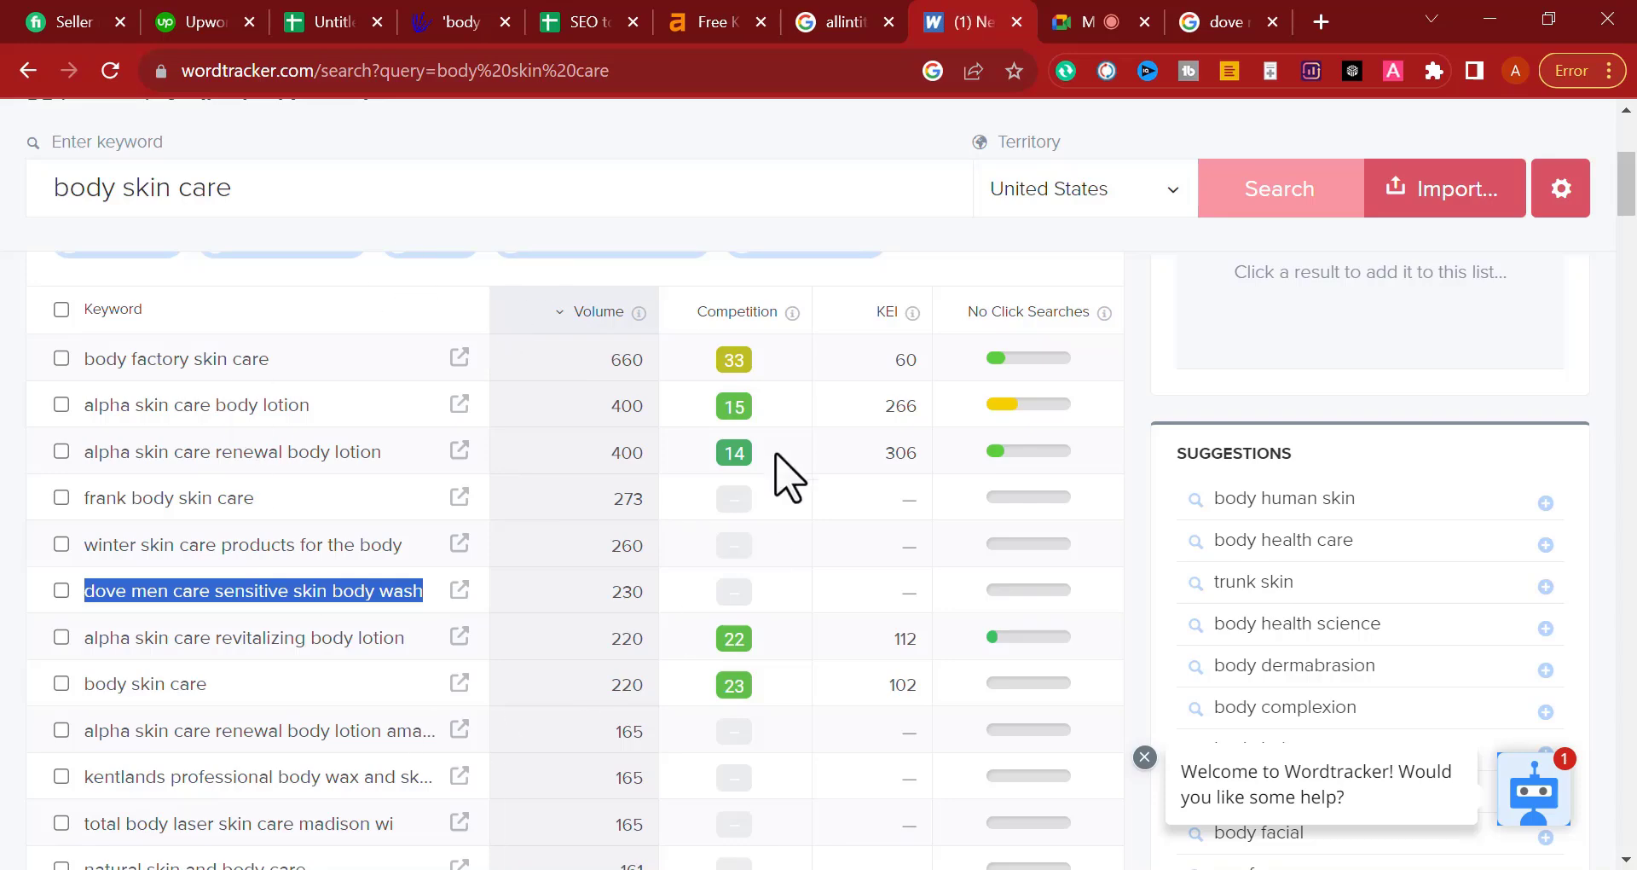
scroll(786, 468, "up", 3)
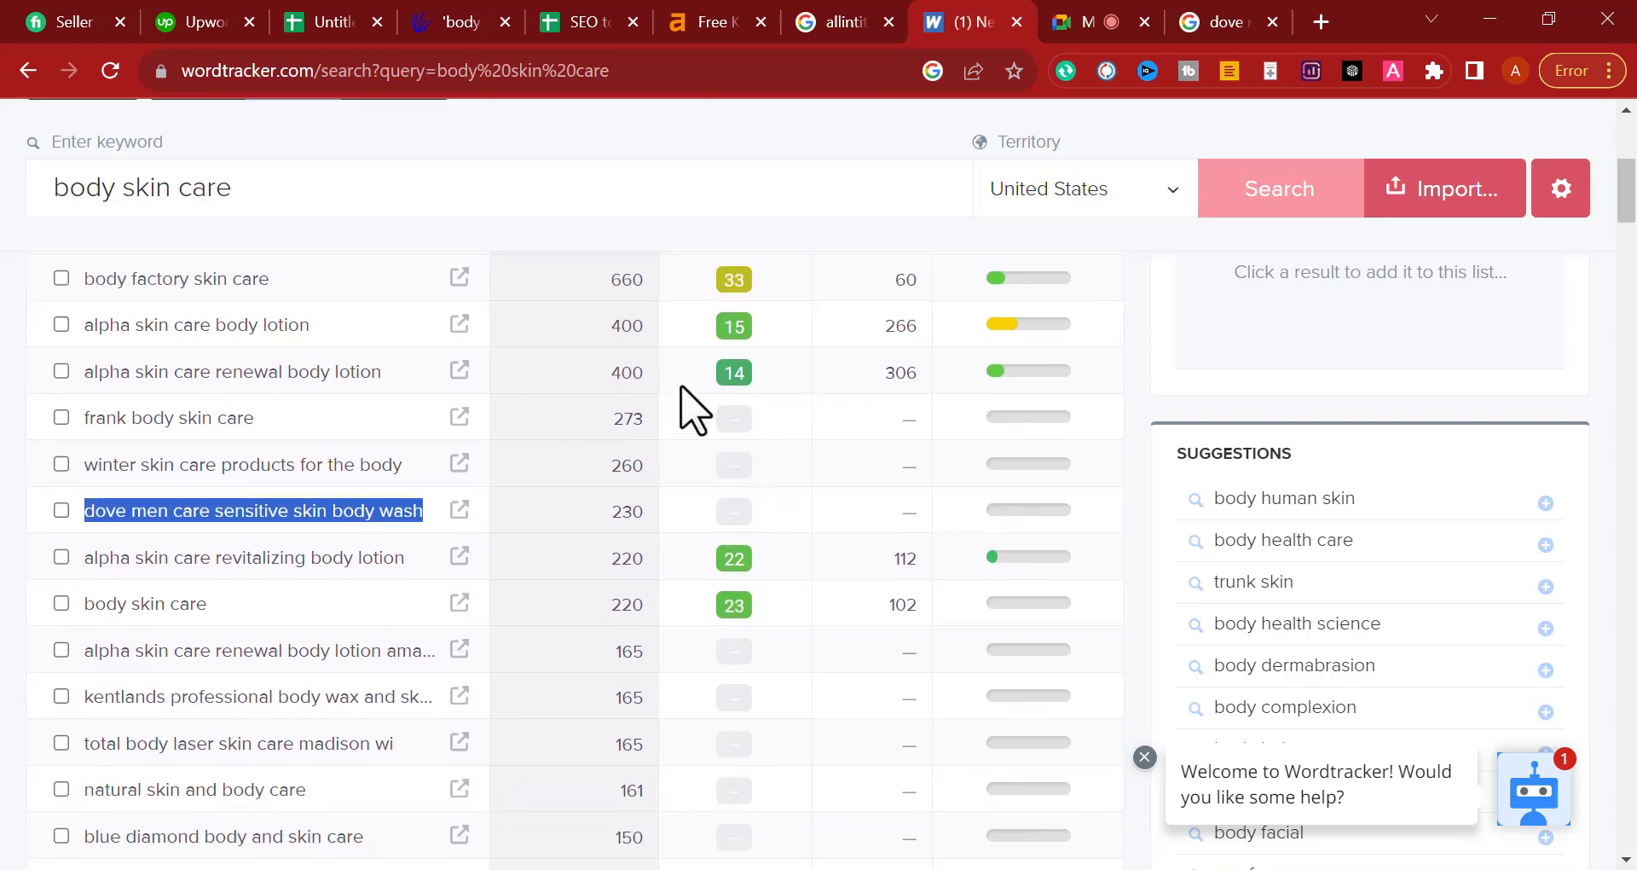
scroll(354, 427, "down", 3)
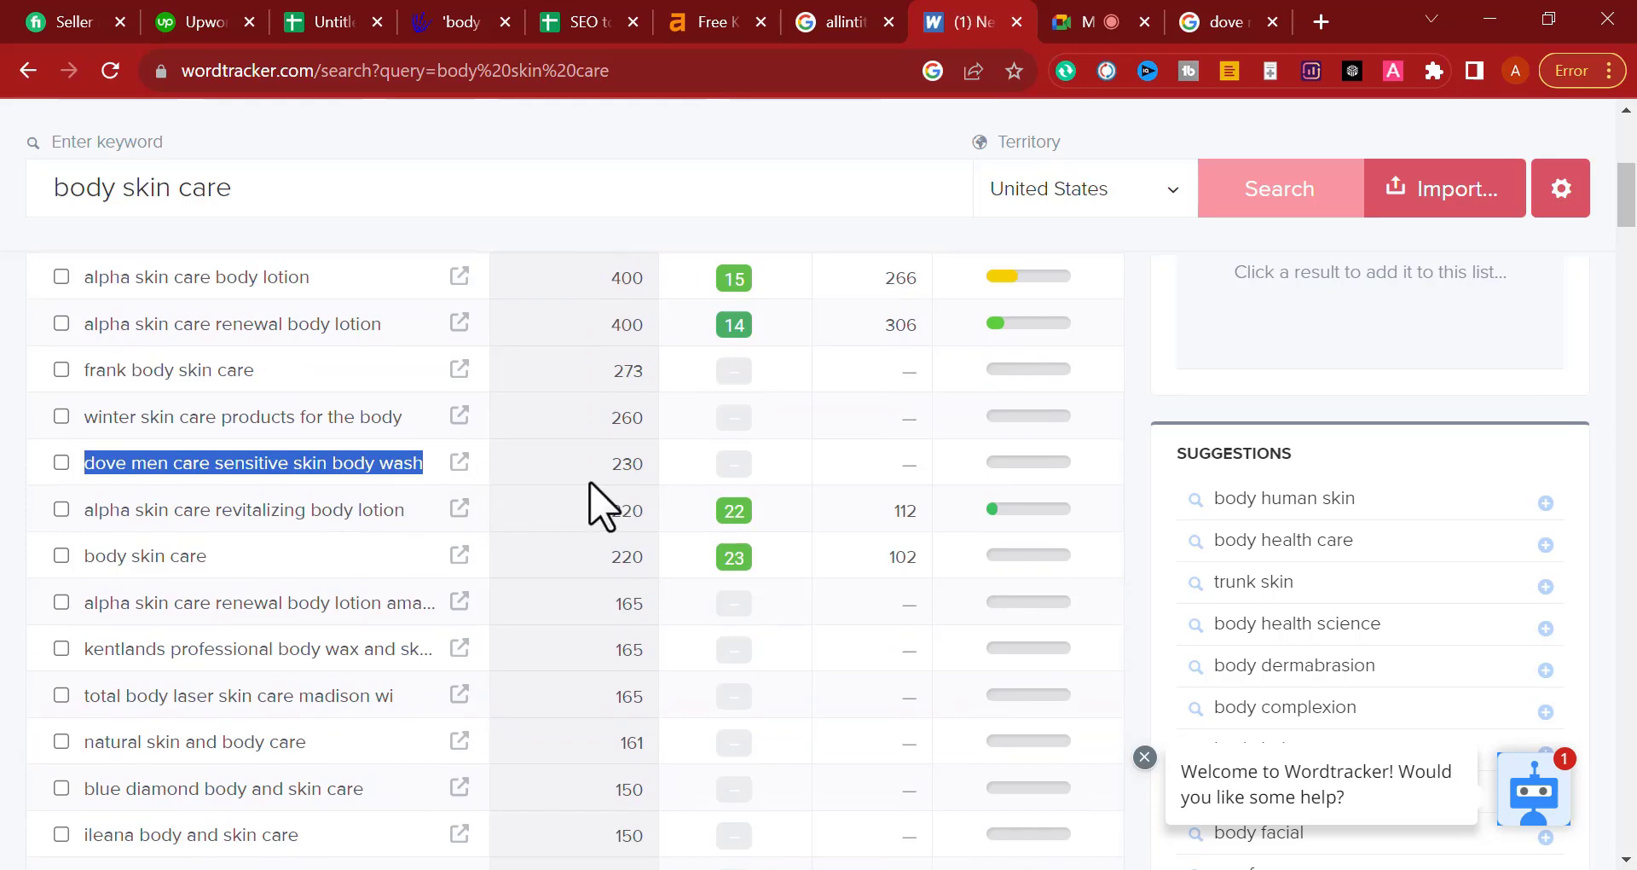
right_click(370, 467)
left_click(407, 483)
left_click_drag(1236, 38, 1104, 27)
triple_click(388, 162)
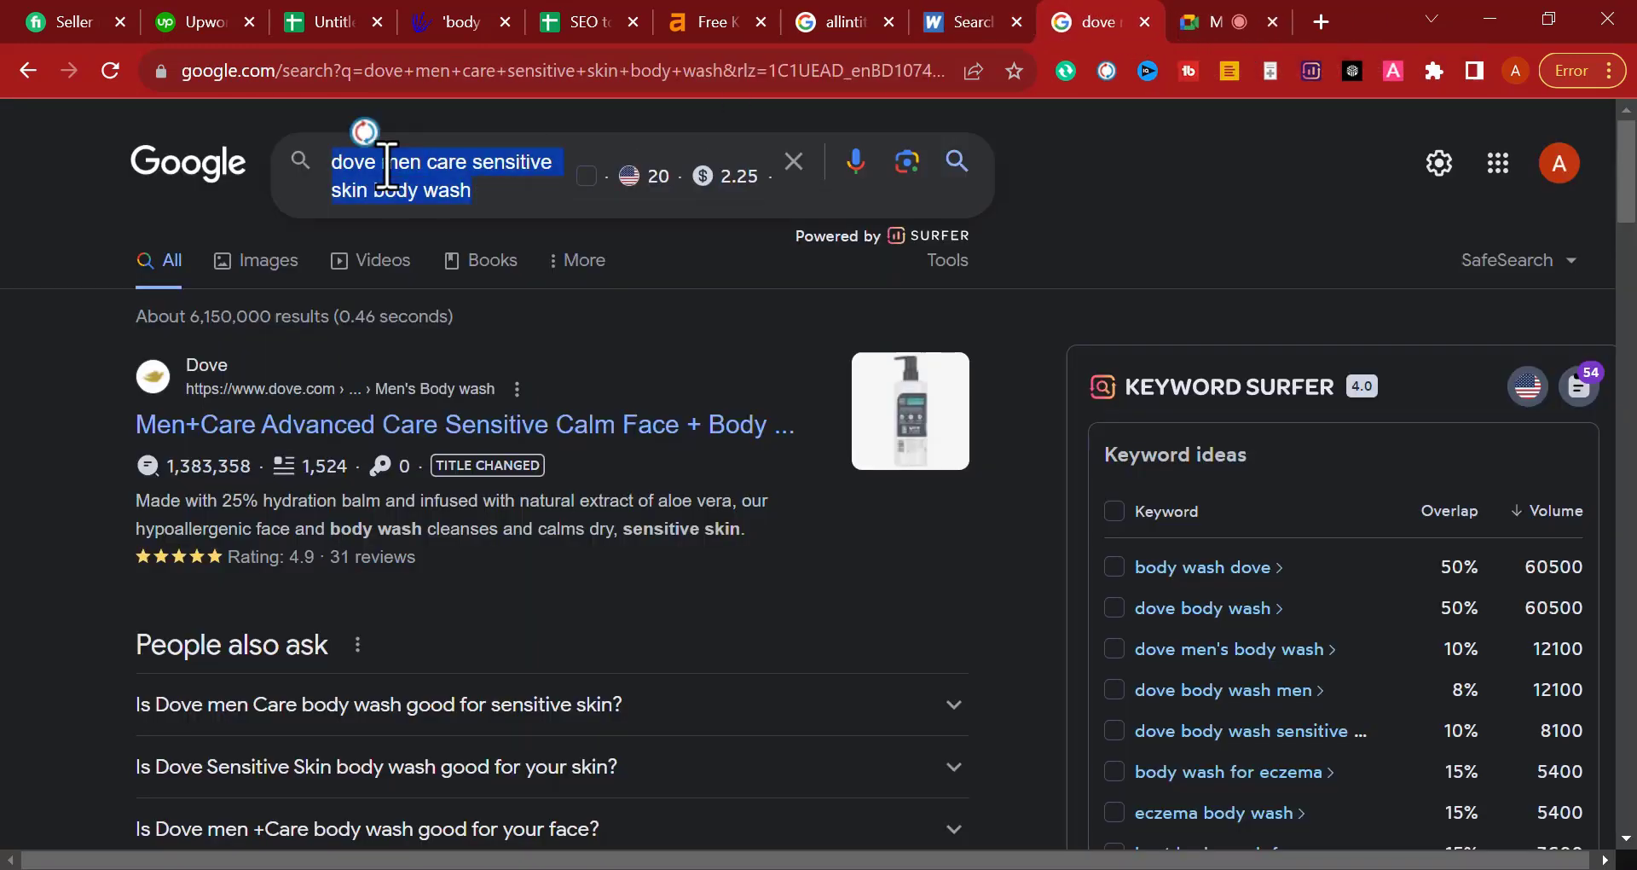
type("allint")
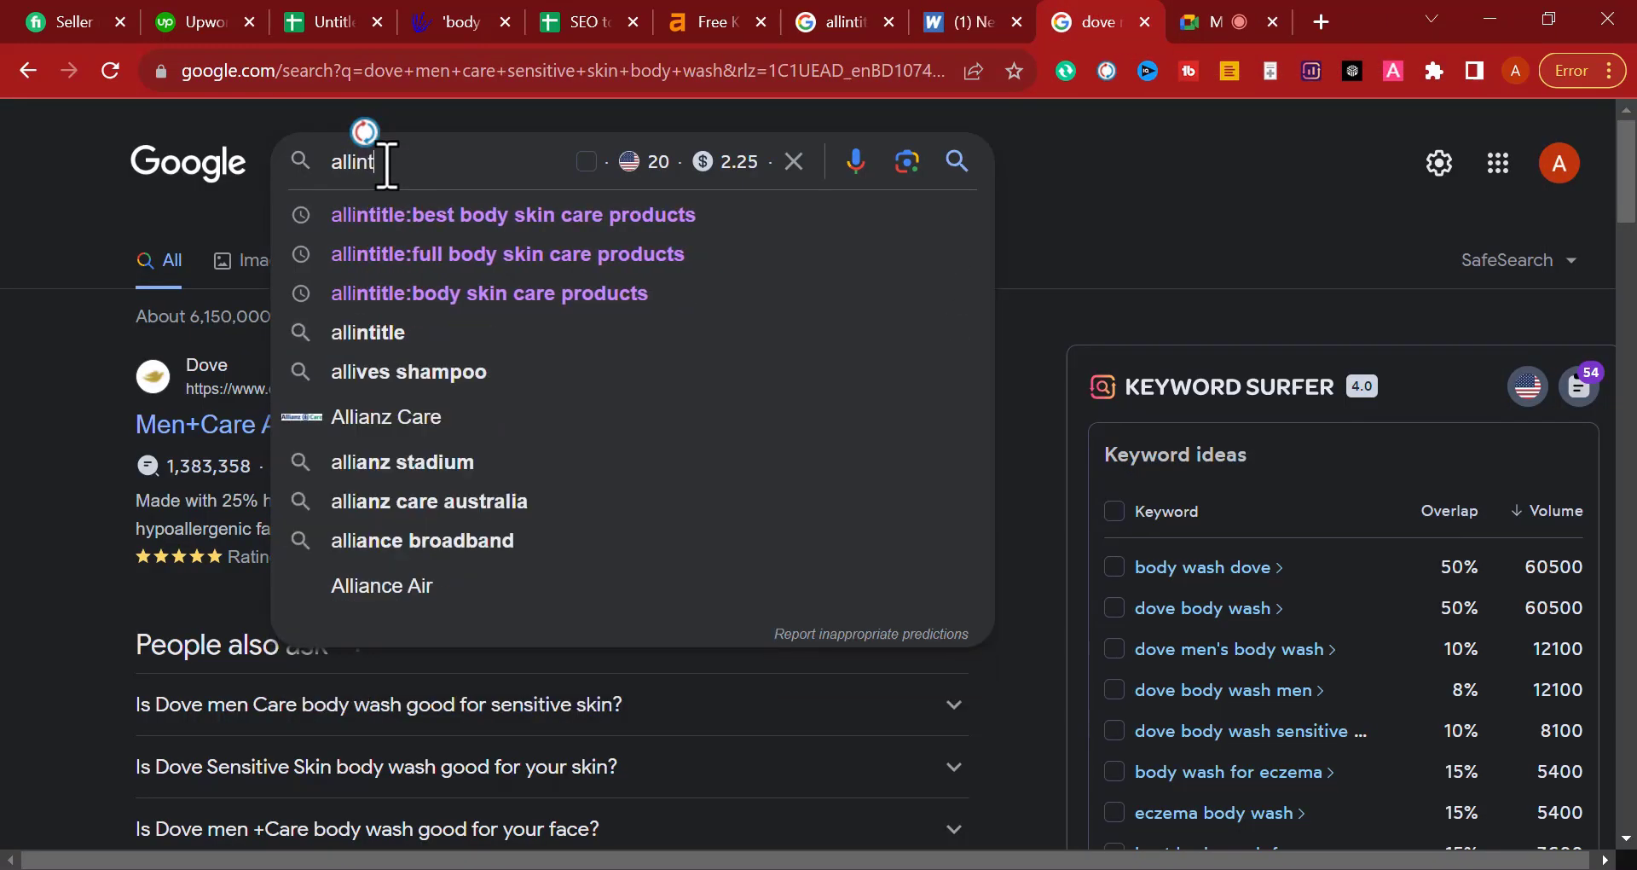
type("itle:")
key("ctrl+v")
key("Return")
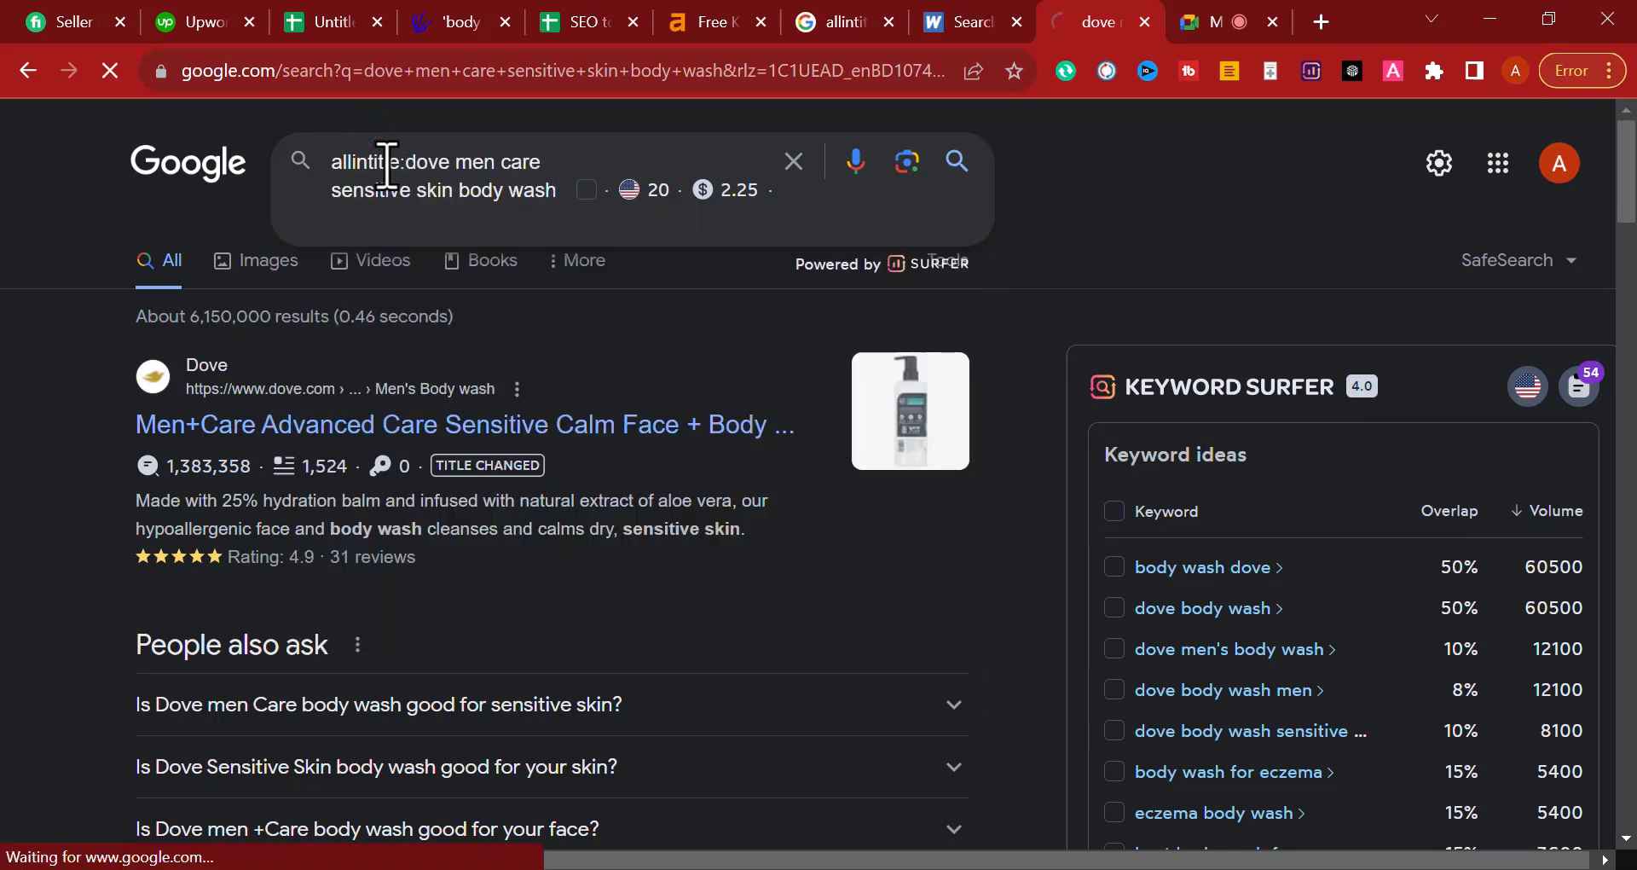
Step: Place the new search tab beside the earlier allintitle tab and examine the result count for the keyword
left_click(1023, 10)
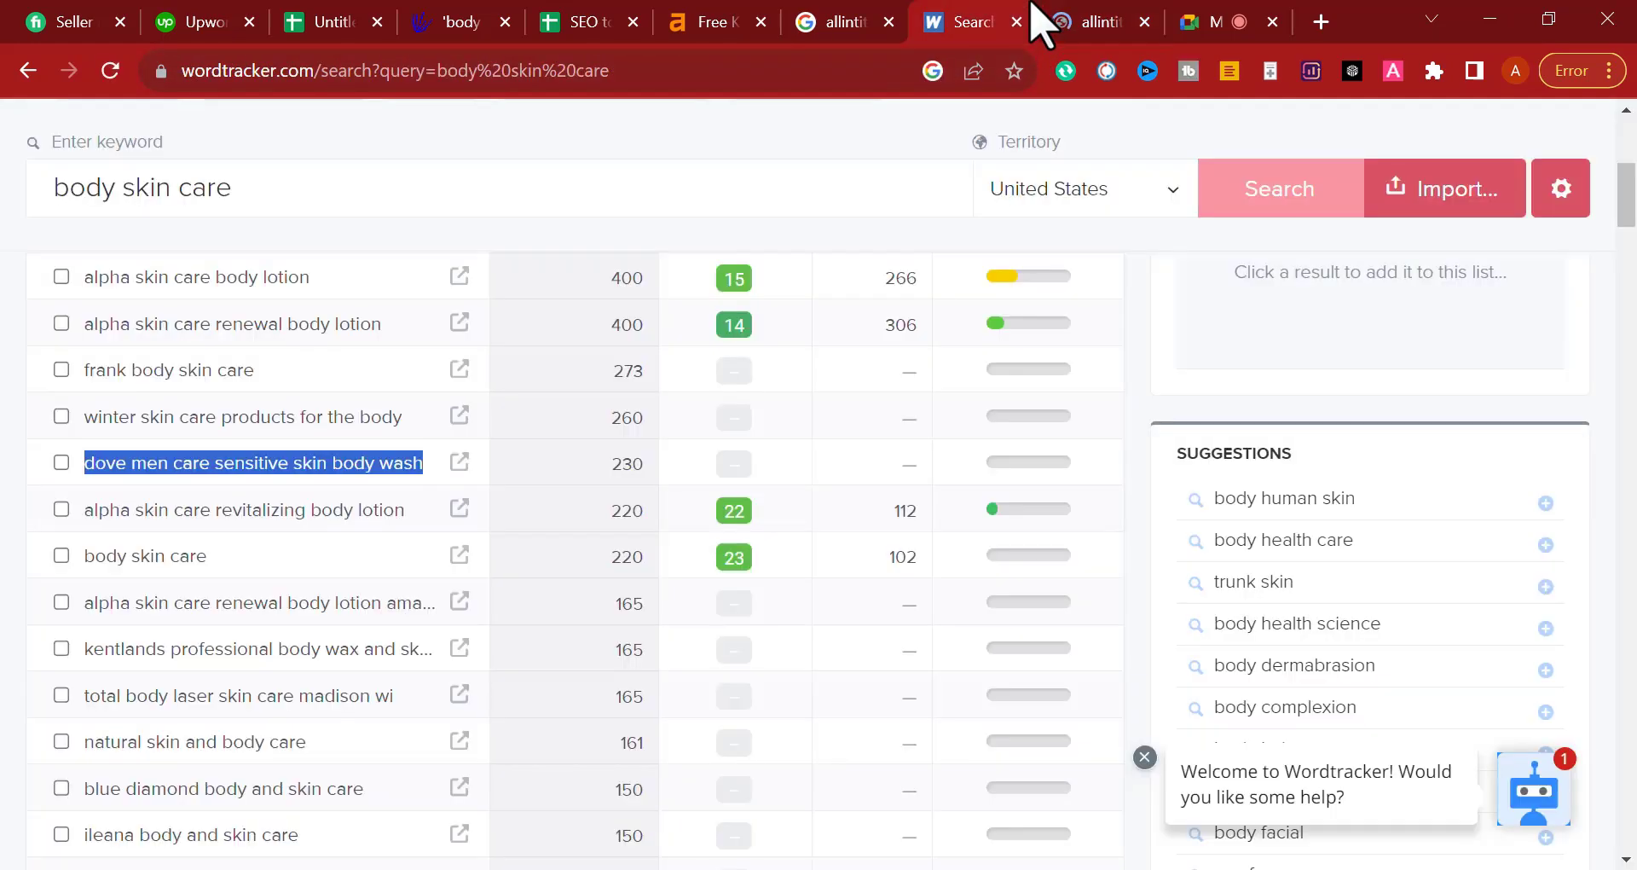
left_click(1087, 24)
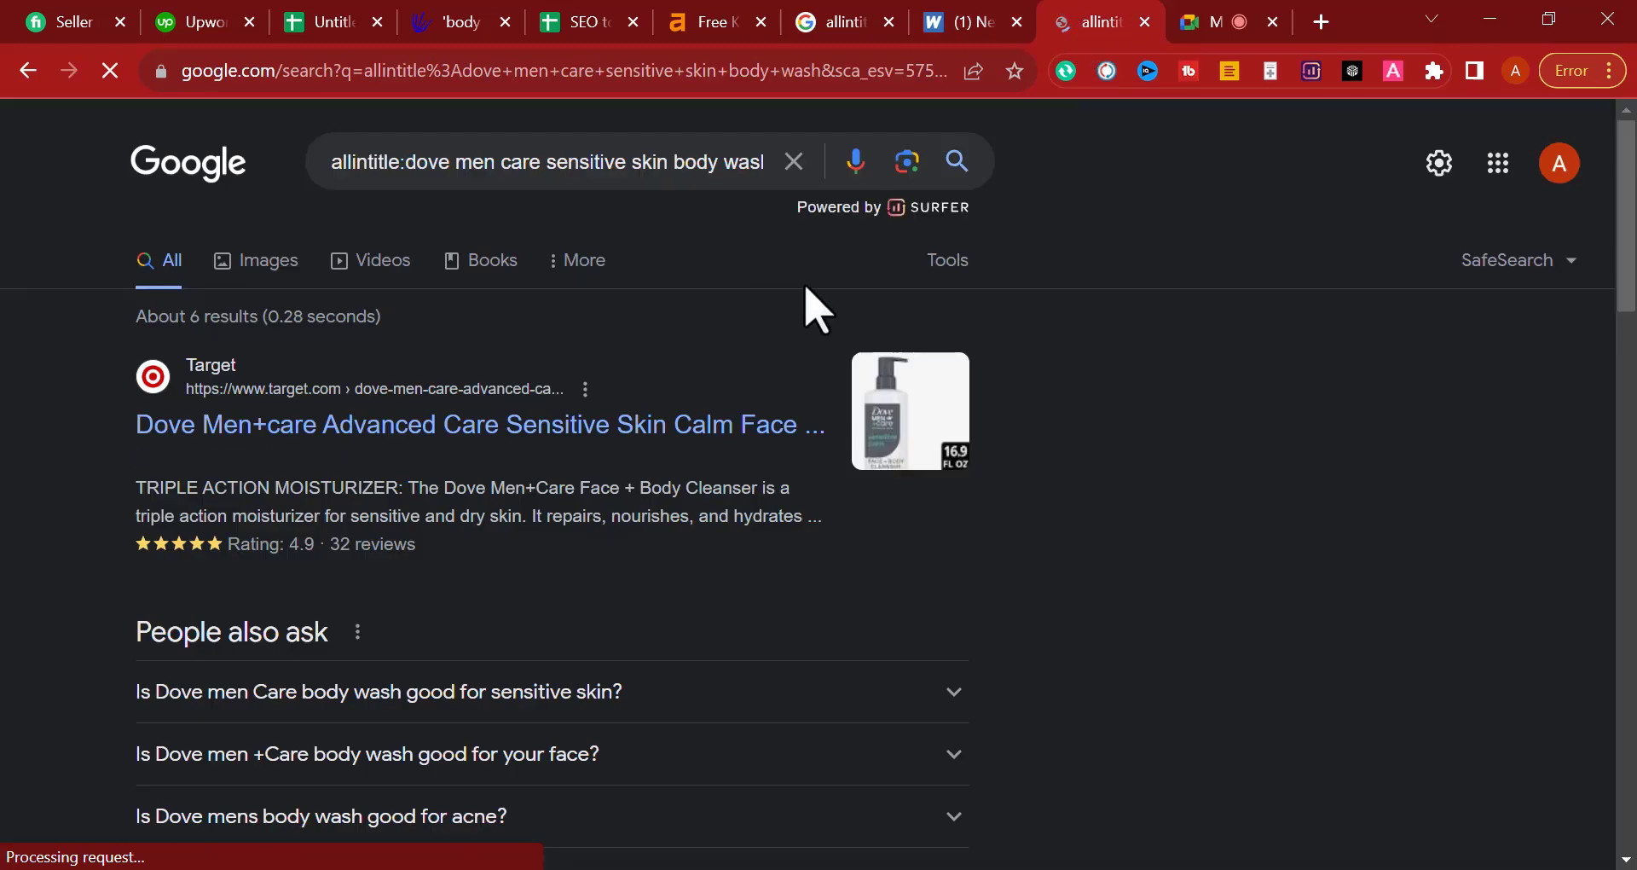
left_click_drag(1073, 25, 1006, 26)
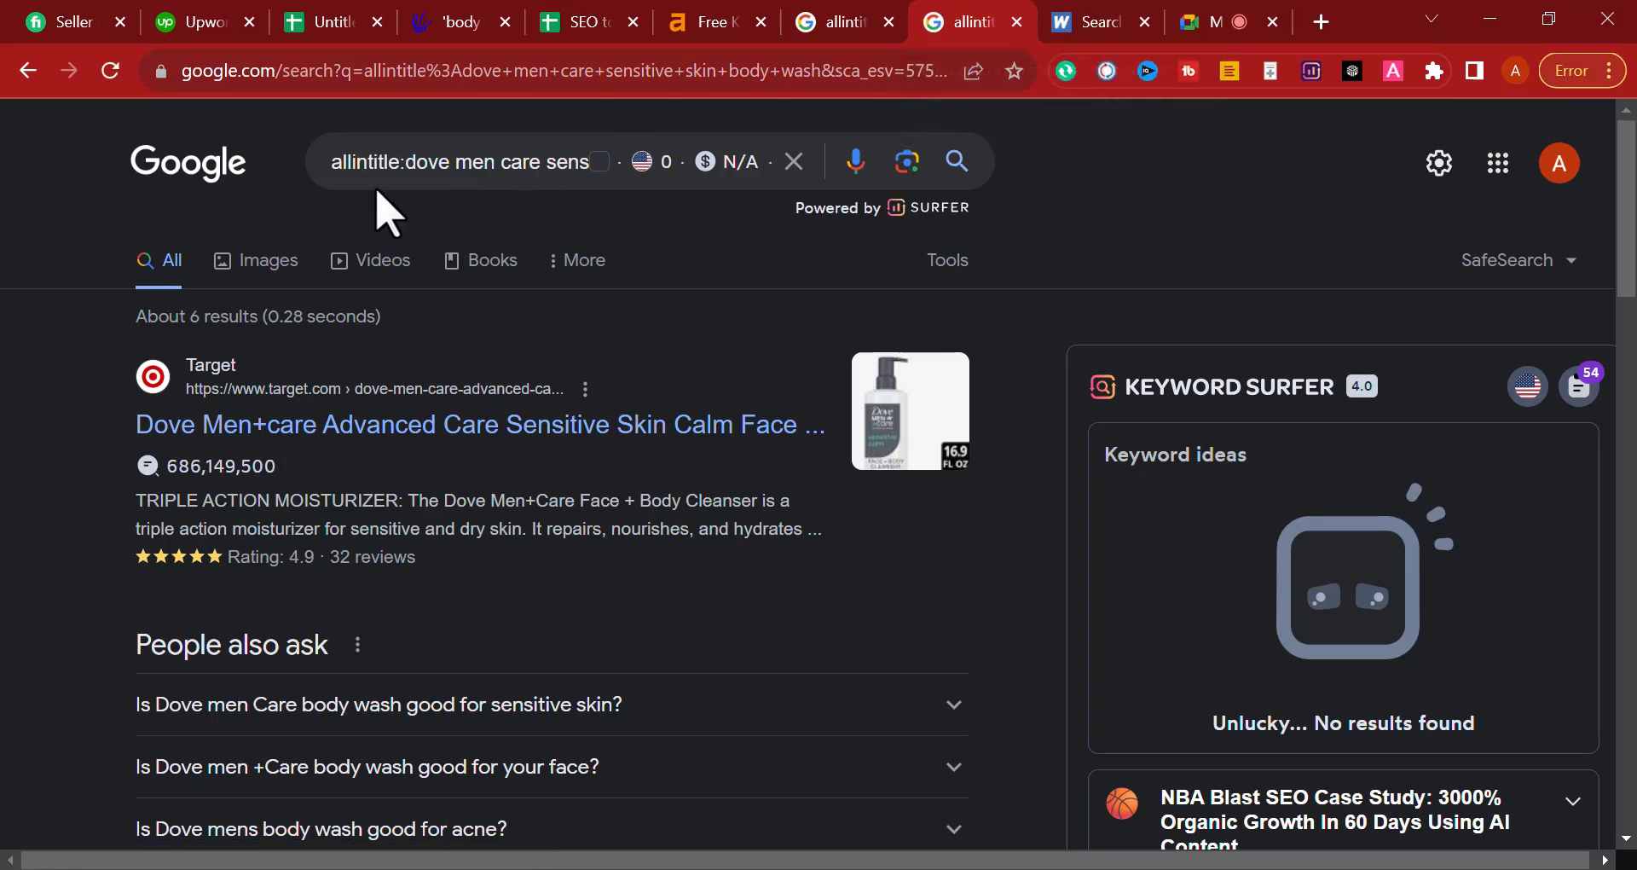
left_click_drag(390, 162, 566, 159)
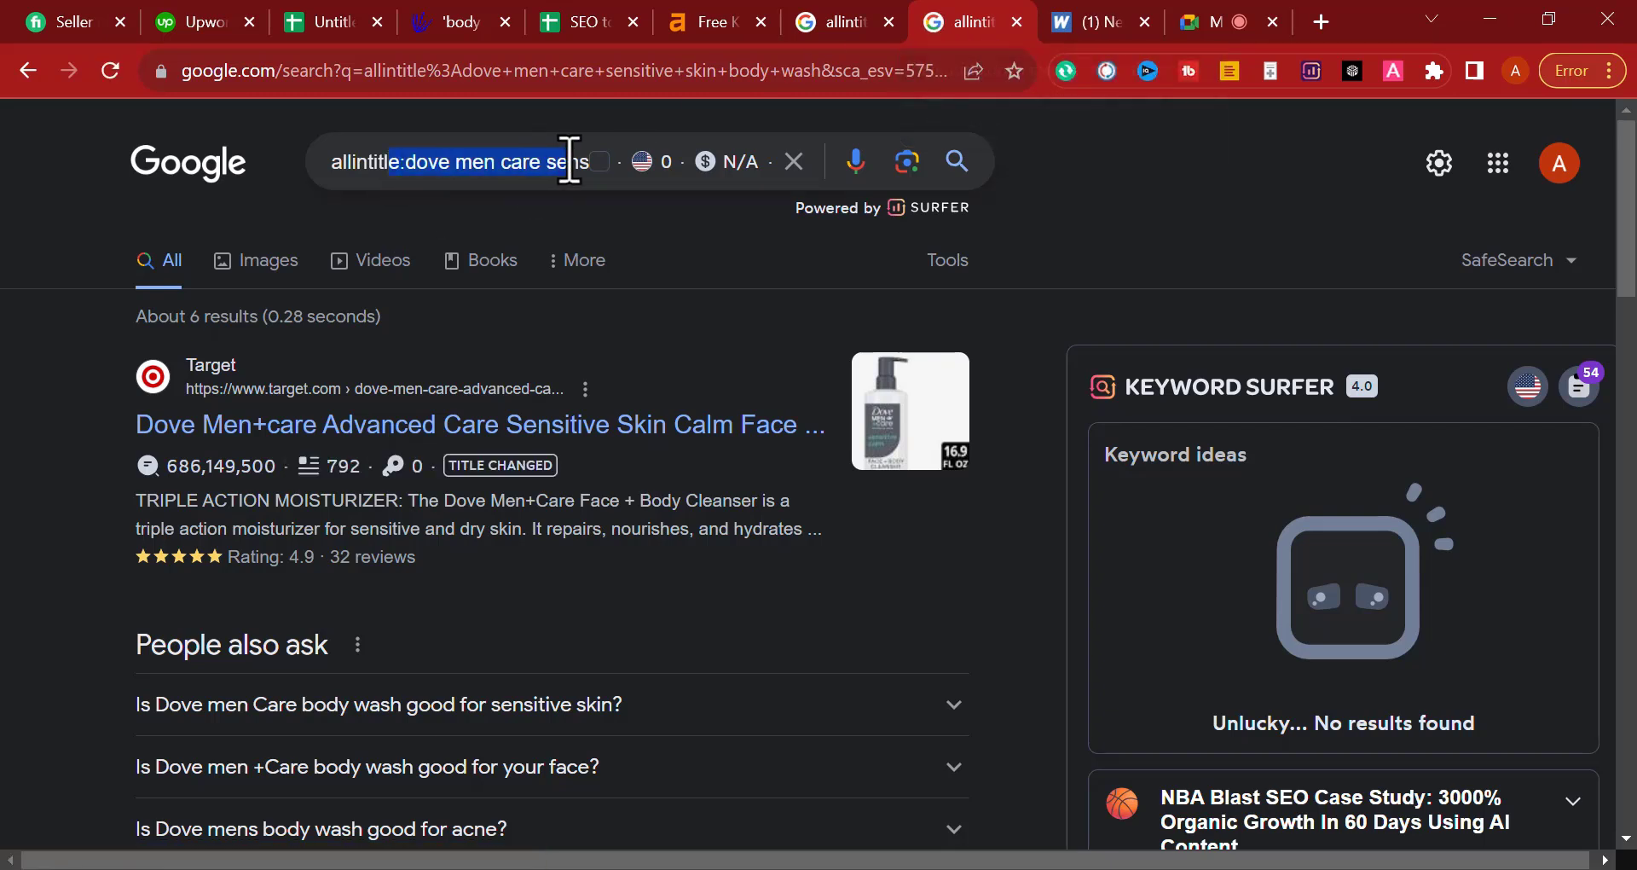
left_click(204, 324)
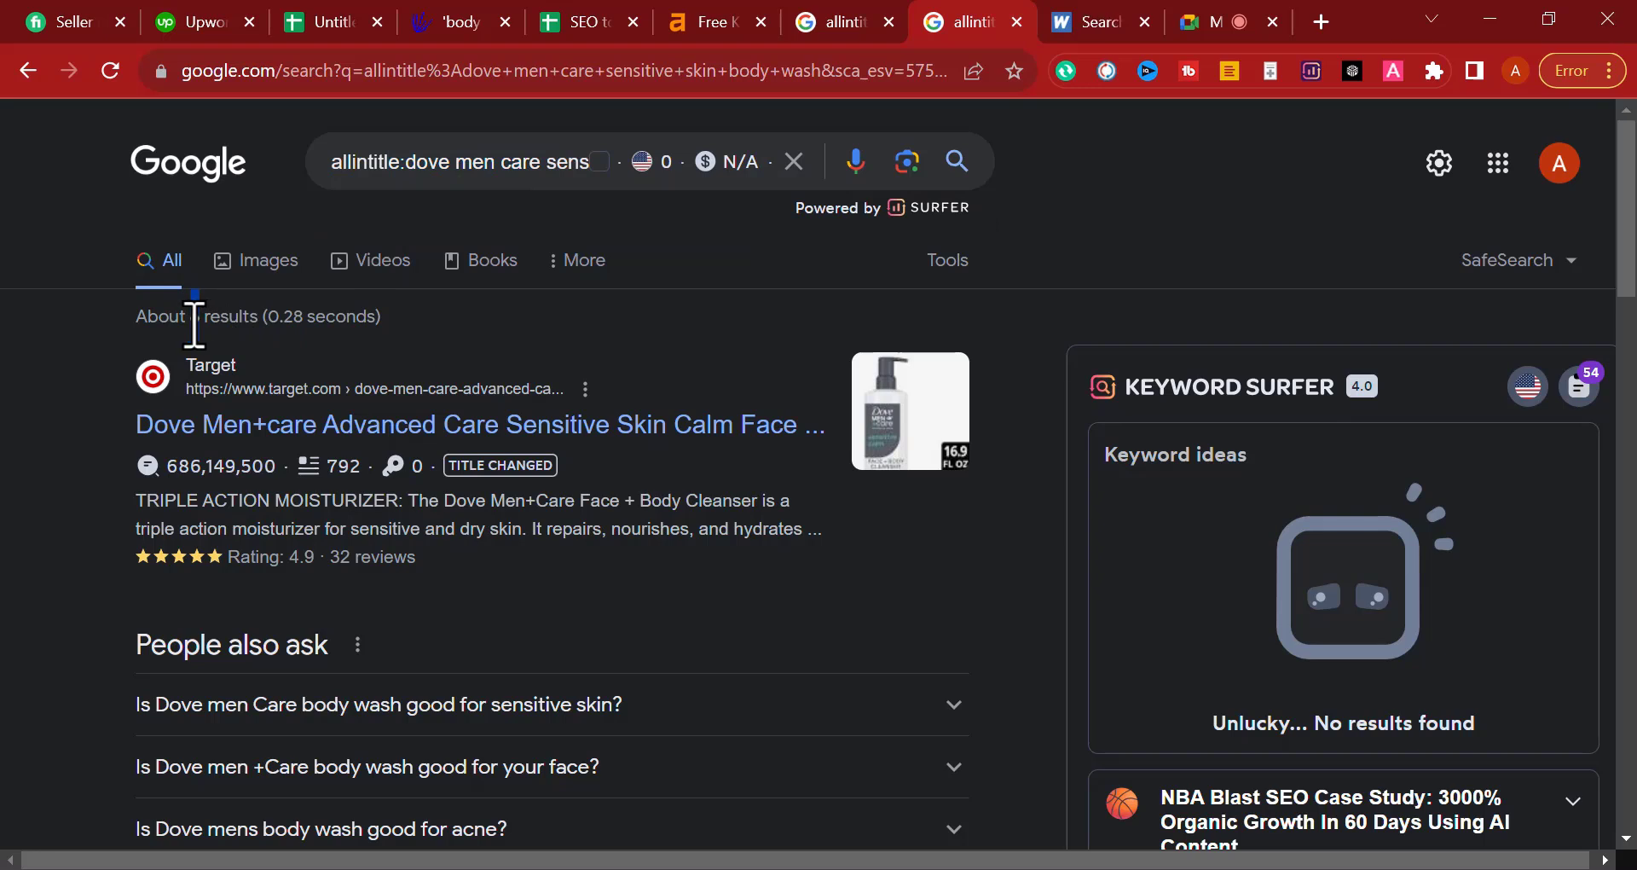
left_click_drag(119, 324, 392, 328)
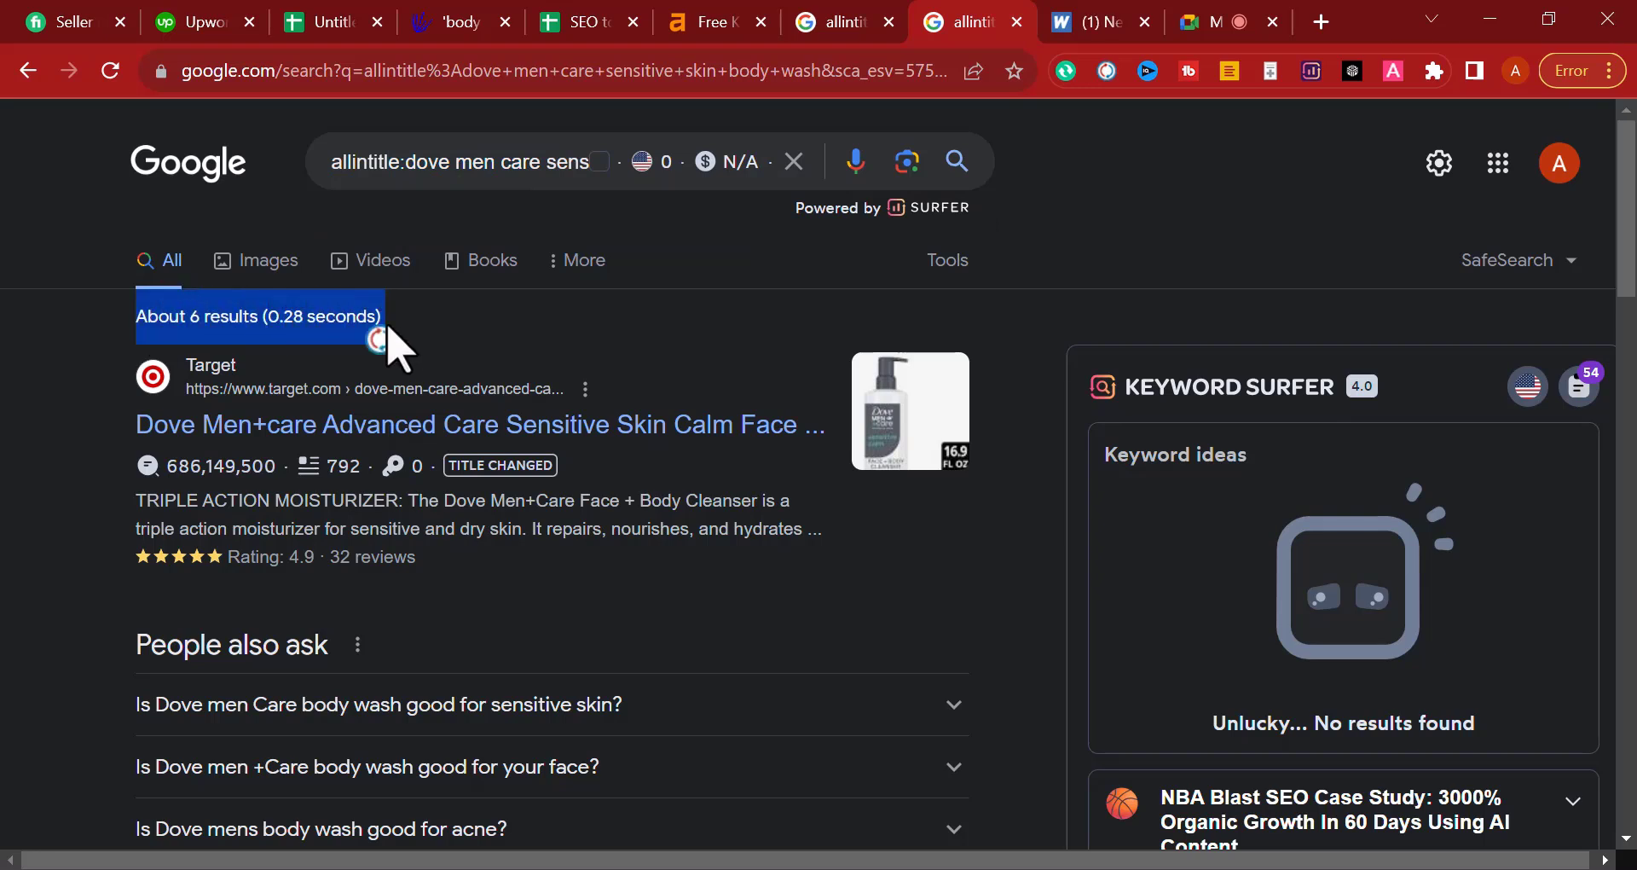
left_click(51, 381)
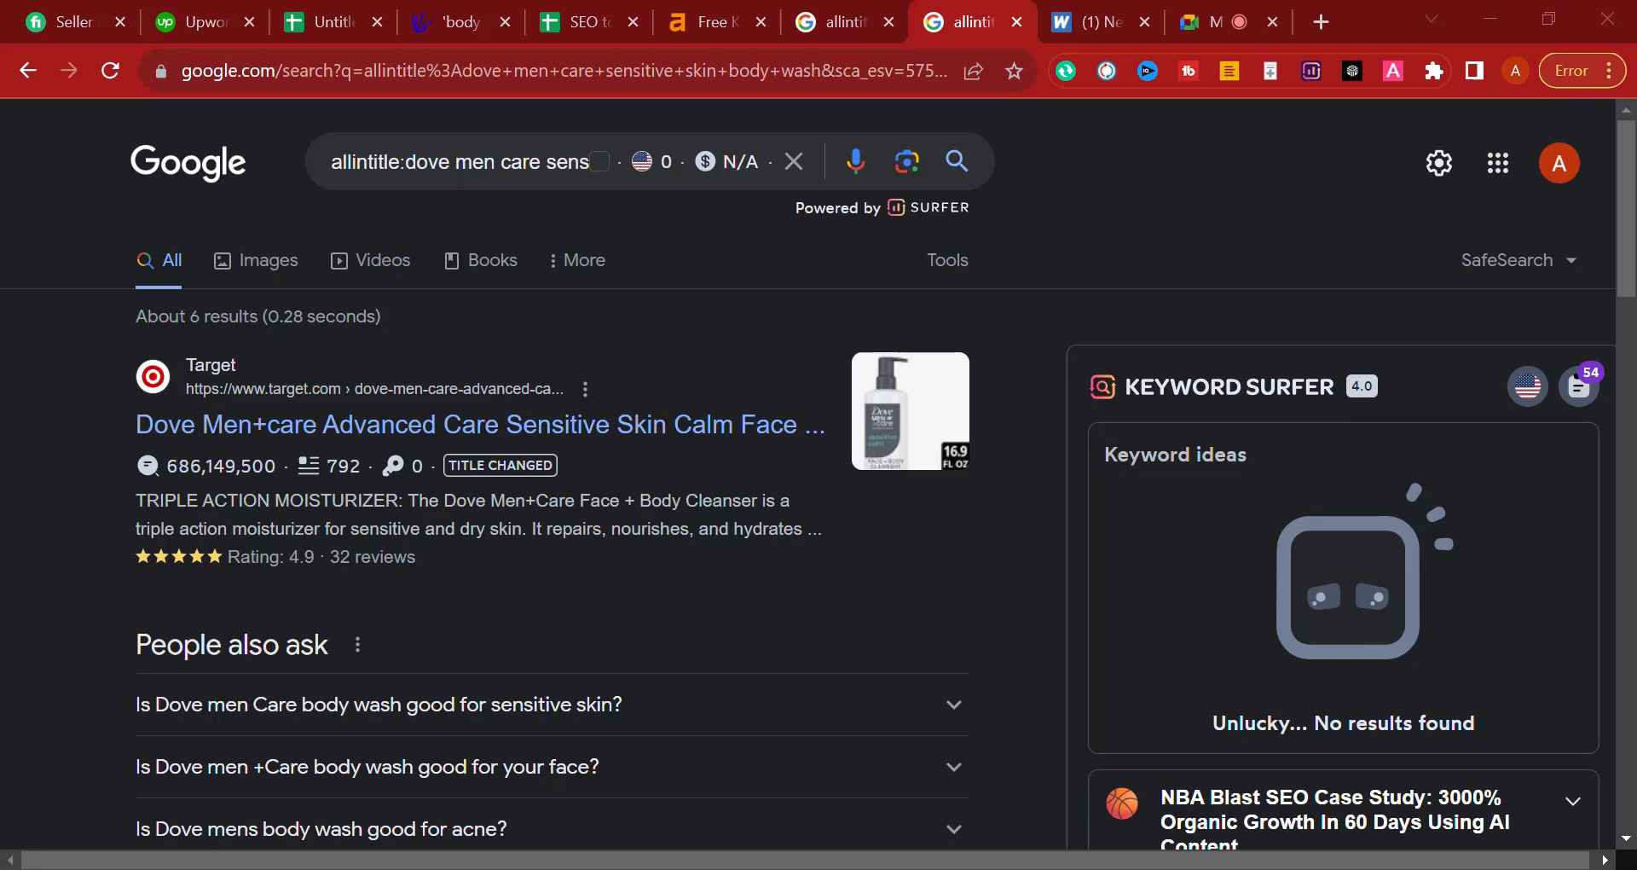
Step: Open the Windows Calculator and place it over the side of the Google results, clear of the result count
key("super")
type("cal")
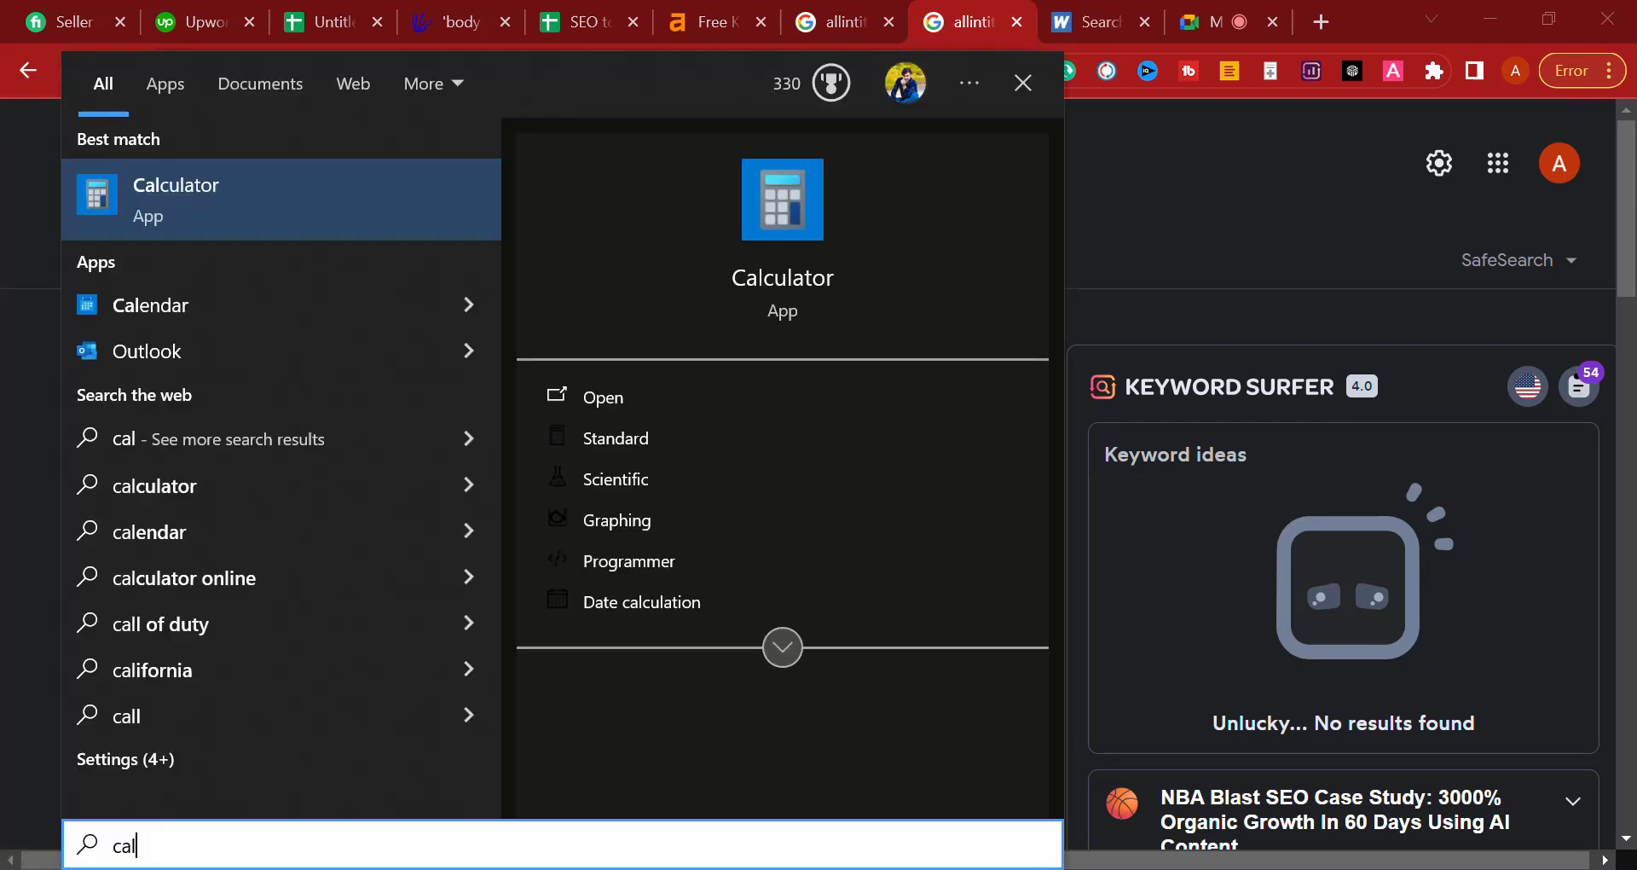
key("Return")
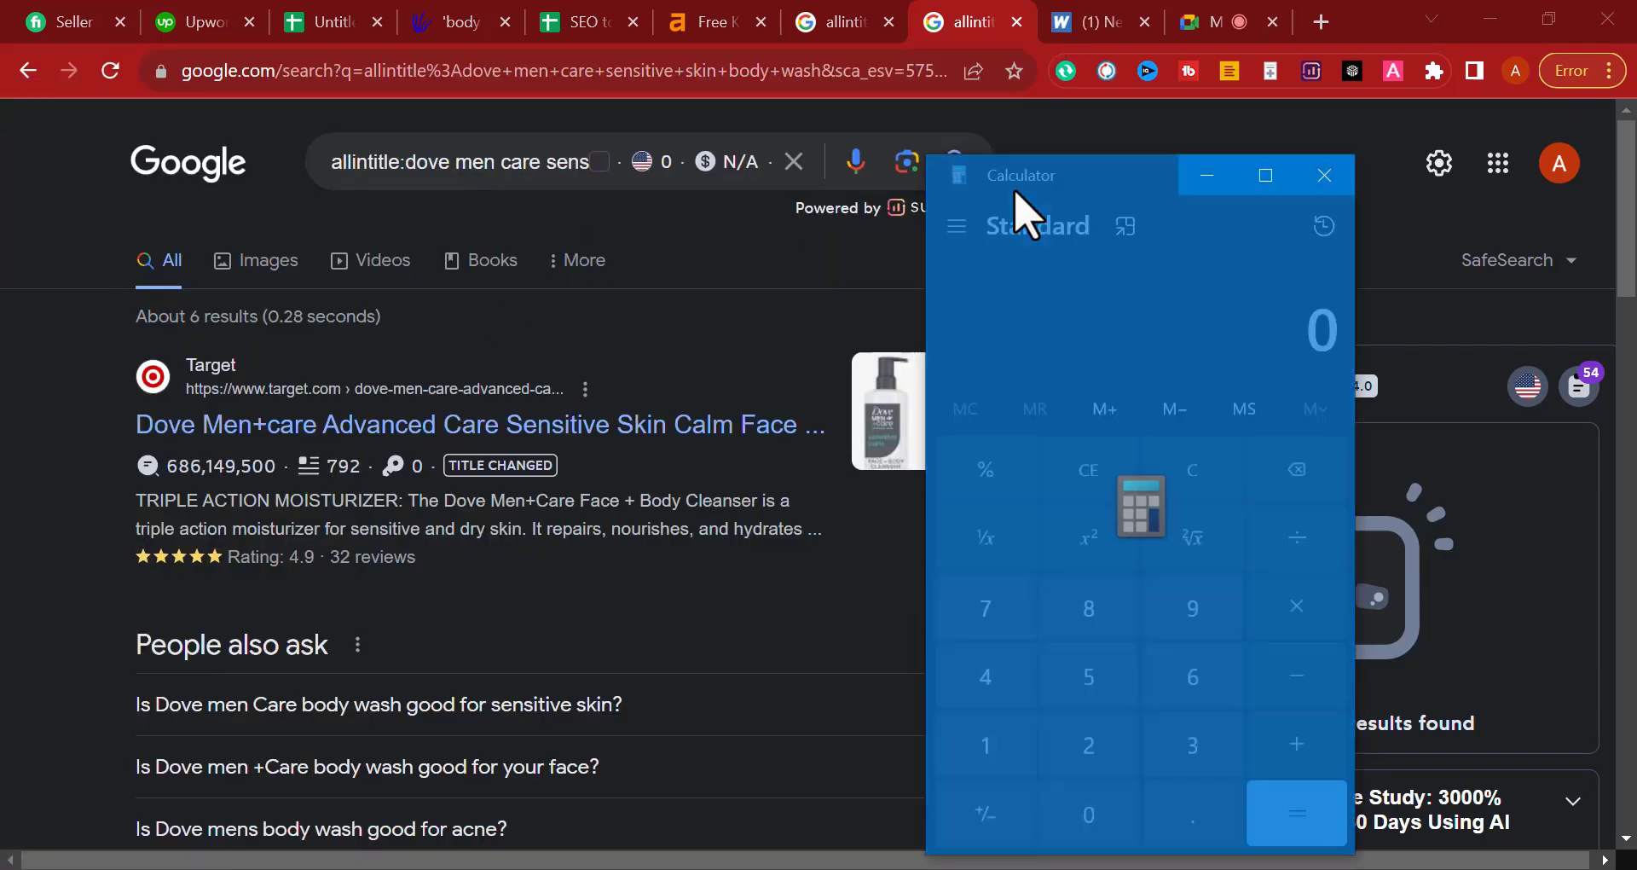
left_click_drag(1084, 182, 1233, 168)
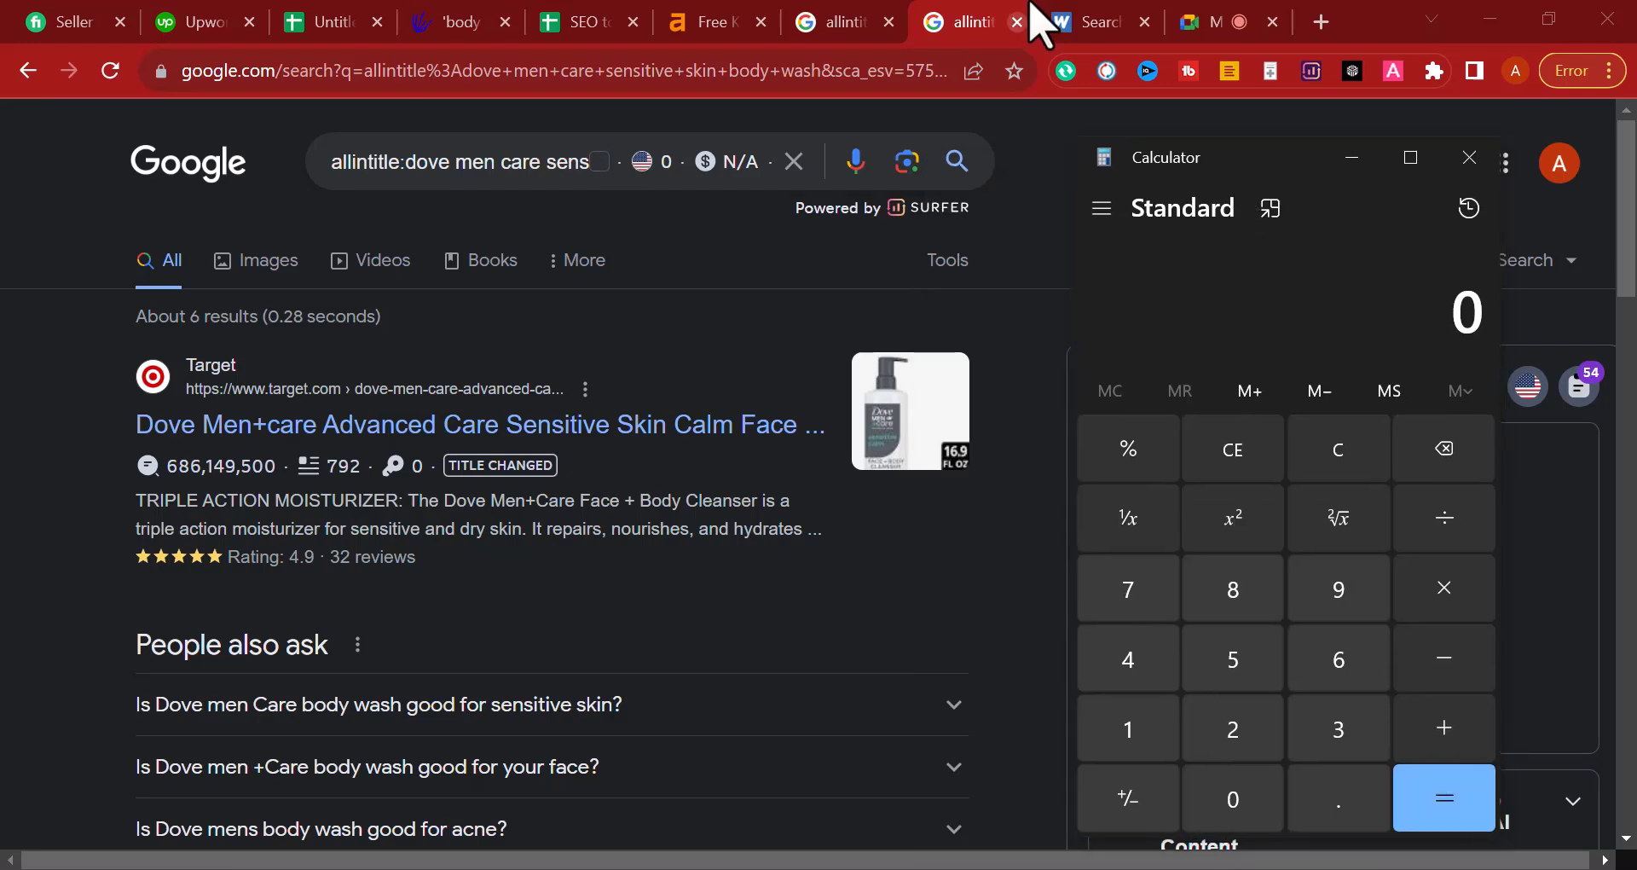
Step: Check the Google Meet call, and return to the allintitle results with the Calculator in front and the result count uncovered
left_click(1204, 24)
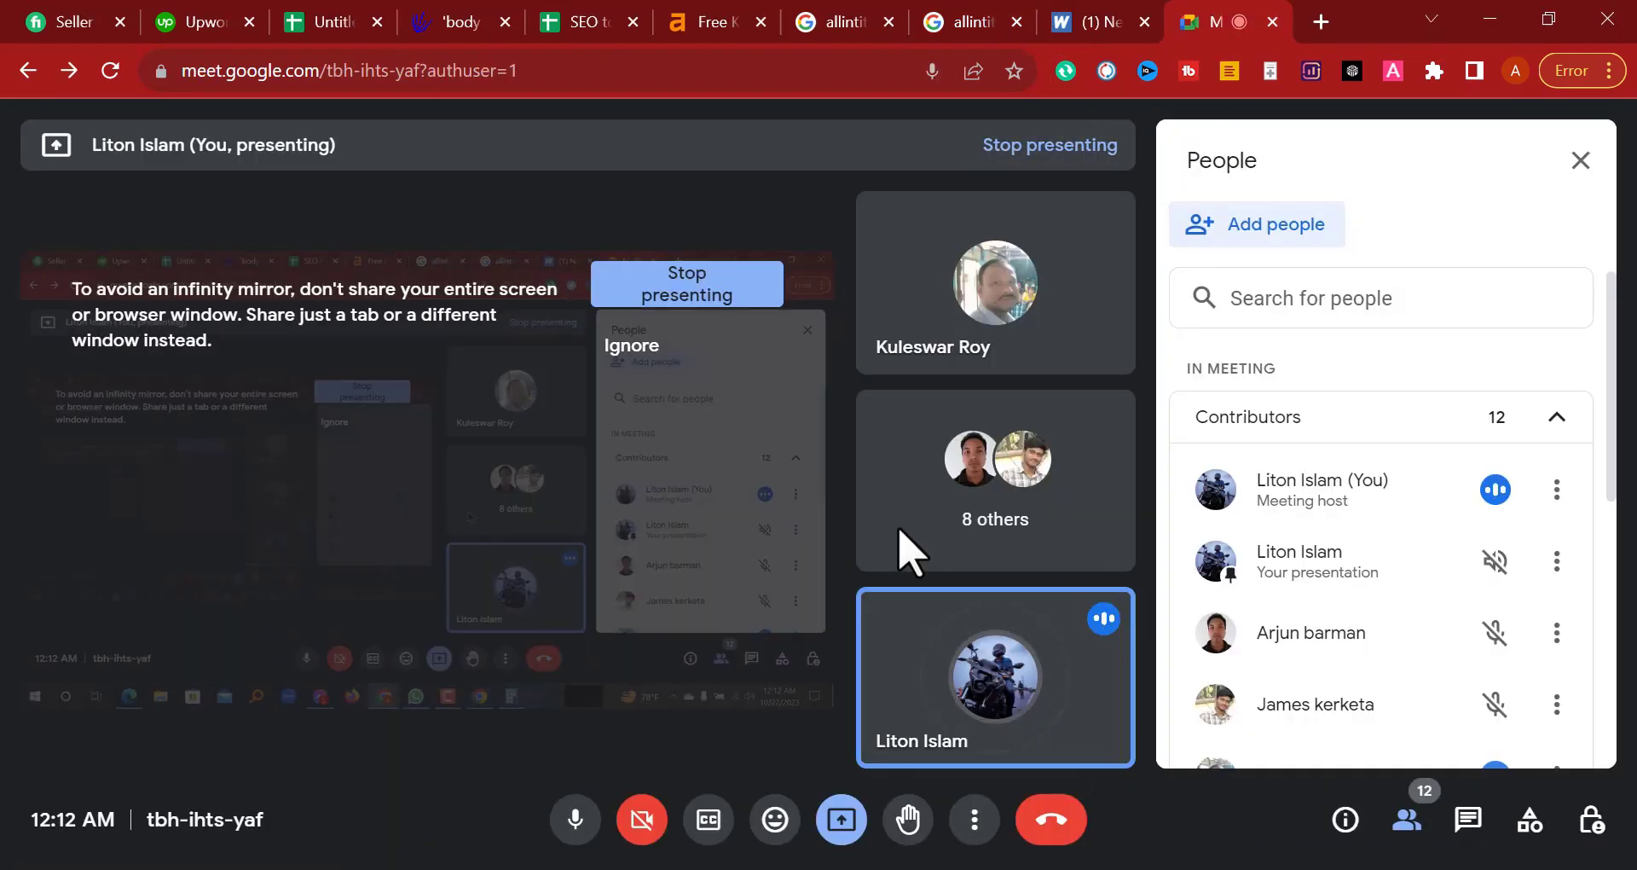
key("alt+Tab")
left_click_drag(1297, 154, 976, 135)
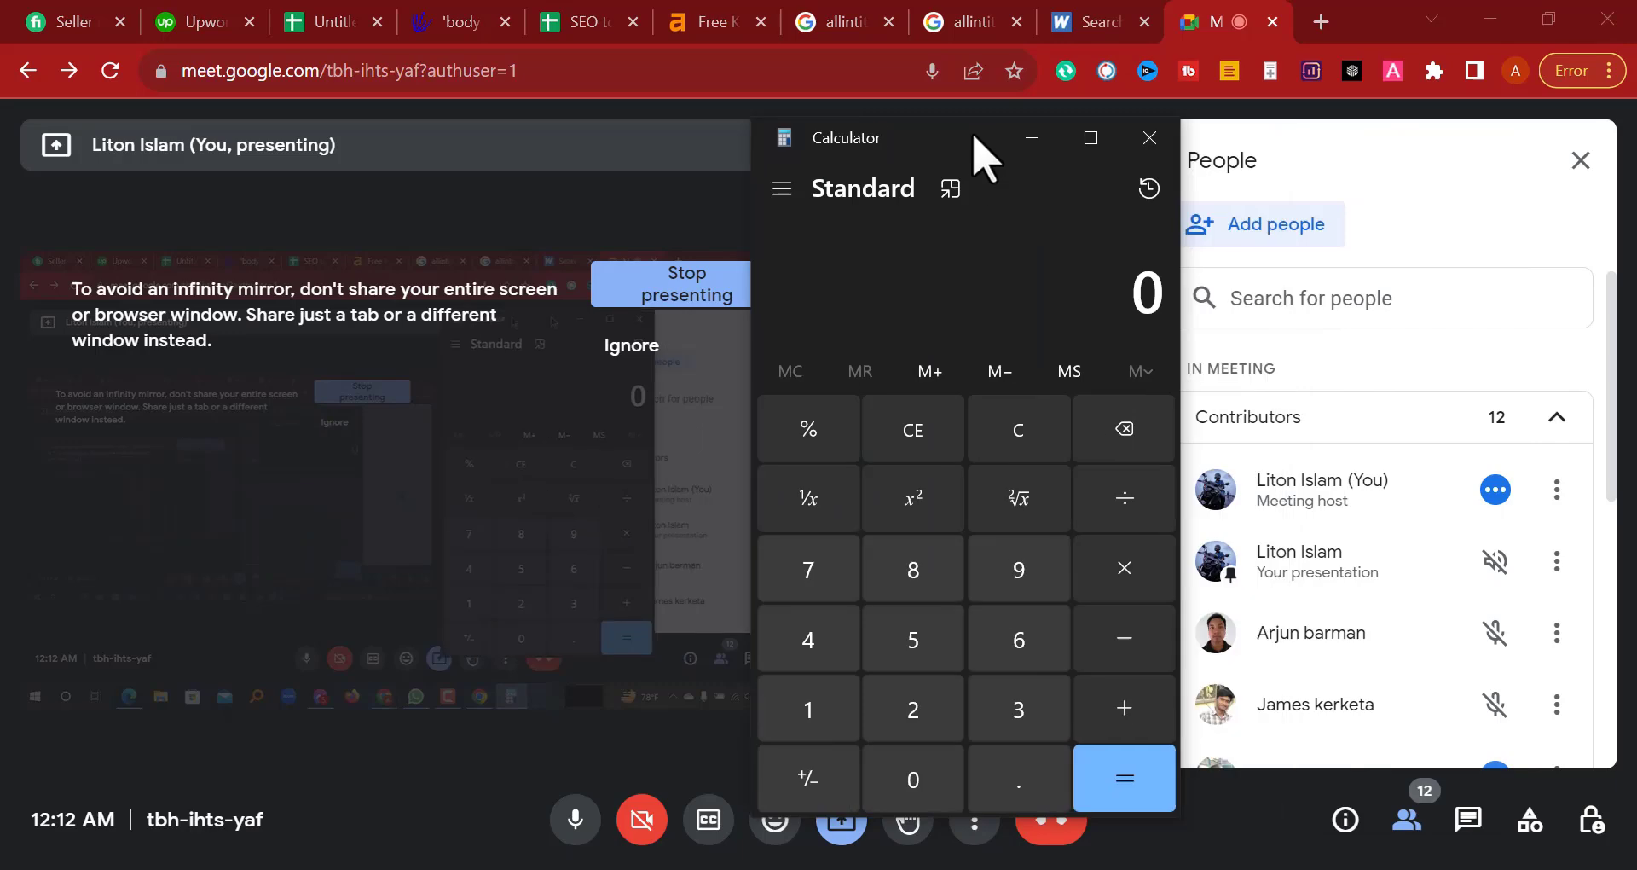
left_click(972, 24)
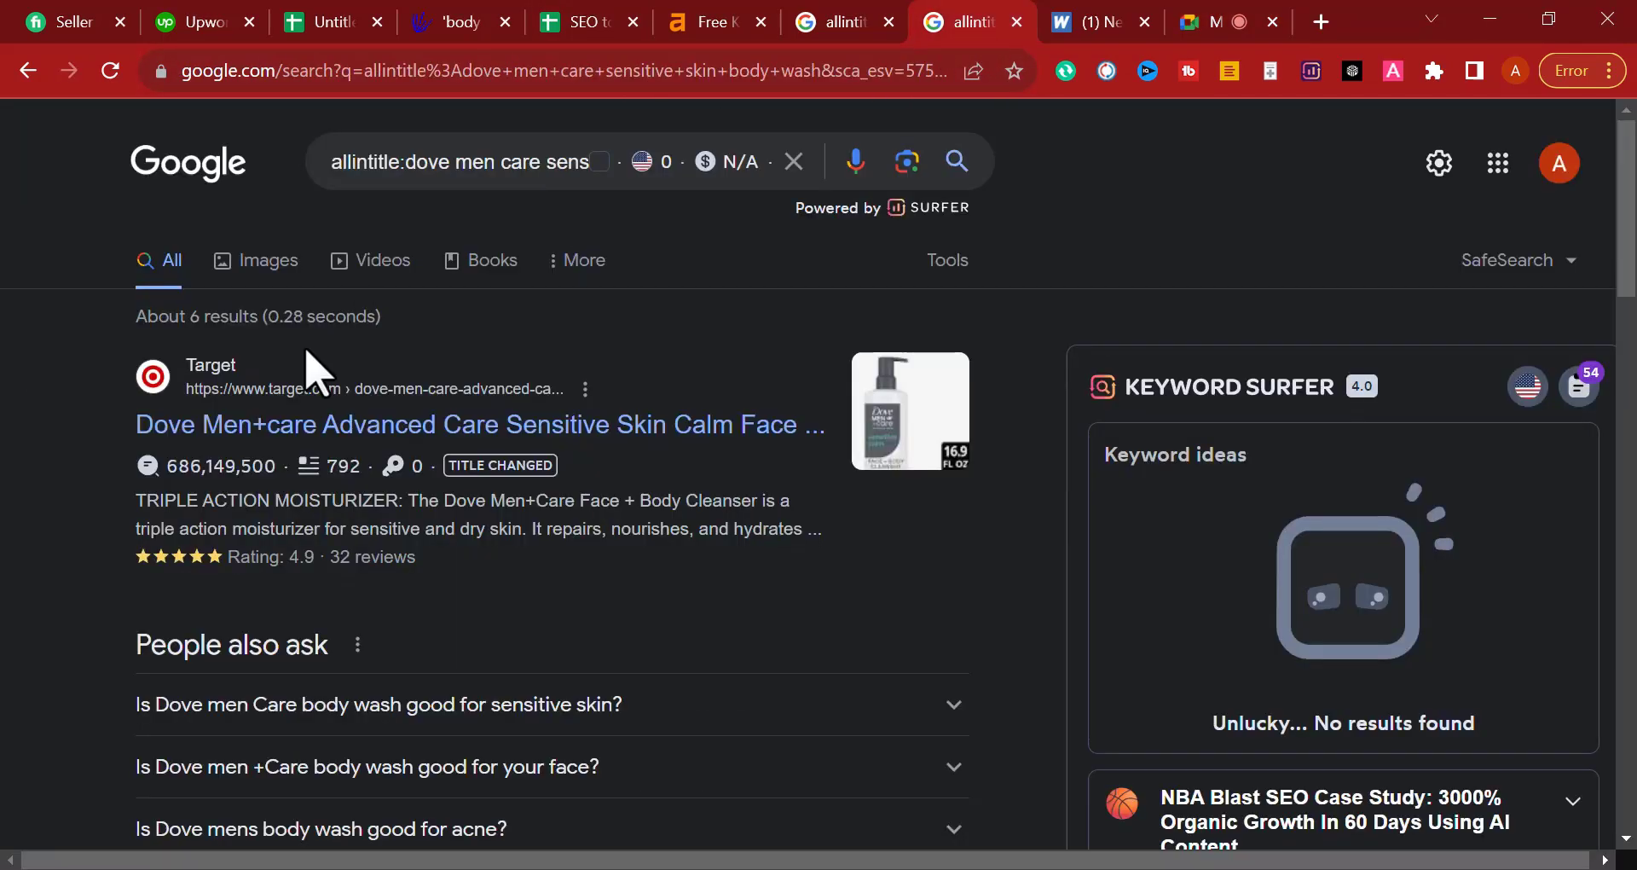
key("alt+Tab")
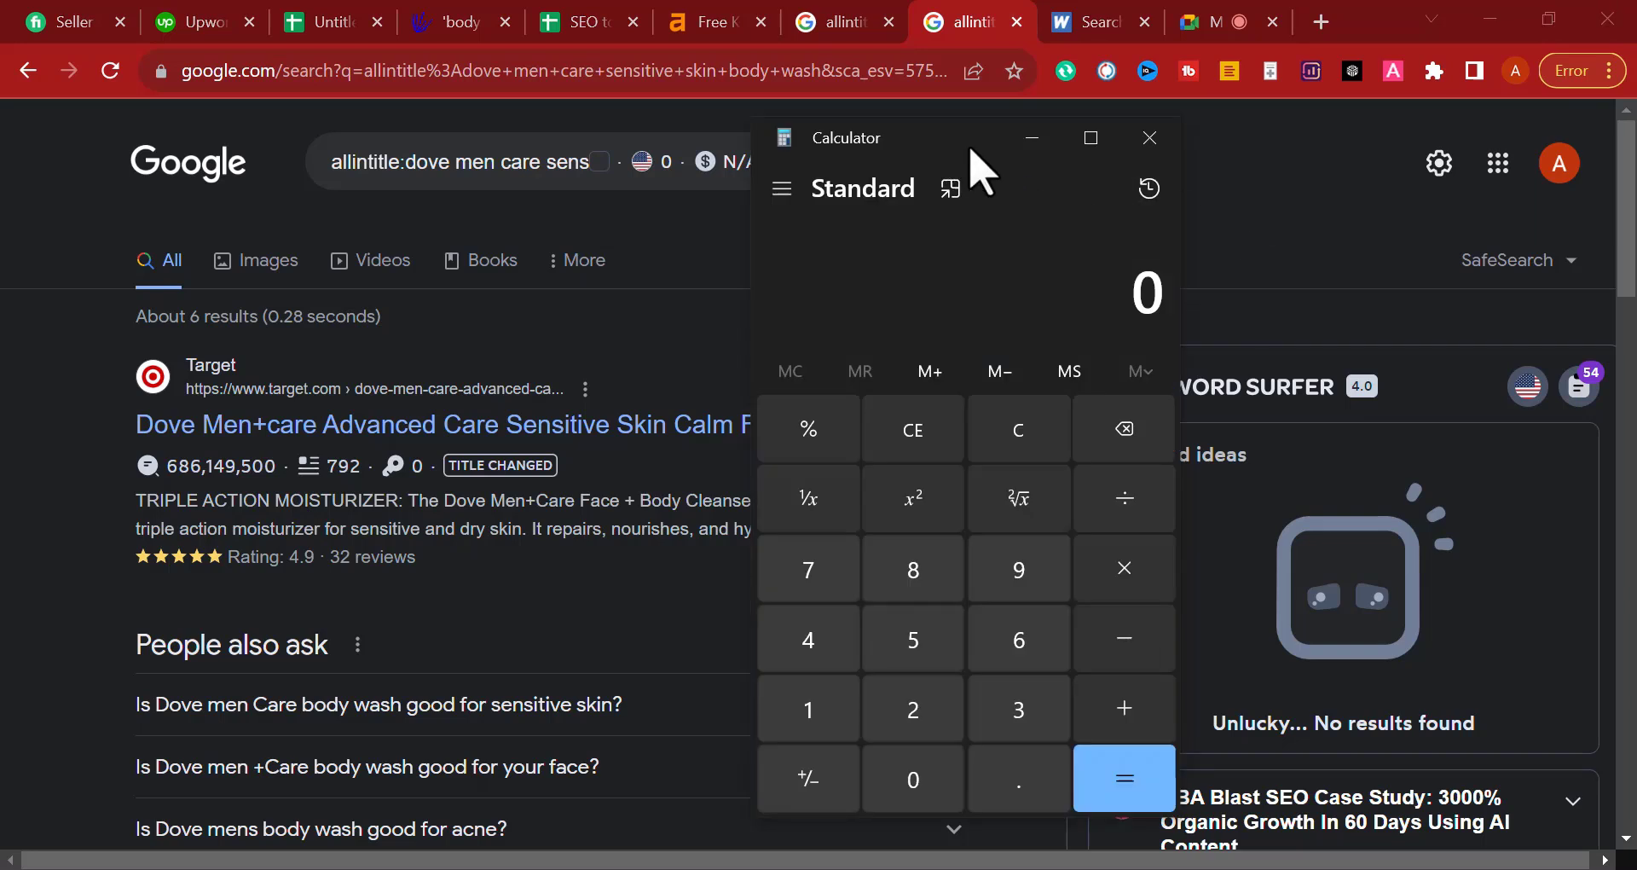
left_click_drag(942, 143, 1221, 128)
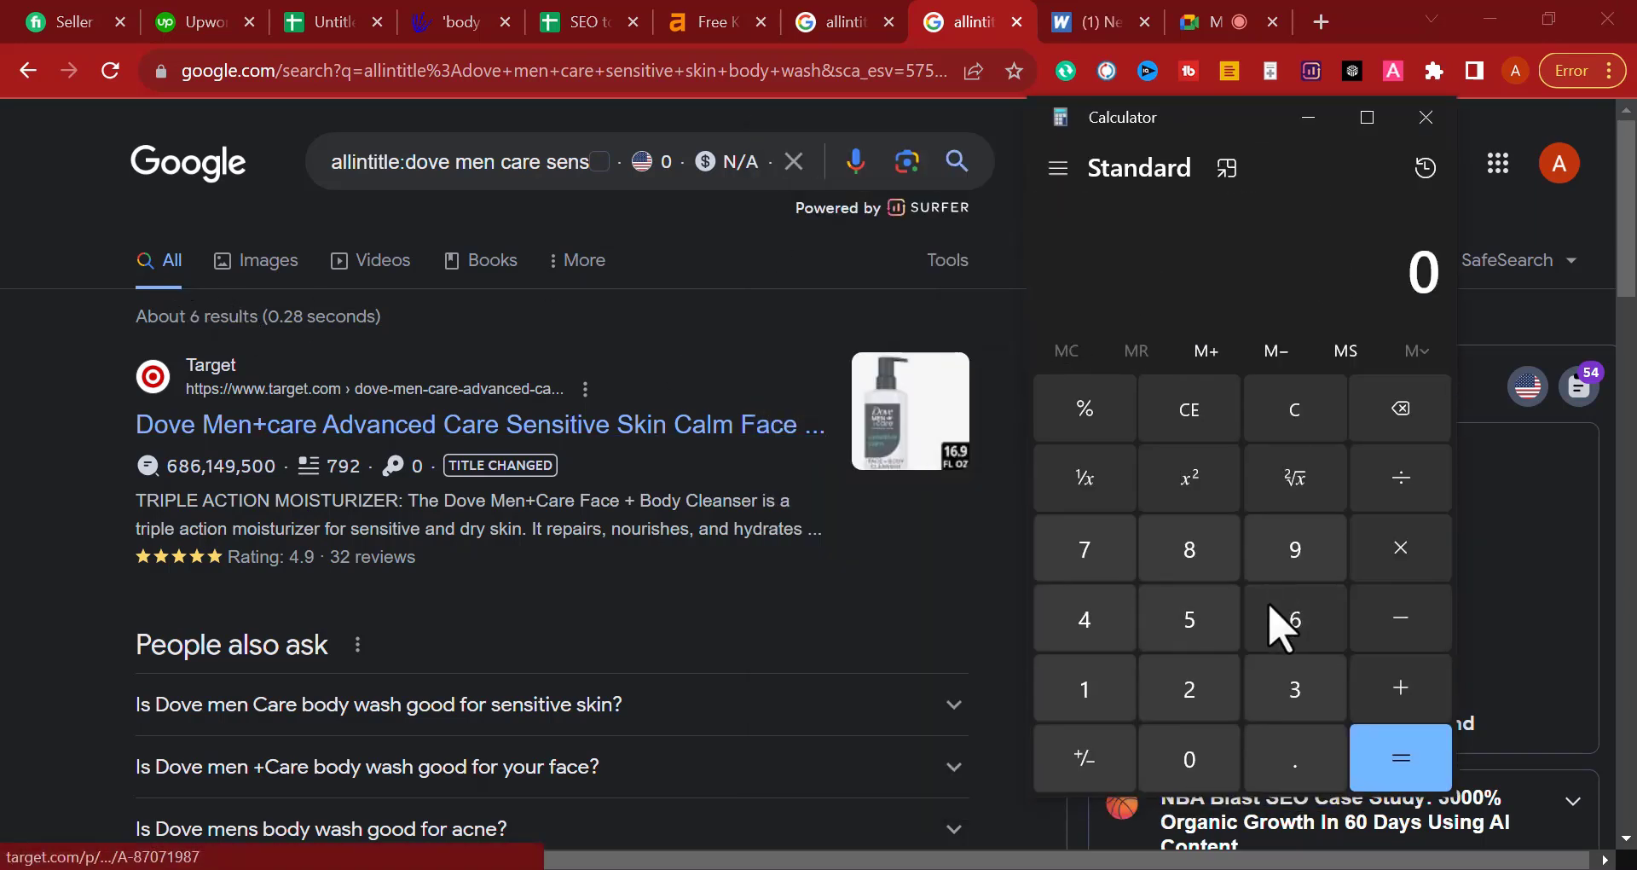
Step: Calculate the keyword's KGR as 6 ÷ 230 in the Calculator and highlight the first digits of the result
left_click(1288, 636)
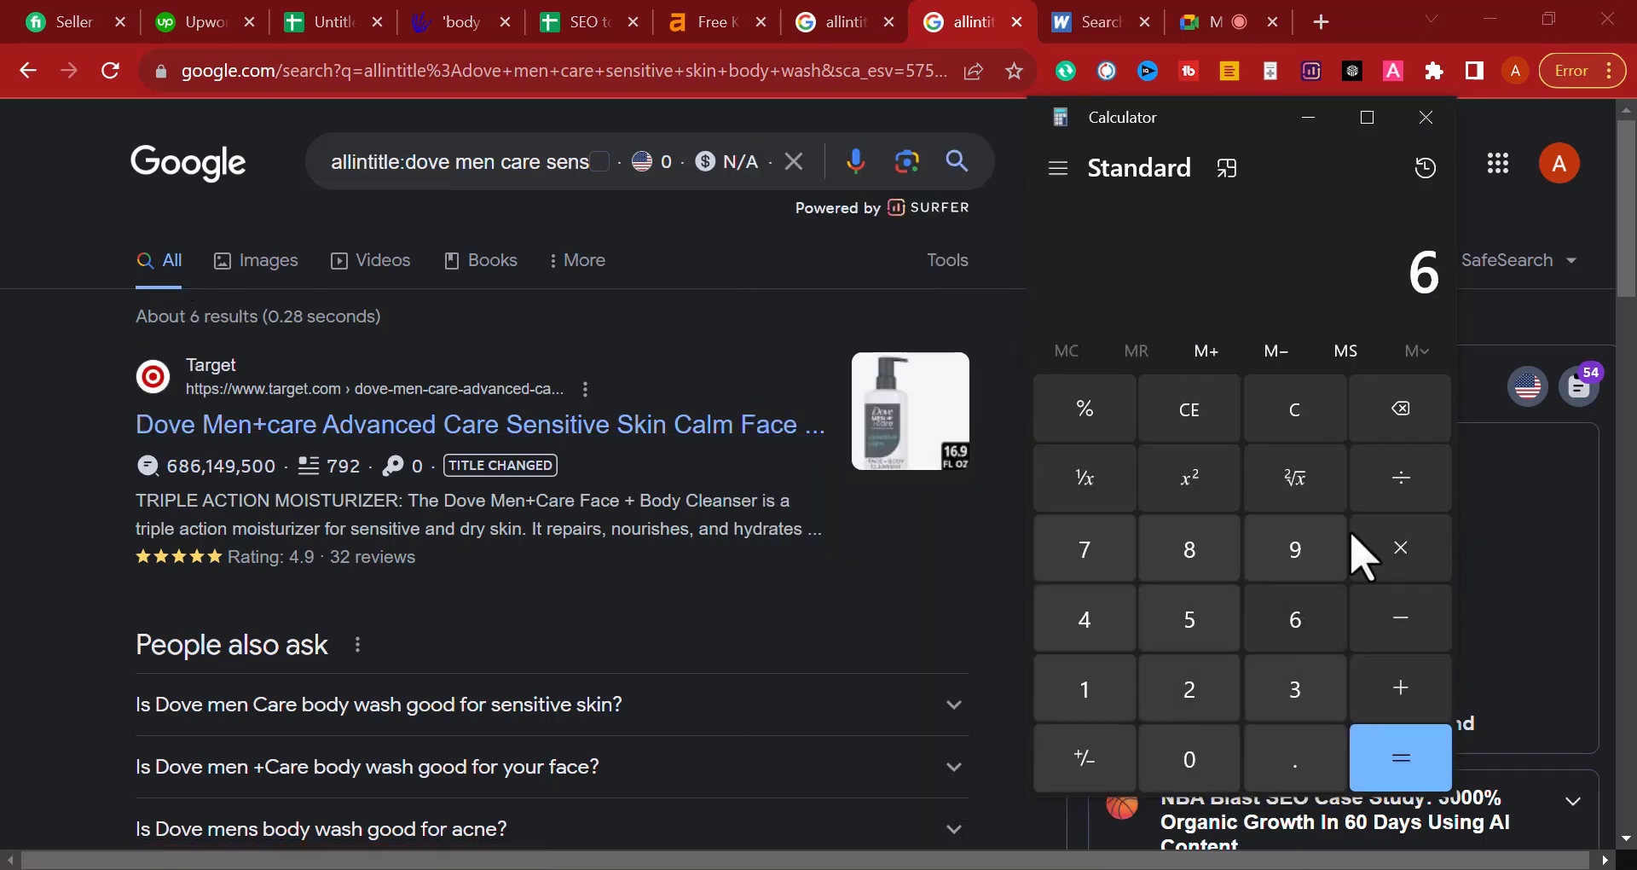
left_click(1402, 486)
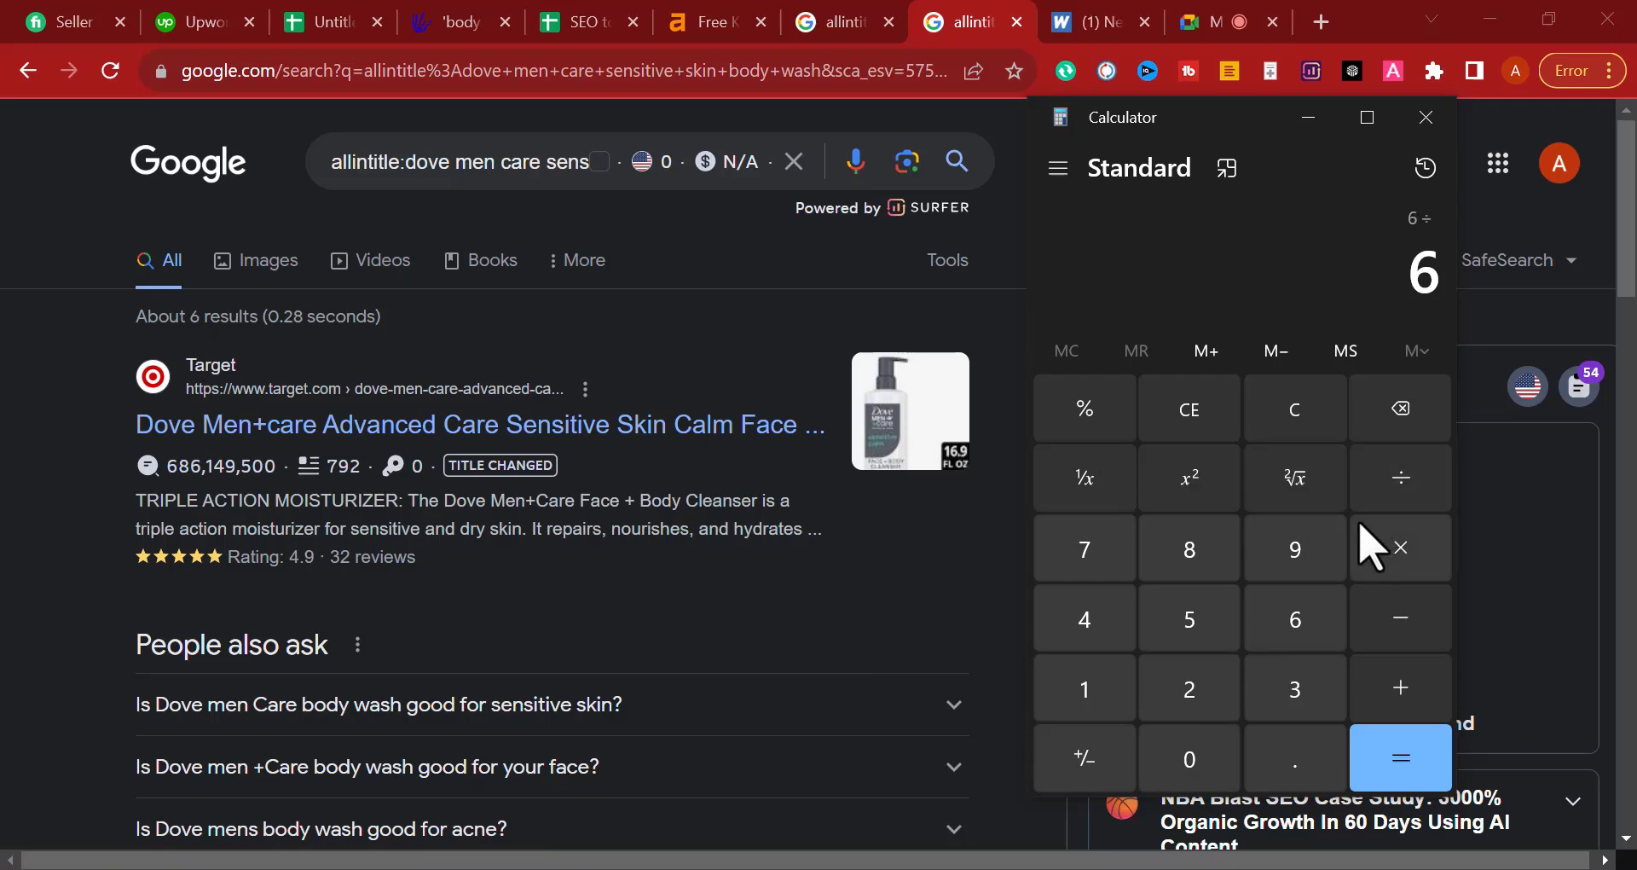
left_click(1196, 682)
left_click(1284, 695)
left_click(1221, 755)
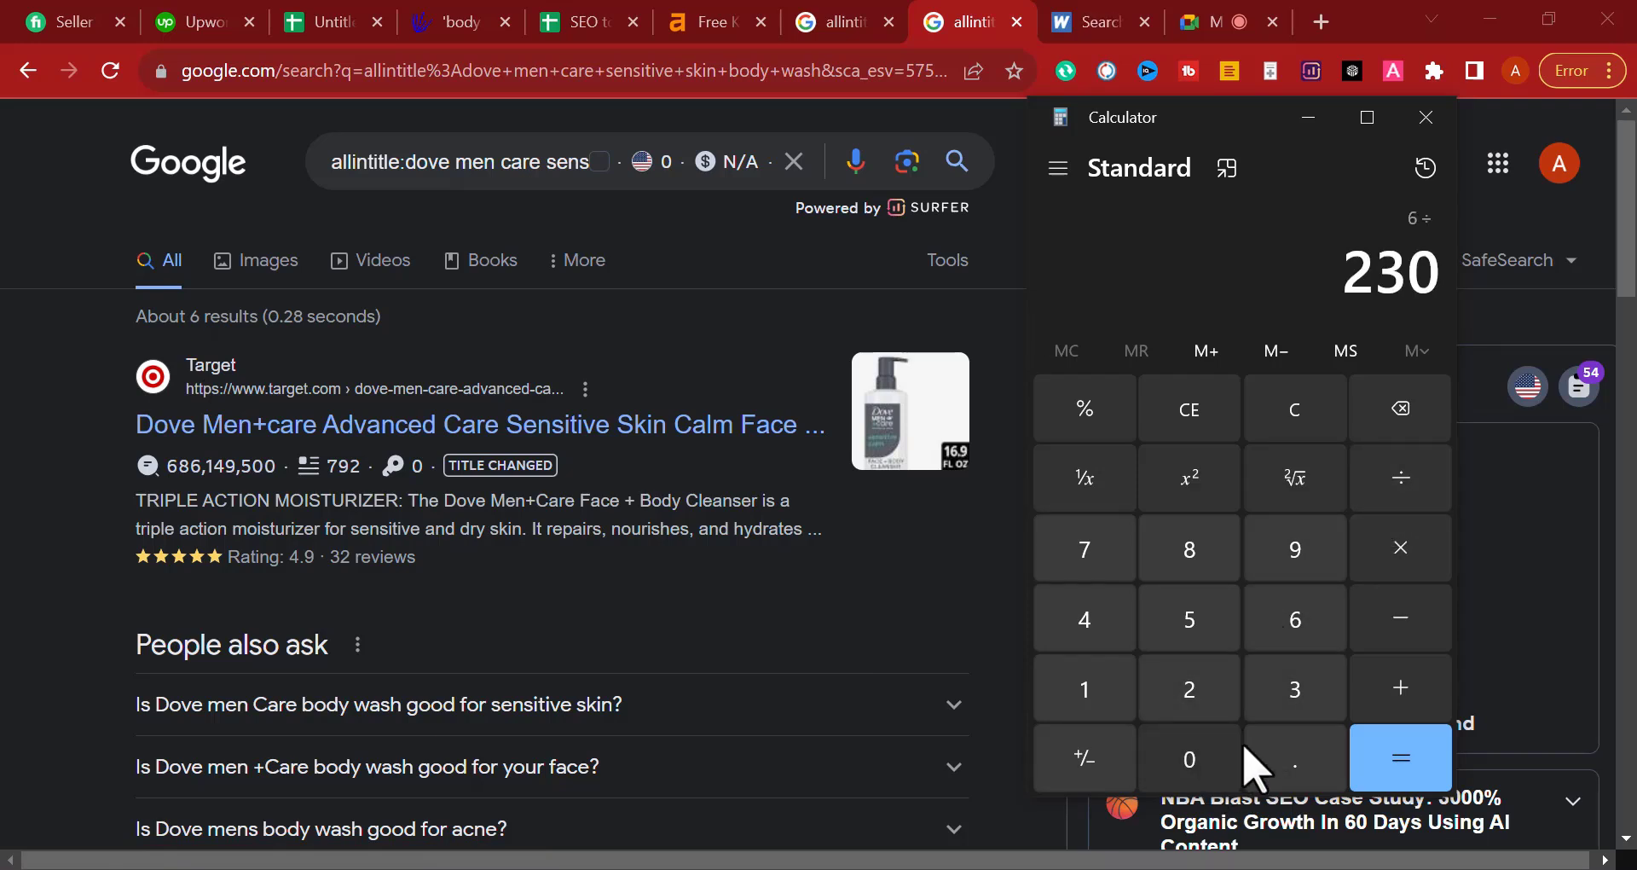
left_click(1418, 765)
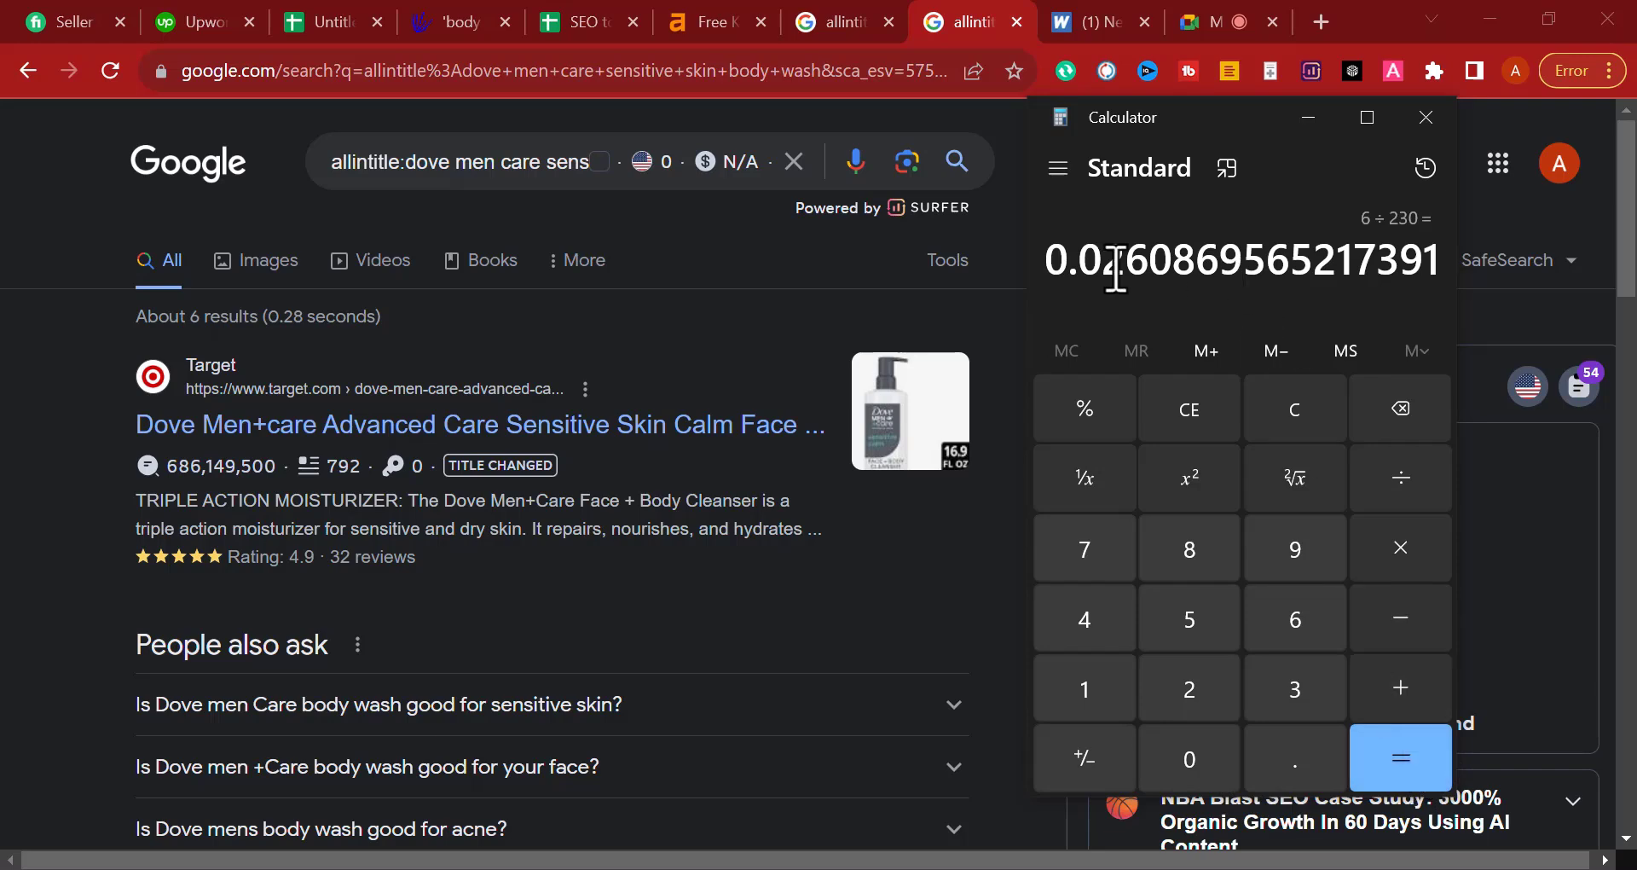
left_click_drag(1116, 270, 1042, 269)
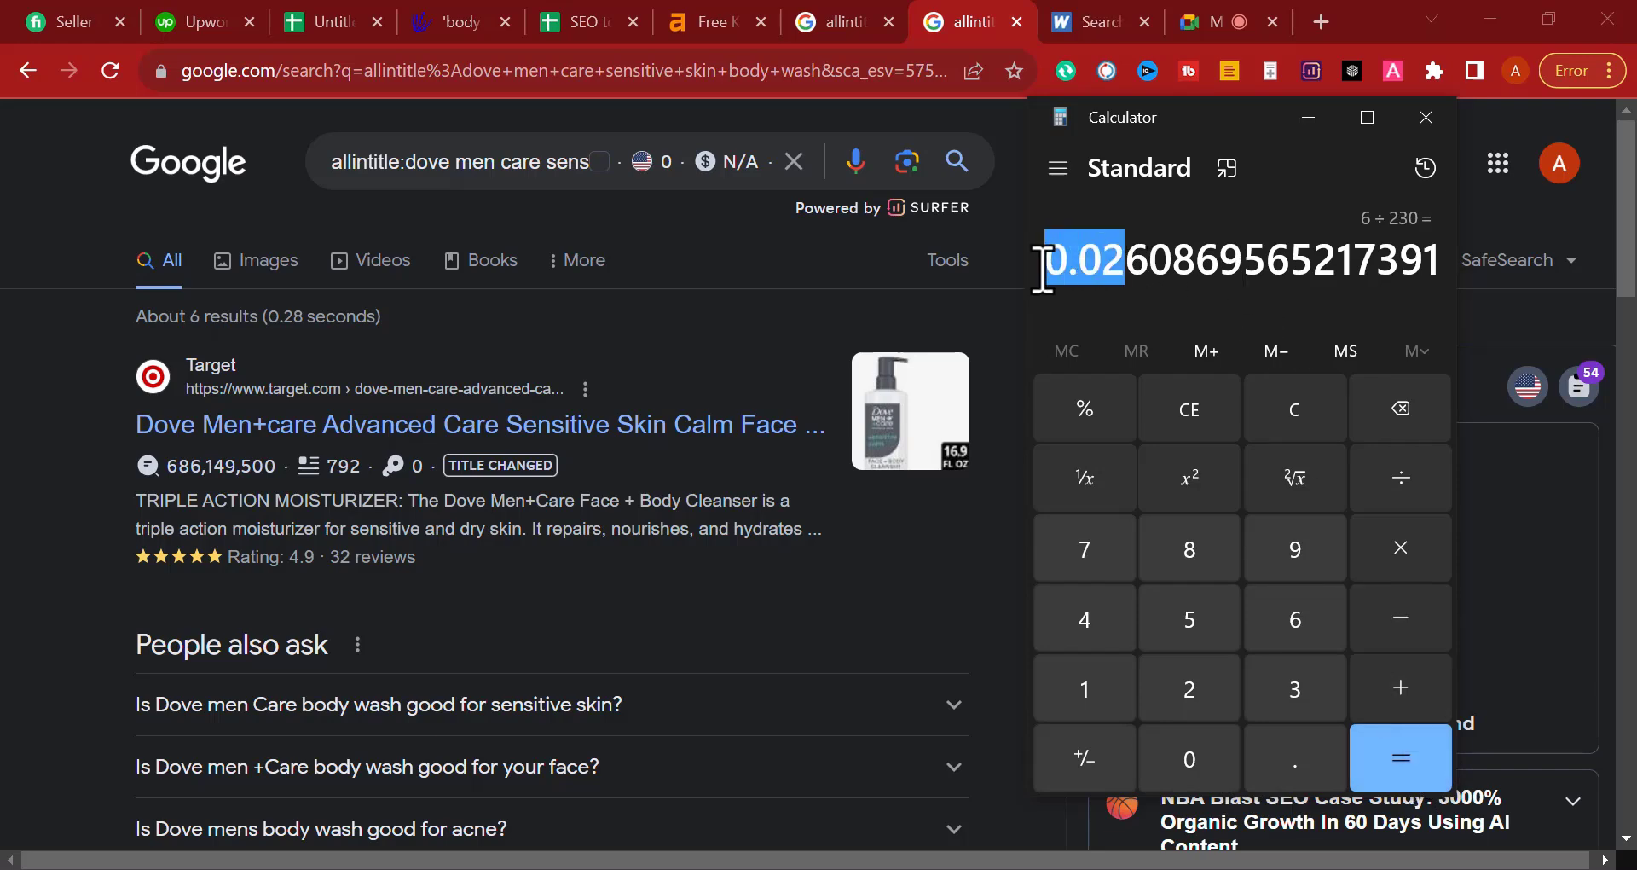
Step: Move the "SEO tools list" and "Untitled spreadsheet" browser tabs next to the Wordtracker tab, and return to the Wordtracker results
left_click(1087, 31)
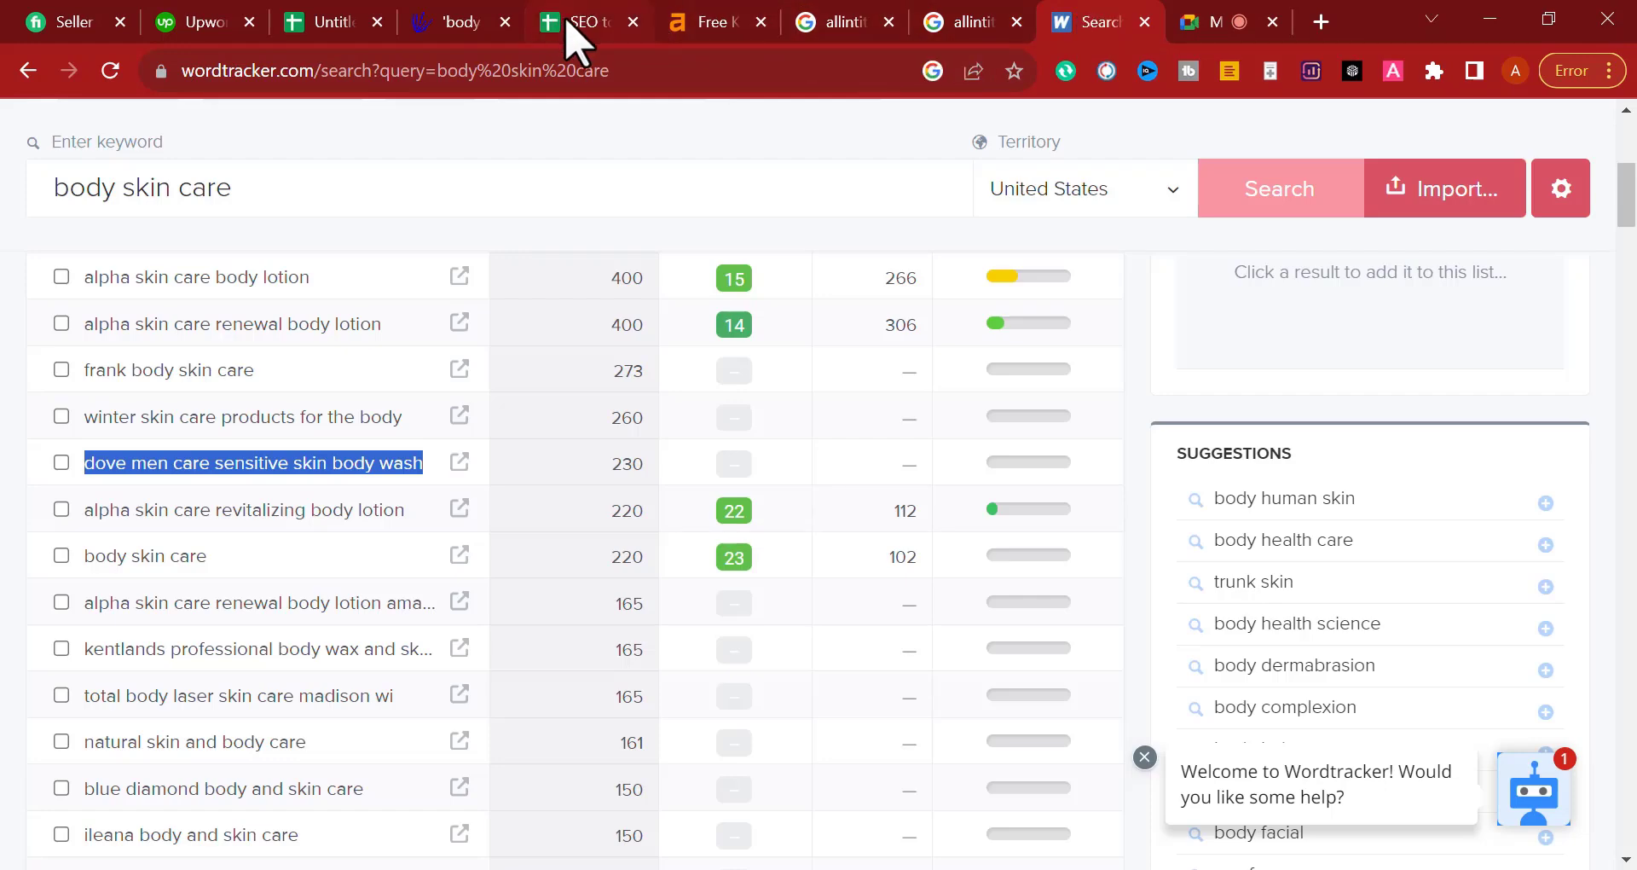
left_click_drag(567, 24, 1060, 24)
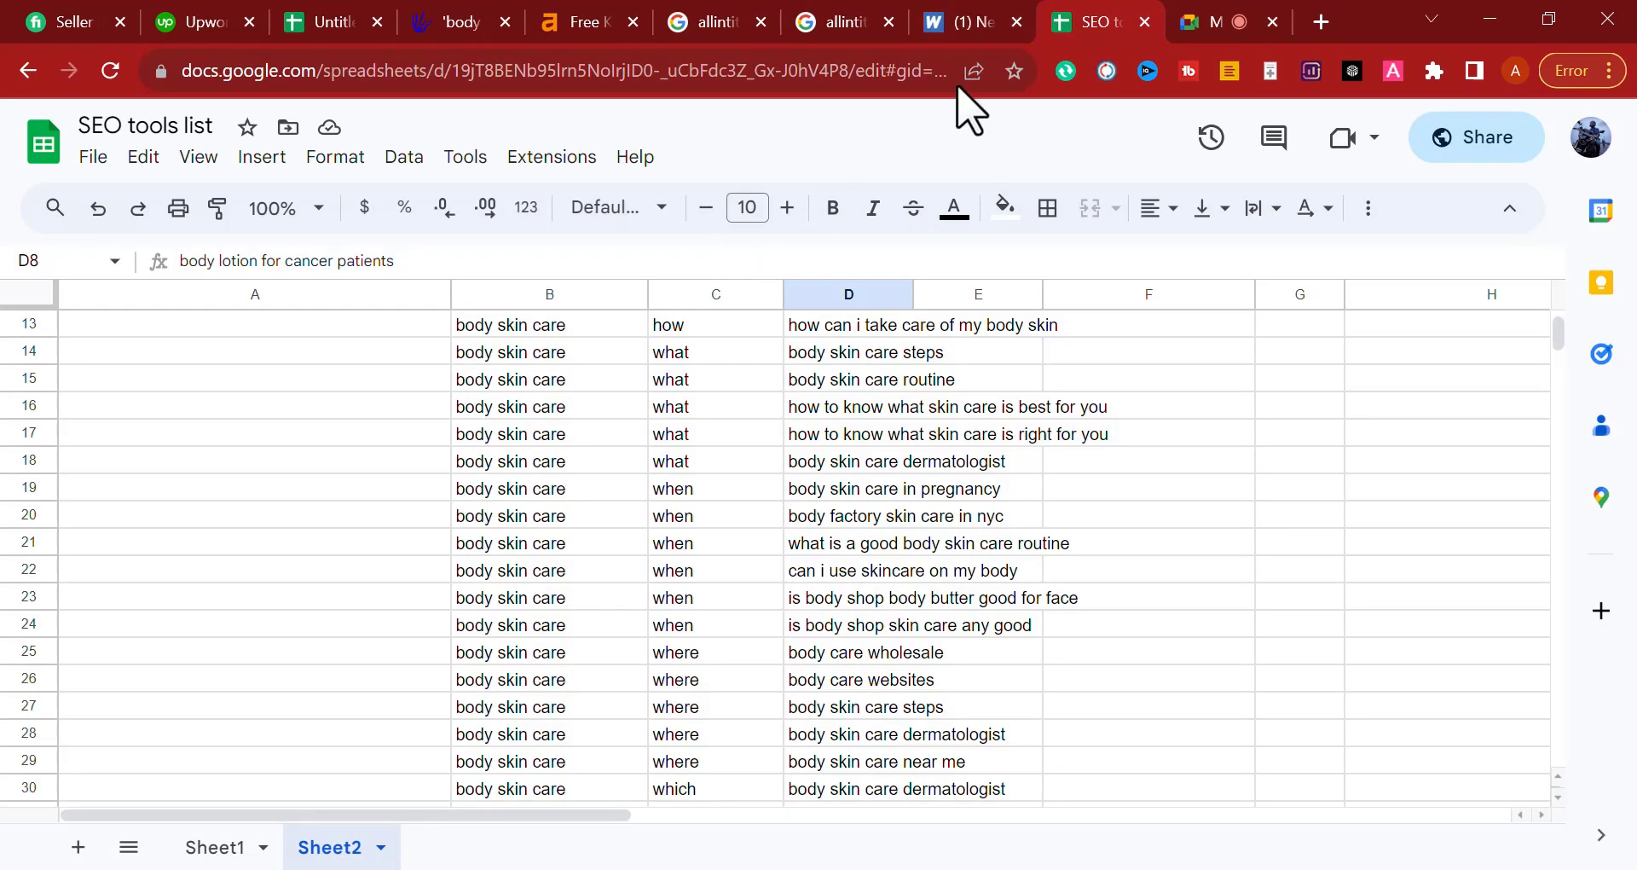
left_click_drag(328, 43, 958, 44)
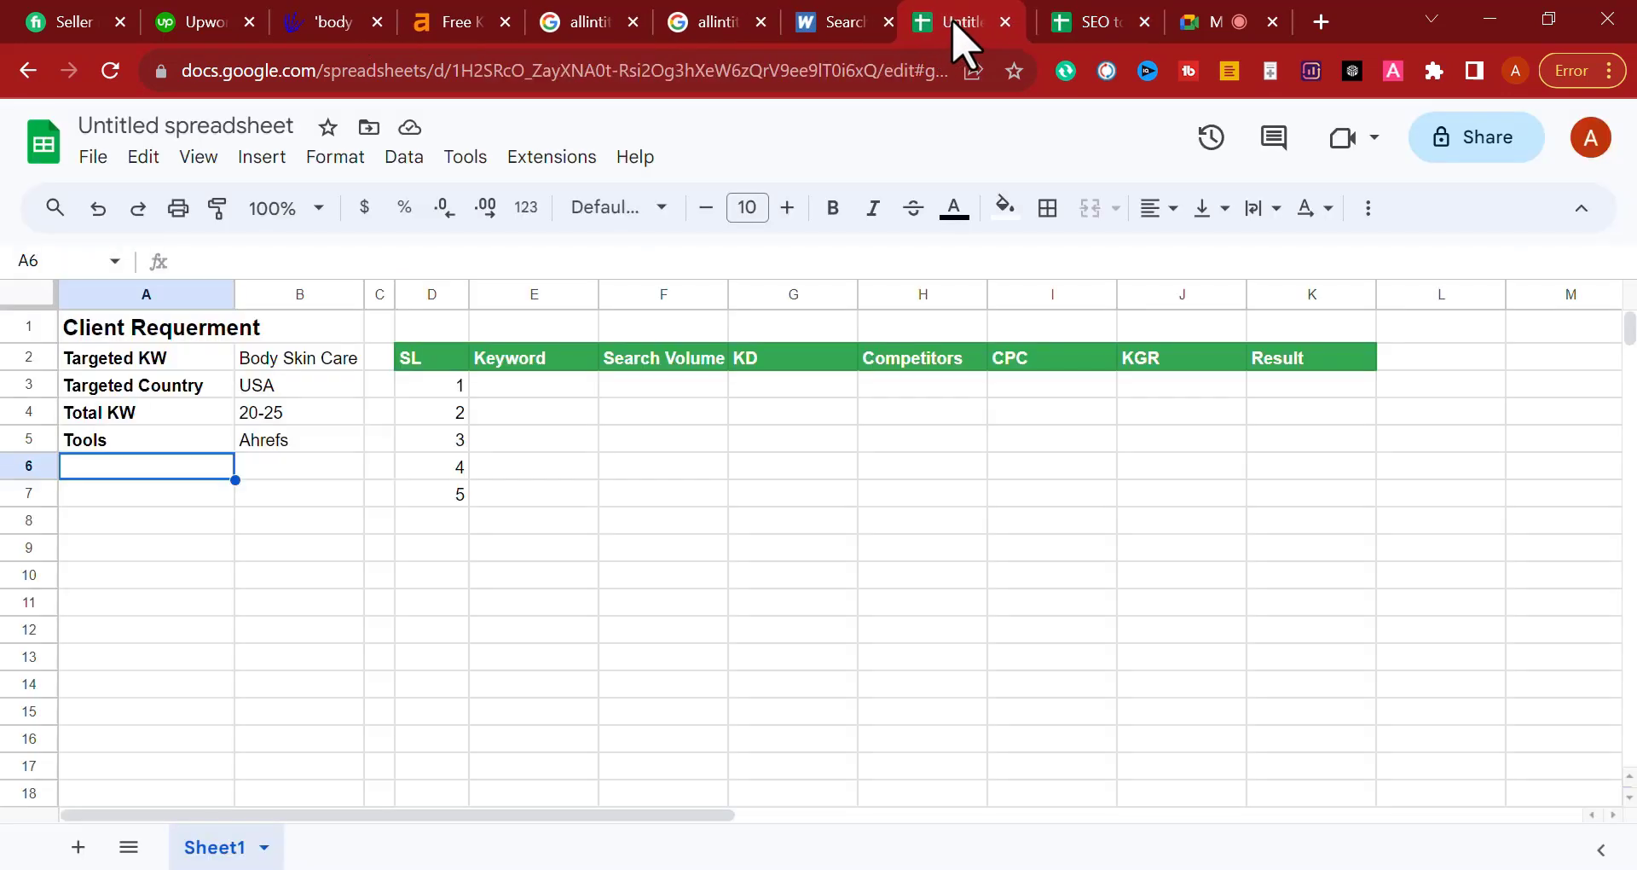
left_click(818, 19)
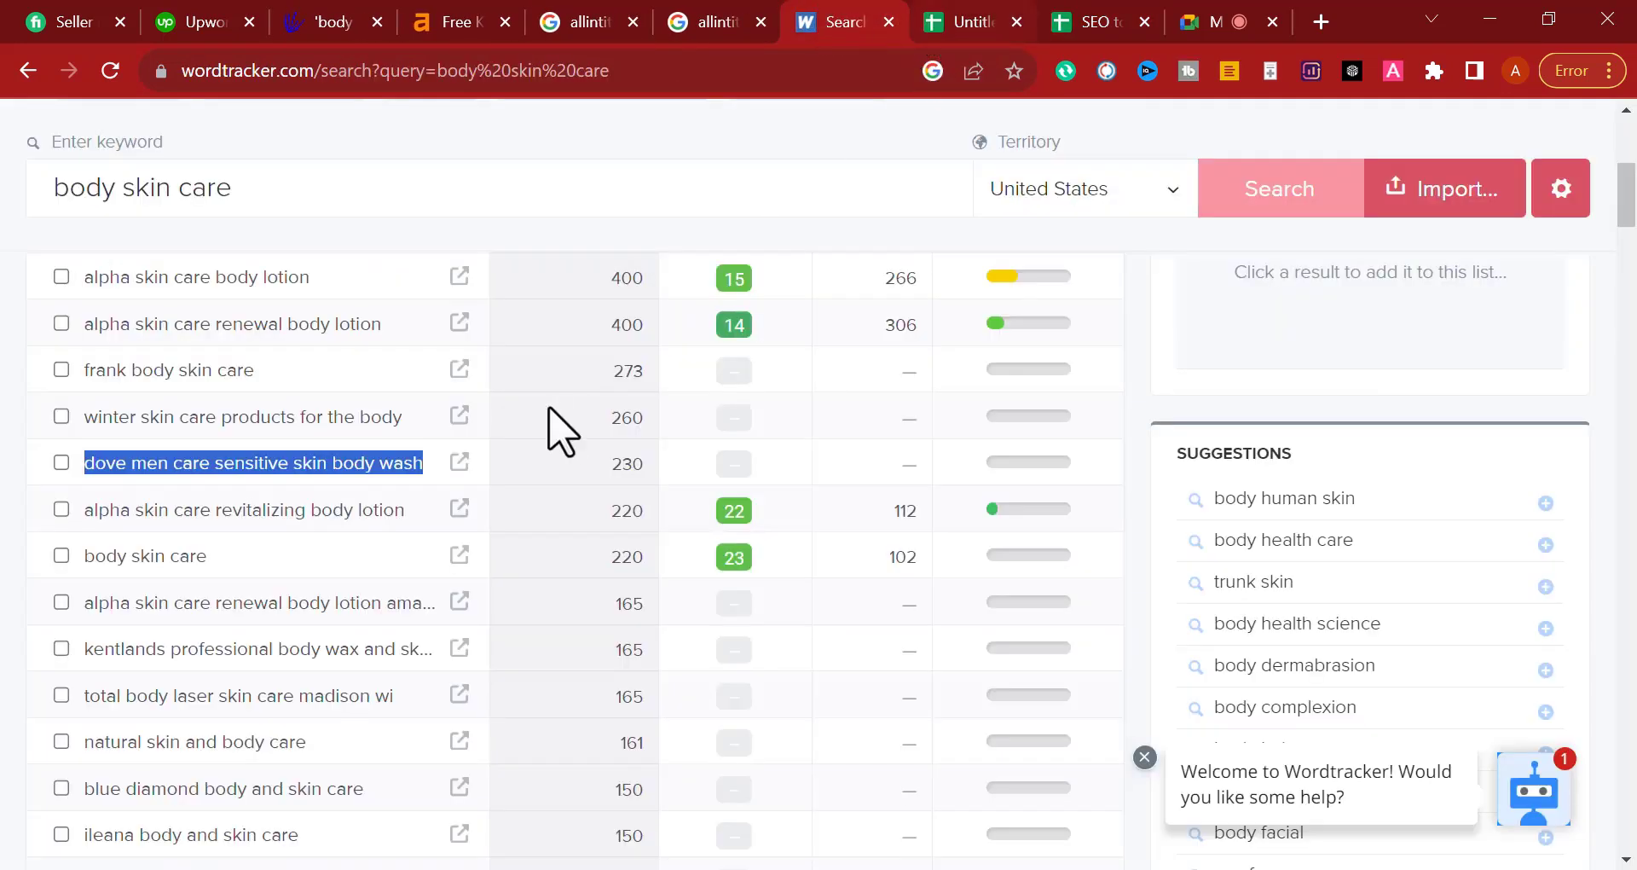
Step: Copy "dove men care sensitive skin body wash" into cell E3 of the untitled spreadsheet and widen the Keyword column to fit it
right_click(388, 462)
left_click(443, 477)
left_click(968, 26)
left_click(526, 385)
key("ctrl+v")
left_click(554, 441)
left_click_drag(599, 317, 786, 317)
Step: Copy the search volume 230 of "dove men care sensitive skin body wash" from Wordtracker into cell F3 of the untitled spreadsheet
left_click(853, 385)
left_click(877, 19)
double_click(627, 464)
right_click(627, 464)
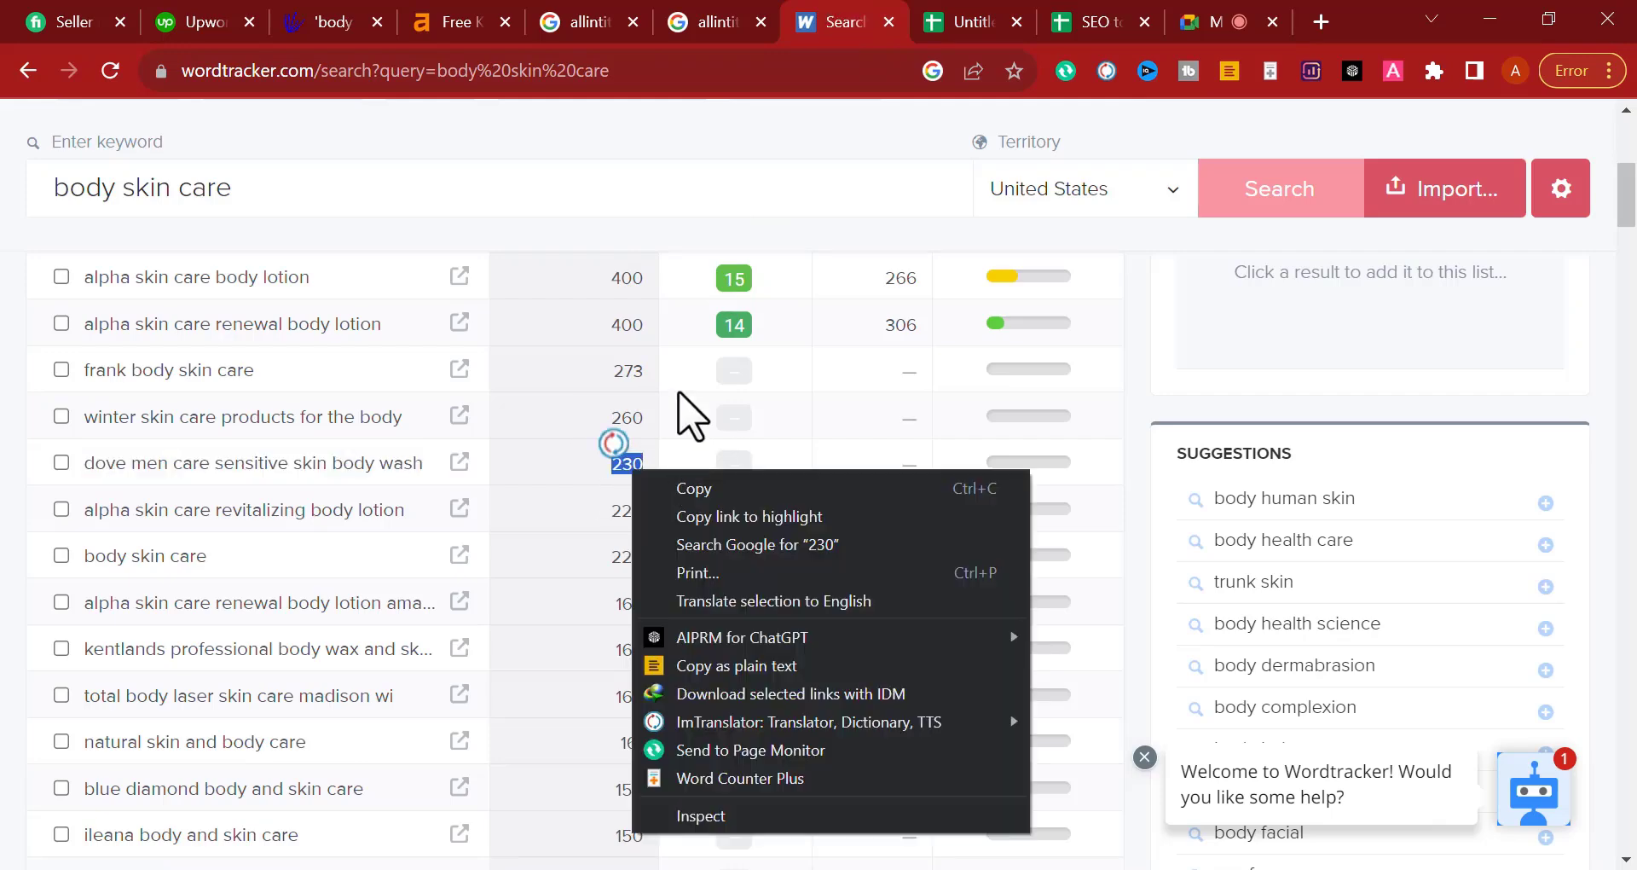
left_click(687, 443)
left_click(938, 12)
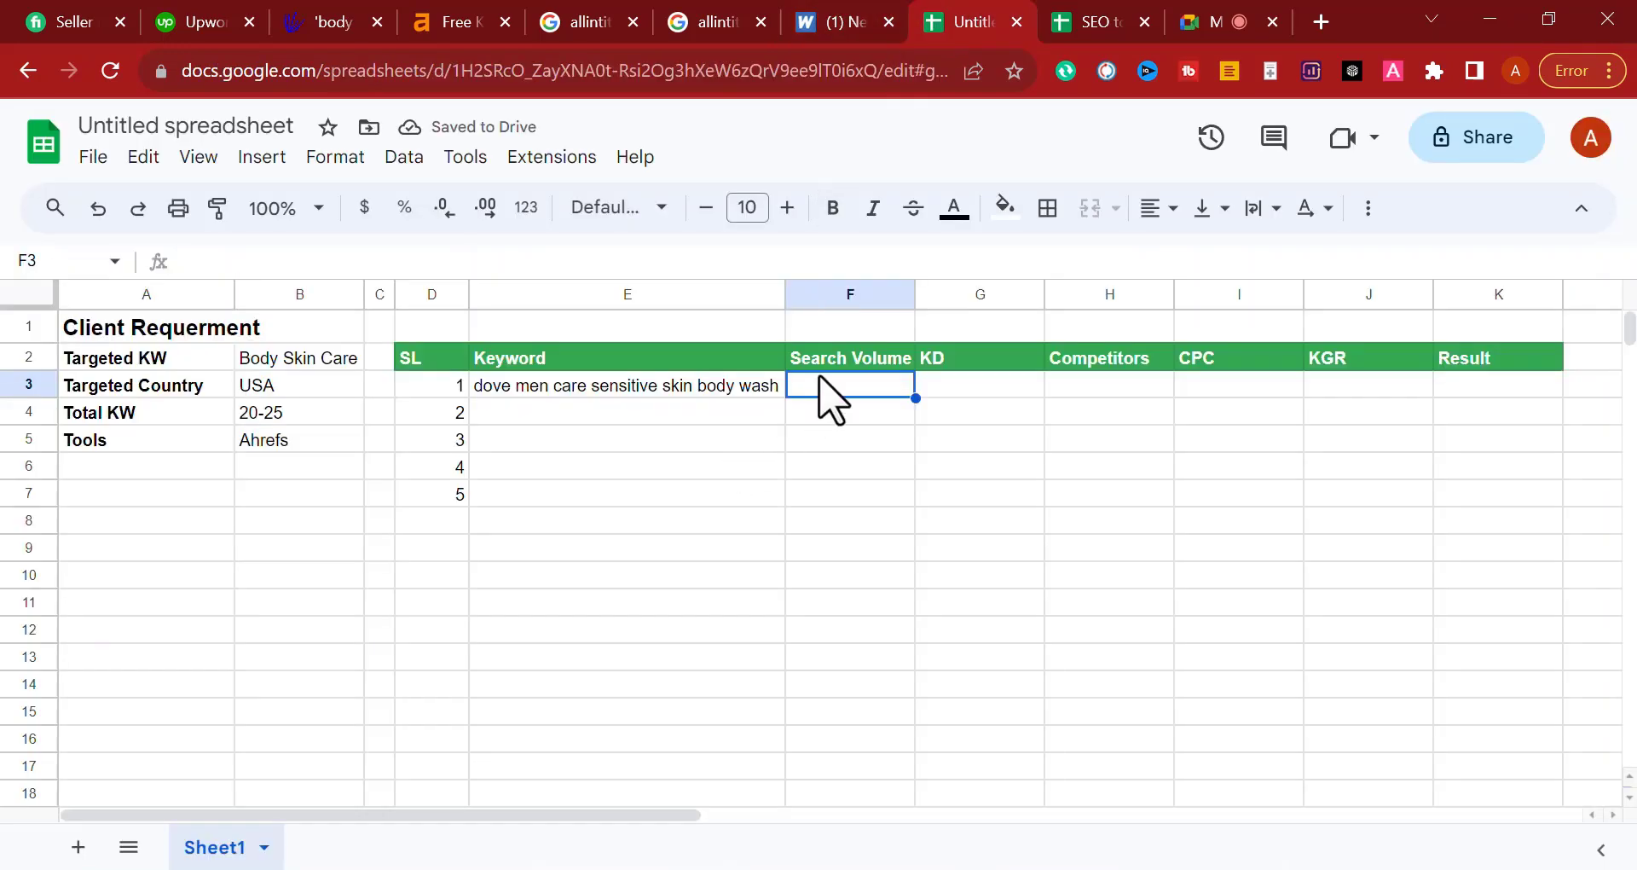
key("ctrl+v")
Step: Copy "wordtracker" from the Wordtracker web address and replace the Tools entry in cell B5 of the untitled spreadsheet with it
left_click(832, 24)
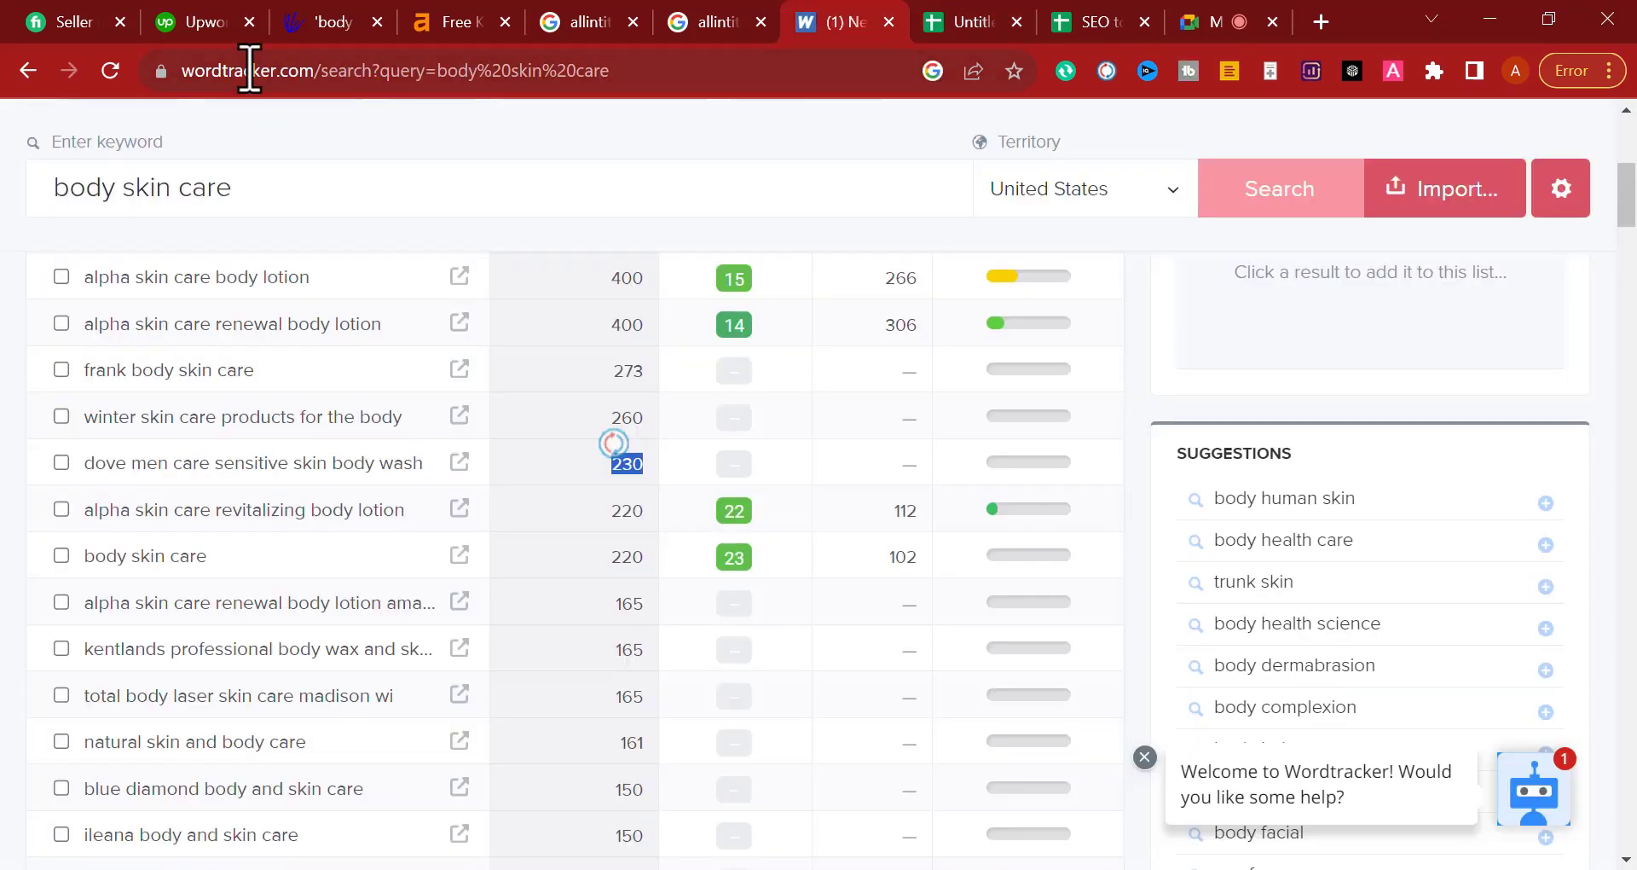
double_click(255, 70)
right_click(255, 71)
left_click(322, 220)
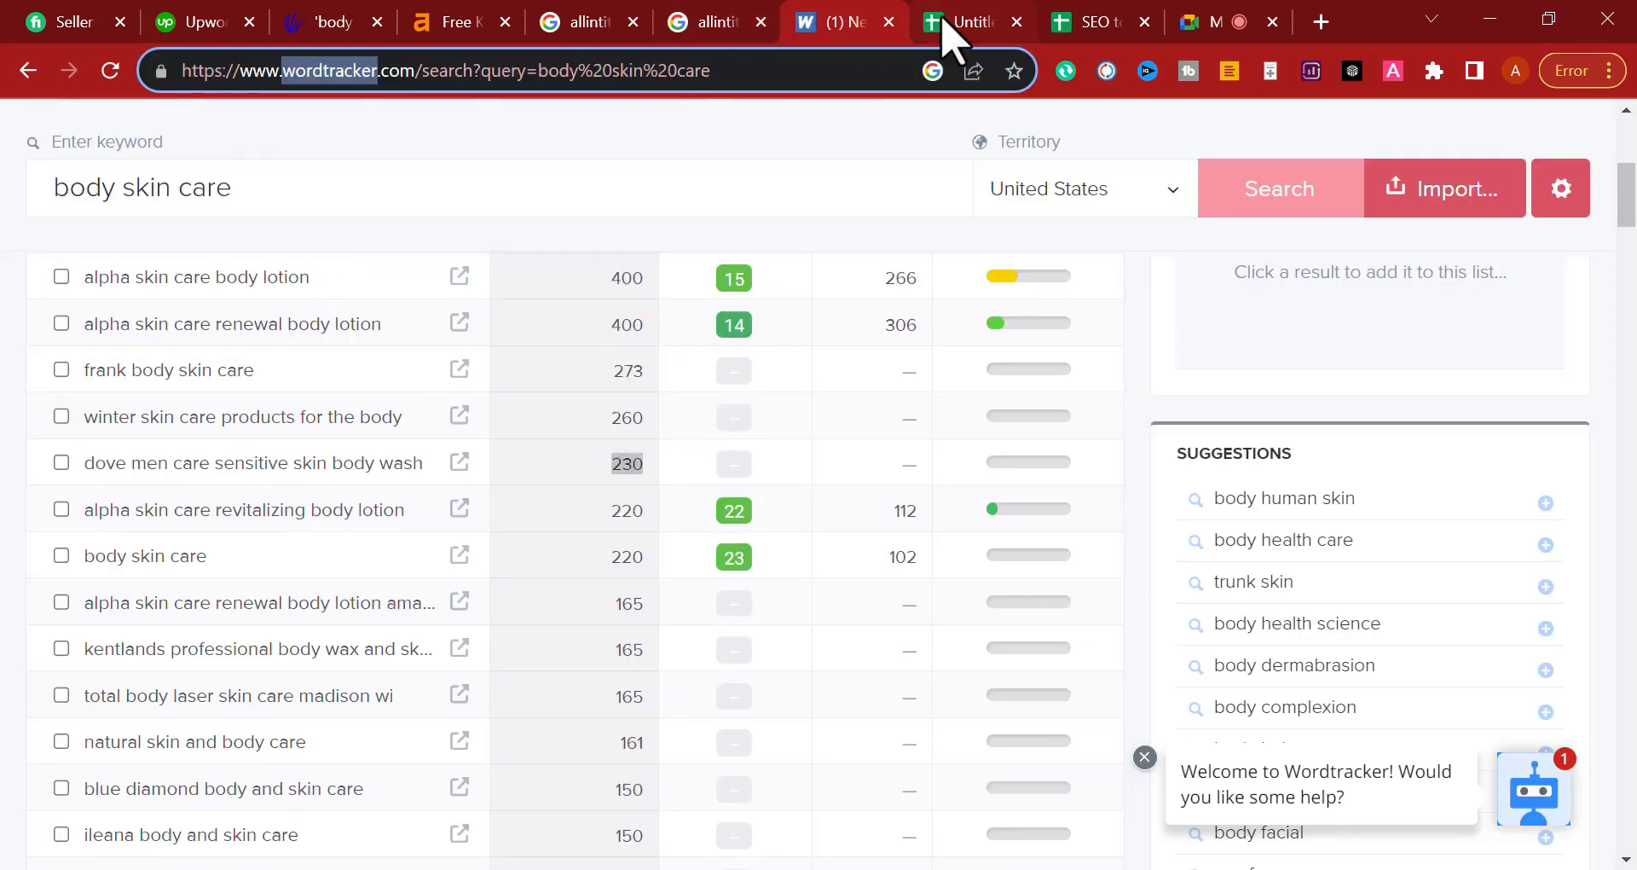
left_click(942, 21)
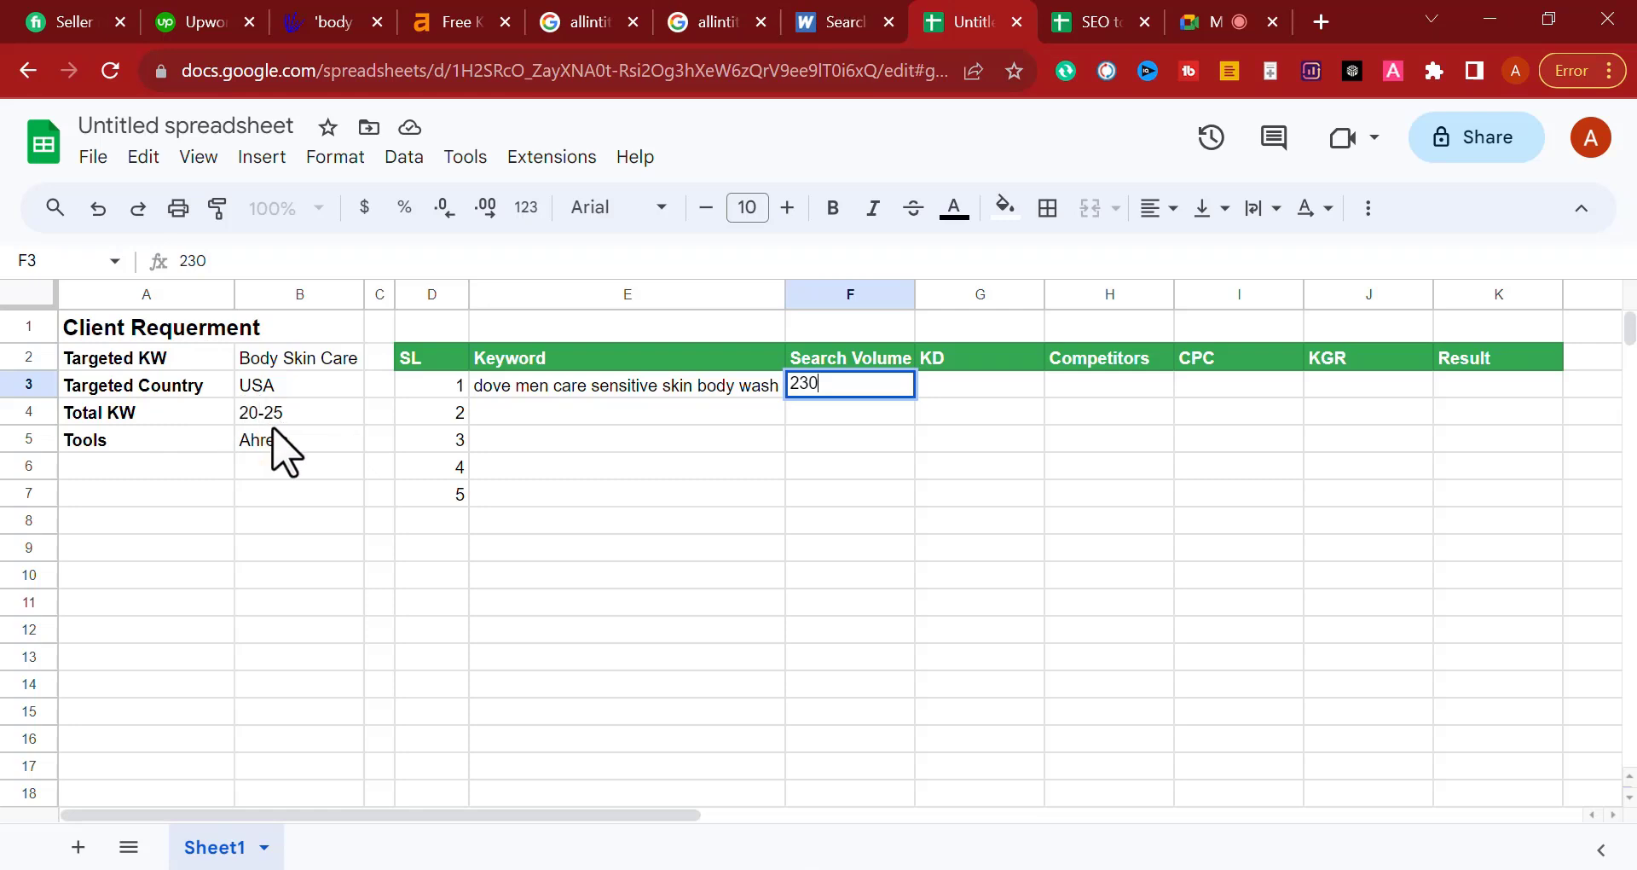
double_click(273, 439)
key("ctrl+v")
key("Return")
left_click(307, 493)
left_click(294, 550)
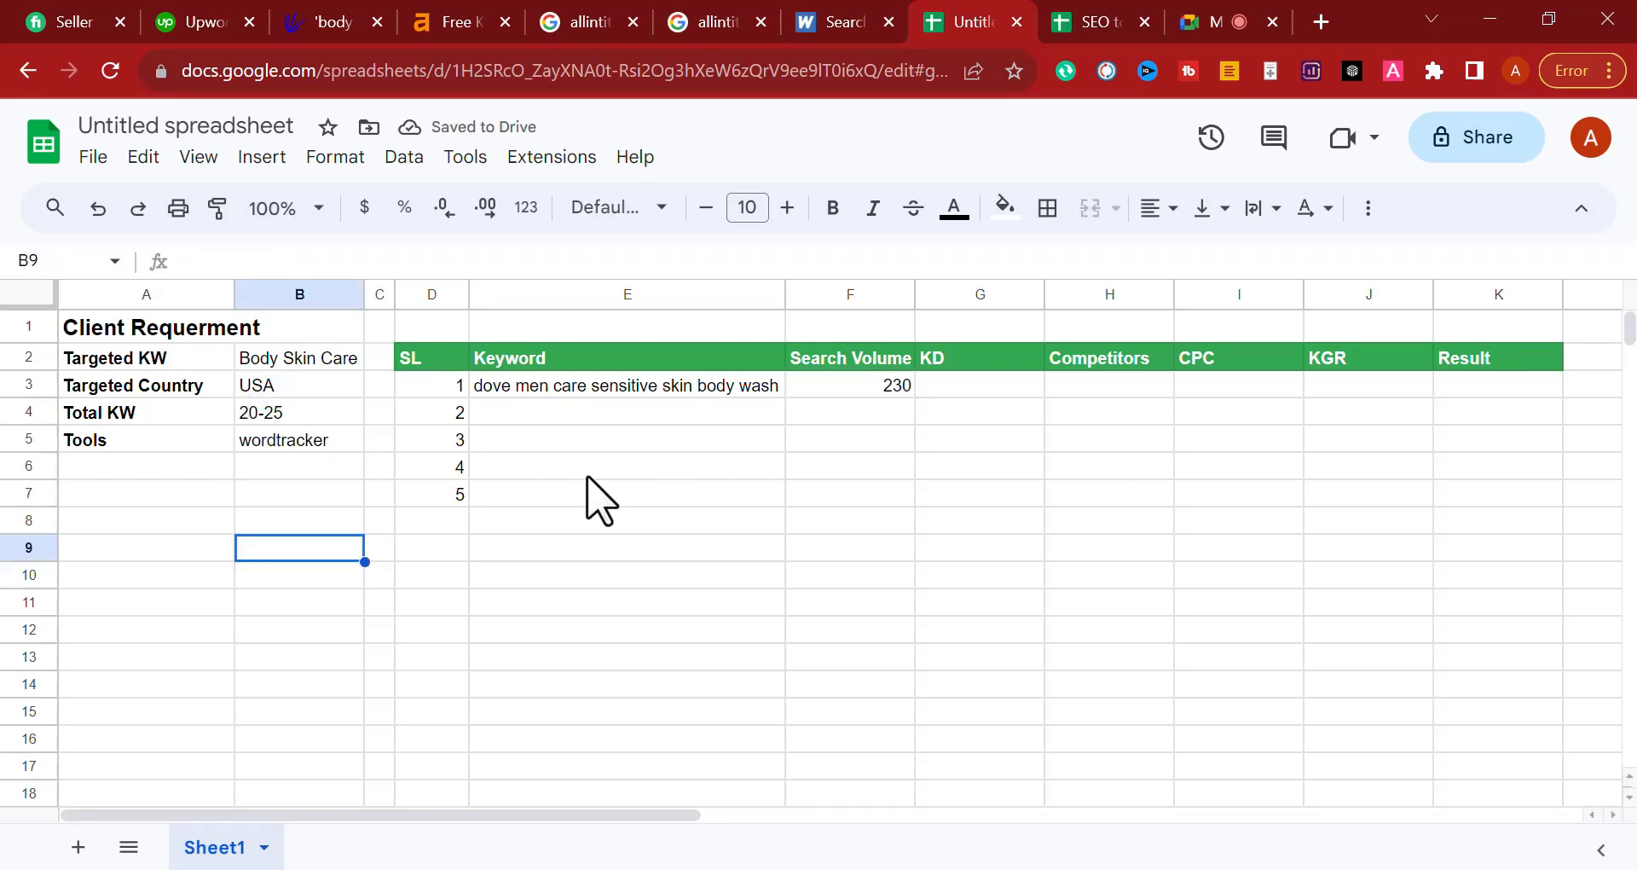
Step: Examine the Wordtracker Competition values for "dove men care sensitive skin body wash" and the other keywords, with KD cell G3 selected in the spreadsheet
left_click(1002, 405)
left_click(835, 23)
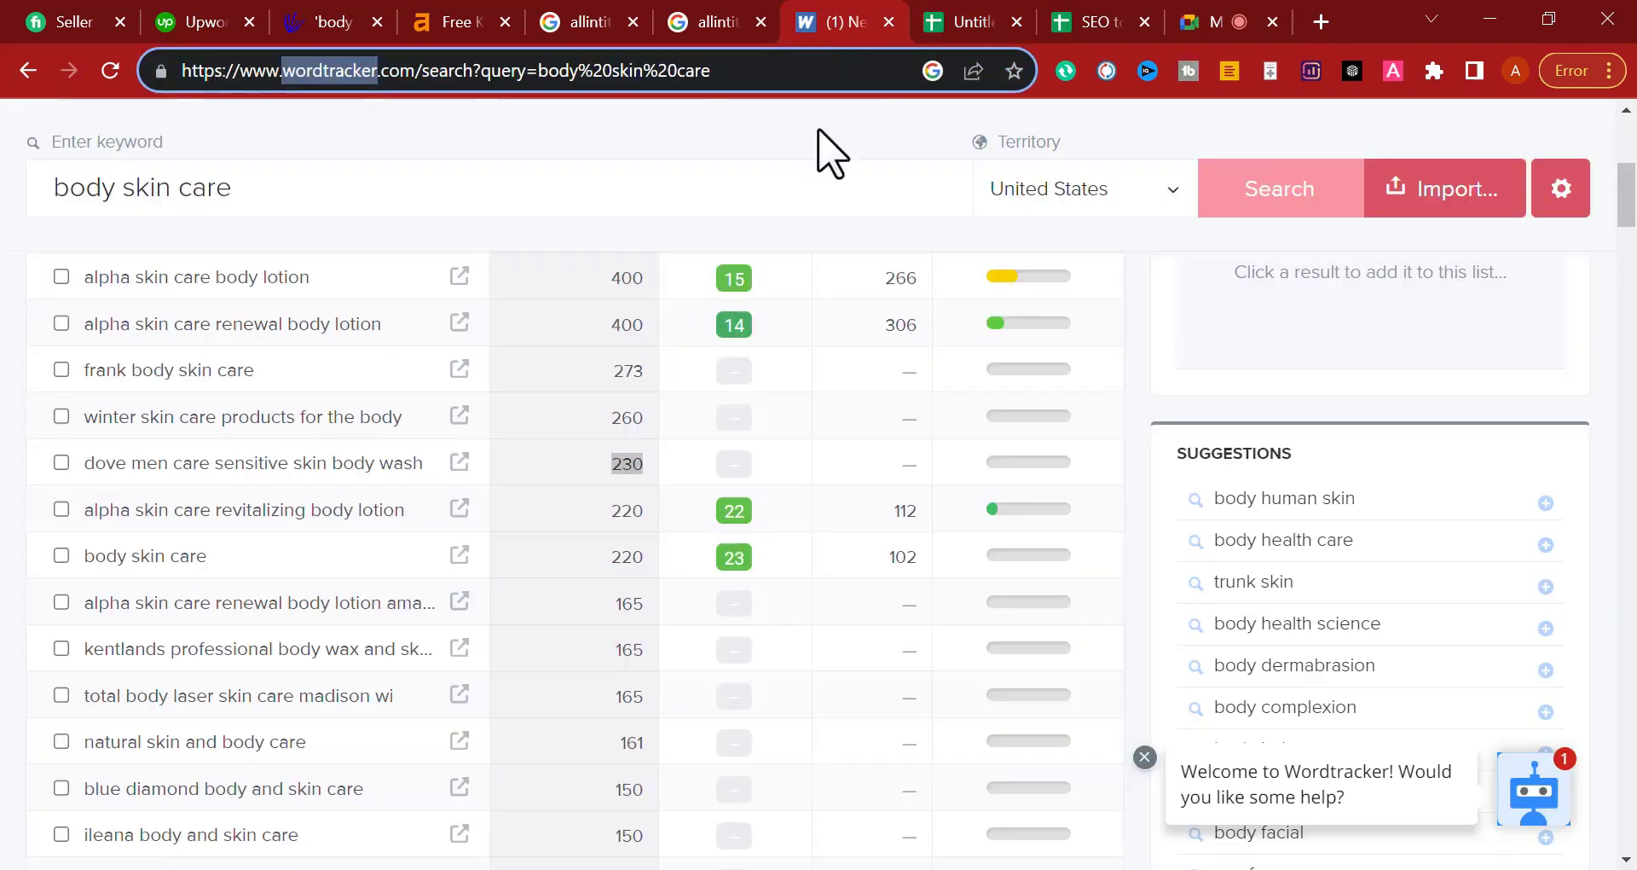
scroll(911, 554, "up", 5)
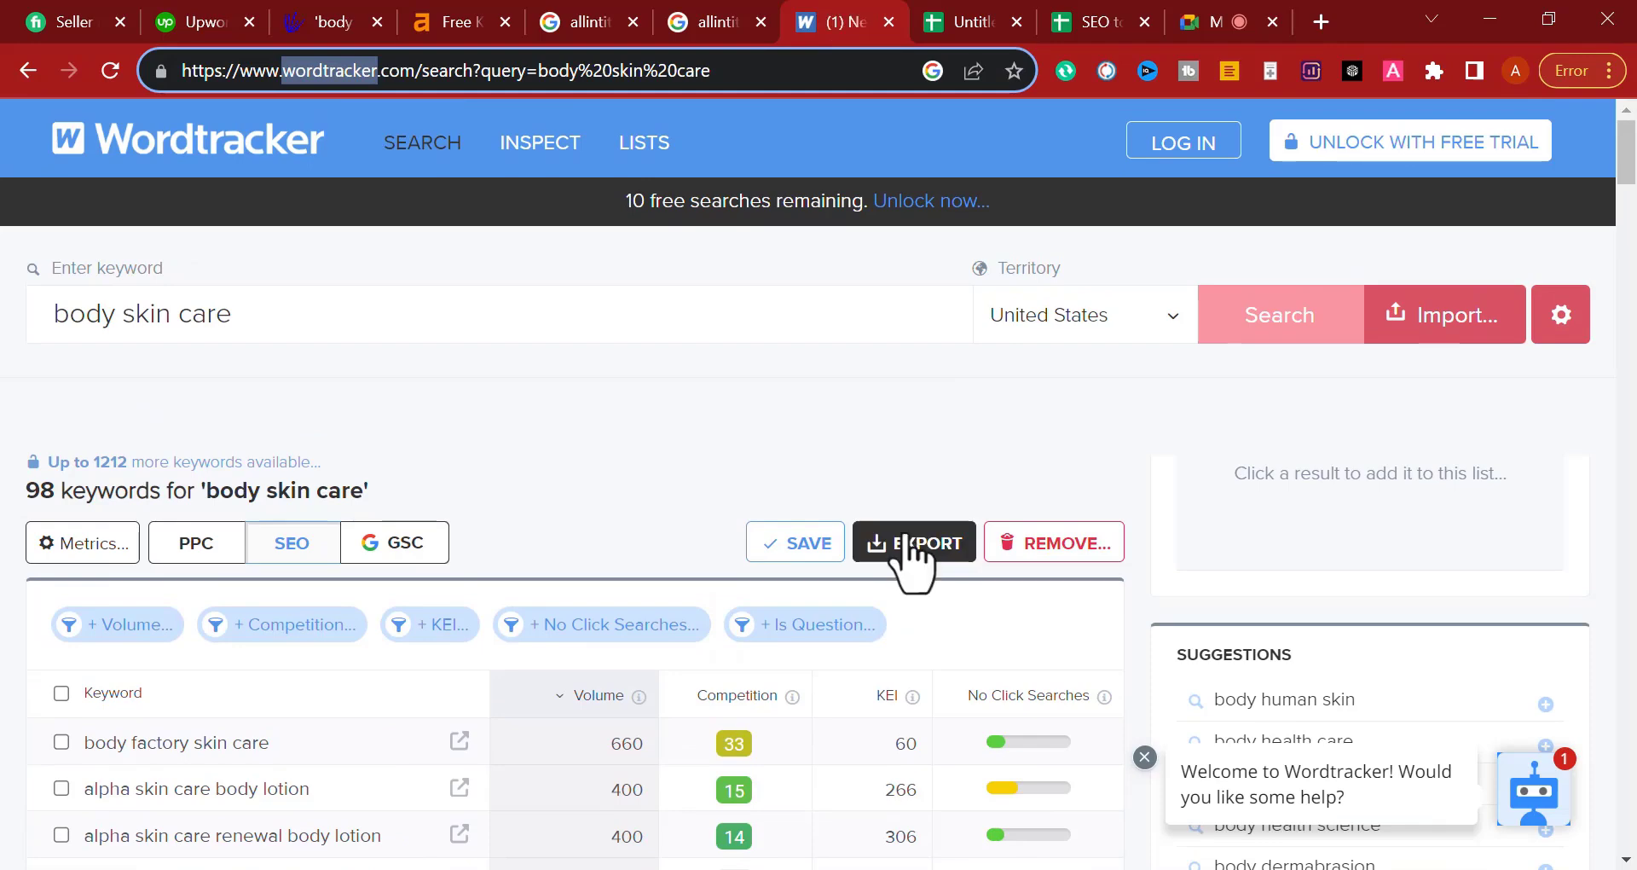
scroll(908, 556, "down", 2)
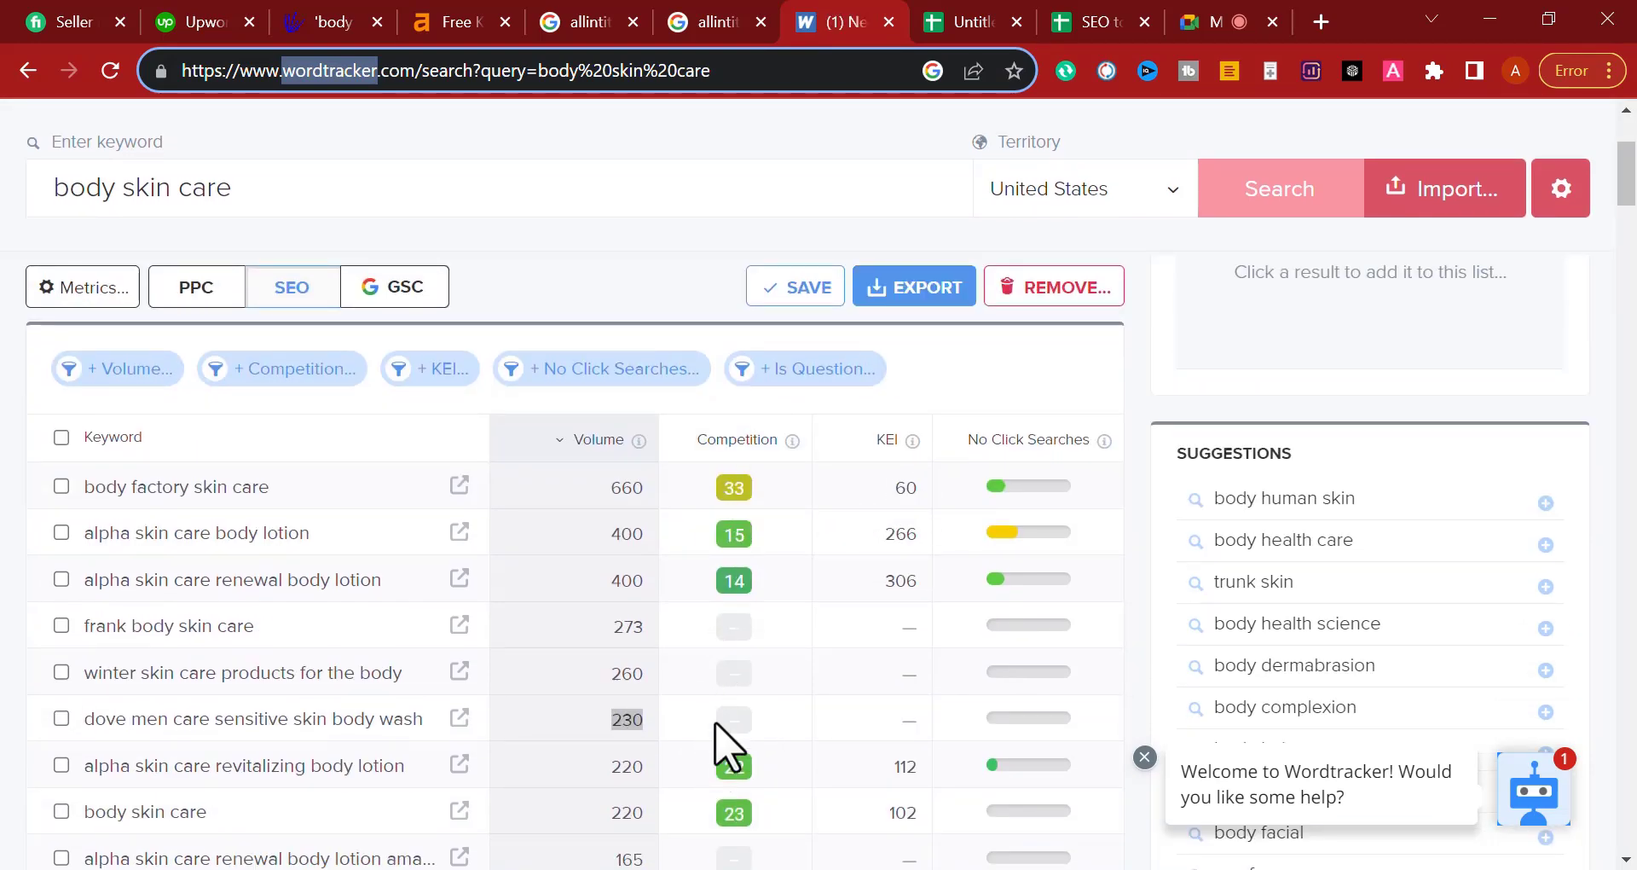
scroll(742, 720, "down", 3)
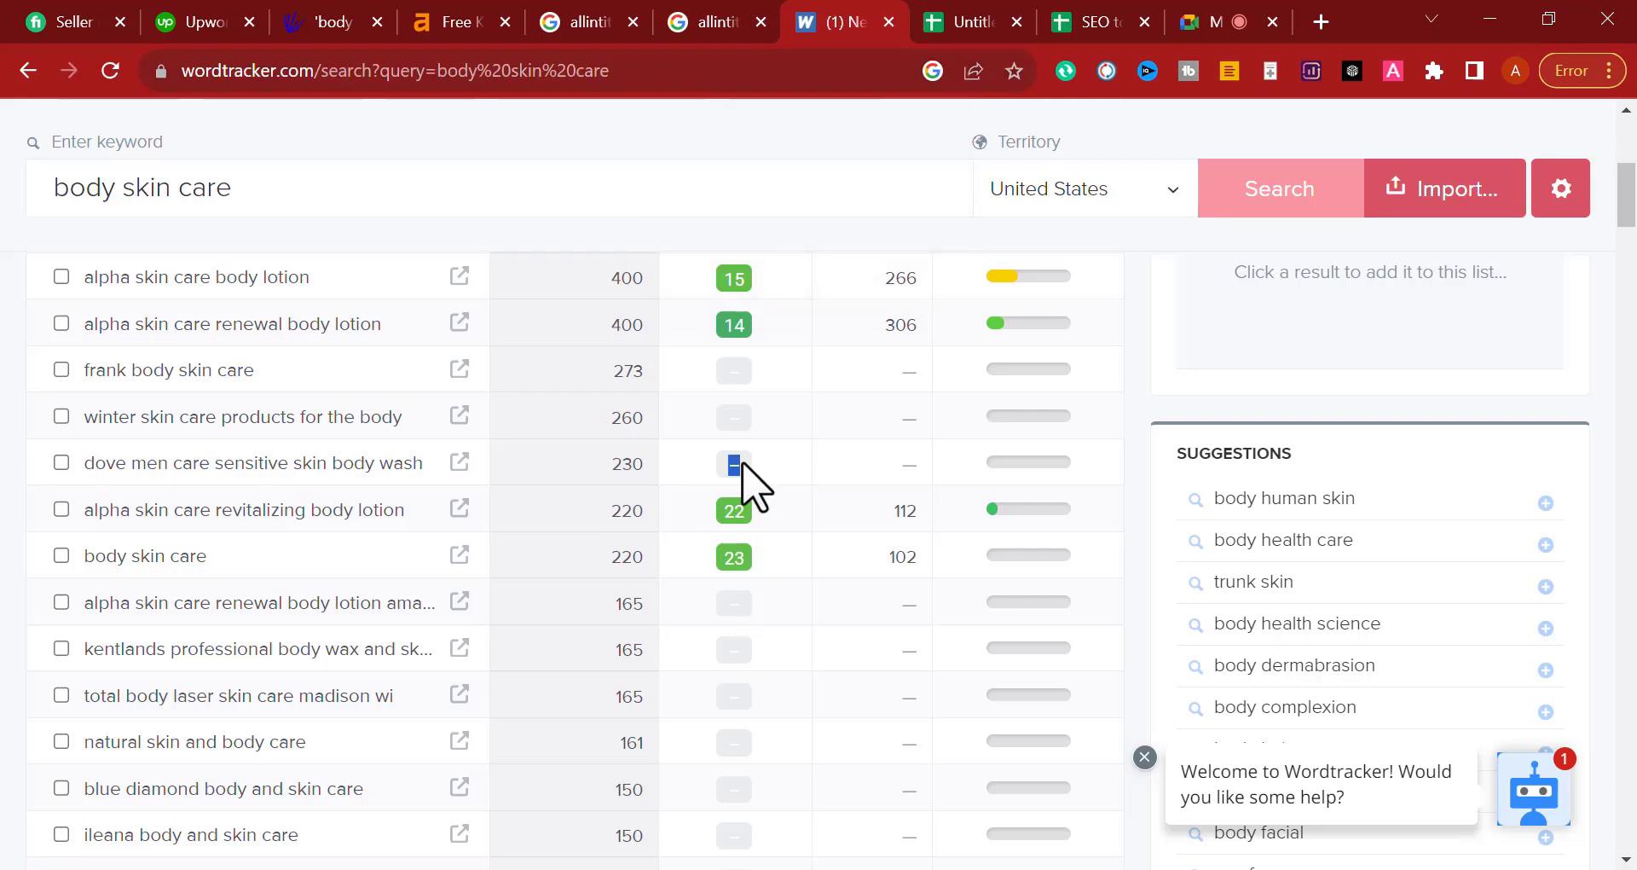
left_click(959, 21)
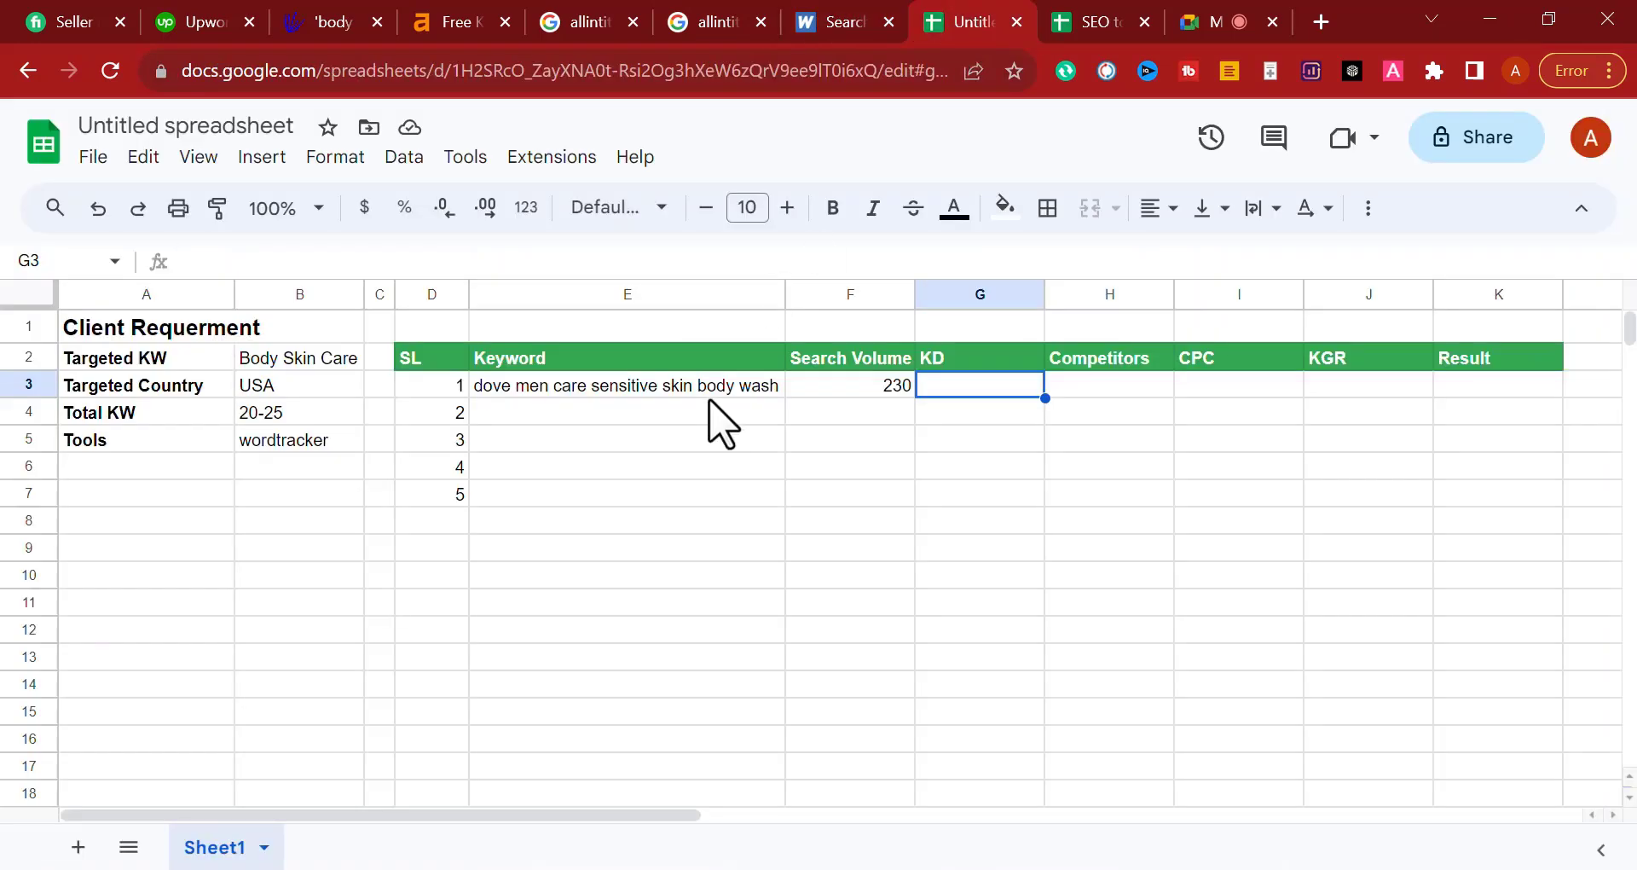
left_click(833, 30)
scroll(730, 567, "down", 10)
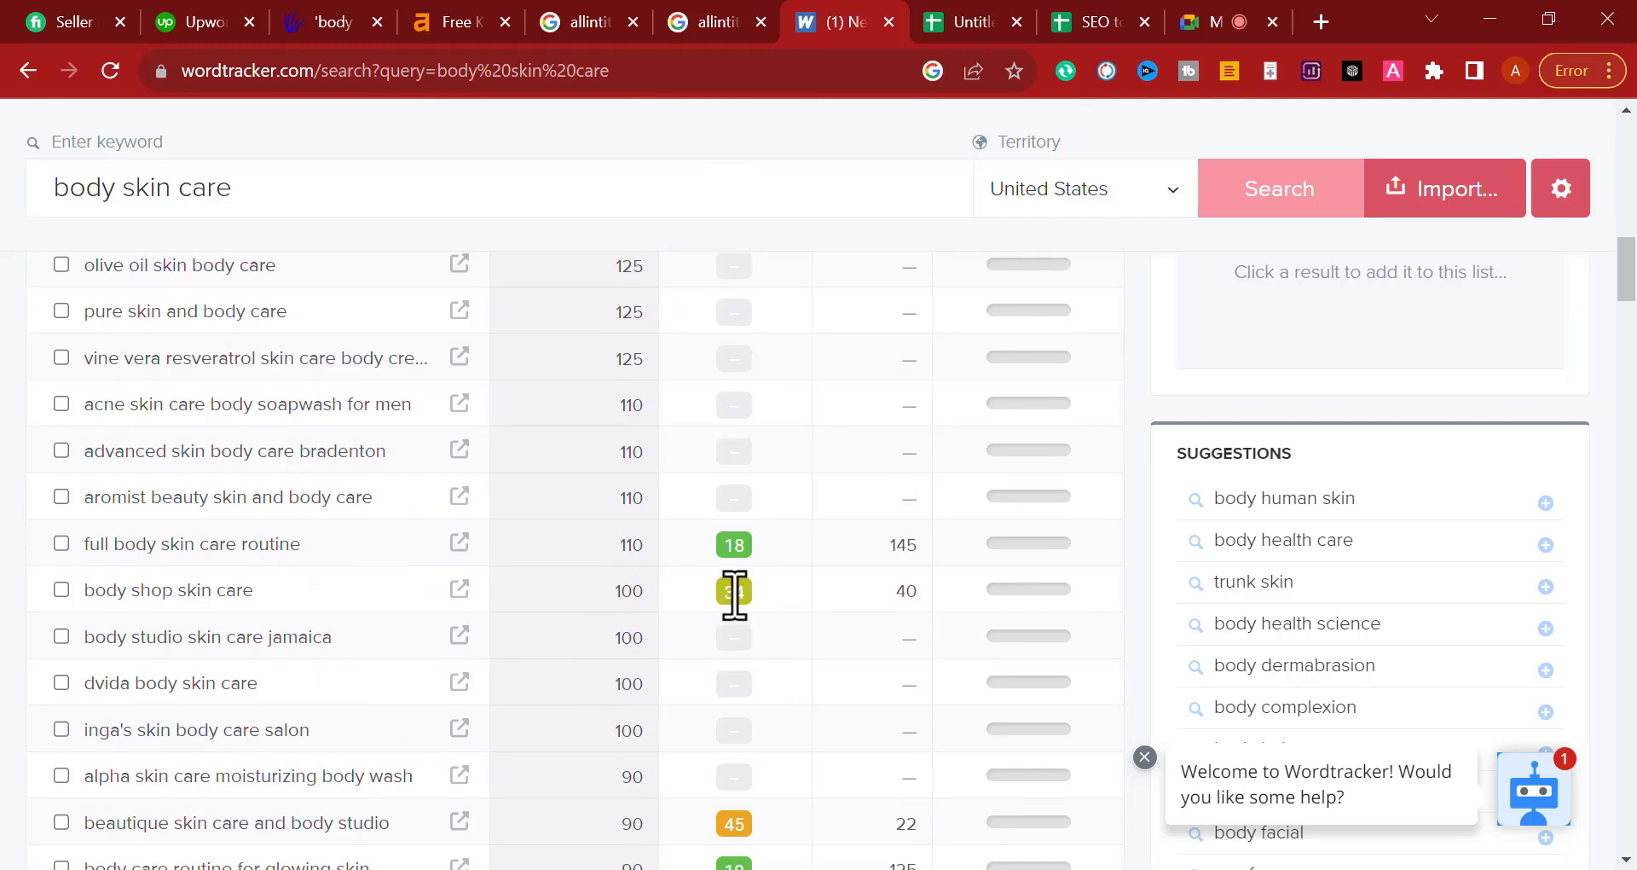
scroll(735, 591, "down", 5)
scroll(735, 695, "down", 2)
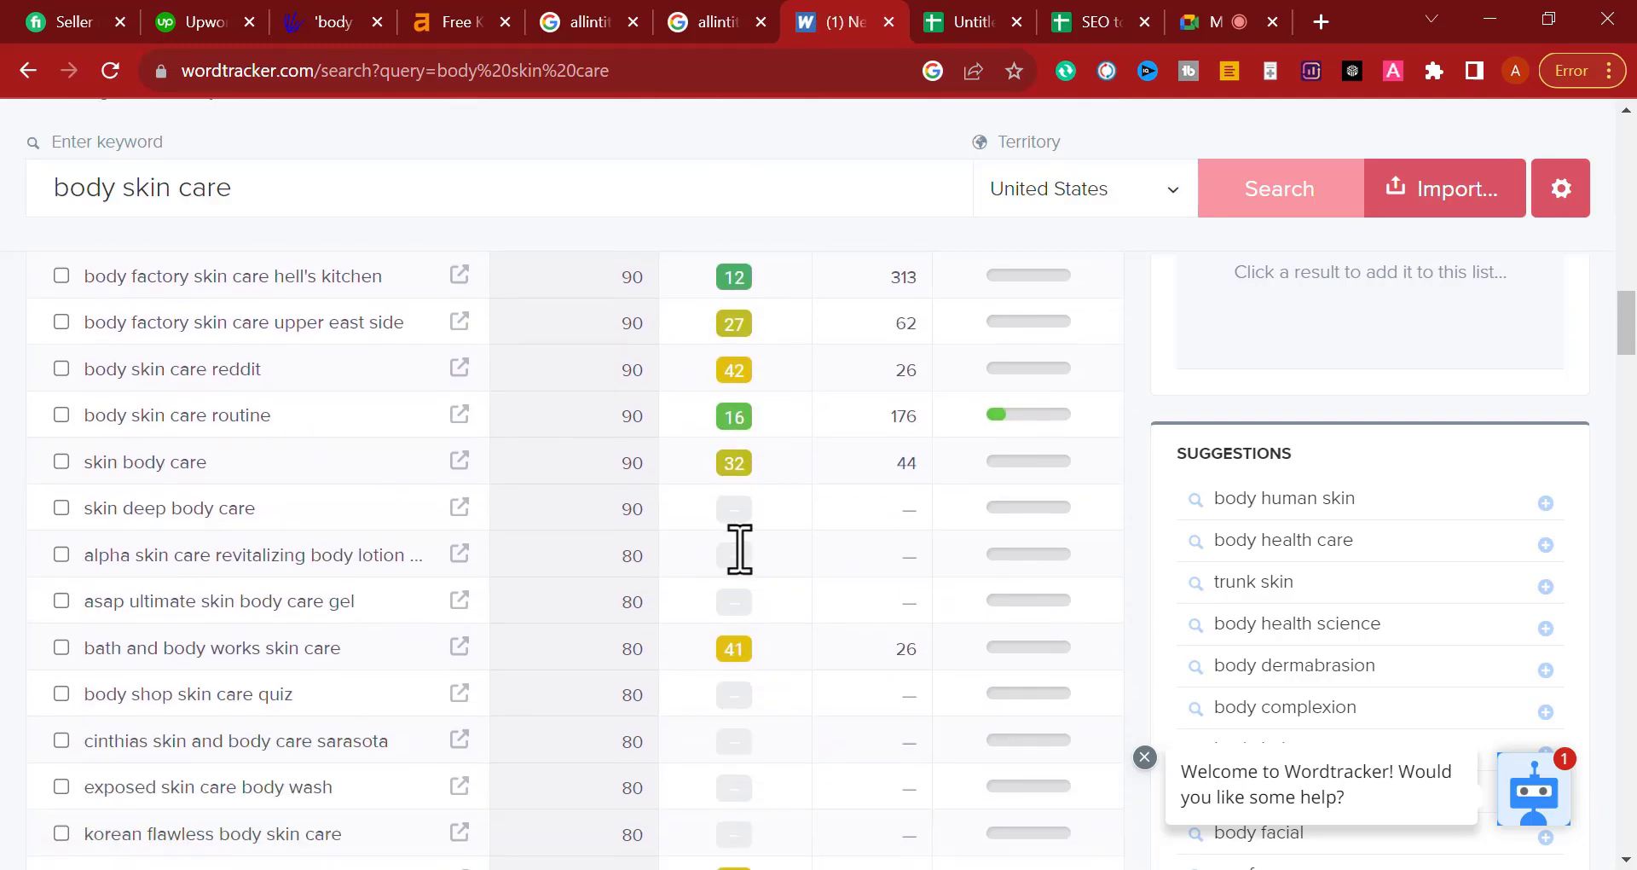
scroll(734, 601, "up", 15)
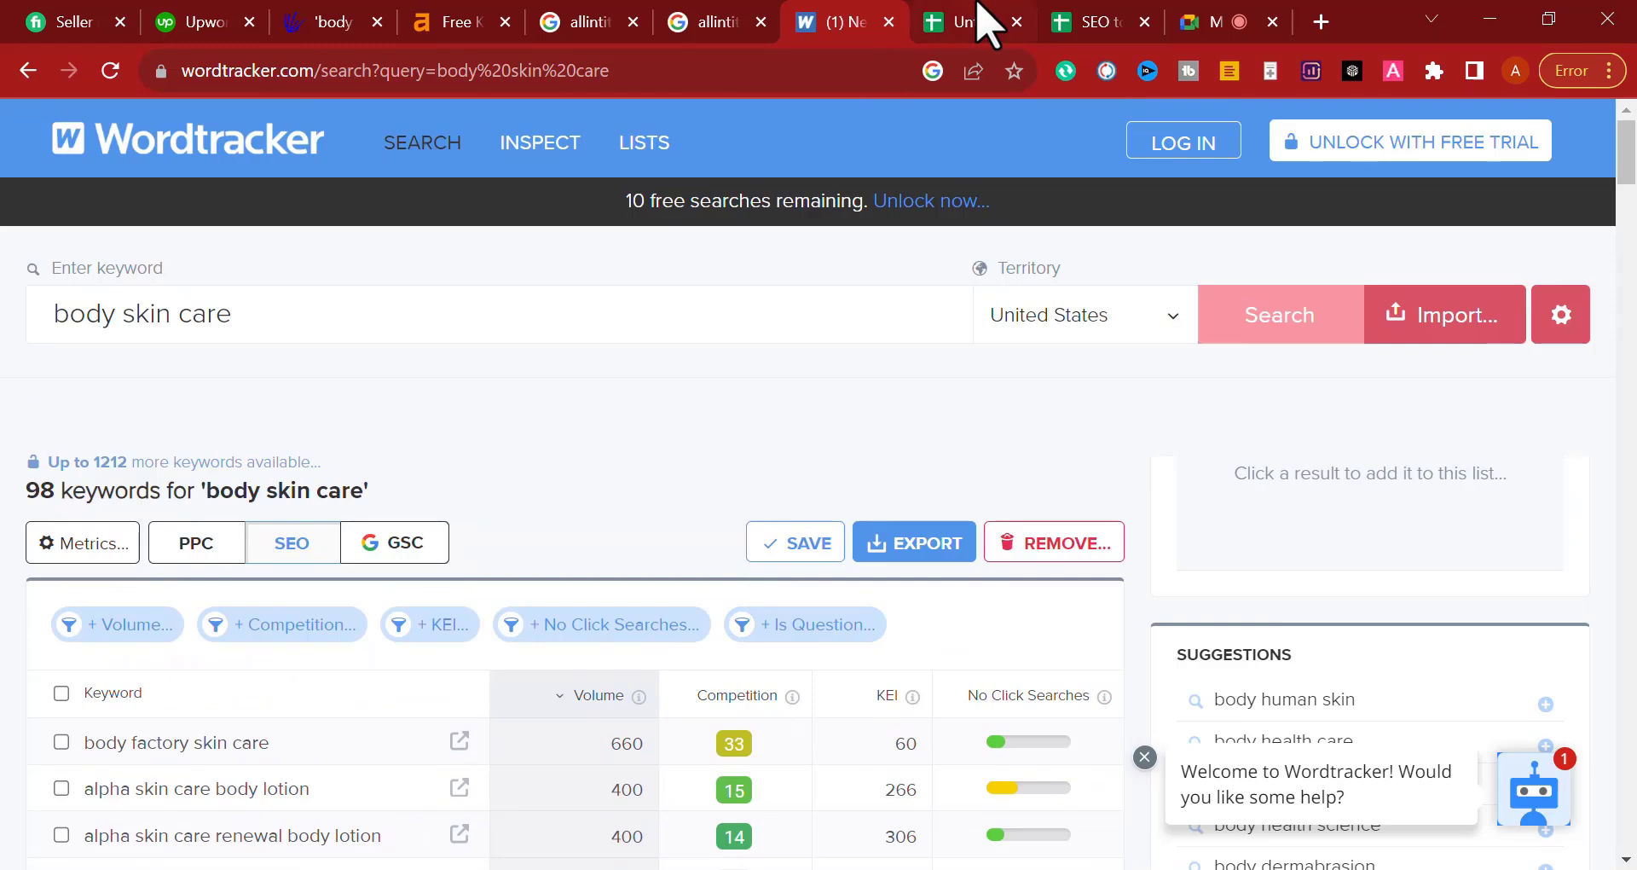
Step: Enter "Low" as the keyword's KD in cell G3 of the untitled spreadsheet and select the Competitors cell H3
left_click(979, 18)
double_click(950, 398)
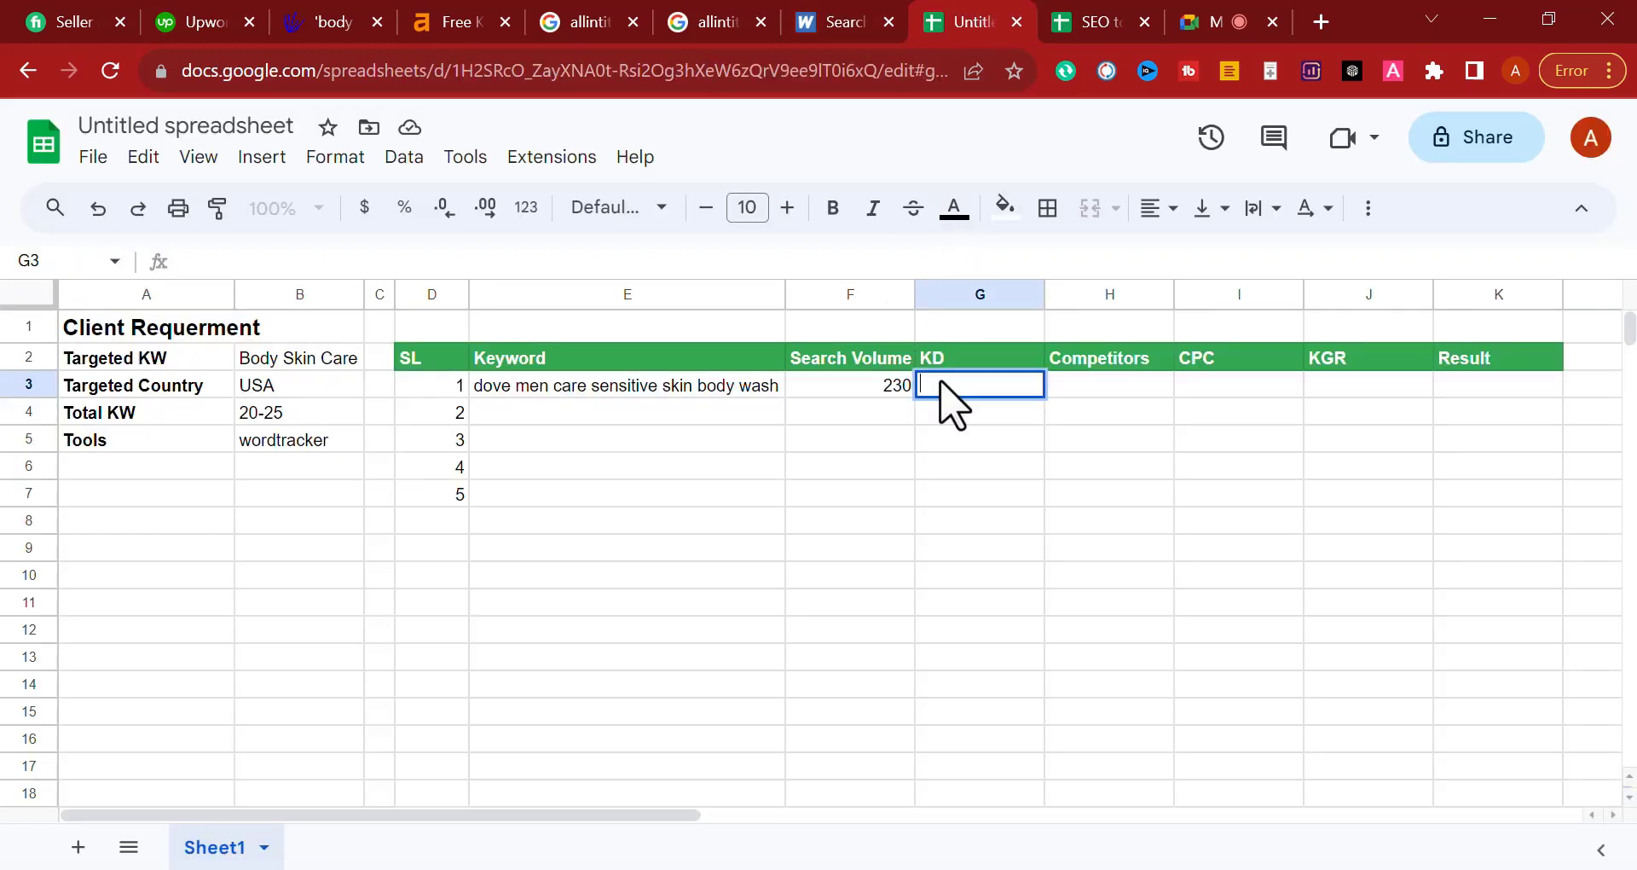
type("Low")
left_click(1080, 381)
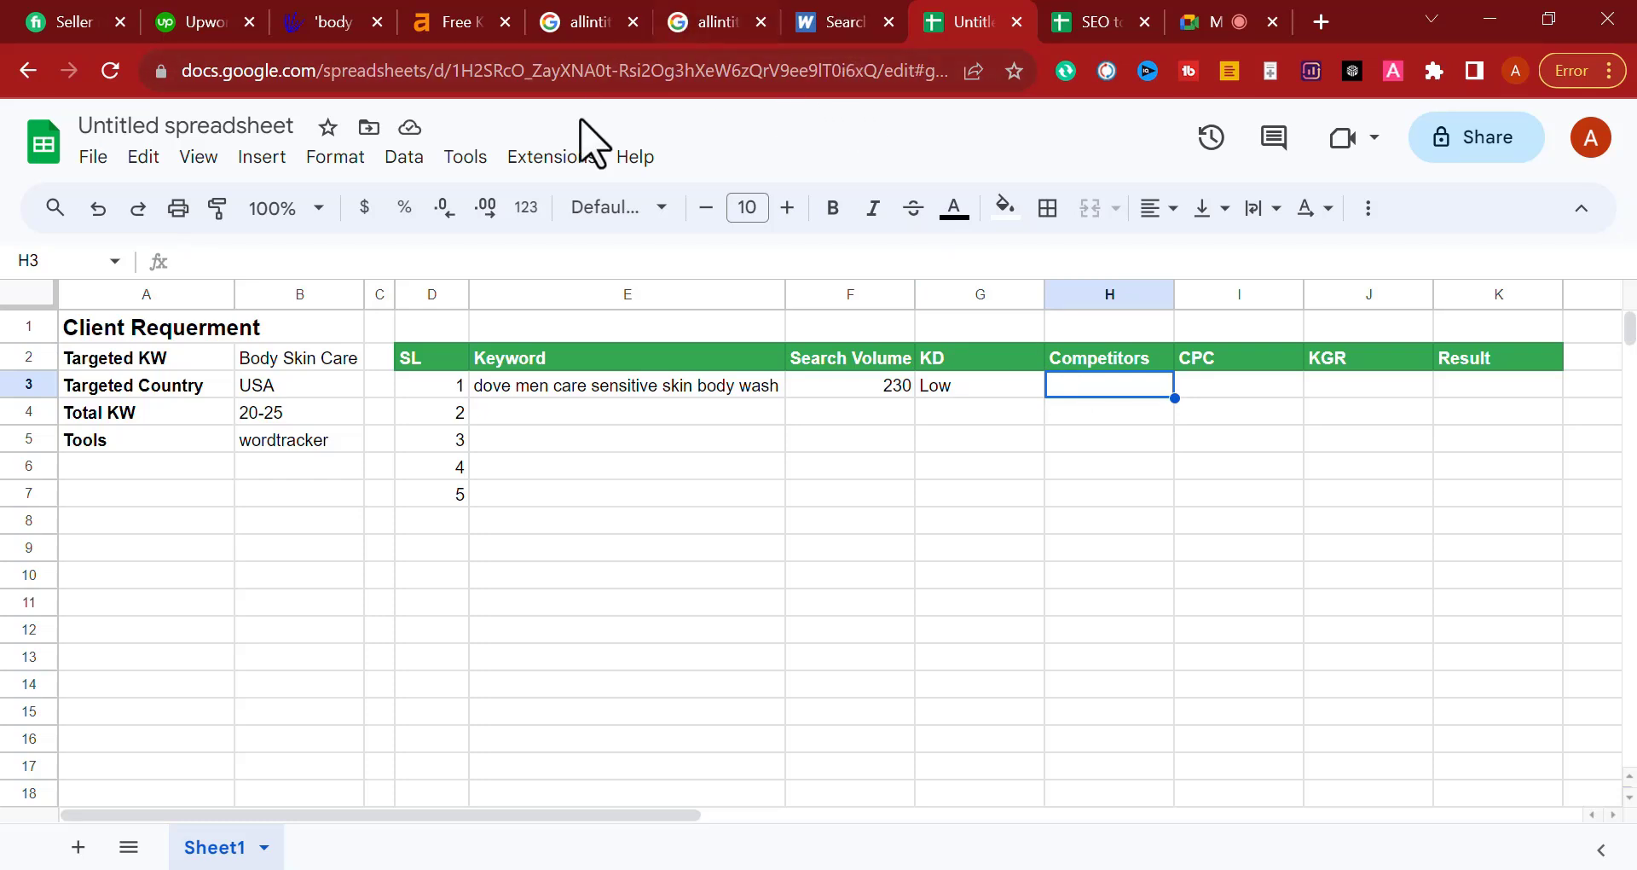
Step: Move the allintitle results browser tab directly after the untitled spreadsheet and look through the competing pages it lists
left_click_drag(705, 36, 972, 38)
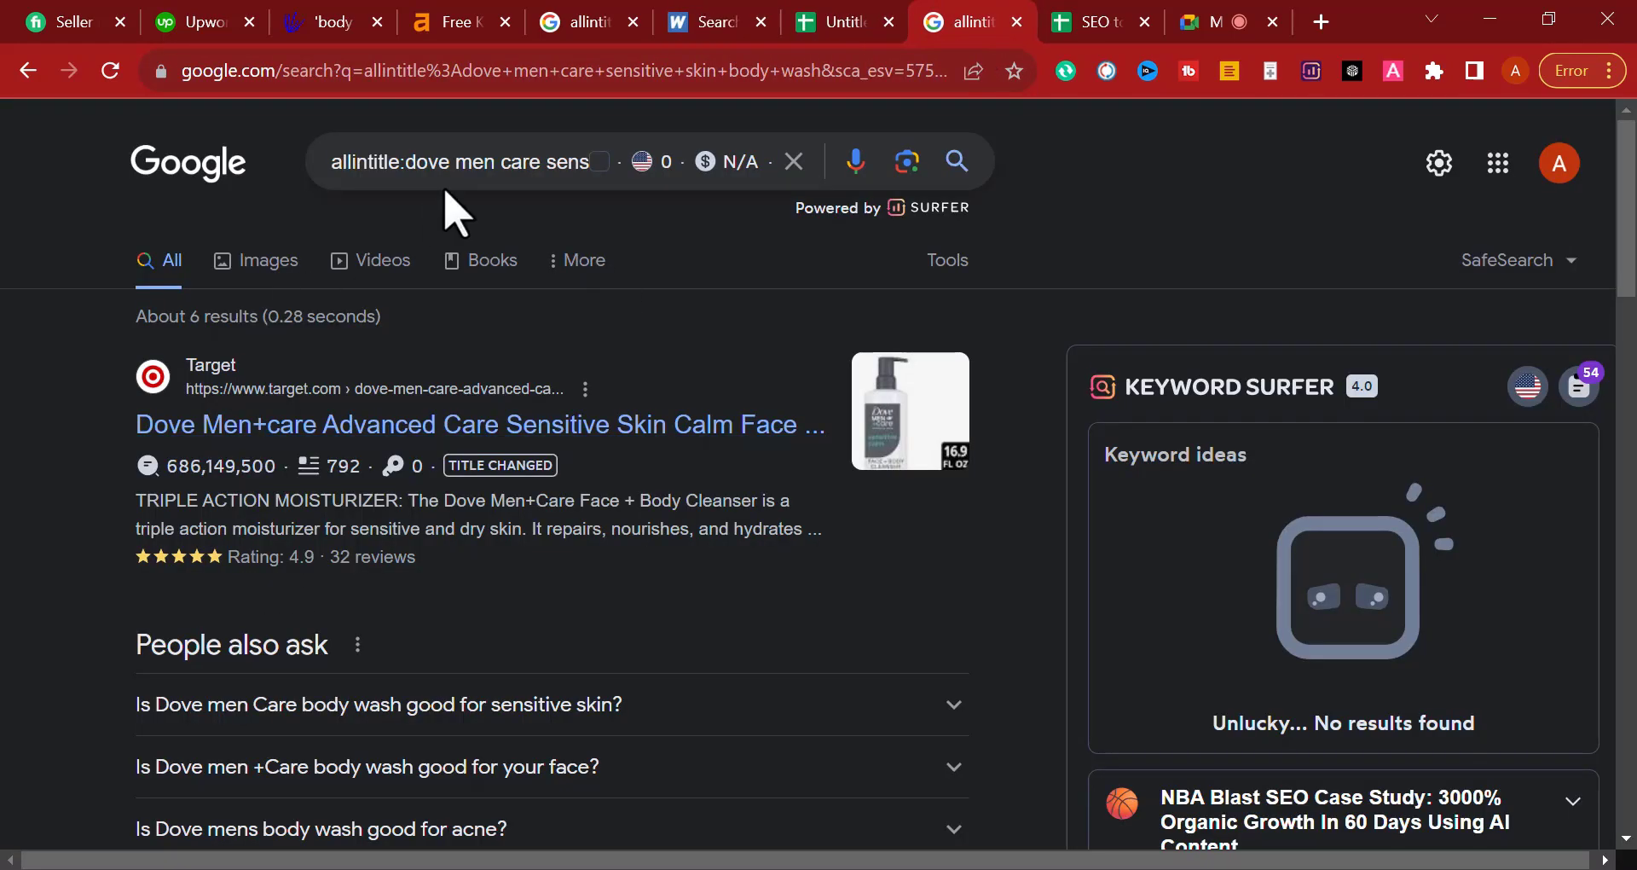
scroll(376, 321, "down", 1)
scroll(290, 320, "down", 15)
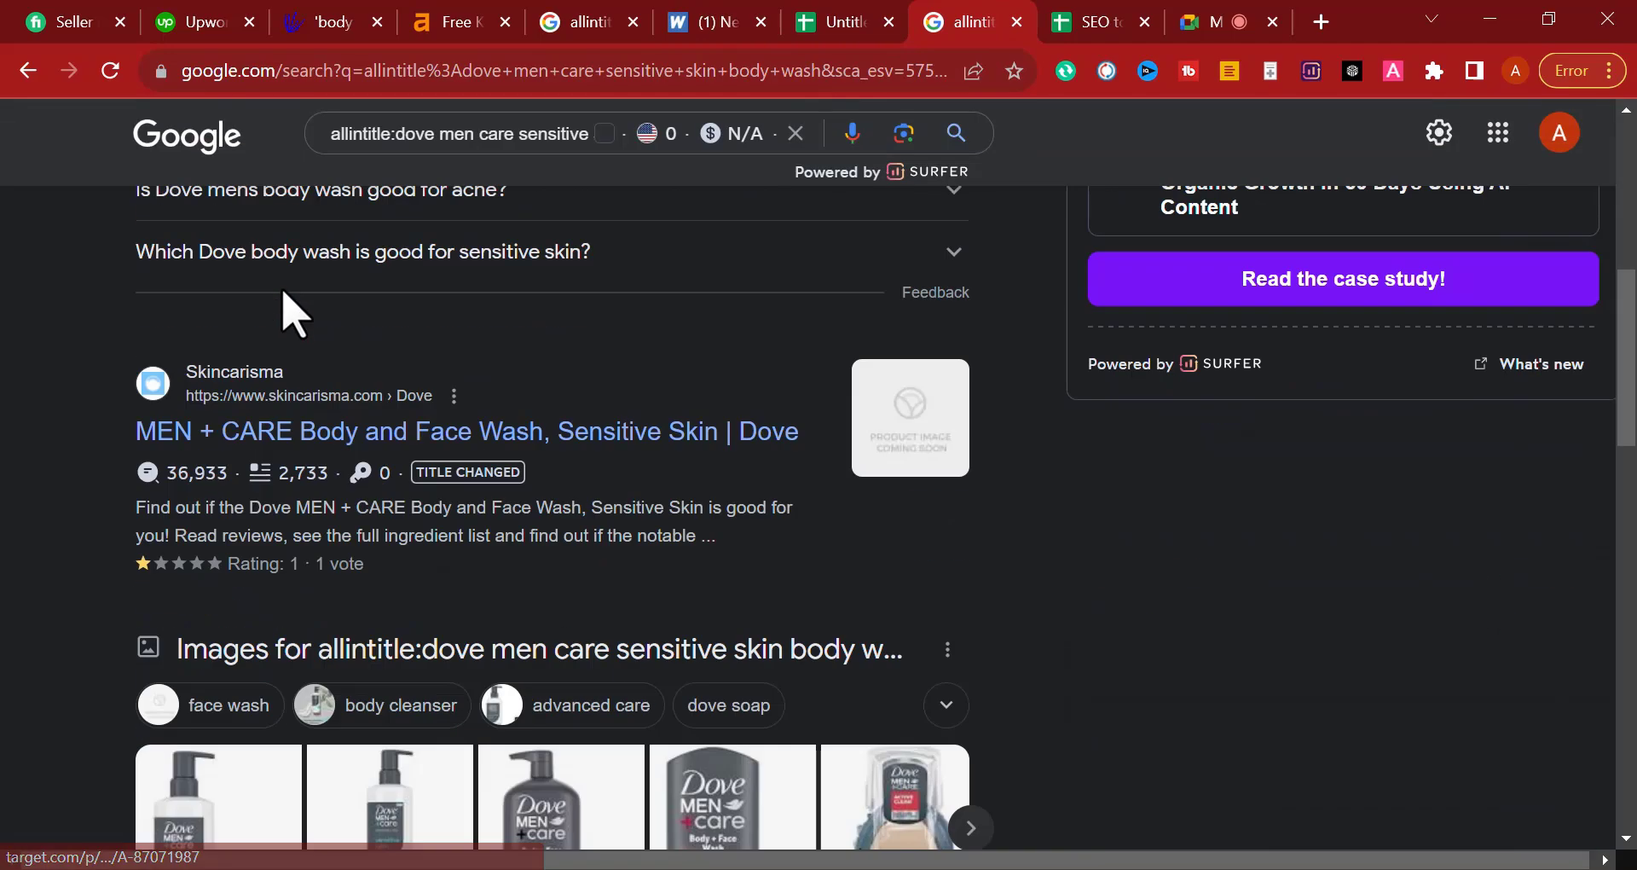
scroll(294, 405, "up", 16)
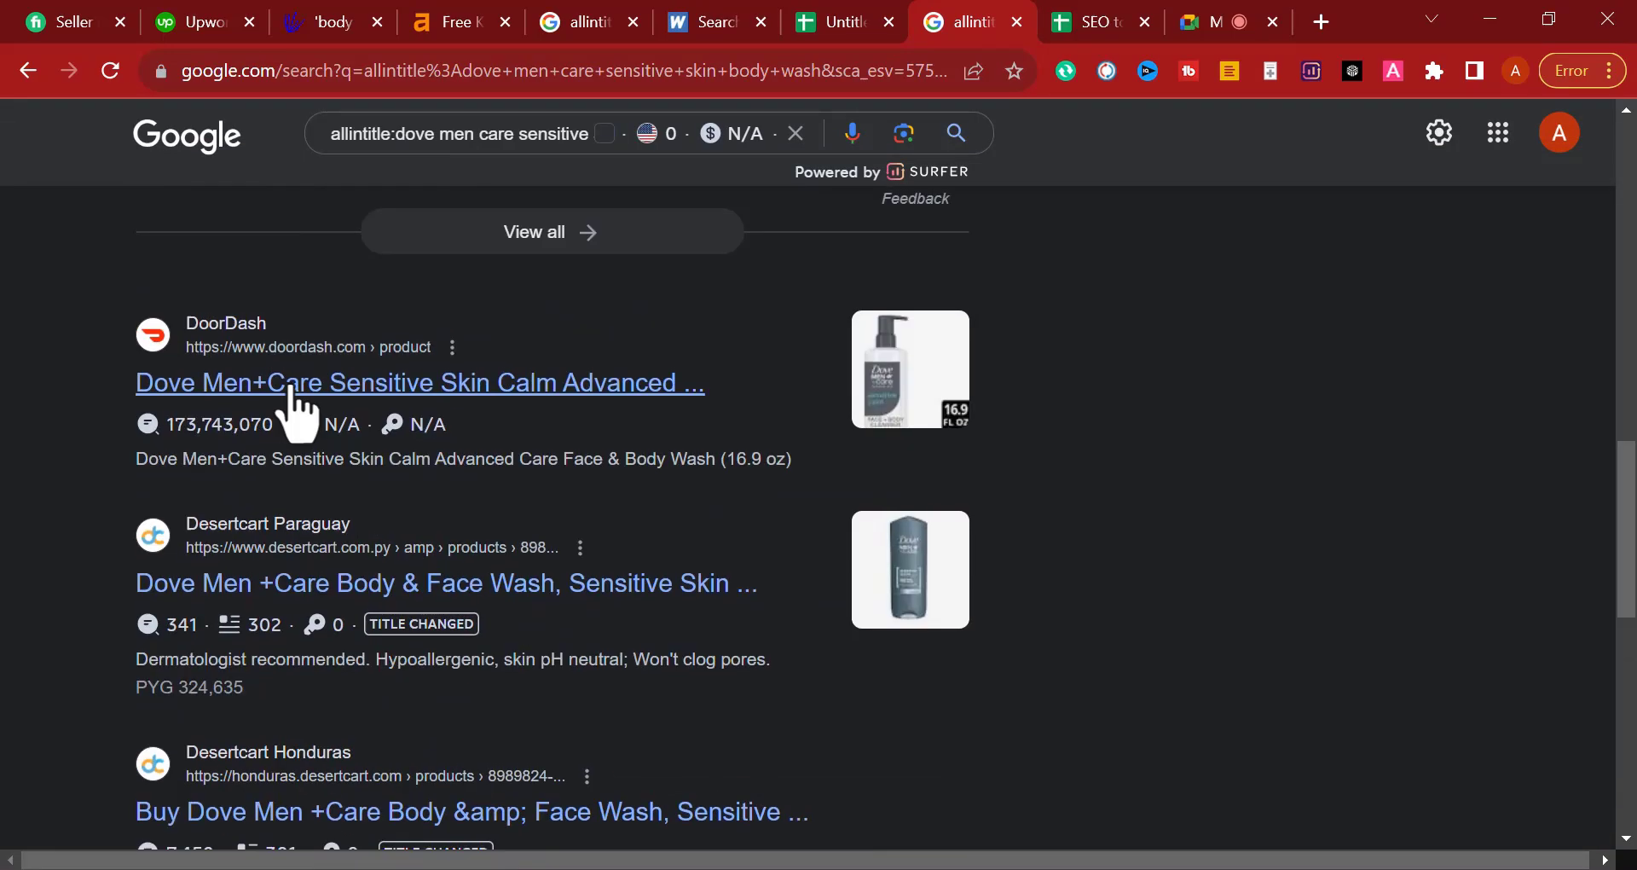
scroll(290, 409, "down", 1)
scroll(290, 413, "down", 2)
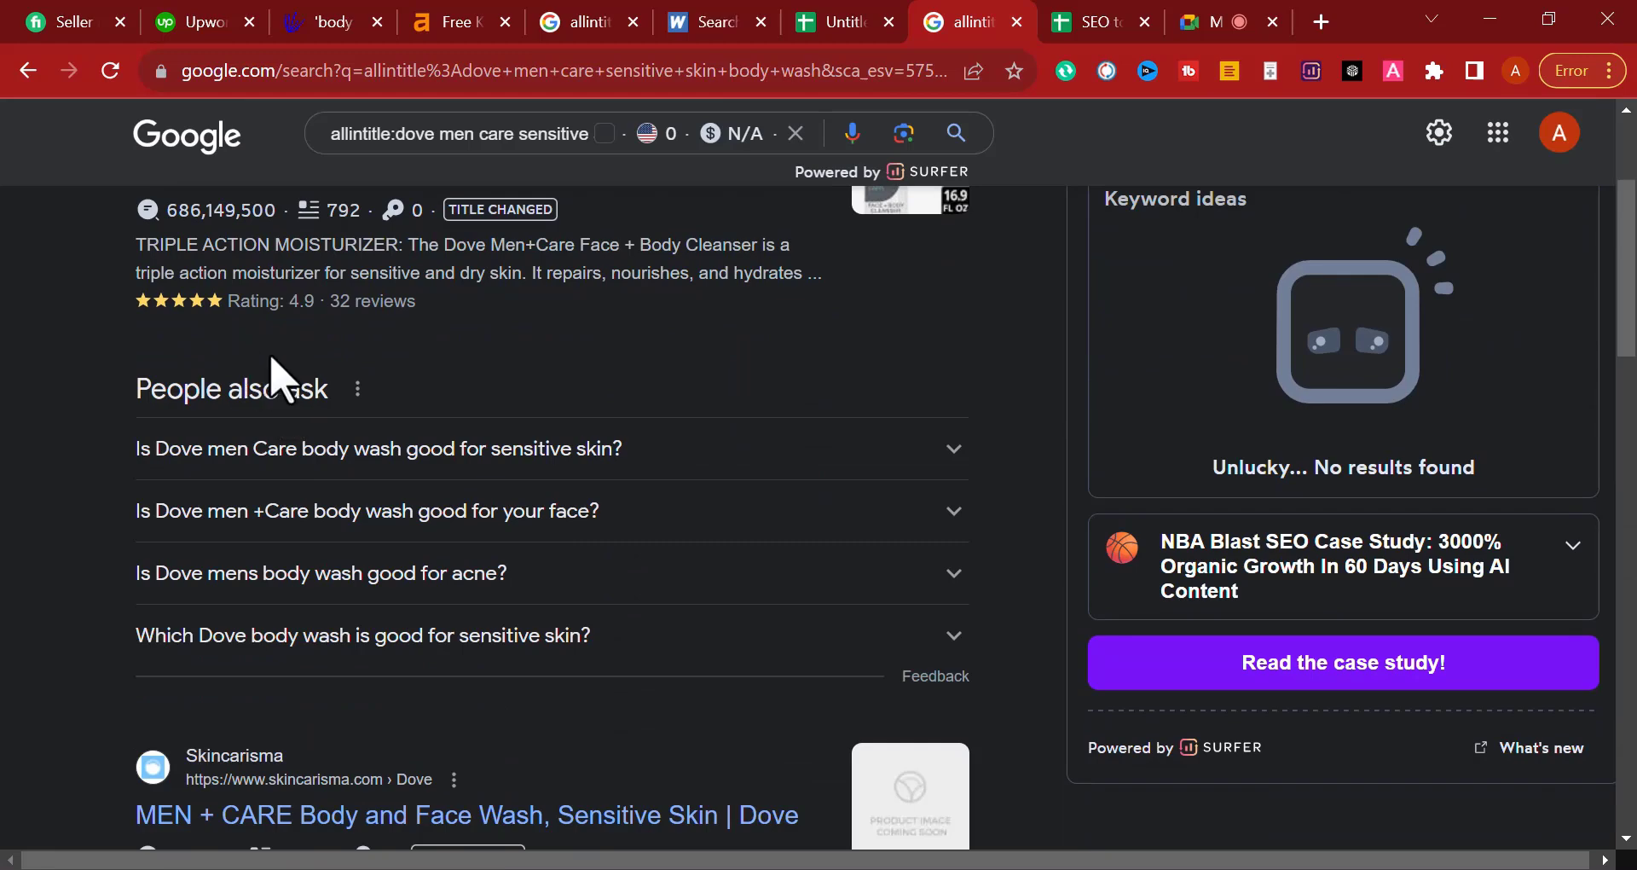
scroll(289, 410, "up", 3)
left_click(843, 23)
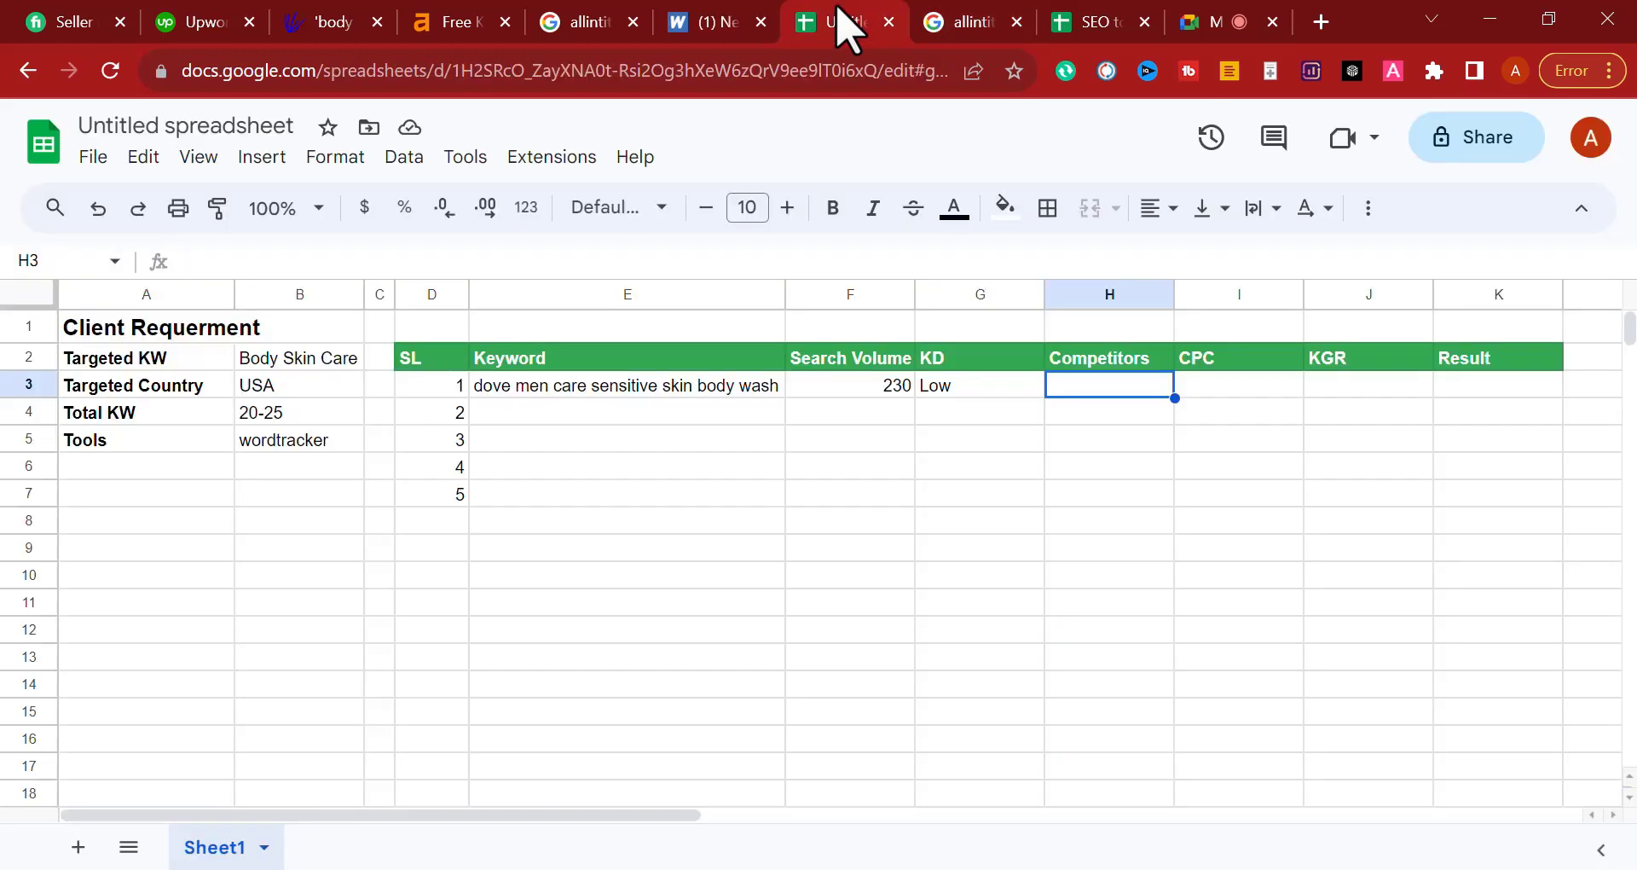
left_click(978, 27)
left_click(870, 18)
left_click(694, 27)
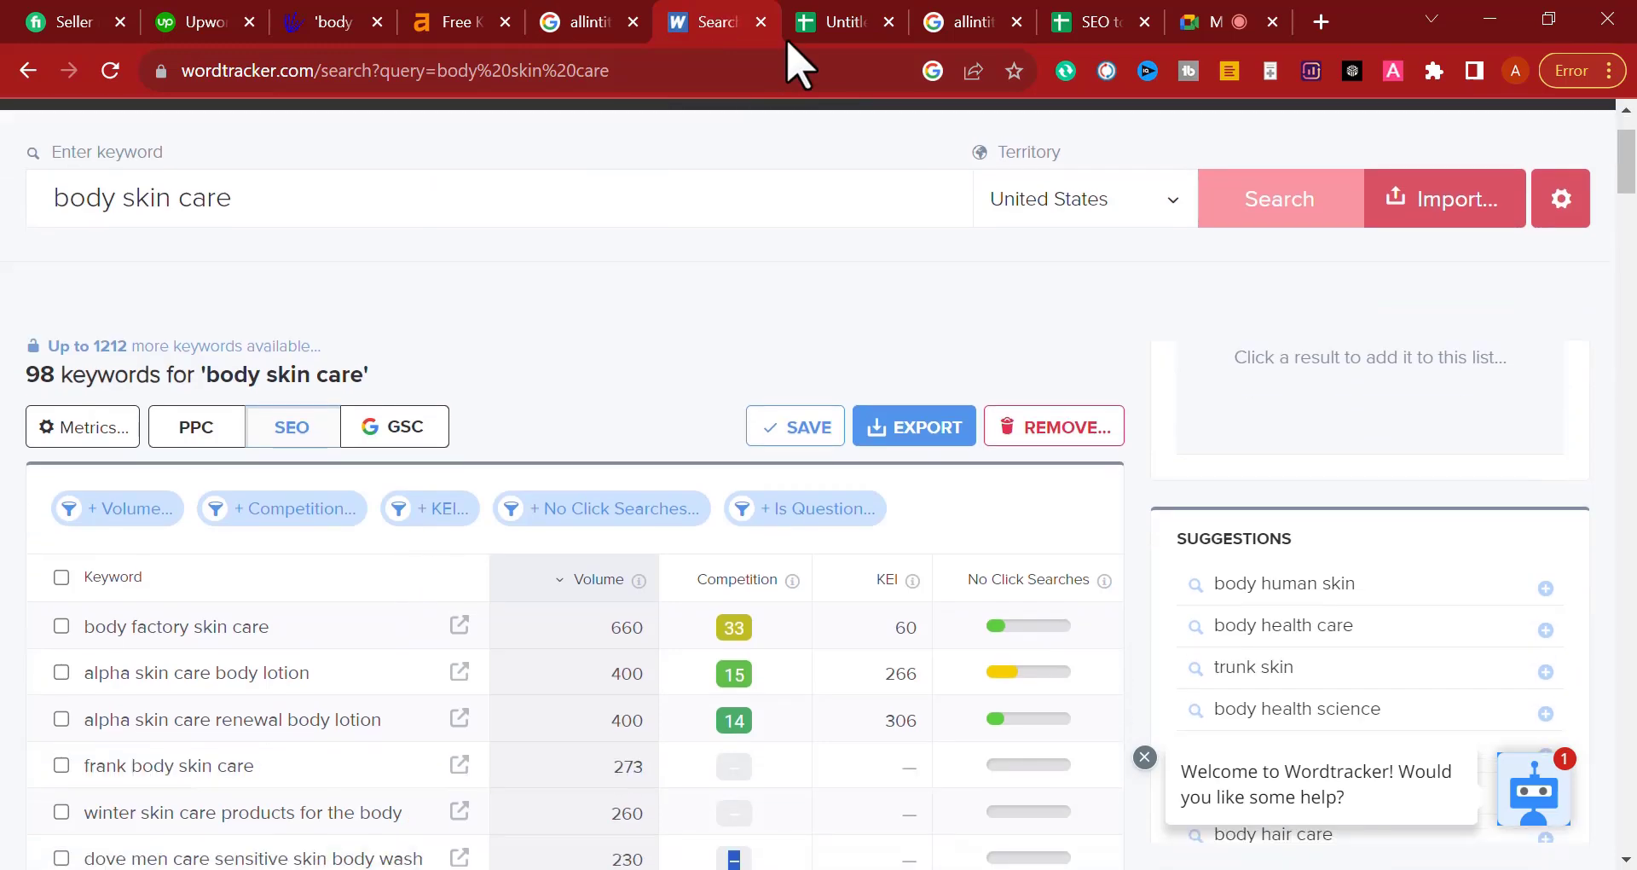
Step: Open the Target result from the allintitle search in a new browser tab and copy the product page's URL
left_click(939, 27)
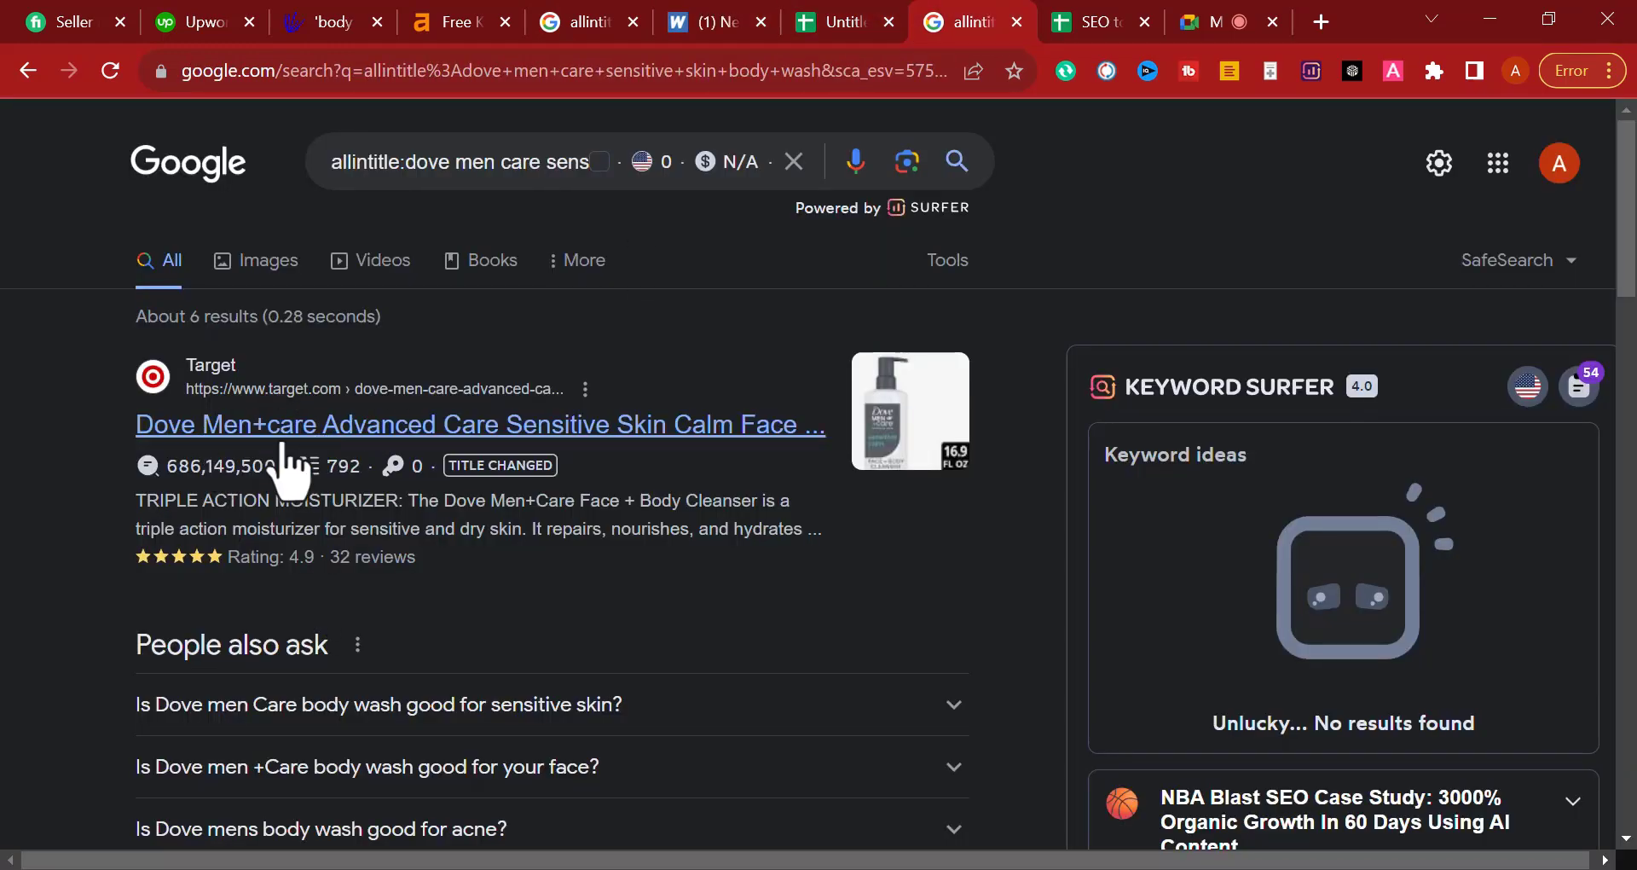
middle_click(526, 461)
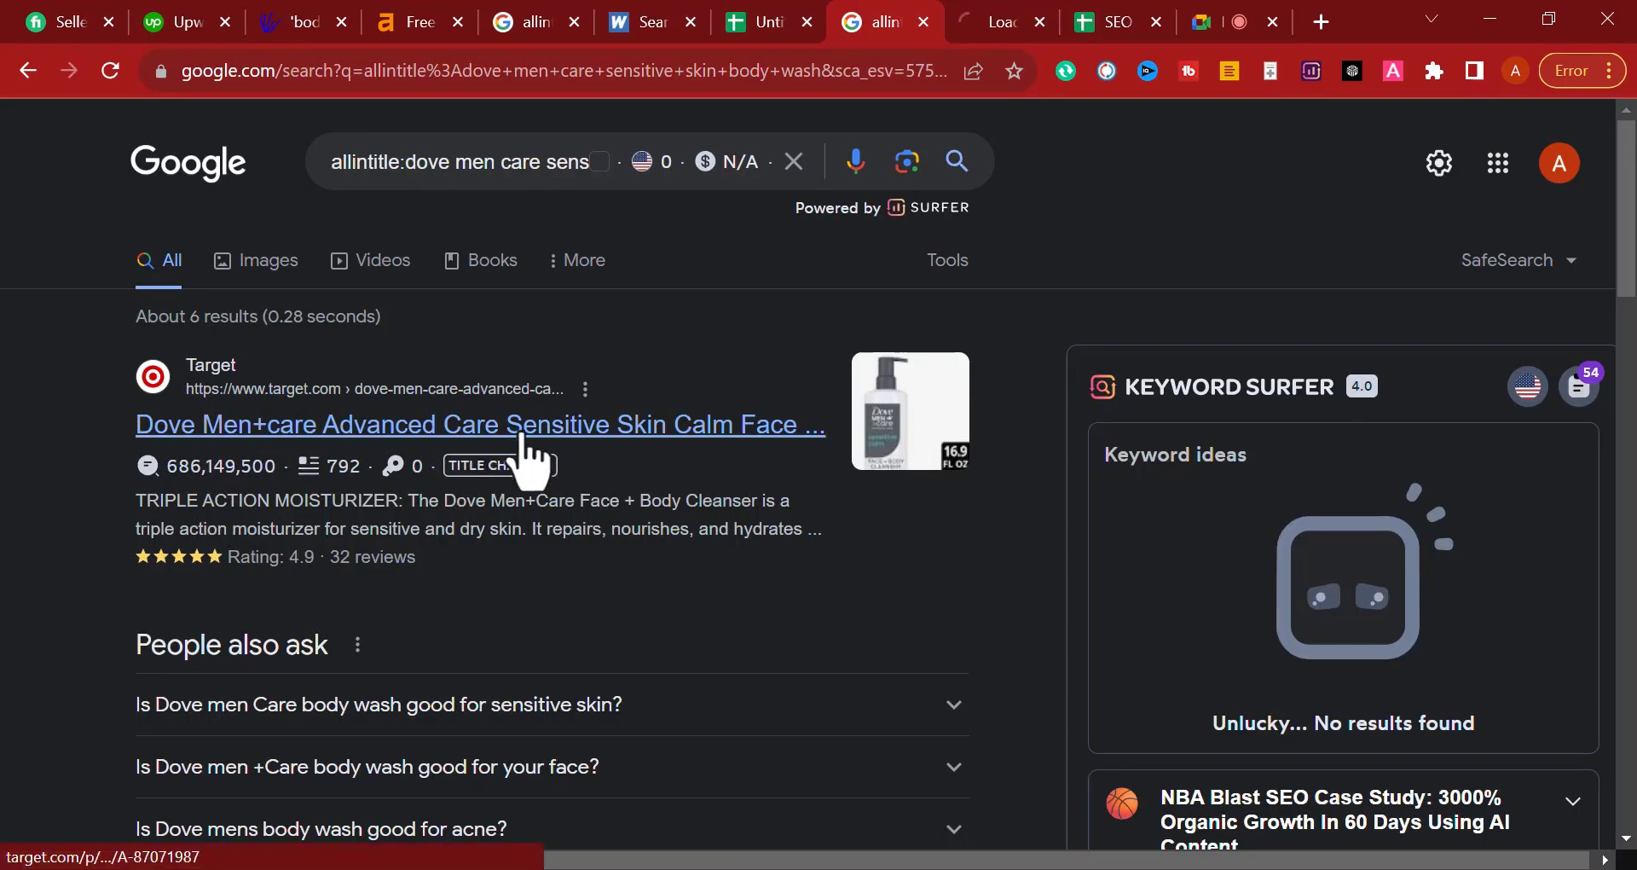
left_click(978, 34)
left_click(640, 75)
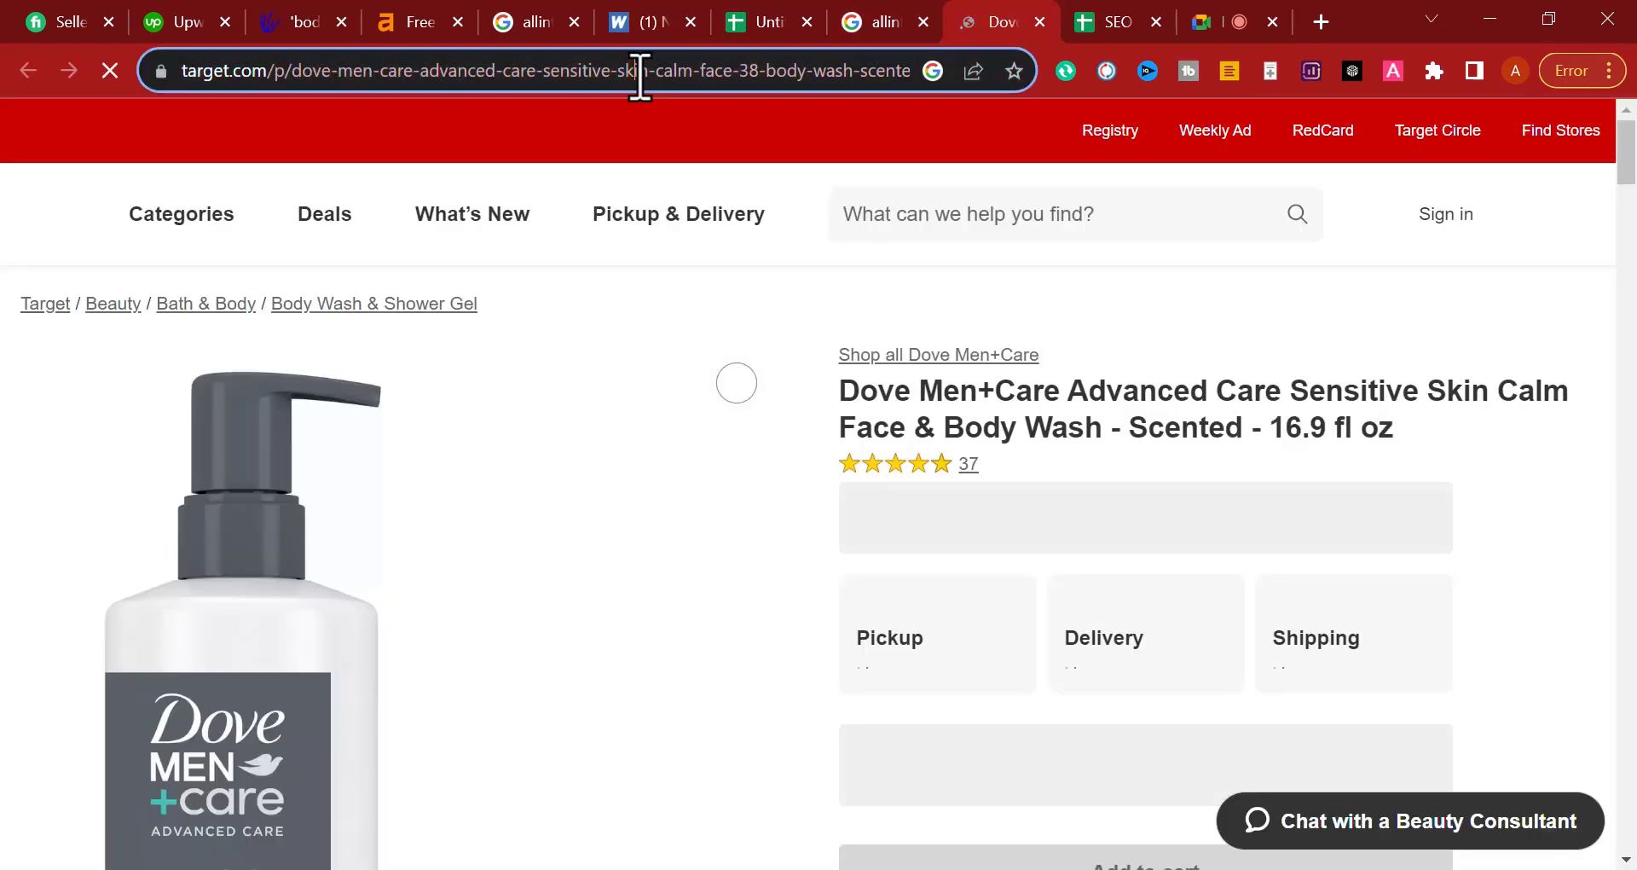
right_click(641, 78)
left_click(669, 236)
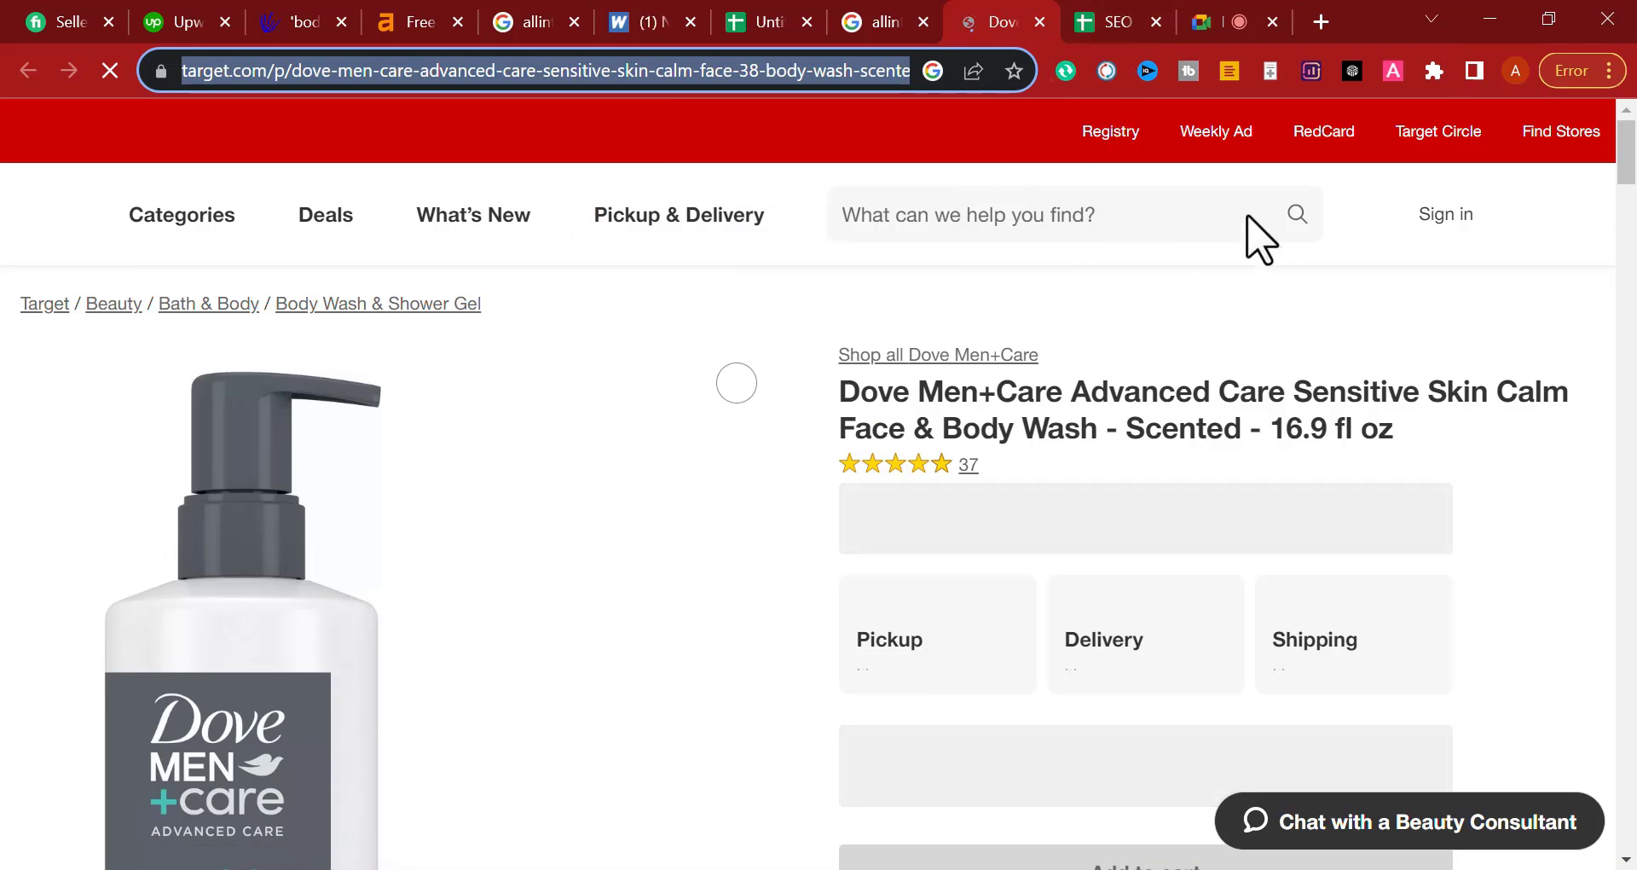
Step: Paste the Target product URL into Competitors cell H3 of the untitled spreadsheet and widen column H slightly
left_click(1093, 20)
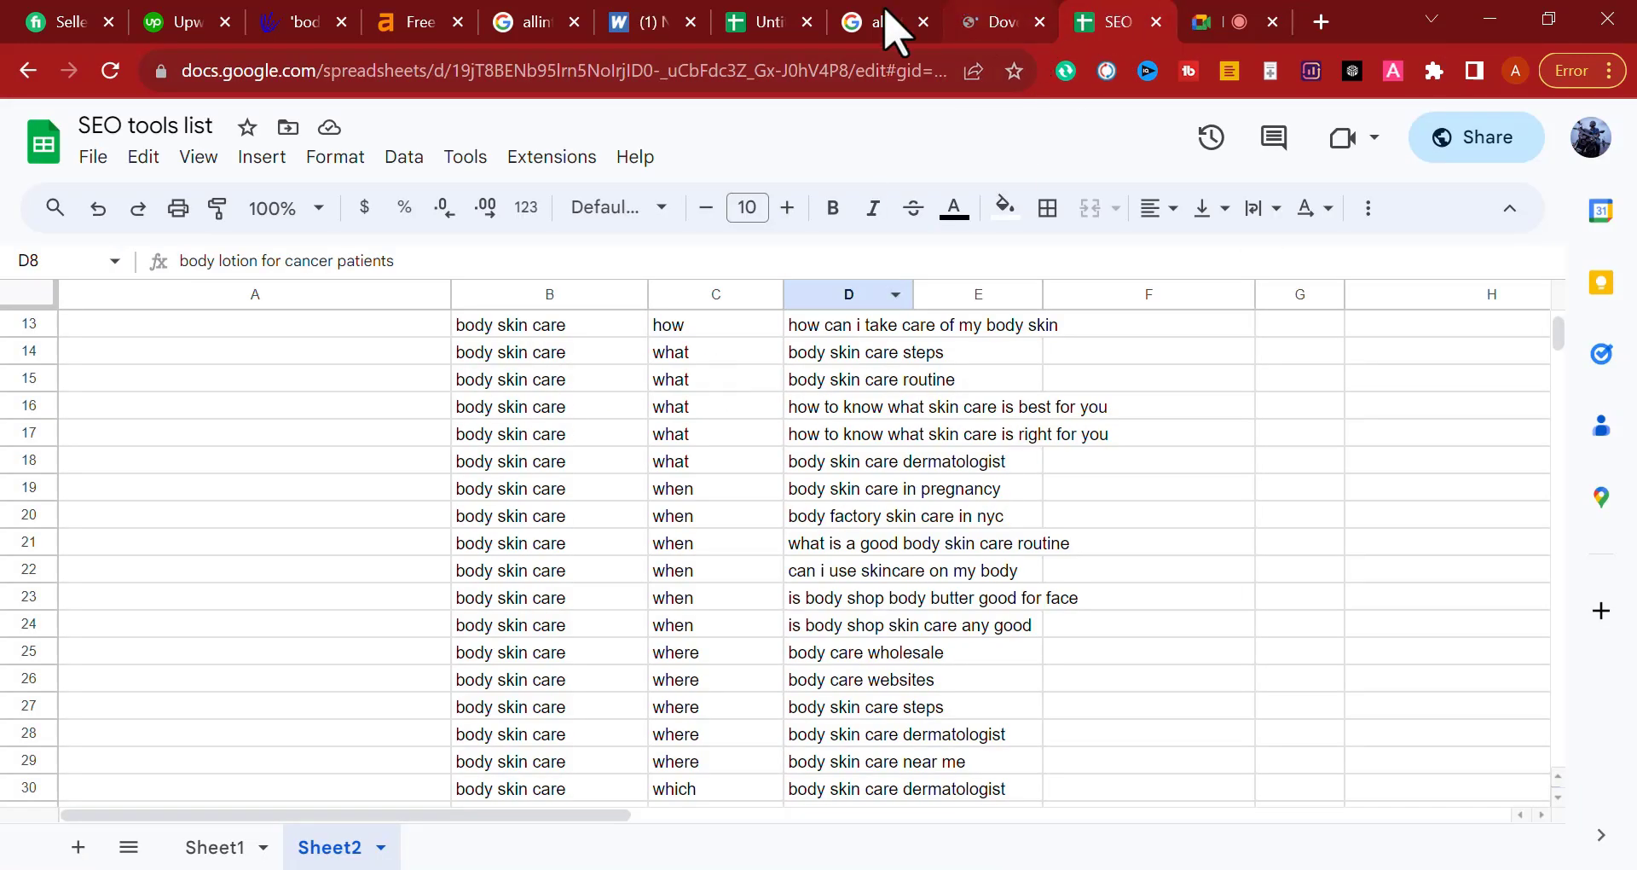
left_click(959, 22)
left_click(857, 23)
left_click(756, 24)
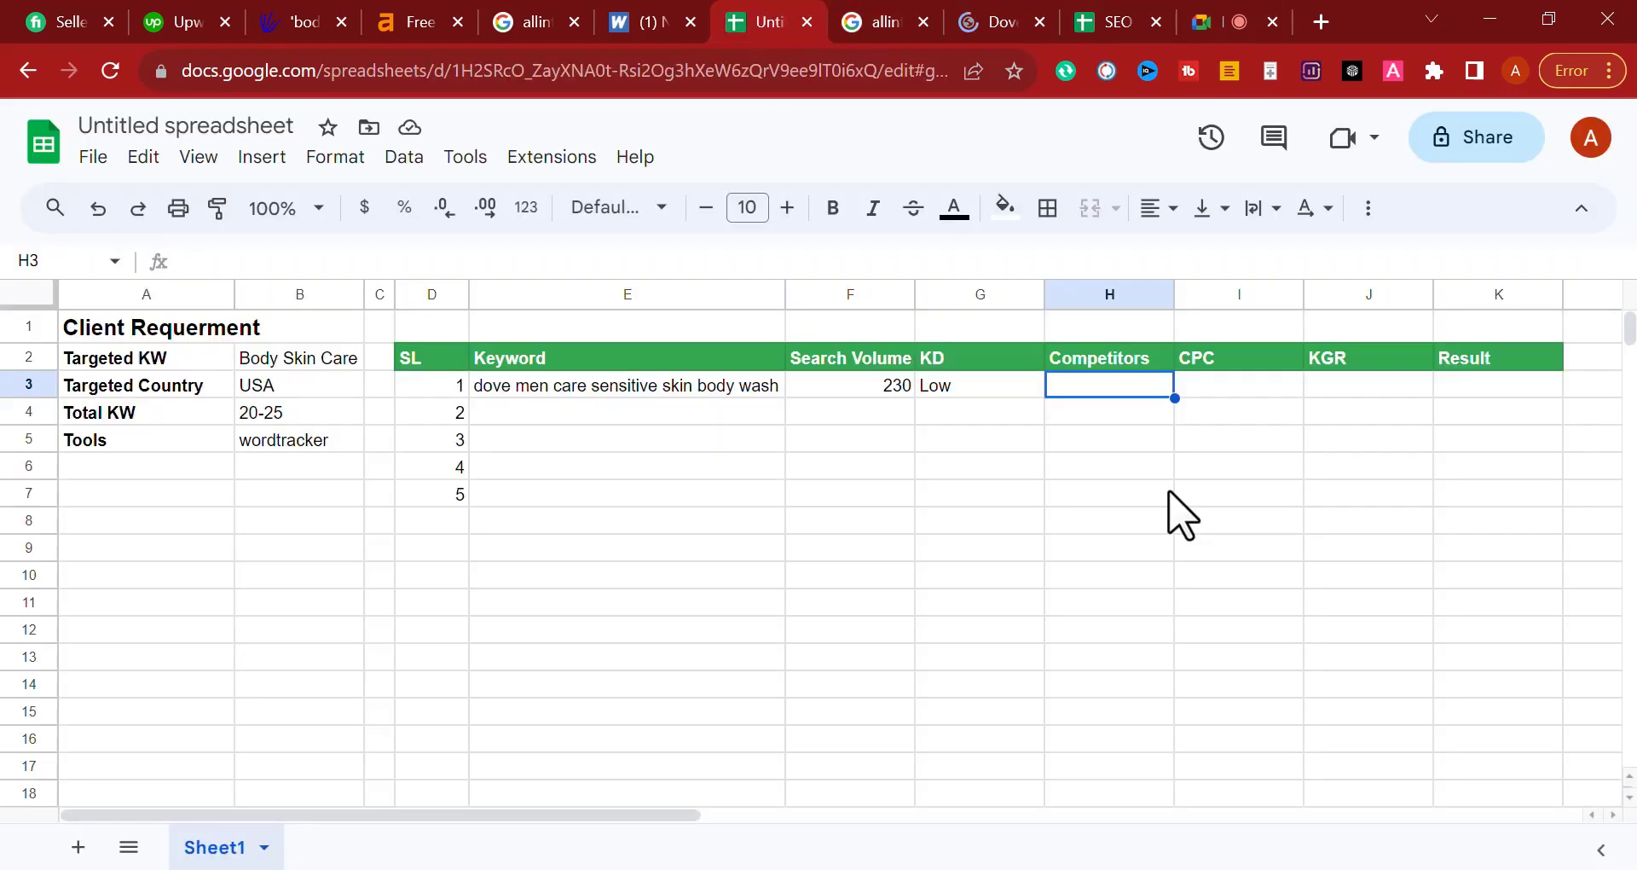
key("ctrl+v")
left_click(1122, 474)
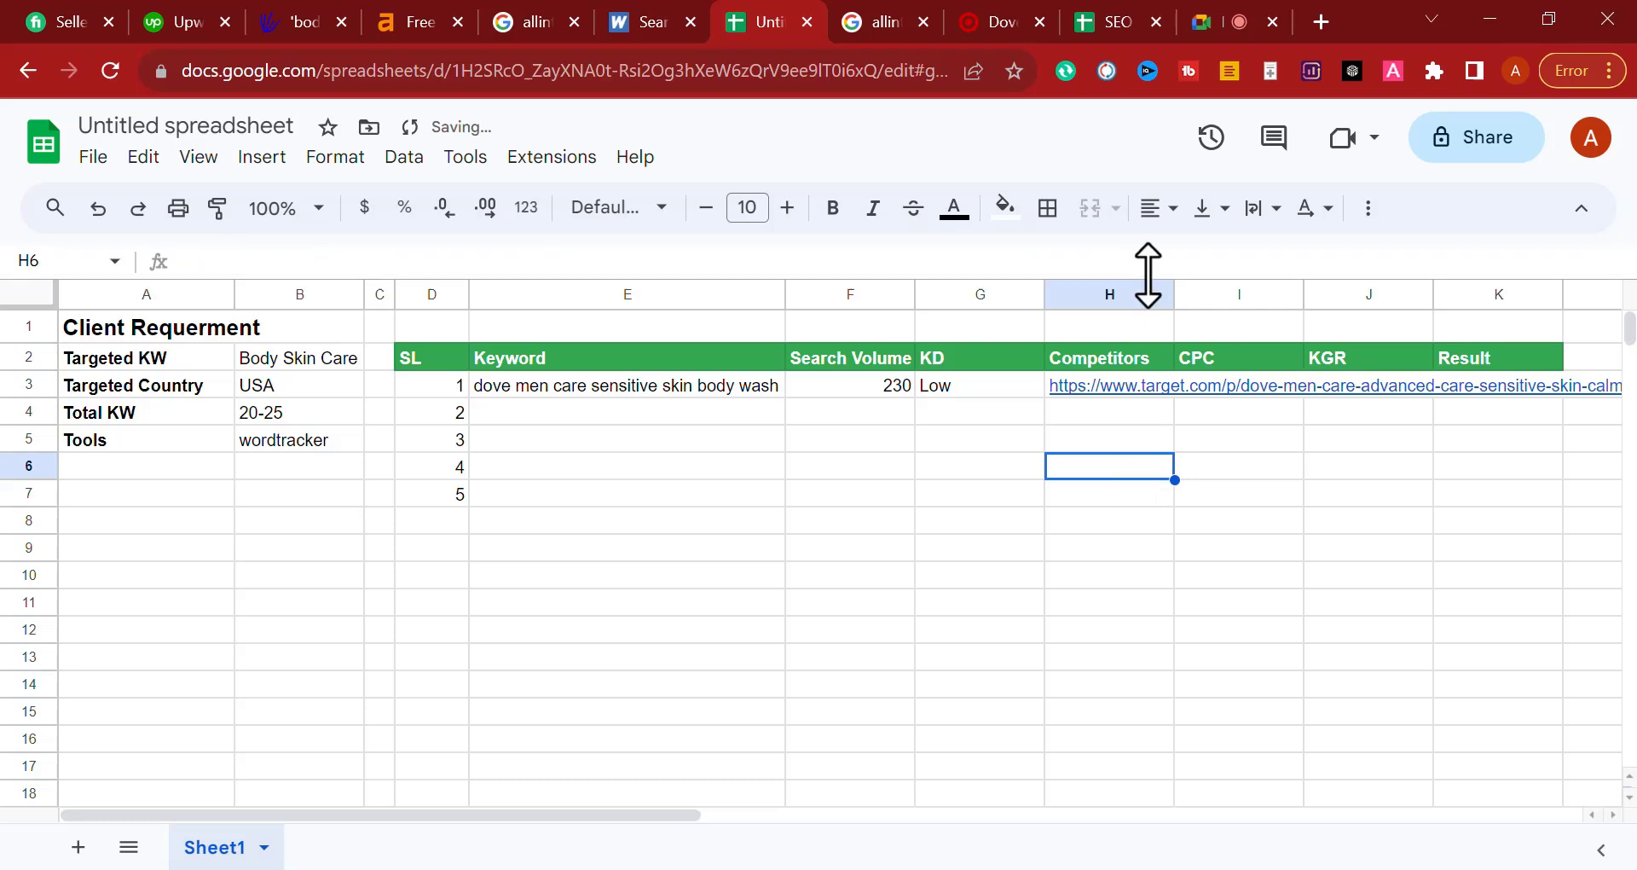
left_click_drag(1175, 295, 1219, 290)
Step: Select CPC cell I3, check Wordtracker's metrics and GSC view for CPC data, and return to the untitled spreadsheet
left_click(1295, 409)
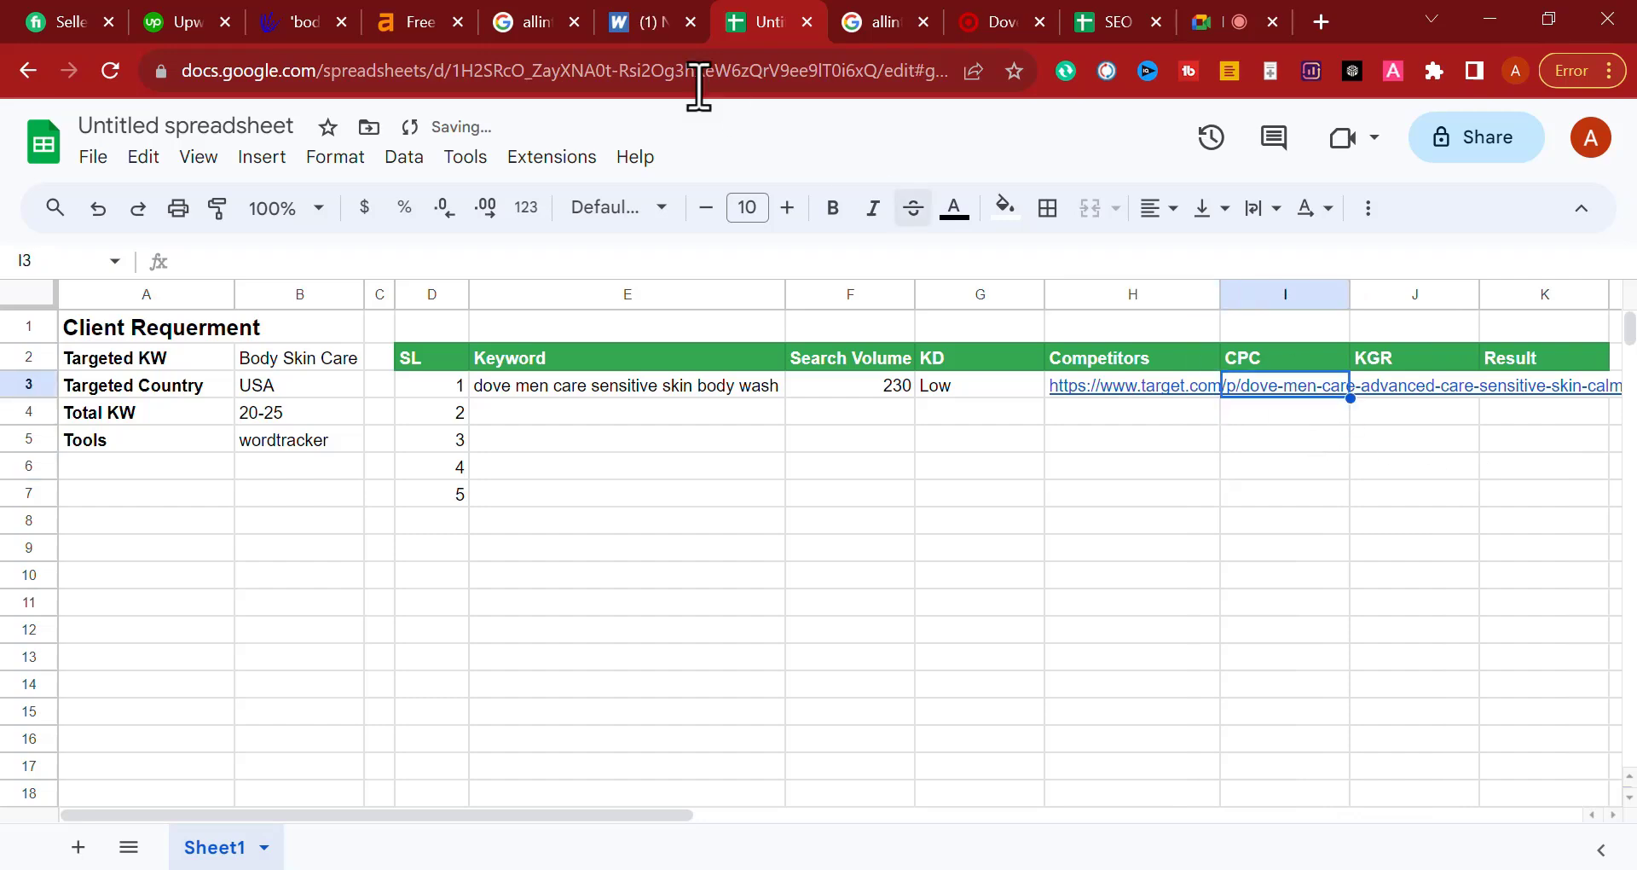
left_click(635, 24)
scroll(650, 587, "down", 4)
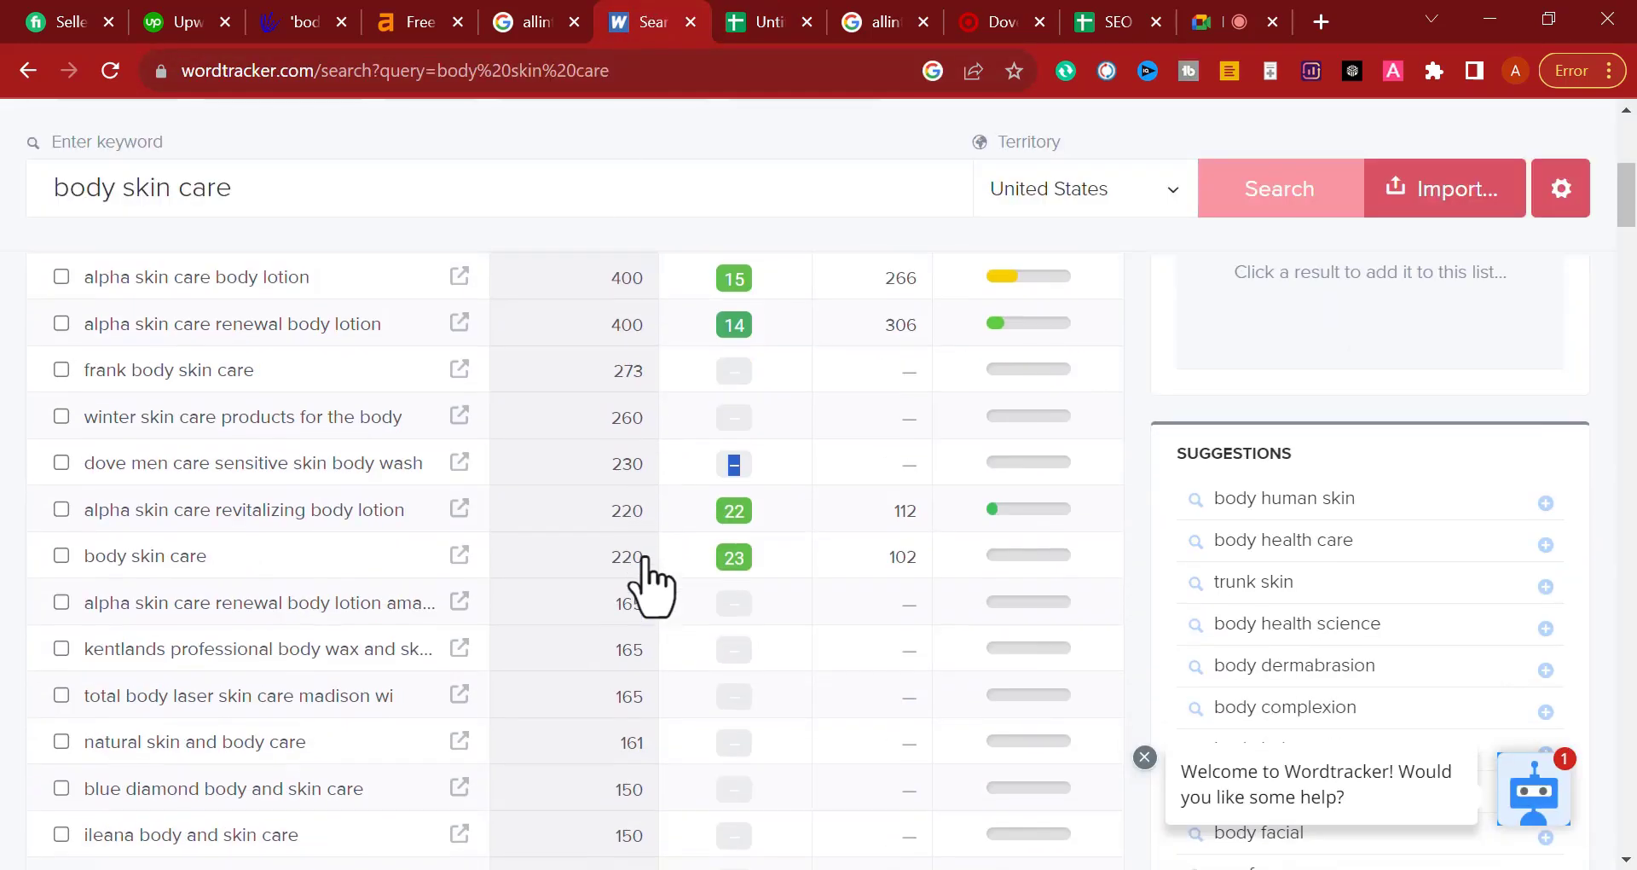
scroll(831, 569, "up", 3)
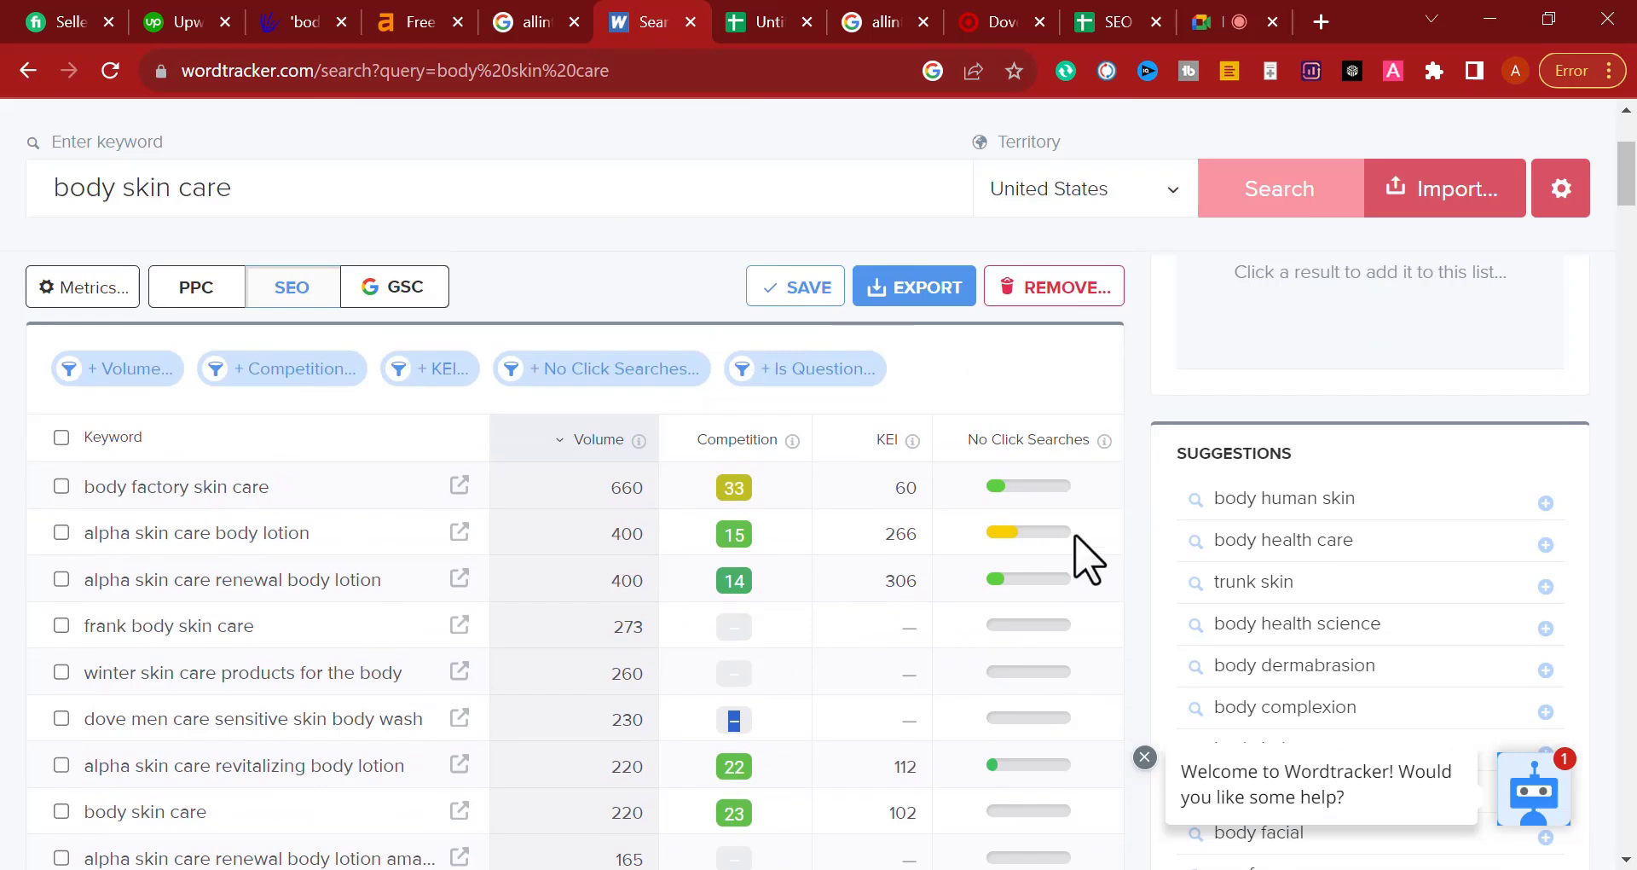
left_click(380, 288)
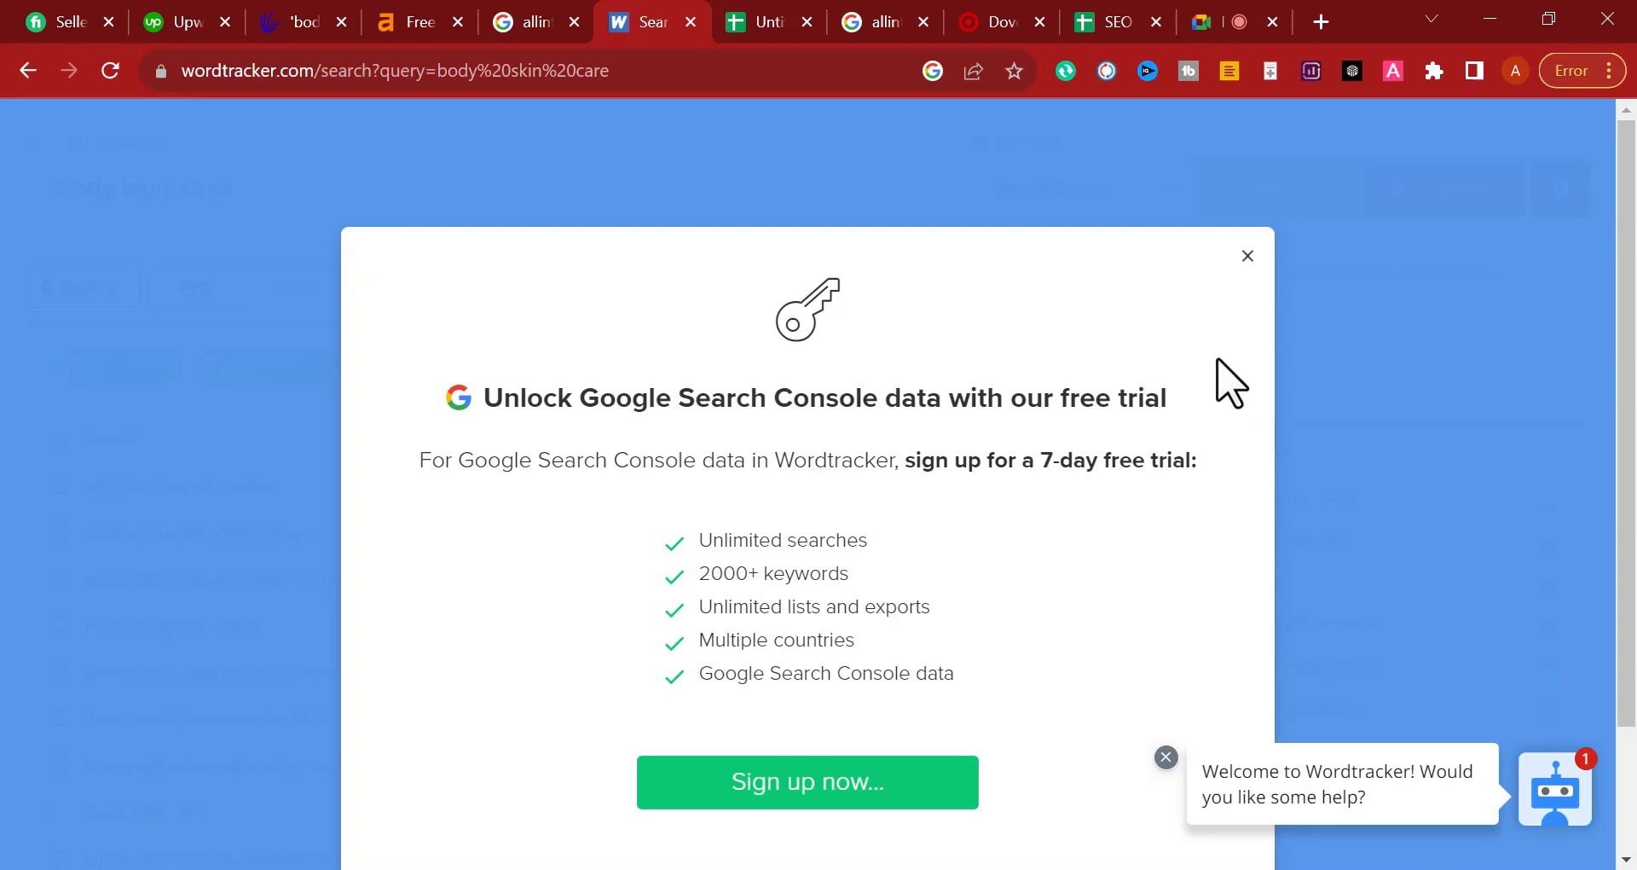
left_click(1248, 256)
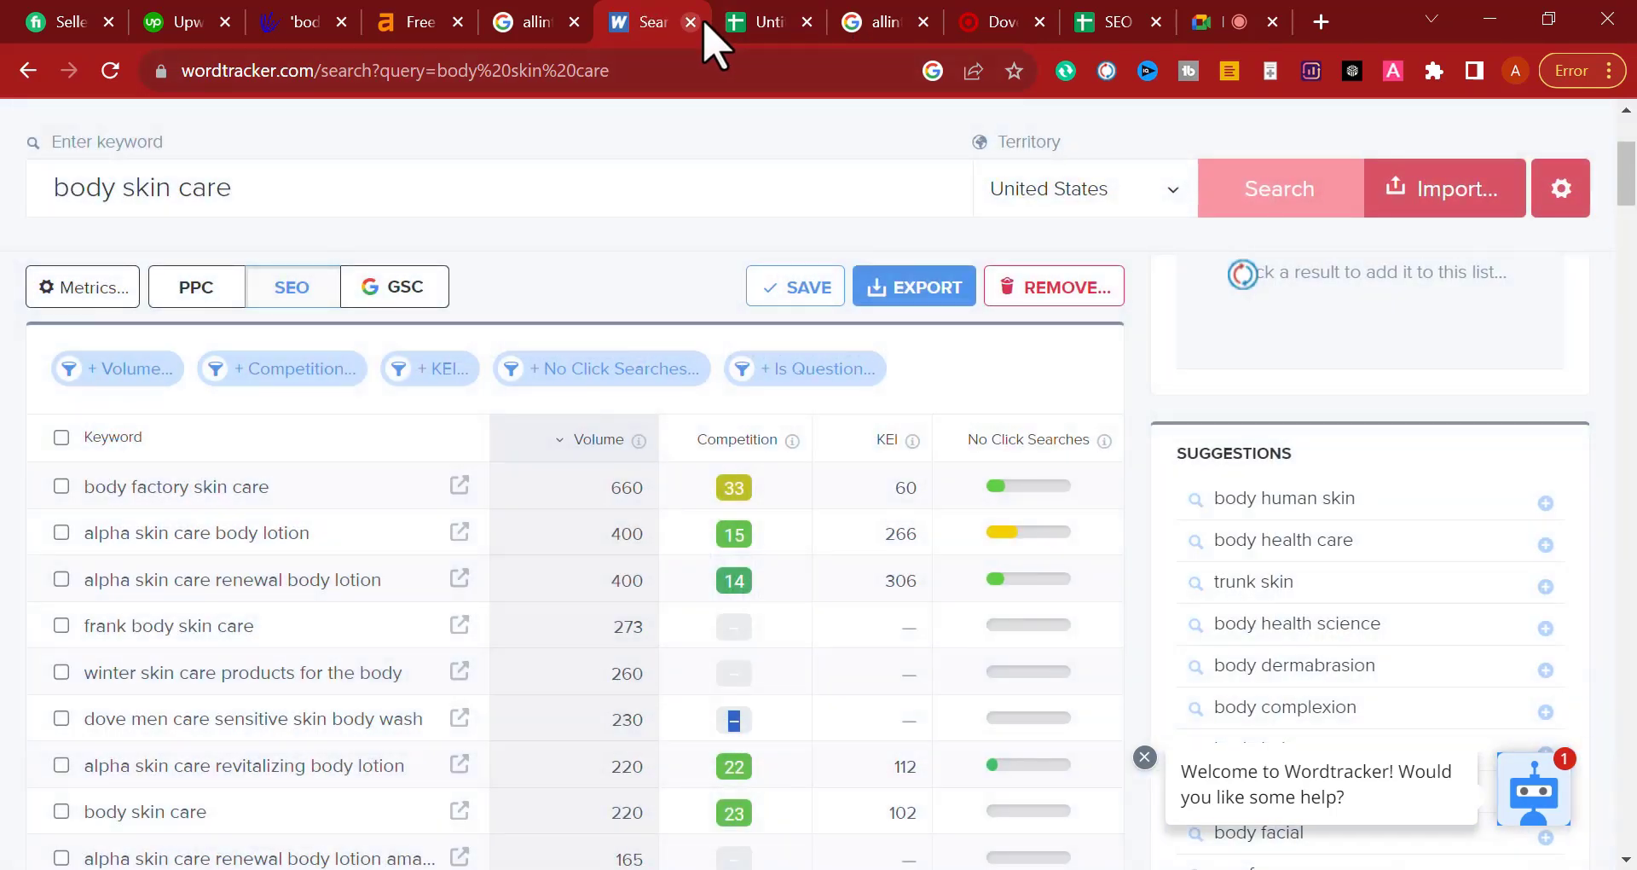
left_click(742, 25)
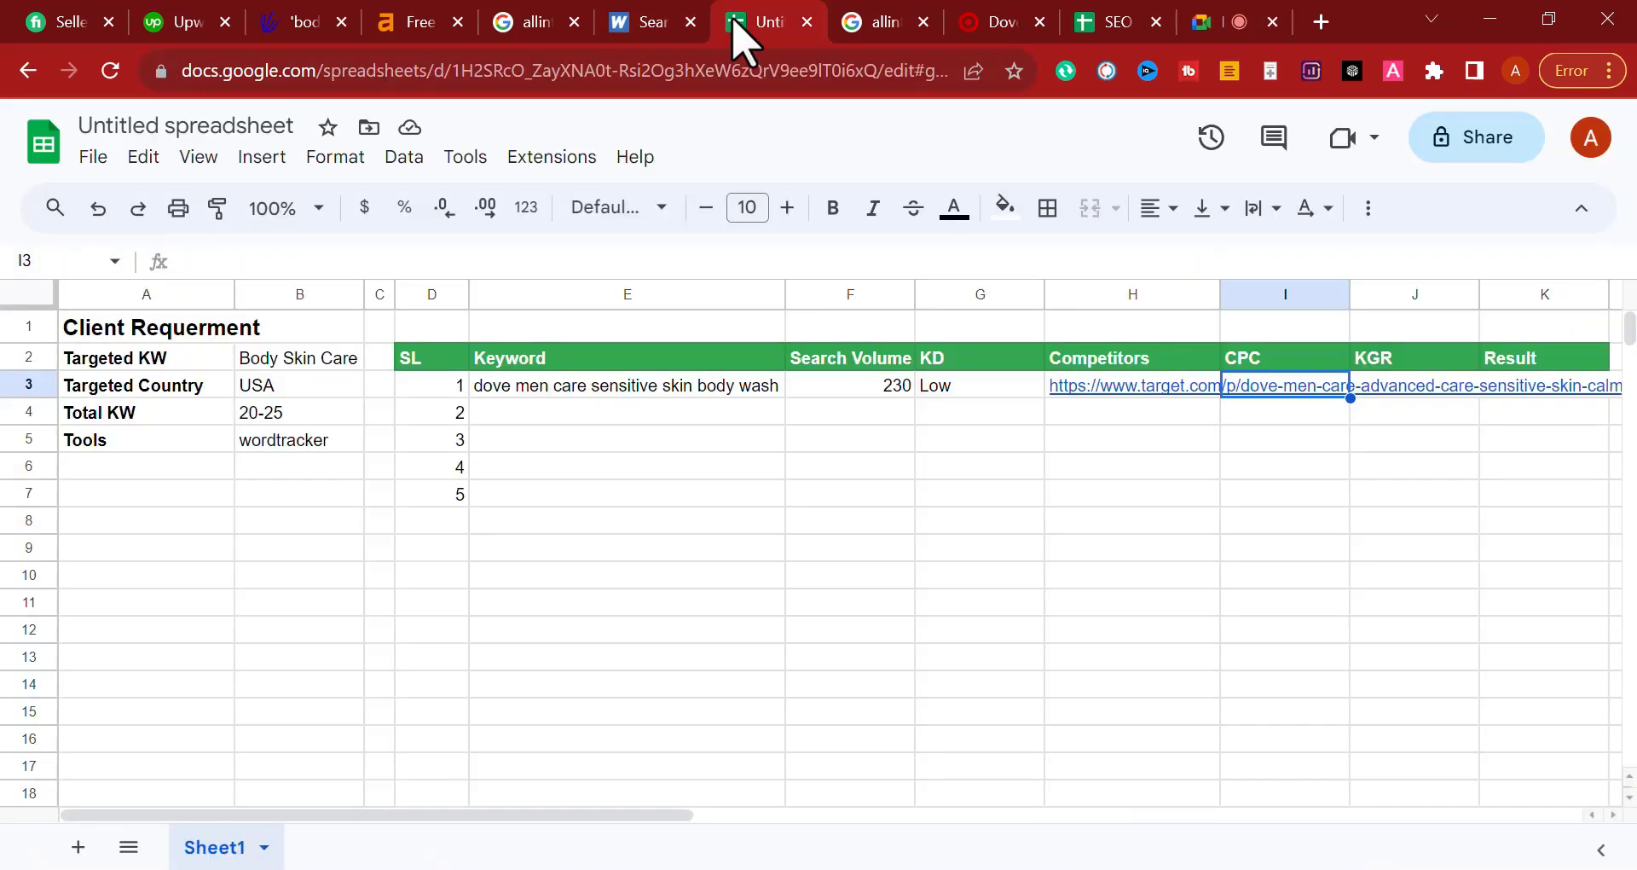
Step: Remove the allintitle: operator from the Google query and search for "dove men care sensitive skin body wash" by itself
left_click(1268, 304)
left_click(1251, 393)
left_click(878, 24)
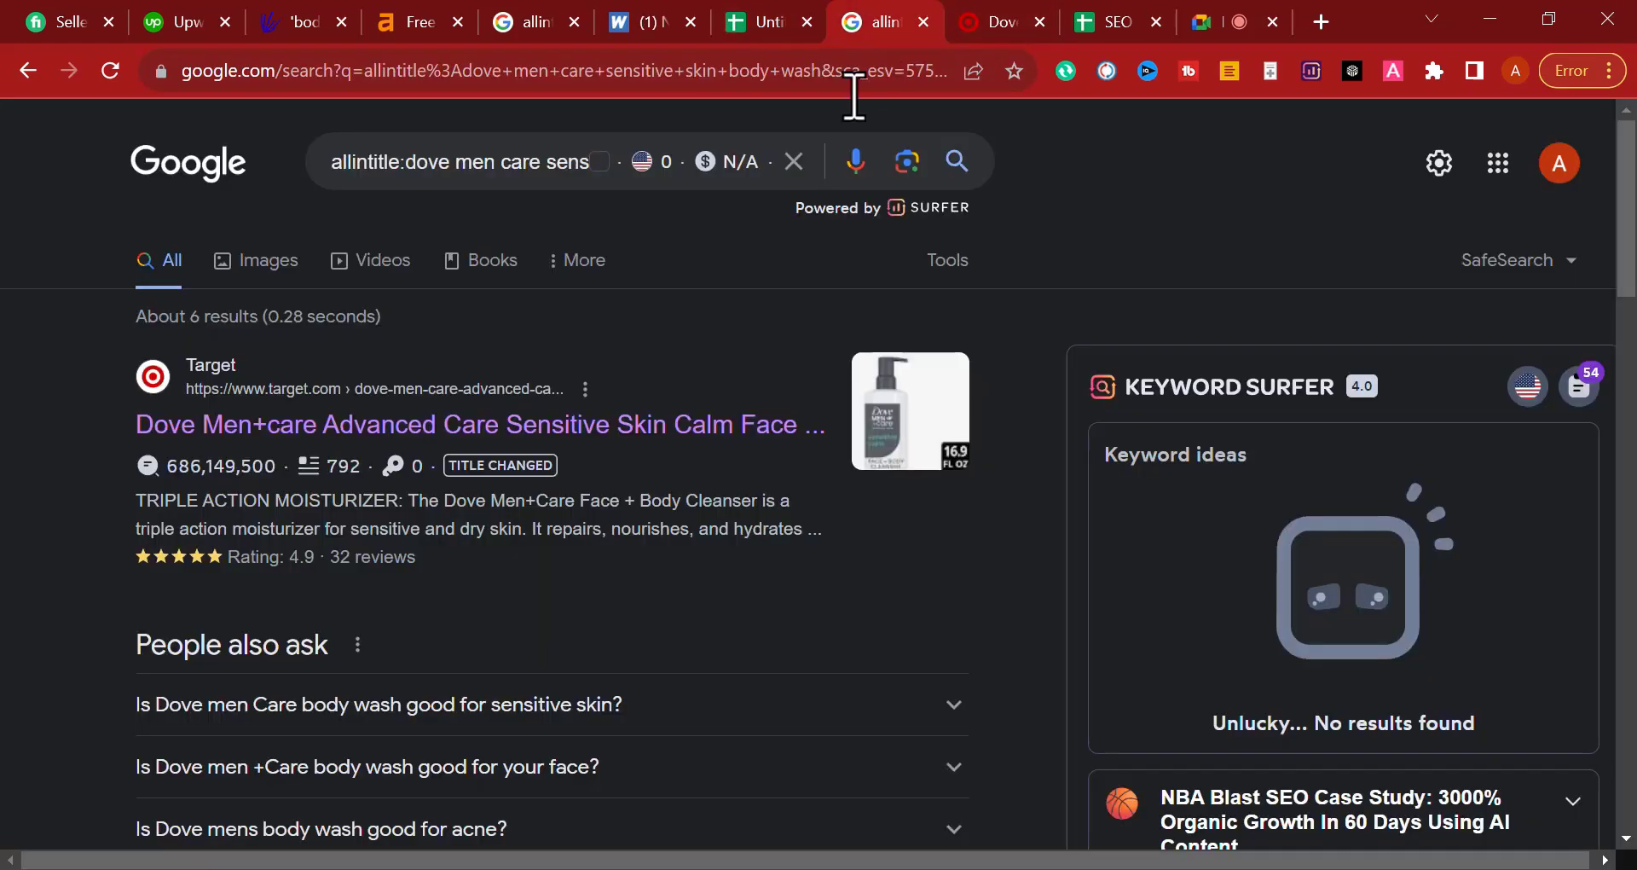
left_click_drag(405, 162, 771, 183)
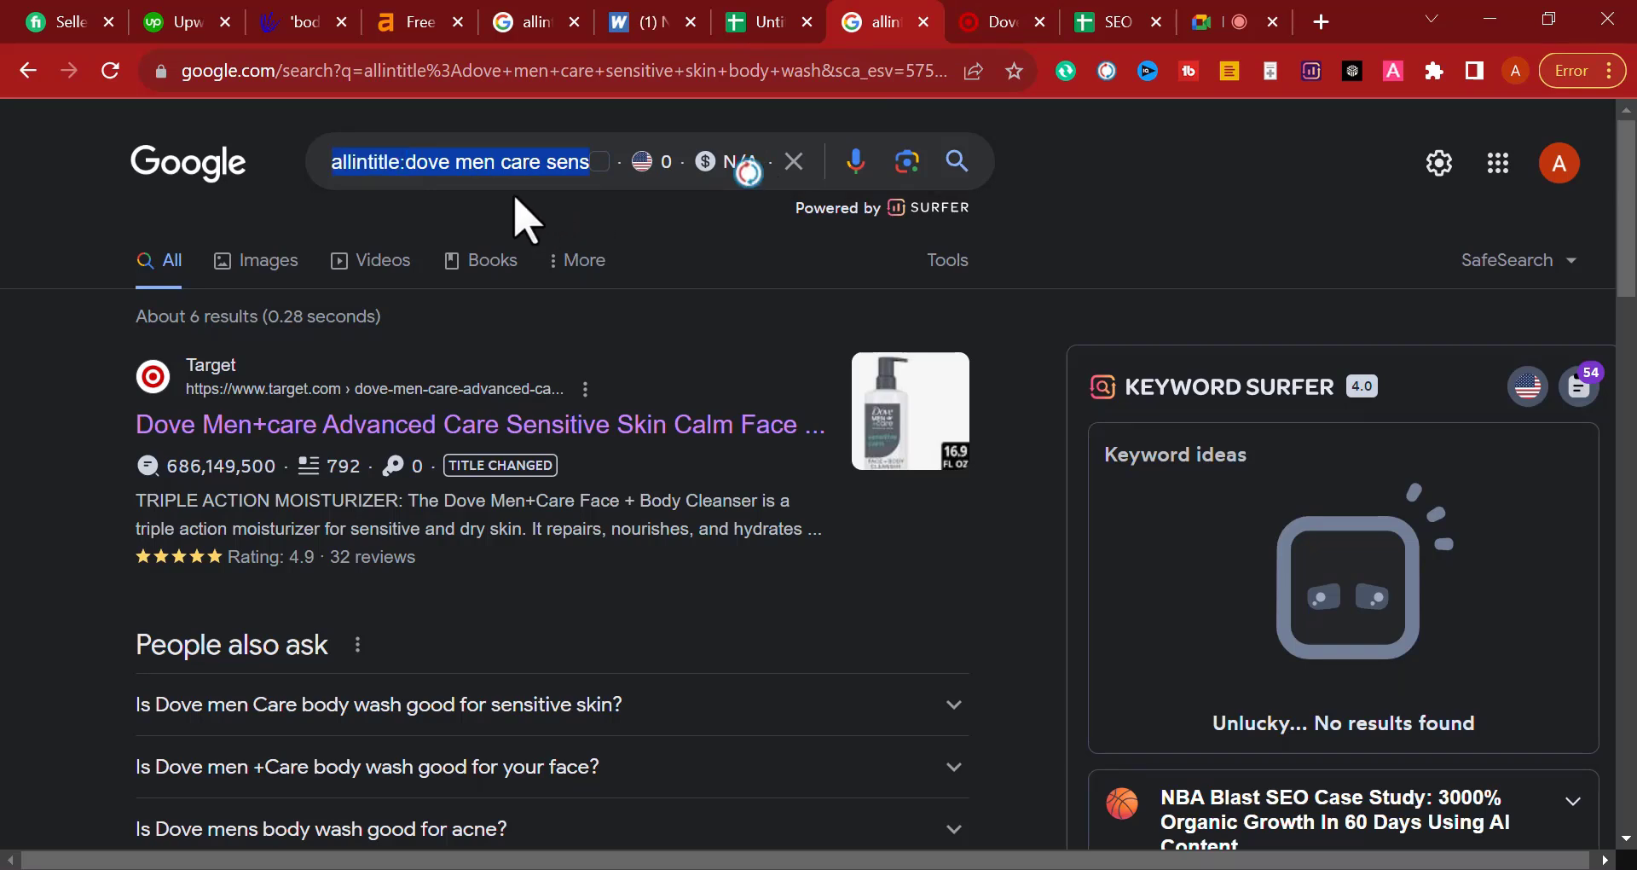
left_click(398, 166)
left_click_drag(411, 167, 131, 190)
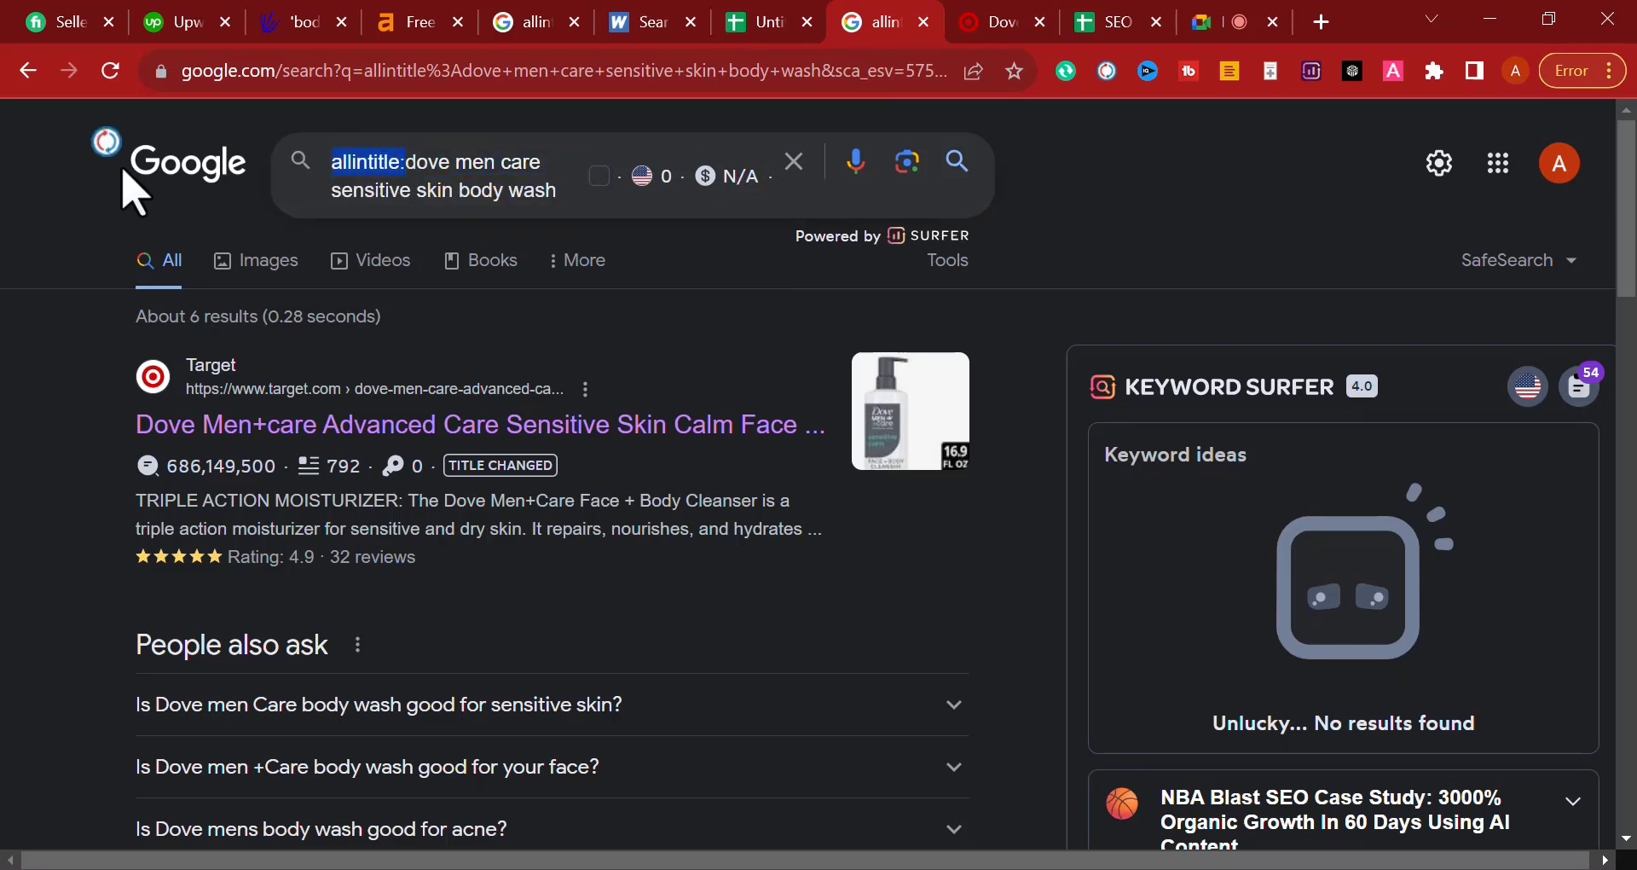
key("BackSpace")
key("Return")
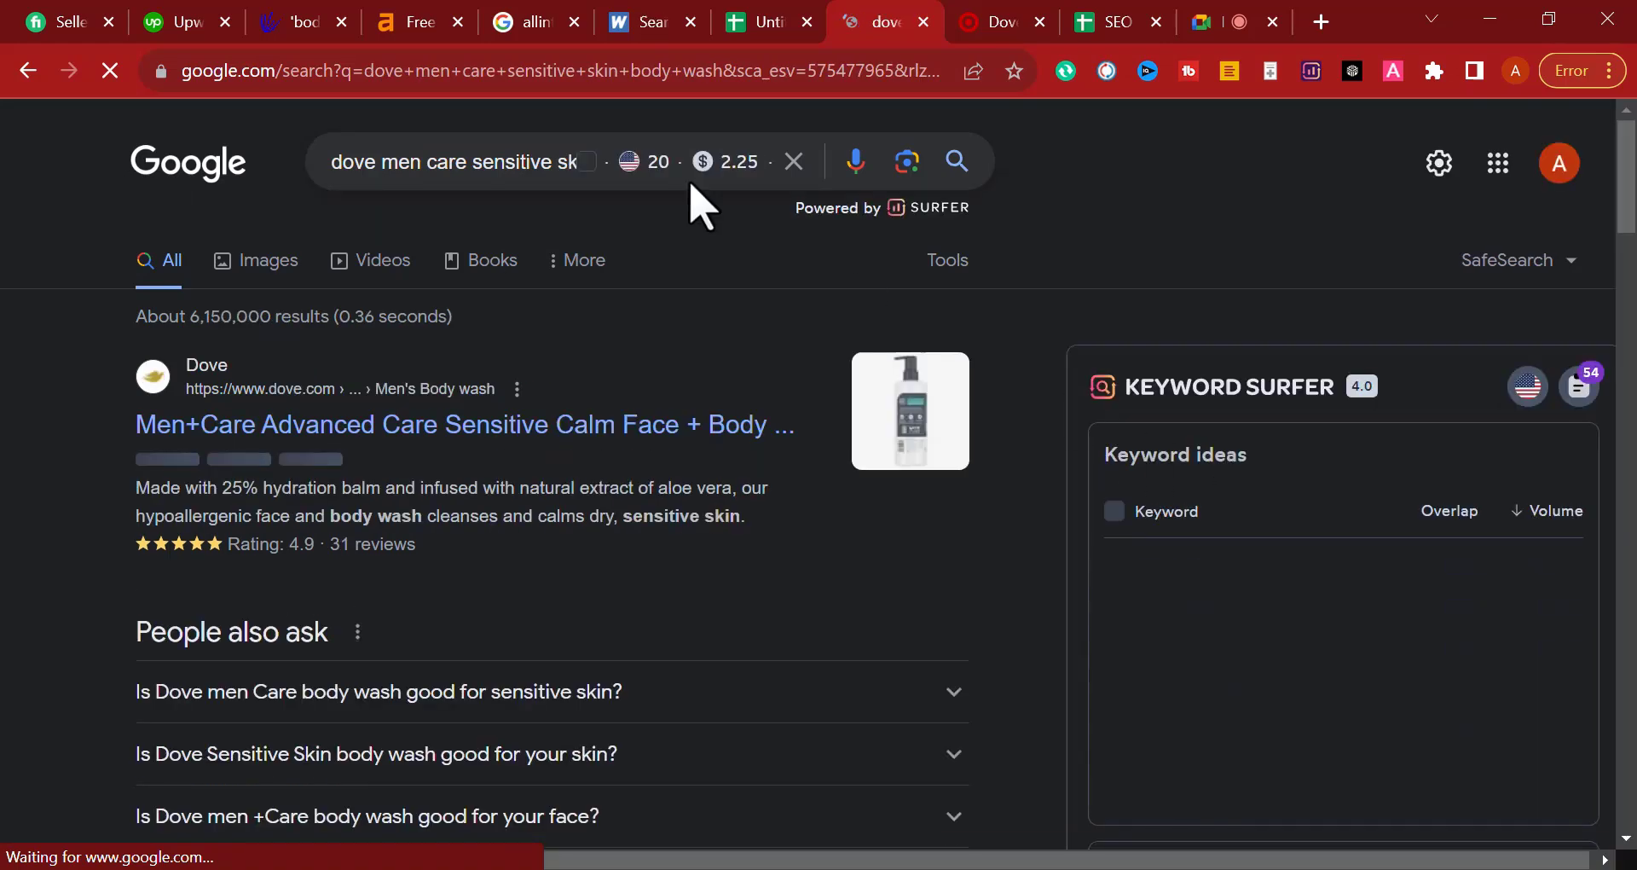
Step: Copy the keyword's CPC from the Google search box and enter 2.25 in CPC cell I3 of the untitled spreadsheet
double_click(750, 162)
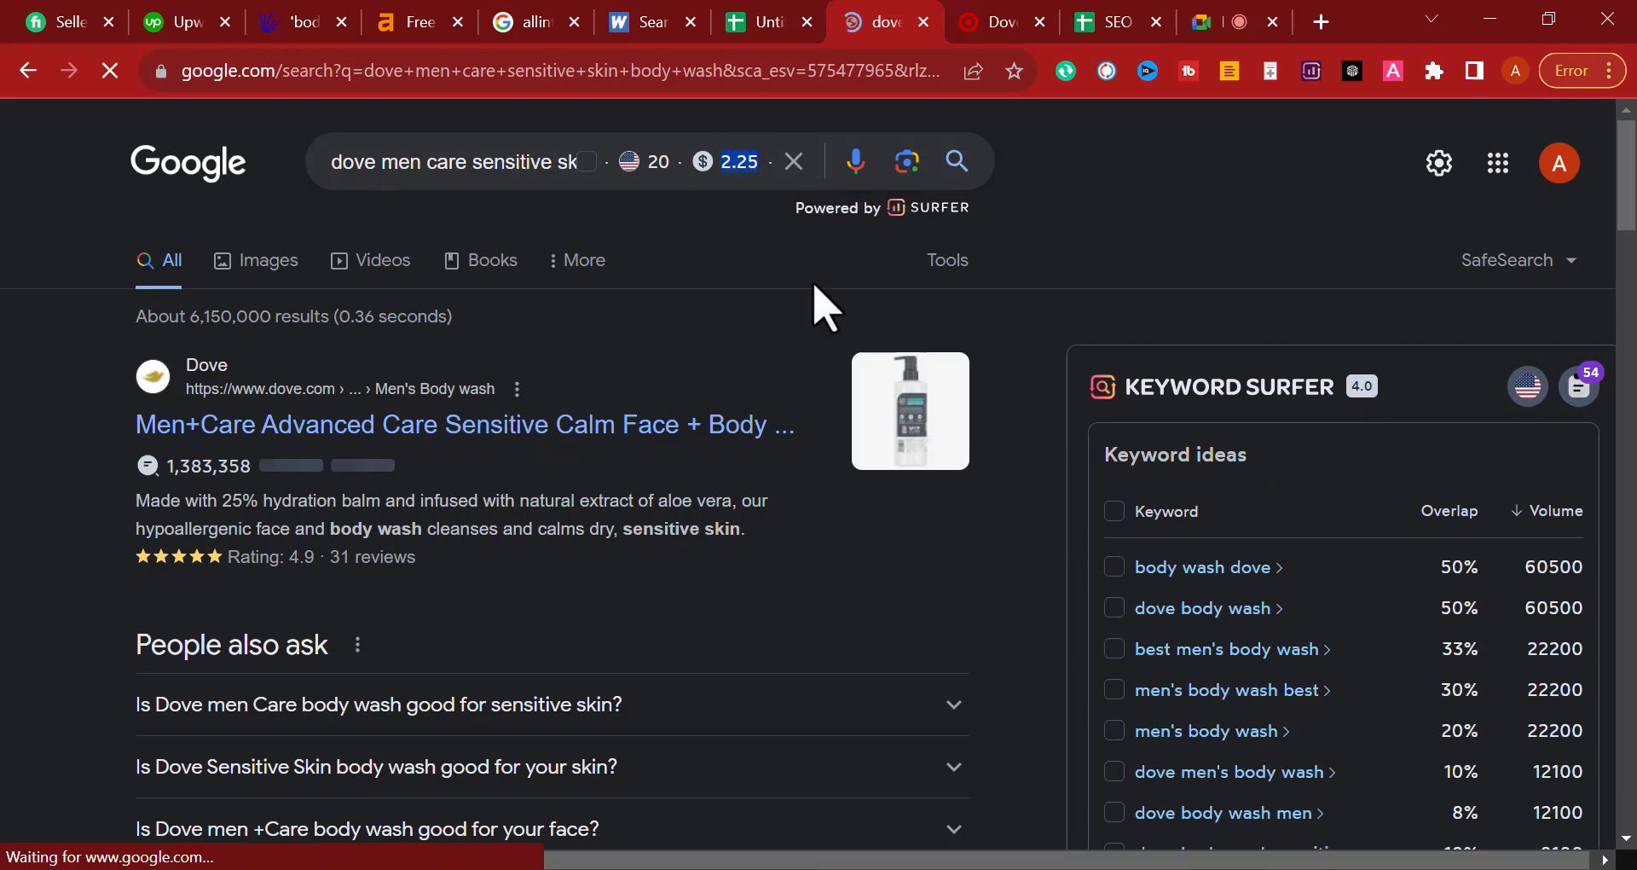
key("alt+Tab")
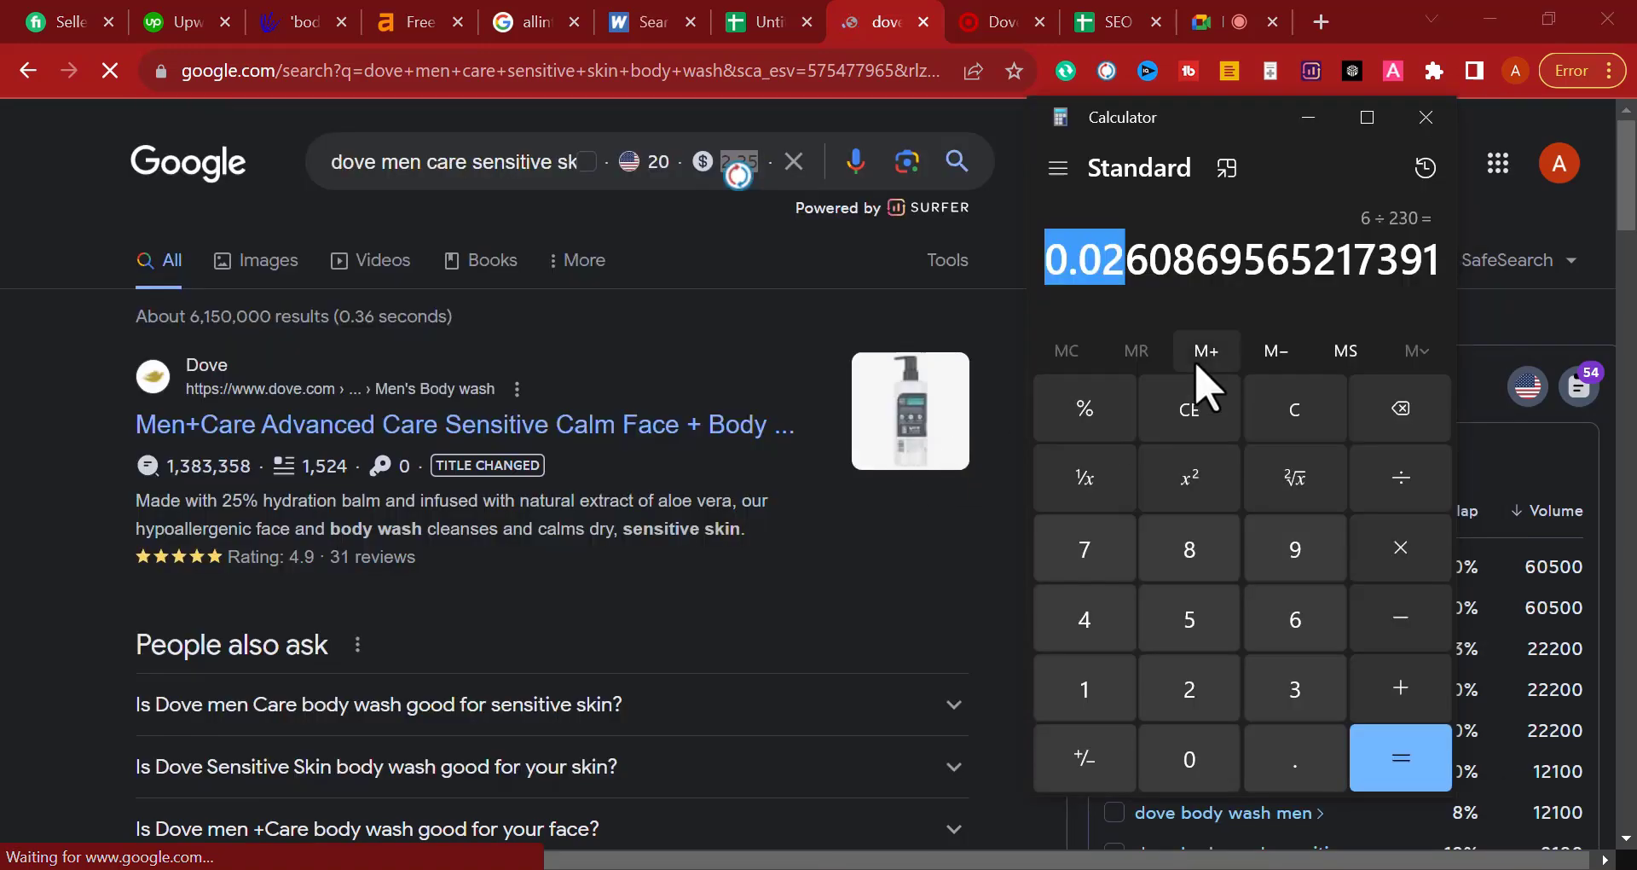
key("alt+Tab")
left_click(1076, 25)
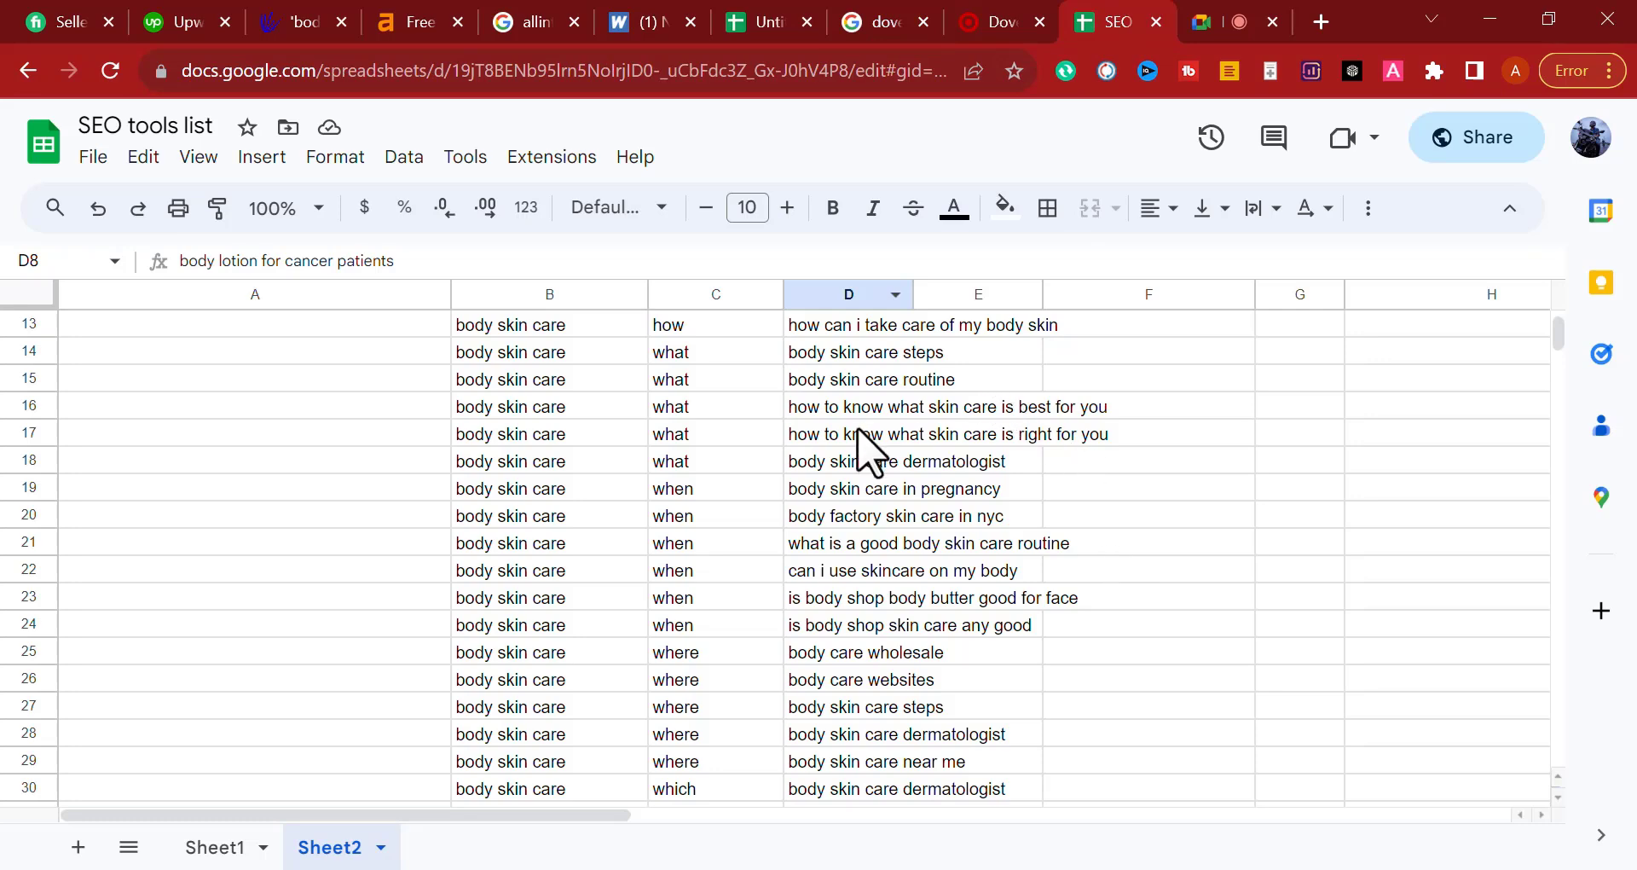
left_click(763, 25)
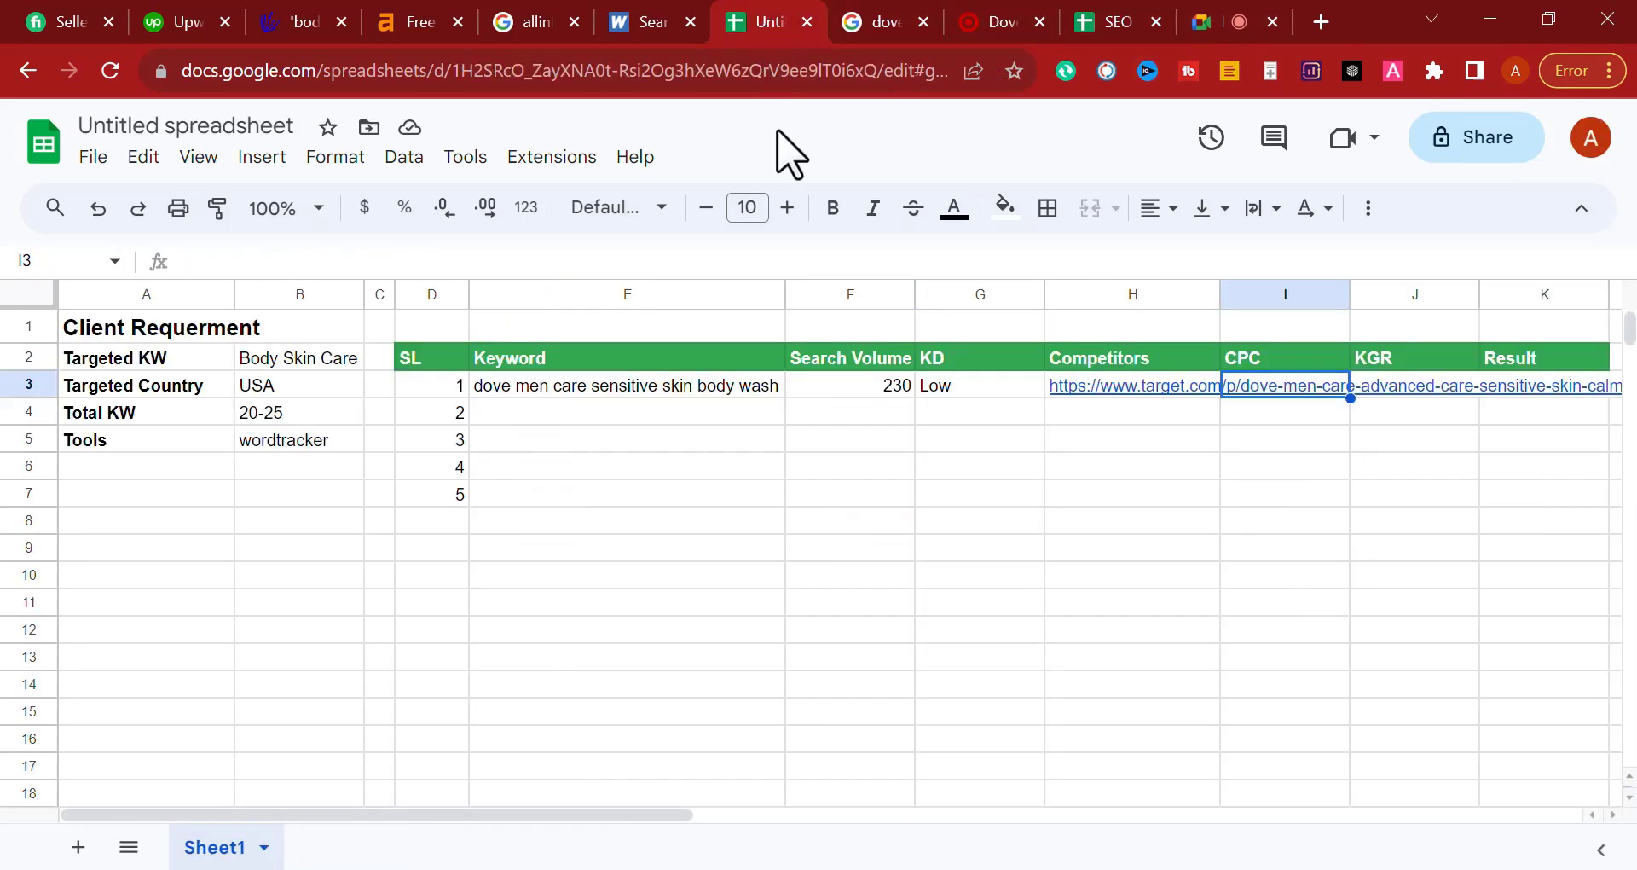
type("2.25")
left_click(1272, 449)
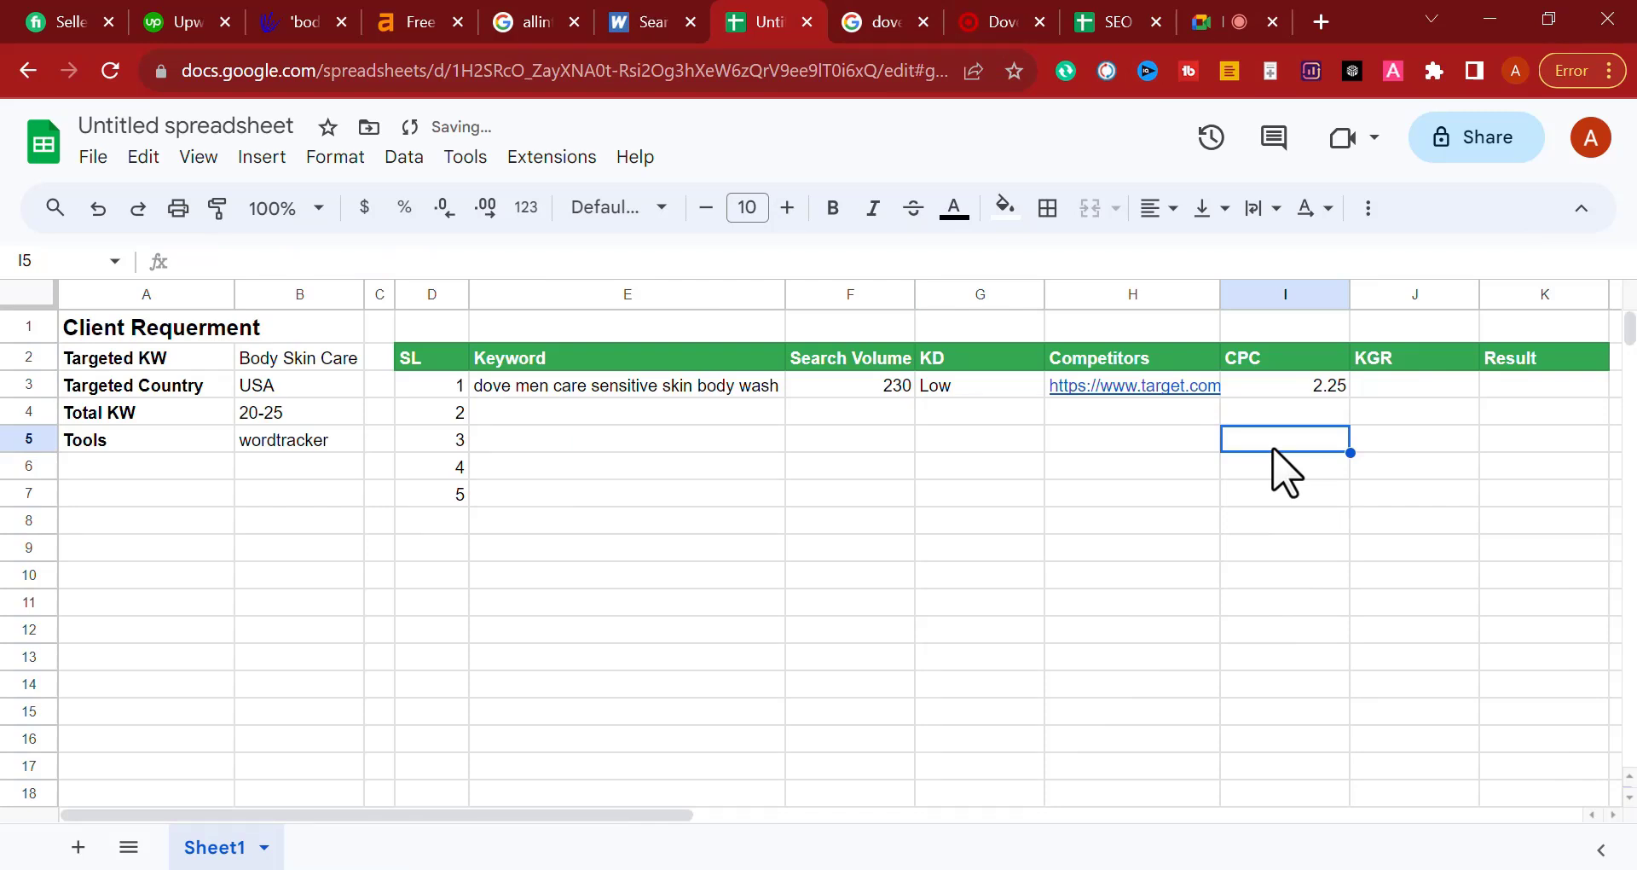
Step: Copy the 0.02 portion of the Calculator's KGR result and paste it into KGR cell J3
left_click(1290, 389)
left_click(1381, 385)
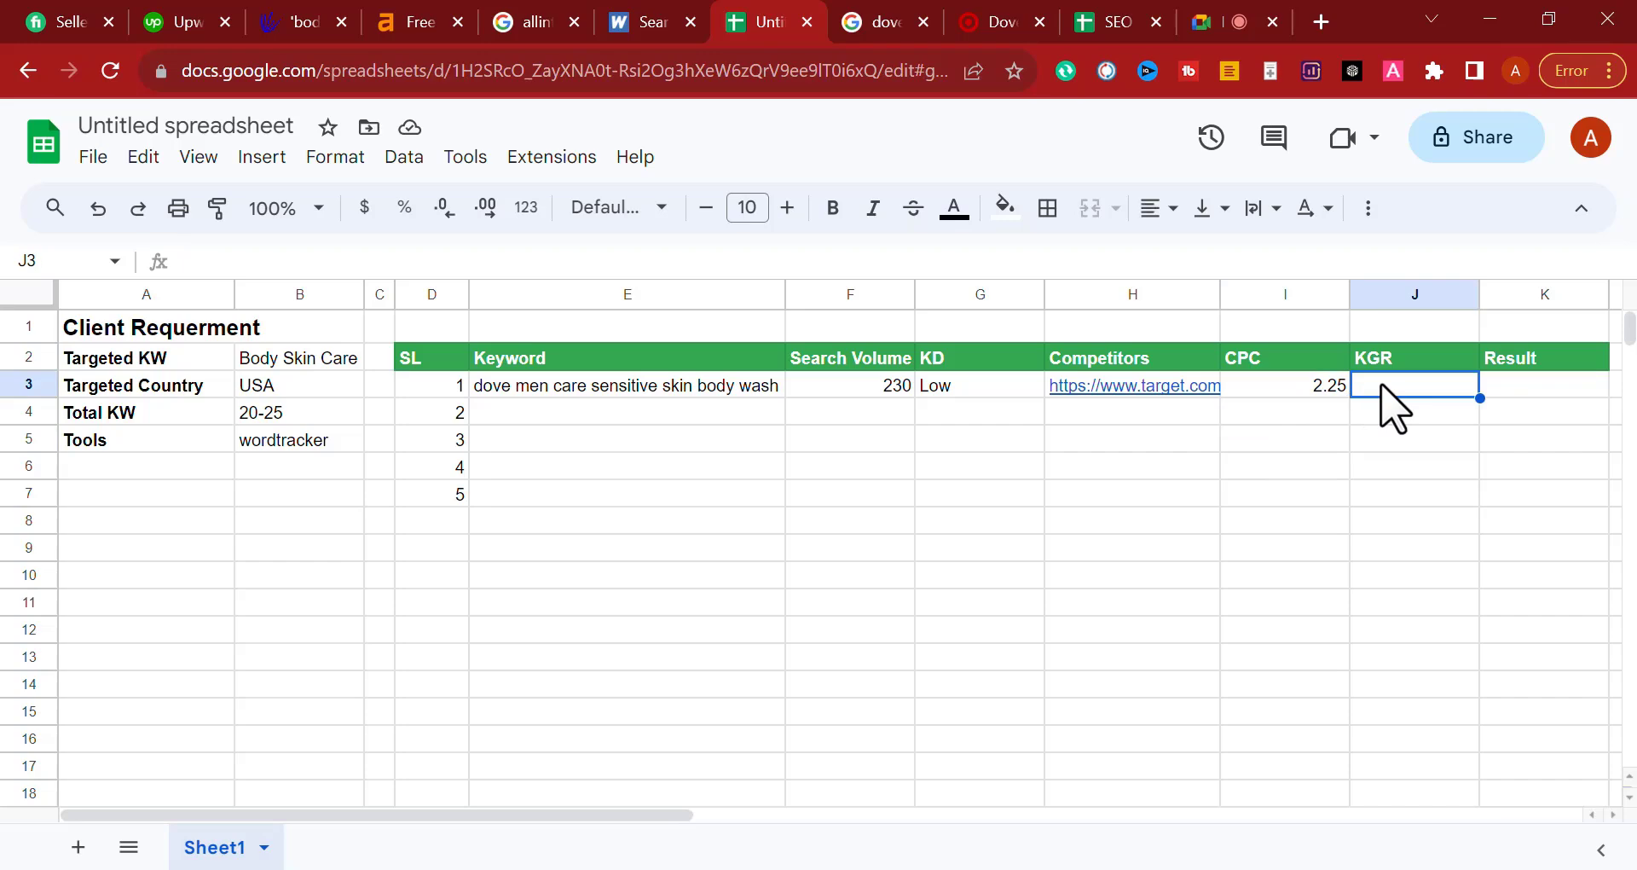
double_click(1381, 385)
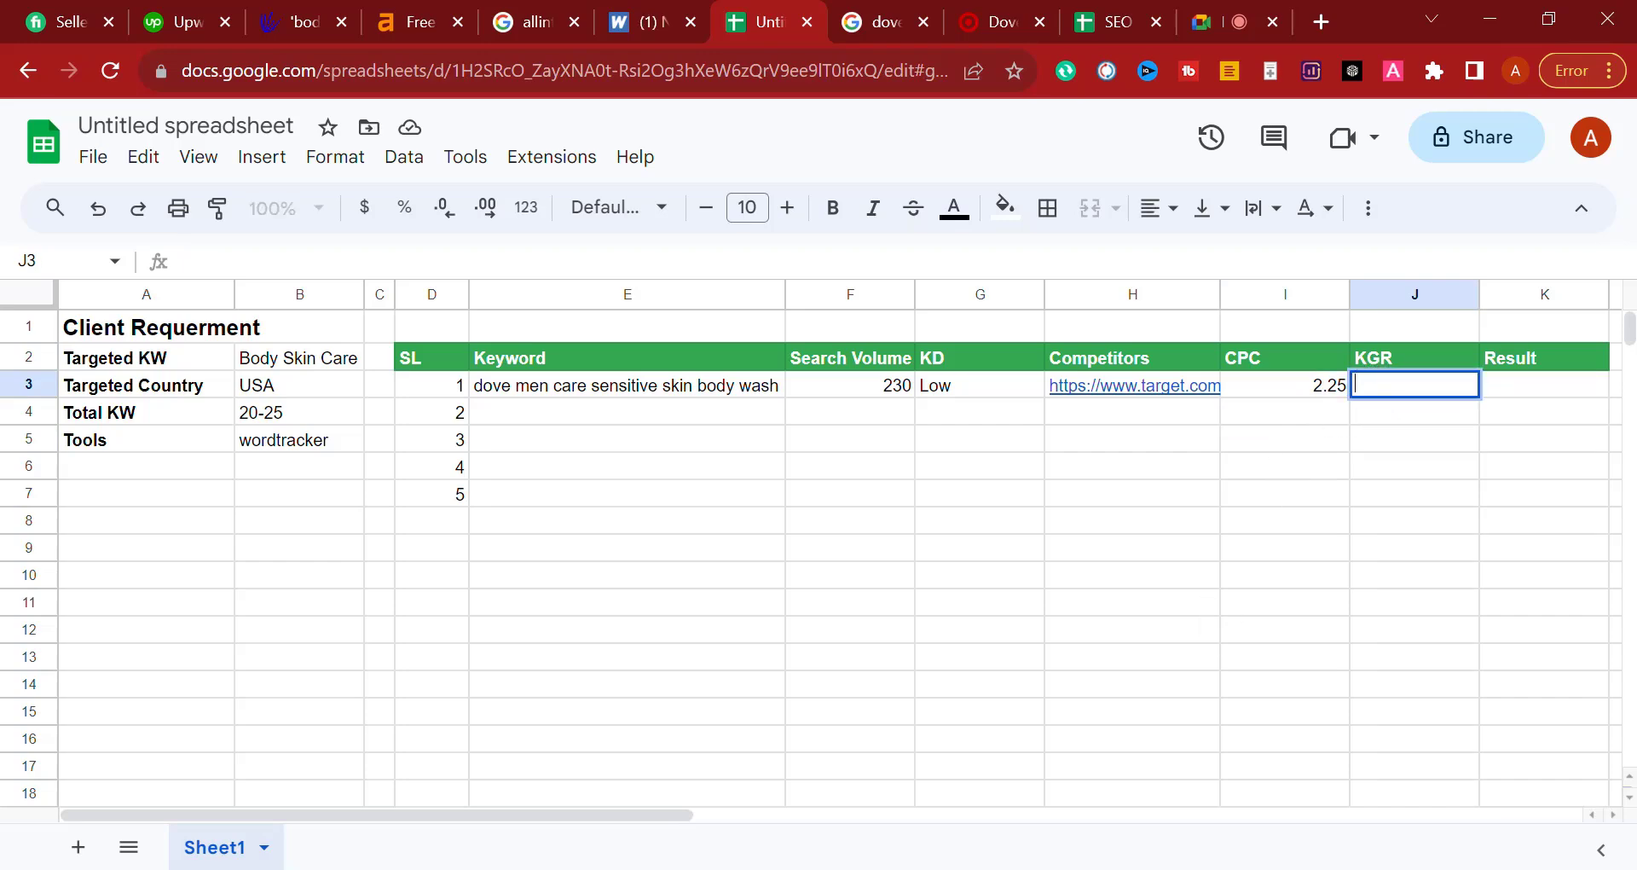
key("alt+Tab")
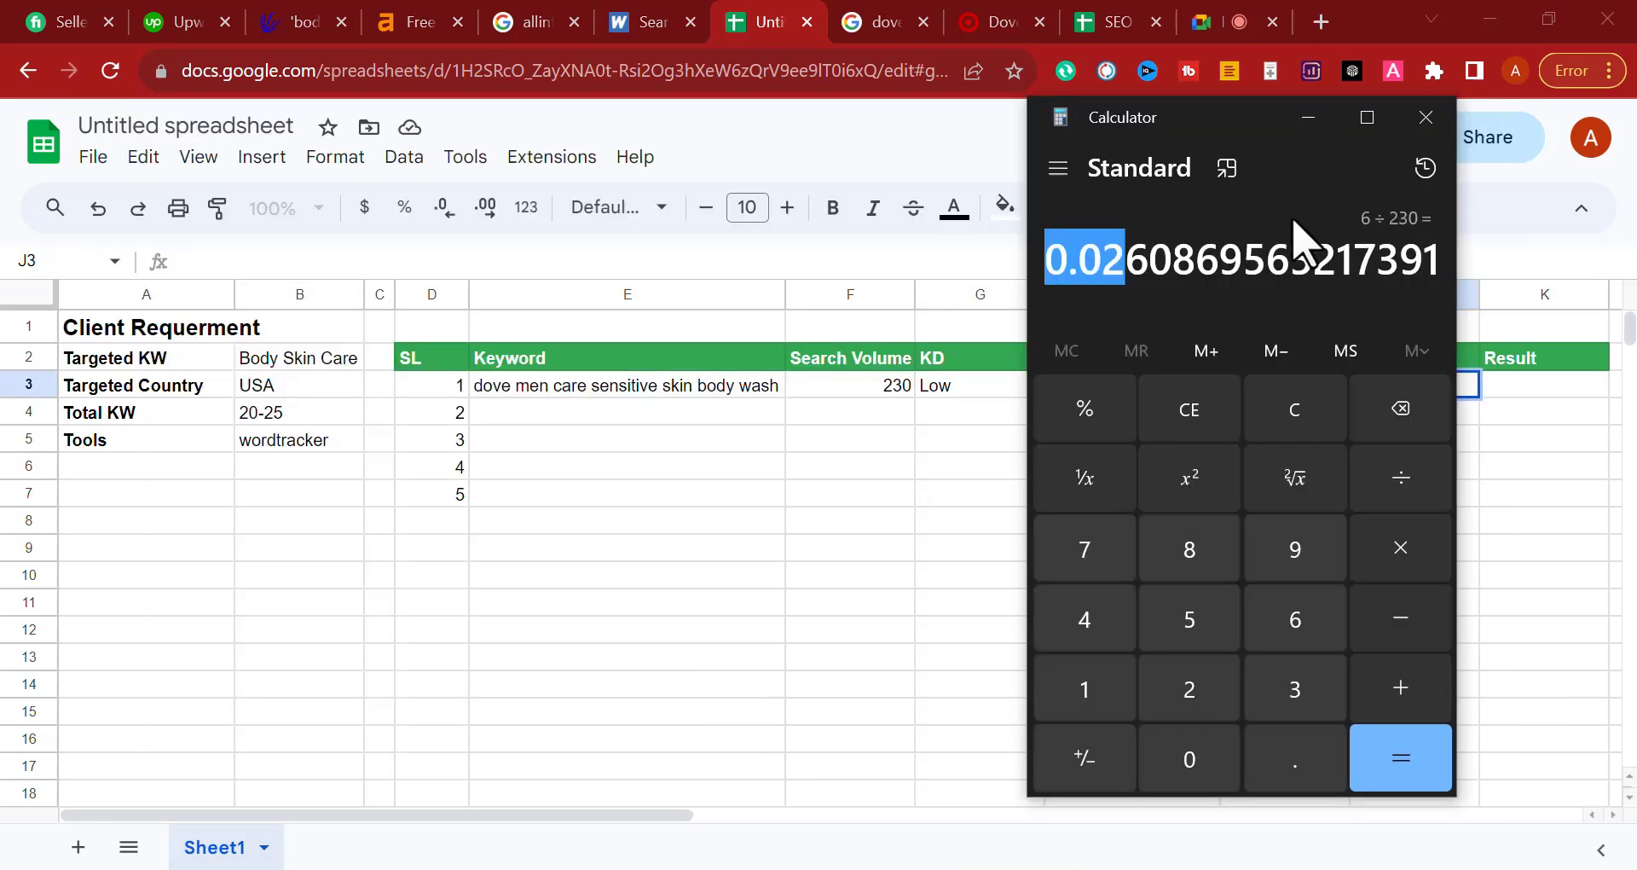
left_click_drag(1151, 126, 653, 126)
right_click(615, 262)
left_click(675, 291)
left_click(1435, 387)
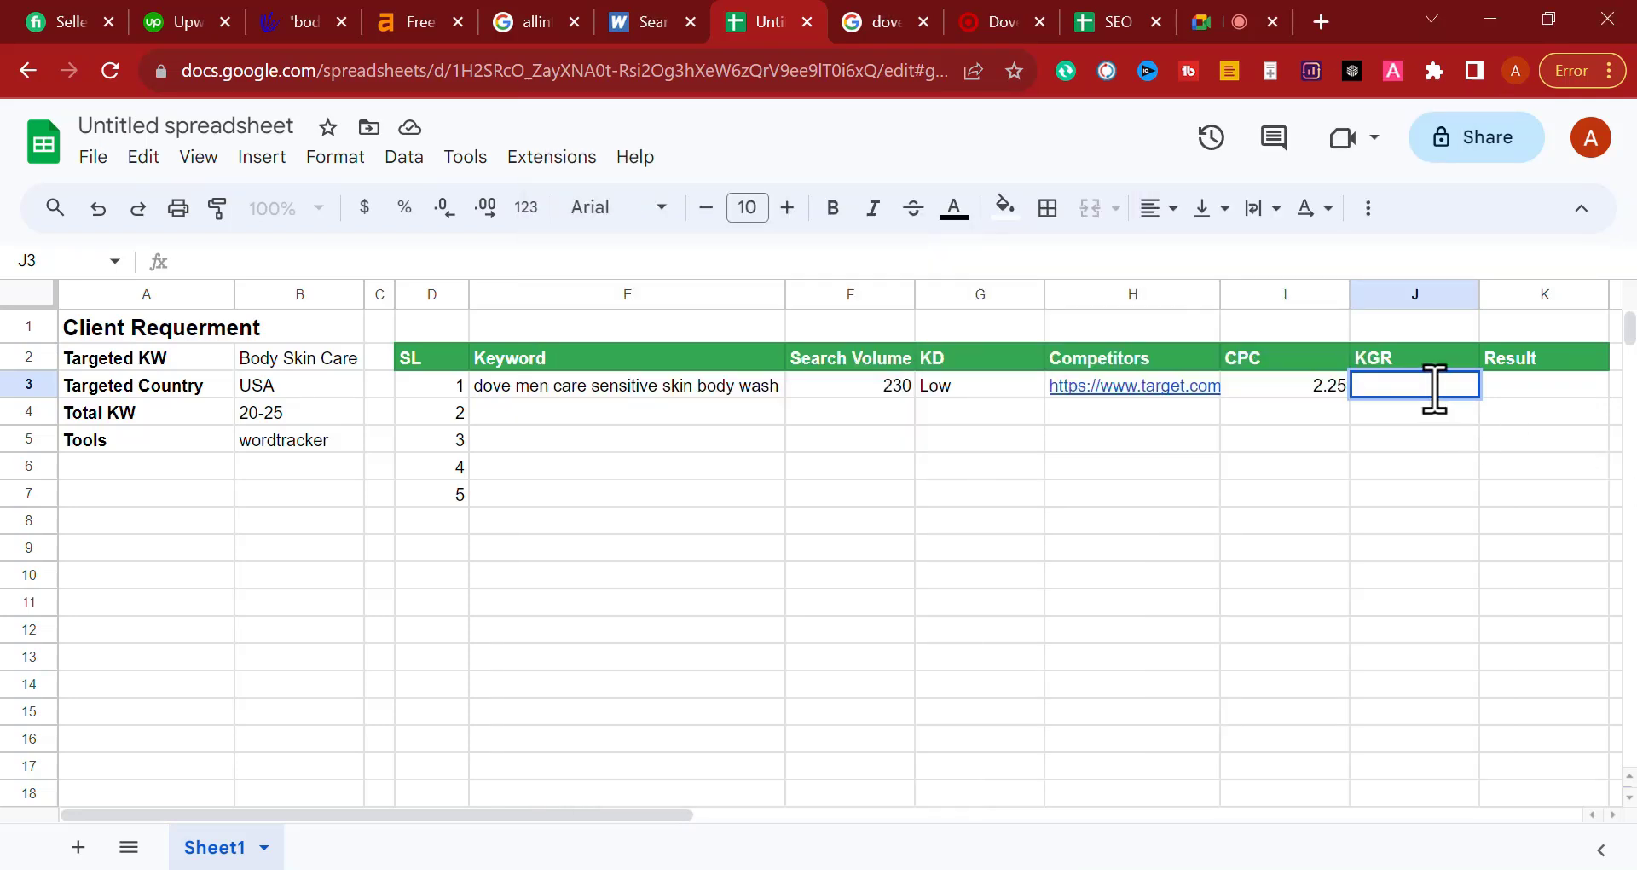
type("0.0260869565217391")
Step: Rename the KGR header in cell J2 as "KGR Result"
double_click(1435, 366)
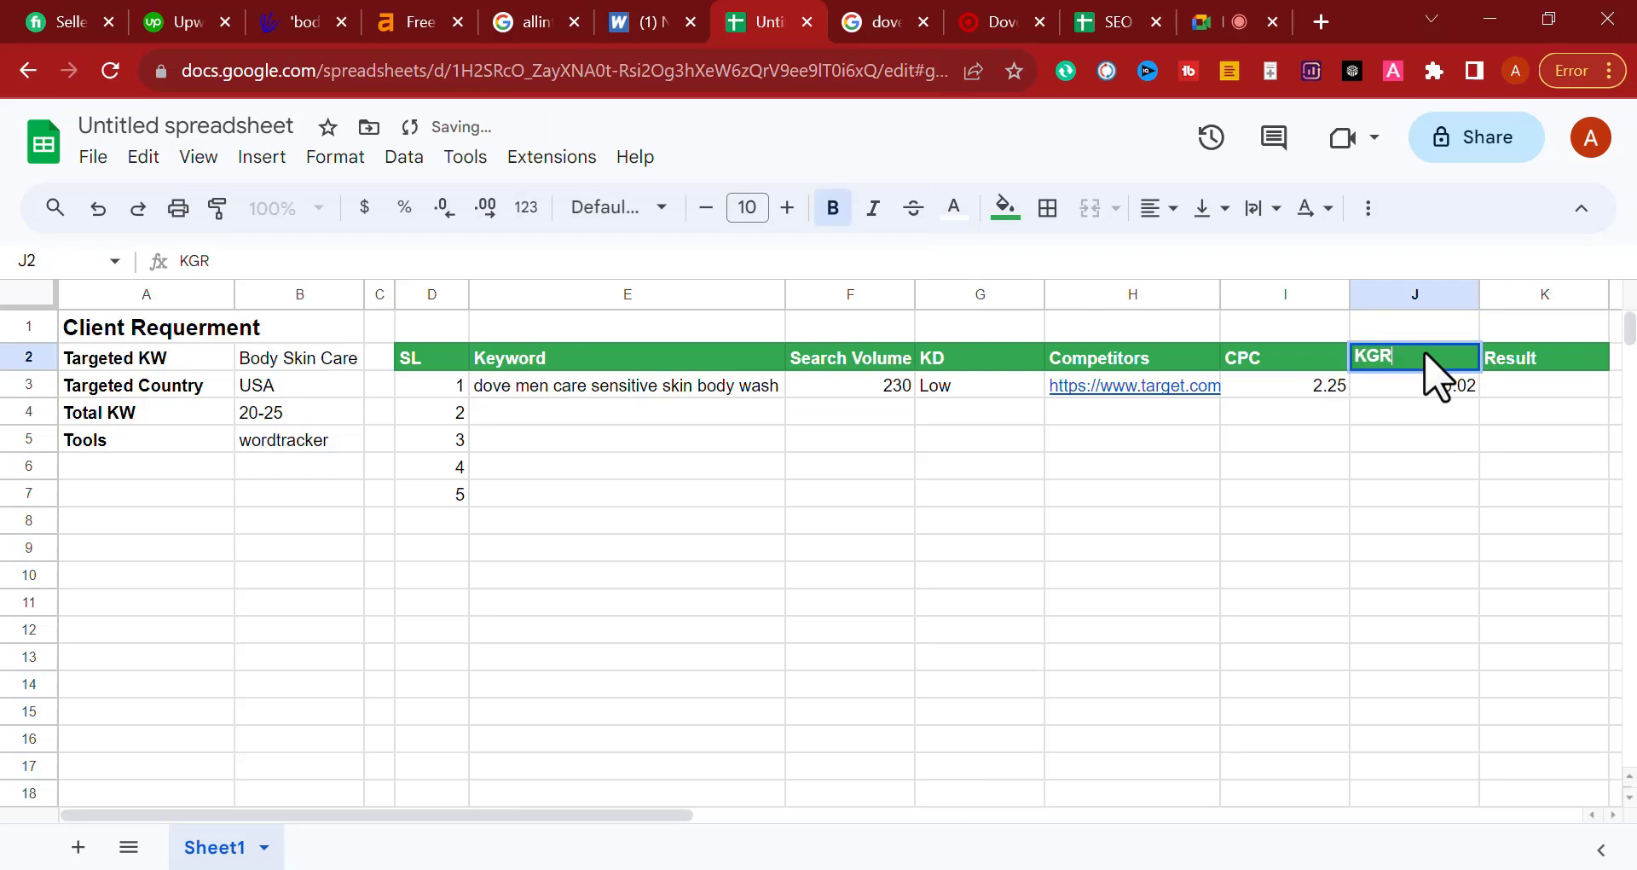
type("Ration")
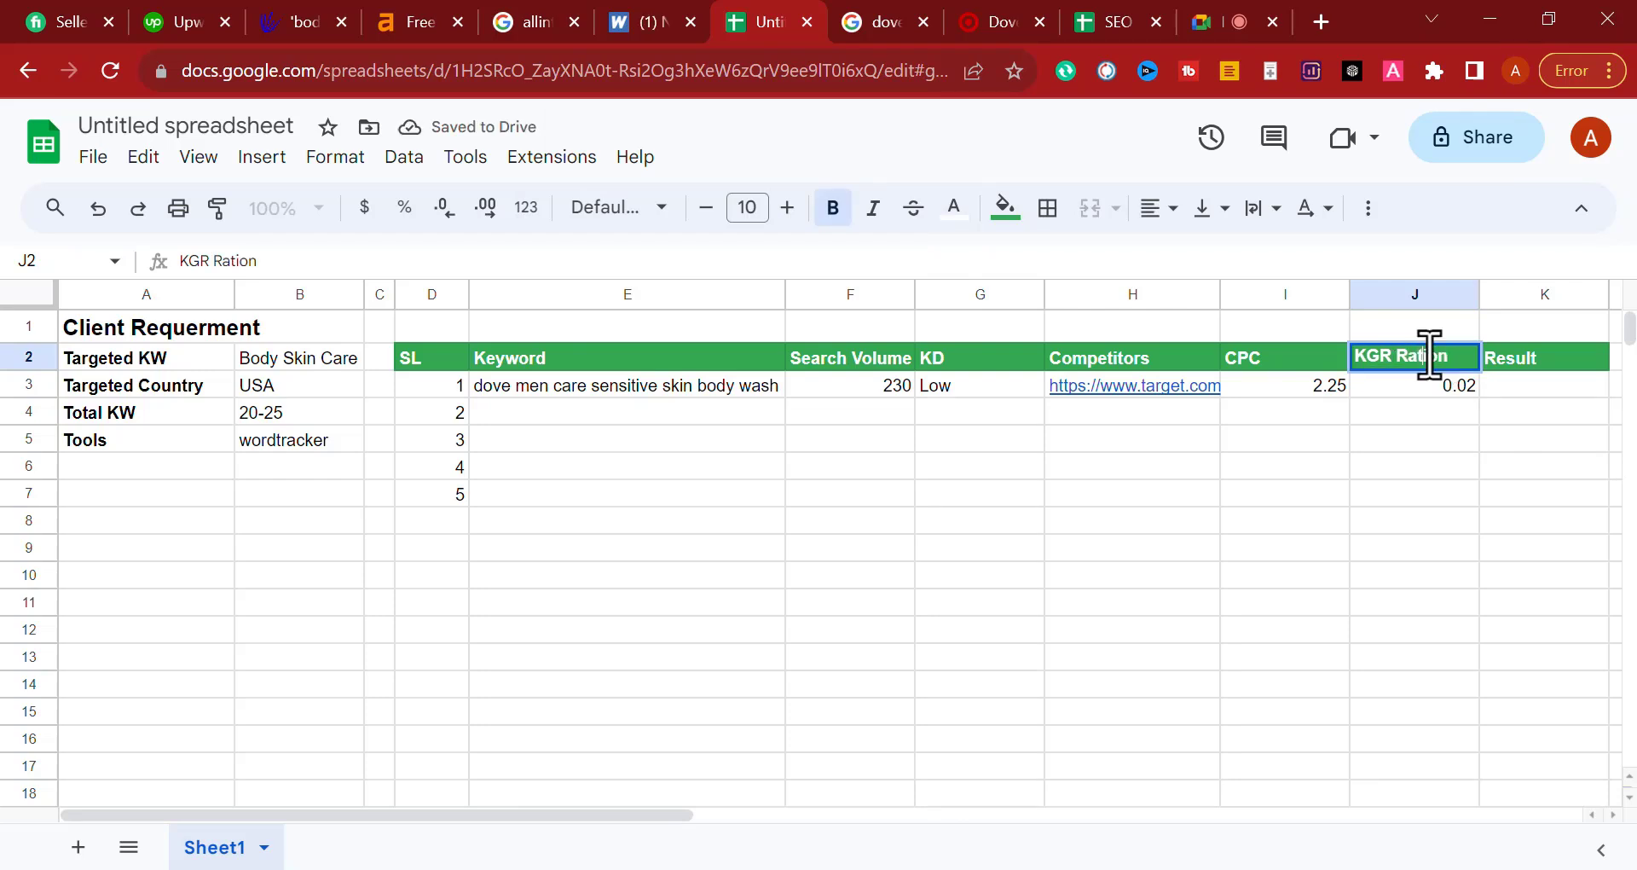
double_click(1429, 355)
type("Result")
key("Return")
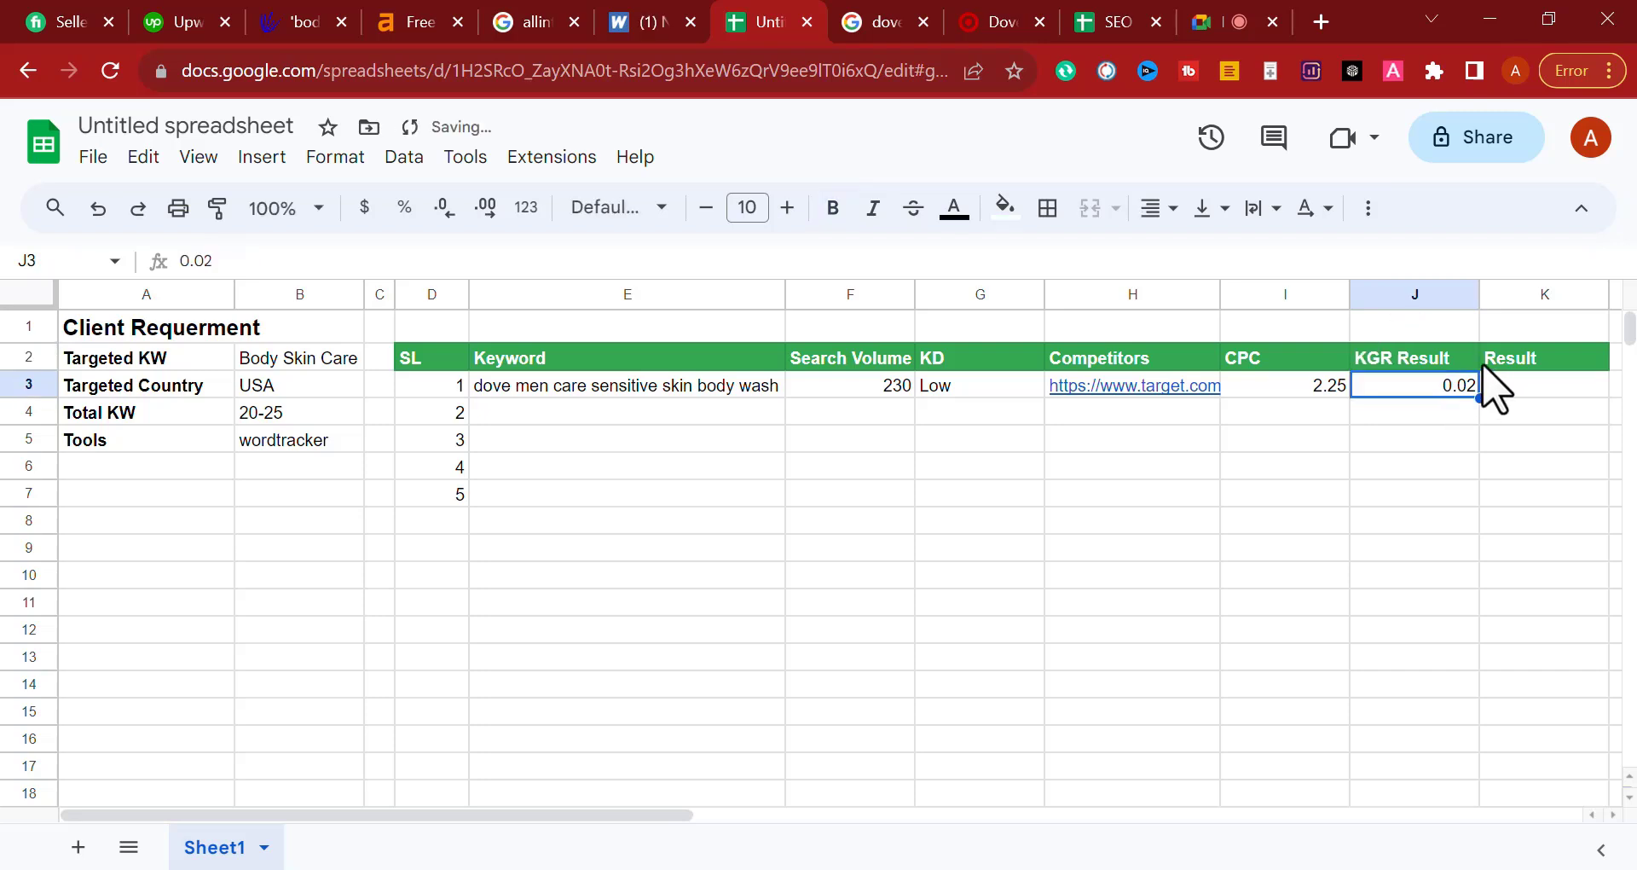
Step: Enter "Excellent" in Result cell K3 for the first keyword and review the completed row
left_click(1513, 354)
double_click(1513, 354)
double_click(1509, 354)
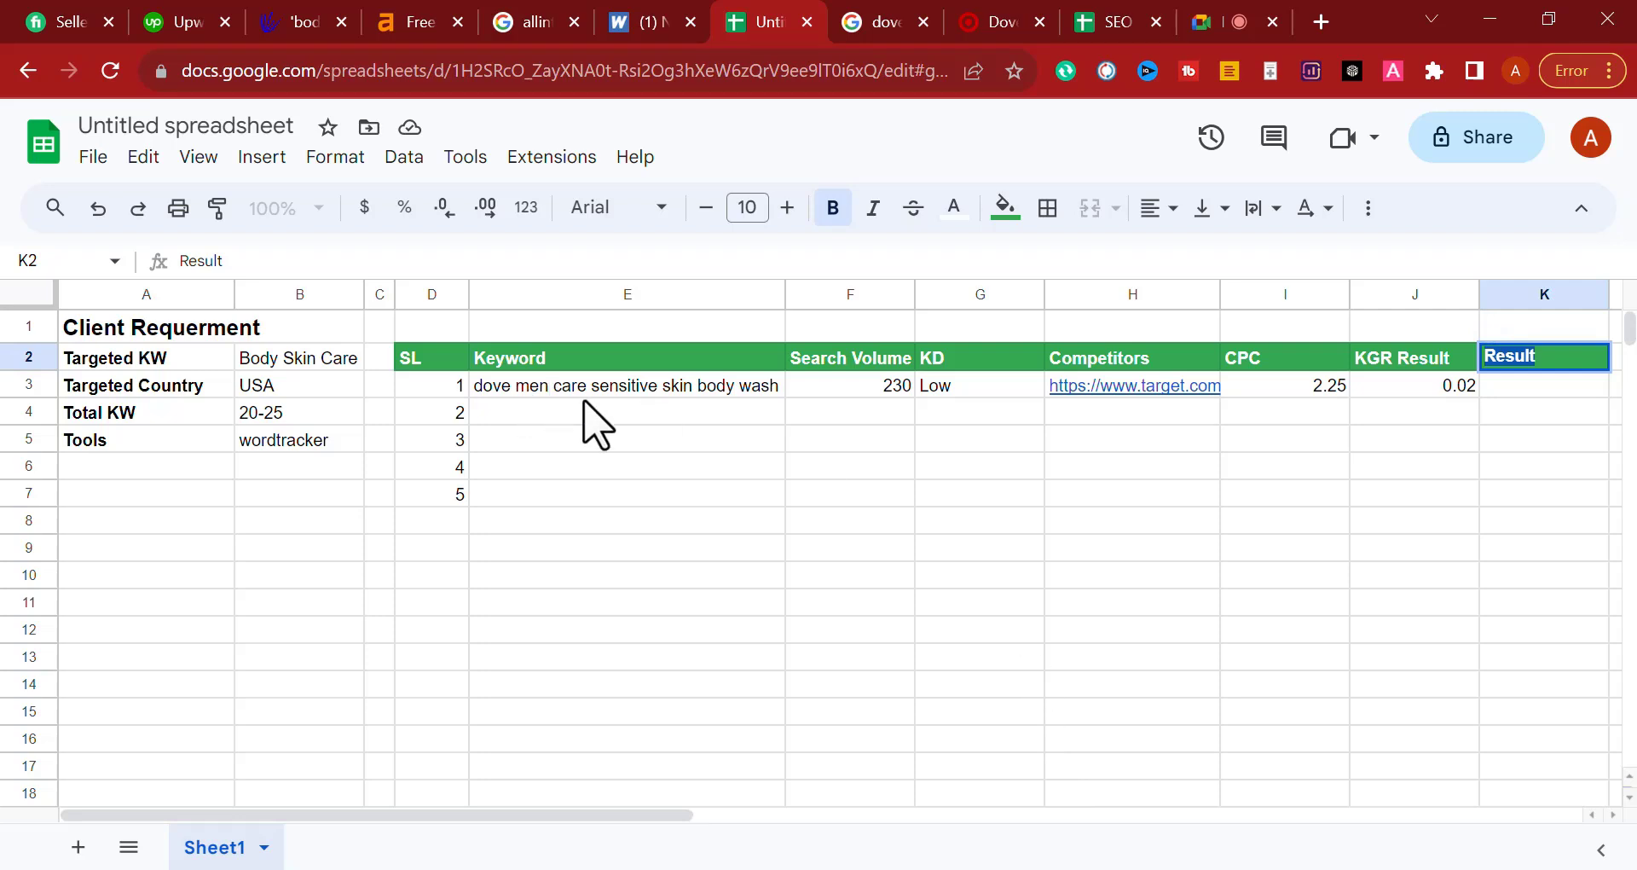
left_click_drag(527, 391, 1415, 391)
left_click(1504, 392)
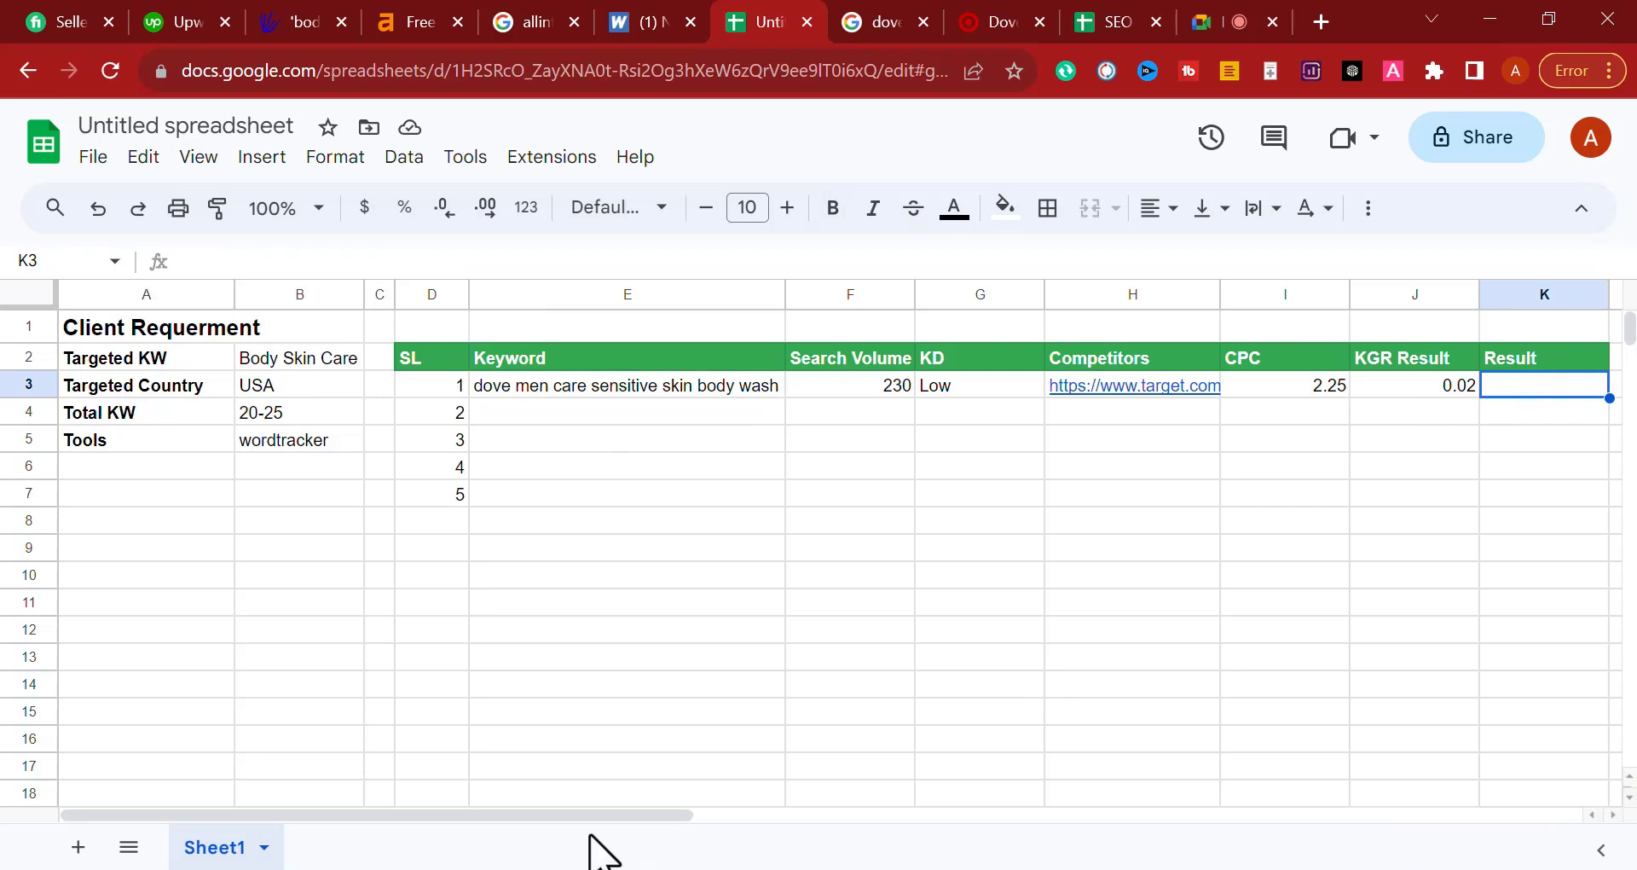
left_click_drag(581, 814, 697, 815)
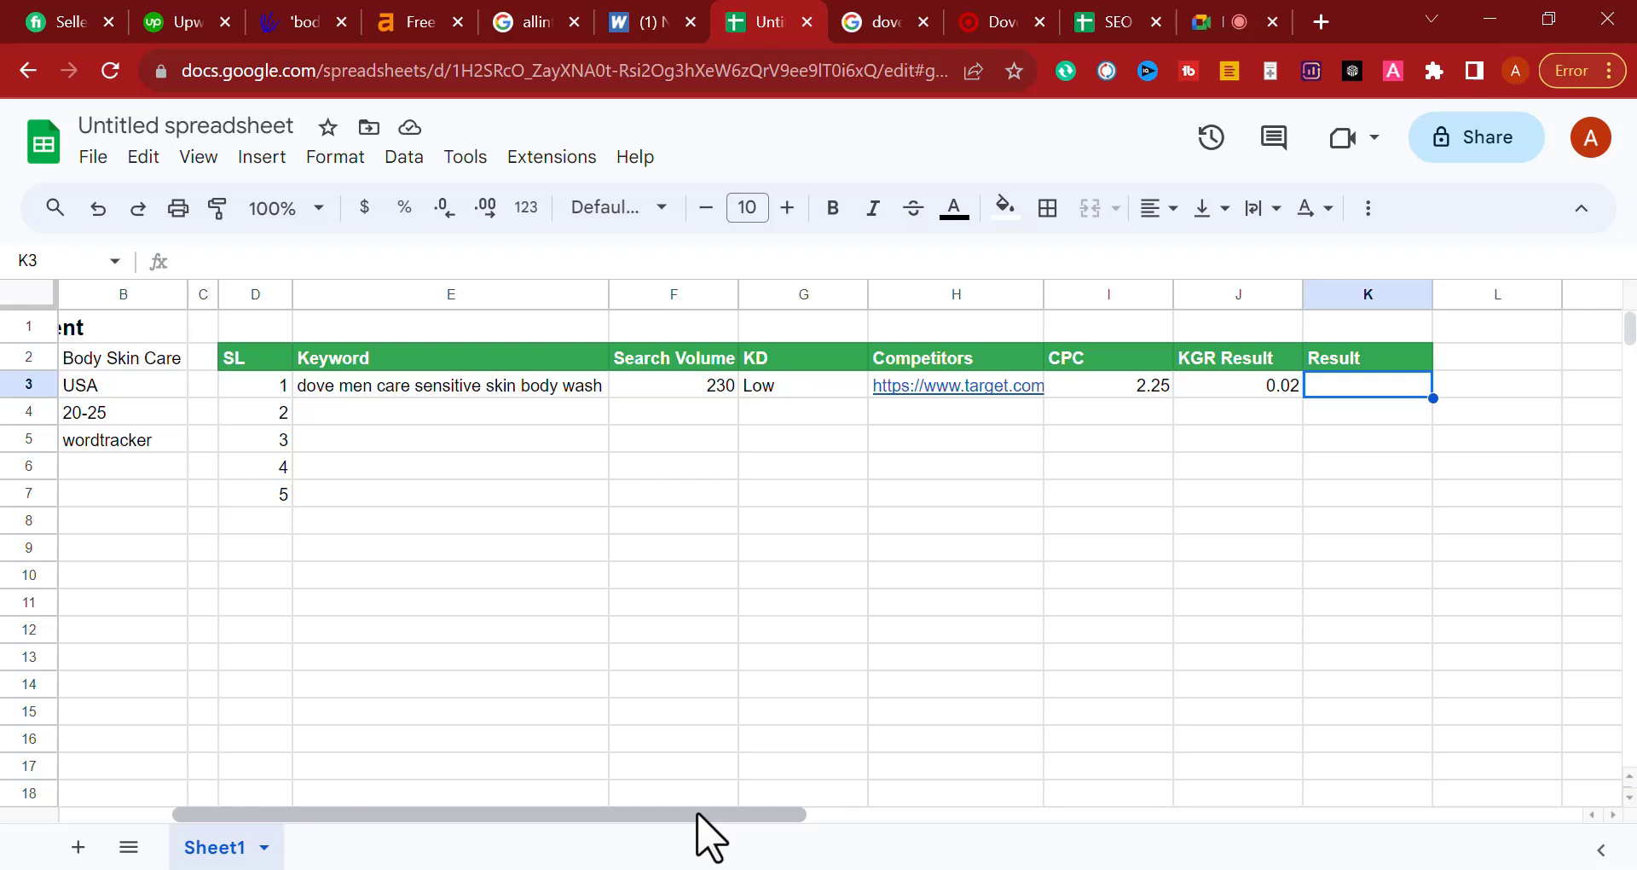
double_click(1383, 384)
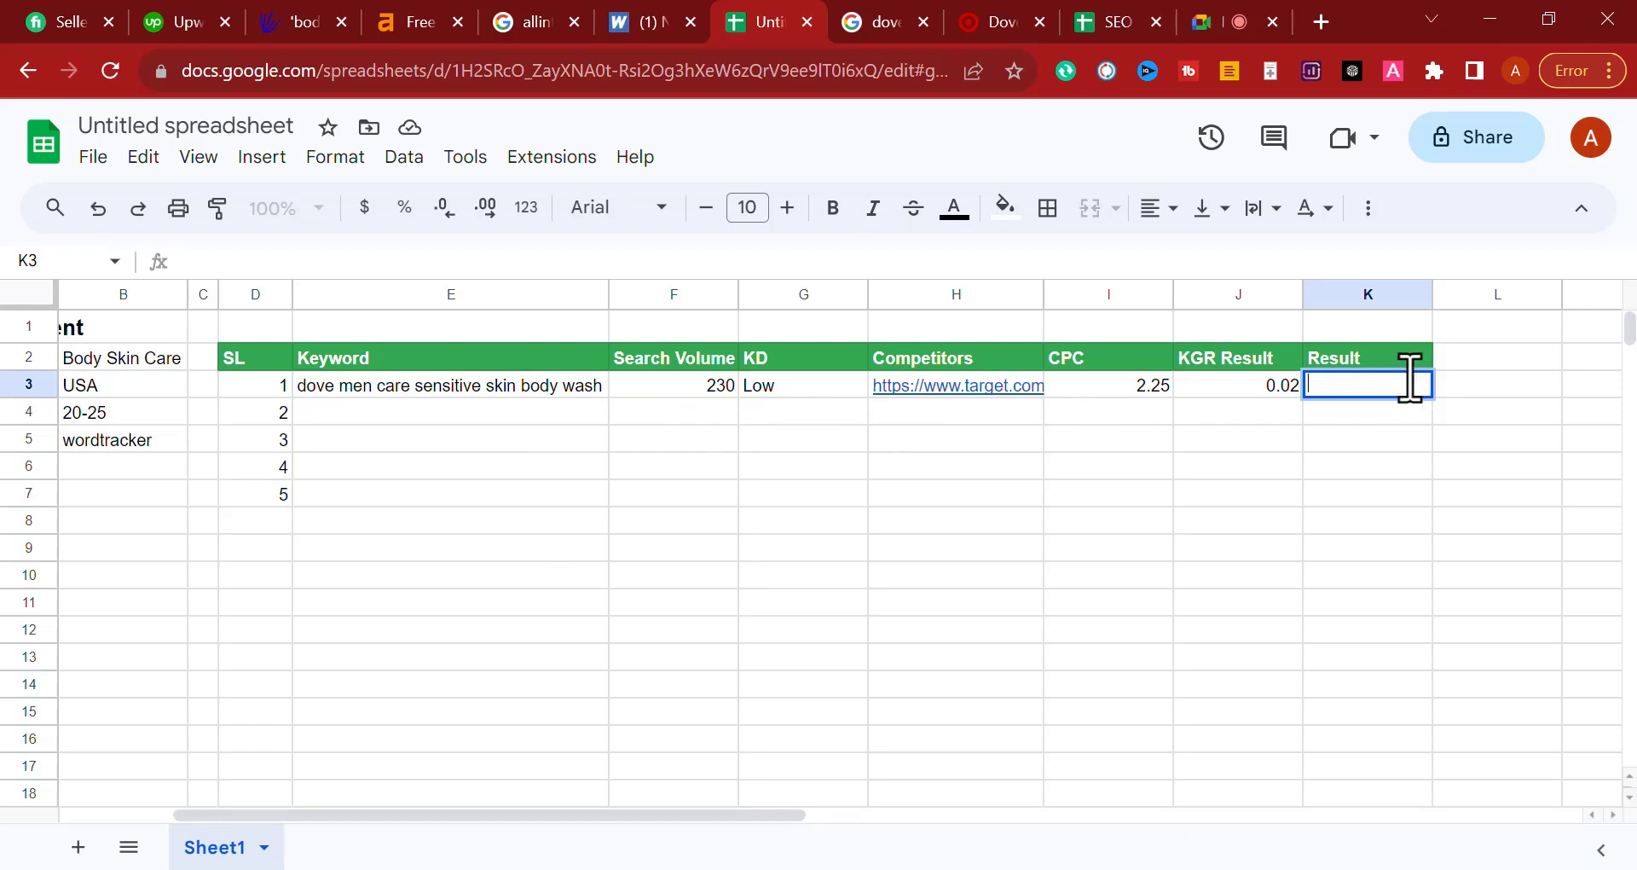
type("Excellent")
left_click(1329, 474)
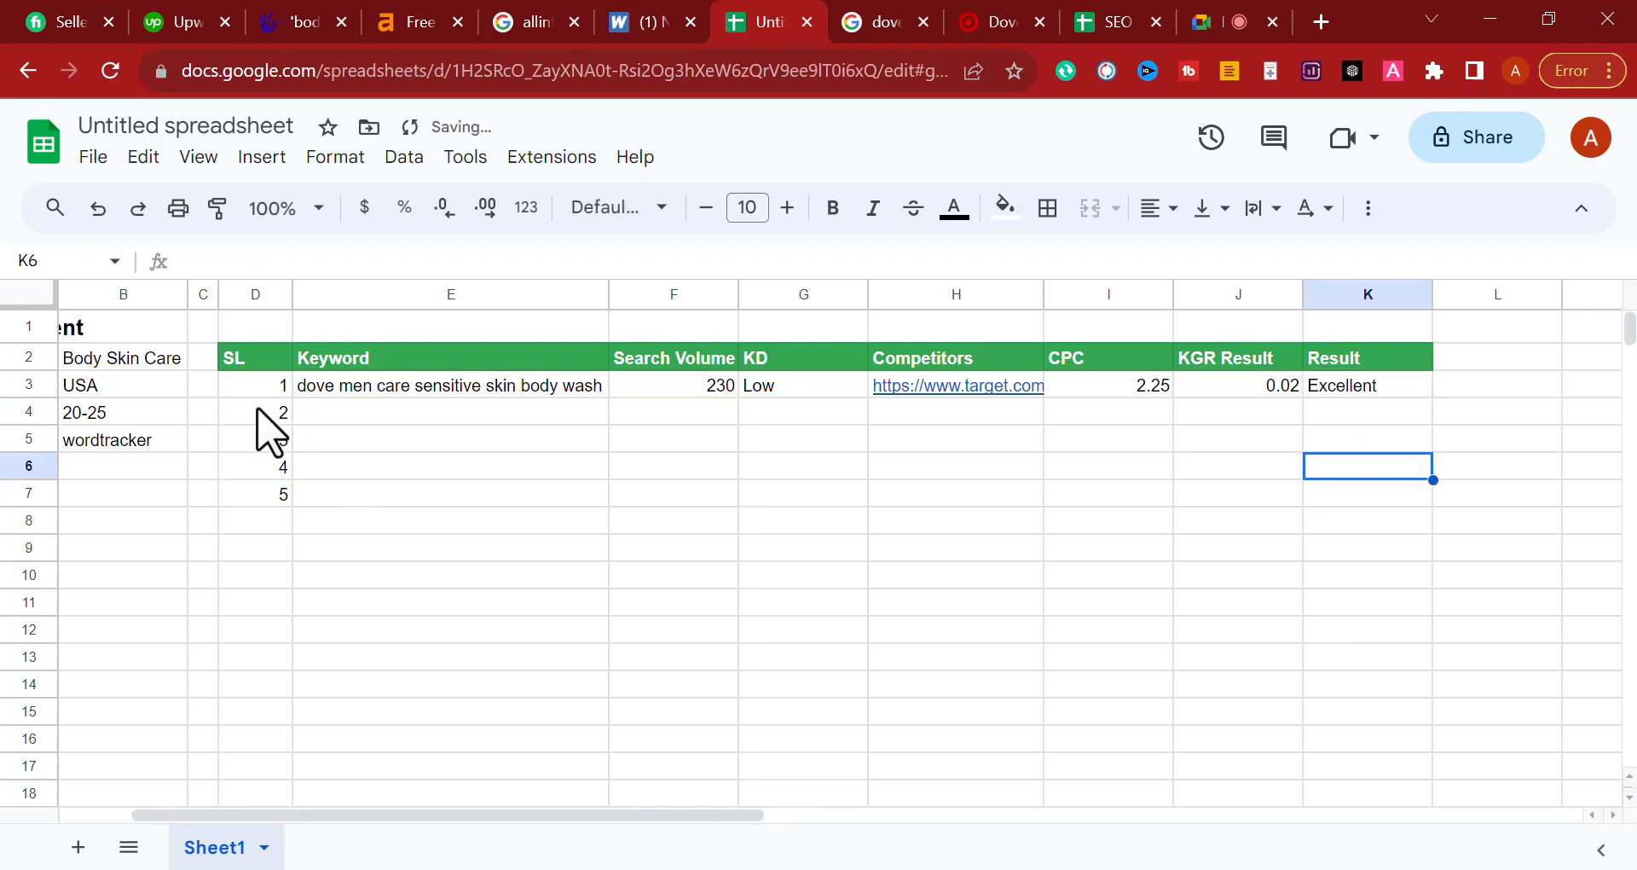
left_click_drag(242, 392, 1321, 381)
left_click(1340, 550)
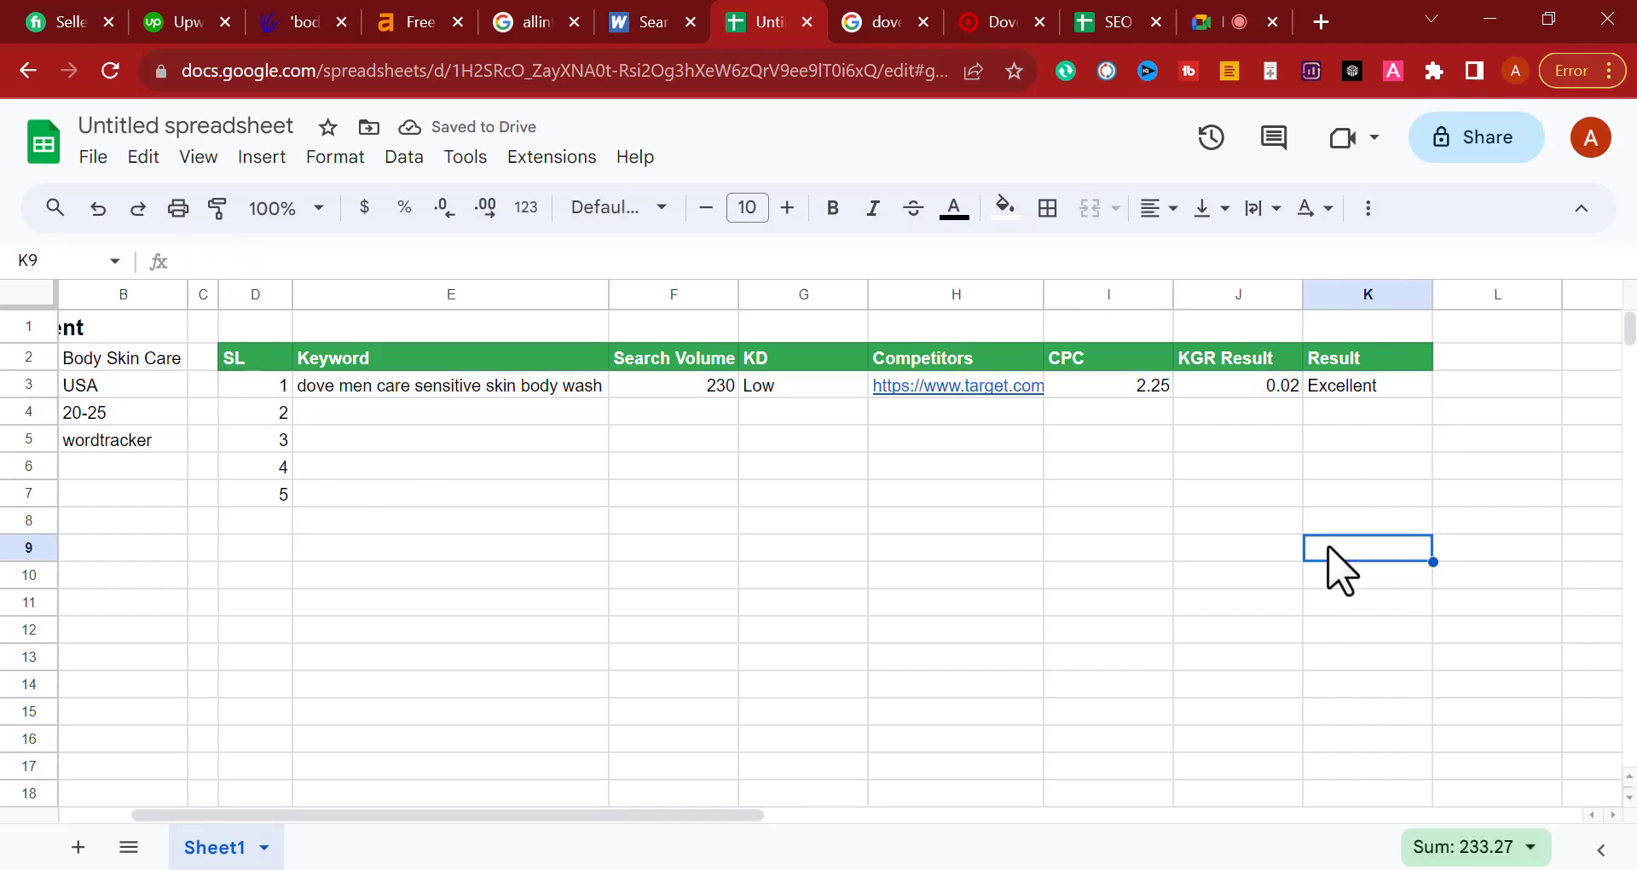
Step: Copy the keyword "winter skin care products for the body" from the Wordtracker results list
left_click(635, 26)
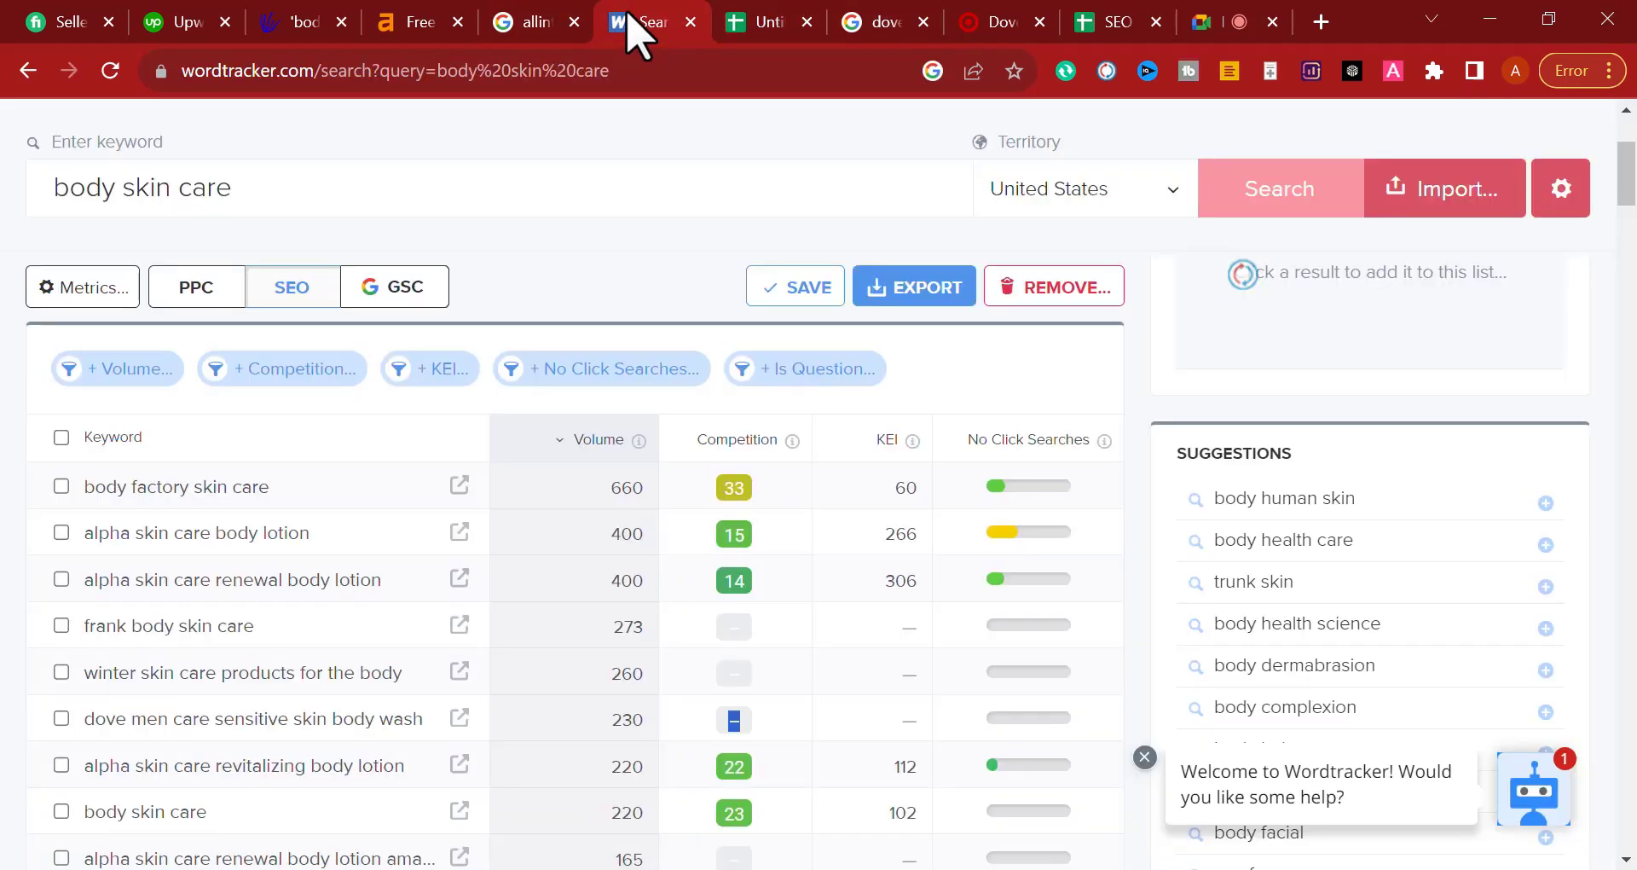
left_click(767, 24)
left_click(658, 27)
left_click_drag(402, 673, 81, 682)
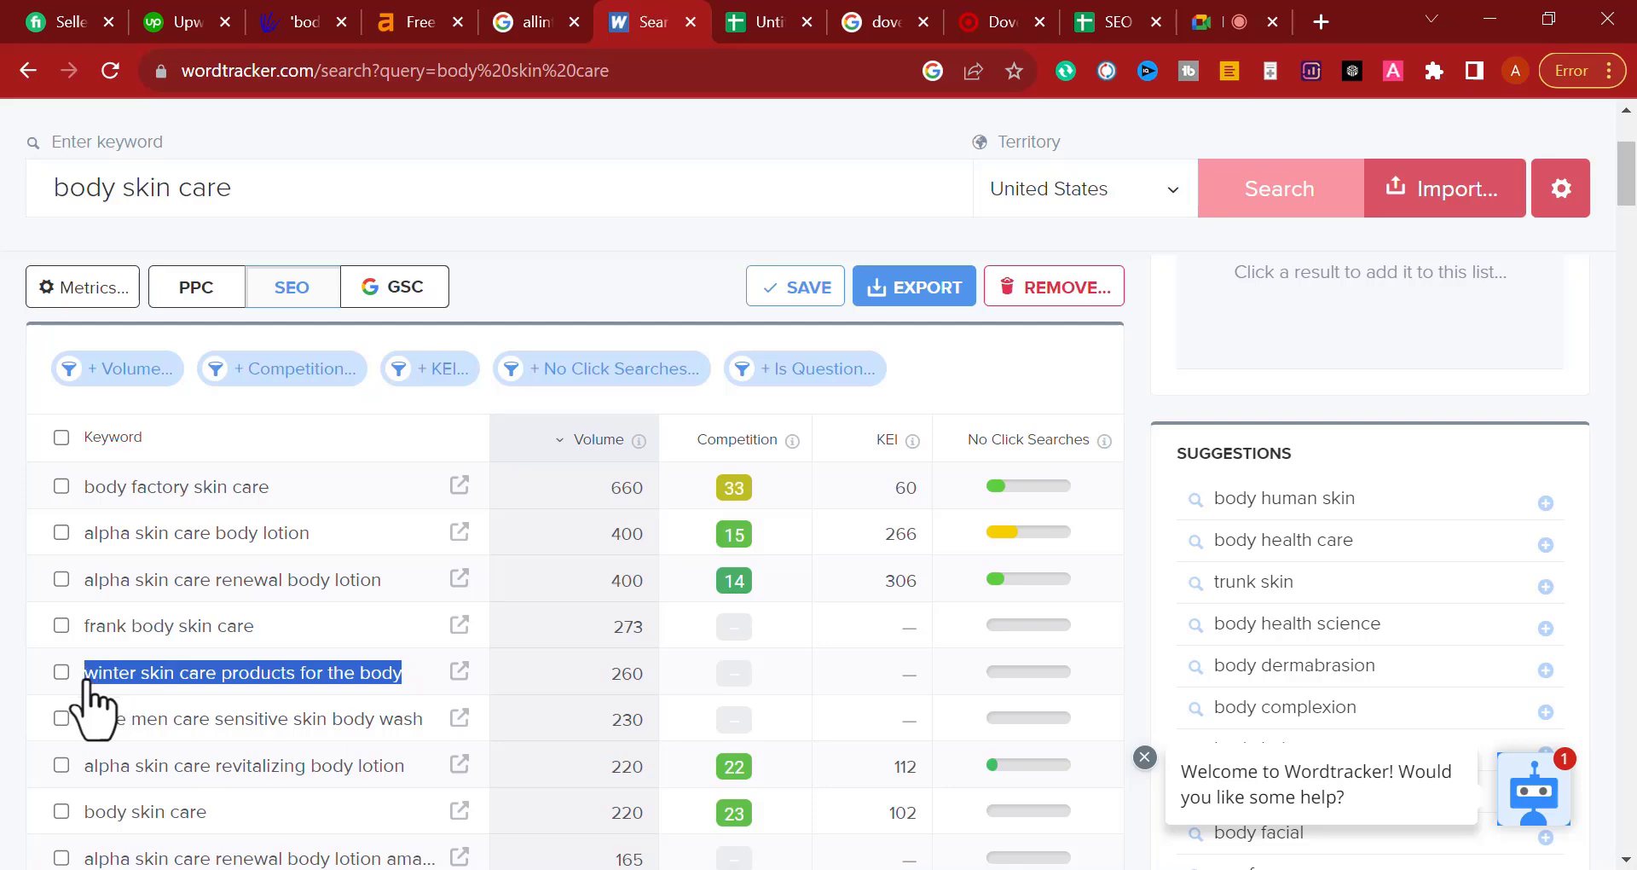
right_click(129, 679)
left_click(193, 335)
left_click(861, 22)
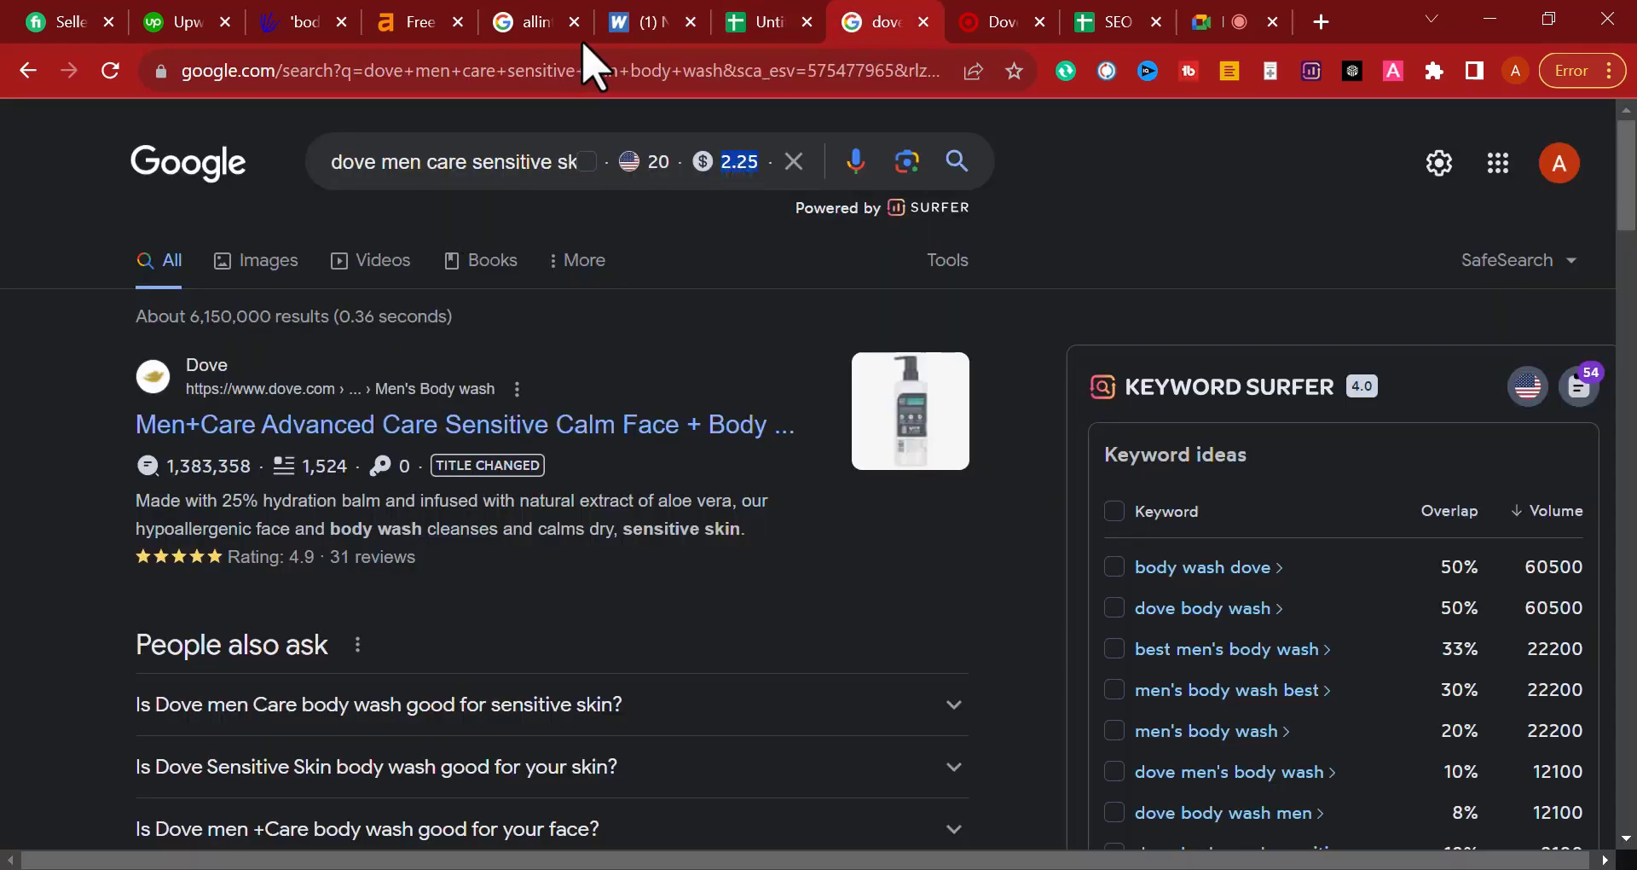
left_click(649, 26)
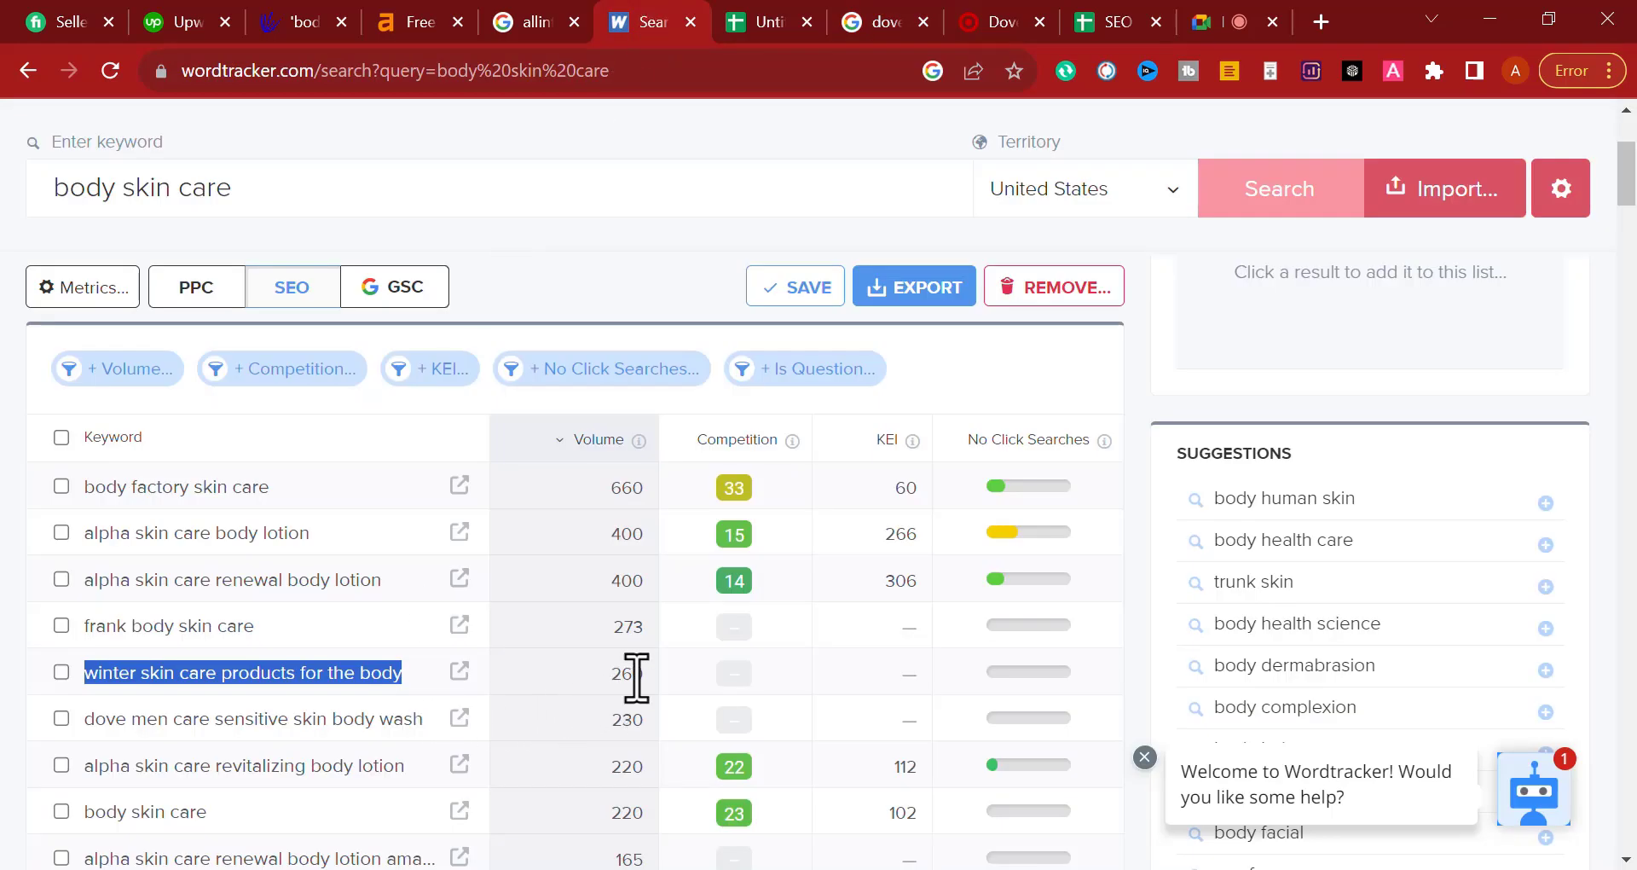
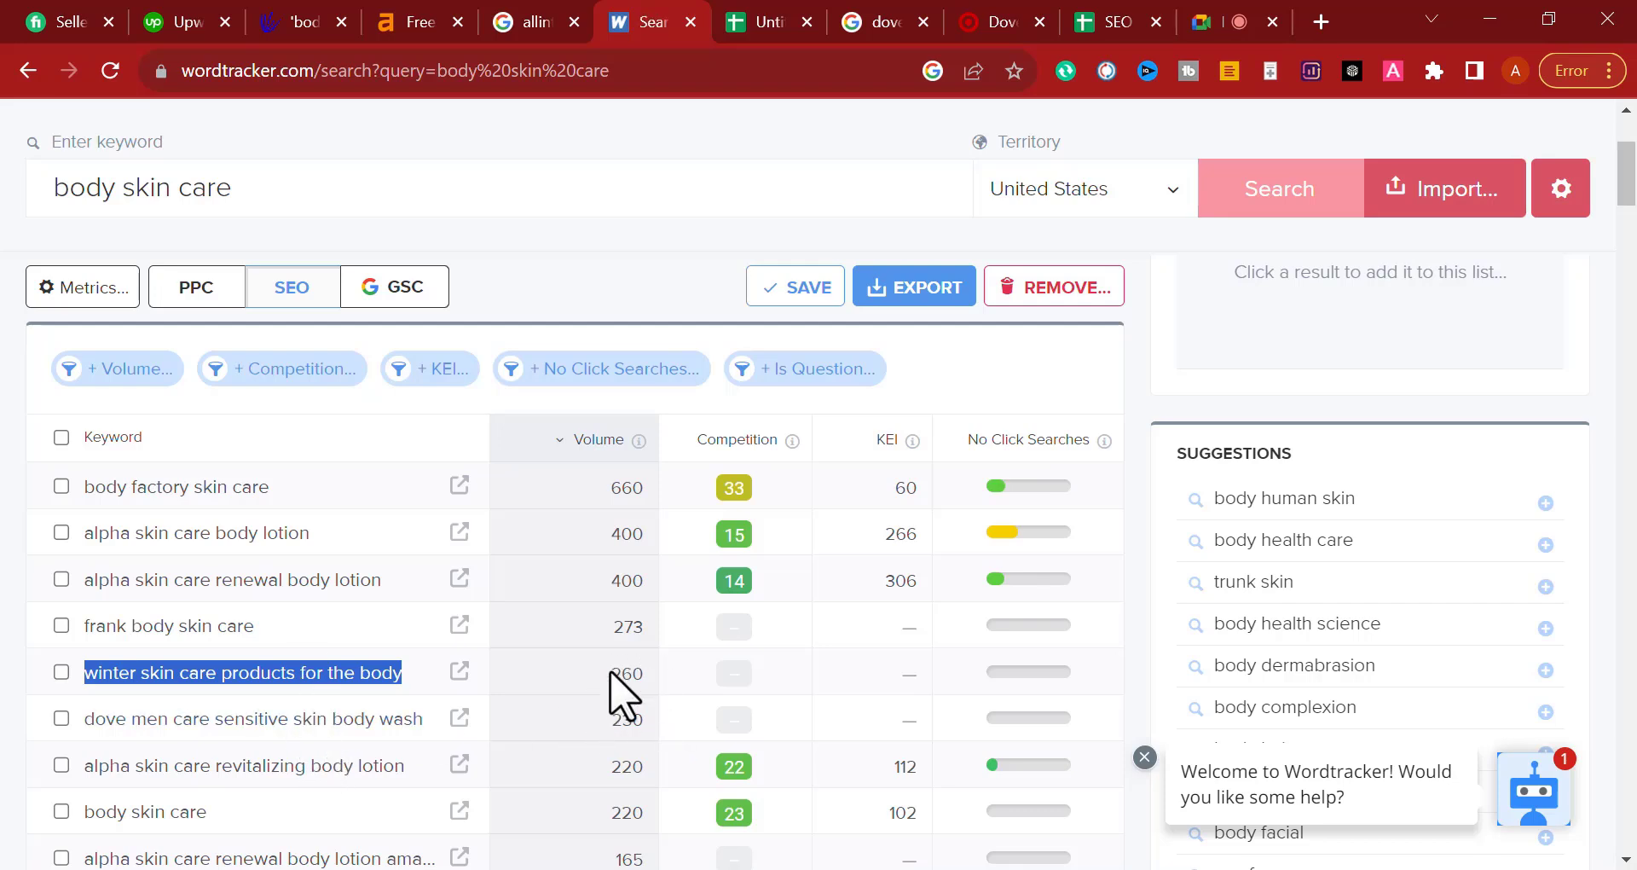
right_click(281, 682)
left_click(336, 329)
Step: Search Google for "allintitle:winter skin care products for the body" in the existing keyword search tab
left_click(754, 25)
left_click(874, 24)
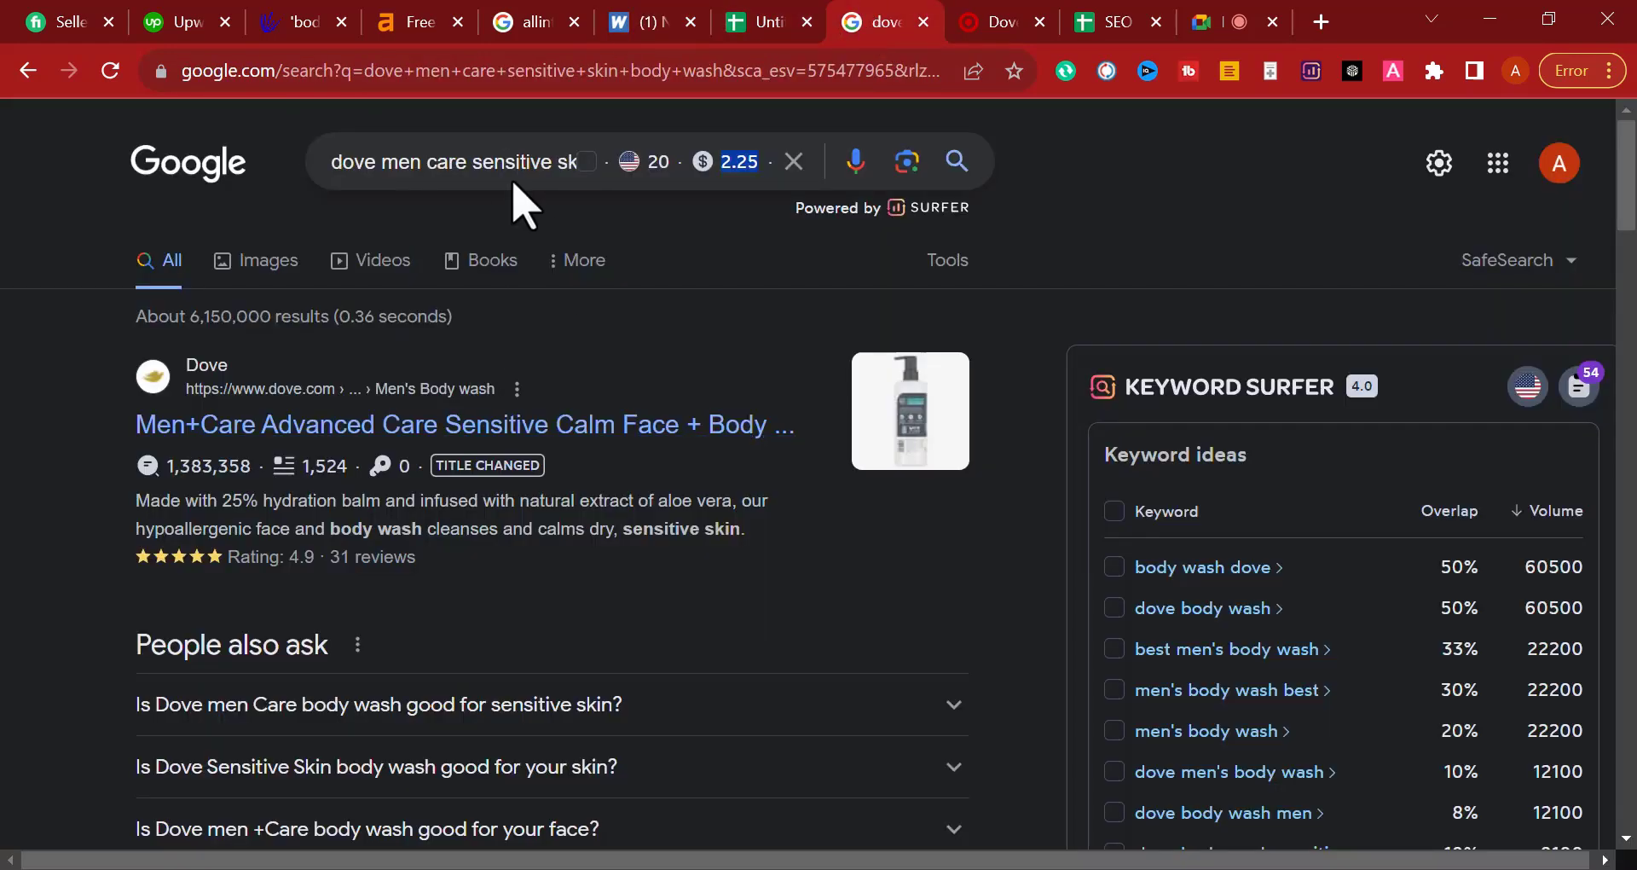
triple_click(509, 167)
type("all")
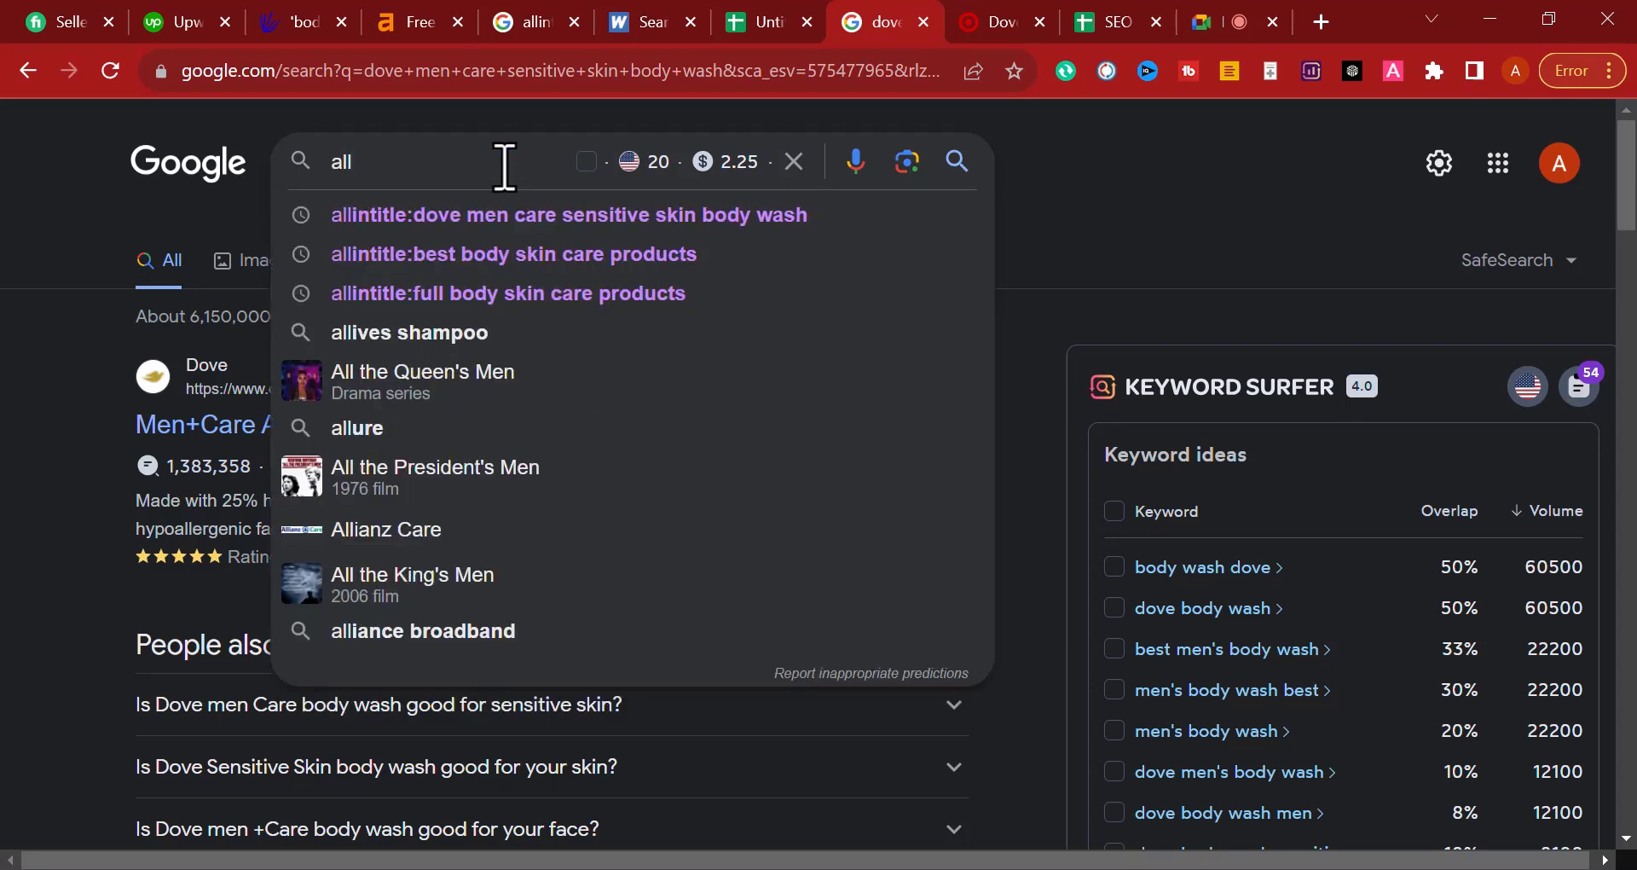
left_click(503, 215)
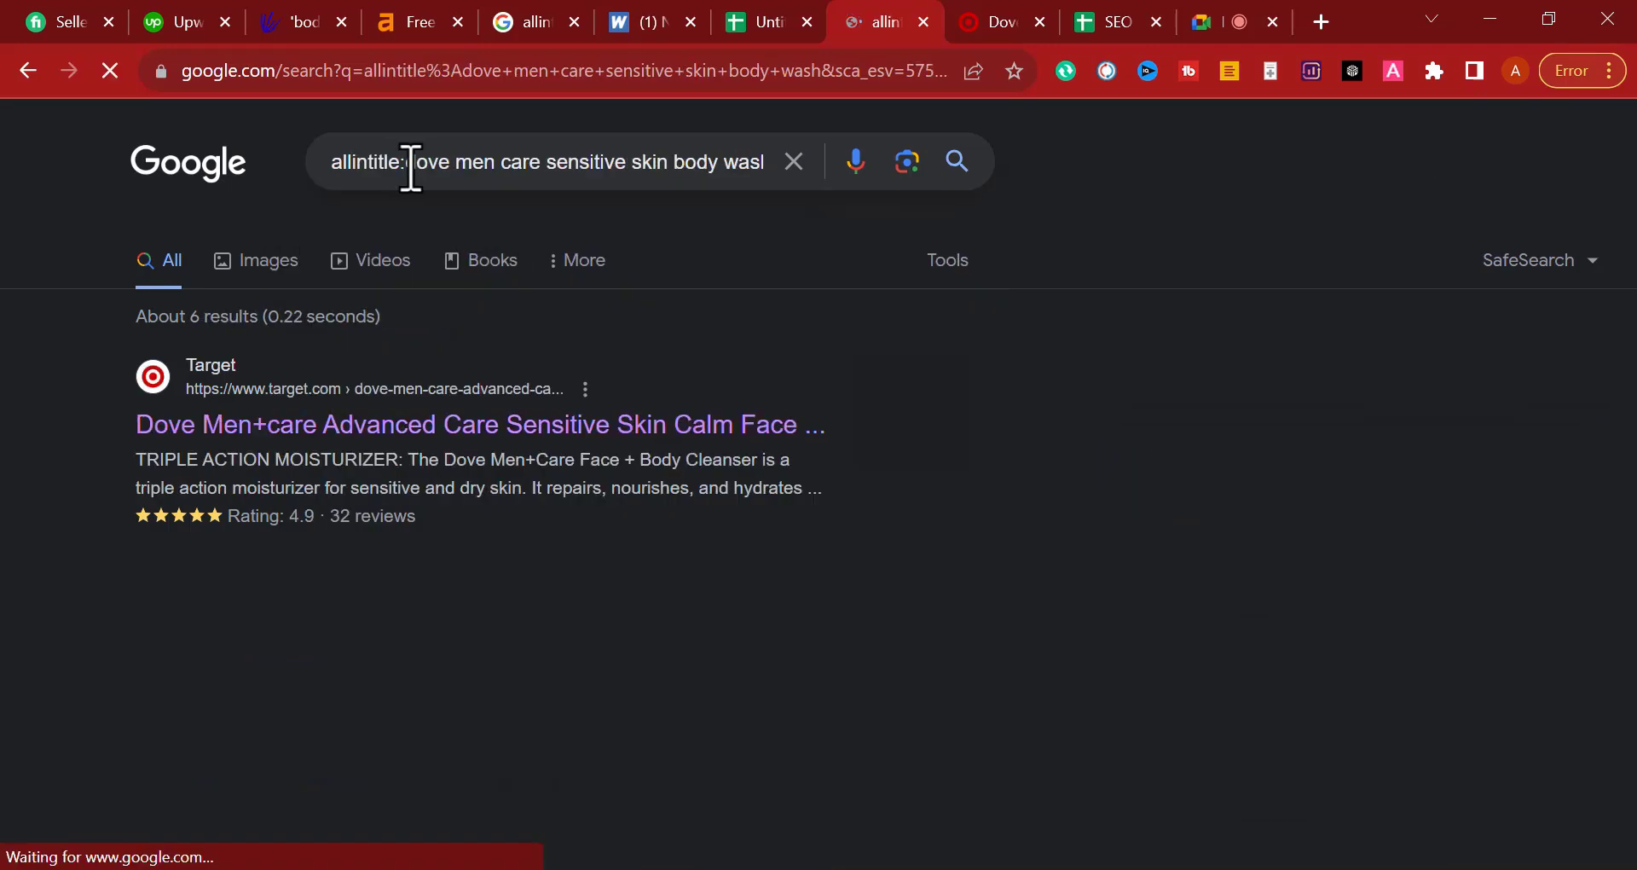
left_click_drag(413, 162, 859, 168)
key("BackSpace")
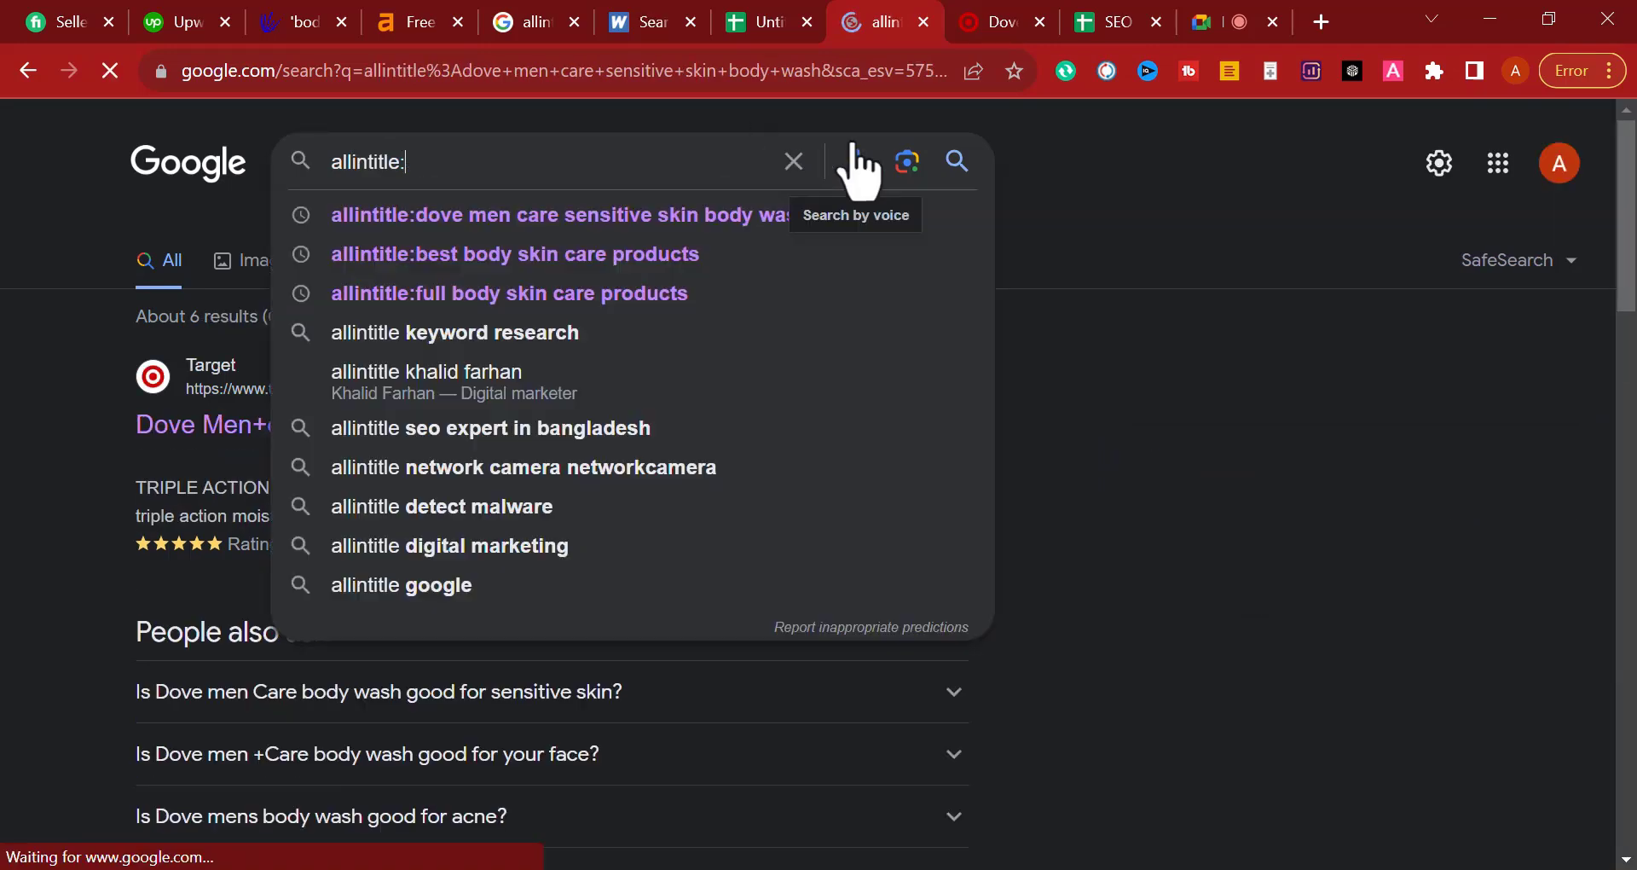
type("winter skin care products for the body")
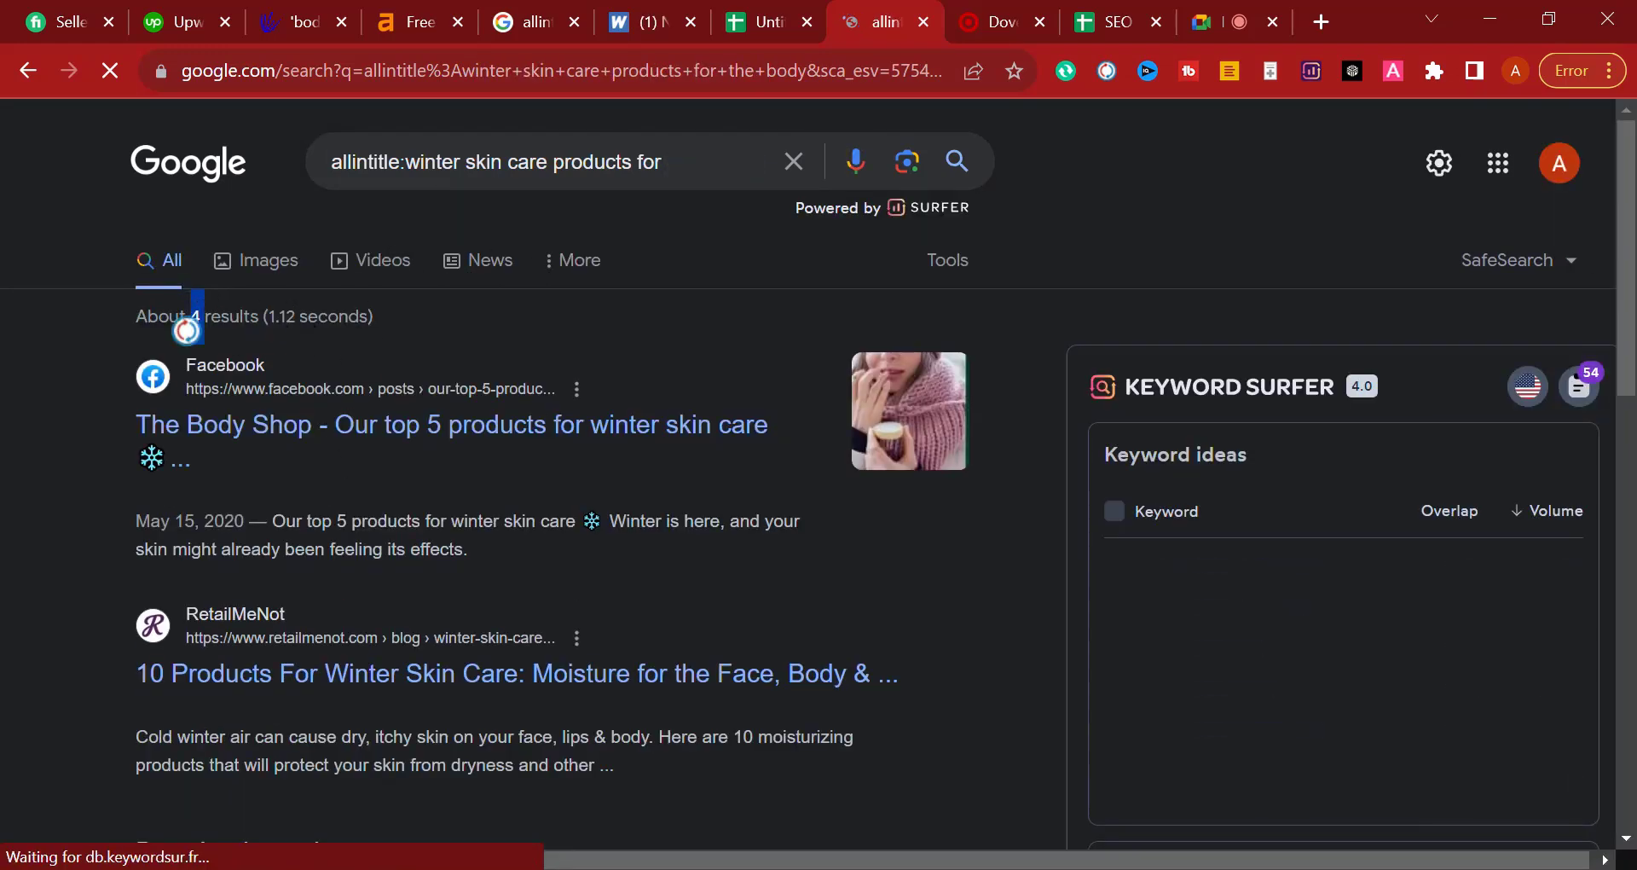
Step: Switch to Calculator, clear the previous calculation and start a division with 4, the allintitle result count, as the dividend
key("alt+Tab")
left_click_drag(742, 153, 1287, 226)
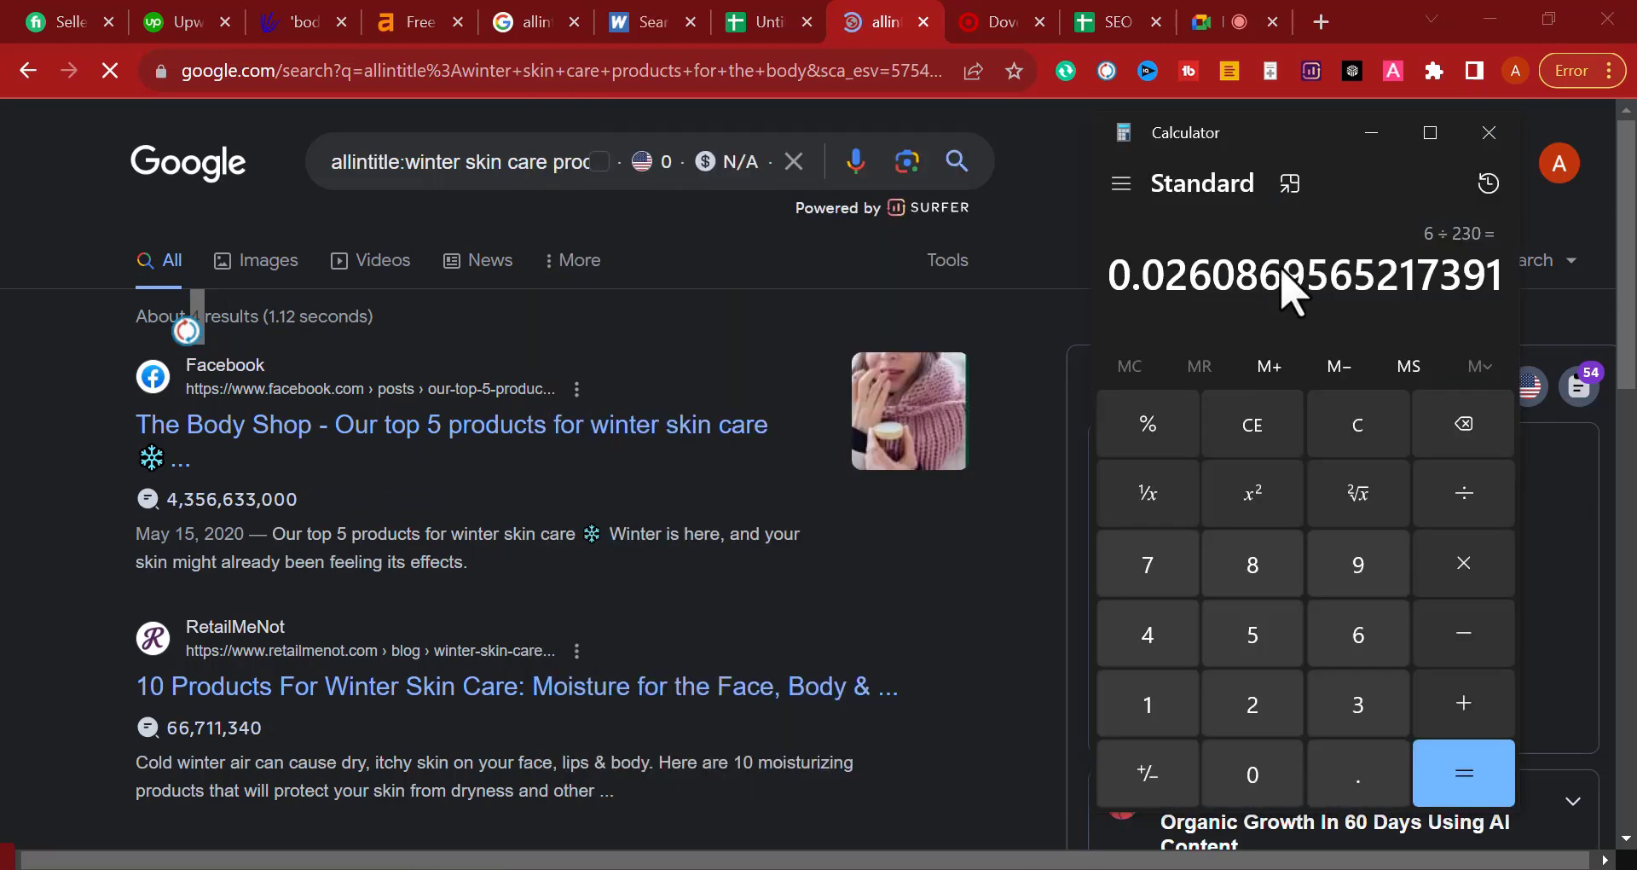
left_click(1364, 426)
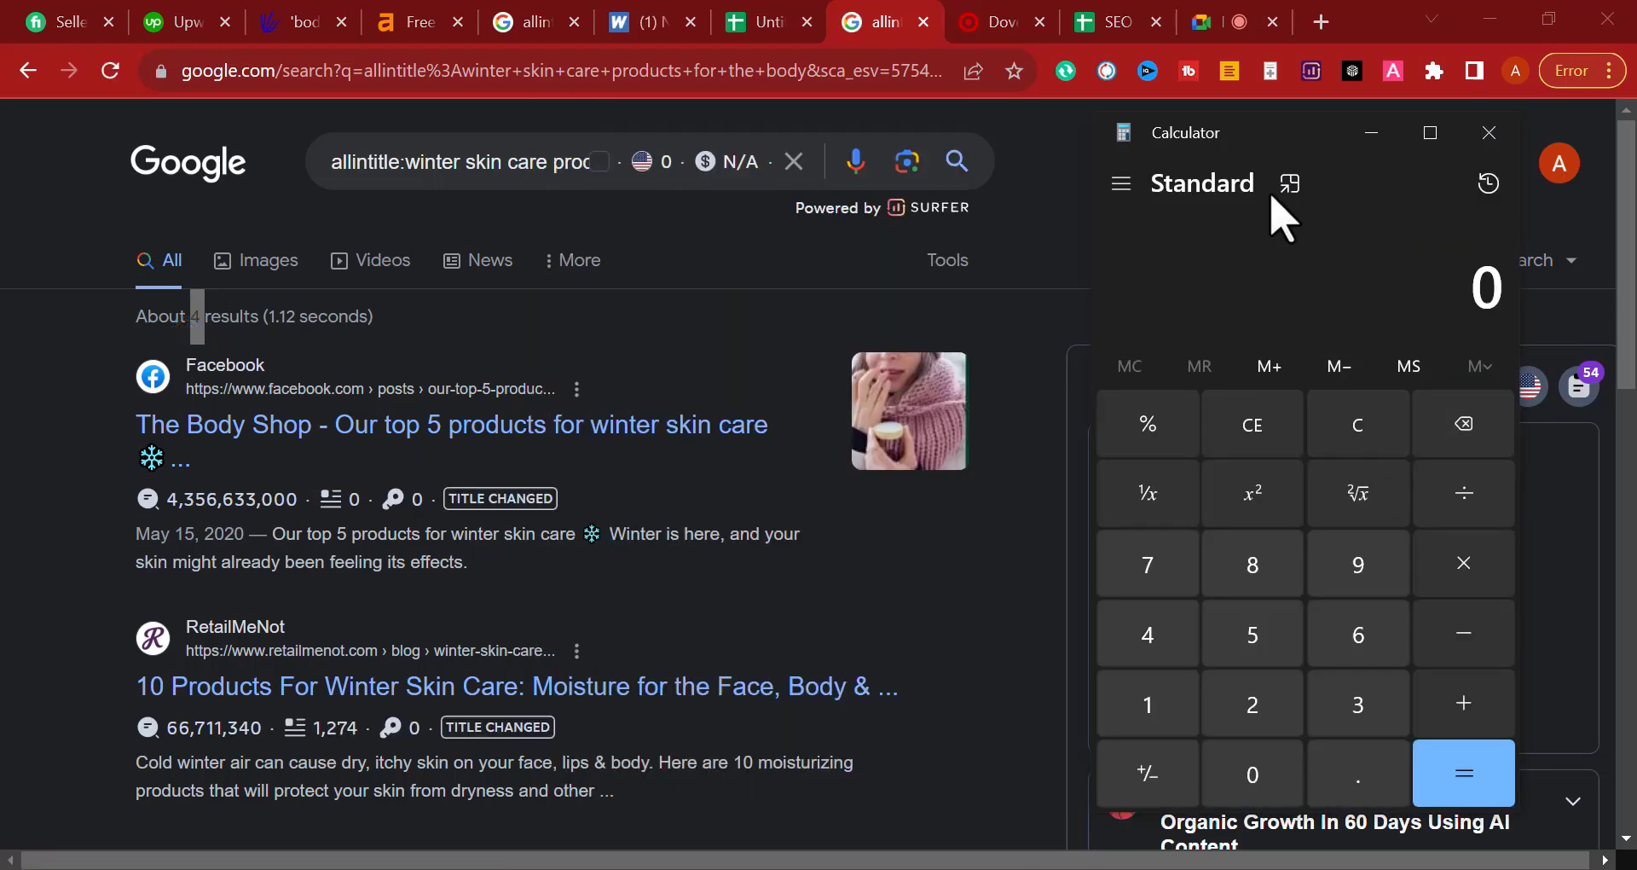
left_click_drag(1254, 147, 1225, 108)
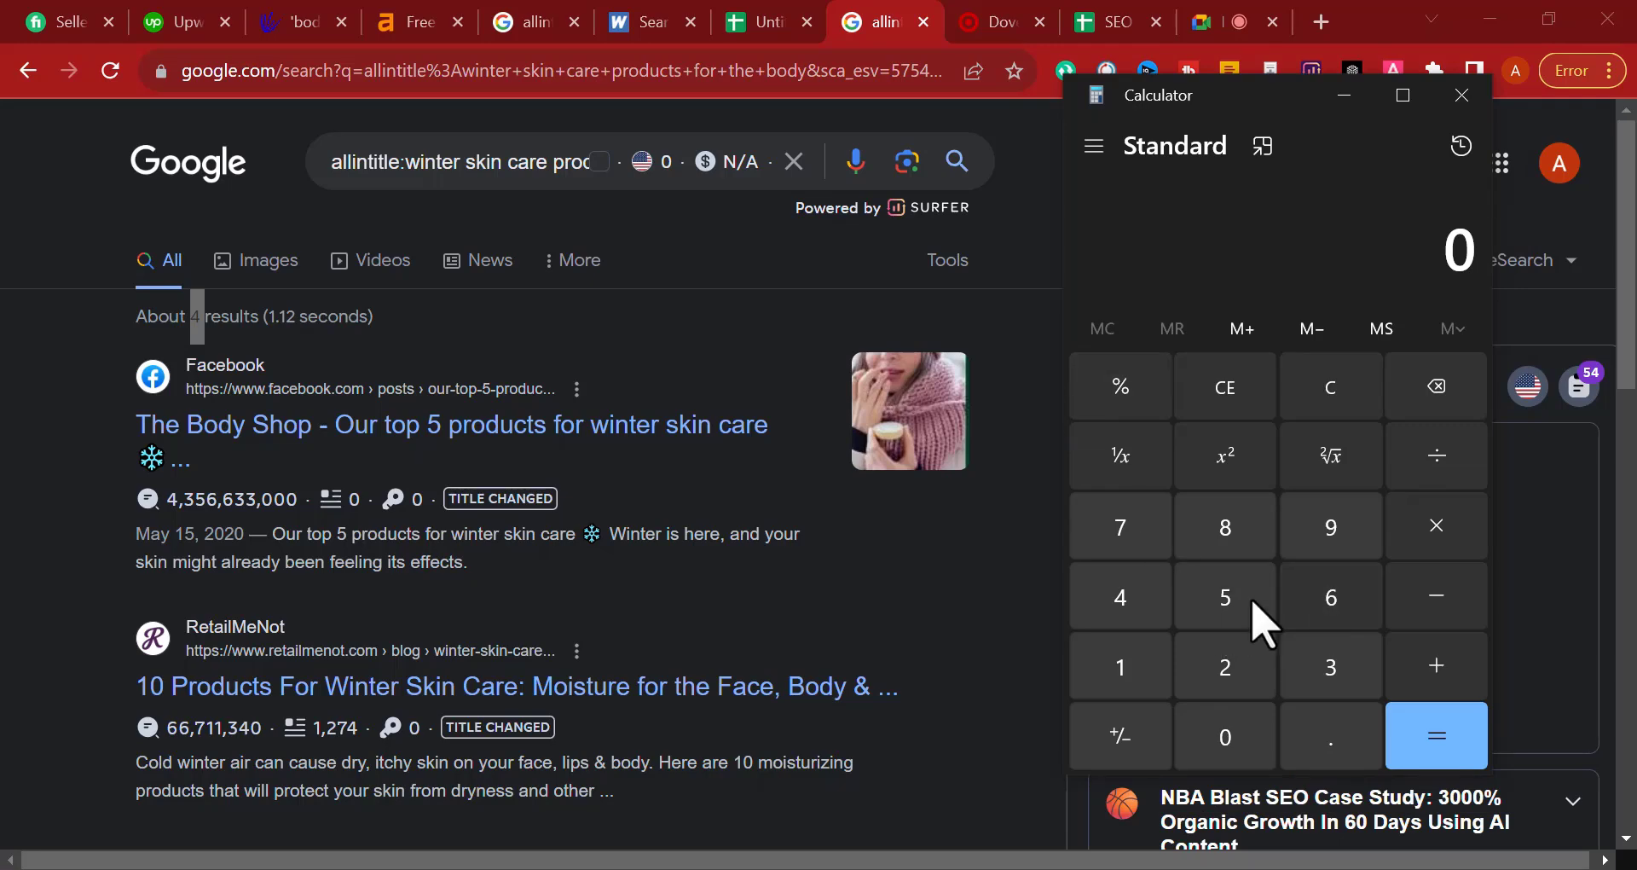
left_click(1117, 616)
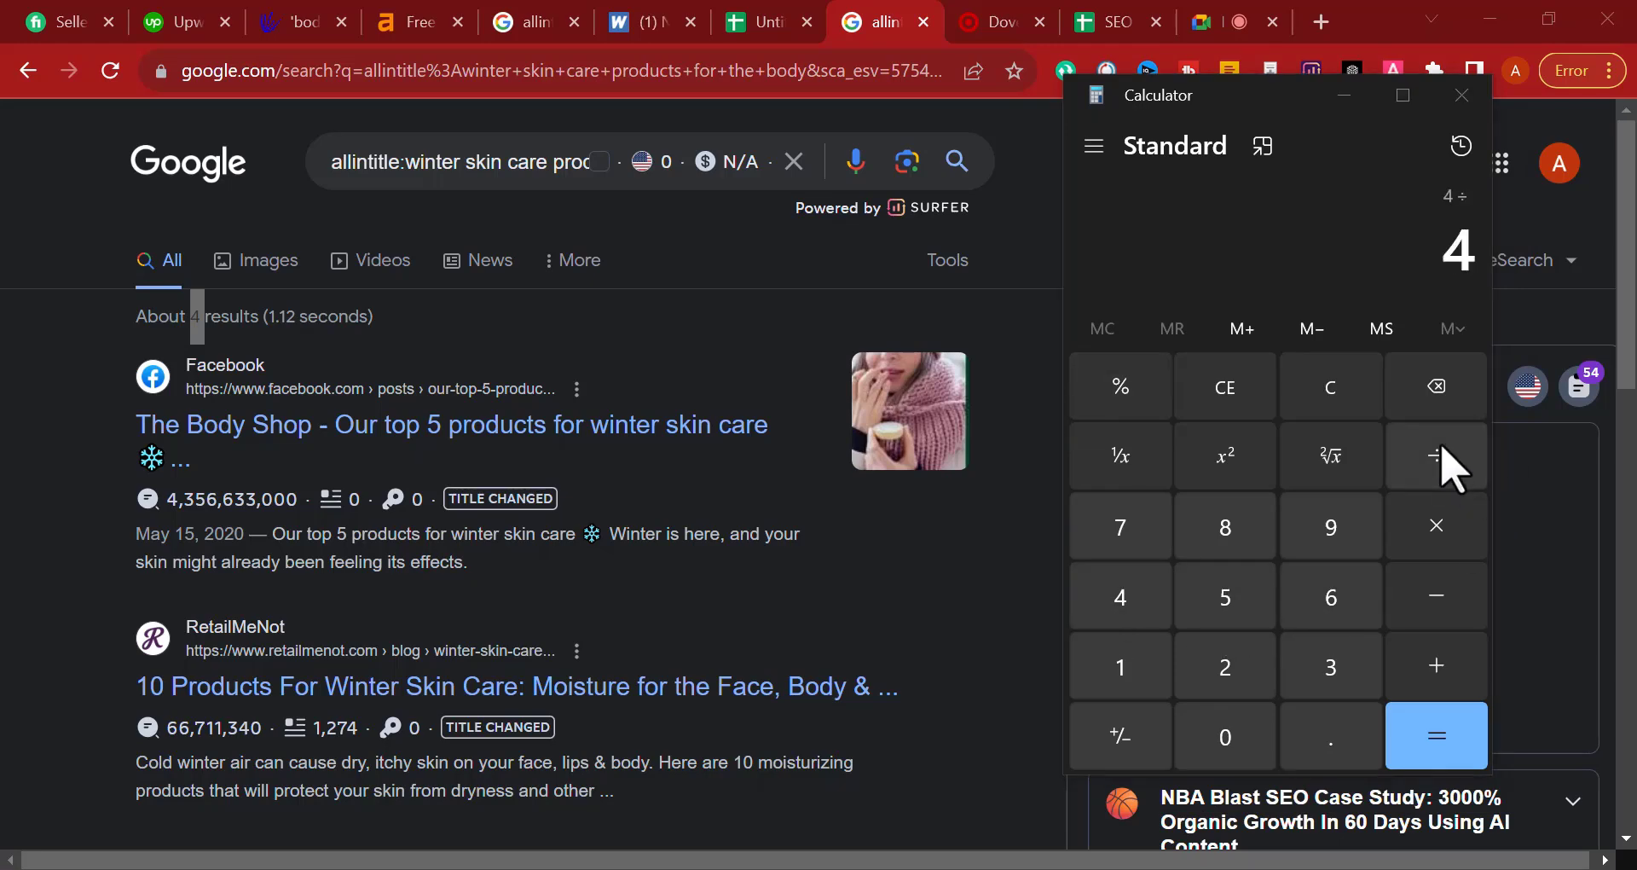
Step: Look up the winter skin care keyword's search volume in Wordtracker and divide the 4 by 260 in Calculator
key("alt+Tab")
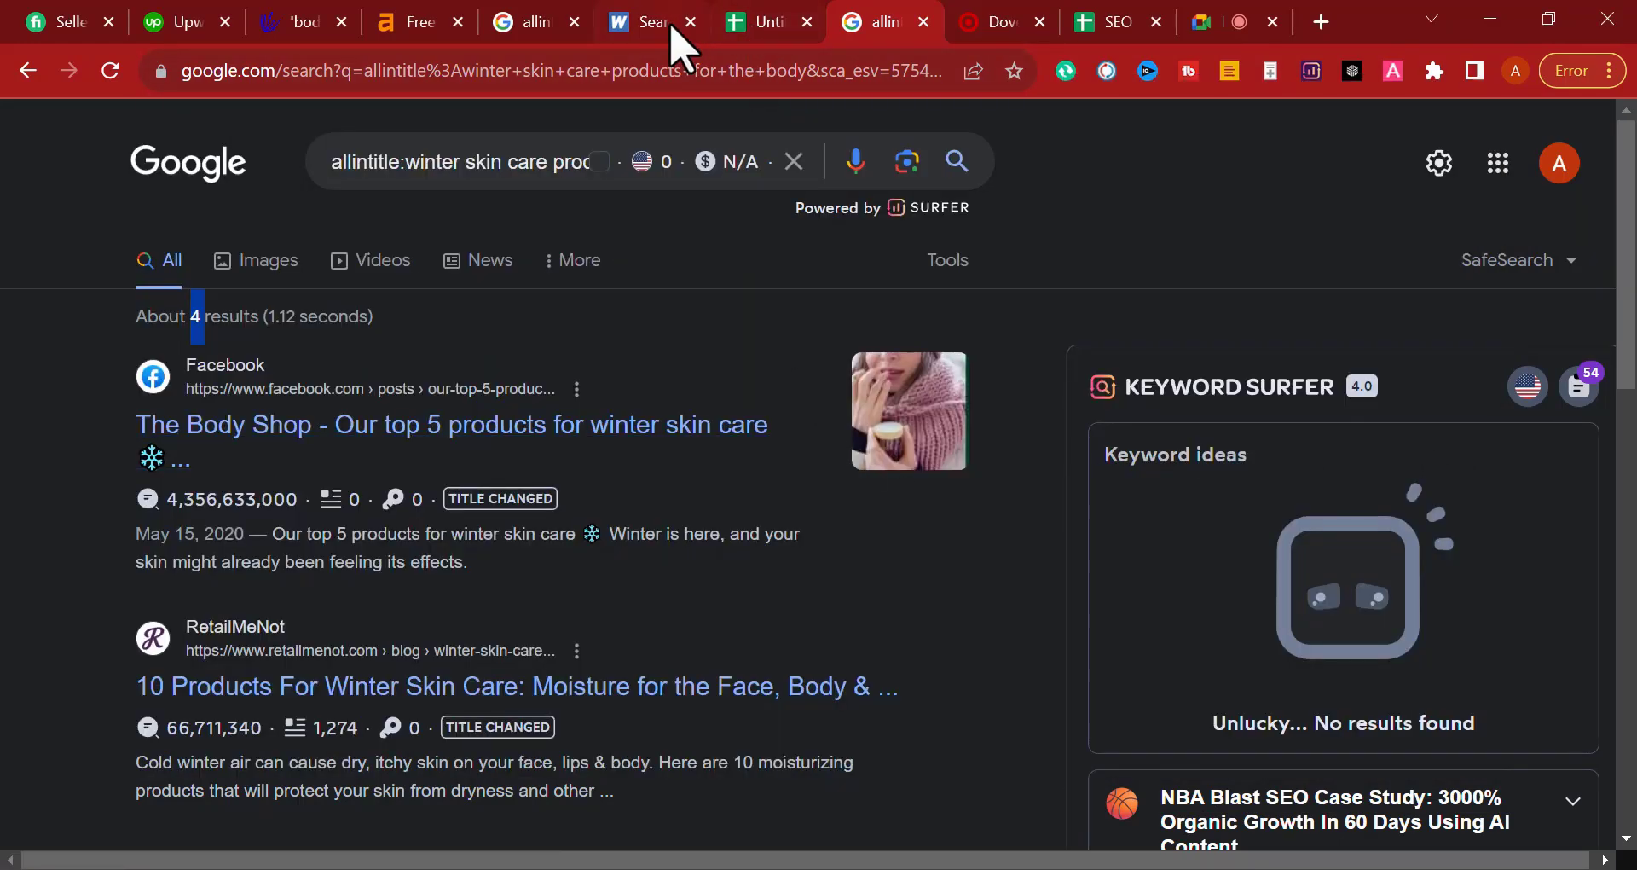
left_click(672, 25)
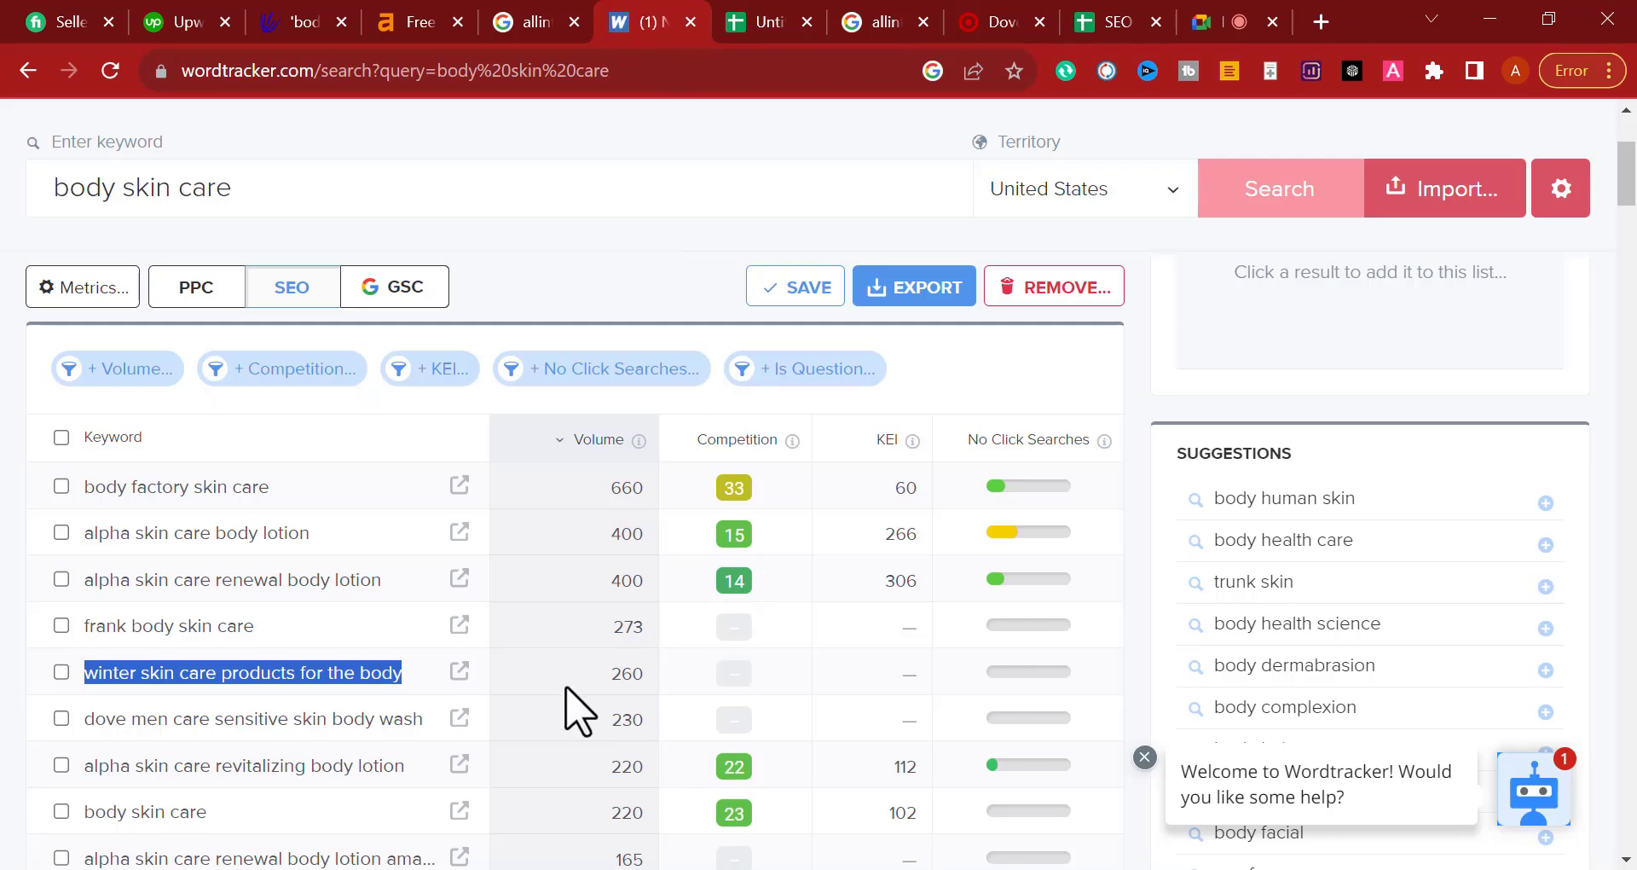
key("alt+Tab")
left_click(1225, 671)
left_click(1332, 601)
left_click(1211, 746)
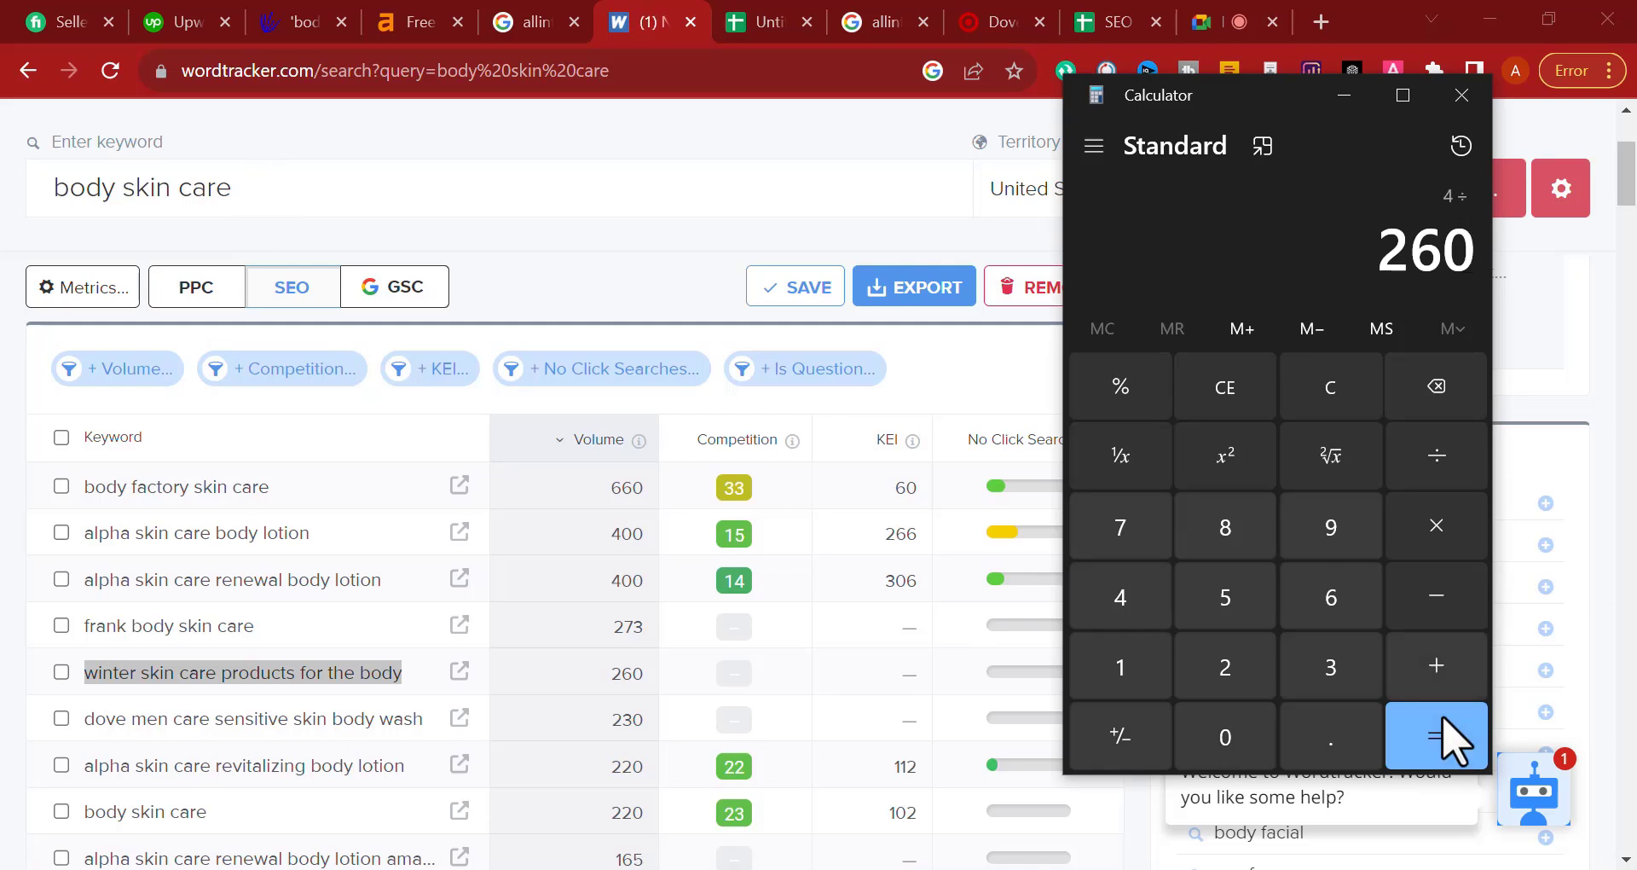
left_click(1454, 744)
left_click_drag(1161, 245, 1080, 243)
left_click(1189, 248)
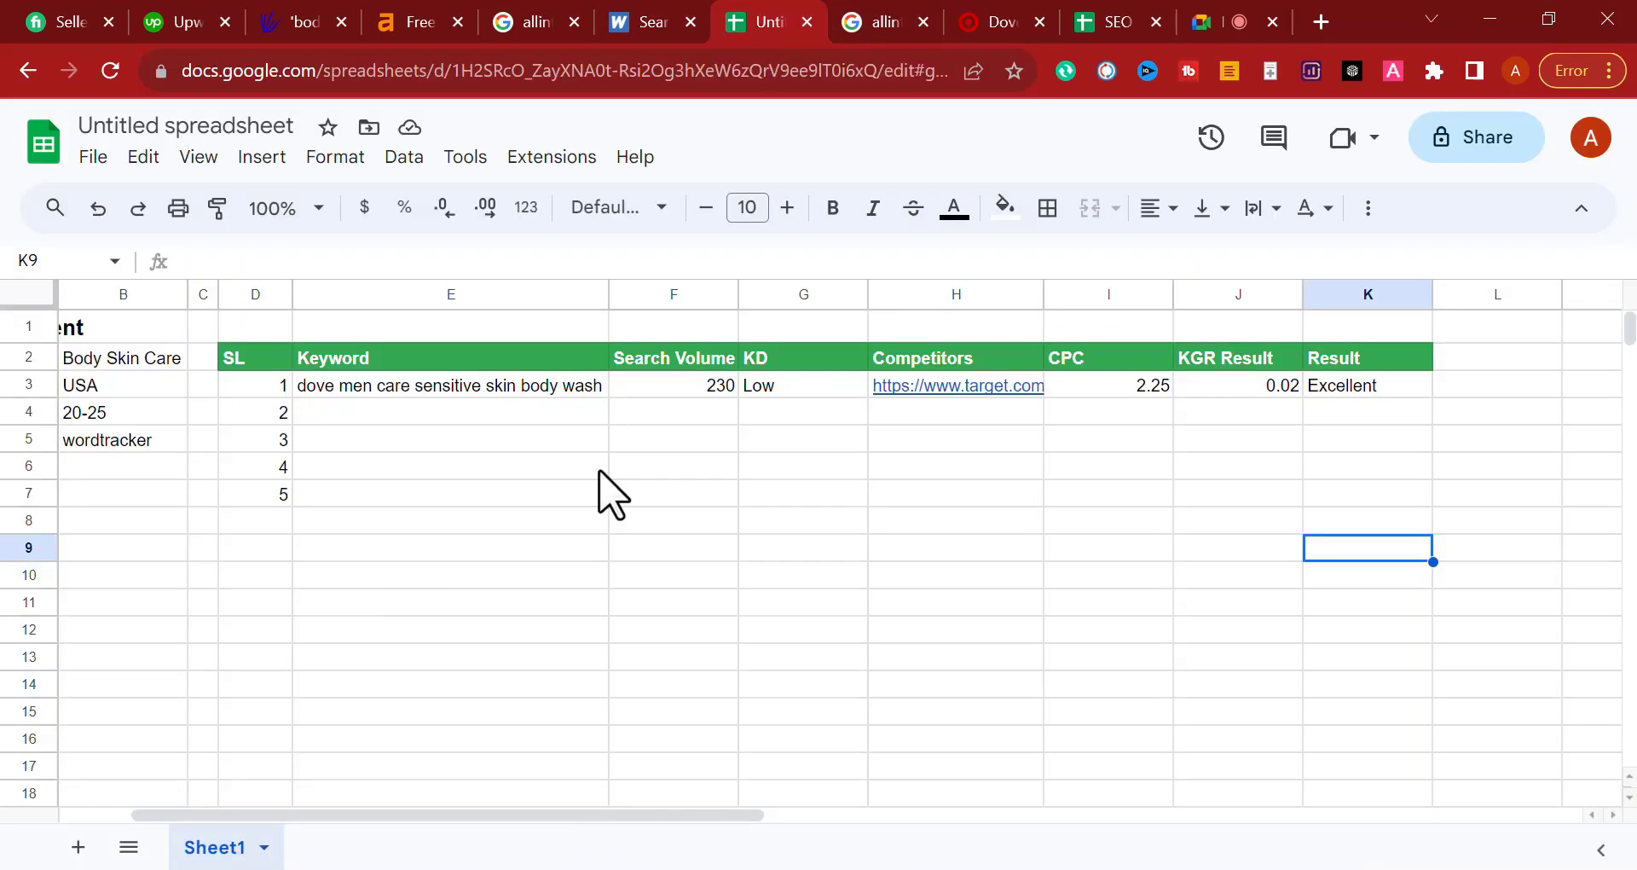
Step: Enter 0.015 in cell I4 of the spreadsheet, on the second keyword's row
key("alt+Tab")
key("alt+Tab")
left_click(1126, 414)
type("0.015")
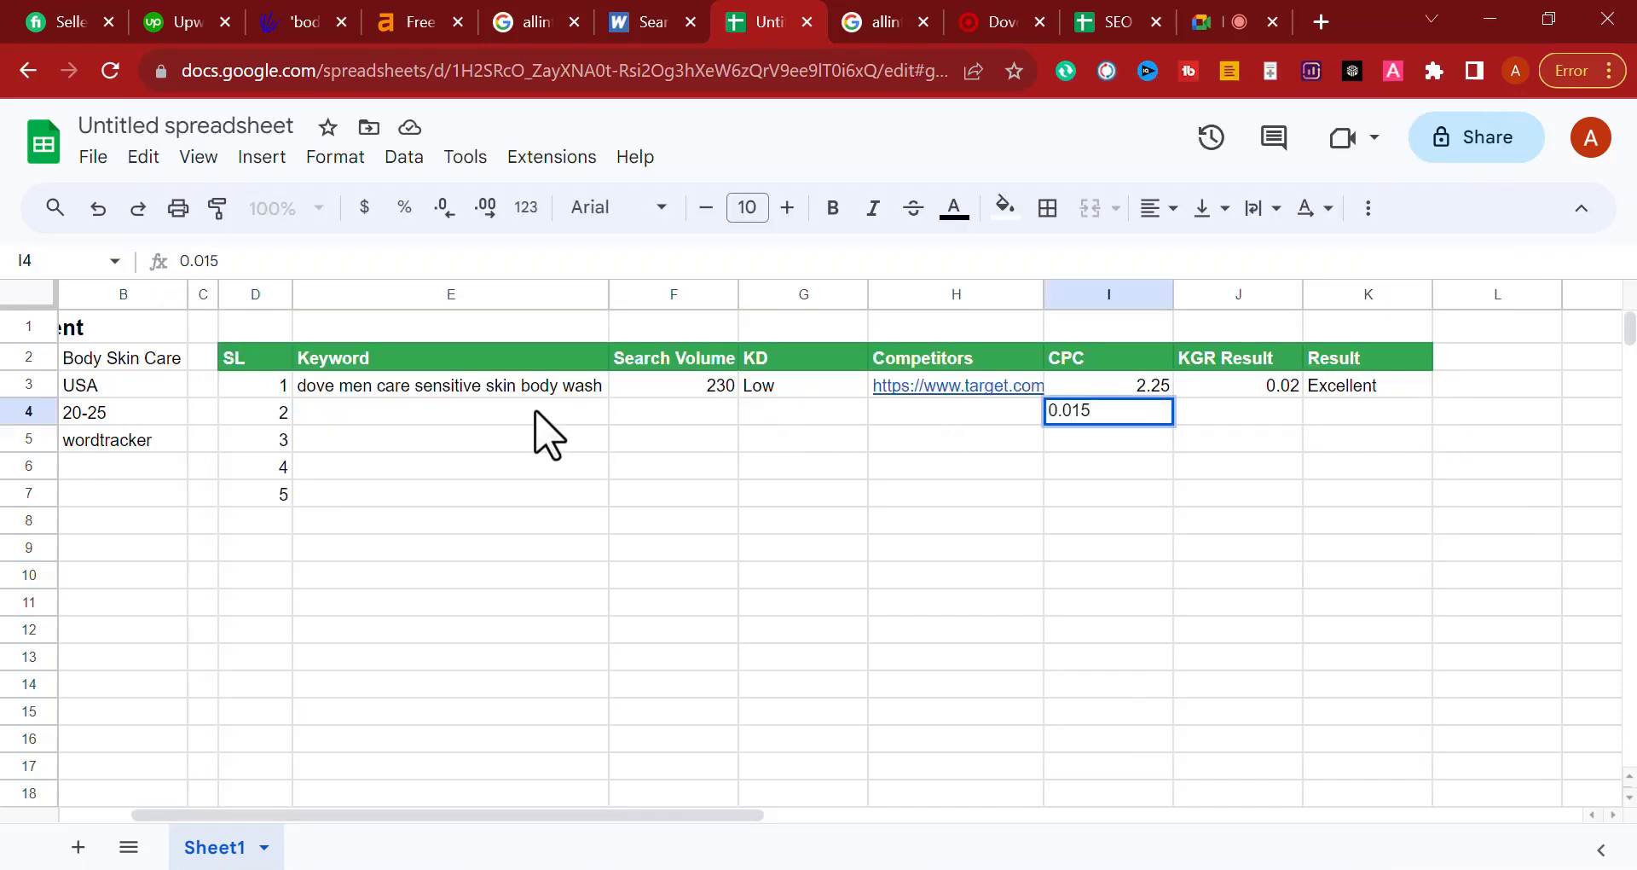
Step: Copy the keyword "winter skin care products for the body" from Wordtracker into Keyword cell E4 of the spreadsheet
left_click(537, 416)
key("alt+Tab")
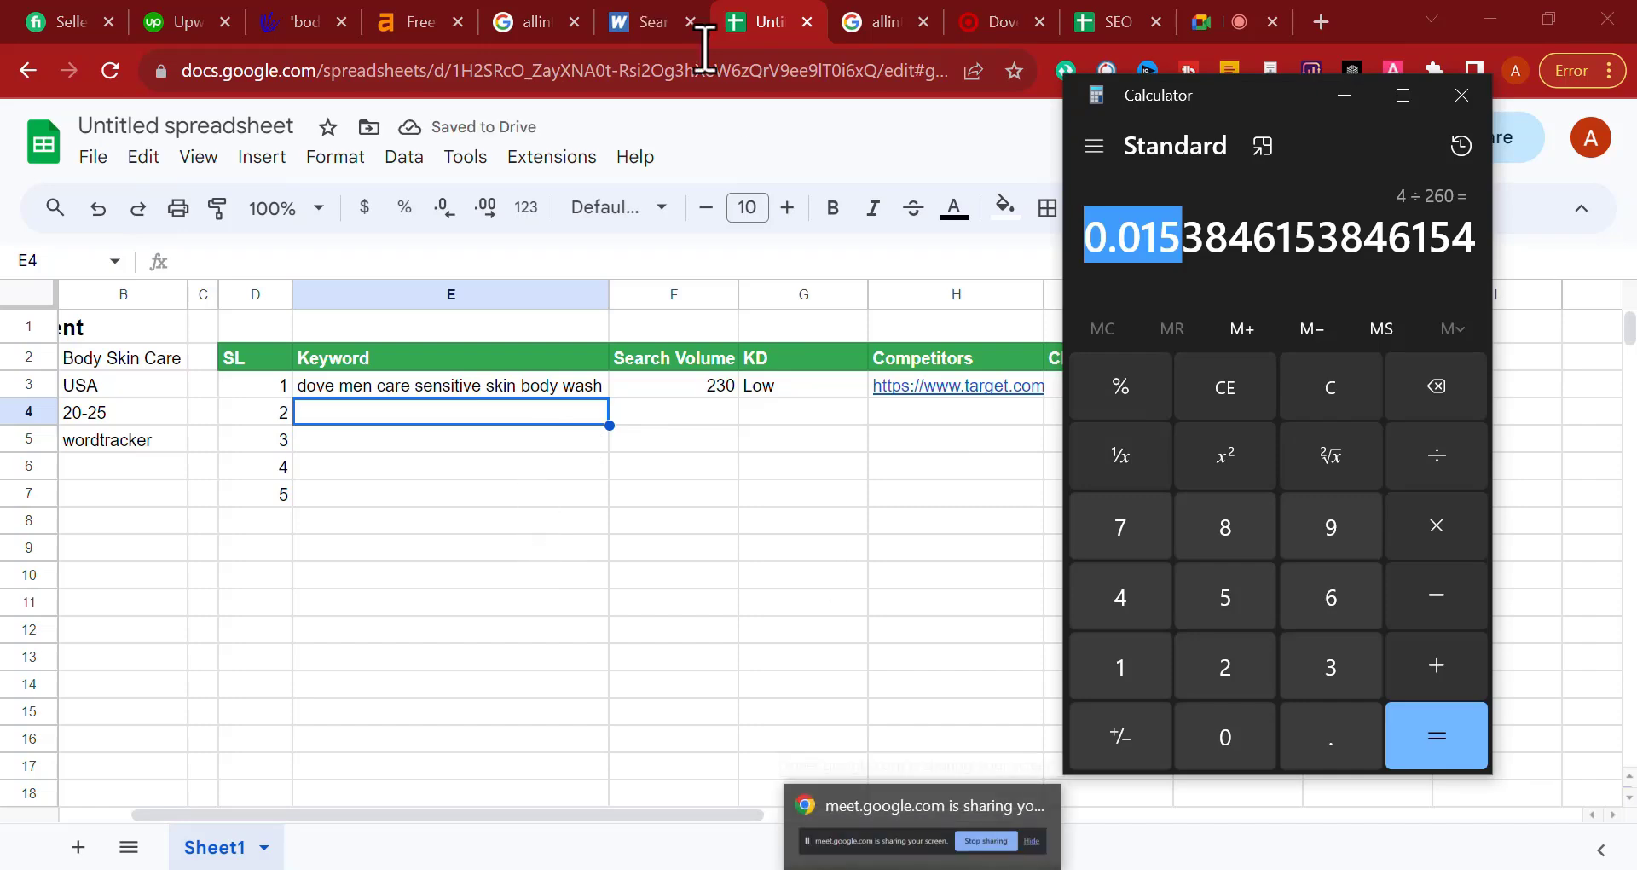
left_click(656, 23)
right_click(403, 653)
left_click(405, 222)
left_click(754, 23)
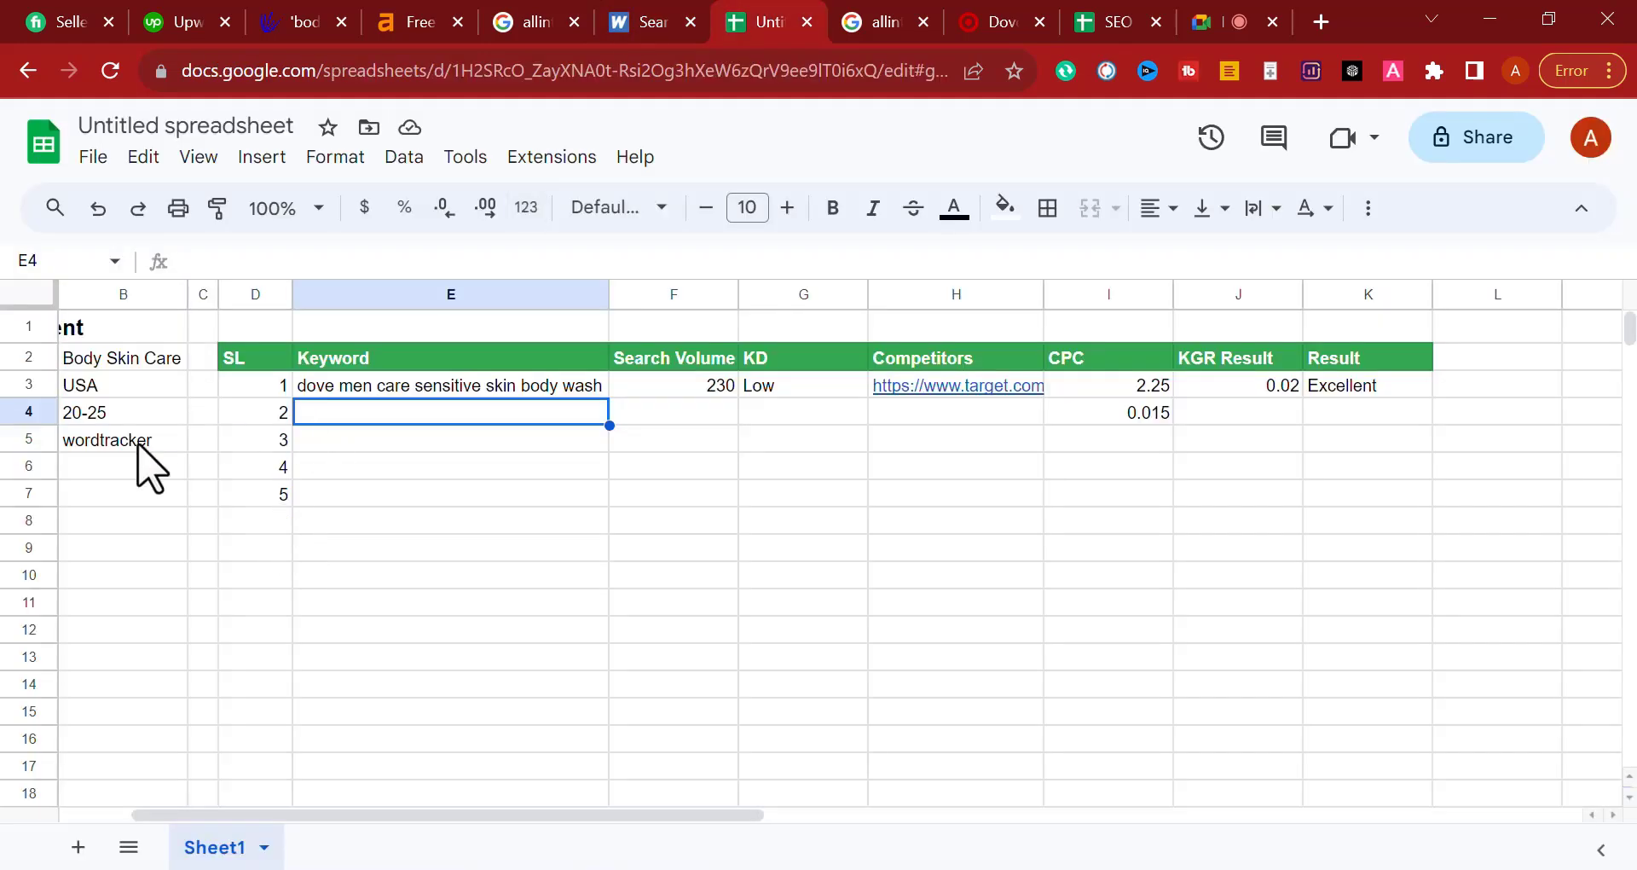
key("ctrl+v")
Step: Record a search volume of 260 in cell F4 and a KD of "Low" in cell G4 for the second keyword
left_click(662, 427)
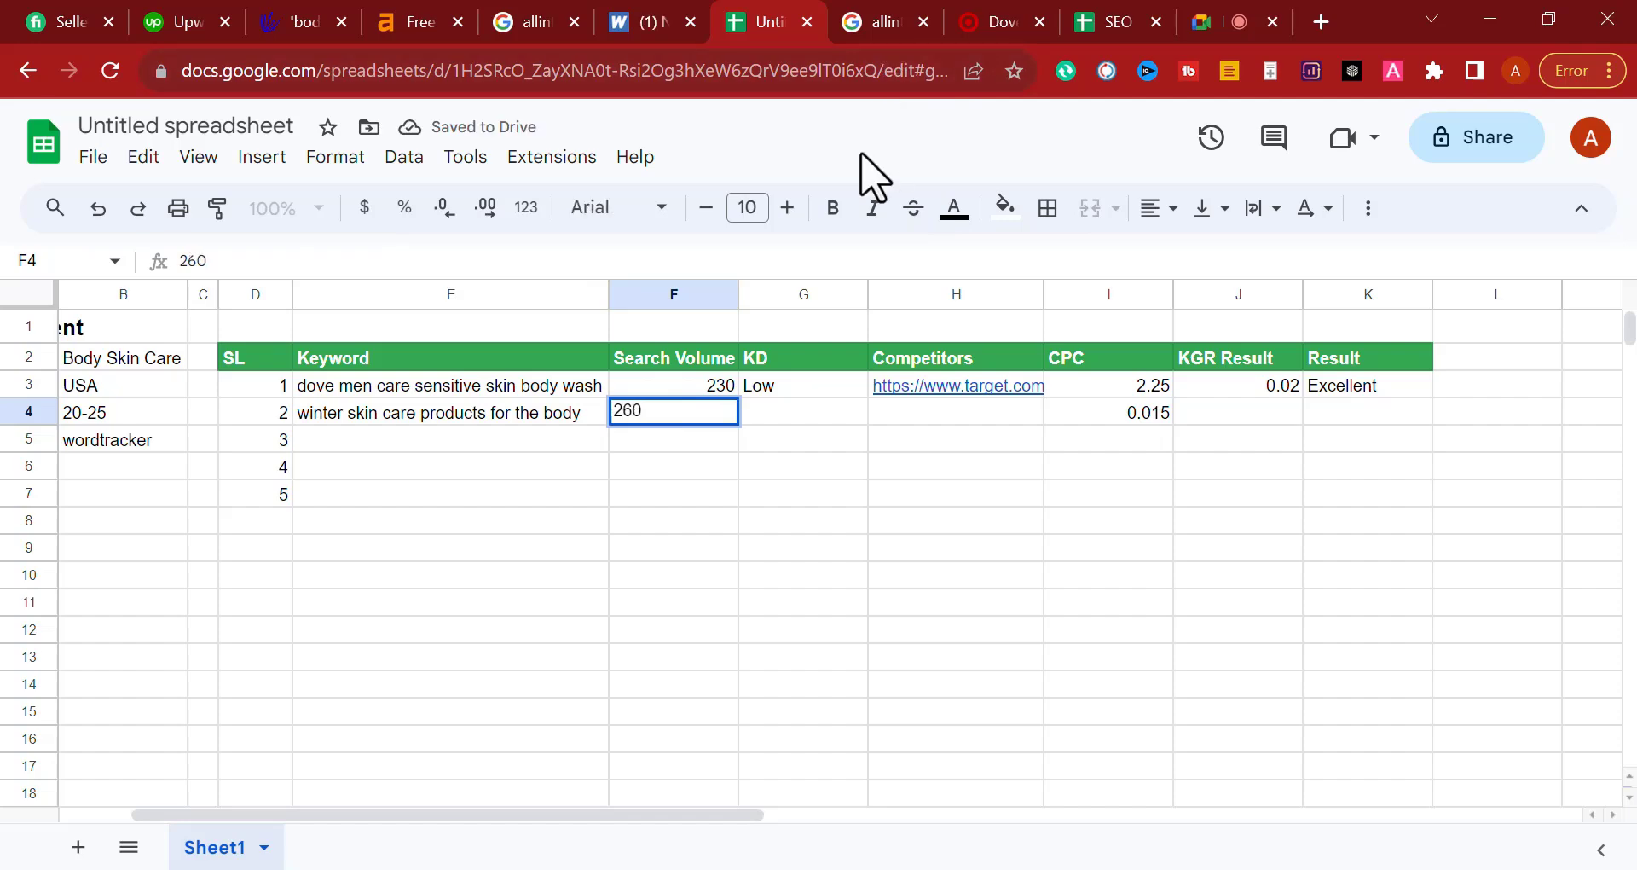
type("260")
left_click(807, 412)
left_click(652, 24)
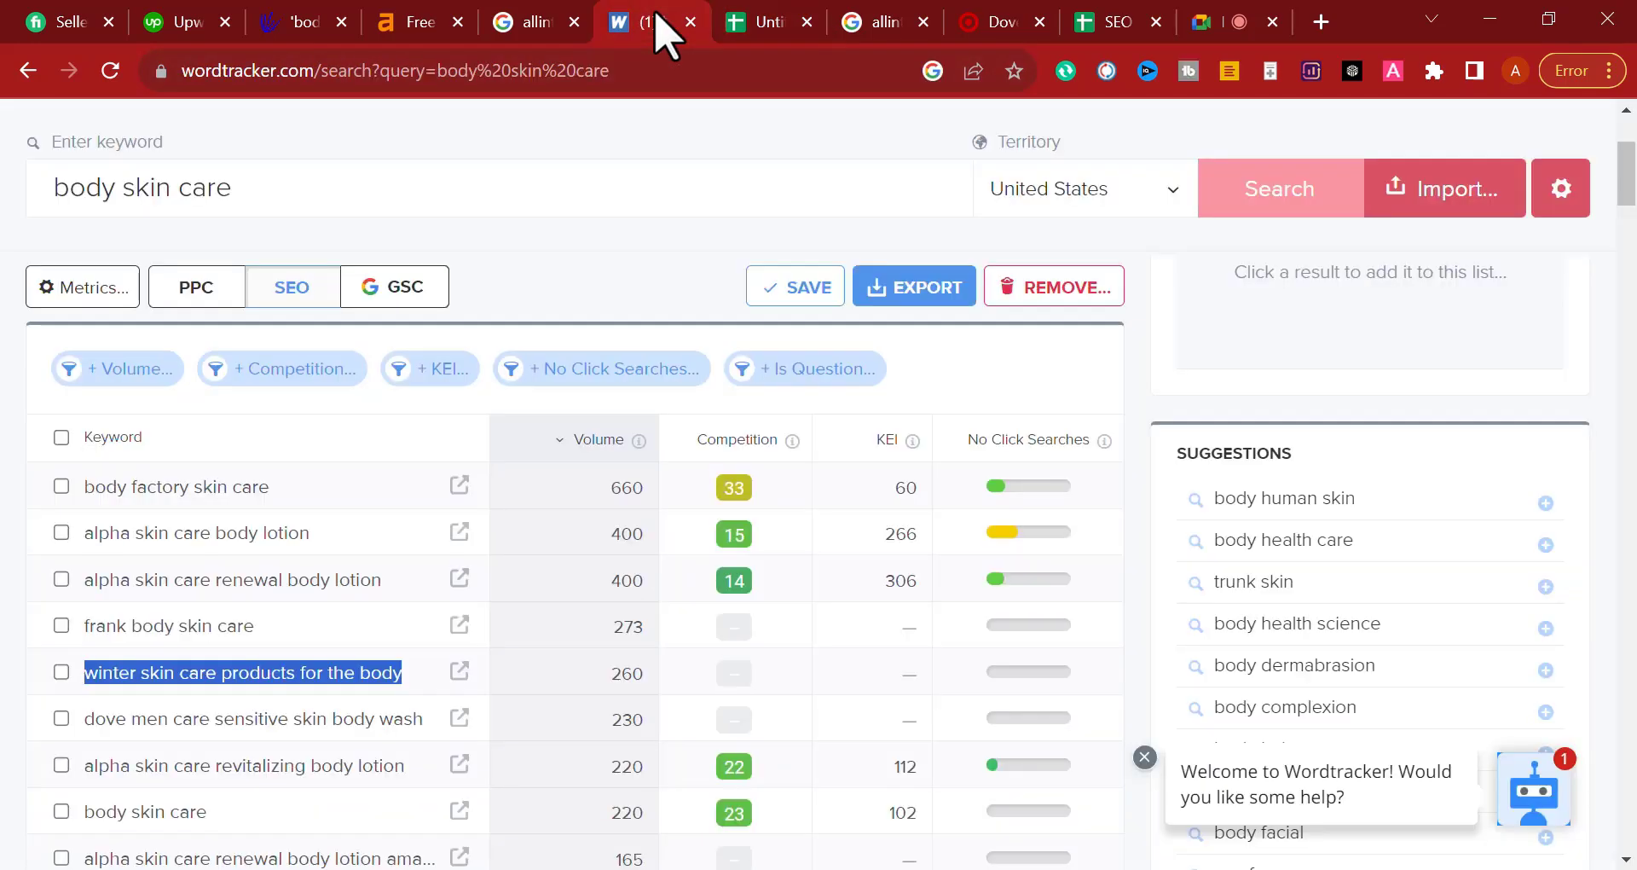
left_click(758, 23)
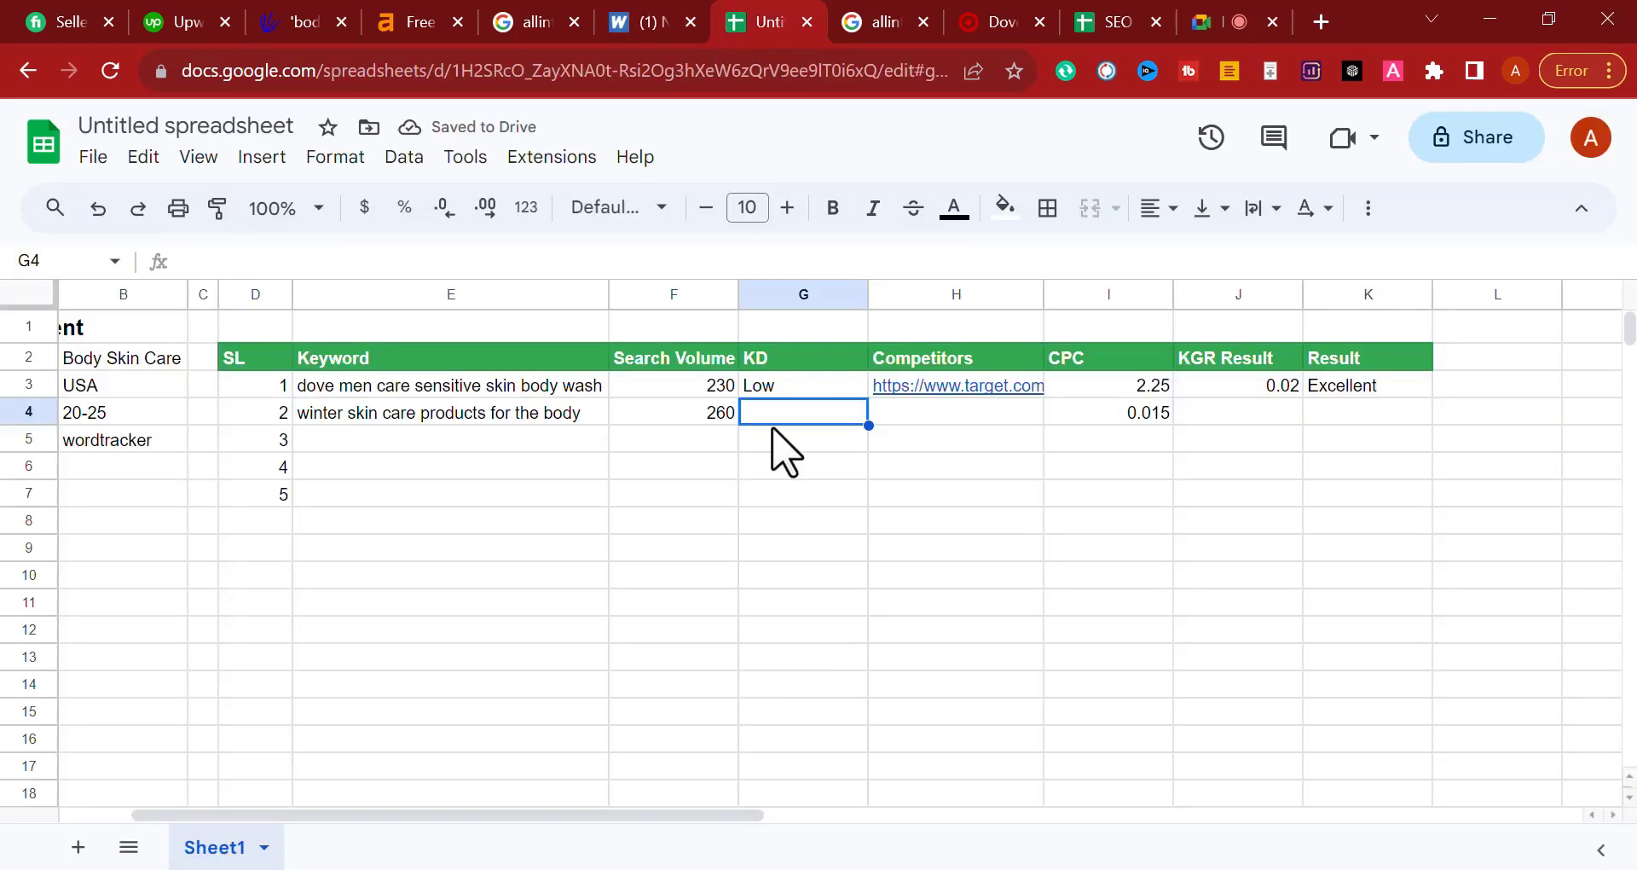
double_click(785, 414)
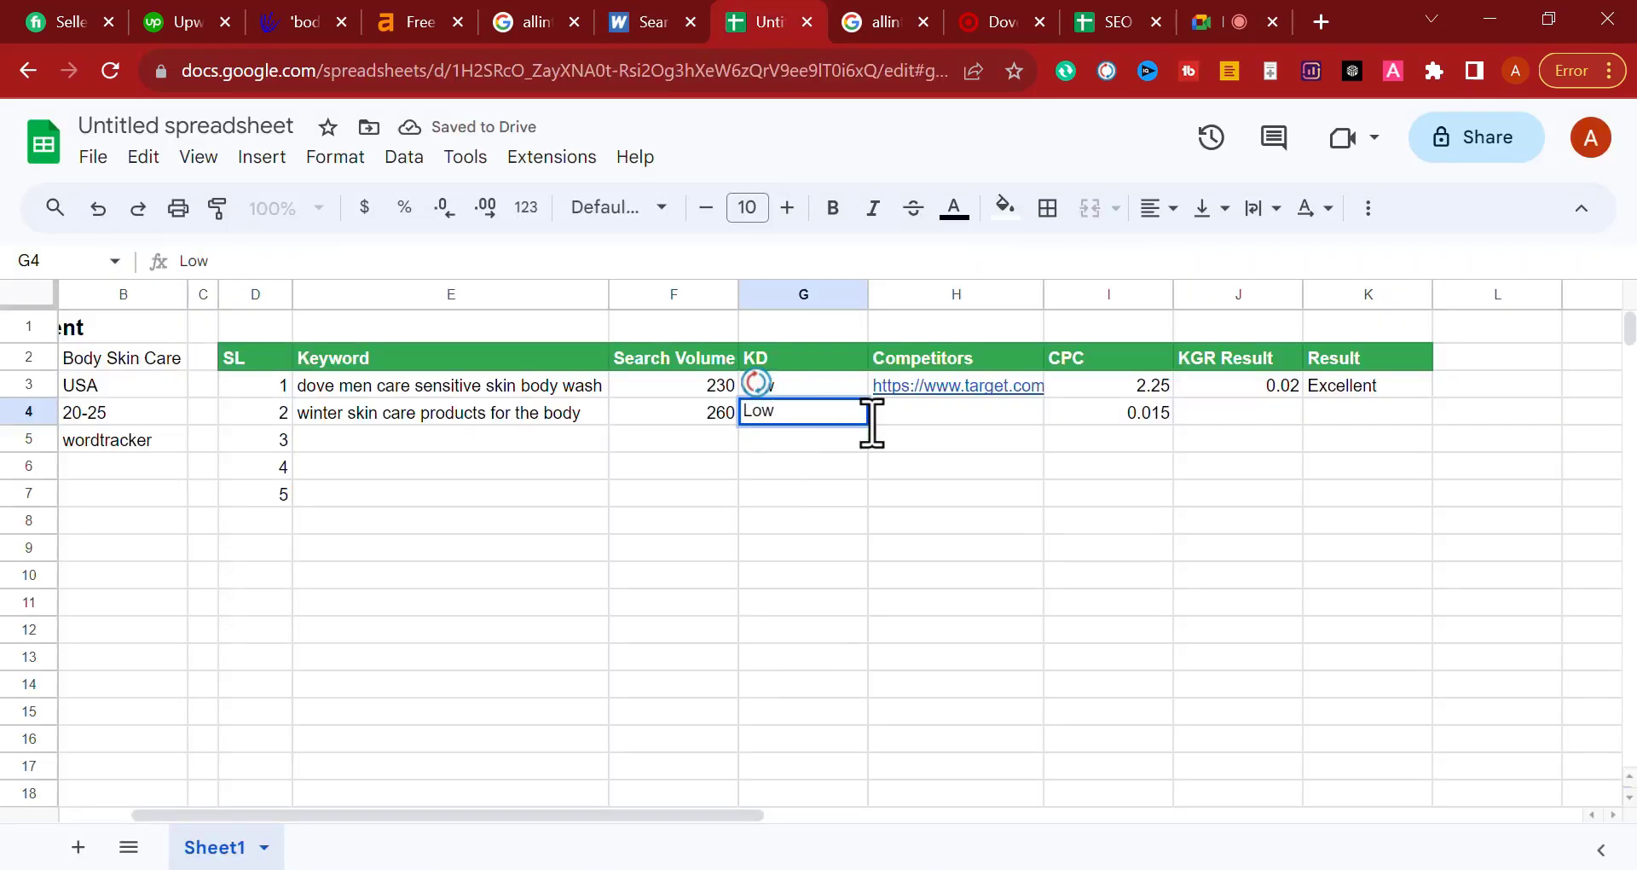
key("Tab")
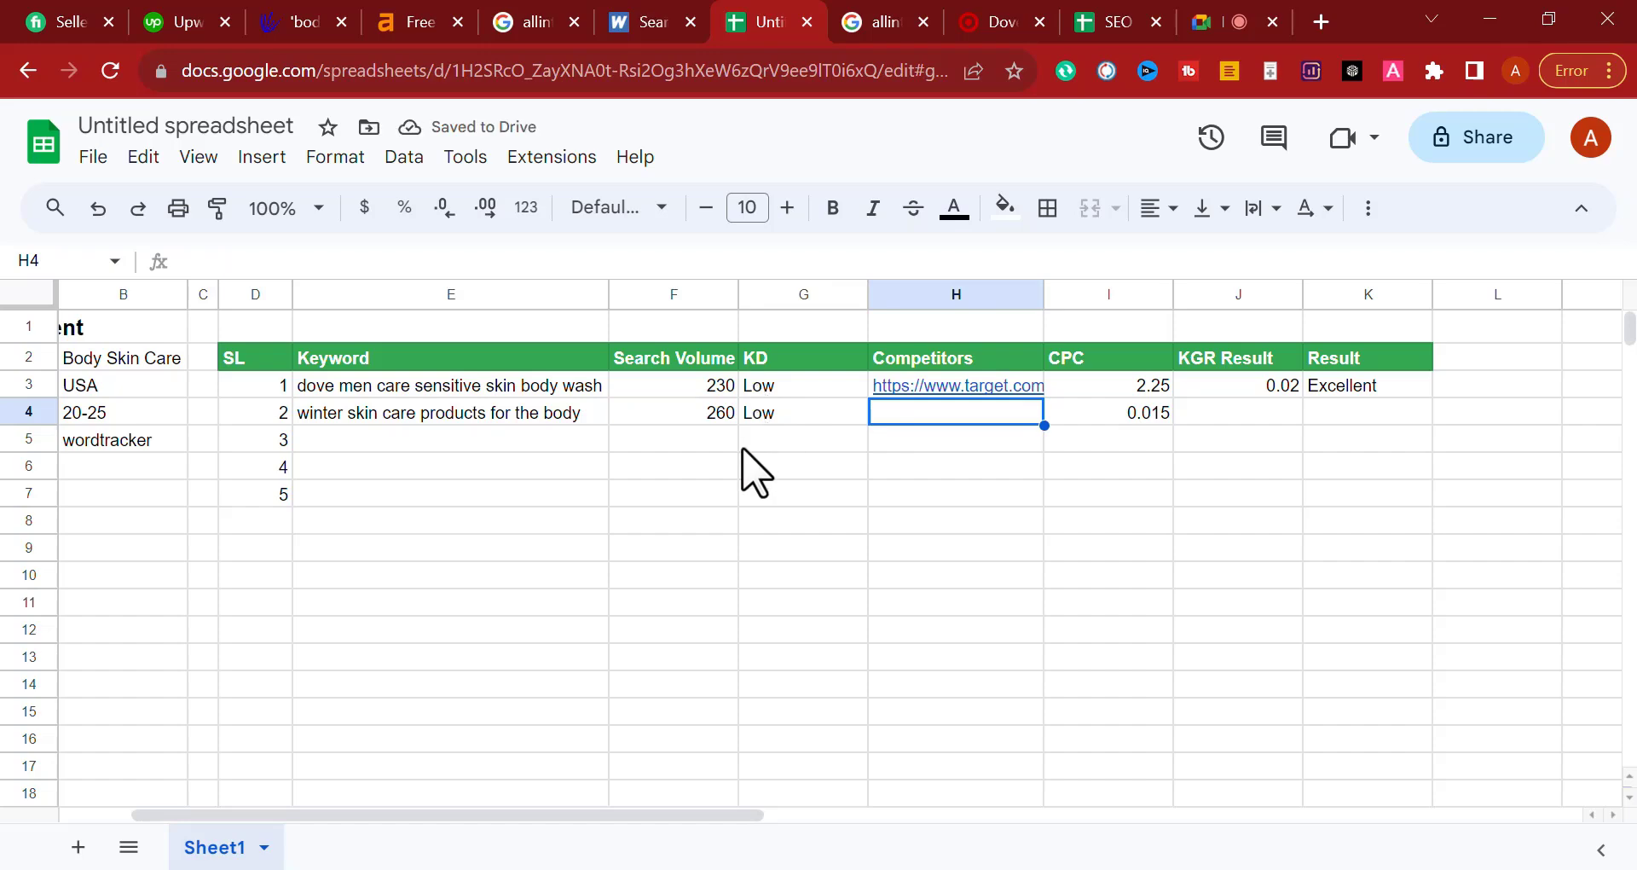
Step: Return to the Google allintitle results for the winter skin care keyword and look over the top-ranking pages as possible competitors
key("alt+Tab")
key("alt+Tab")
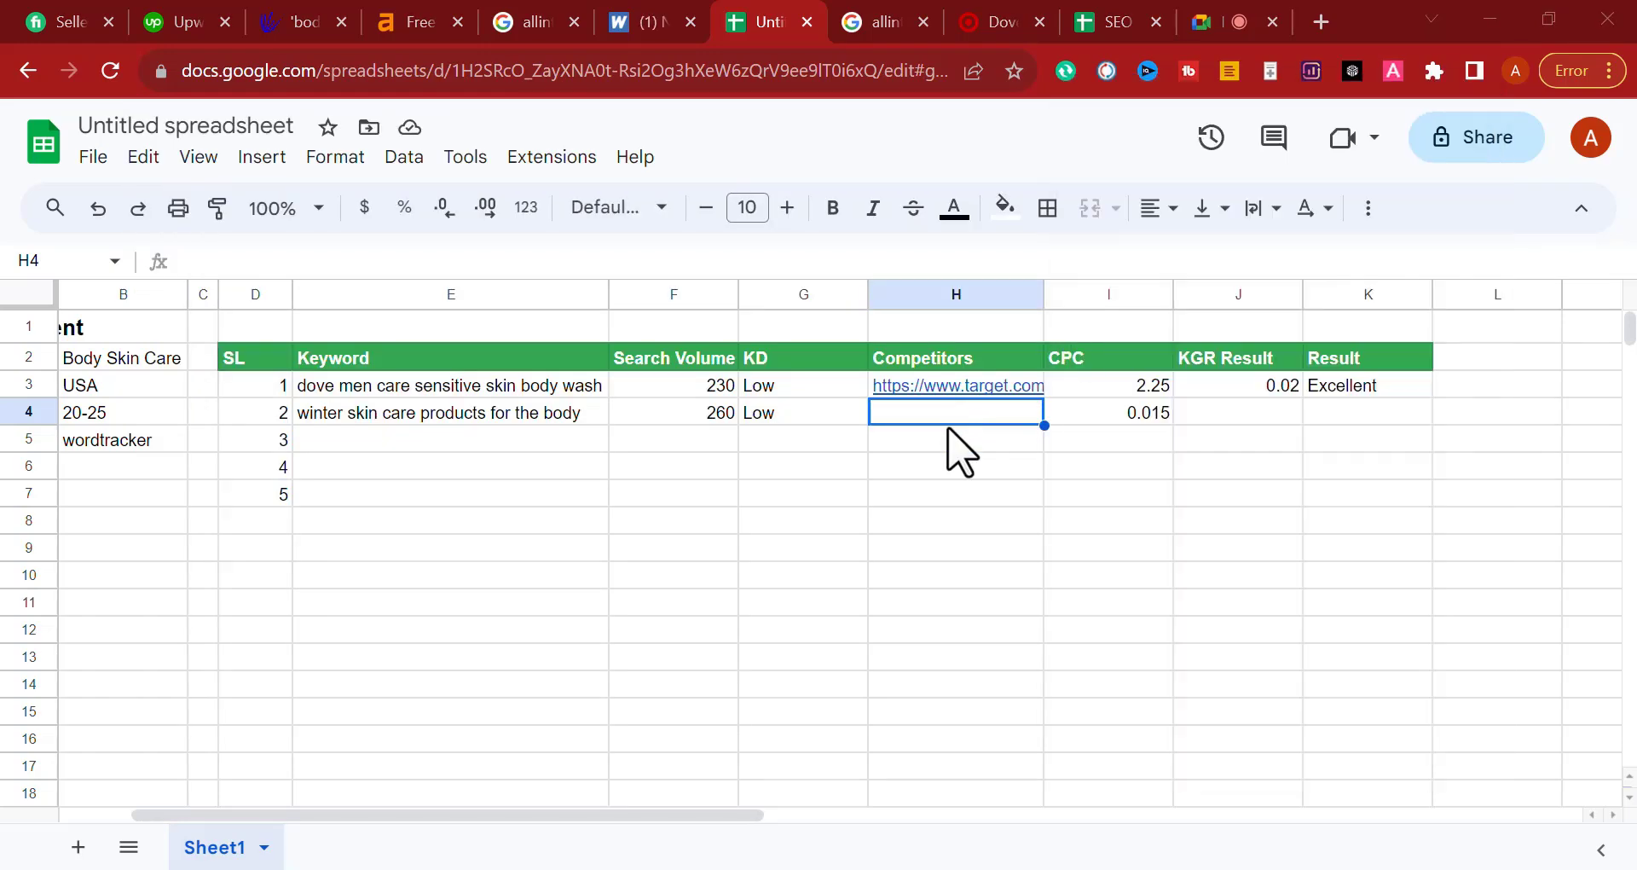
left_click(648, 24)
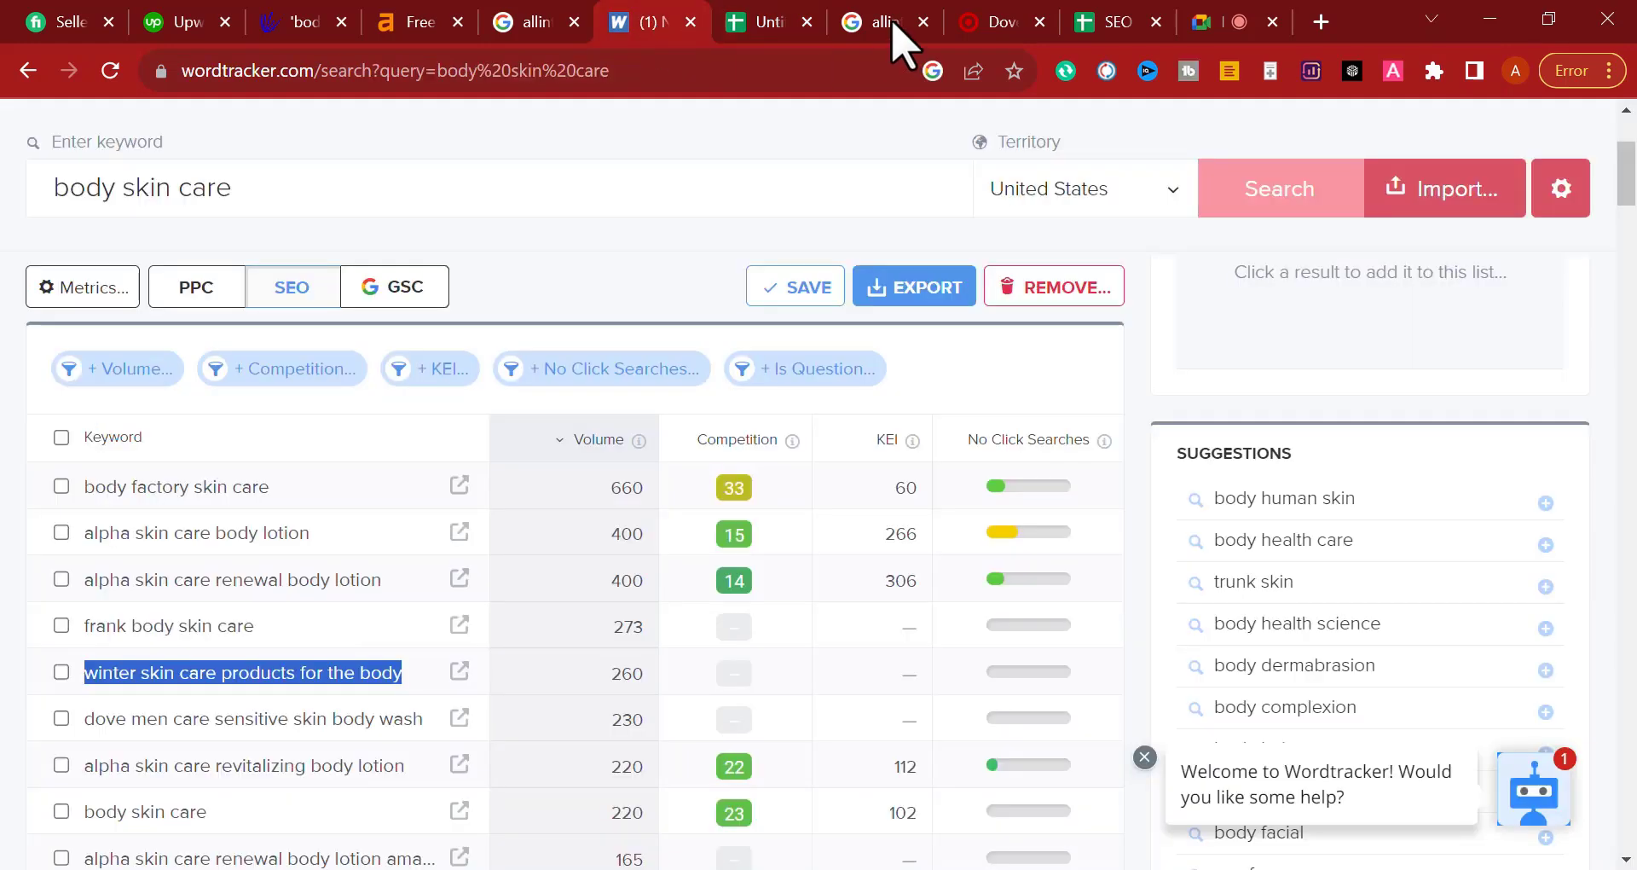
left_click(892, 25)
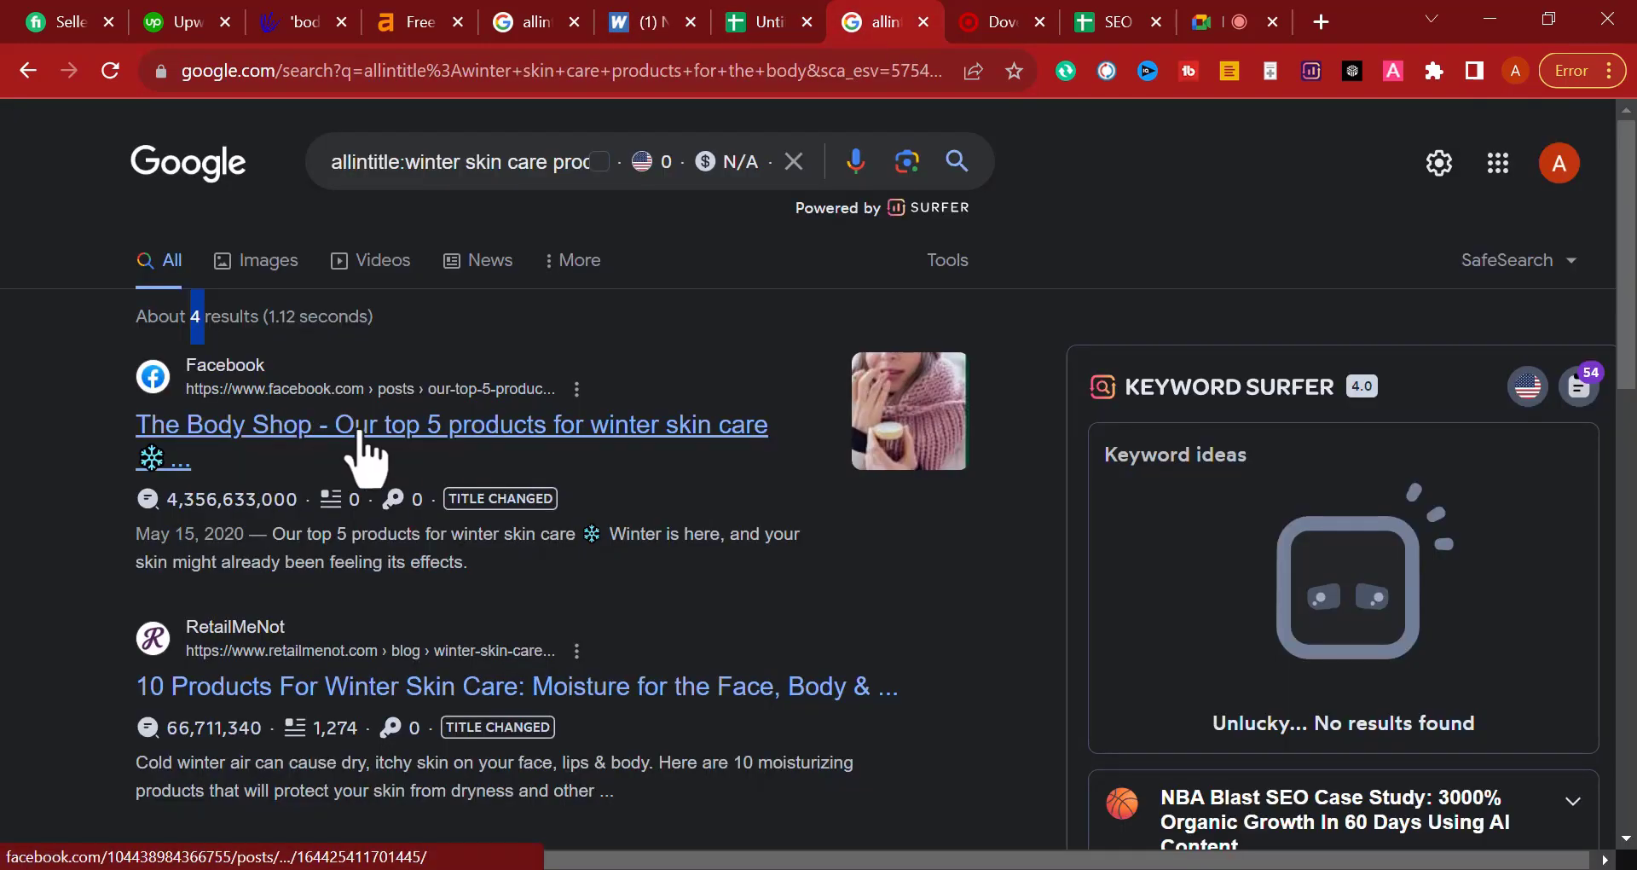
scroll(352, 435, "down", 1)
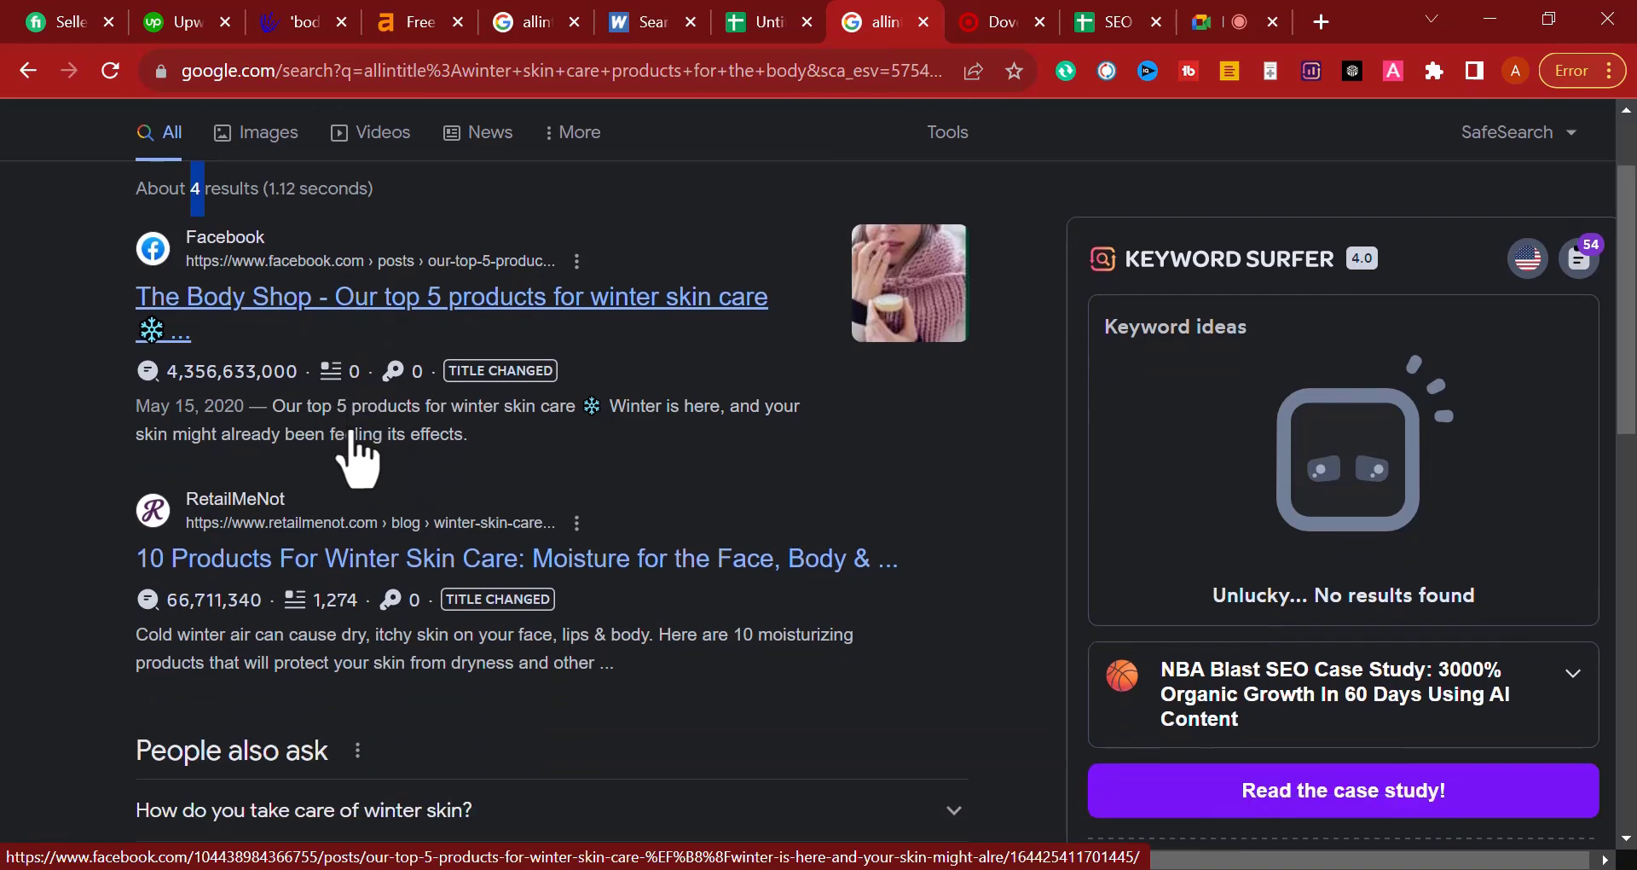
scroll(352, 437, "up", 1)
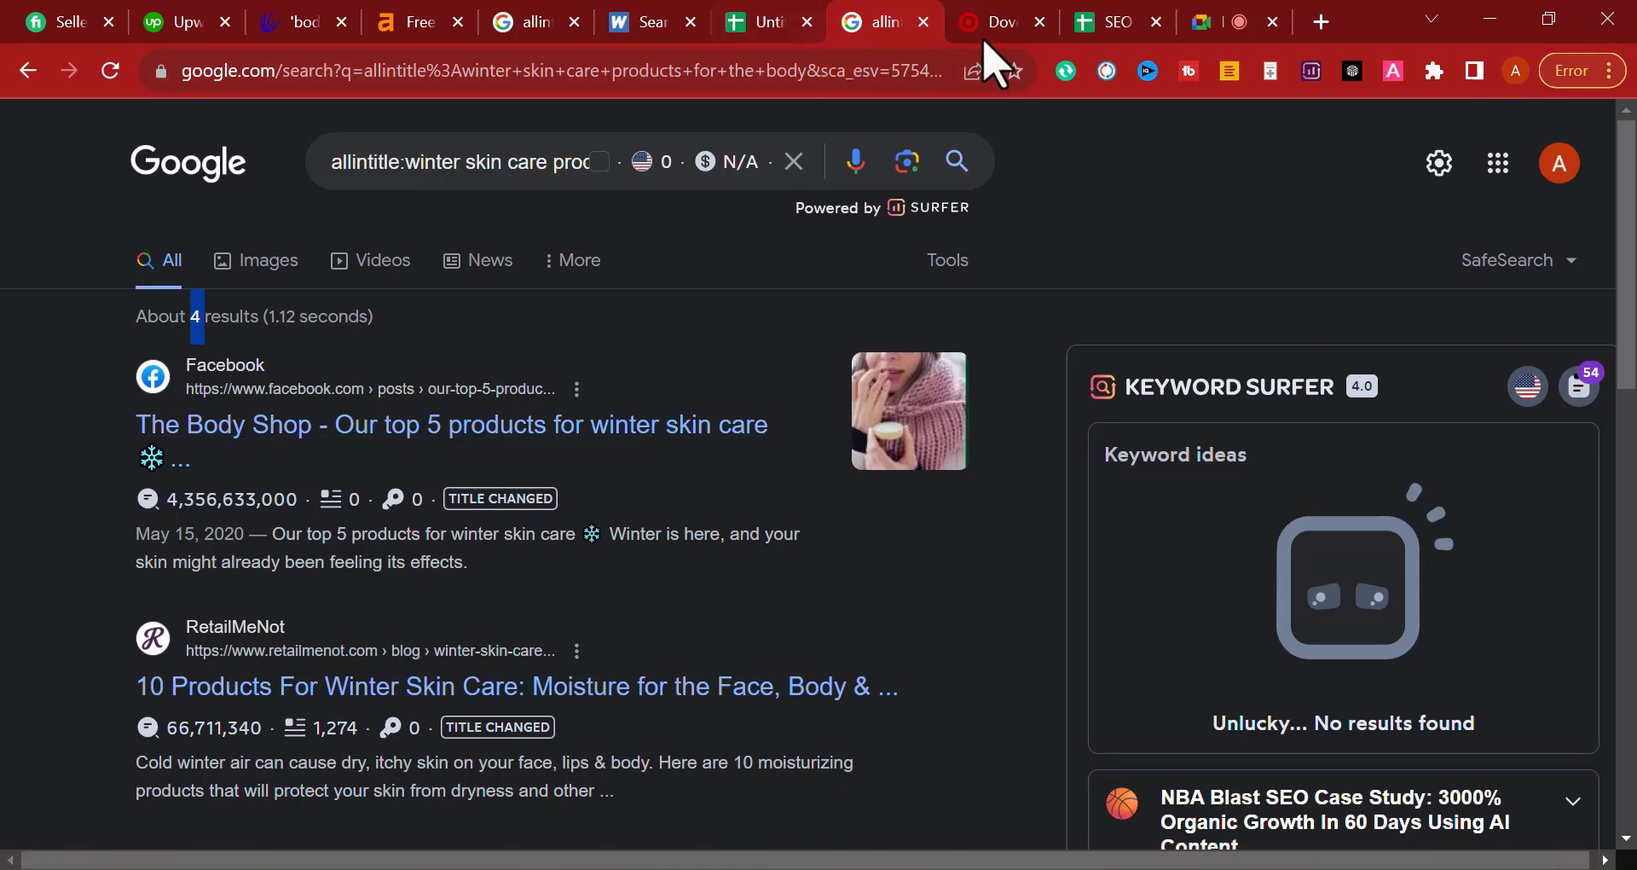
Step: Switch to the Google Meet call and check on the meeting
left_click(1236, 24)
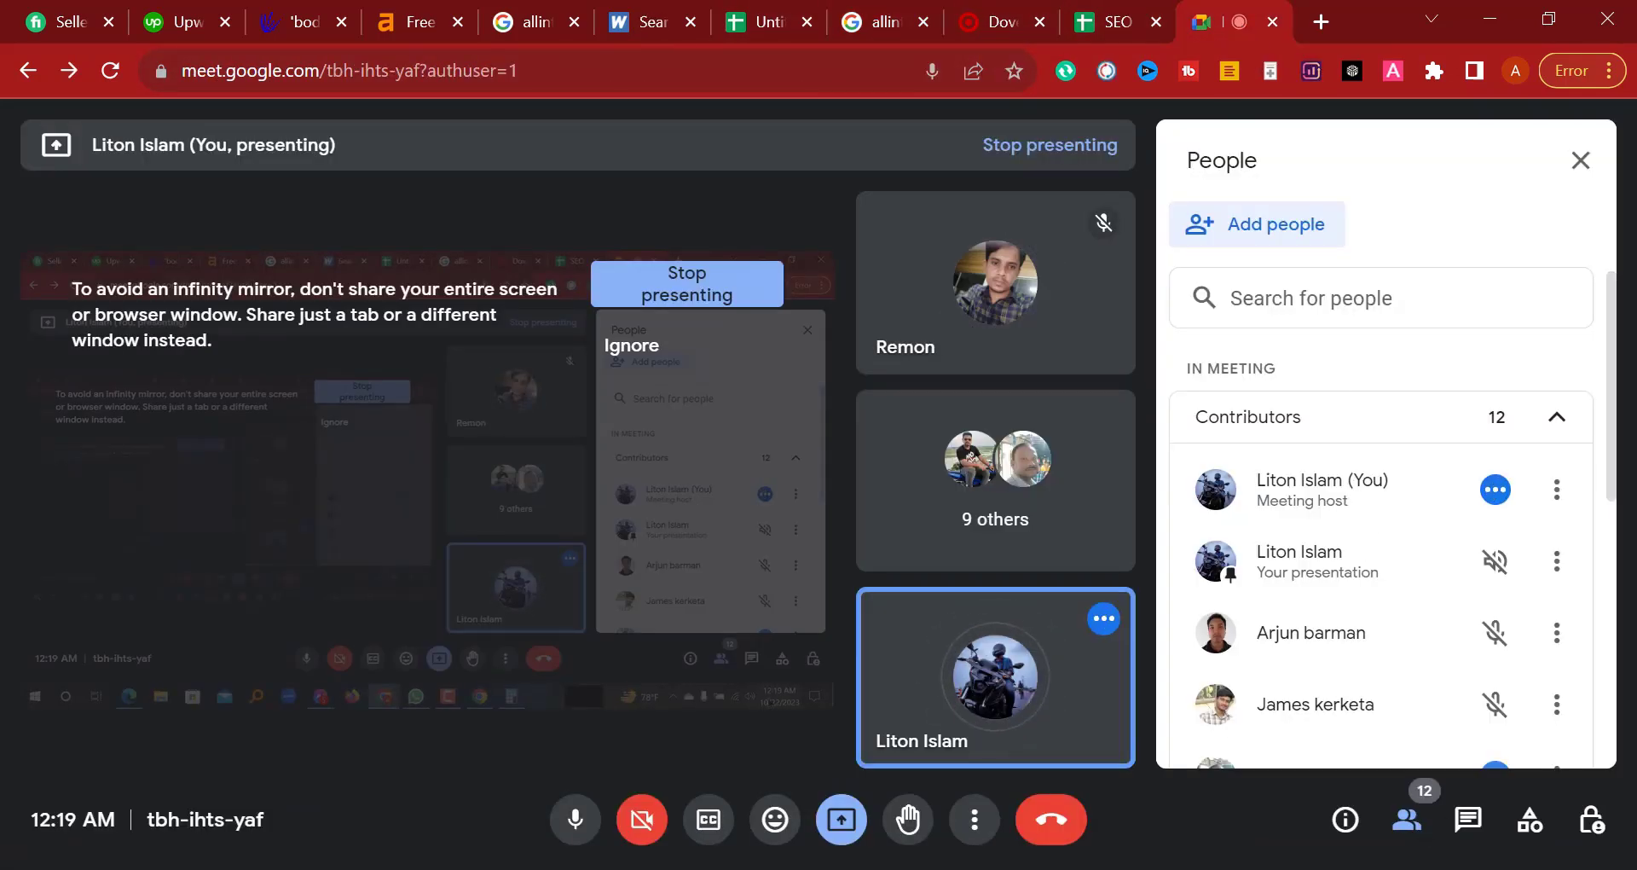
left_click(1432, 867)
left_click(1534, 843)
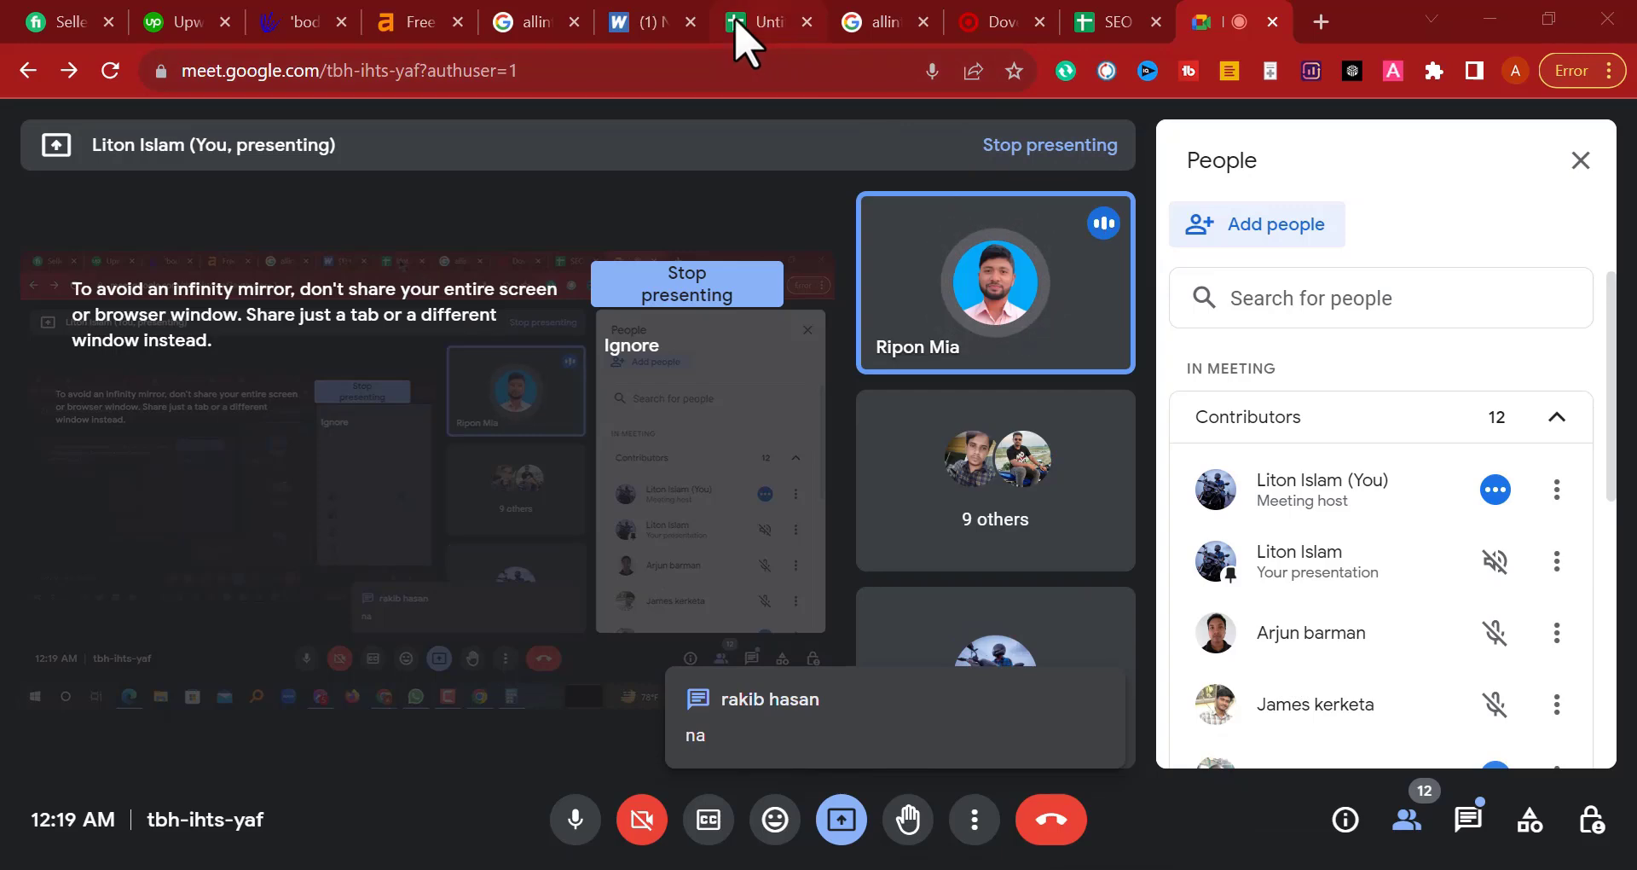
Step: Examine the title and description of the RetailMeNot result in the Google allintitle search for the winter skin care keyword
left_click(631, 34)
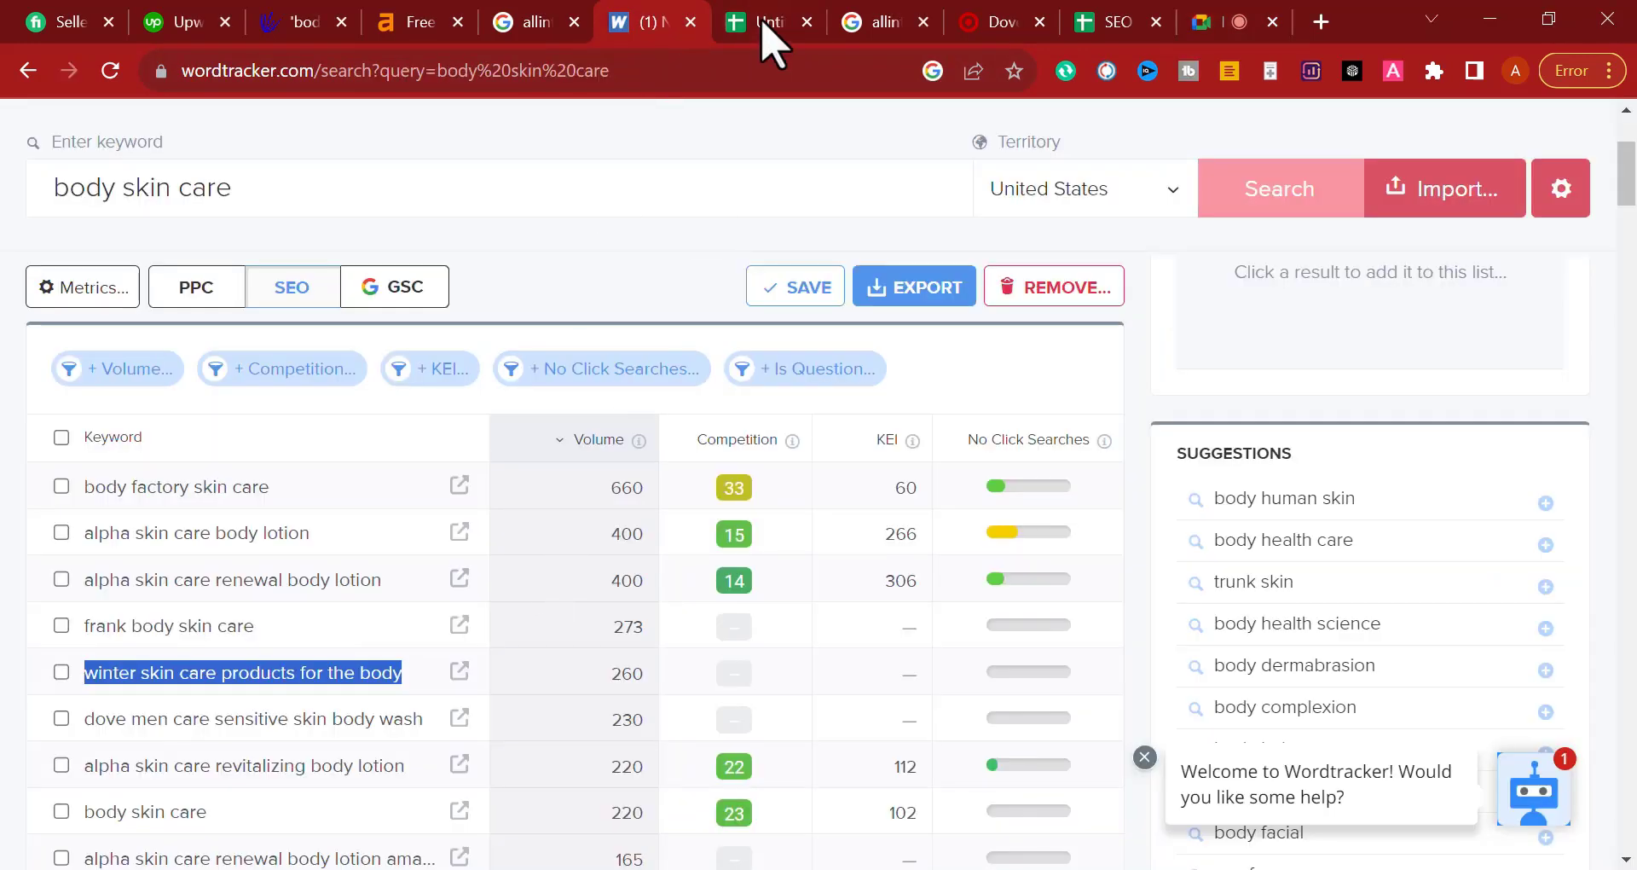
left_click(891, 26)
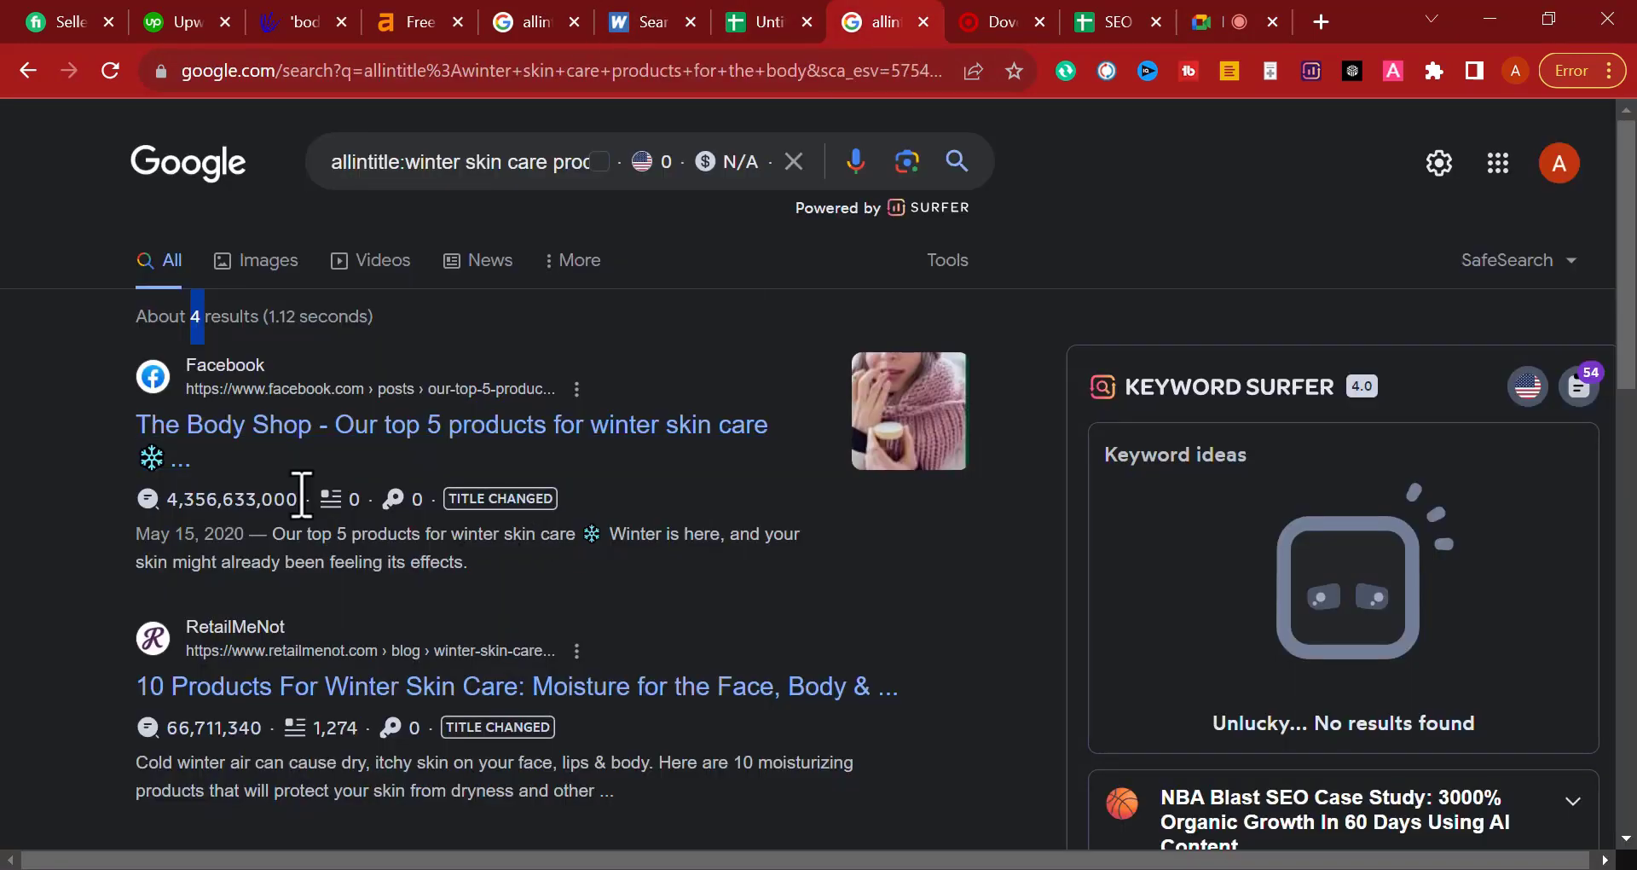
scroll(320, 521, "down", 2)
left_click_drag(825, 522, 878, 556)
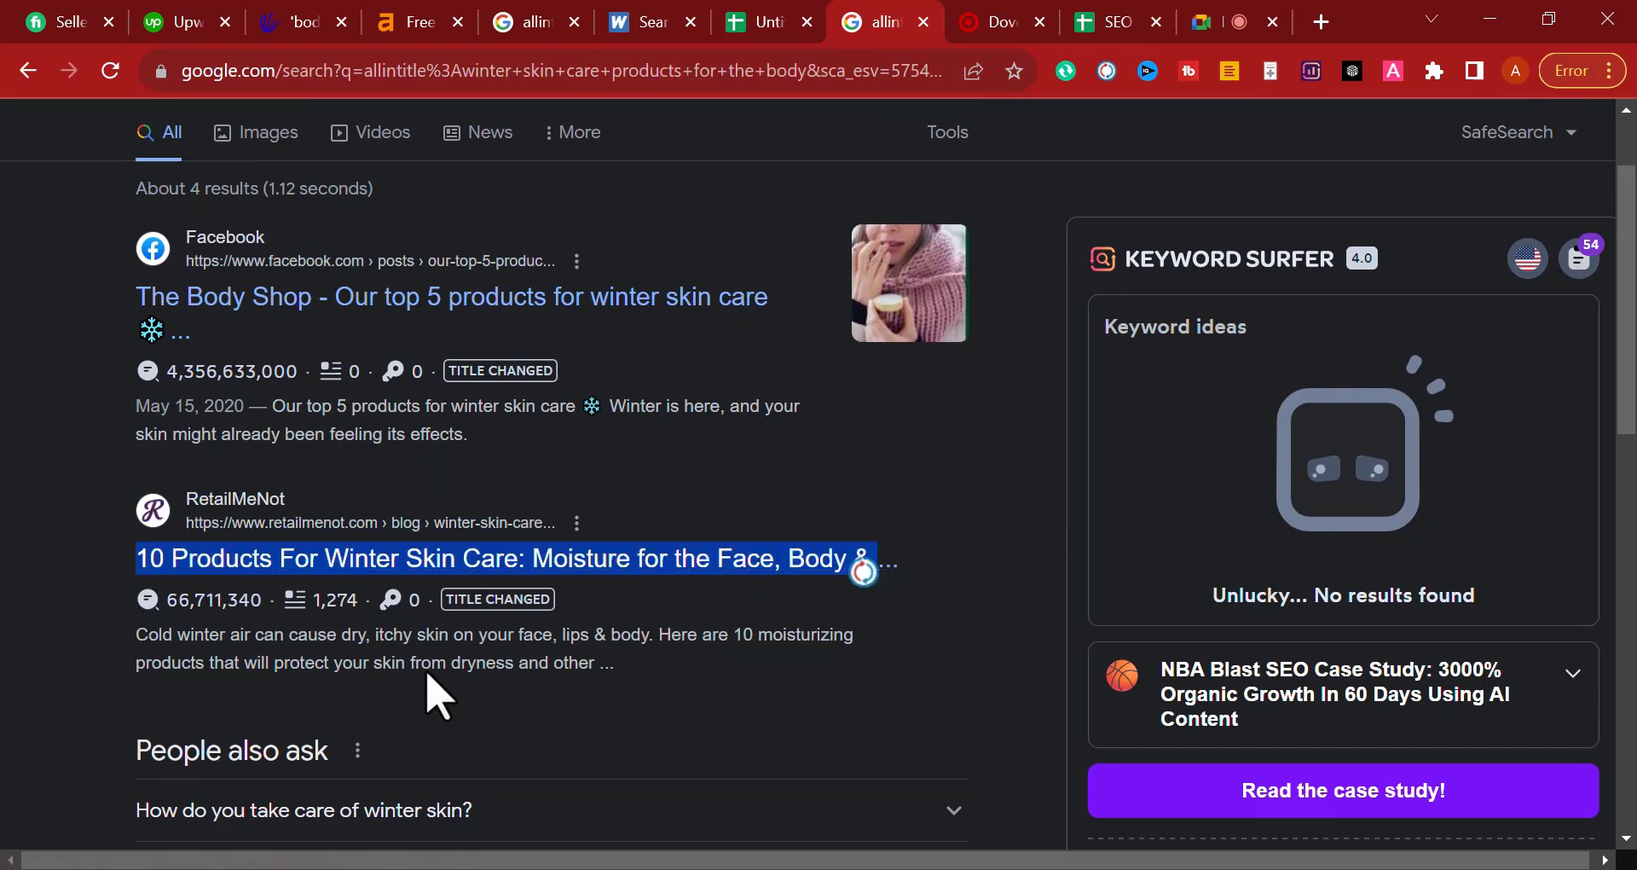
left_click(432, 674)
triple_click(432, 673)
left_click(562, 669)
triple_click(573, 666)
left_click(678, 673)
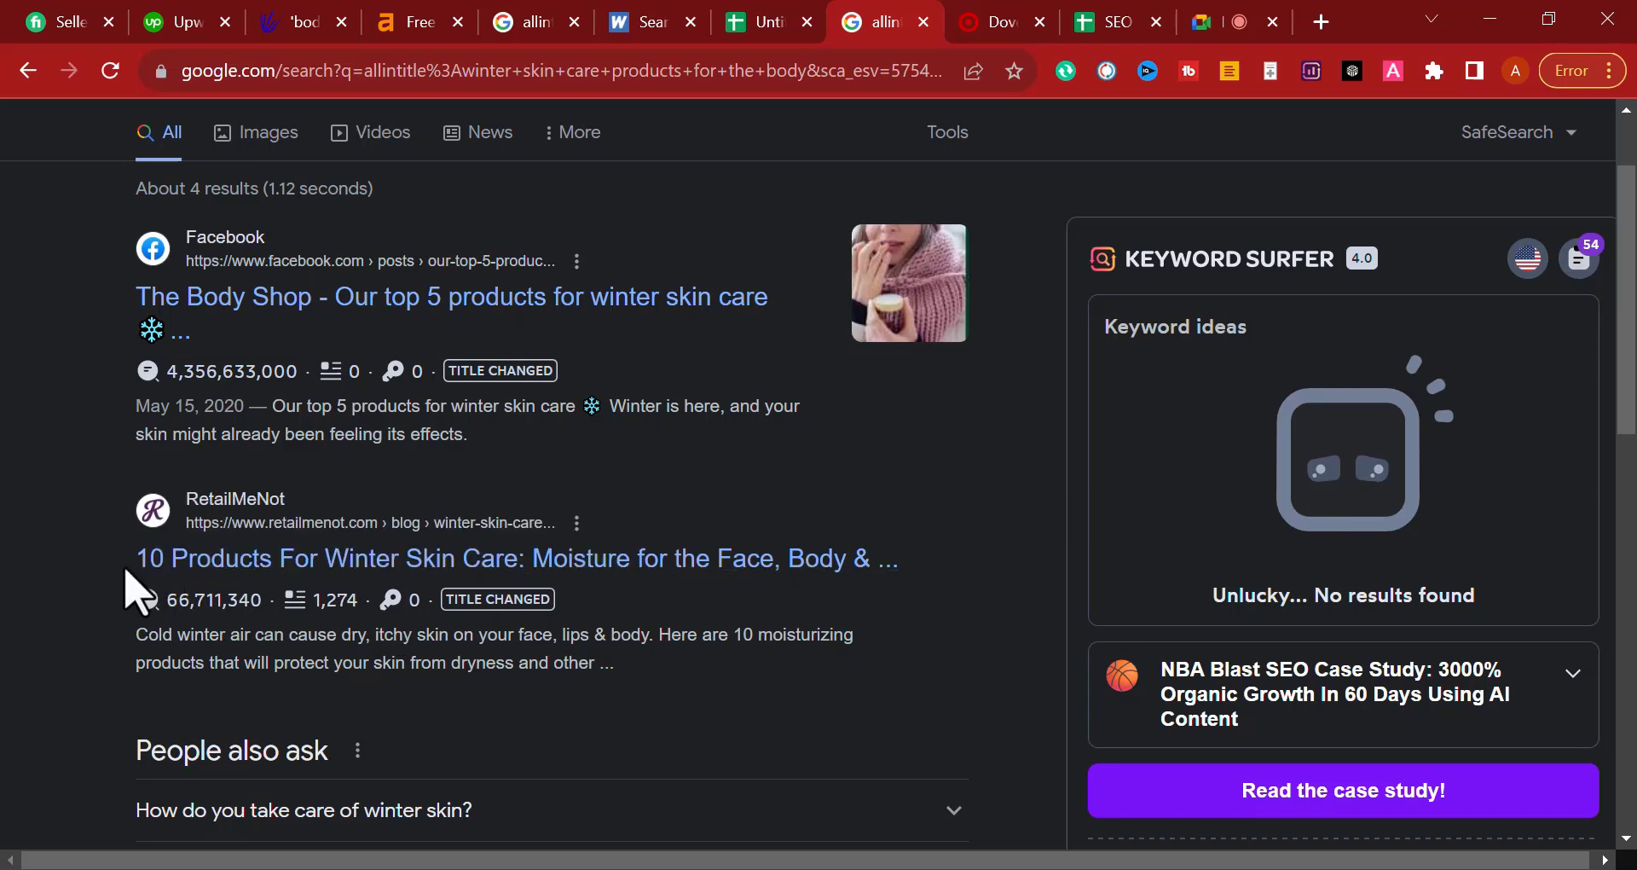
Step: Review the remaining allintitle results and related searches, and compare them with the RetailMeNot entry as a competitor
scroll(682, 557, "down", 3)
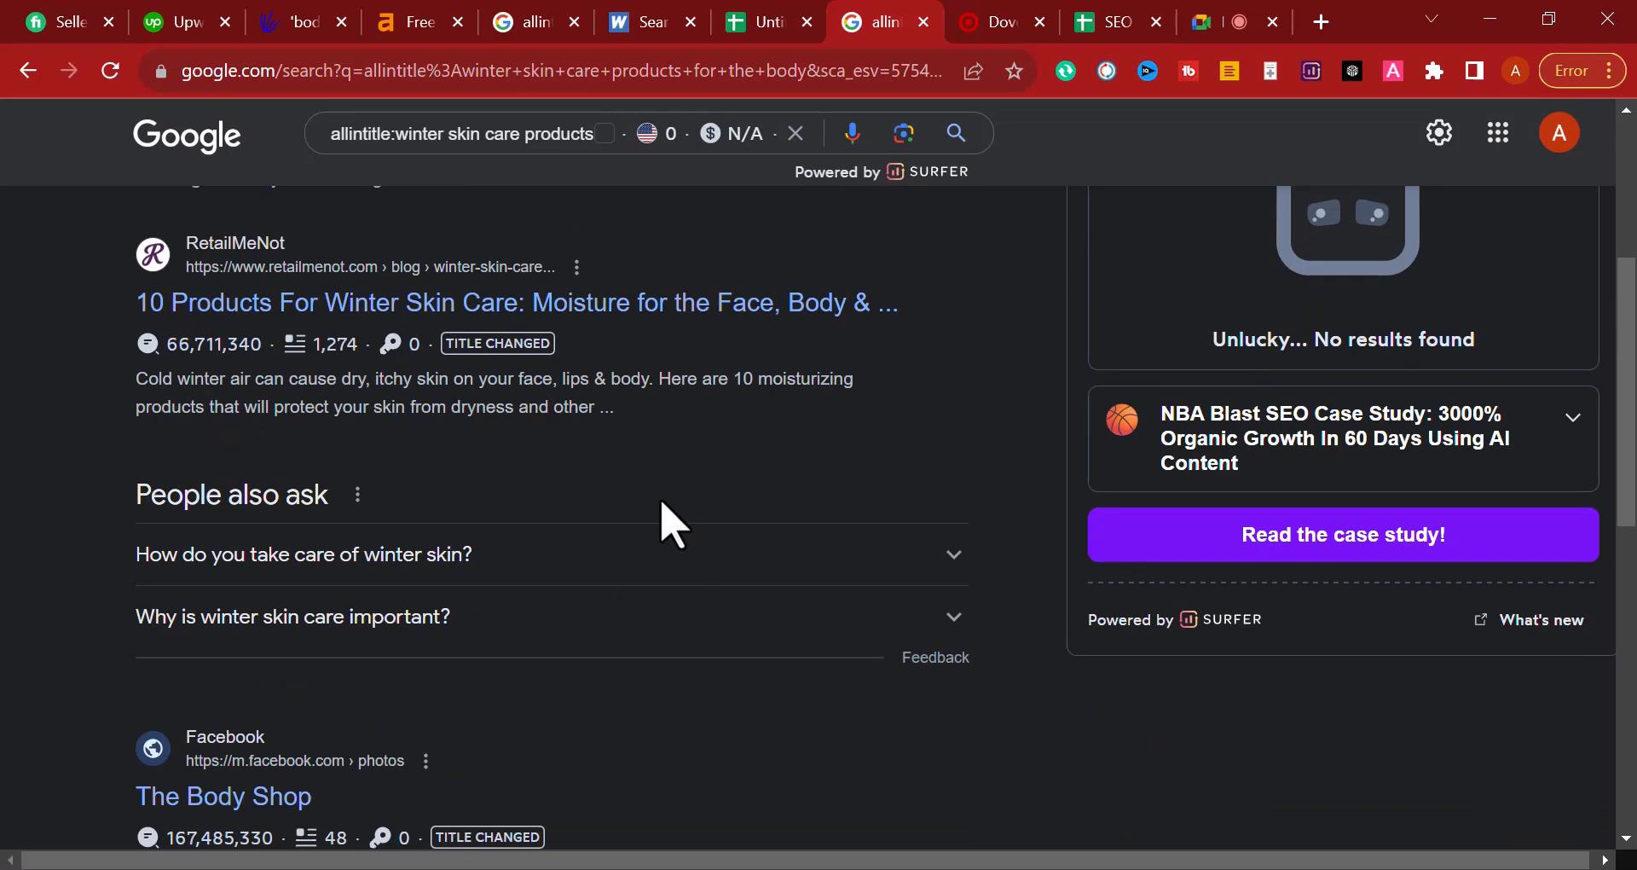
mouse_move(204, 345)
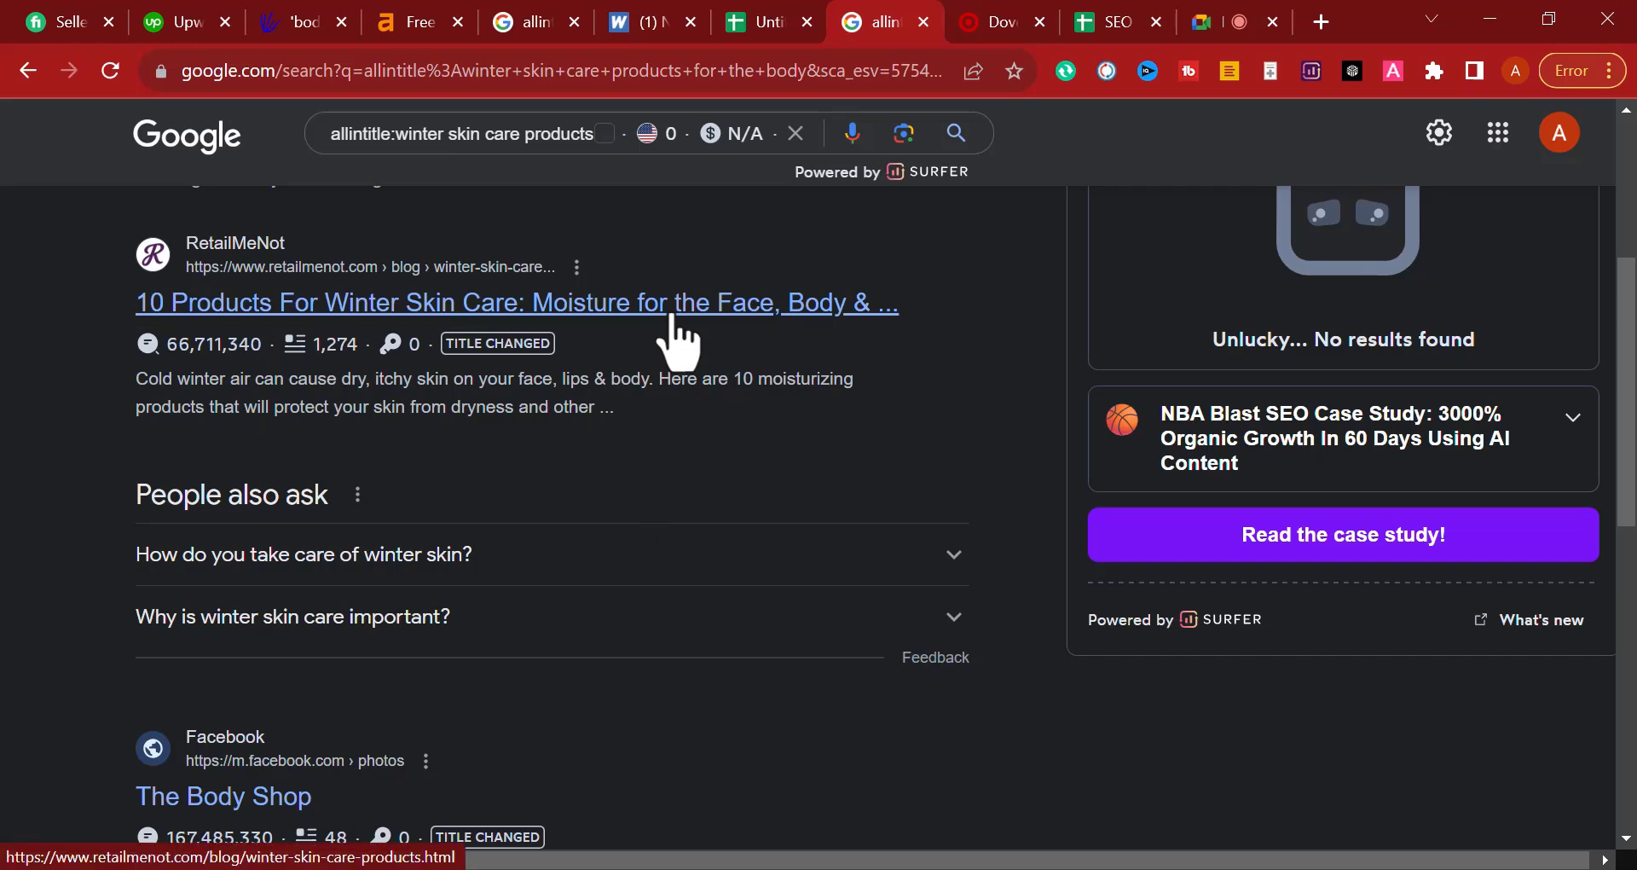
scroll(673, 336, "down", 7)
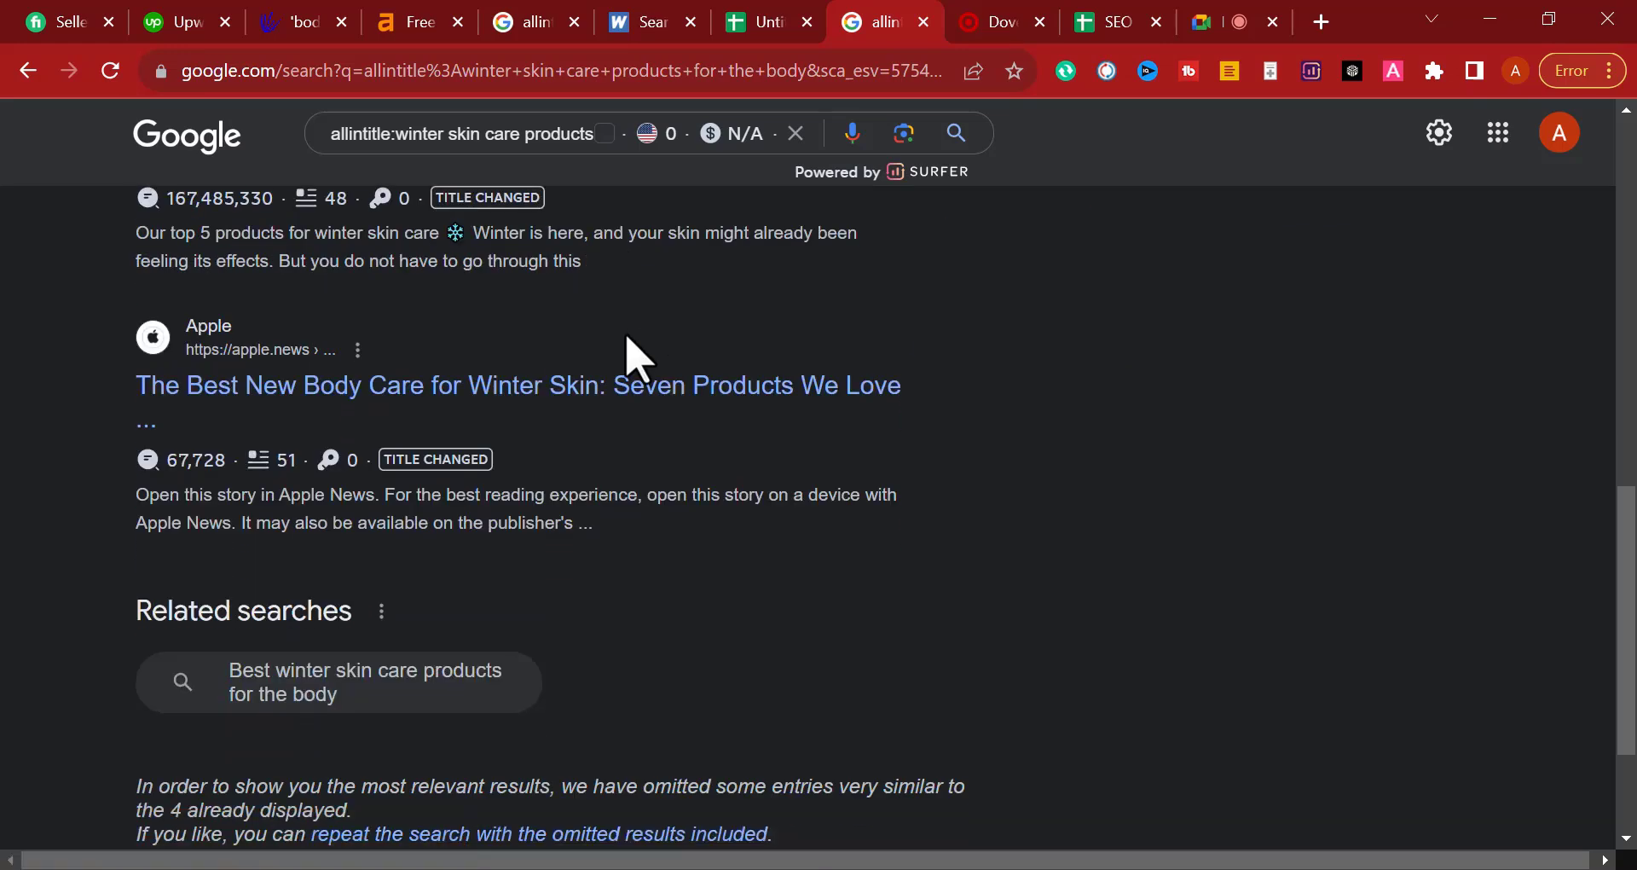
scroll(639, 358, "down", 3)
scroll(639, 358, "up", 6)
scroll(640, 358, "down", 2)
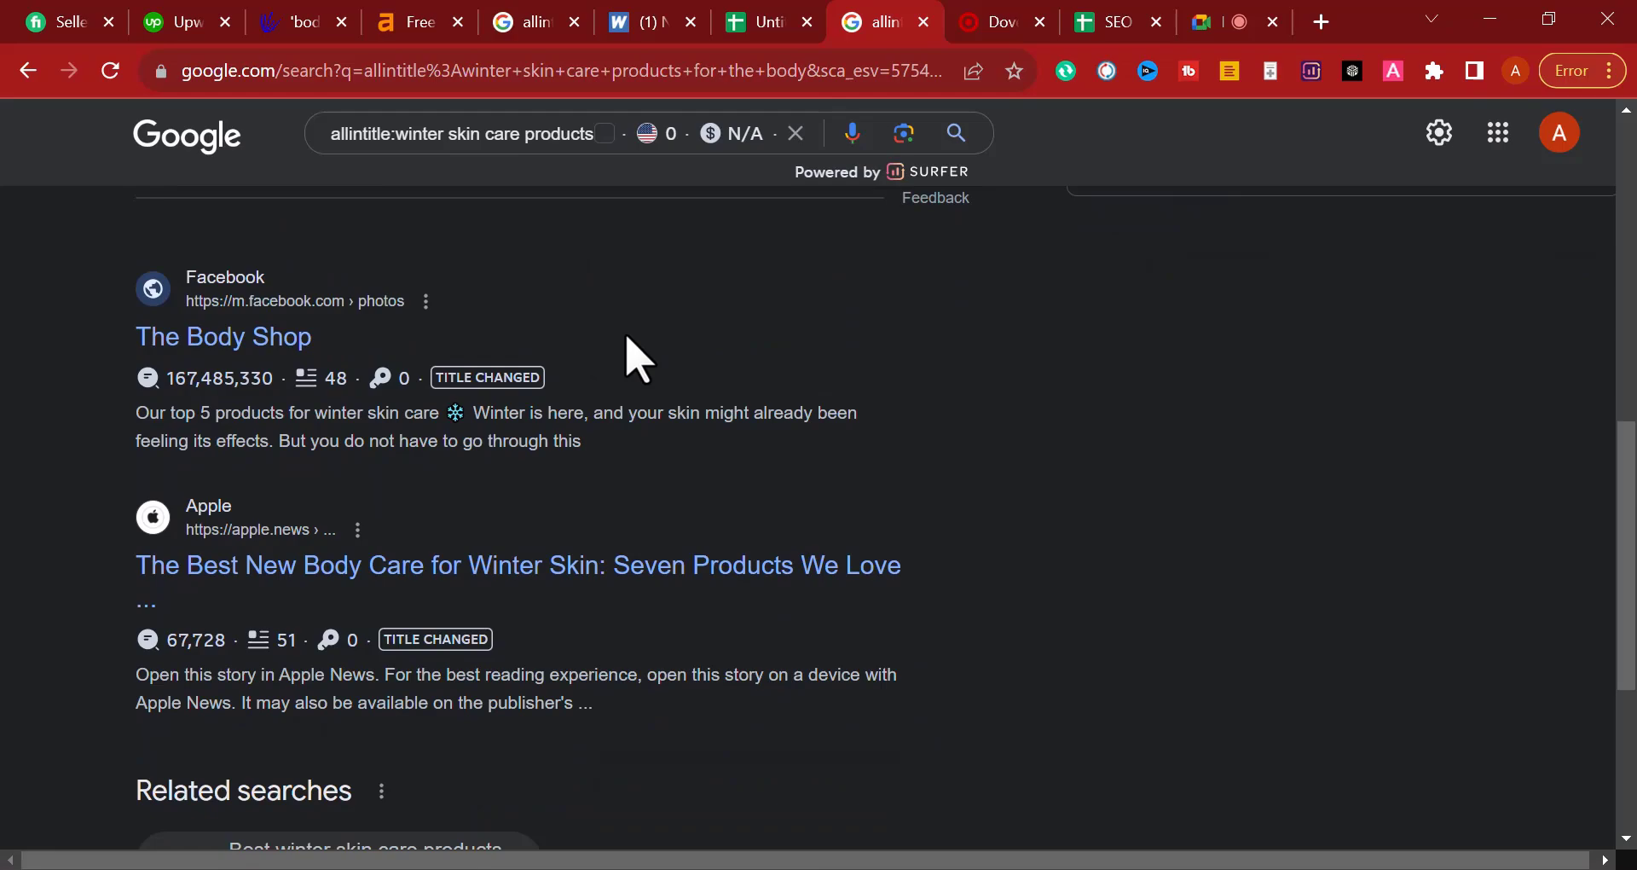
scroll(639, 358, "down", 4)
scroll(628, 345, "up", 6)
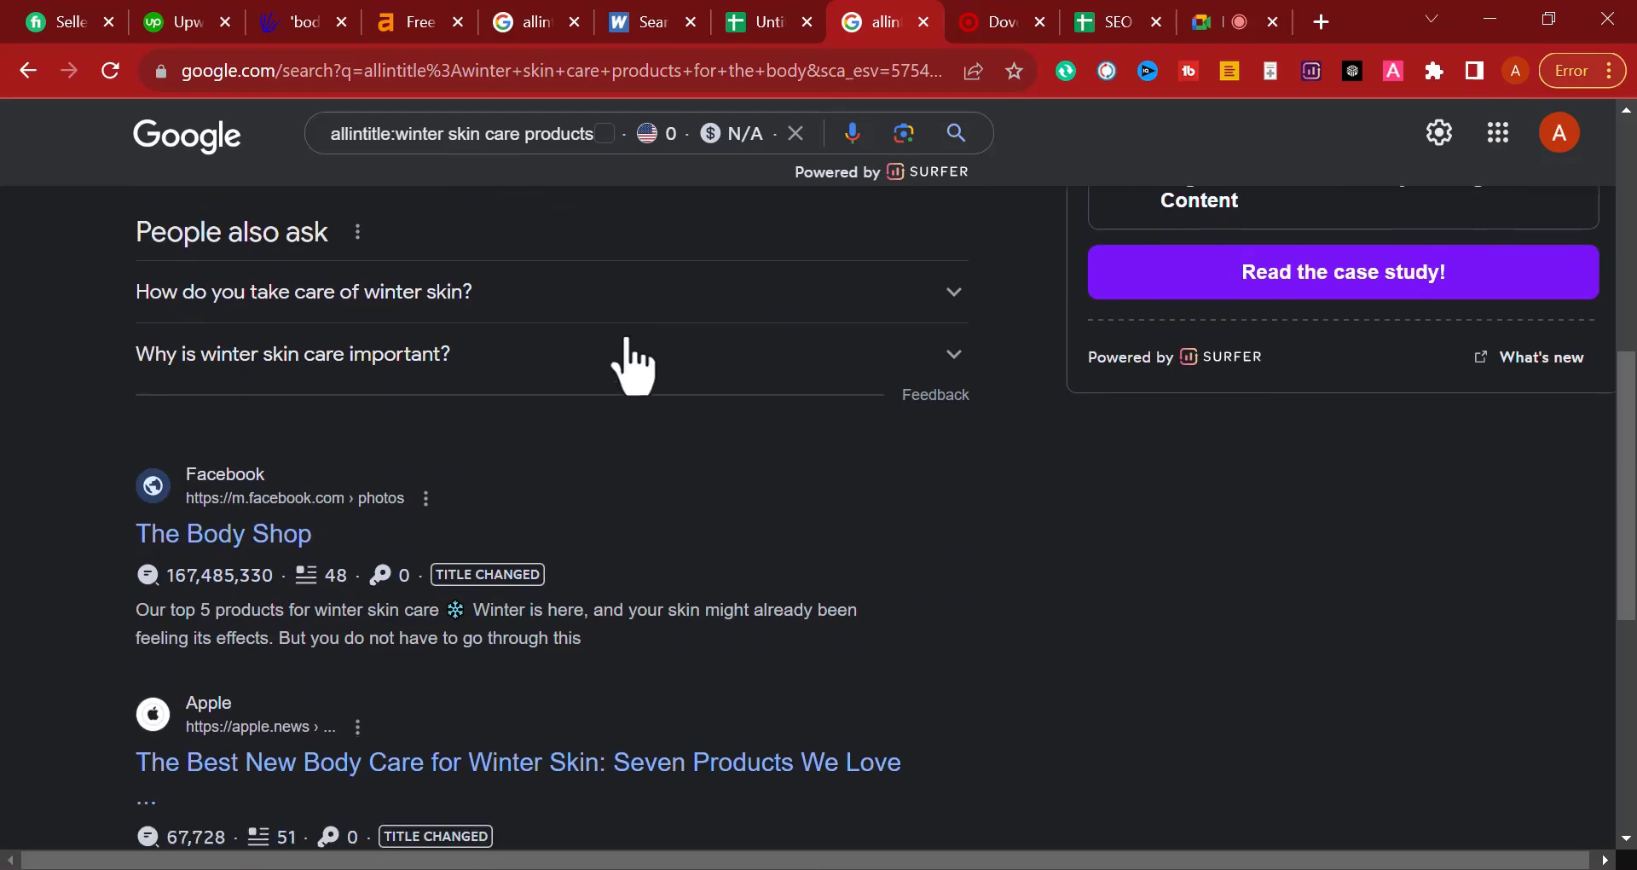
scroll(628, 345, "down", 5)
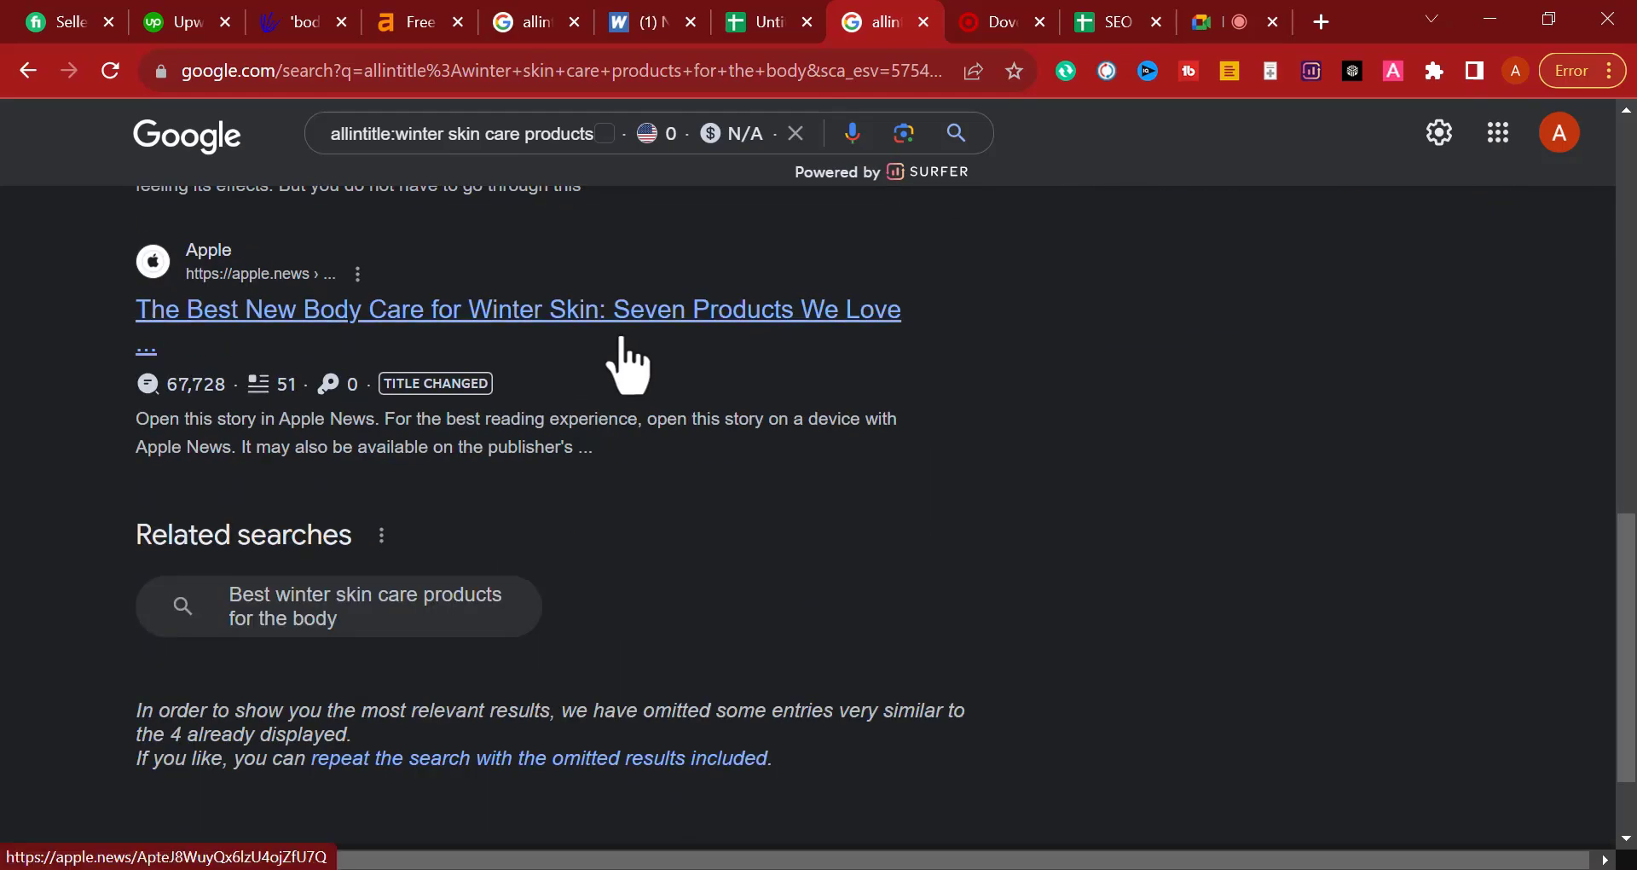
scroll(625, 365, "up", 10)
scroll(519, 464, "down", 3)
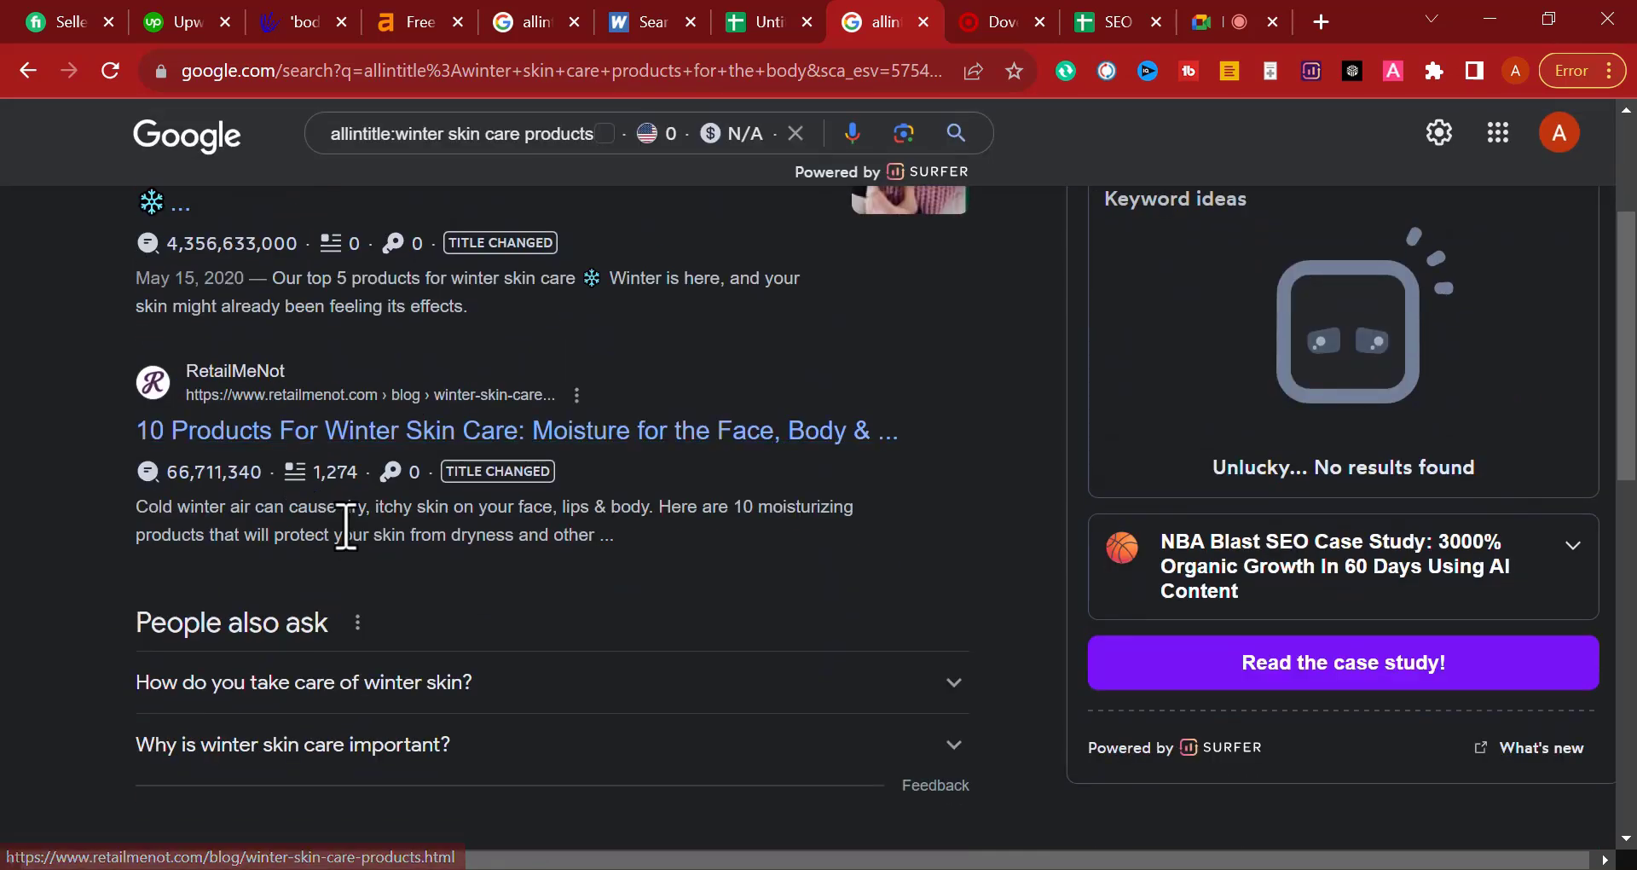
left_click_drag(394, 508, 628, 537)
left_click(578, 468)
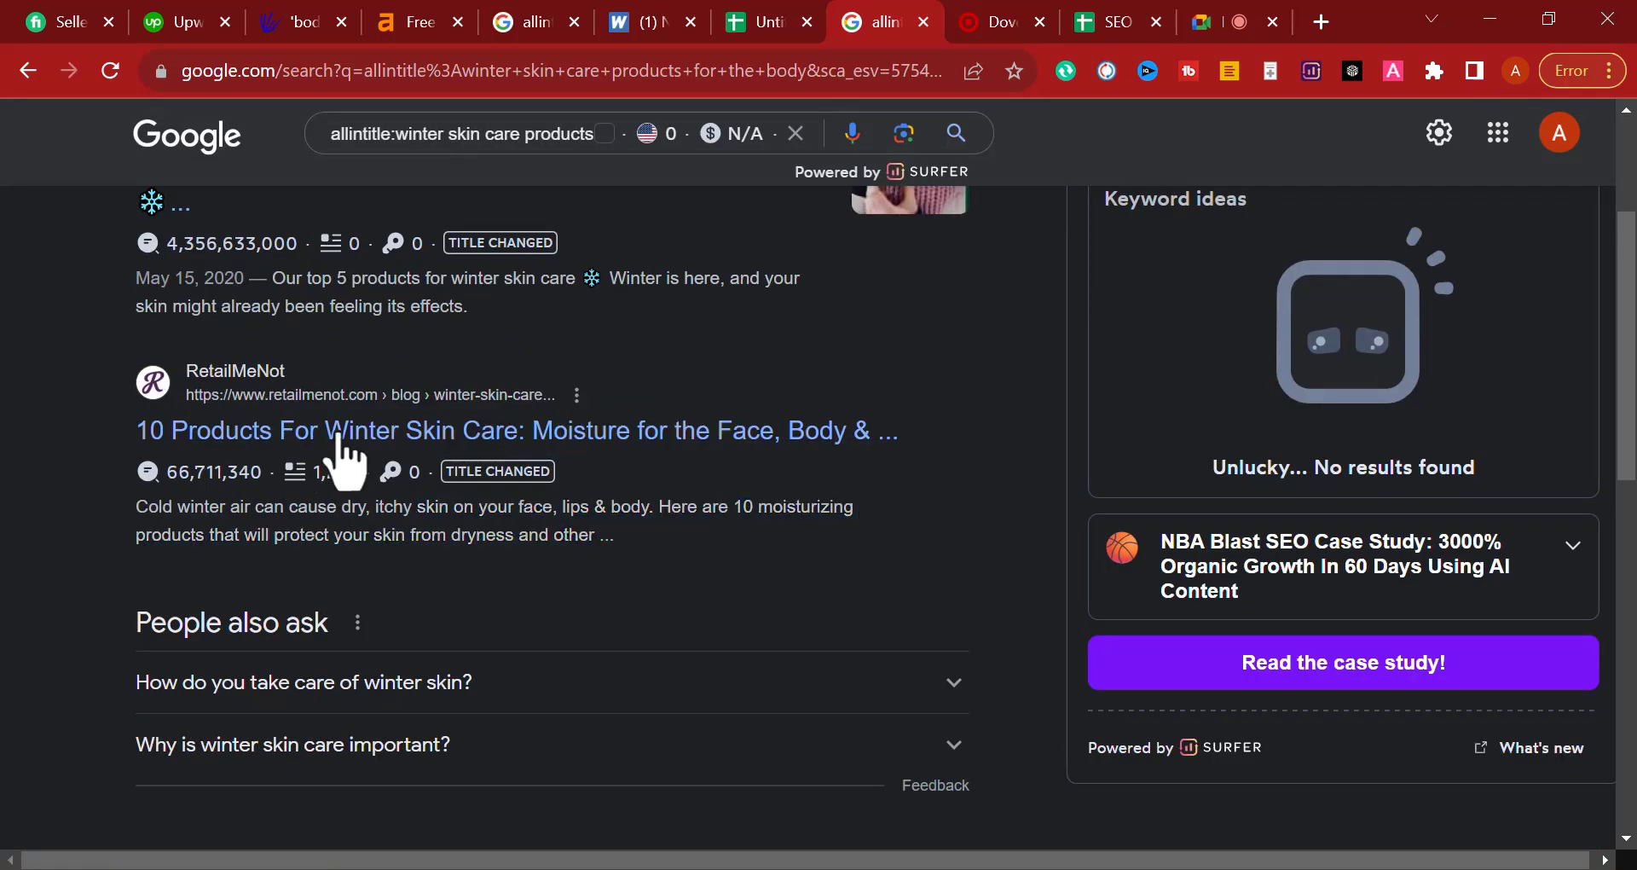
Step: Open the RetailMeNot winter skin care result in a new tab and copy its page URL
middle_click(314, 436)
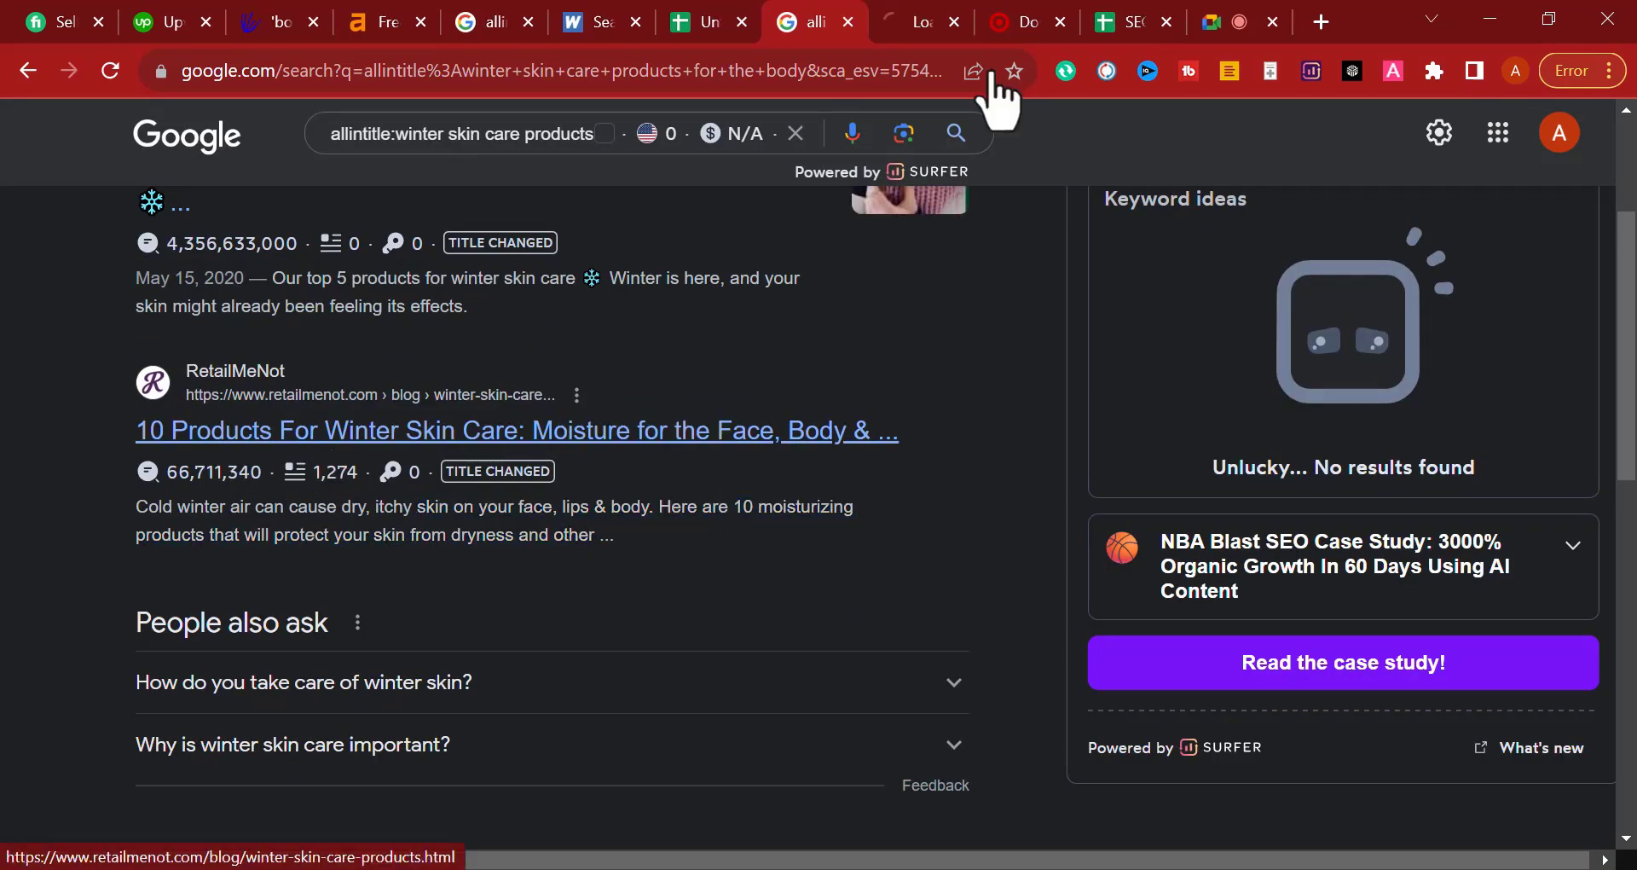
left_click(913, 34)
left_click(610, 69)
right_click(773, 75)
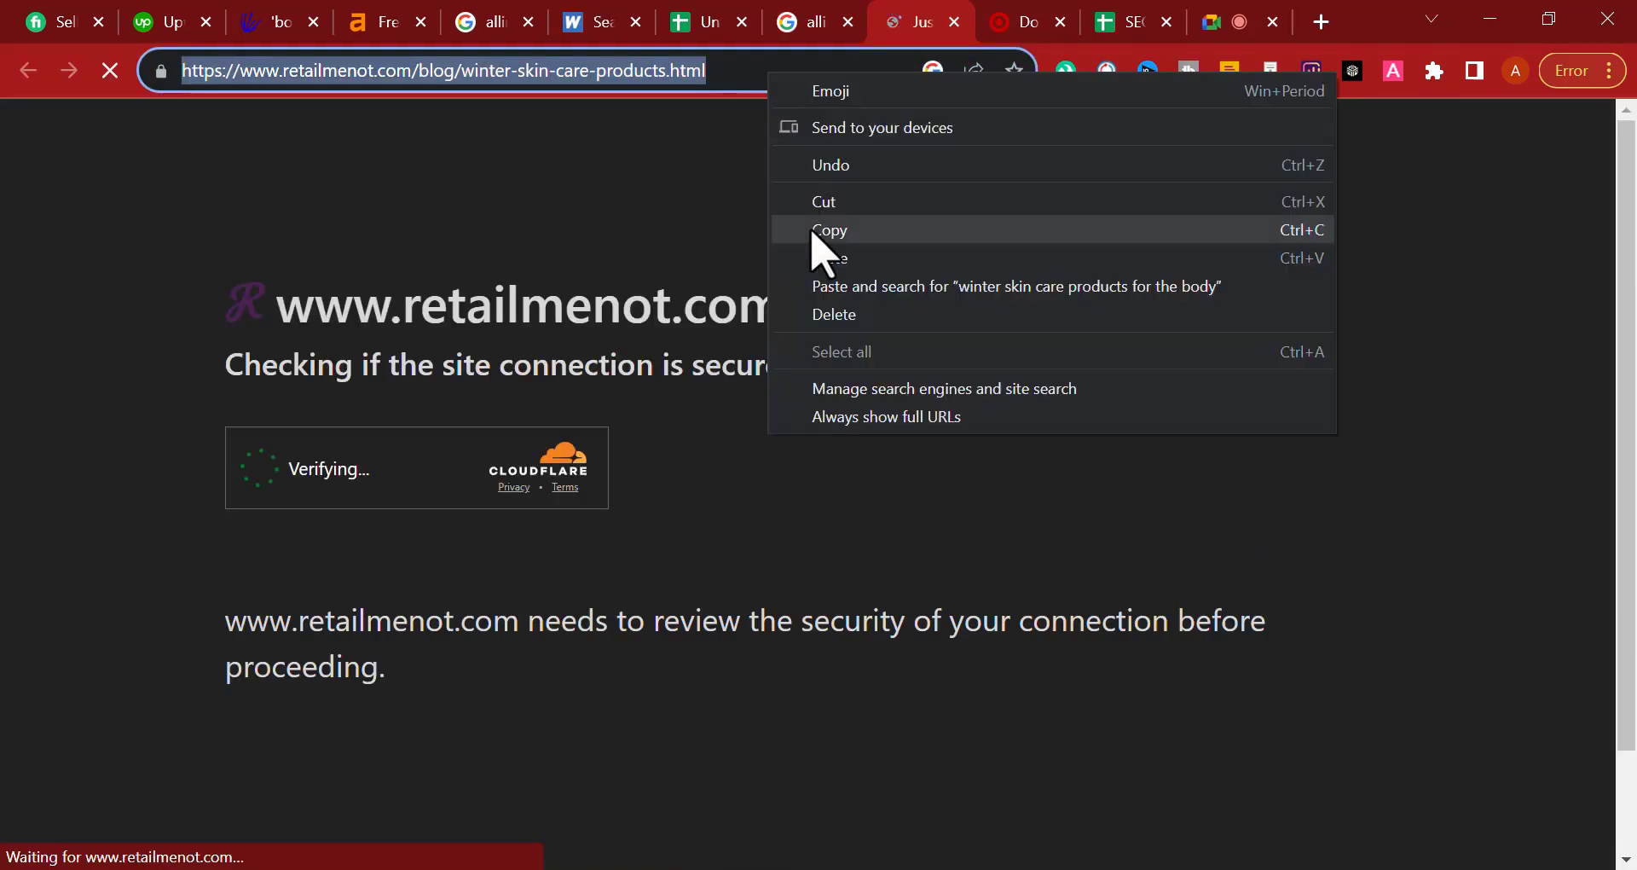
left_click(916, 235)
left_click(1321, 23)
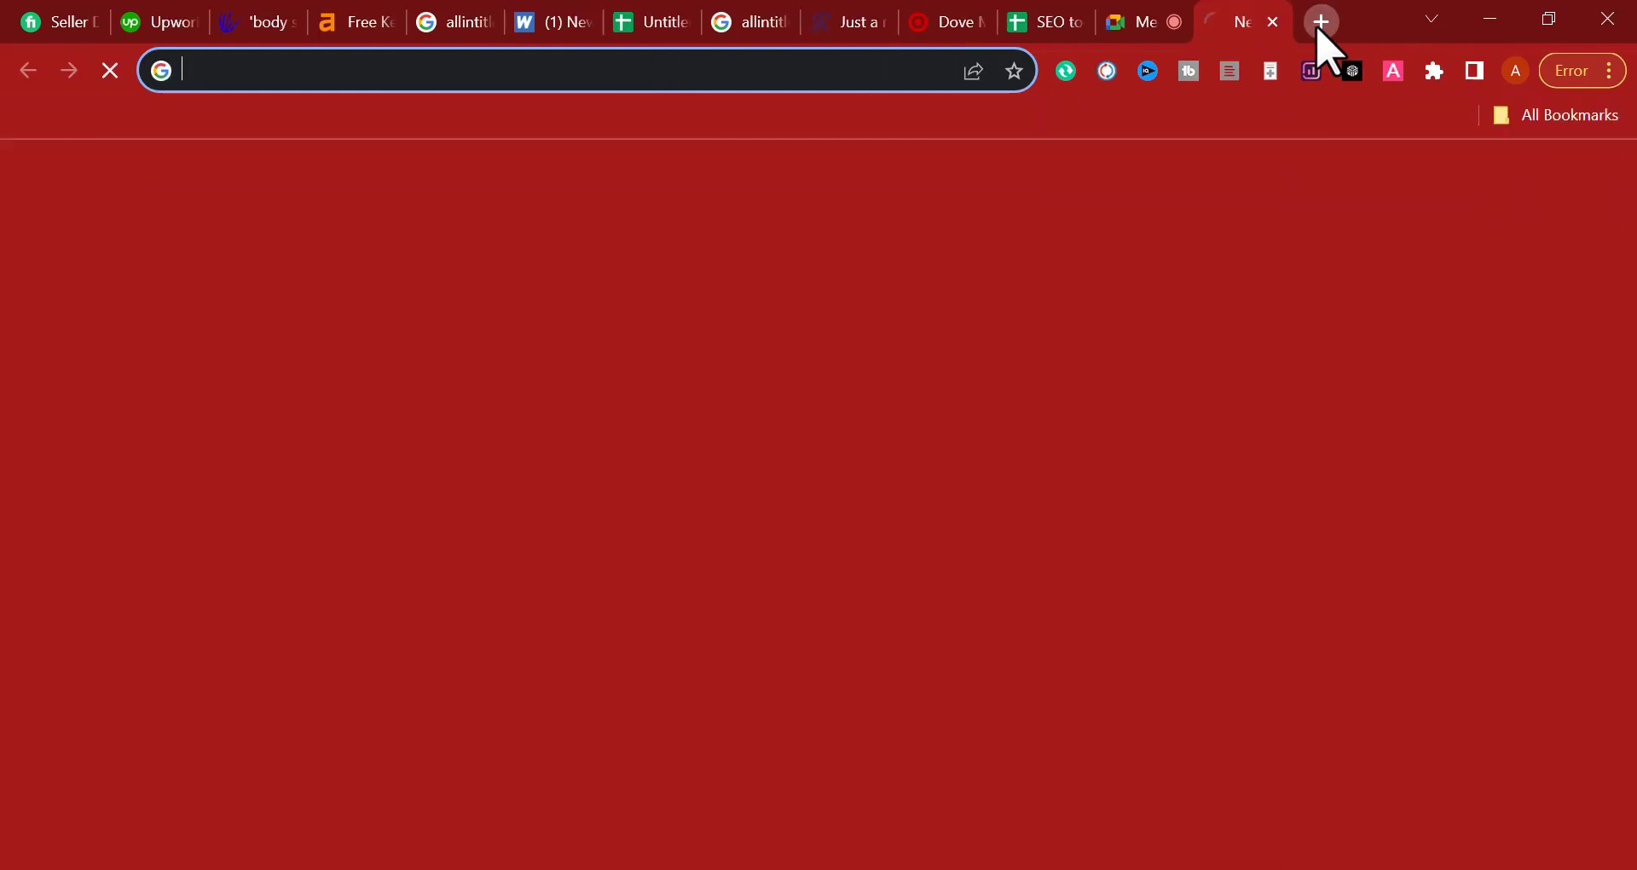
left_click(838, 25)
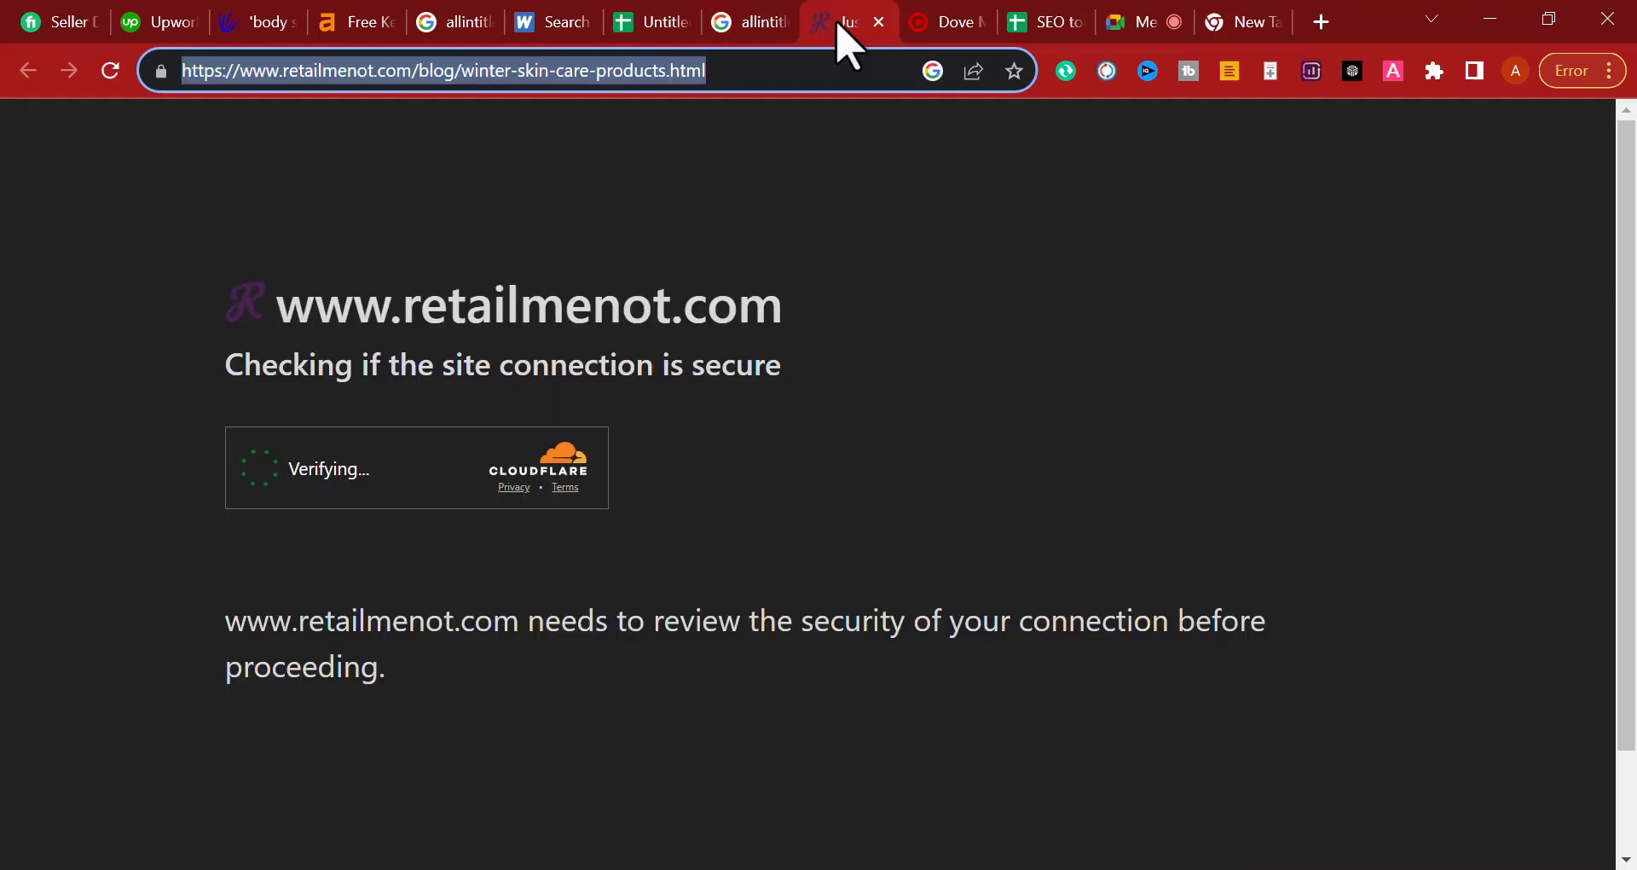
right_click(592, 86)
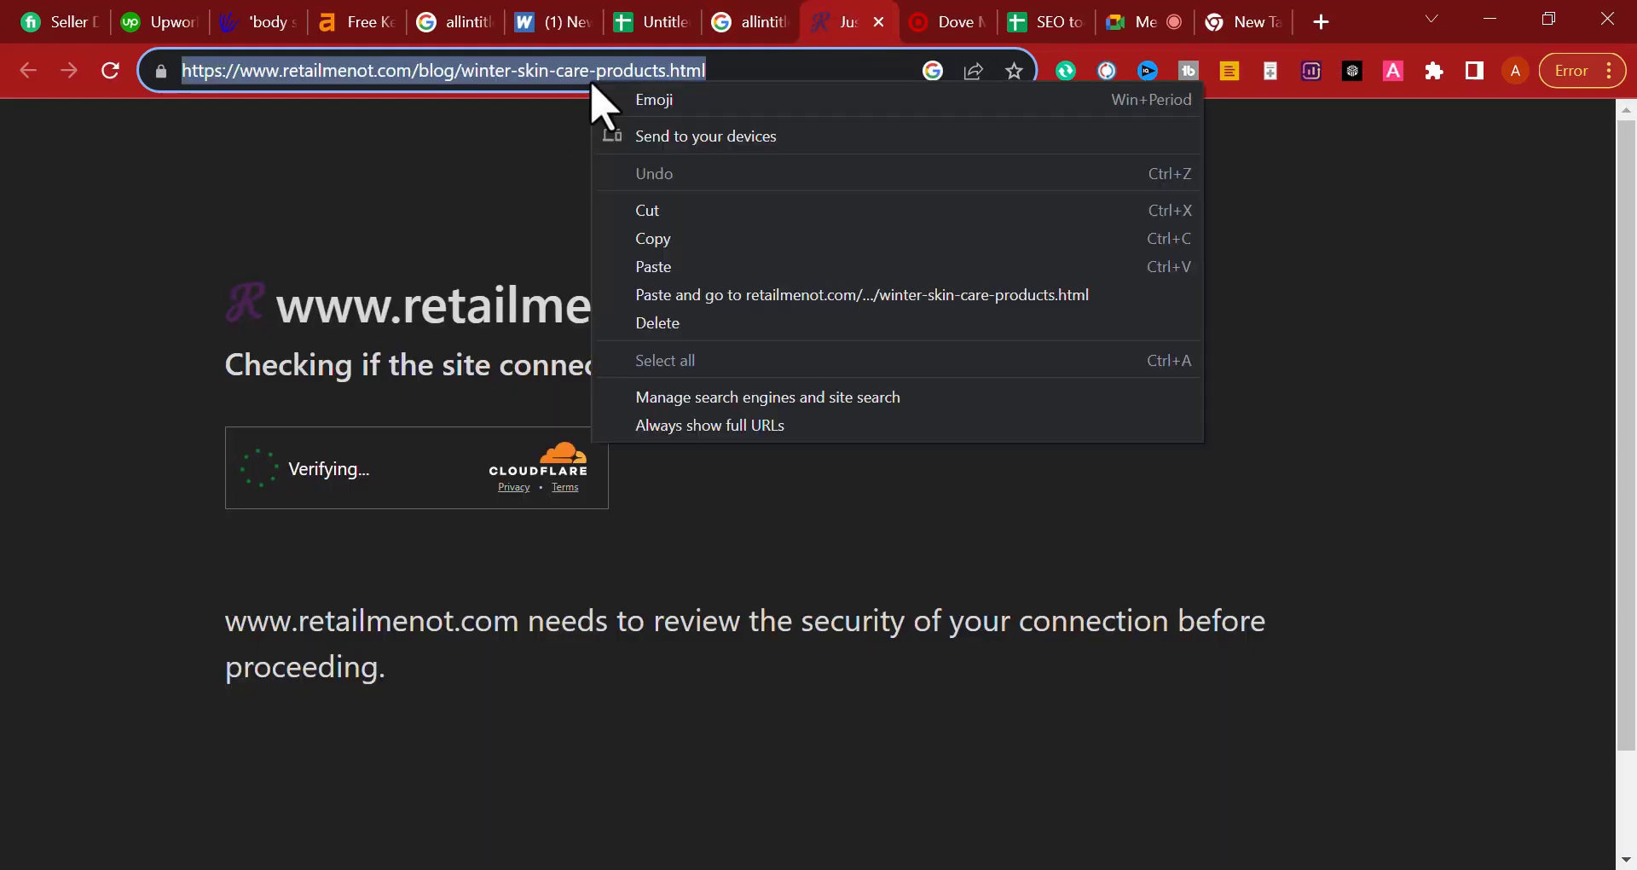
left_click(651, 248)
Step: Paste the RetailMeNot URL as the competitor of "winter skin care products for the body" in the untitled keyword spreadsheet
left_click(1042, 23)
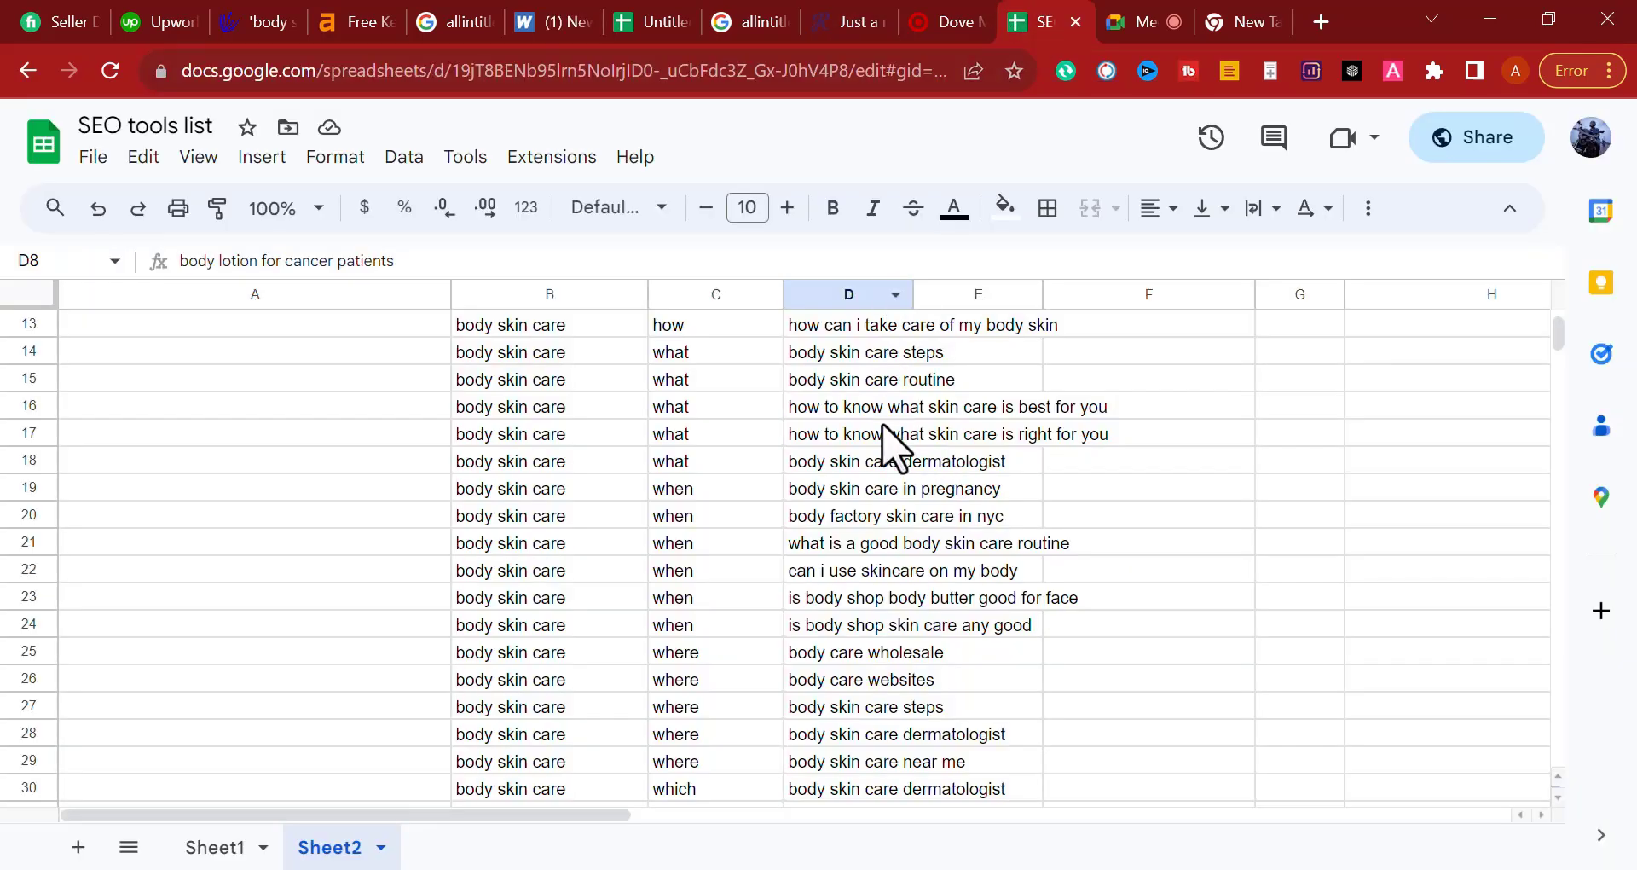
left_click(666, 34)
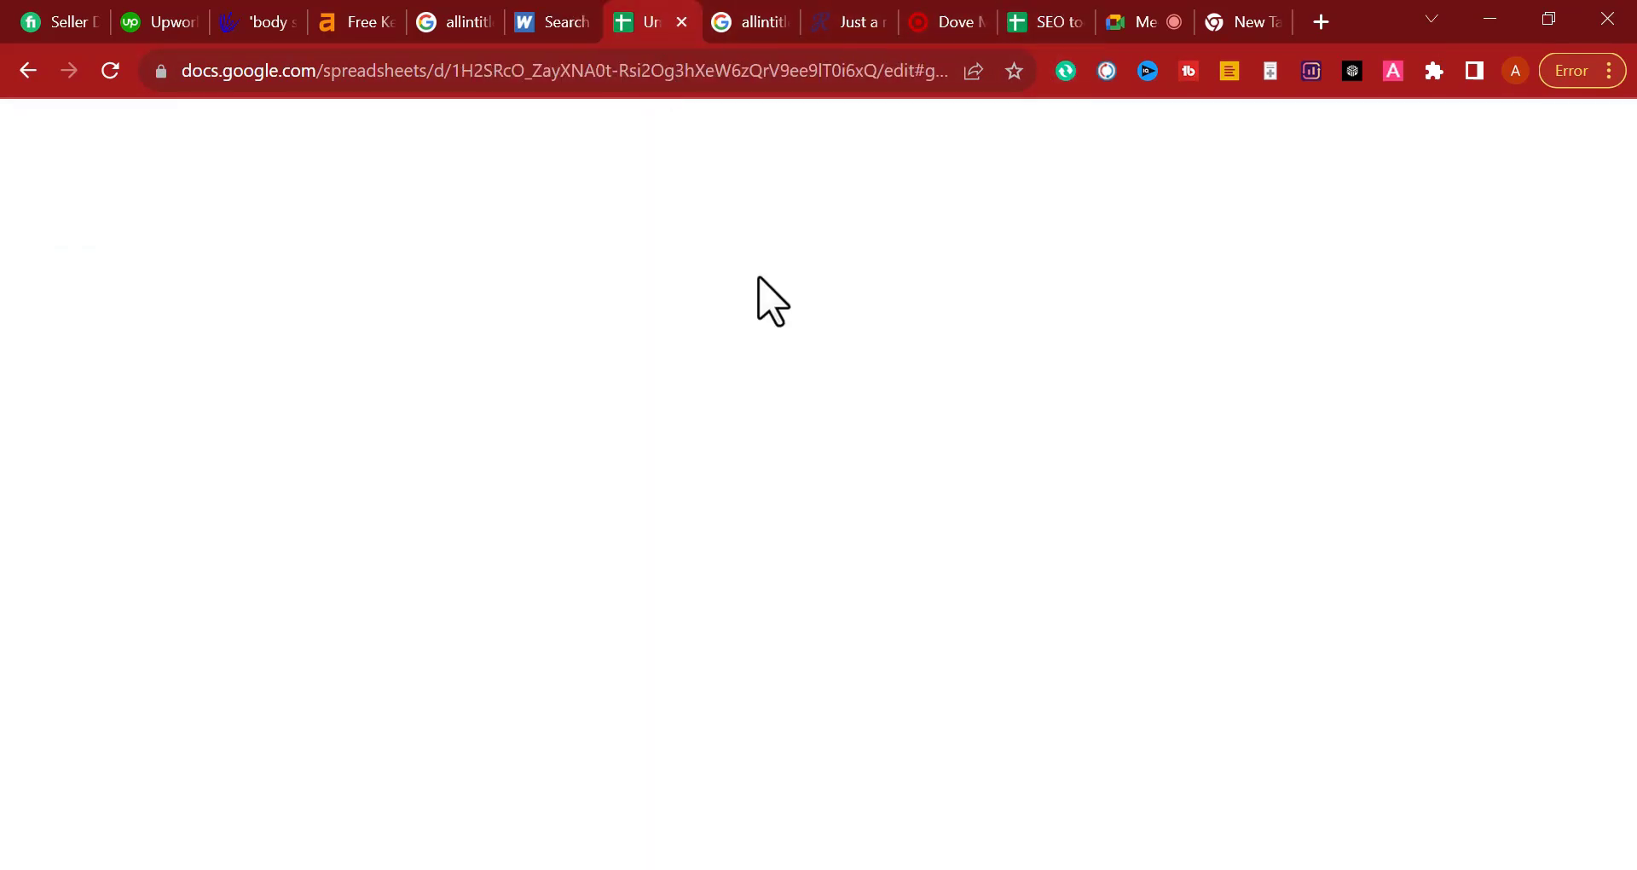
key("ctrl+v")
key("Return")
Step: Search Google for "backlink checker" and open the free Backlink Checker by Ahrefs
left_click(1219, 25)
type("backlink checke")
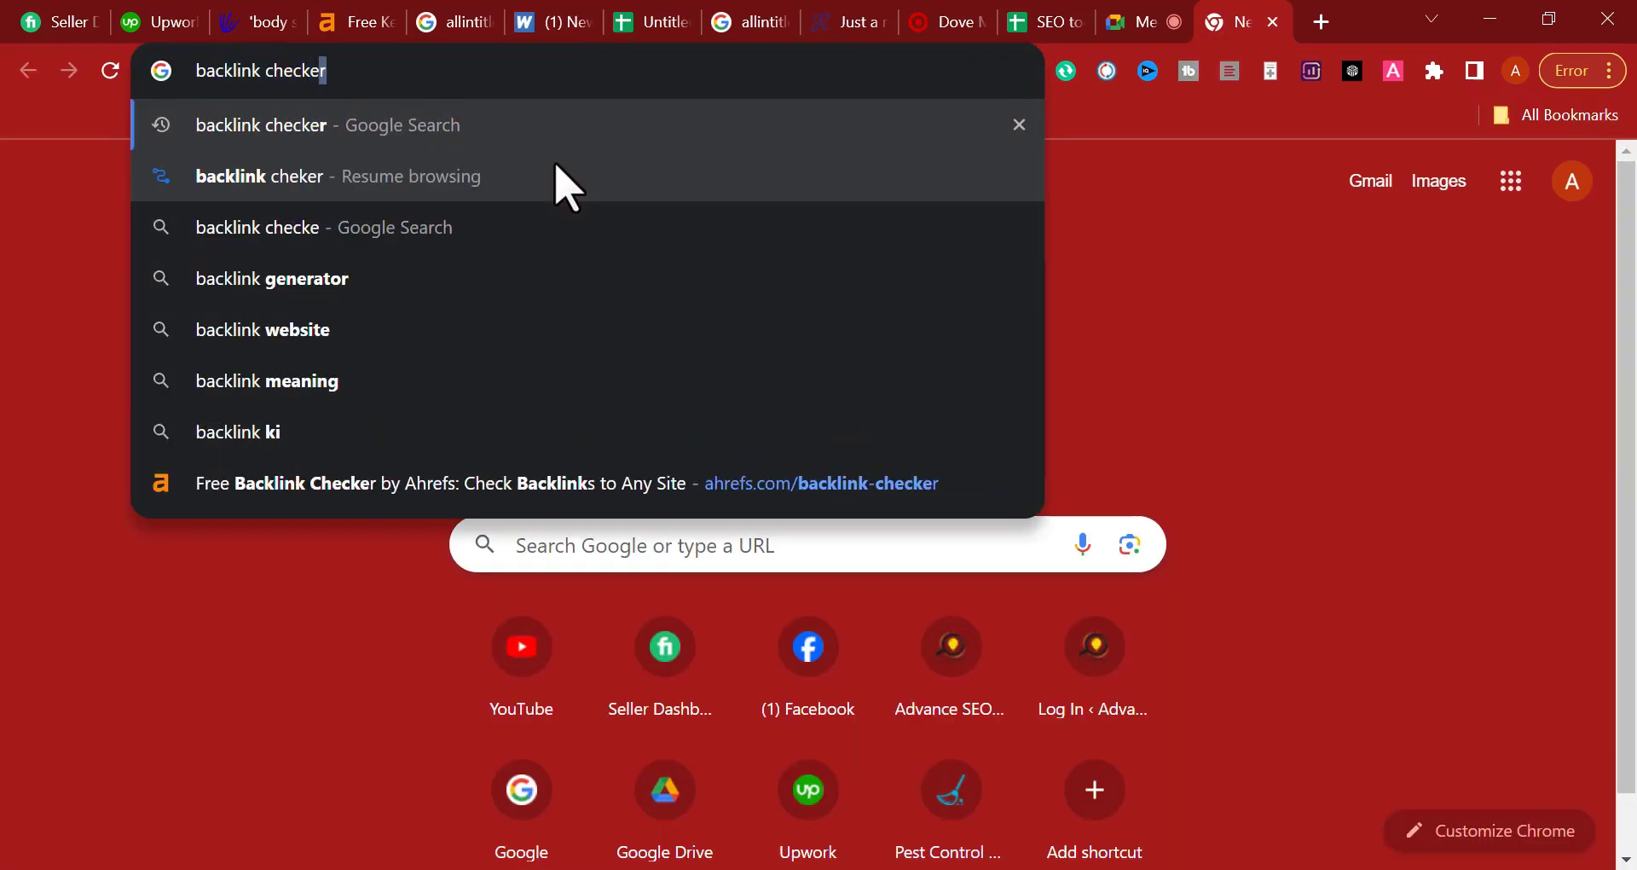
key("Return")
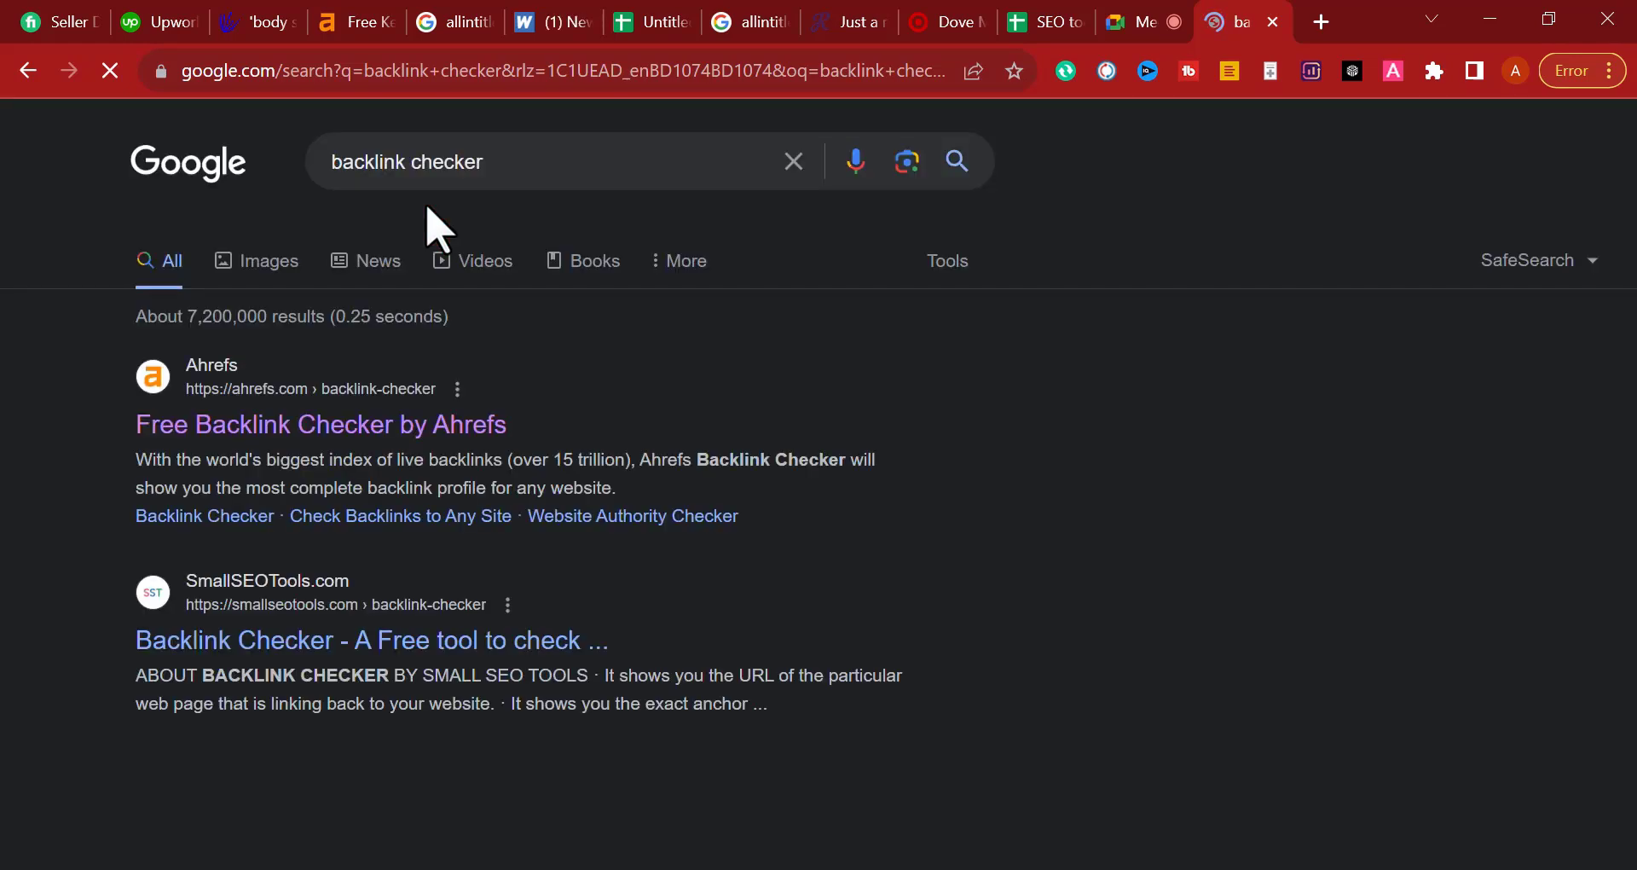
left_click(339, 439)
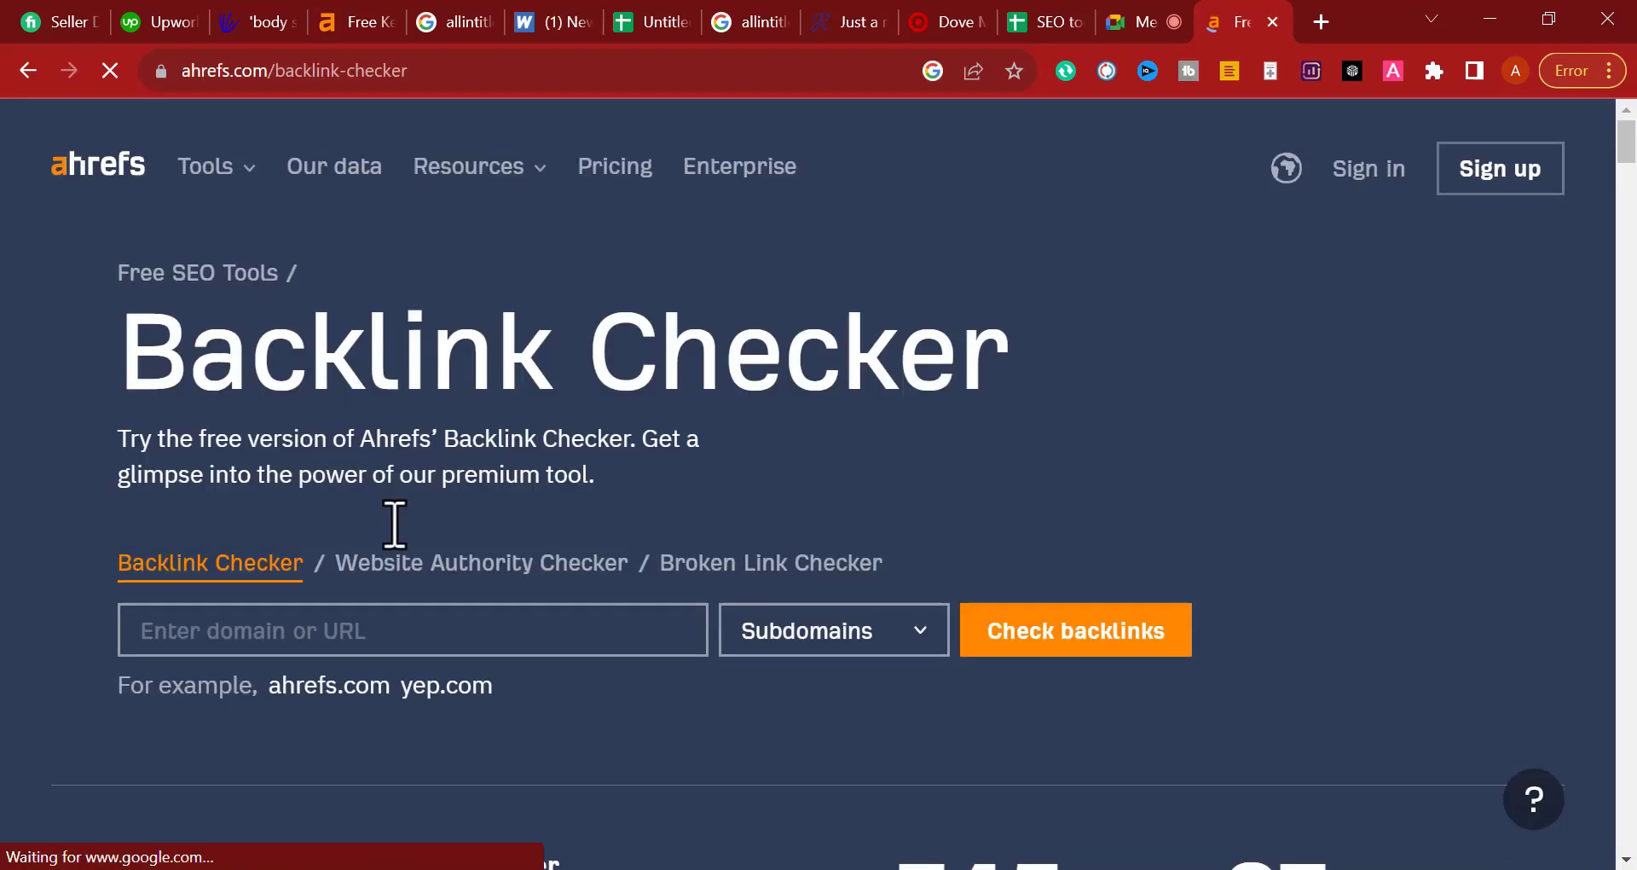
Step: Check the backlinks of the copied RetailMeNot page URL and examine its domain rating, backlinks and linking websites
left_click(355, 632)
key("ctrl+v")
left_click(1052, 641)
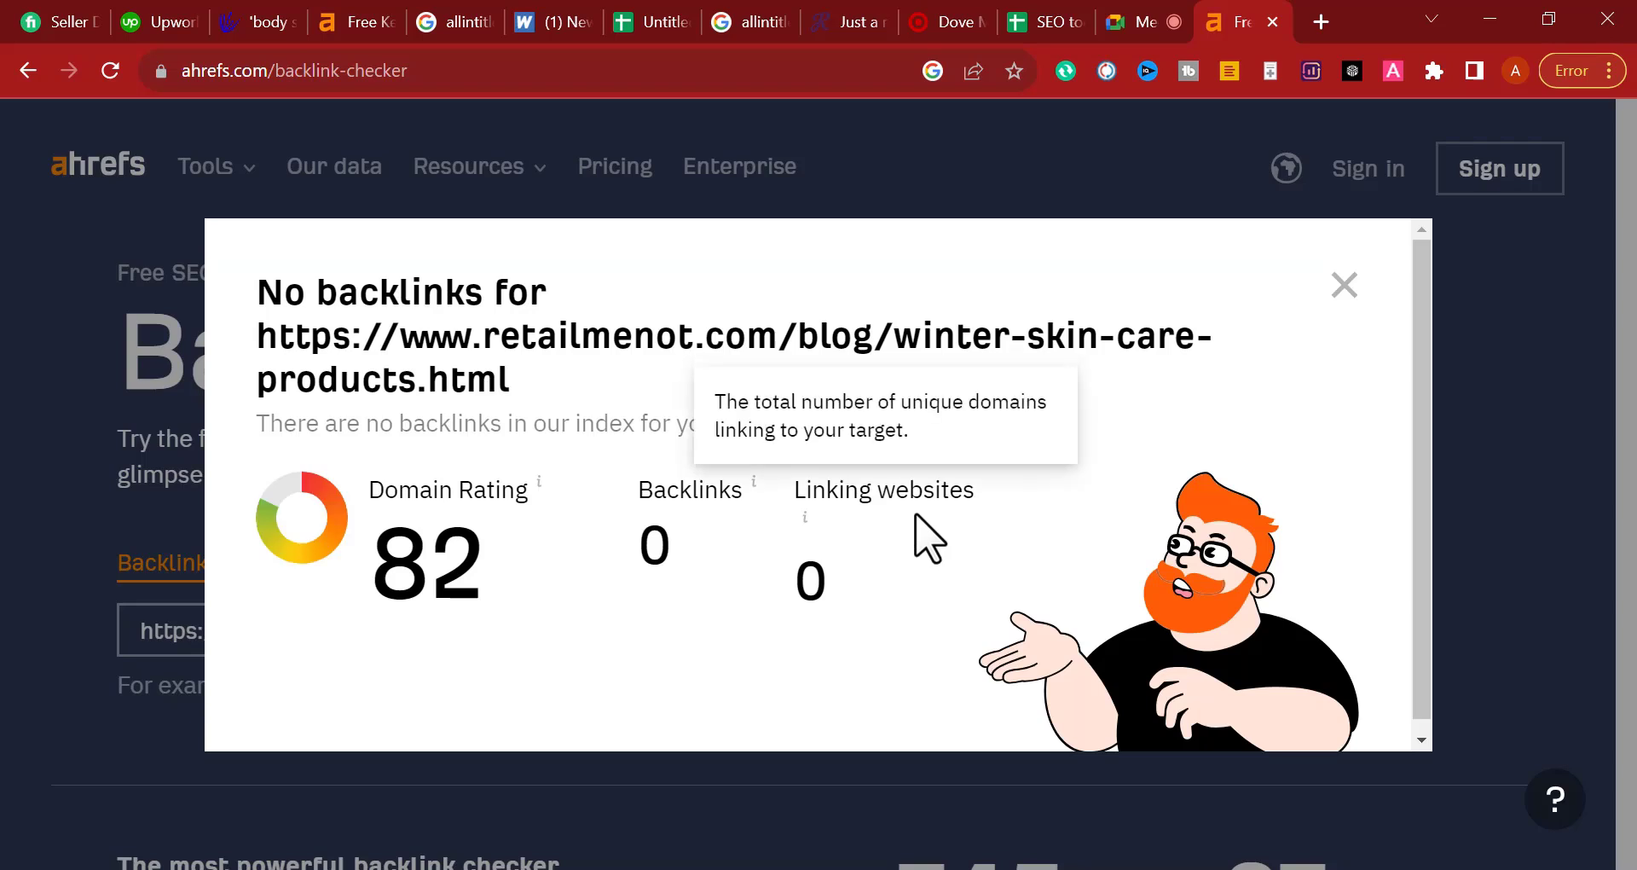
double_click(772, 539)
left_click_drag(771, 539, 292, 475)
left_click(832, 375)
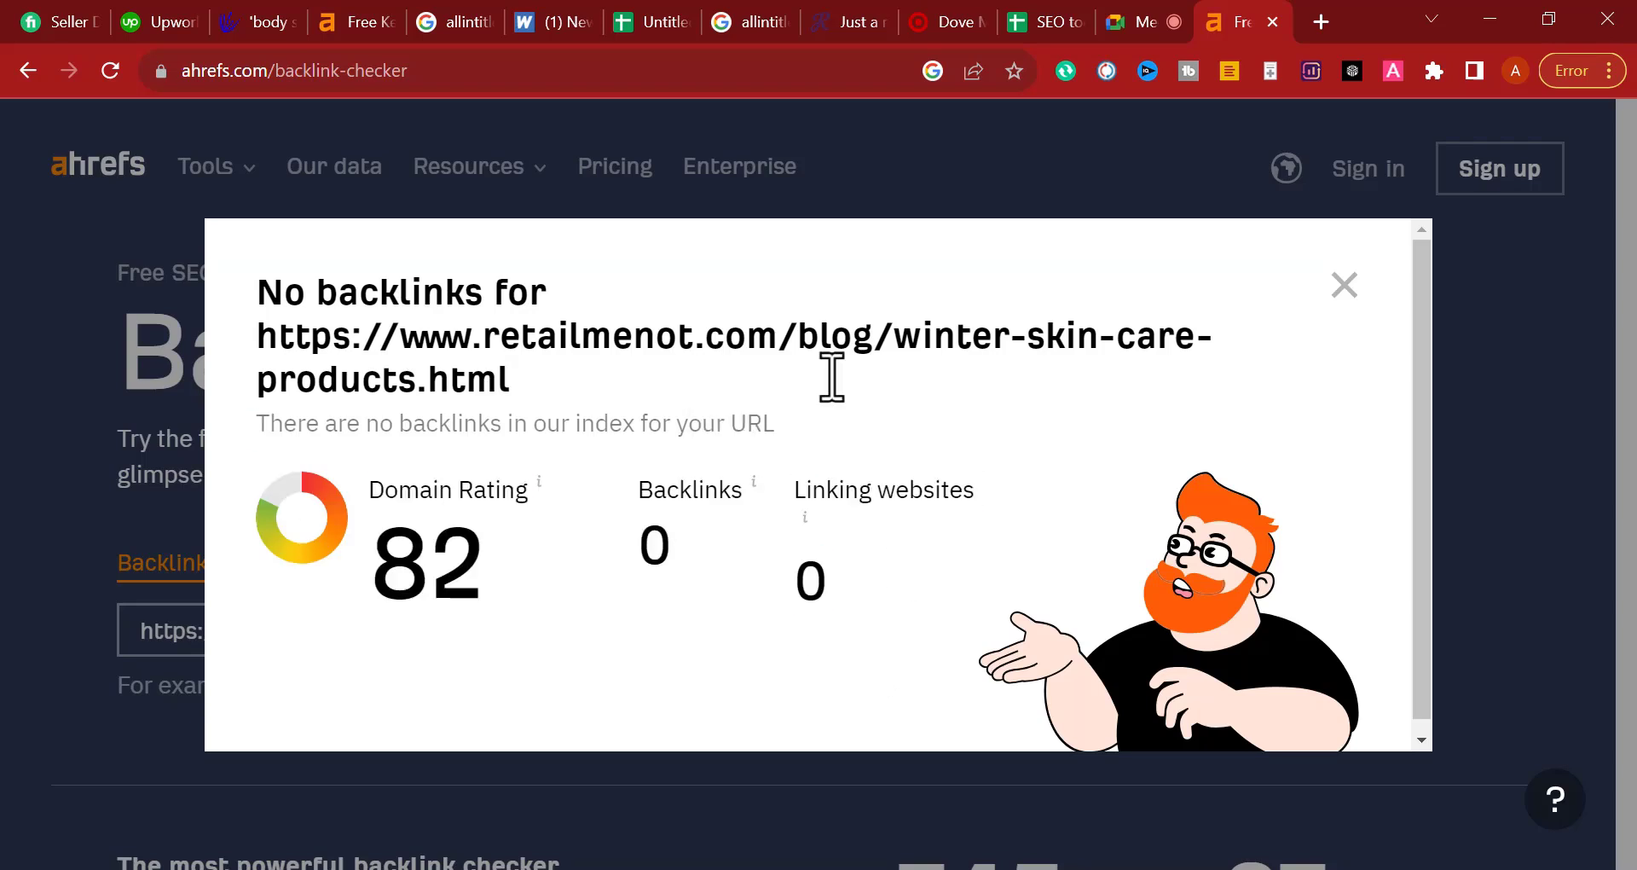
Step: Copy the keyword "winter skin care products for the body" from Wordtracker and search for "google usa" in a new tab
left_click(537, 31)
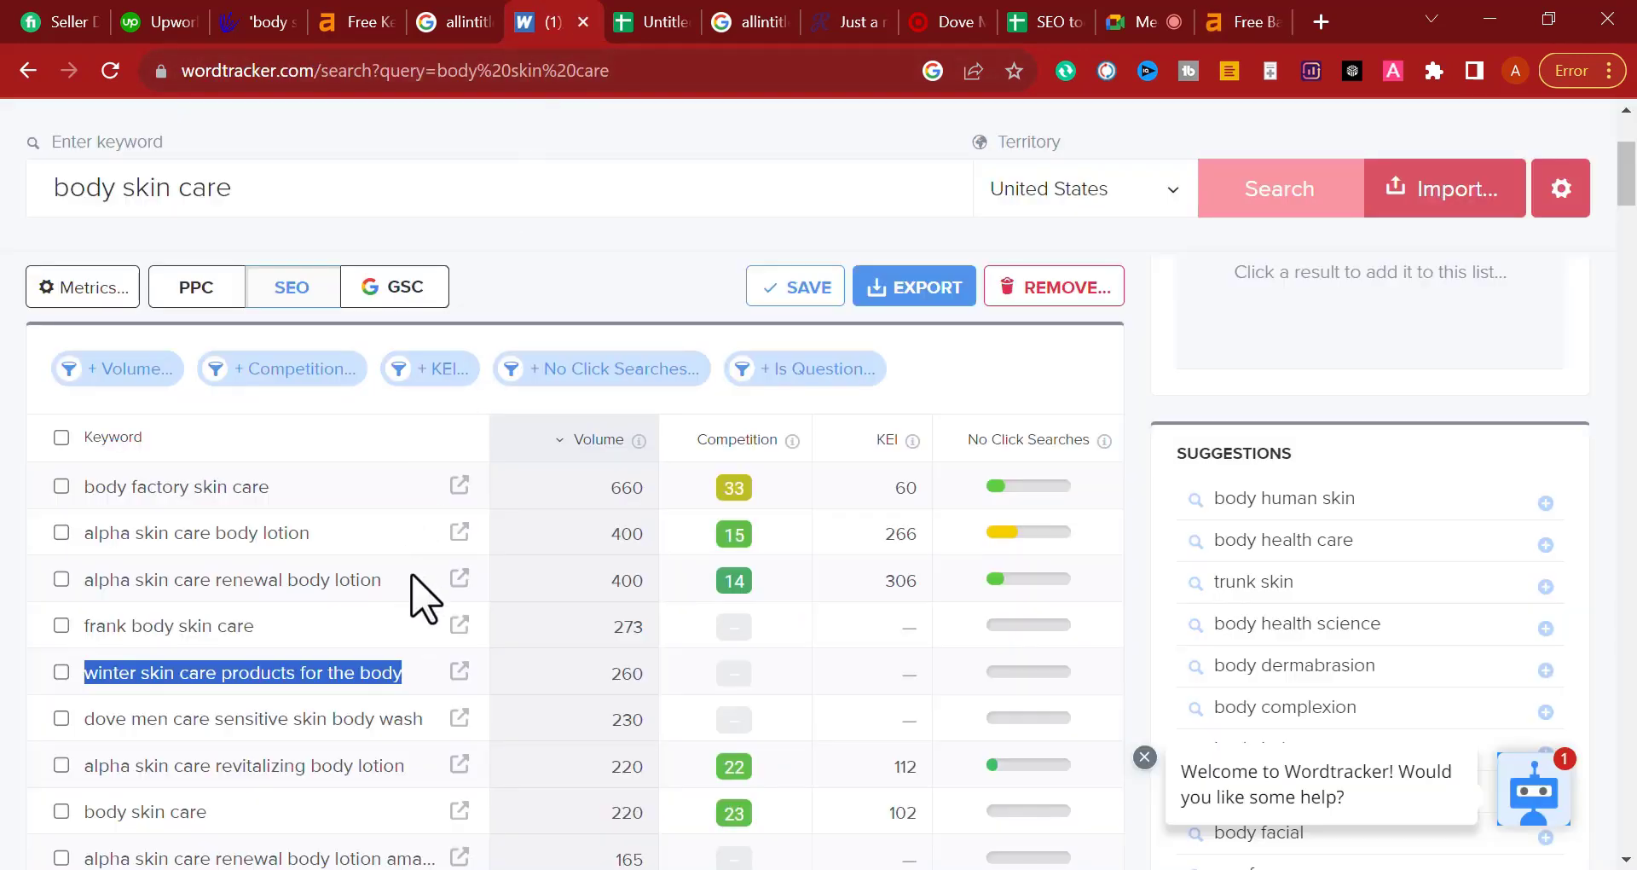
right_click(385, 681)
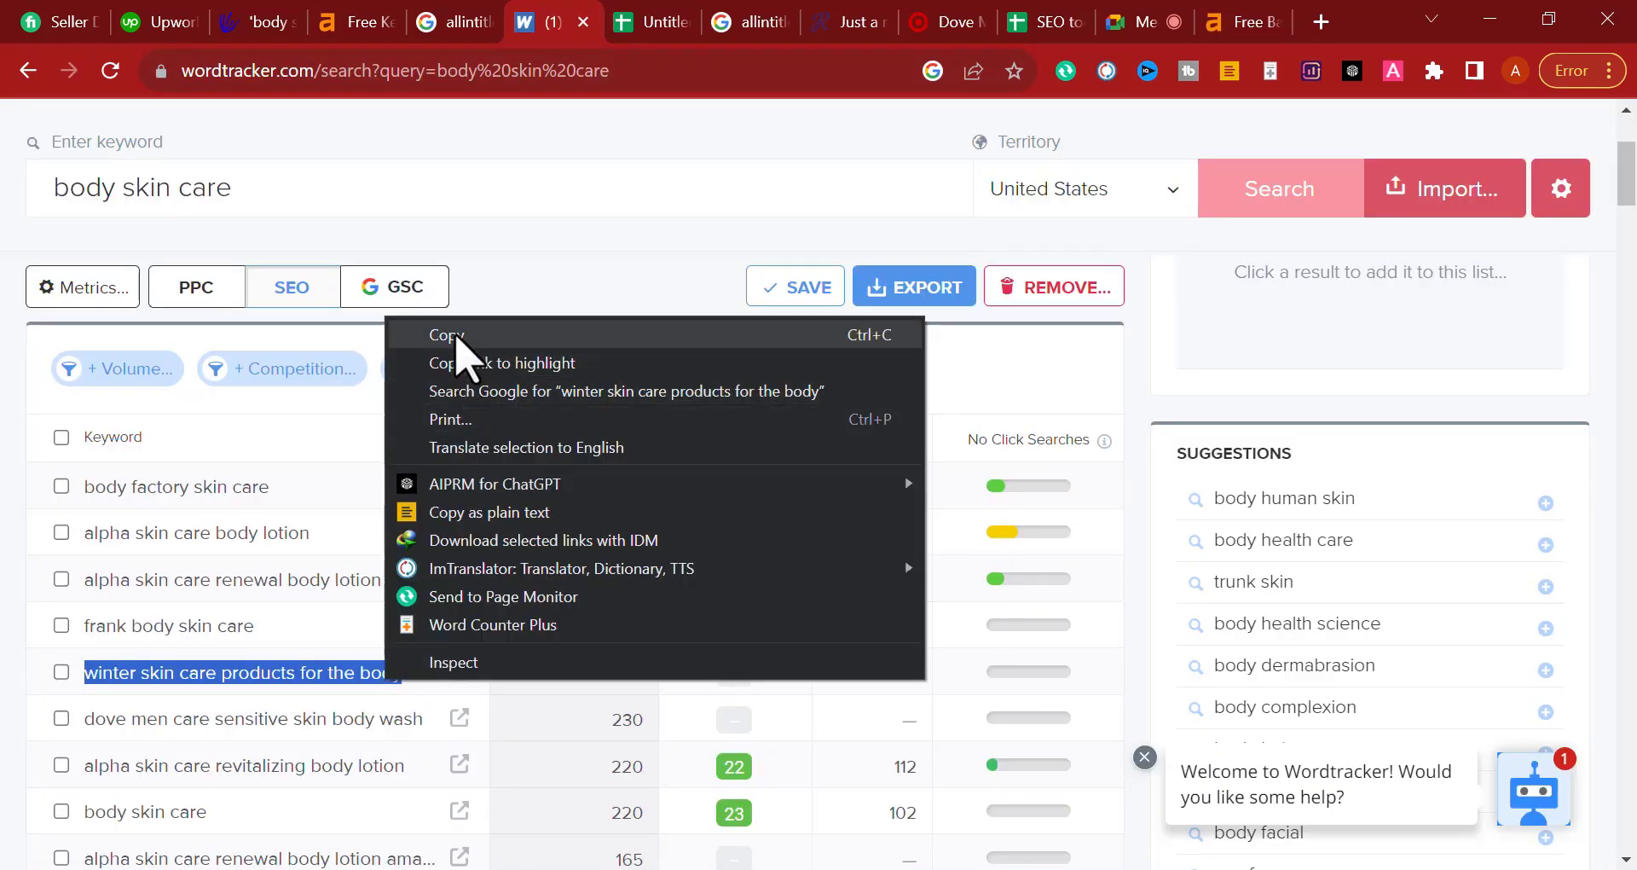
left_click(458, 331)
left_click(1321, 22)
type("google.com")
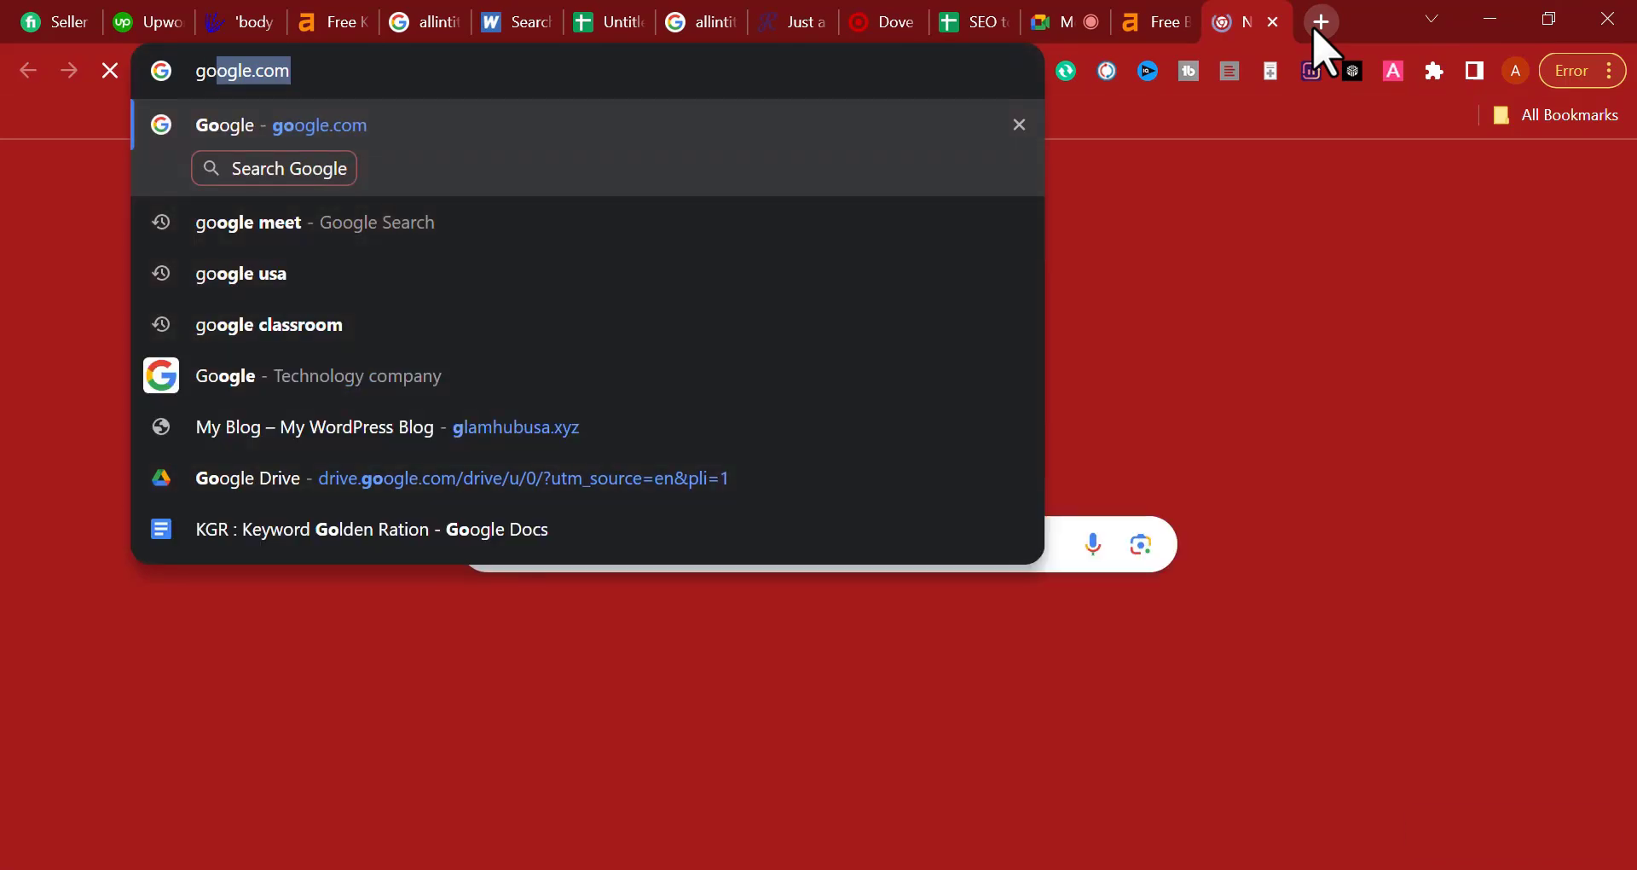
key("Down")
key("Down")
key("Return")
Step: Place the google usa tab beside the allintitle results and look over the top allintitle entries again
left_click_drag(1218, 29, 778, 18)
left_click(880, 36)
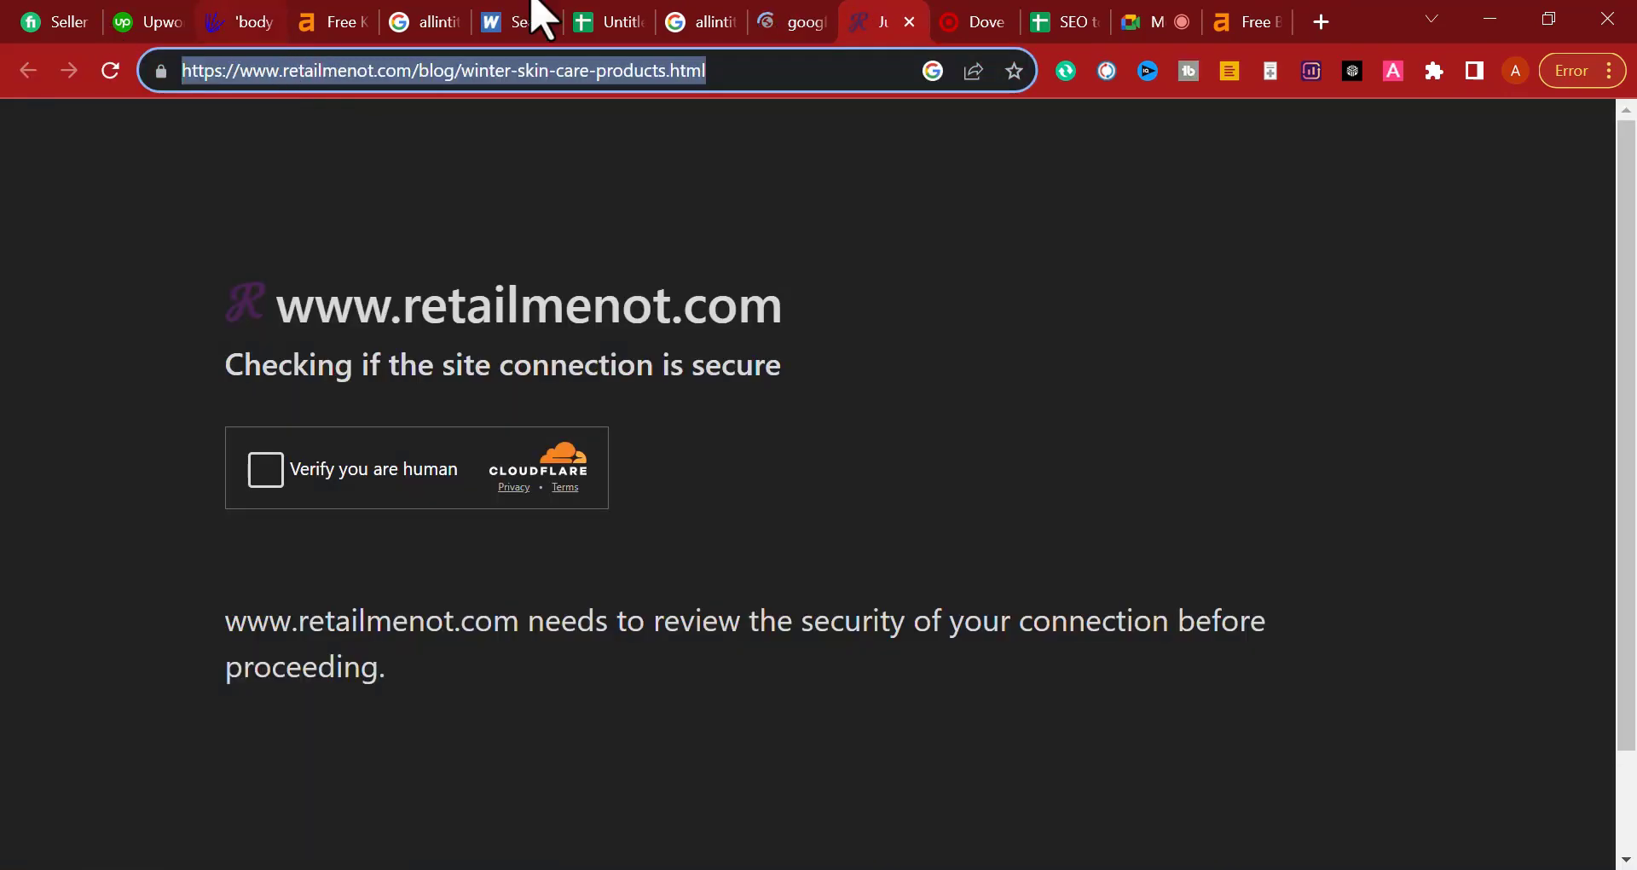
left_click(747, 22)
scroll(585, 273, "up", 3)
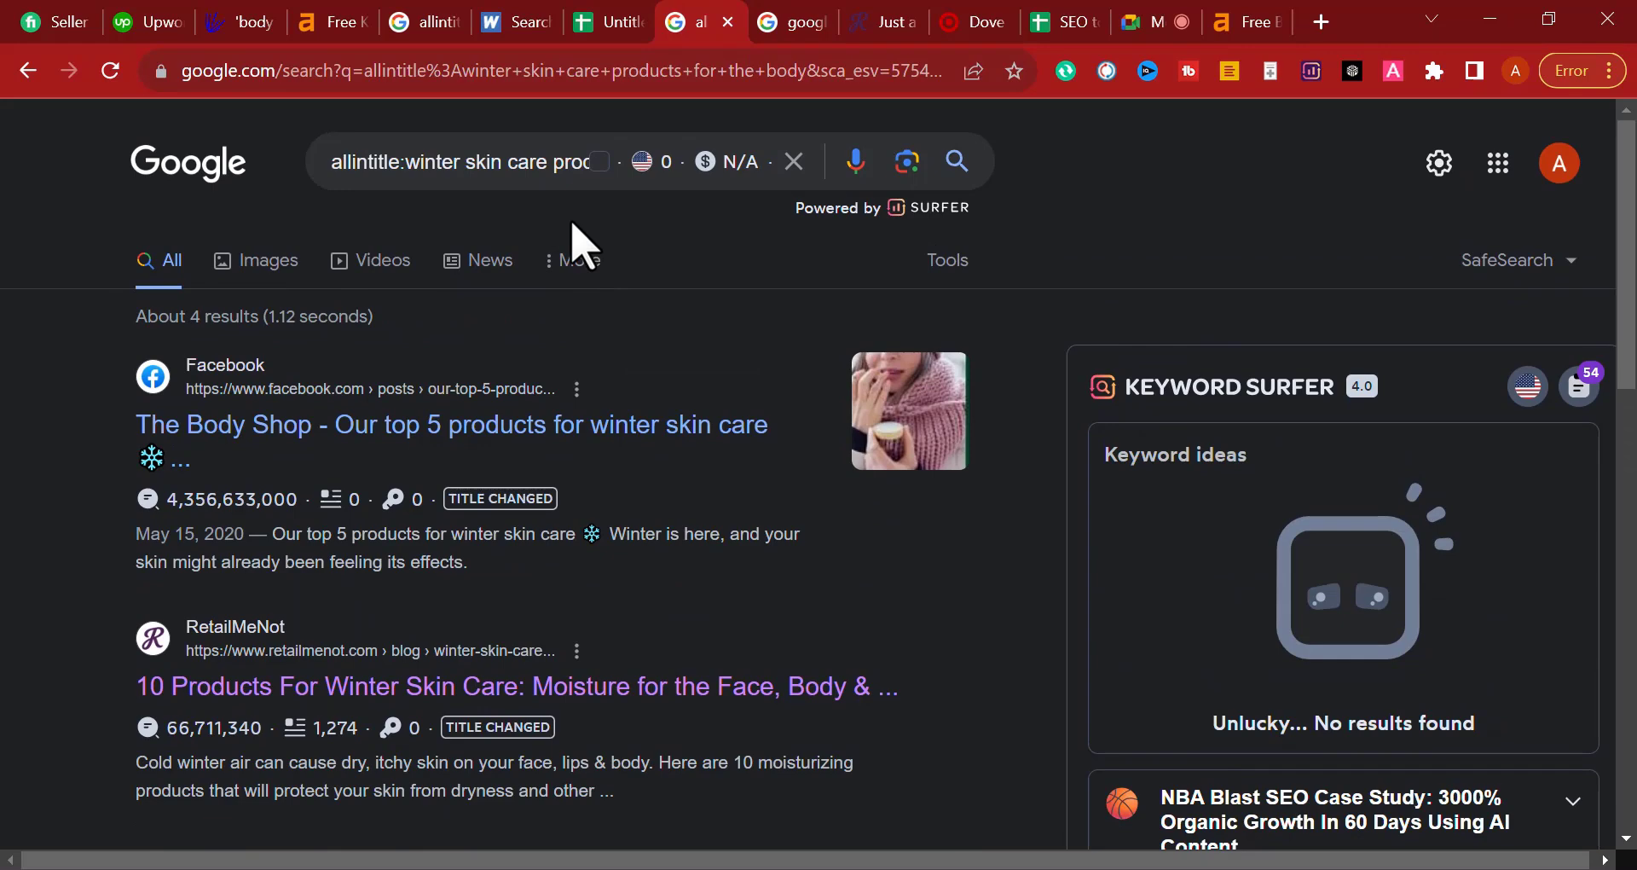
Step: Open Google USA from the search results and search for "winter skin care products for the body"
left_click(792, 21)
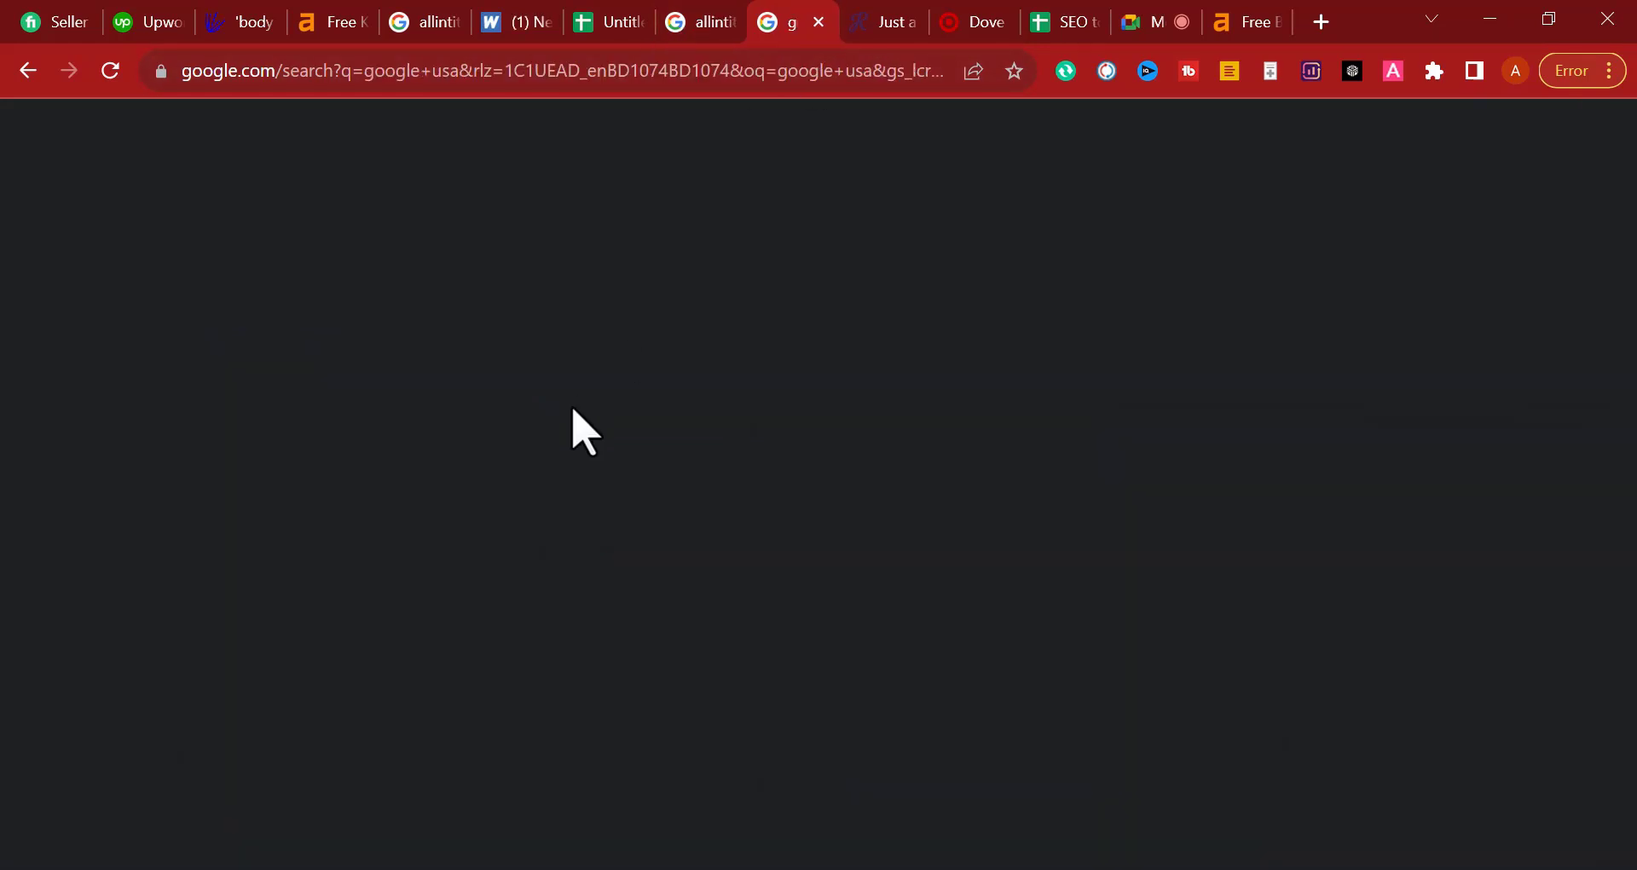
left_click(254, 423)
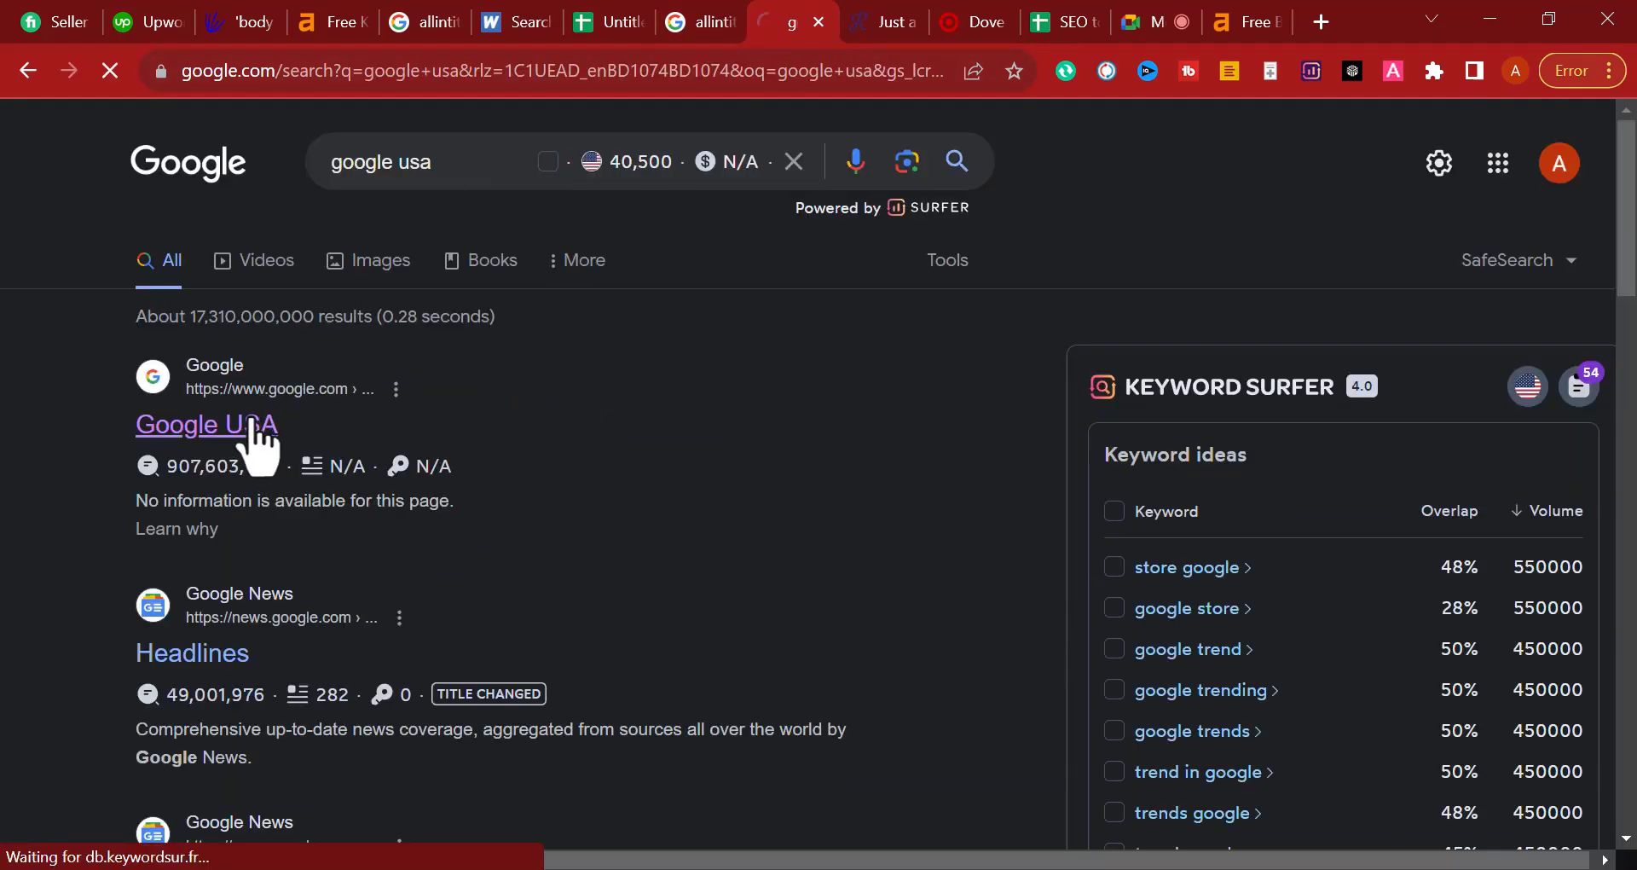
key("ctrl+v")
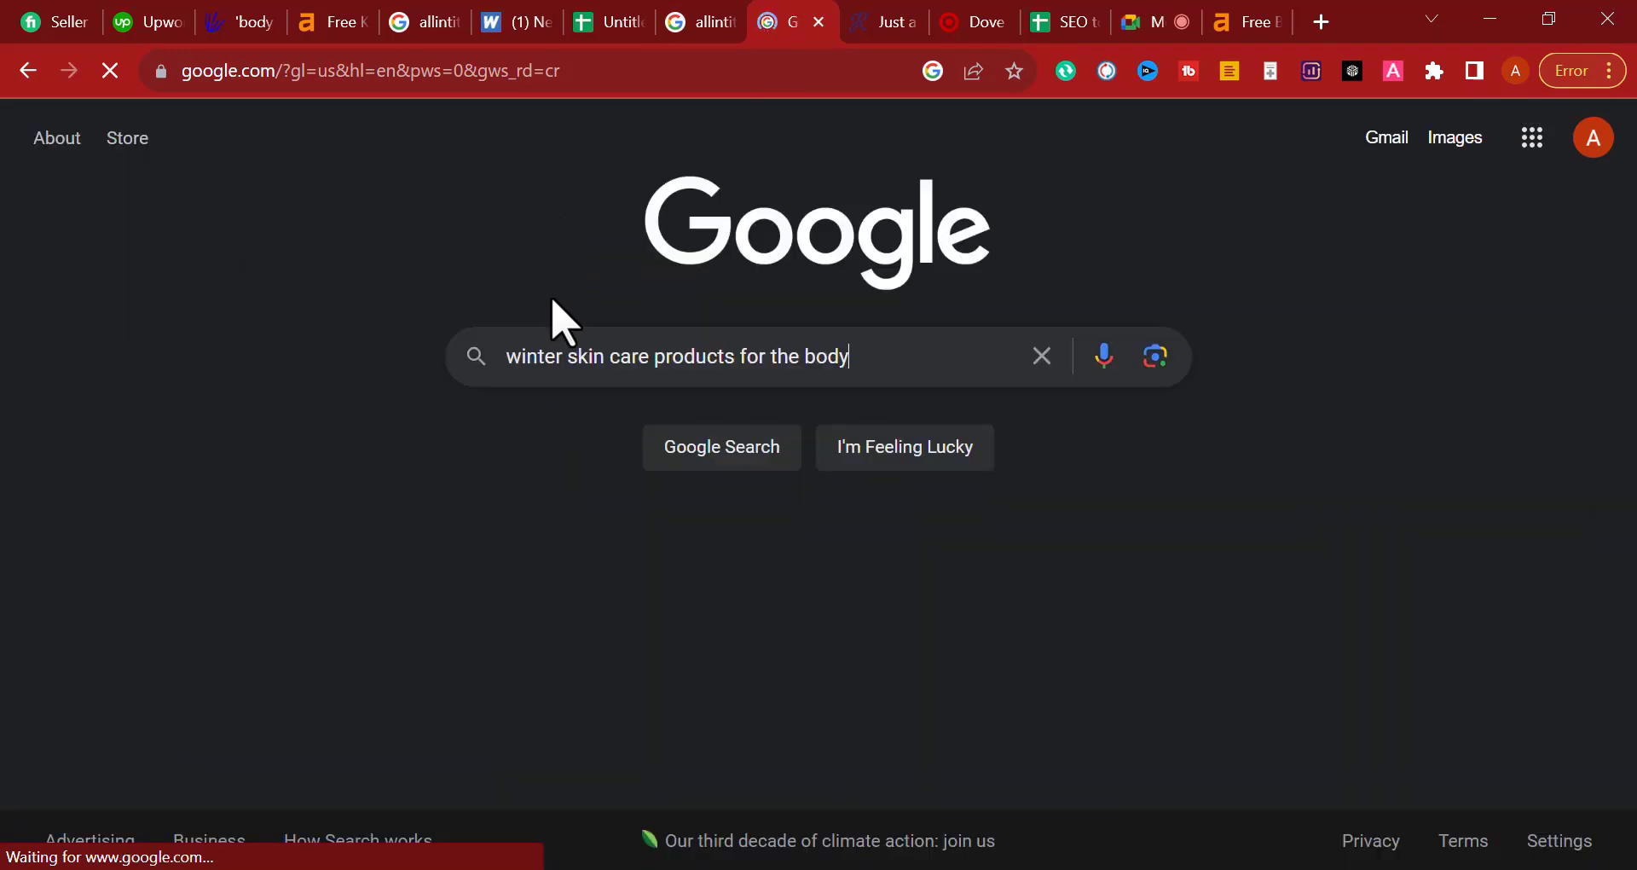
key("Return")
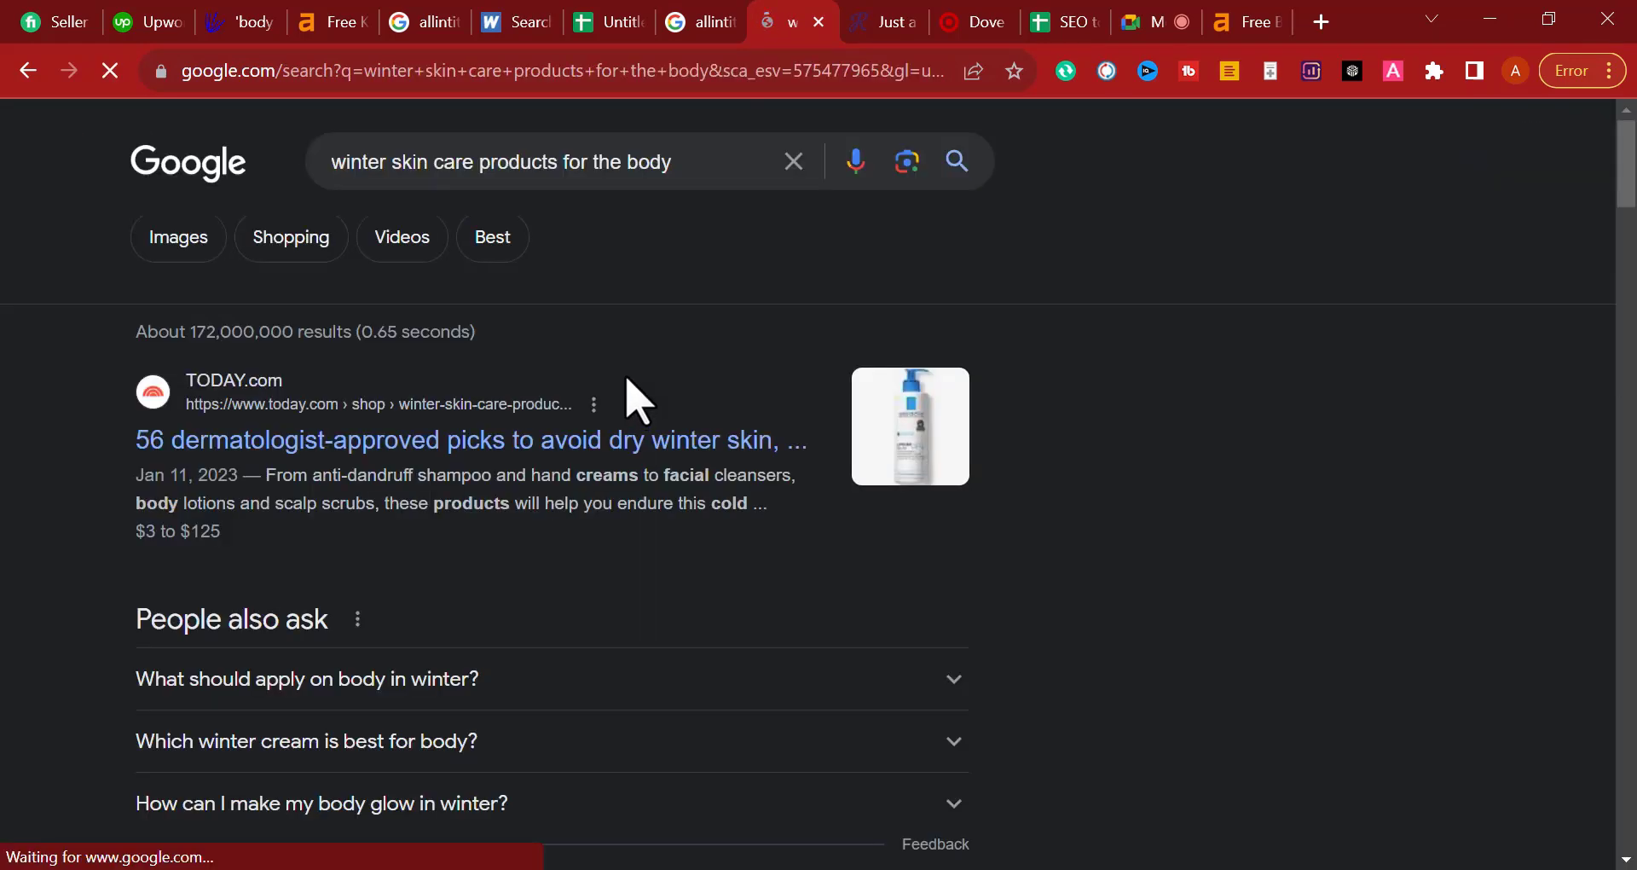
Step: Examine the ranking sites, product listings, videos and related searches in the US results for the winter skin care keyword
scroll(632, 396, "down", 5)
scroll(404, 291, "down", 10)
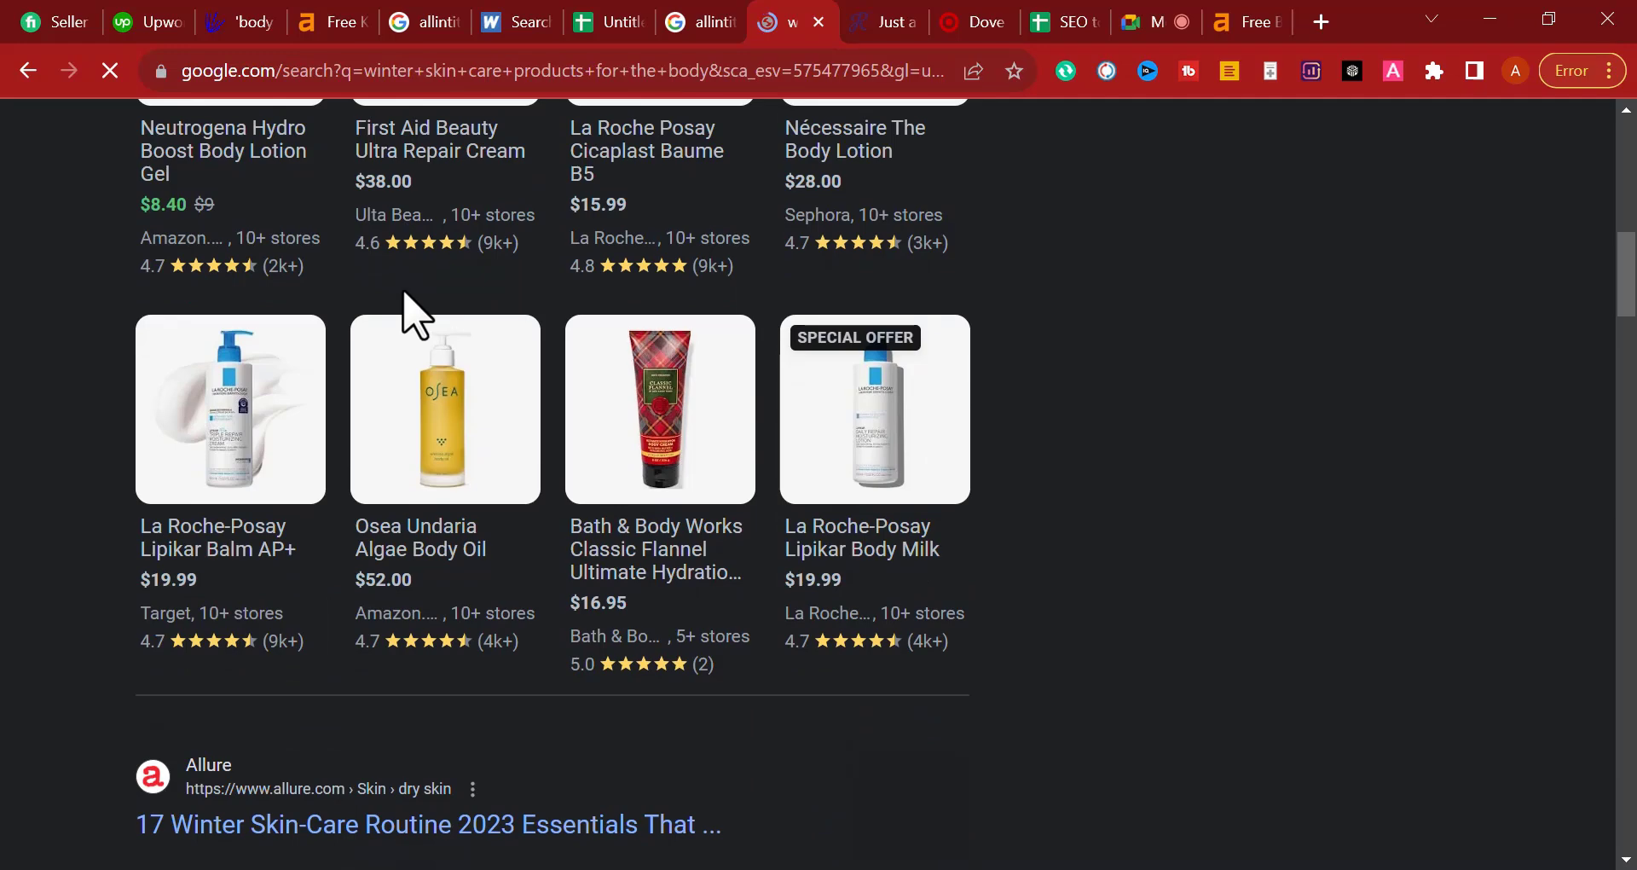
scroll(404, 320, "down", 10)
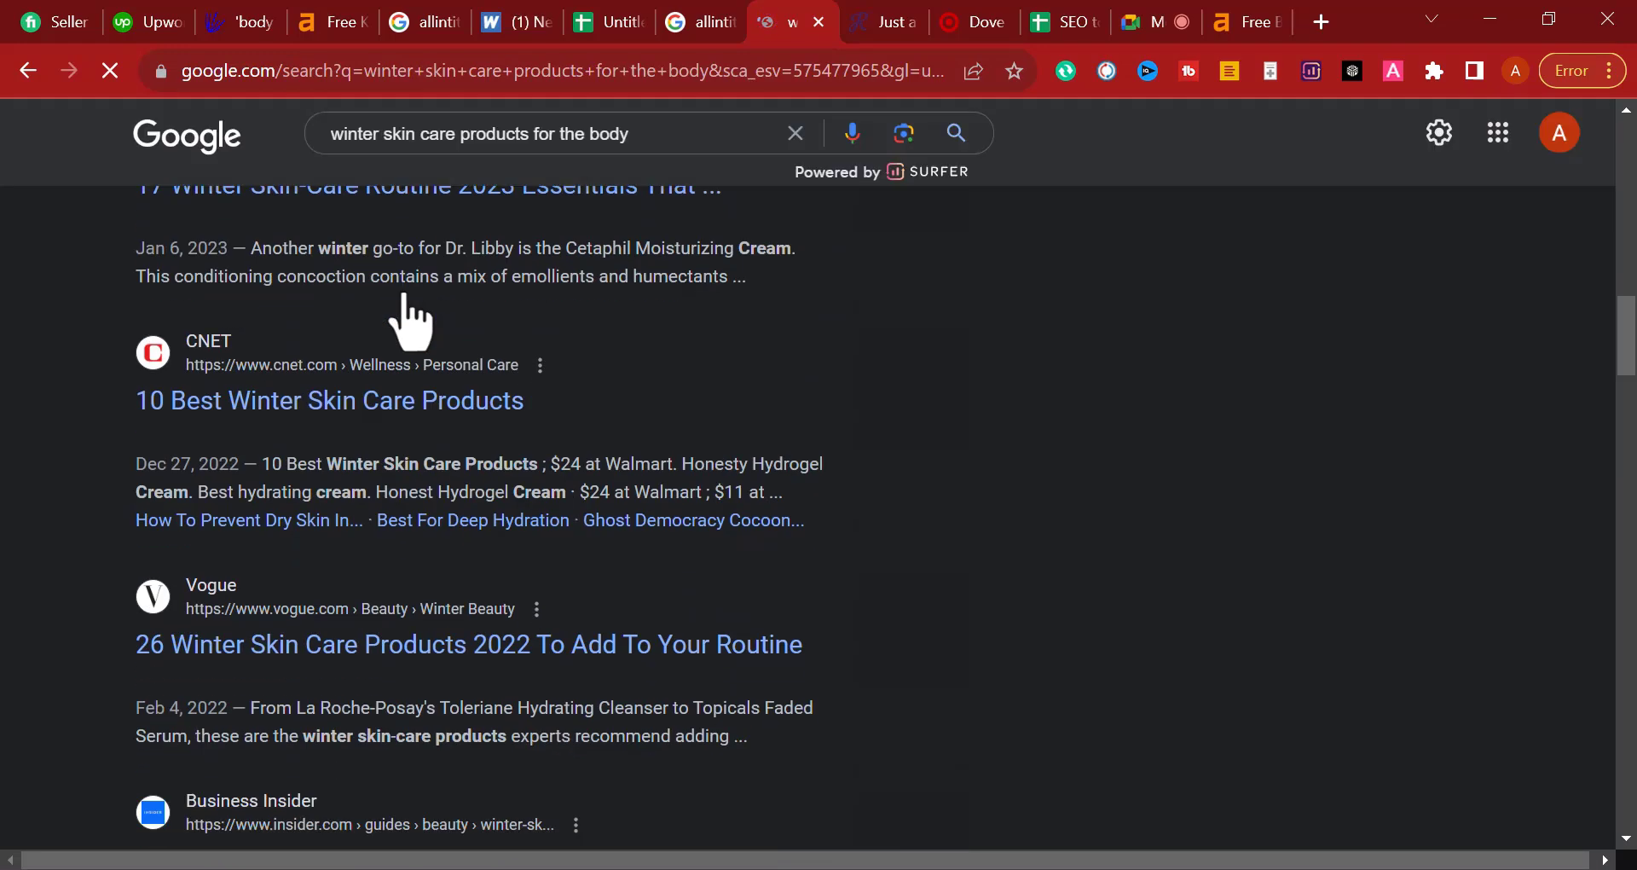
scroll(404, 294, "down", 15)
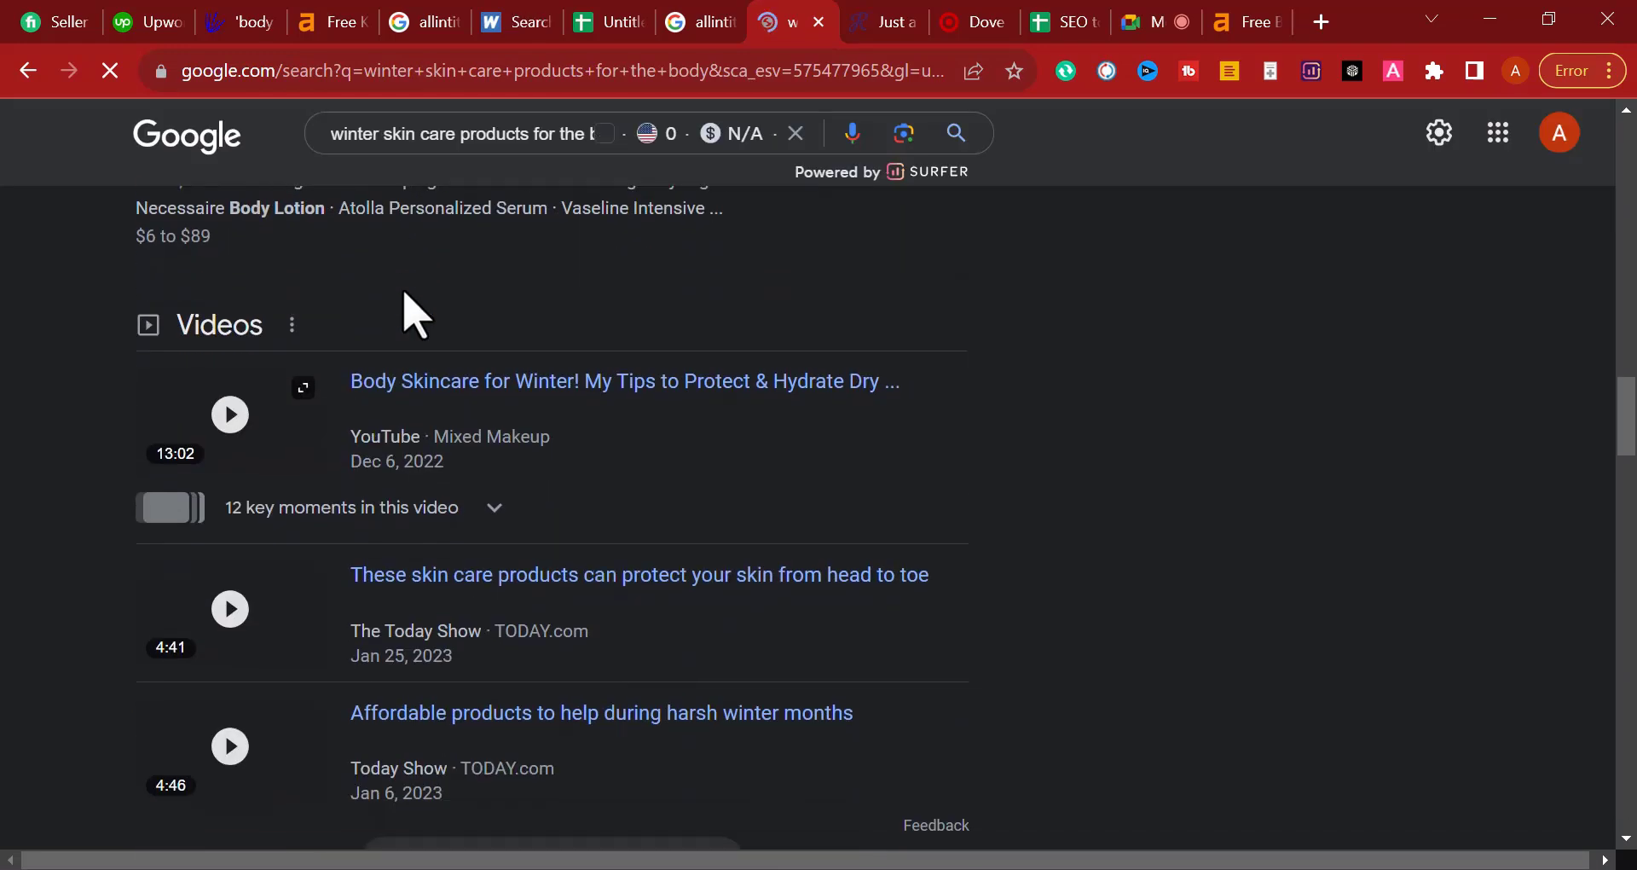
scroll(410, 320, "down", 13)
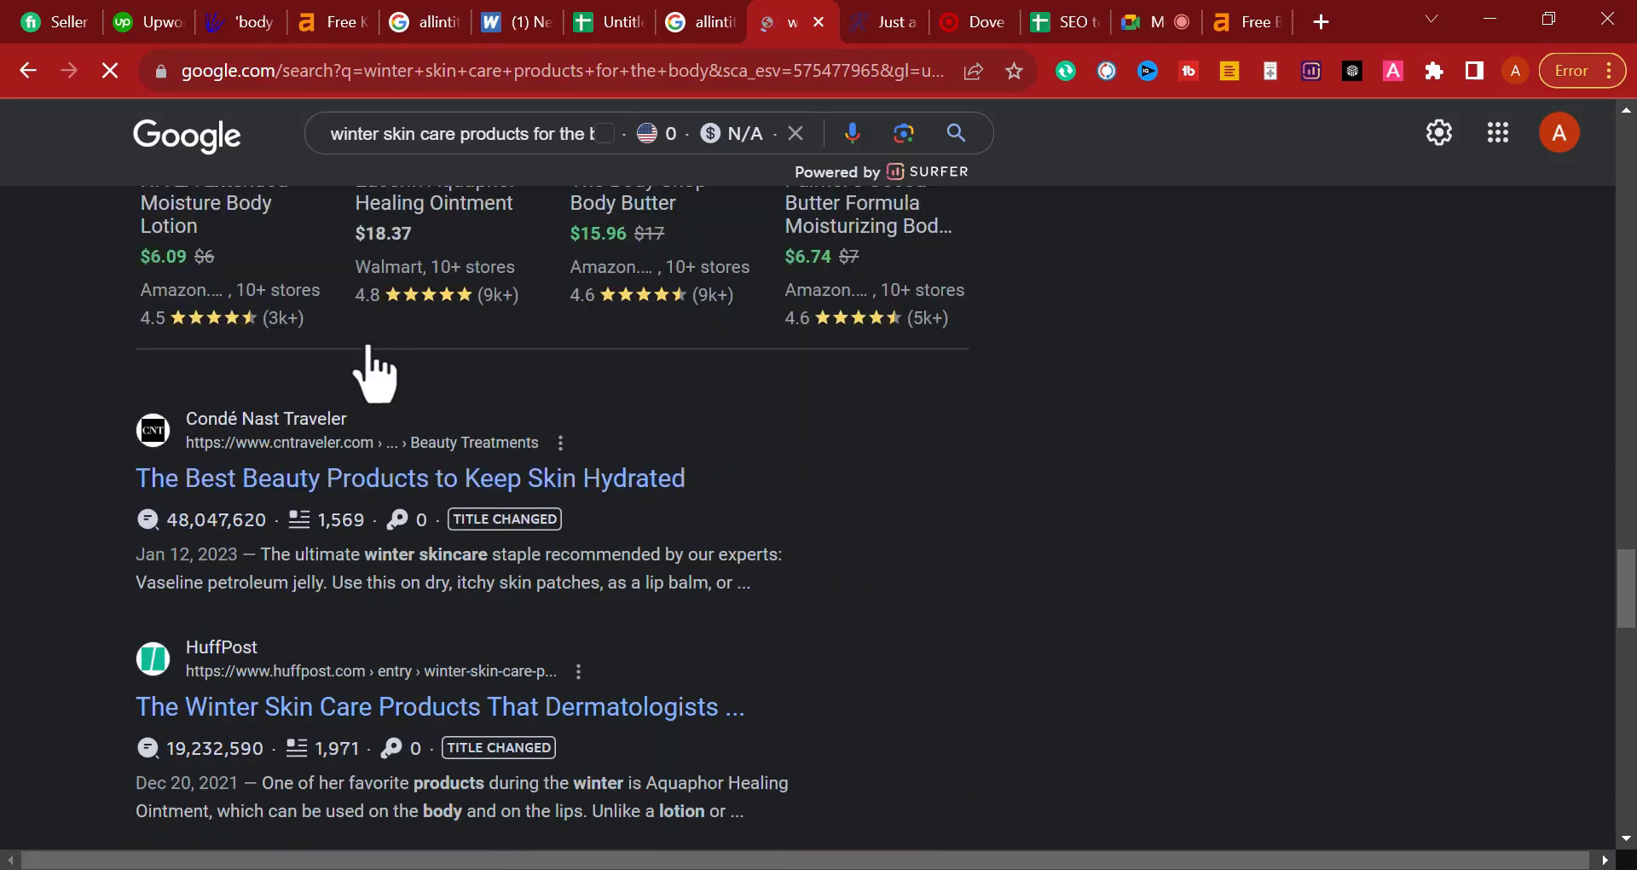
scroll(146, 585, "up", 6)
scroll(150, 588, "down", 1)
scroll(145, 589, "down", 2)
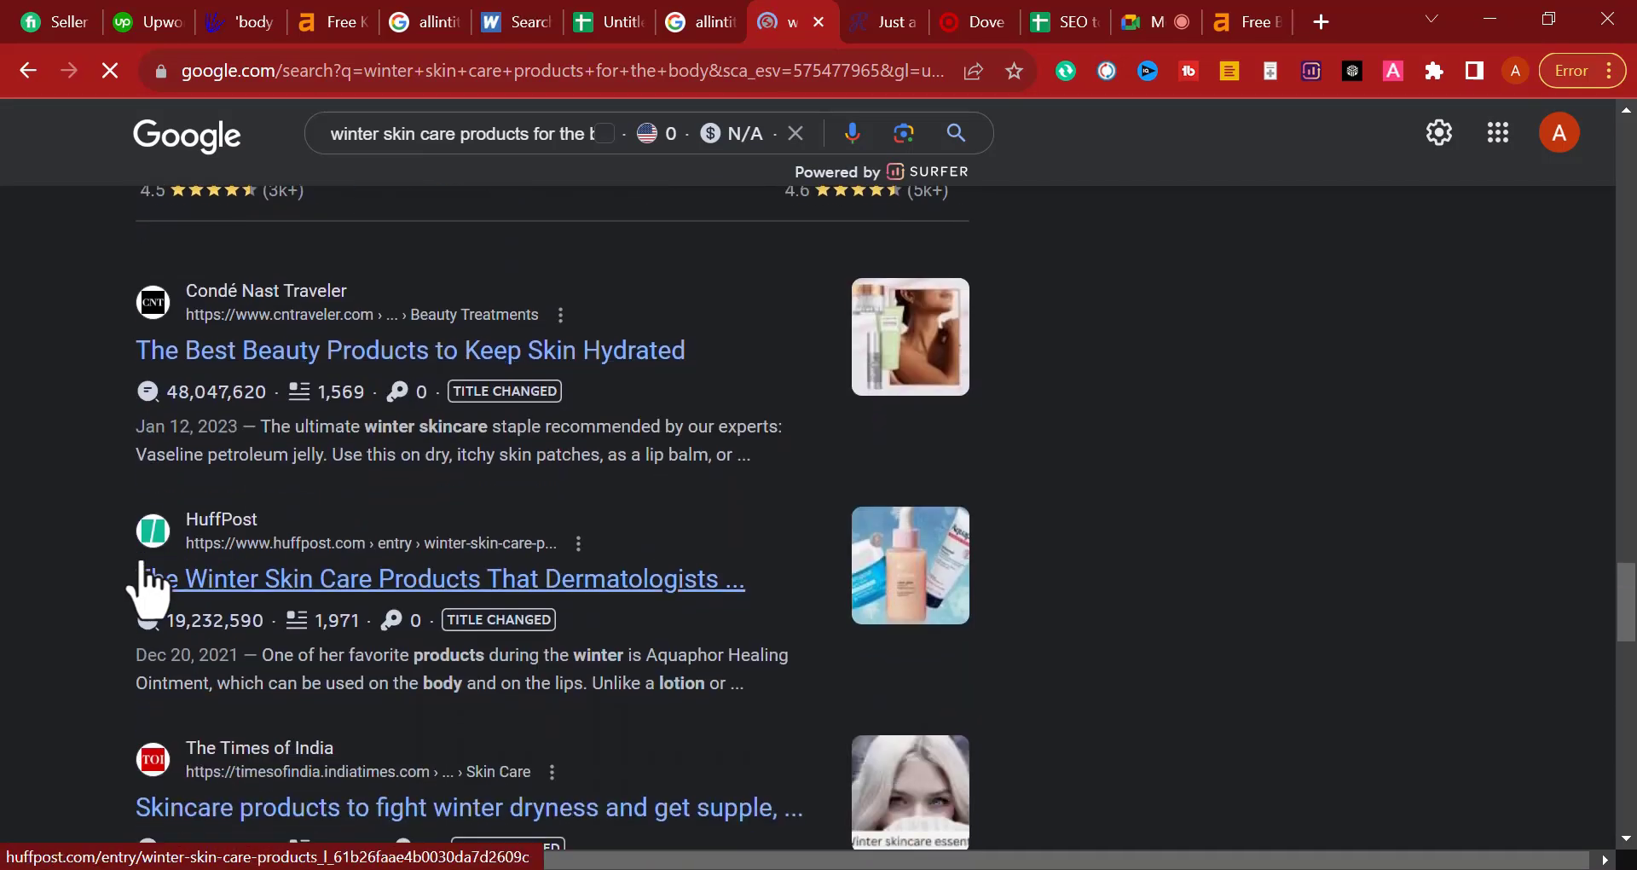
scroll(147, 588, "down", 13)
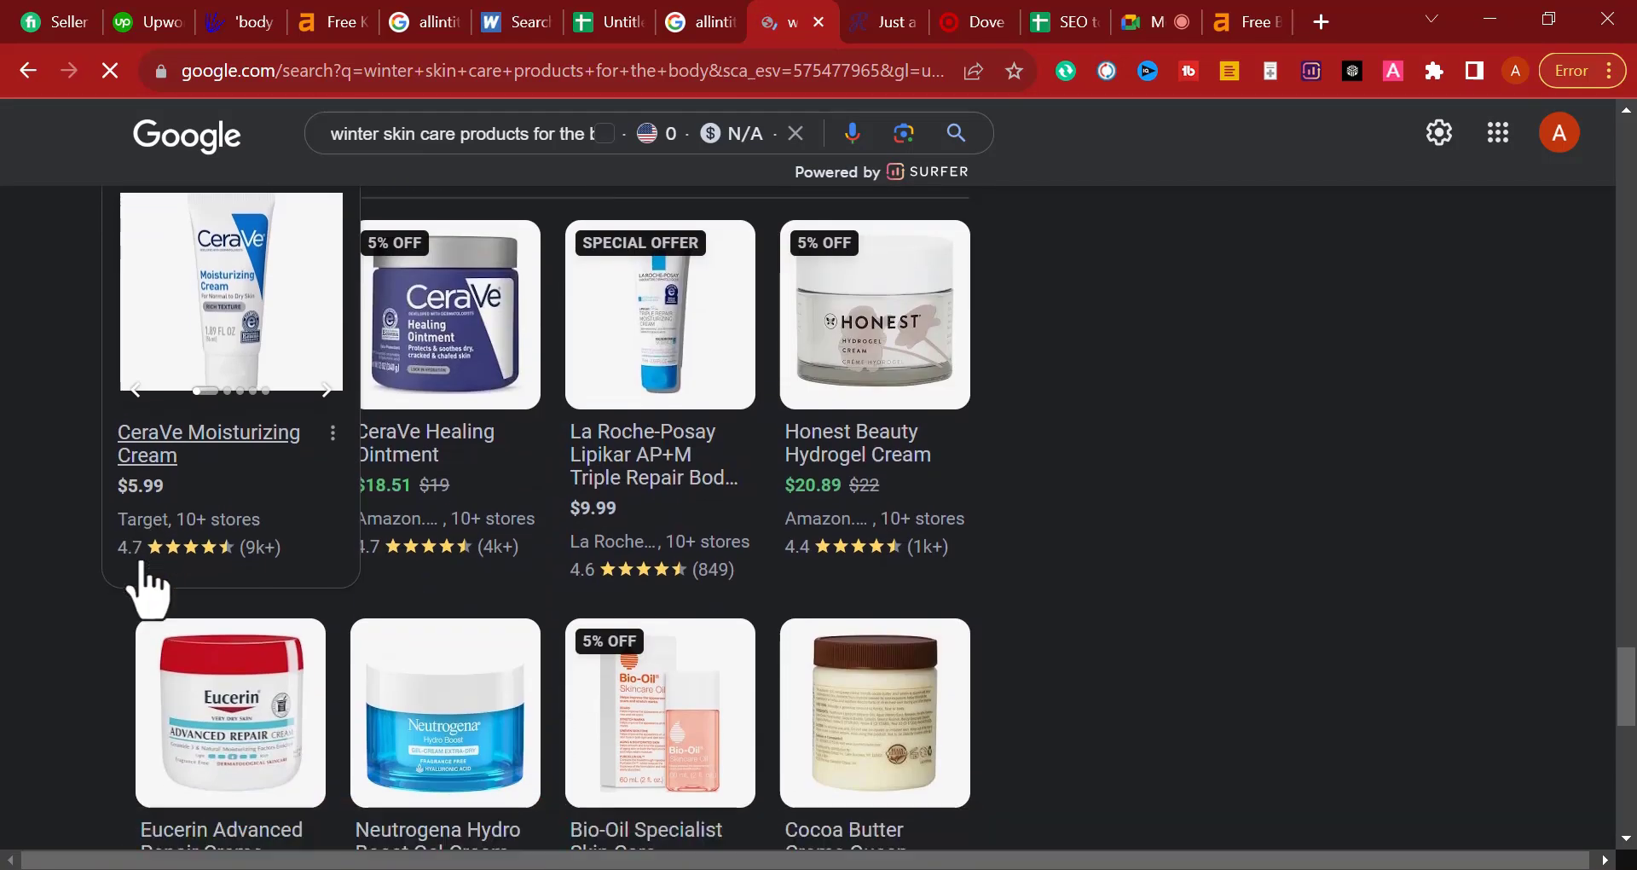
scroll(147, 588, "down", 5)
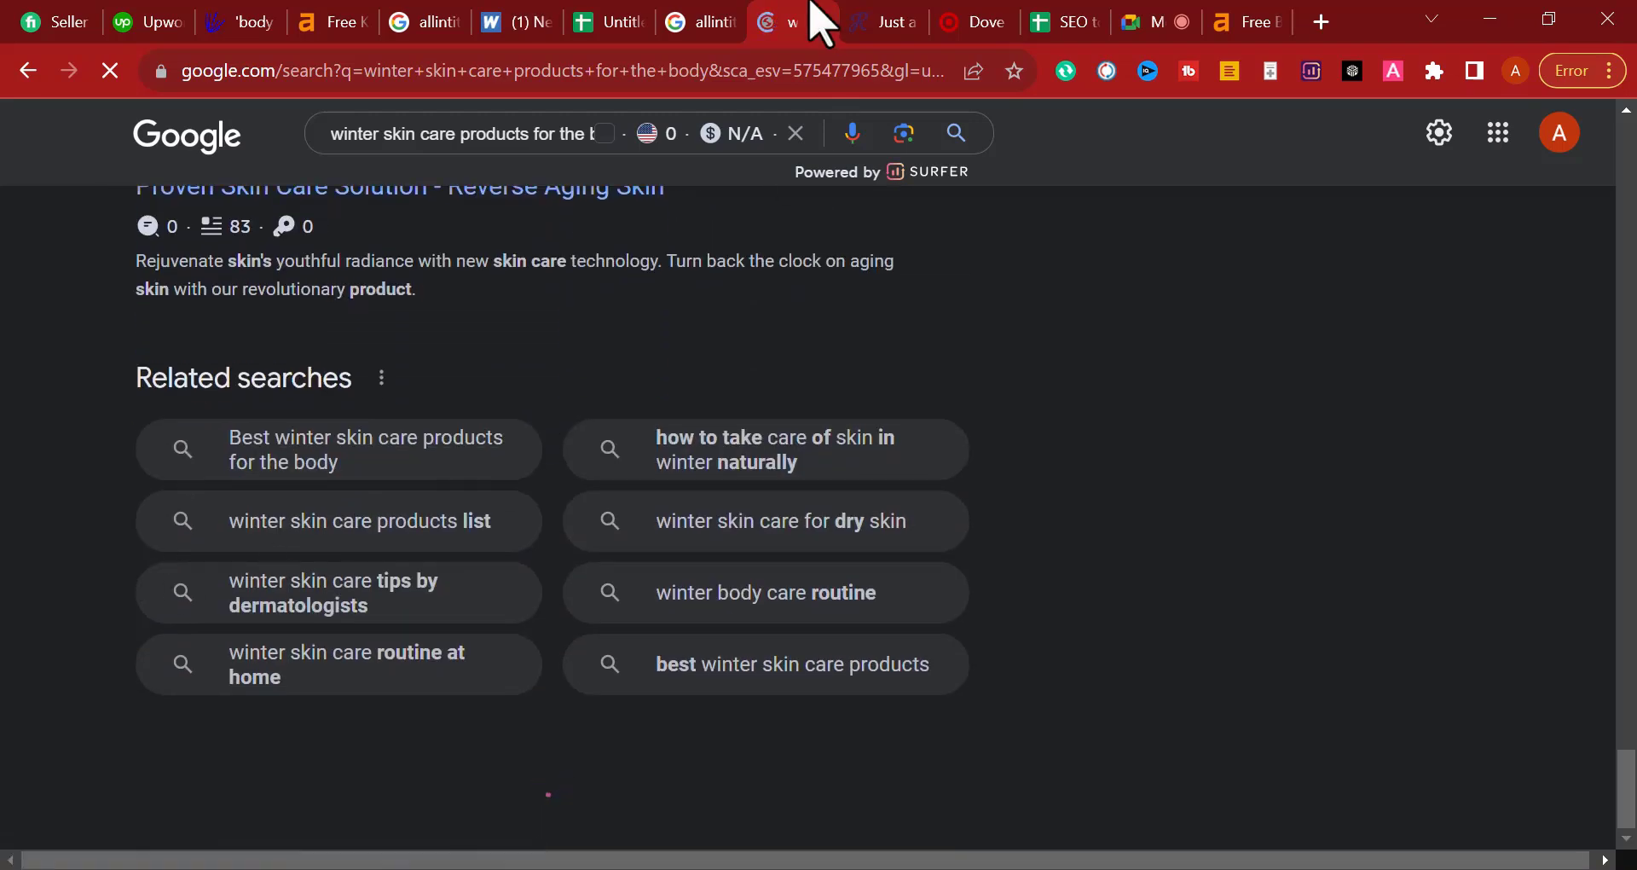
Step: Return to the keyword spreadsheet by way of the allintitle results and review the rows recorded for both keywords
left_click(706, 23)
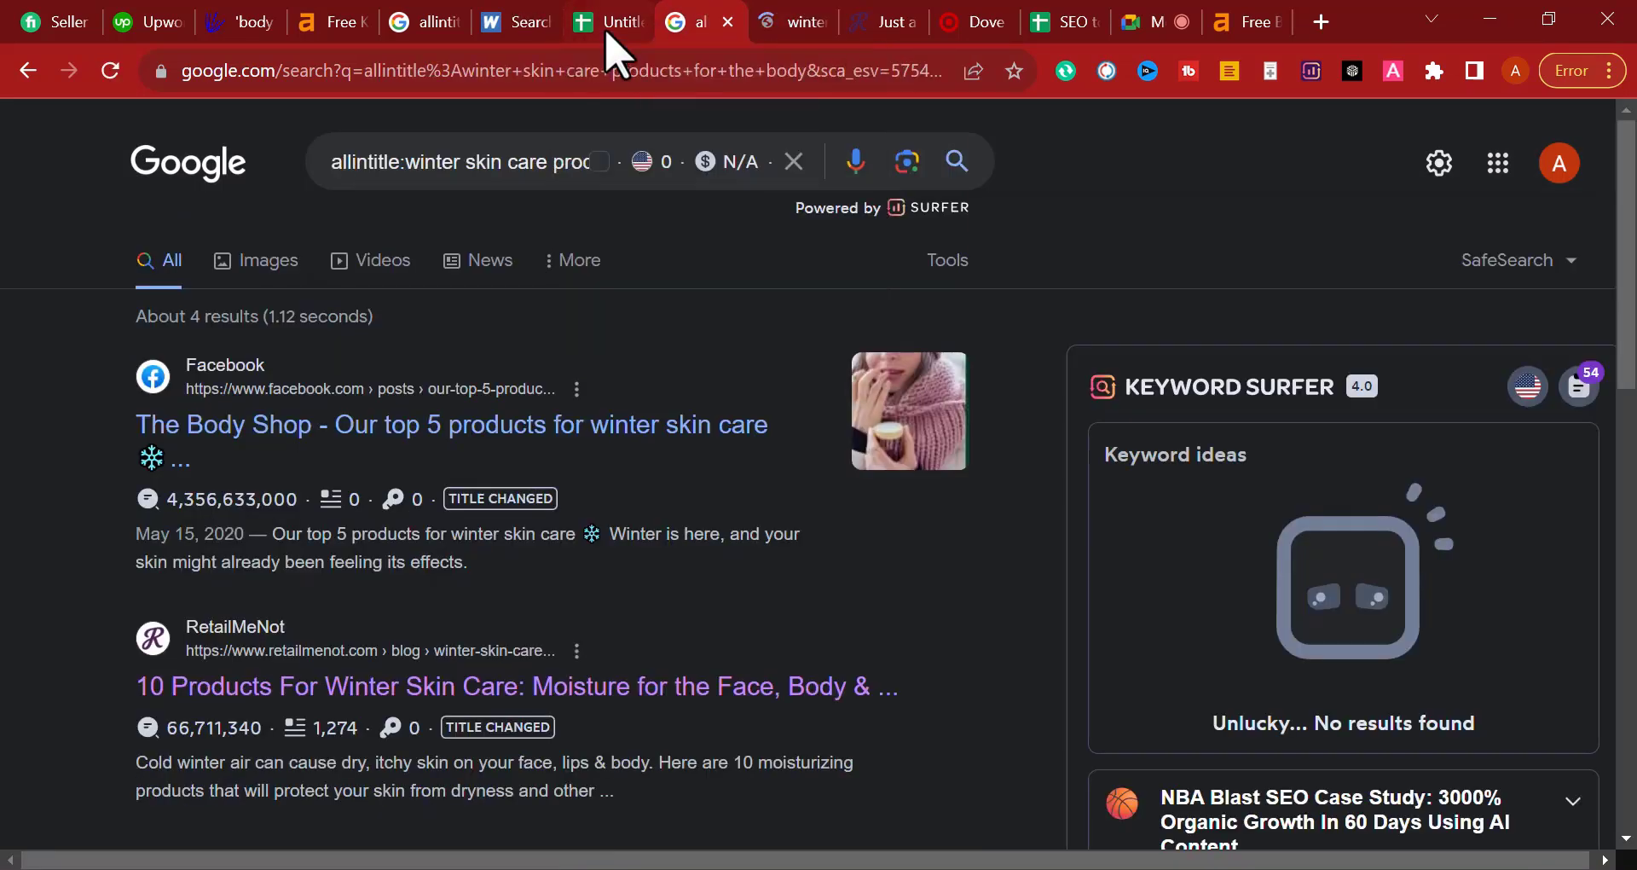
left_click(629, 27)
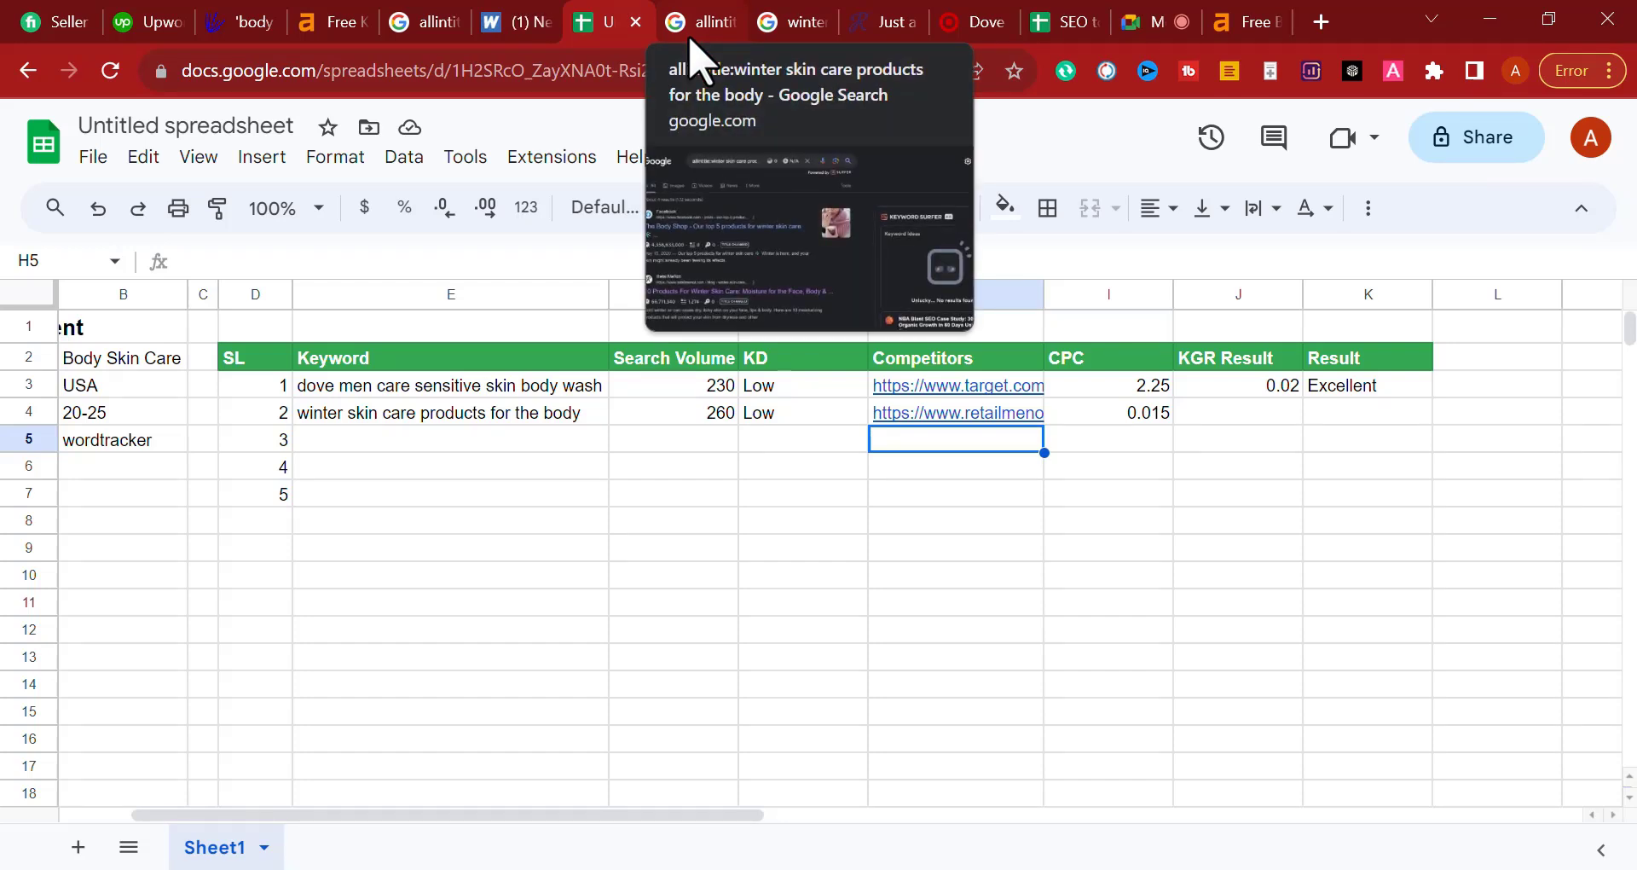
left_click(595, 460)
left_click(716, 503)
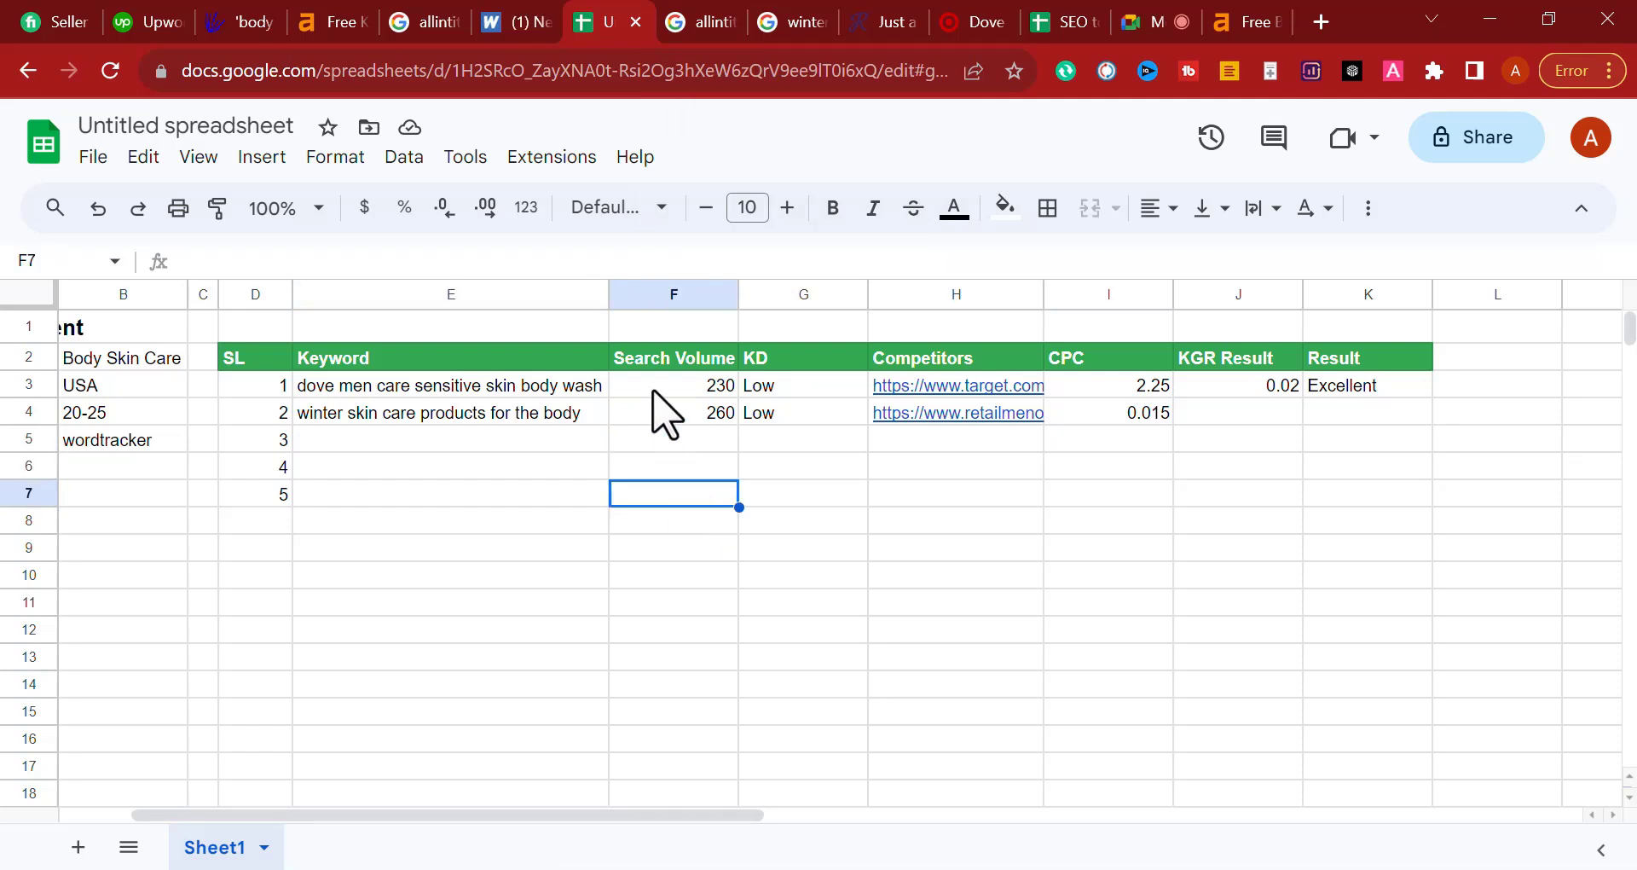
left_click(530, 440)
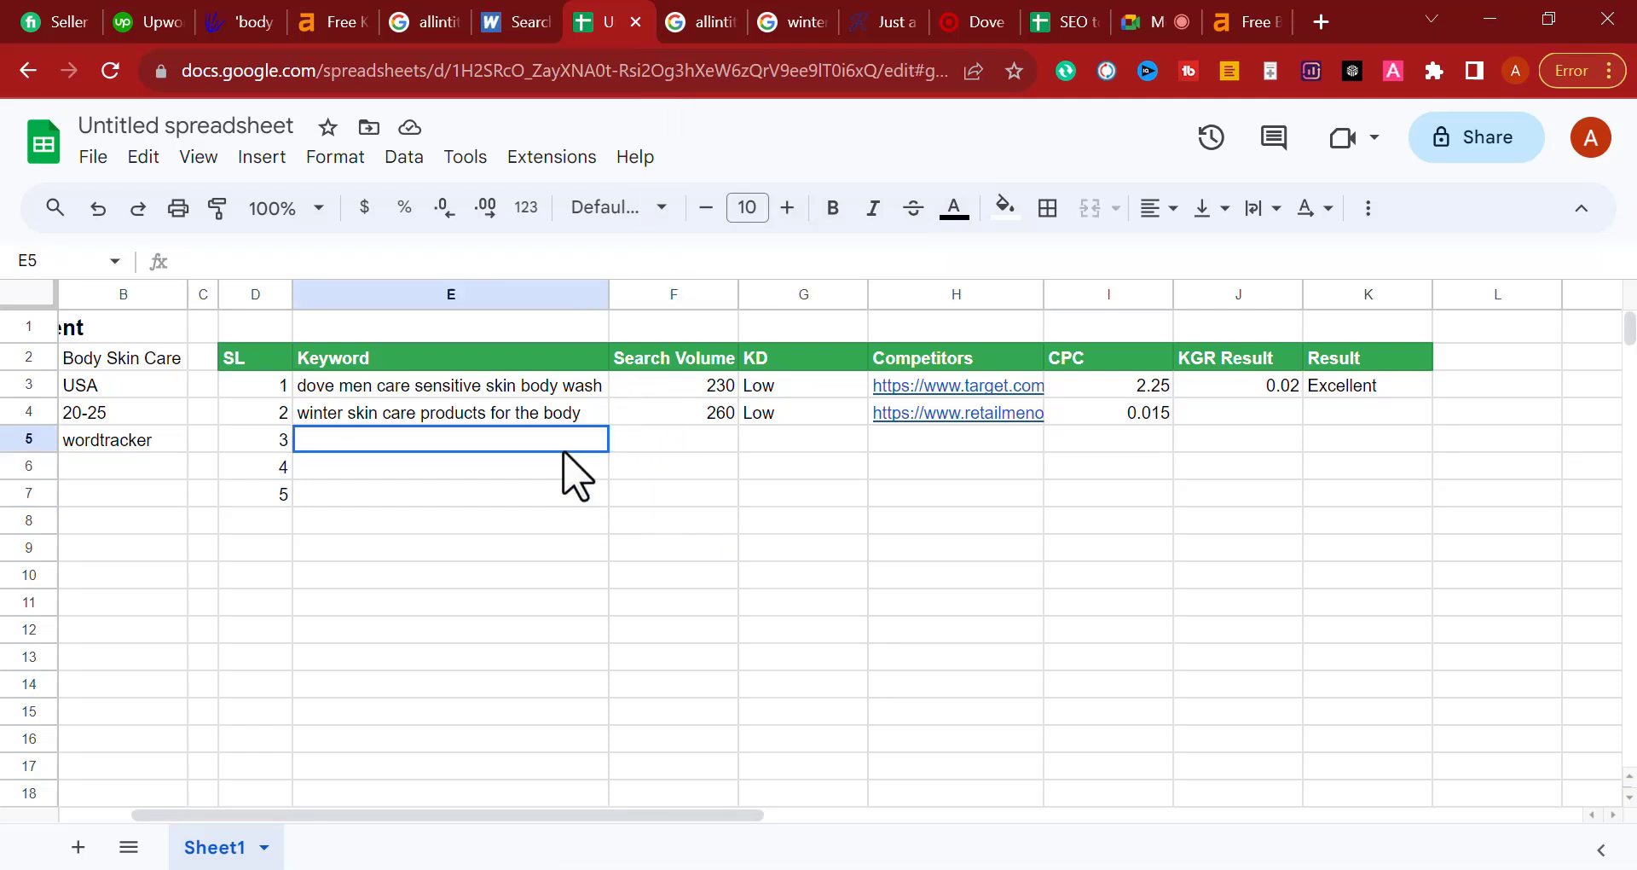
left_click(1247, 445)
left_click(1023, 580)
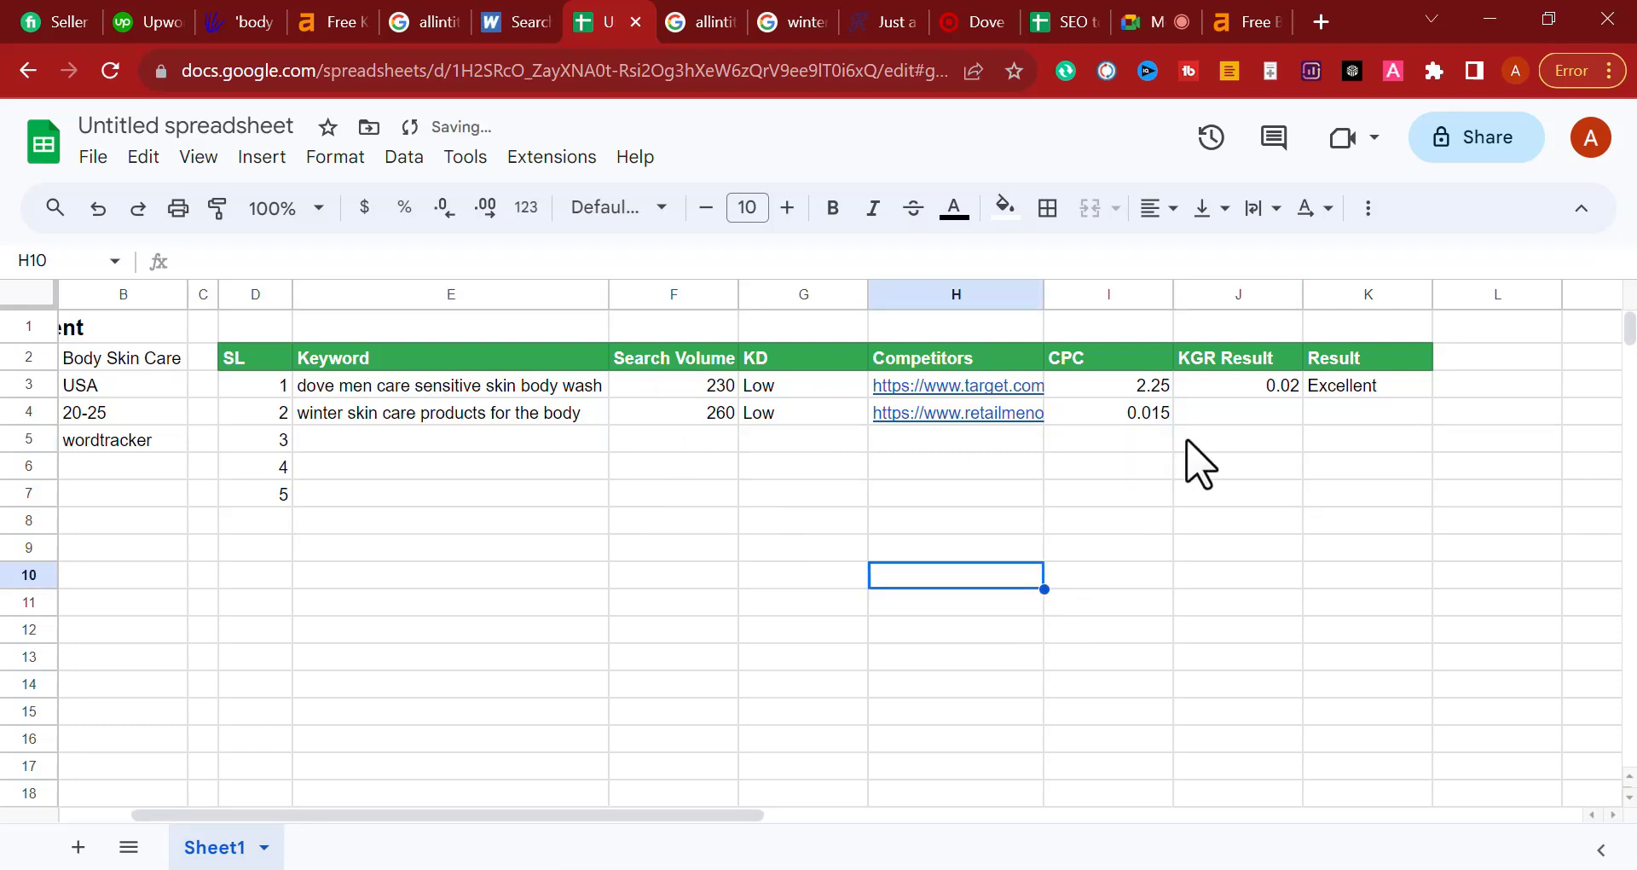
Step: Move the value 0.015 from the CPC cell to the KGR Result cell in the winter skin care keyword row
left_click(1229, 414)
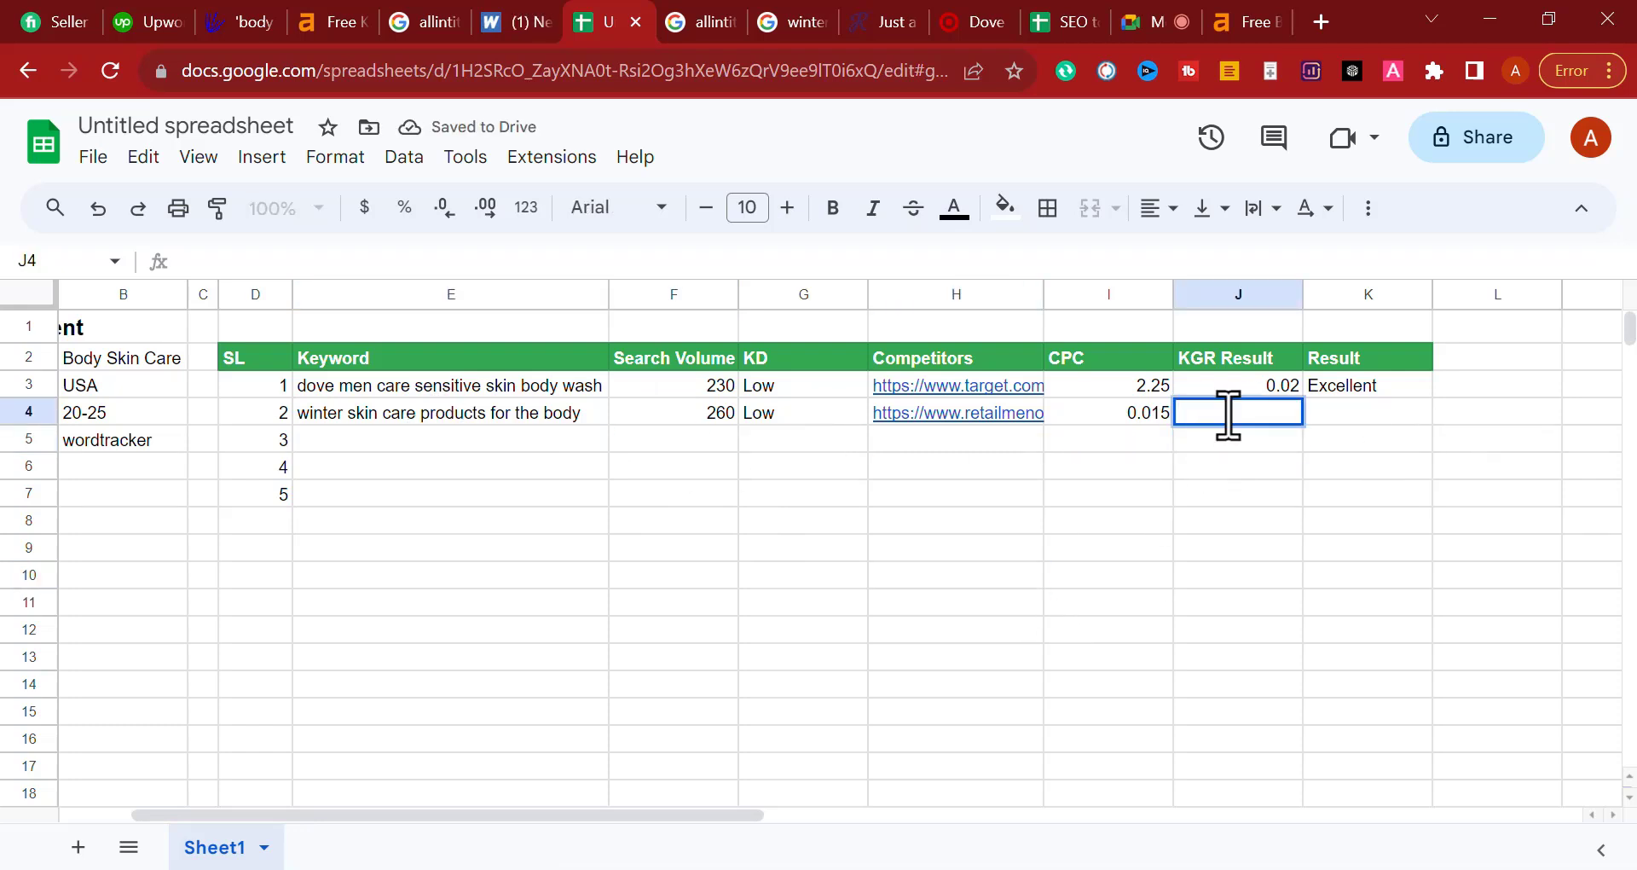
left_click(1153, 416)
key("BackSpace")
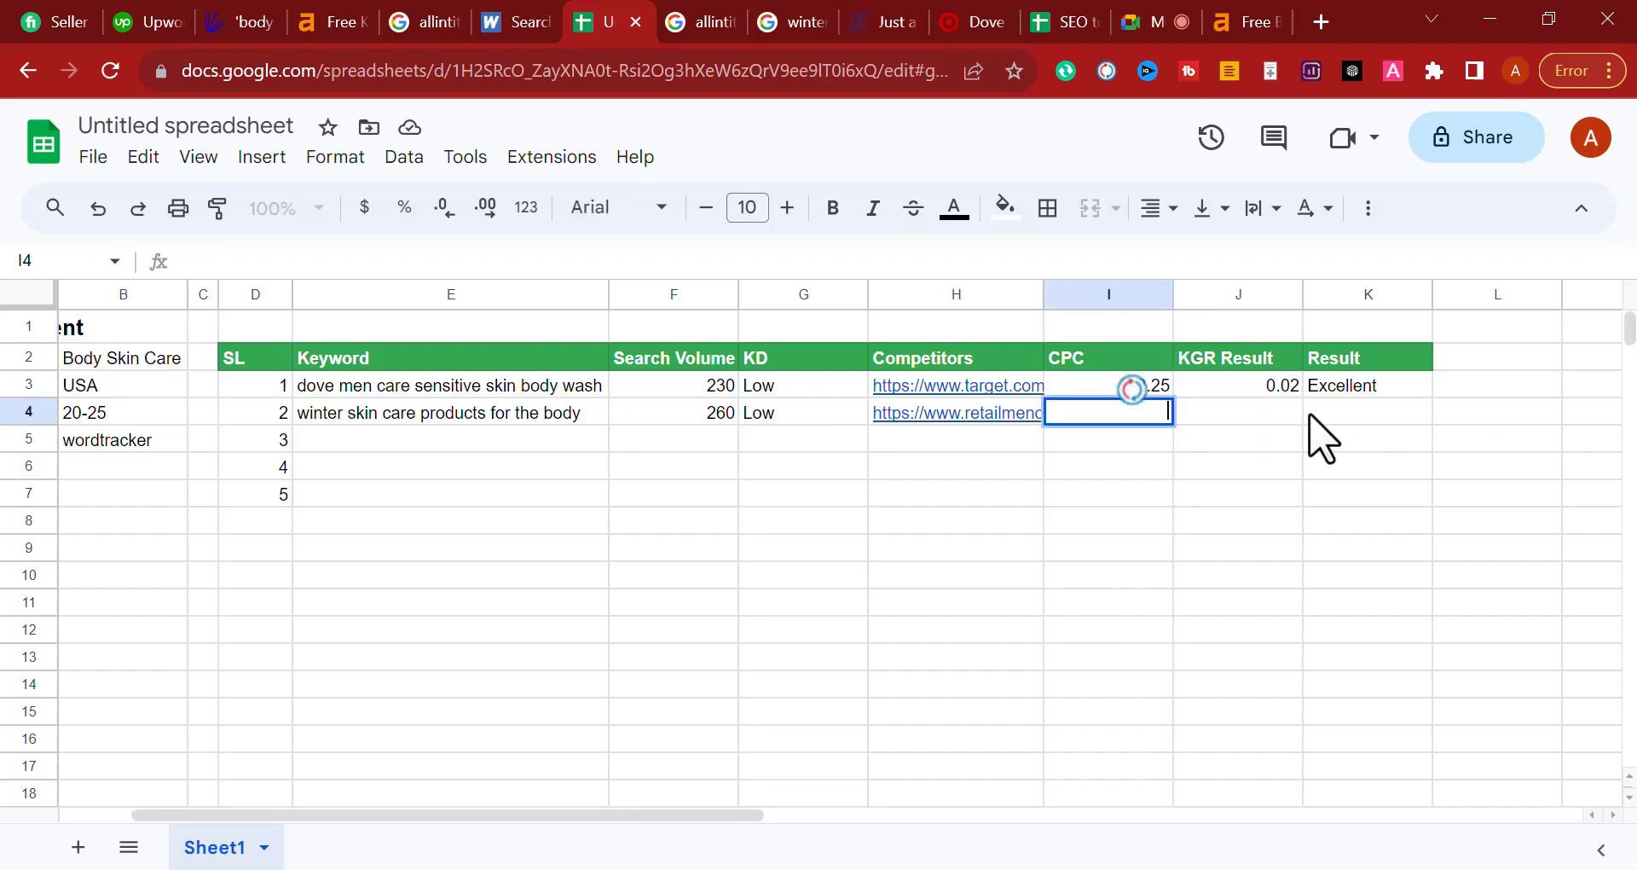
left_click(1281, 416)
type("0.015")
left_click(1150, 416)
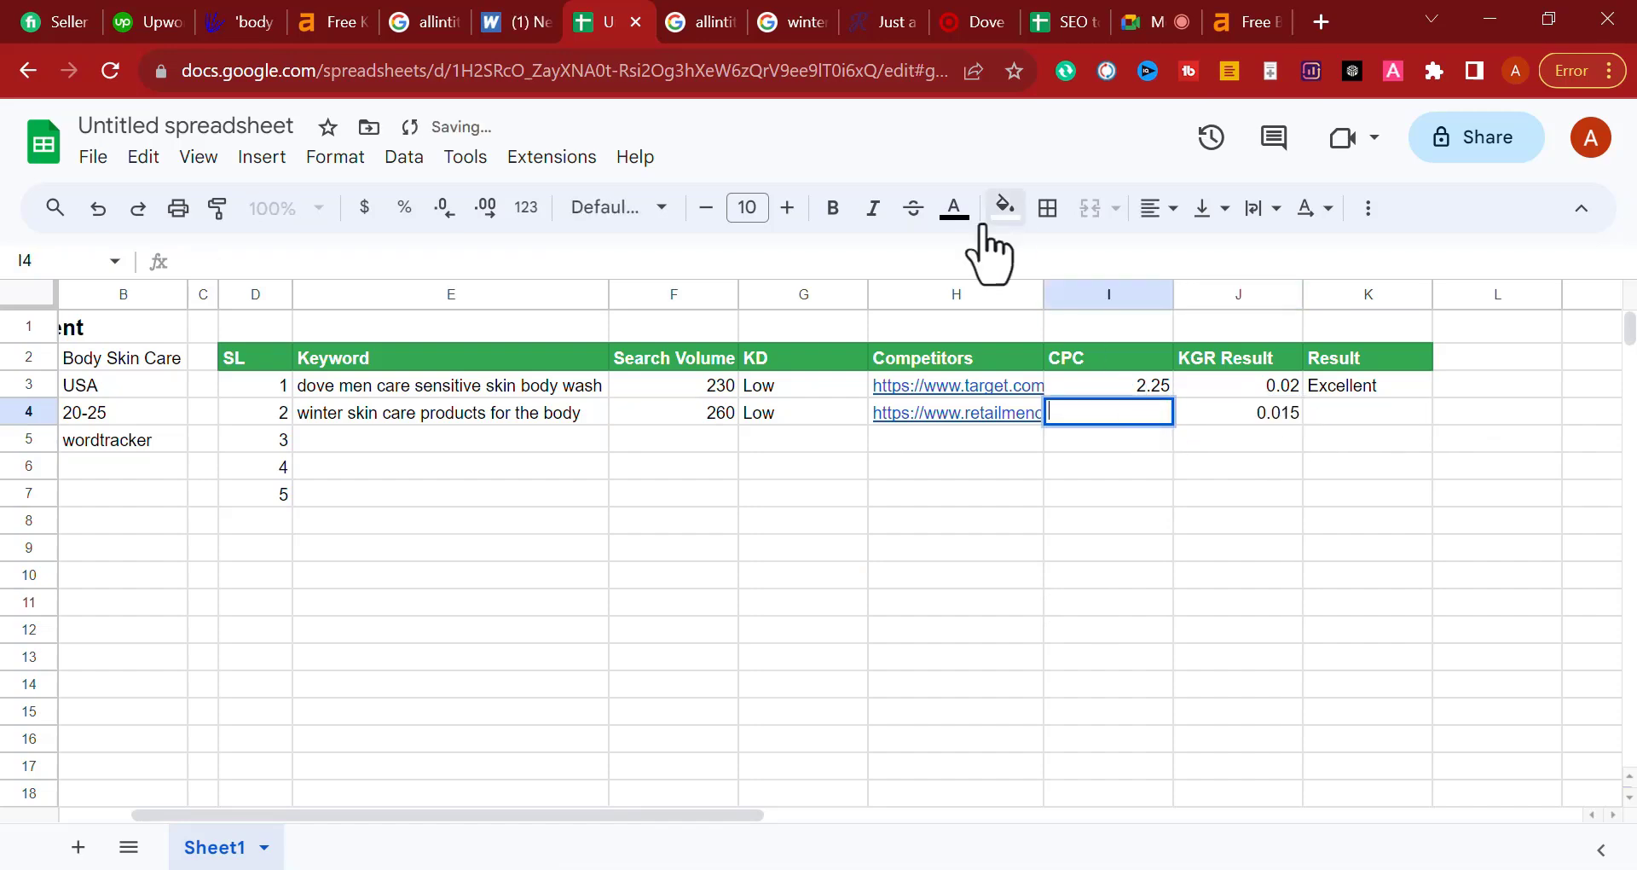
Step: Copy the winter skin care keyword from the existing Google search and search for "google usa" instead
left_click(778, 22)
scroll(392, 179, "up", 7)
triple_click(413, 147)
key("ctrl+c")
type("googl")
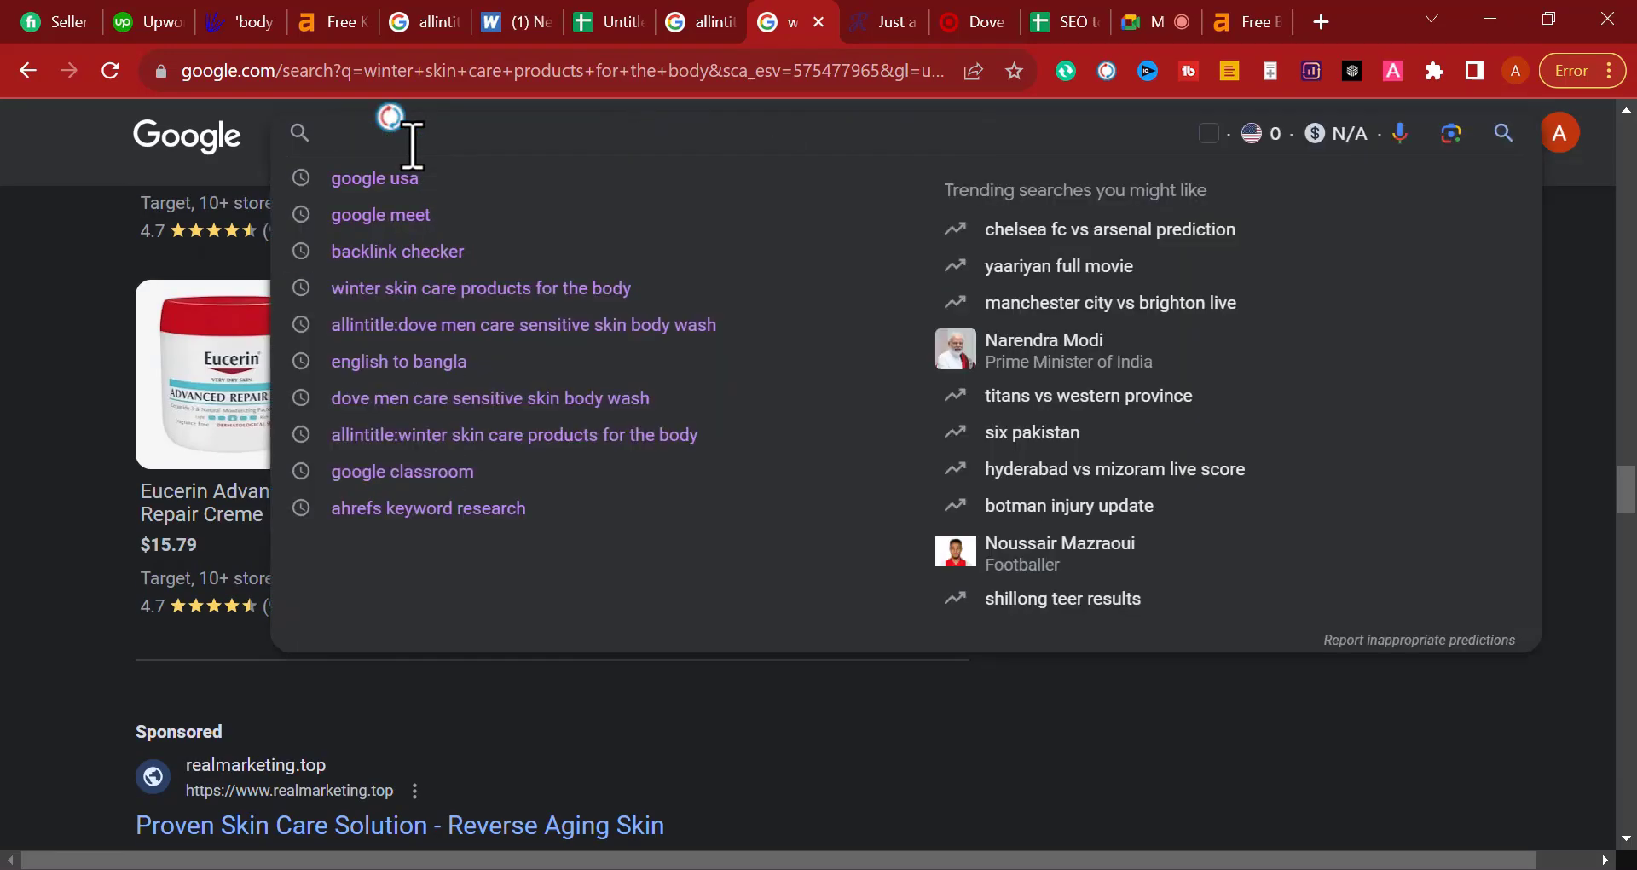
type("e us")
type("a")
key("Return")
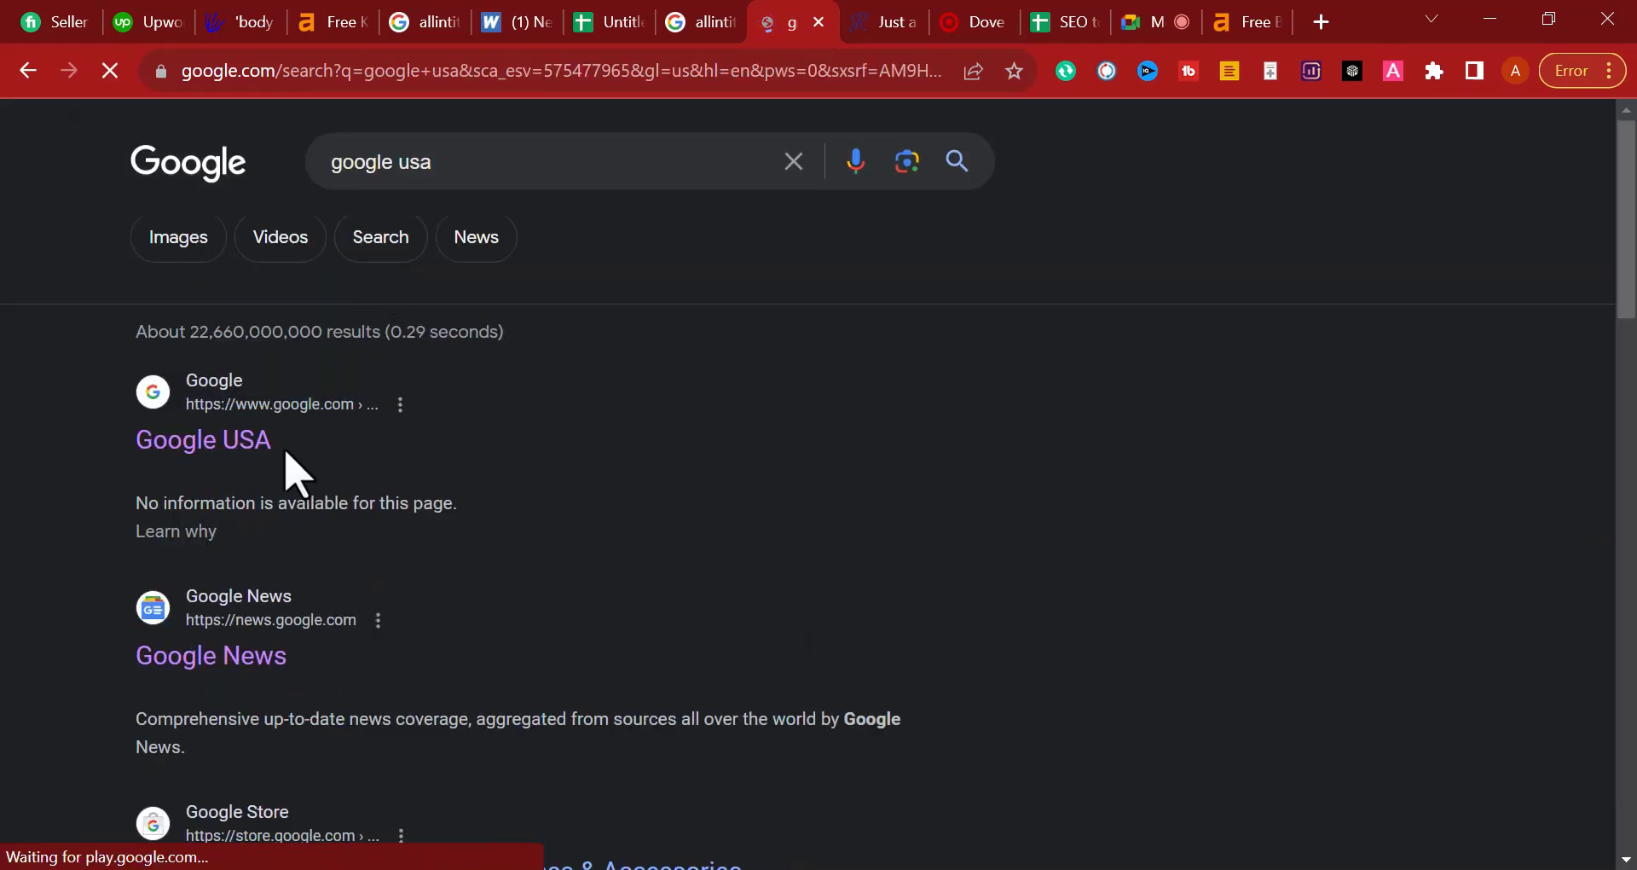
Step: Open Google USA from the results and search for "winter skin care products for the body" to check its CPC
left_click(250, 439)
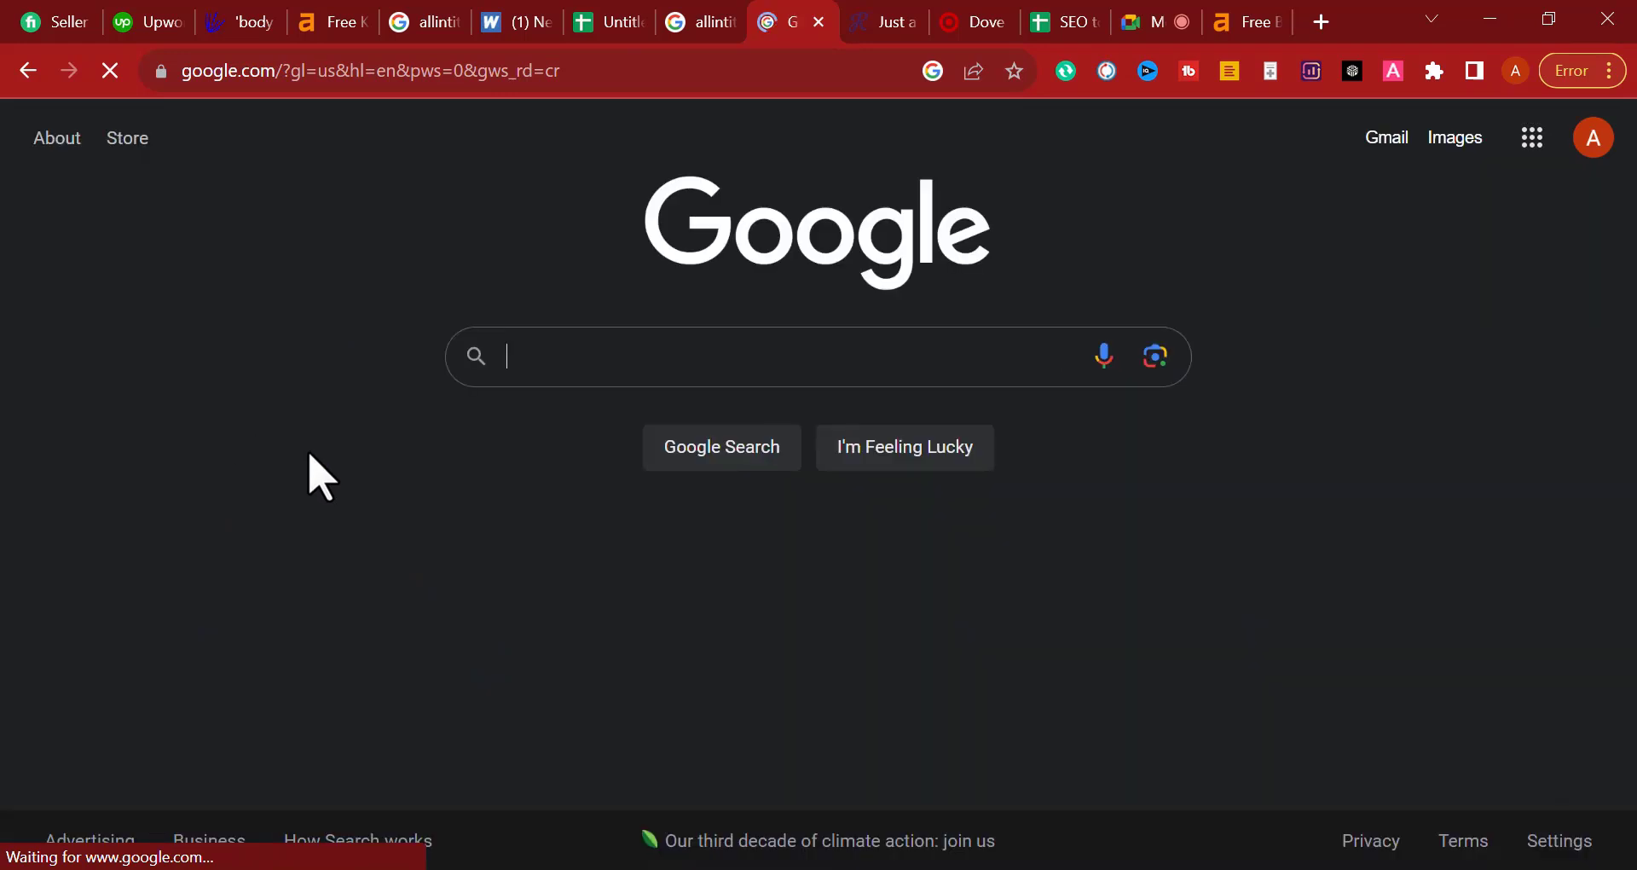
key("ctrl+v")
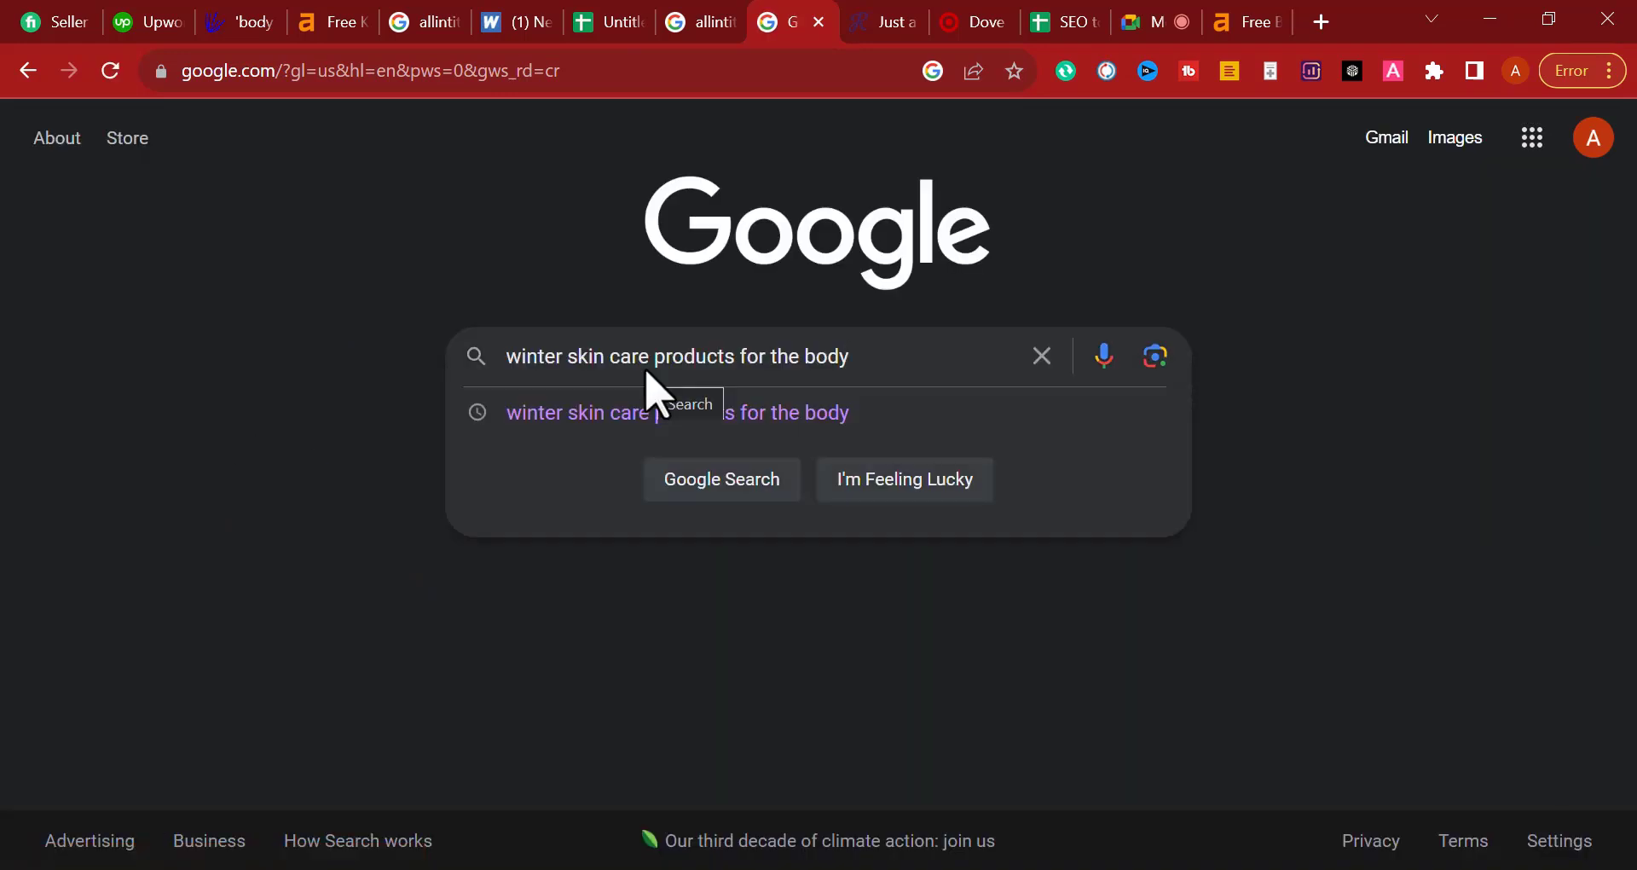
key("Return")
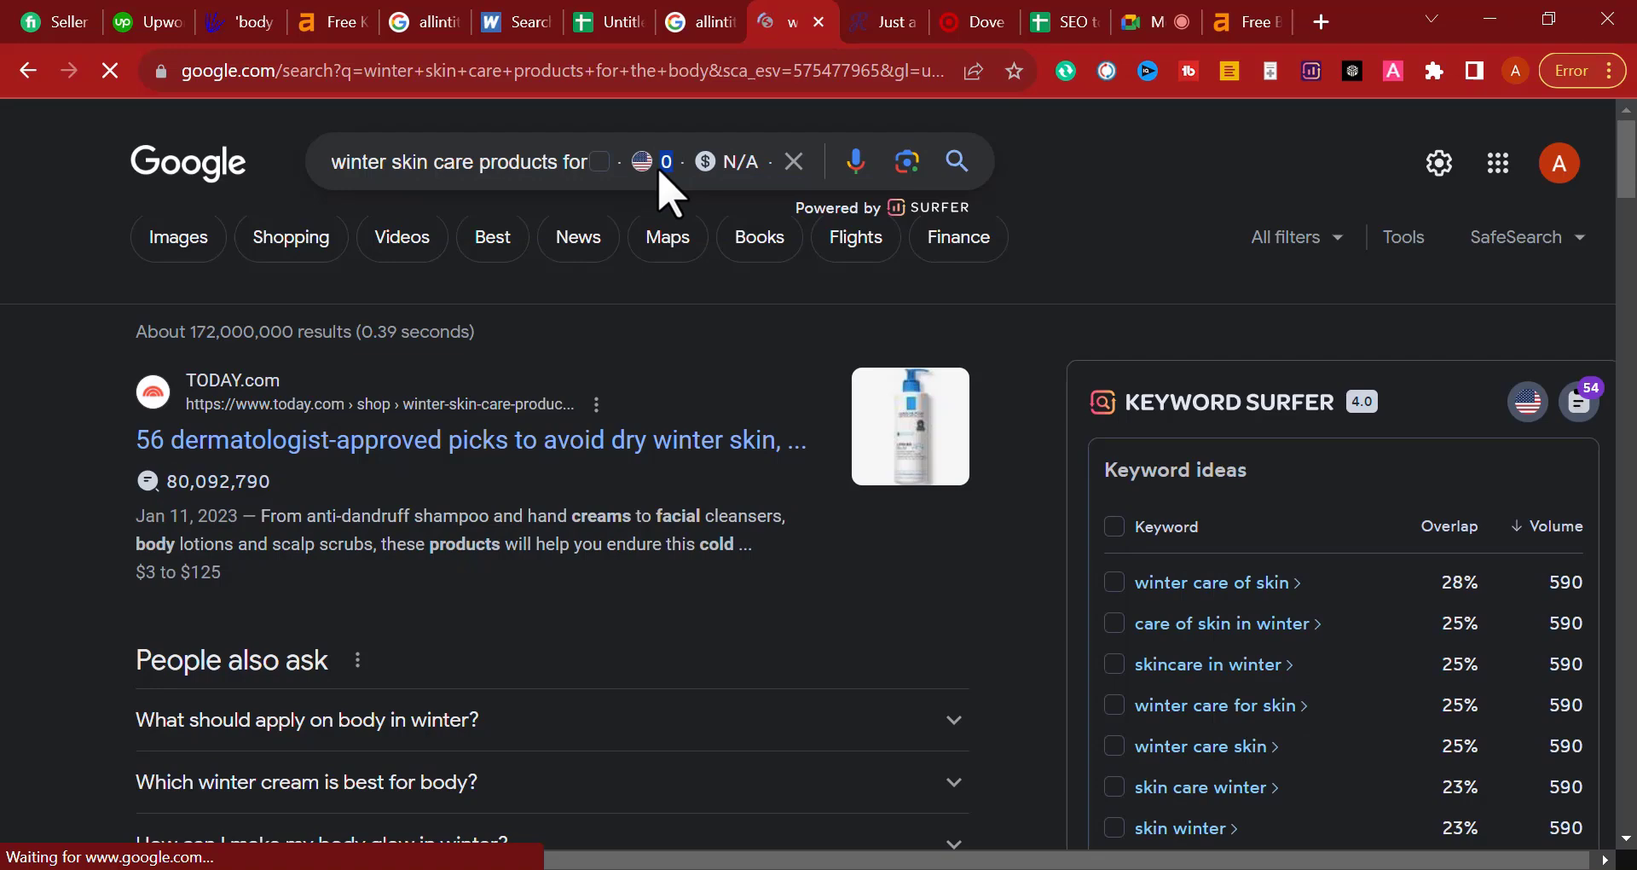
Step: Return to the keyword spreadsheet and set the CPC of the winter skin care keyword to 0
left_click(900, 24)
left_click(978, 24)
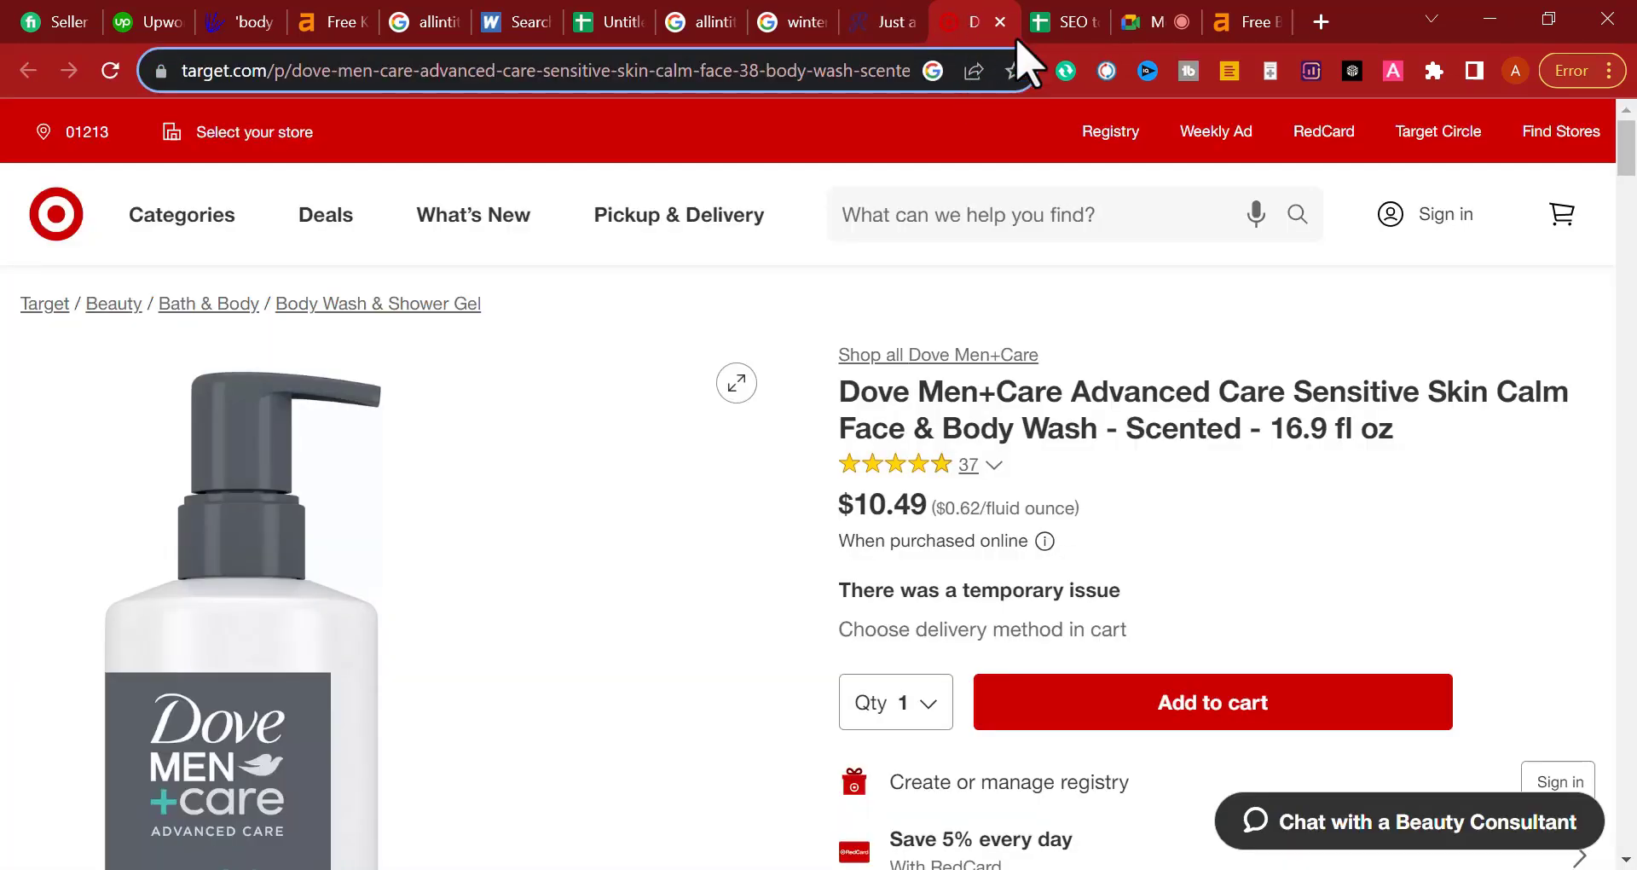
left_click(1076, 23)
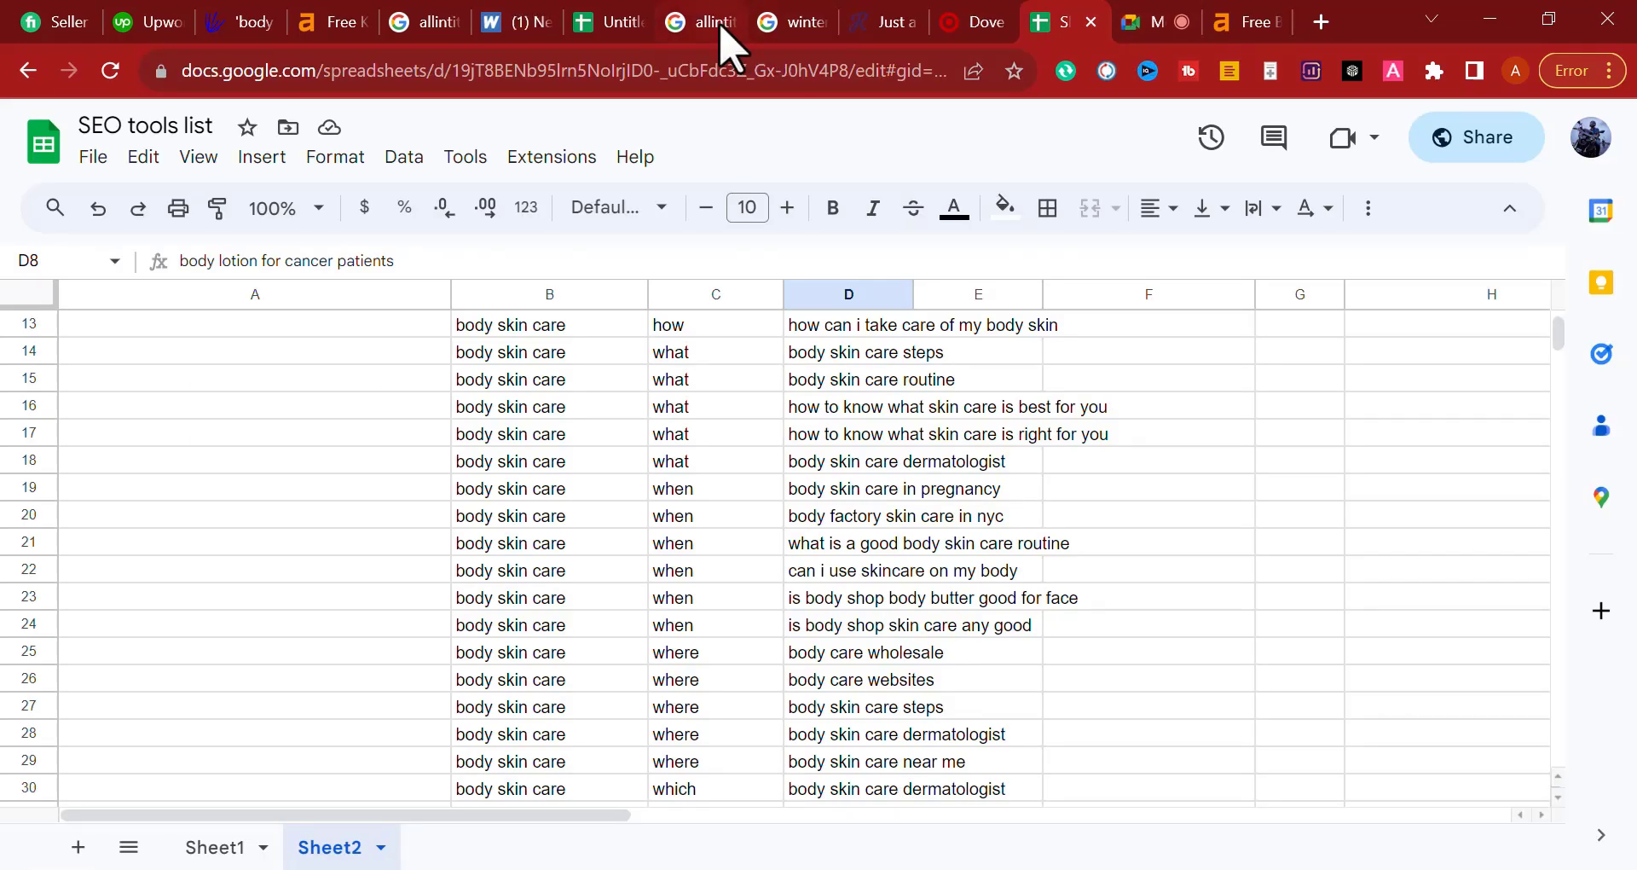
left_click(614, 24)
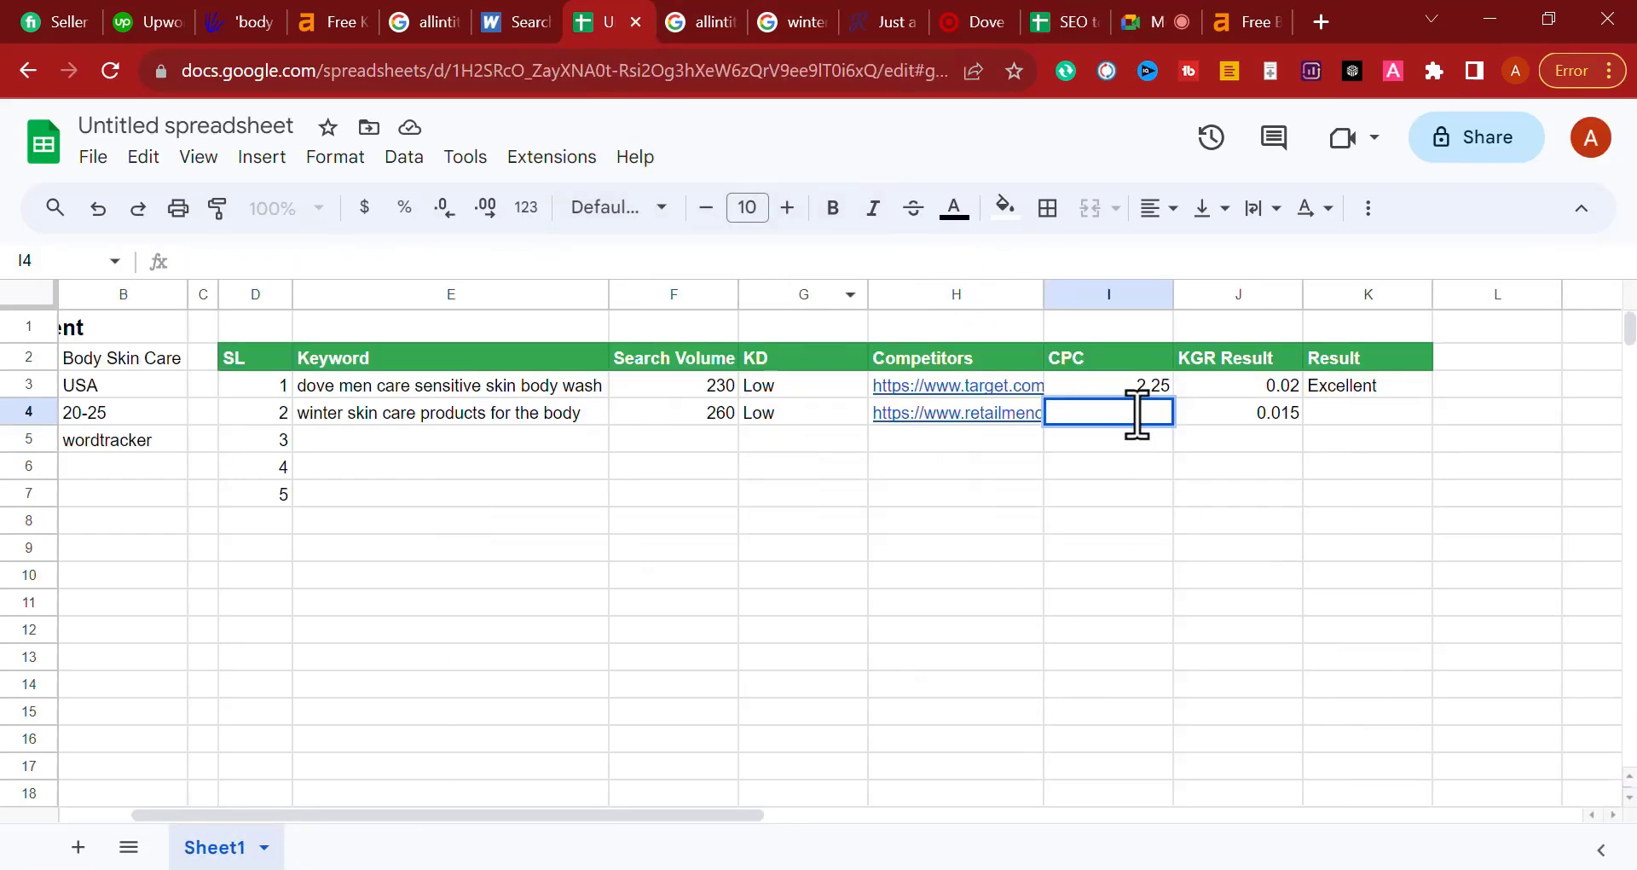
left_click(1157, 503)
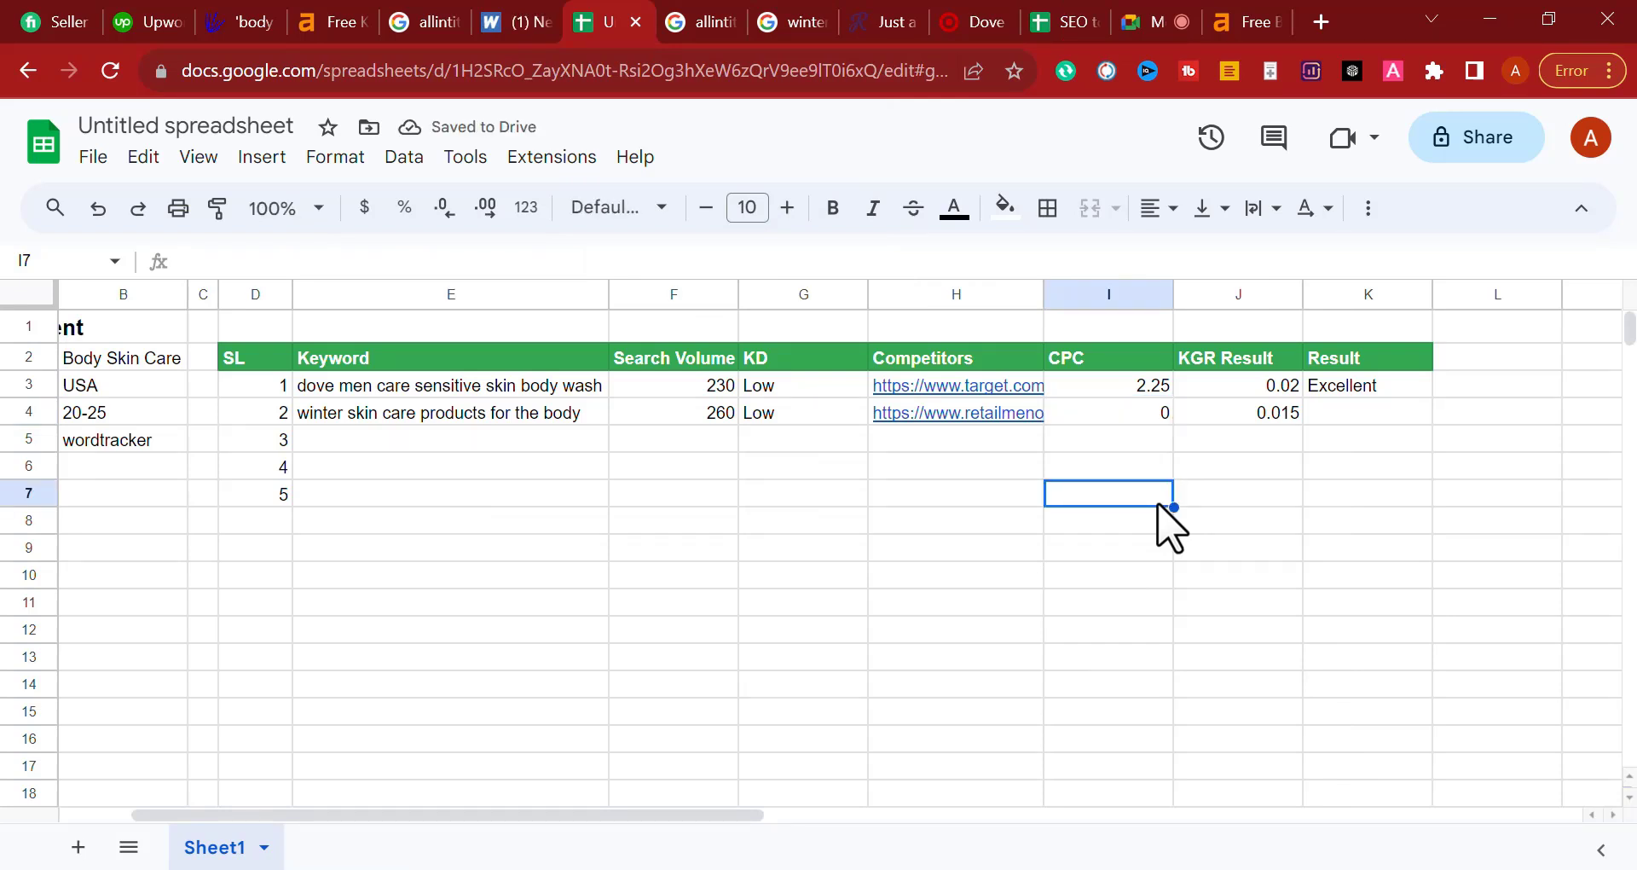
Step: Fill the "Excellent" result from the first keyword's row down to the winter skin care keyword's Result cell
left_click(1355, 414)
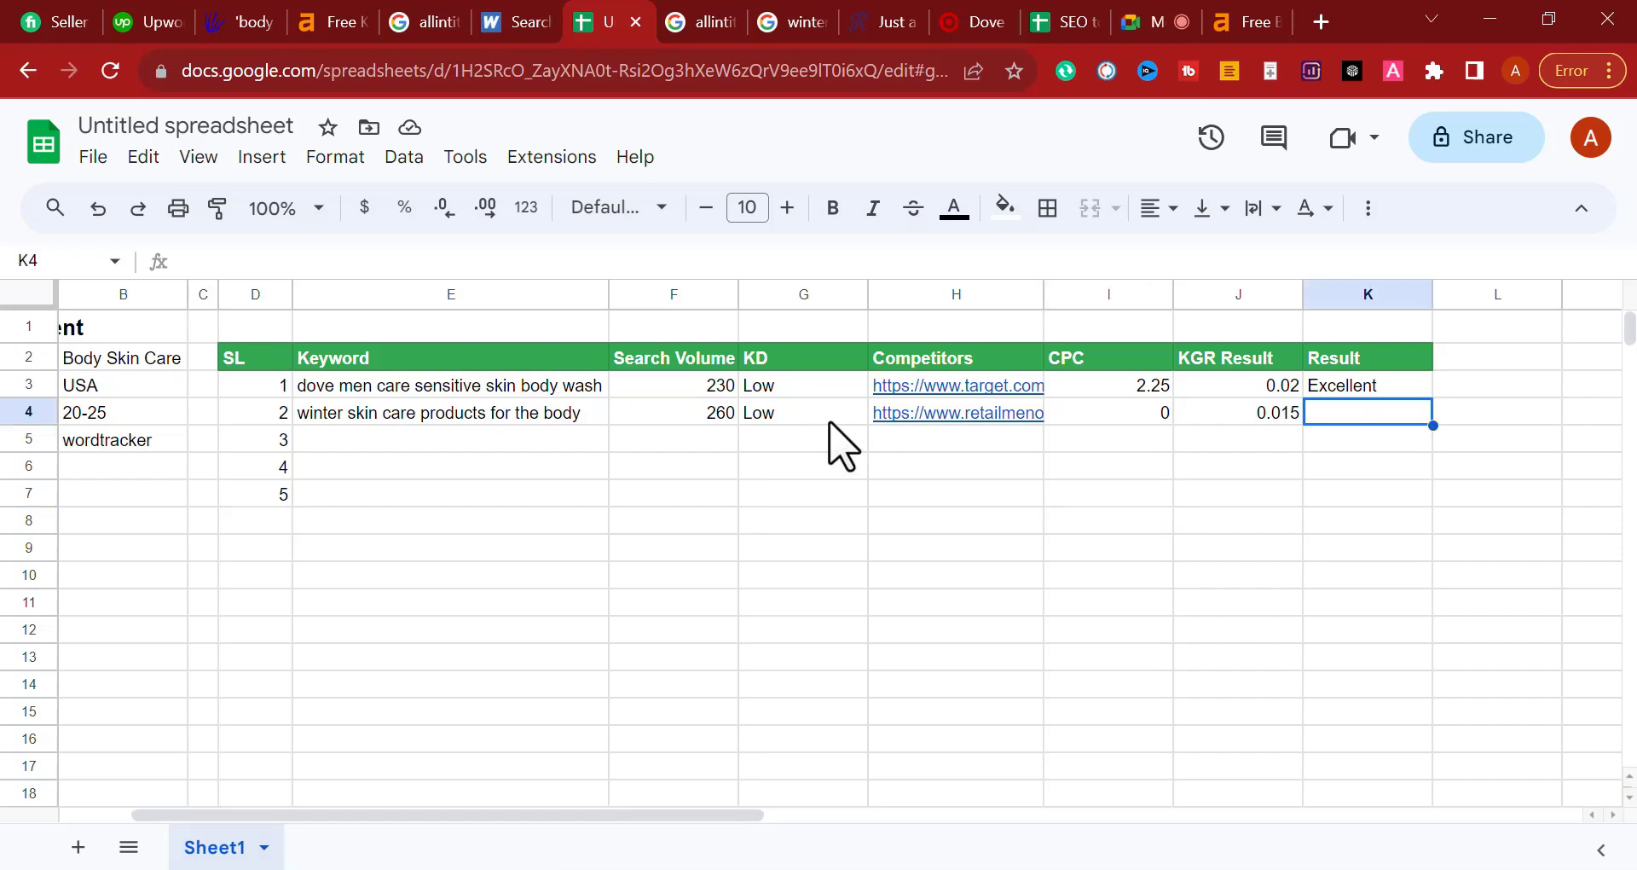
left_click(1362, 386)
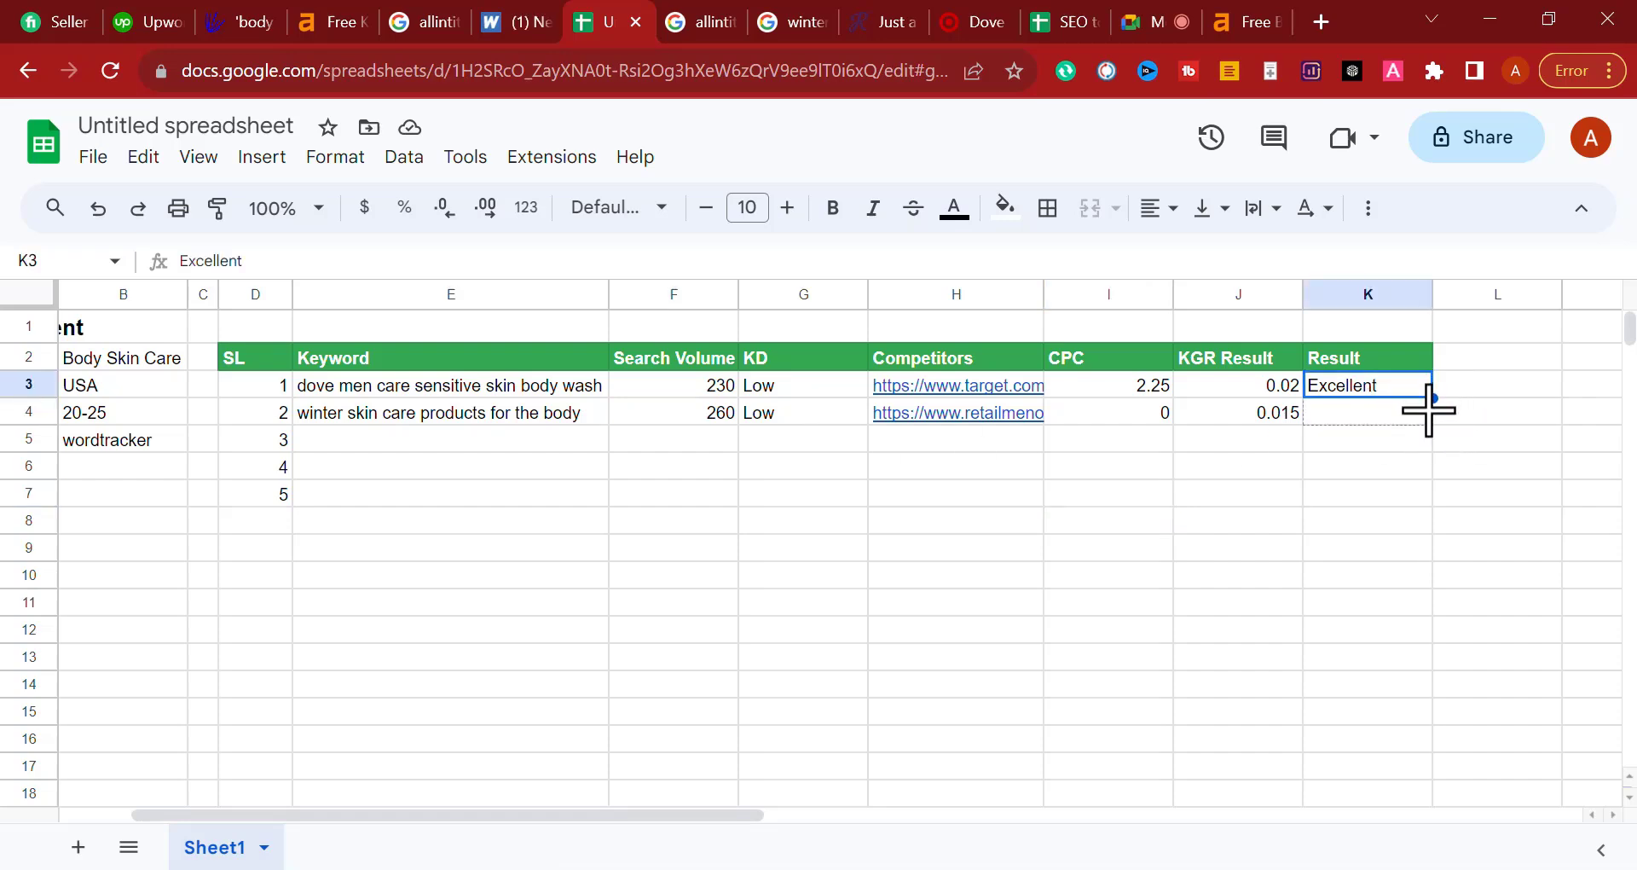
left_click_drag(1429, 410, 1429, 412)
left_click(1350, 511)
Step: In the Wordtracker results, find and copy the keyword "alpha skin care revitalizing body lotion"
left_click(510, 22)
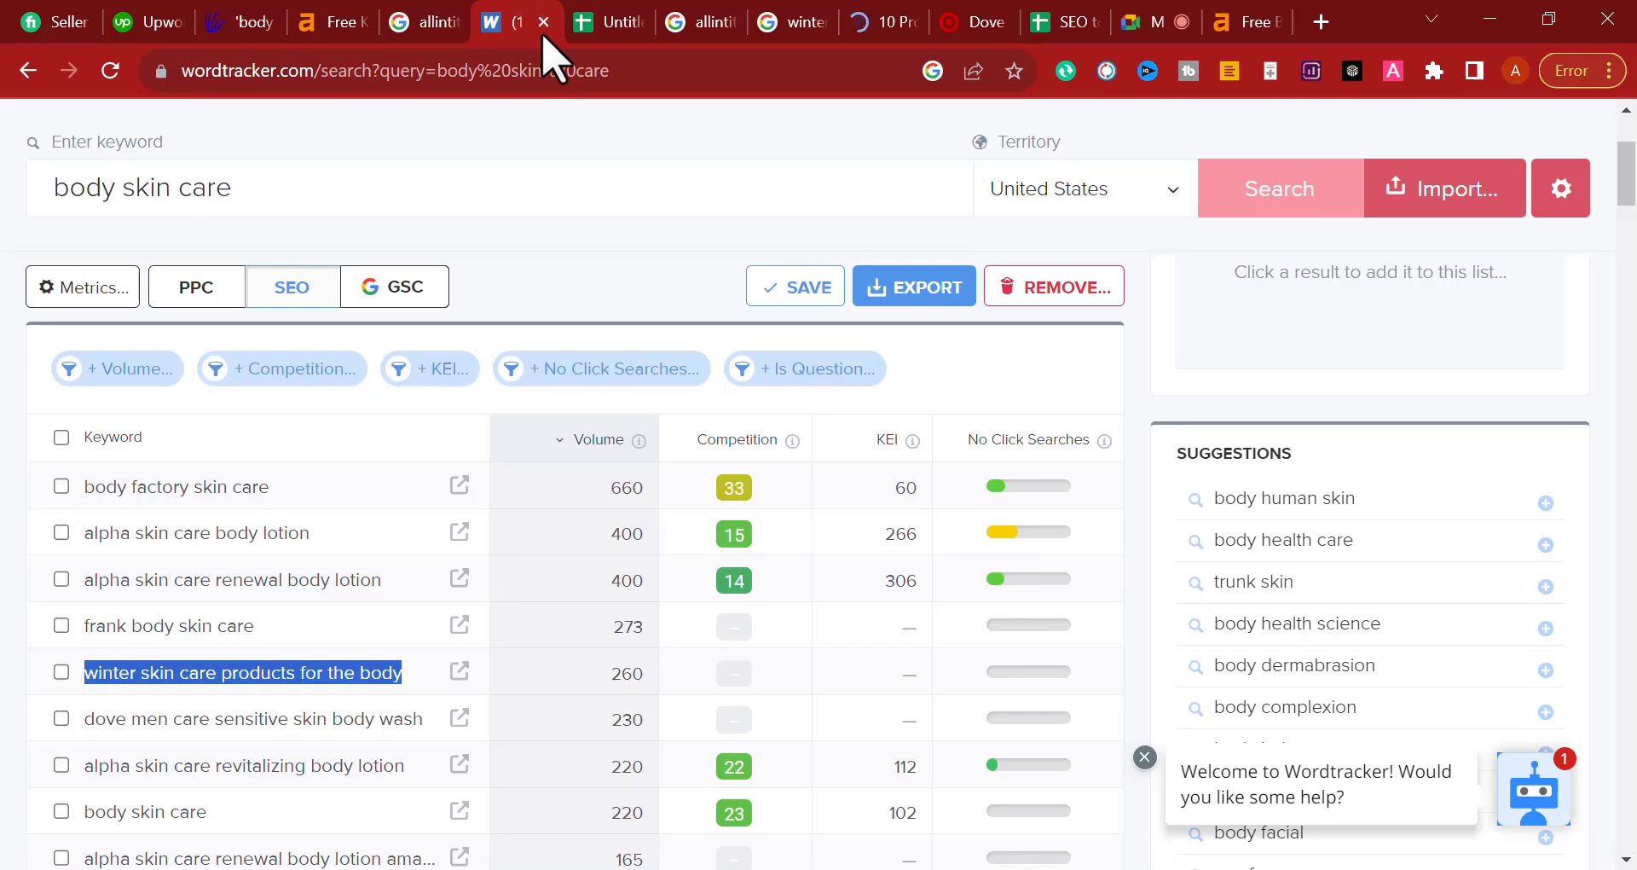
scroll(585, 420, "down", 1)
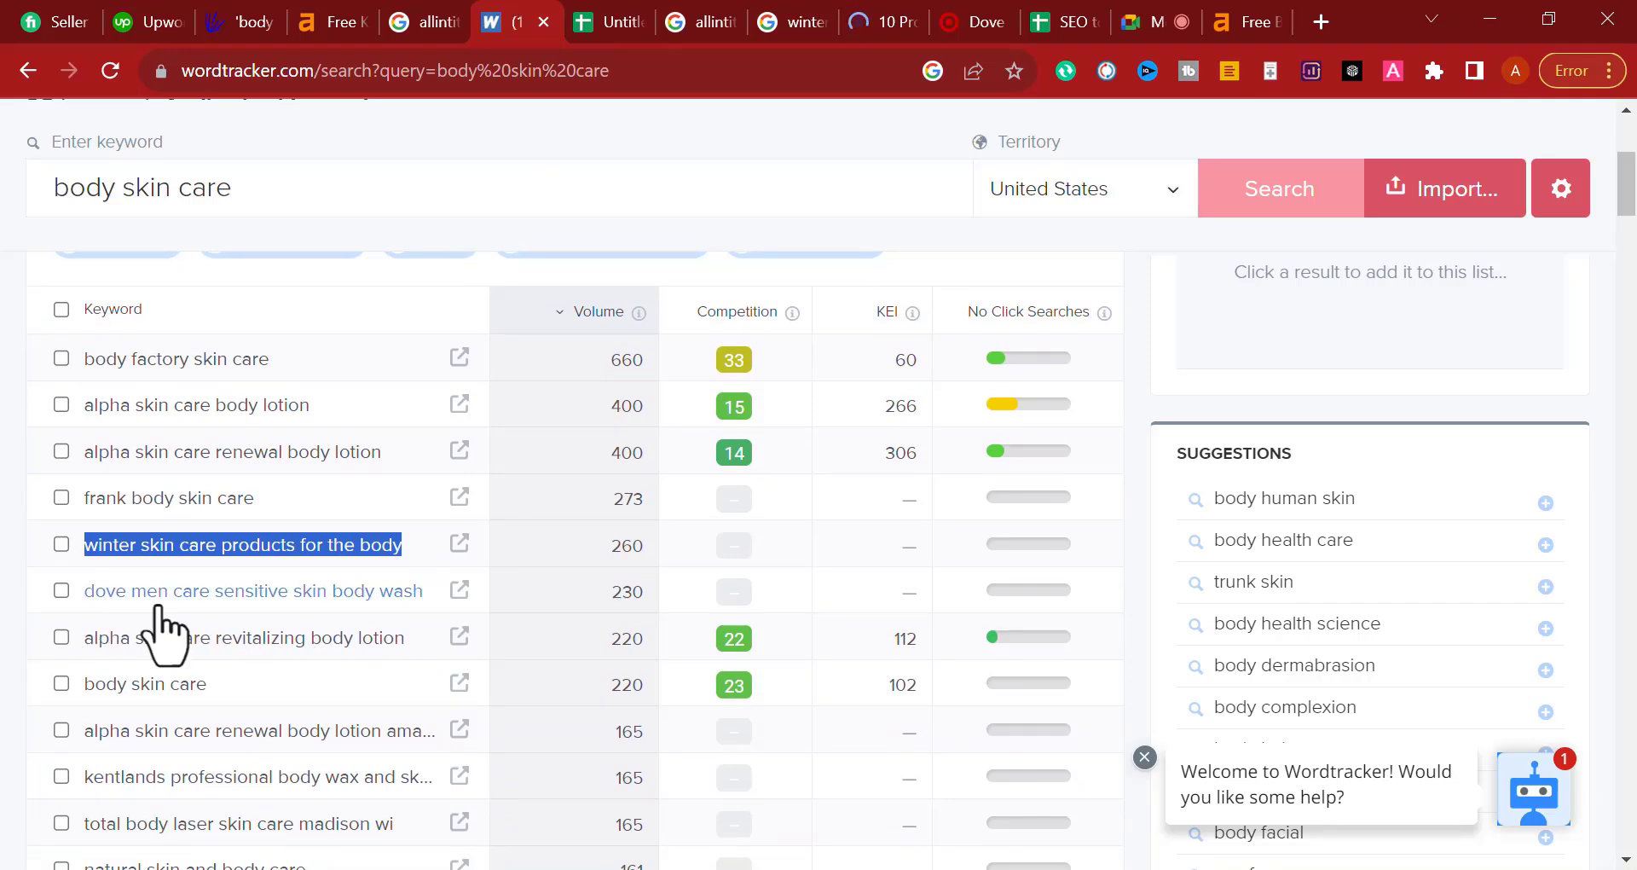
scroll(380, 606, "down", 1)
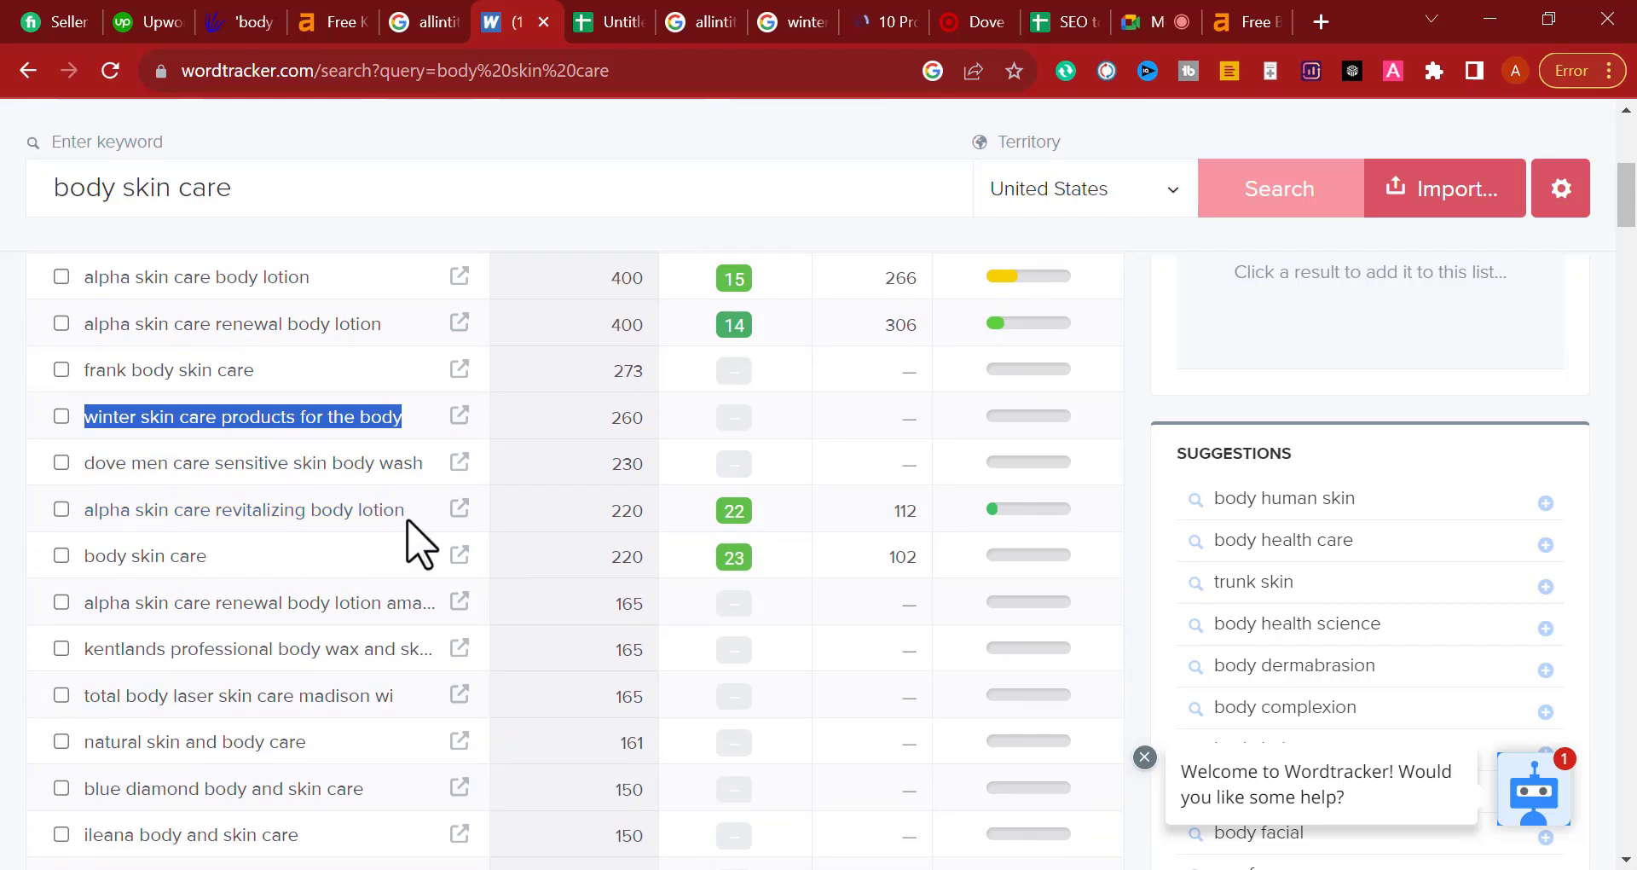
left_click_drag(412, 512, 78, 515)
key("ctrl+c")
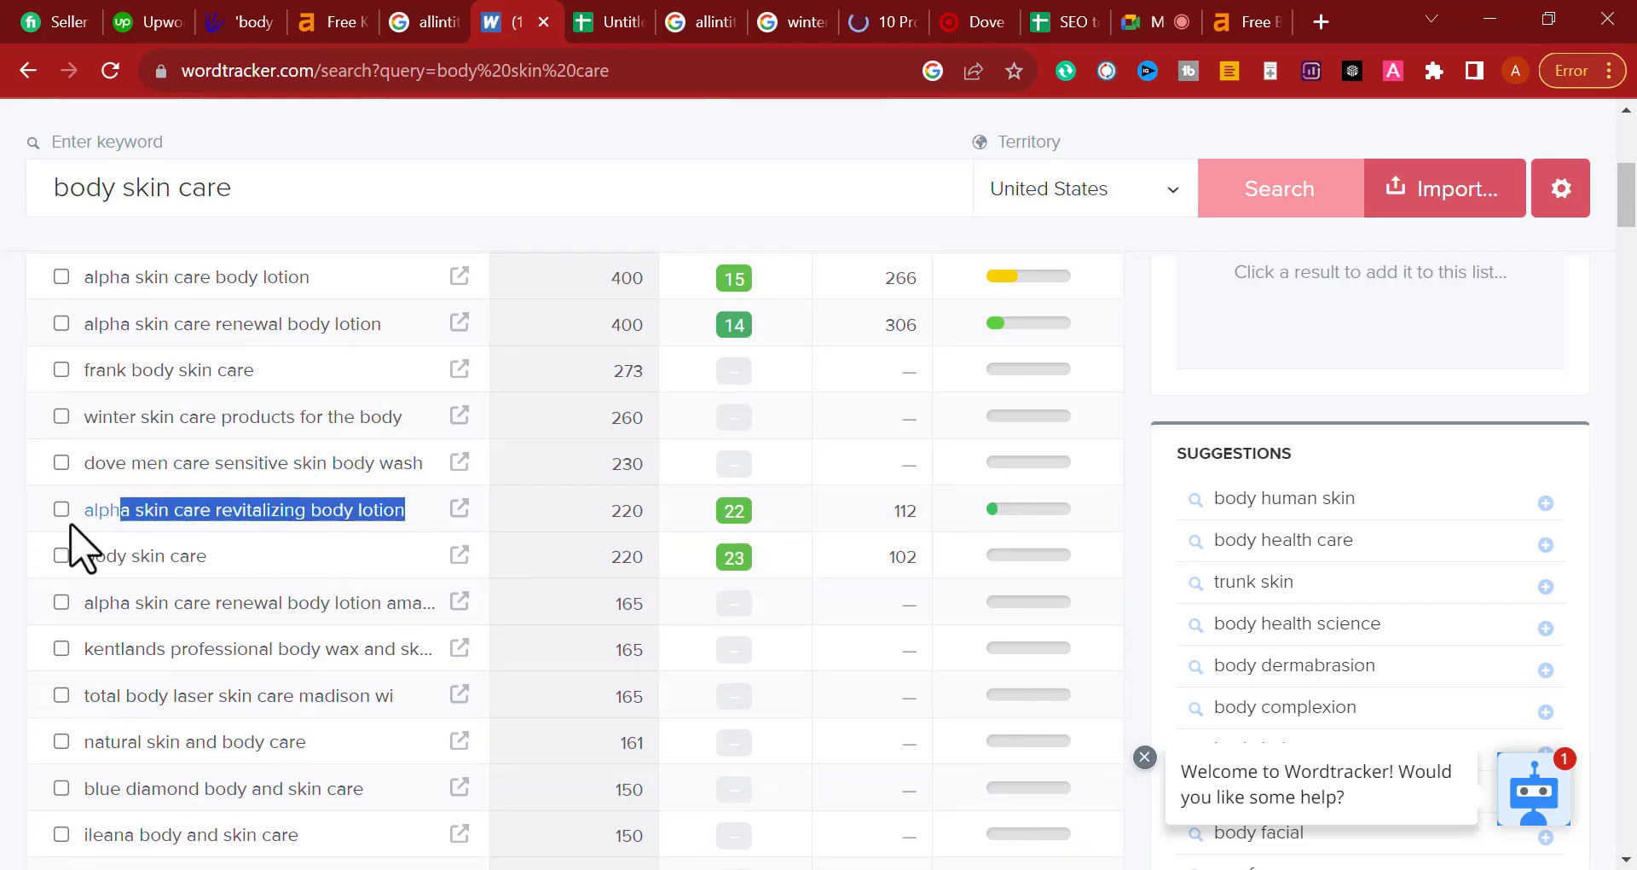
right_click(139, 517)
left_click(207, 174)
scroll(725, 447, "up", 5)
scroll(729, 456, "down", 5)
scroll(732, 460, "up", 2)
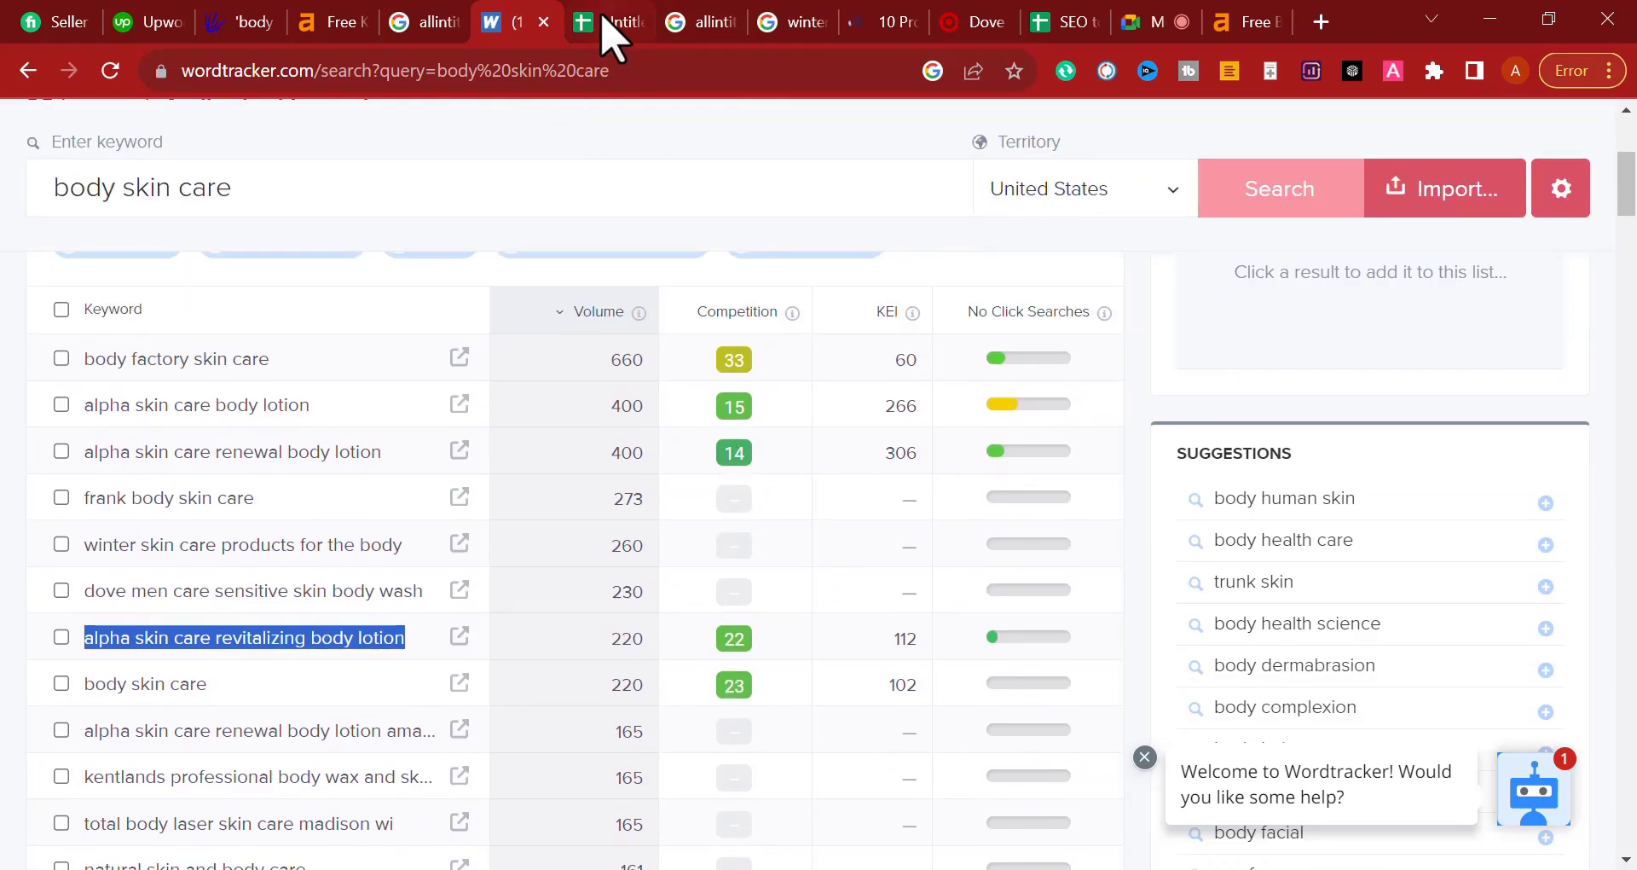
Step: Replace the keyword in the Google allintitle: query with "alpha skin care revitalizing body lotion" and run the search
left_click(604, 22)
left_click(723, 22)
left_click_drag(408, 162, 1270, 201)
key("BackSpace")
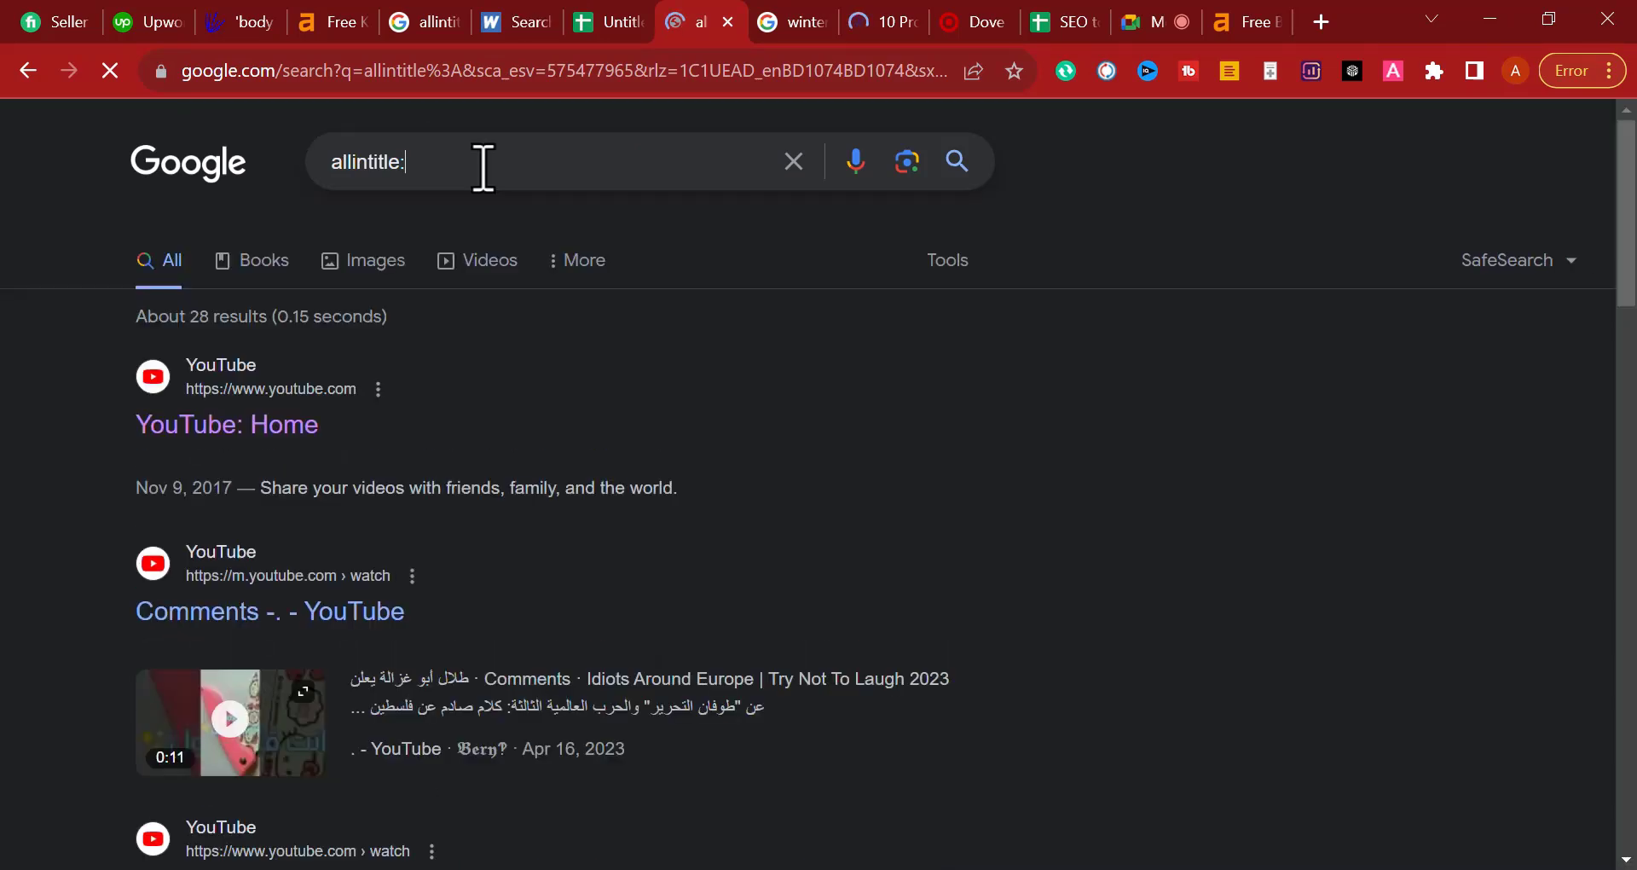
key("ctrl+v")
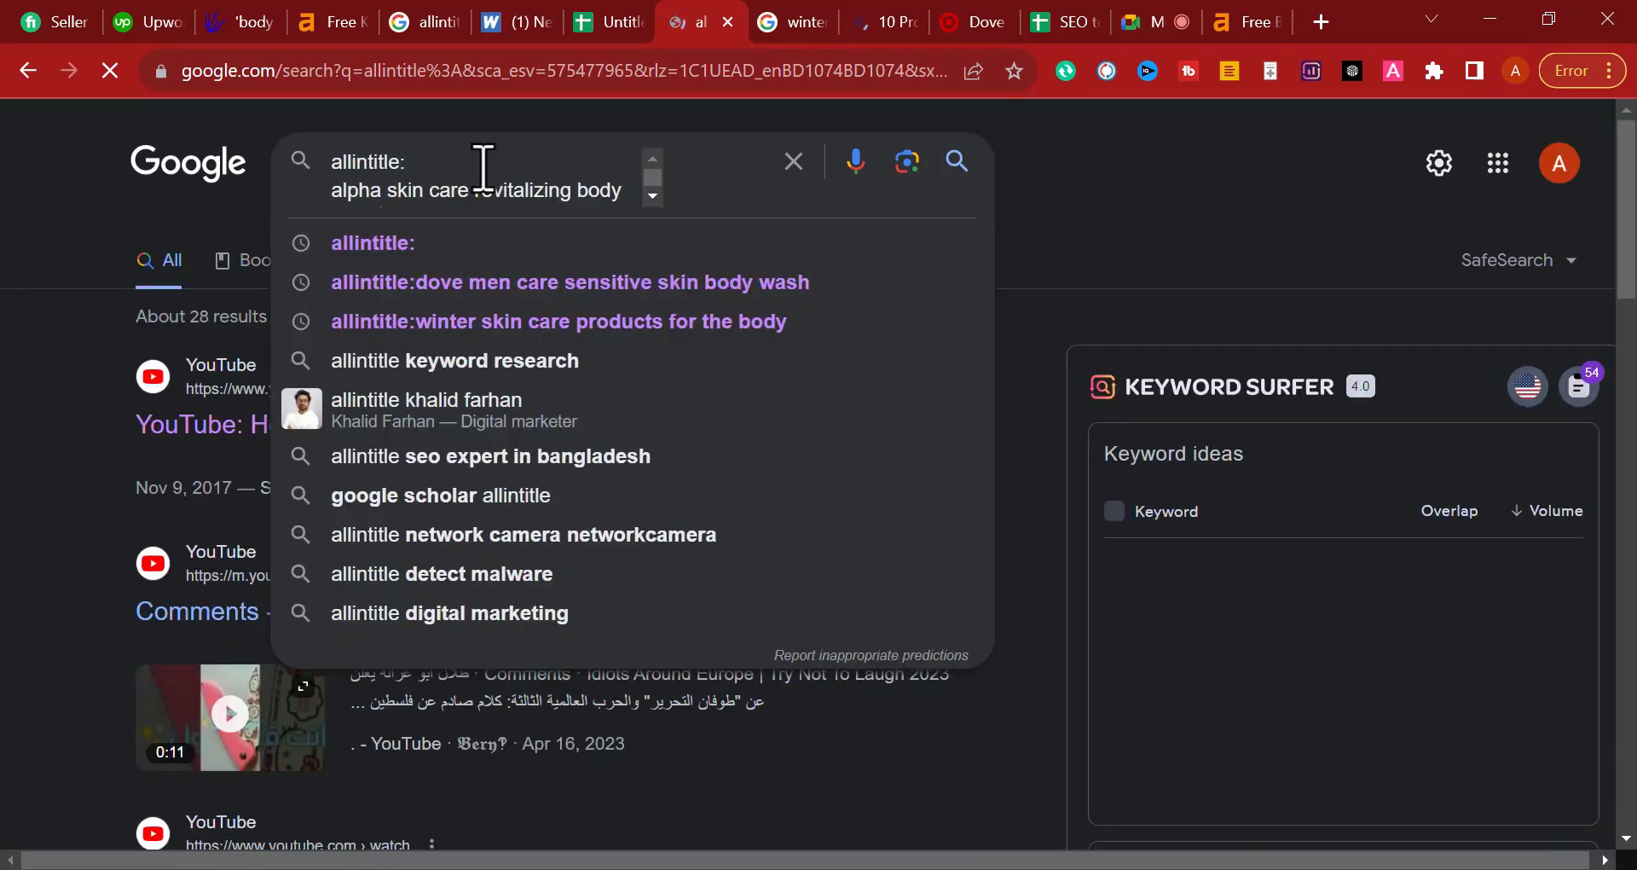
key("Return")
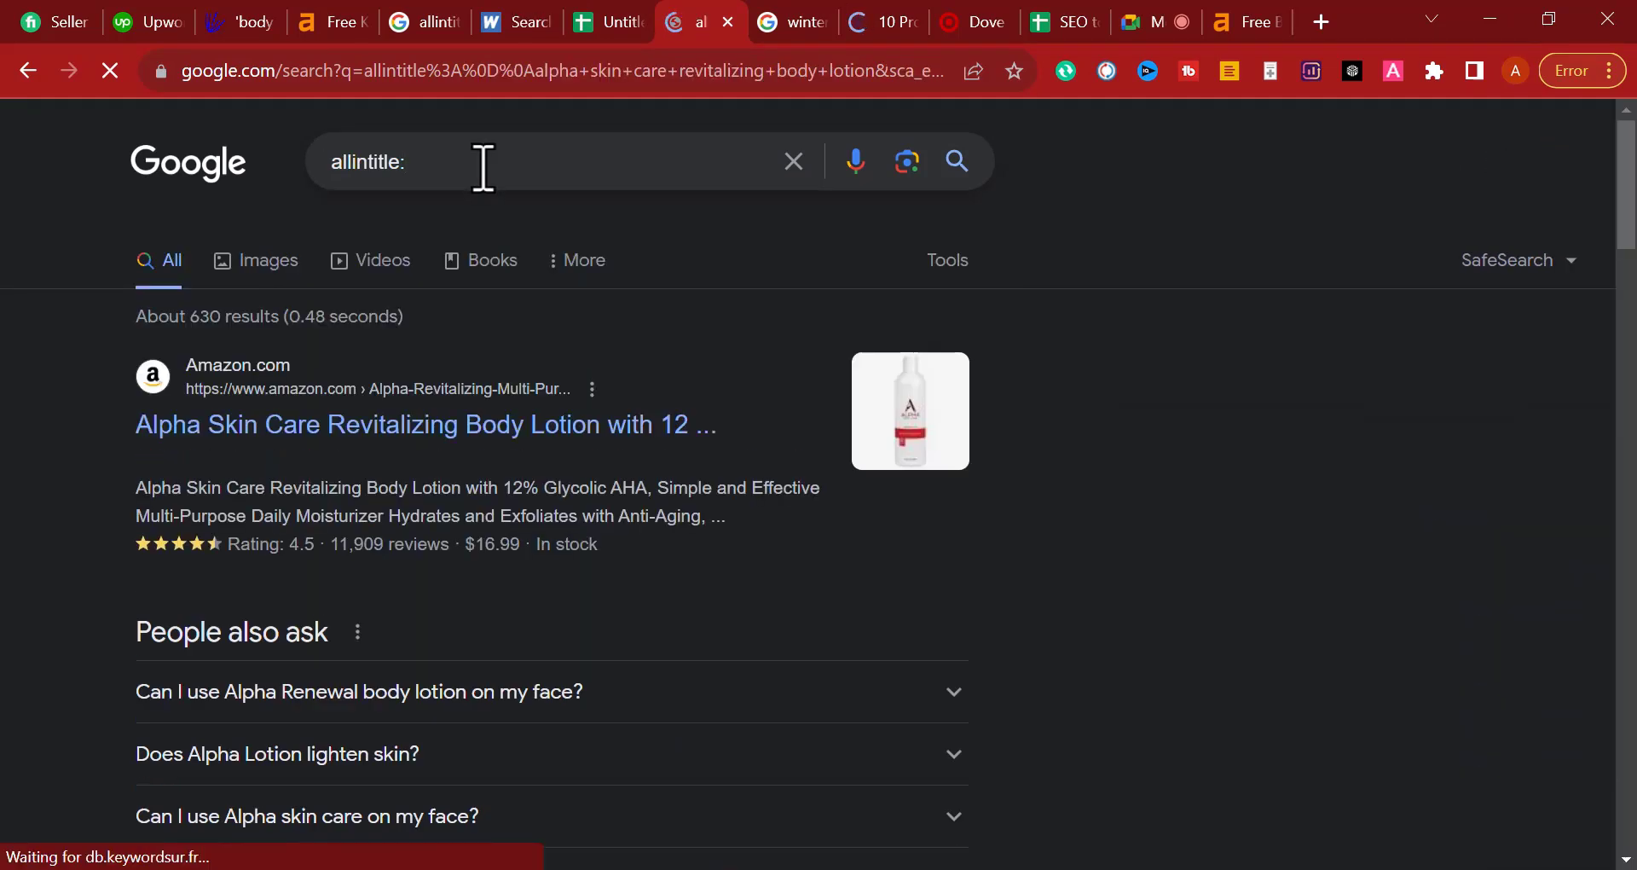
Step: Remove the line break after "allintitle:" in the query and rerun the search
left_click(484, 164)
key("Delete")
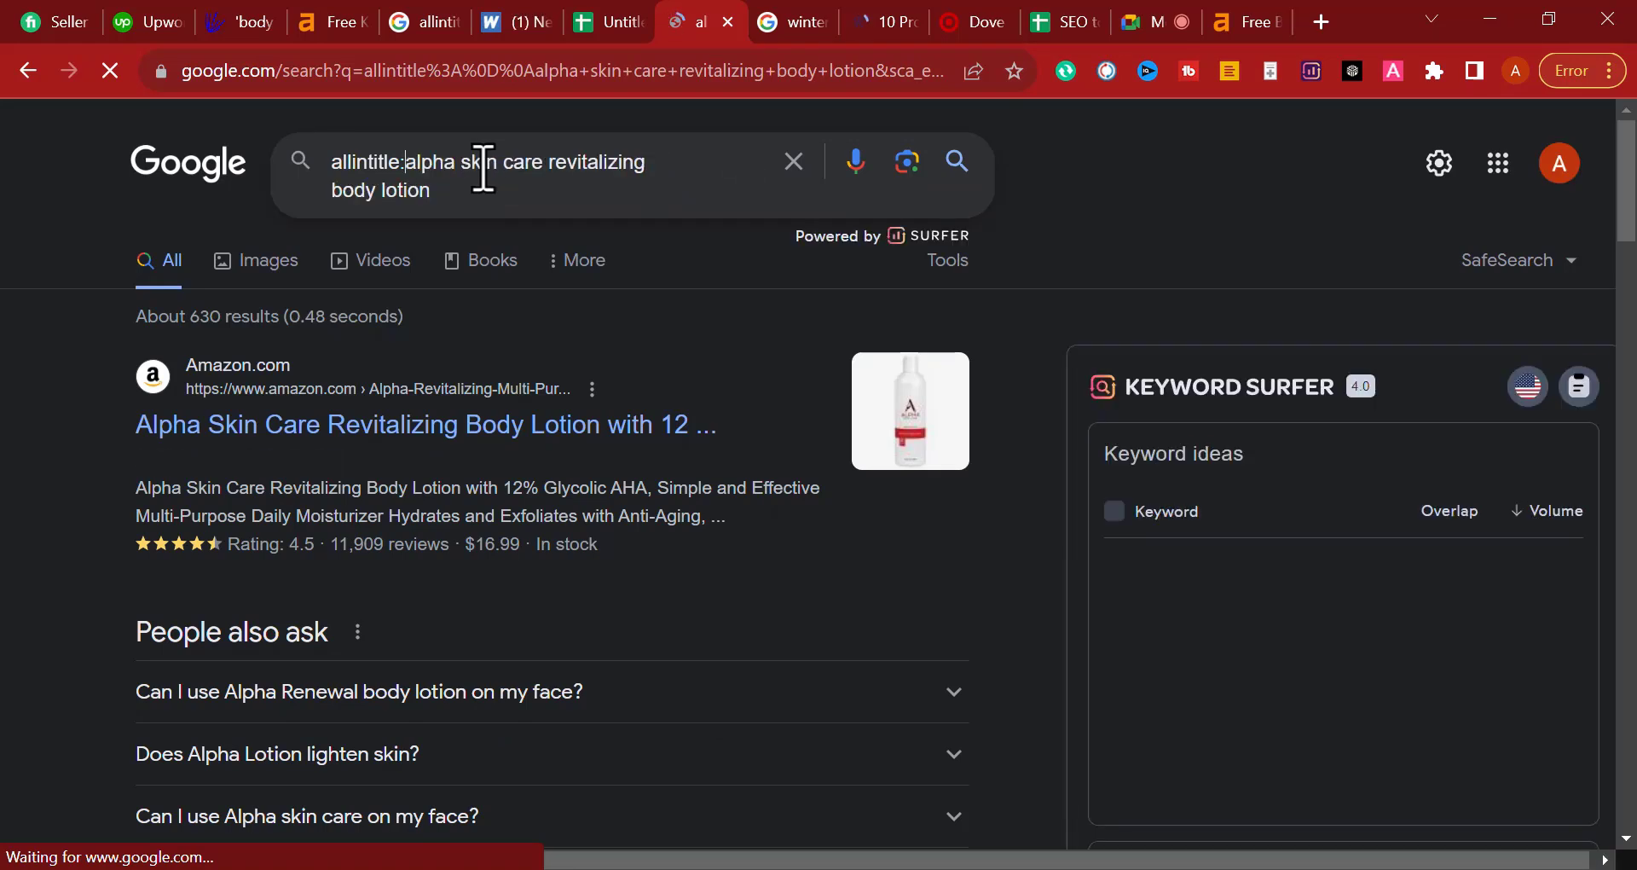
key("Return")
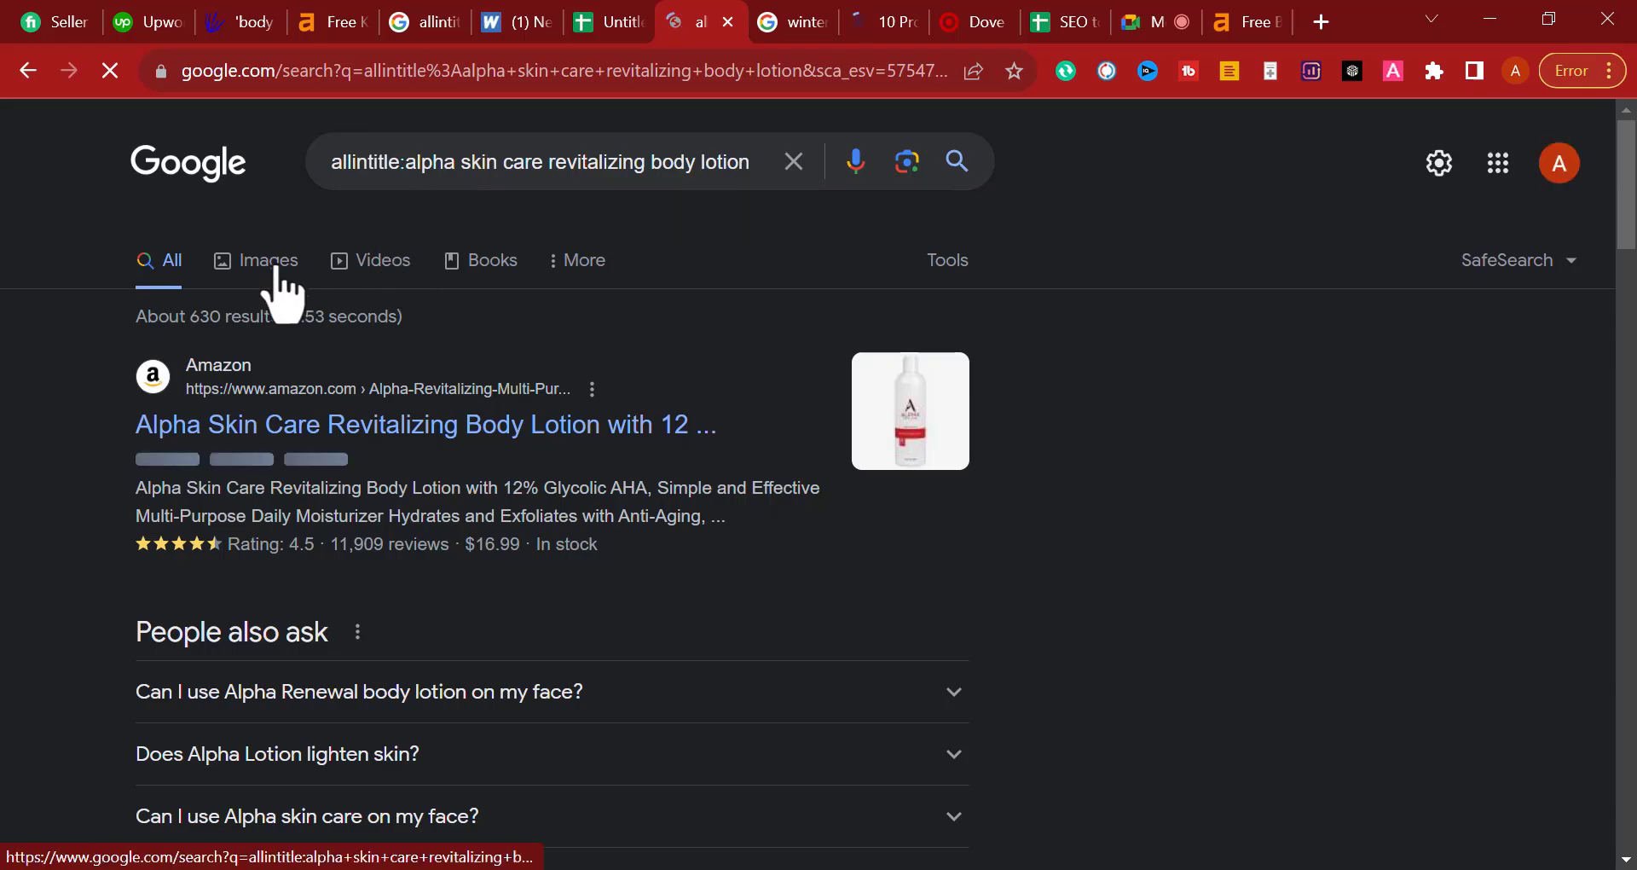
Step: Try to multiply the allintitle count of 630 by the search volume of 220 in Calculator
double_click(213, 321)
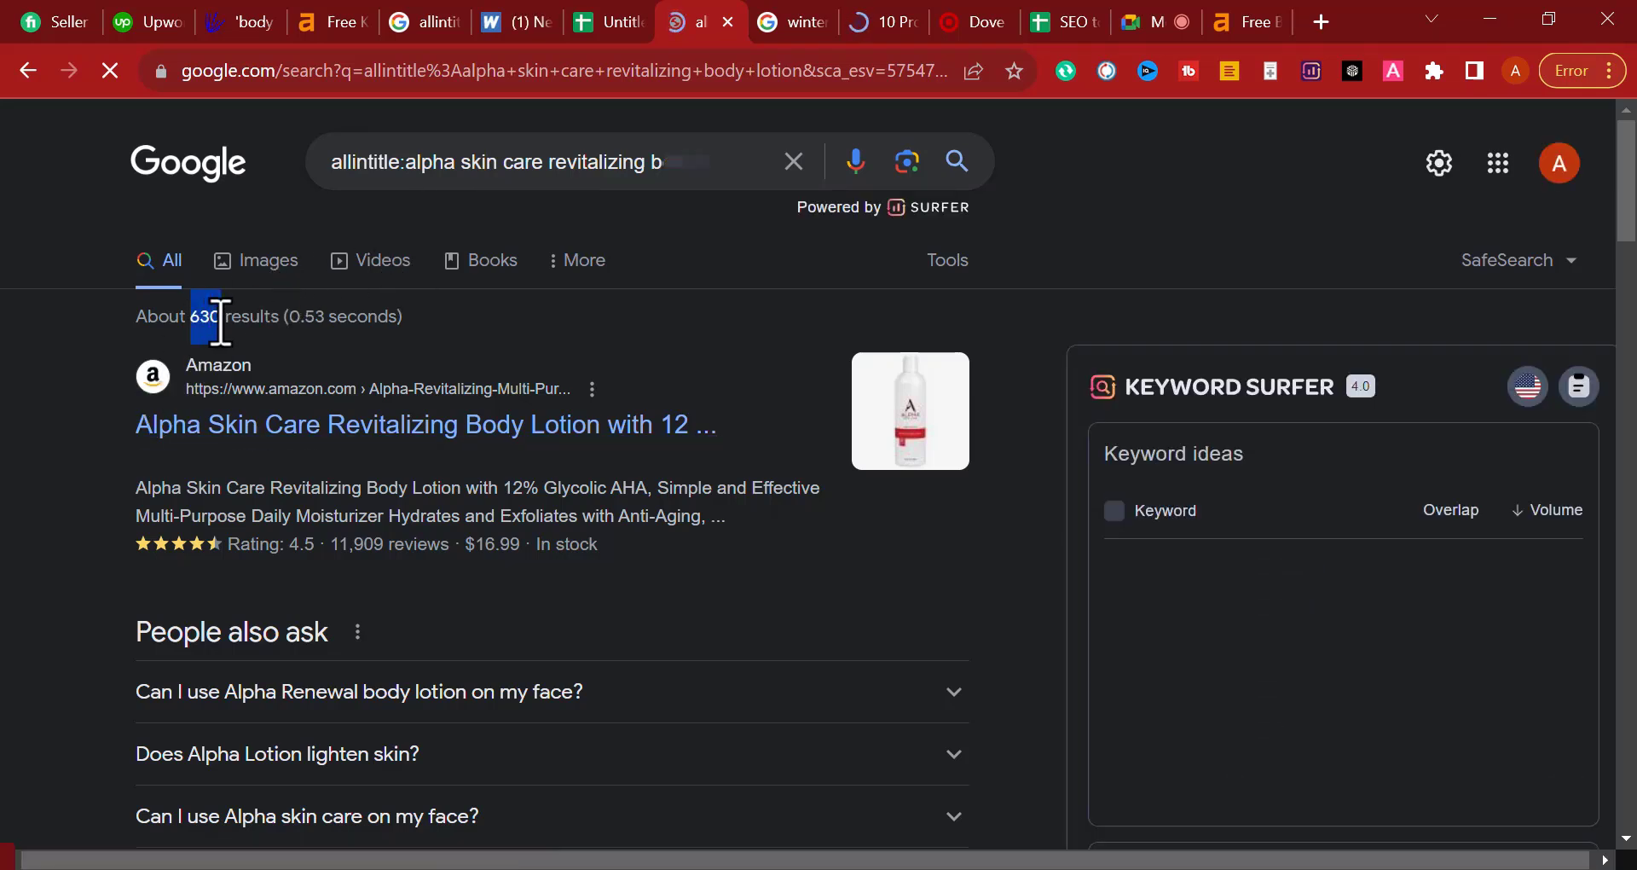
key("alt+Tab")
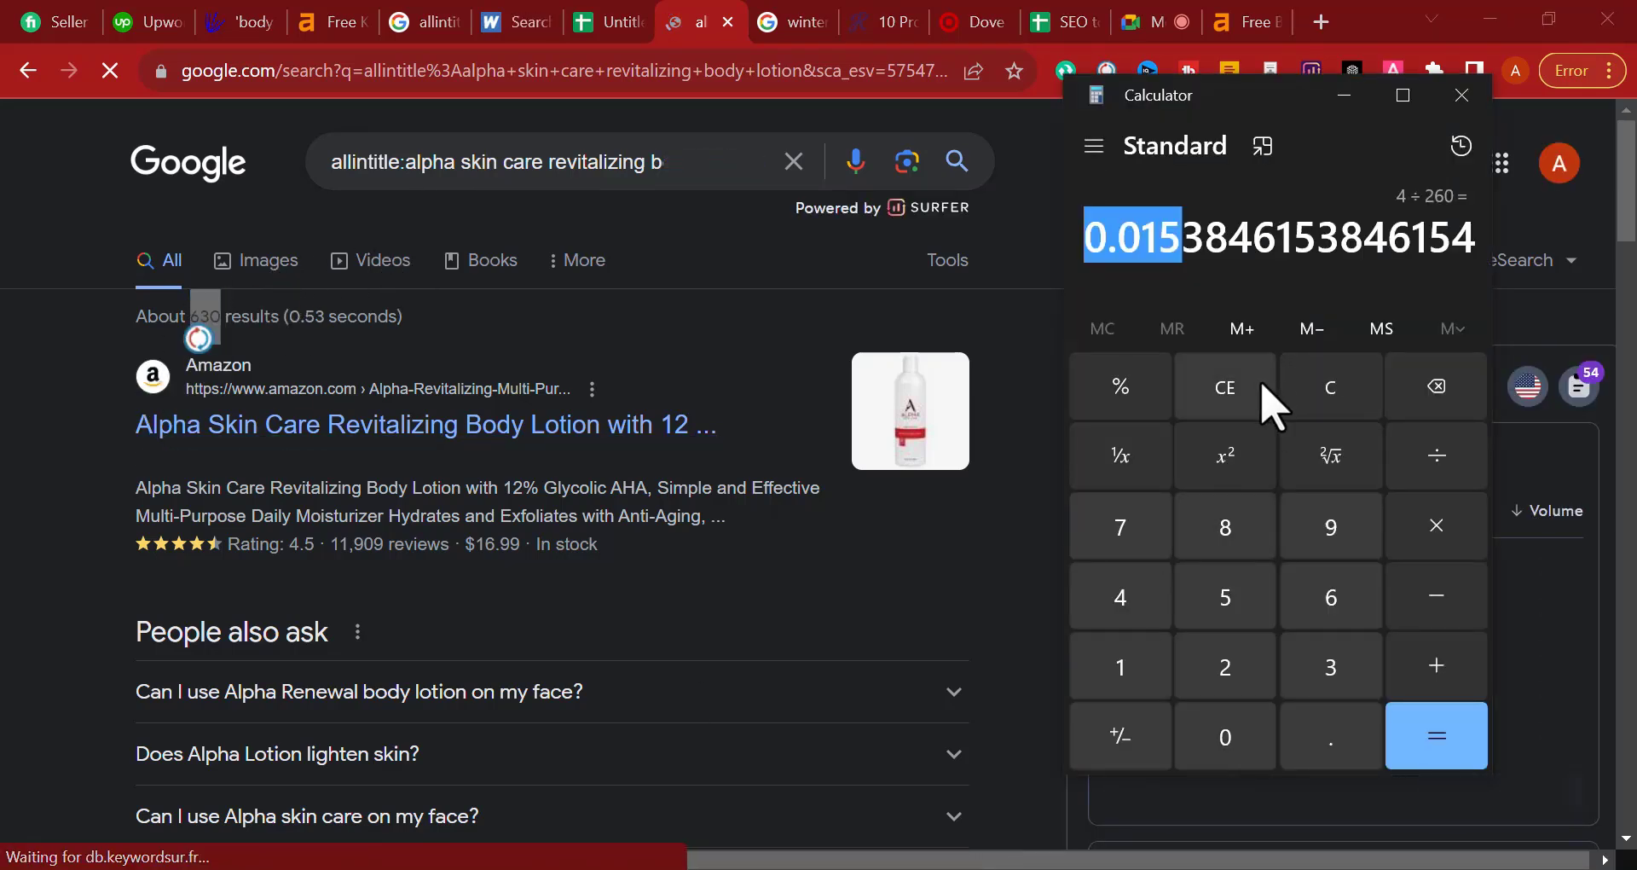
left_click(1317, 388)
left_click(1330, 597)
left_click(1309, 674)
left_click(1215, 757)
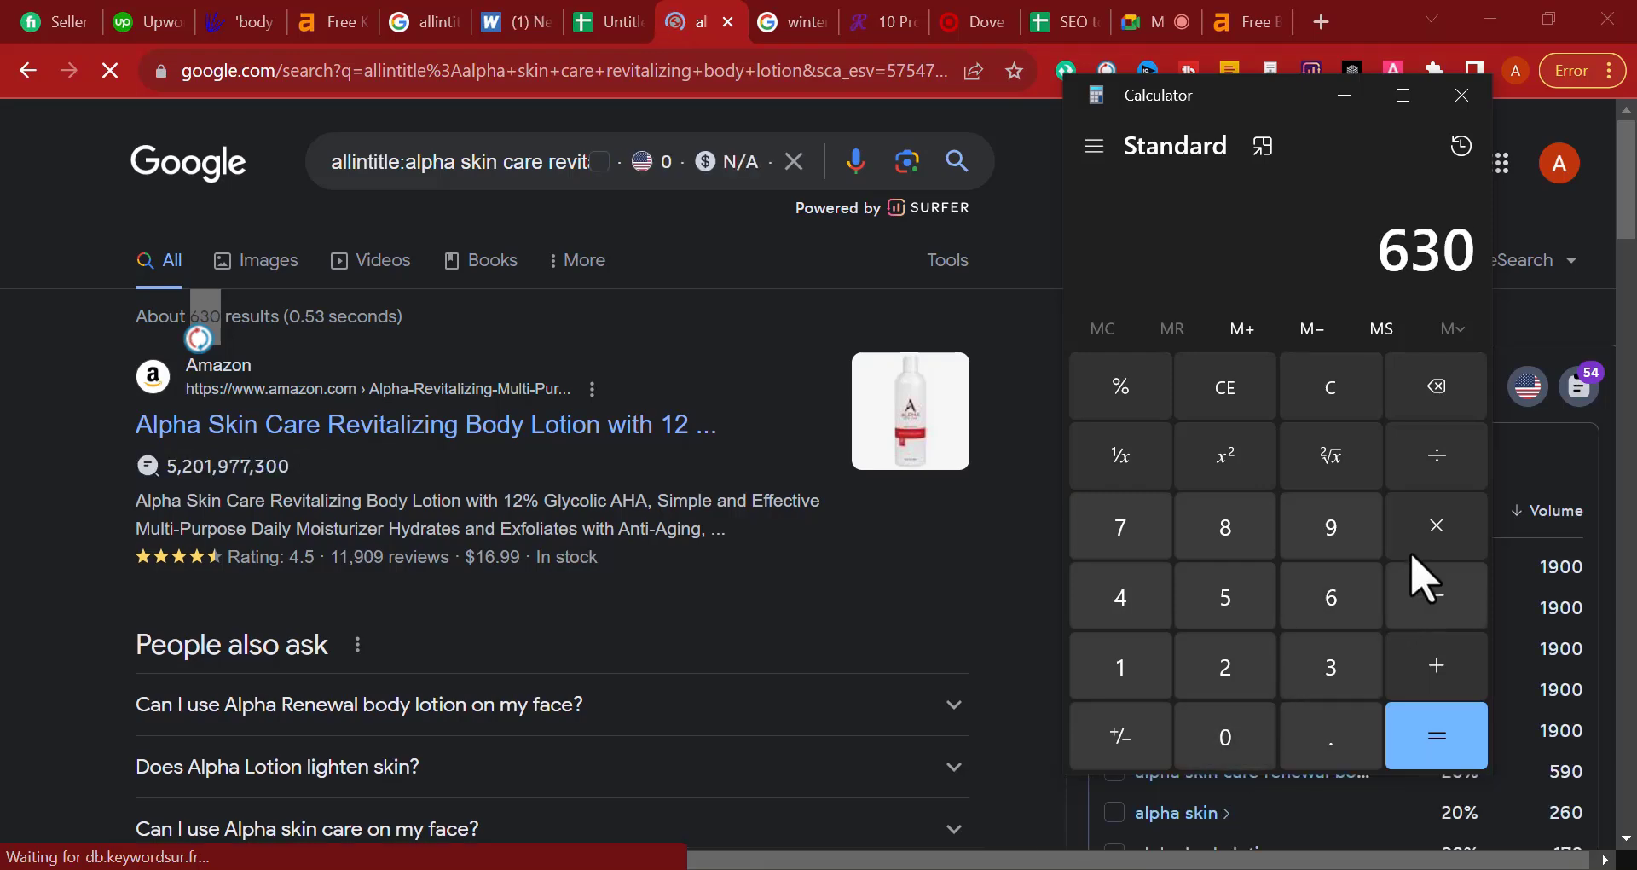
left_click(1445, 546)
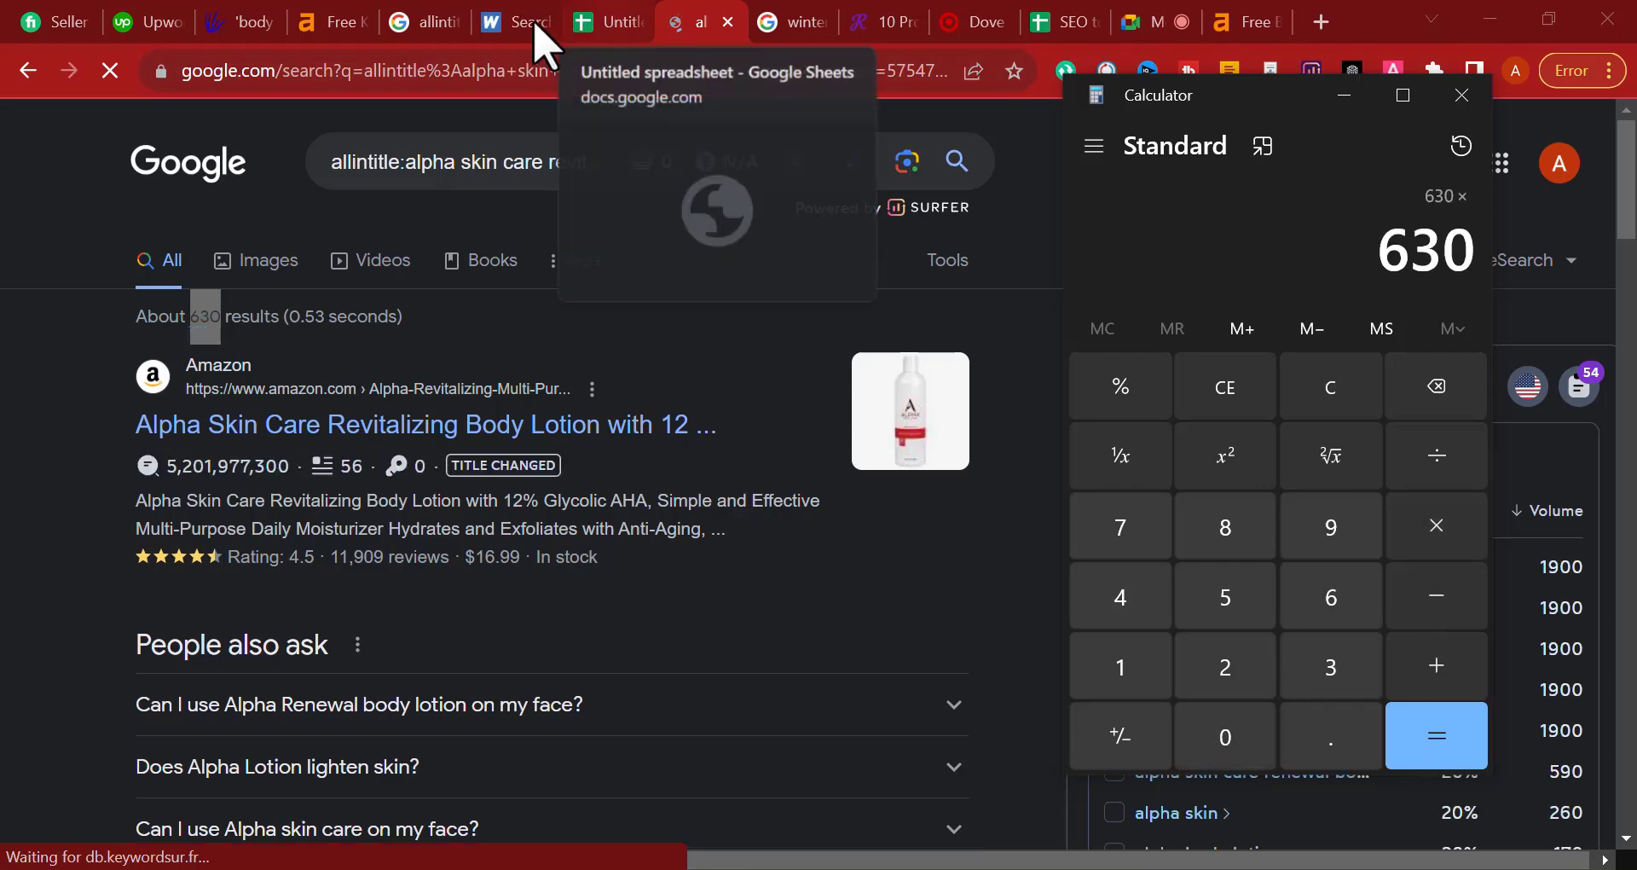
left_click(519, 24)
key("alt+Tab")
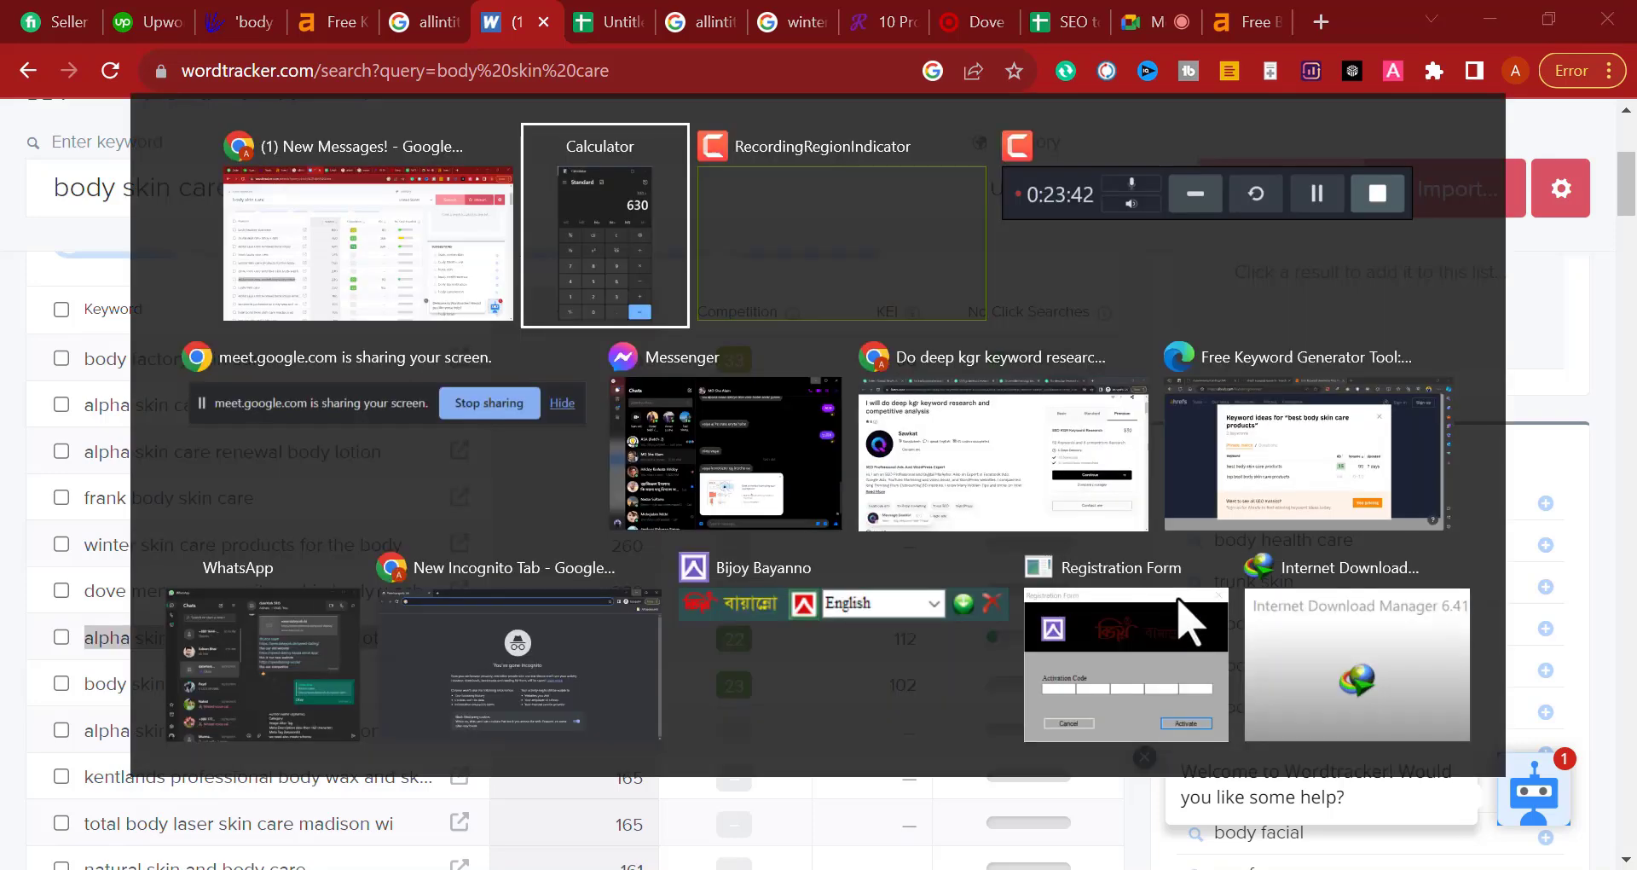
left_click(1225, 670)
left_click(1225, 669)
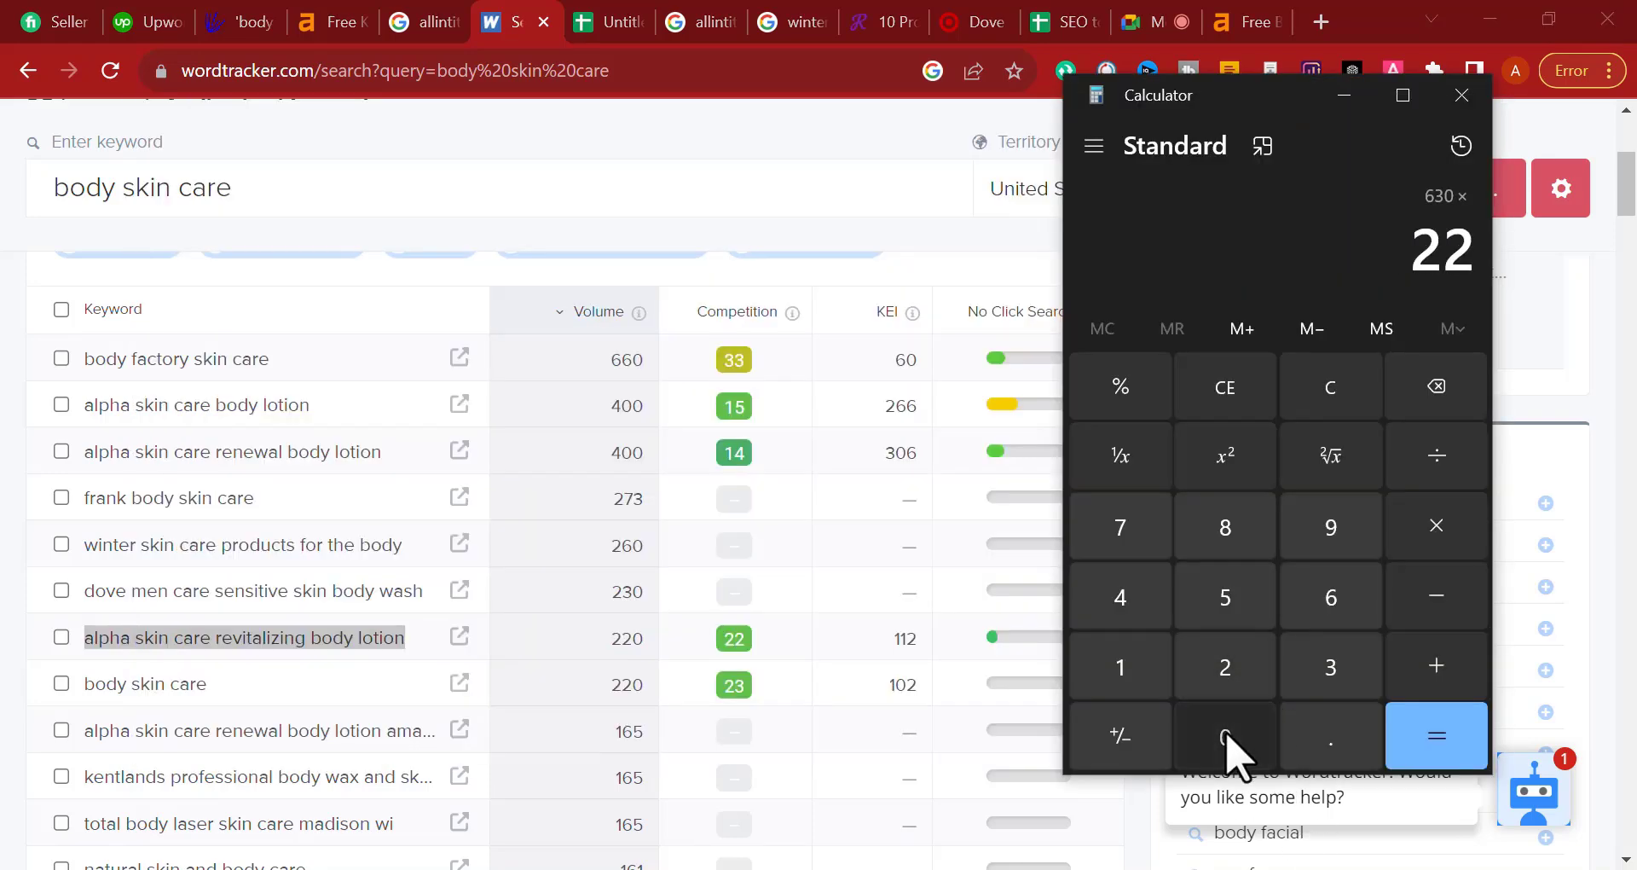
left_click(1228, 737)
left_click(1468, 742)
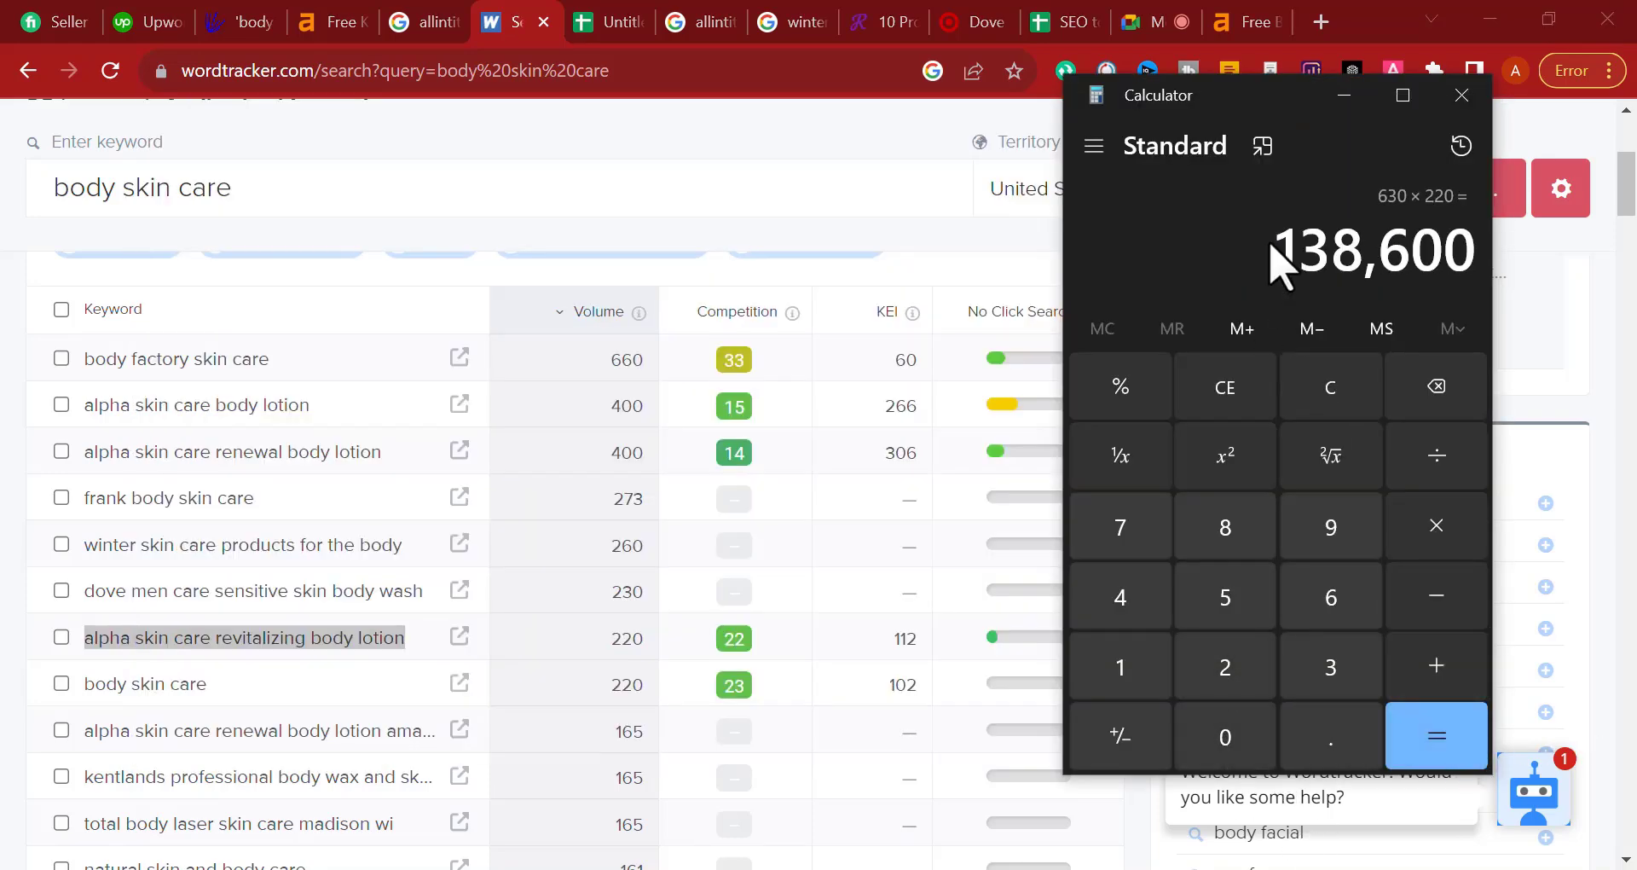
Step: Clear Calculator, work out the keyword's KGR as 630 ÷ 220, and highlight the quotient up to its first decimal
left_click(1343, 396)
left_click(1328, 601)
left_click(716, 25)
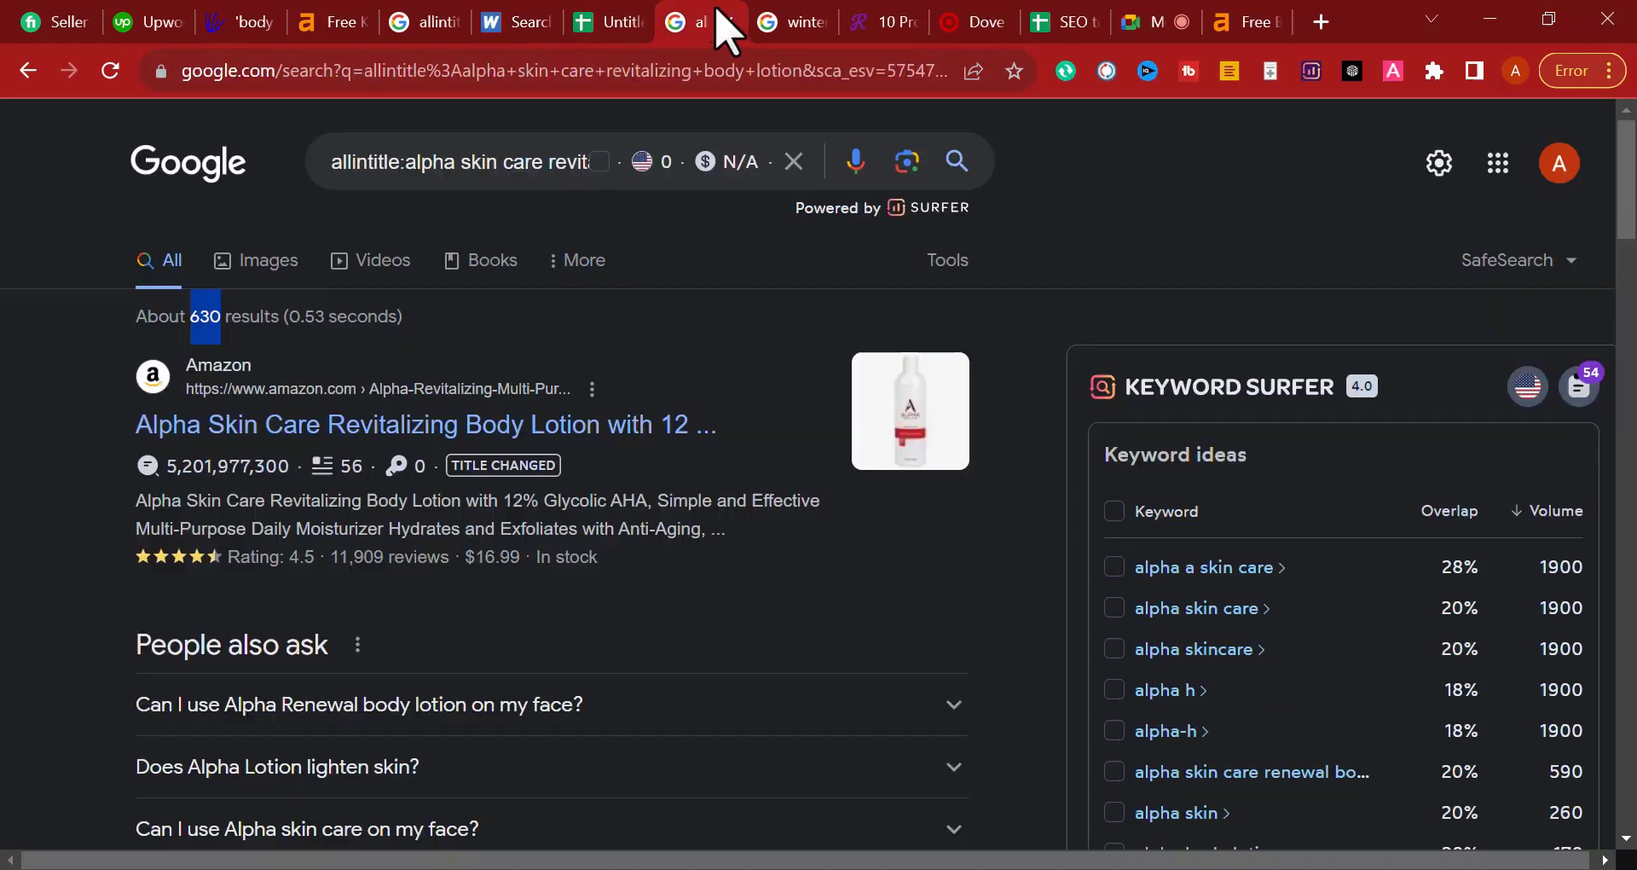
key("alt+Tab")
left_click(1345, 689)
left_click(1225, 735)
left_click(1441, 465)
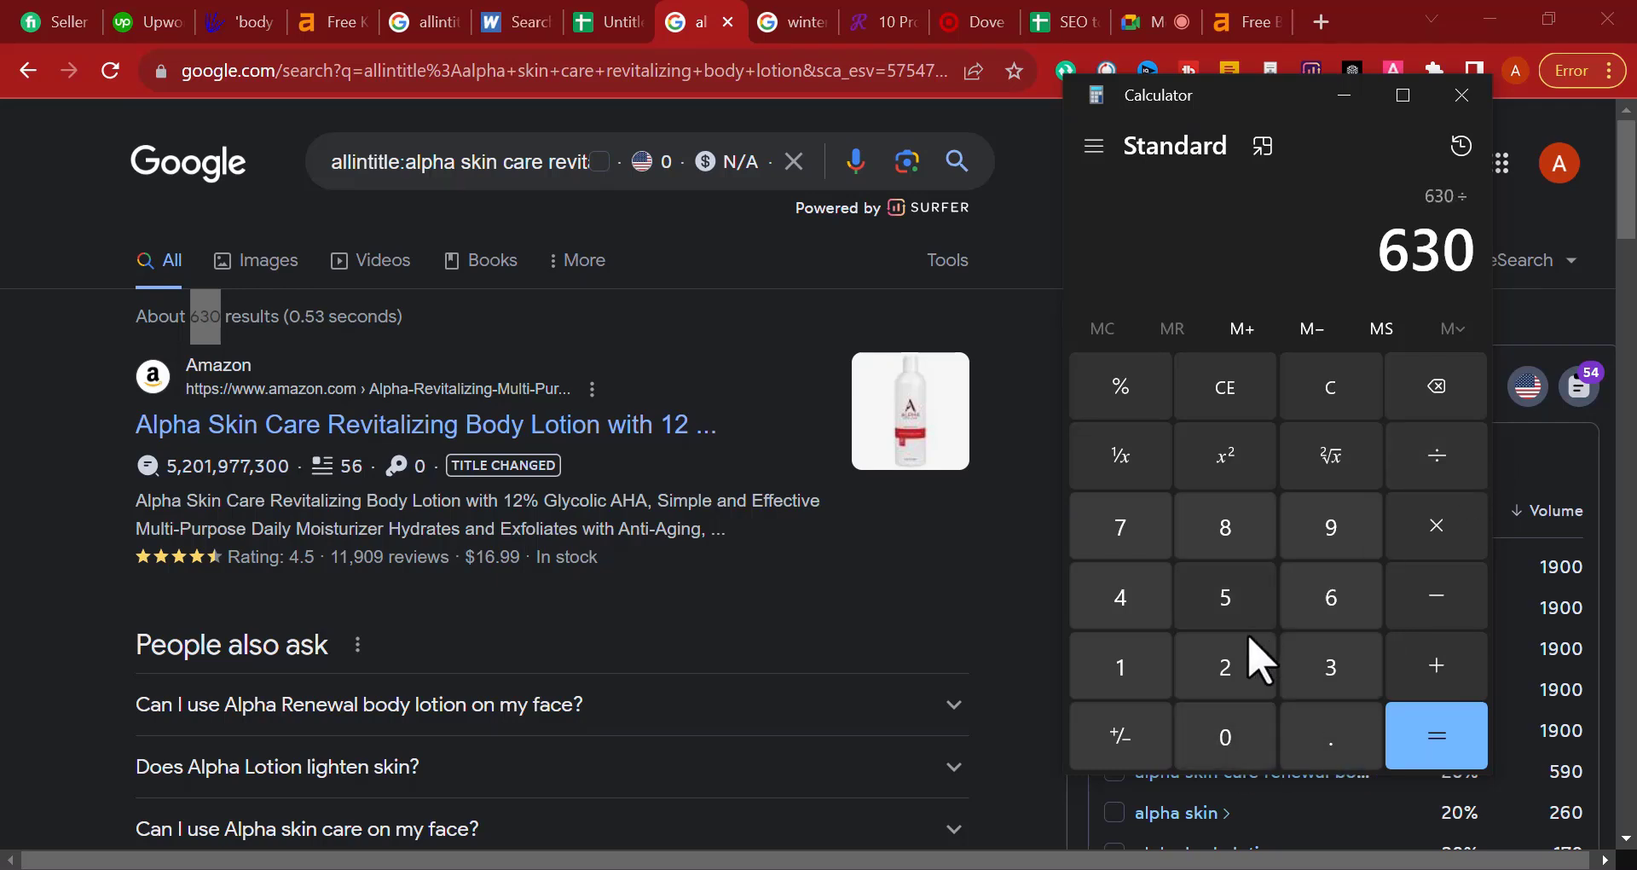
left_click(1225, 673)
left_click(1225, 673)
left_click(1225, 734)
left_click(1436, 735)
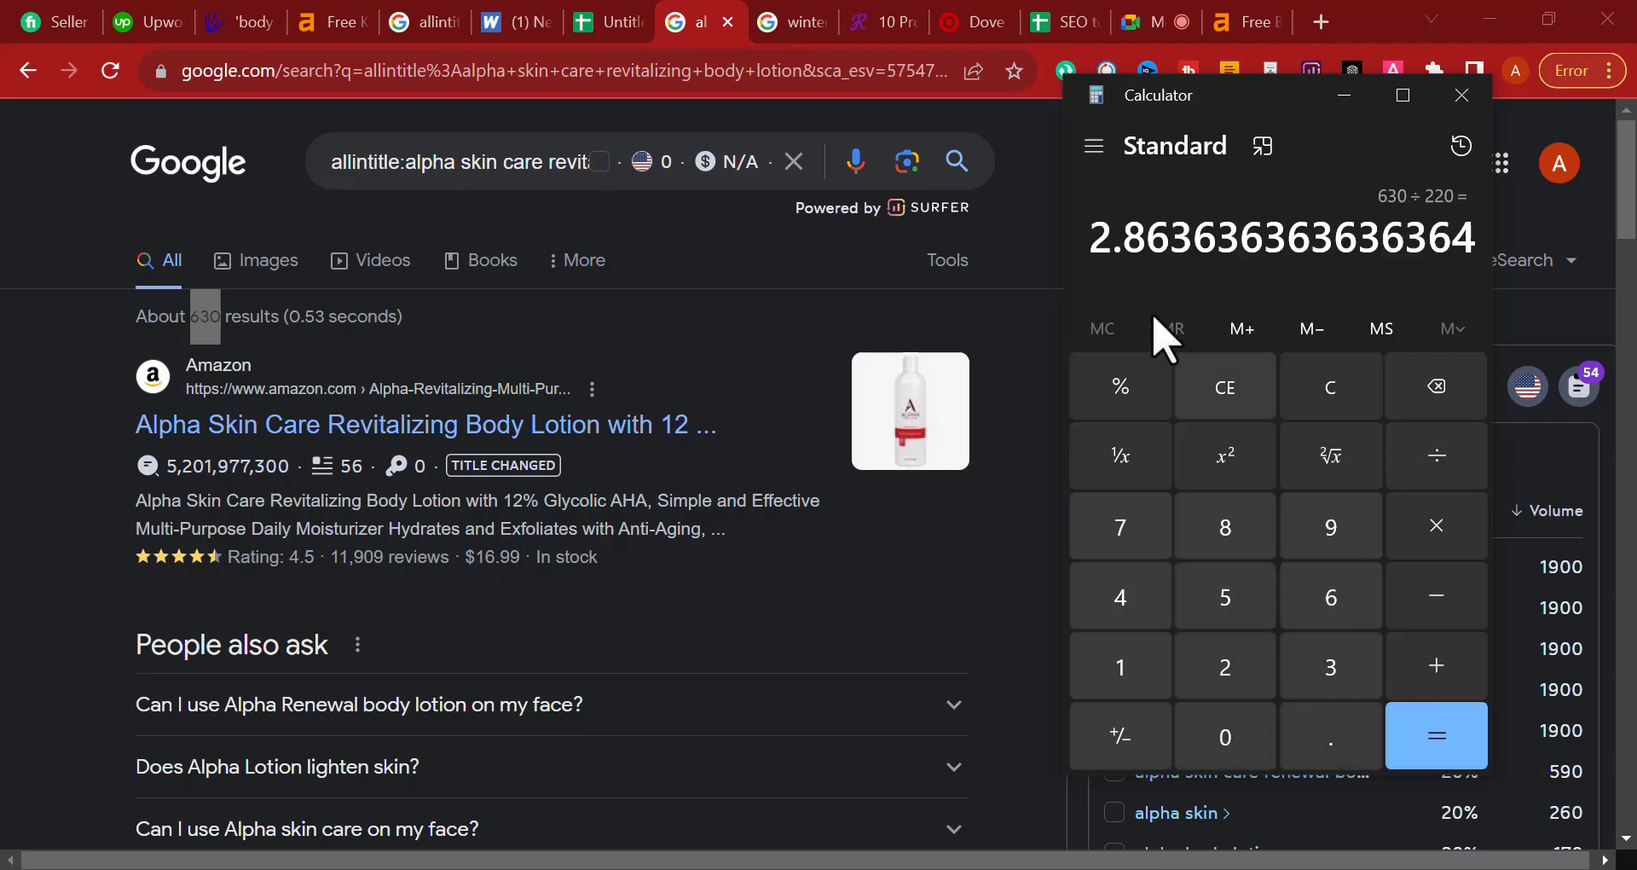
left_click_drag(1142, 238, 1100, 238)
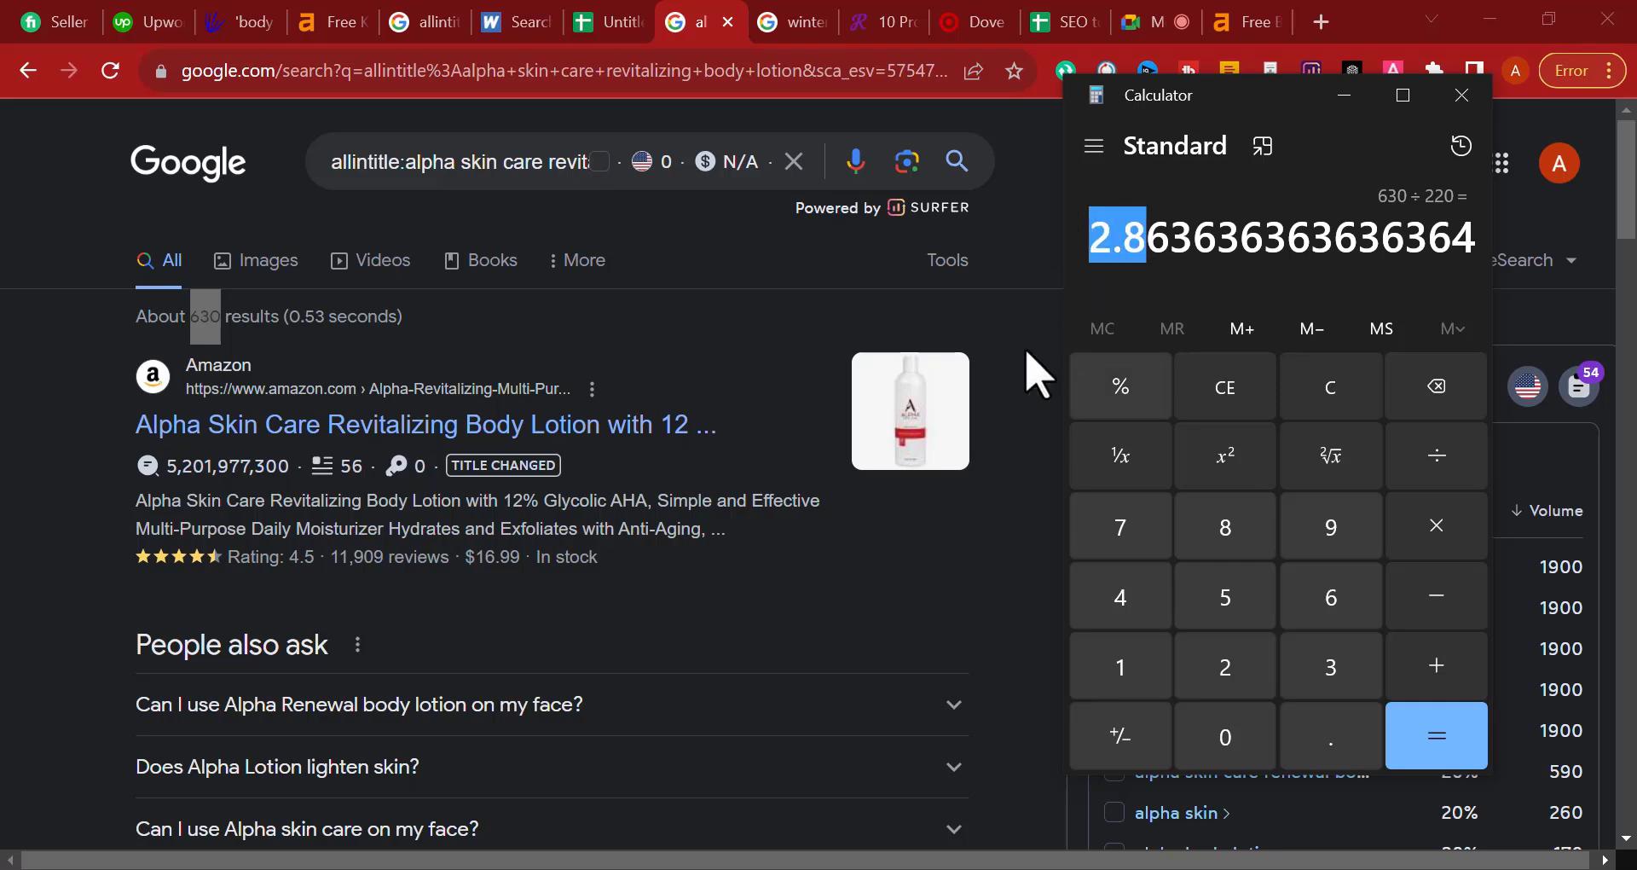
Step: Switch to the keyword spreadsheet and review the two completed keyword entries in rows 3 and 4
left_click(883, 23)
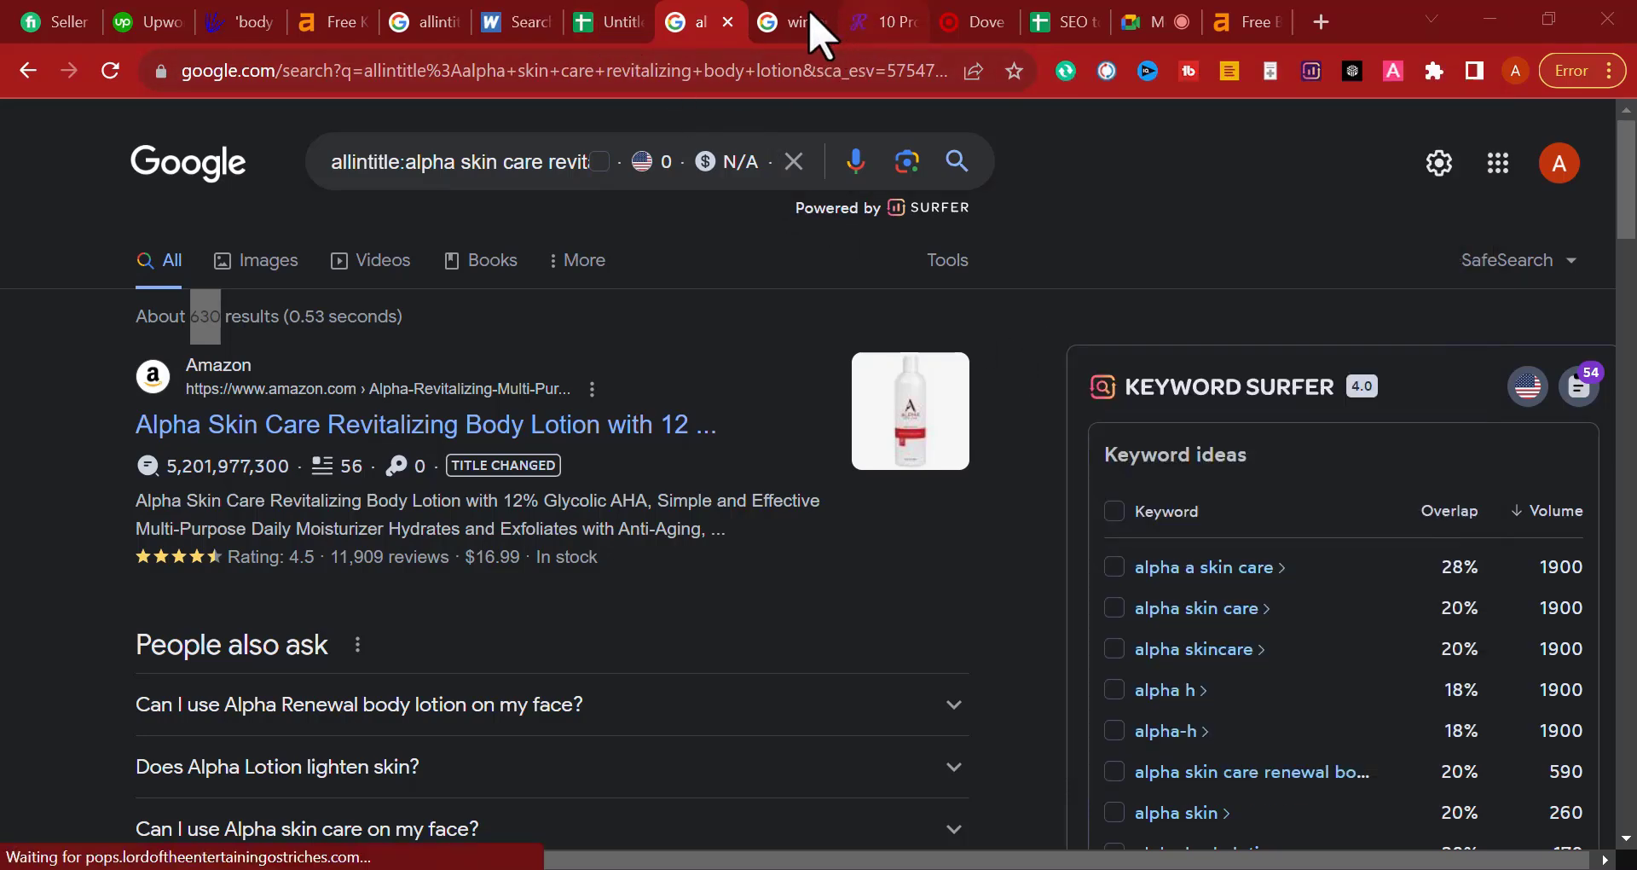
left_click(588, 23)
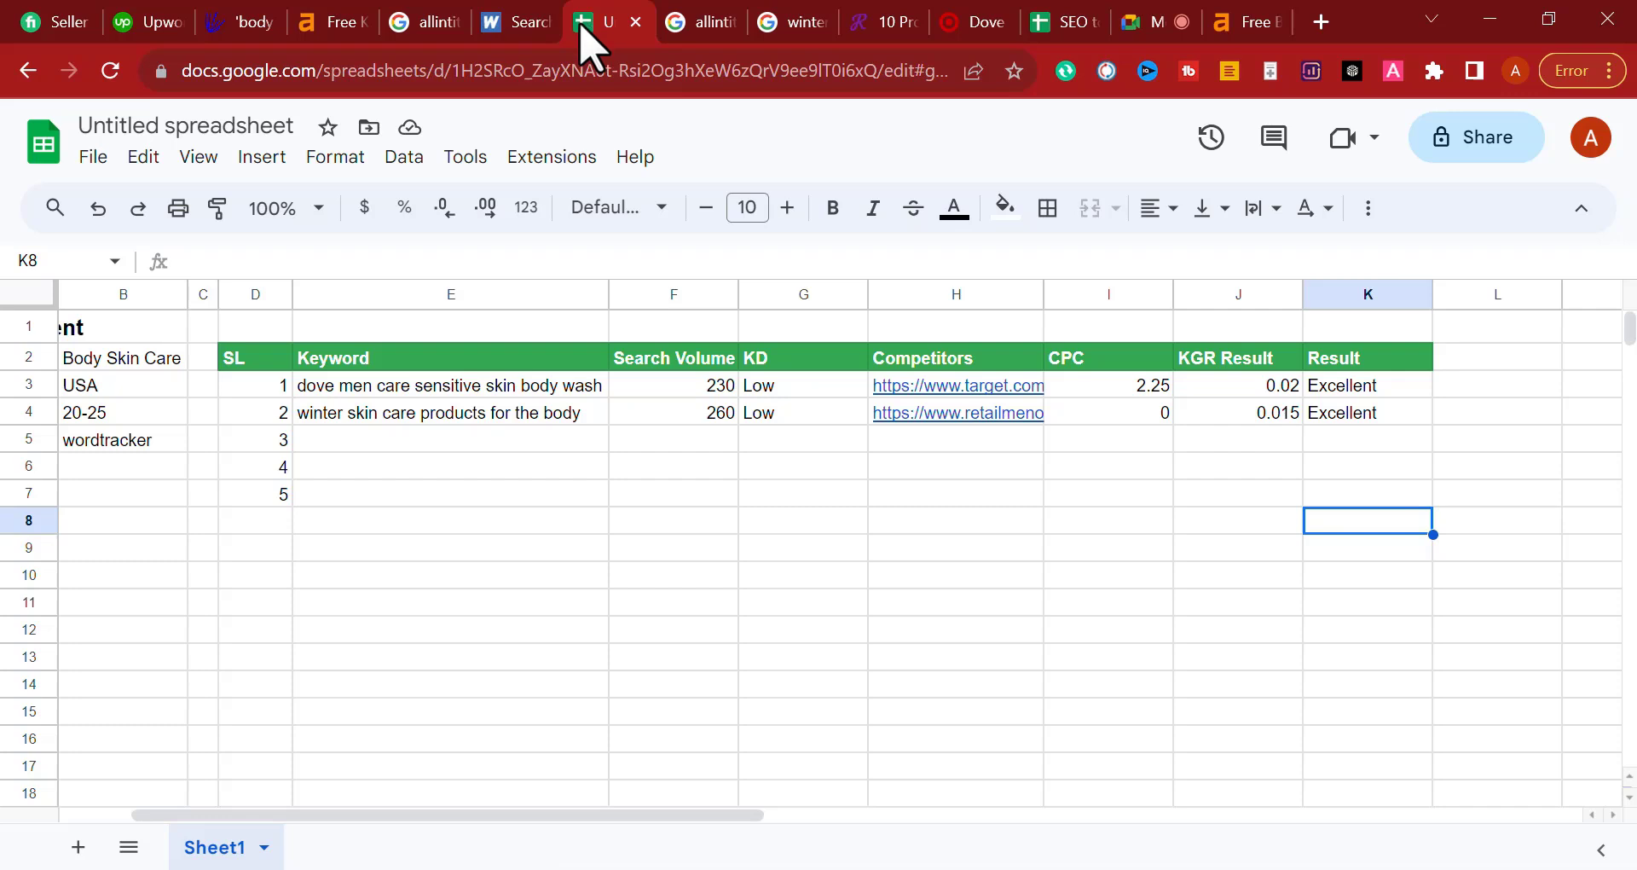
left_click(545, 577)
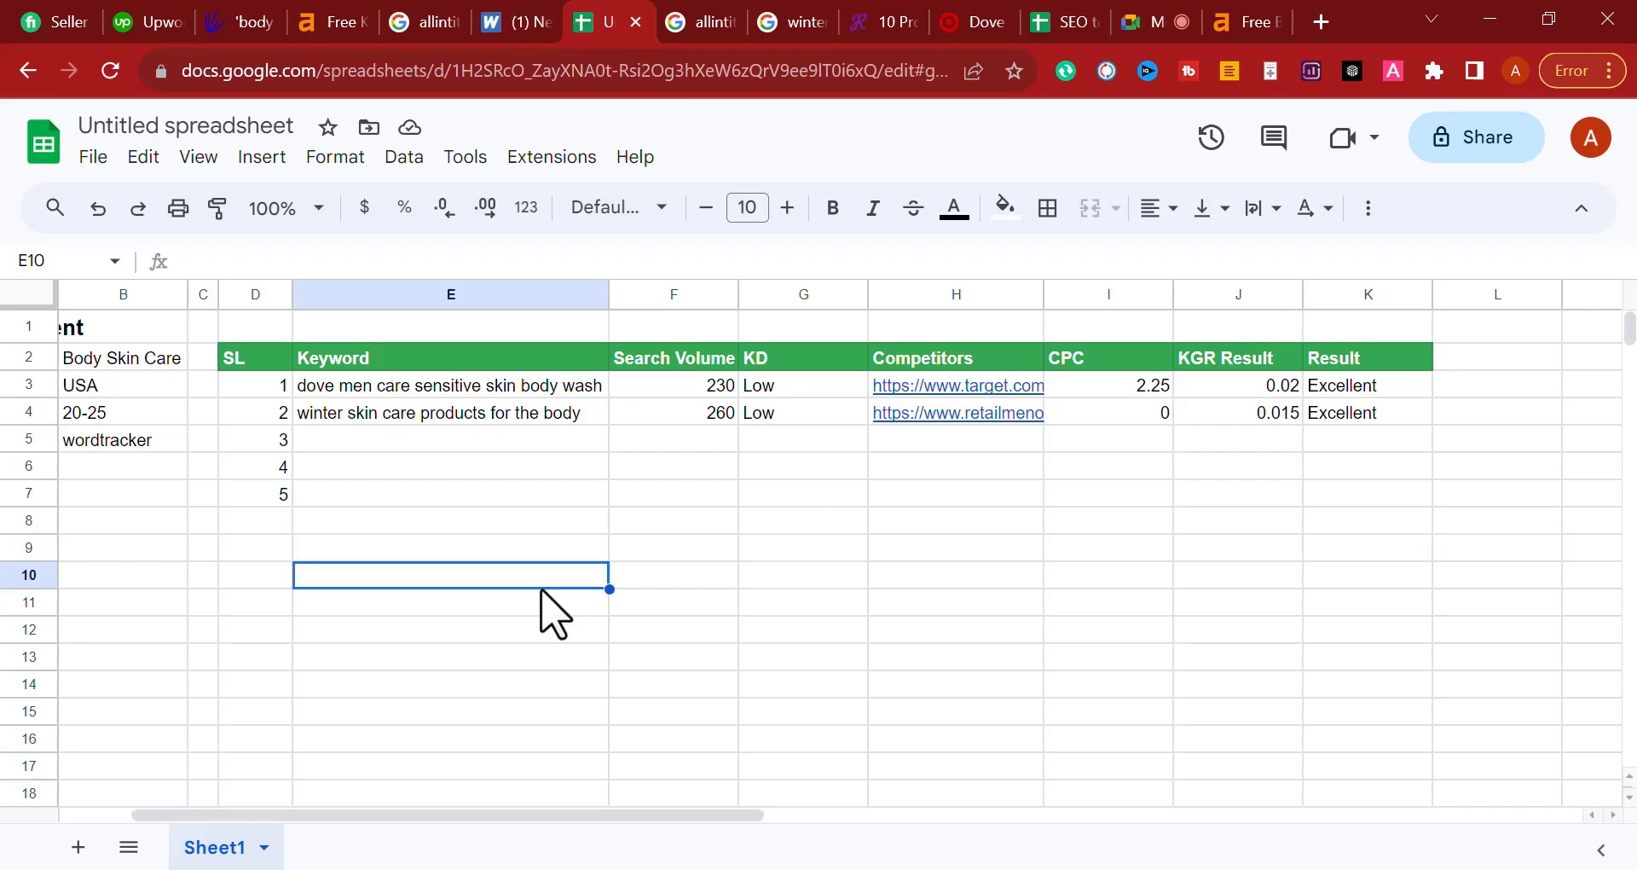
left_click_drag(458, 433, 1242, 461)
left_click(802, 520)
left_click_drag(375, 396, 1296, 750)
left_click(1086, 689)
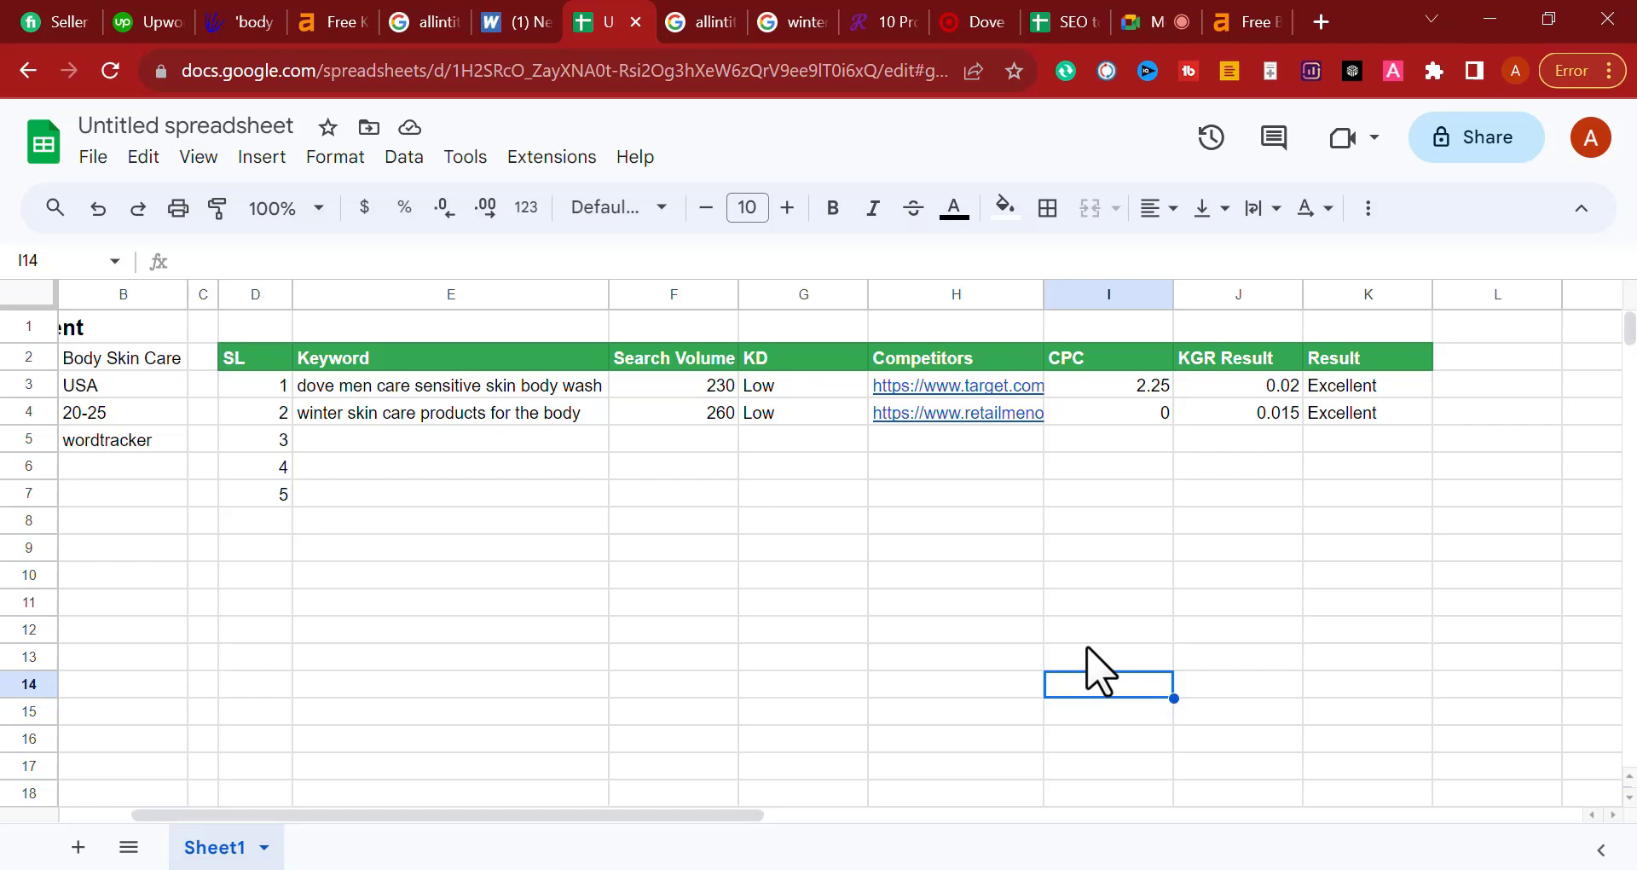
left_click_drag(328, 392, 1204, 426)
left_click(955, 520)
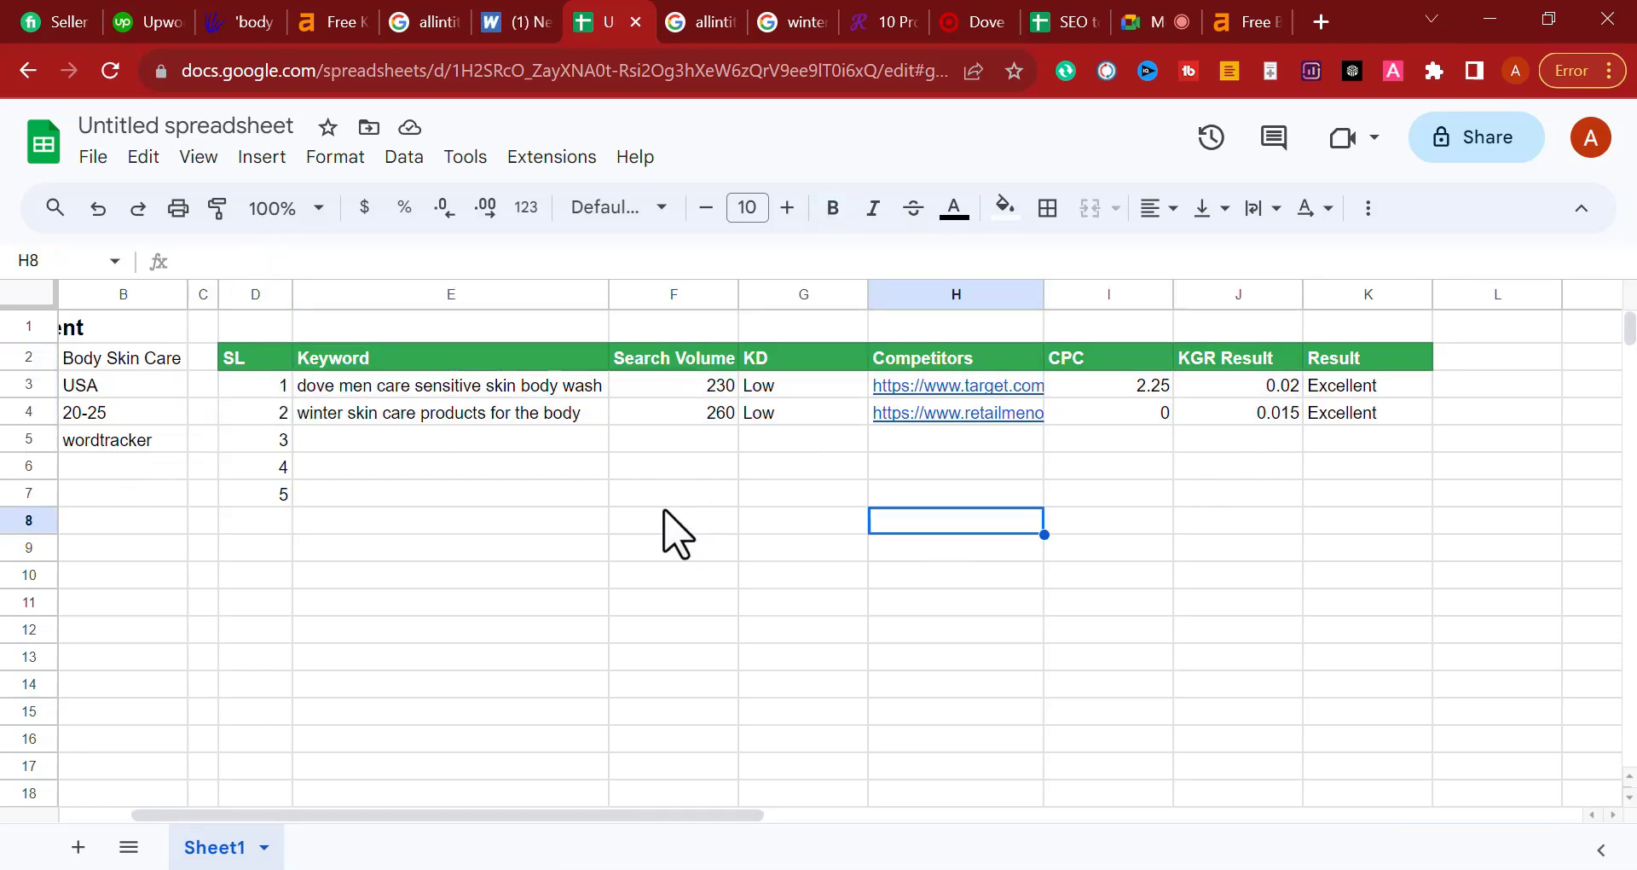
left_click(635, 524)
Step: Open empty keyword cell E5, return to the Wordtracker results, and tick "alpha skin care renewal body lotion amazon"
left_click(509, 440)
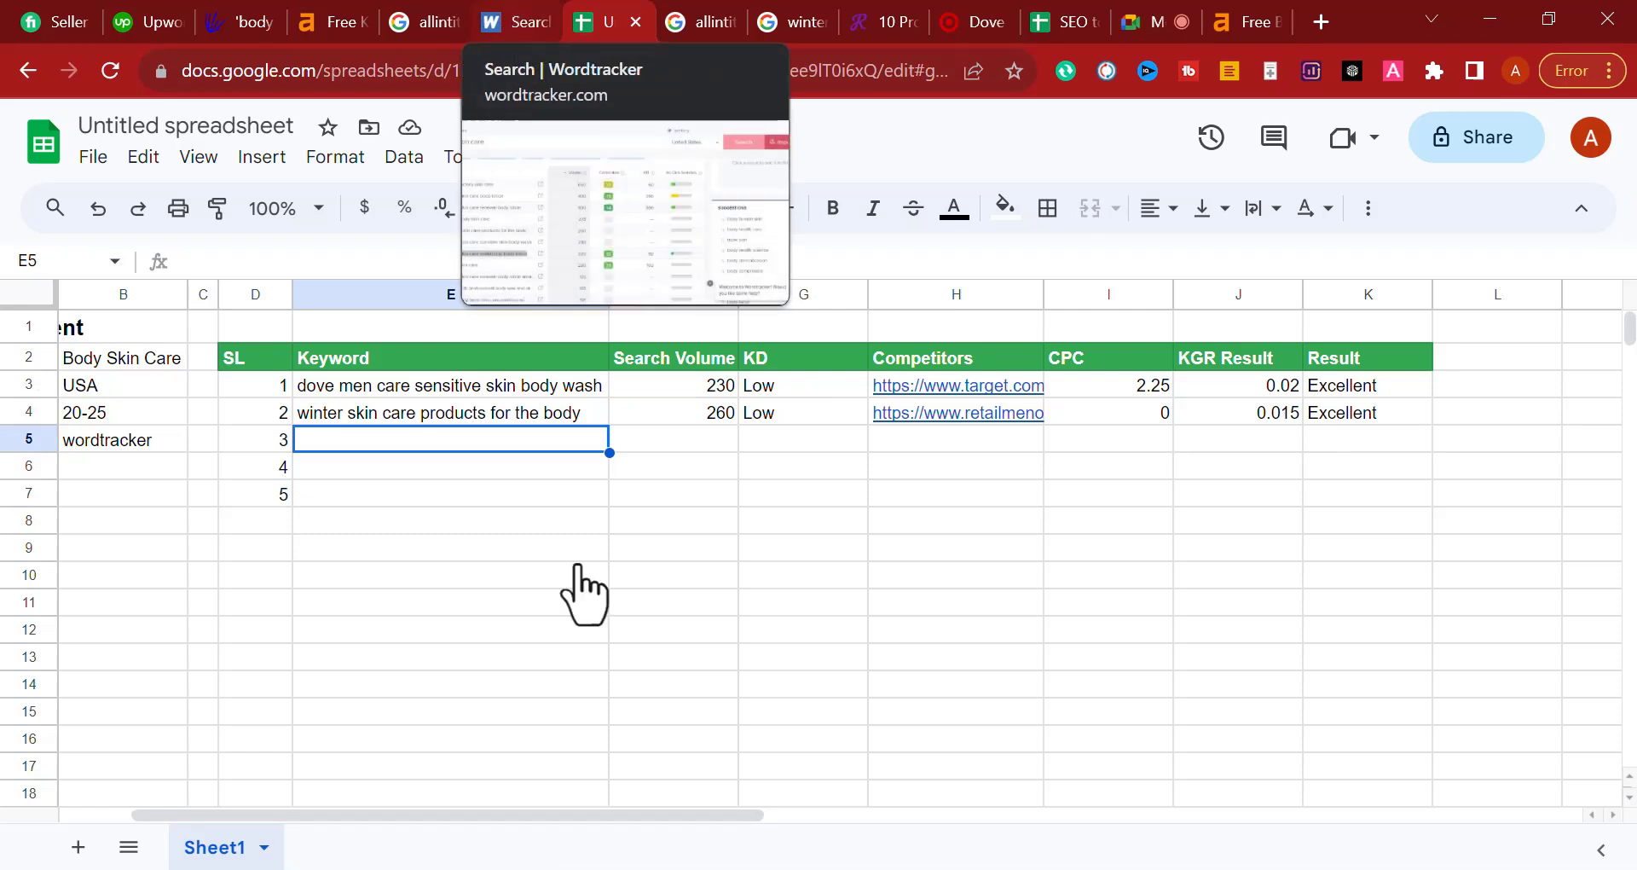
double_click(542, 442)
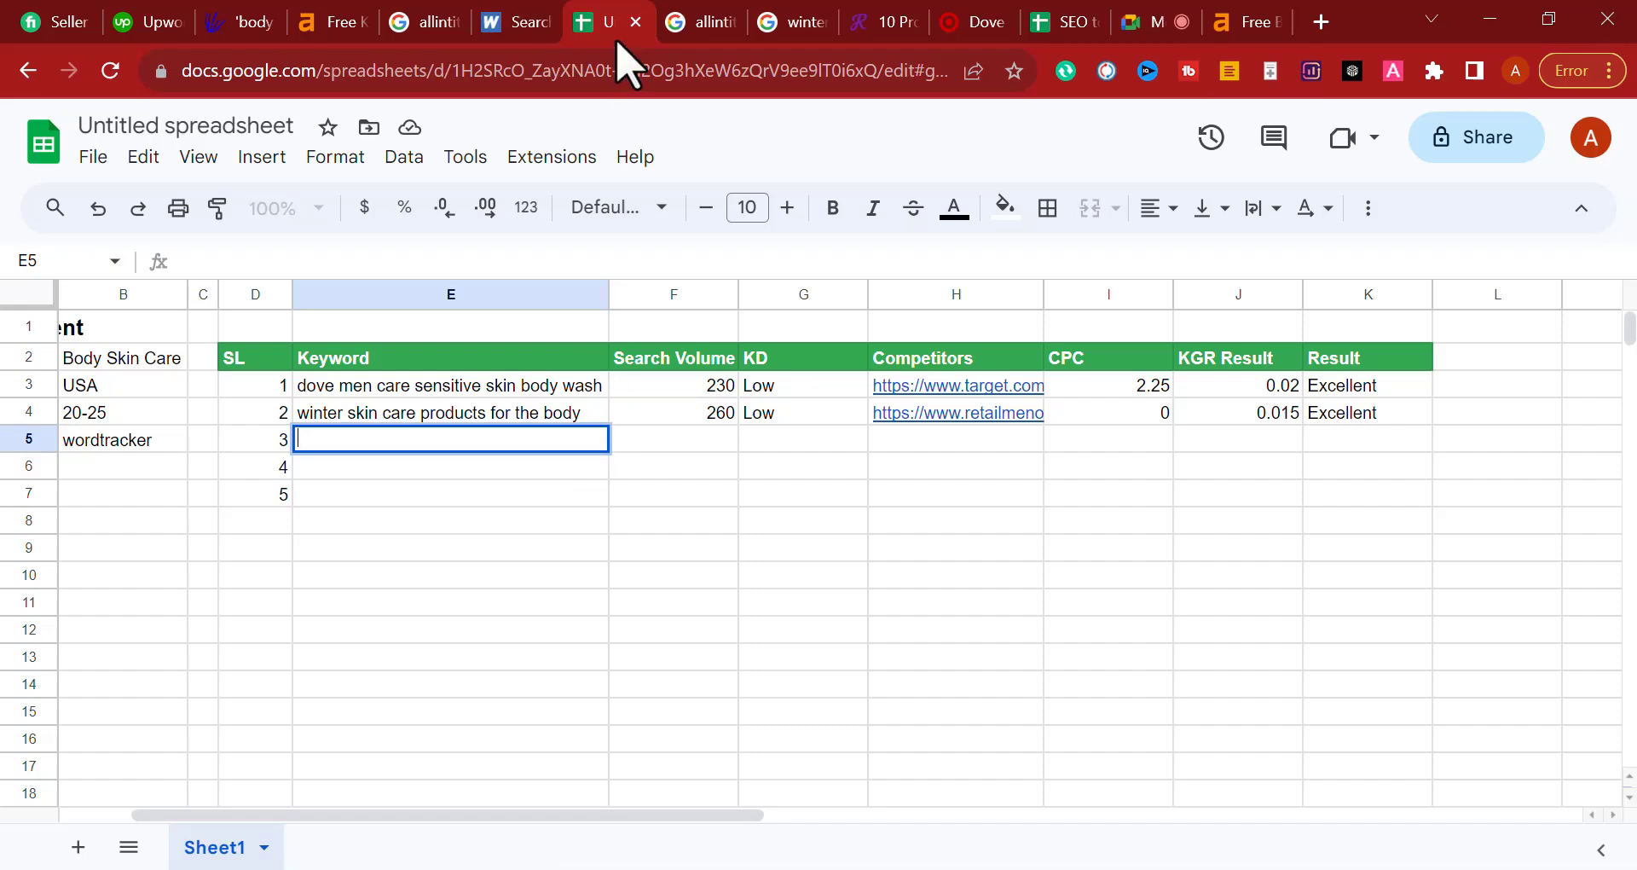
left_click(509, 22)
scroll(903, 468, "down", 1)
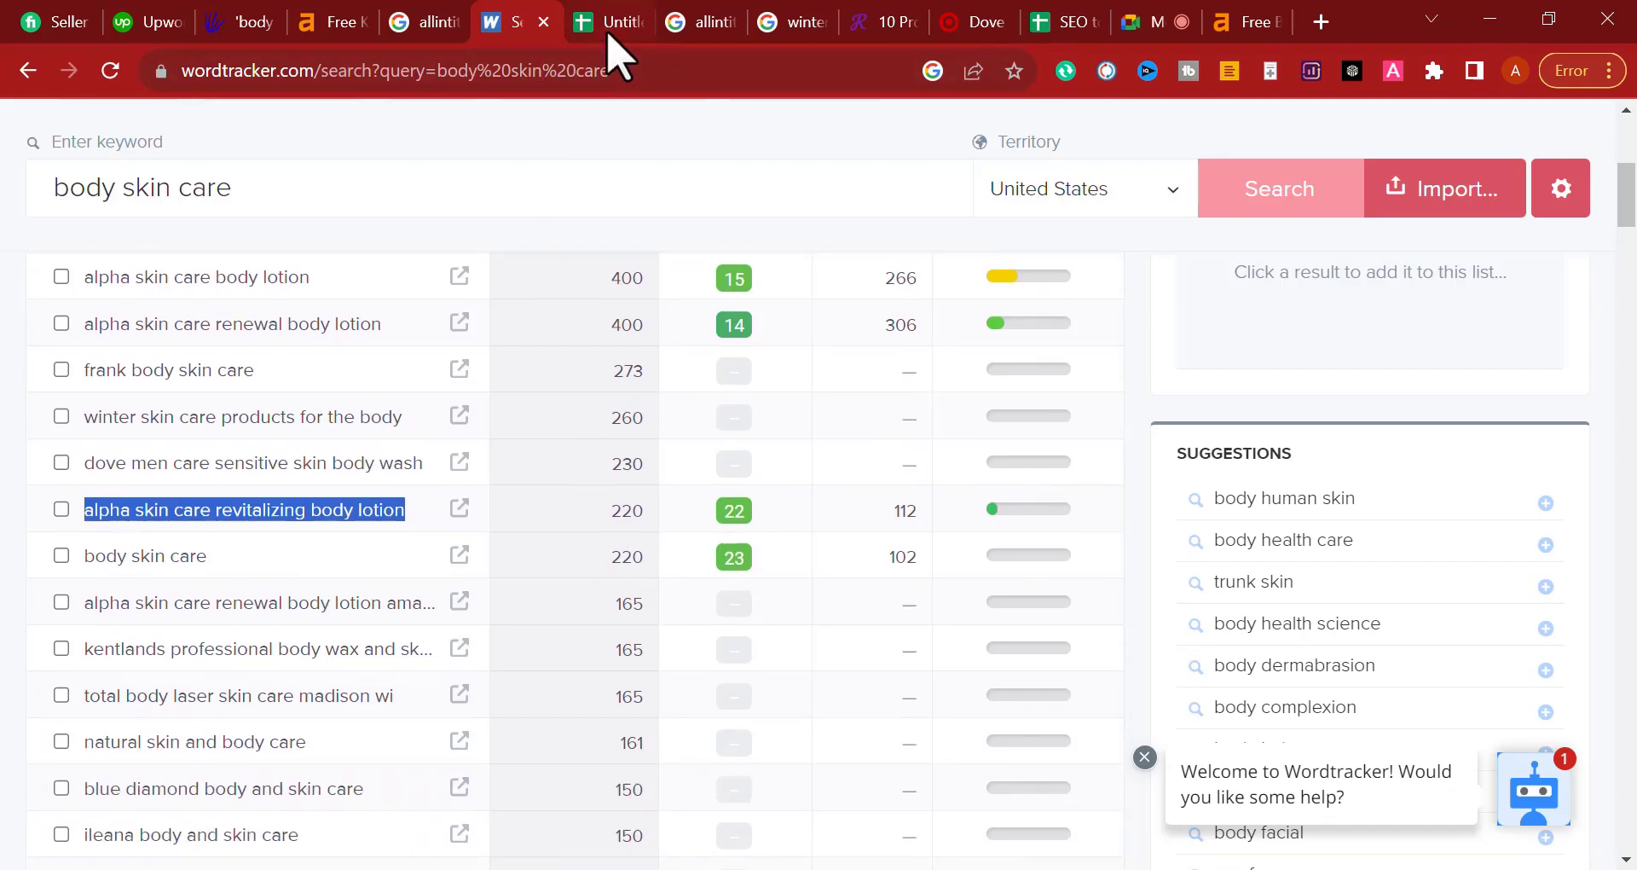
left_click(1173, 15)
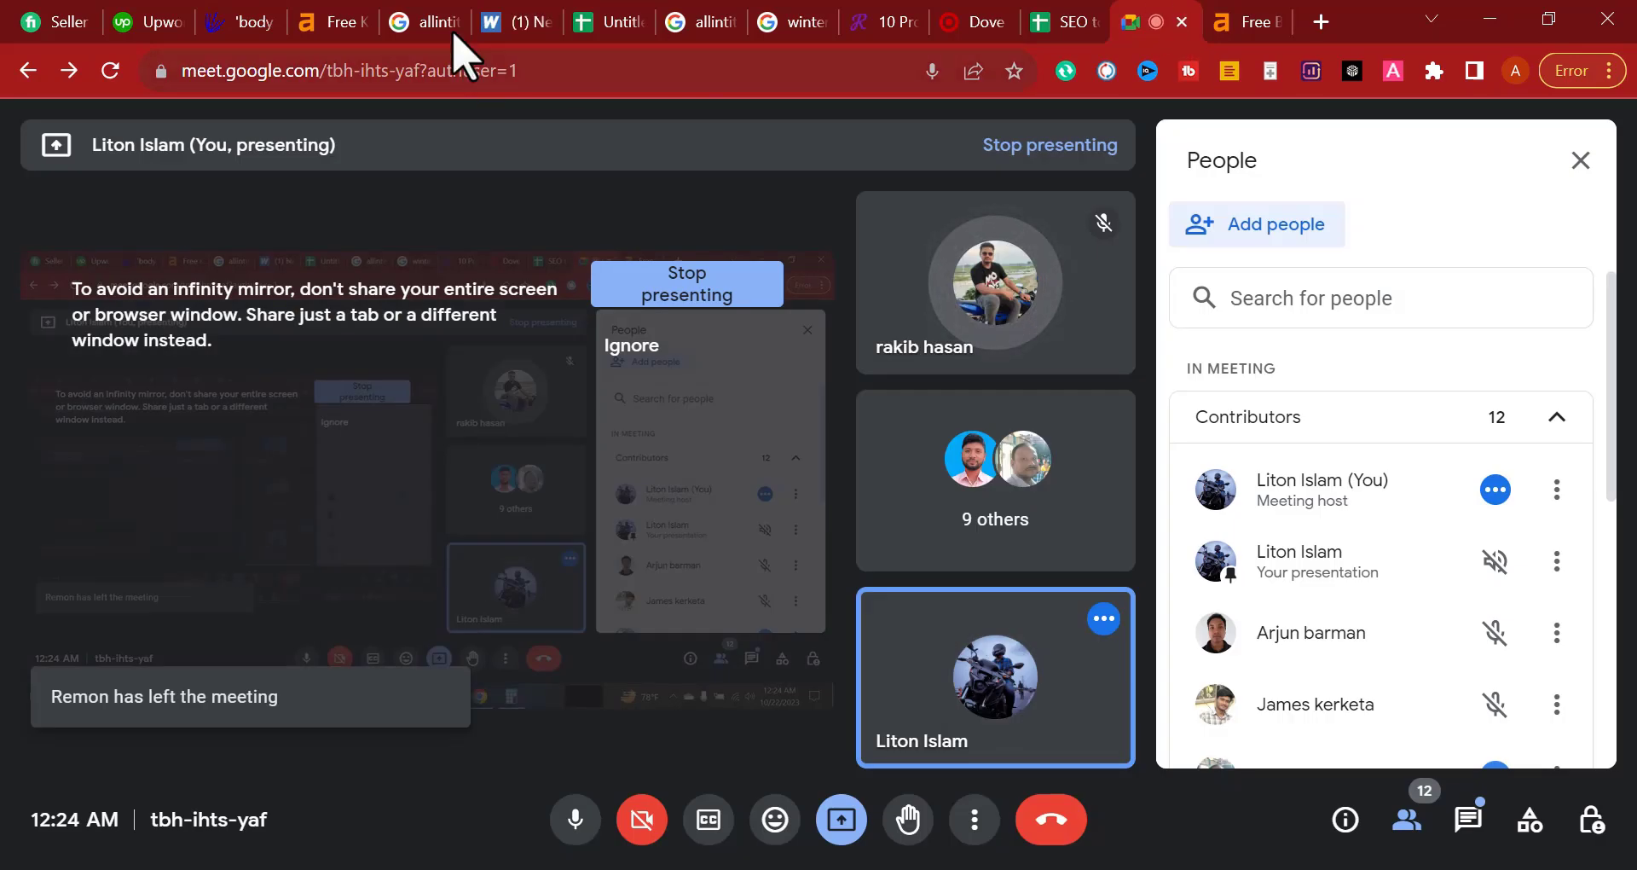
left_click(516, 24)
left_click(419, 24)
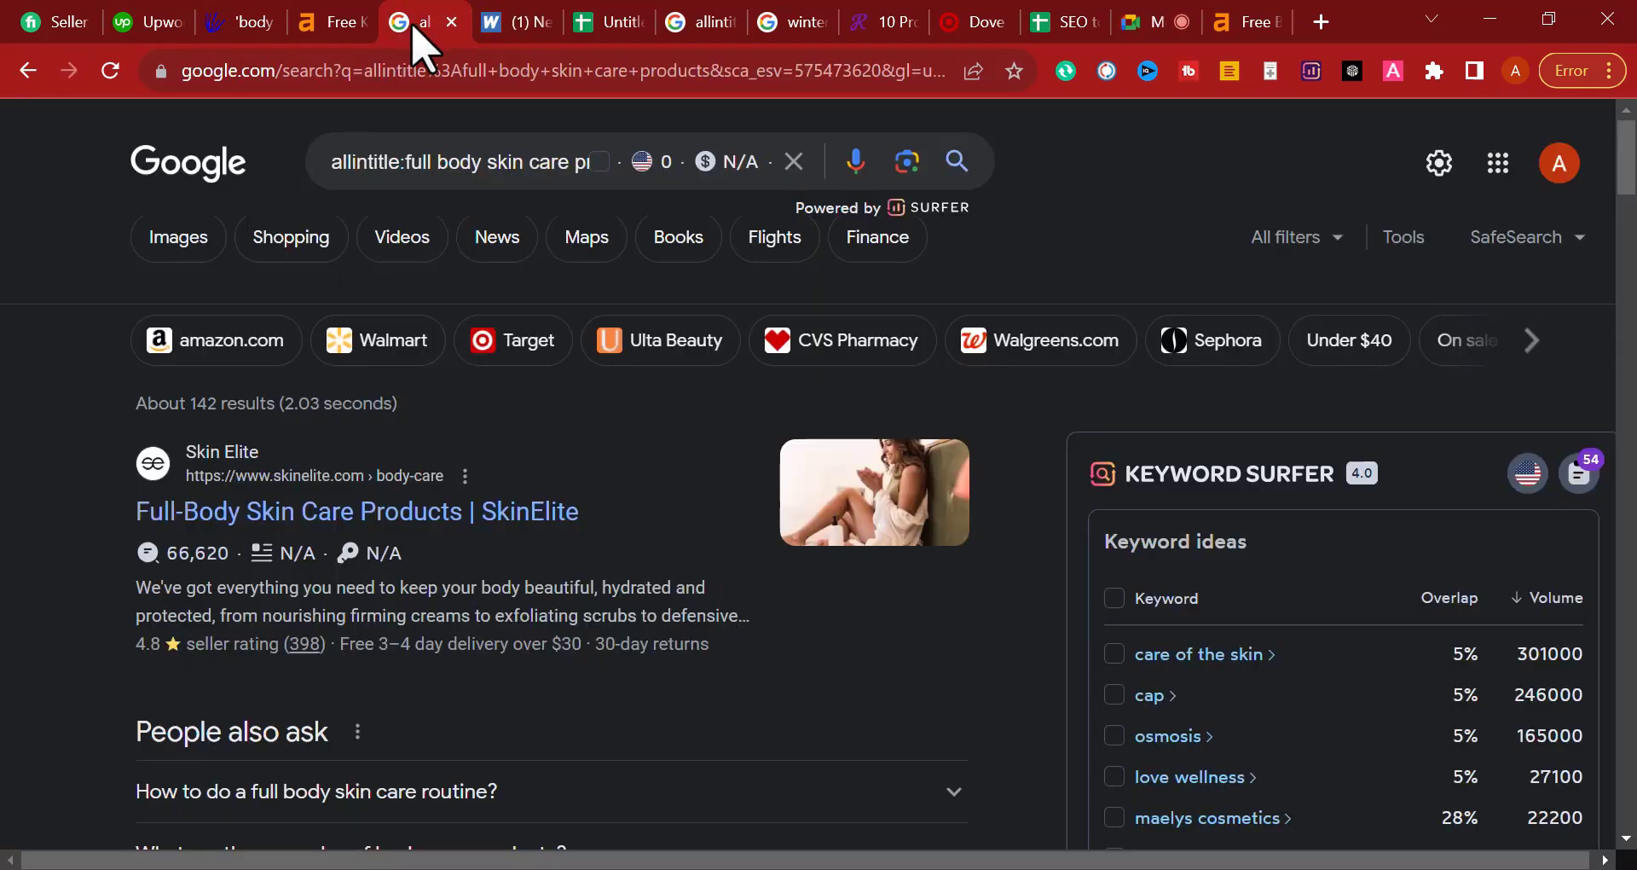
left_click(498, 22)
scroll(209, 533, "down", 1)
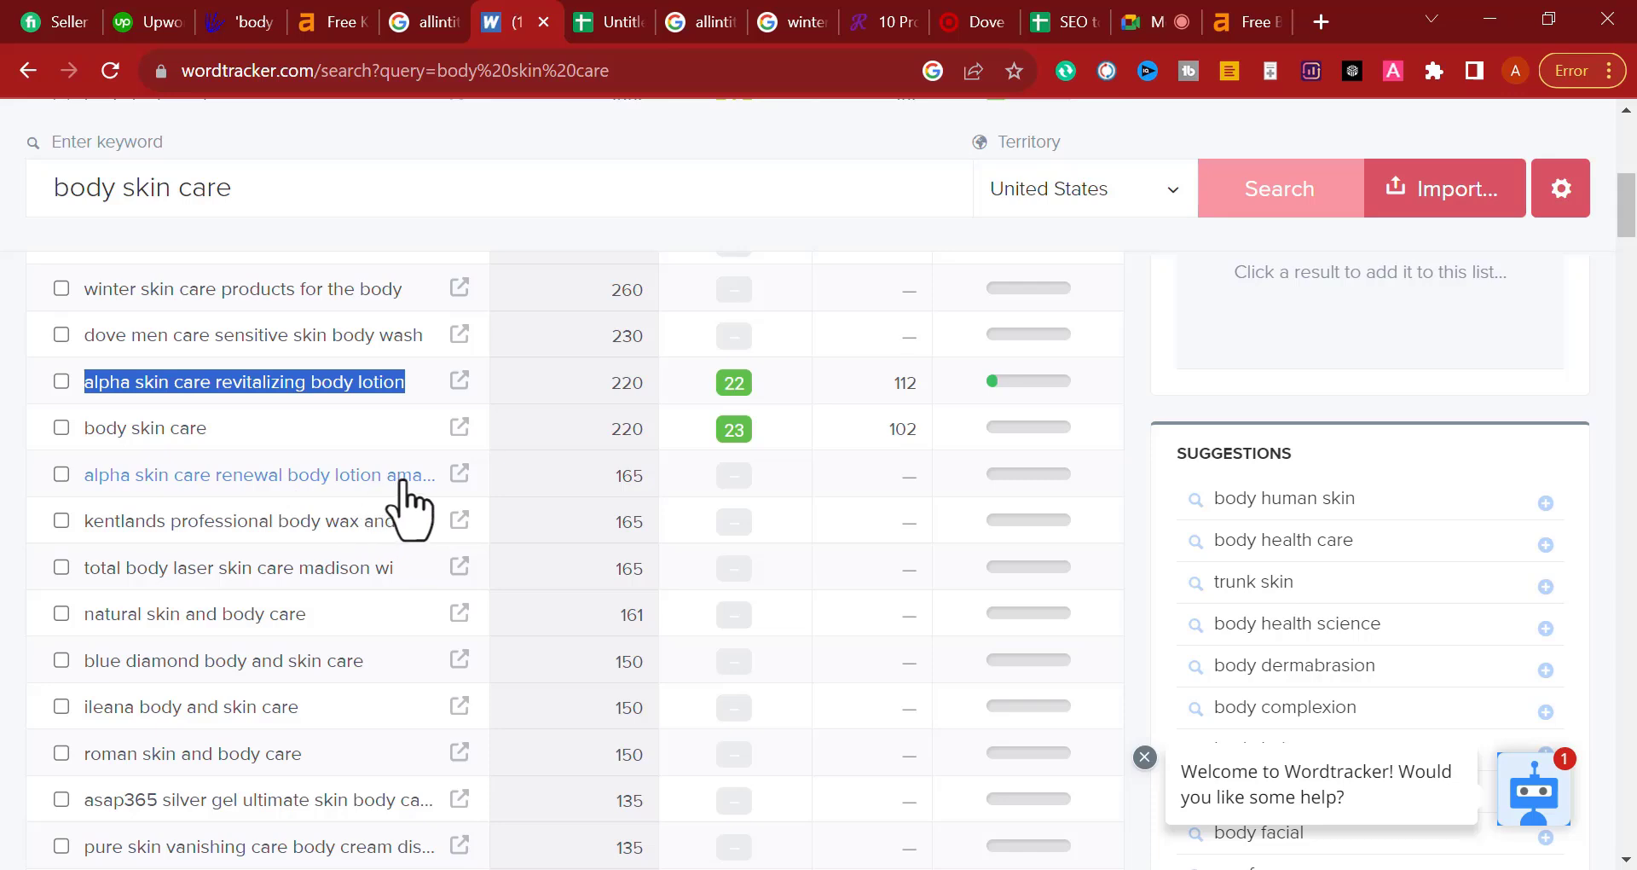
left_click(62, 474)
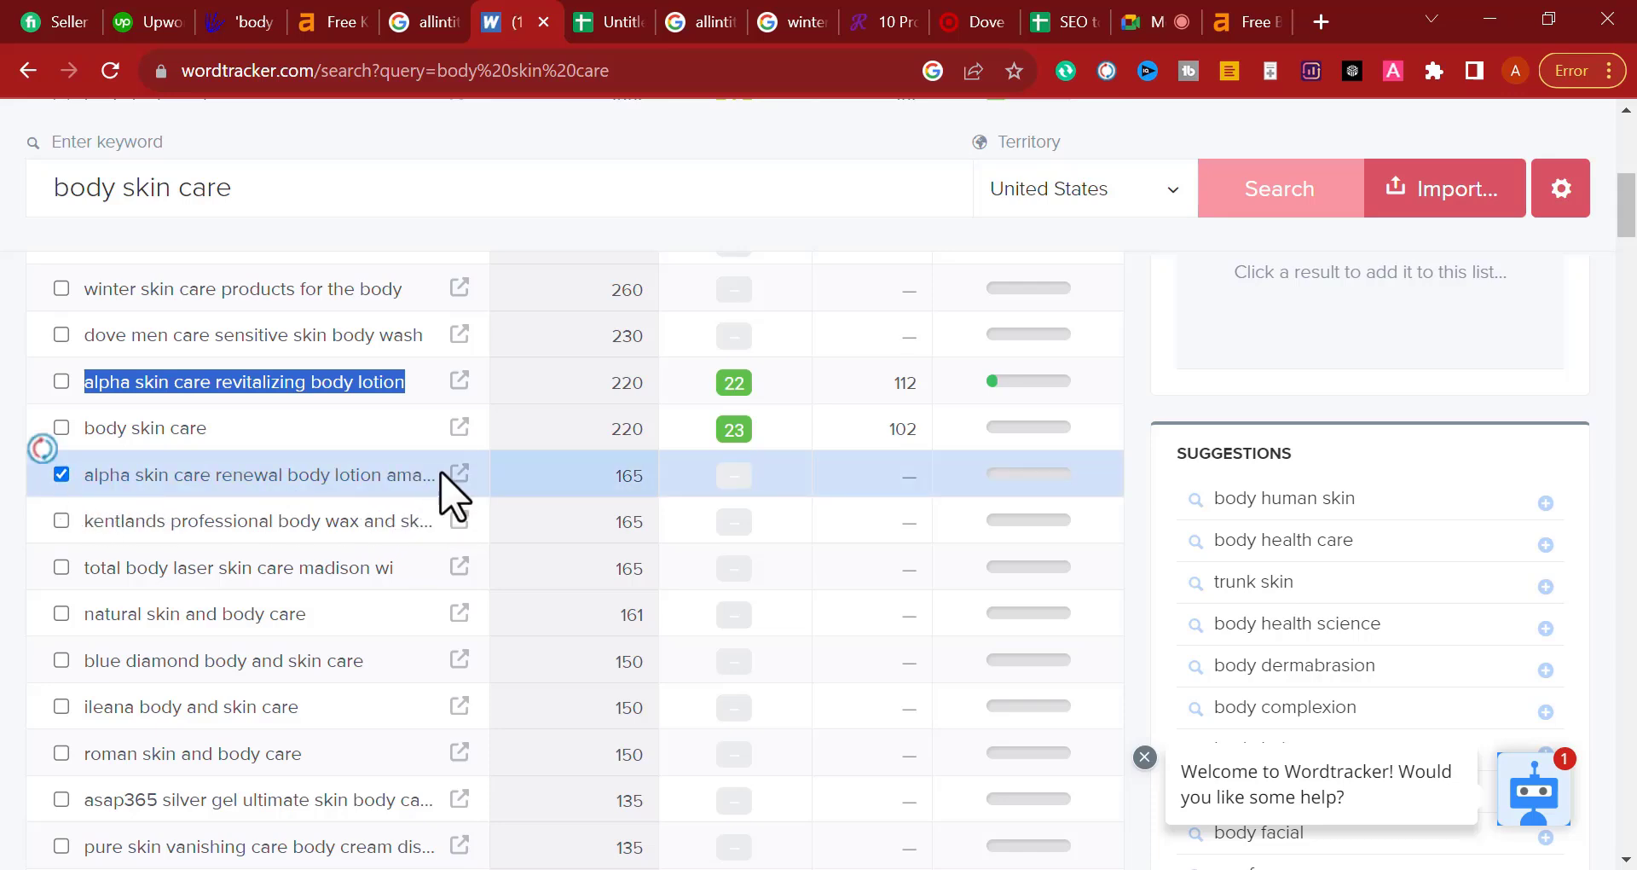
Step: Open the ticked keyword's overview in Wordtracker, copy its full name from the heading, and close the overview
middle_click(467, 475)
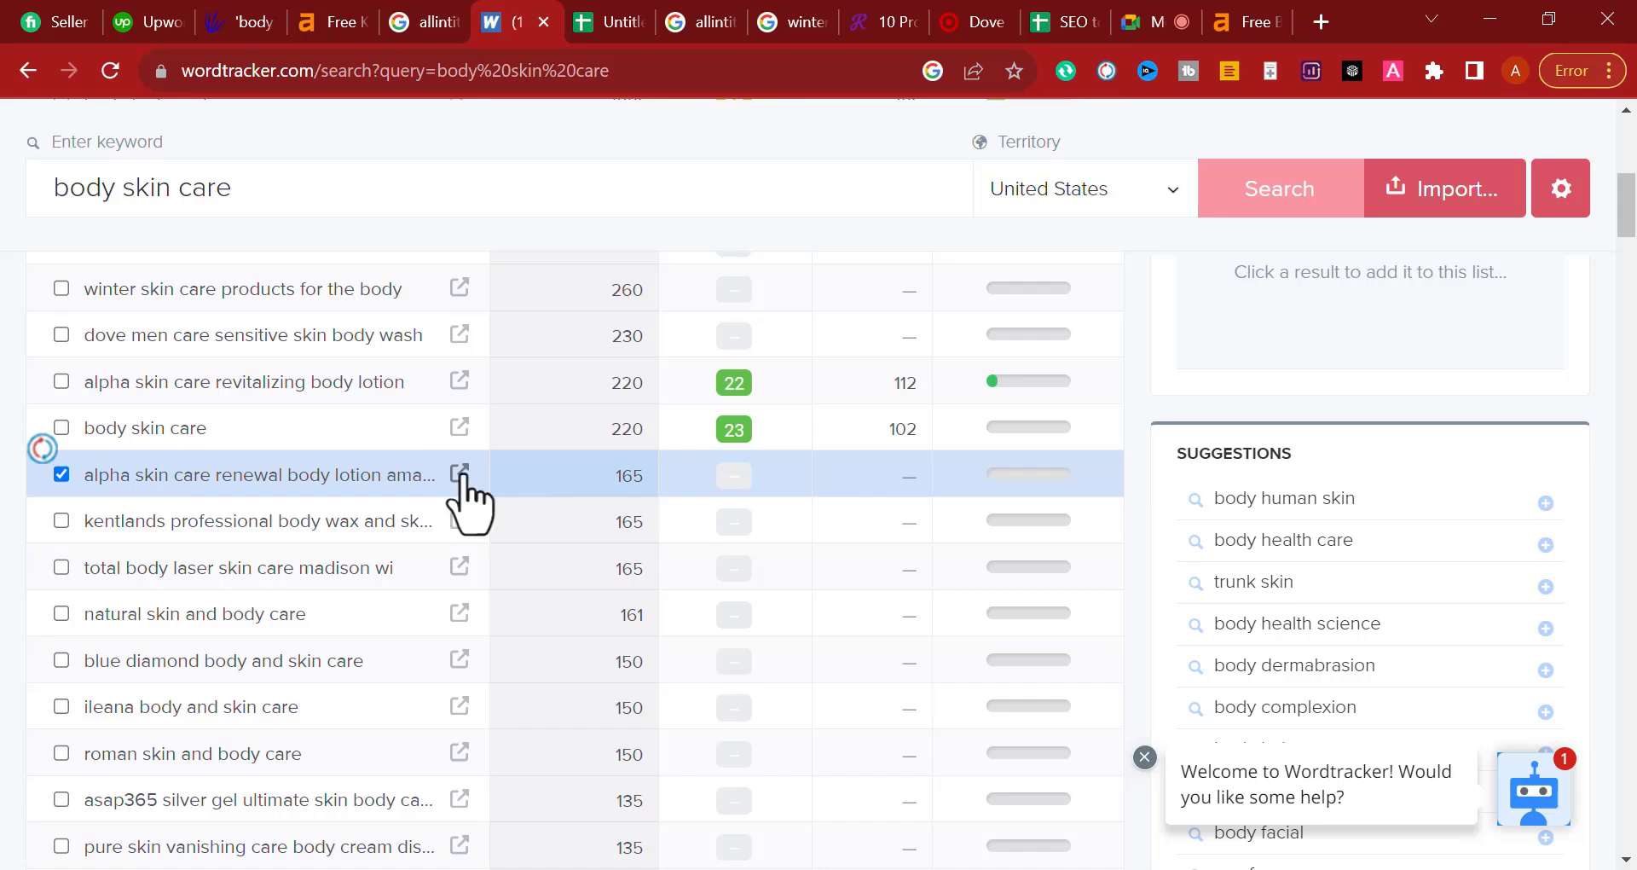
left_click(459, 478)
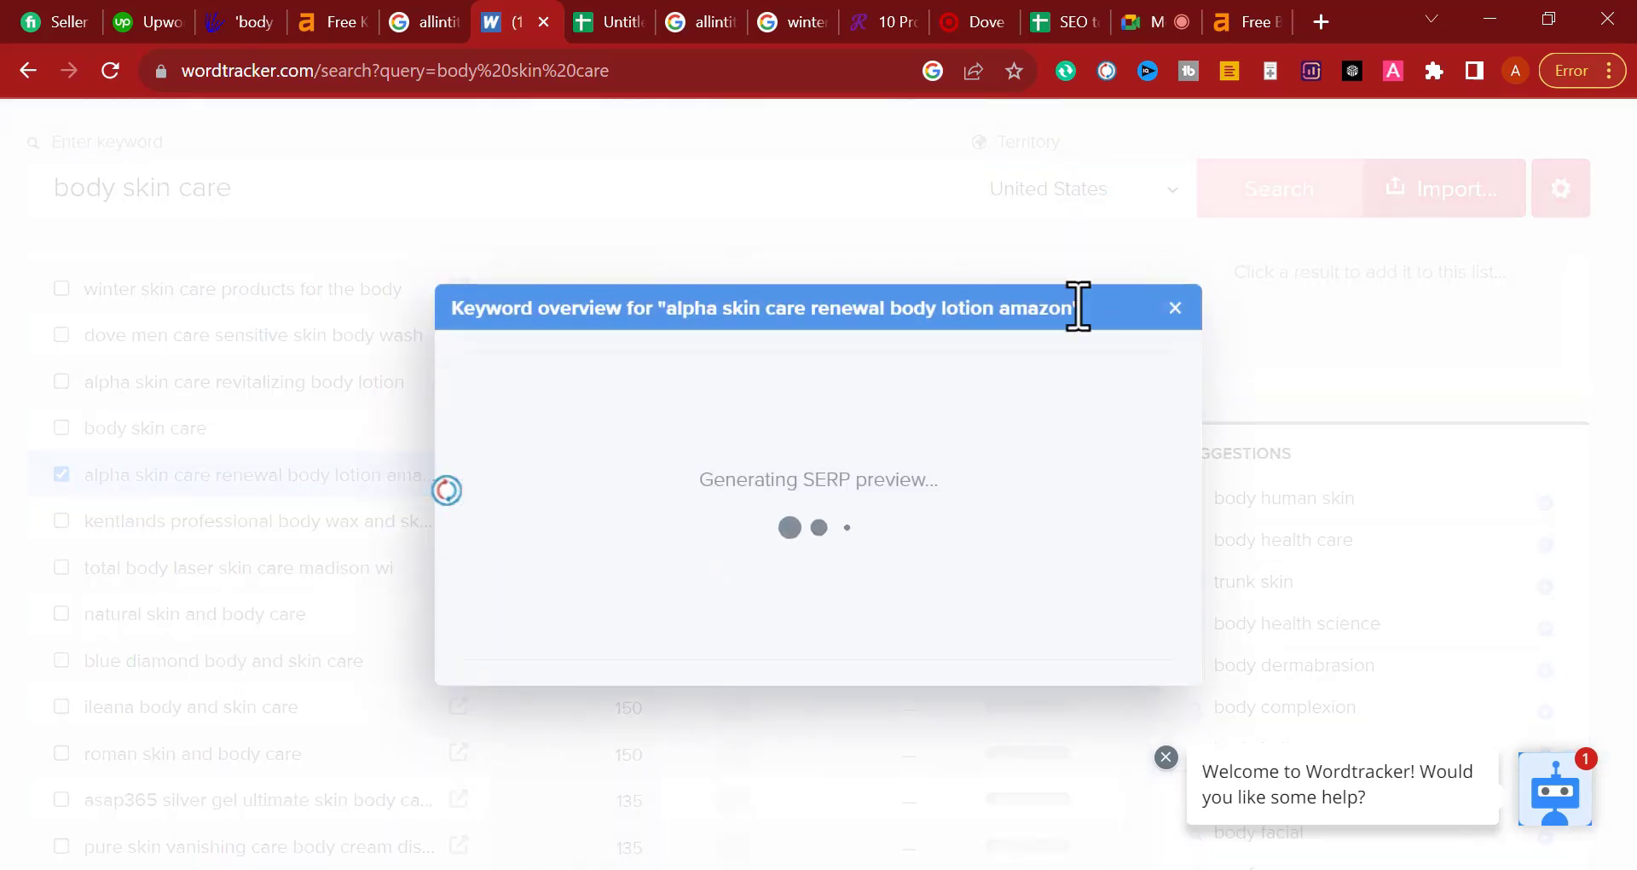
left_click_drag(1077, 317, 669, 329)
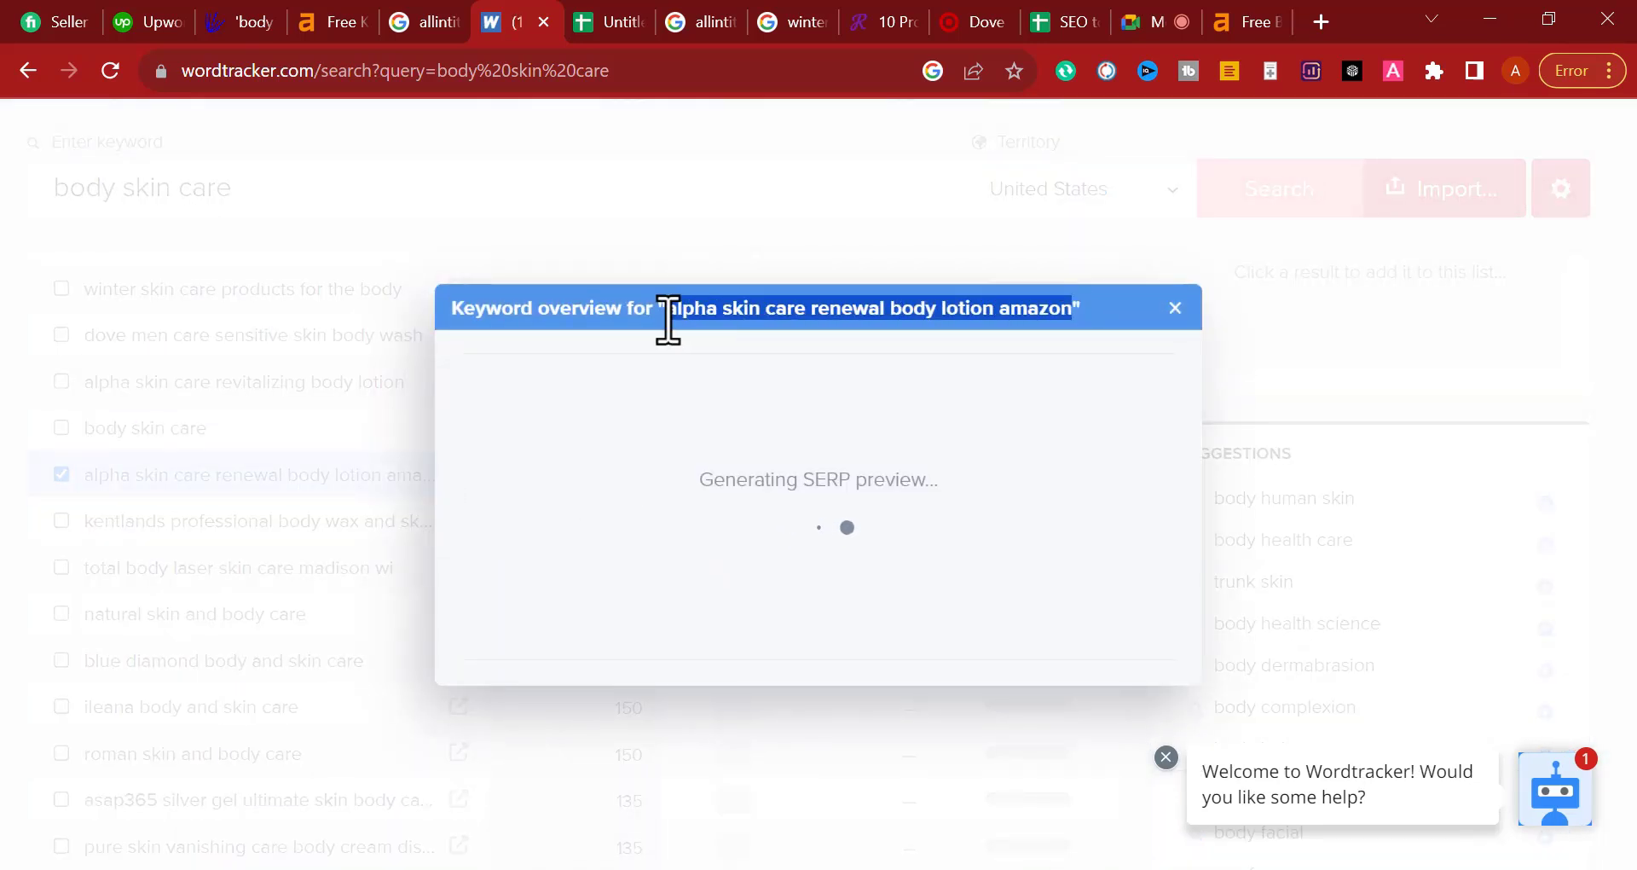
right_click(972, 323)
left_click(1008, 341)
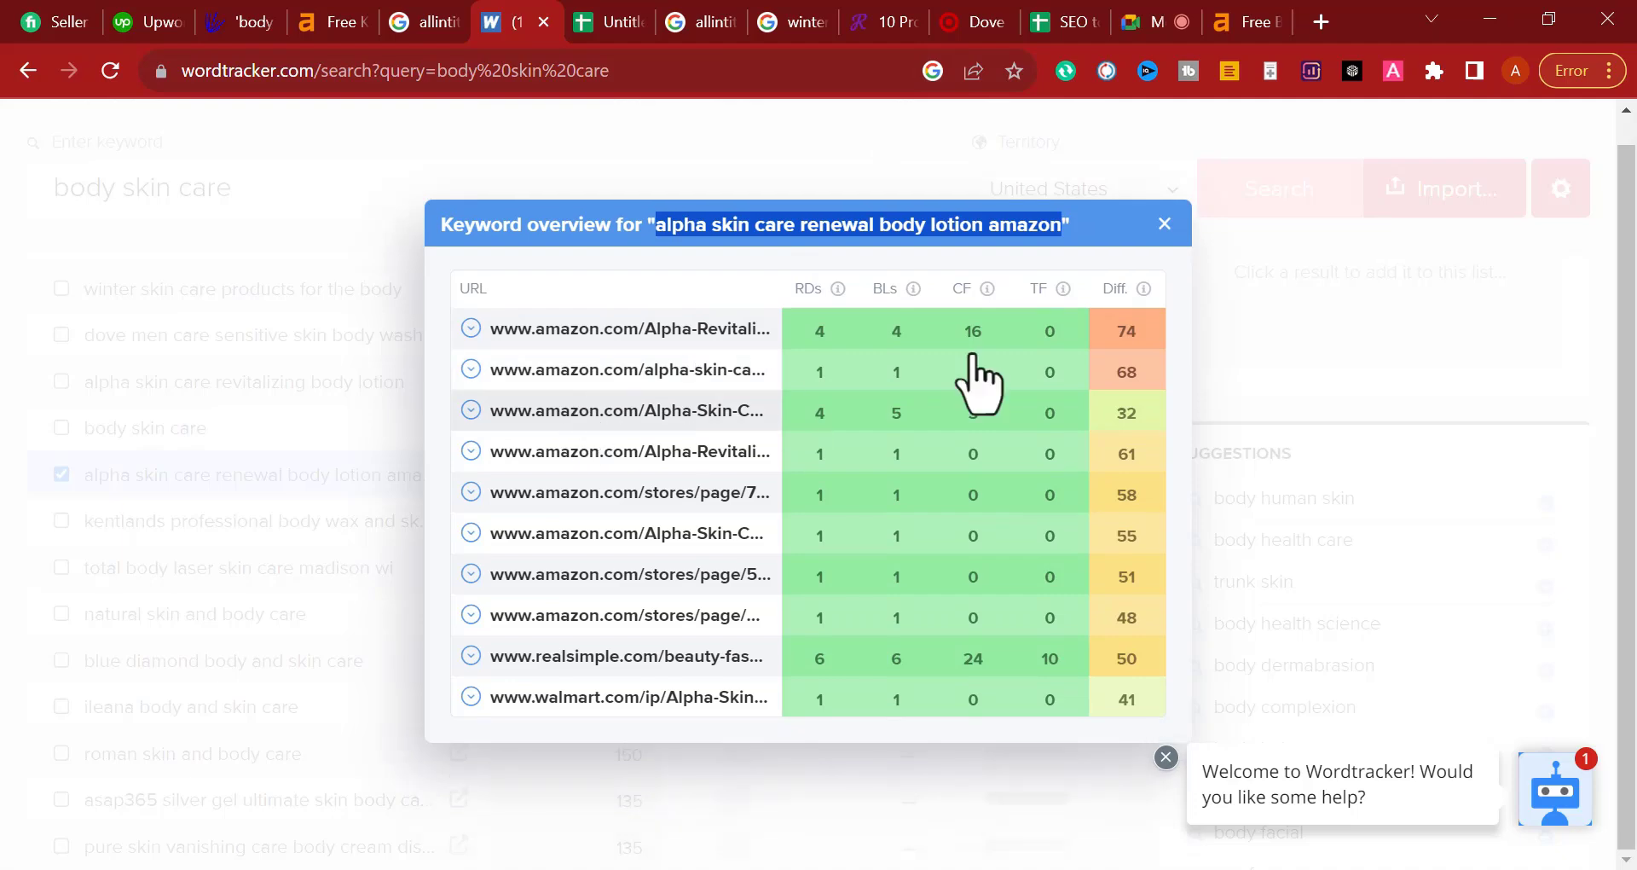
left_click(1165, 223)
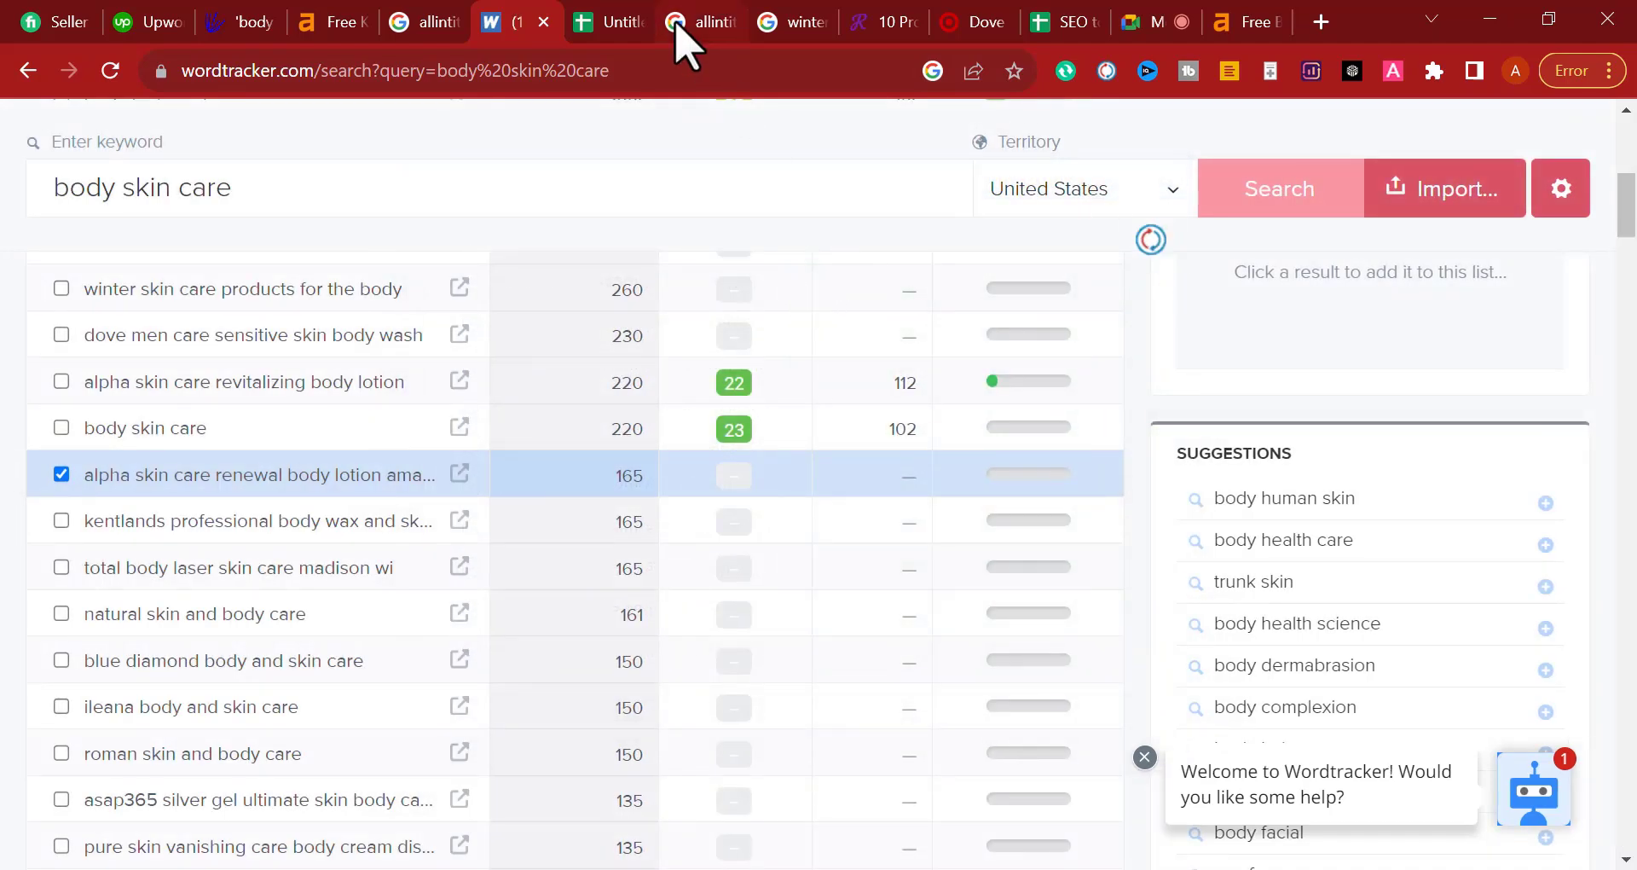
Step: Replace the keyword in the Google allintitle: query with "alpha skin care renewal body lotion amazon", run the search, and complete the robot check
left_click(707, 22)
left_click_drag(411, 162, 1109, 192)
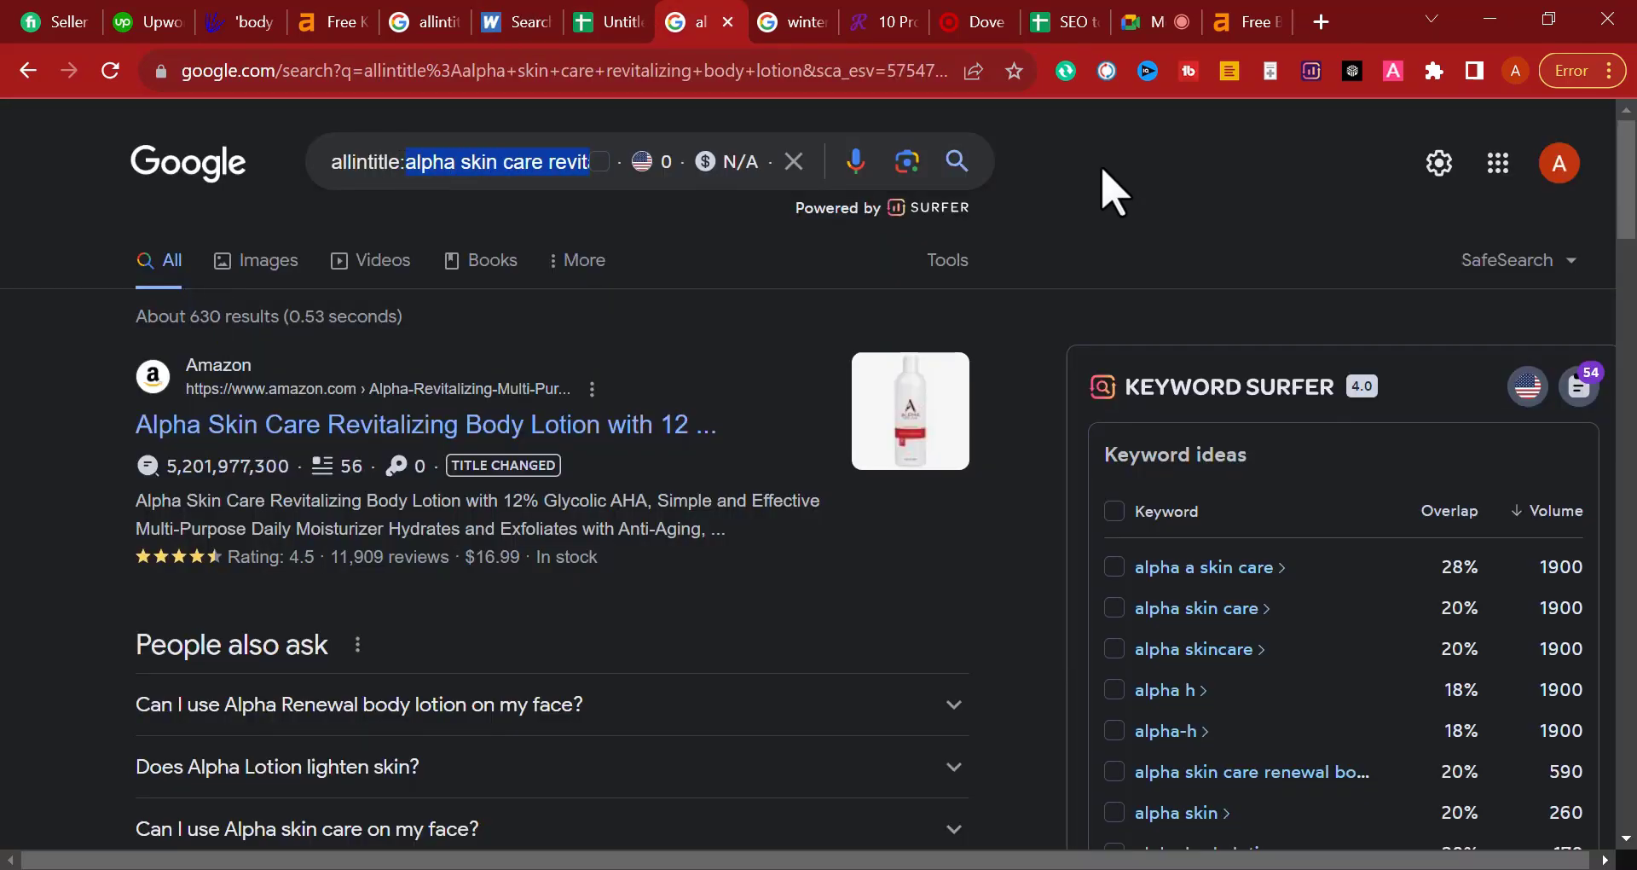
key("BackSpace")
key("ctrl+v")
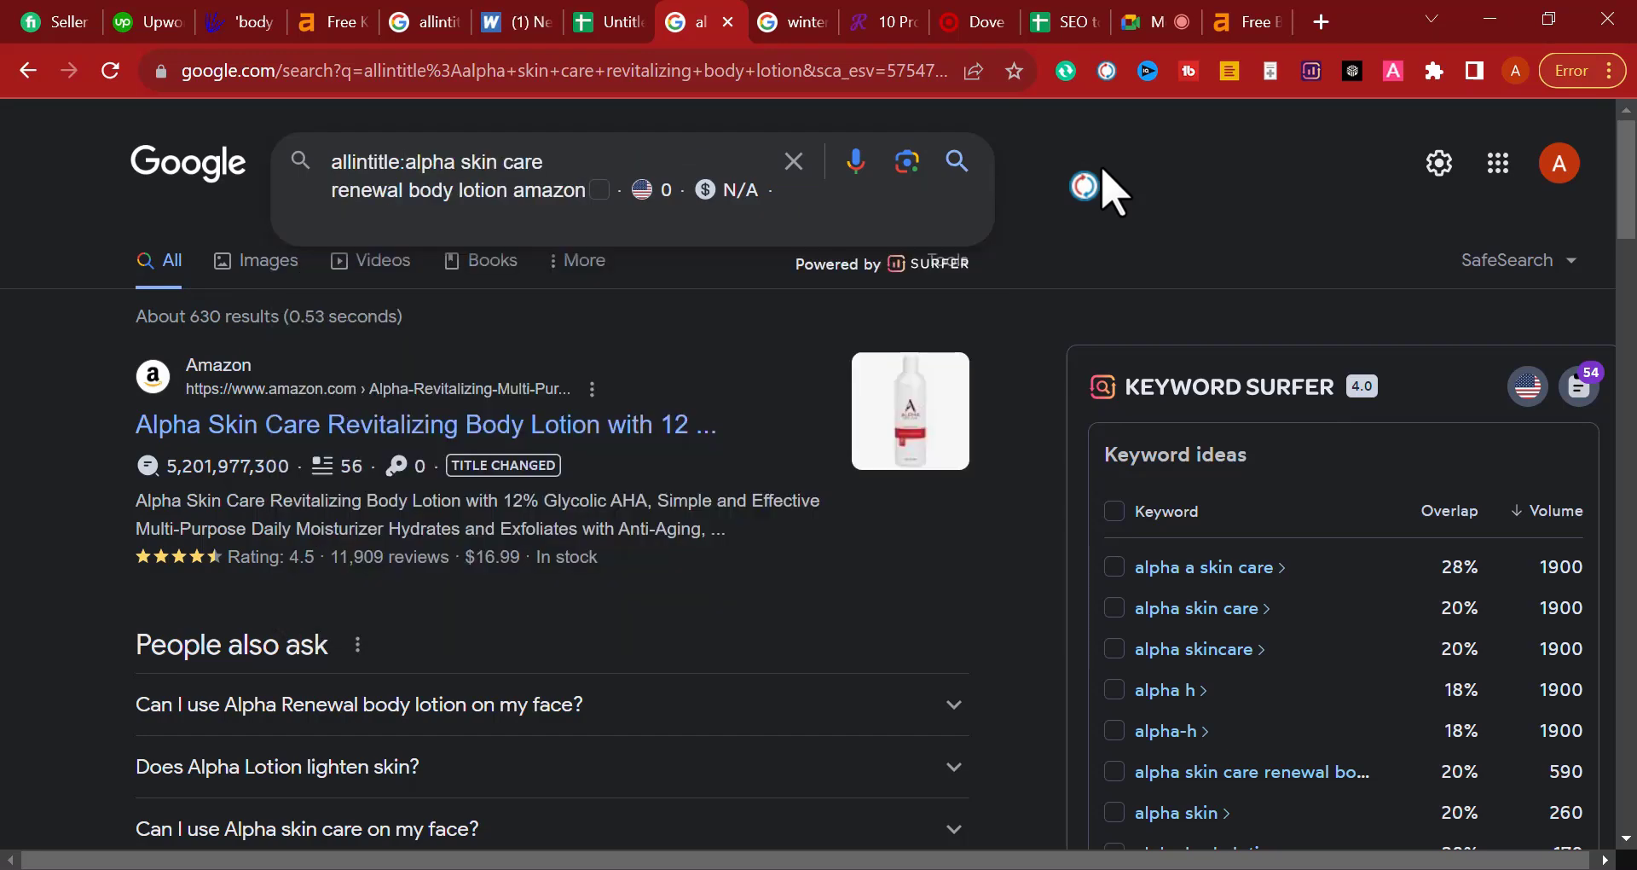
key("Return")
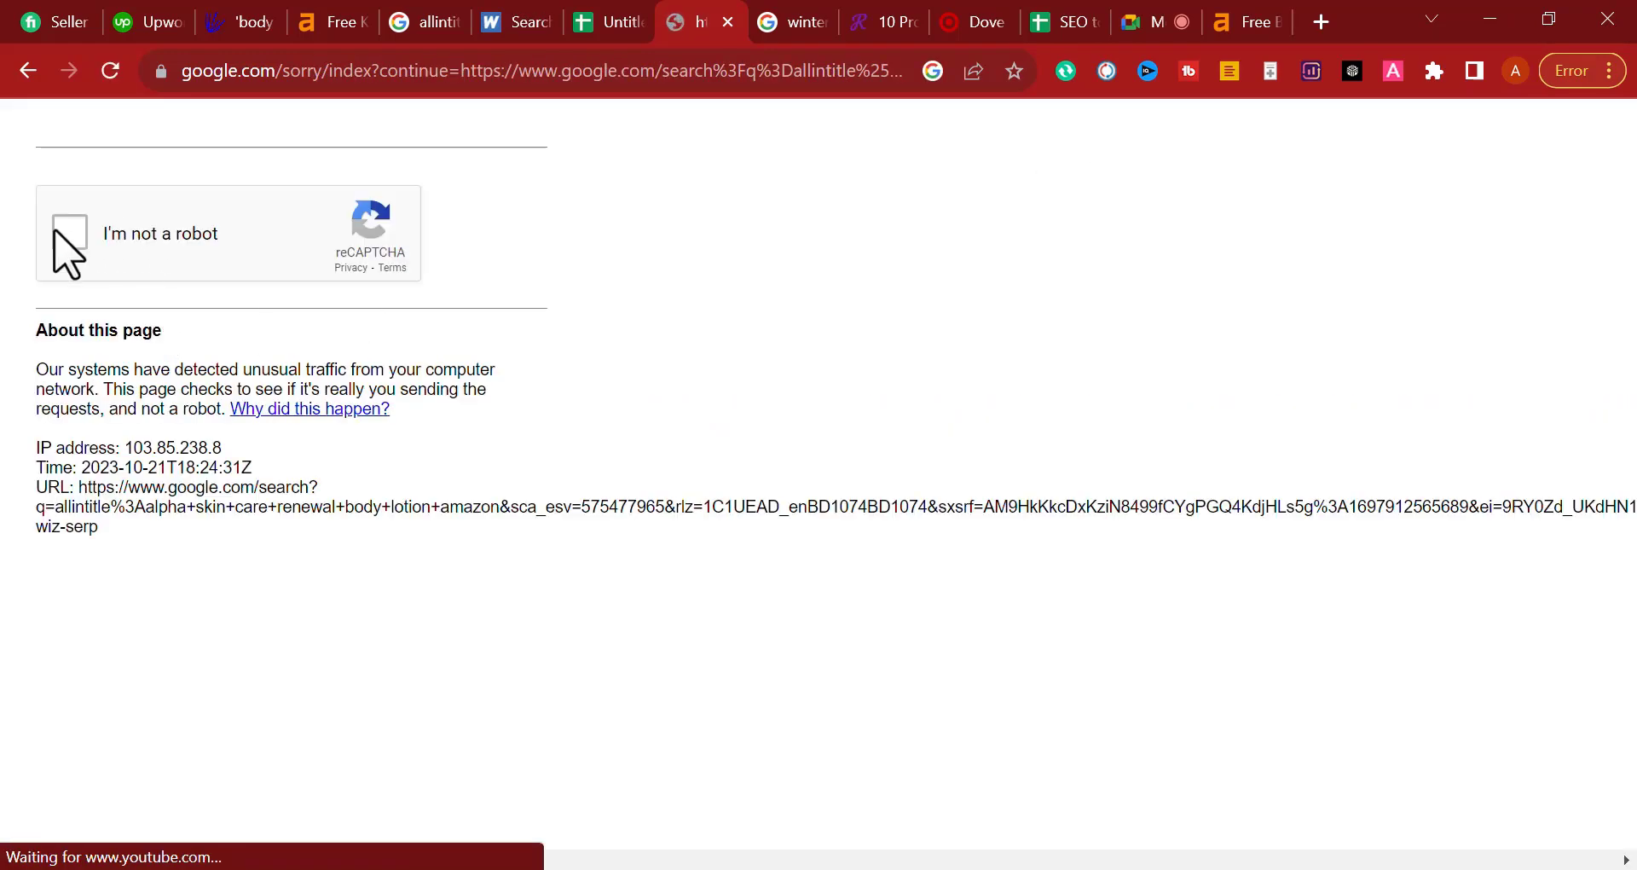
left_click(56, 233)
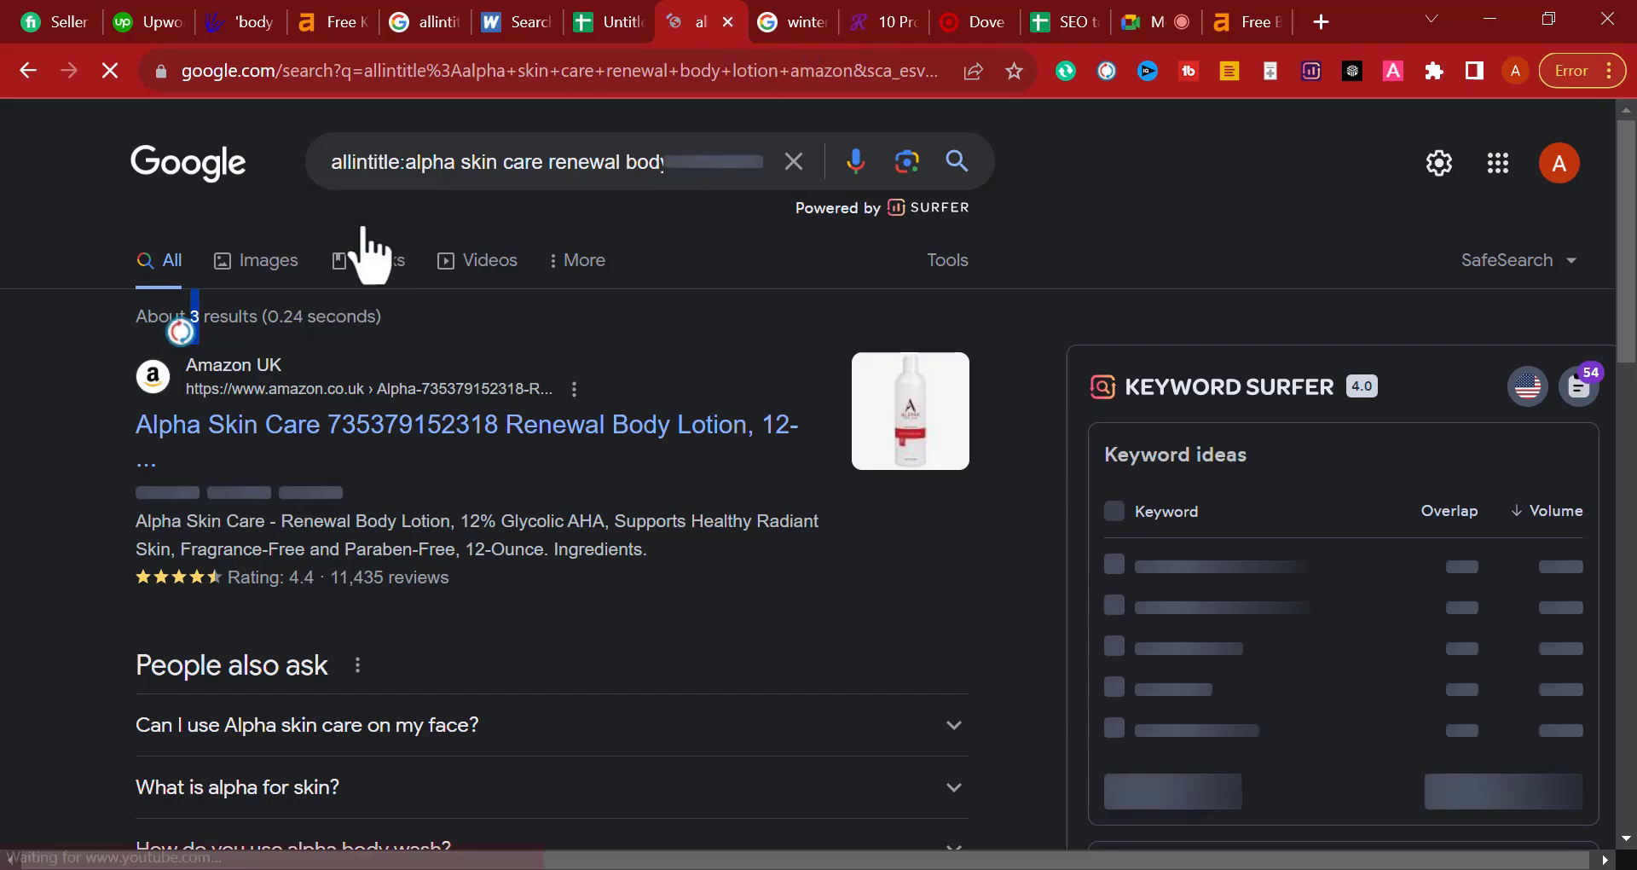
Step: Clear Calculator, enter the allintitle count of 3 as the dividend, and return to Wordtracker for the keyword's search volume
key("alt+Tab")
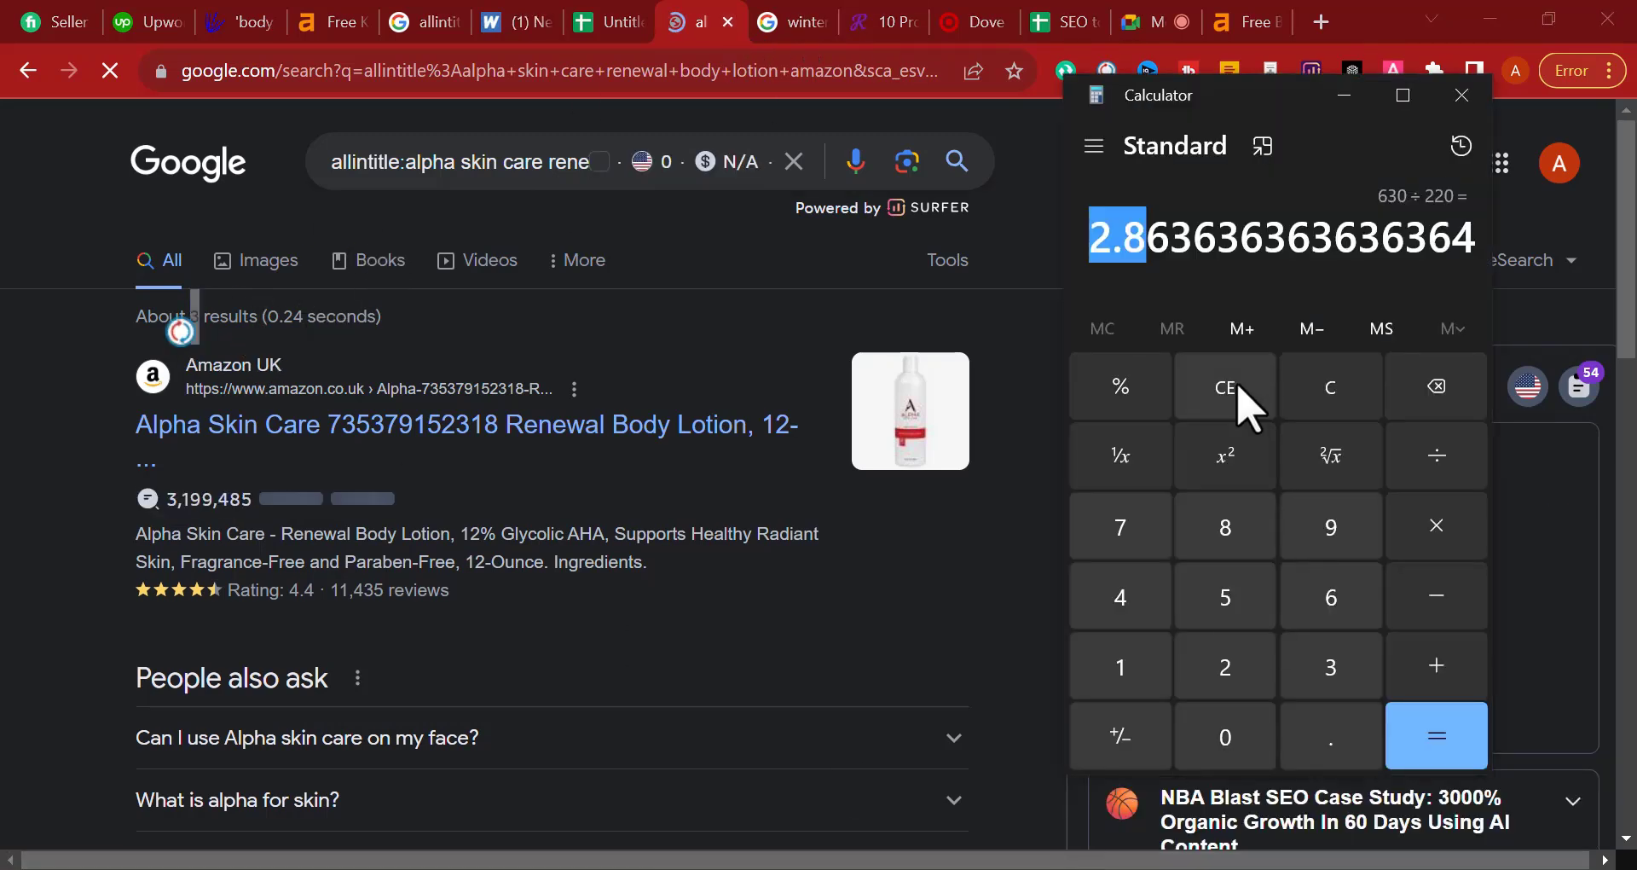
left_click(1317, 392)
left_click(1317, 682)
left_click(1426, 465)
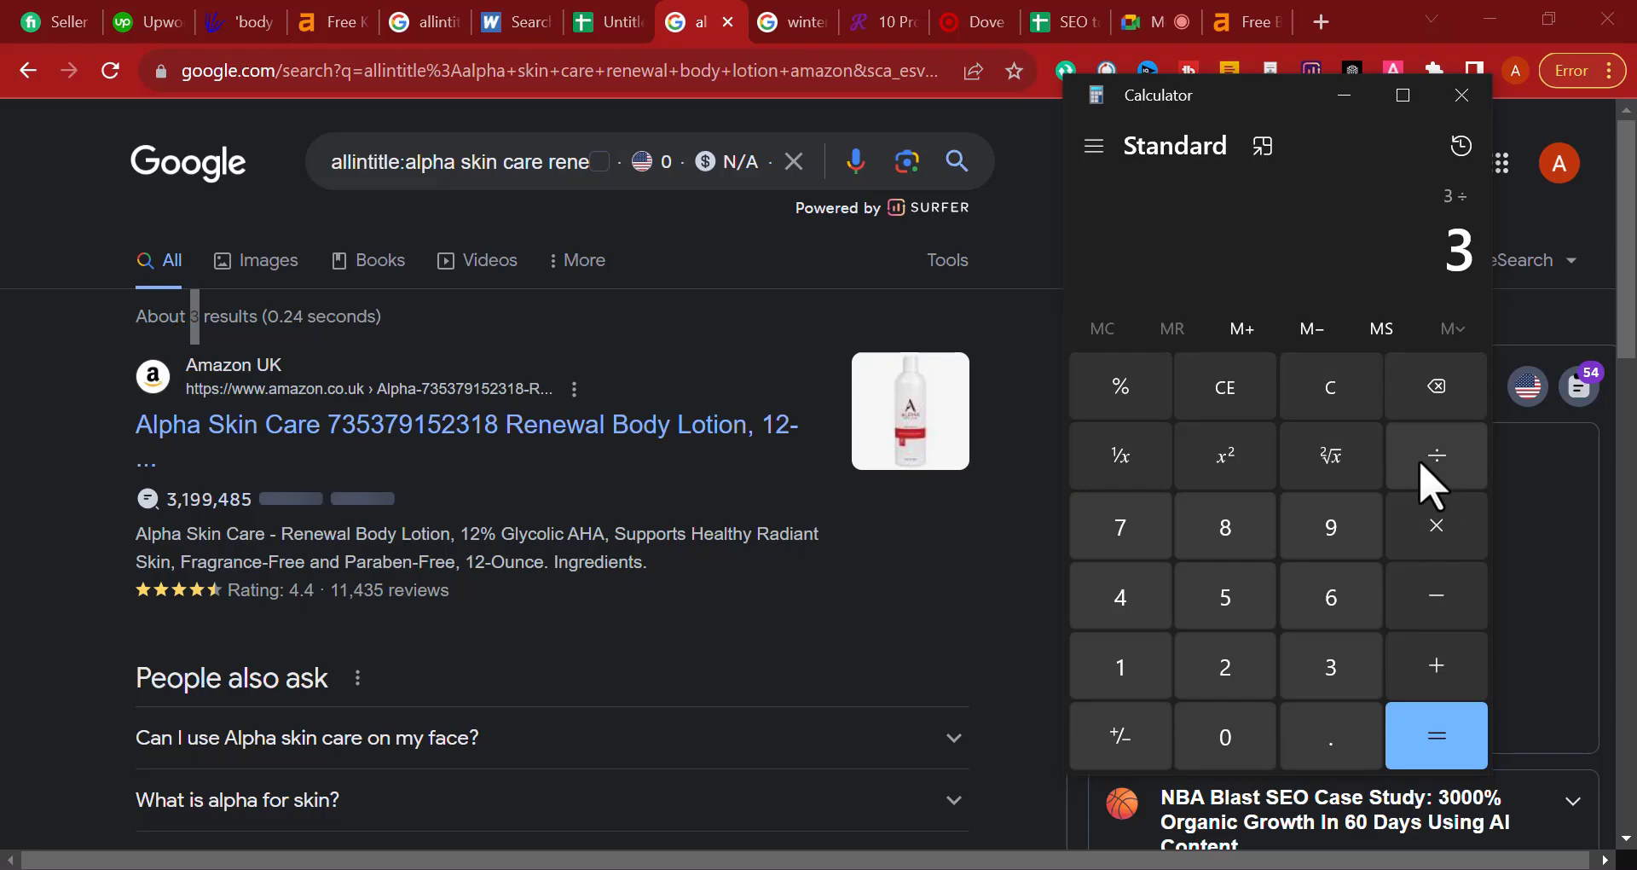
left_click(1143, 25)
left_click(1484, 550)
left_click(810, 36)
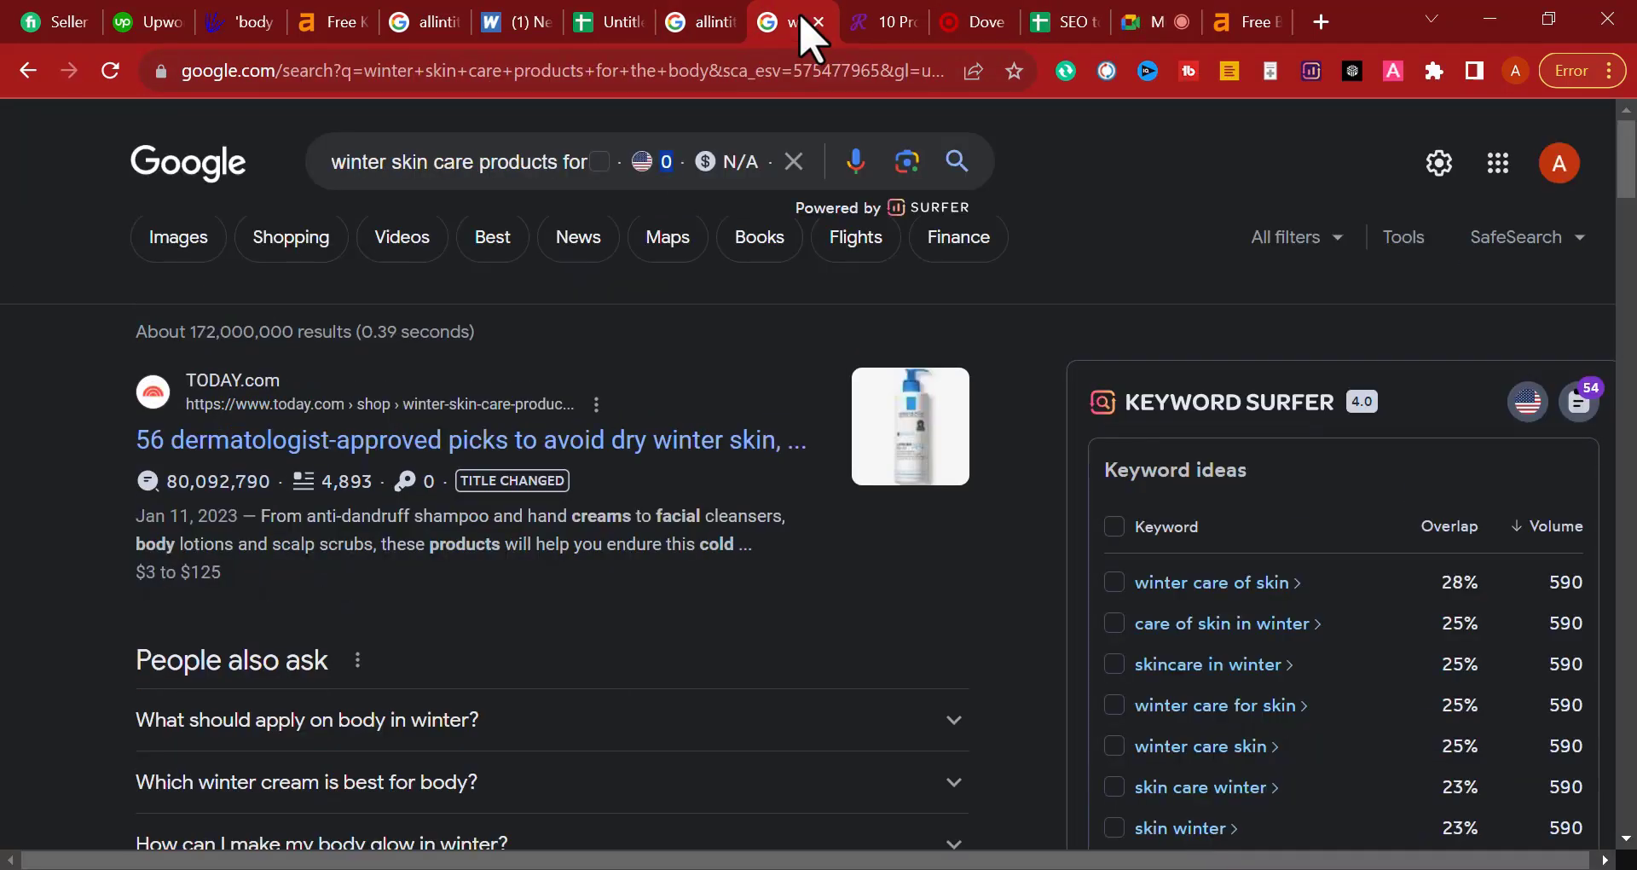
left_click(859, 23)
left_click(618, 26)
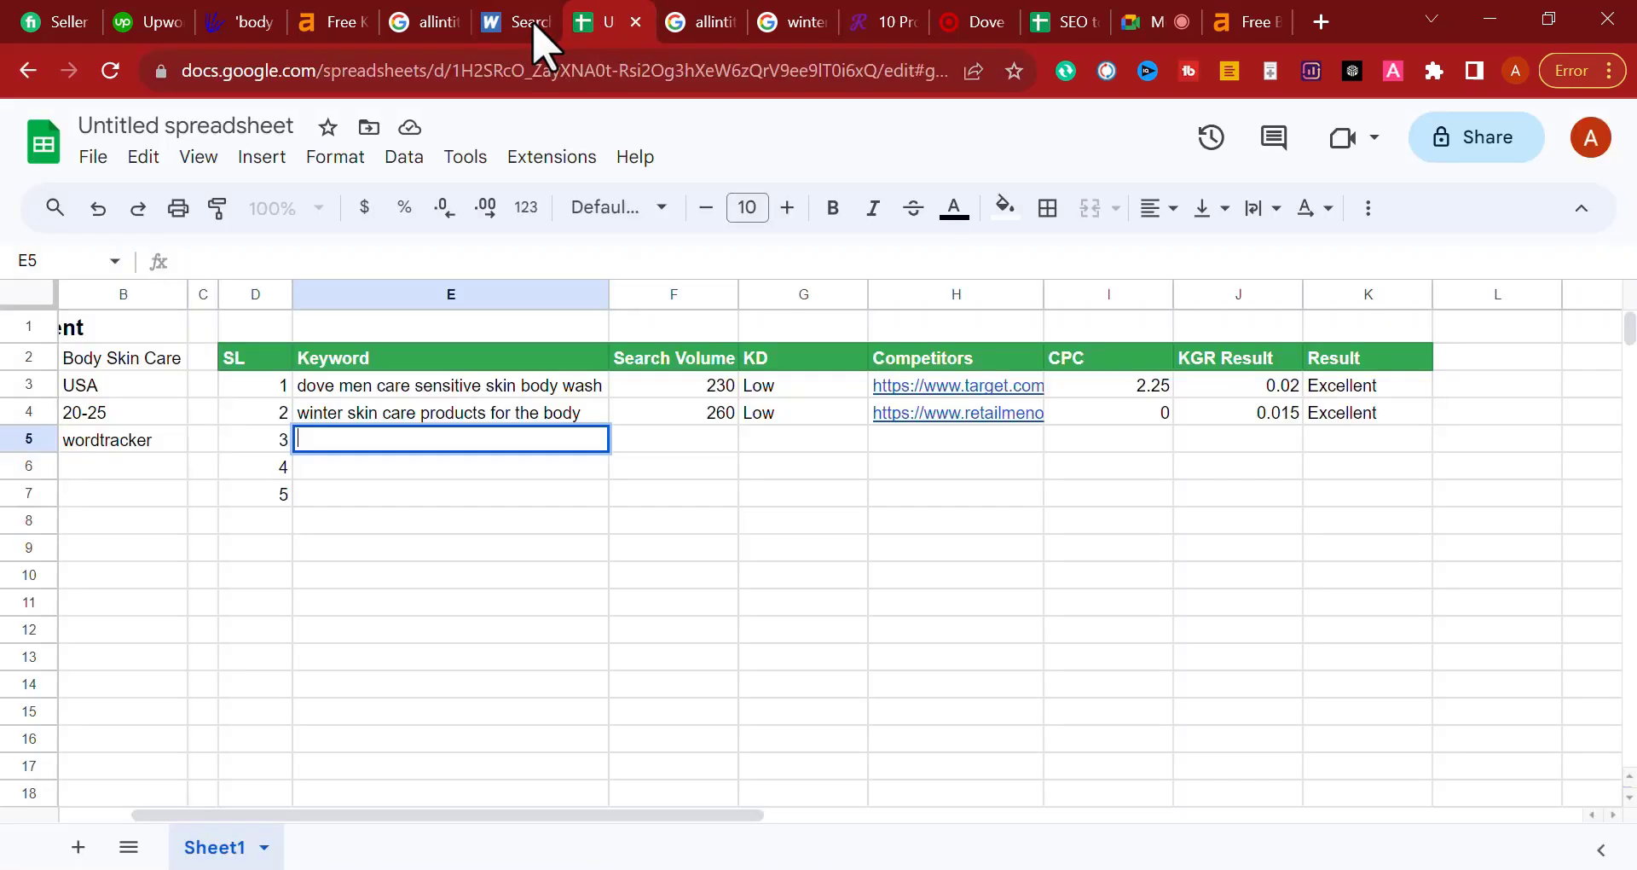
left_click(521, 26)
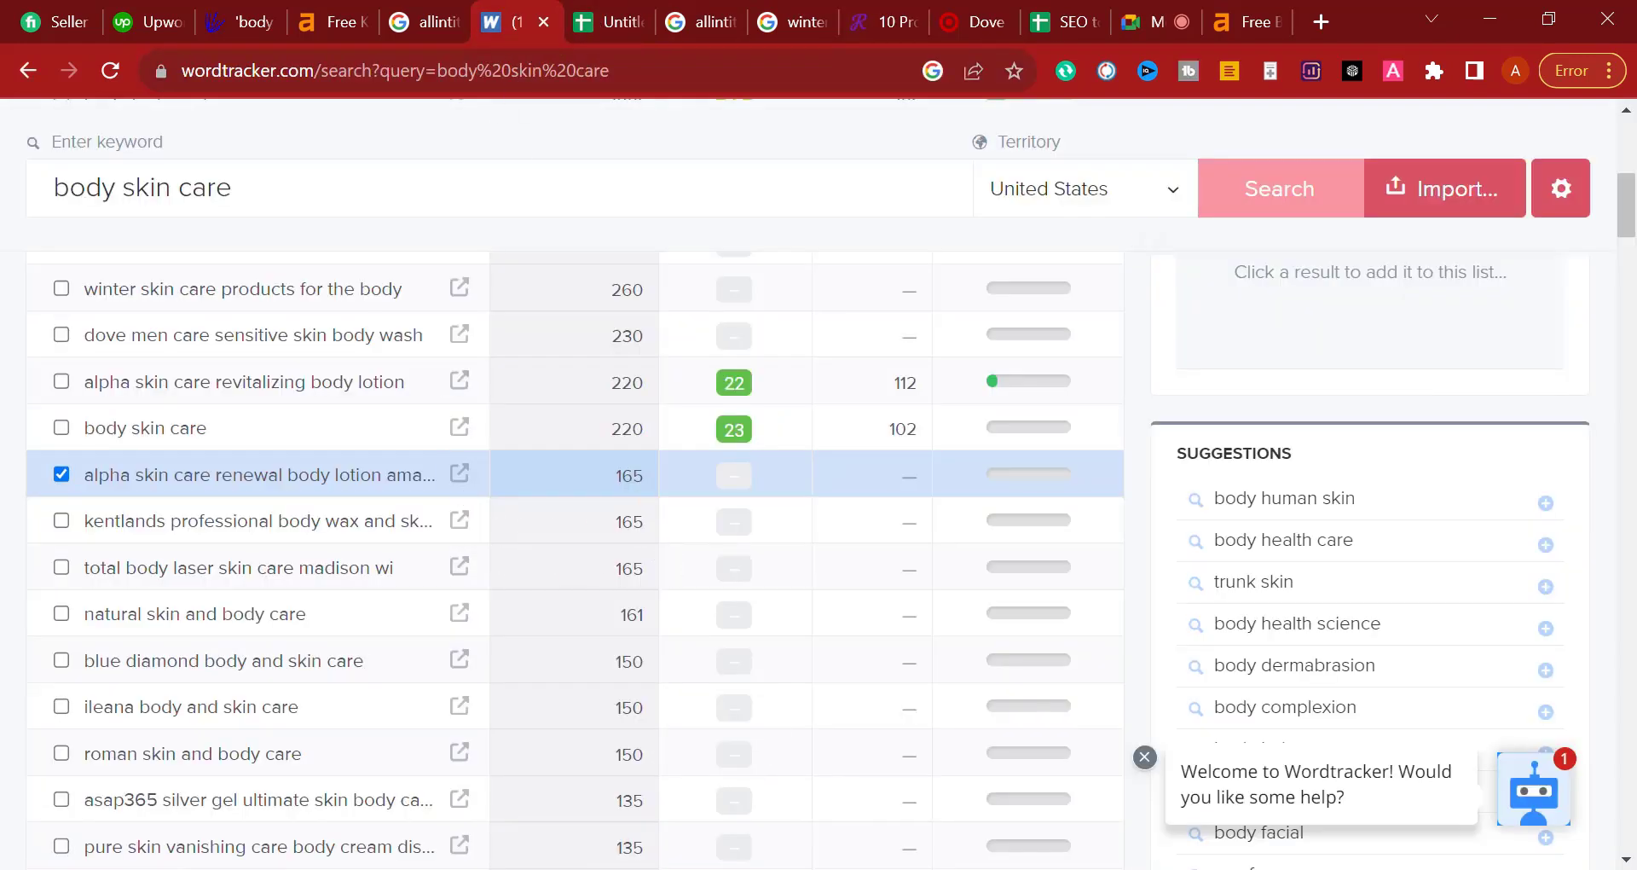
Step: Divide the 3 by the search volume of 165 in Calculator and copy the quotient up to its third decimal
key("alt+Tab")
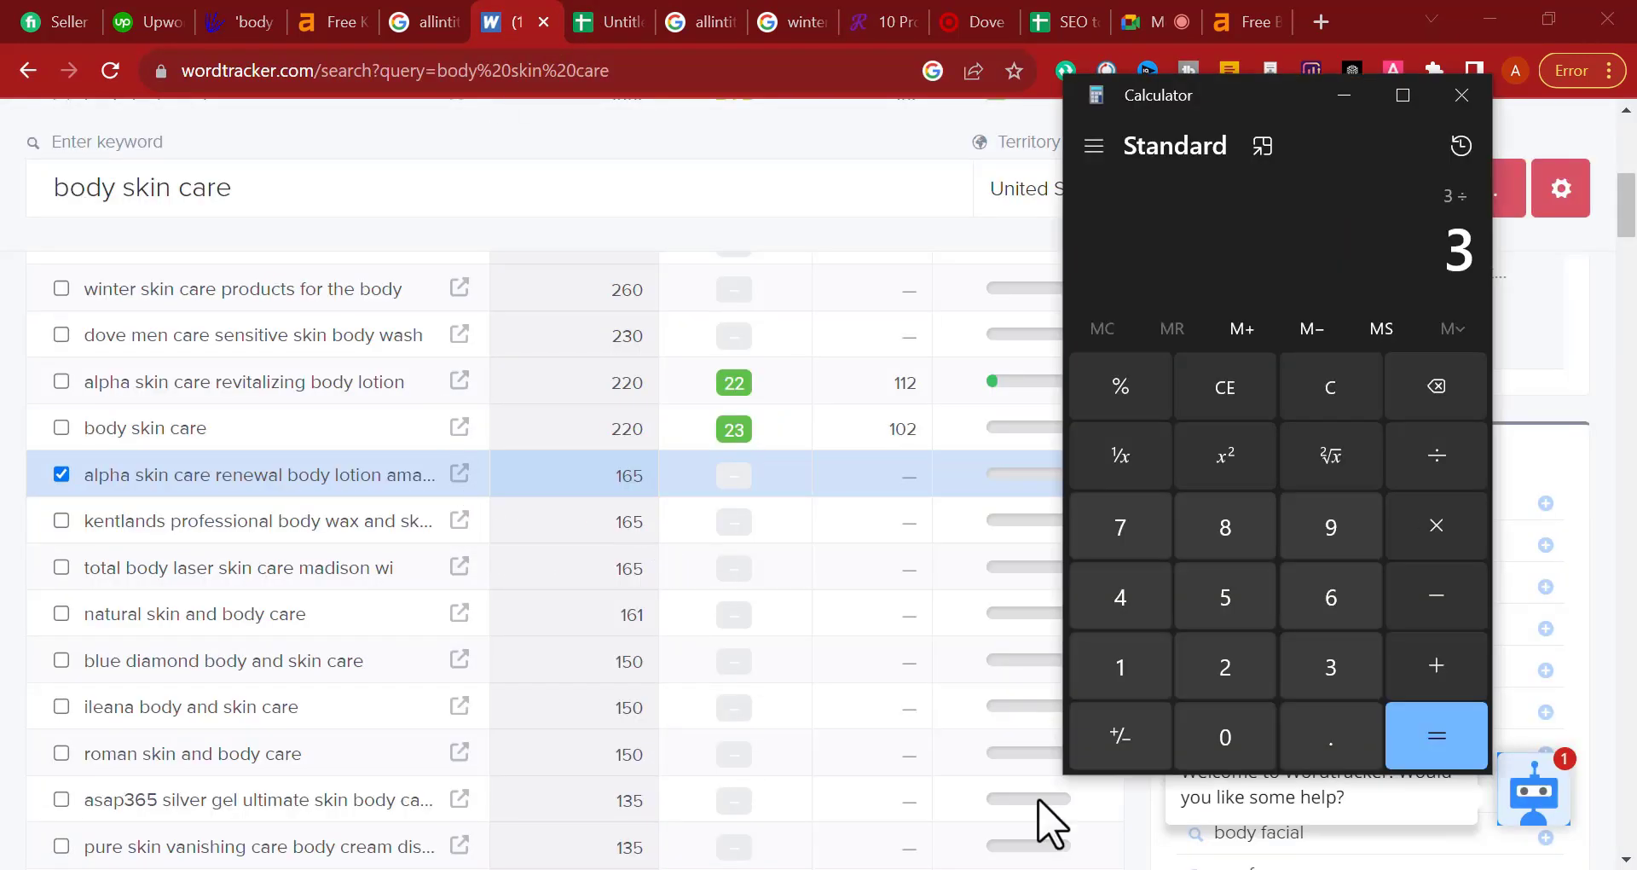
left_click(1143, 691)
left_click(1317, 612)
left_click(1235, 618)
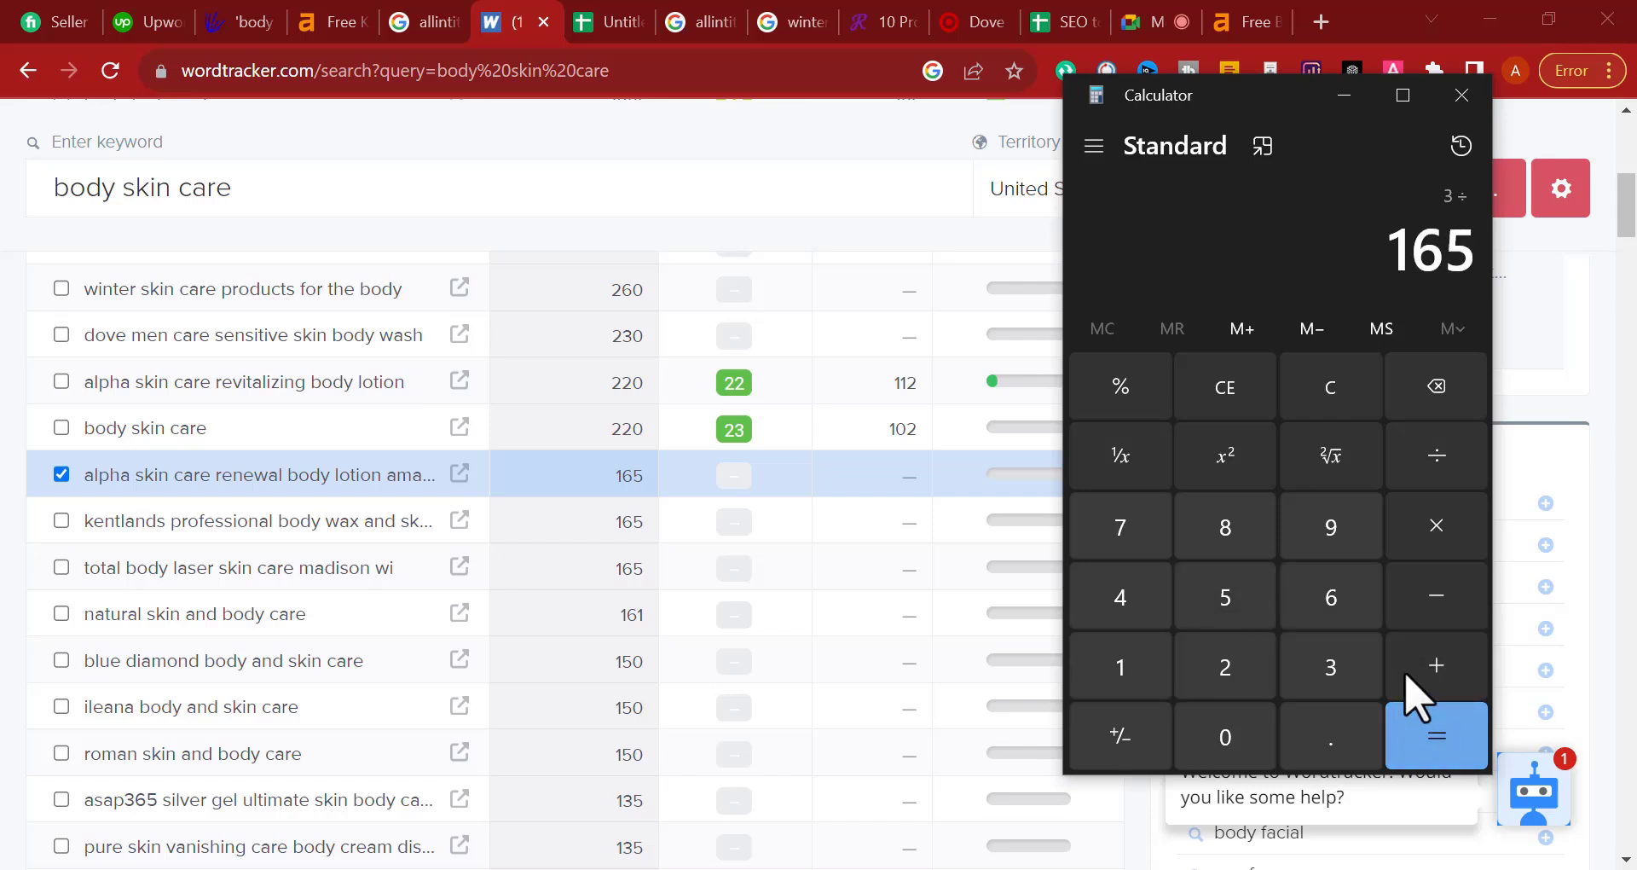
left_click(1439, 739)
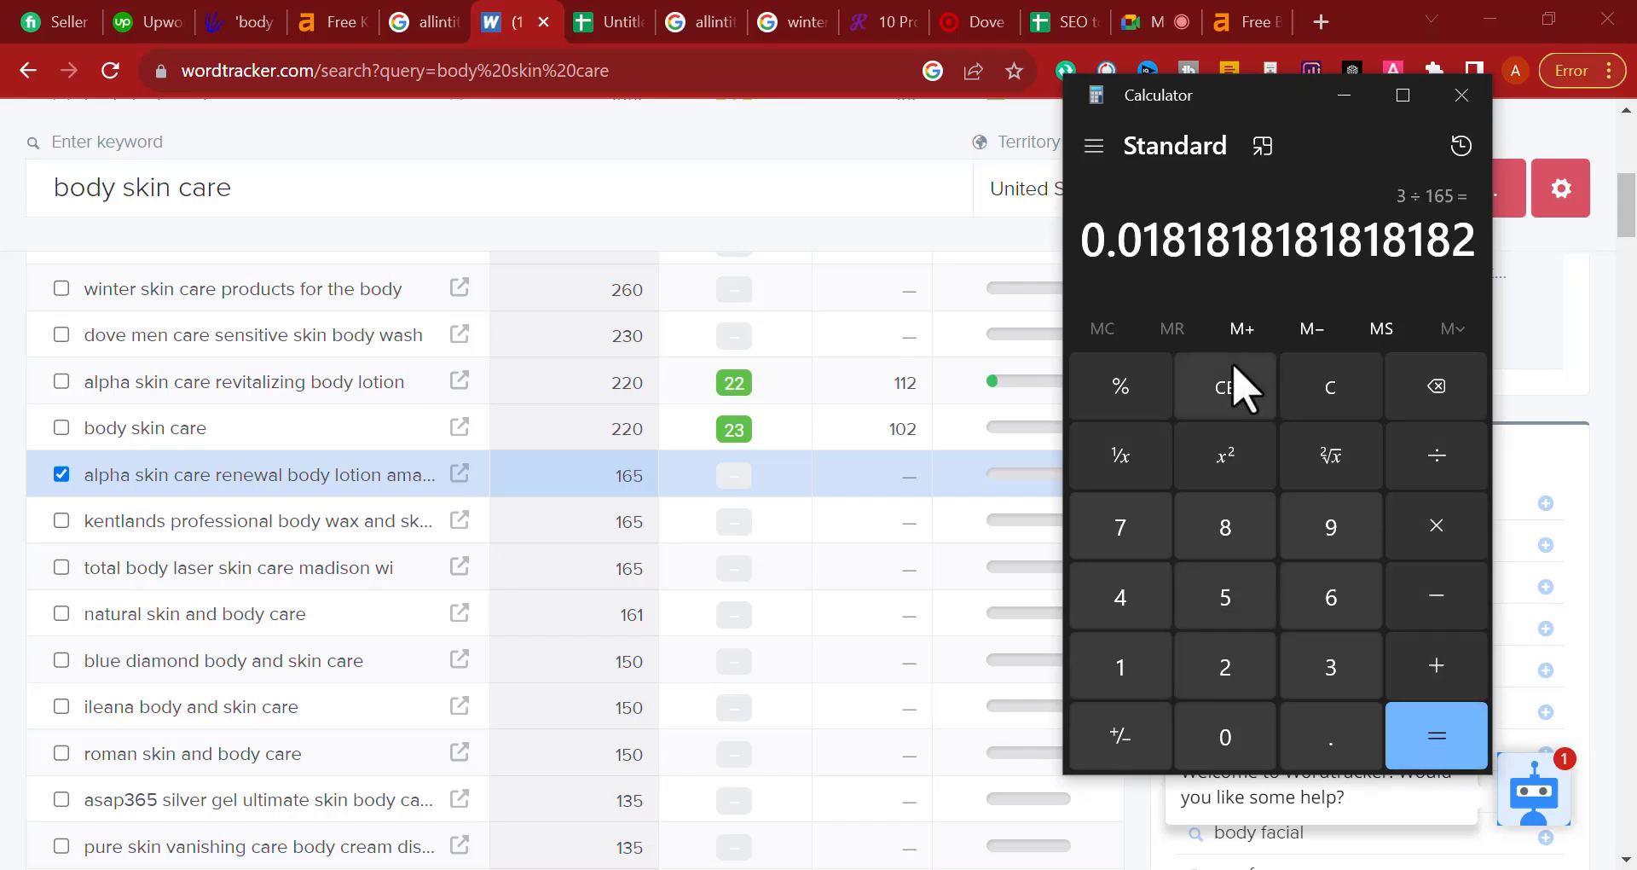
left_click_drag(1185, 247, 1070, 247)
key("ctrl+c")
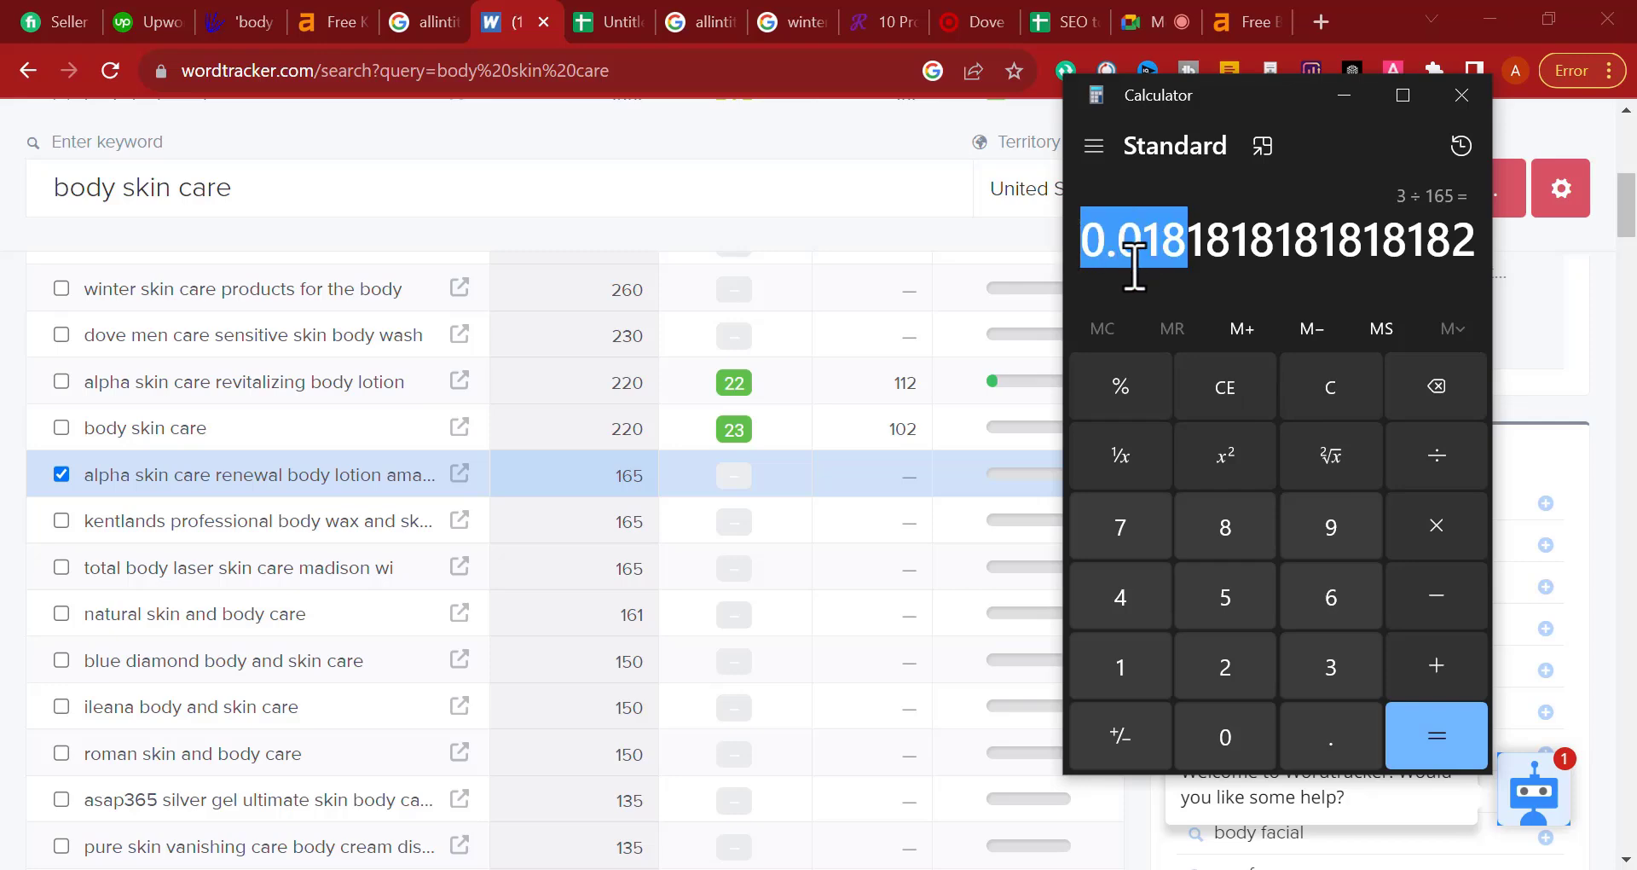
Step: Paste 0.018 as the KGR Result of the third keyword, in cell J5 of the spreadsheet
left_click(611, 24)
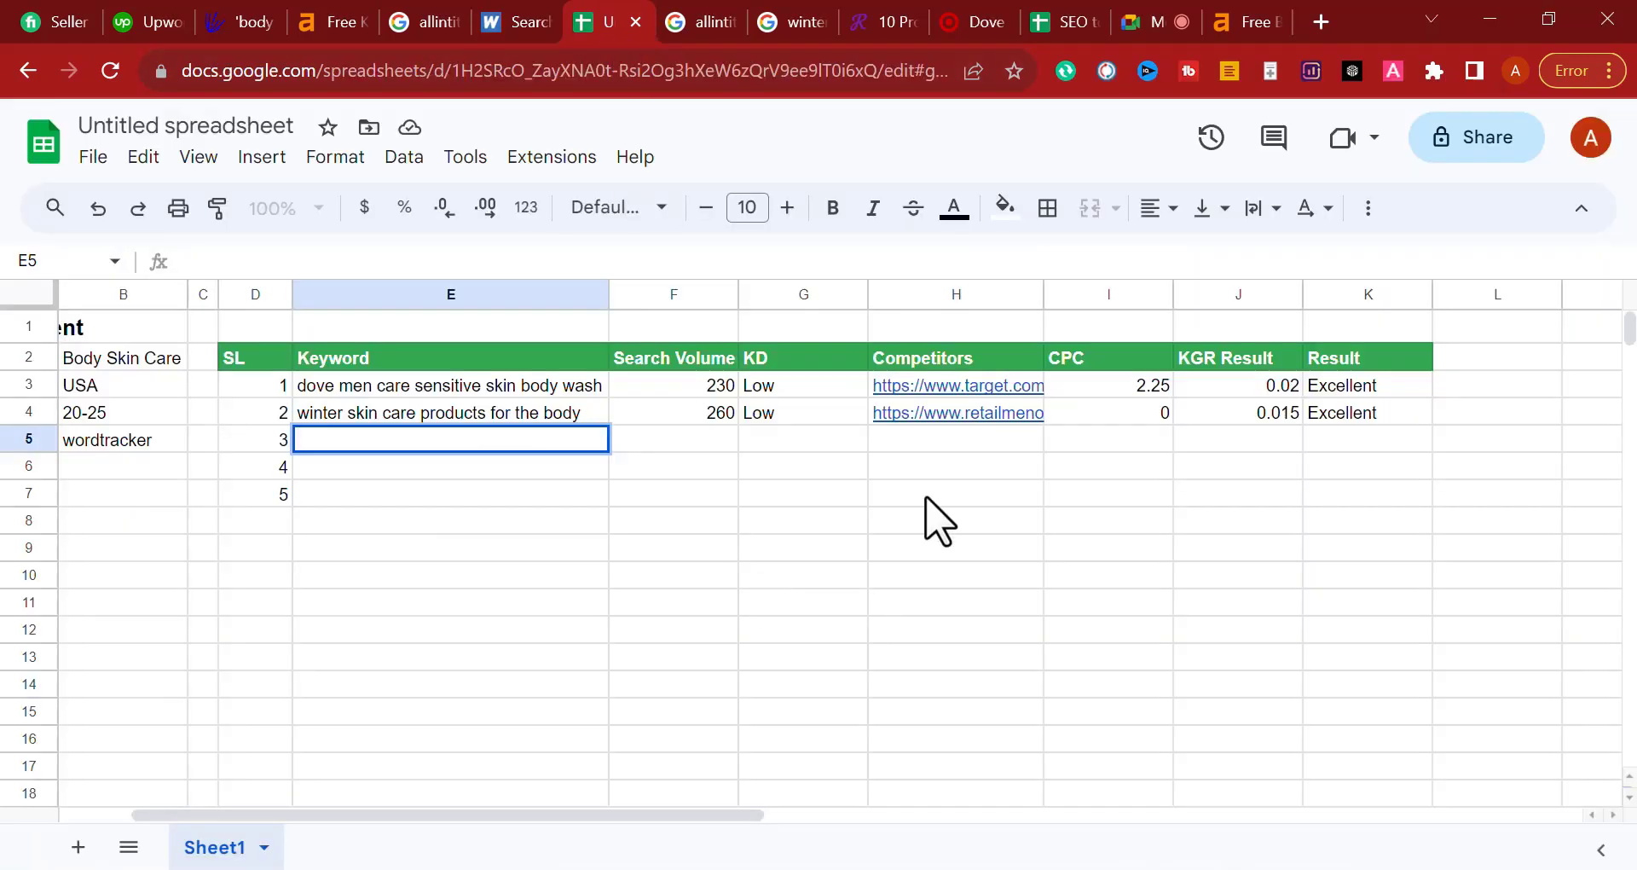
left_click(1155, 441)
double_click(1236, 439)
key("ctrl+v")
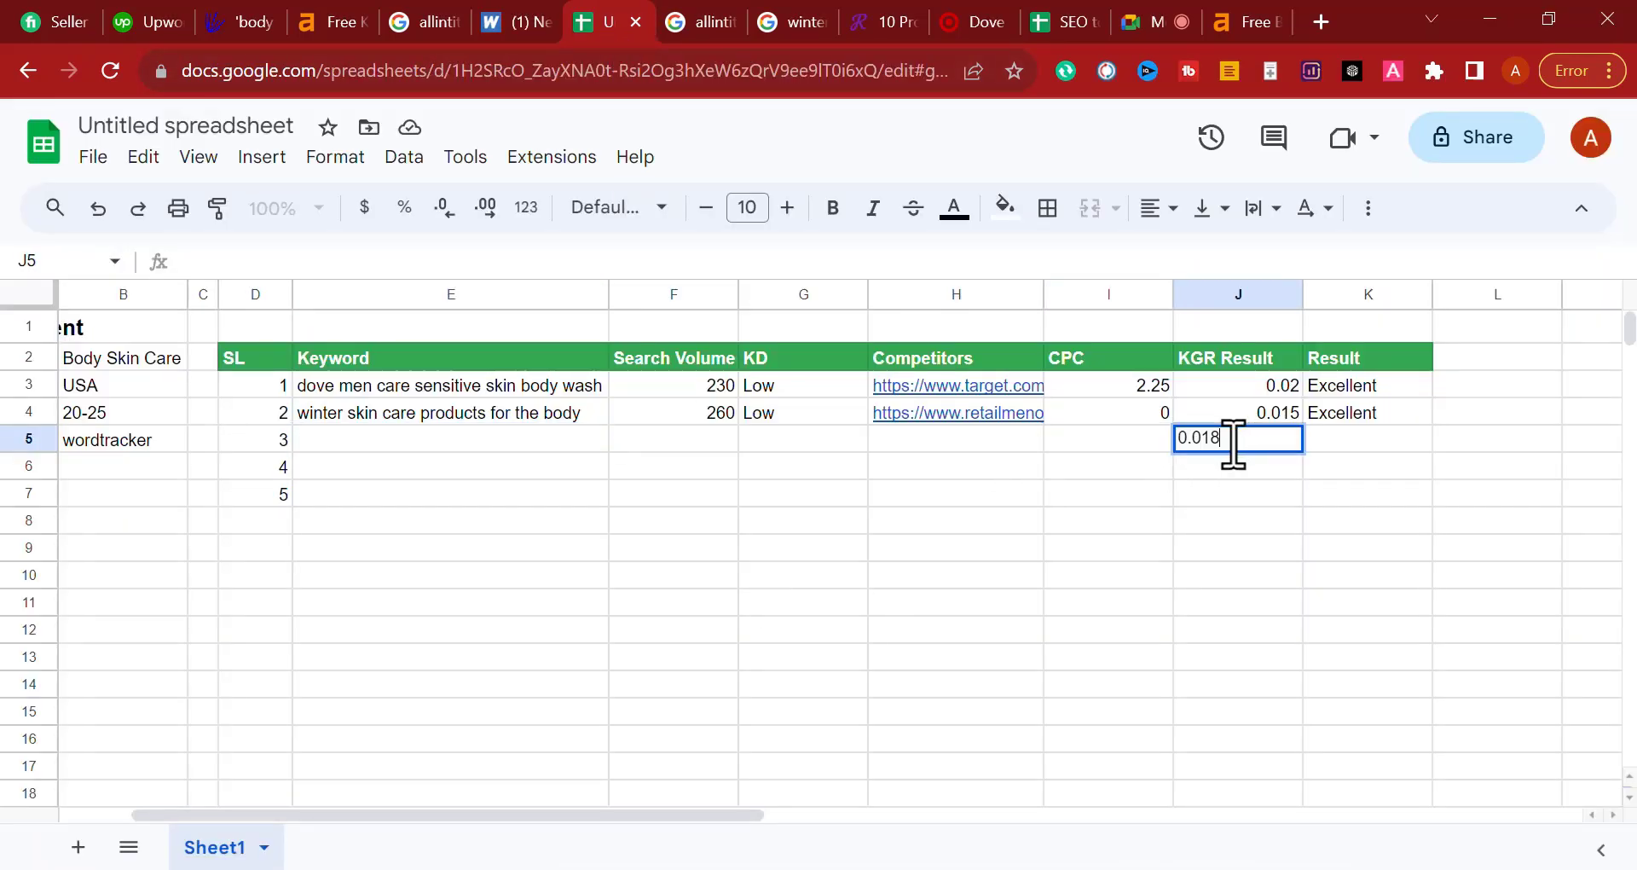
Step: Cut "alpha skin care renewal body lotion amazon" out of the allintitle: query and run it as a plain Google search
double_click(502, 440)
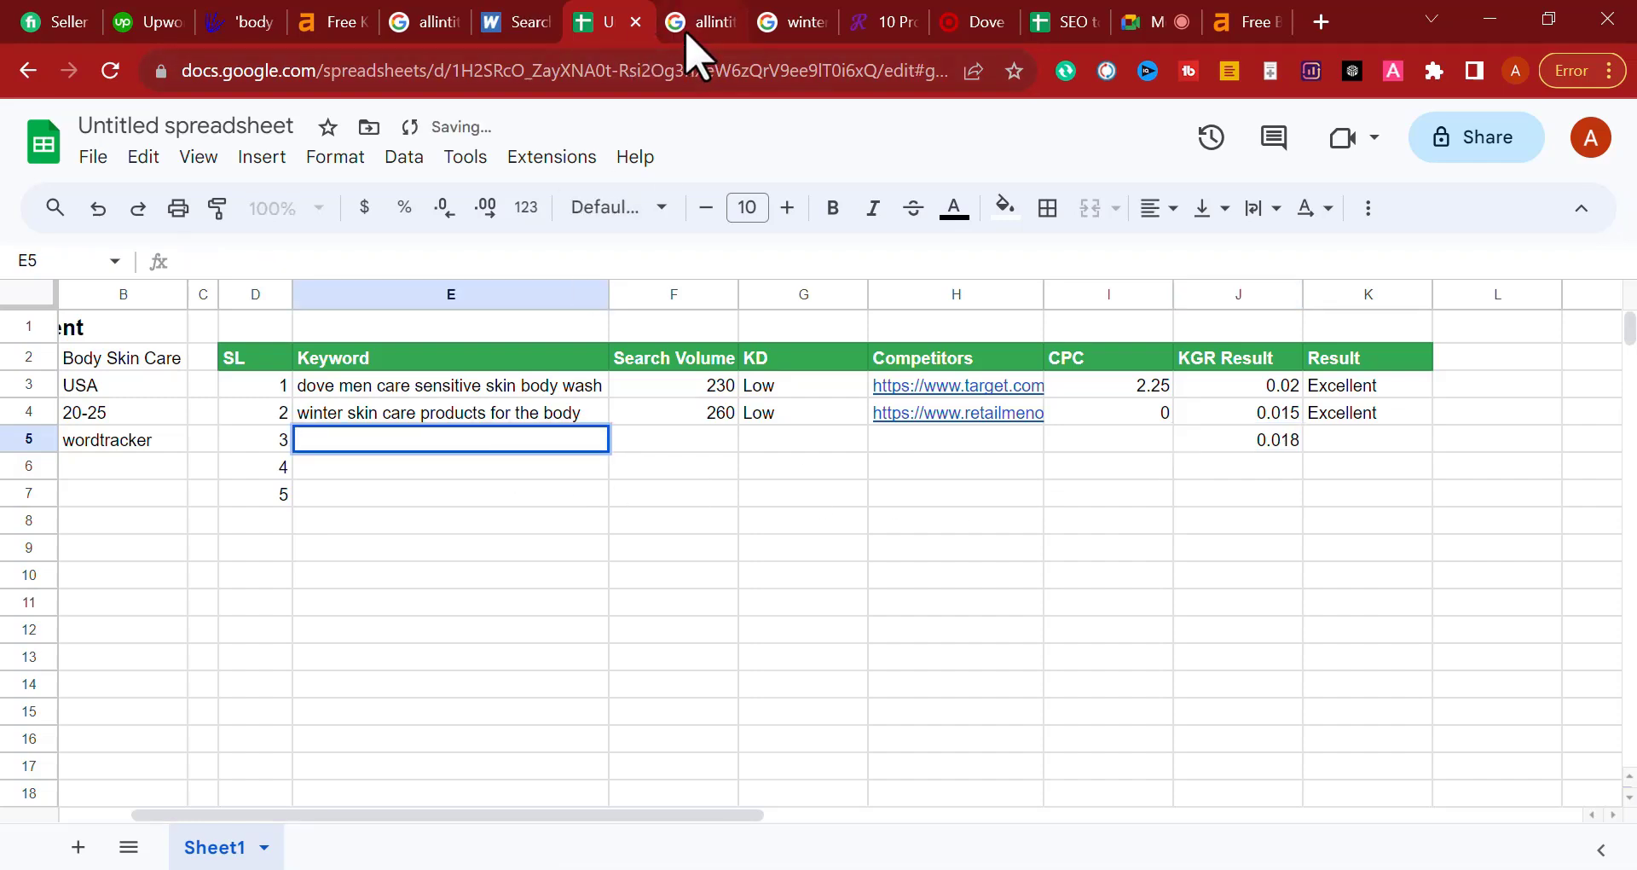
left_click(487, 25)
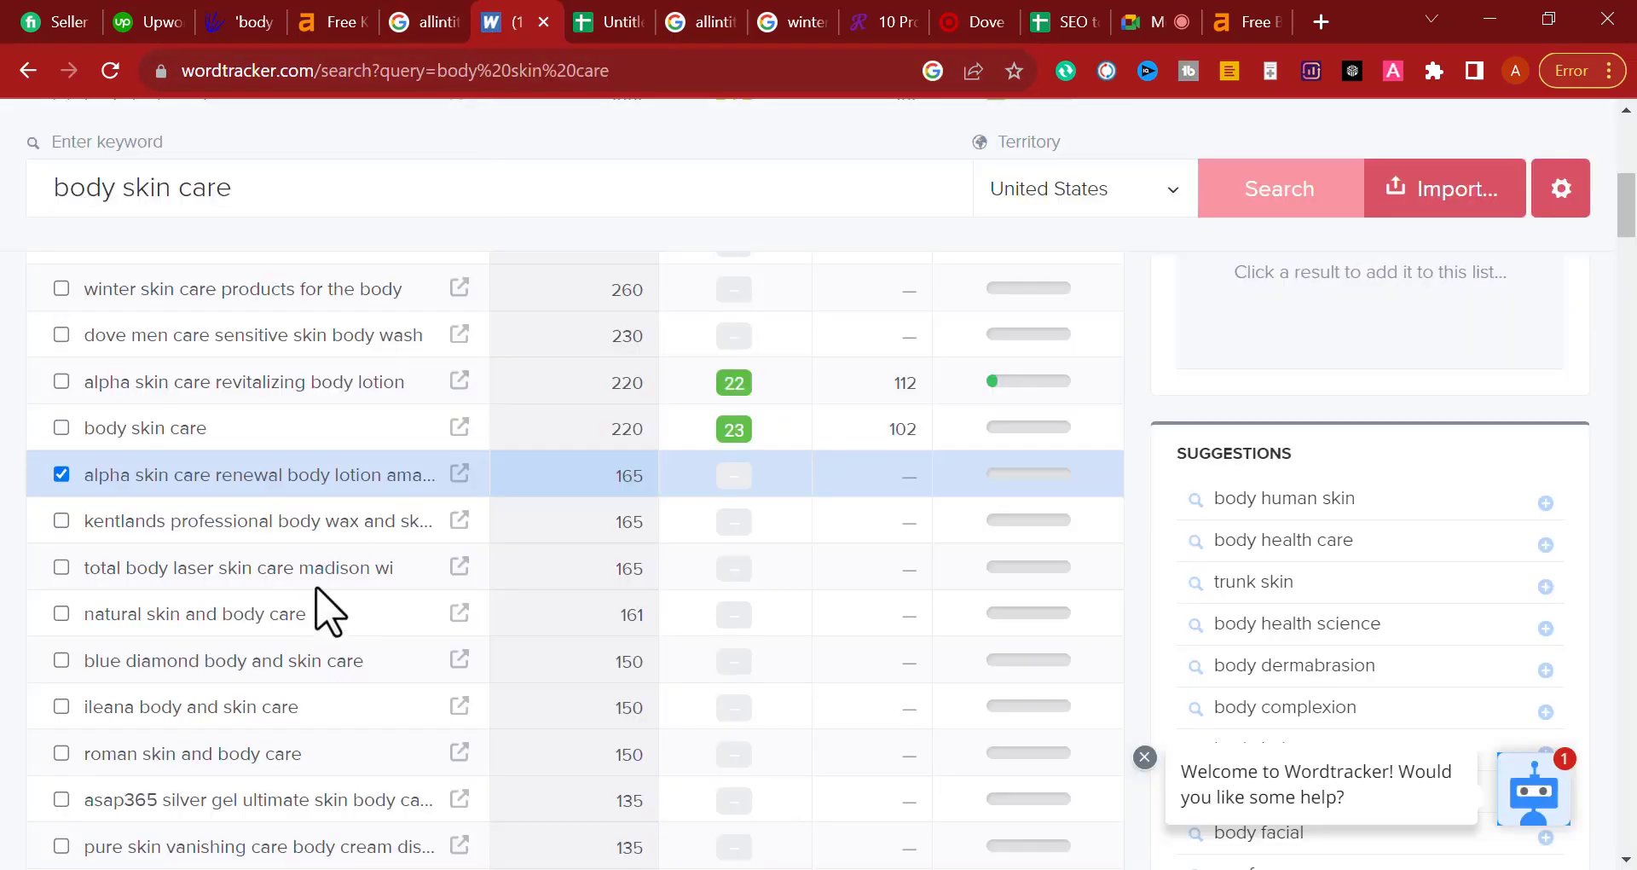
left_click(697, 23)
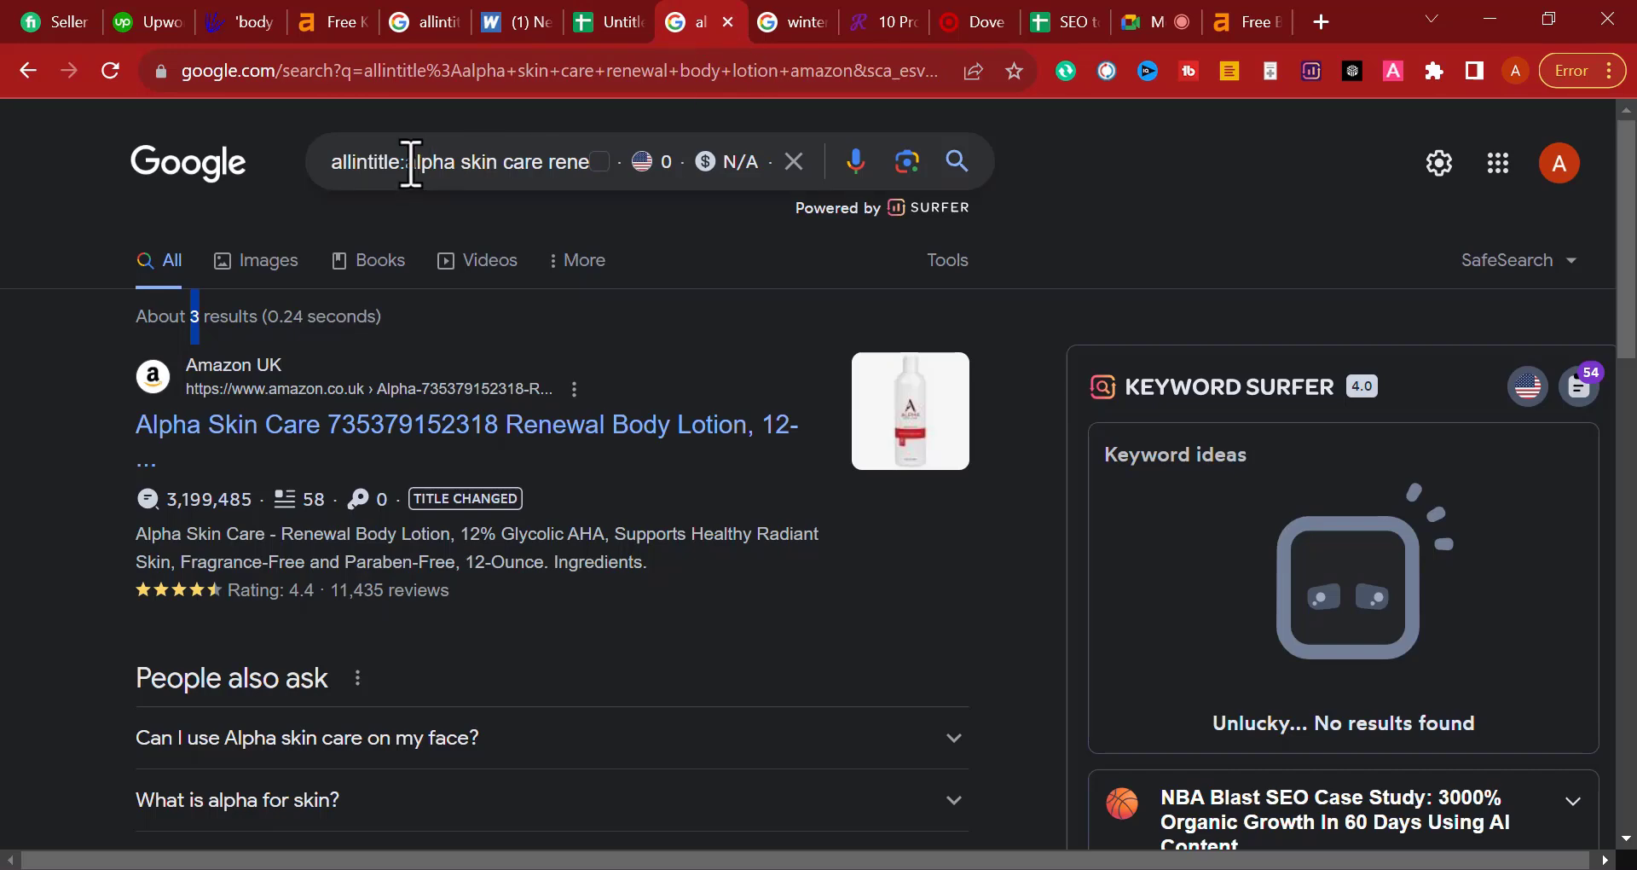
left_click_drag(409, 162, 955, 213)
key("BackSpace")
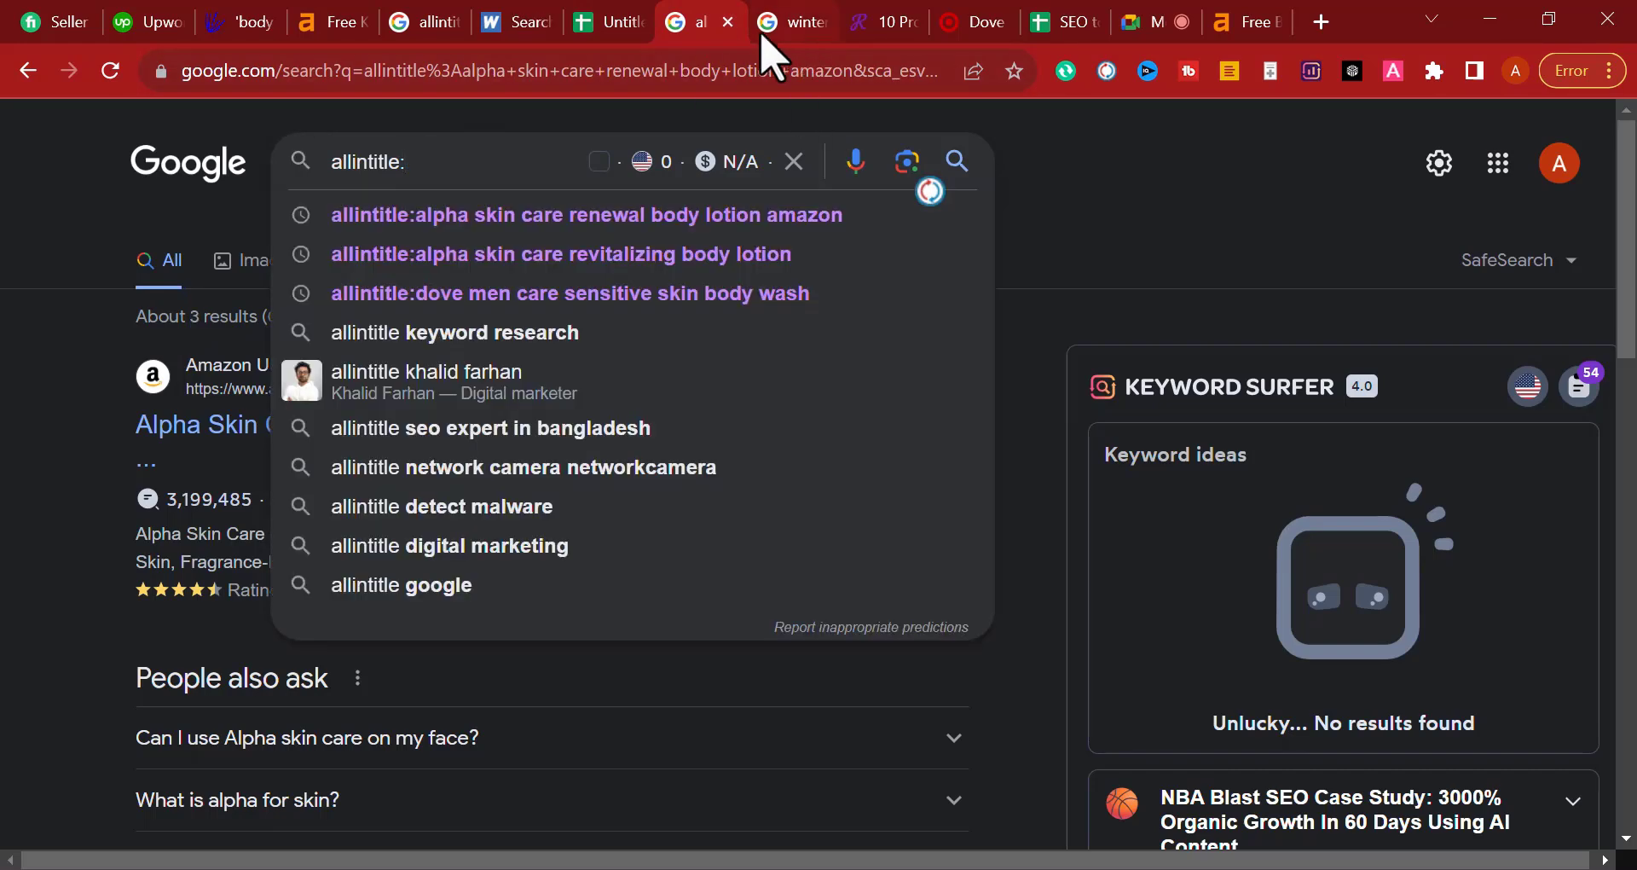
left_click(789, 23)
triple_click(539, 170)
type("alpha skin care renewal body lotion amazon")
key("Return")
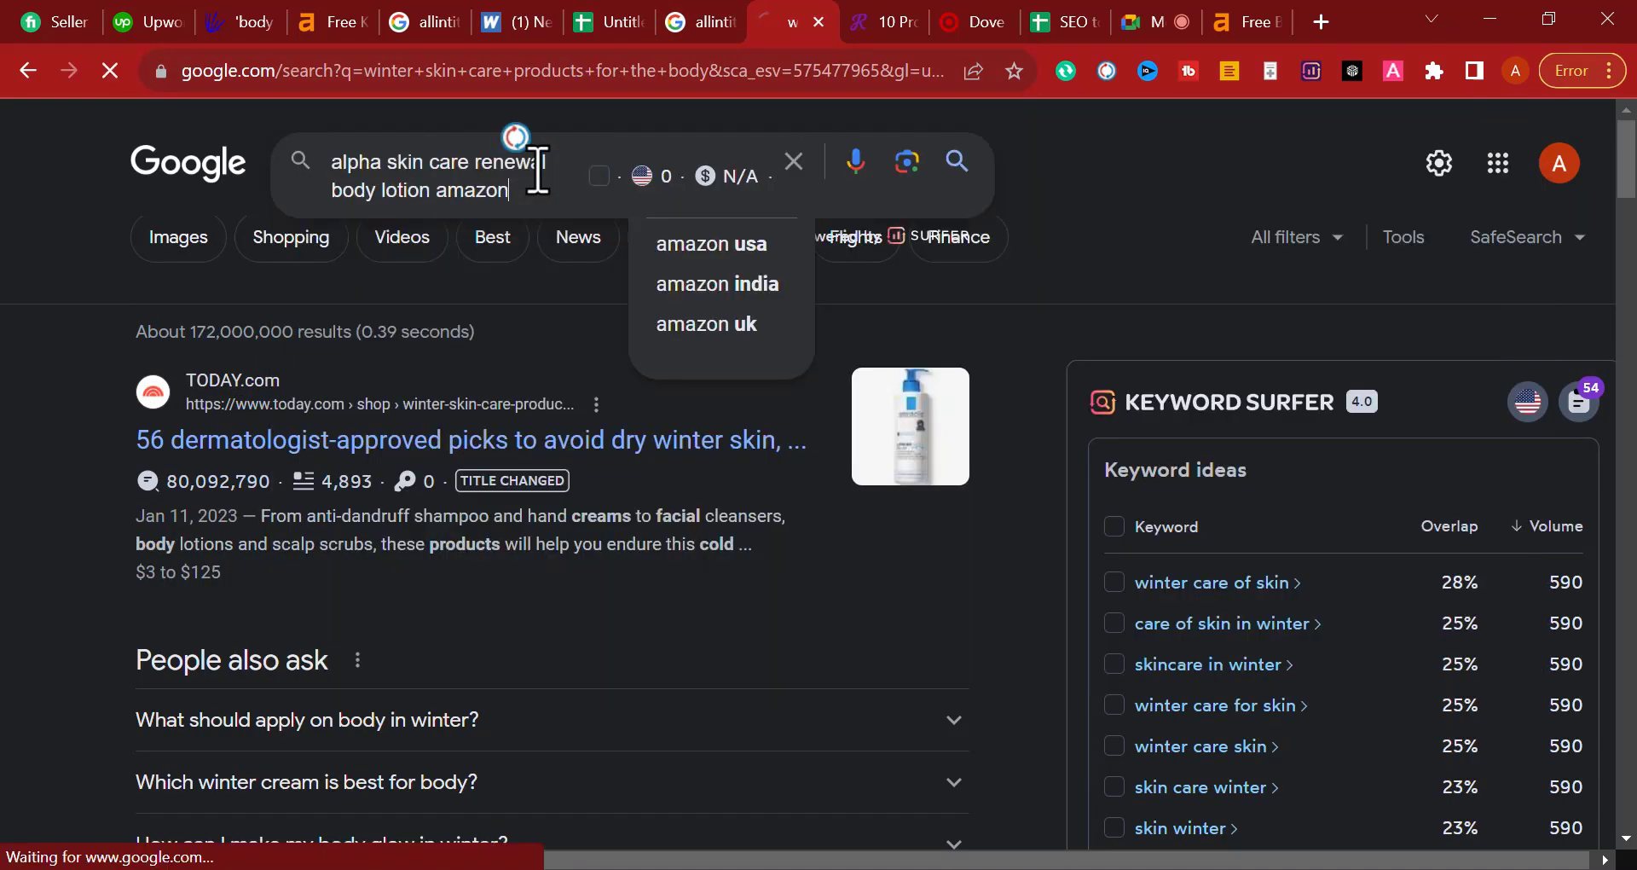
Step: Enter "alpha skin care renewal body lotion amazon" as the third keyword in cell E5 of the untitled keyword spreadsheet
left_click(597, 24)
double_click(438, 440)
type("alpha skin care renewal body lotion amazon")
left_click(639, 445)
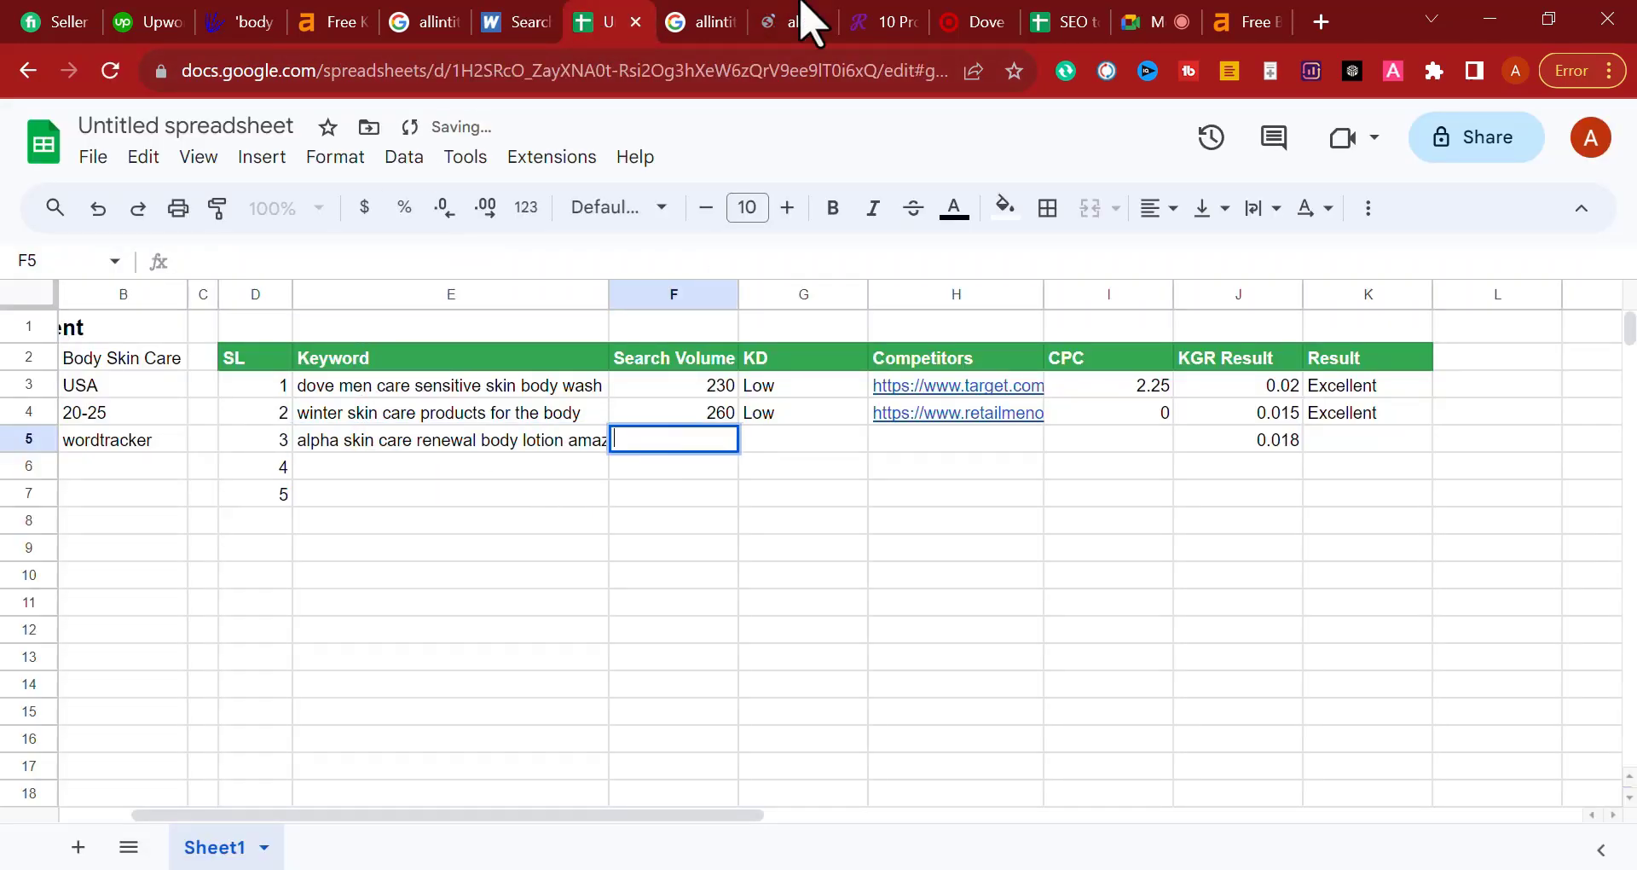
Step: Record the Wordtracker search volume of 165 and a KD of Low for the third keyword in F5 and G5
left_click(520, 23)
left_click(603, 23)
double_click(685, 450)
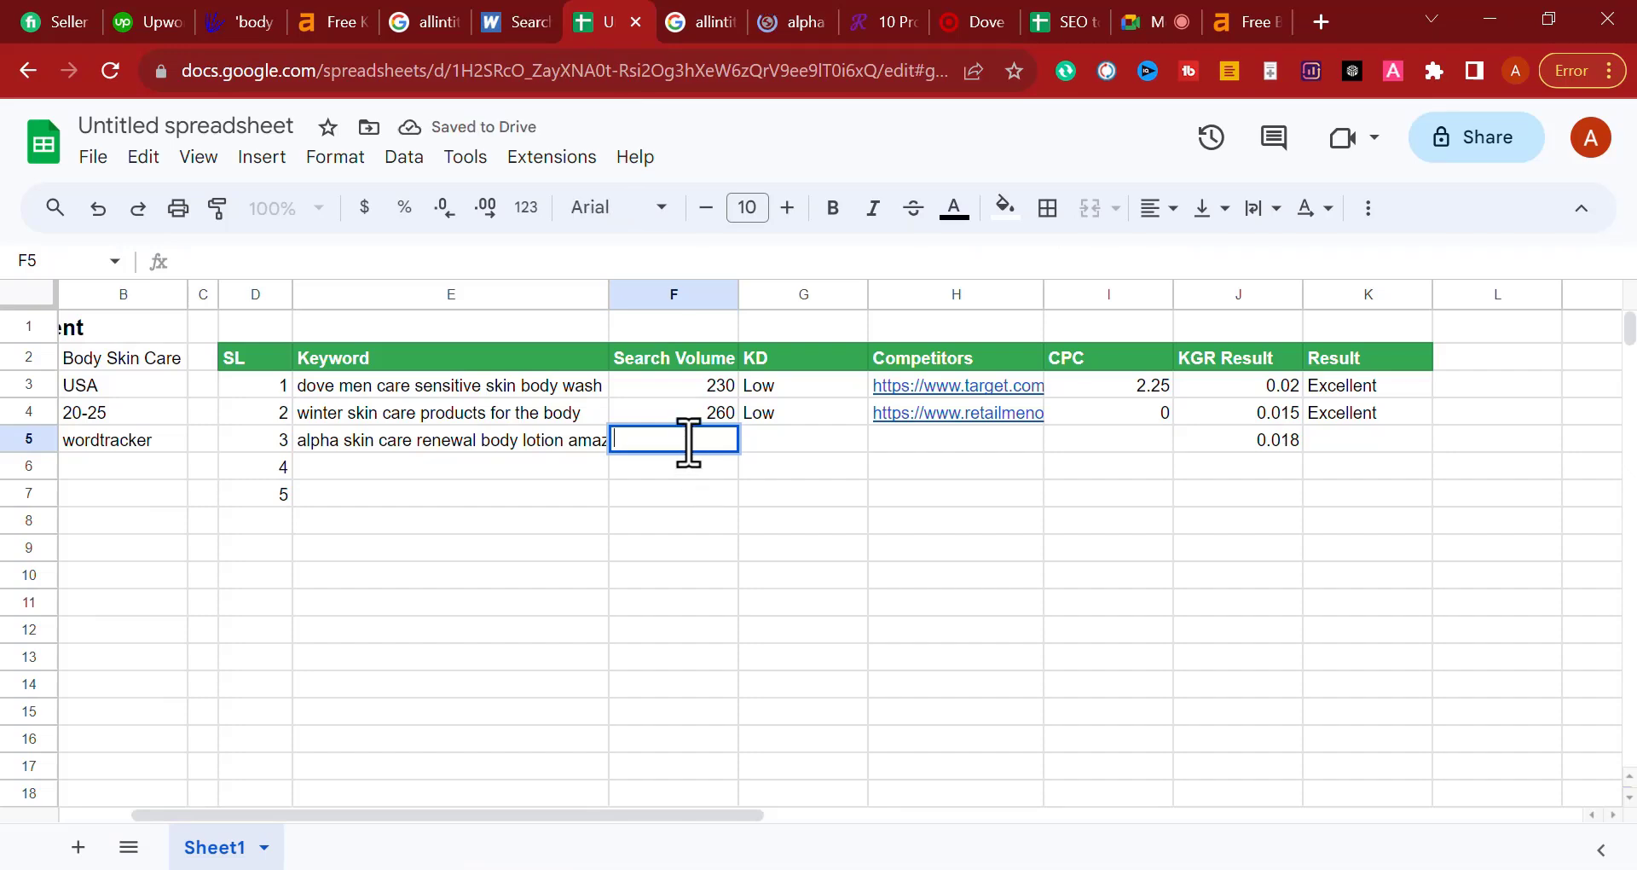
left_click(819, 439)
left_click(537, 25)
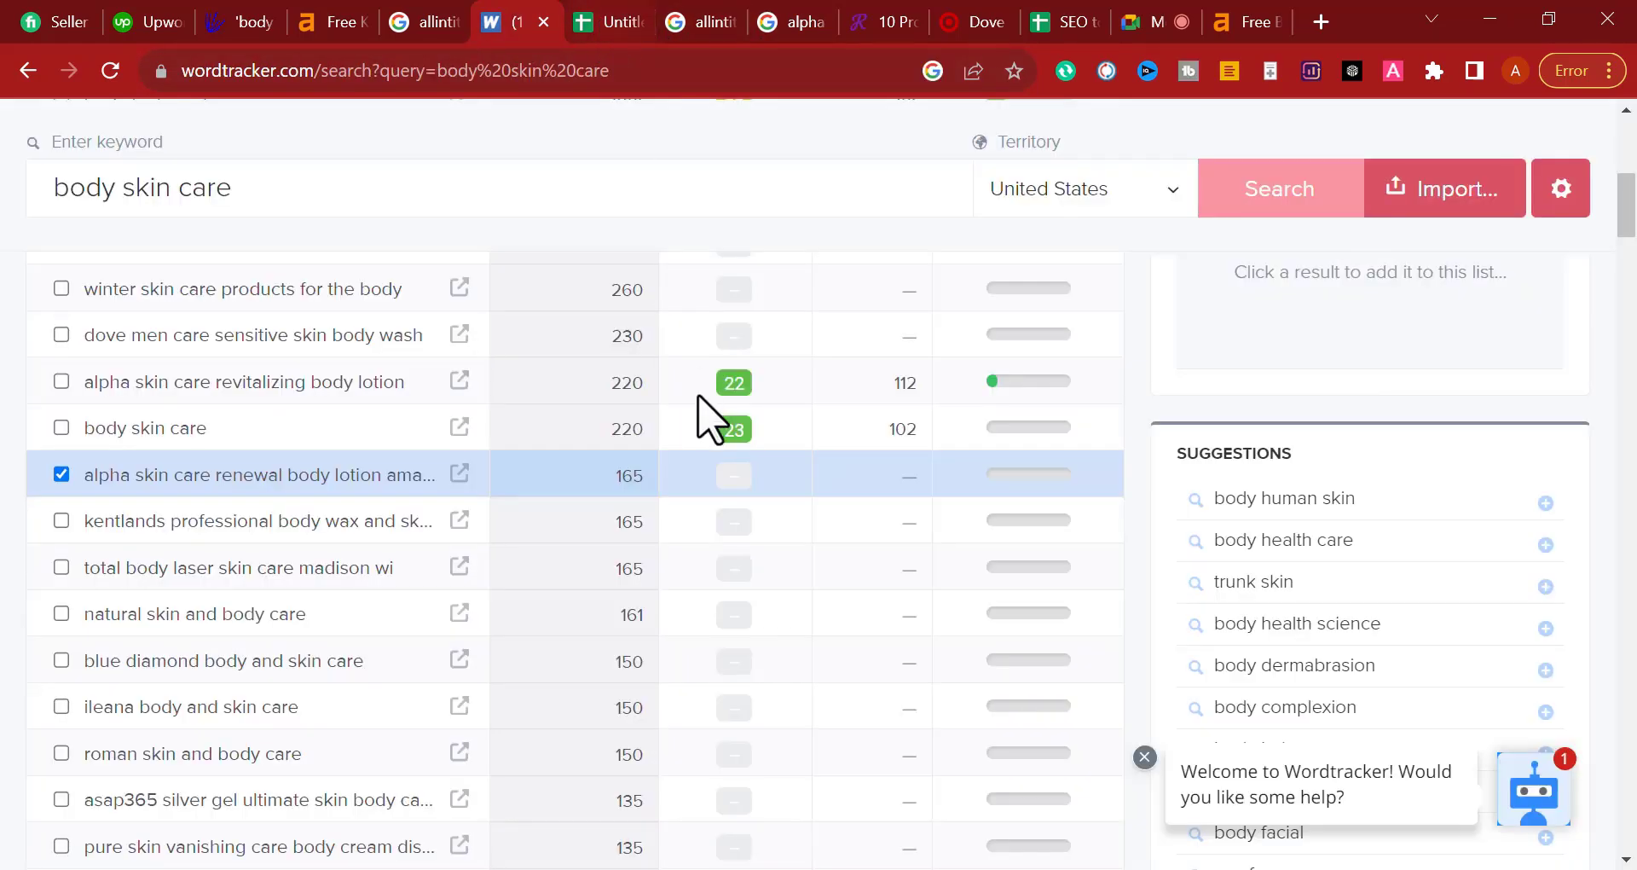
left_click(629, 27)
double_click(801, 439)
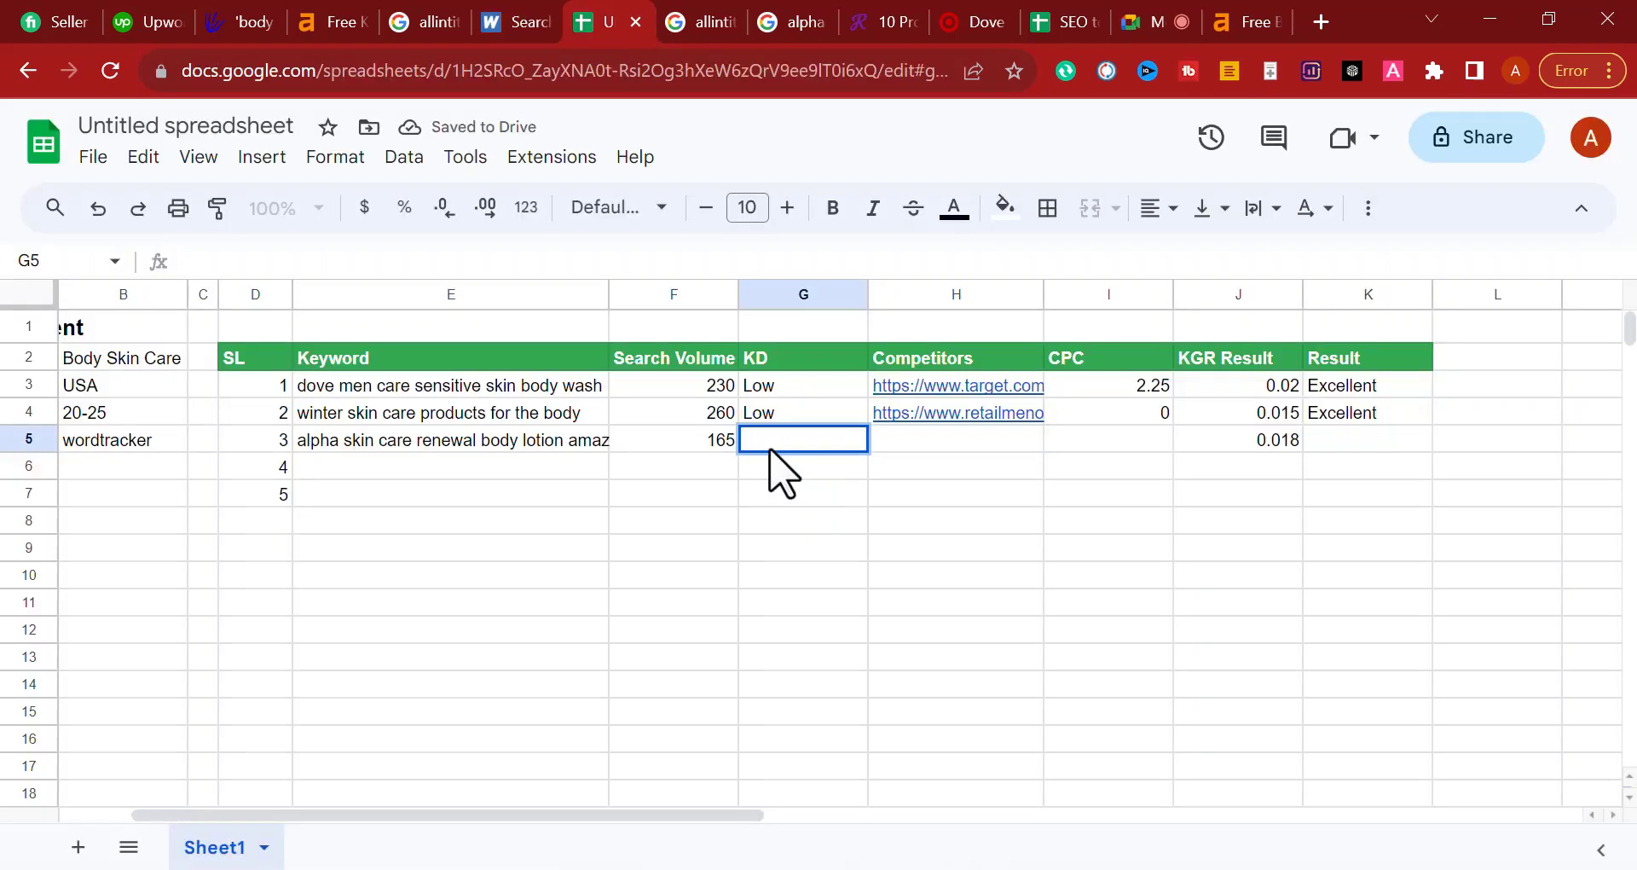
type("Low")
left_click(906, 438)
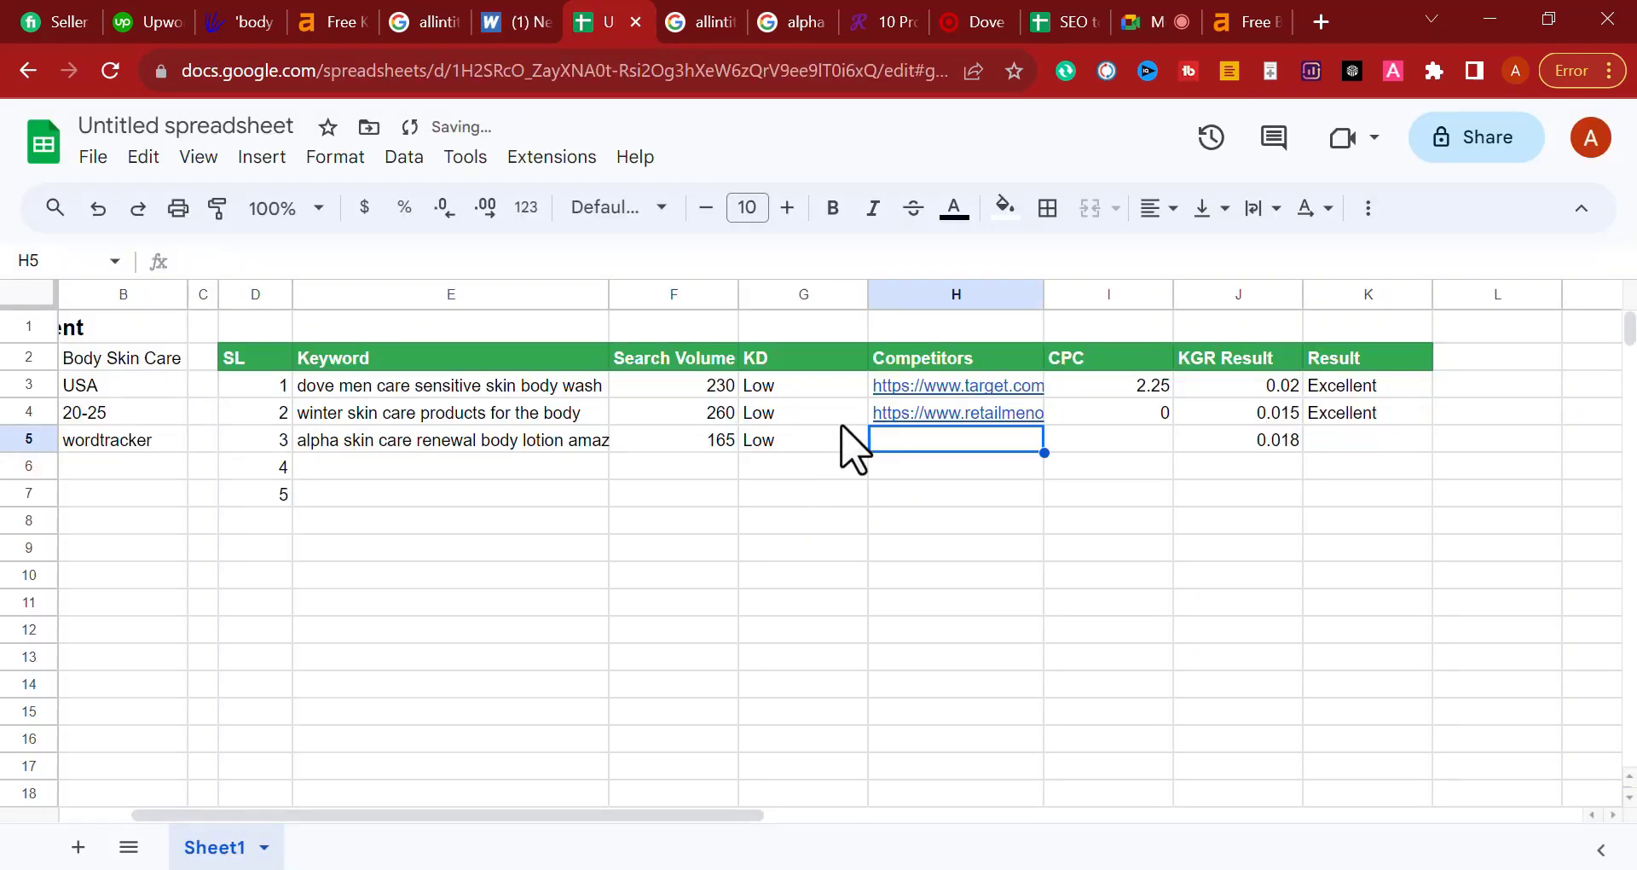
Step: Look through the allintitle results for a competitor and open the Fado listing for Alpha Skin Care Renewal Body Lotion in a new tab
left_click(707, 22)
left_click(48, 395)
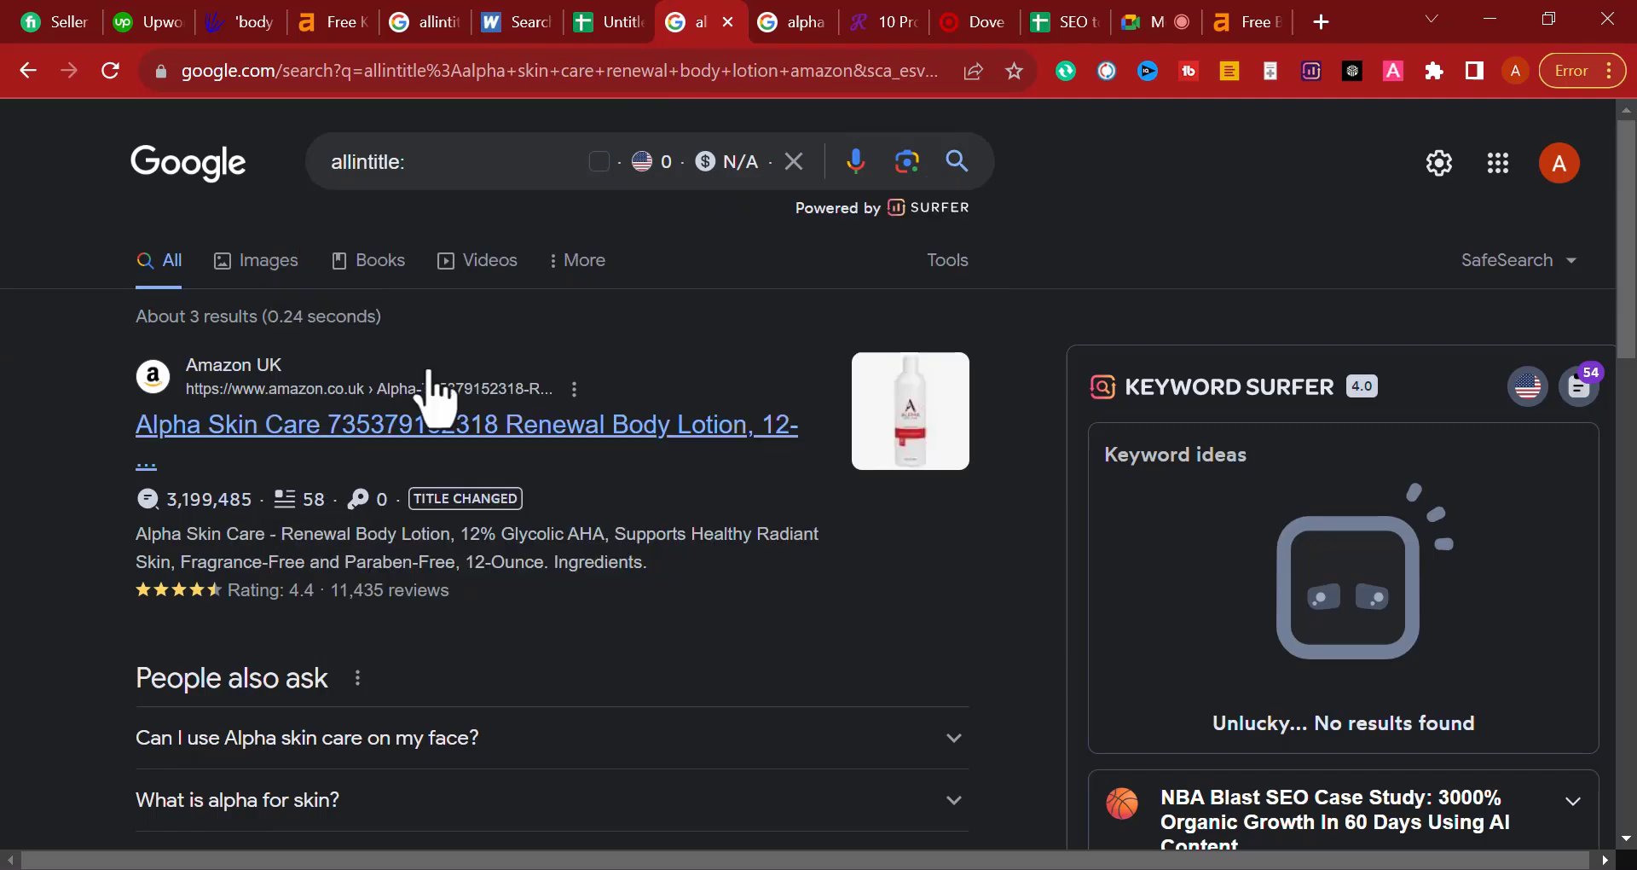
scroll(307, 409, "down", 4)
scroll(294, 418, "up", 3)
scroll(986, 347, "down", 10)
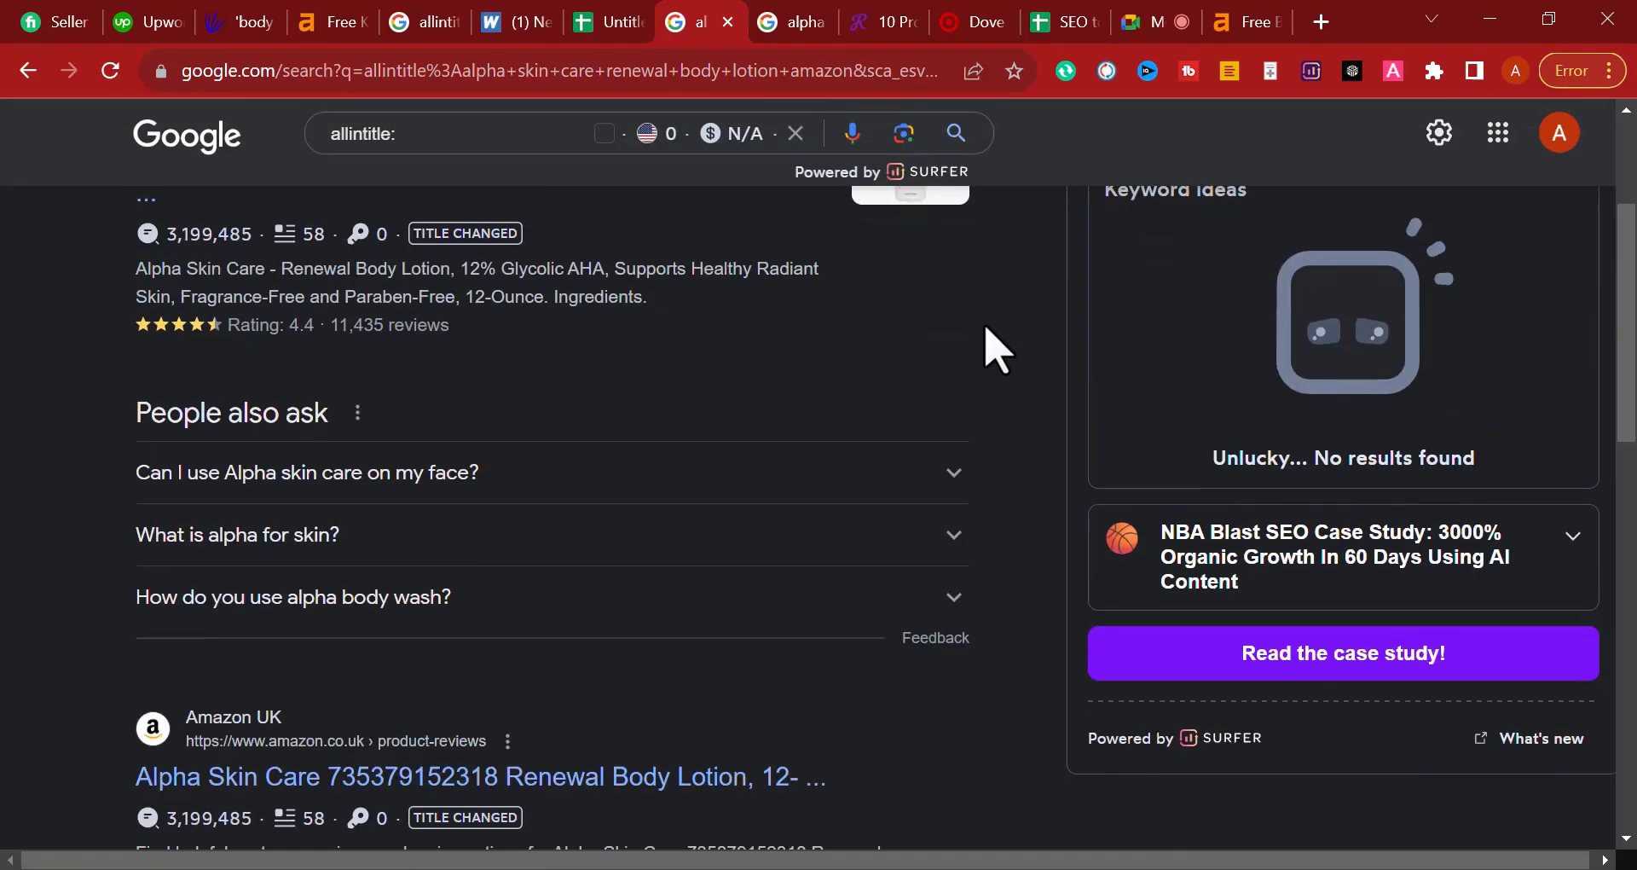
scroll(589, 427, "down", 6)
scroll(512, 413, "up", 3)
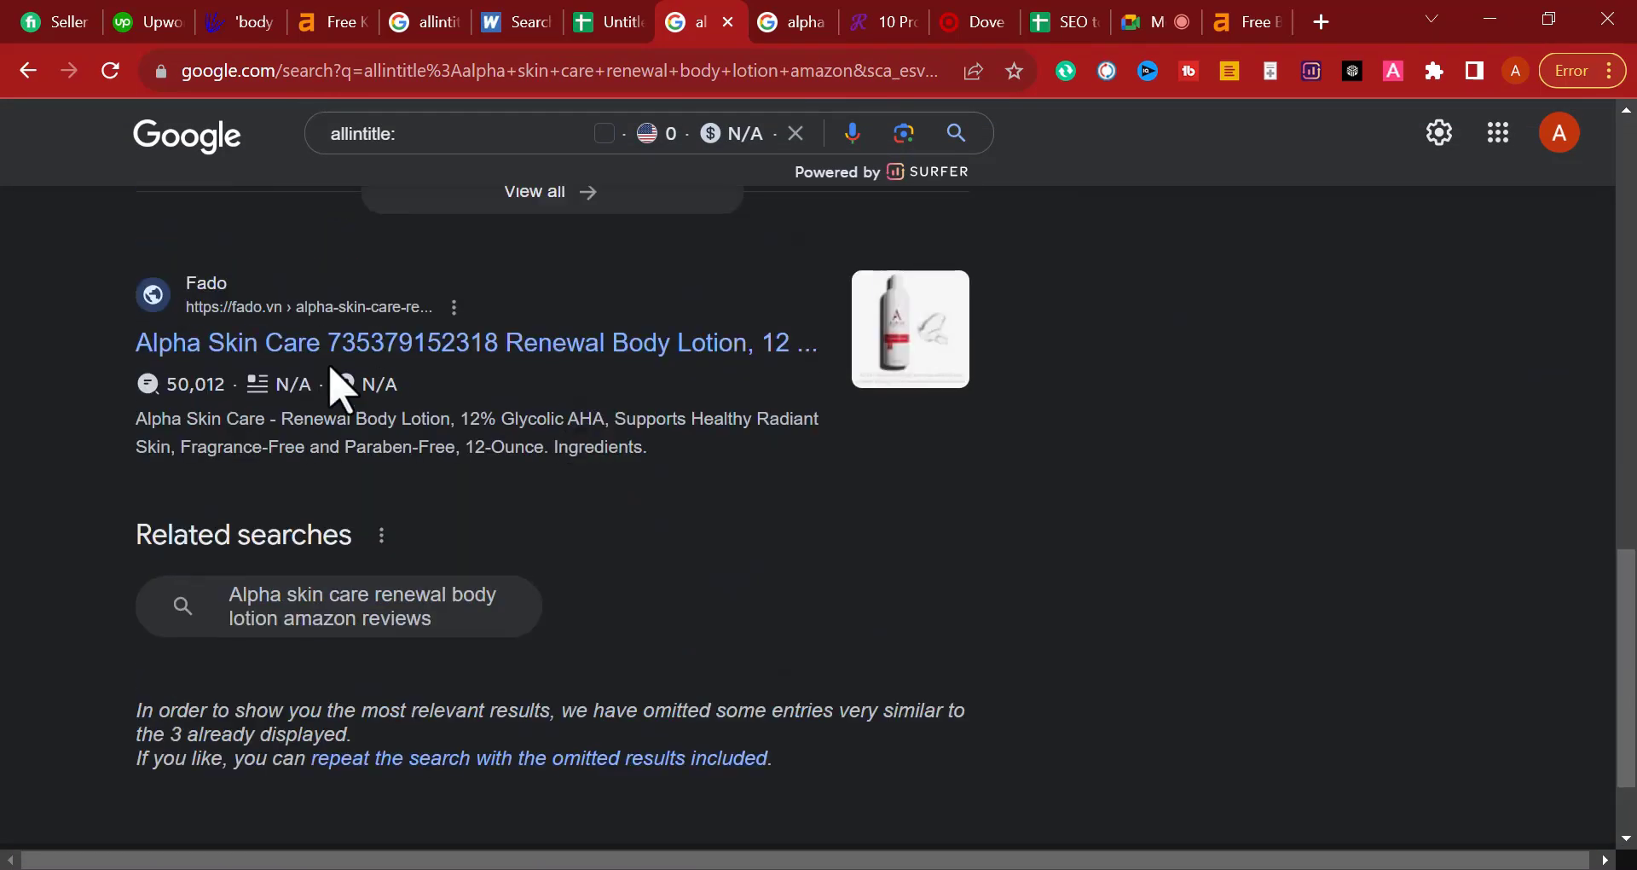
left_click_drag(128, 354, 642, 340)
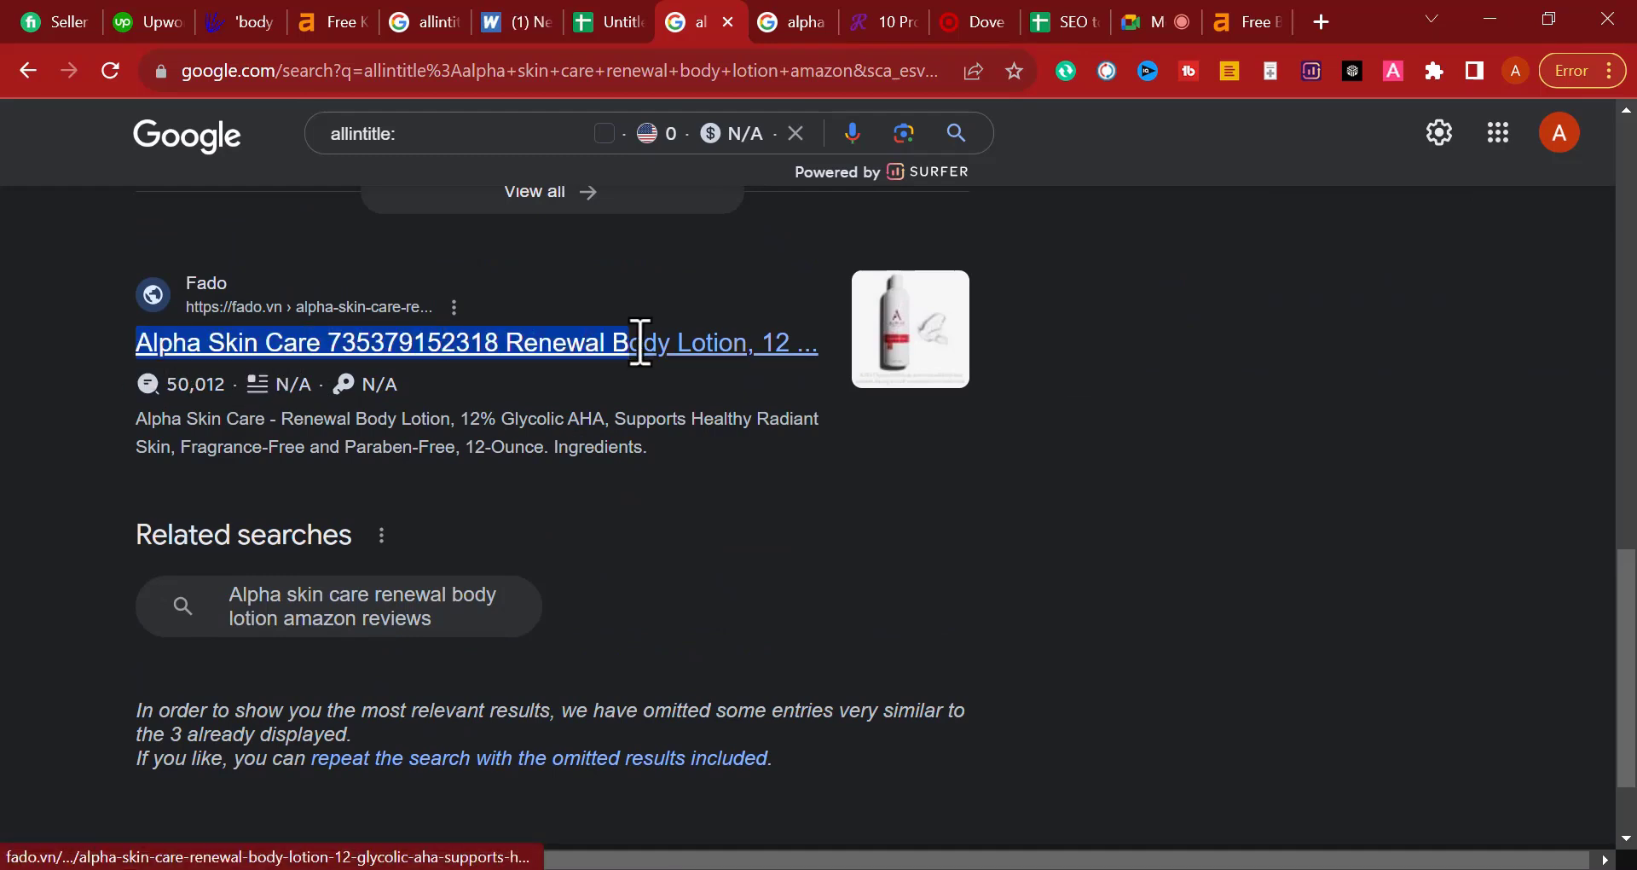
left_click(8, 534)
middle_click(375, 345)
key("ctrl+Tab")
Step: Copy the URL of the Fado product page
left_click(493, 70)
right_click(493, 71)
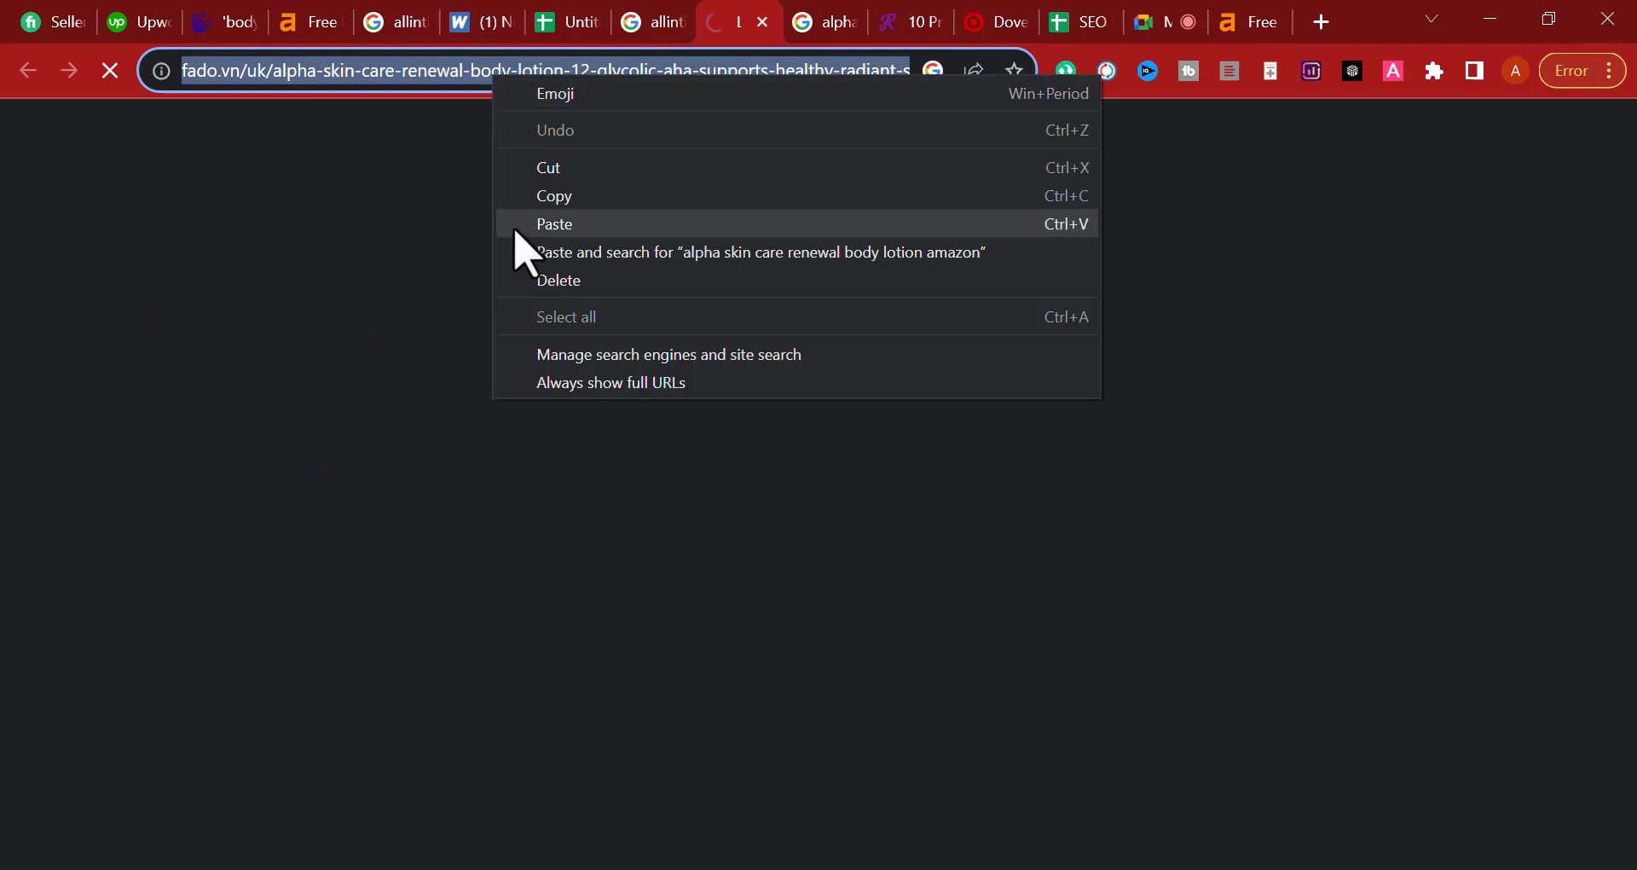
left_click(631, 164)
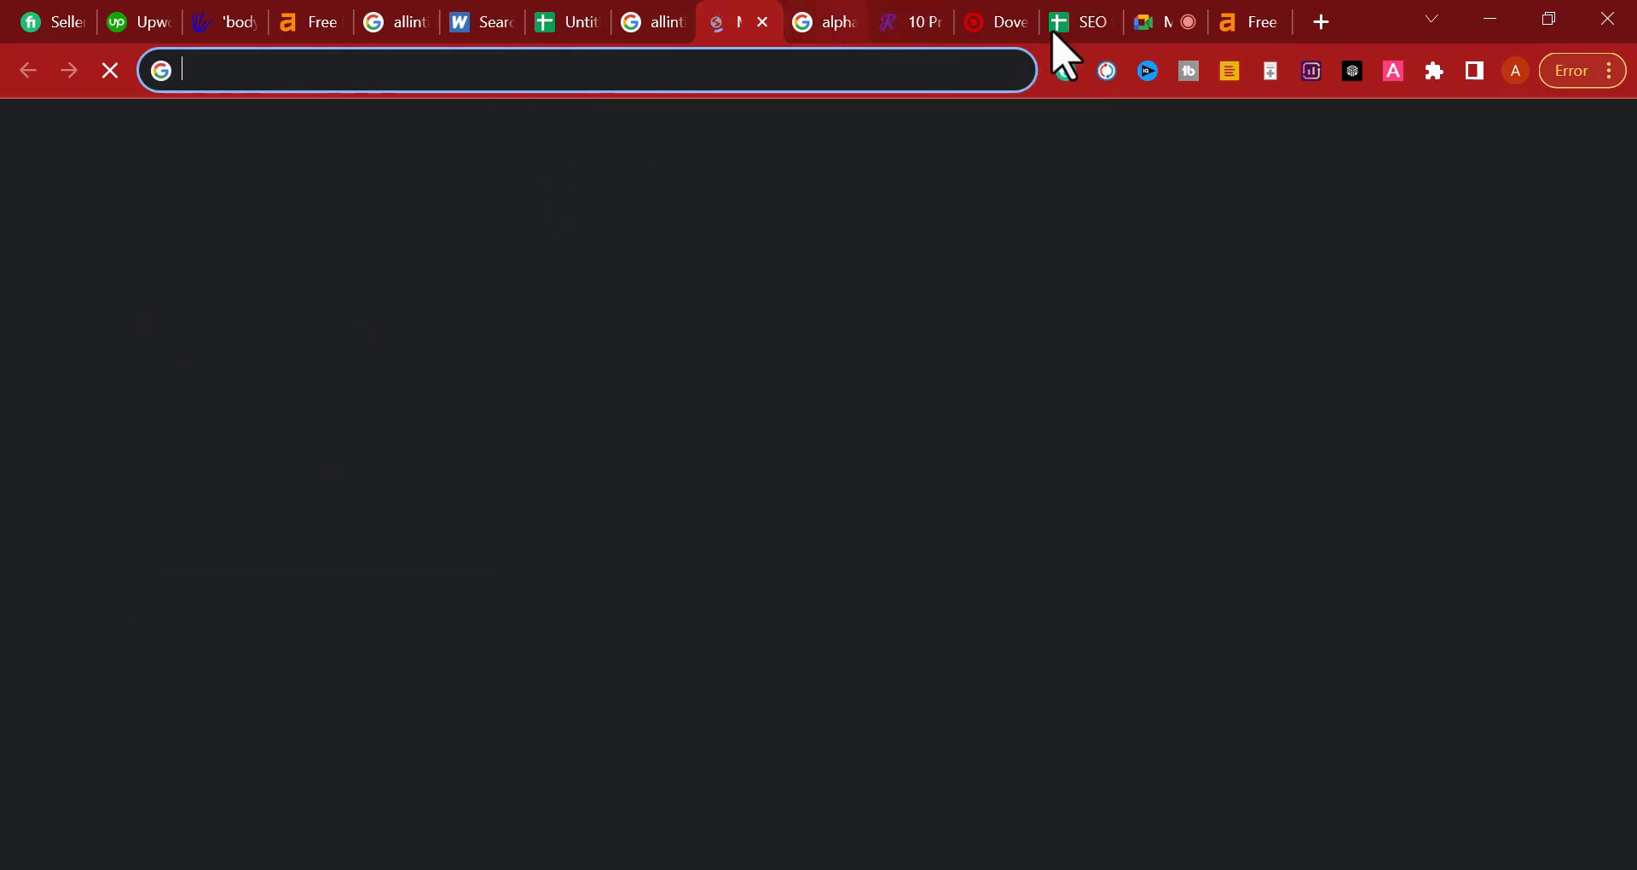
left_click(1079, 21)
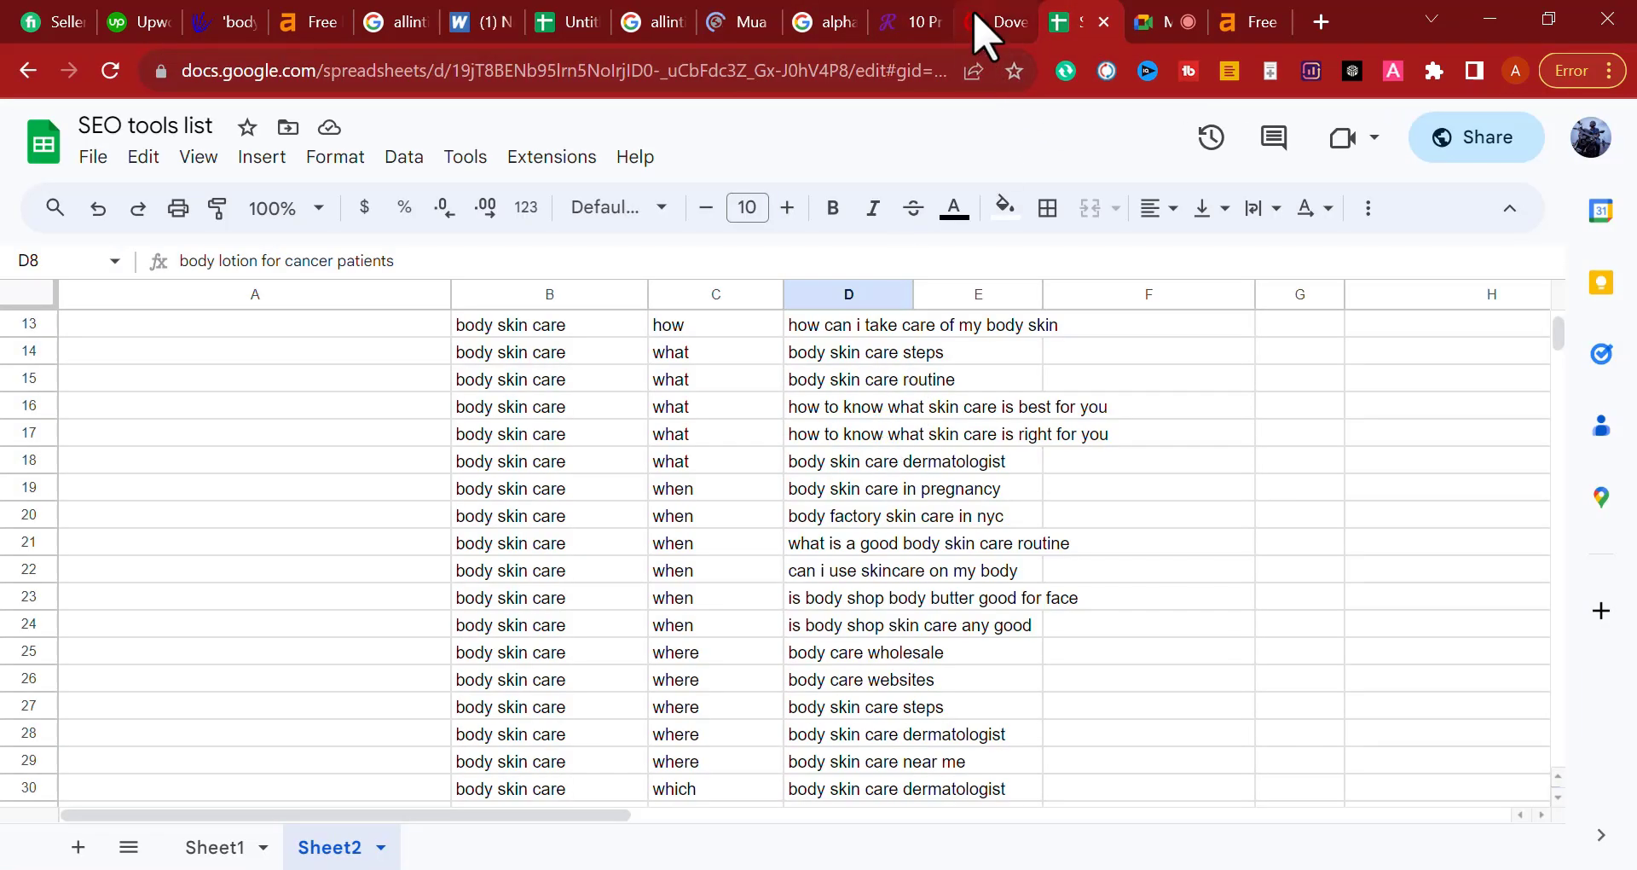
left_click(991, 24)
left_click(732, 24)
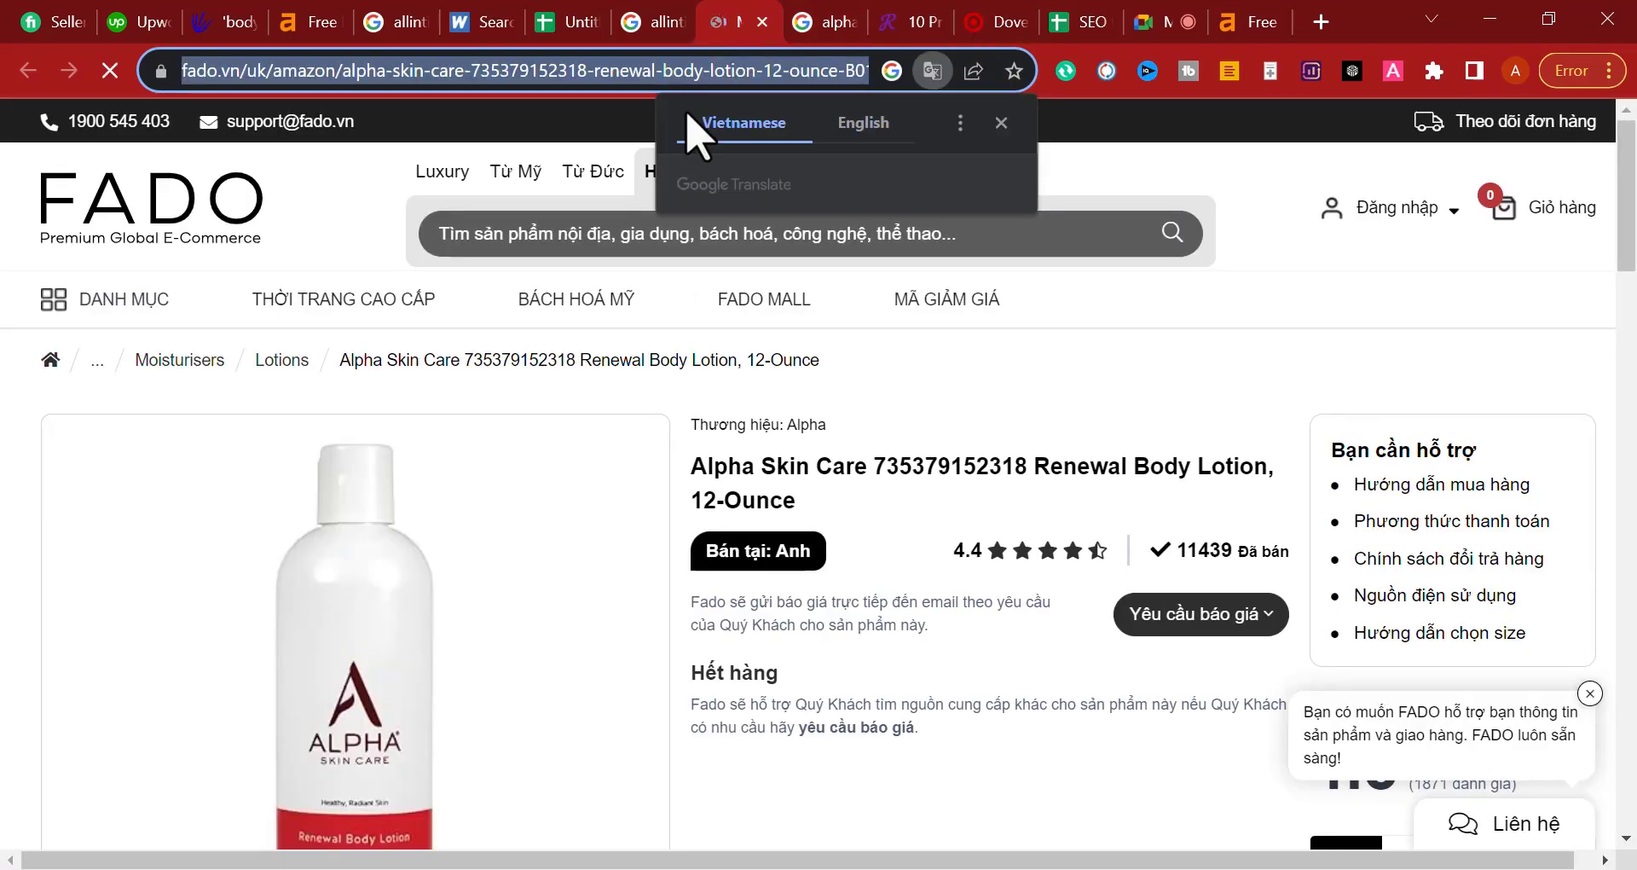
Step: Examine the Fado product page from top to bottom and dismiss its notification request
scroll(613, 499, "down", 3)
scroll(614, 494, "down", 15)
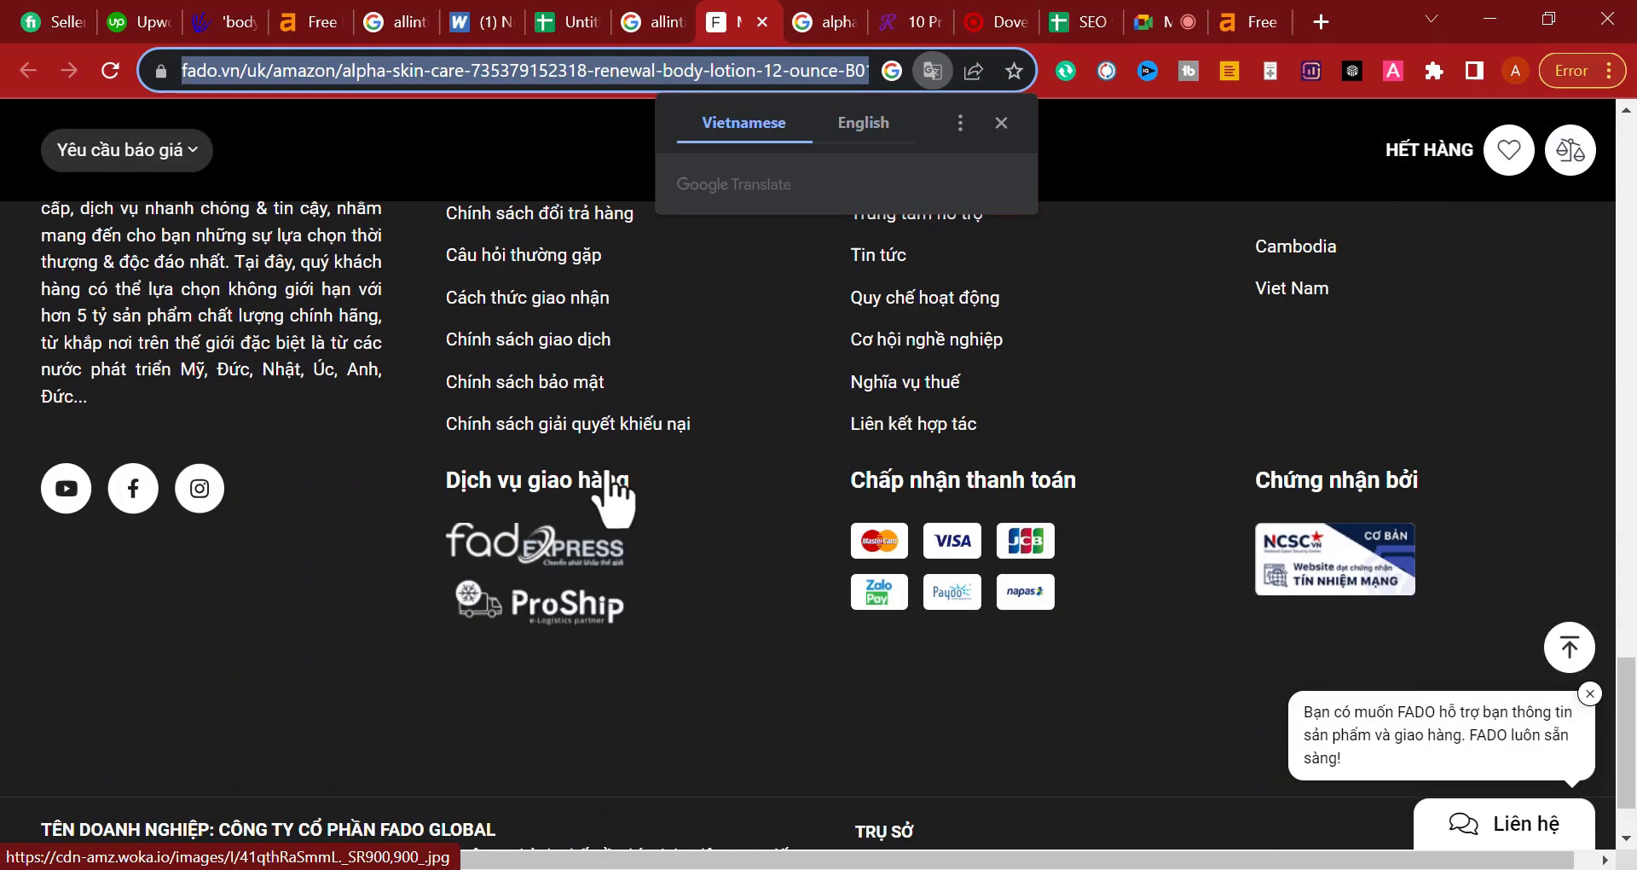
scroll(614, 494, "up", 10)
scroll(694, 336, "up", 10)
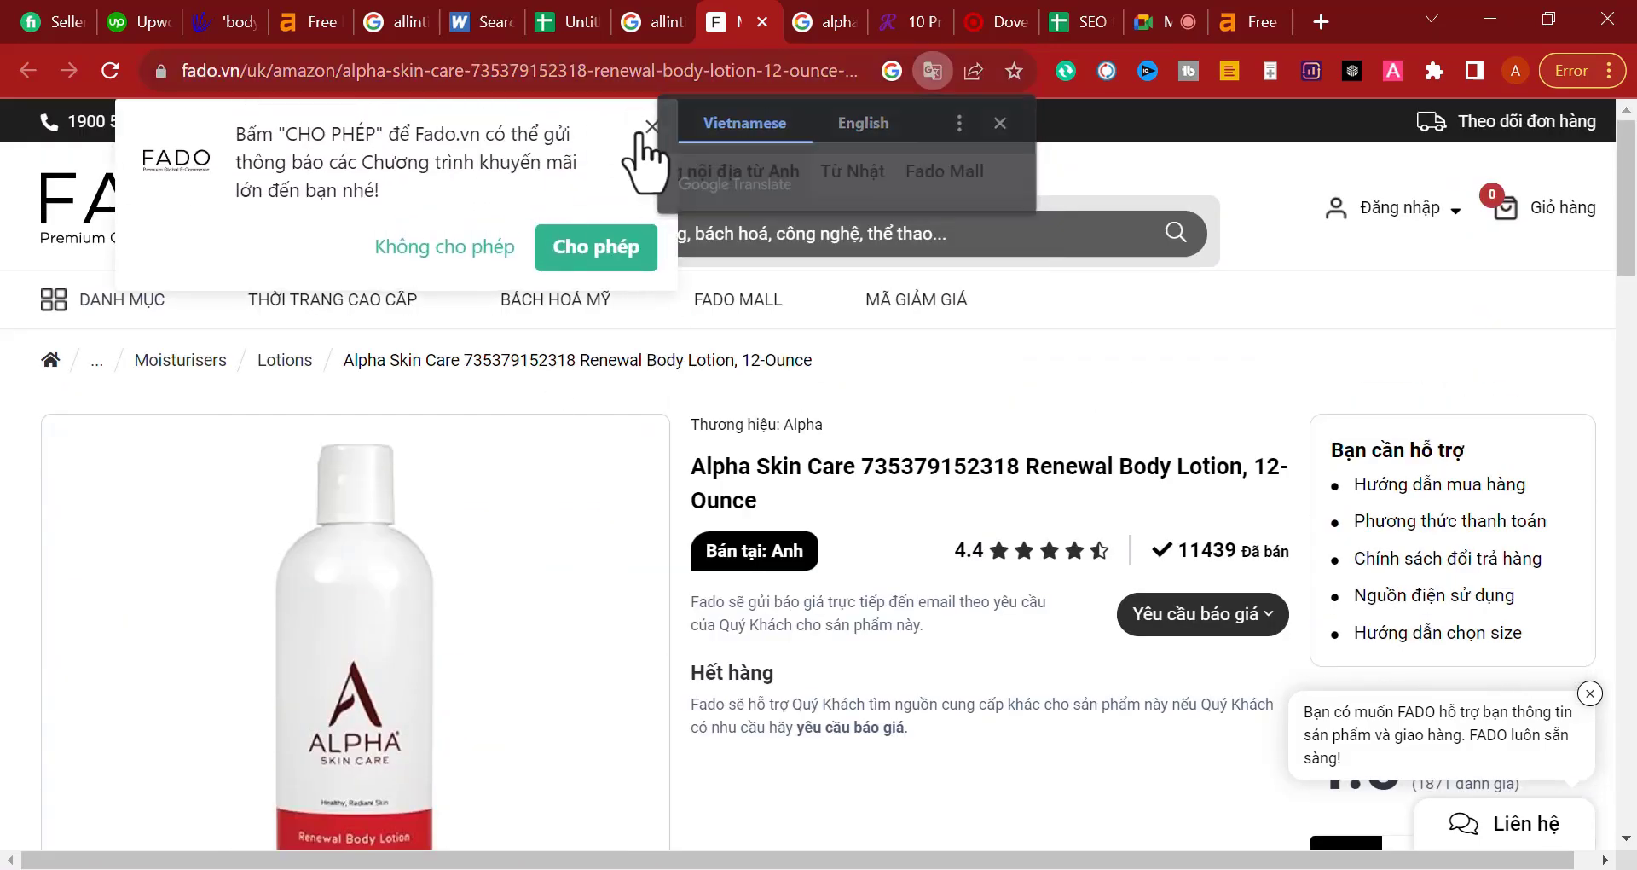
left_click(641, 132)
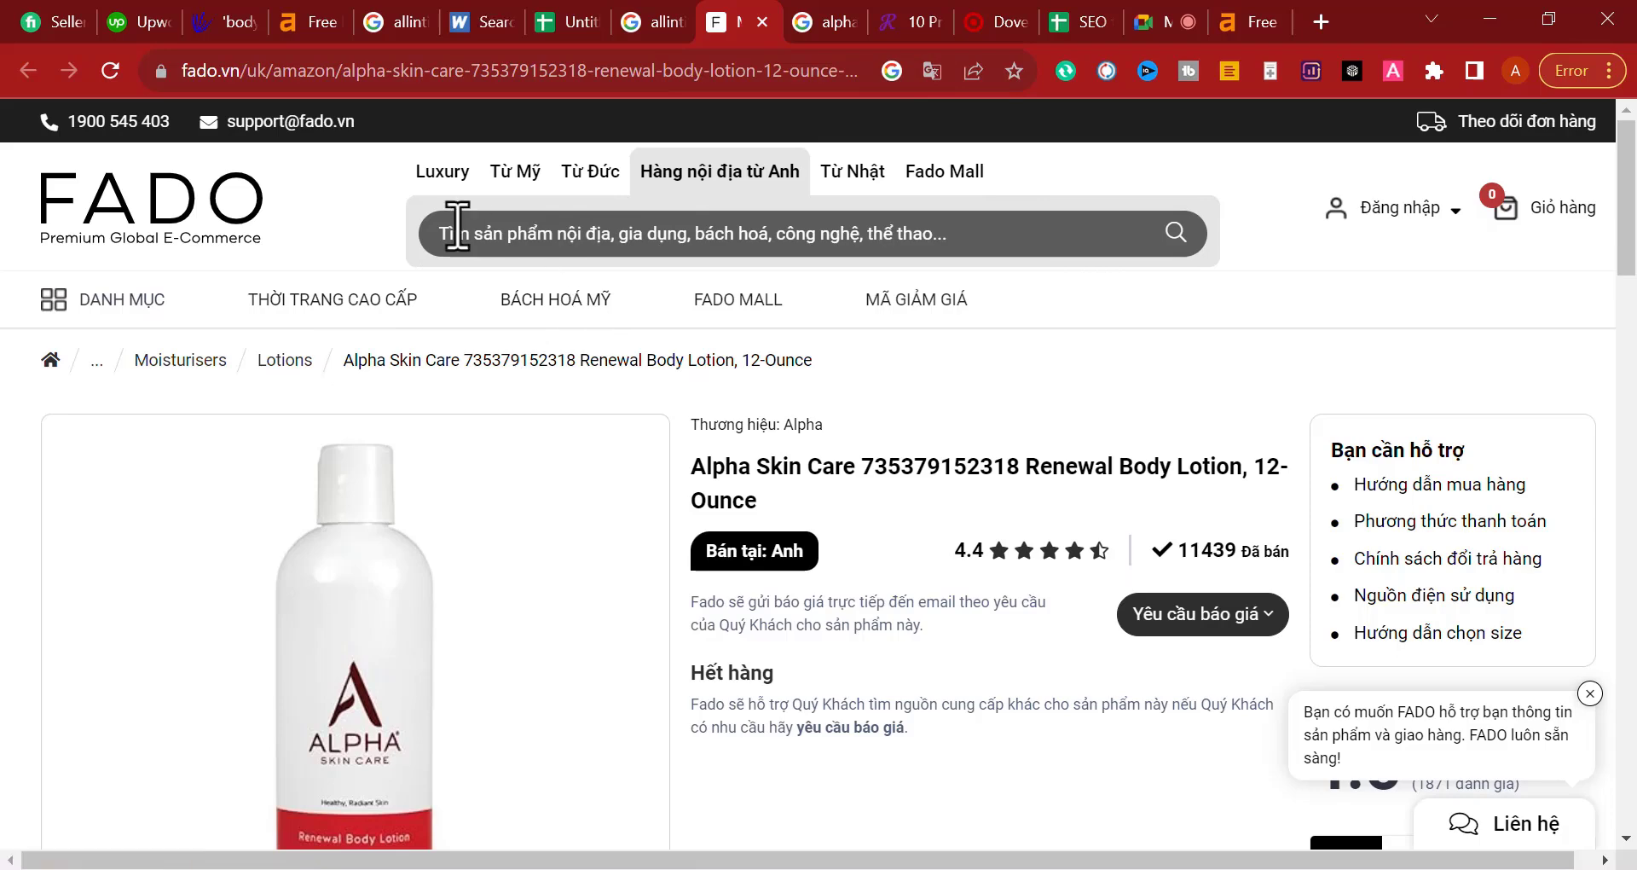
scroll(486, 365, "down", 10)
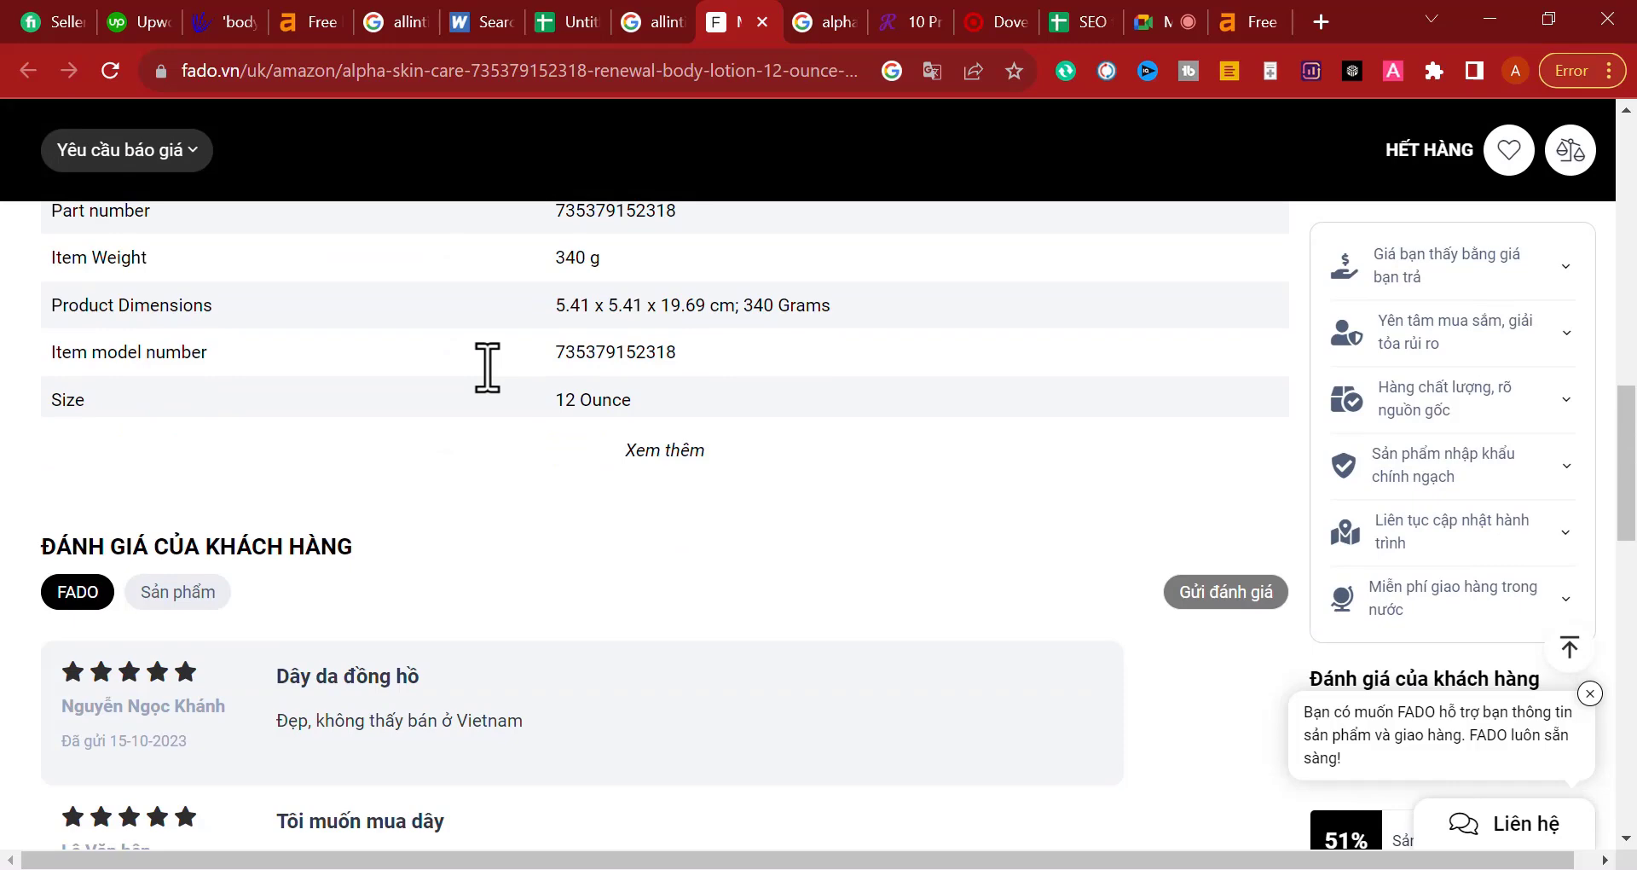
Step: Paste the Fado product URL as the third keyword's competitor in cell H5 of the keyword spreadsheet
left_click(1089, 19)
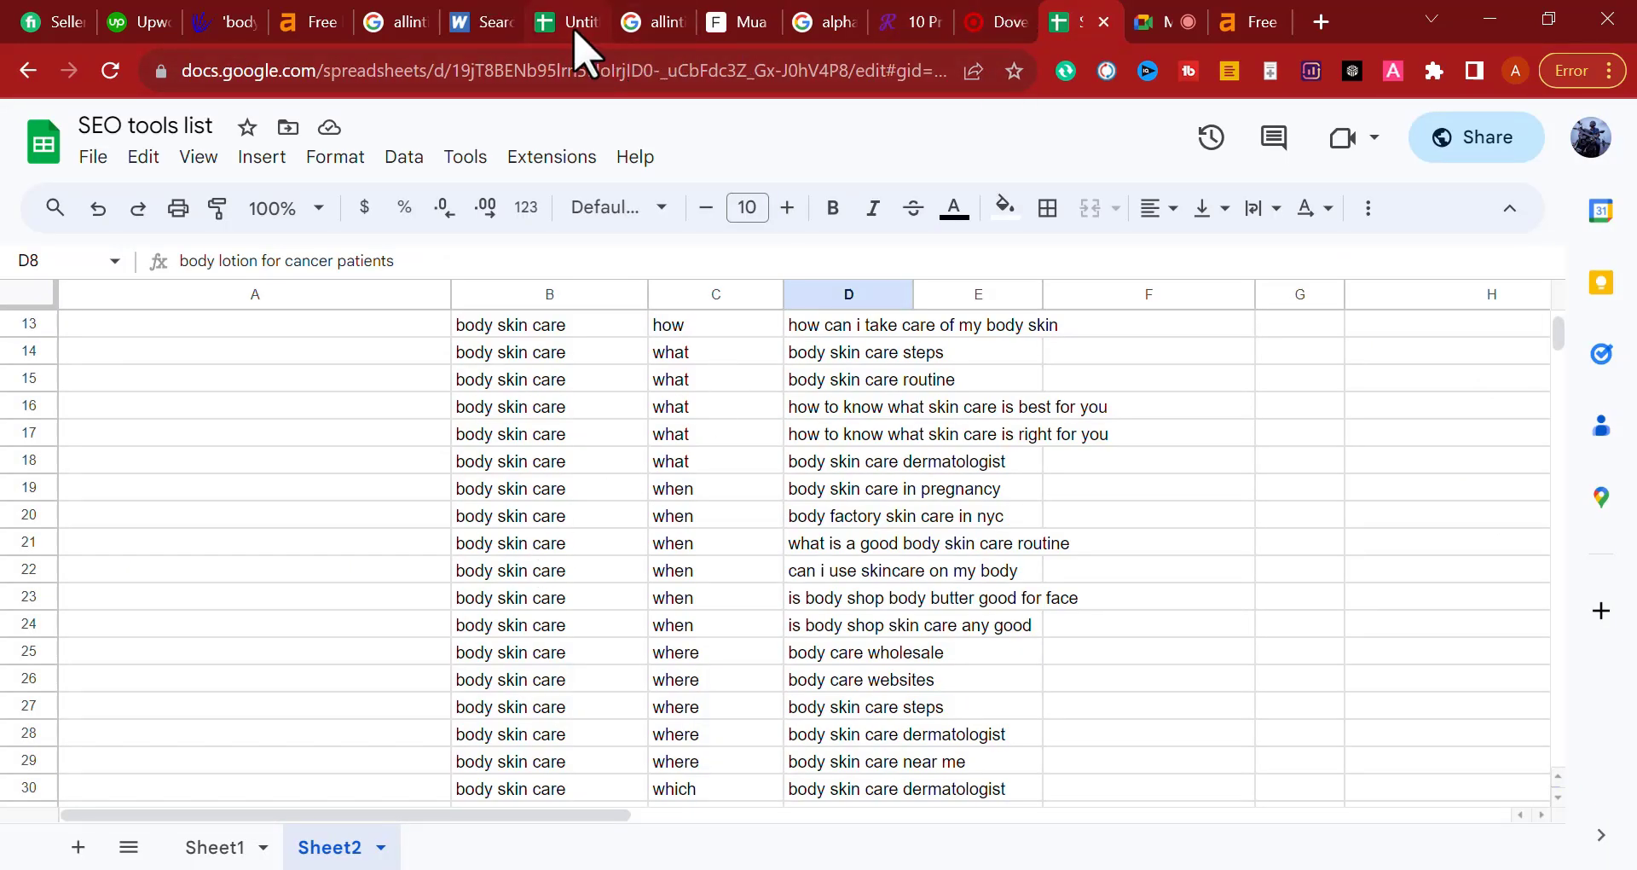
left_click(576, 25)
key("ctrl+v")
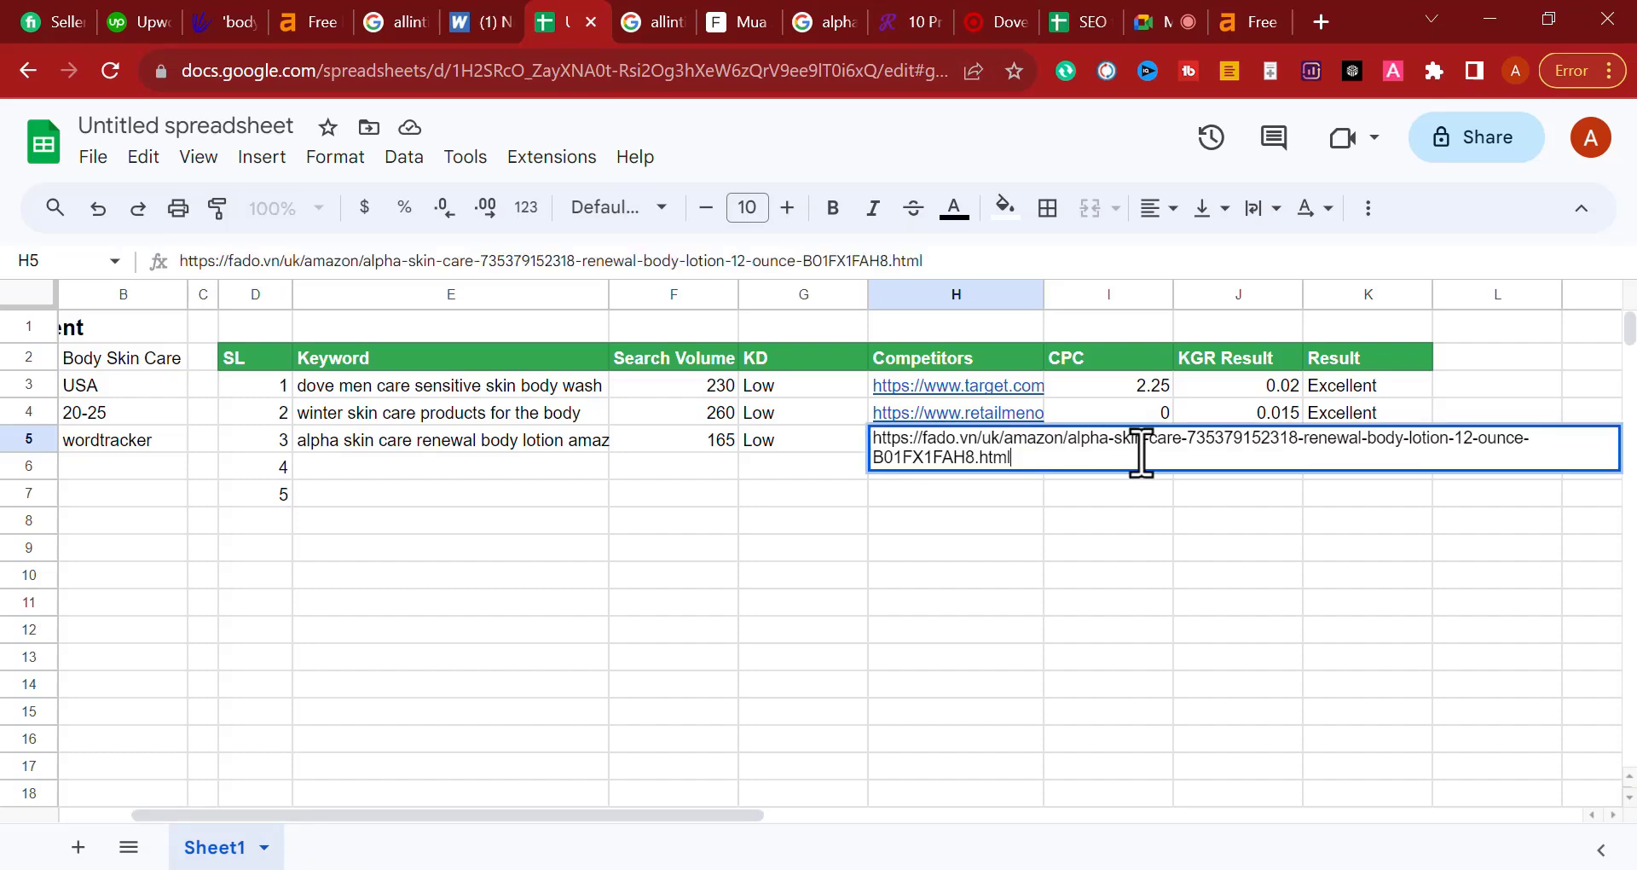
left_click(1107, 491)
Step: Close the Fado page and check the third keyword's CPC beside its plain Google search query
double_click(1124, 441)
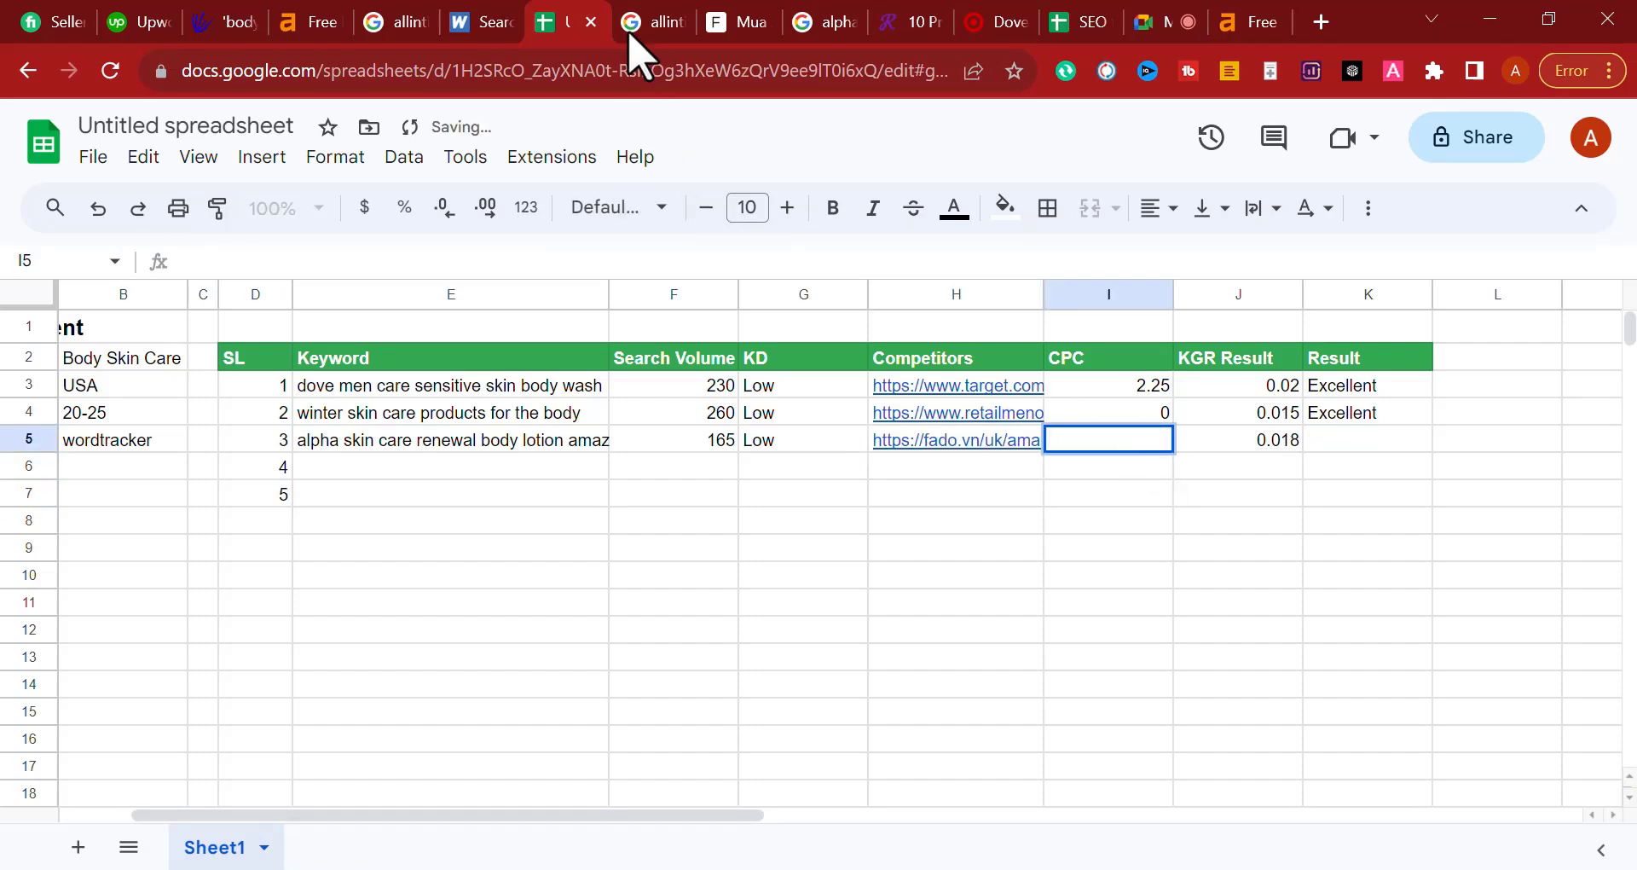
left_click(649, 24)
scroll(640, 217, "up", 1)
scroll(640, 240, "up", 5)
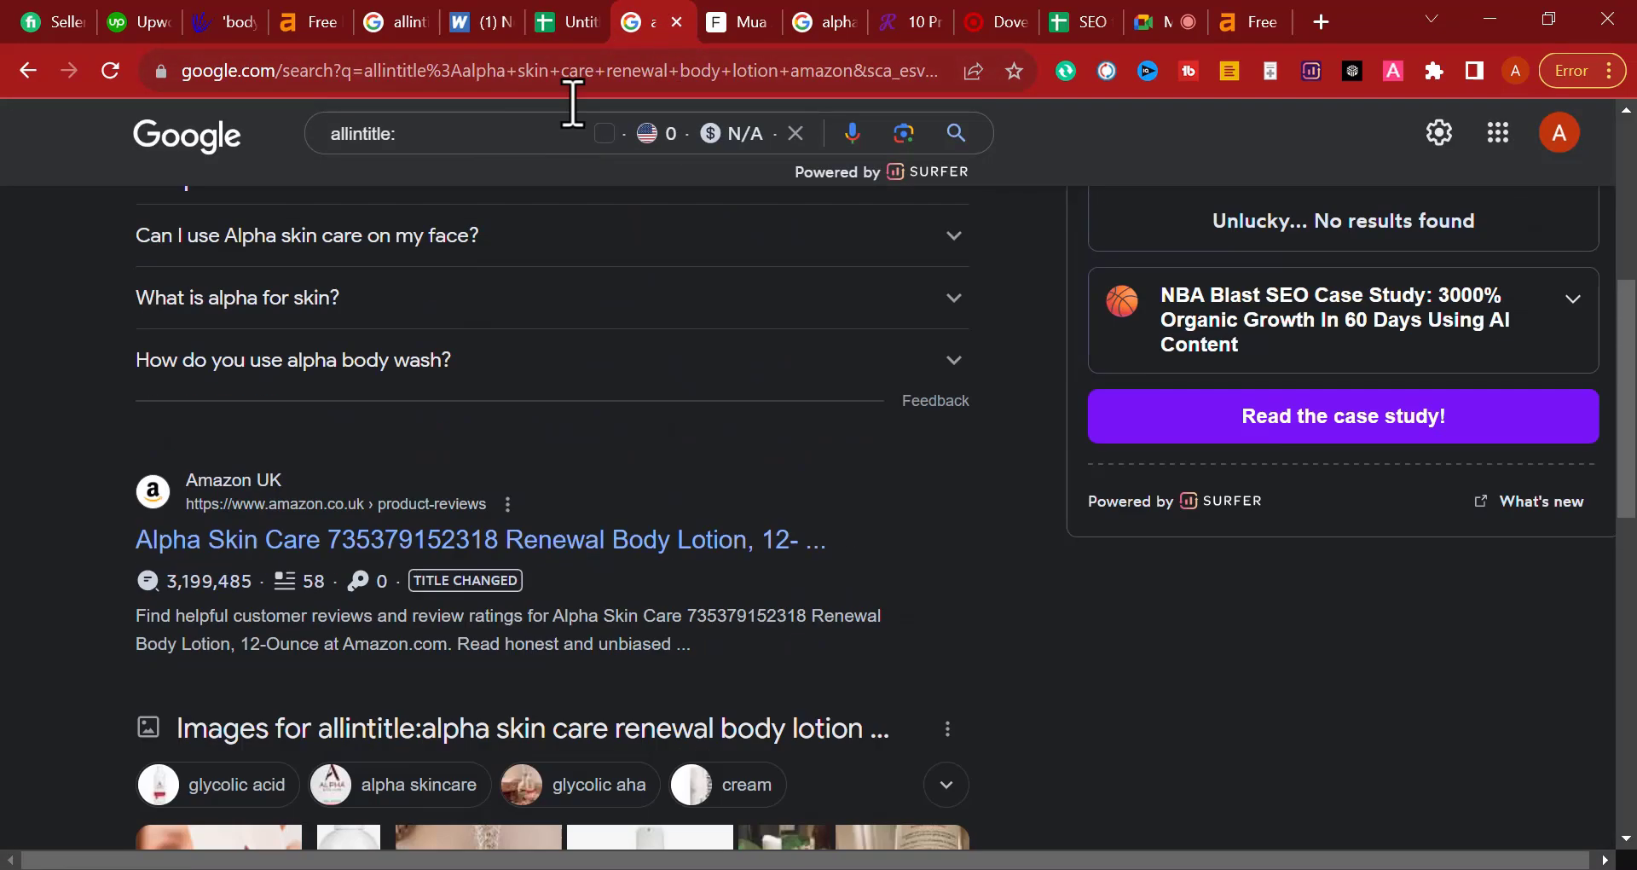
left_click(742, 25)
left_click(762, 22)
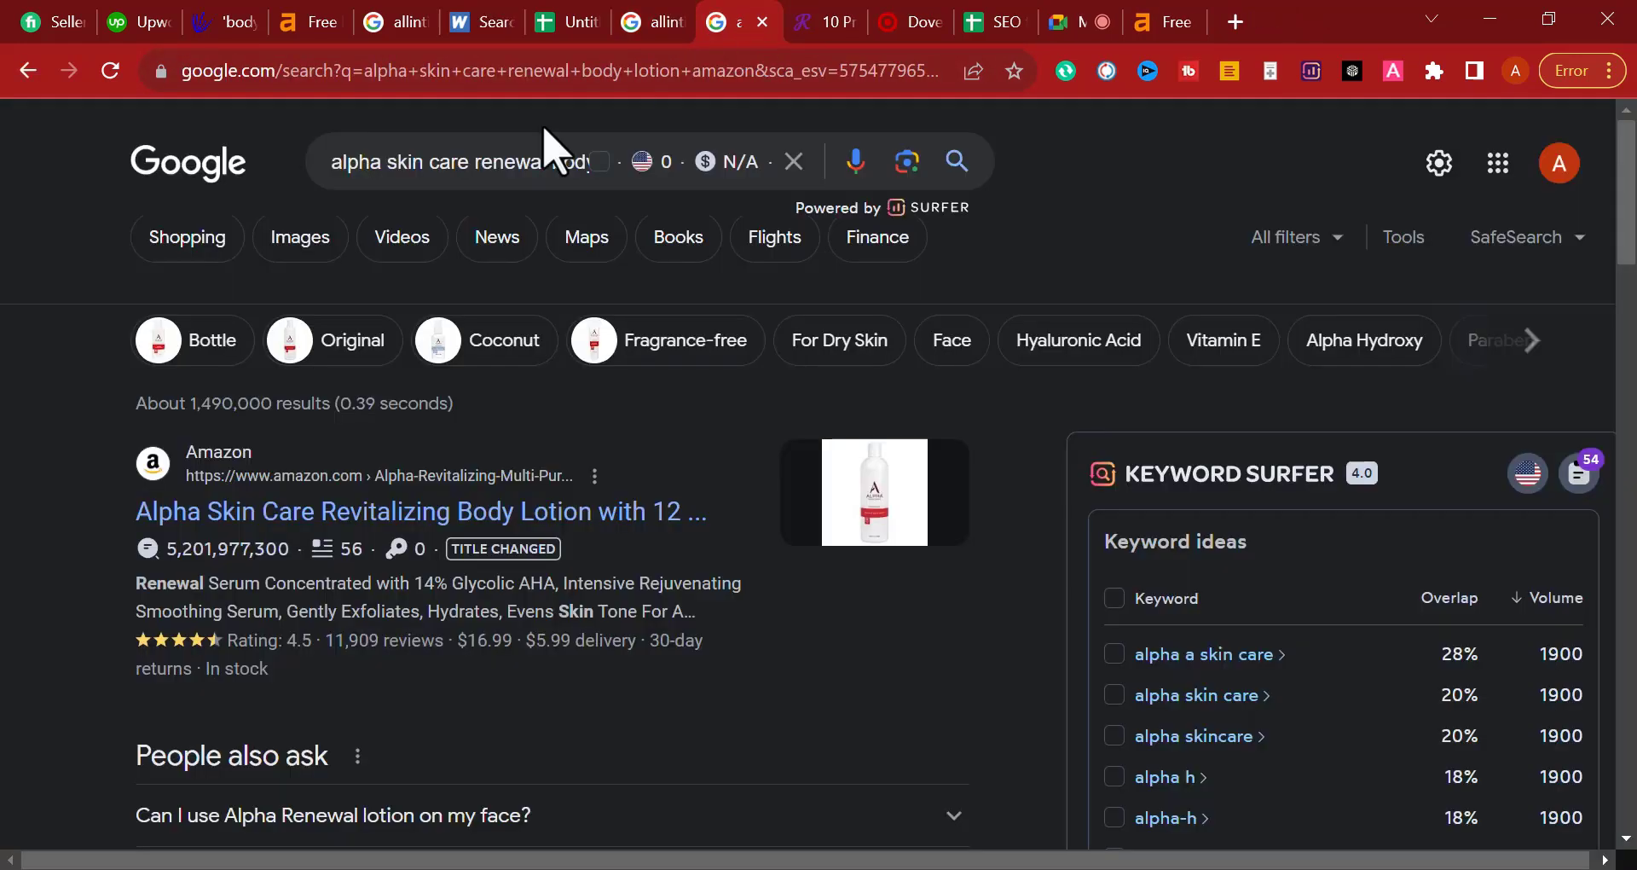
triple_click(388, 162)
left_click(677, 176)
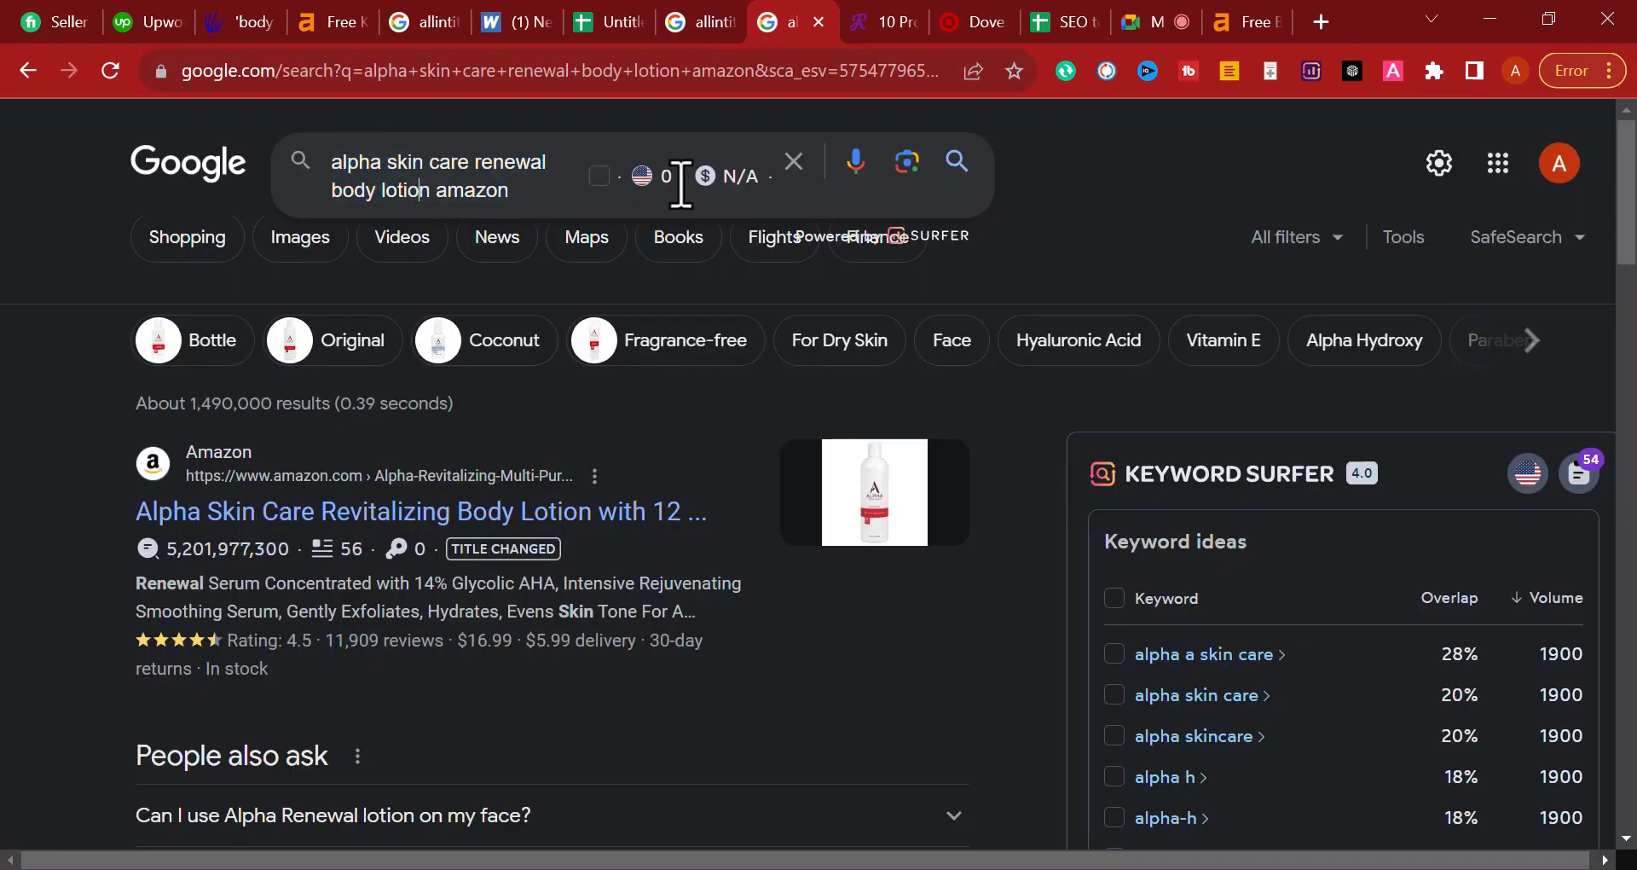
Step: Enter a CPC of 0 for the third keyword in I5 and extend the Excellent result from K4 to K5
key("alt+Tab")
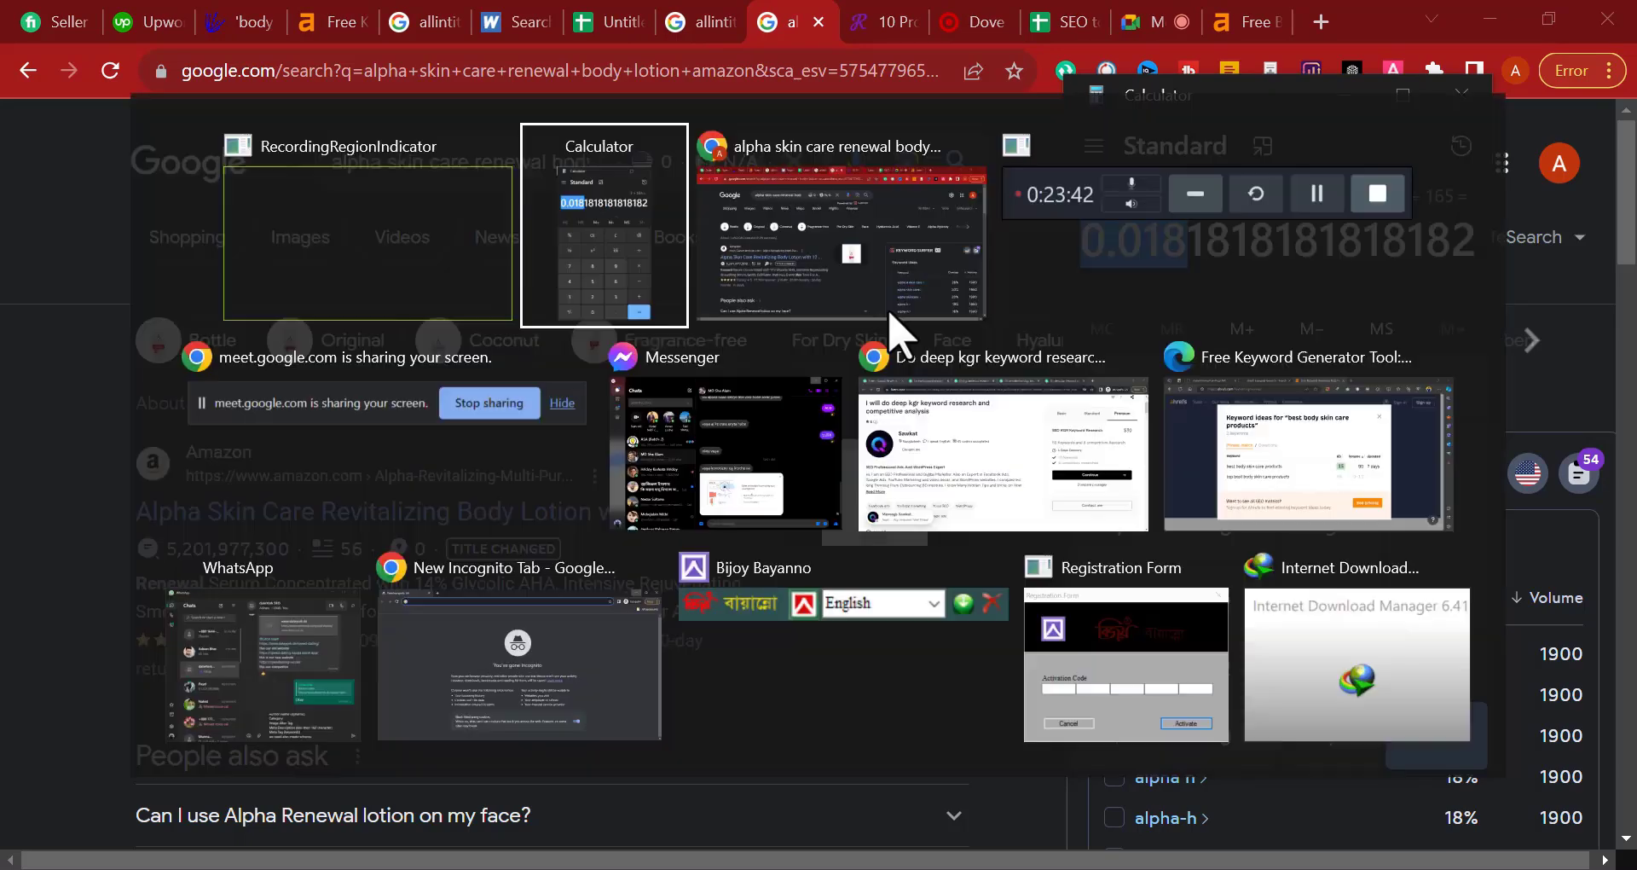
left_click(1057, 24)
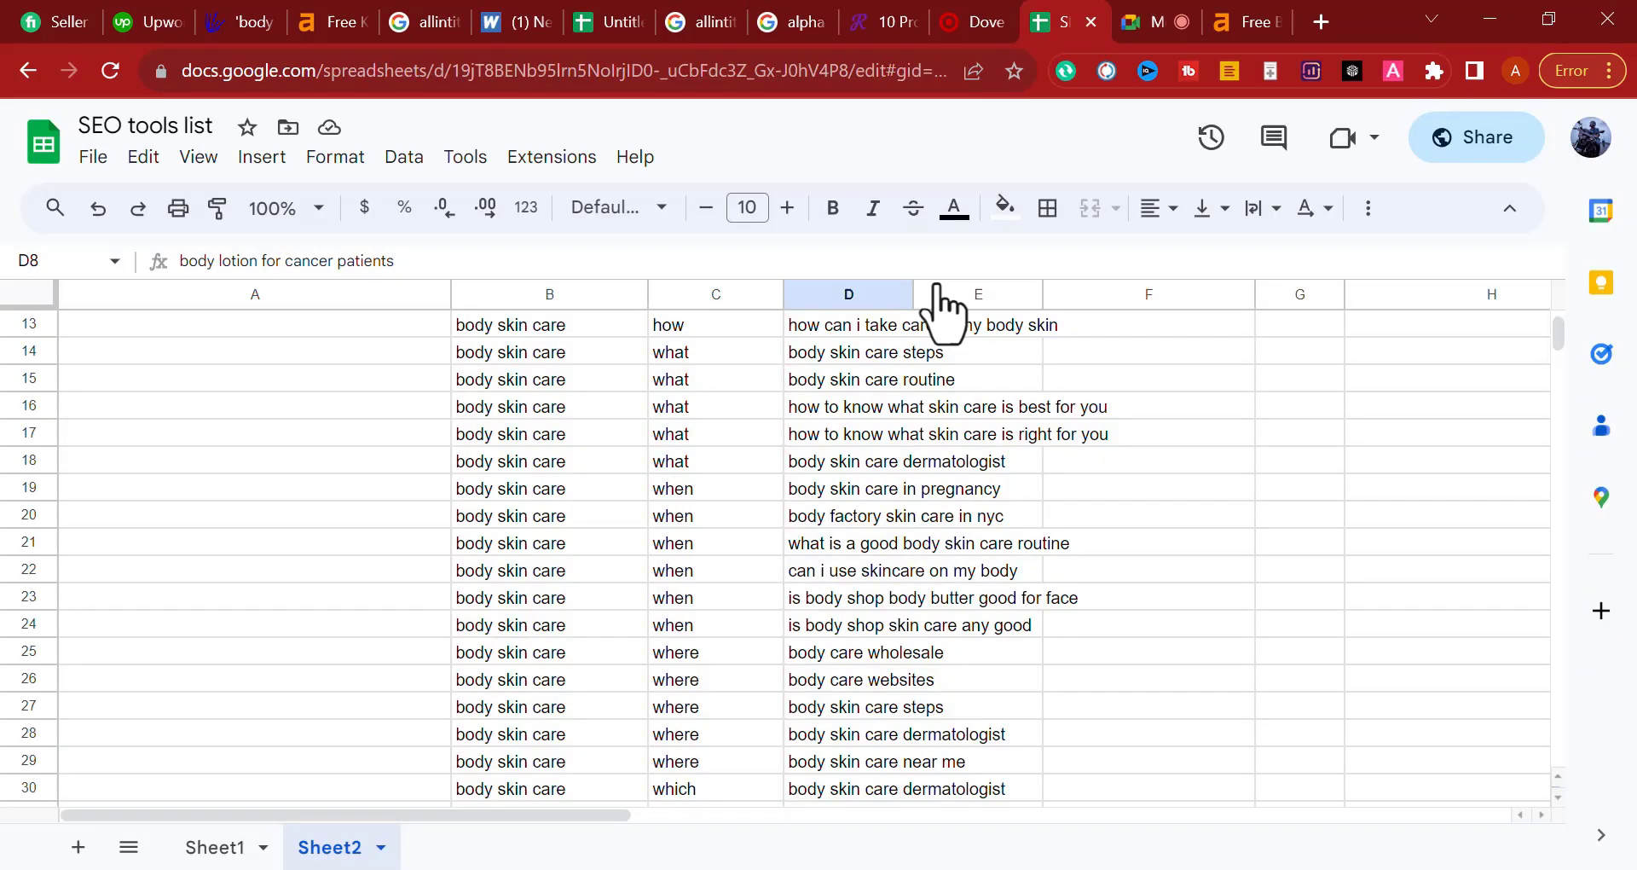
left_click(601, 24)
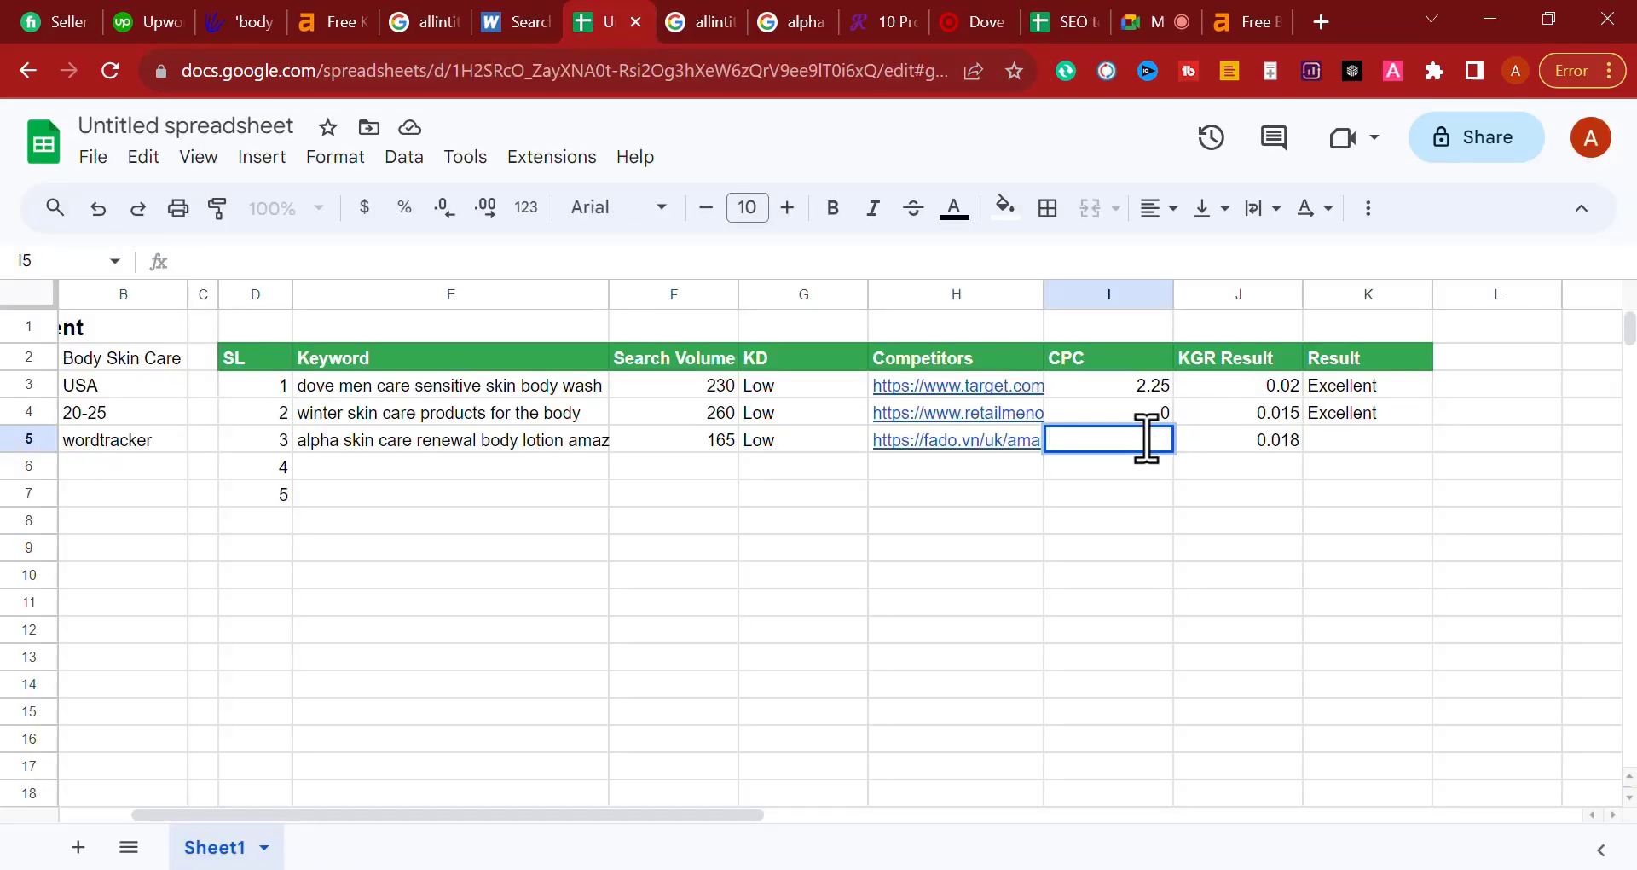
left_click(1147, 439)
type("0")
left_click(1407, 438)
left_click(1415, 415)
left_click_drag(1431, 425, 1431, 440)
left_click_drag(1364, 358, 1392, 478)
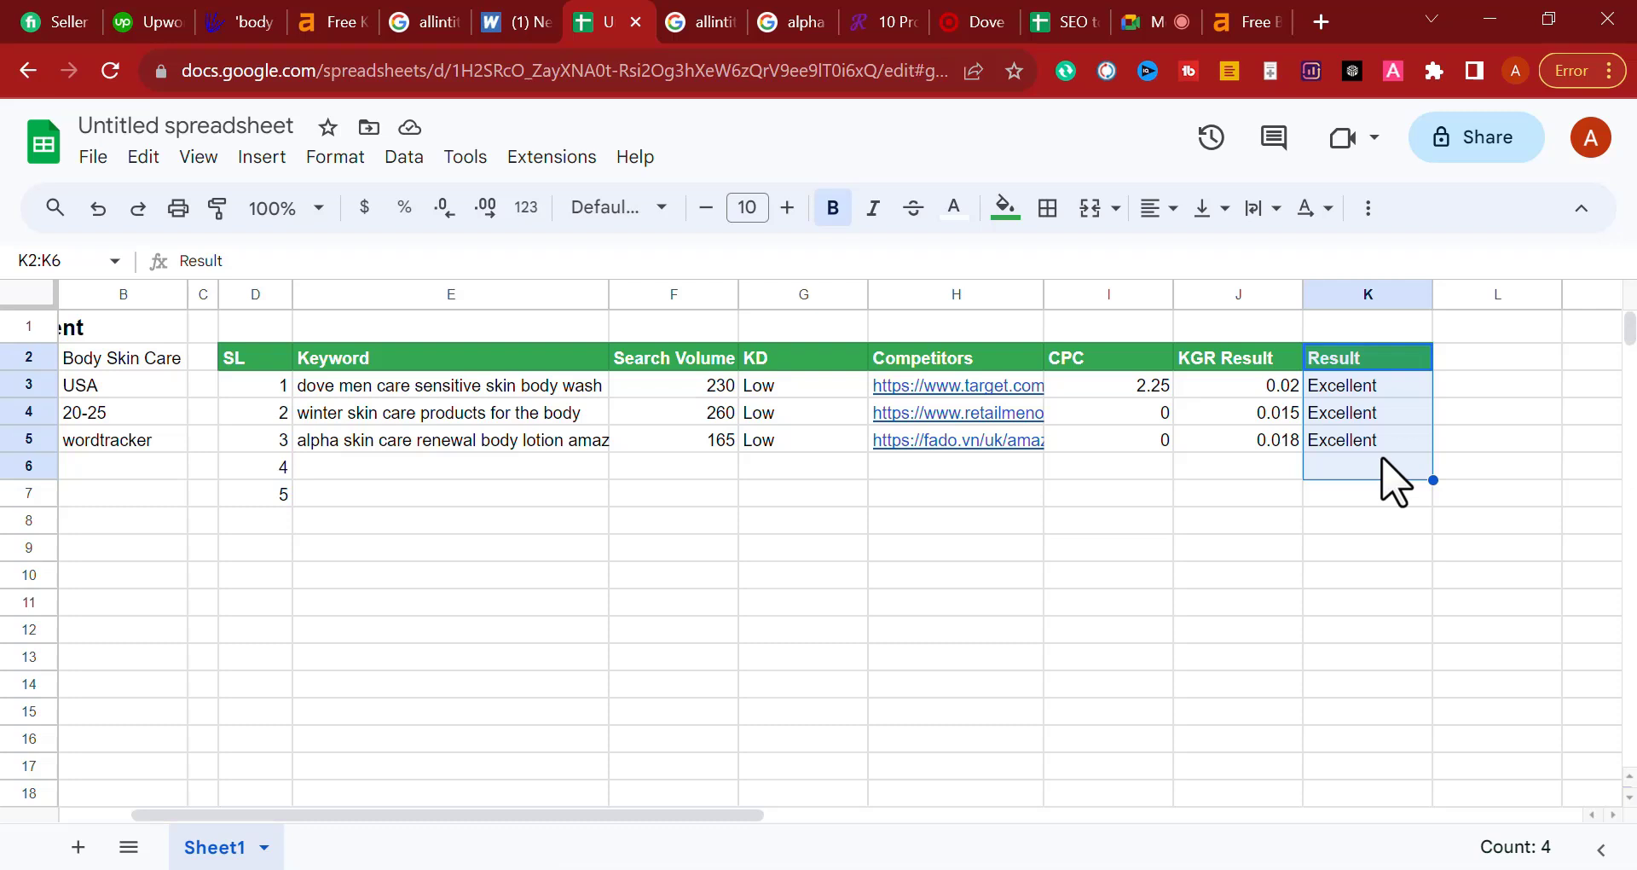
left_click(1248, 358)
left_click_drag(1364, 386, 539, 424)
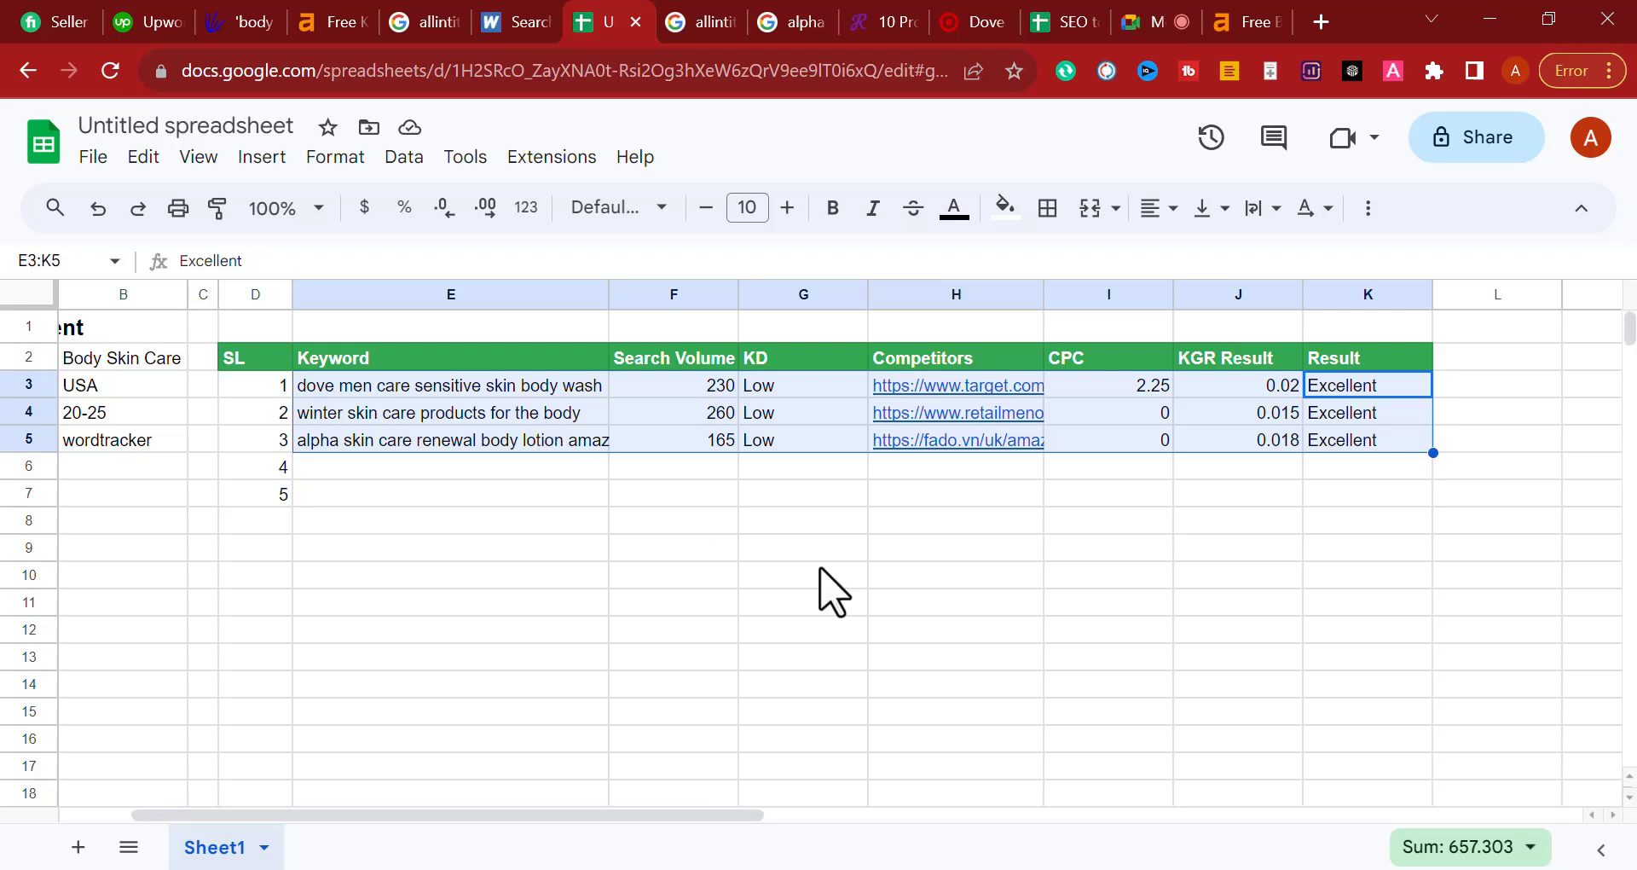
left_click(1379, 466)
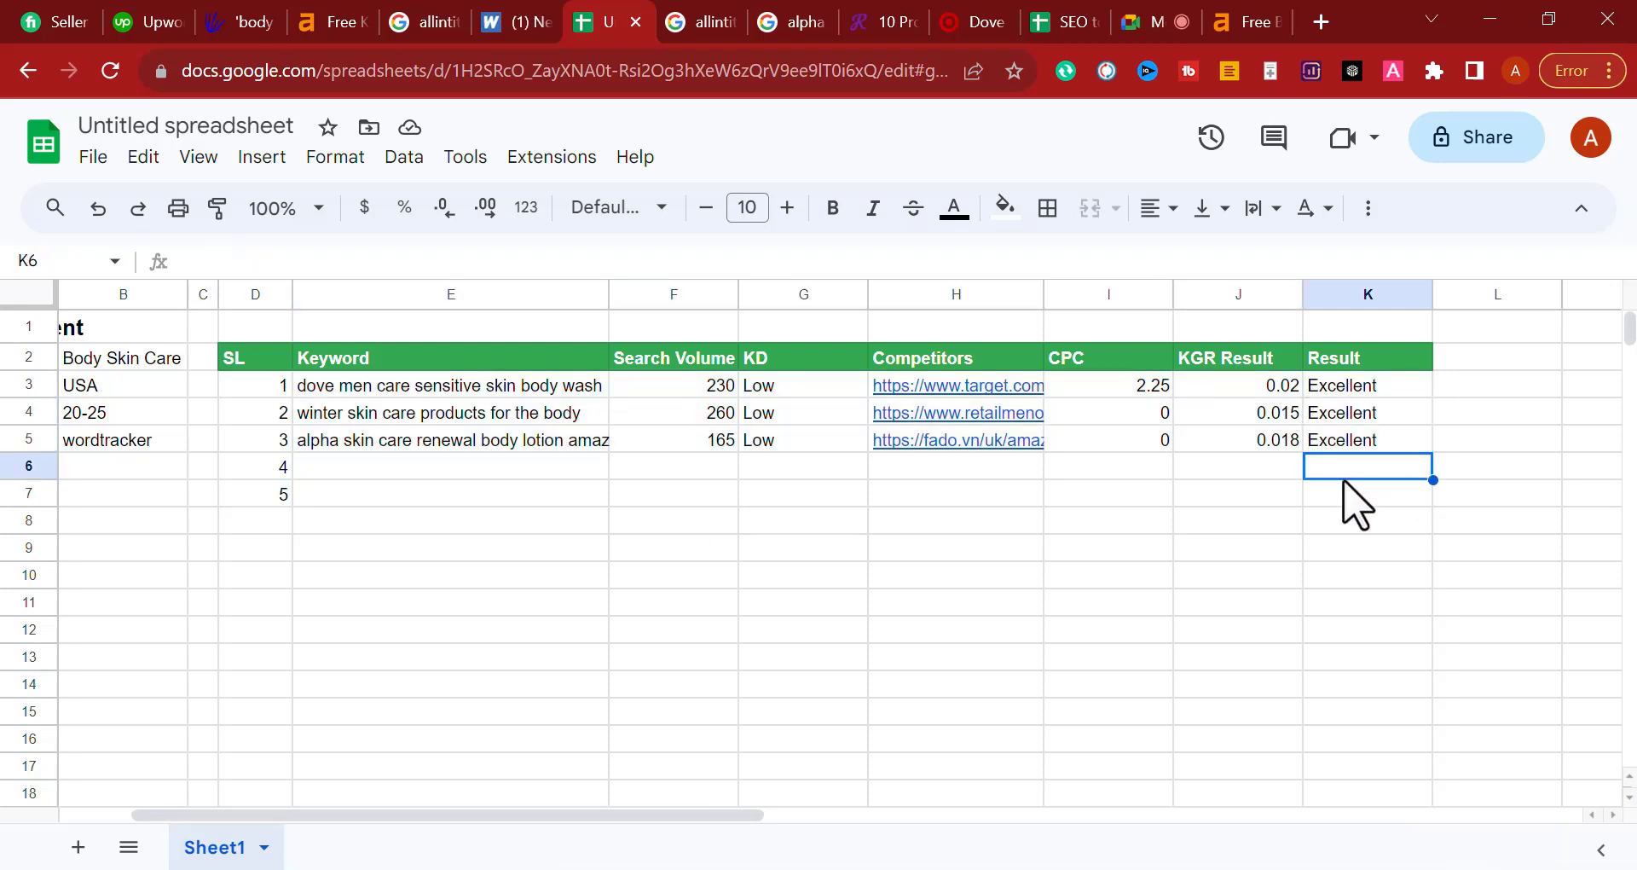
left_click_drag(1400, 465, 496, 468)
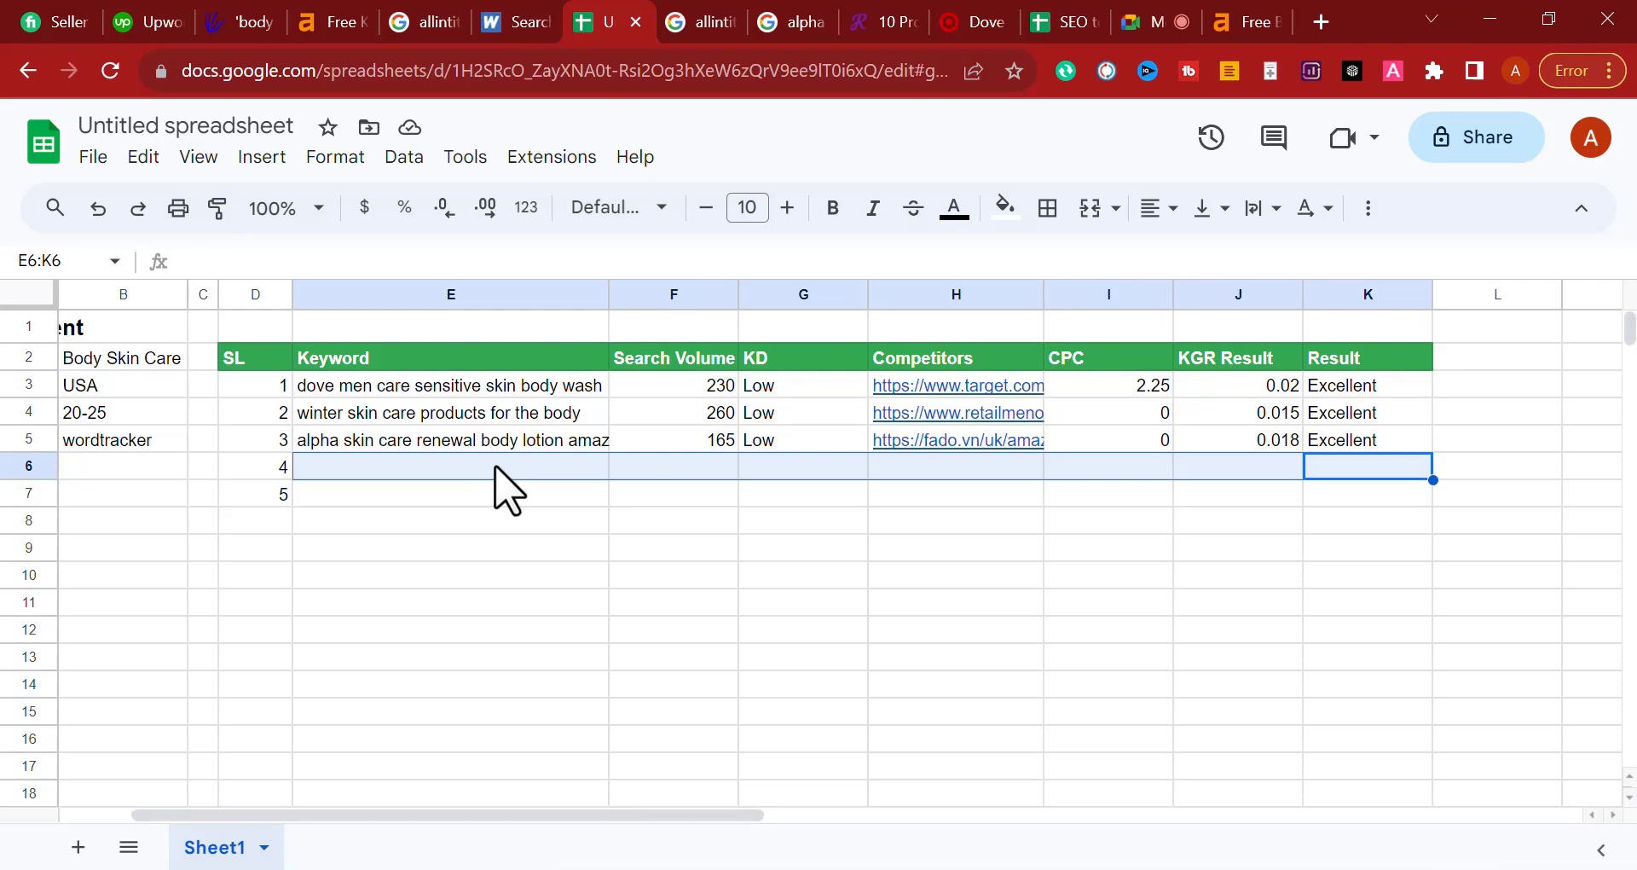
Step: Look over the empty rows for the remaining keywords and the Wordtracker results for body skin care
left_click(503, 462)
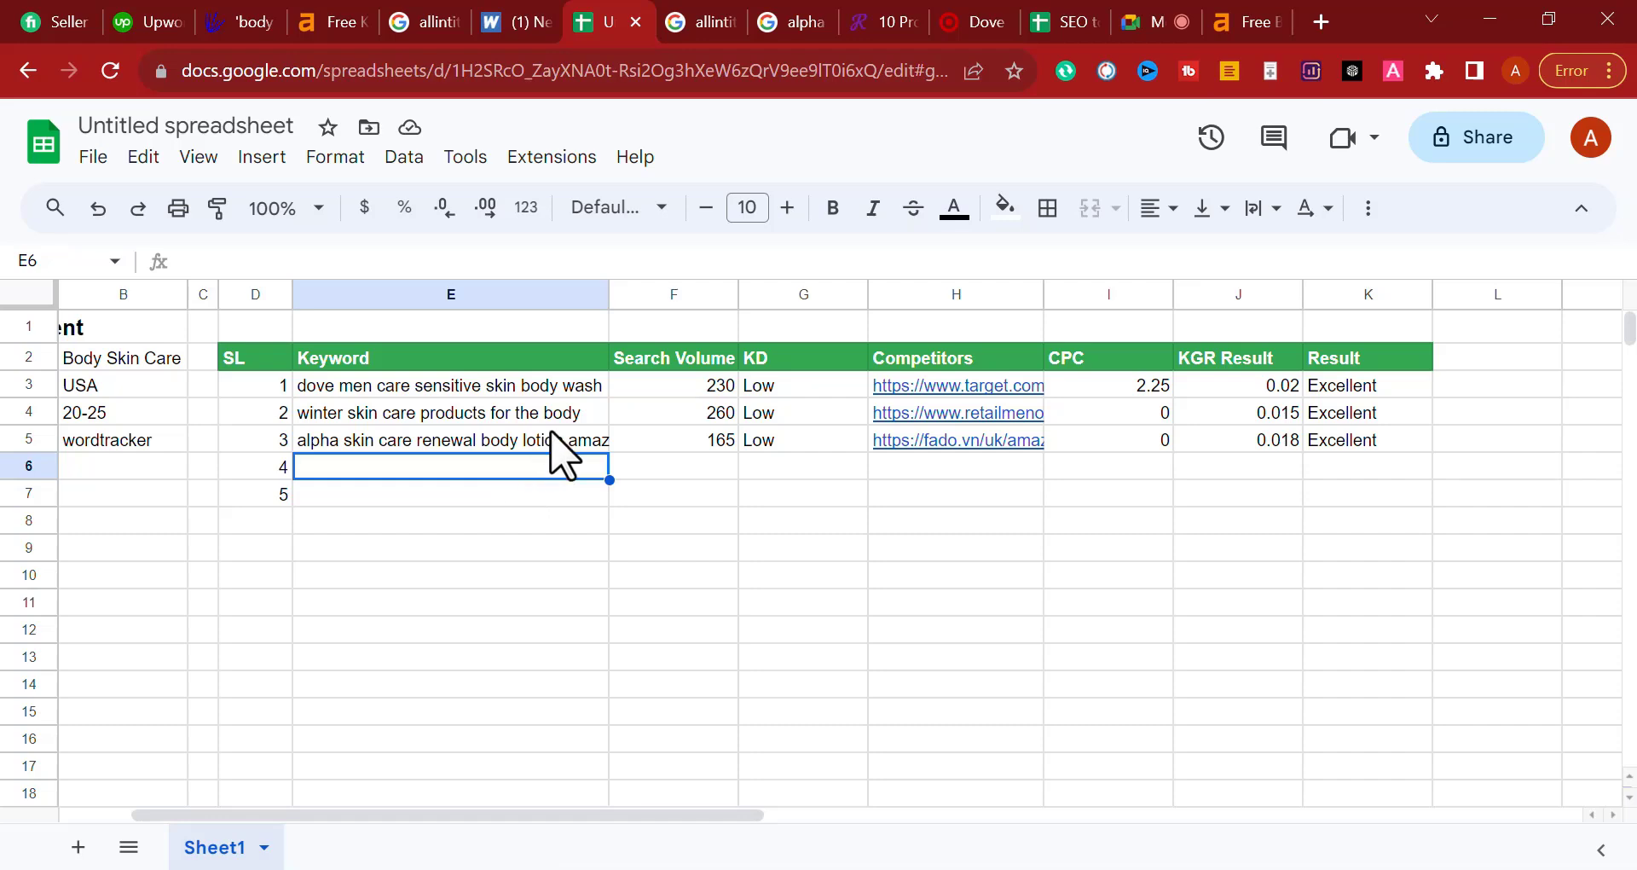
left_click(550, 21)
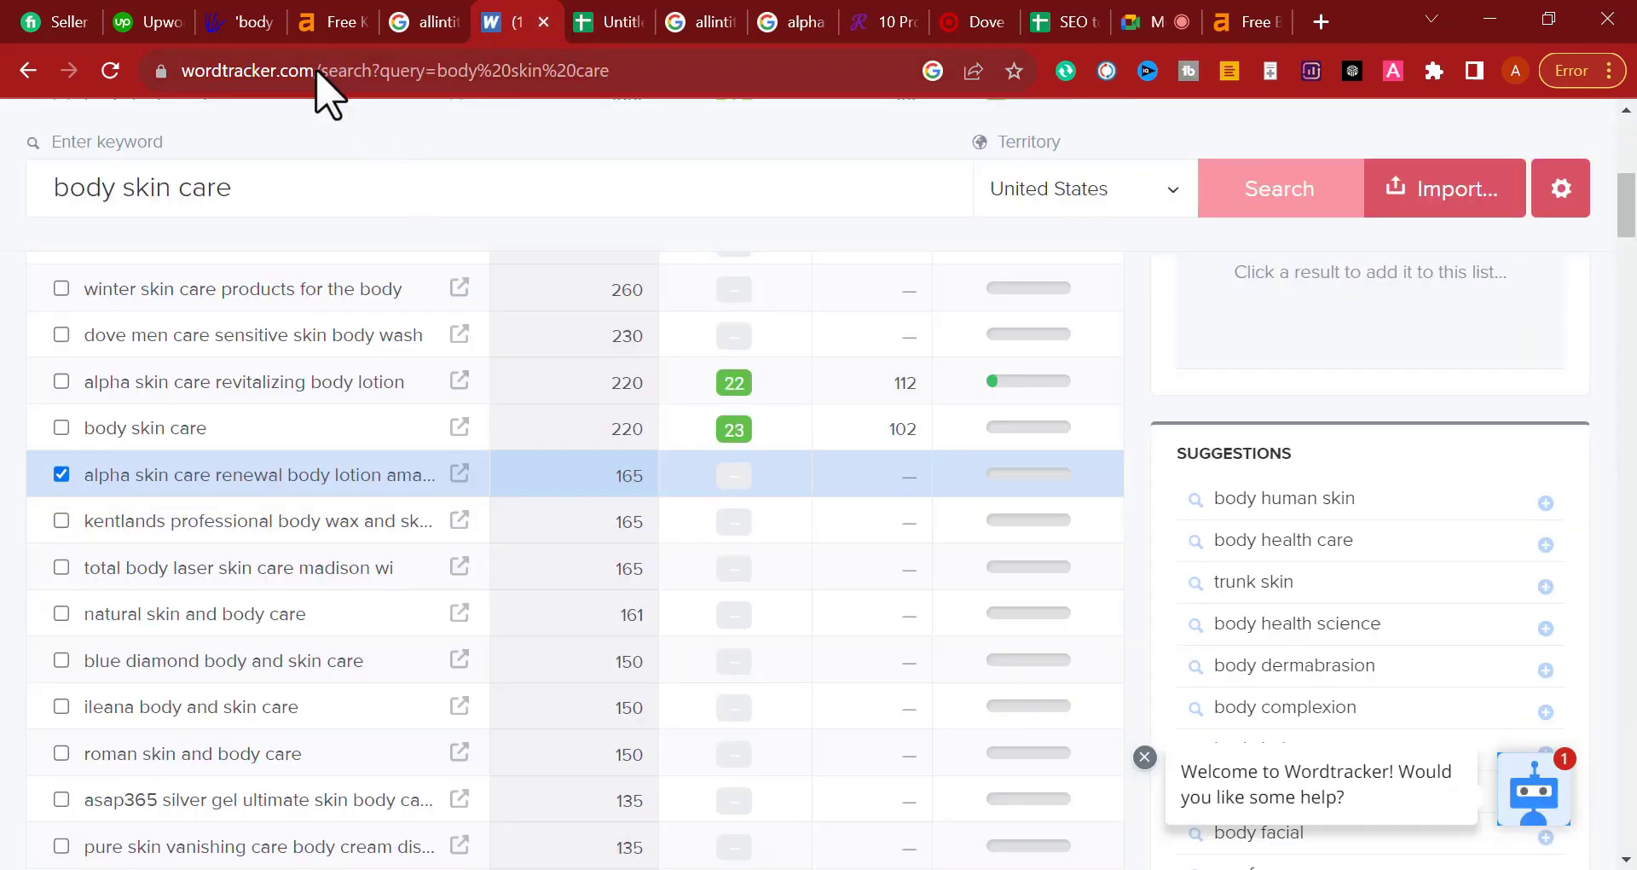
left_click(596, 23)
left_click(468, 580)
left_click_drag(452, 465, 1330, 576)
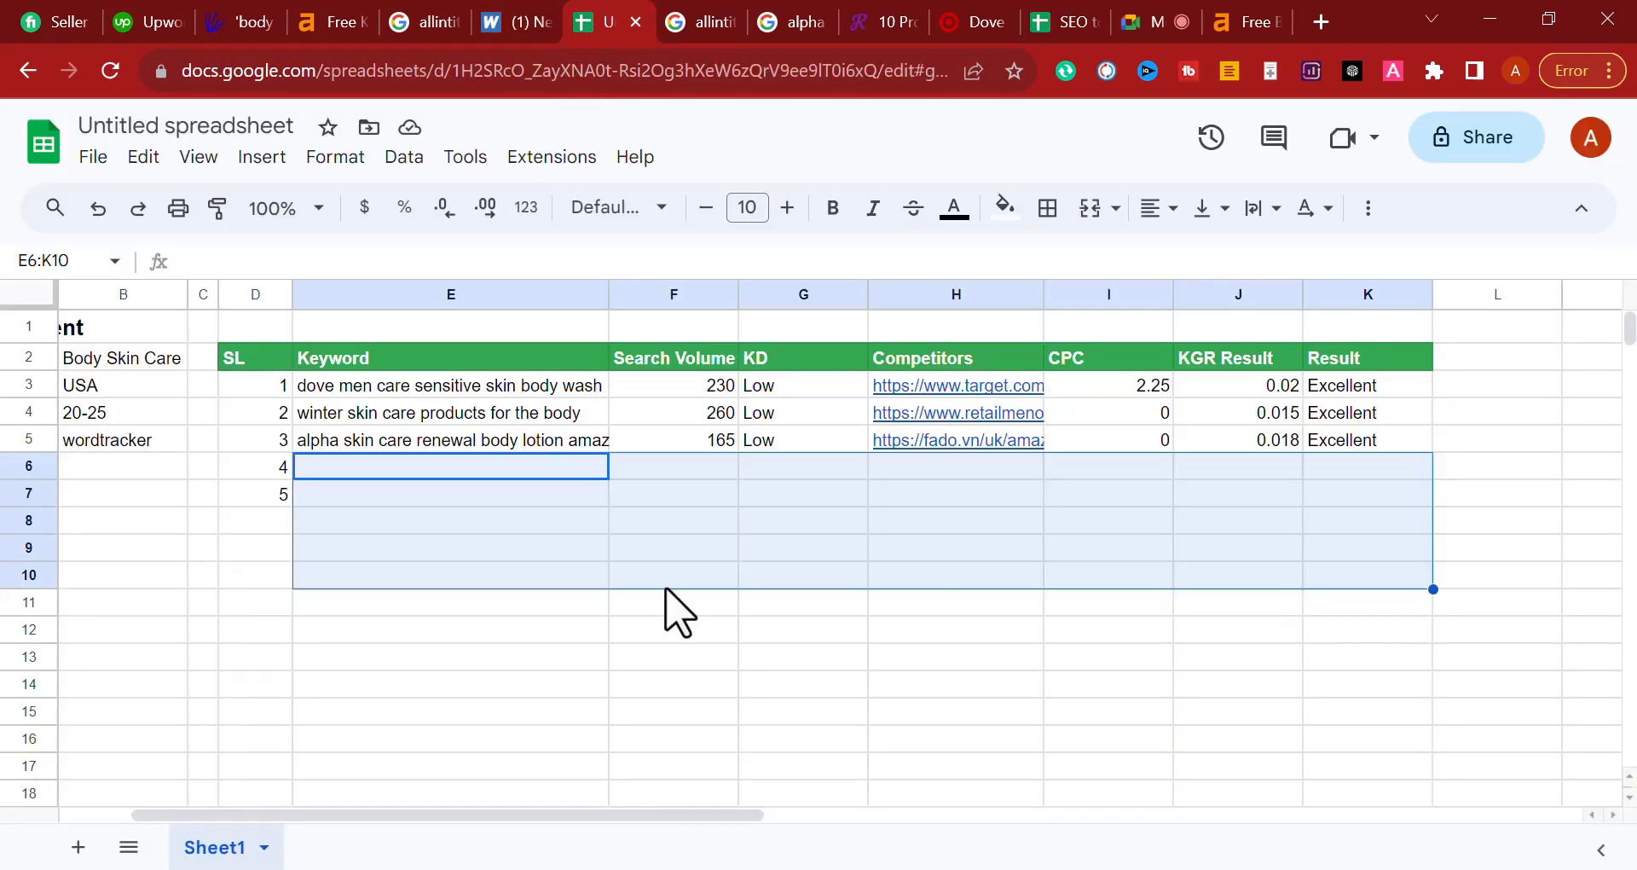
left_click(667, 585)
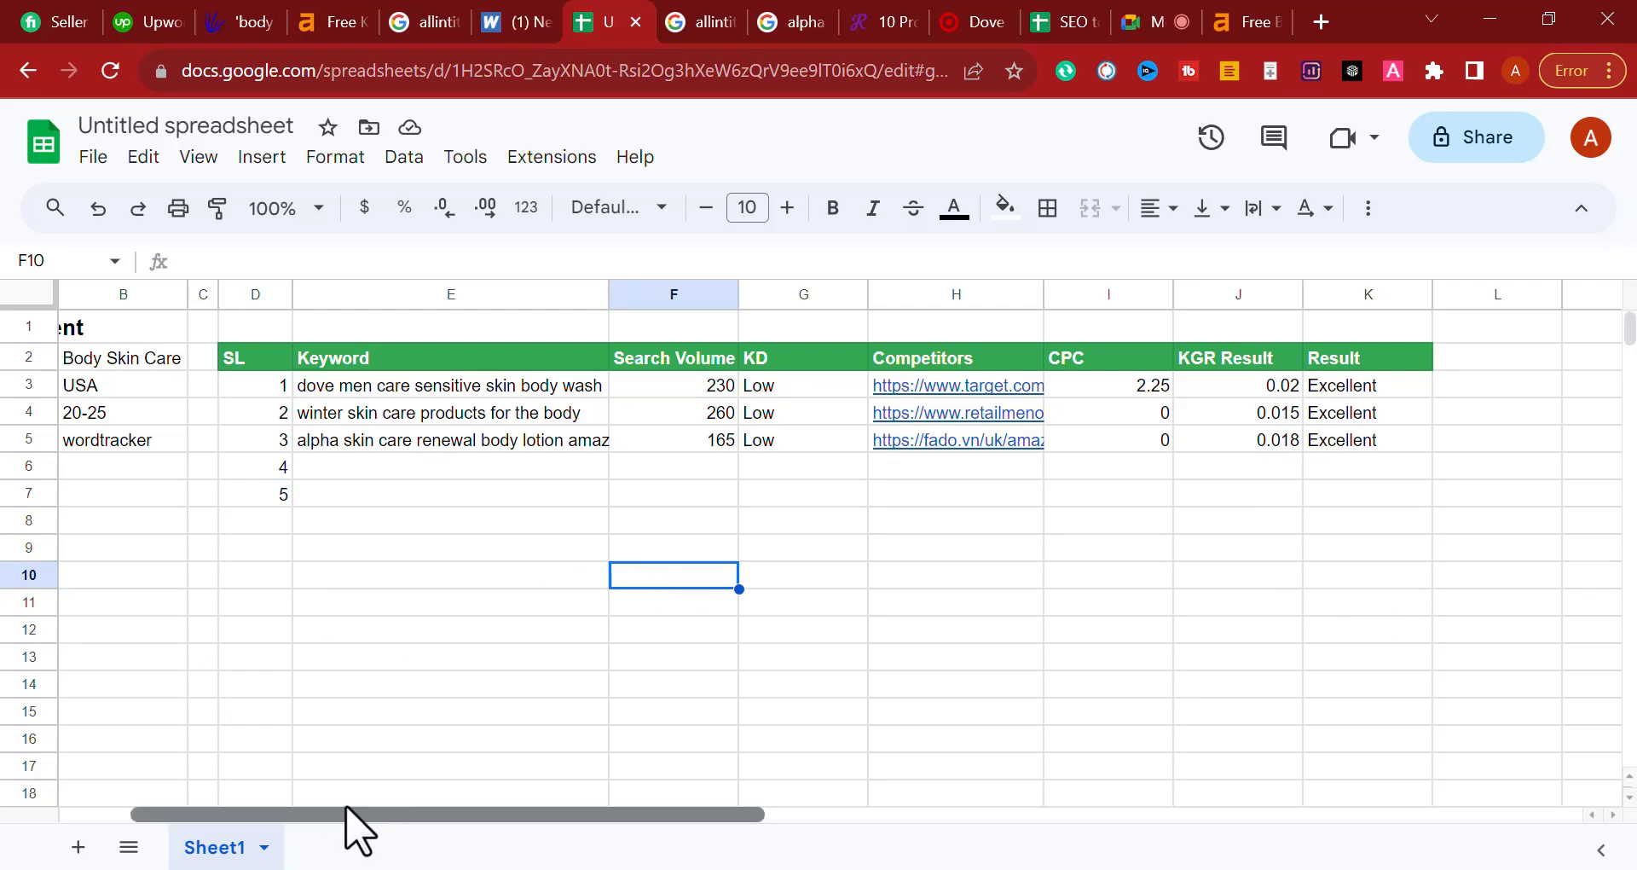
scroll(395, 823, "left", 3)
left_click_drag(428, 466, 1445, 638)
left_click(1160, 630)
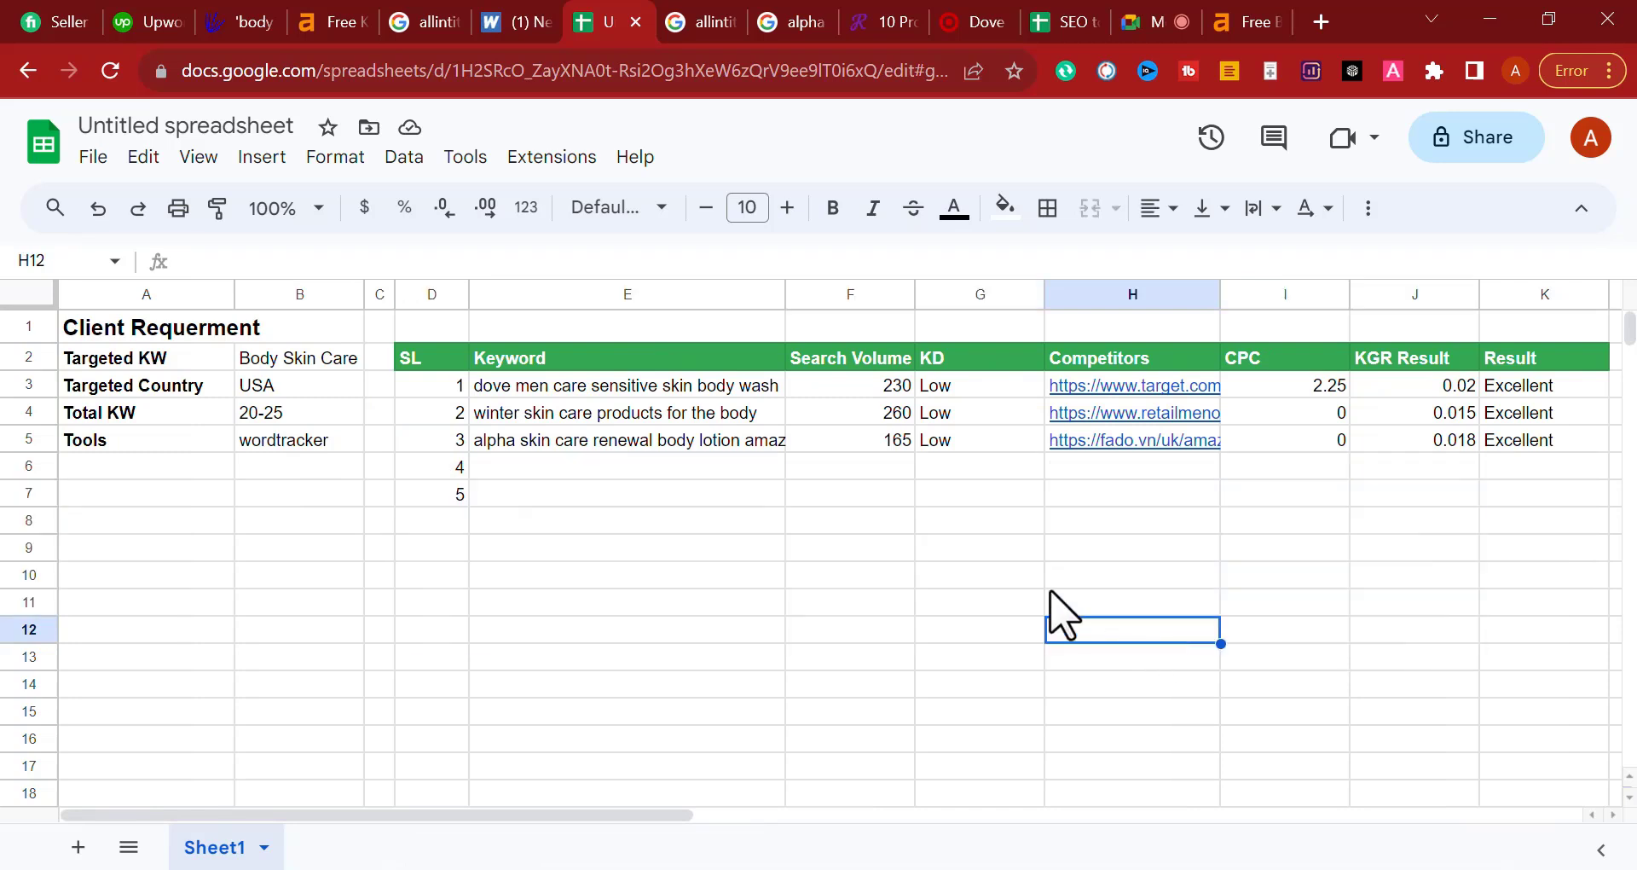
Step: Review the three completed keyword rows, including their keywords, search volume, KD and competitor entries
left_click_drag(989, 400, 1097, 431)
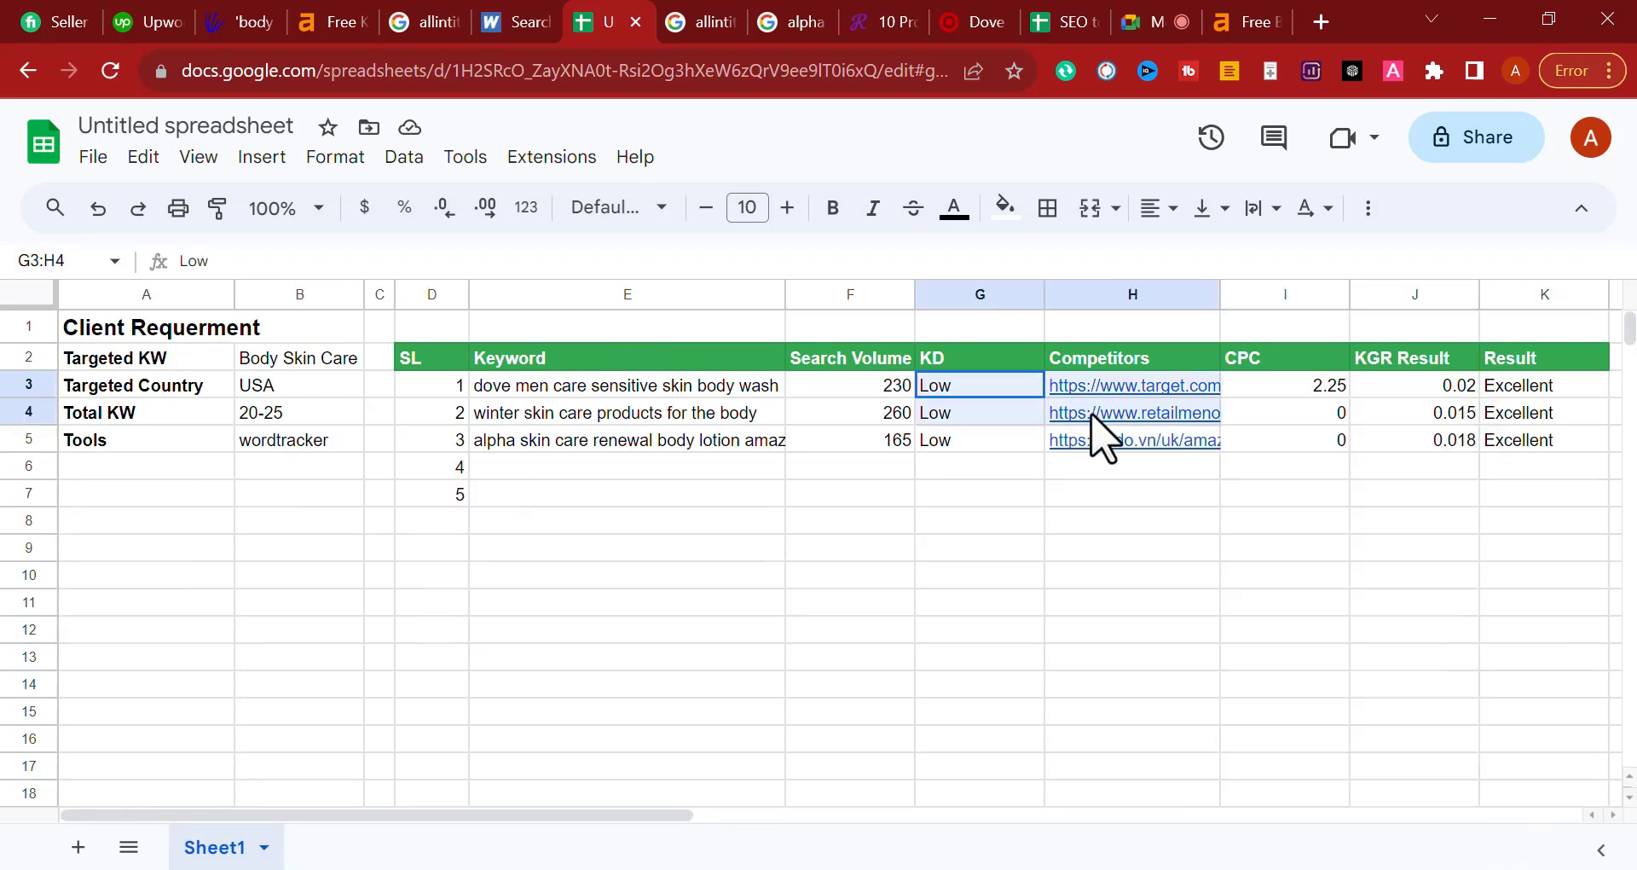
left_click_drag(981, 547, 596, 424)
left_click(564, 521)
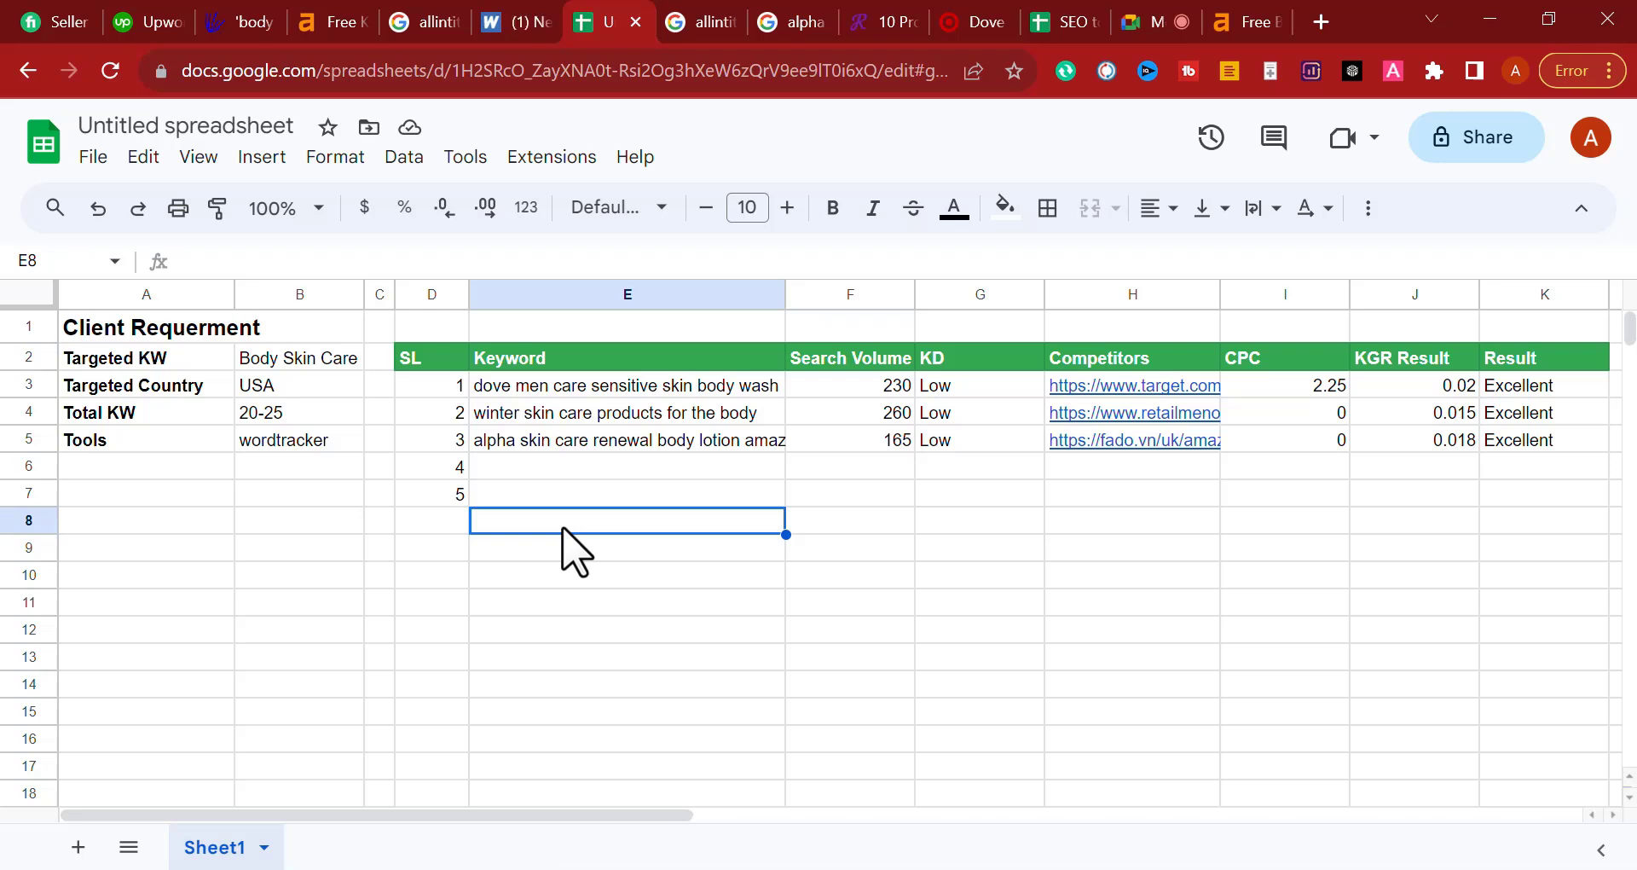
left_click(635, 573)
left_click_drag(966, 384, 1214, 437)
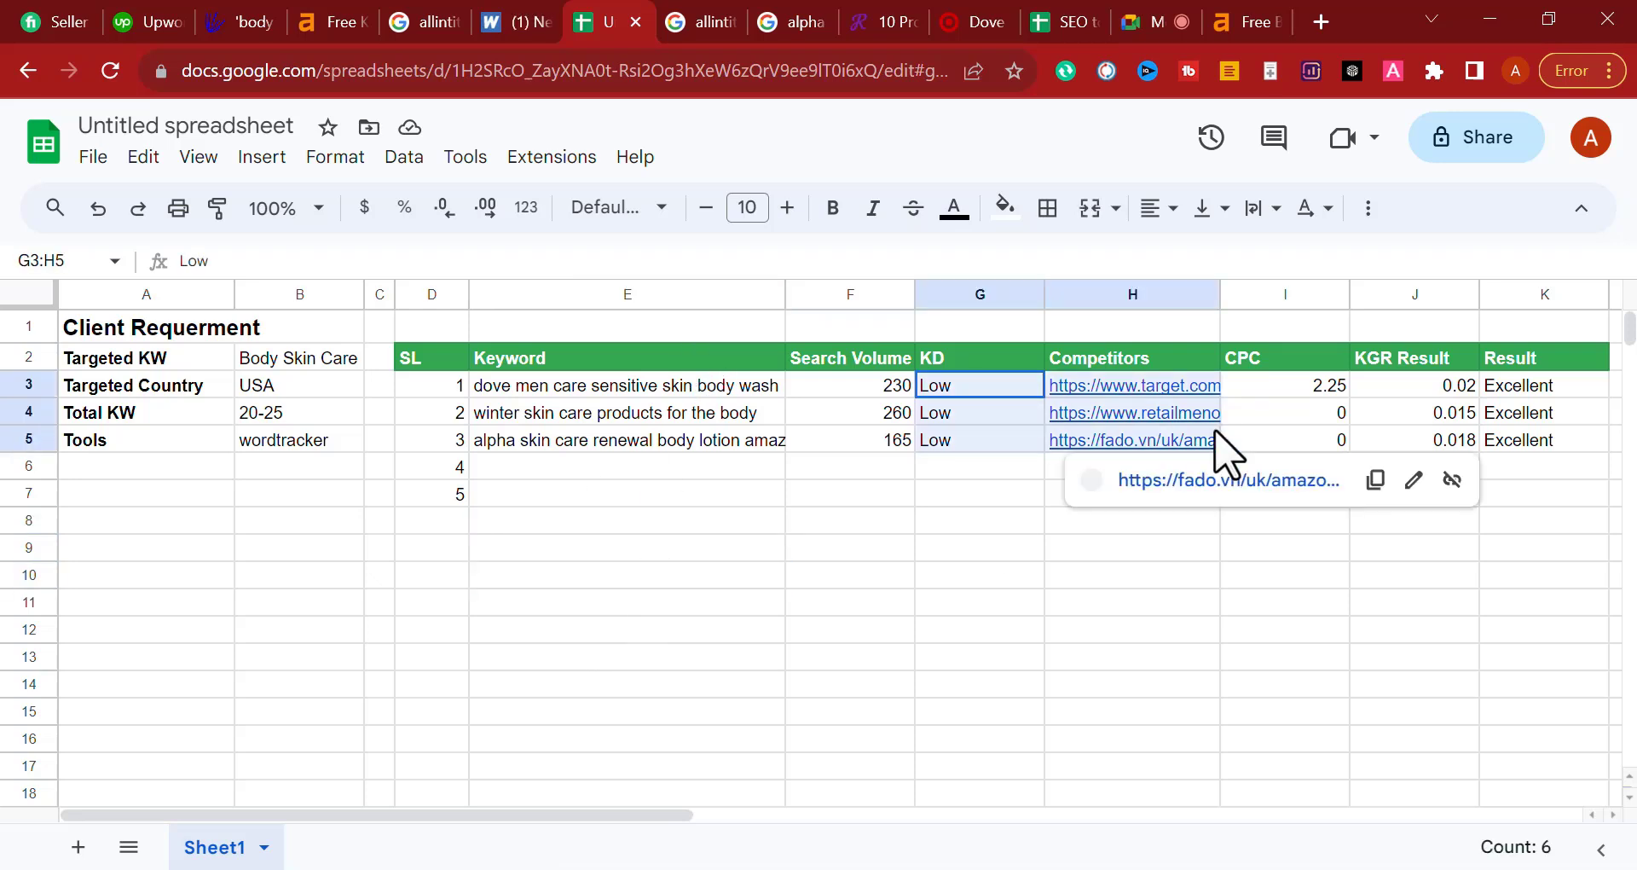
left_click(1035, 548)
left_click_drag(542, 382, 1208, 437)
left_click(986, 555)
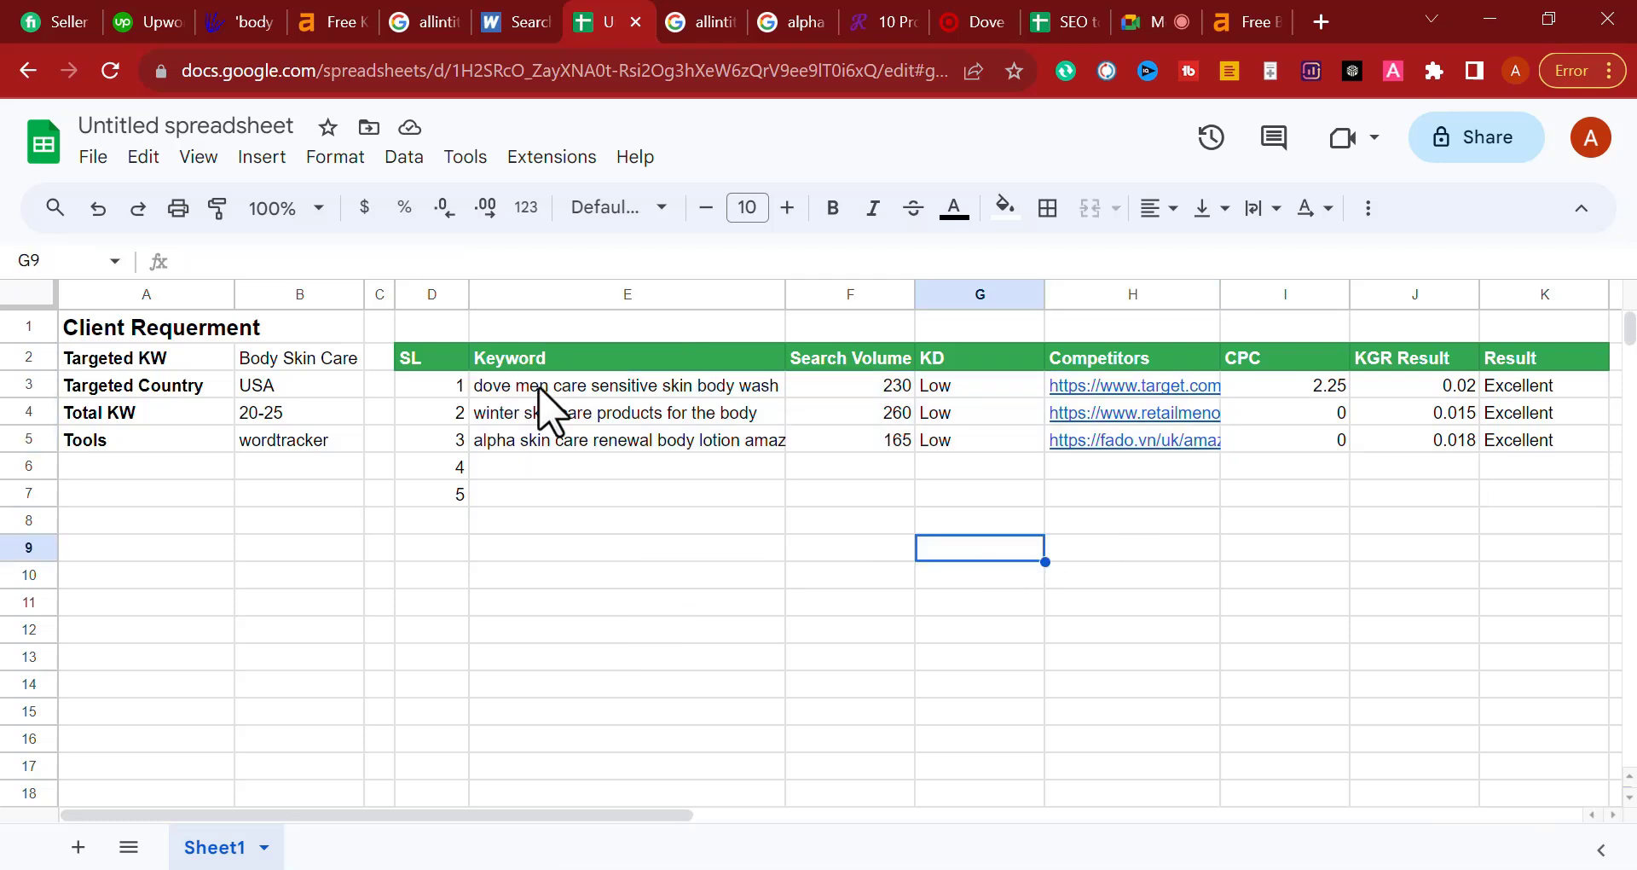
left_click_drag(538, 389, 1278, 456)
left_click(1032, 583)
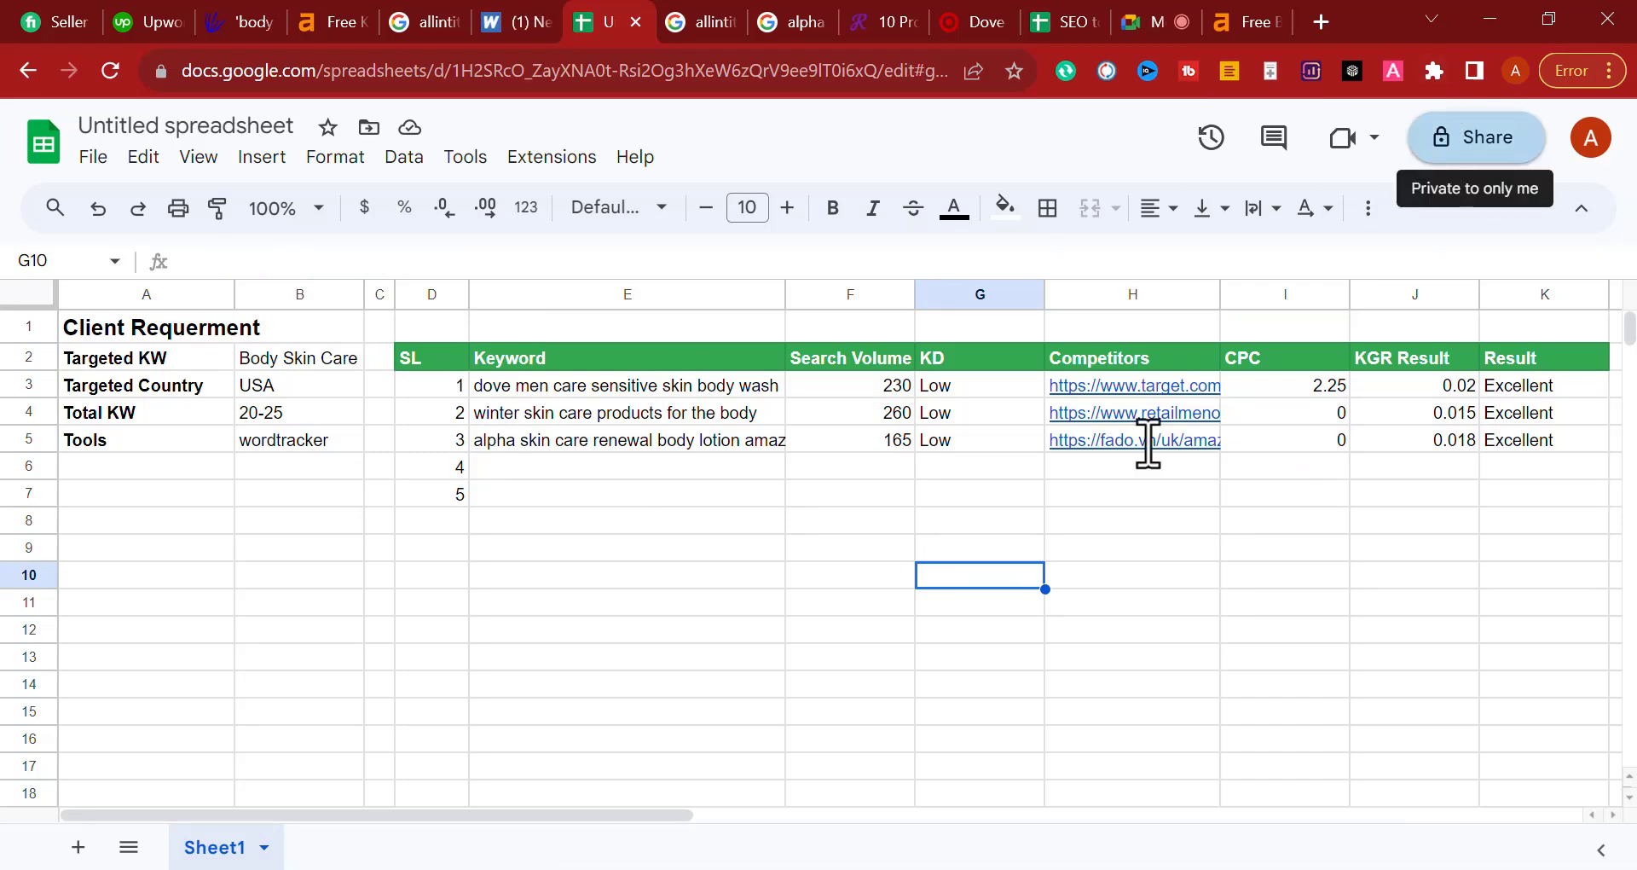
Step: Try to open the sharing settings of the untitled spreadsheet and dismiss the dialog
left_click(1461, 153)
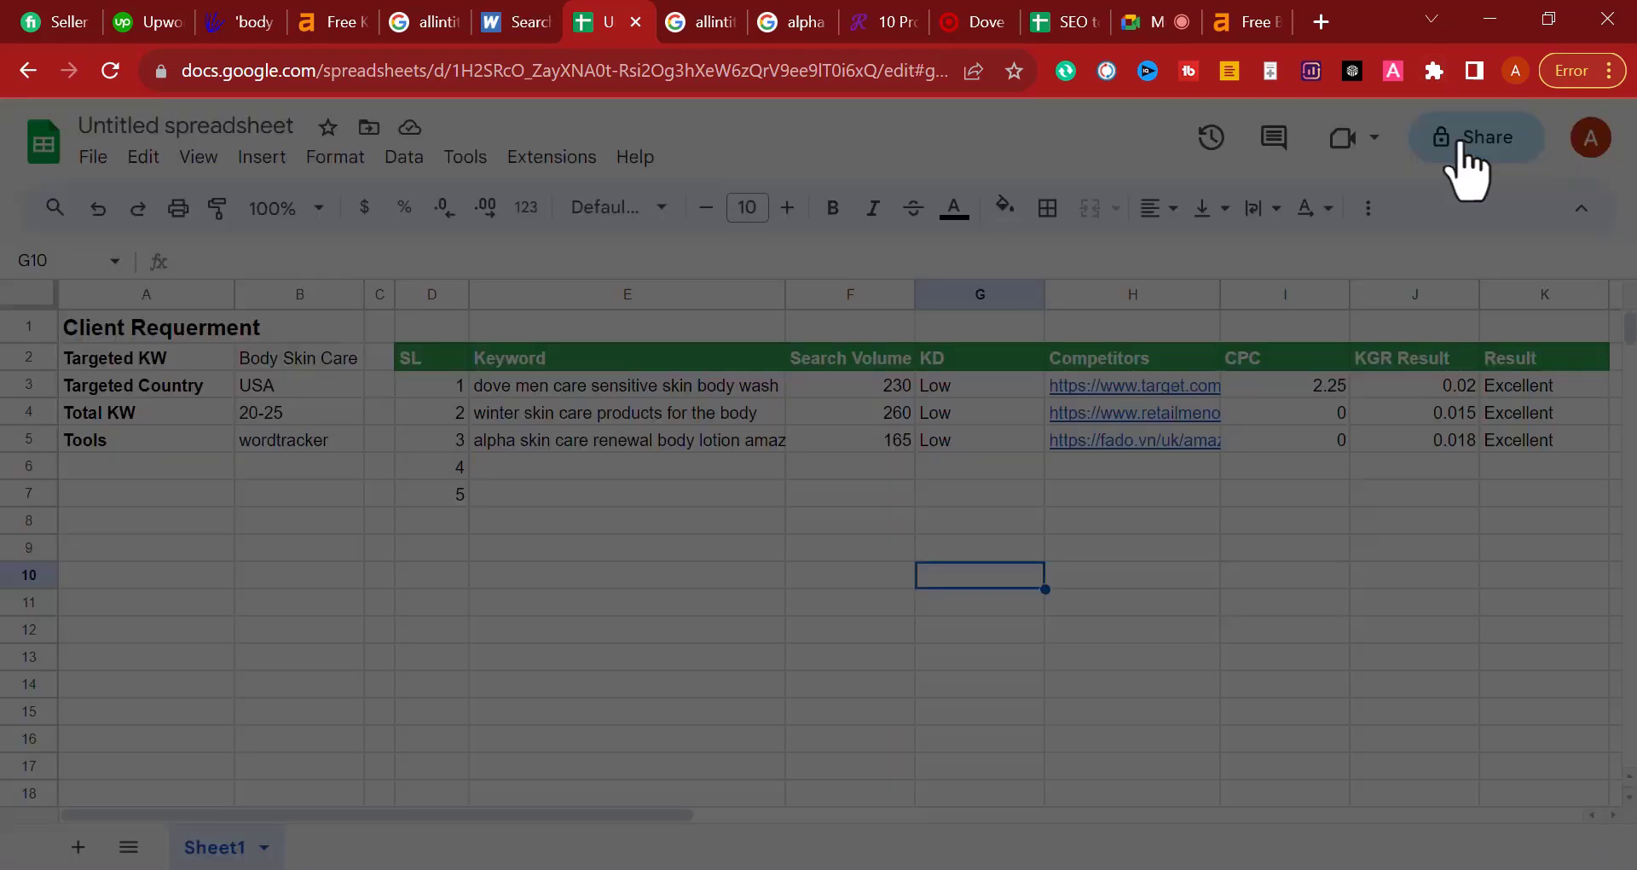
left_click(994, 376)
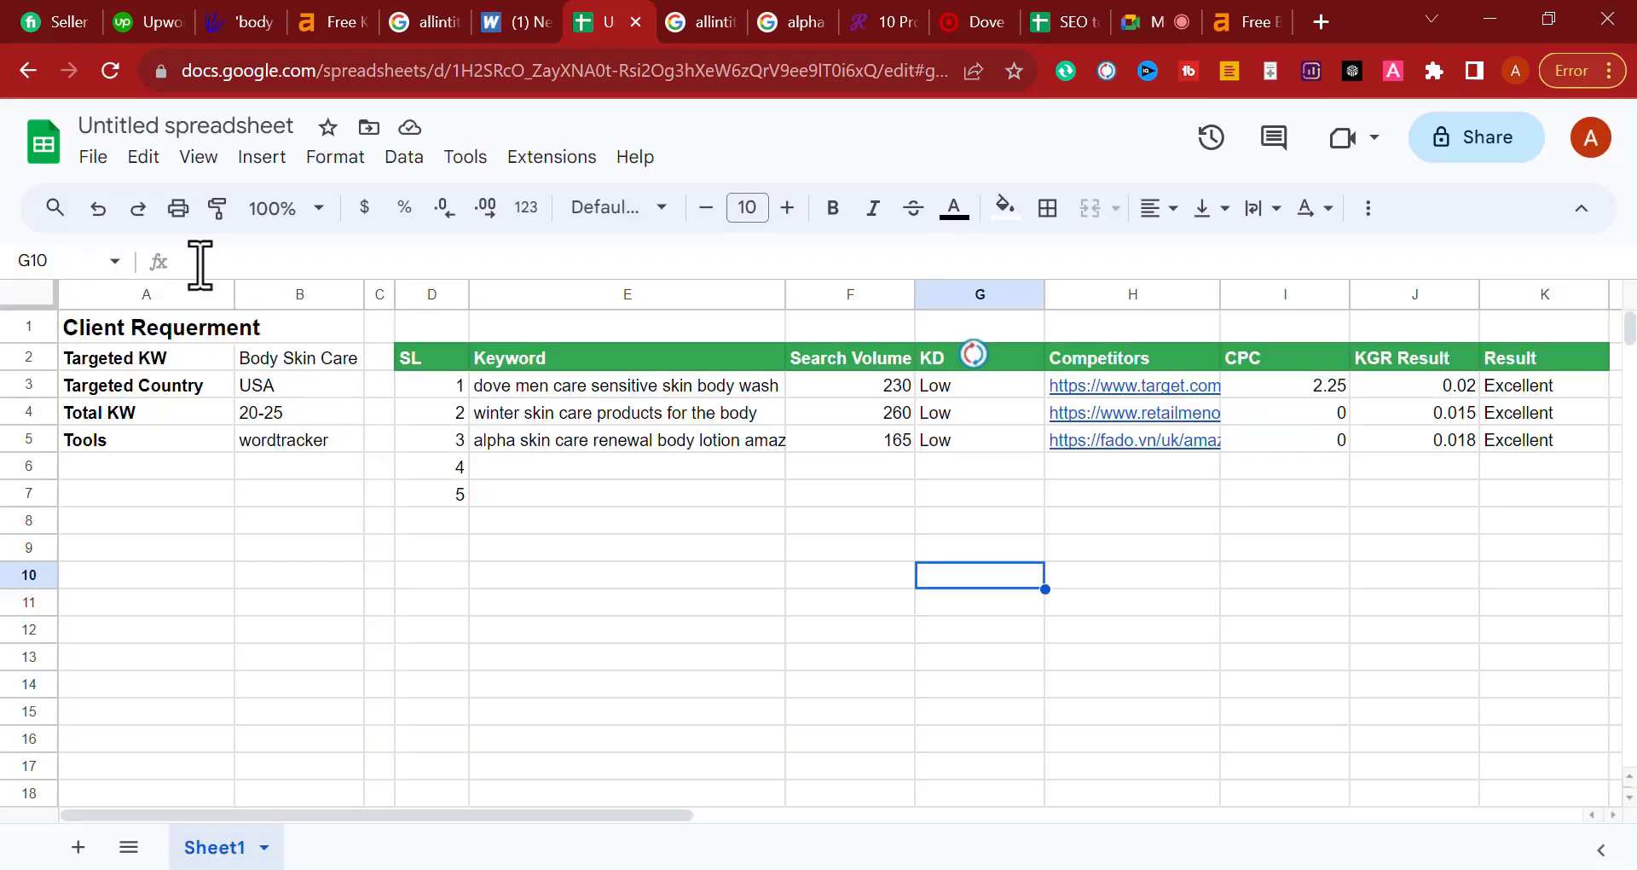
left_click(336, 367)
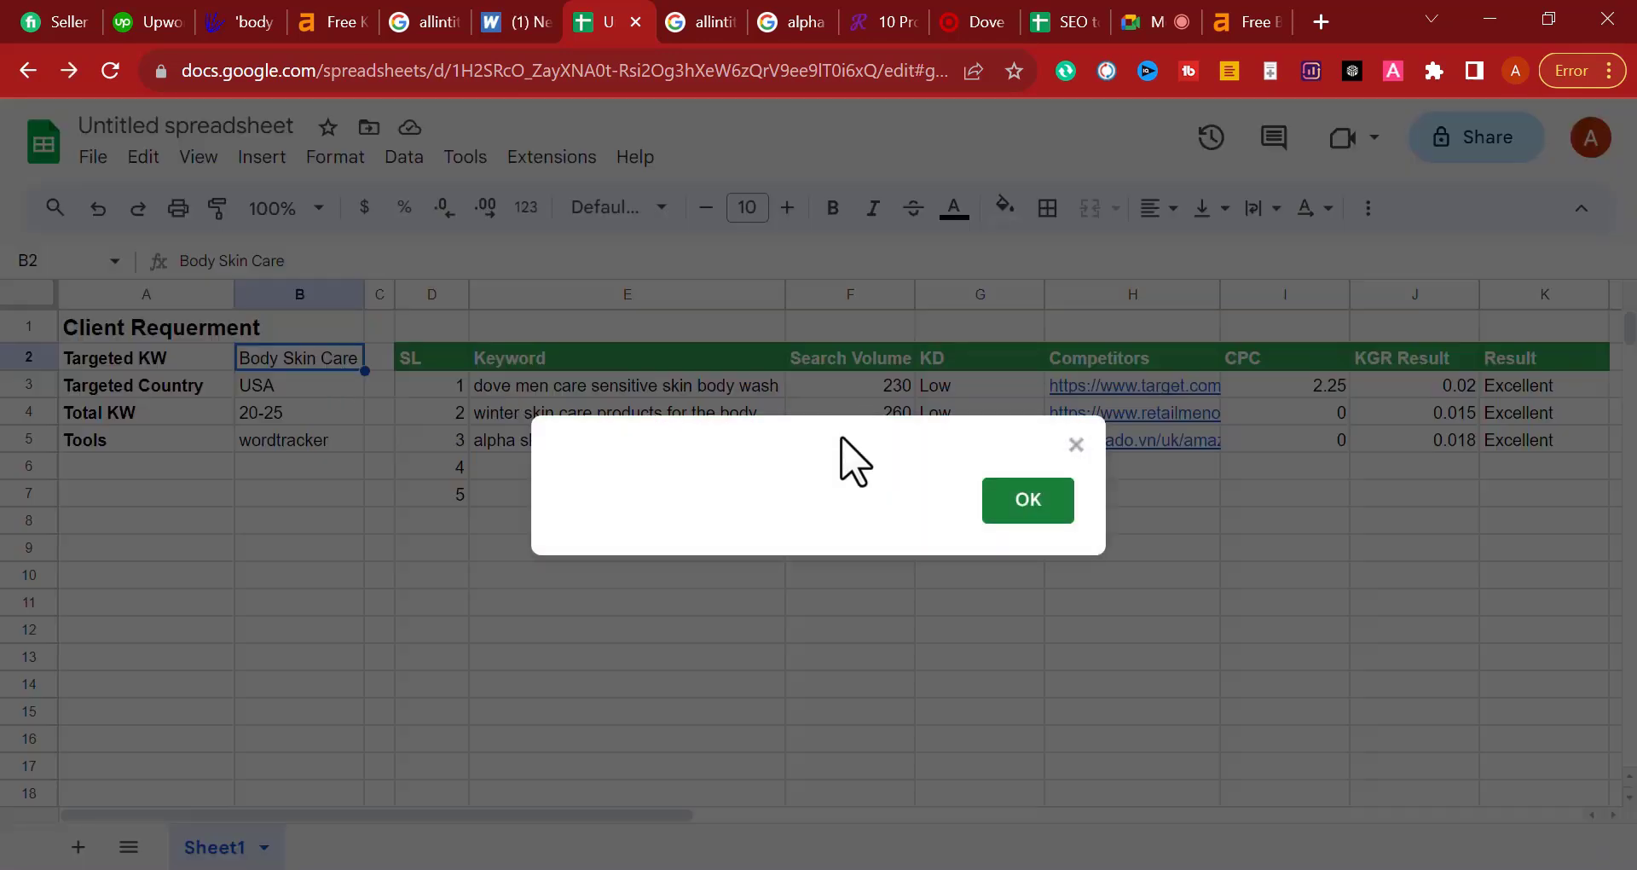
left_click(997, 510)
Step: Rename the spreadsheet as Body Skin Care by copying the targeted keyword from cell B2
double_click(314, 355)
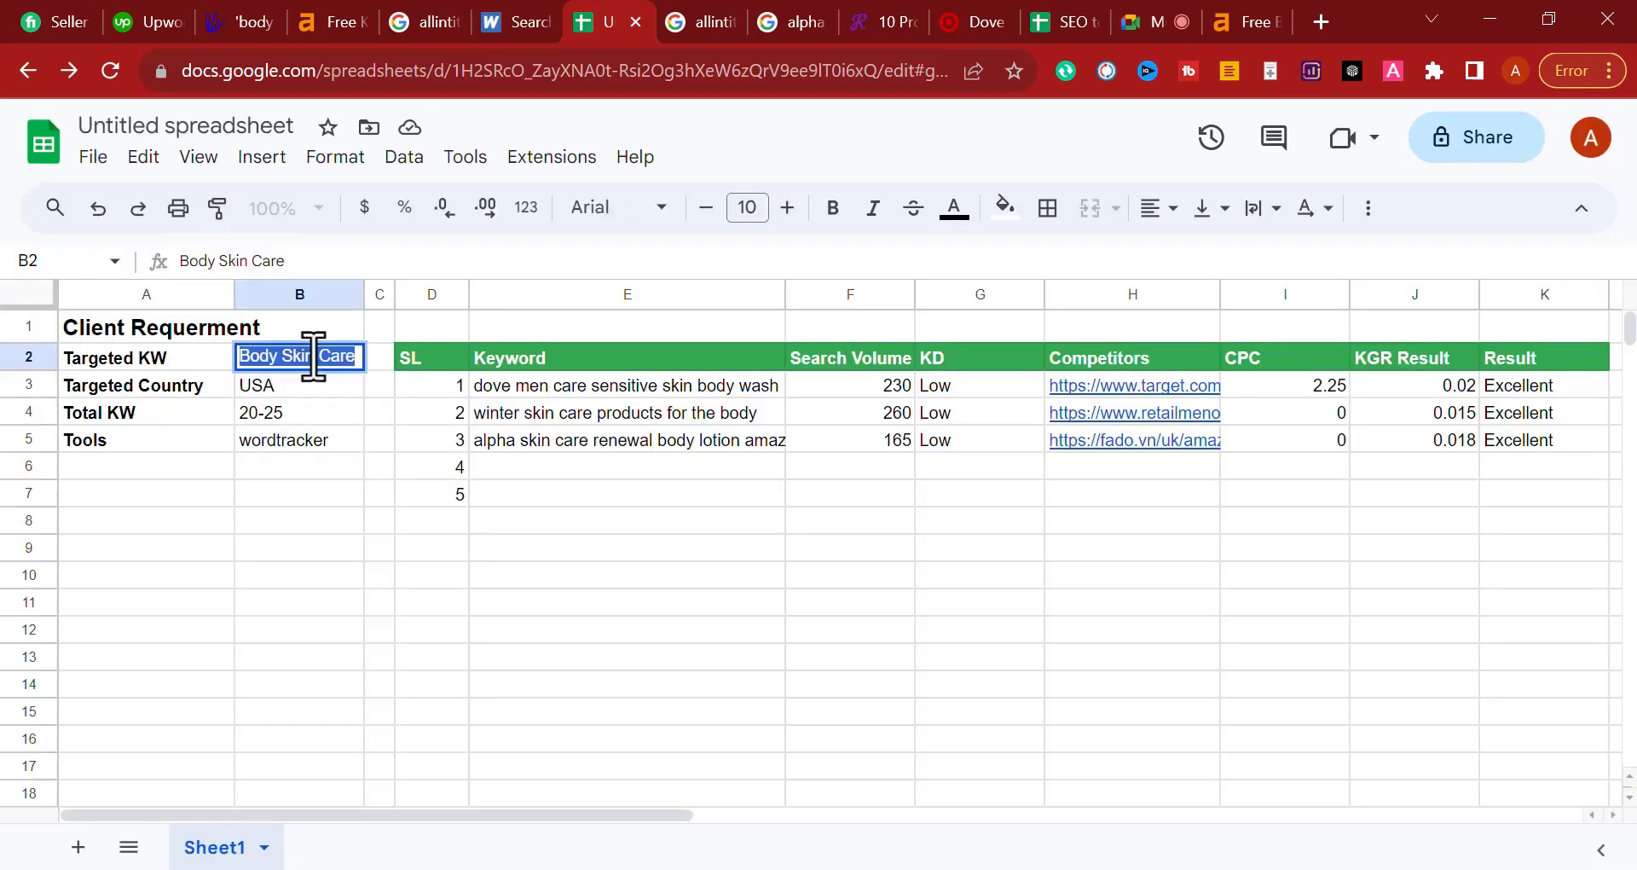
key("ctrl+c")
left_click(226, 126)
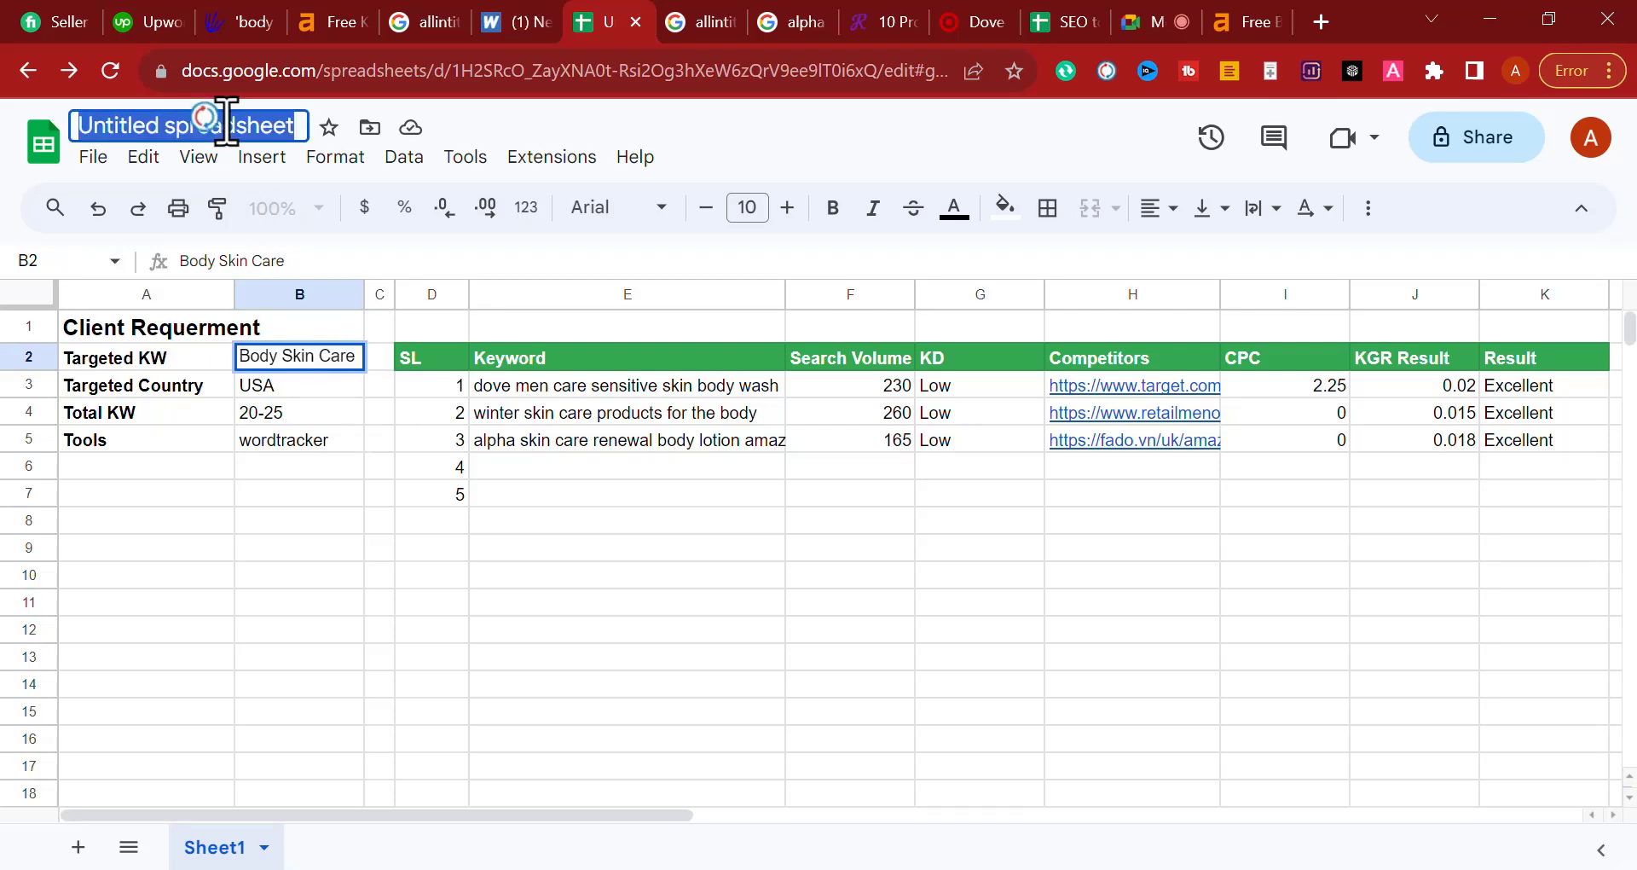
key("ctrl+v")
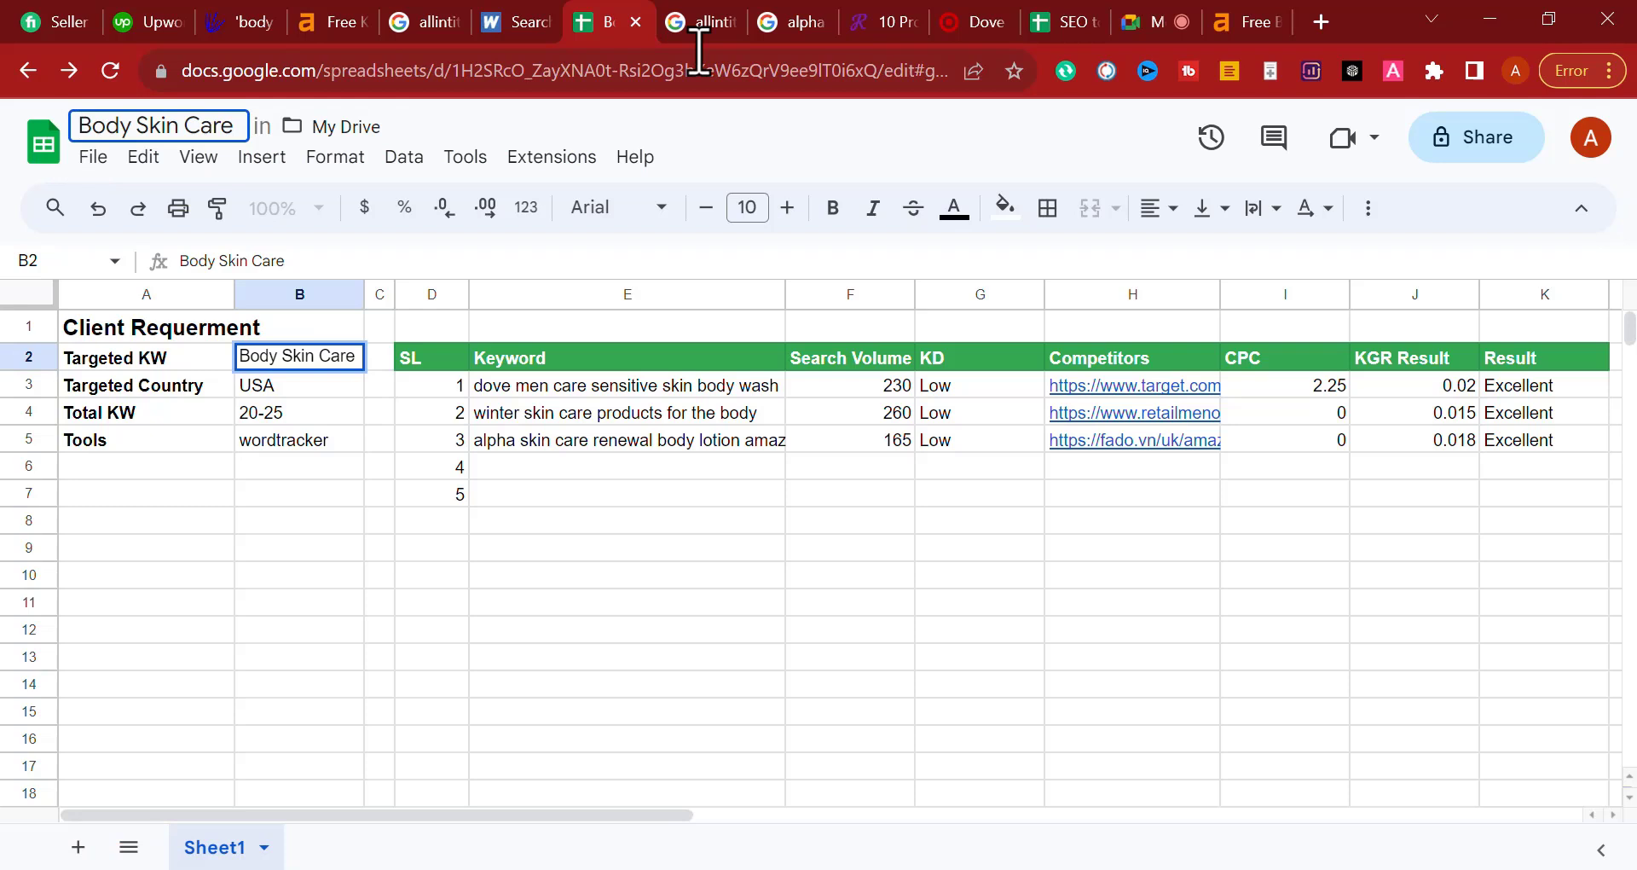
left_click(344, 607)
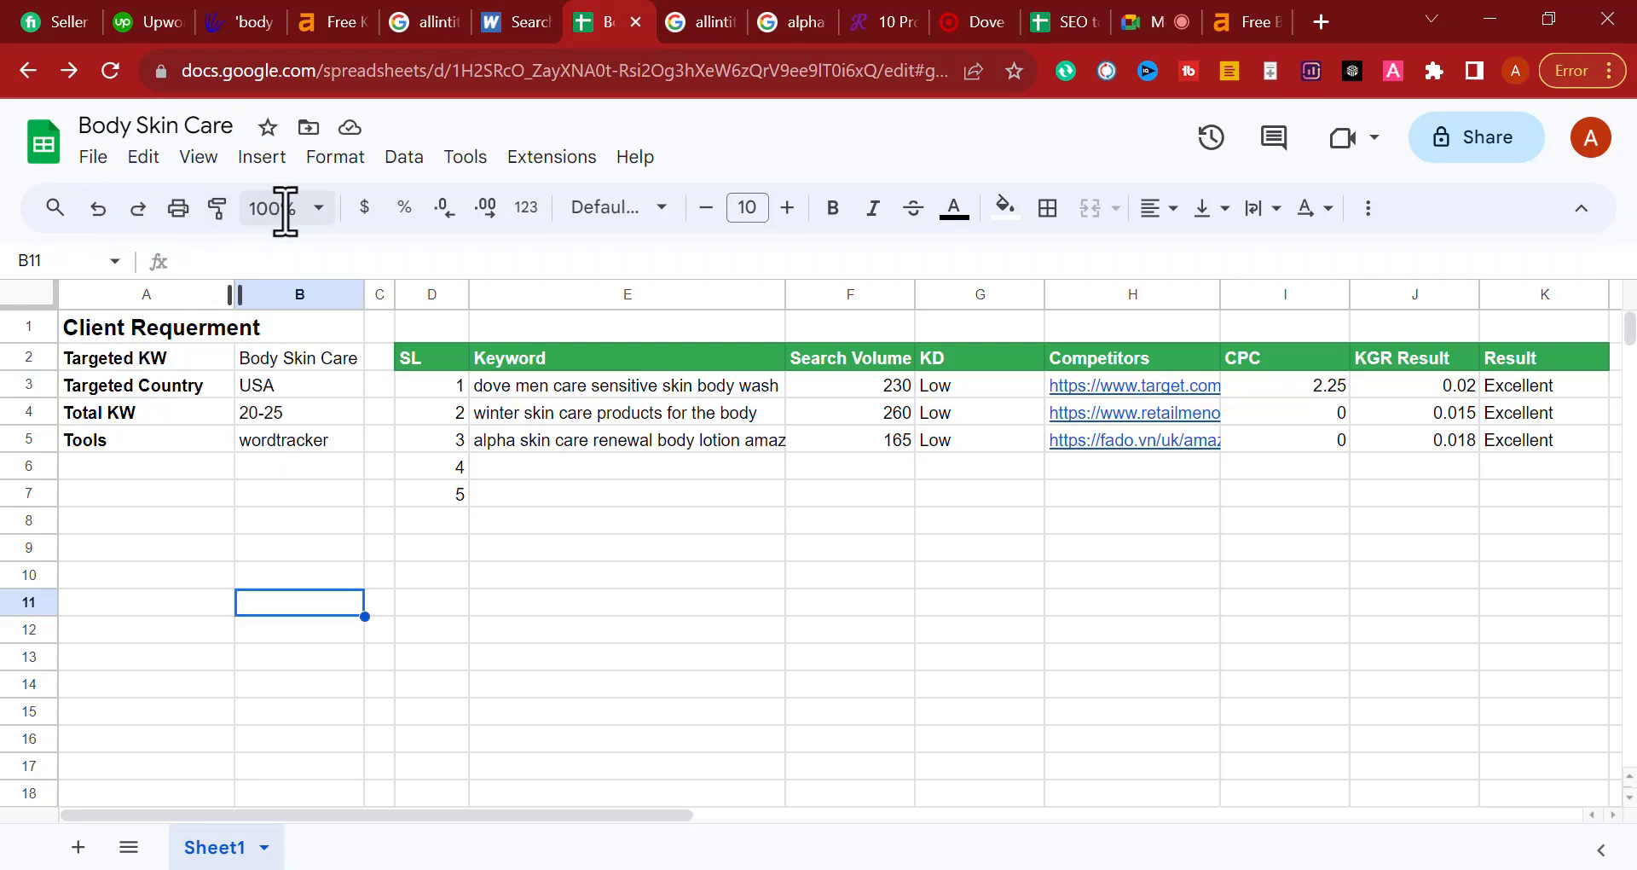
Step: Try to open the renamed spreadsheet's sharing settings and reload its page
left_click_drag(231, 349, 345, 512)
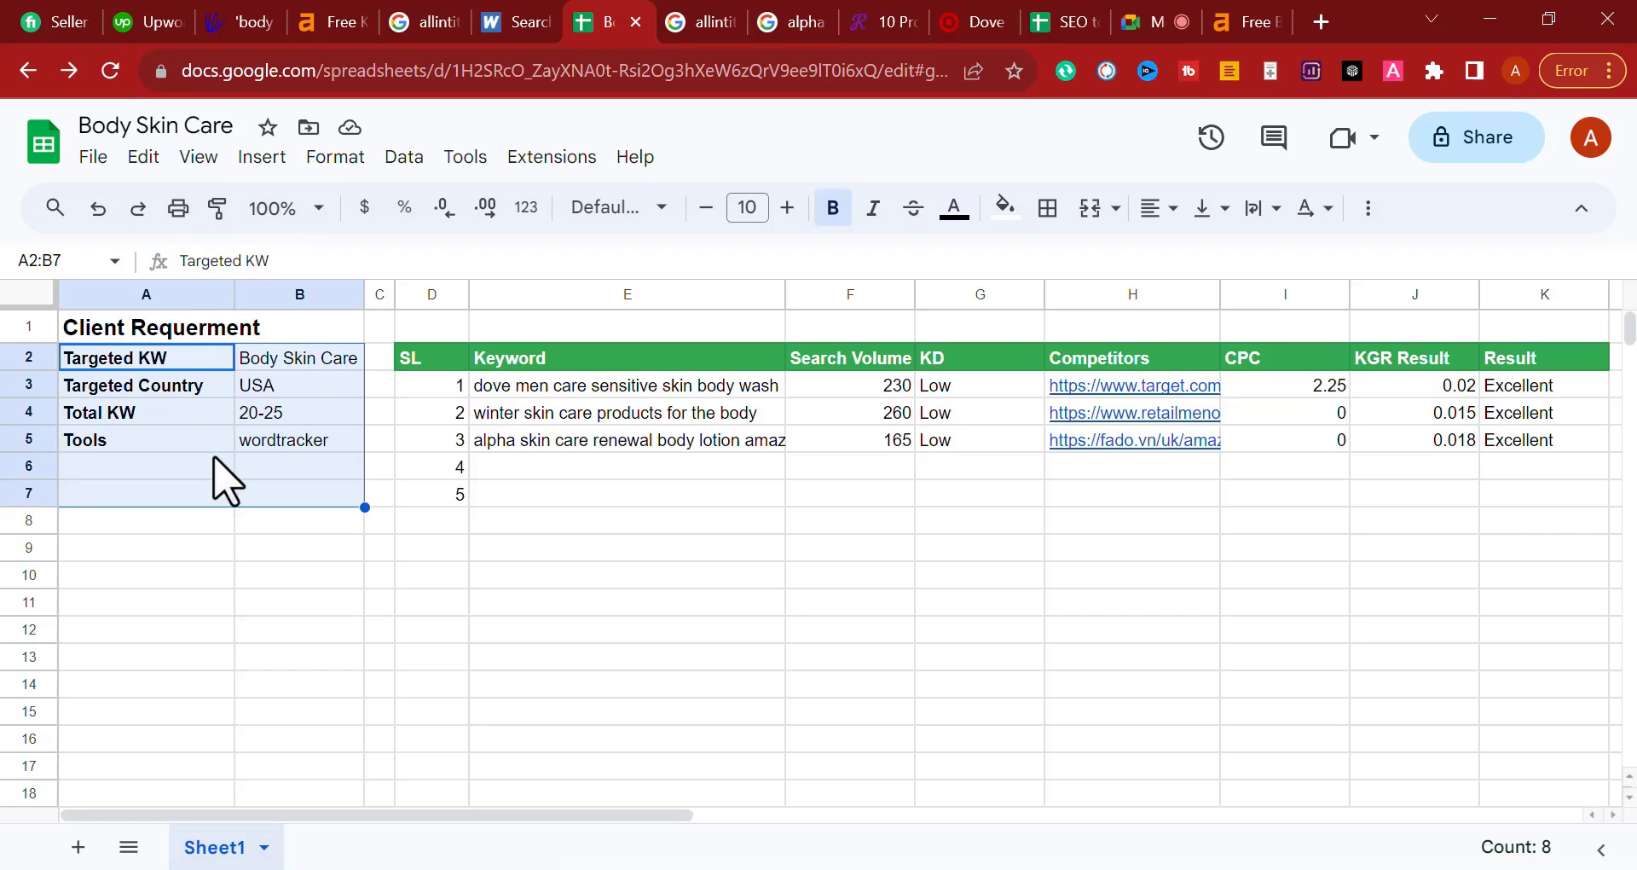
left_click(252, 520)
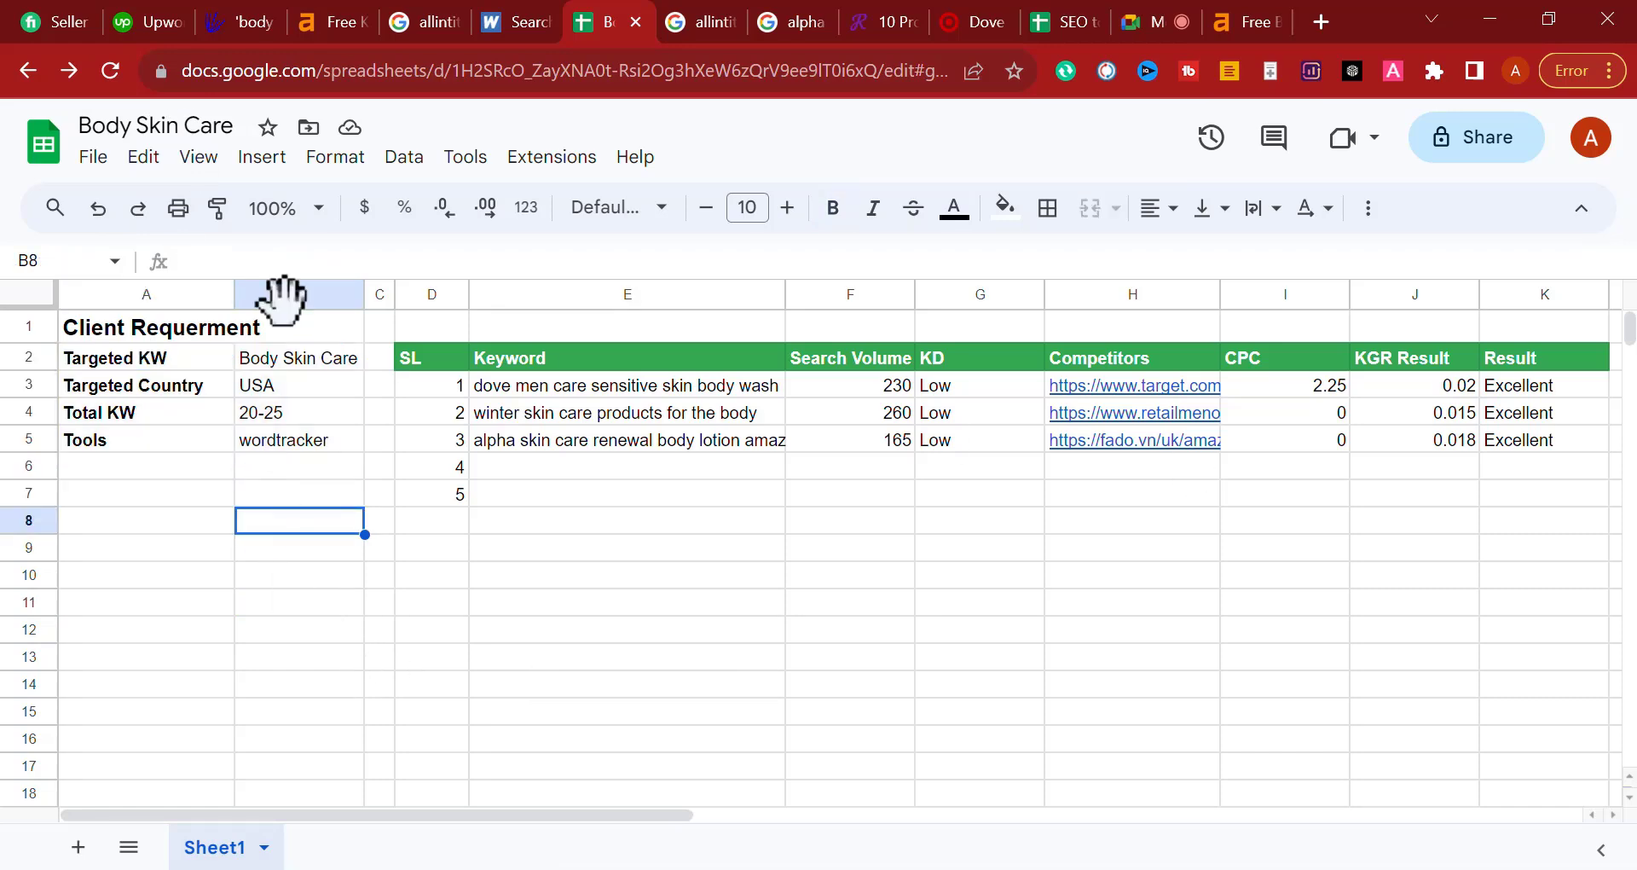
left_click(1522, 147)
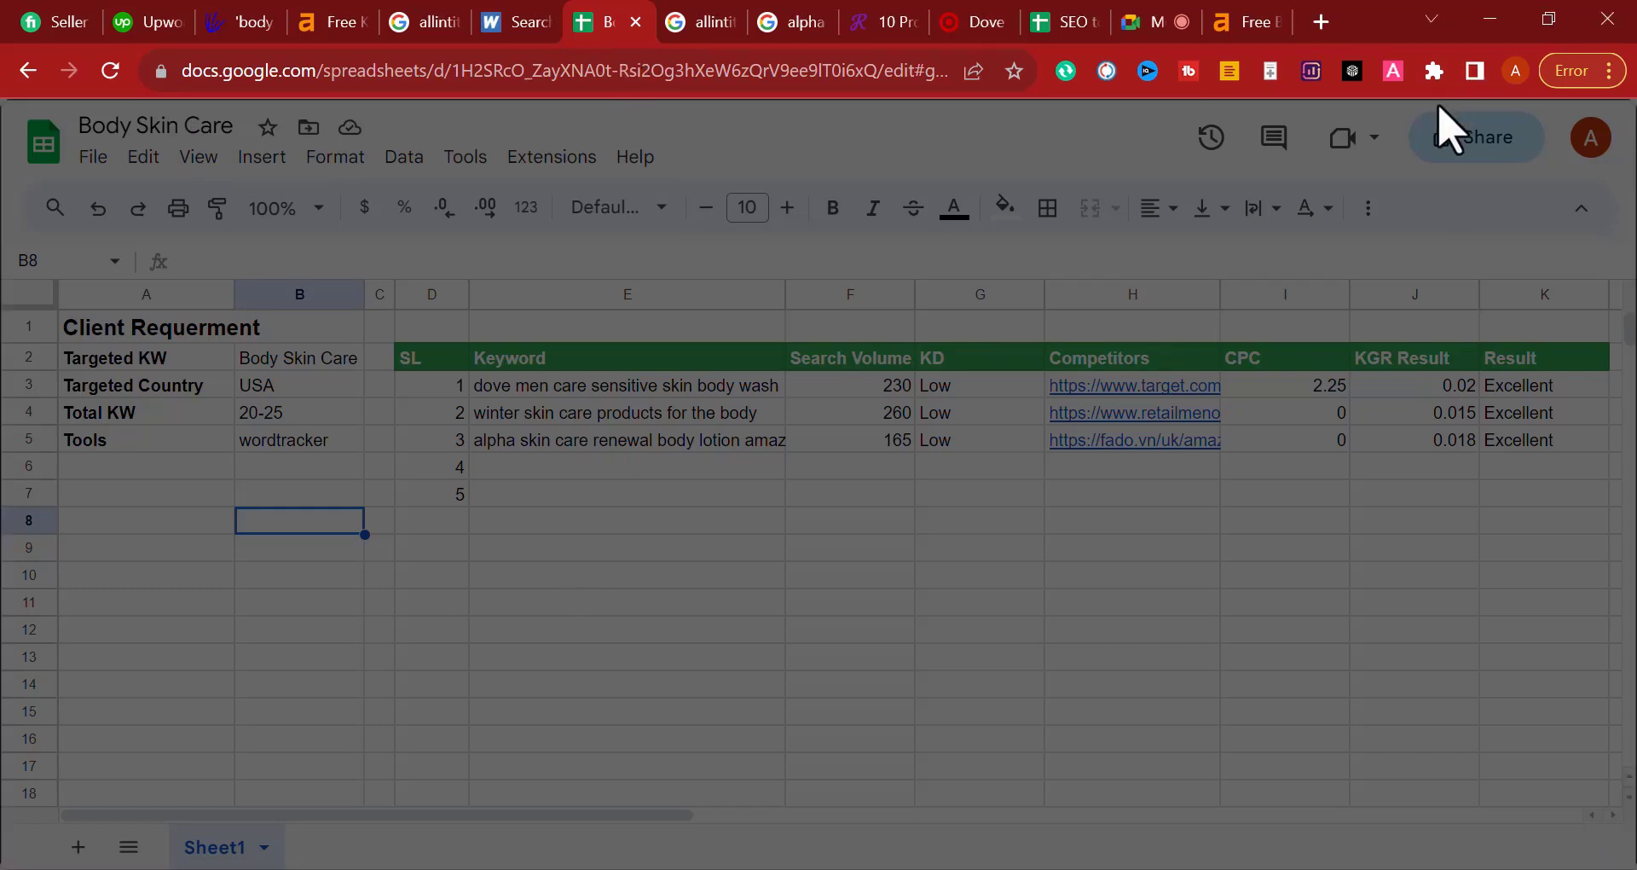
left_click(706, 7)
left_click(605, 21)
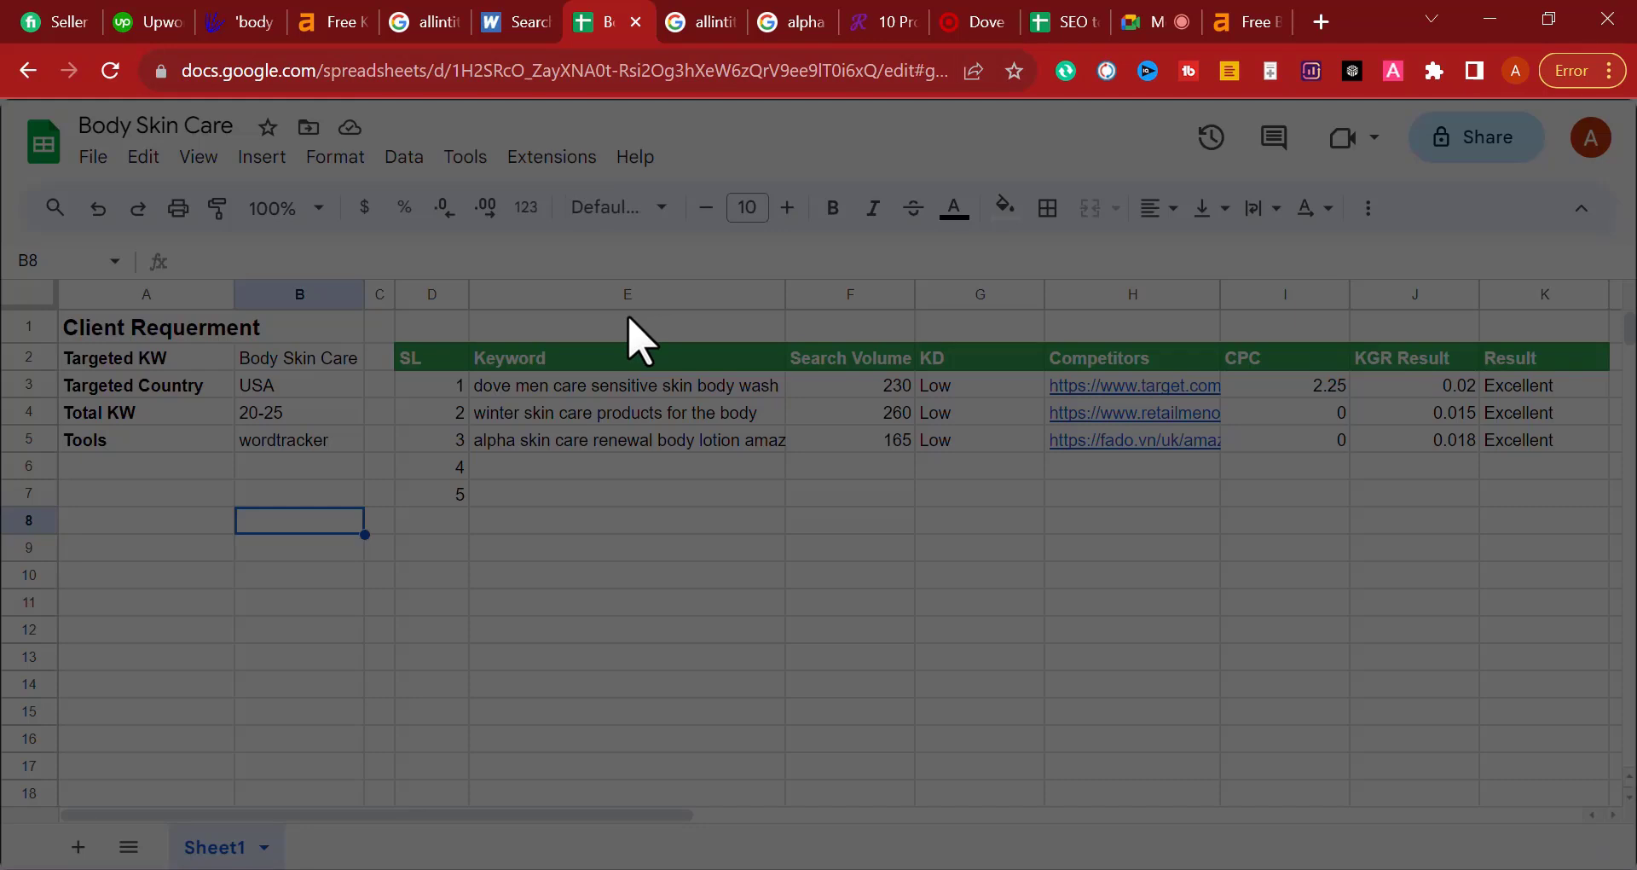
left_click(108, 71)
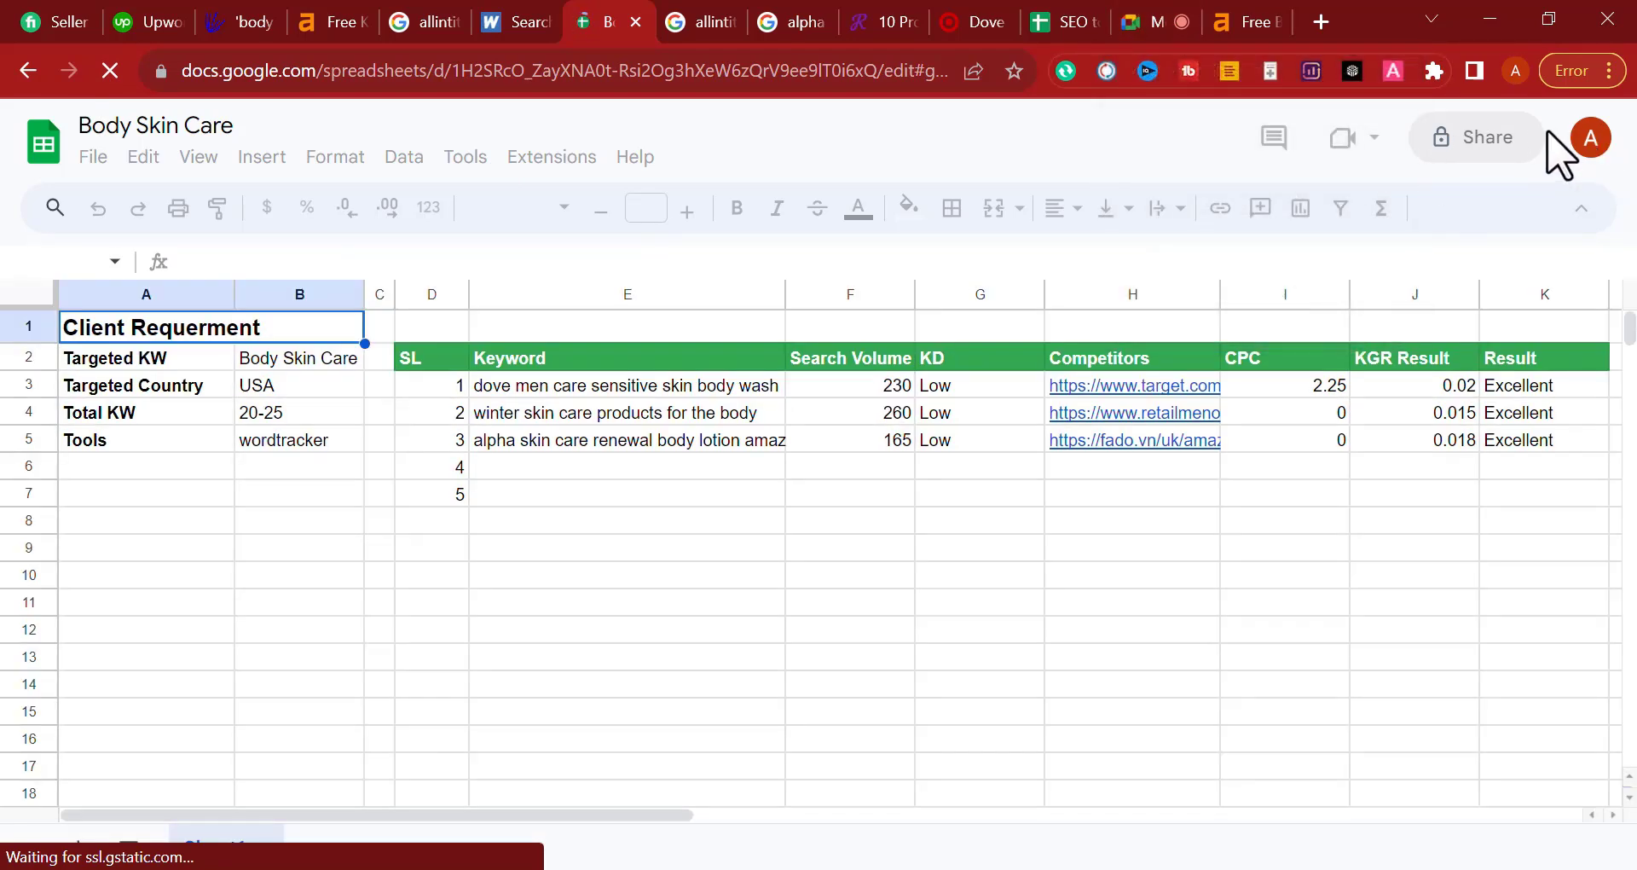
Step: Share the spreadsheet with general access set to Anyone with the link, keeping the Viewer role
left_click(1484, 141)
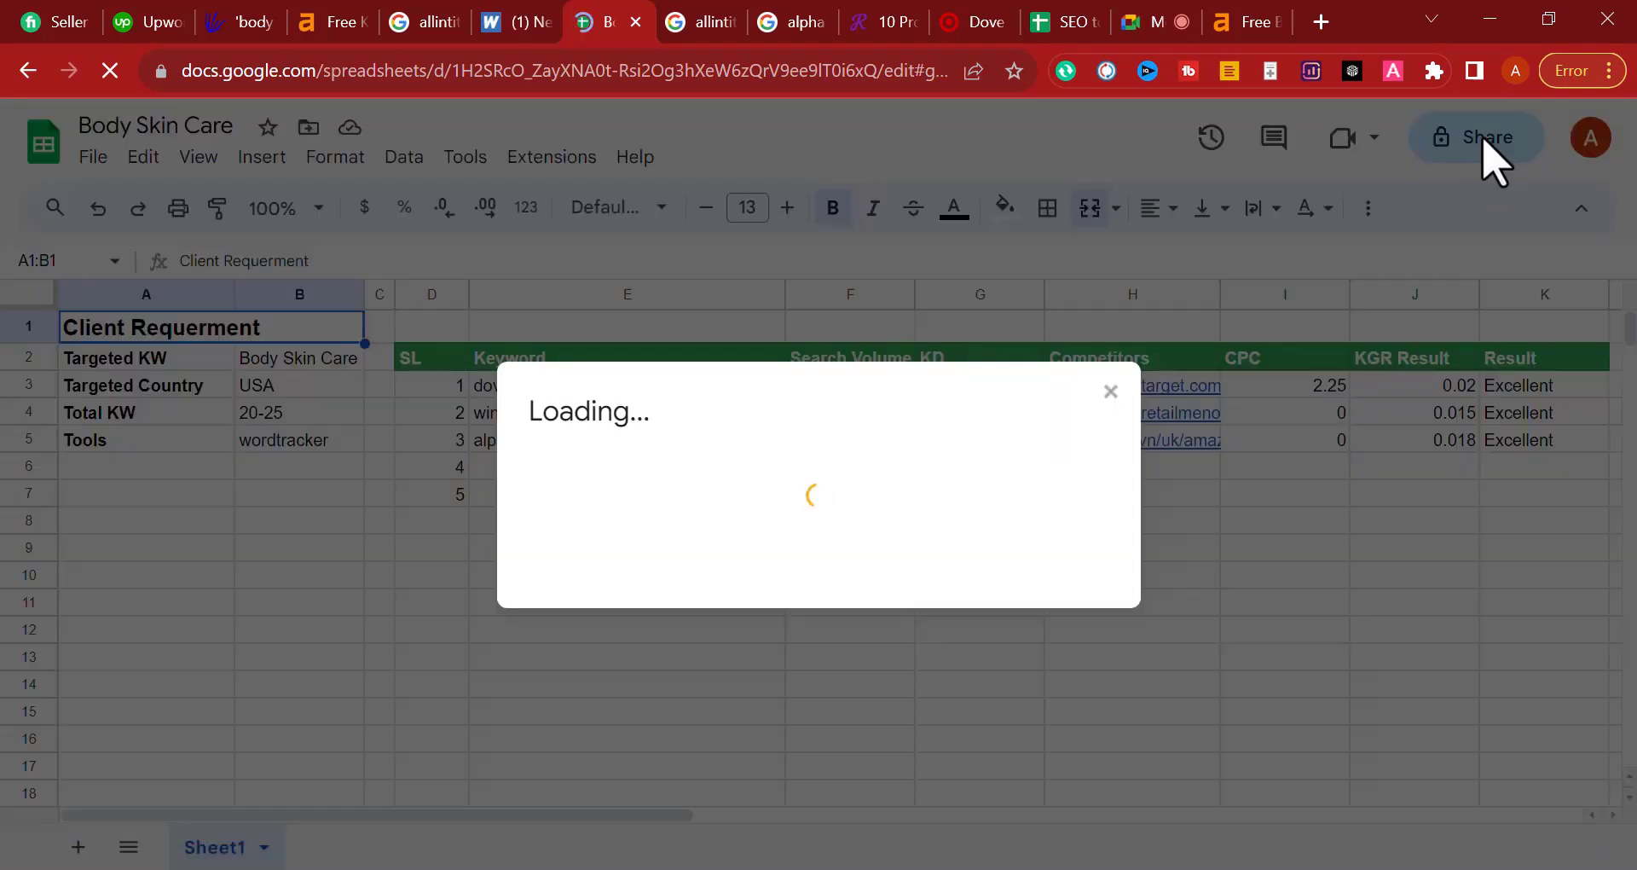
left_click(818, 264)
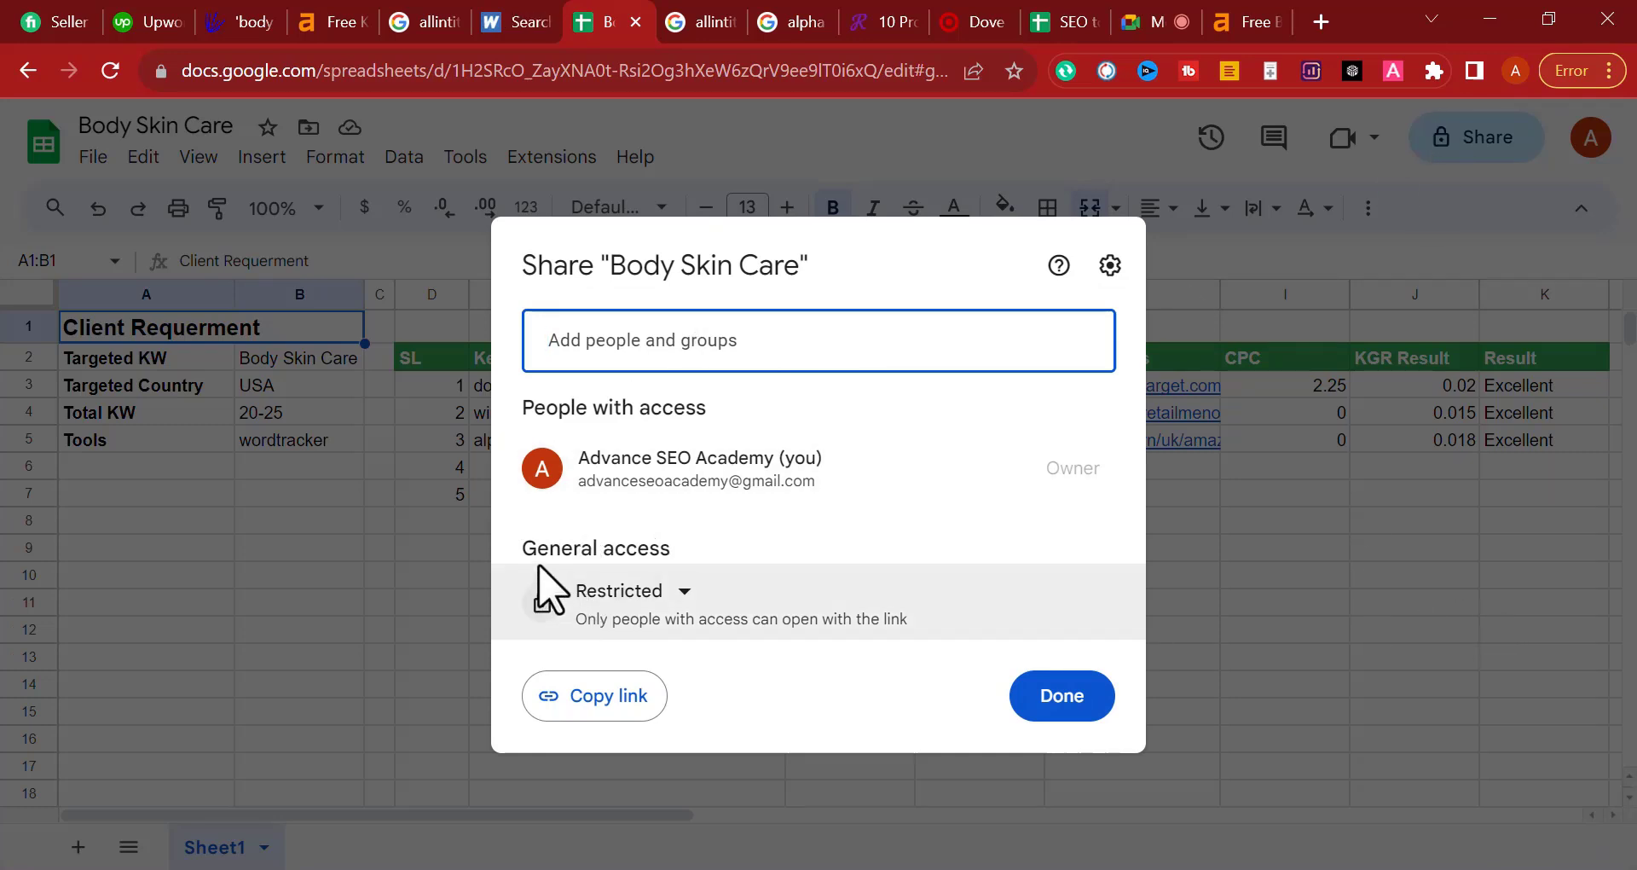
left_click(611, 597)
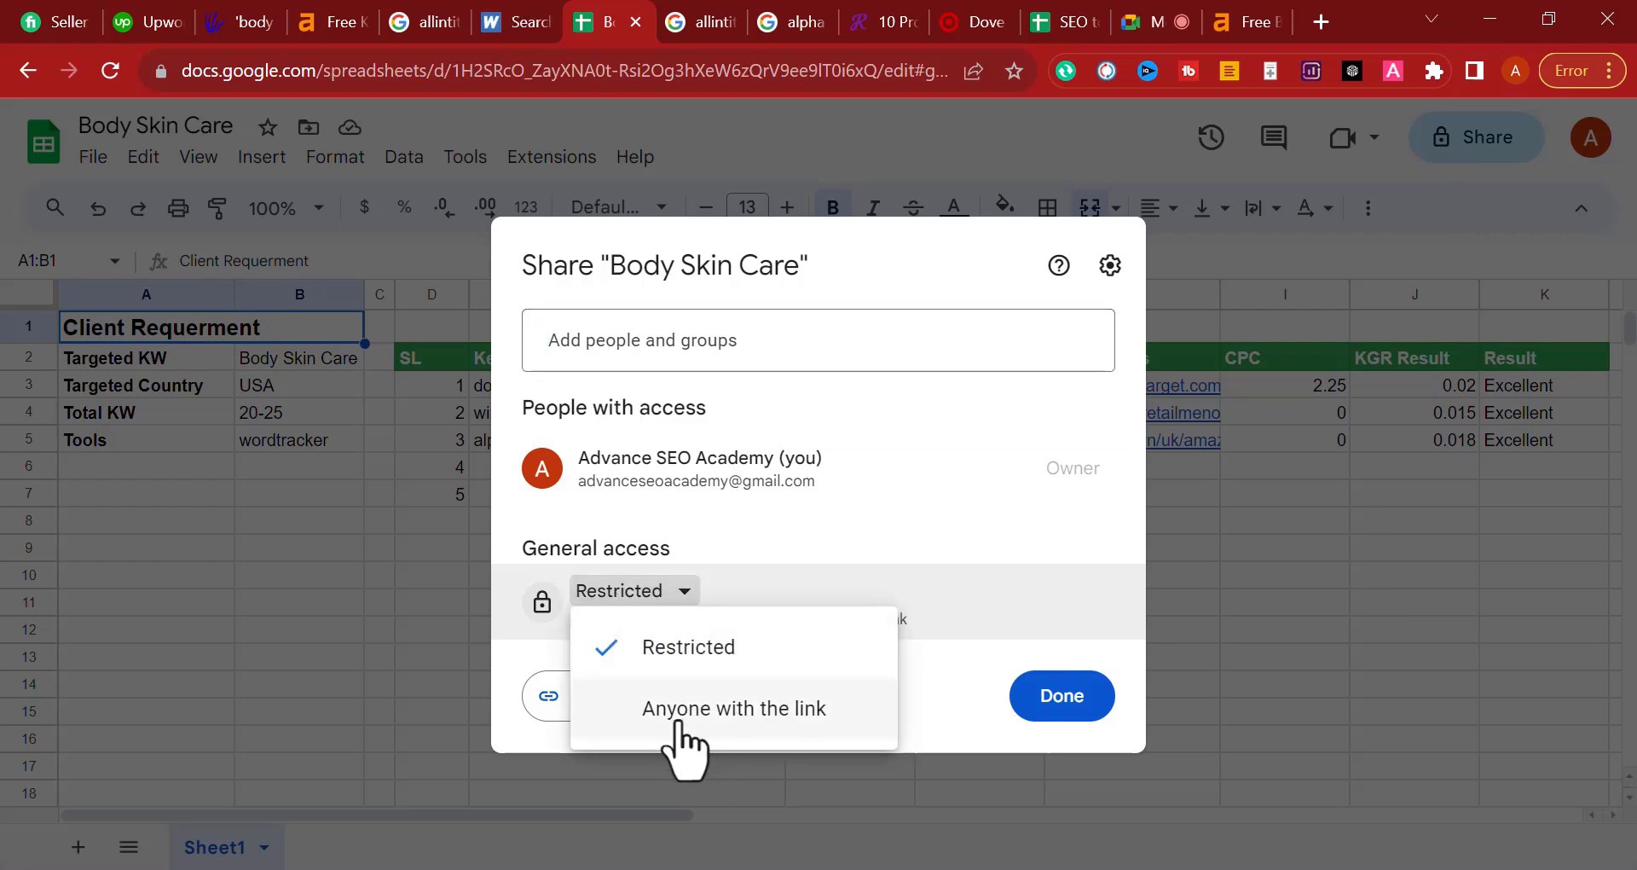
left_click(752, 723)
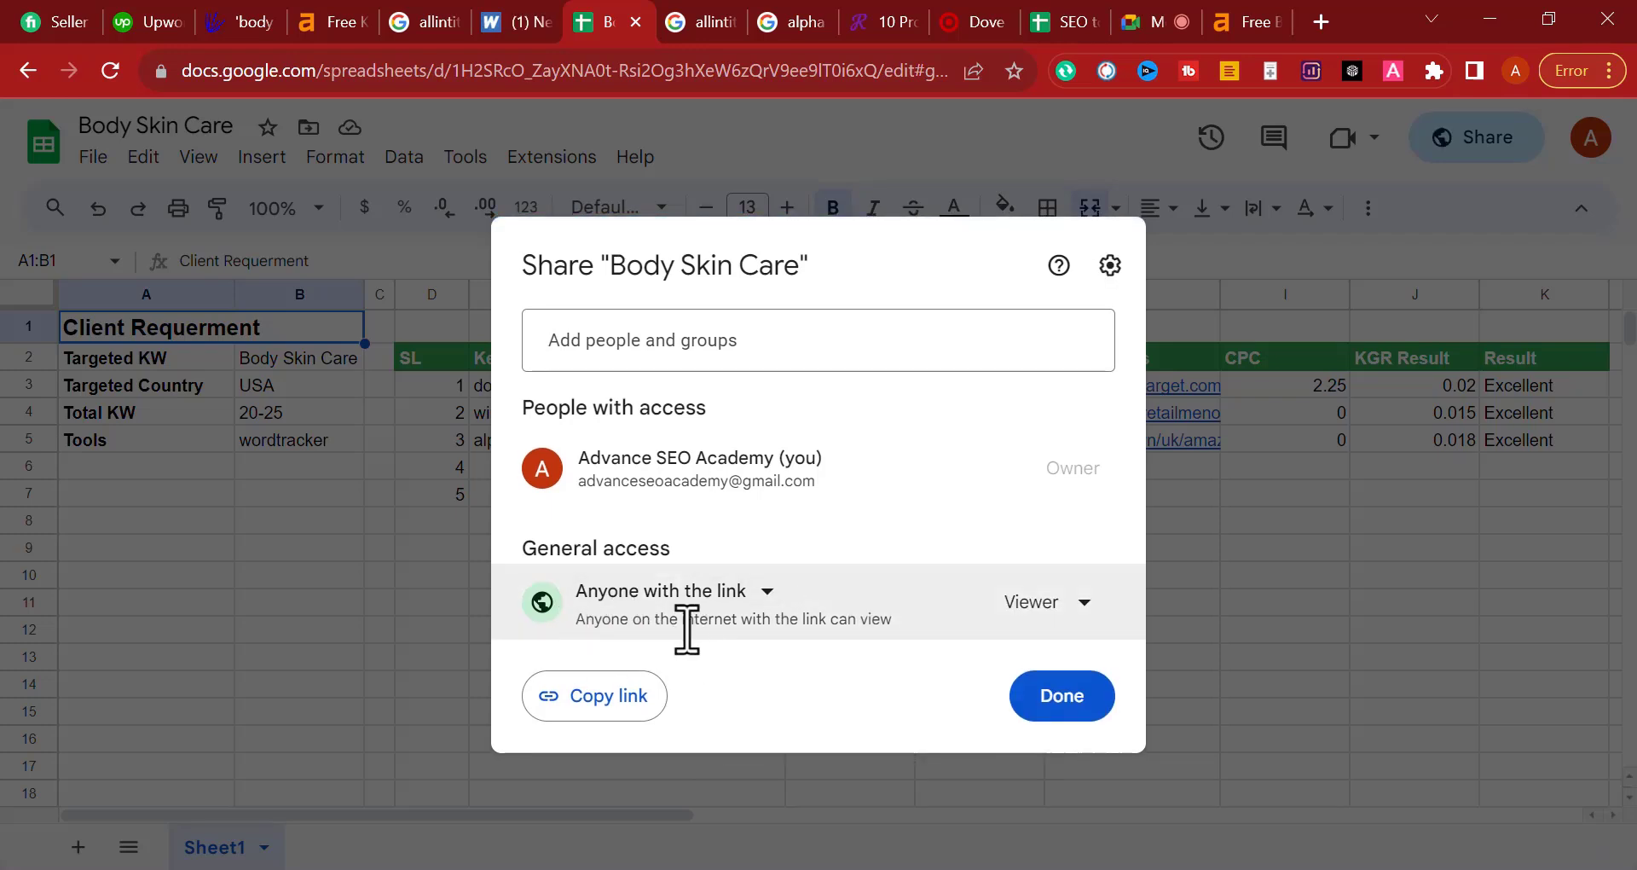
left_click(1026, 627)
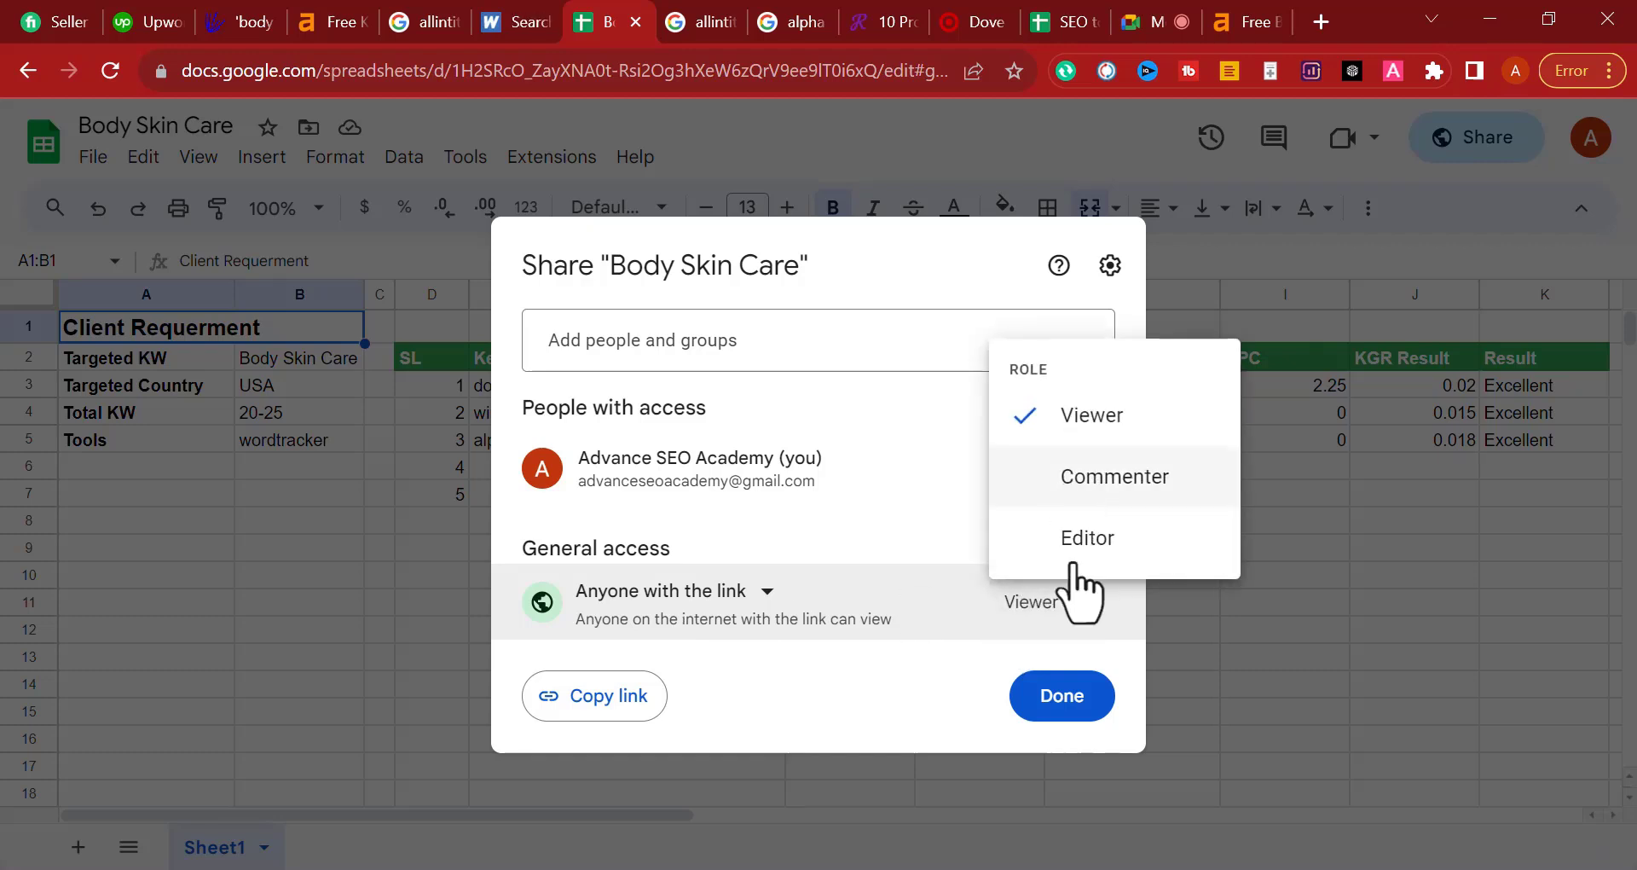
left_click(1050, 612)
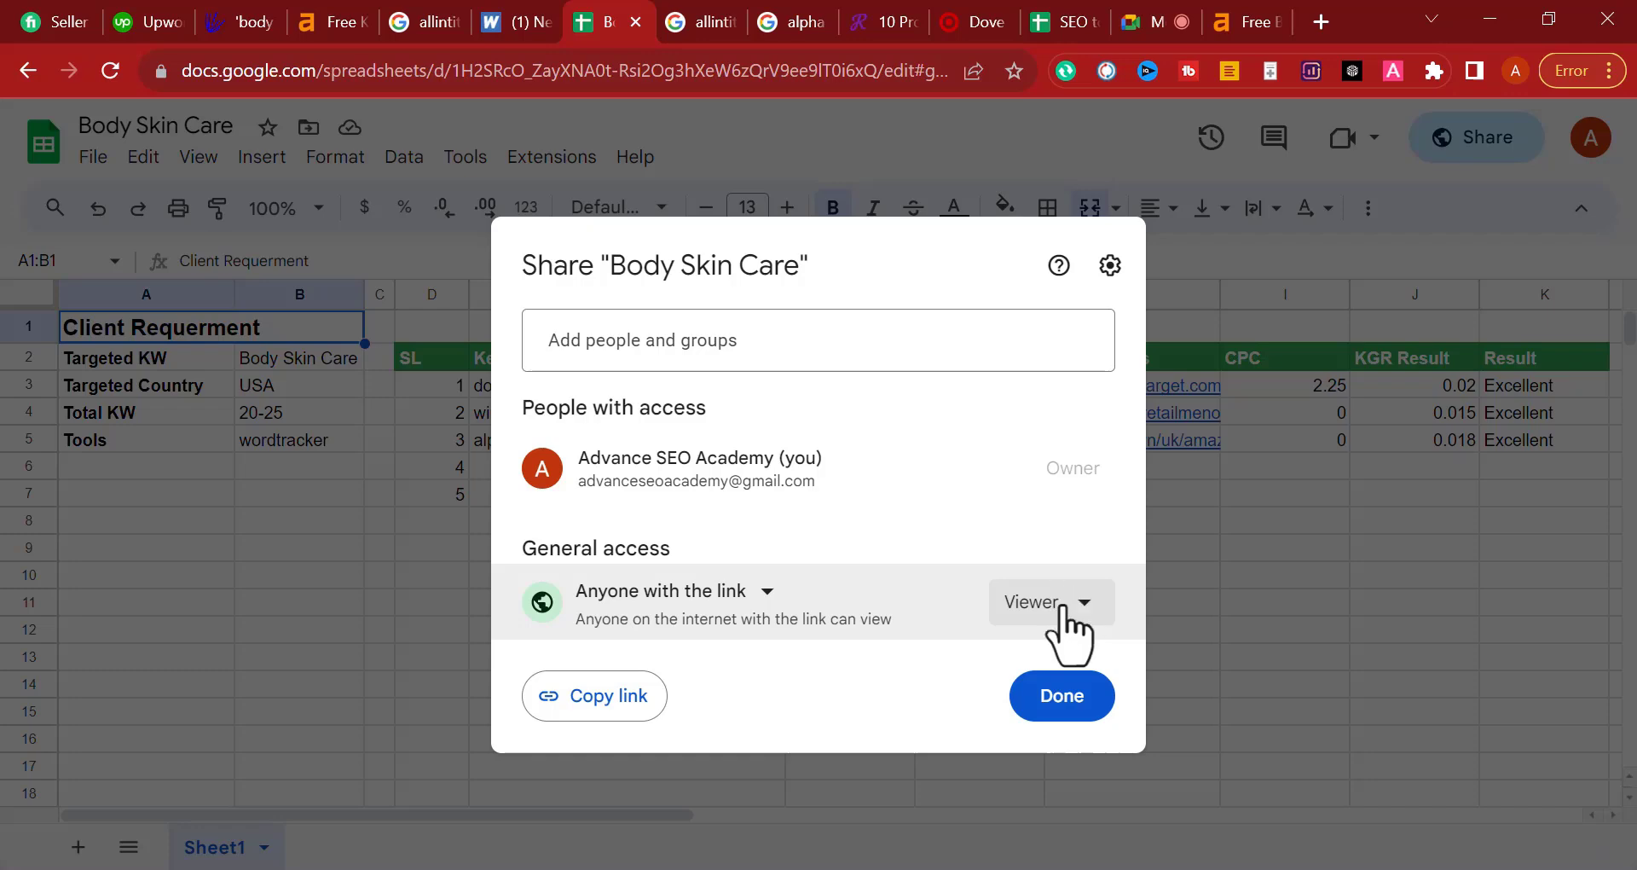
left_click(1063, 706)
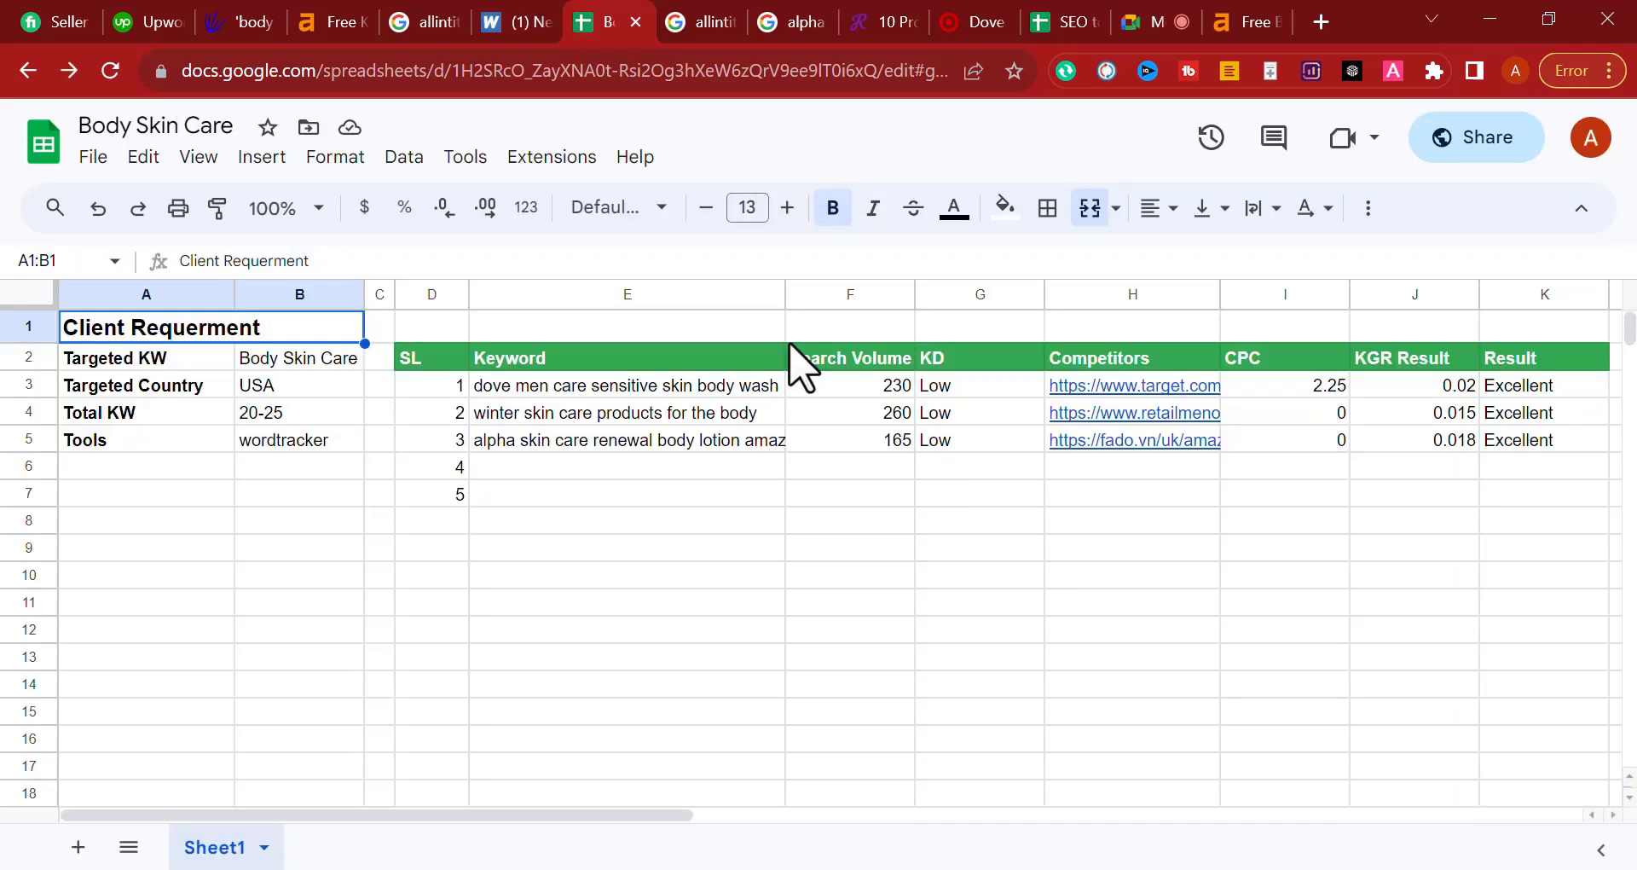
Step: Copy the spreadsheet's sharing link from its sharing settings and close them
left_click(1479, 144)
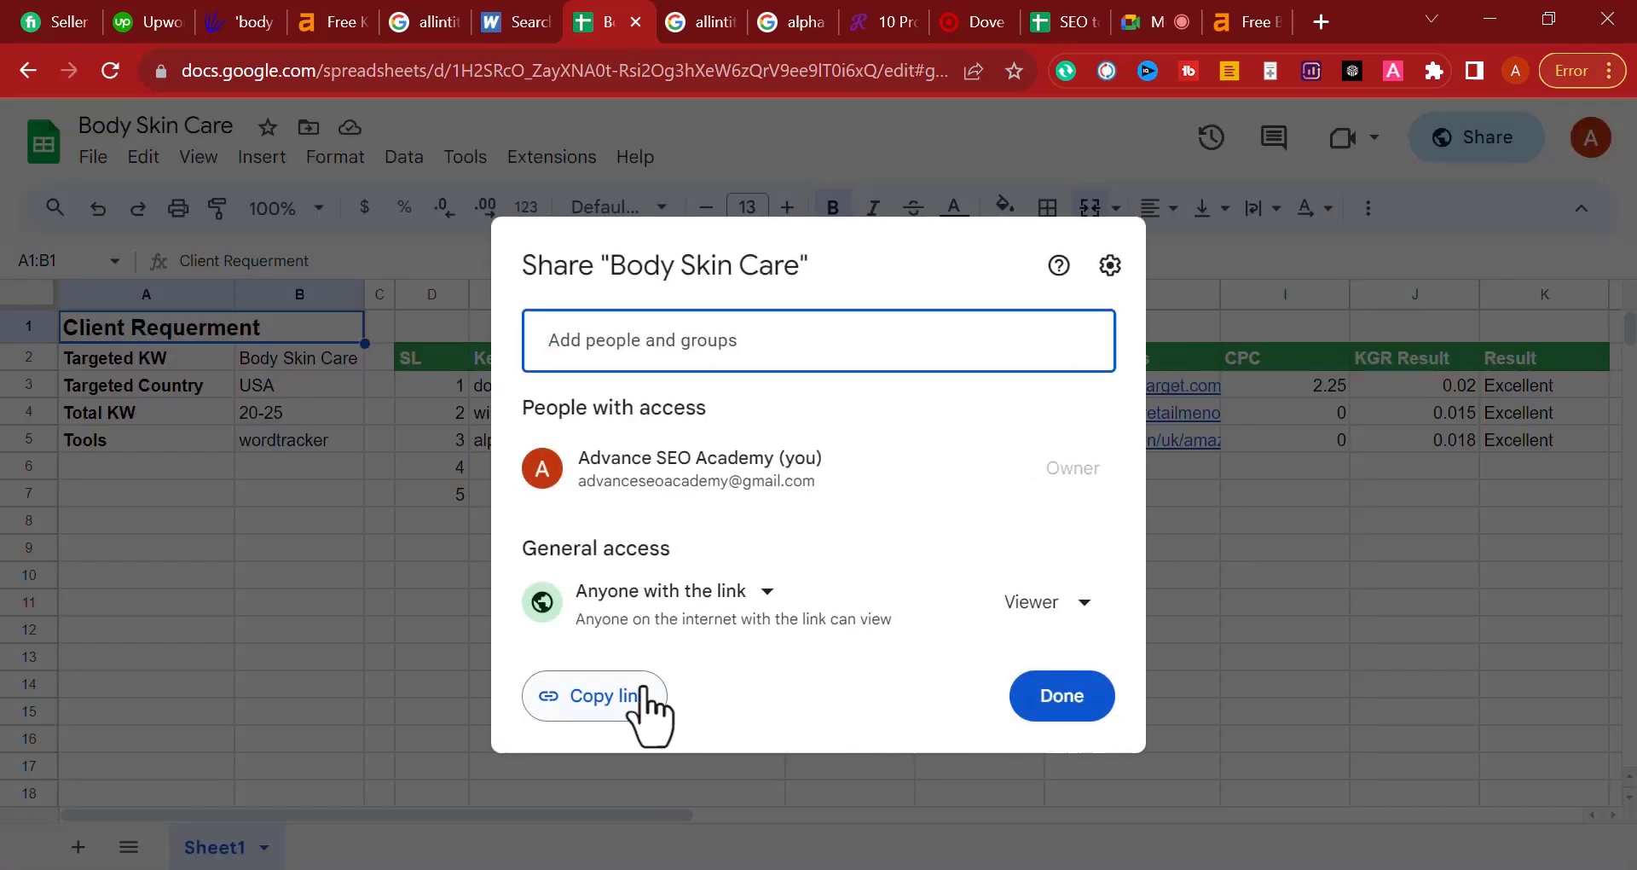
left_click(639, 695)
left_click(1108, 692)
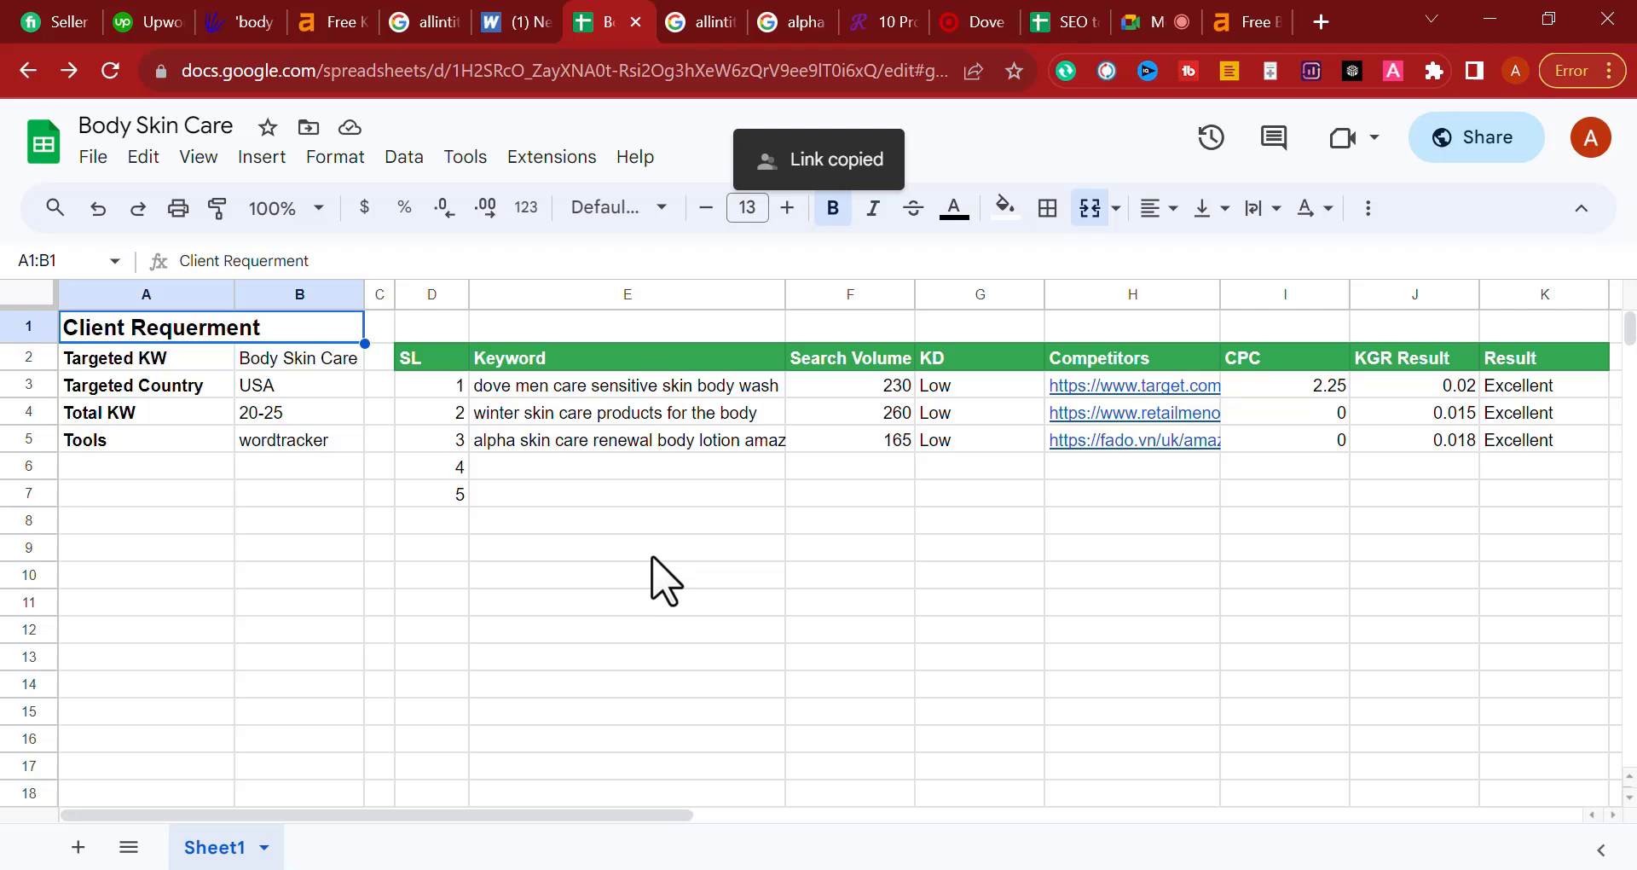
Step: Look over the whole keyword table and switch to the Google Meet call
left_click_drag(430, 358, 1567, 481)
left_click(1016, 547)
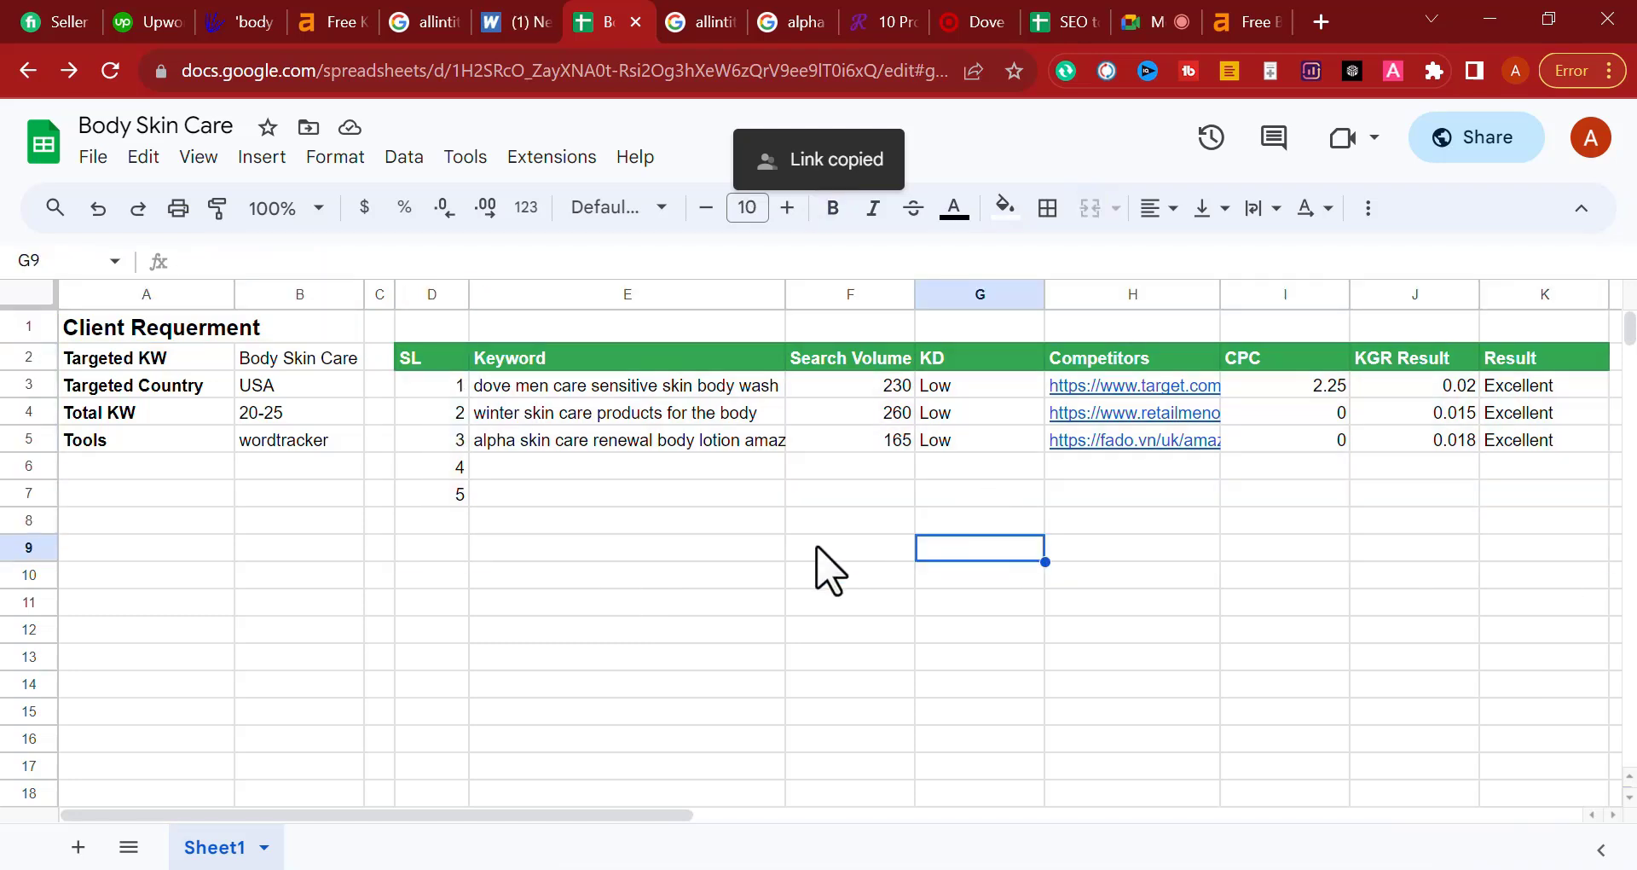
left_click_drag(444, 358, 1505, 607)
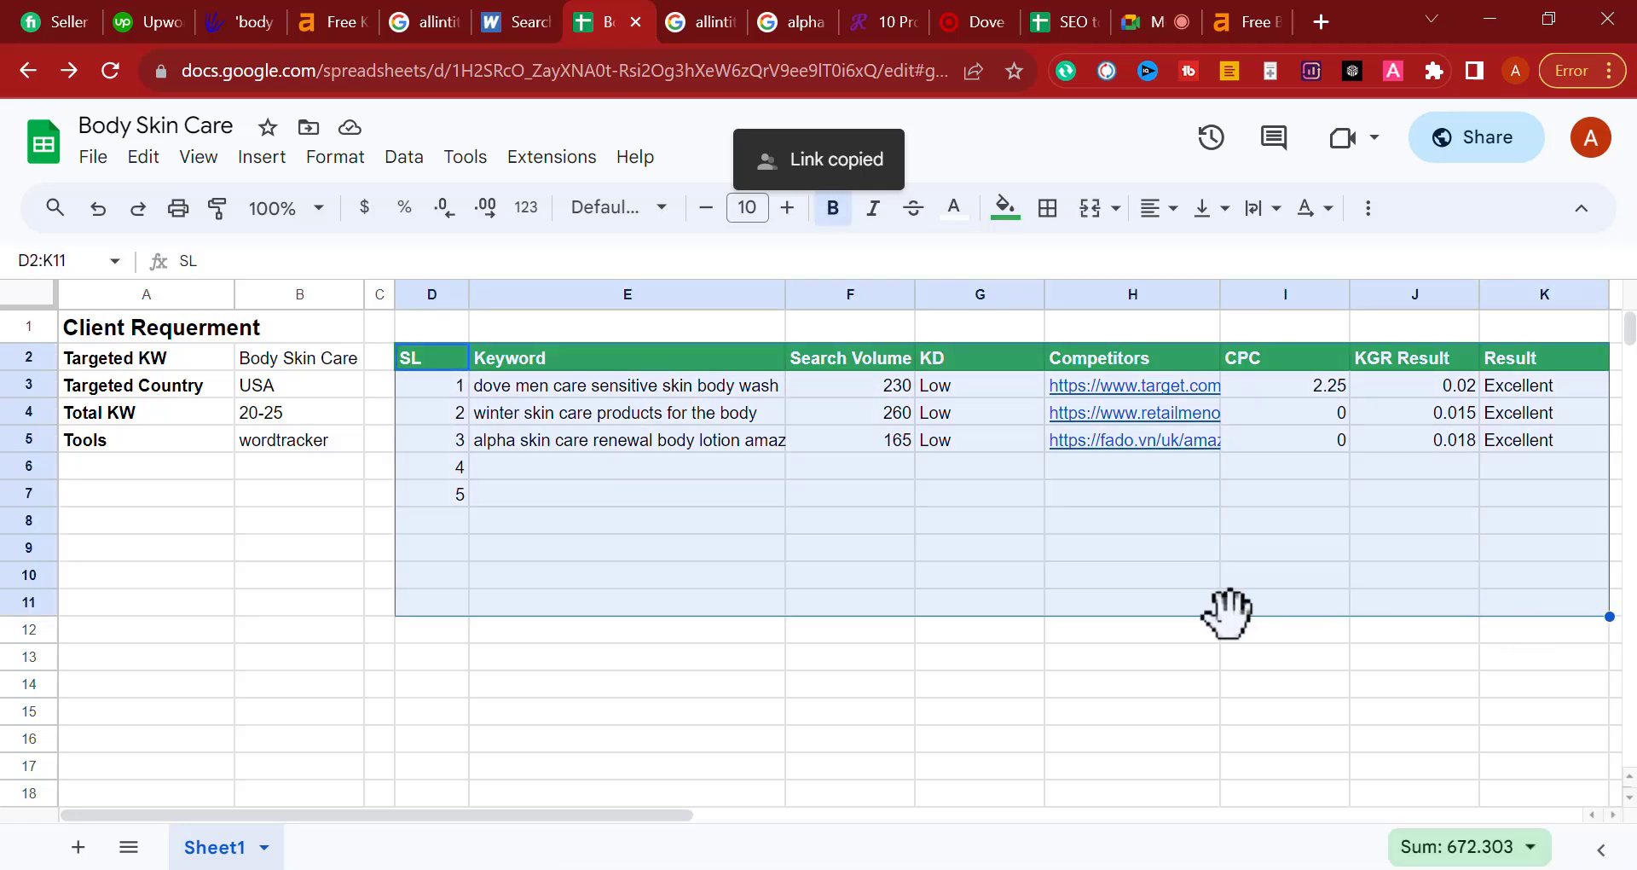
left_click(597, 585)
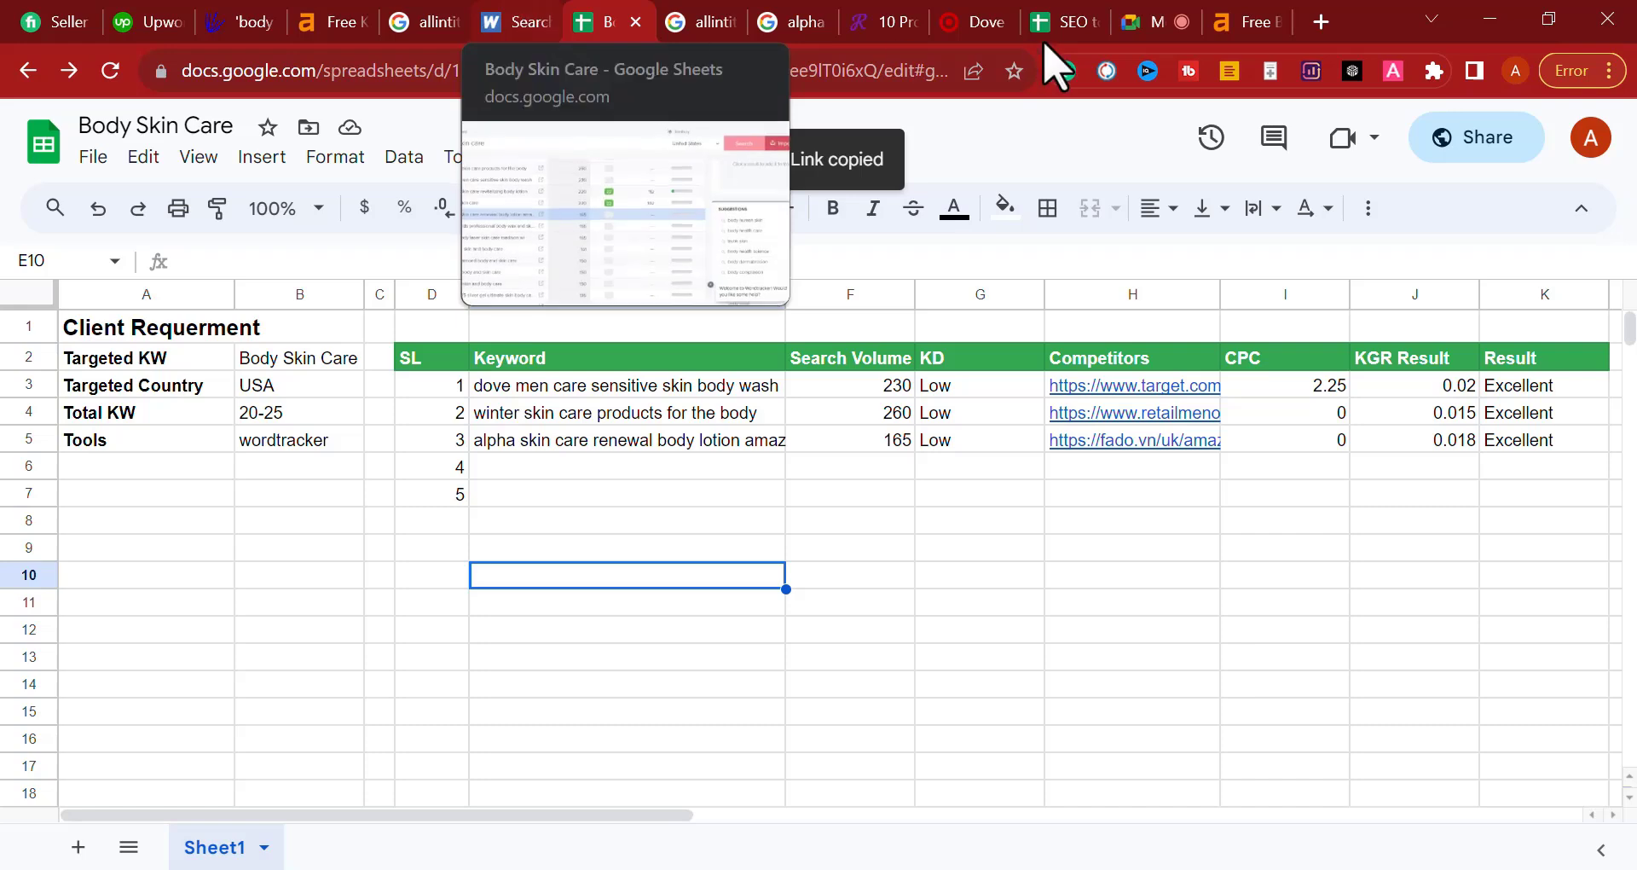
left_click(1138, 22)
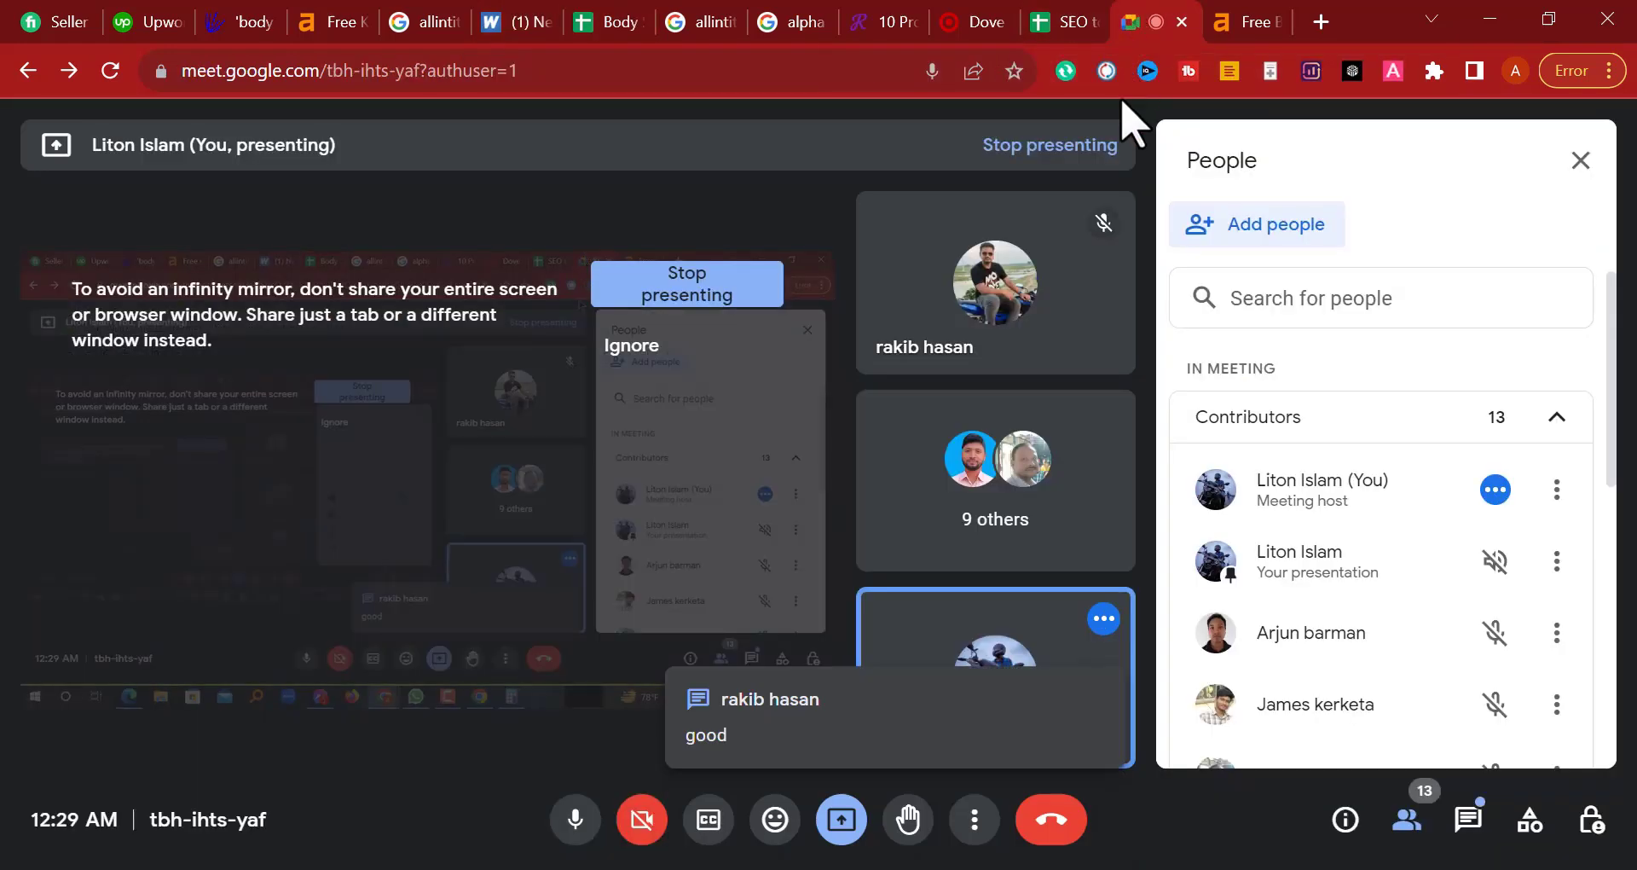
Step: Open the call's chat messages, and look over Sheet2 of the SEO tools list spreadsheet before closing it
left_click(1466, 820)
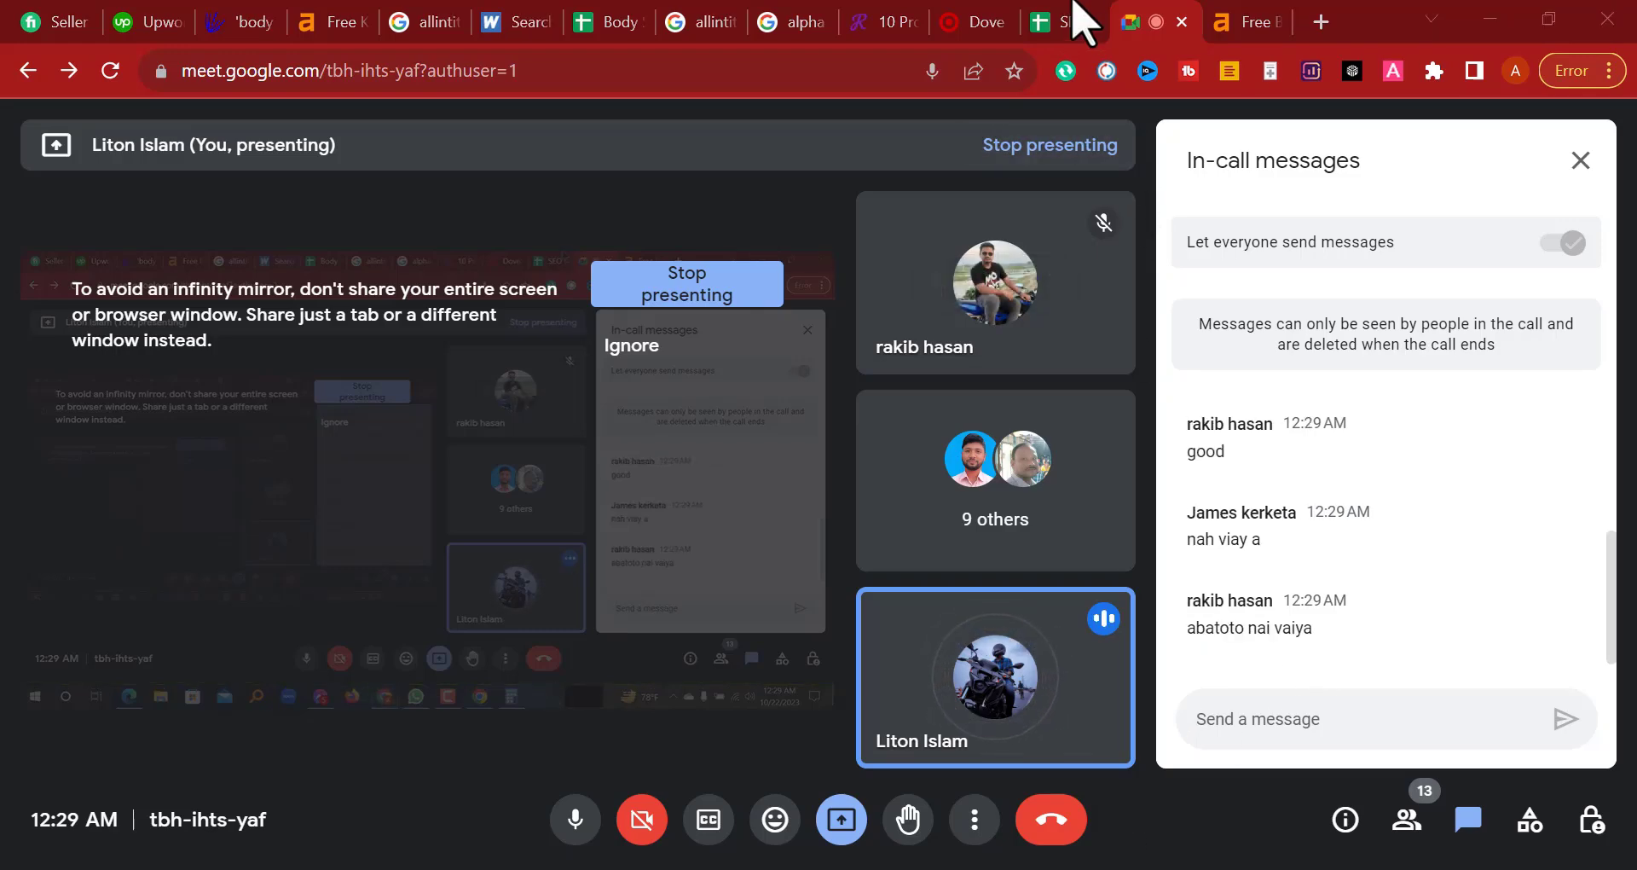
left_click(1088, 19)
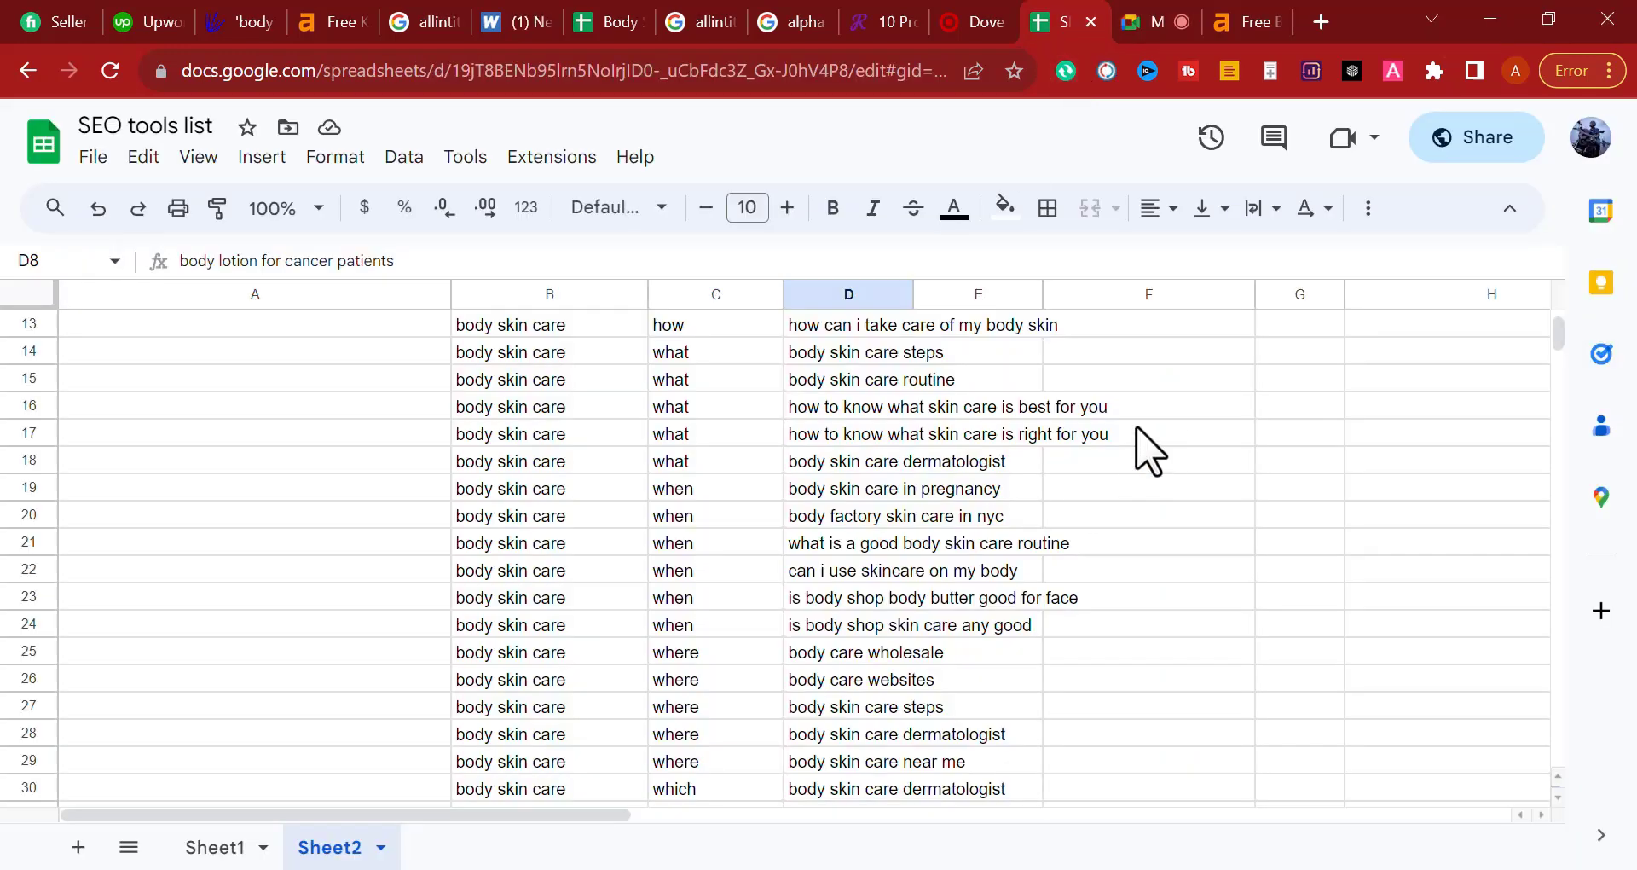
scroll(1142, 446, "up", 4)
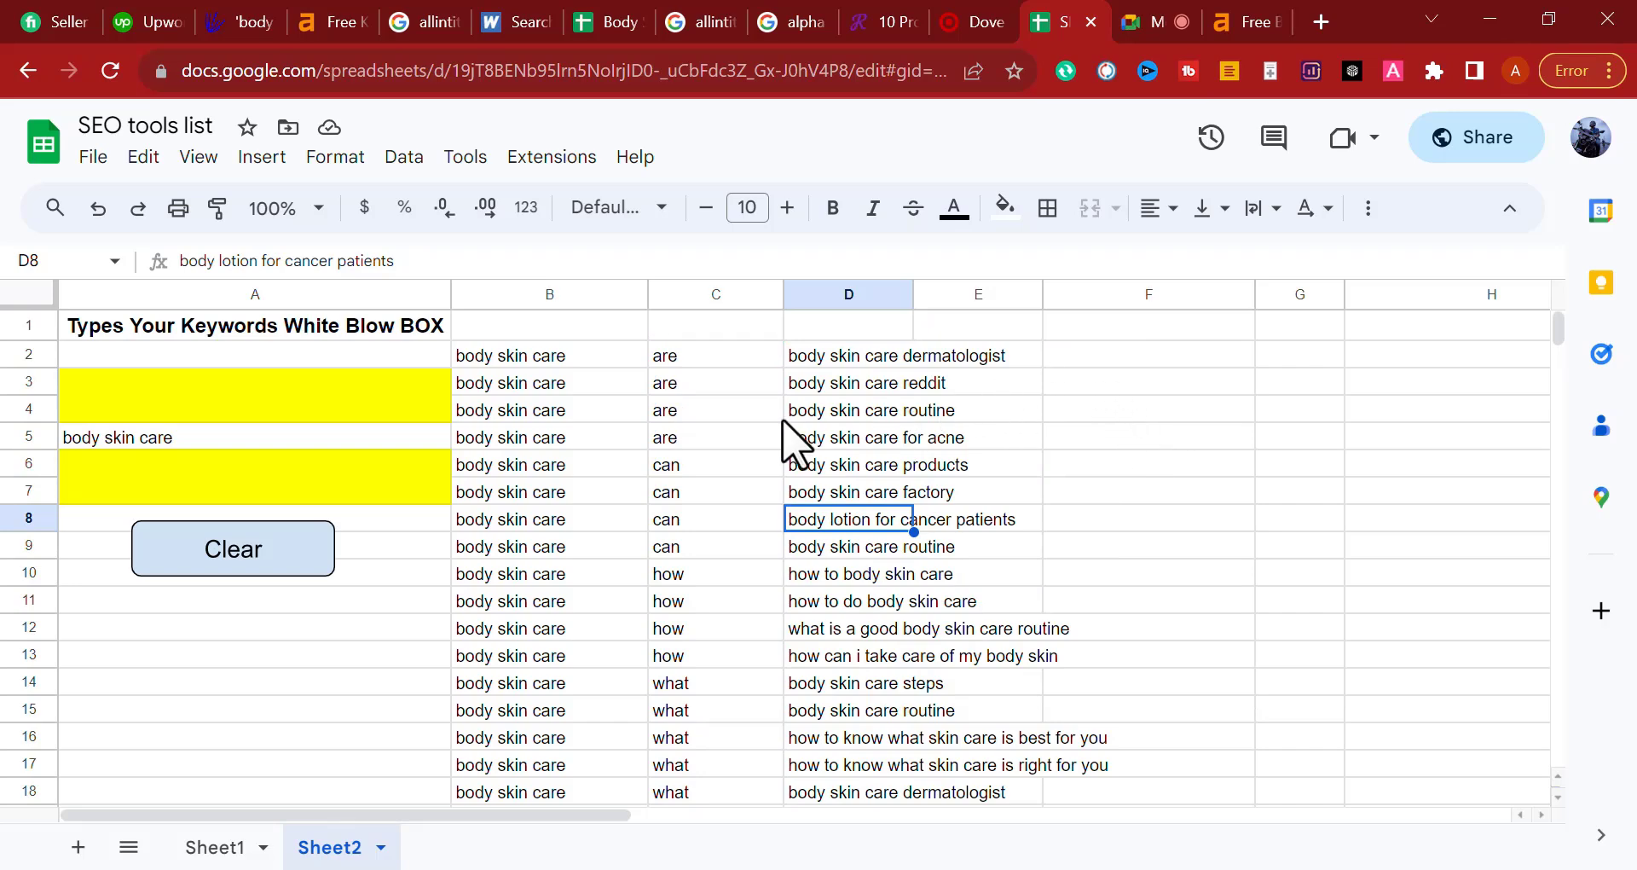
scroll(796, 438, "down", 4)
left_click(1091, 21)
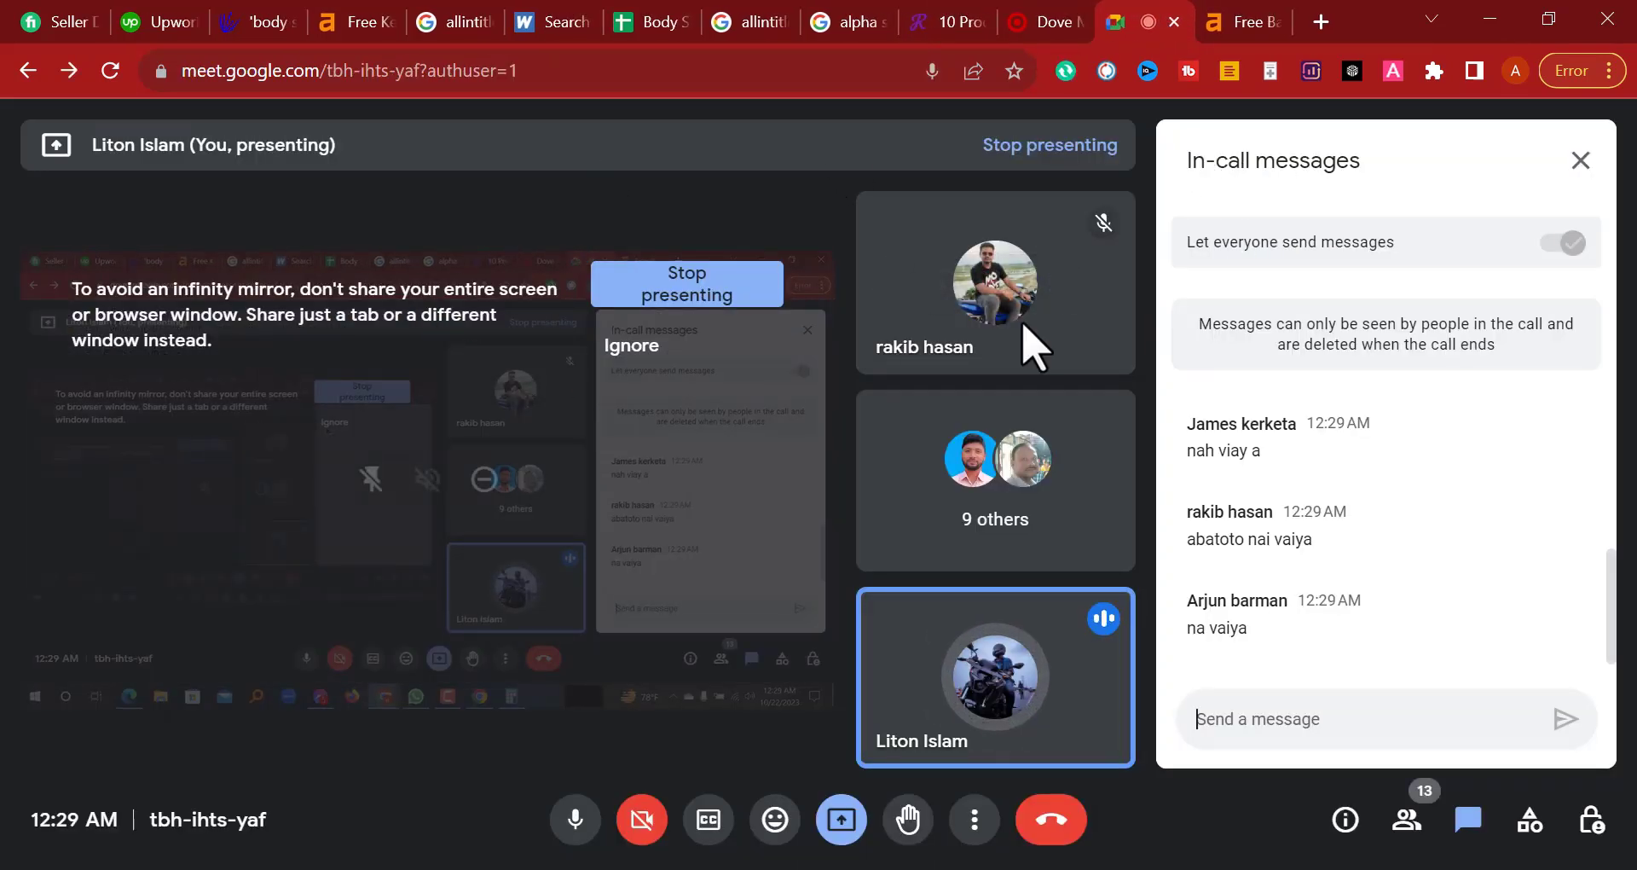
left_click(535, 25)
scroll(271, 504, "down", 5)
scroll(263, 478, "up", 8)
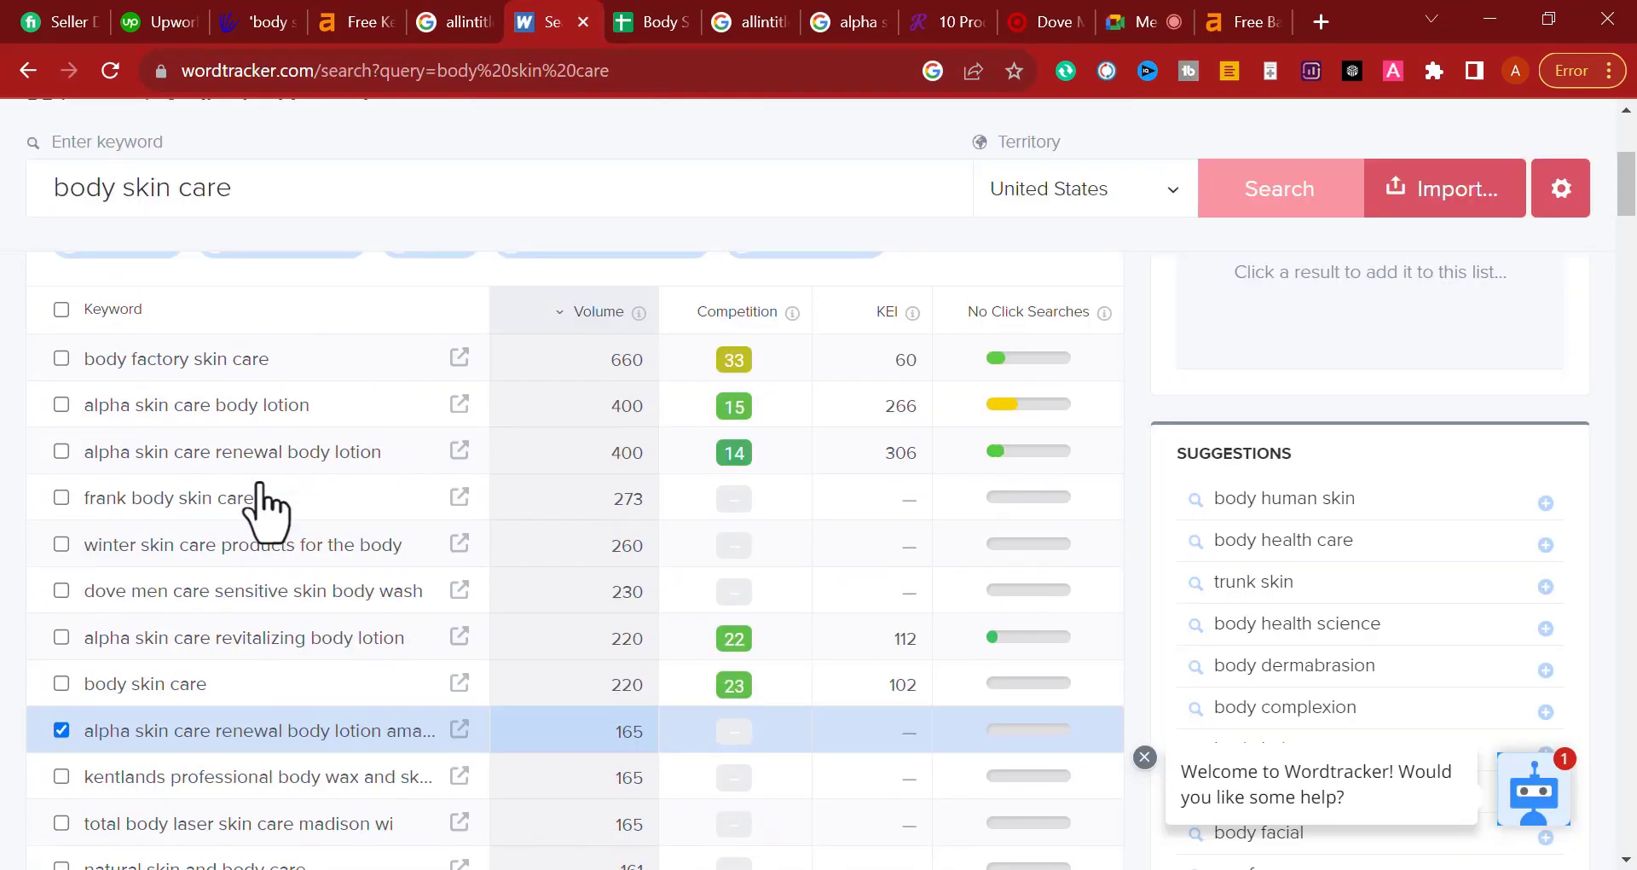
scroll(263, 508, "down", 10)
scroll(266, 507, "down", 6)
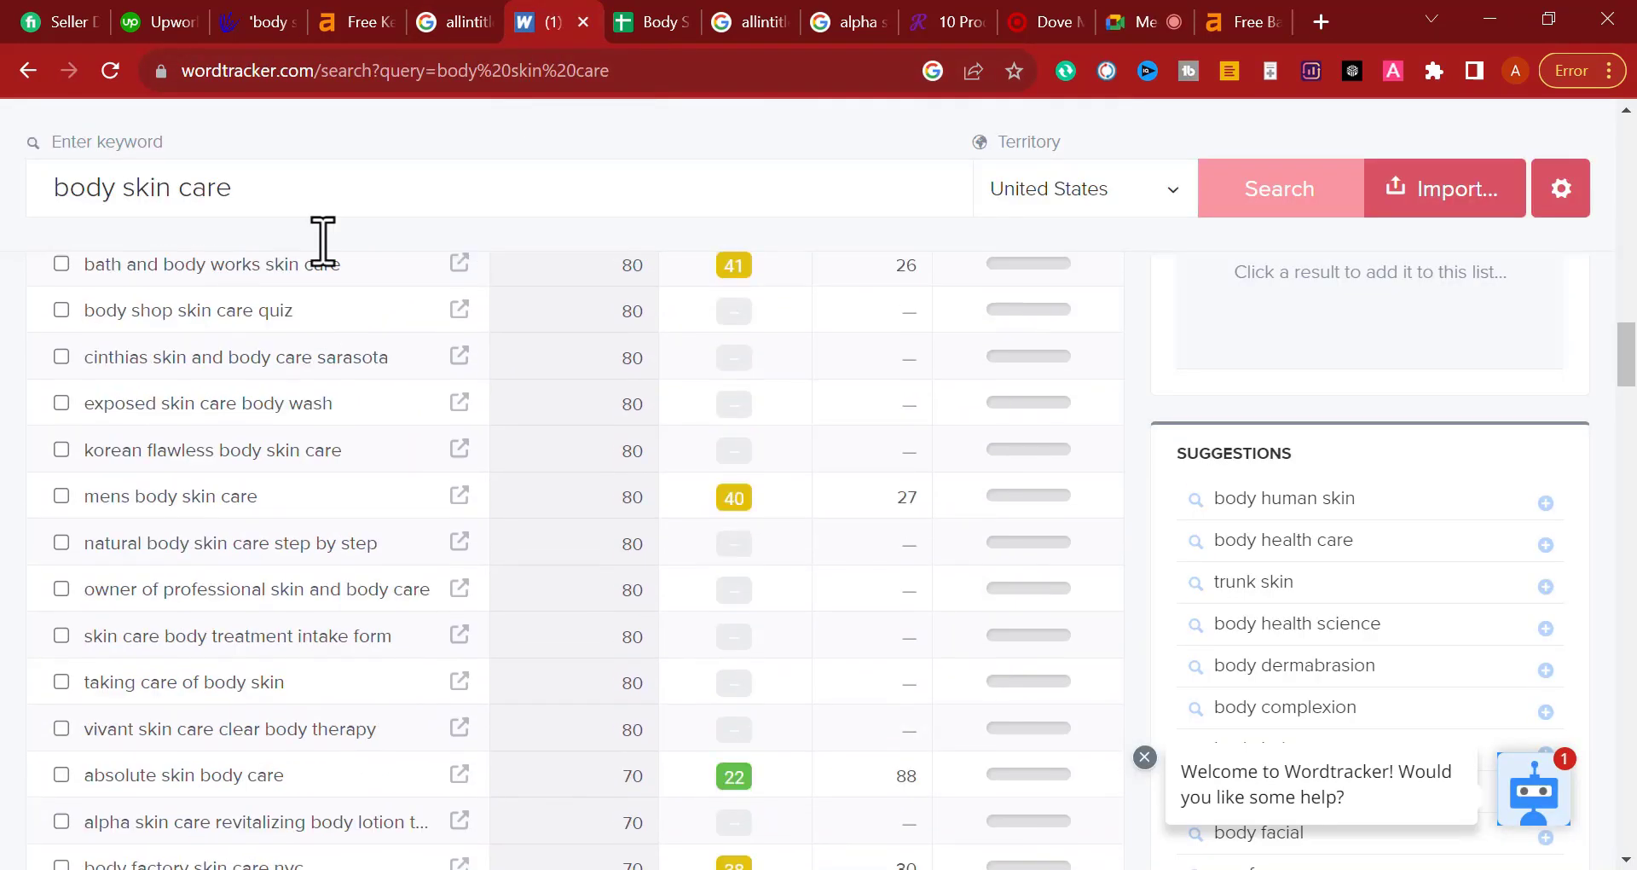
left_click(319, 72)
left_click(426, 71)
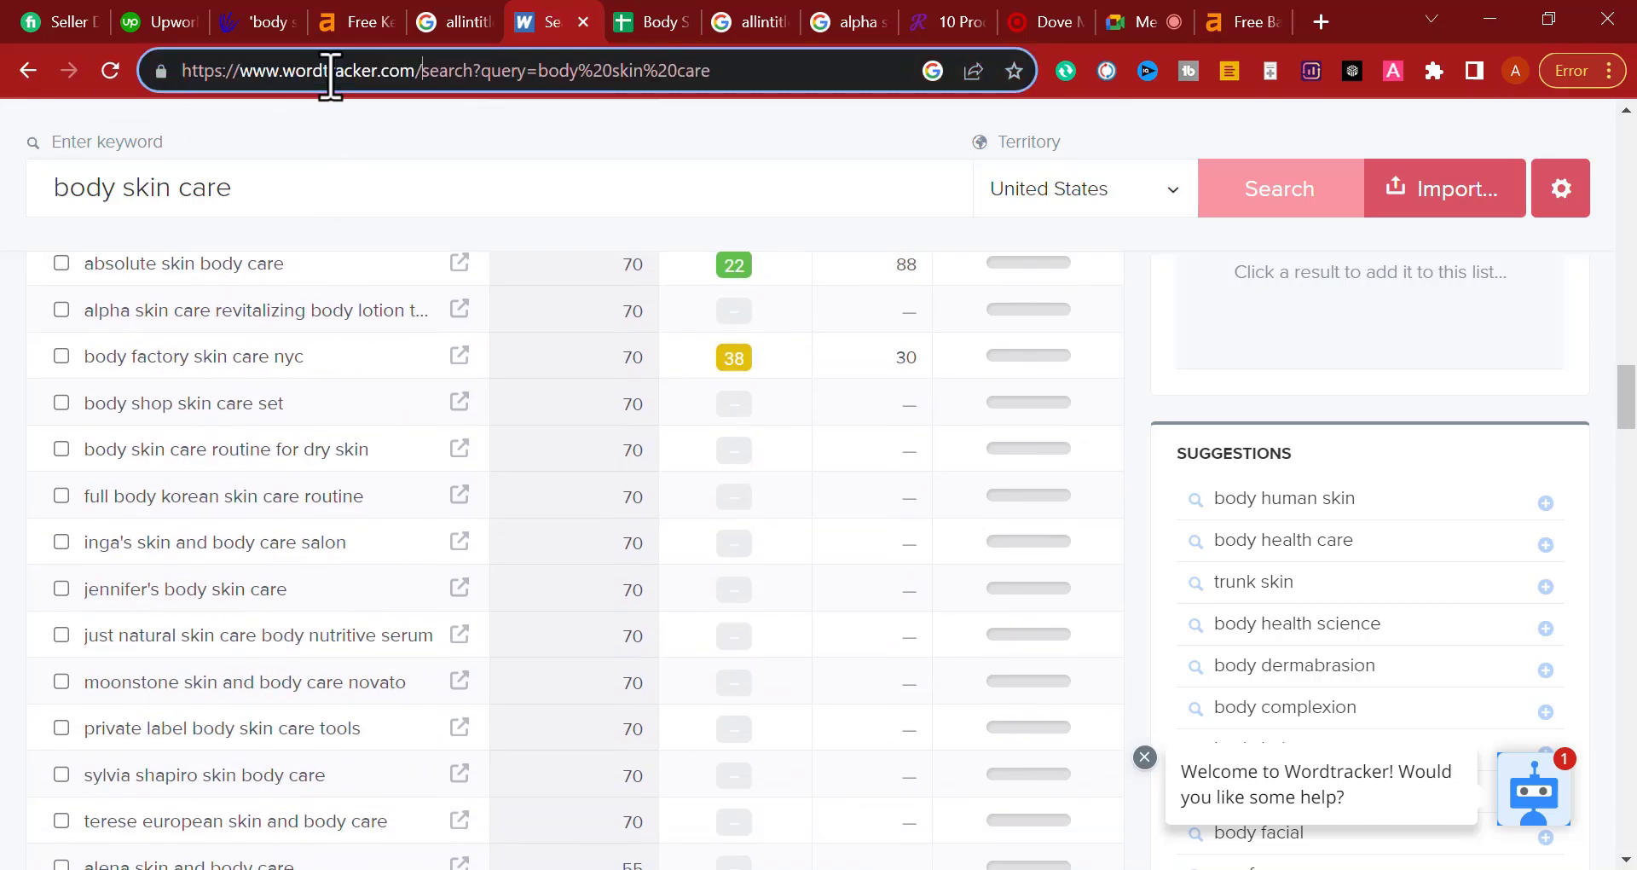
left_click_drag(419, 71, 146, 154)
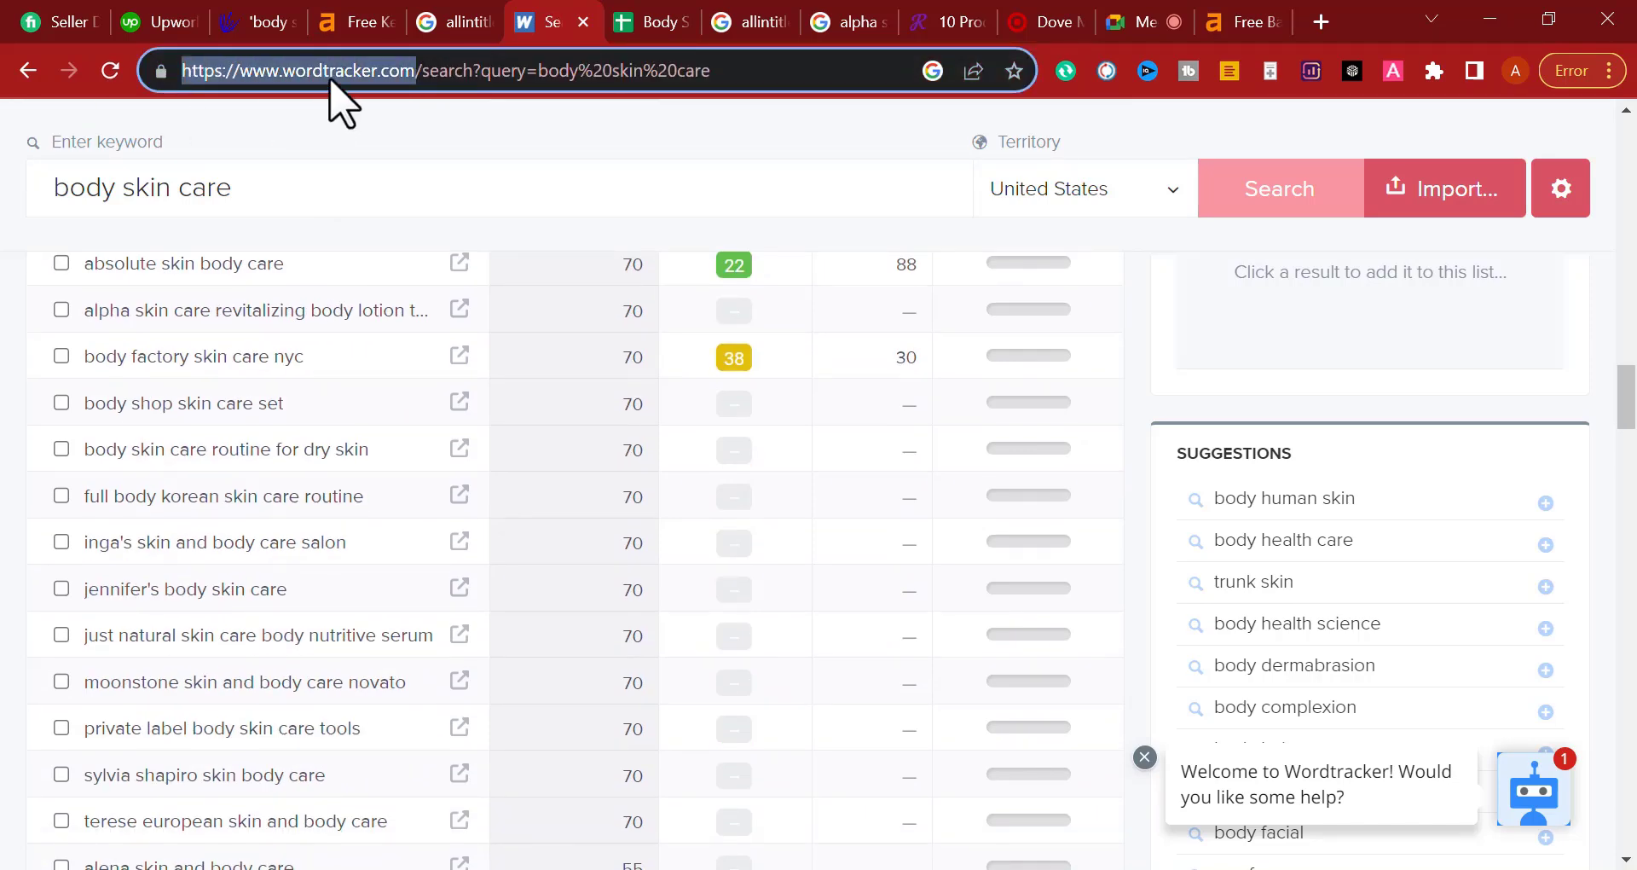
right_click(350, 72)
left_click(408, 238)
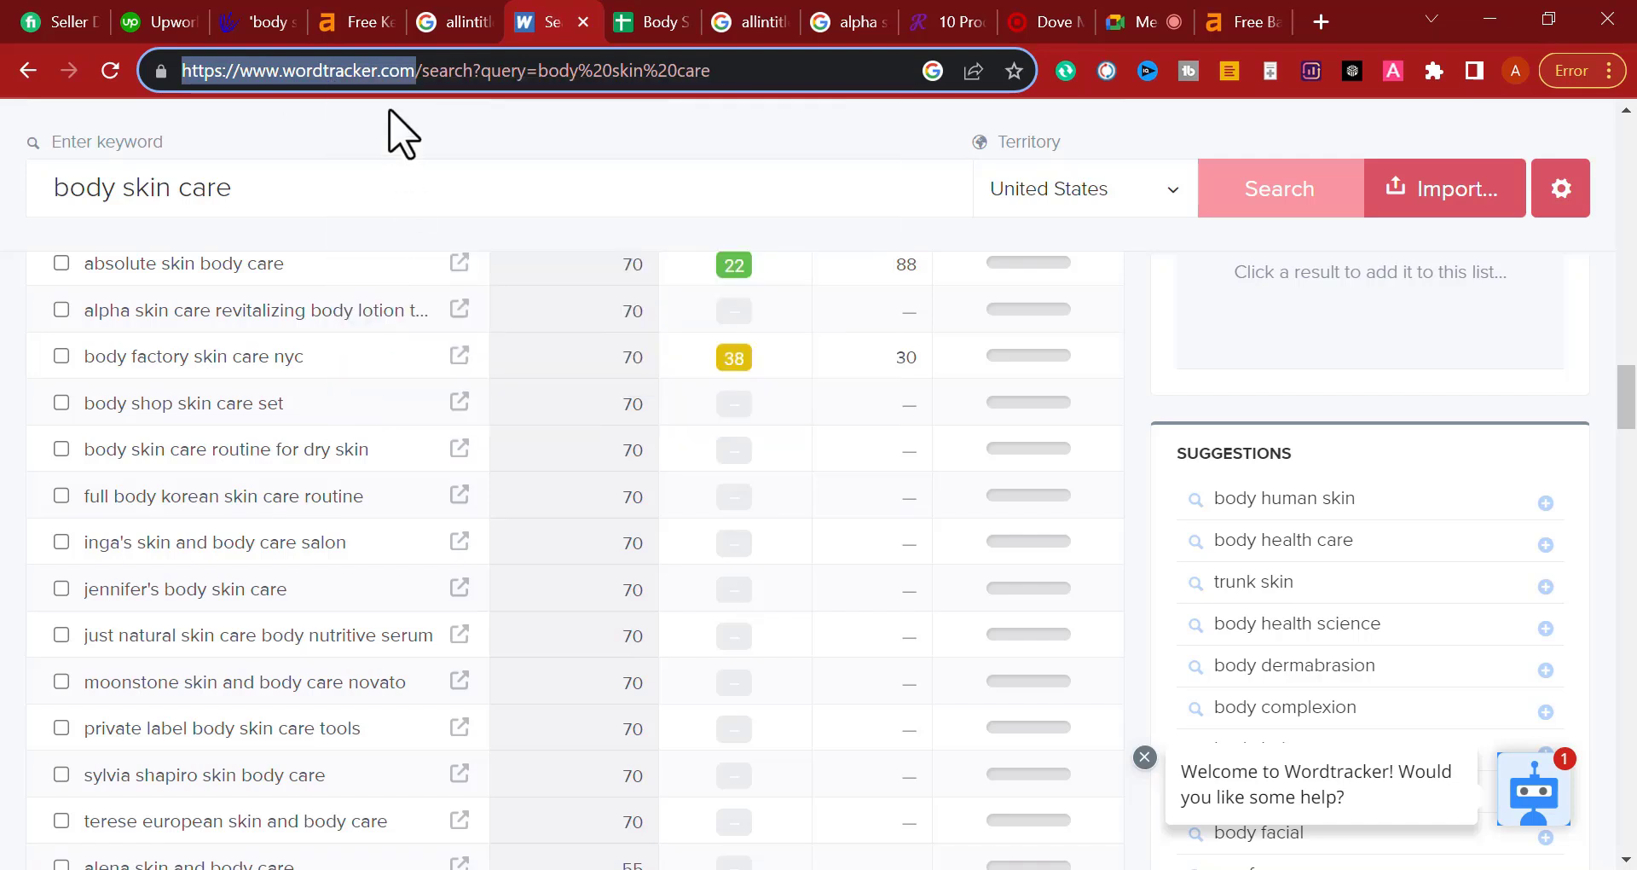